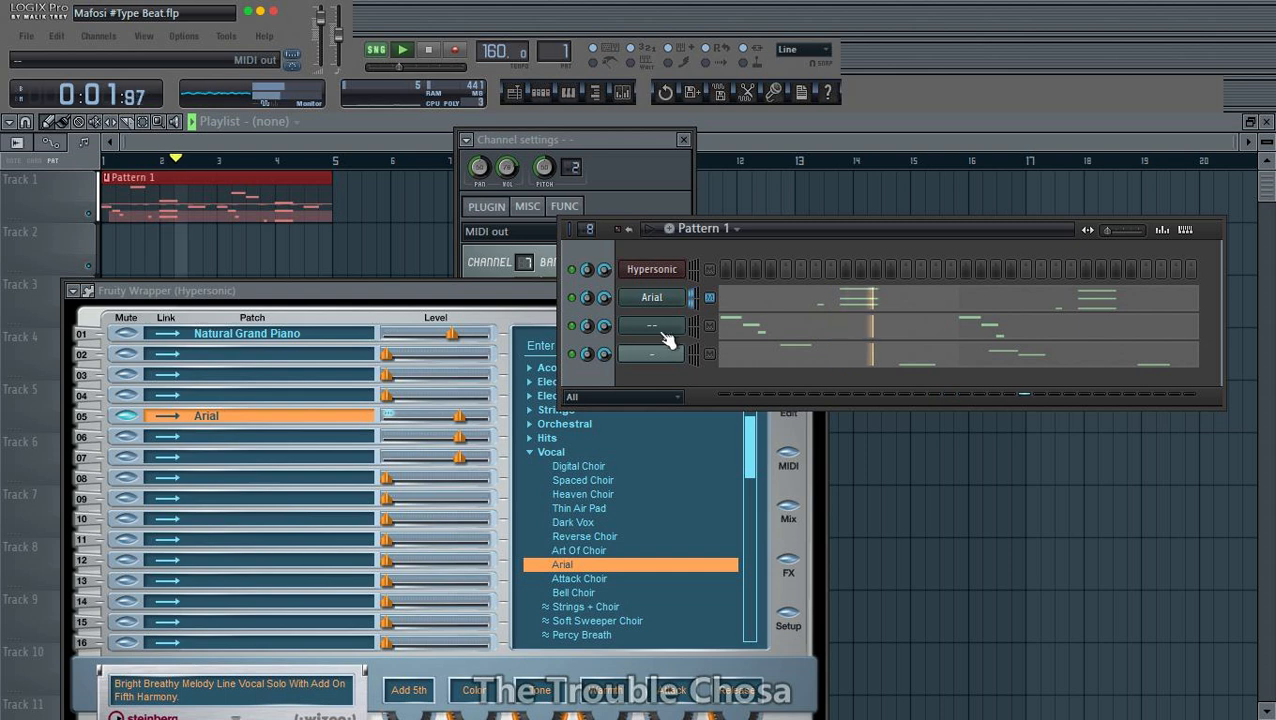
- Select the empty Hypersonic part 06 for a new patch and open the settings of the third channel, labelled "--"
left_click(280, 436)
left_click(859, 236)
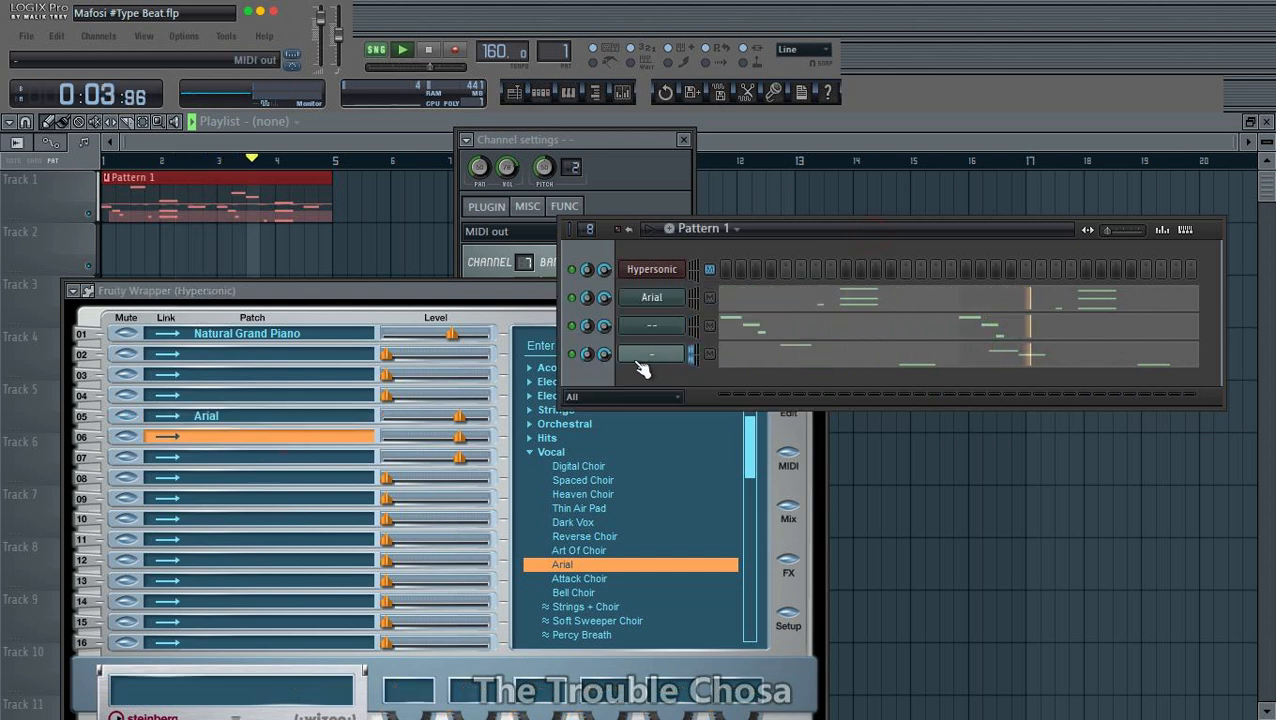
left_click(644, 355)
left_click(636, 558)
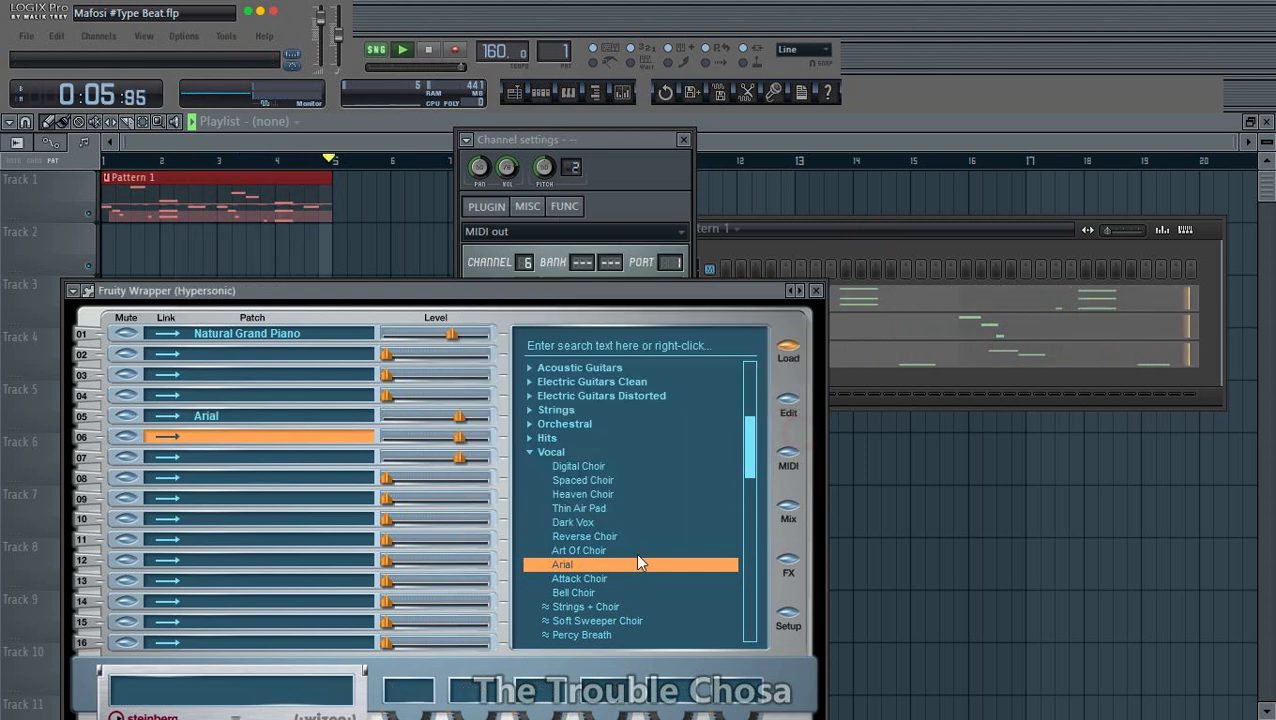
- Collapse the Vocal patch category and look through the Strings category
left_click(540, 452)
left_click(540, 410)
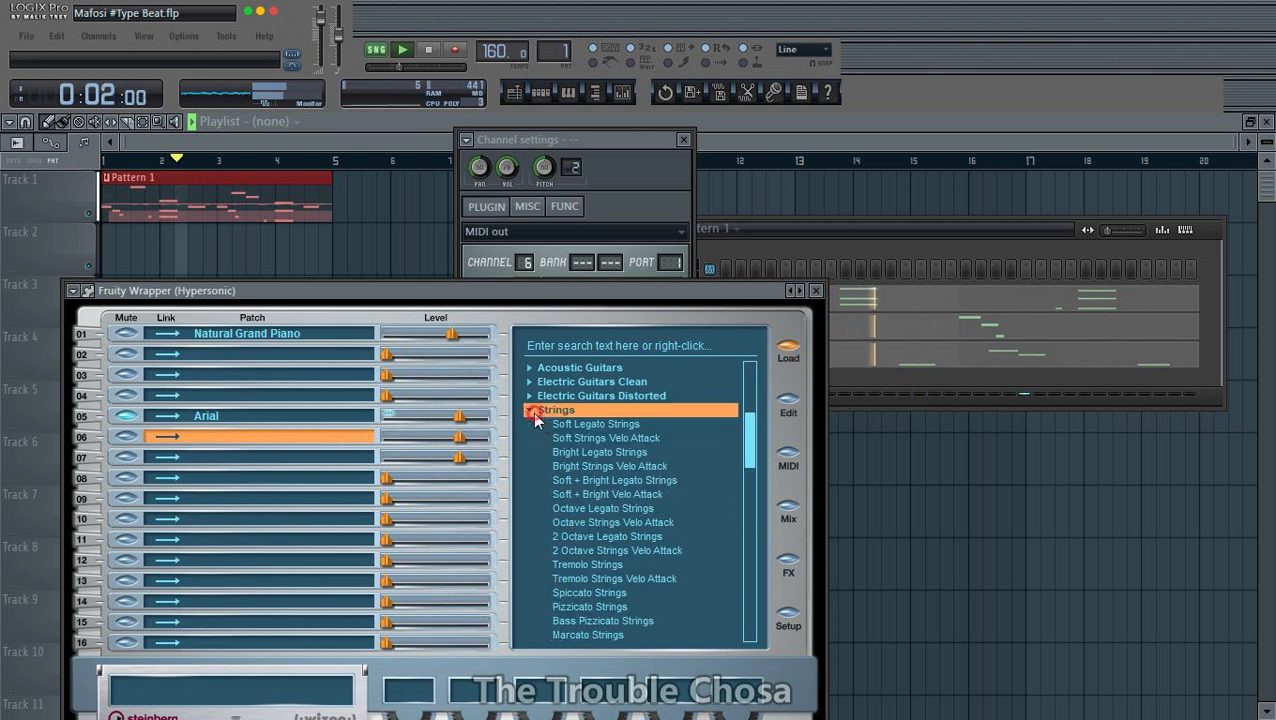
scroll(646, 488, "up", 2)
left_click(531, 495)
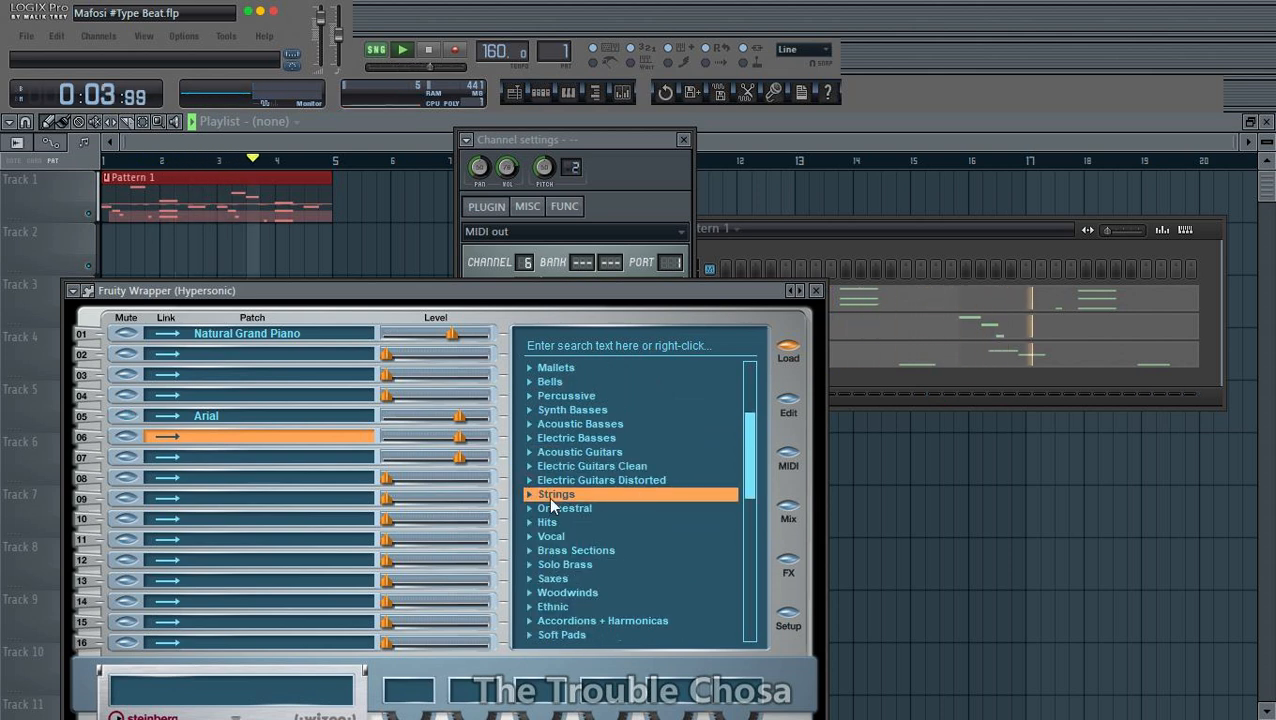
- Expand the Accordions + Harmonicas category in the Hypersonic patch browser
scroll(555, 520, "down", 3)
scroll(568, 546, "down", 2)
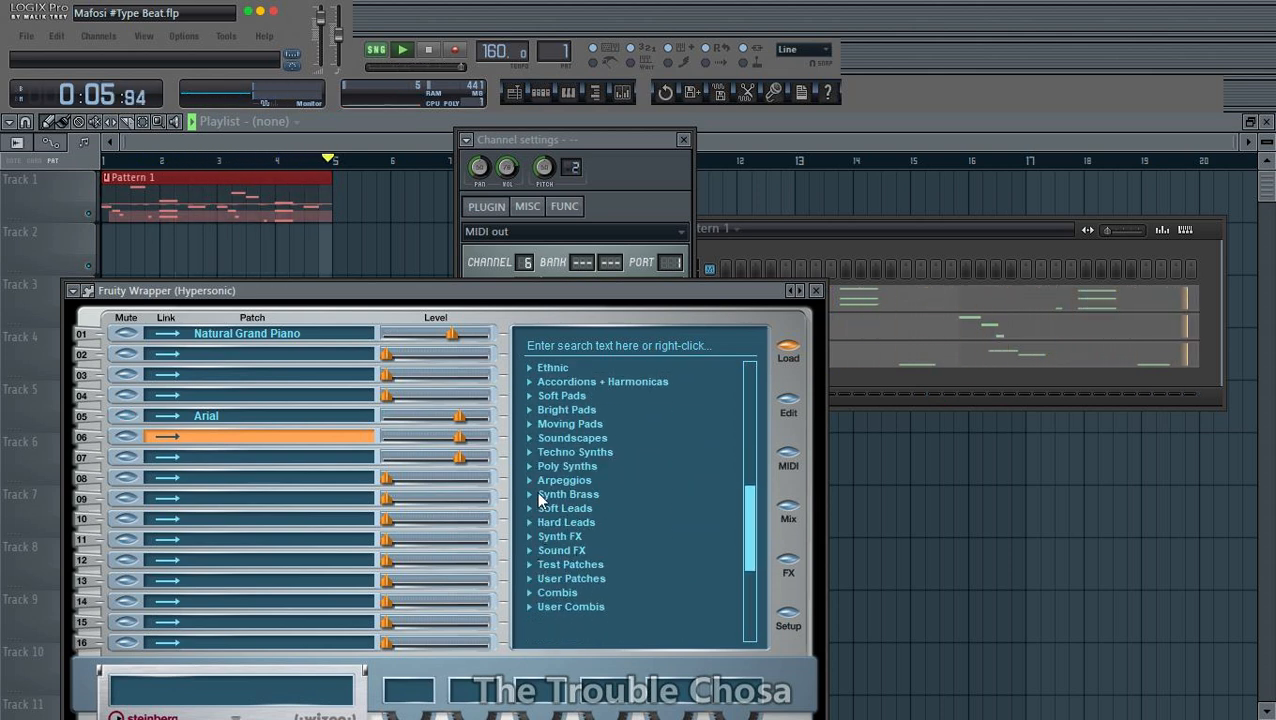
scroll(534, 491, "up", 2)
left_click(528, 467)
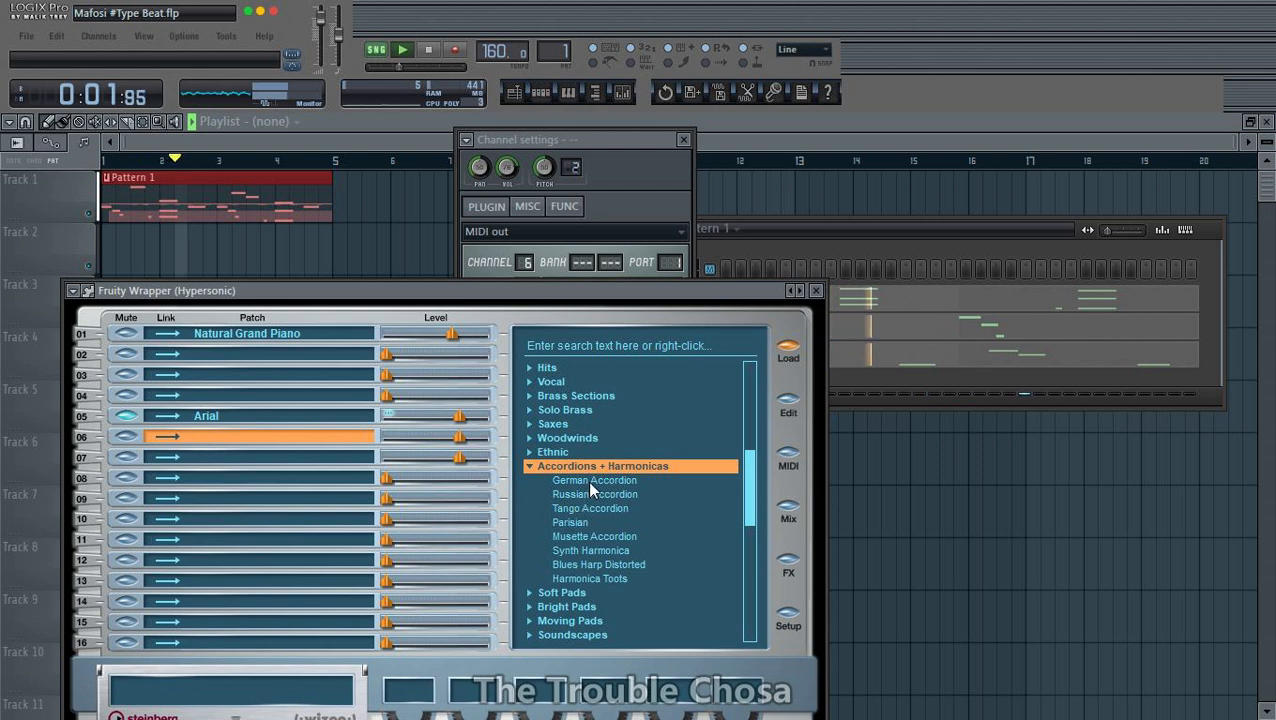
- Try German, Tango and Musette Accordion in part 06, and set its MIDI channel's pitch range to 12 semitones
left_click(590, 480)
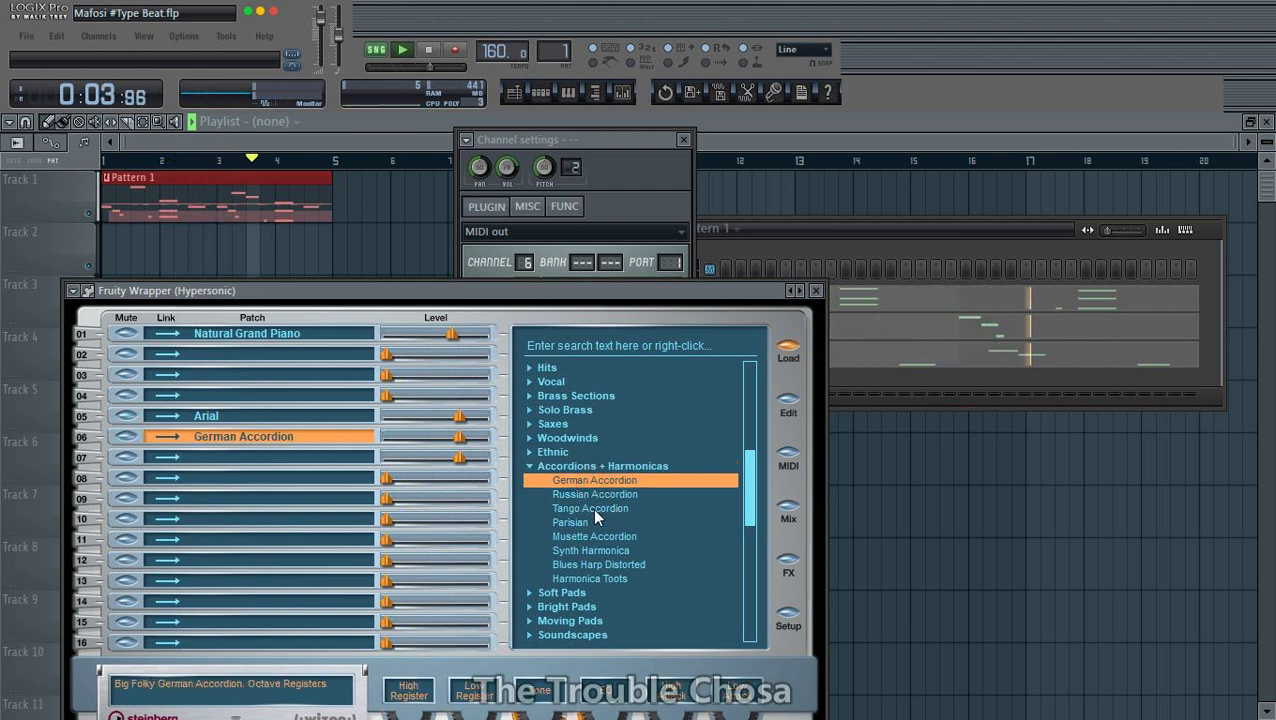
left_click(592, 508)
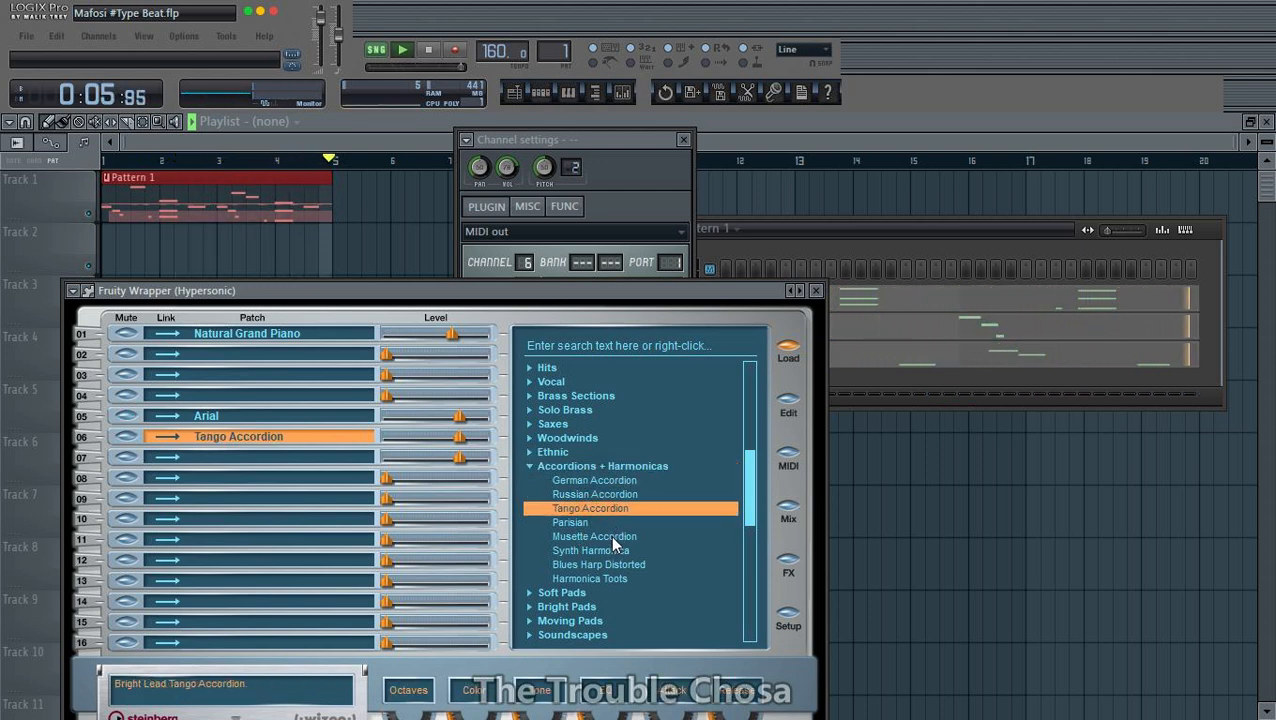
left_click(618, 540)
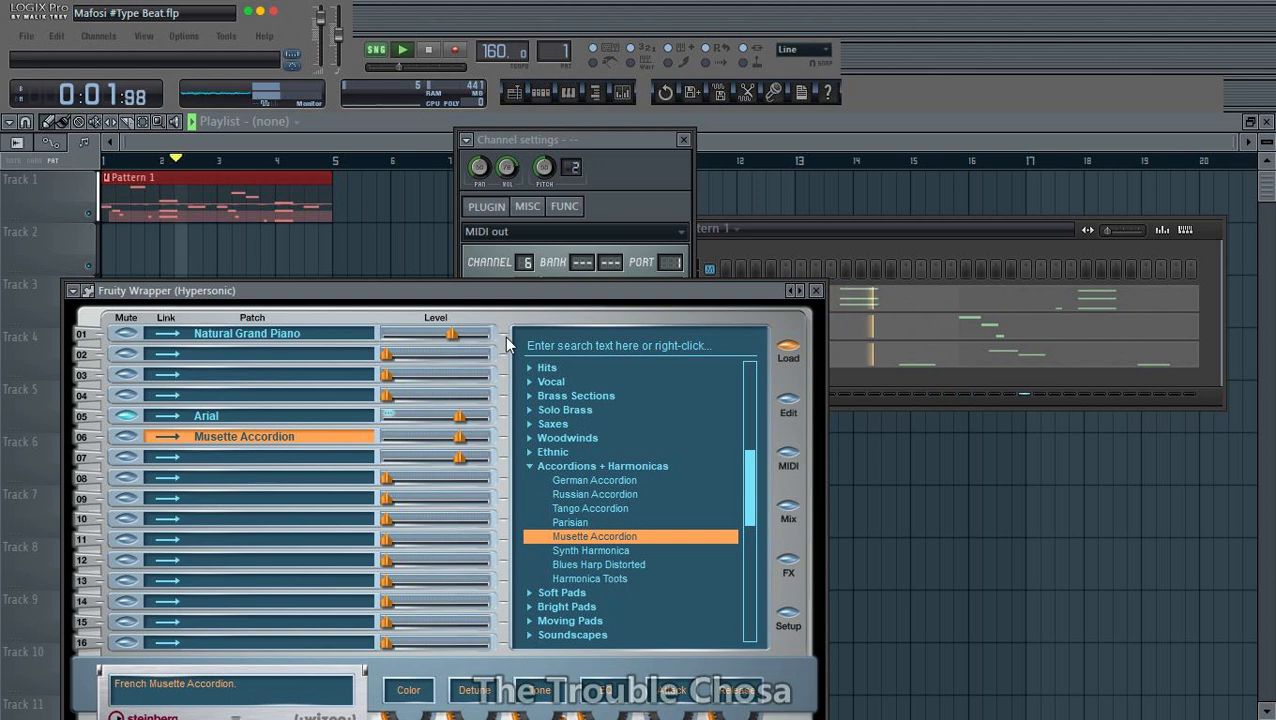
left_click_drag(572, 168, 572, 150)
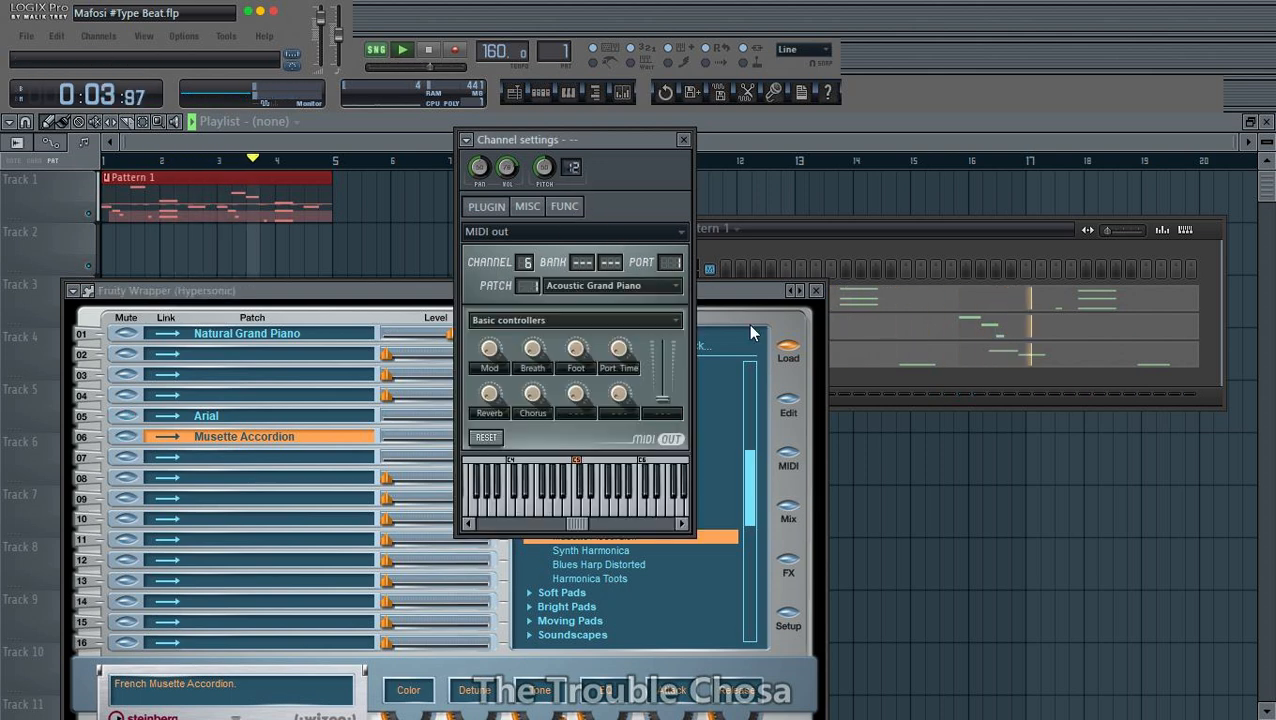
left_click(675, 528)
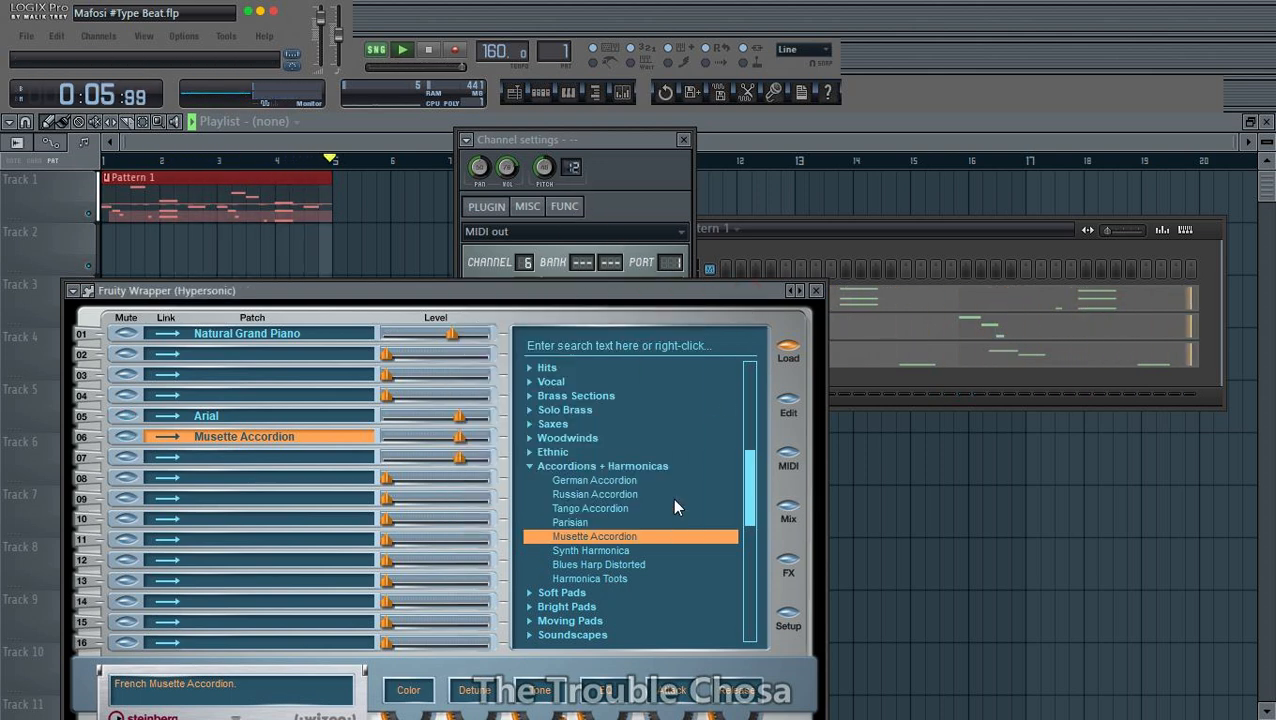
- Load Blues Harp Distorted into part 06, comparing it with Harmonica Toots
left_click(605, 565)
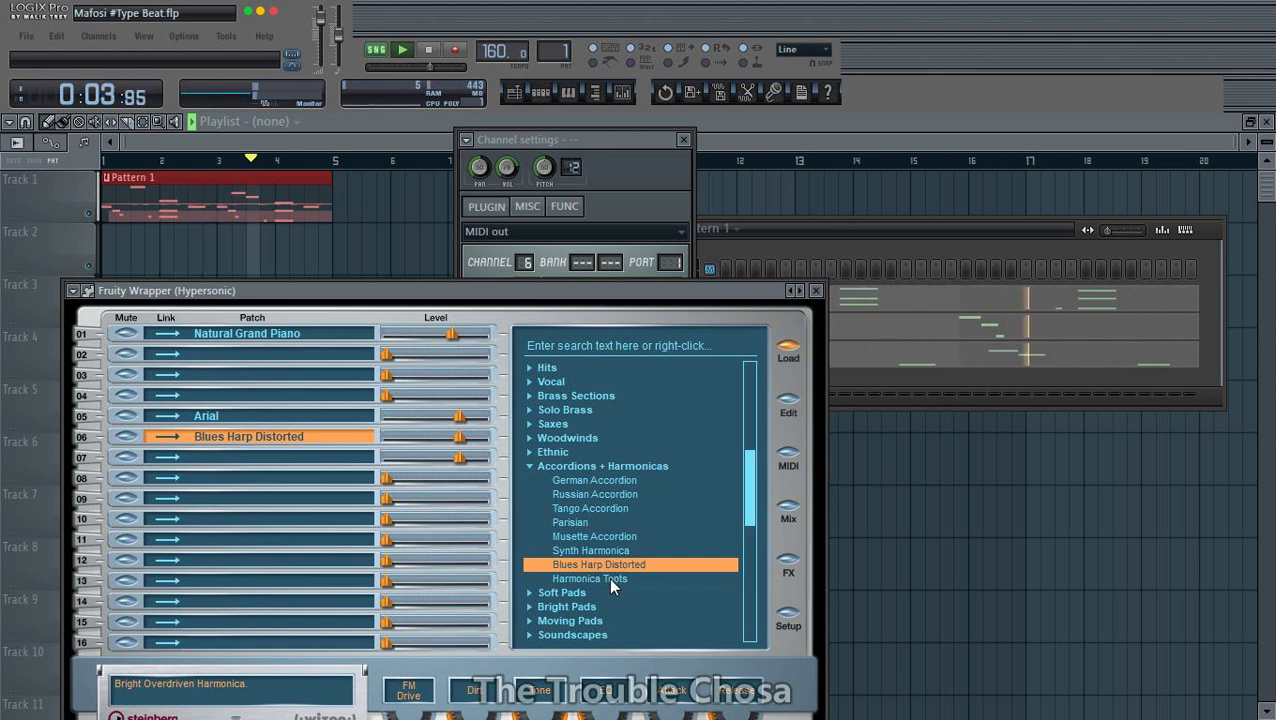
left_click(609, 578)
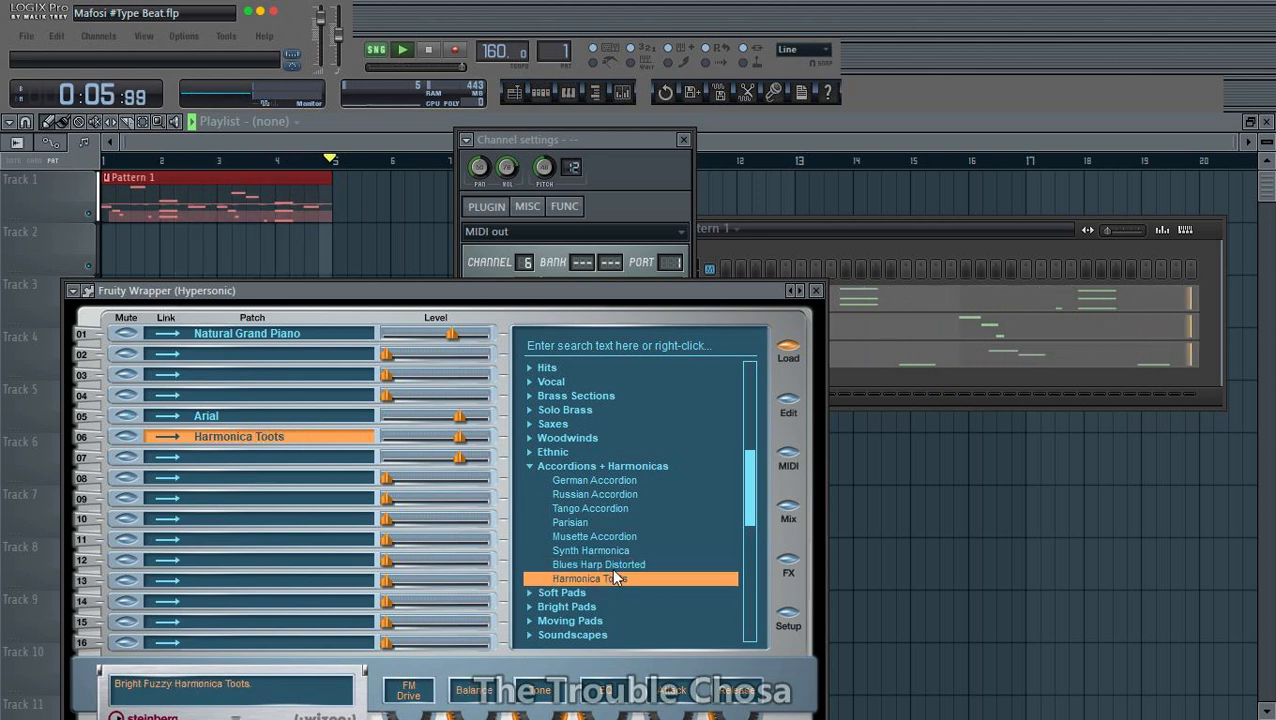
left_click(616, 566)
- Copy the patch name from part 06 and rename the third channel, labelled "--", as Blues Harp Distorted
double_click(301, 436)
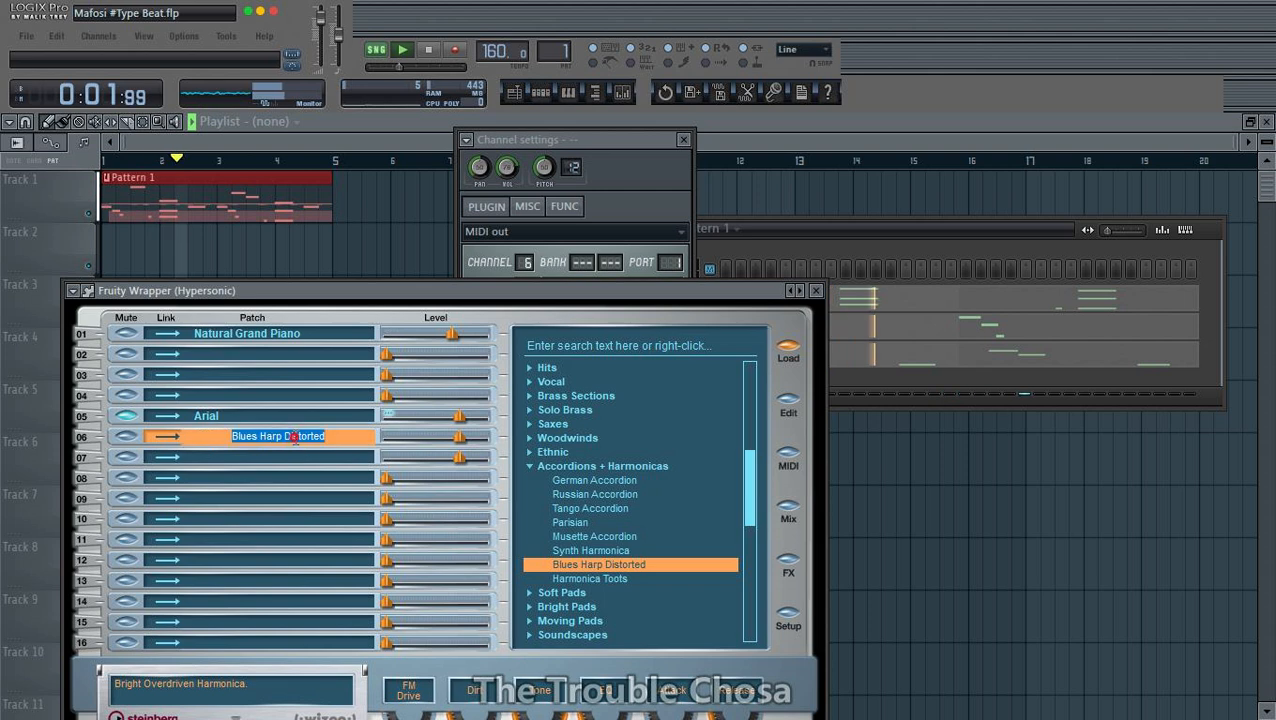
right_click(297, 437)
left_click(360, 497)
left_click(889, 240)
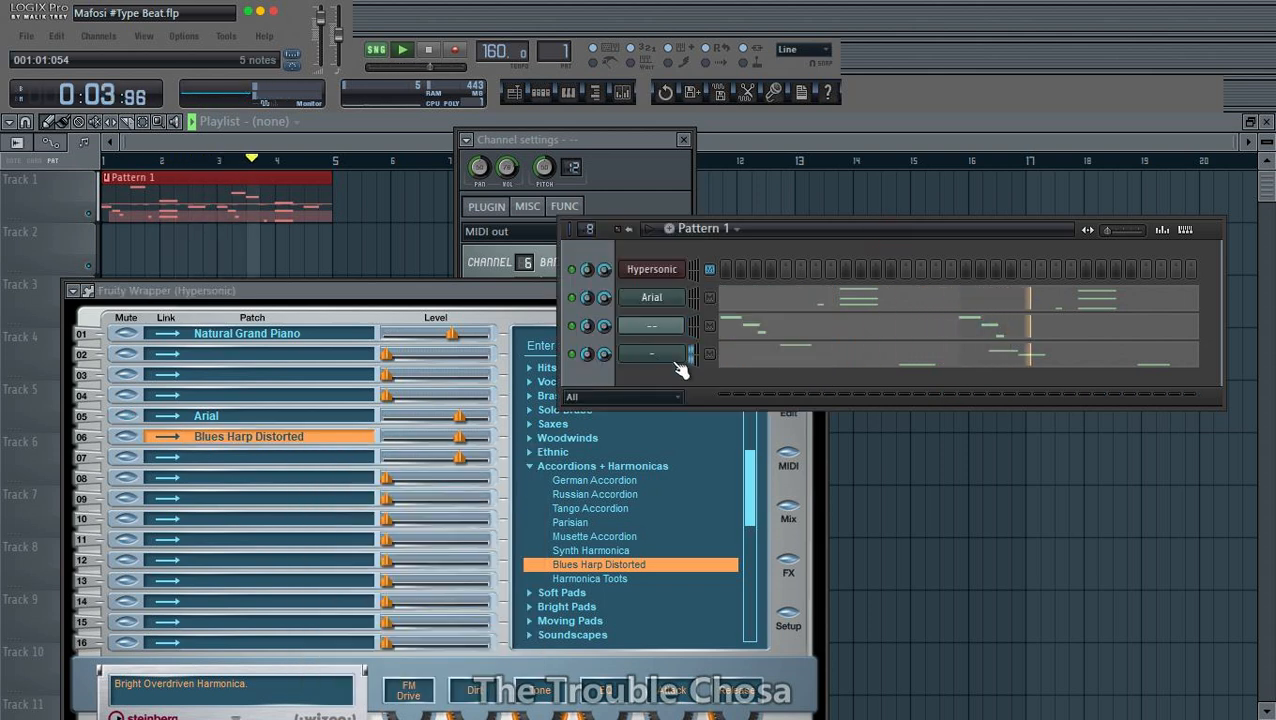
right_click(671, 328)
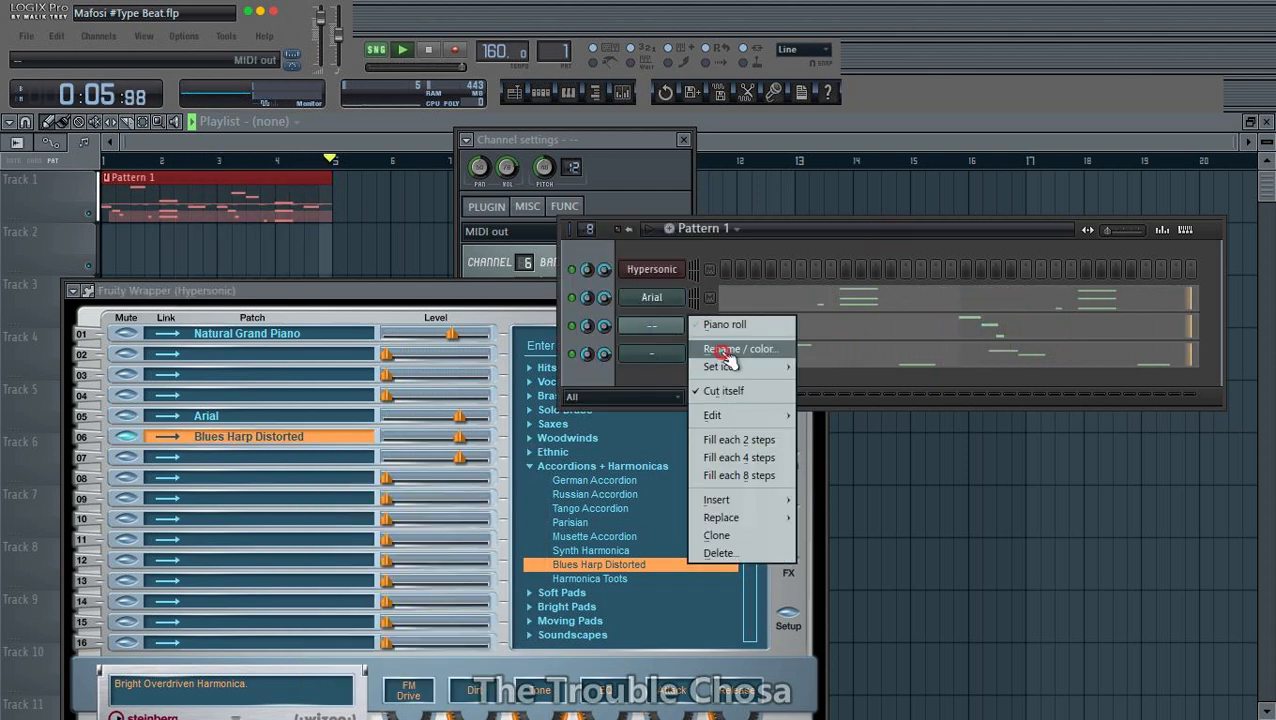
left_click(717, 350)
key("ctrl+v")
key("Return")
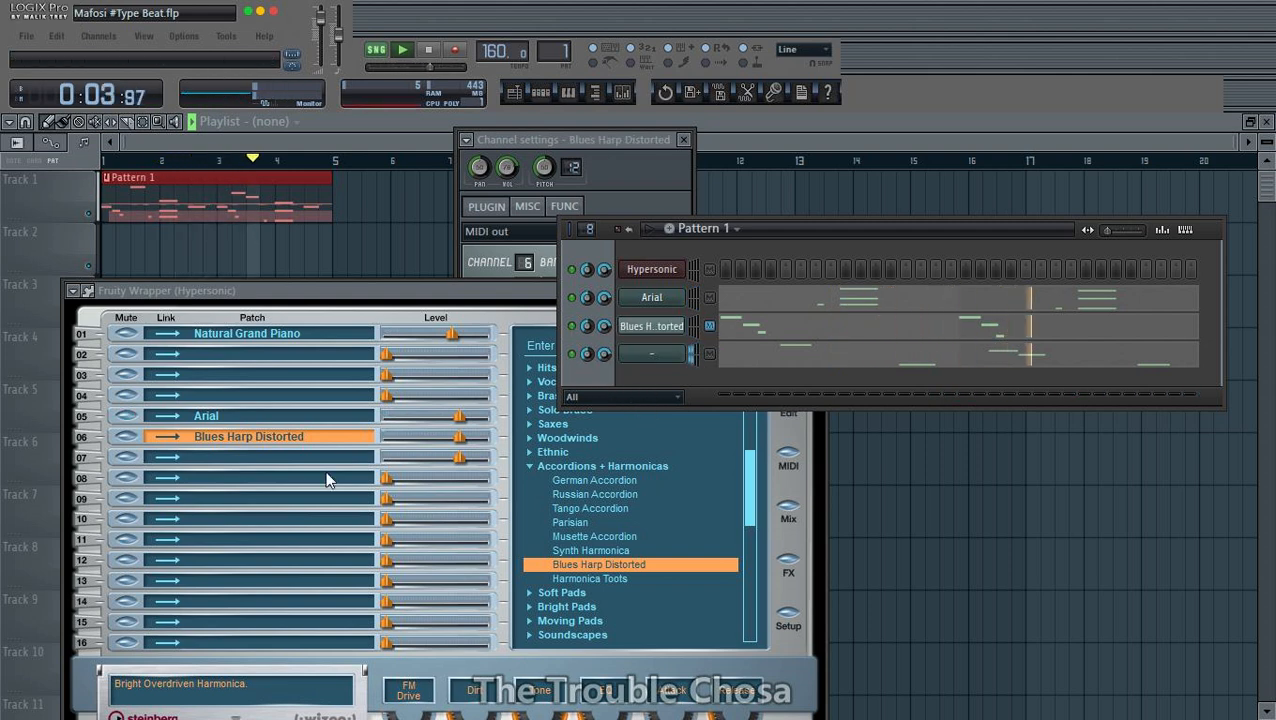
- Select the empty Hypersonic part 07 and collapse the Accordions + Harmonicas category
left_click(257, 456)
left_click(560, 466)
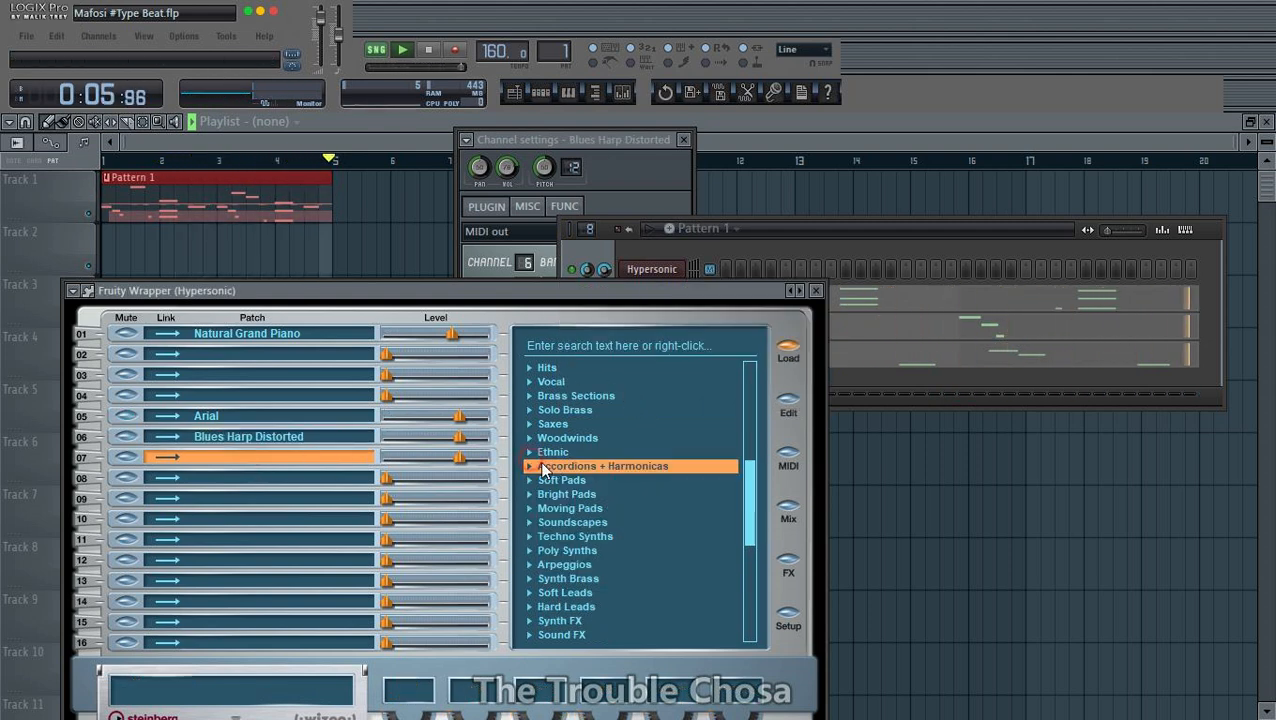
scroll(580, 461, "up", 6)
scroll(565, 468, "up", 2)
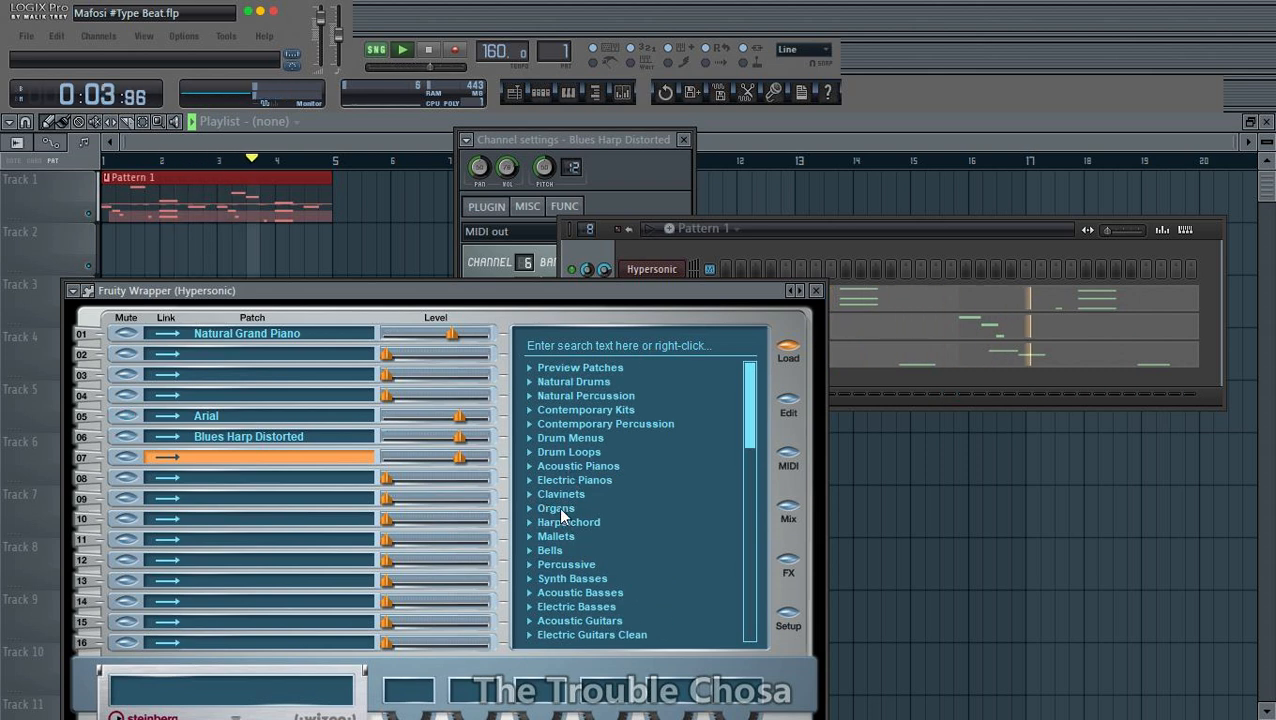
scroll(561, 501, "down", 5)
- Restart playback and expand the Soft Leads category in the Hypersonic patch browser
key("space")
key("space")
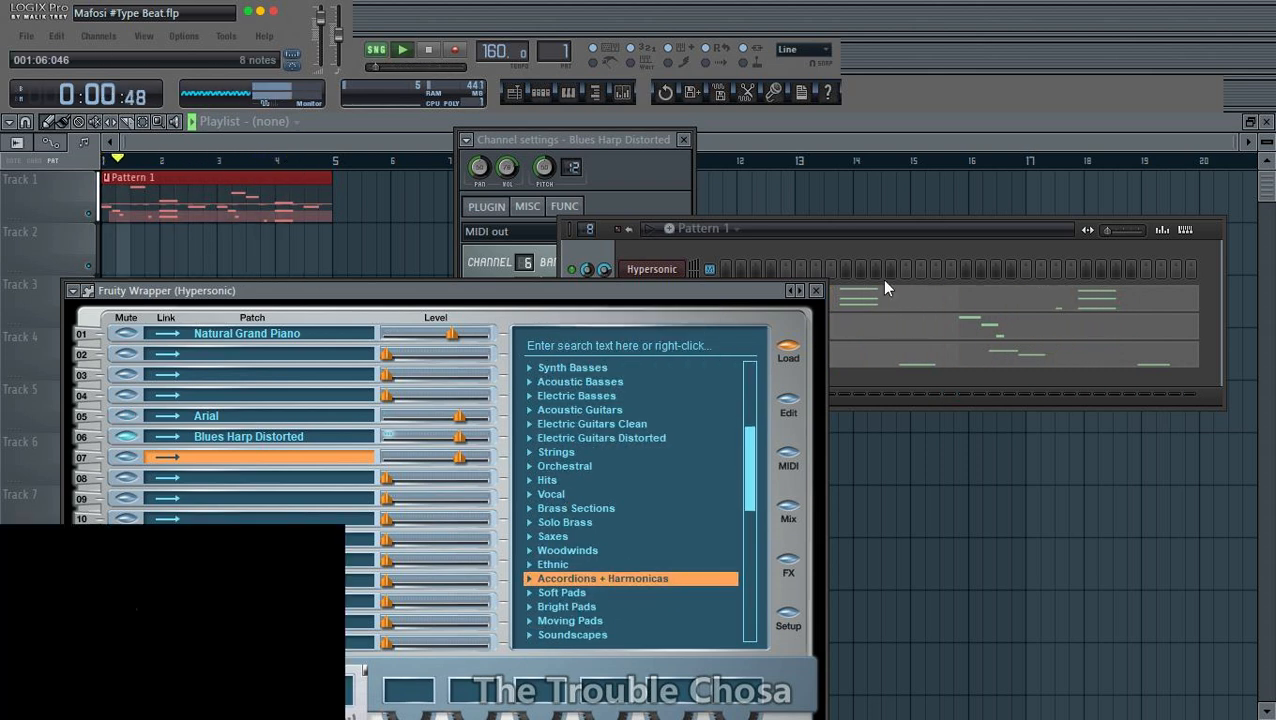
left_click(874, 260)
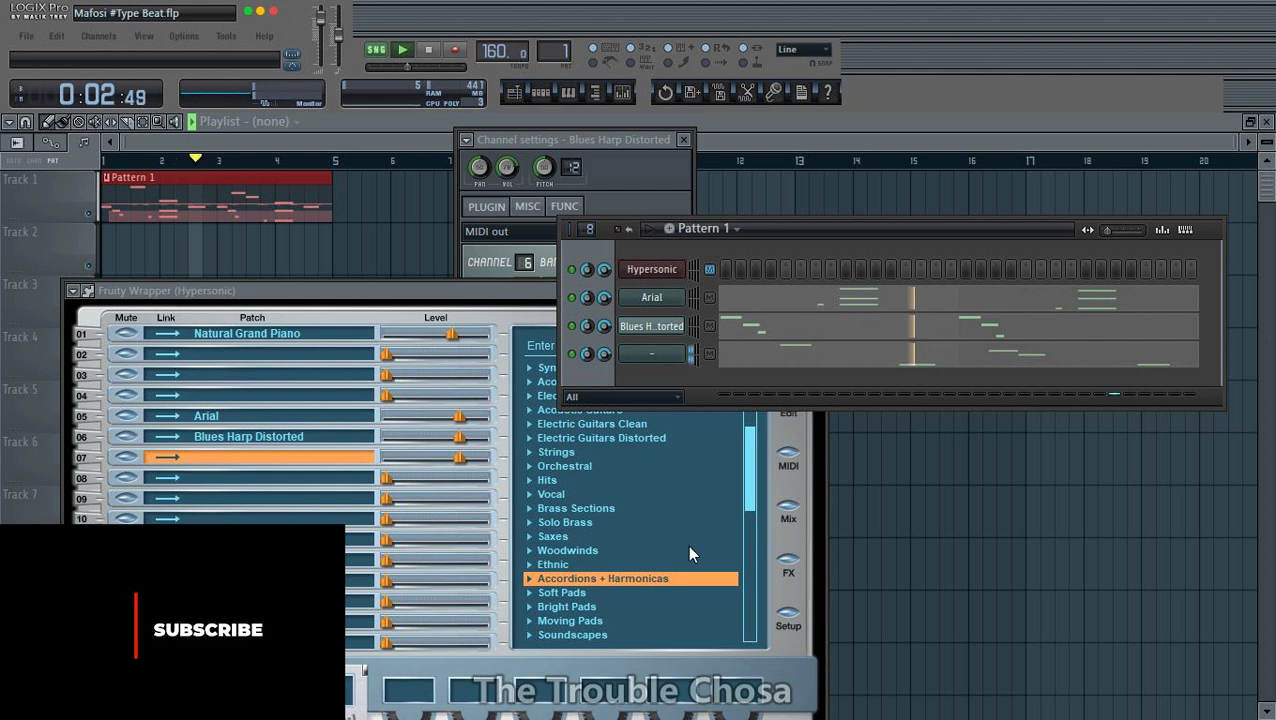
left_click_drag(752, 502, 756, 552)
scroll(756, 546, "down", 2)
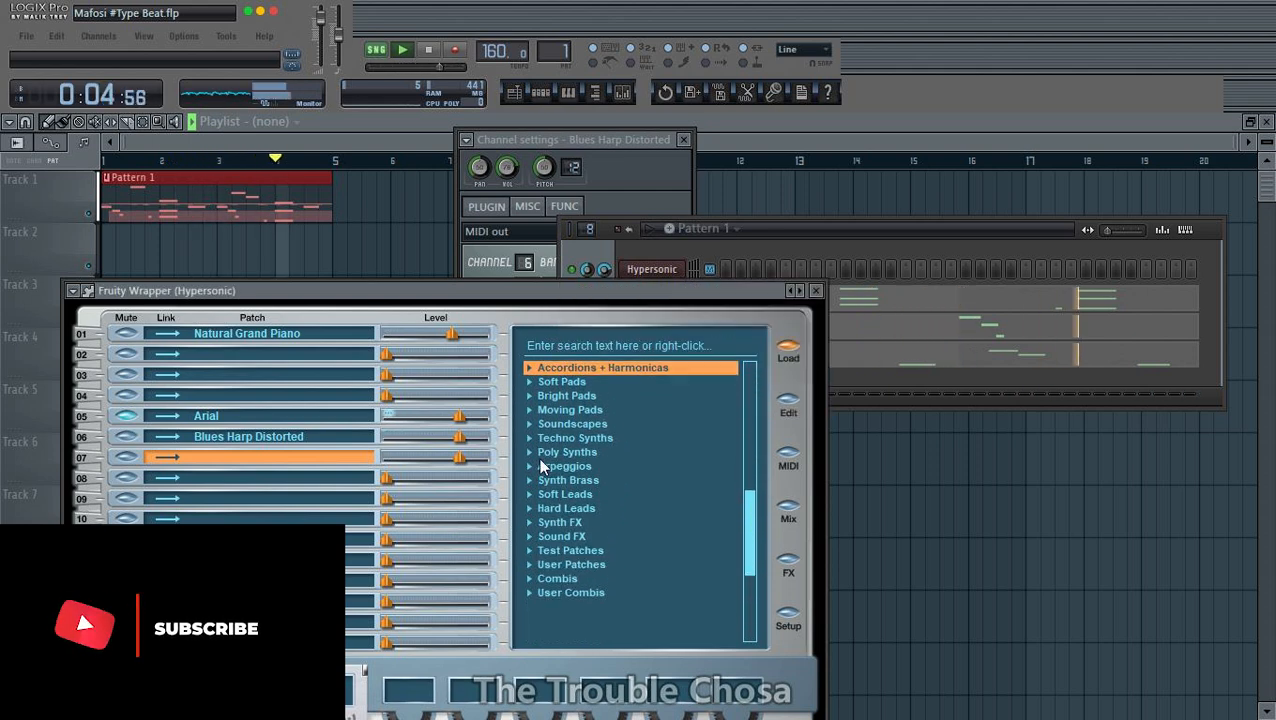
left_click(540, 494)
scroll(620, 480, "down", 4)
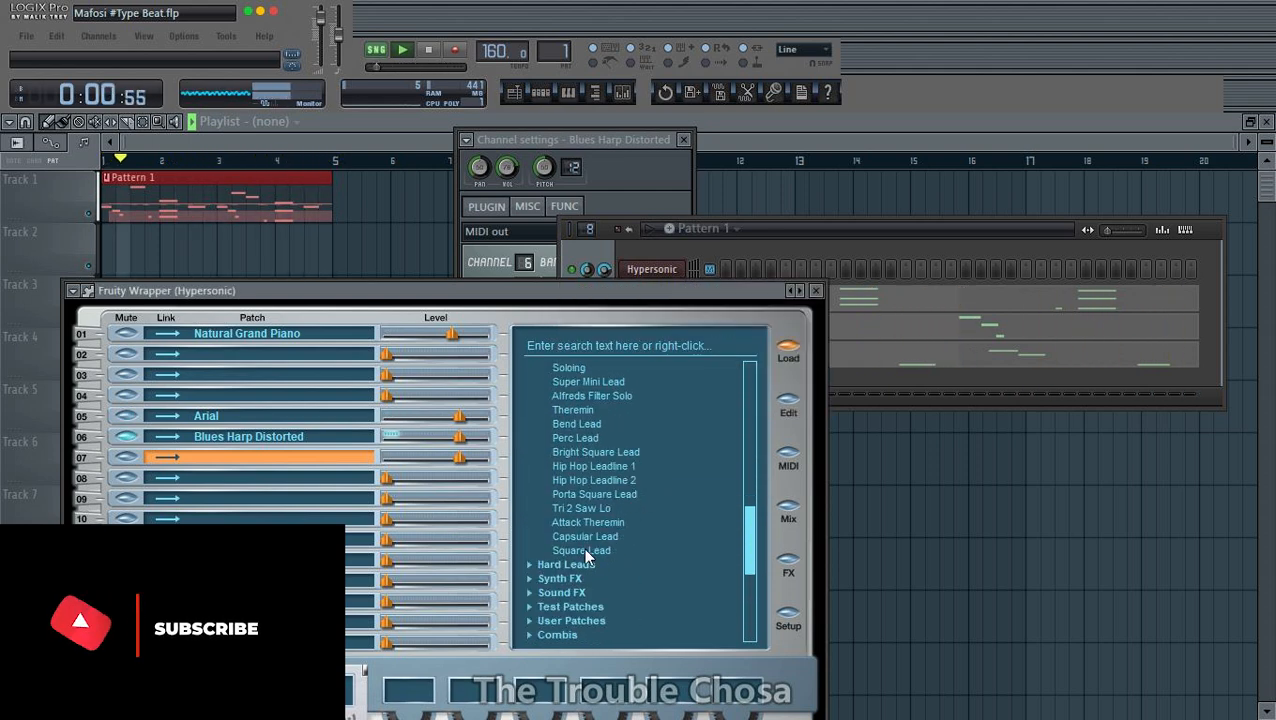
- Load Perc Lead into part 07, comparing it with Tri 2 Saw Lo from the same category
left_click(578, 438)
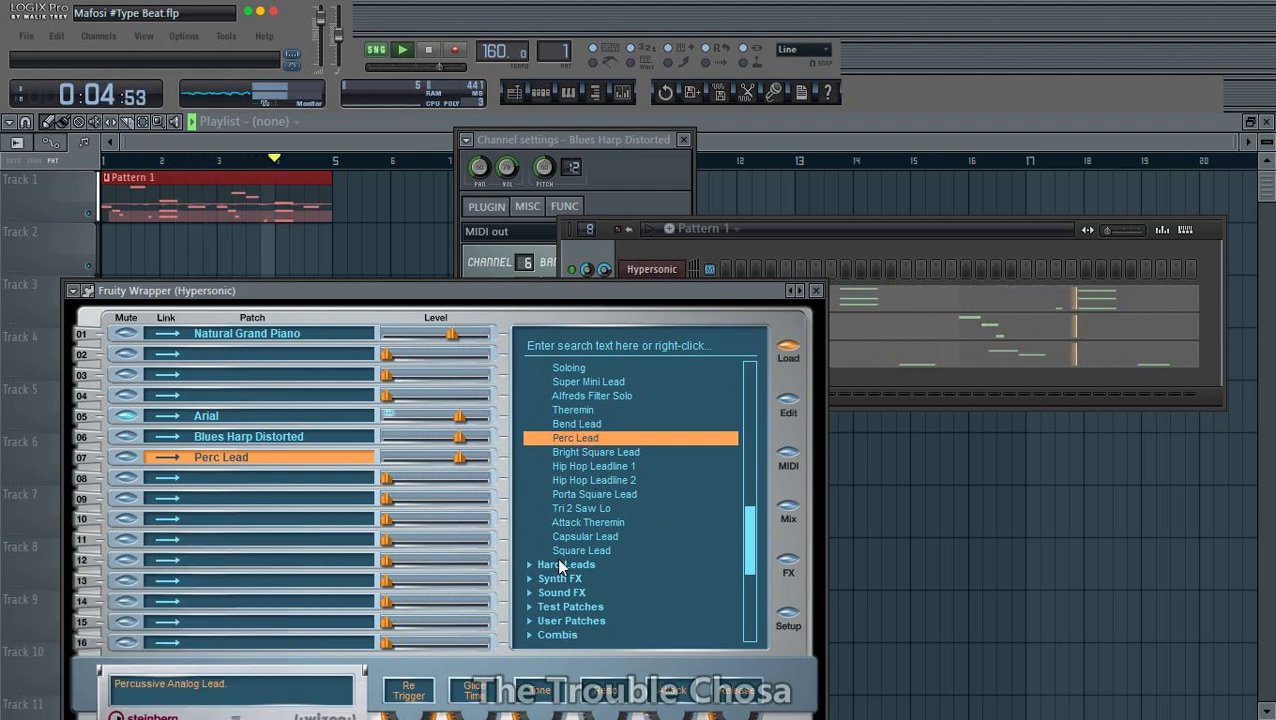
left_click(587, 521)
left_click(590, 508)
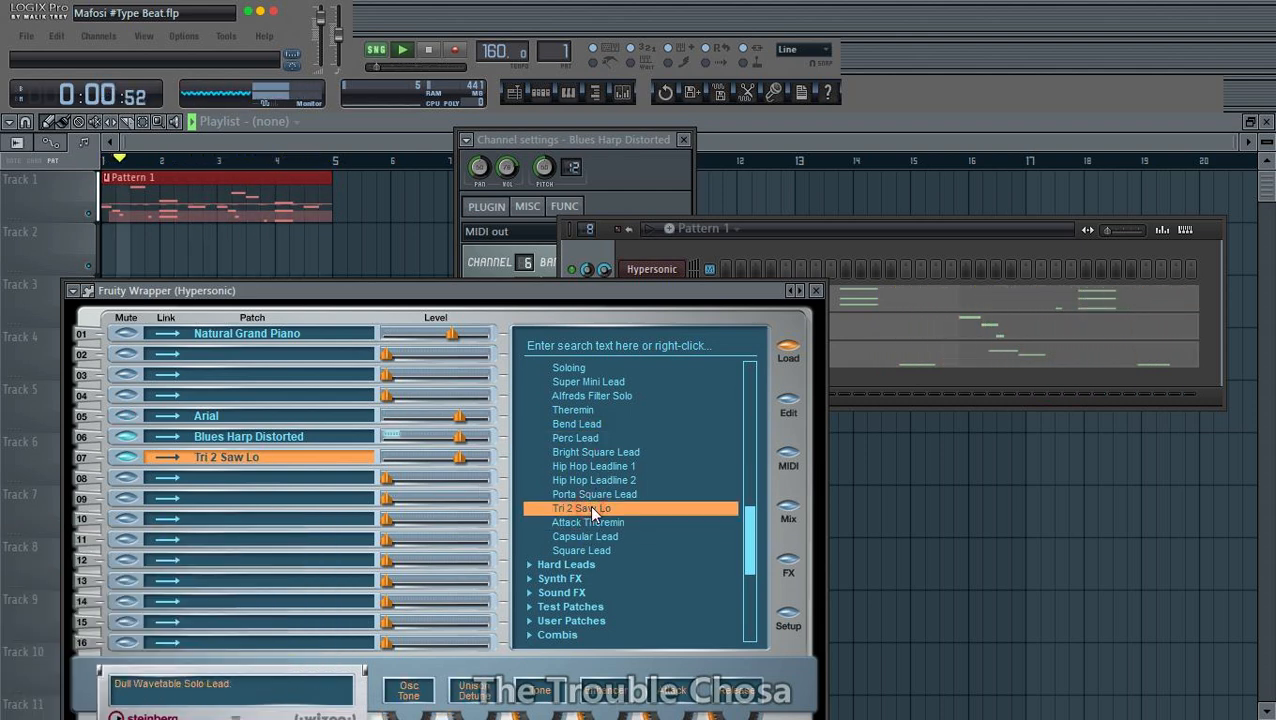
left_click(590, 439)
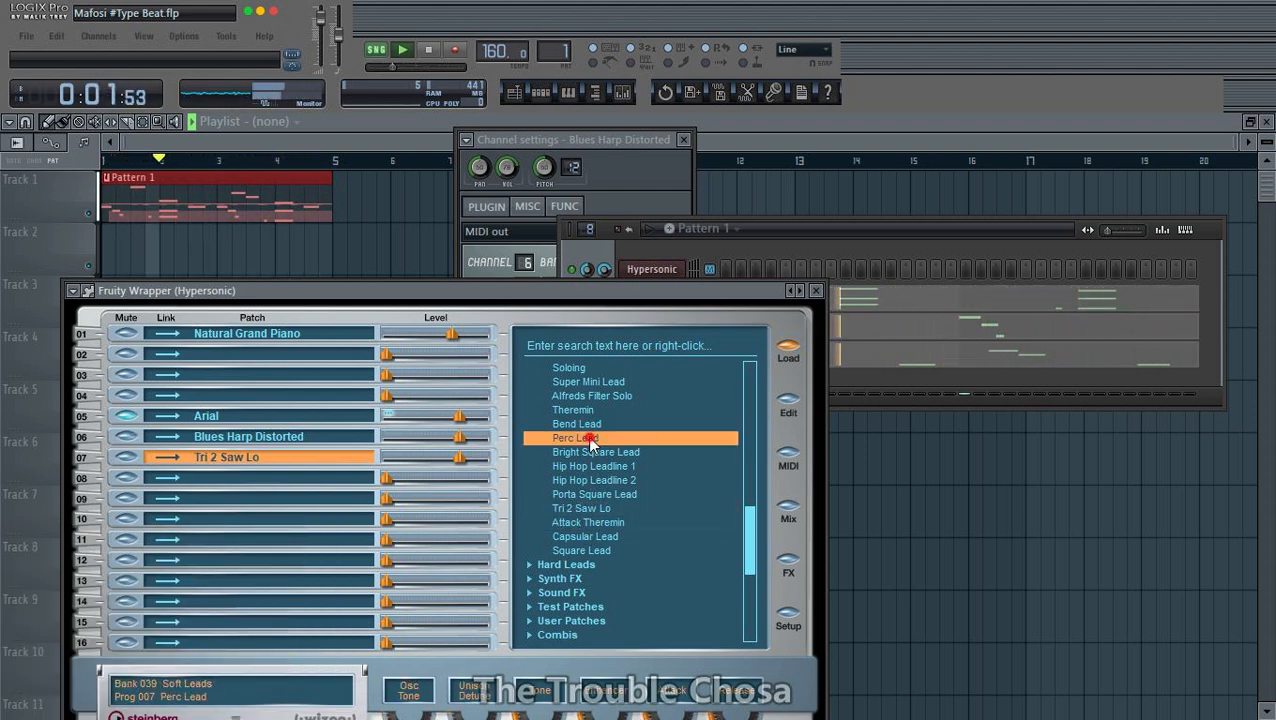
- Copy the patch name from part 07 and close the Hypersonic window
double_click(276, 455)
right_click(277, 456)
left_click(330, 517)
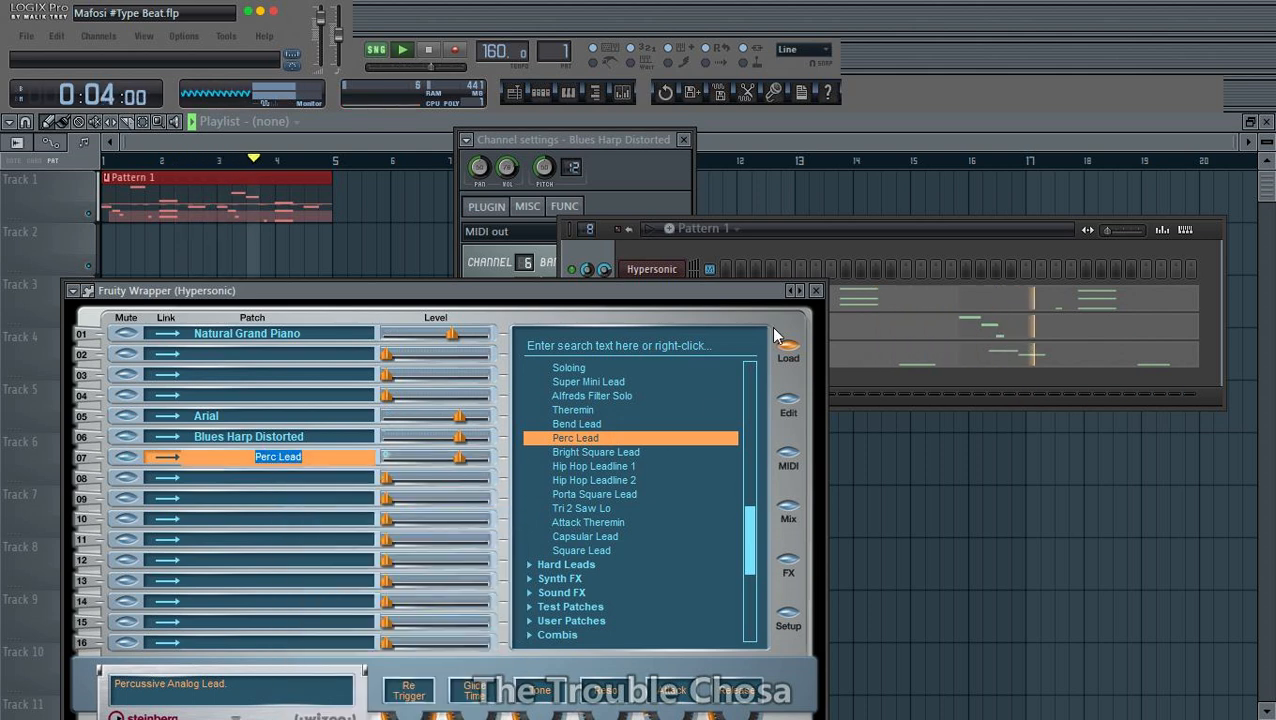
left_click(816, 290)
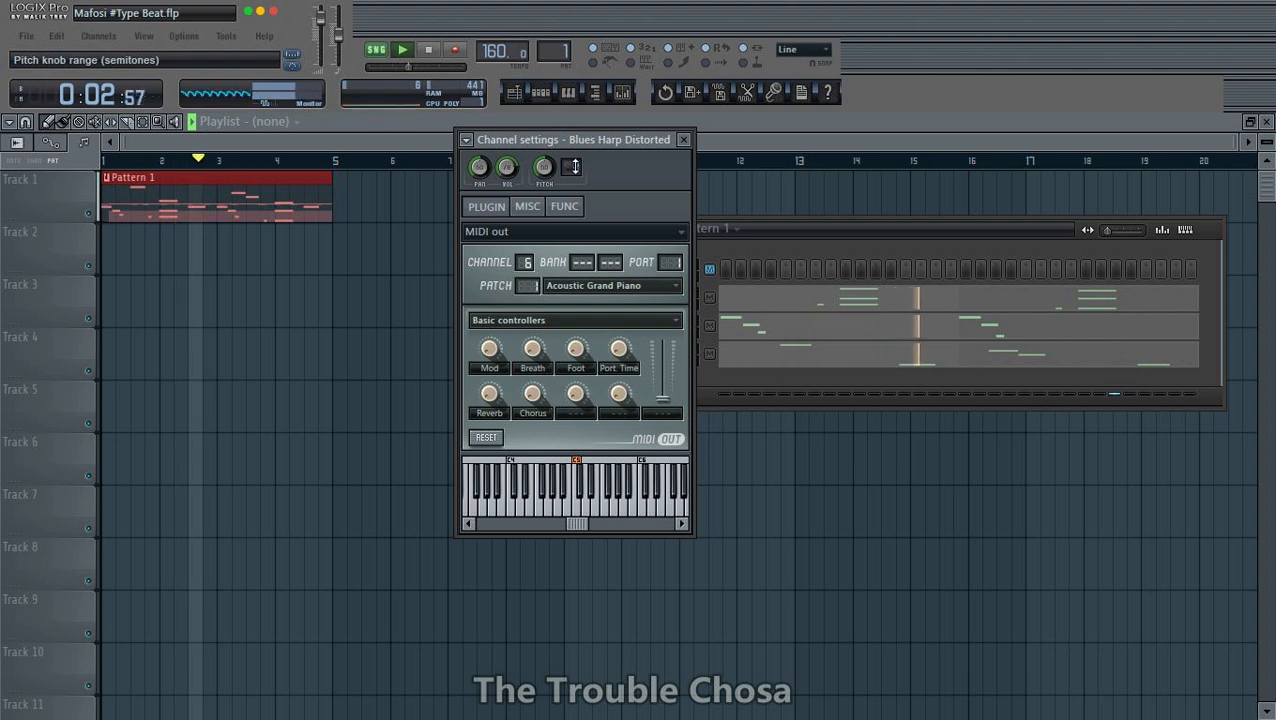
- Rename the fourth channel, labelled "-", as Perc Lead
left_click(806, 233)
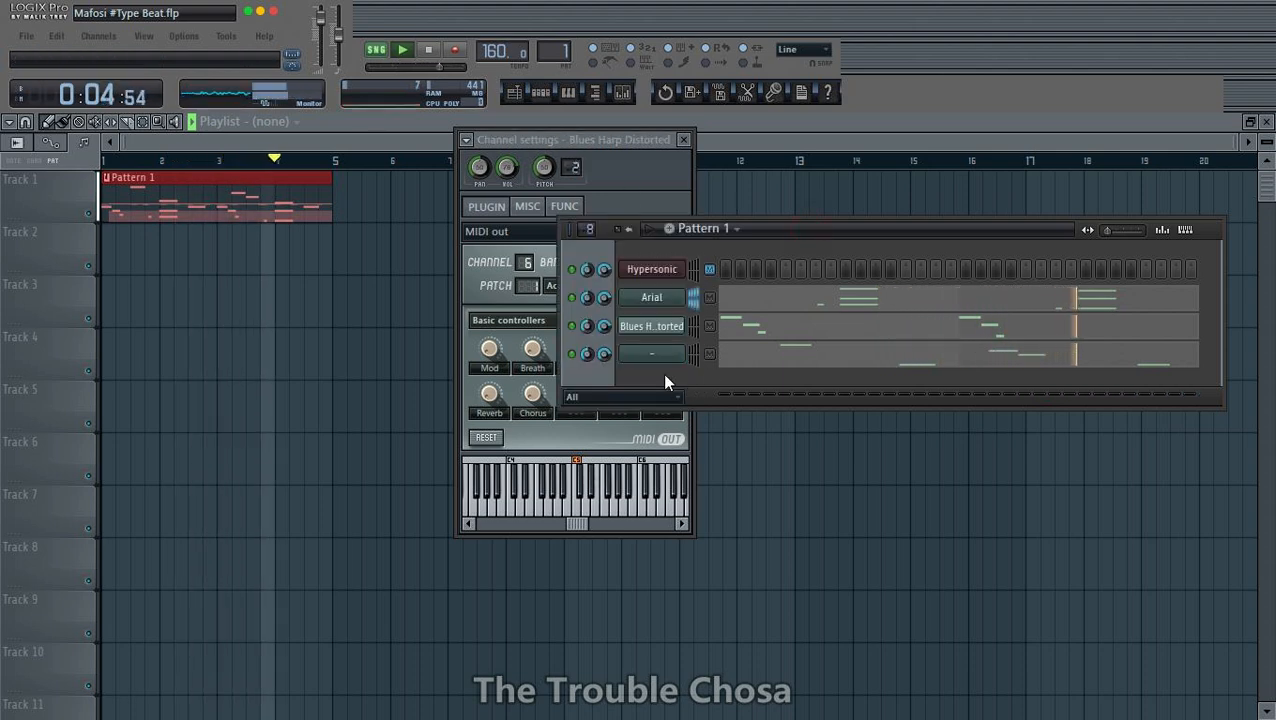
right_click(662, 354)
left_click(712, 373)
type("Perc Lead")
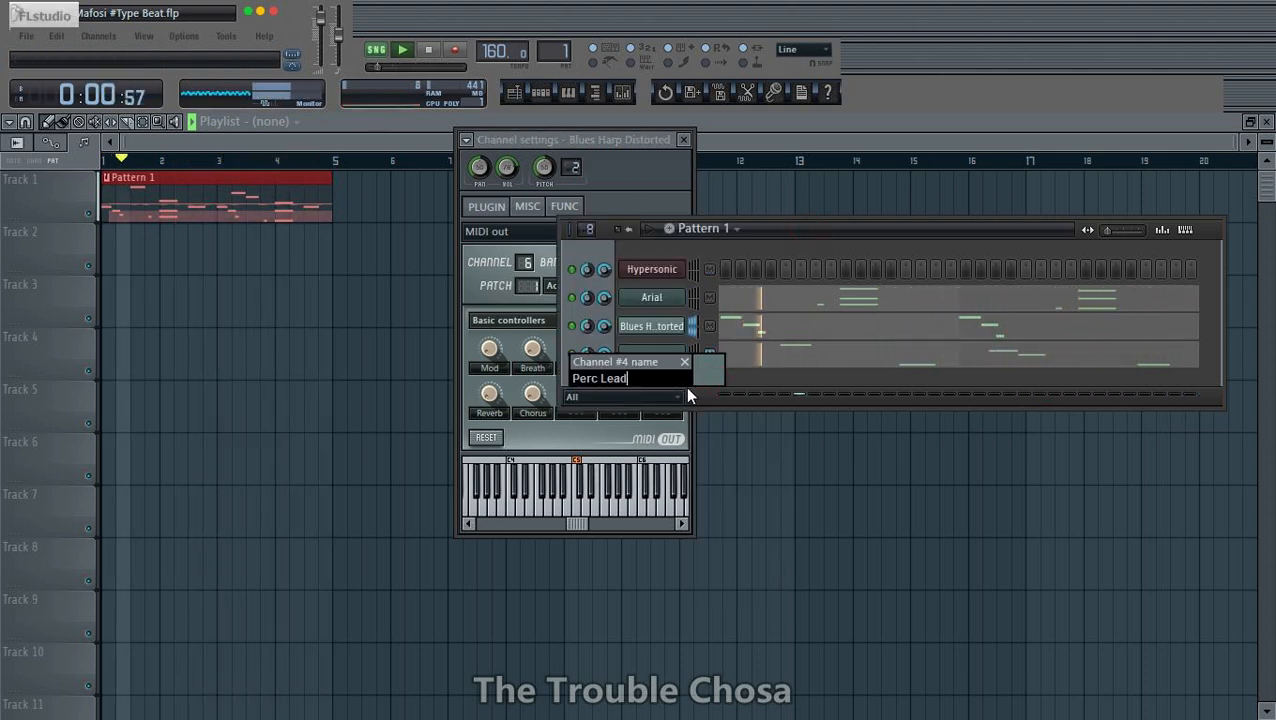
key("Return")
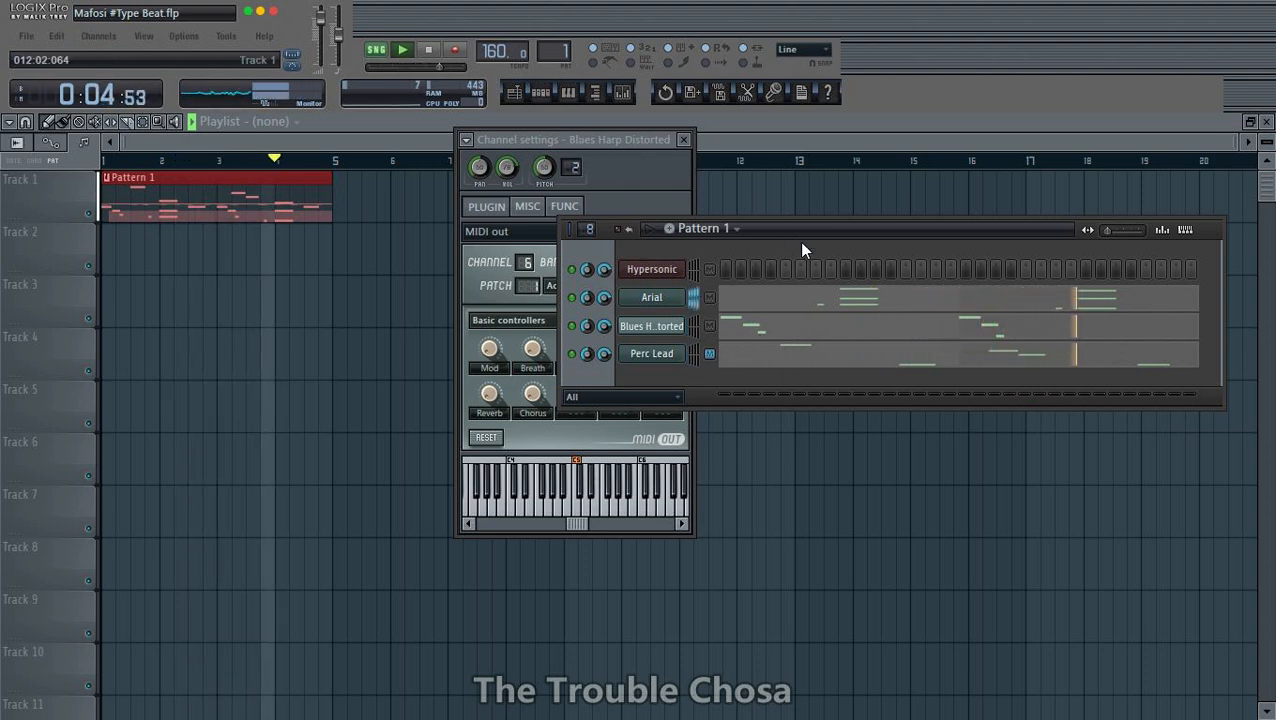
- Shift the channel rack slightly downward and clone the Arial channel
left_click_drag(800, 246, 805, 289)
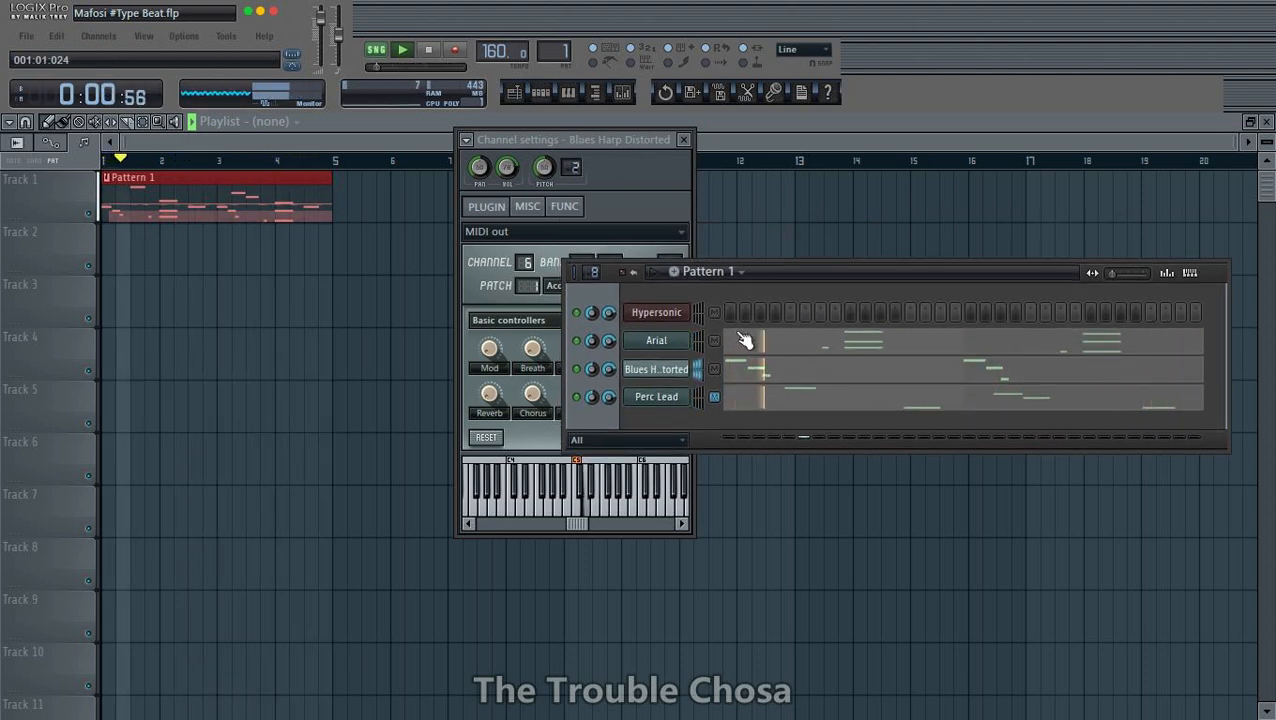
right_click(660, 342)
left_click(745, 550)
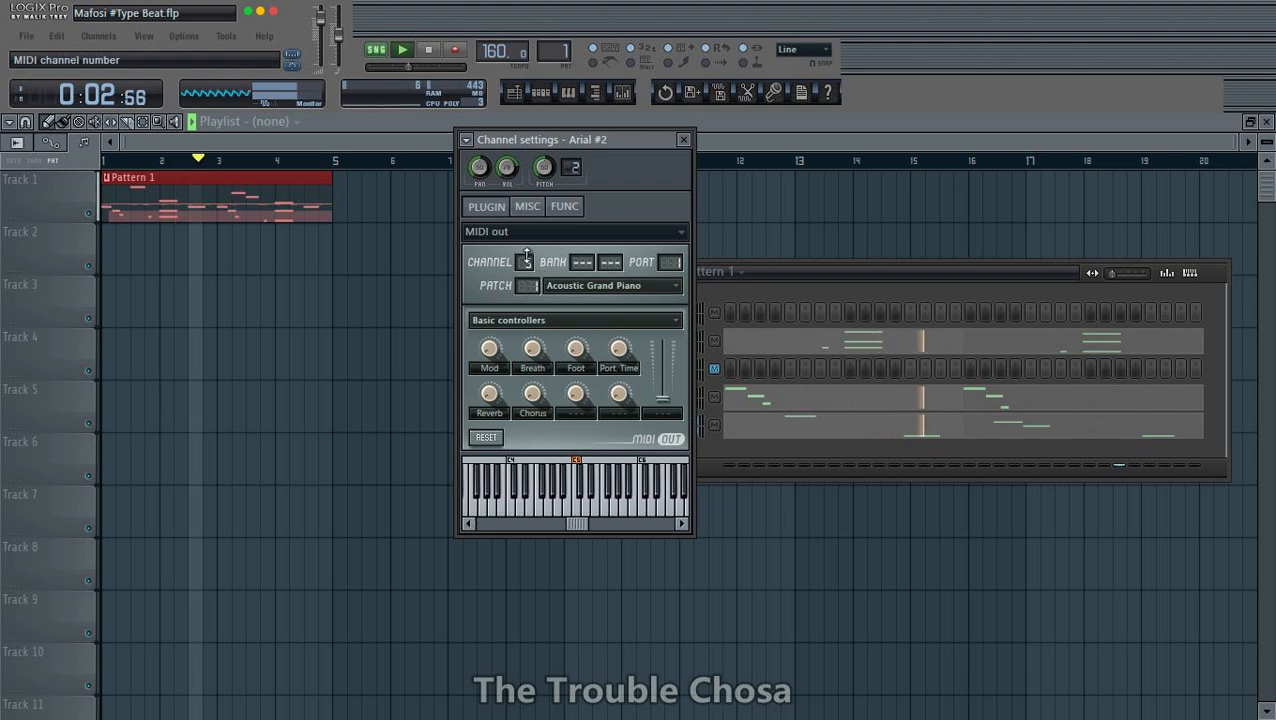
- Set the cloned Arial channel's MIDI channel number to 10 and reopen the Hypersonic window
left_click_drag(525, 264, 525, 244)
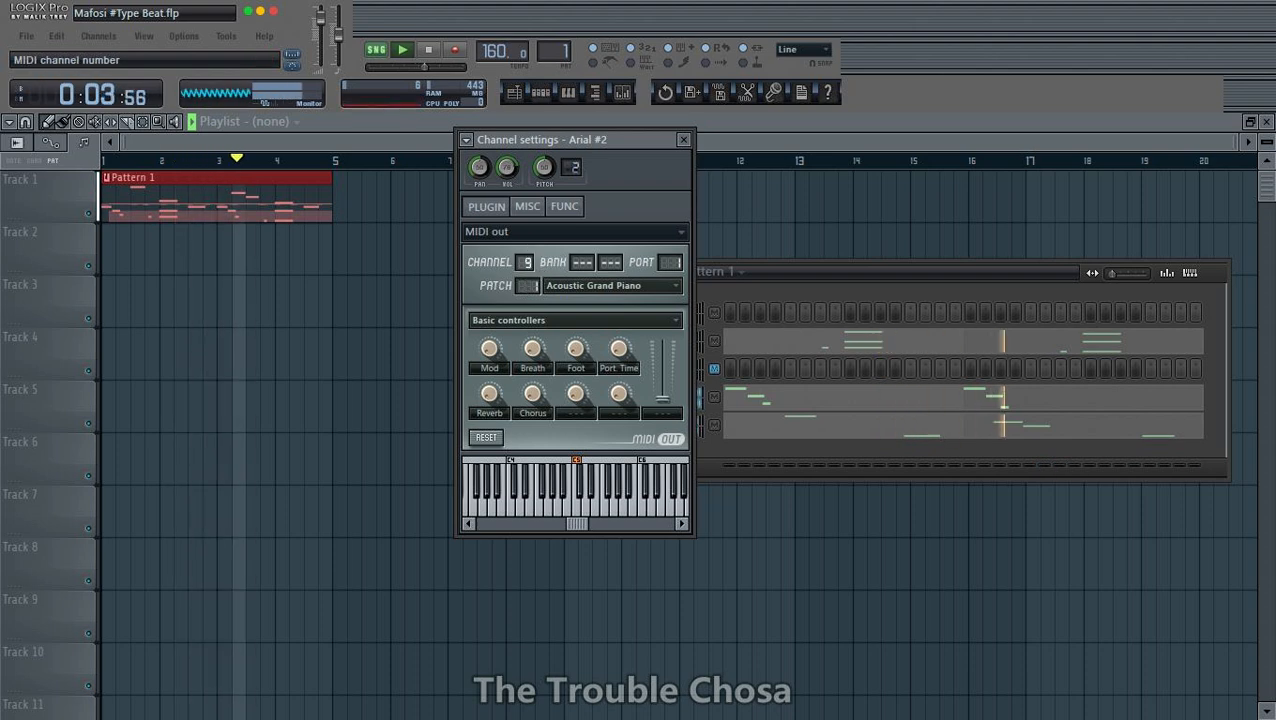
left_click(817, 276)
left_click(663, 312)
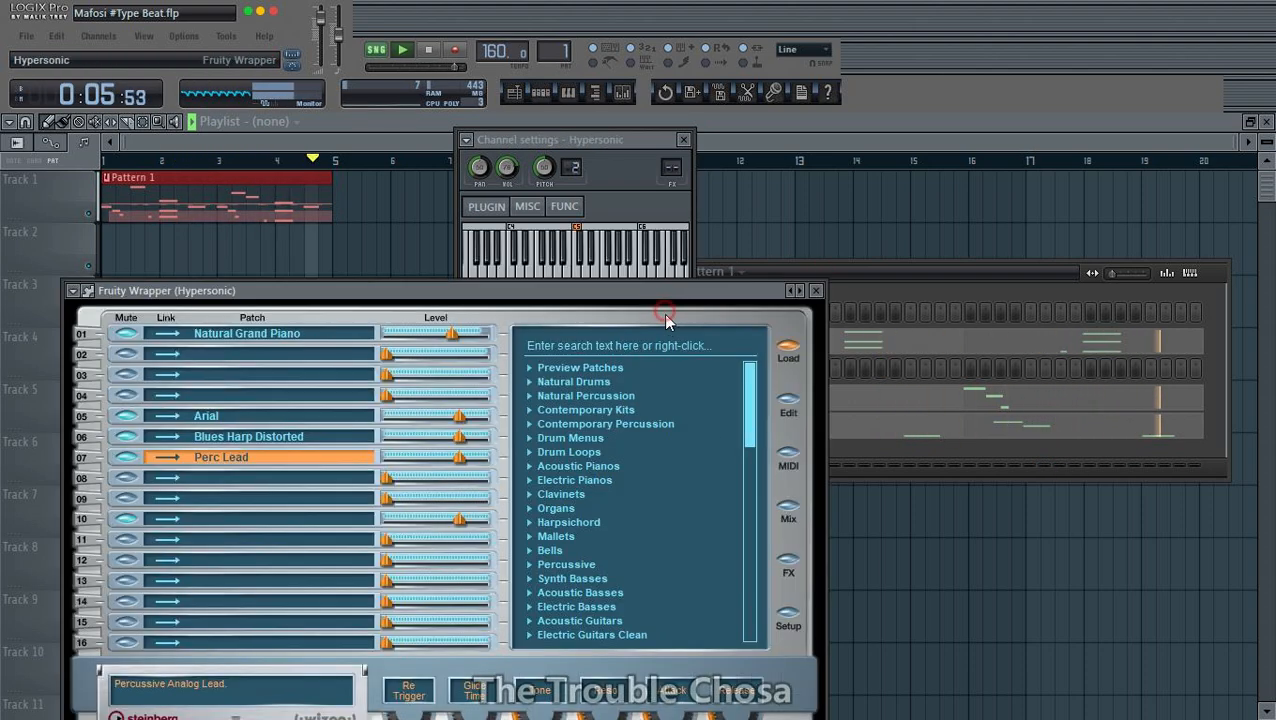
- Select the empty part 10 in Hypersonic and browse the patch categories for a suitable drum sound
left_click(270, 518)
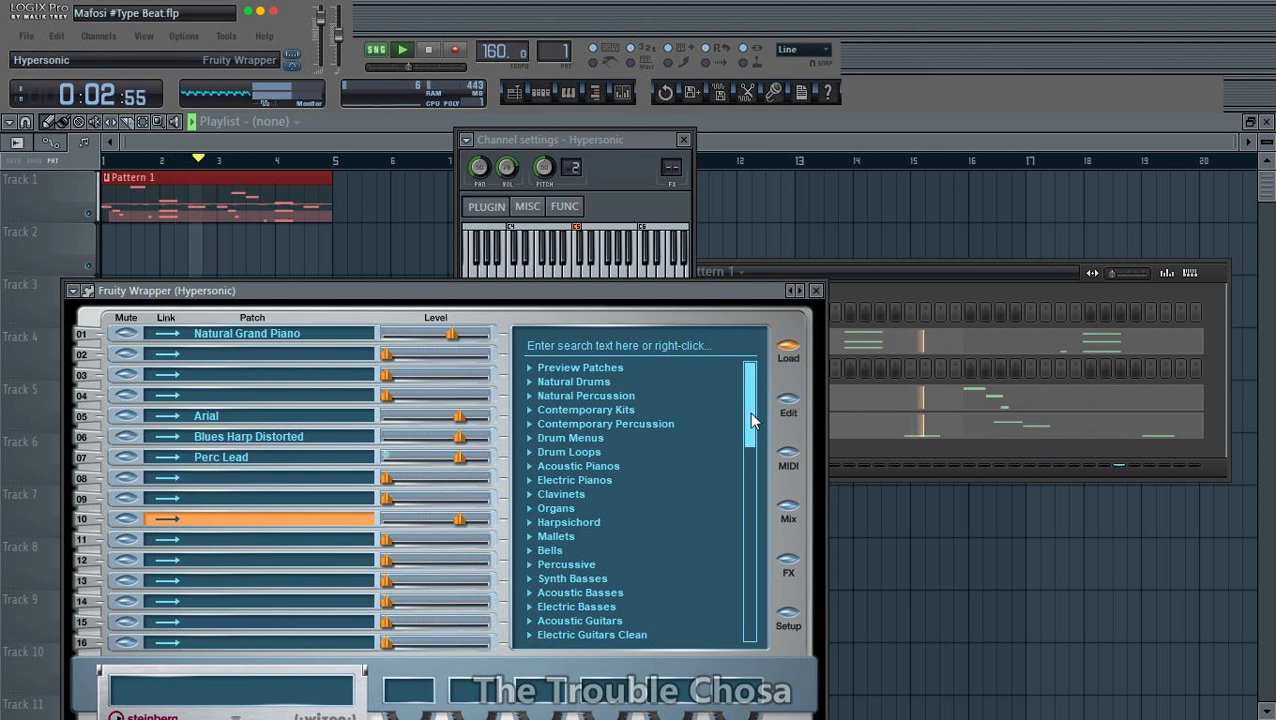
left_click_drag(749, 412, 740, 453)
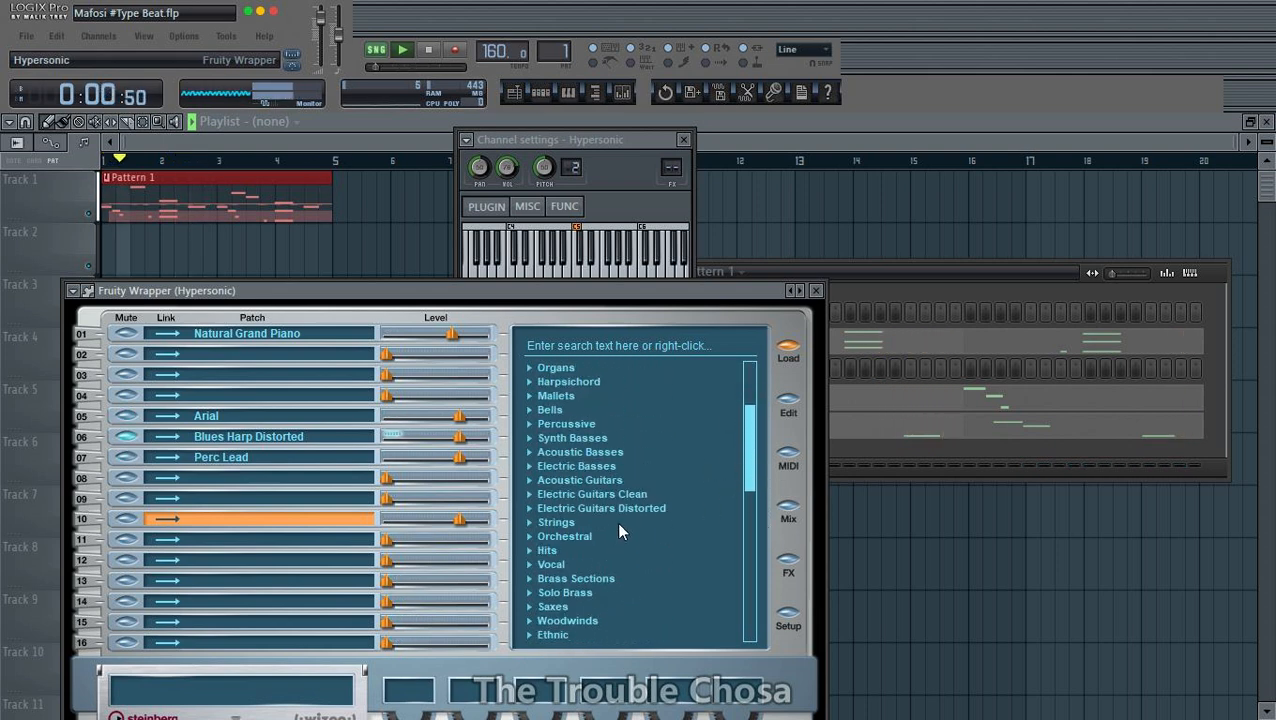
left_click_drag(752, 443, 750, 472)
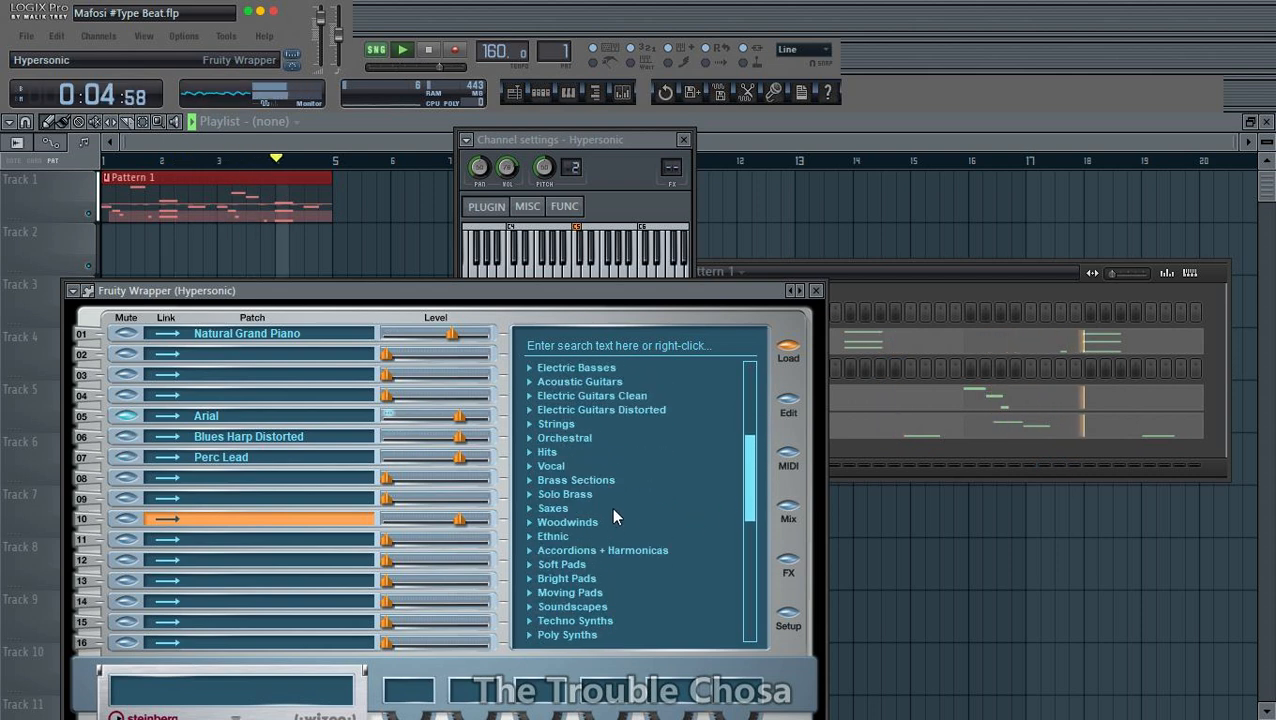
scroll(627, 461, "down", 4)
scroll(627, 461, "up", 6)
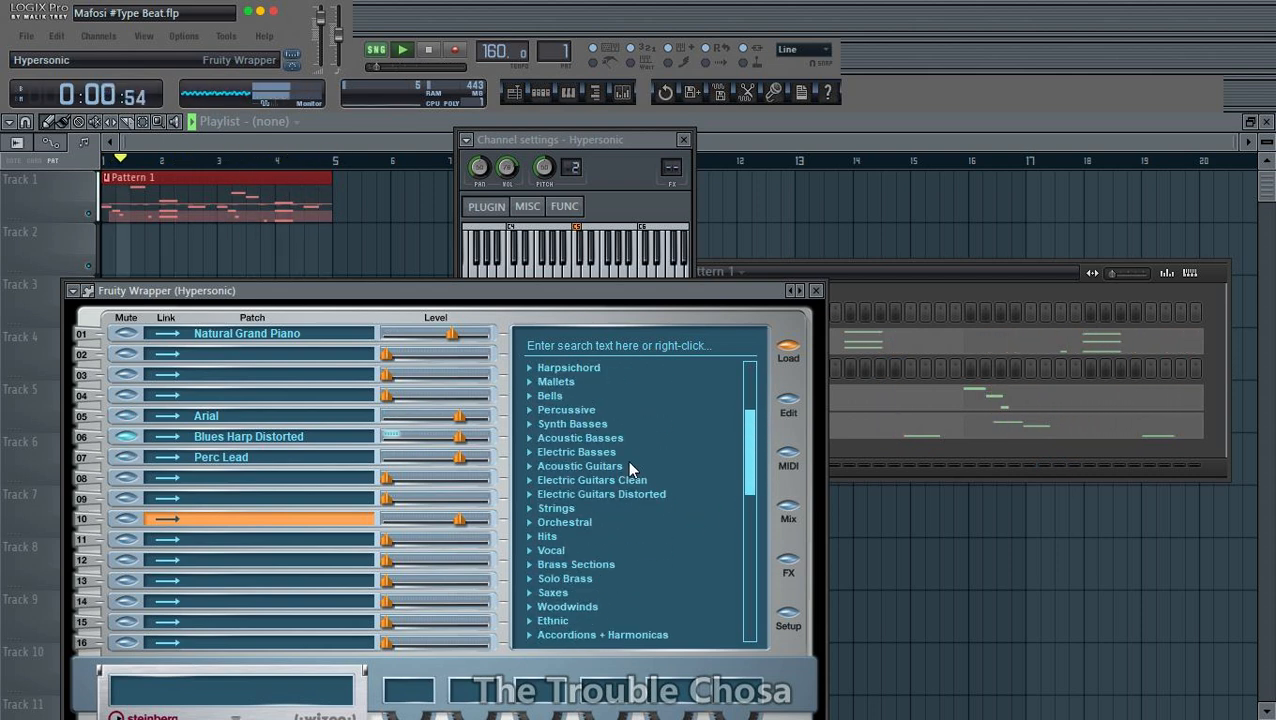
scroll(629, 461, "down", 2)
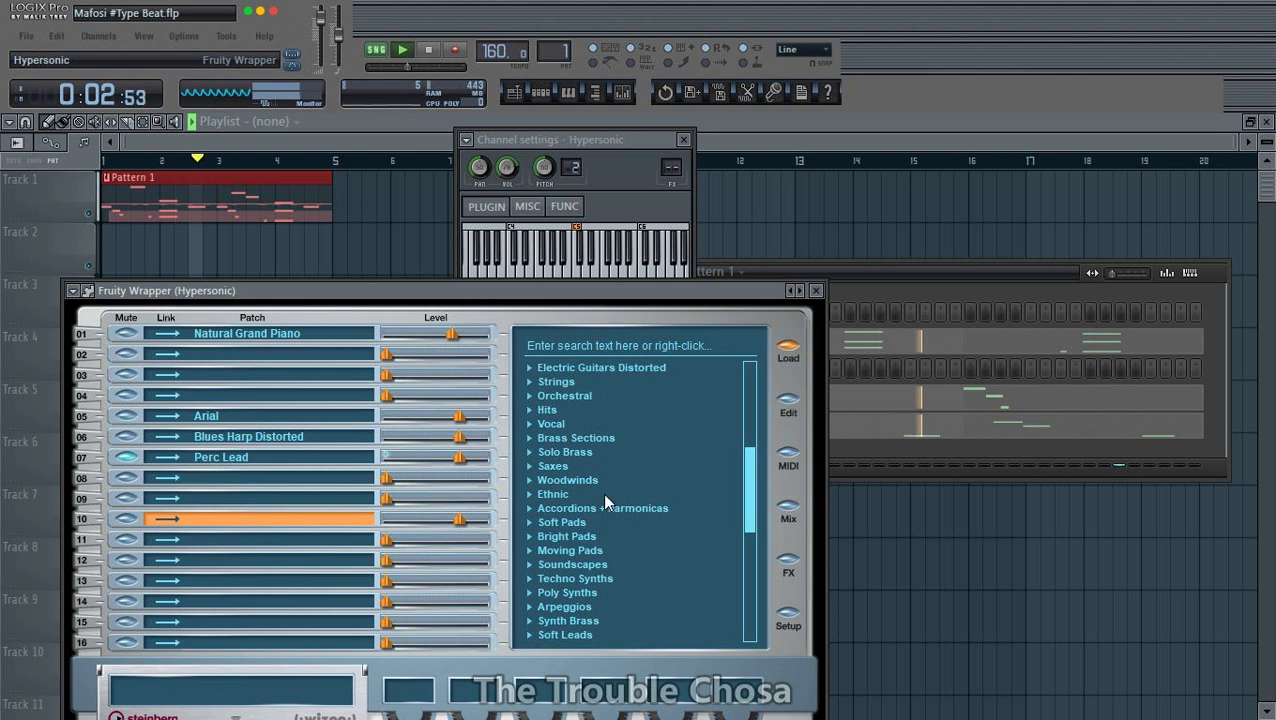
left_click(627, 510)
scroll(612, 511, "down", 3)
left_click(590, 480)
scroll(568, 446, "up", 3)
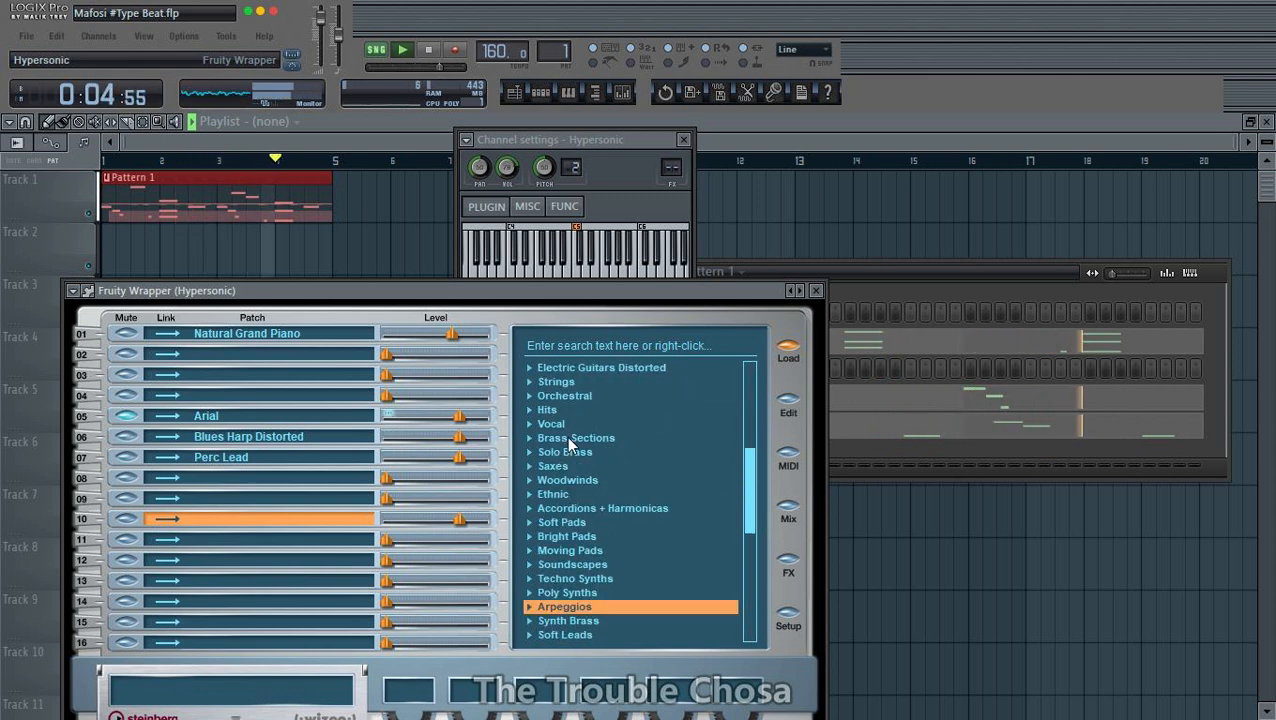
scroll(569, 500, "up", 2)
scroll(582, 500, "up", 2)
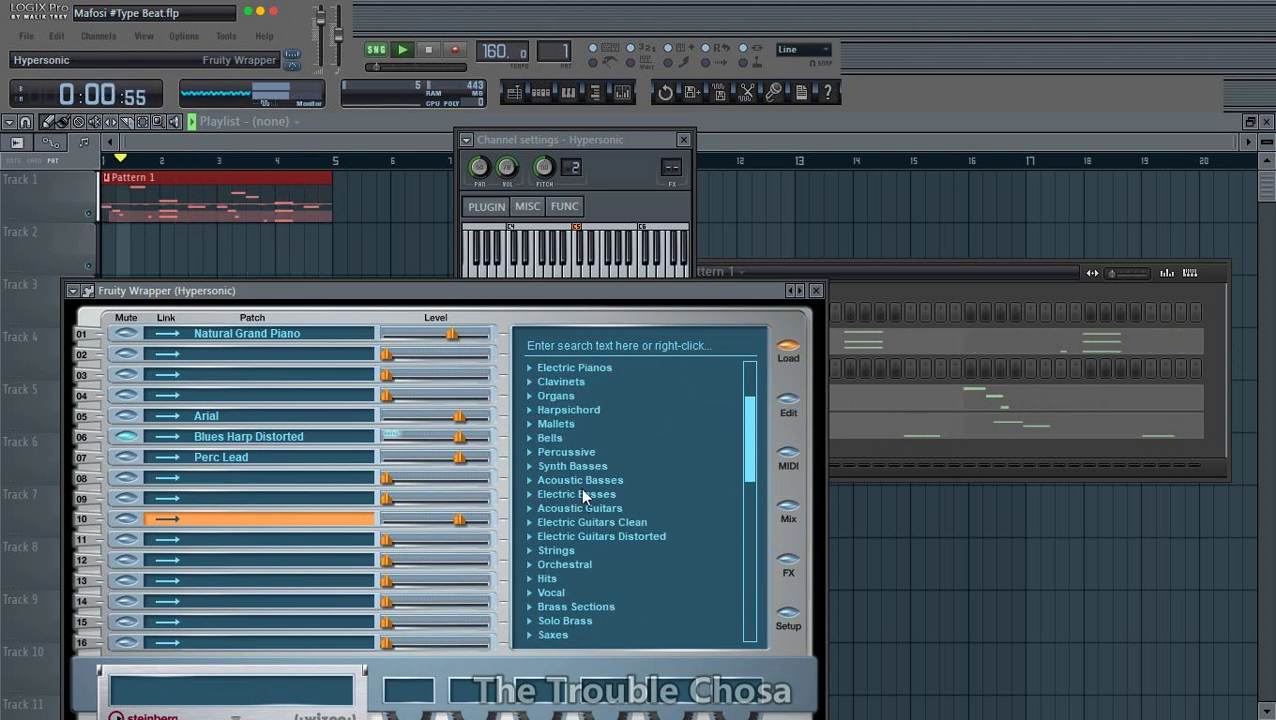
left_click(580, 481)
scroll(581, 474, "up", 3)
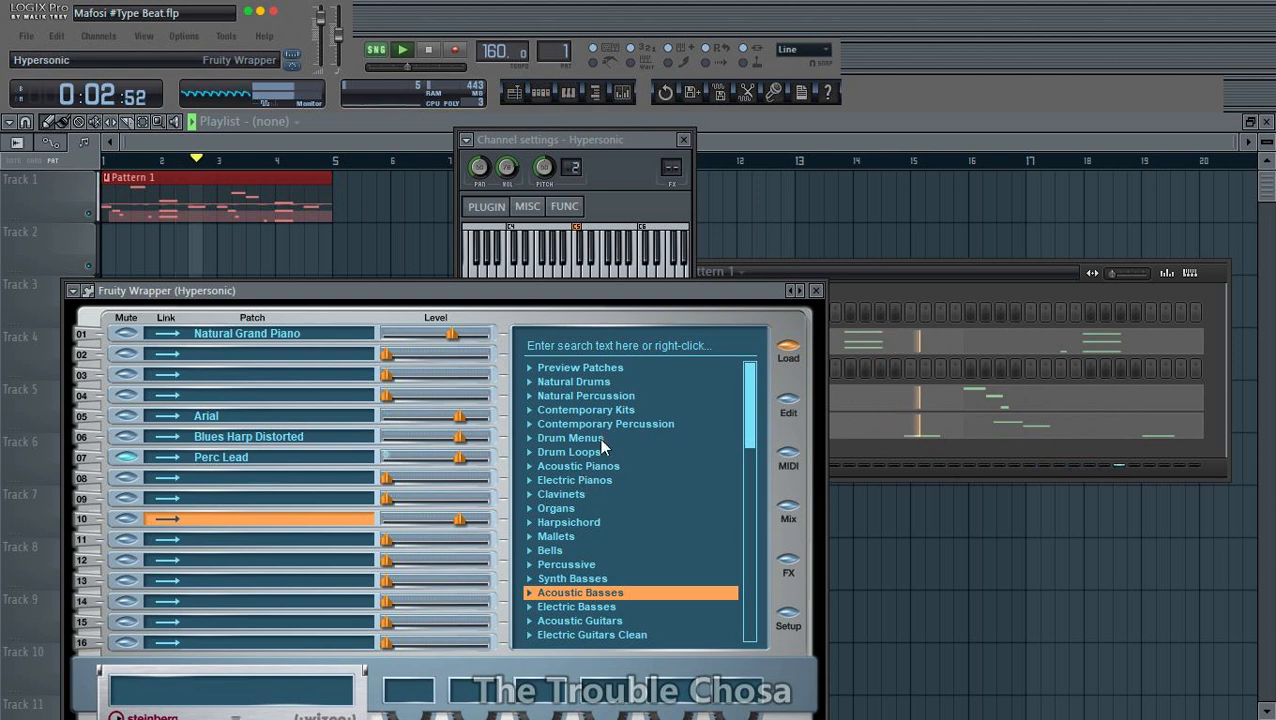
- Check the Contemporary Kits category, then load the Reggae 1 Drums patch from Natural Drums into part 10
double_click(605, 410)
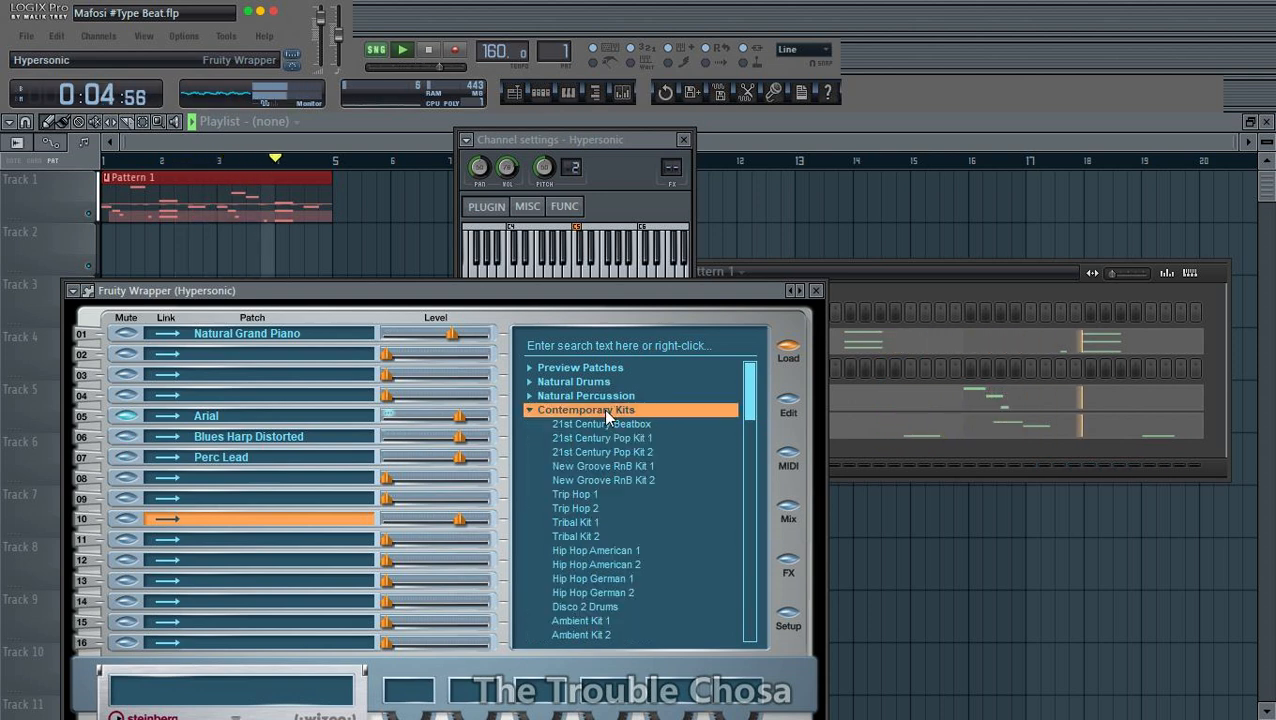
scroll(612, 563, "down", 5)
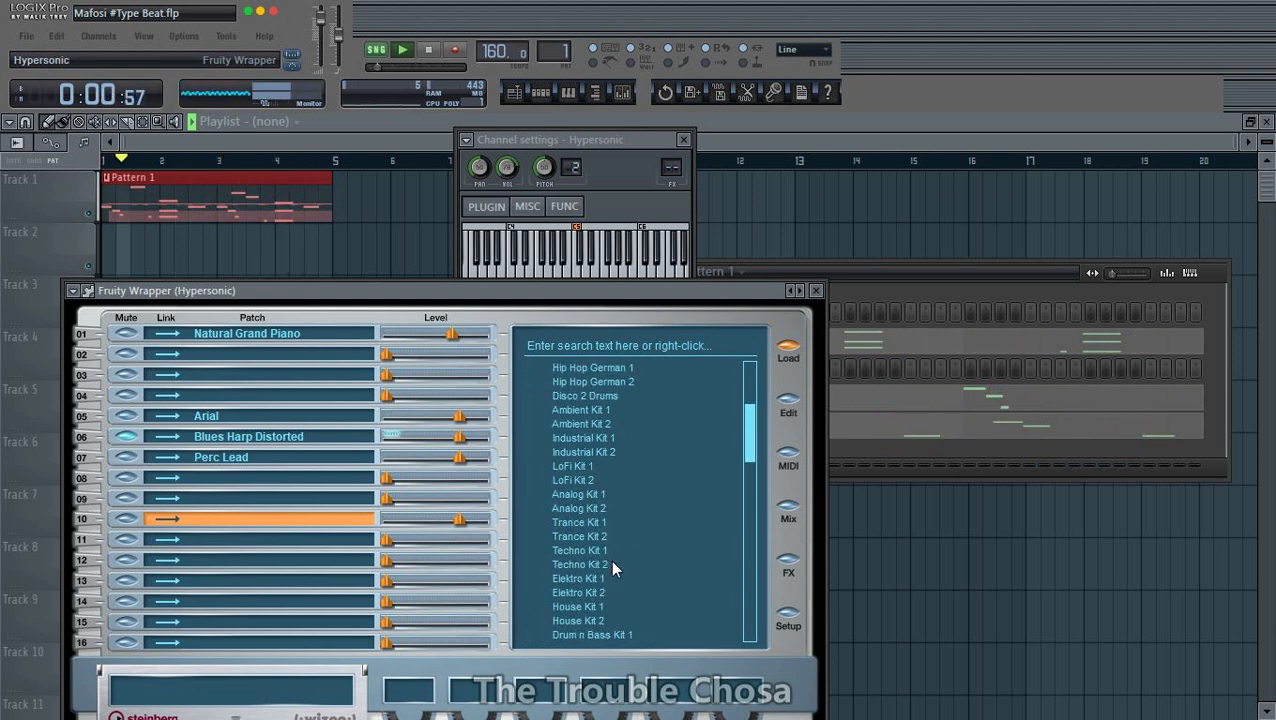
scroll(610, 559, "up", 5)
double_click(592, 411)
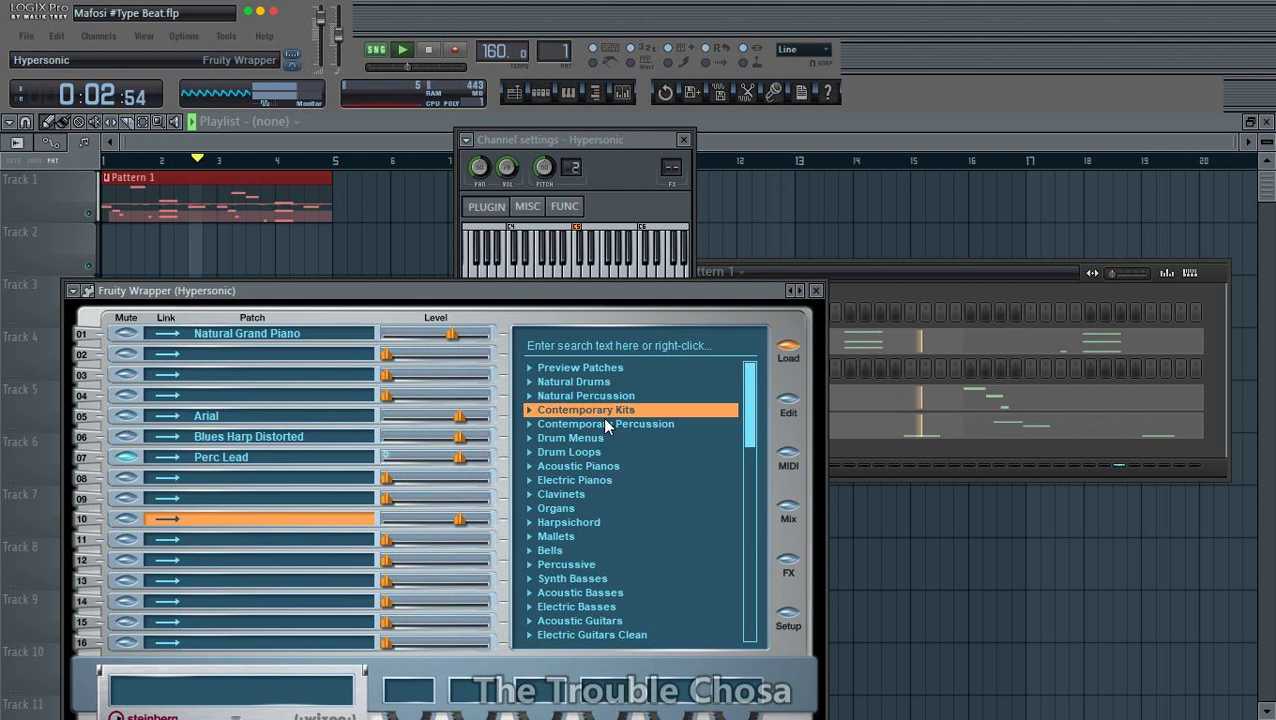
double_click(573, 382)
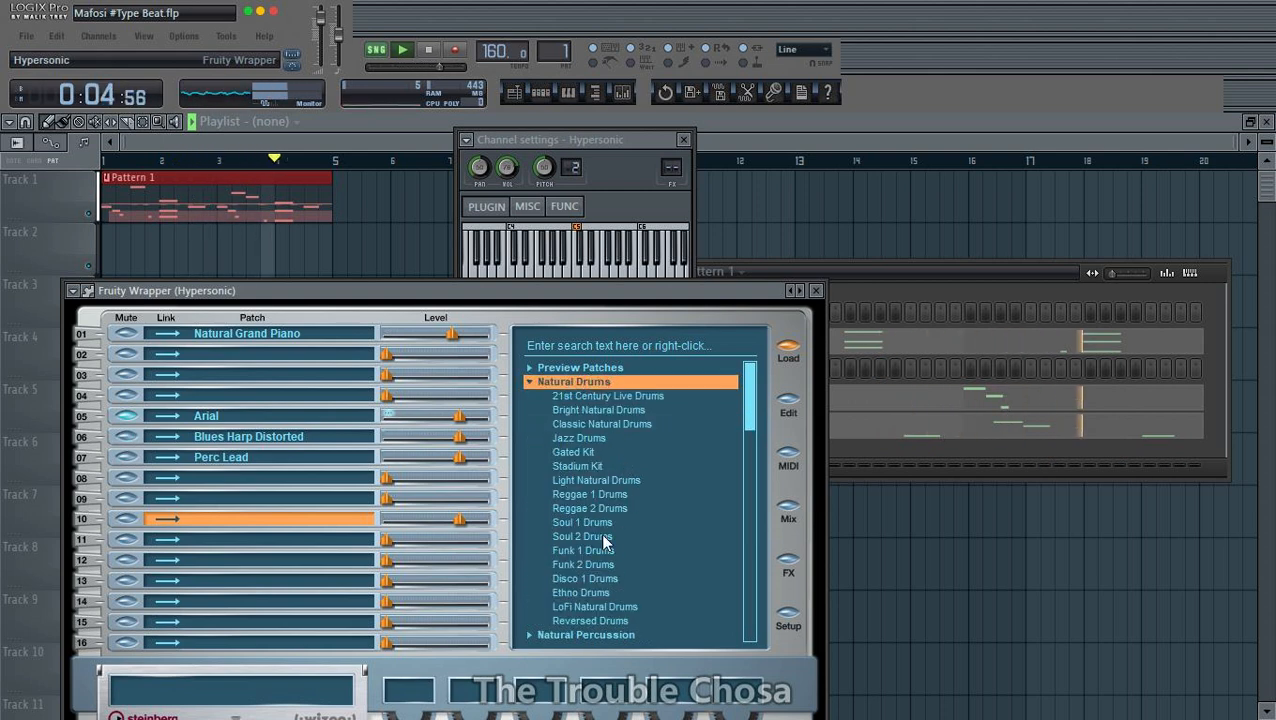
left_click(601, 493)
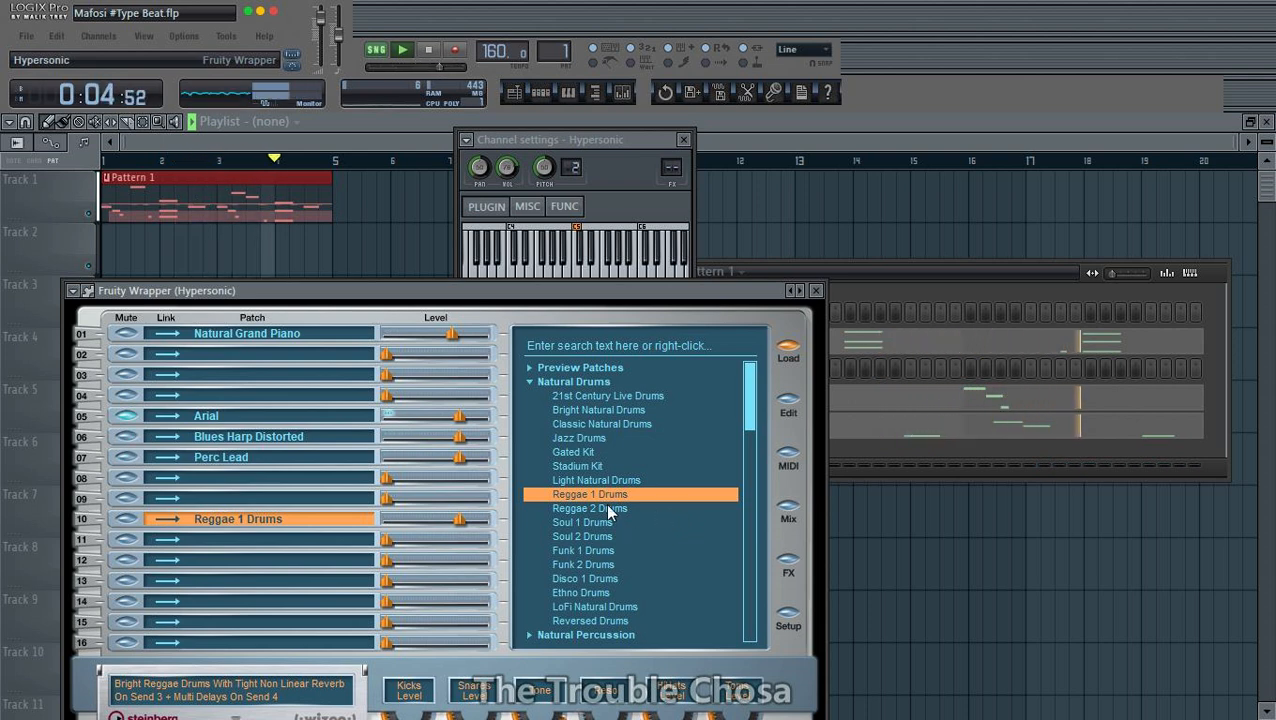
- Load the Bright Natural Drums patch into part 11 and bring the channel rack to the front
left_click(263, 539)
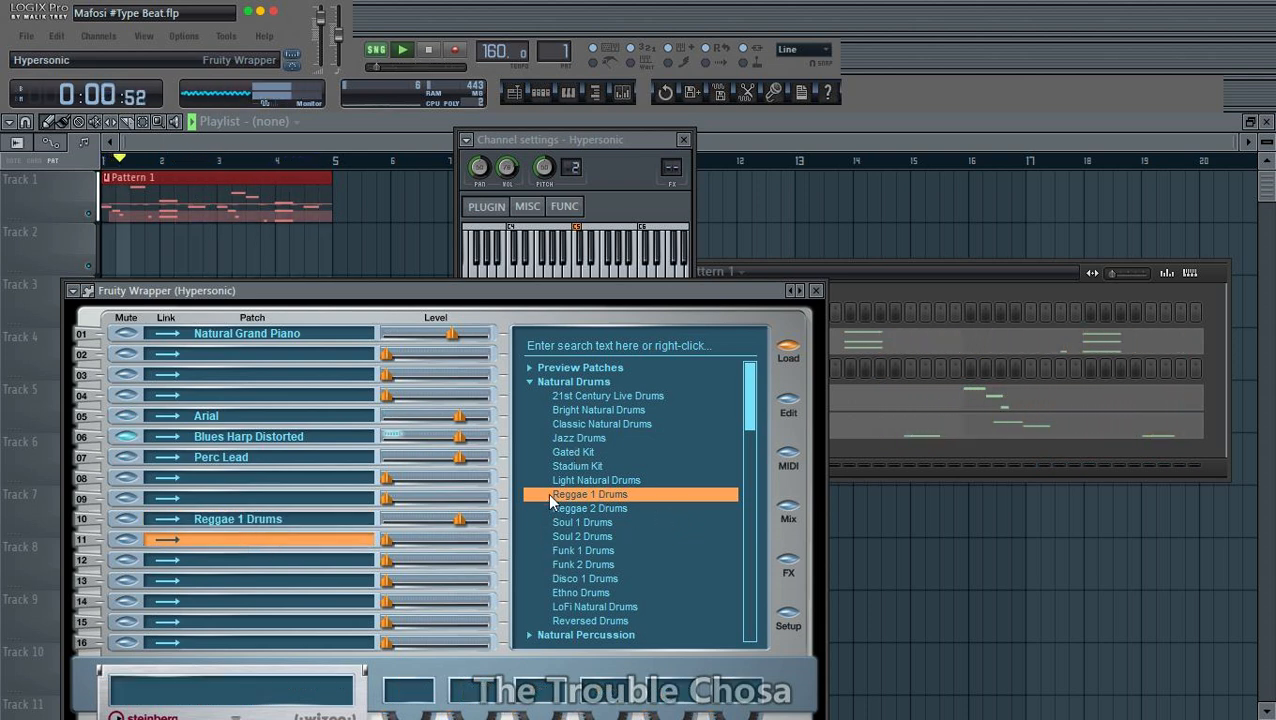
double_click(601, 408)
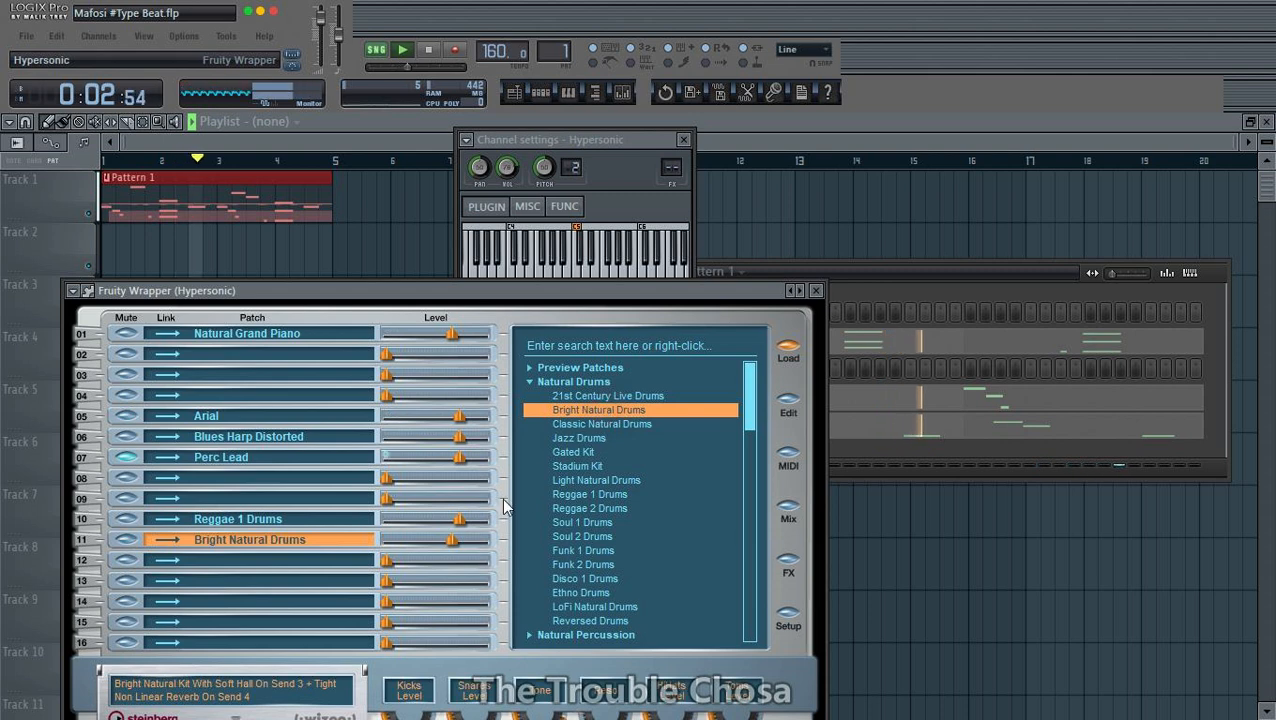
left_click(912, 283)
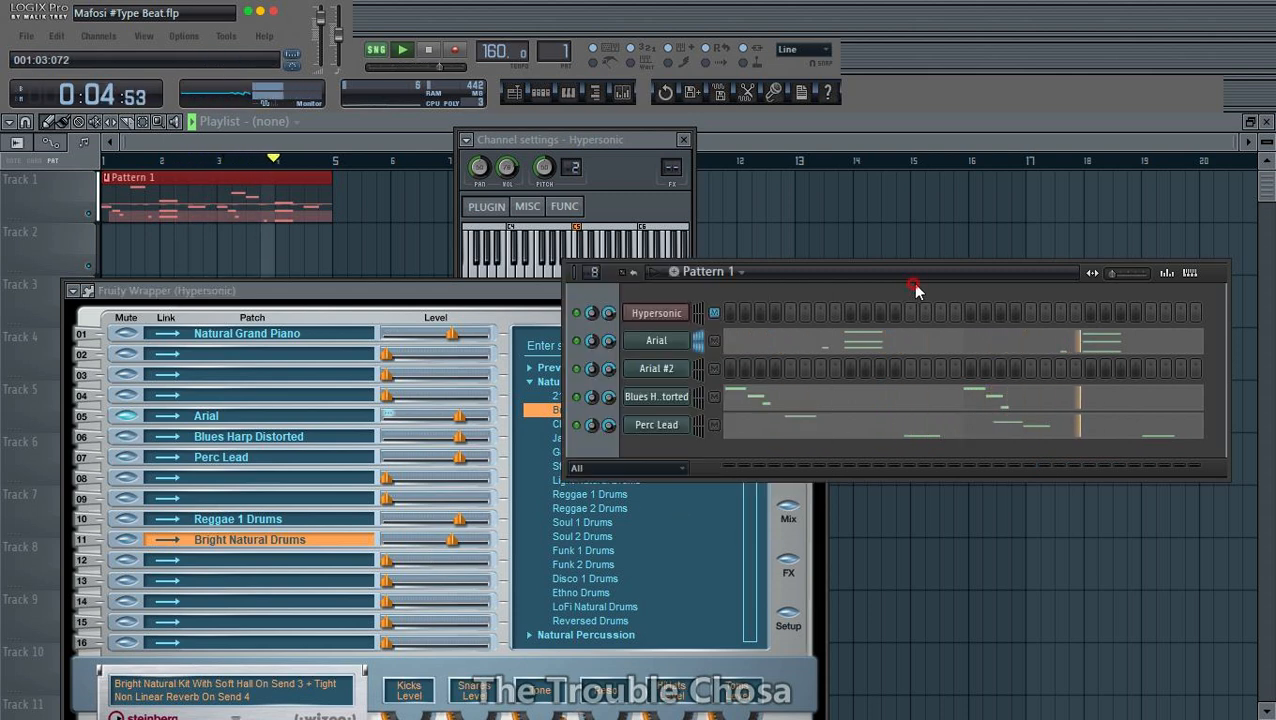
- Rename the Arial #2 channel as Hat
left_click(670, 382)
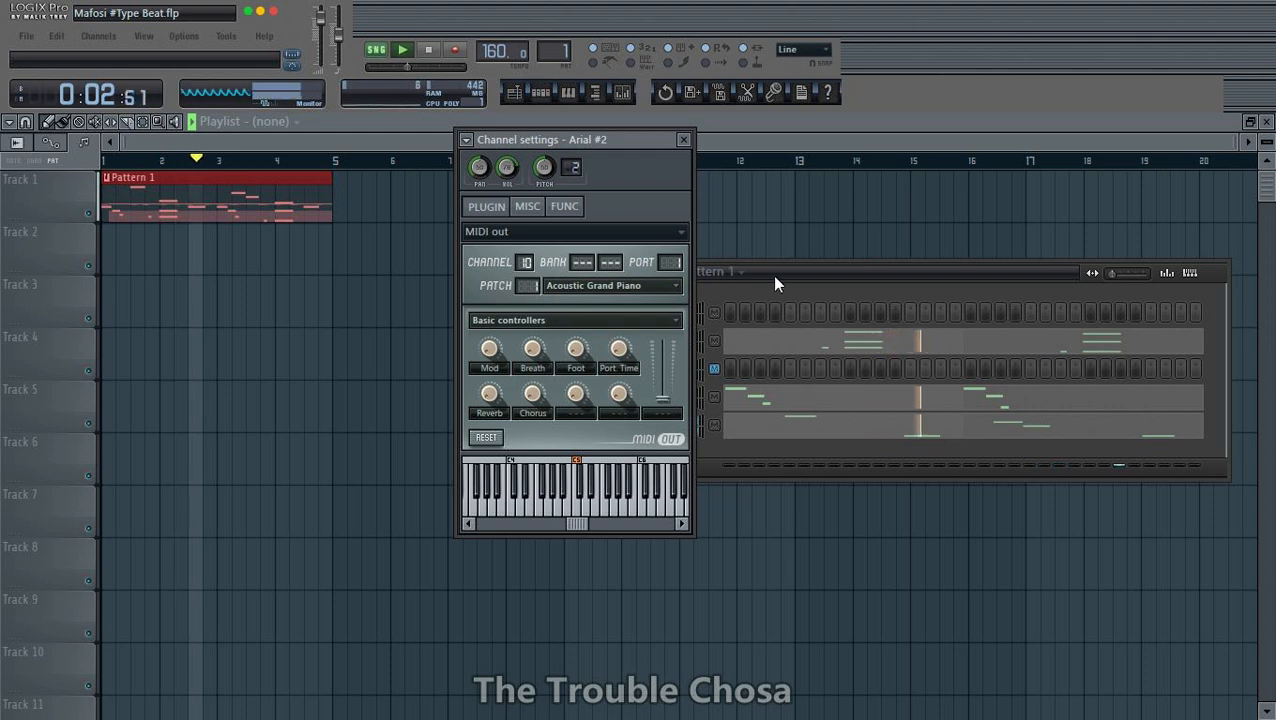
left_click(826, 277)
right_click(656, 369)
left_click(745, 390)
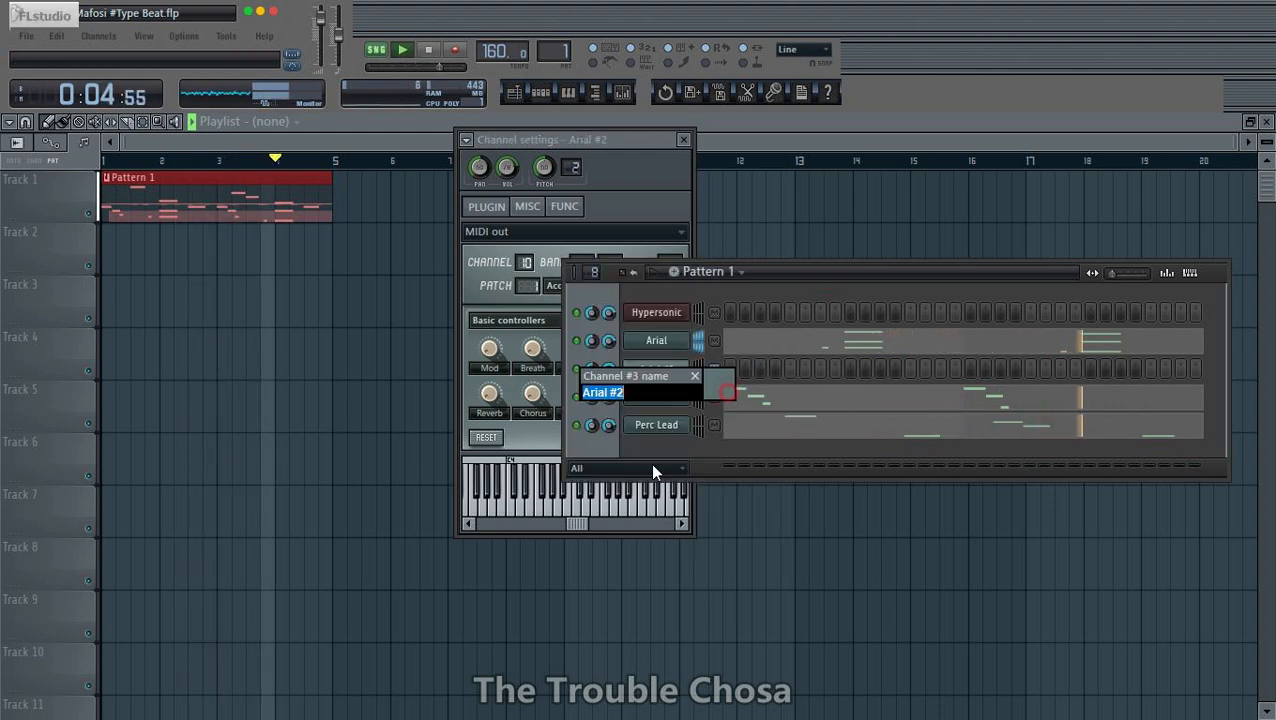
type("Hat")
key("Return")
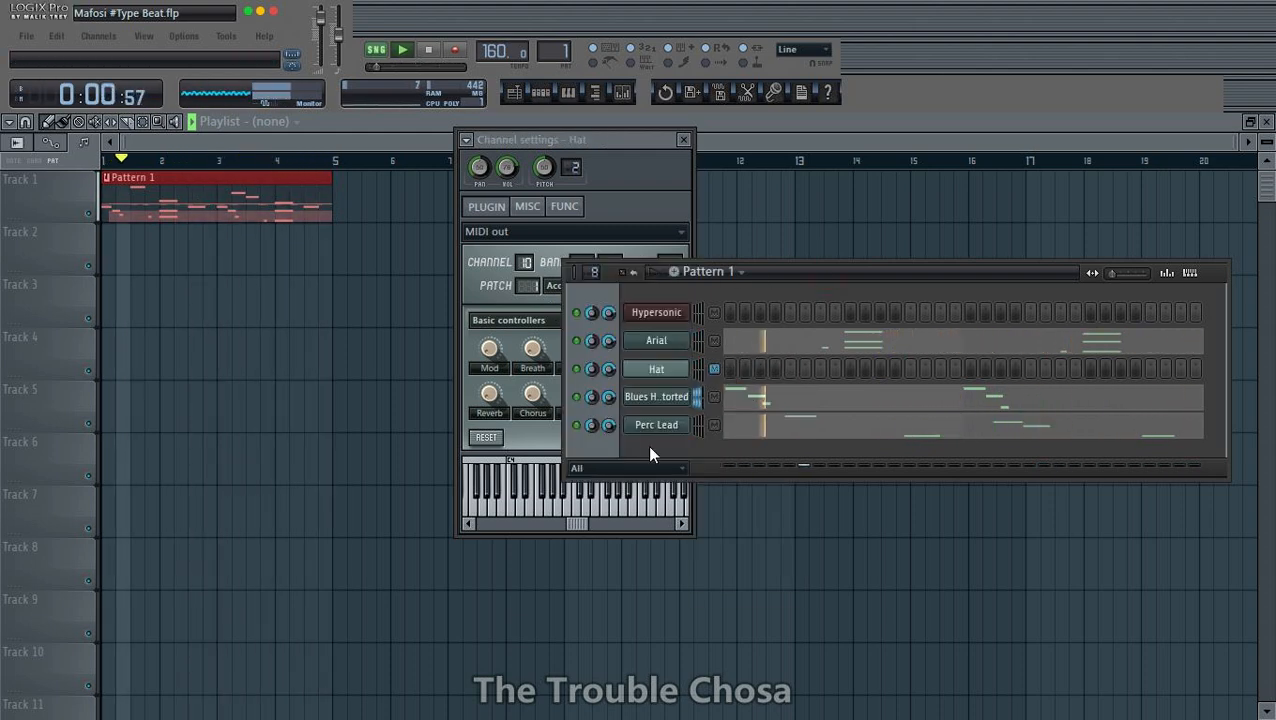
- Clone the Hat channel and set the clone's MIDI channel number to 11
right_click(680, 366)
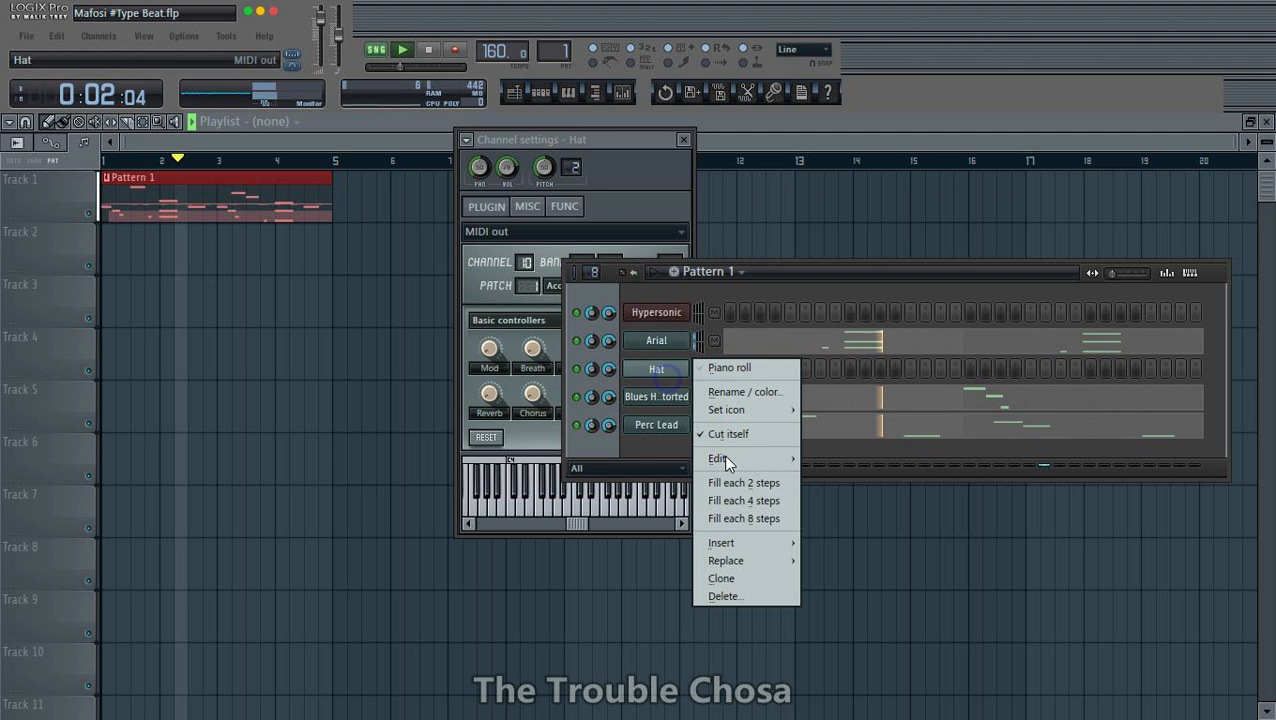
left_click(748, 577)
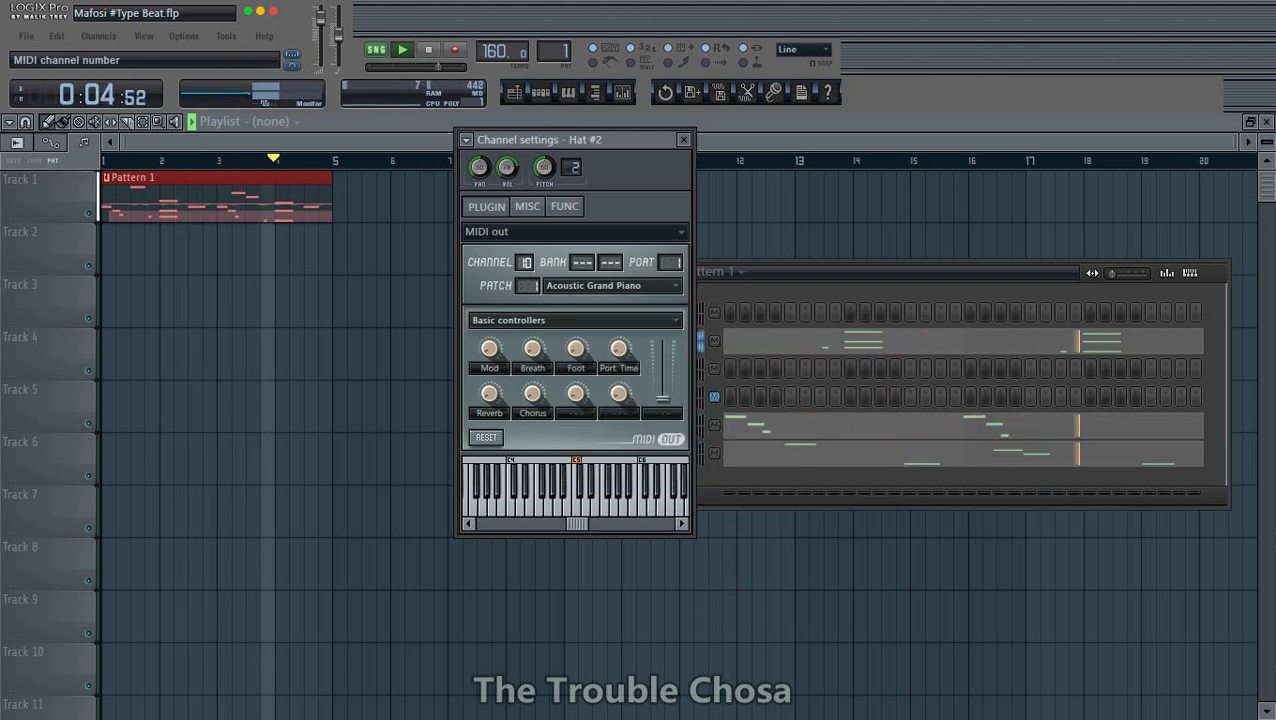
left_click(790, 278)
- Rename the Hat #2 channel as Snare
right_click(666, 396)
left_click(712, 421)
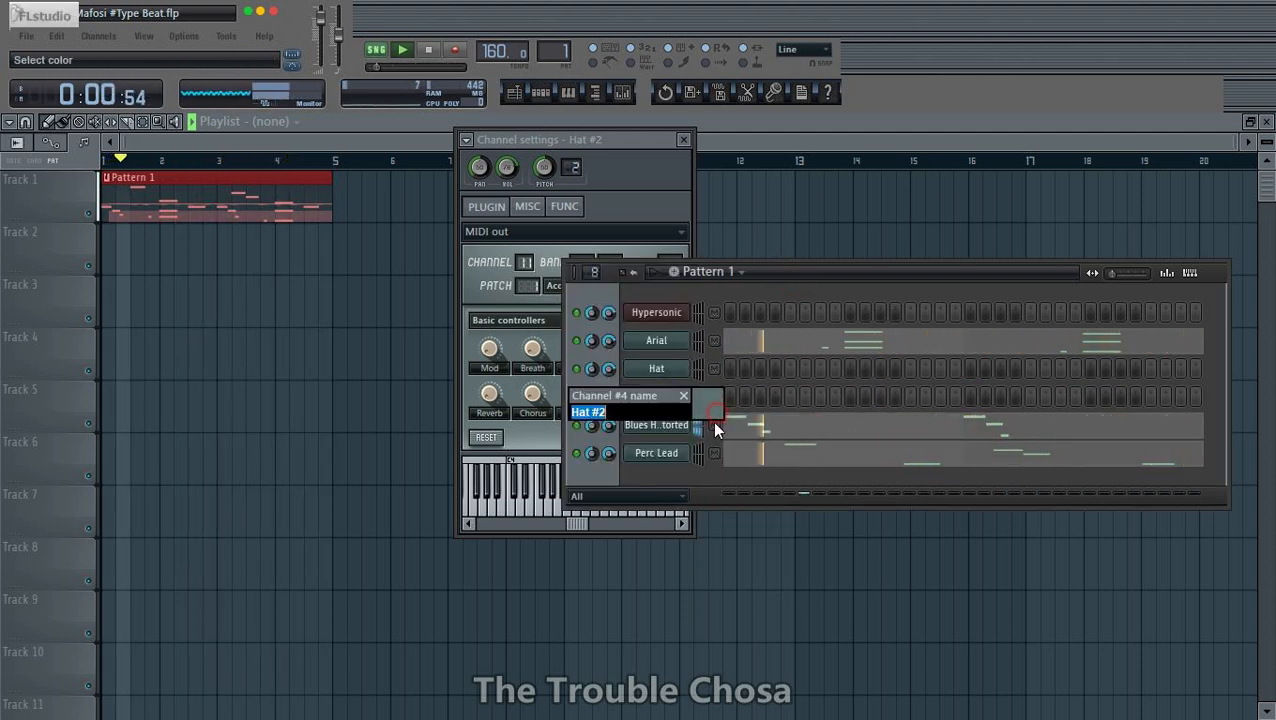
type("Sna")
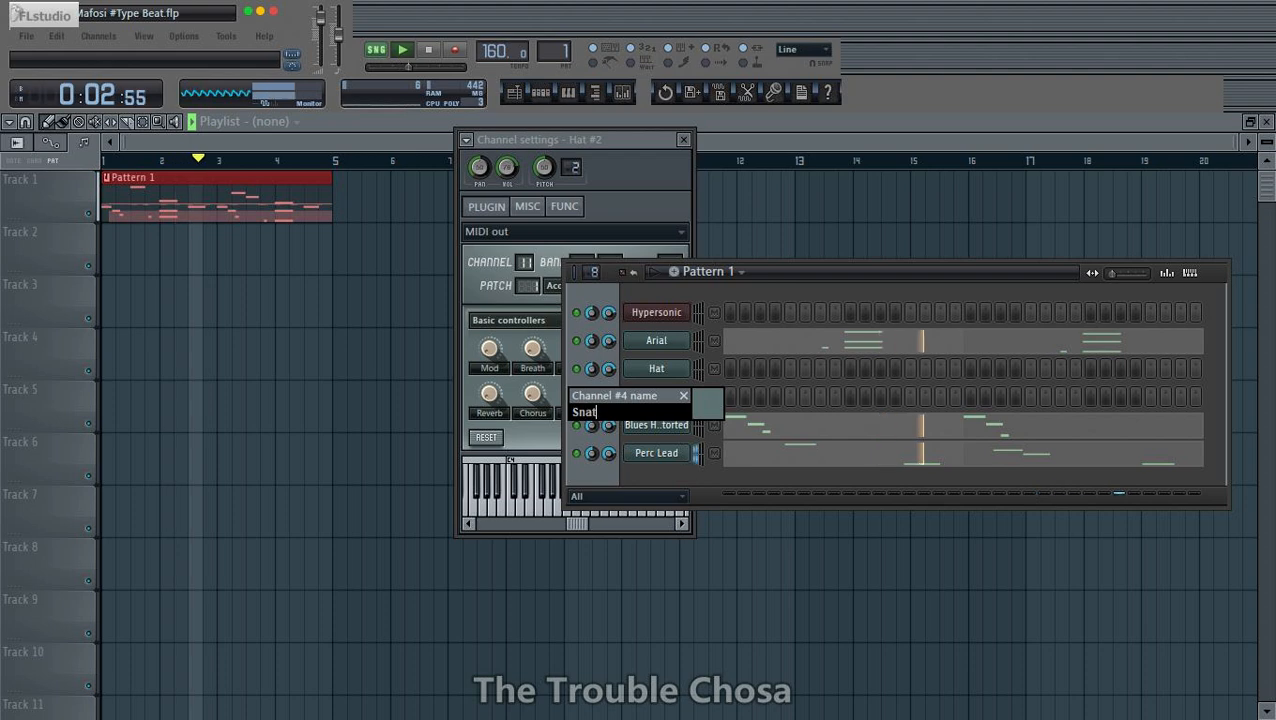
type("re")
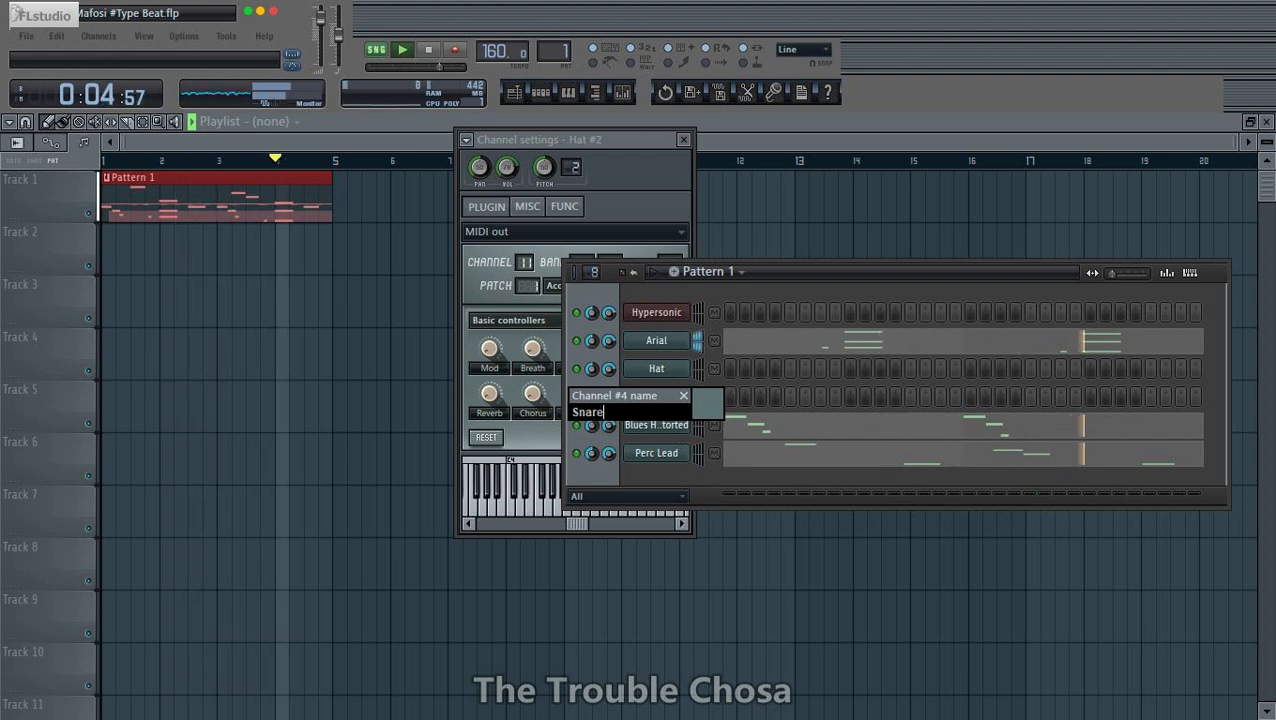
key("Return")
- Open the Hat channel's piano roll and audition drum keys such as Open Hi-Hat, Pedal Hi-Hat and Low Bongo
right_click(664, 368)
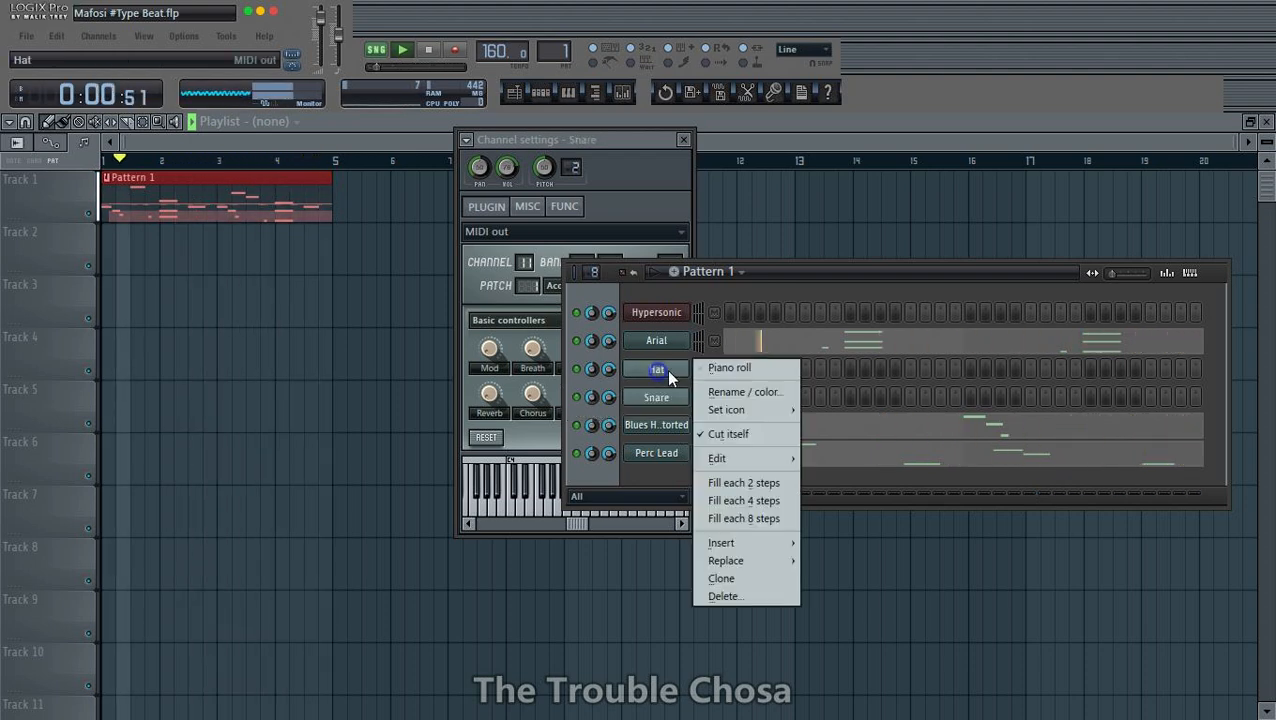
left_click(735, 367)
scroll(613, 165, "down", 7)
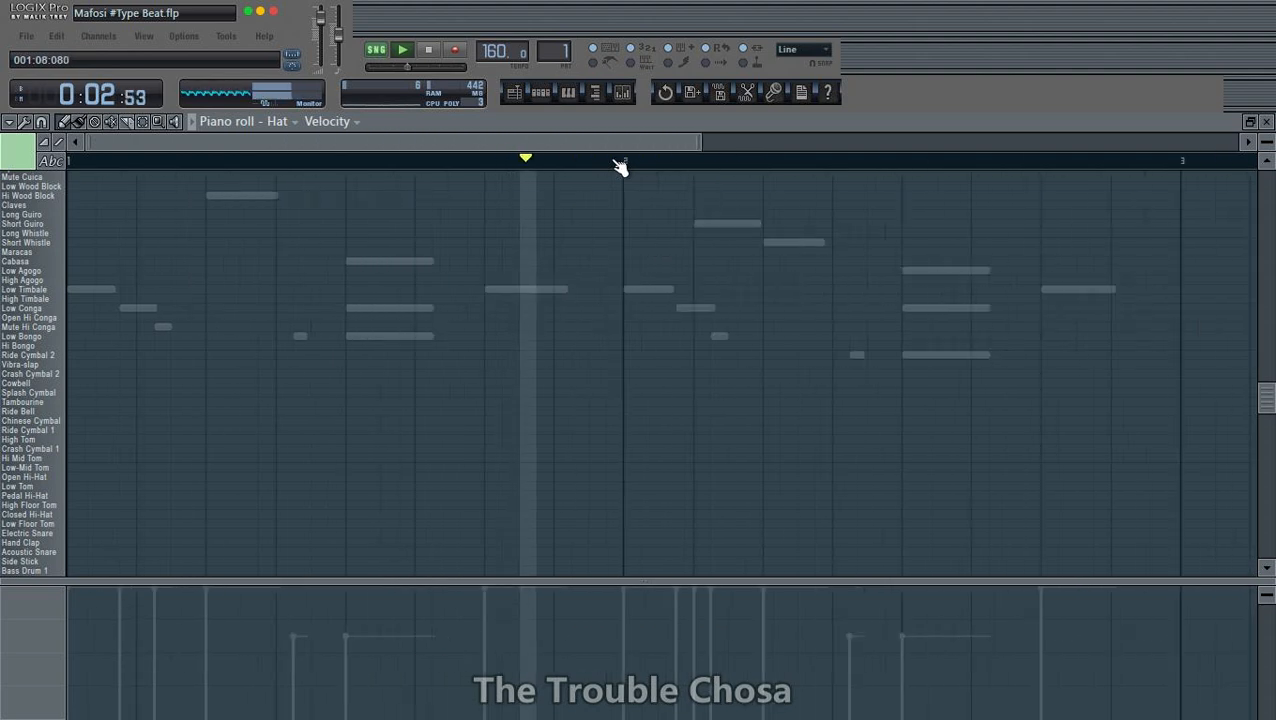
left_click(8, 453)
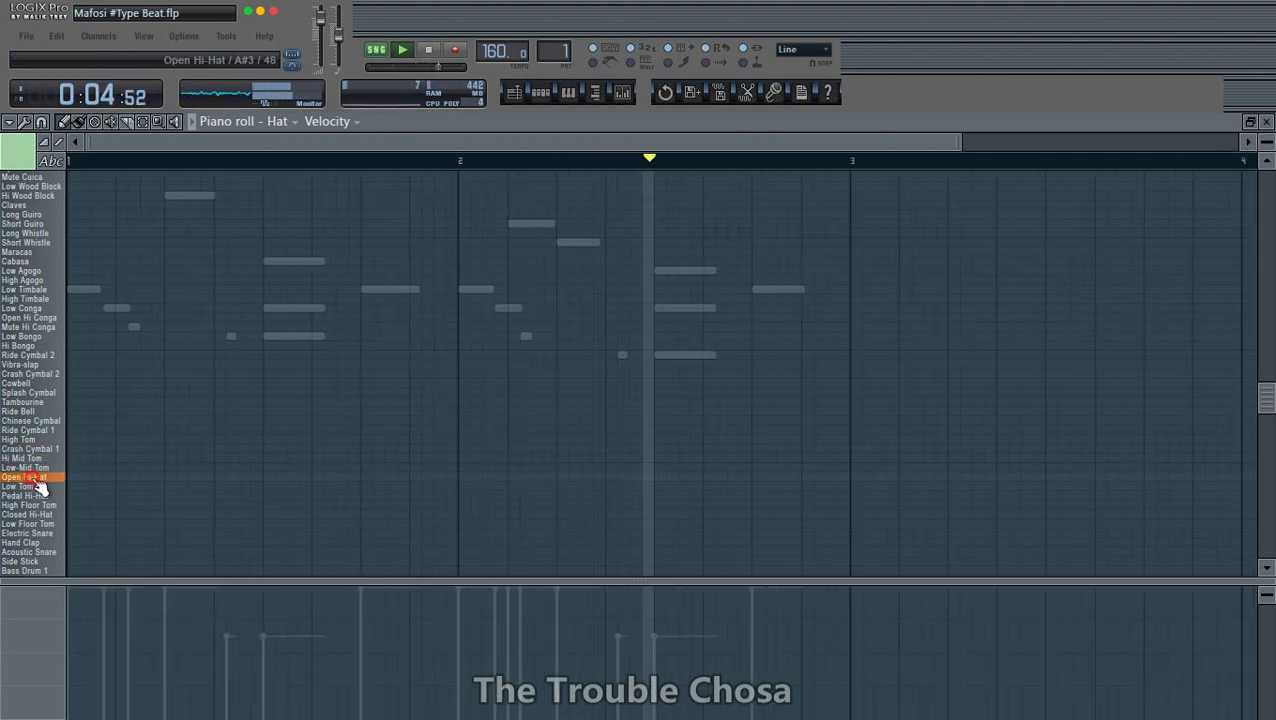
scroll(40, 482, "down", 2)
left_click(42, 440)
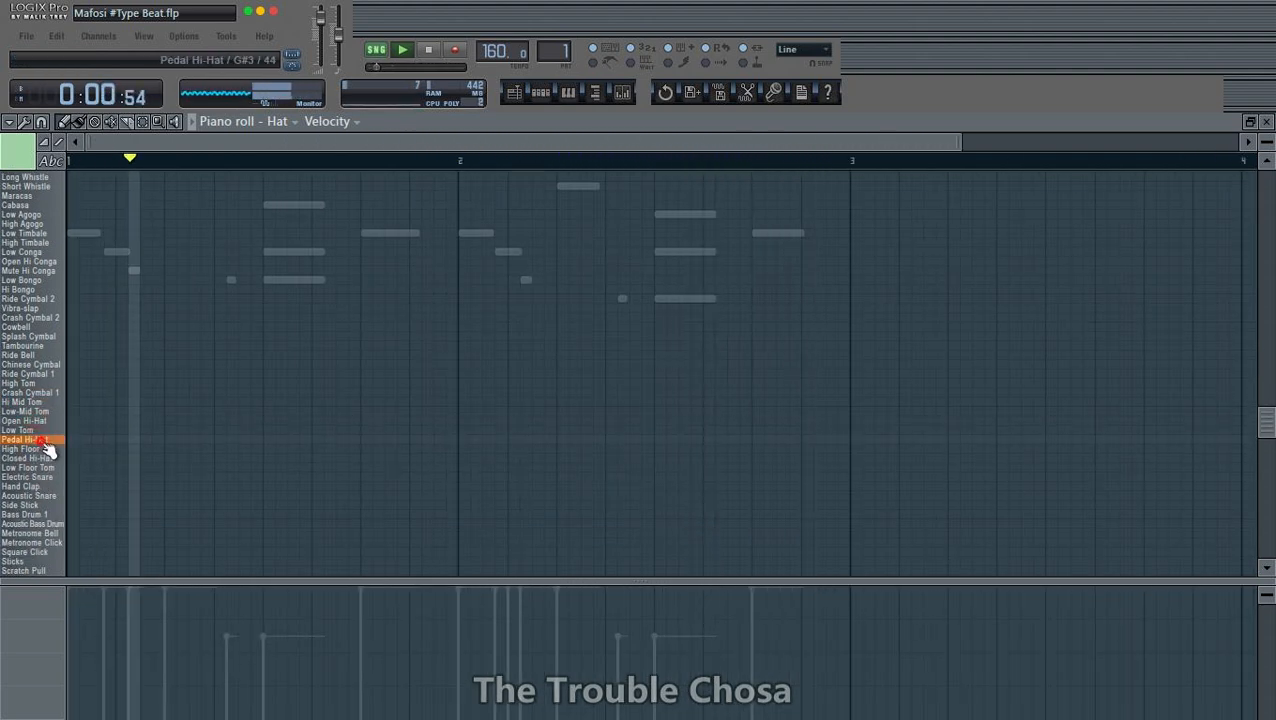
left_click(44, 452)
left_click(40, 395)
left_click(56, 279)
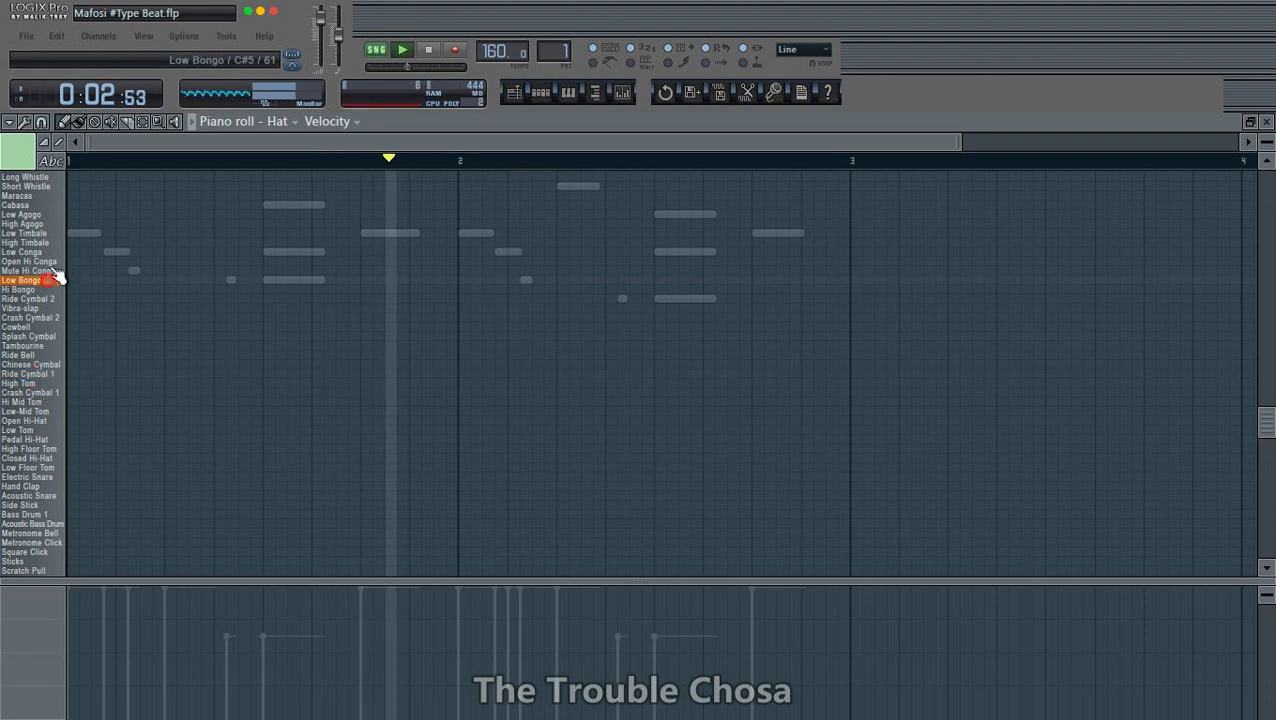
- Stop playback, try the sounds with the piano keyboard display, and switch back to the drum names
left_click(50, 161)
key("space")
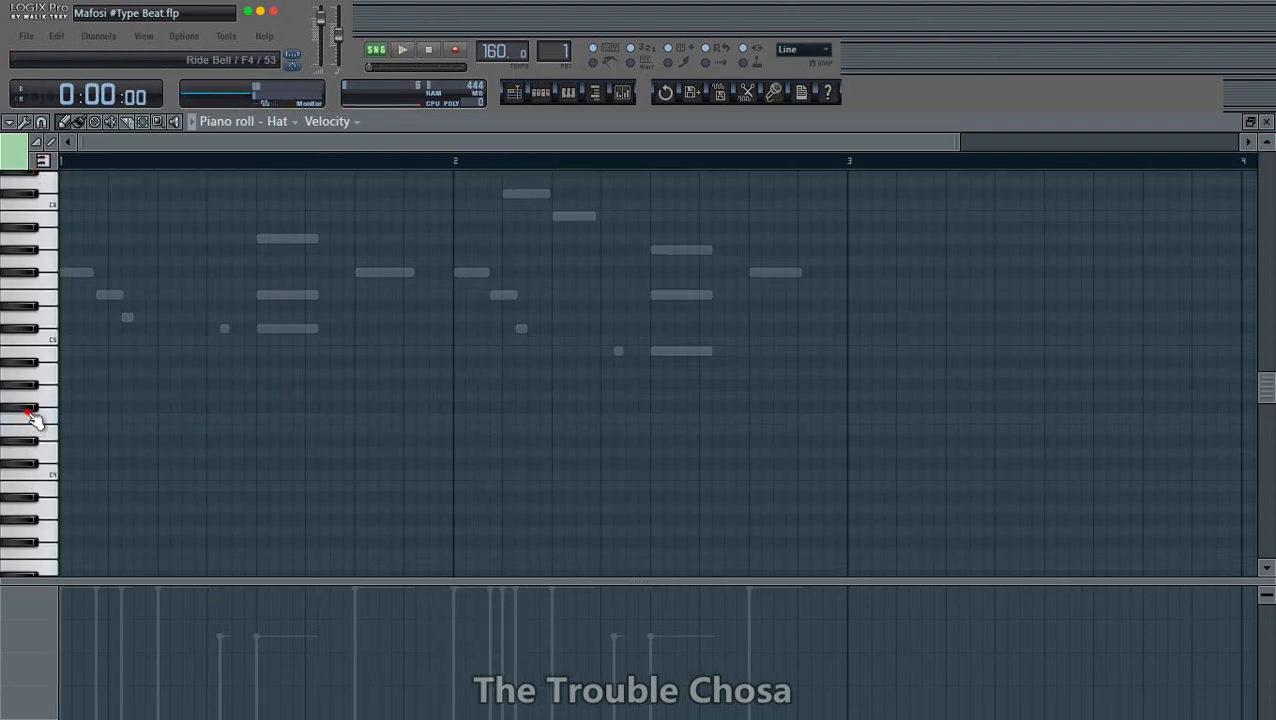
scroll(30, 414, "down", 4)
key("space")
key("space")
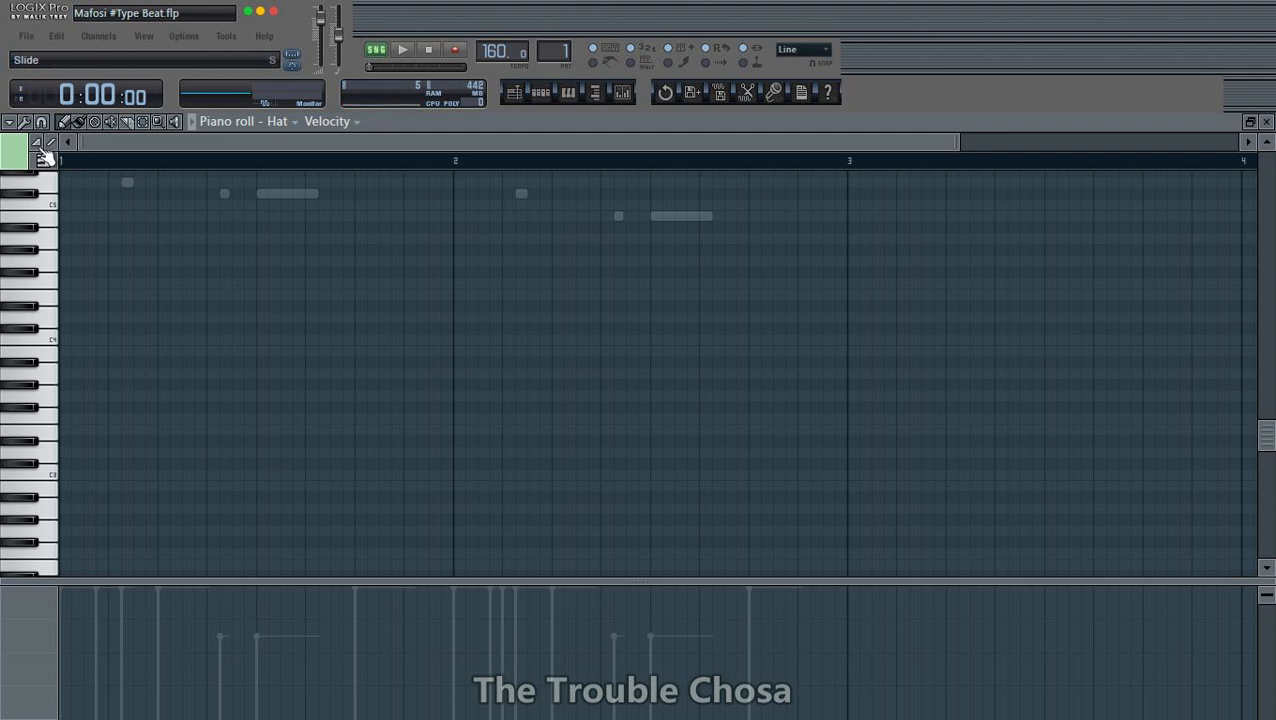
left_click(42, 161)
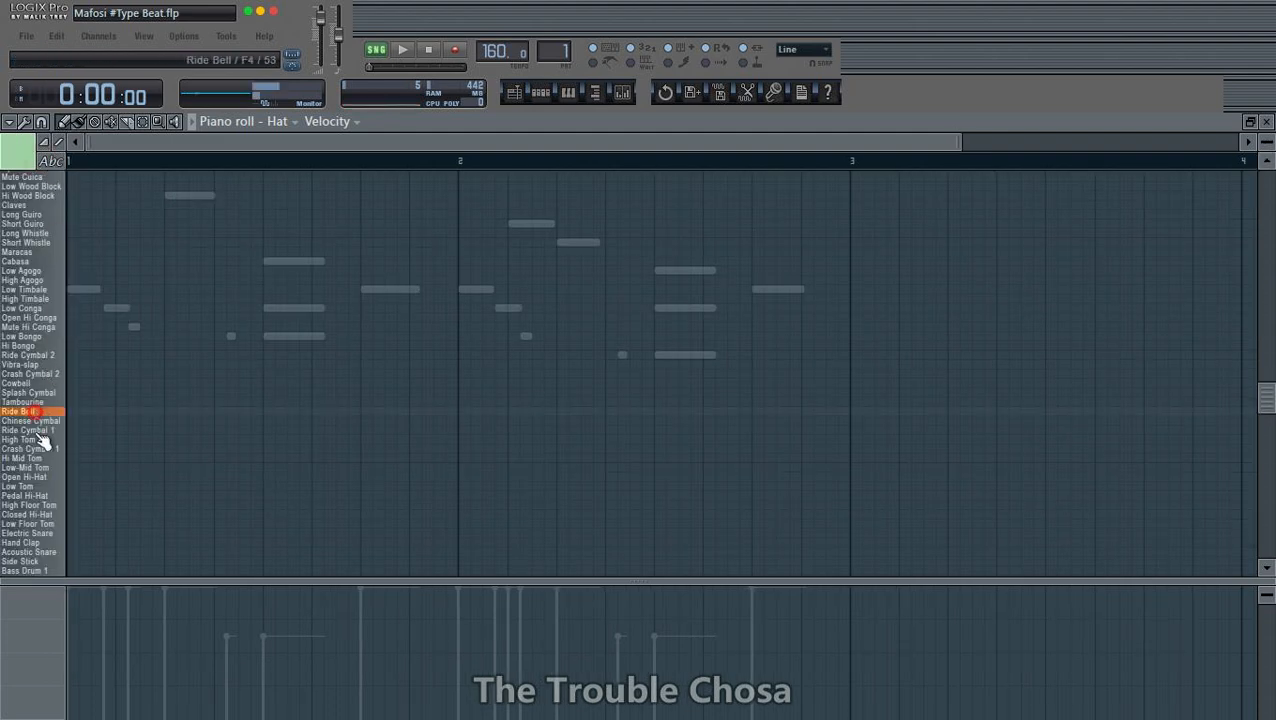
- Restart playback and place a short Closed Hi-Hat note at the start of bar 1
left_click(81, 515)
key("space")
left_click_drag(117, 515, 72, 516)
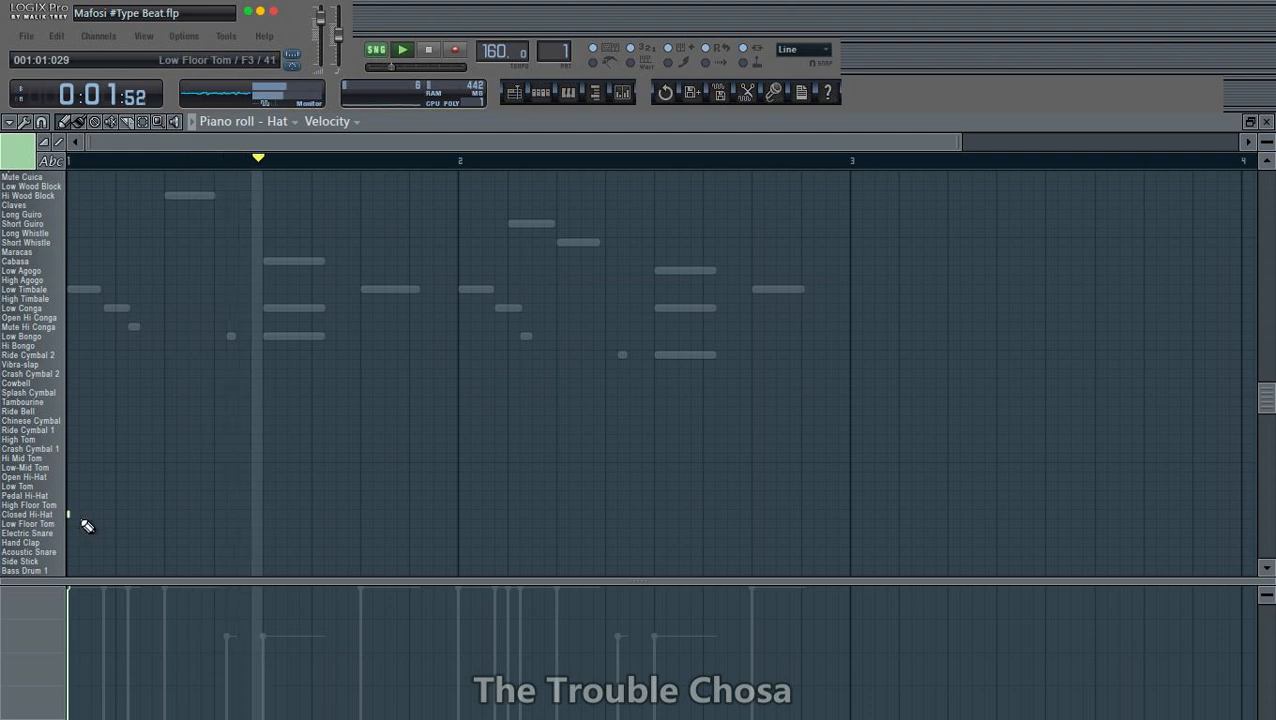
- Select all notes in the Hat piano roll and quantize them with the Default groove template and Quantize duration
key("ctrl+a")
key("alt+q")
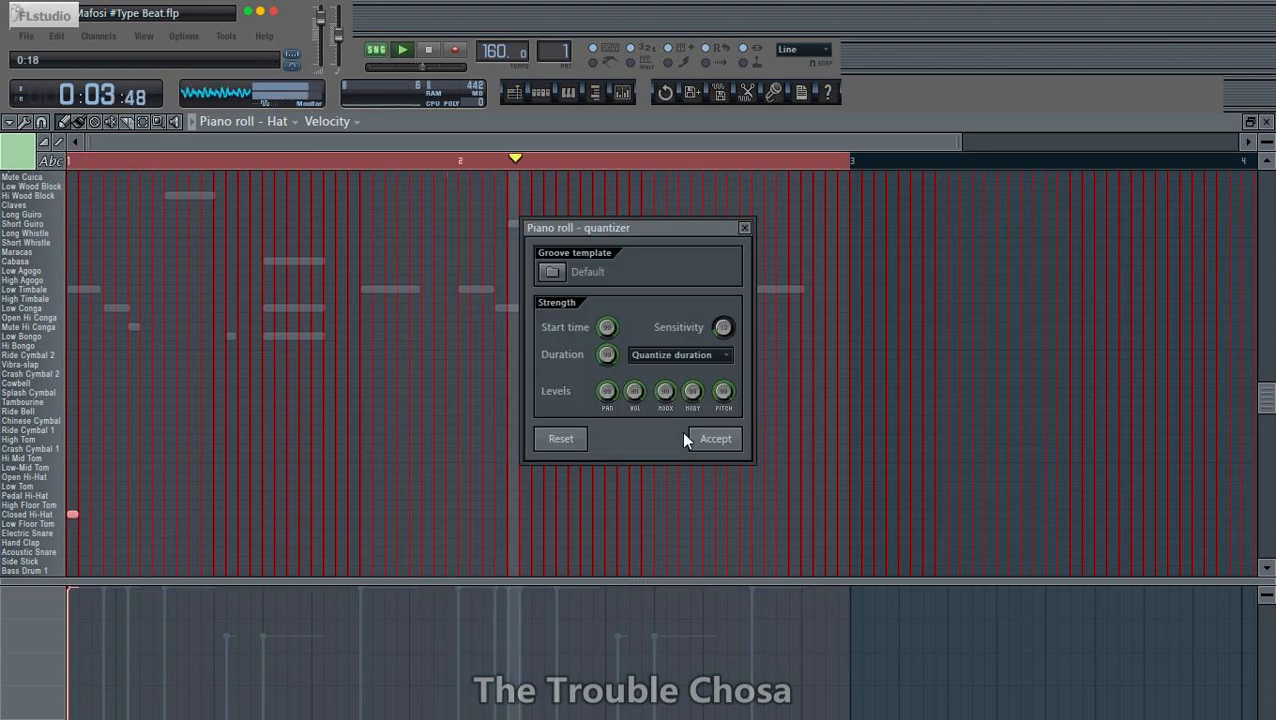
left_click(715, 438)
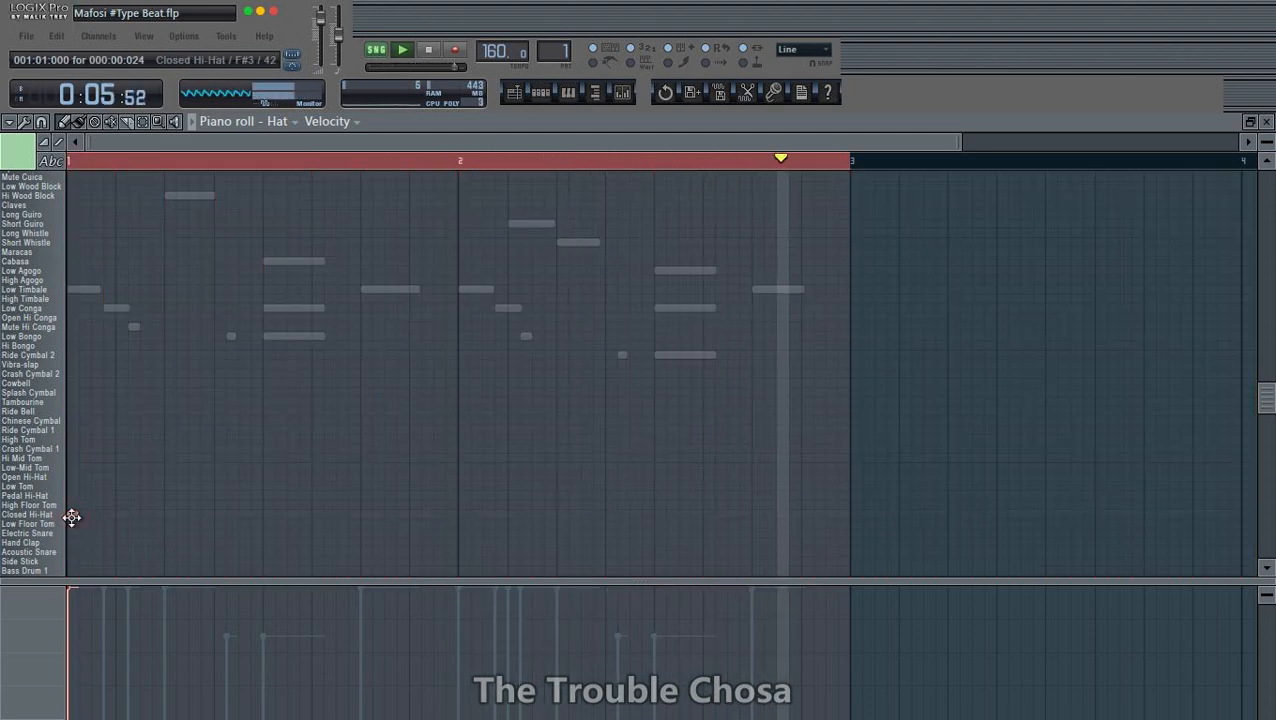
- Move the first hat note up to Open Hi-Hat at the start of bar 1 and replay the pattern
left_click_drag(71, 517, 71, 495)
key("space")
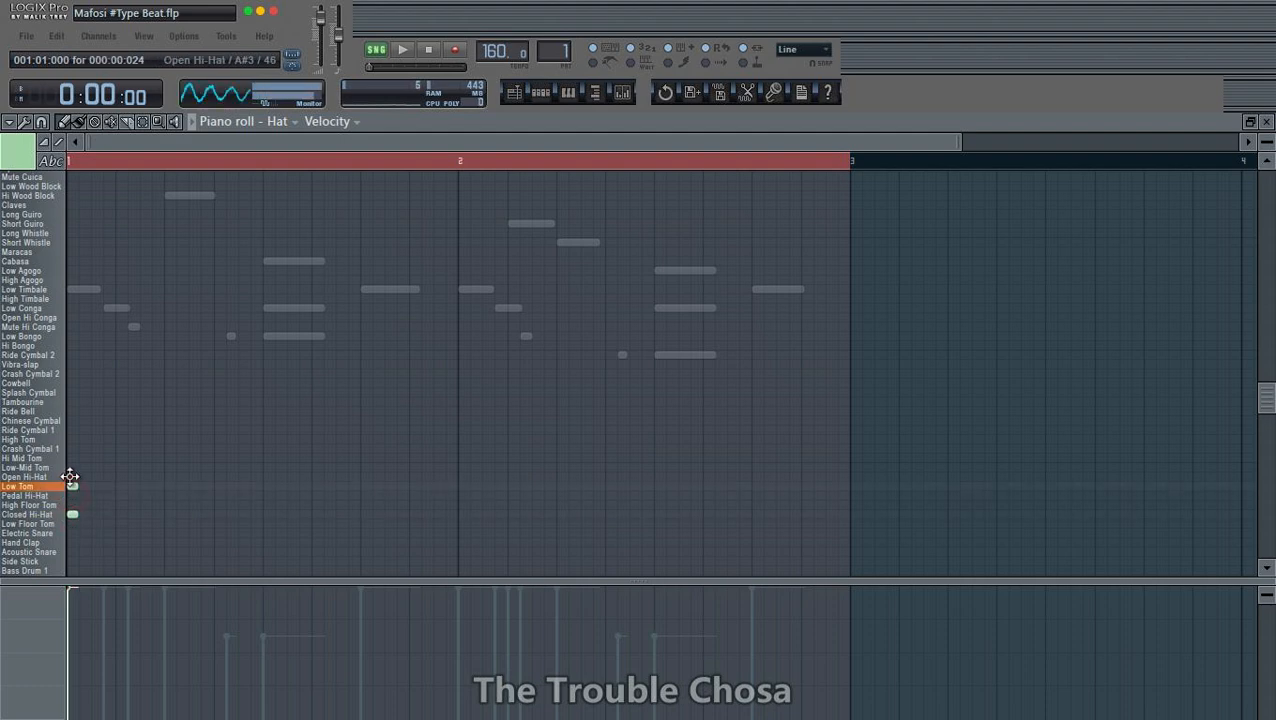
key("space")
key("space")
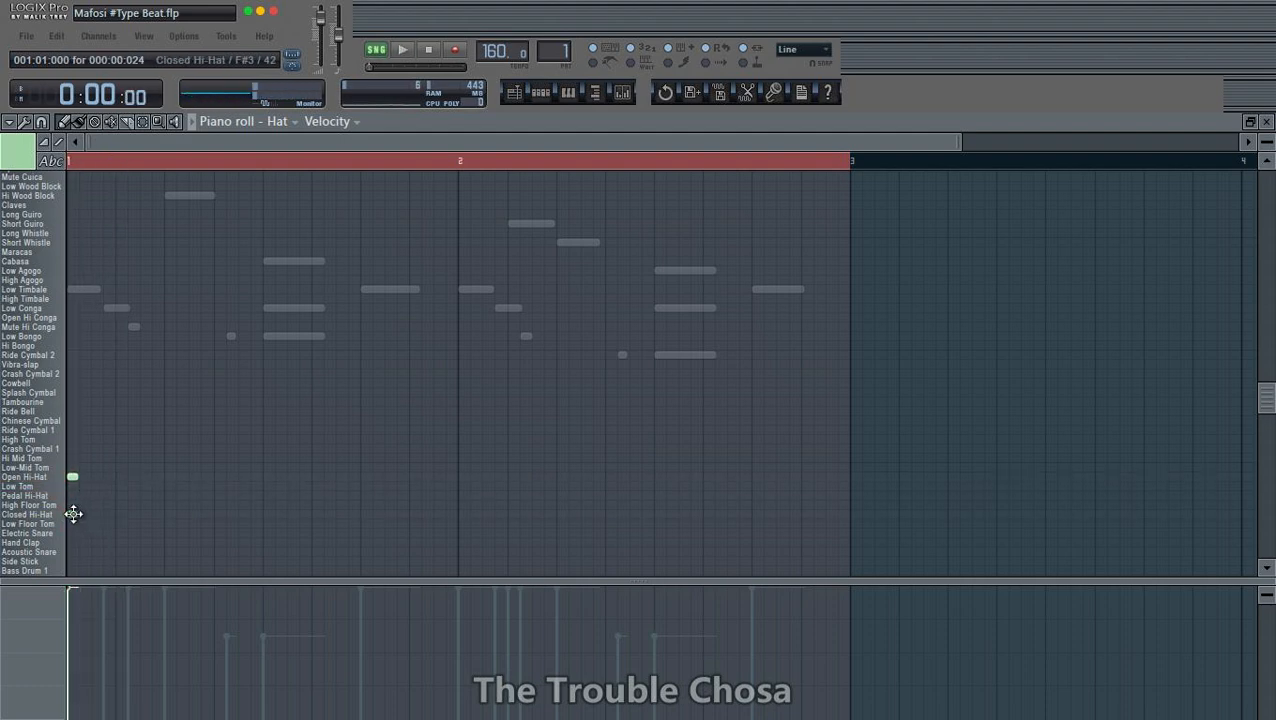
- Add eight short Closed Hi-Hat notes through the first half of bar 1, spacing the last three closely together
key("space")
left_click(97, 514)
left_click(121, 514)
key("space")
key("space")
left_click(146, 514)
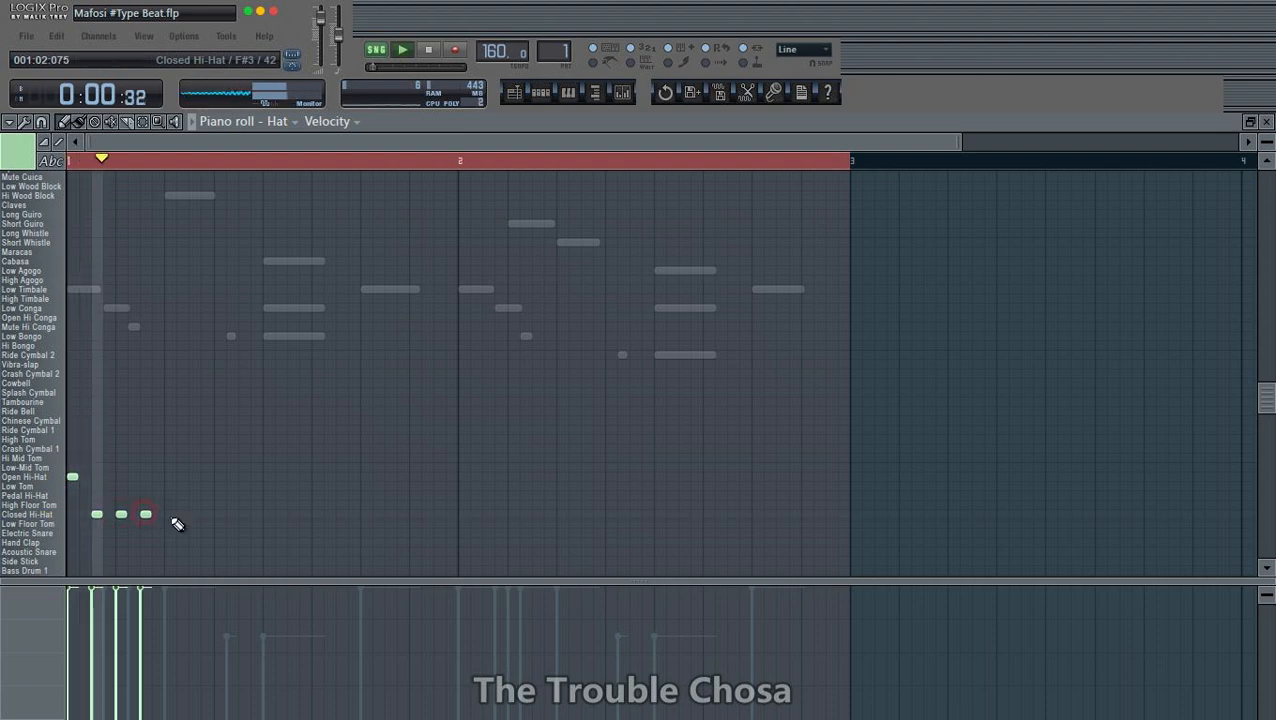
left_click(170, 514)
left_click(195, 514)
left_click(220, 514)
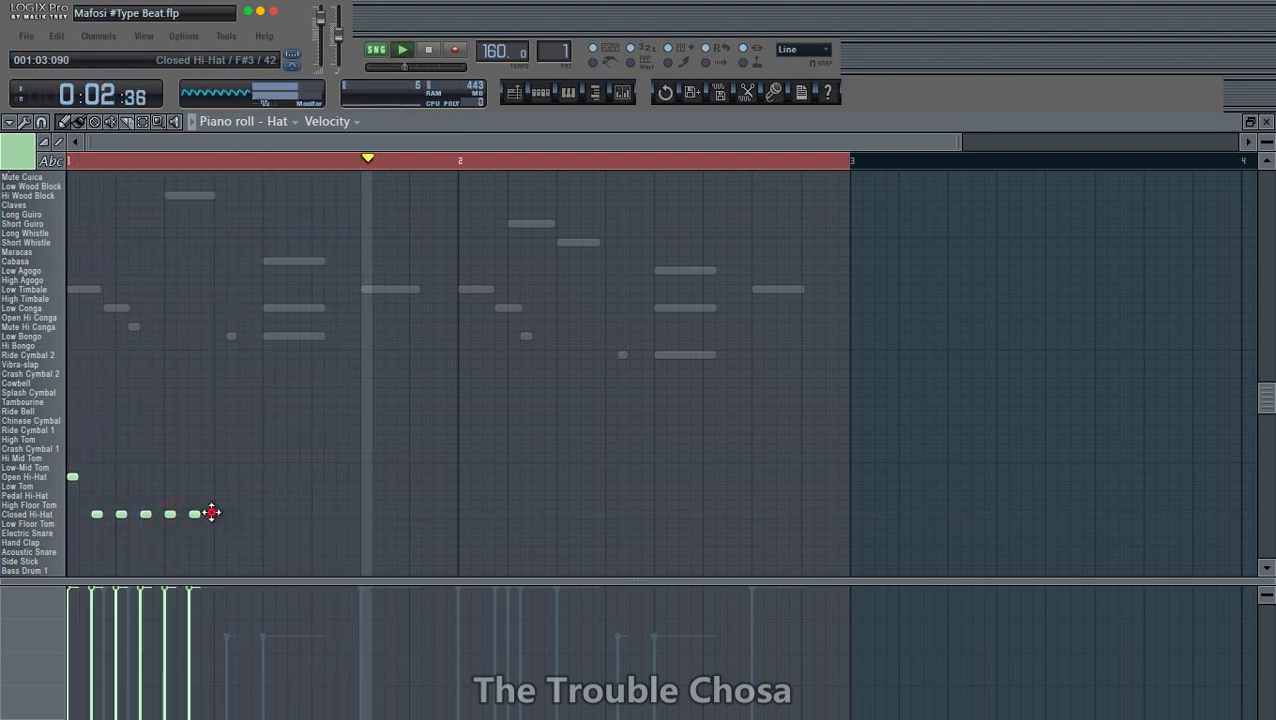
left_click(232, 514)
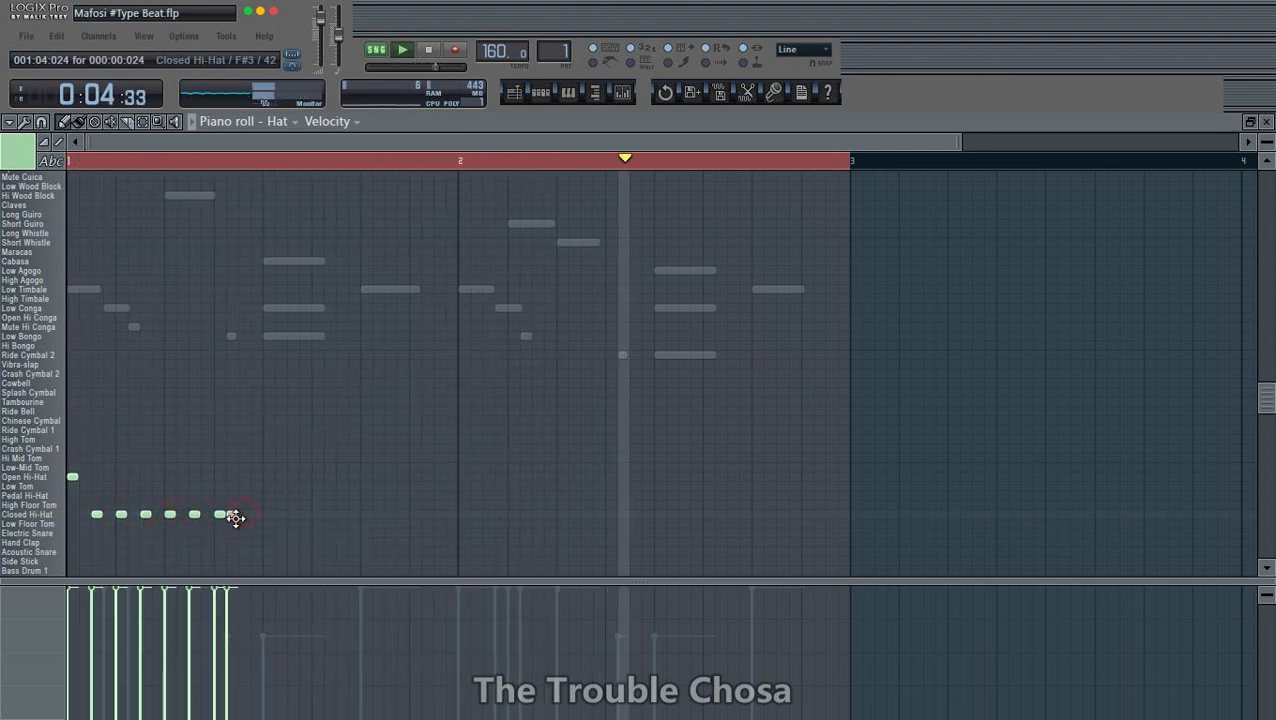
left_click(244, 514)
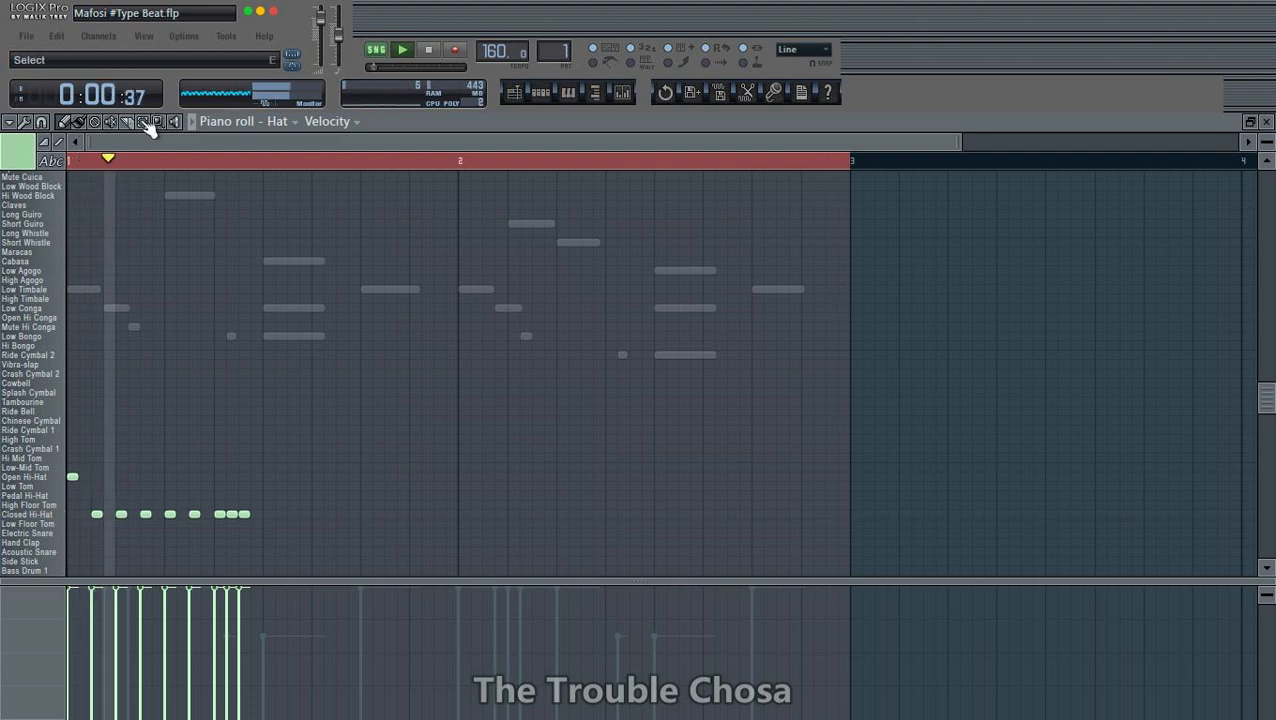
- Select the first half of bar 1 and duplicate its hat phrase three times to fill two bars, ending with the draw tool active
left_click_drag(264, 163, 88, 284)
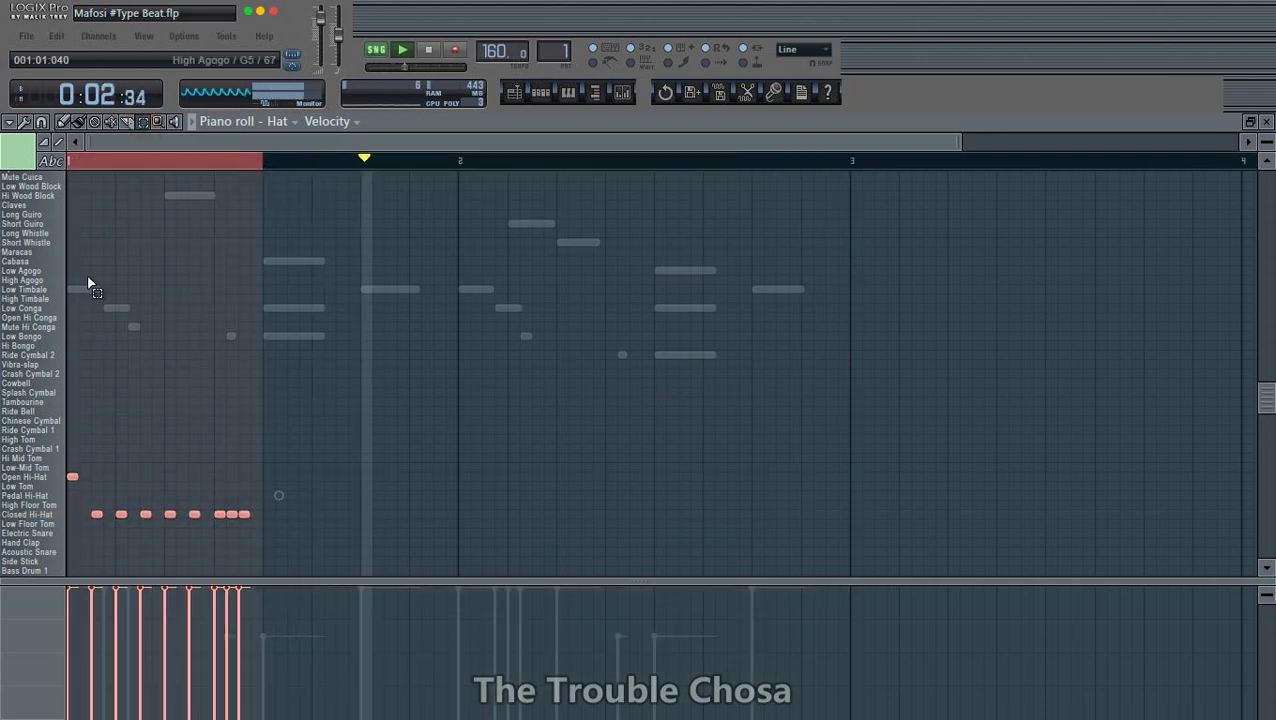
key("ctrl+b")
key("ctrl+b")
key("ctrl+b")
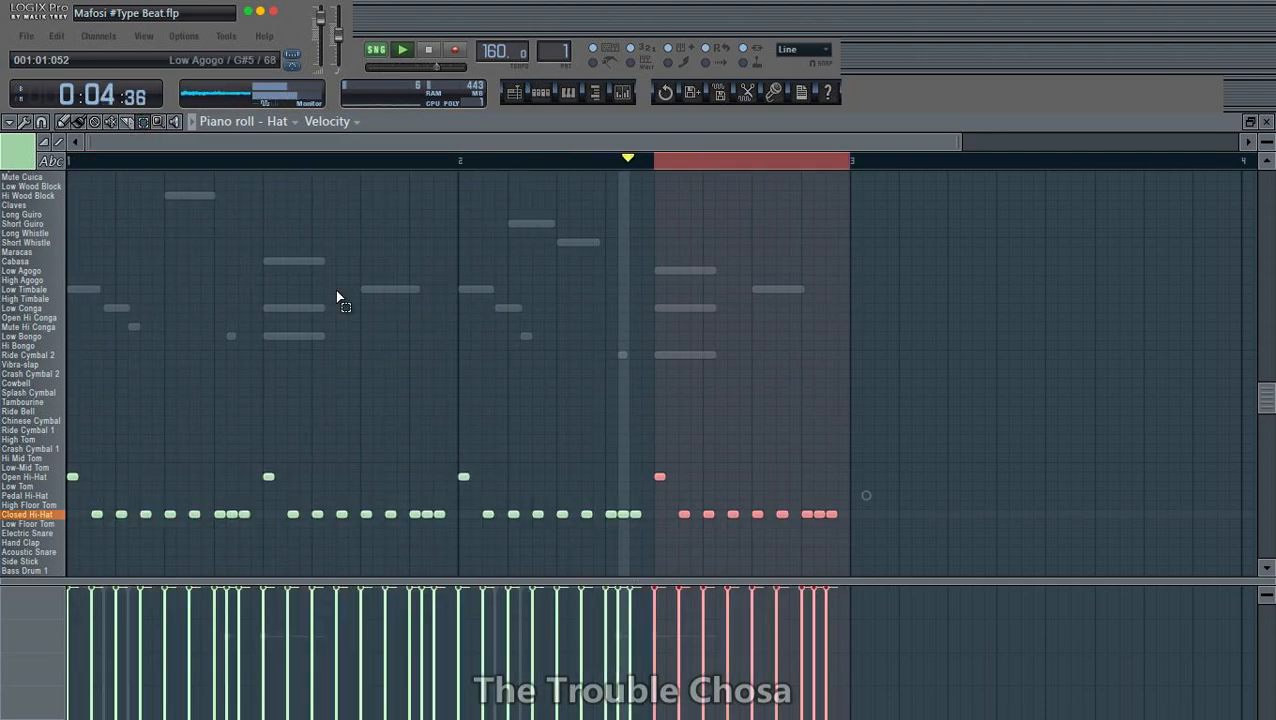
left_click(65, 123)
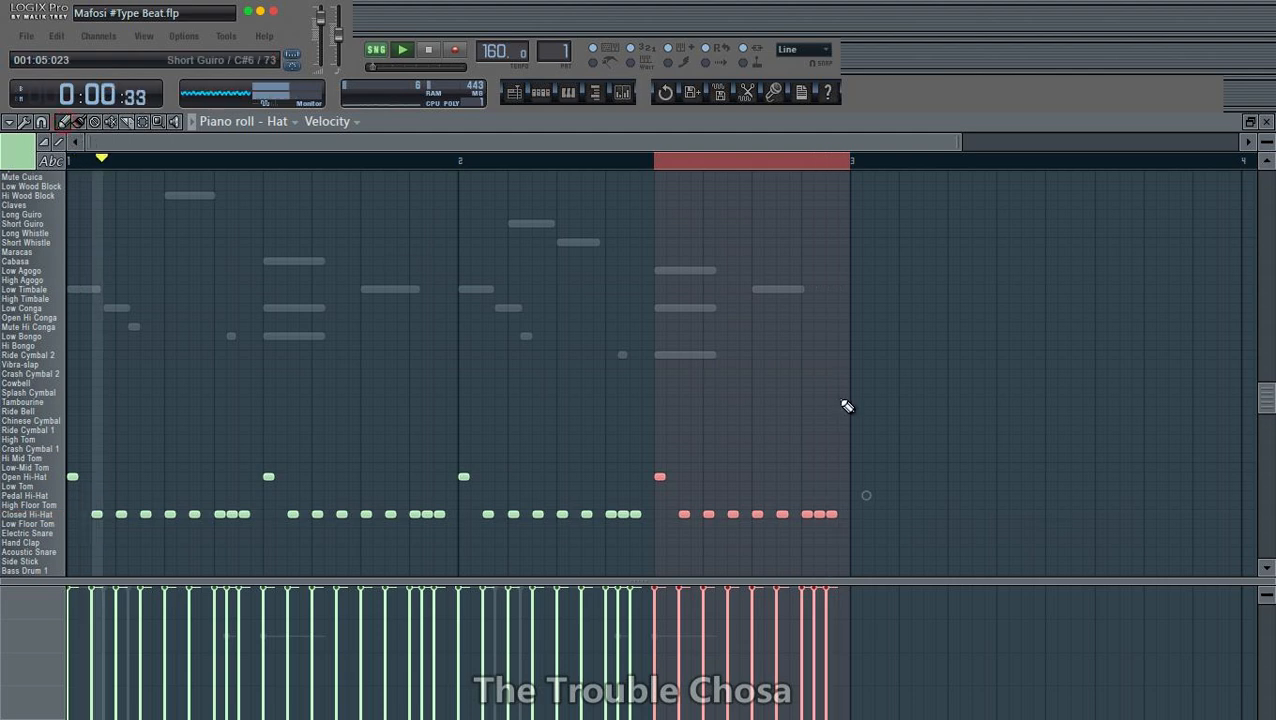
left_click(963, 388)
- Vary bar 2 by swapping the closed-hat pair just before mid-bar for an Open Hi-Hat and shifting the final closed-hat cluster earlier, and close the piano roll
key("space")
right_click(609, 514)
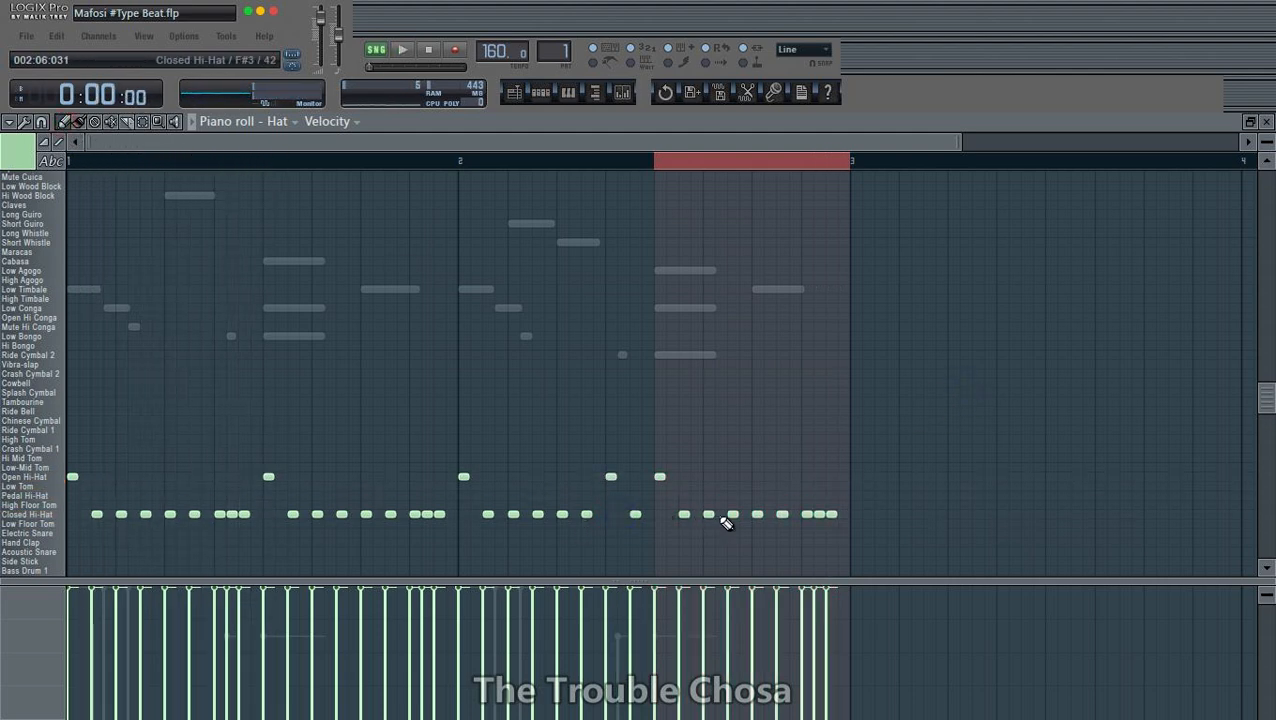
left_click(721, 516)
key("space")
right_click(820, 515)
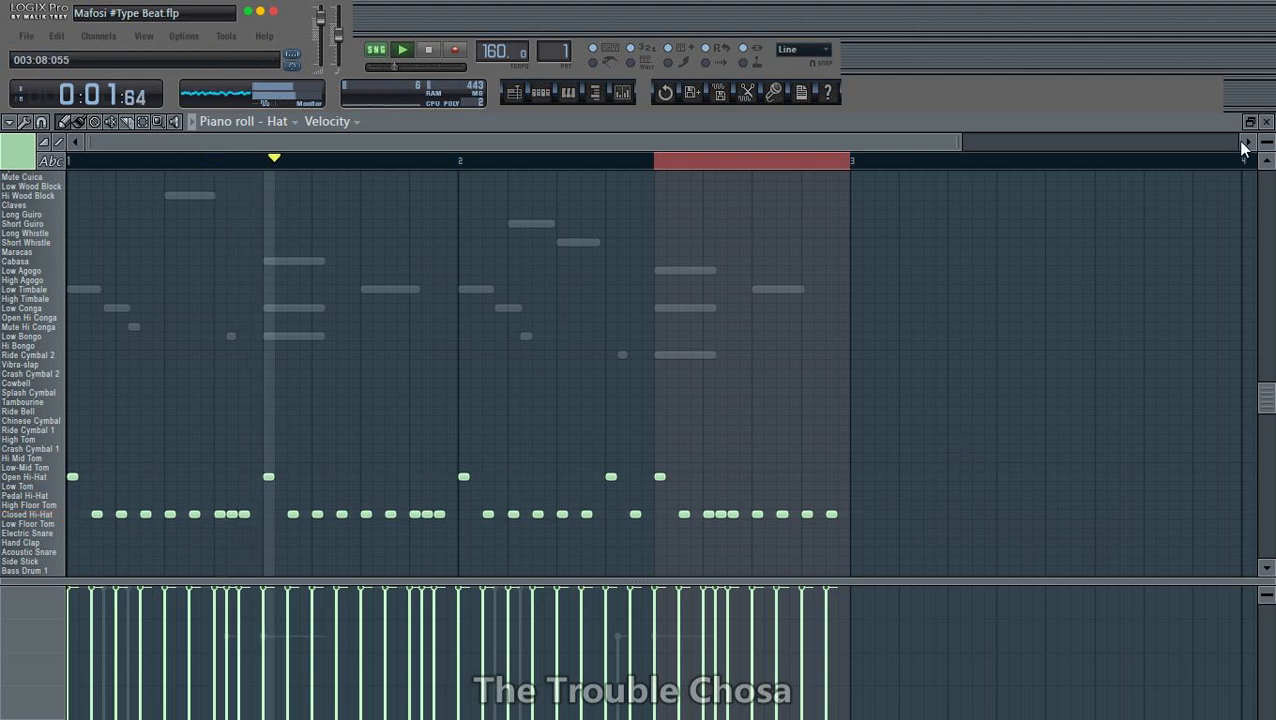
left_click(1267, 122)
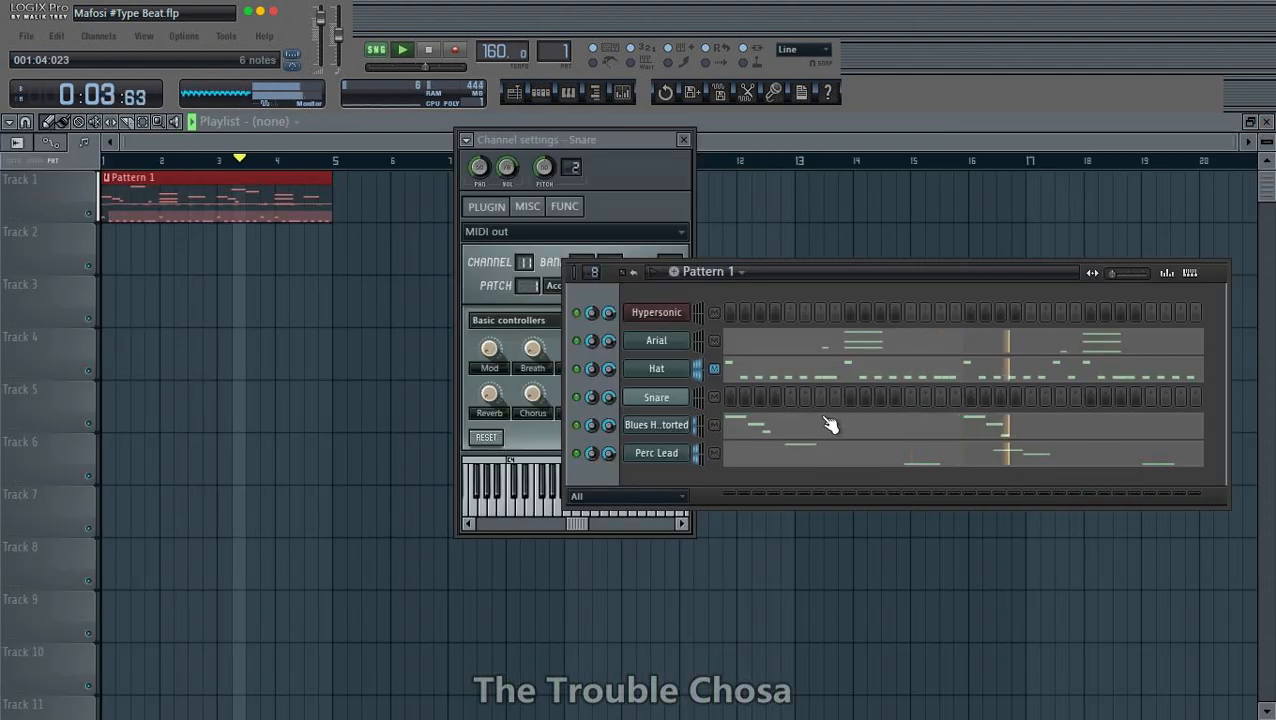
- Open the Snare channel's piano roll, stop playback and audition its low keys to find the snare sound
left_click(706, 397)
key("F7")
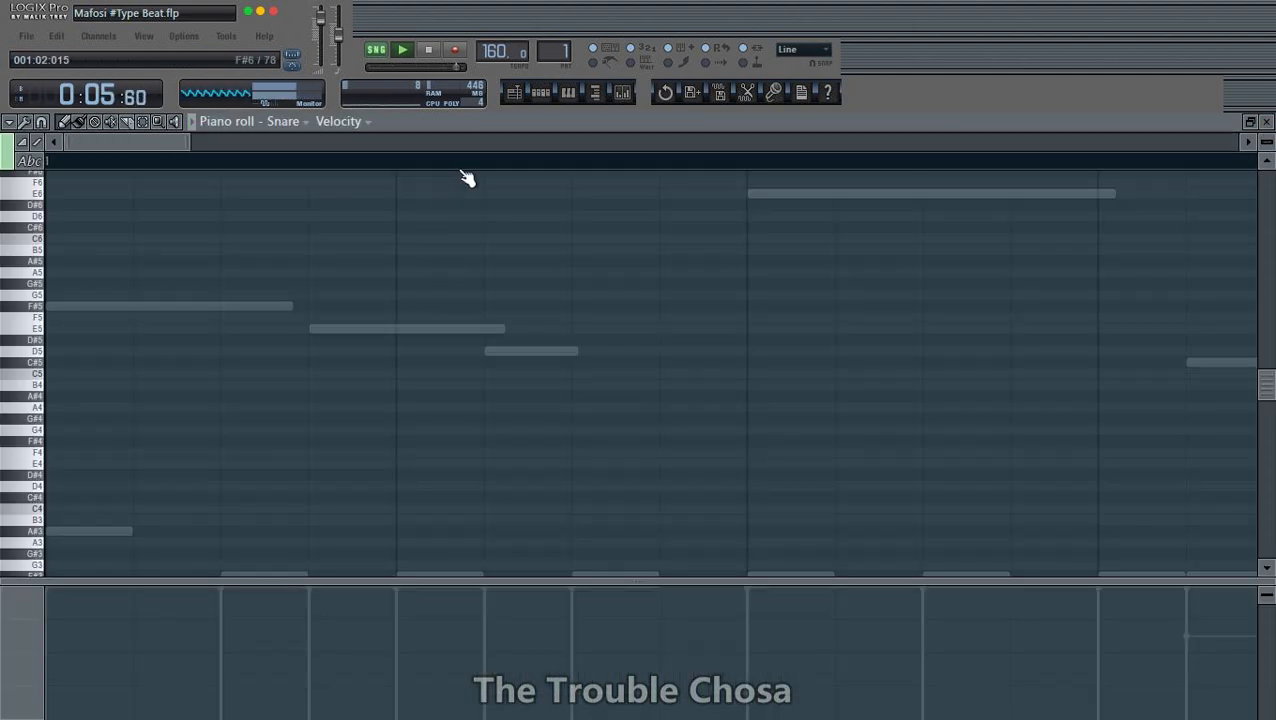
scroll(484, 168, "down", 5)
key("space")
left_click(36, 480)
scroll(40, 490, "down", 5)
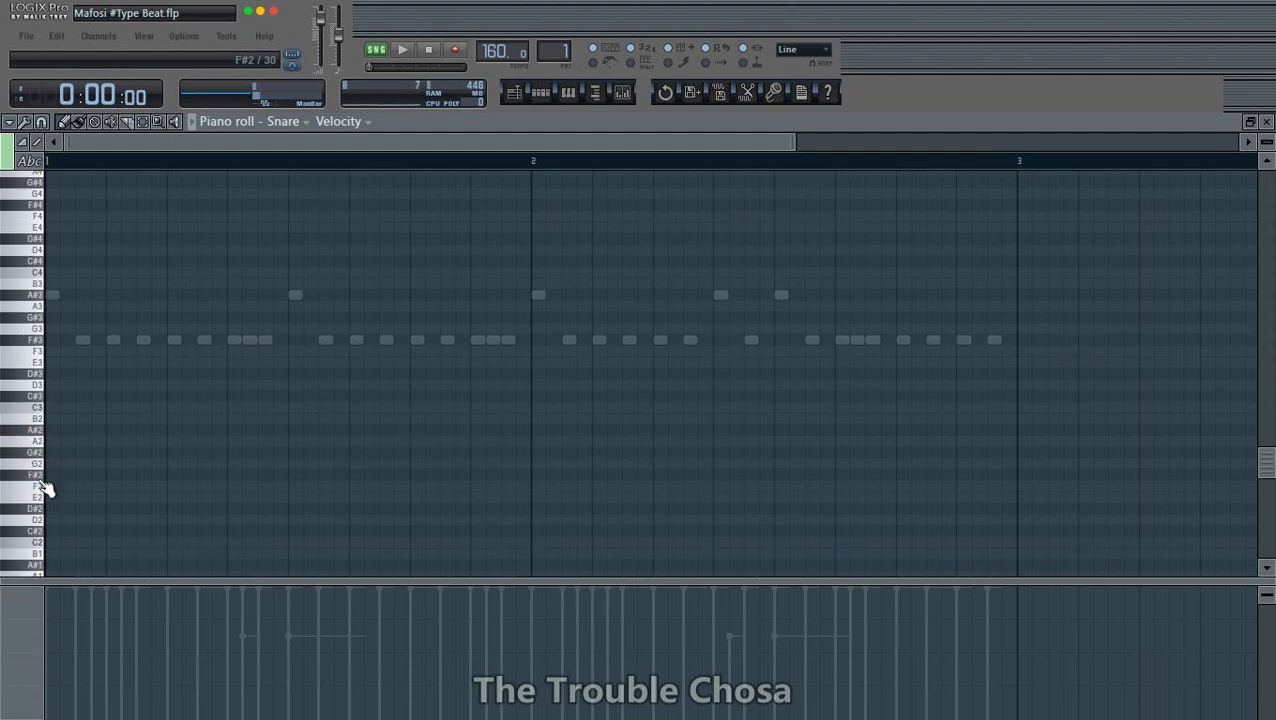
- Place four short D3 snare notes, one in the middle of each half bar across bars 1 and 2, and close the piano roll
left_click(174, 385)
key("space")
left_click(417, 385)
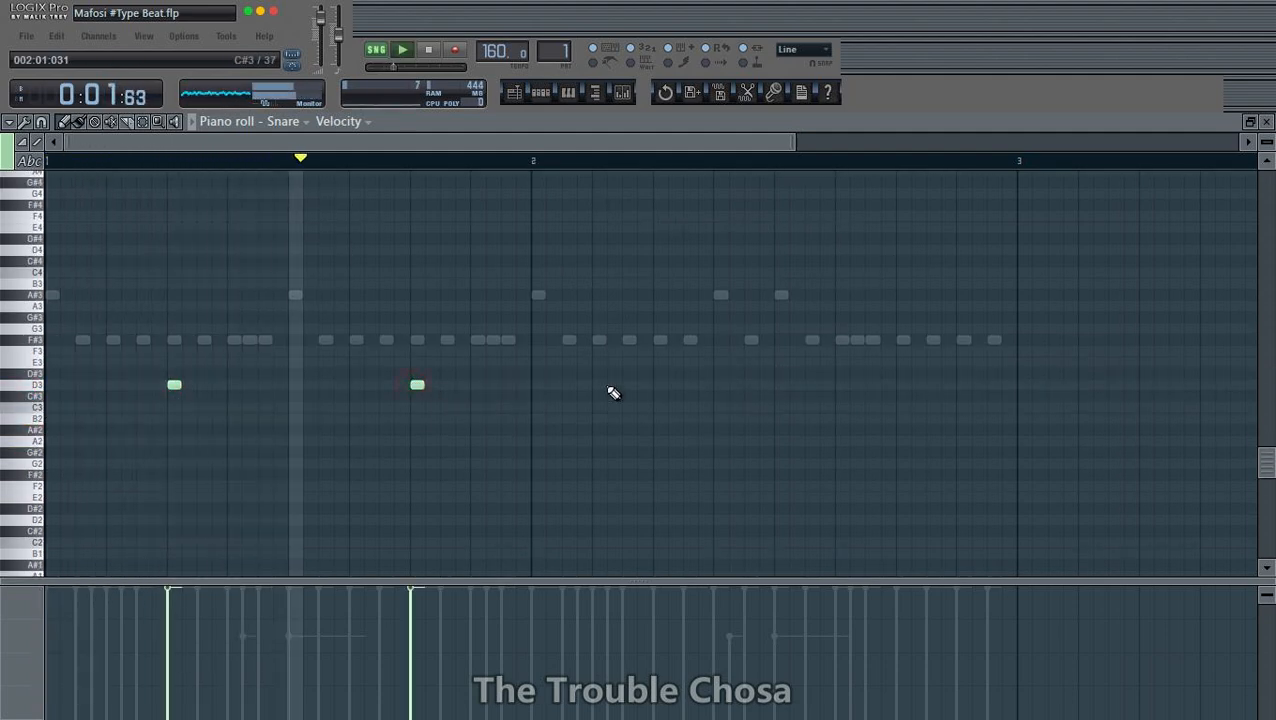
left_click(660, 385)
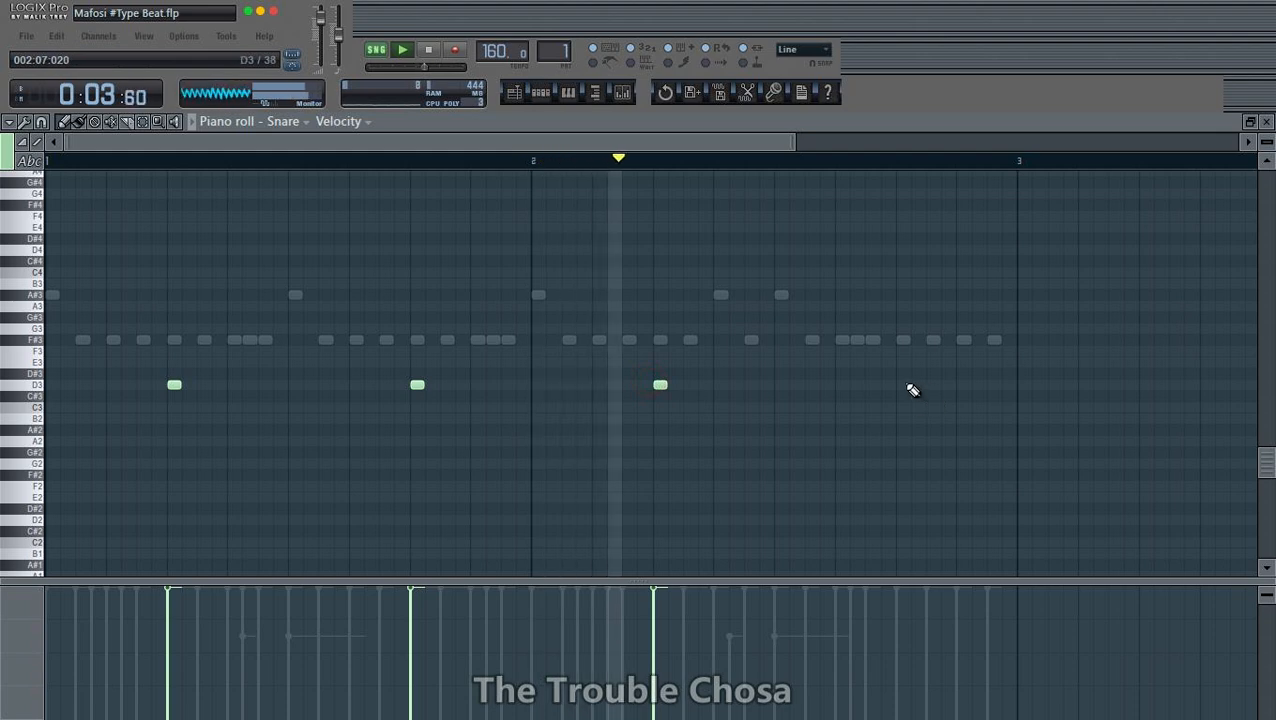
left_click(903, 385)
left_click(1266, 122)
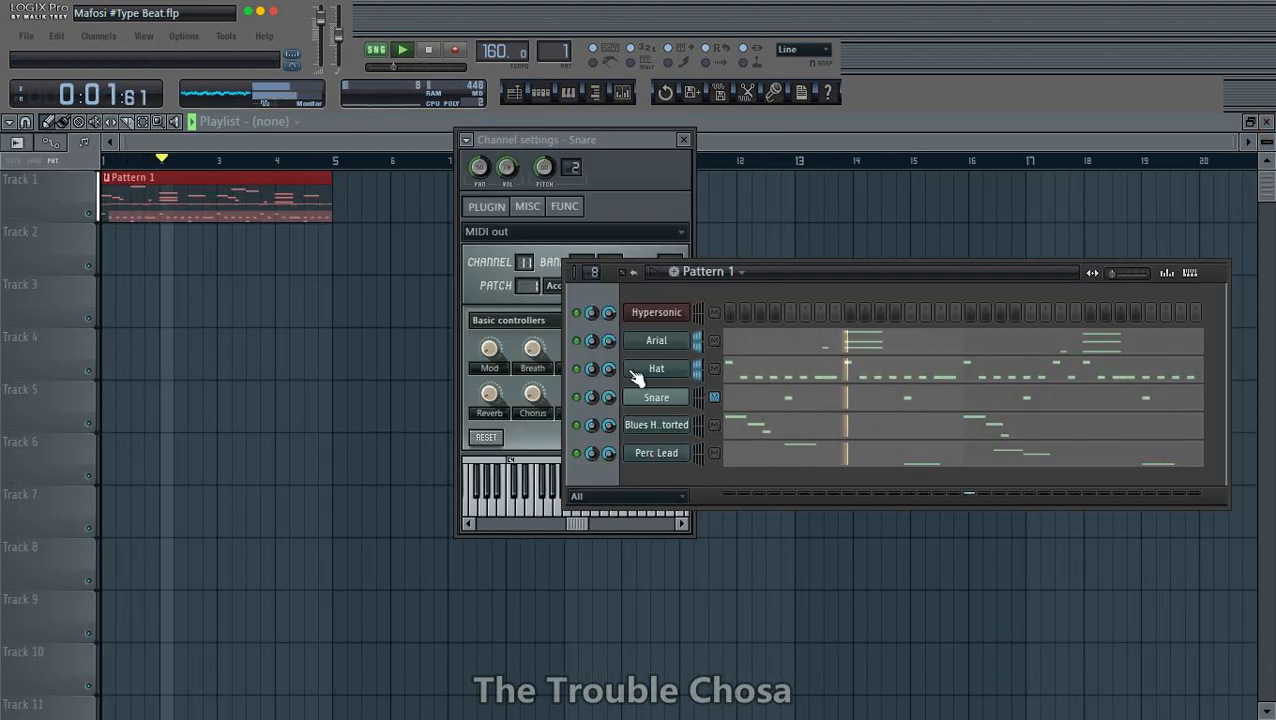
right_click(650, 340)
mouse_move(718, 530)
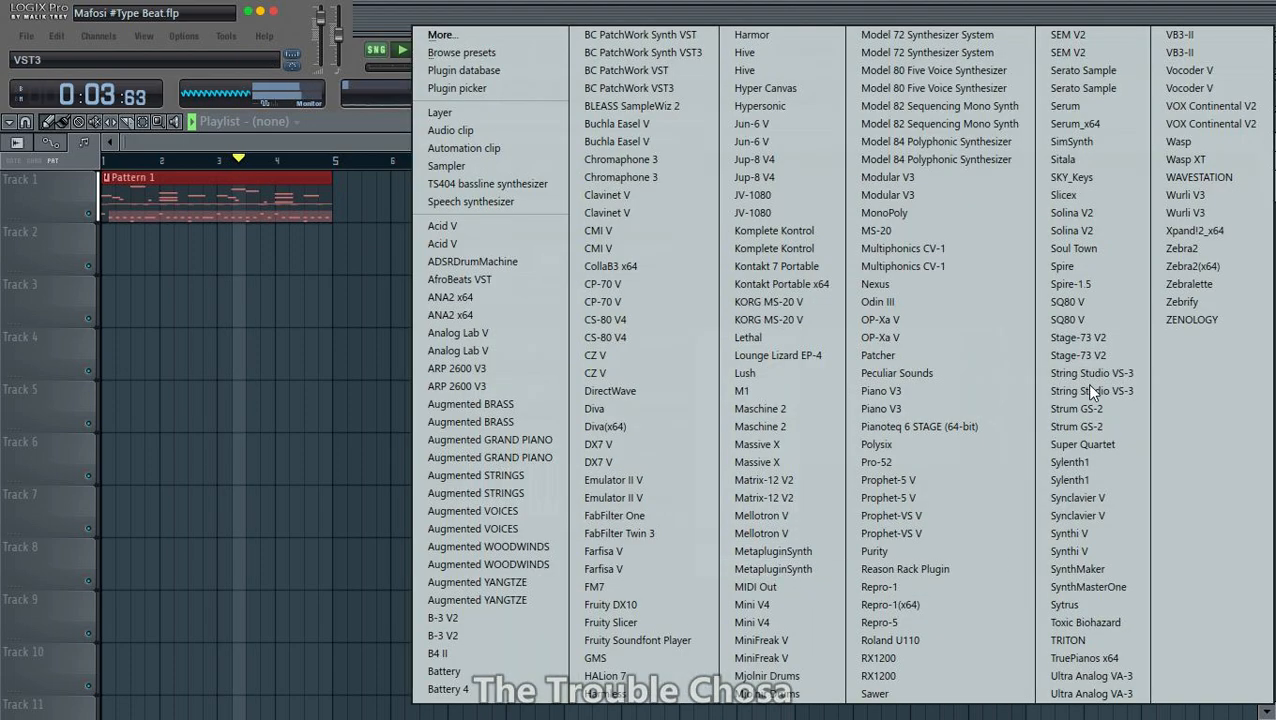
left_click(388, 143)
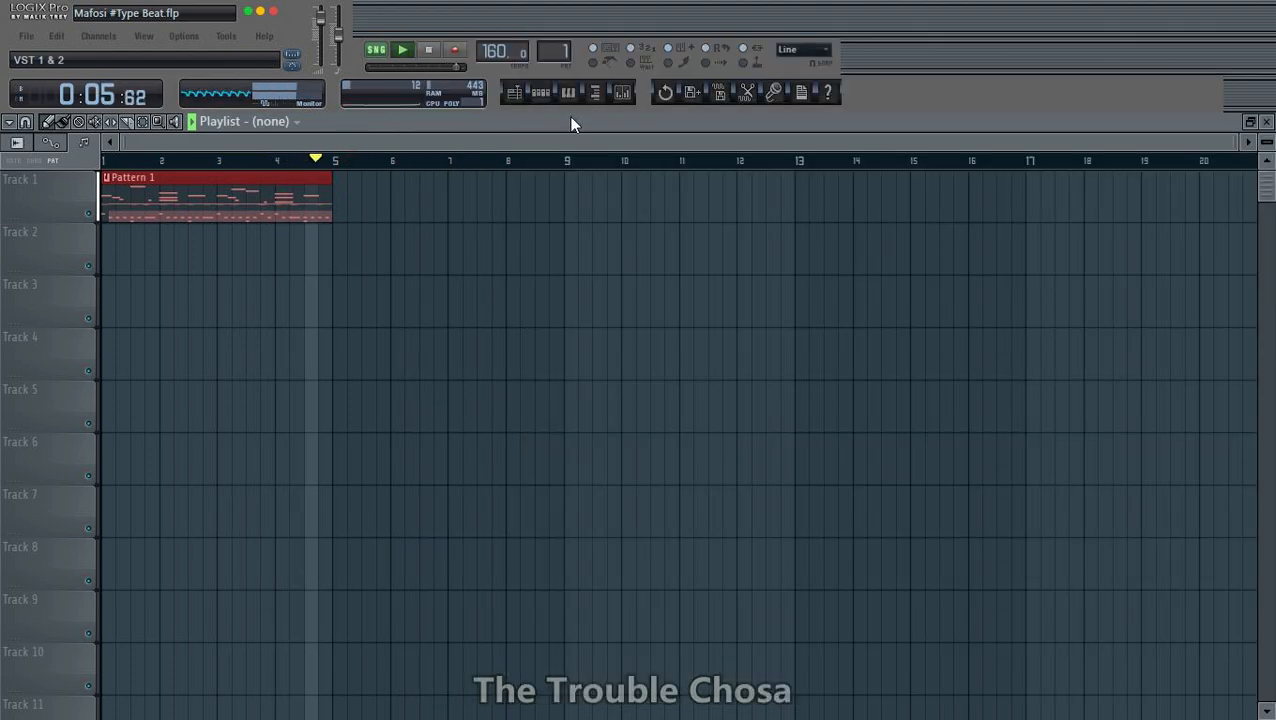
- Browse Crates Records Store to the Element Pack in 11 Xitsonga Drumkit Bundle, and preview kick samples up to Mashakeni Kick
left_click(596, 93)
left_click(88, 372)
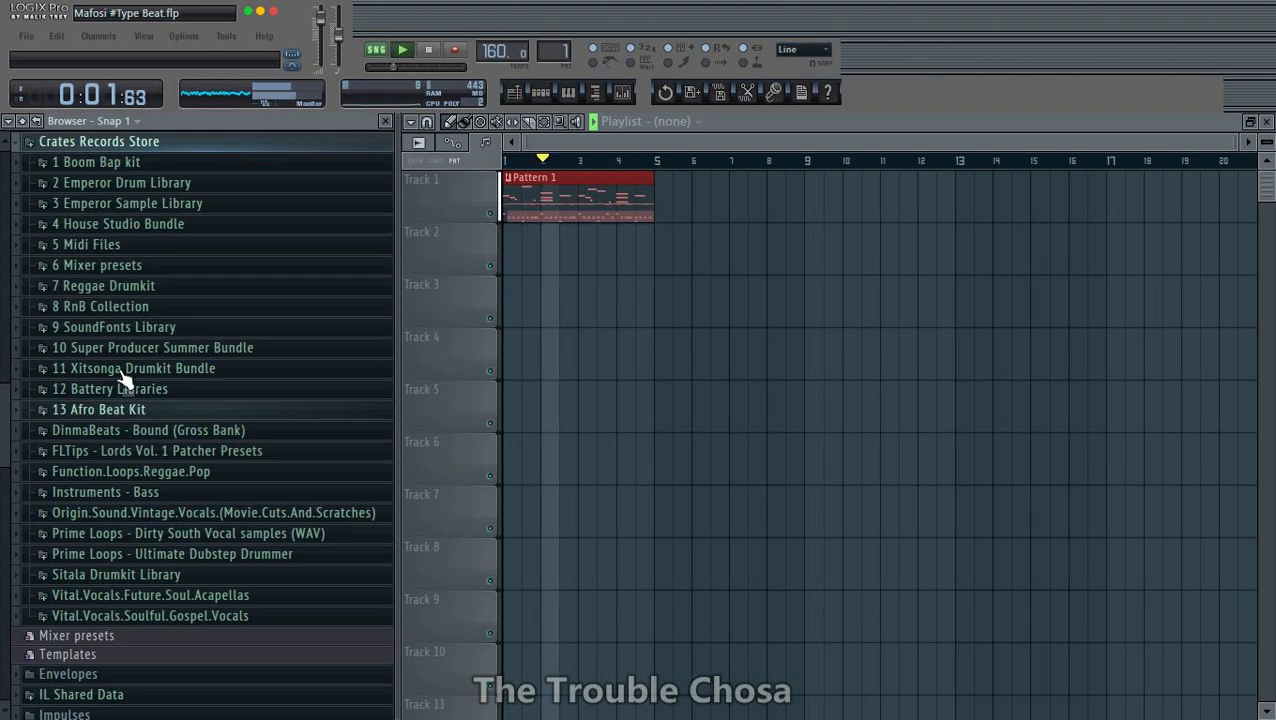
left_click(135, 369)
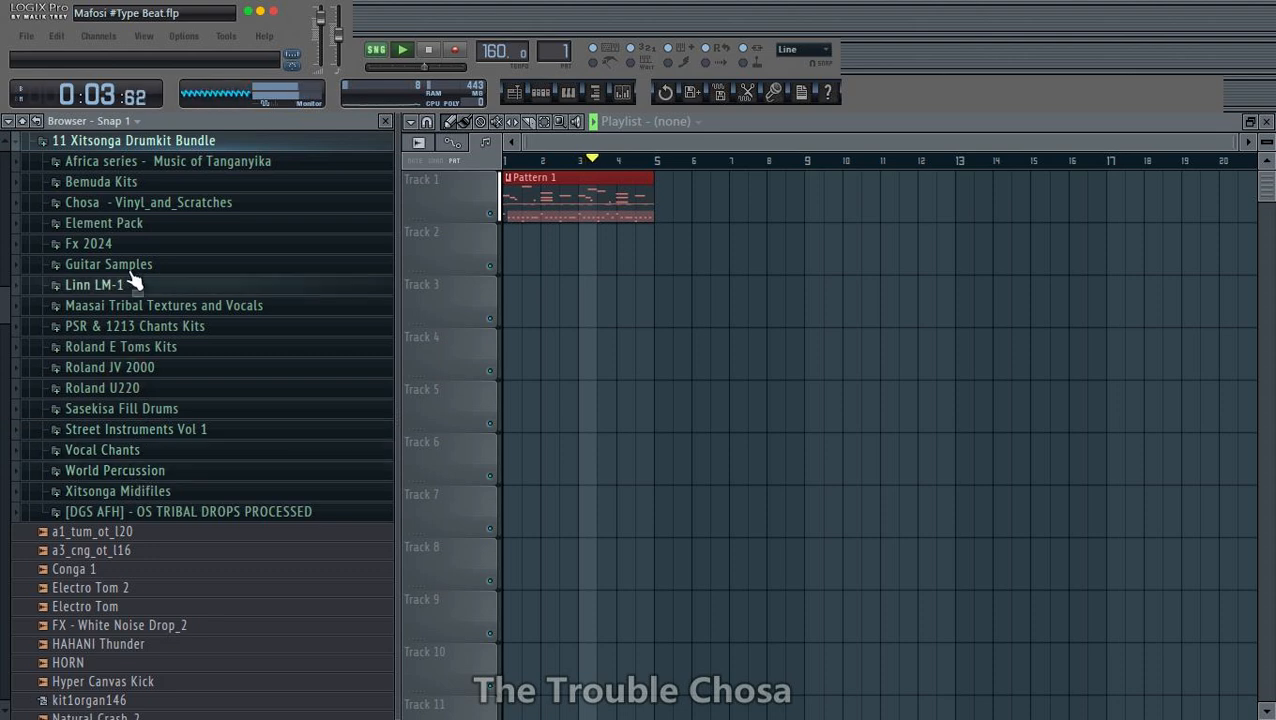
left_click(118, 224)
scroll(120, 395, "down", 2)
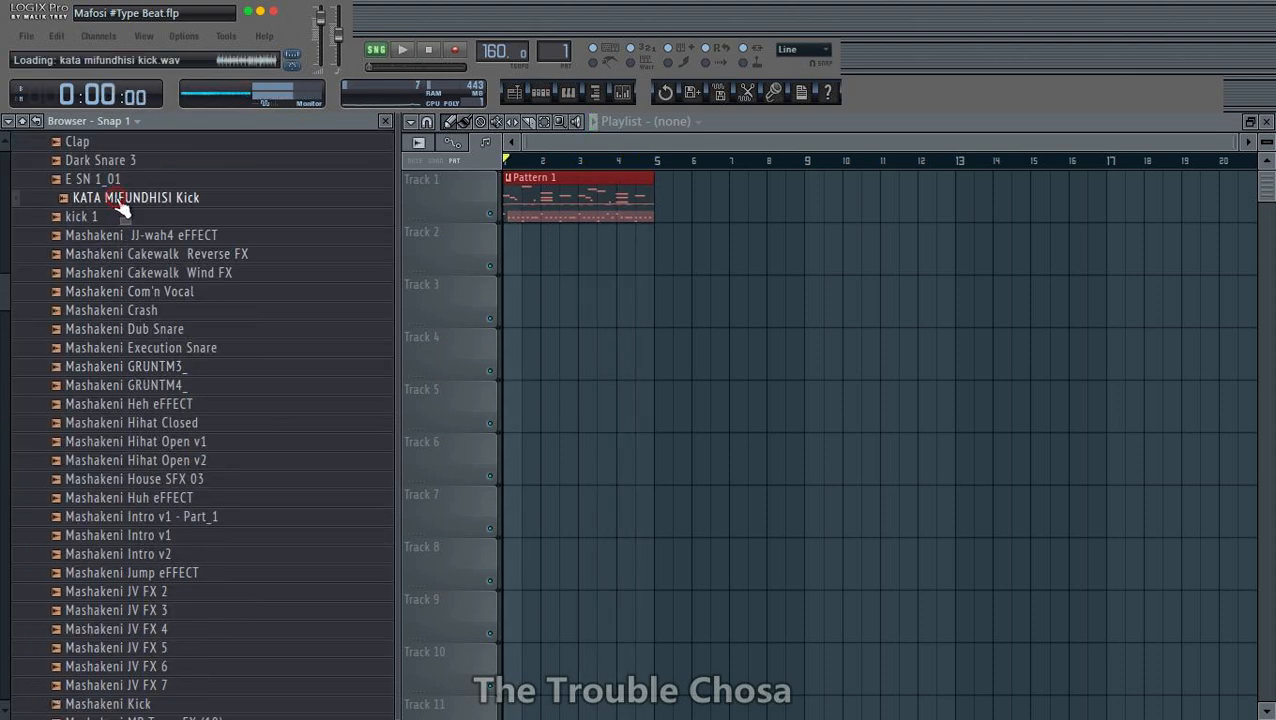
left_click(185, 518)
scroll(170, 500, "down", 4)
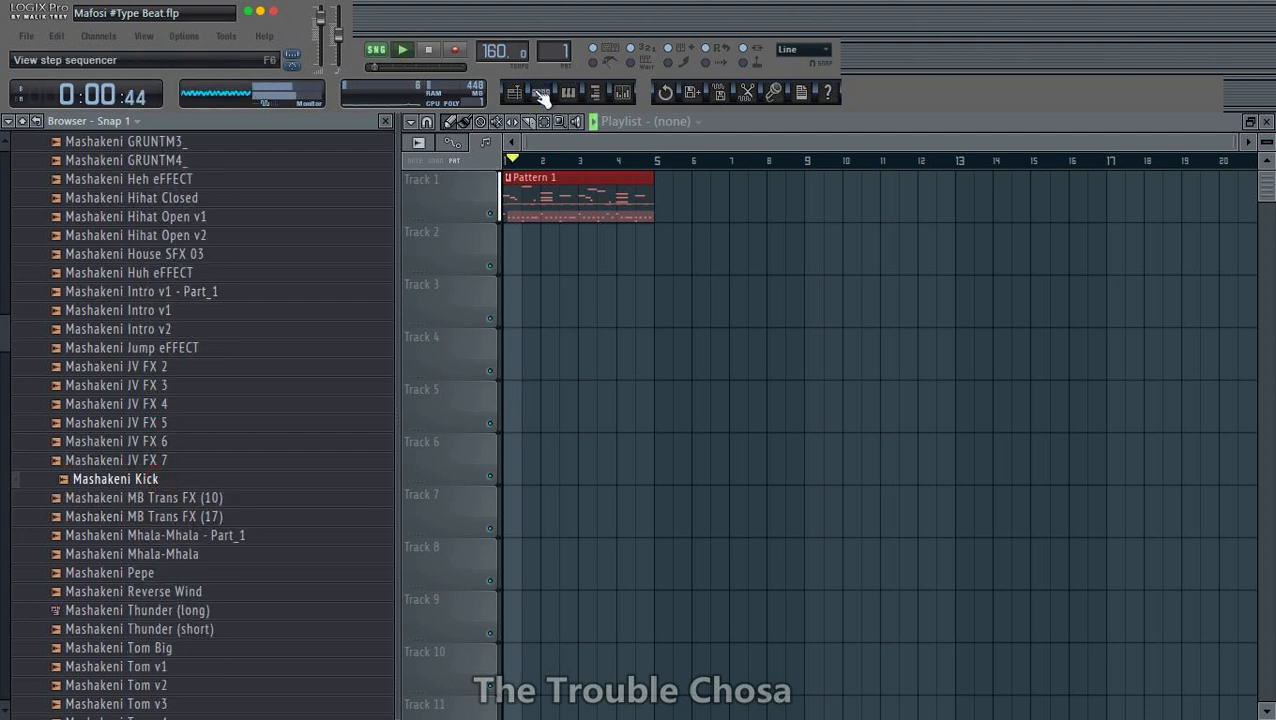
- Add the Mashakeni Kick sample as a new channel between Hypersonic and Arial, repositioning the step sequencer to reach its channel settings
left_click(541, 94)
left_click_drag(115, 480, 1063, 432)
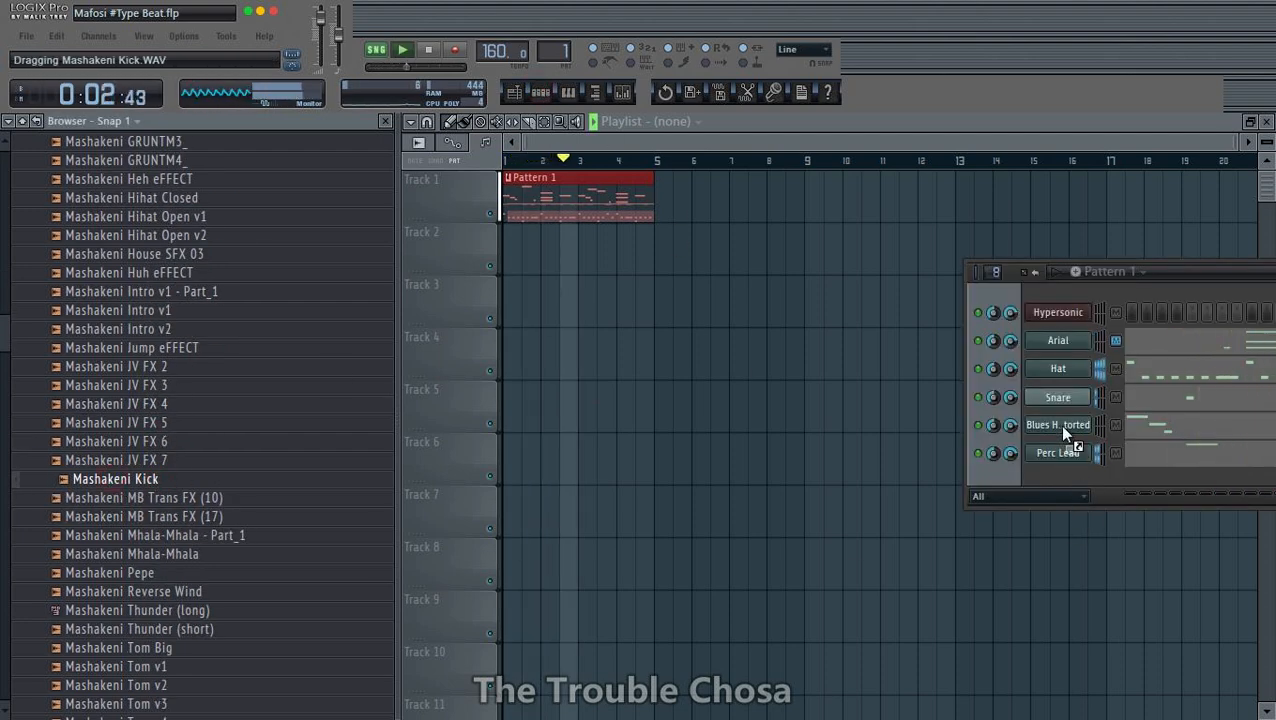
left_click_drag(1066, 340, 1060, 325)
left_click_drag(1183, 276, 563, 241)
left_click(1009, 160)
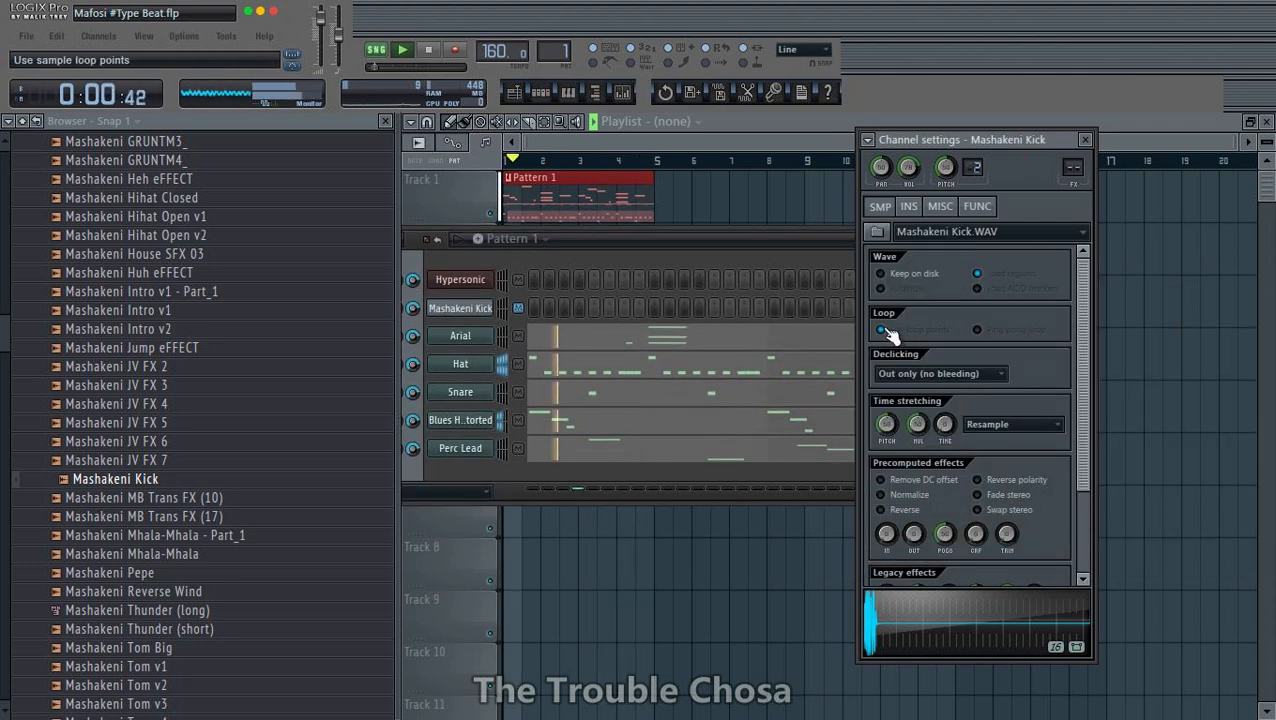
- Fill the Mashakeni Kick channel on every fourth step, starting from step 3
right_click(476, 312)
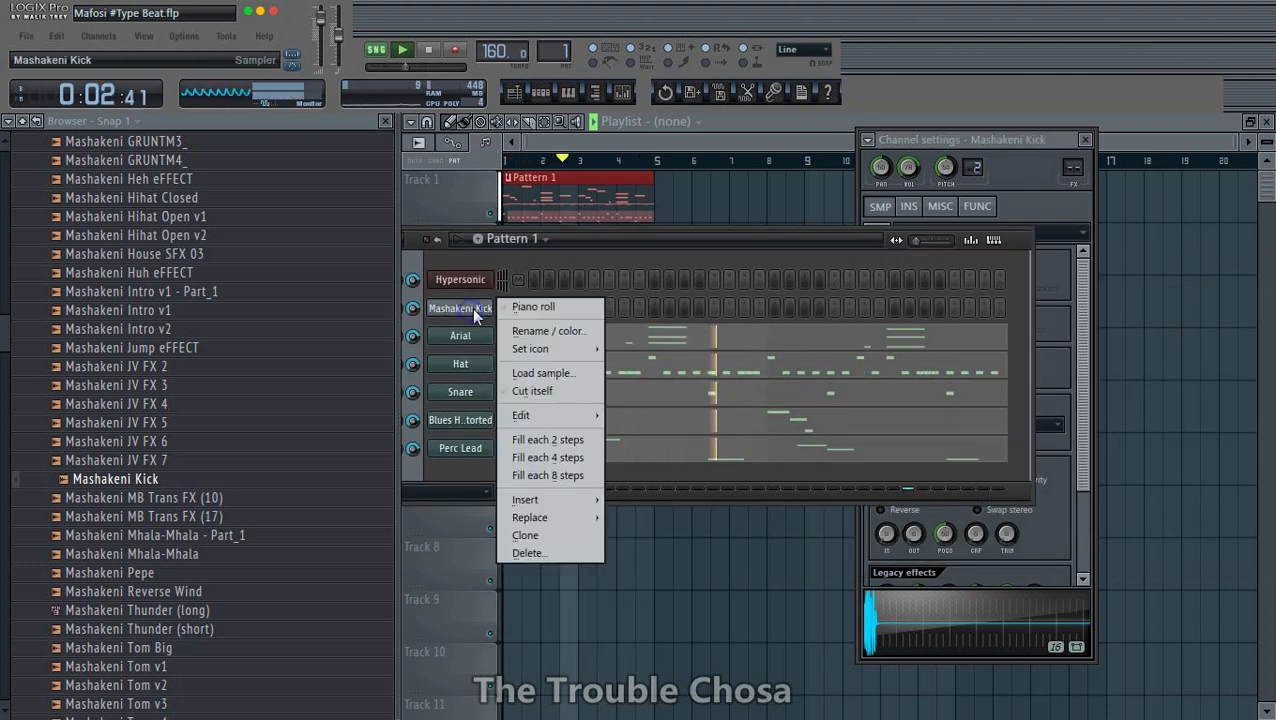
left_click(552, 457)
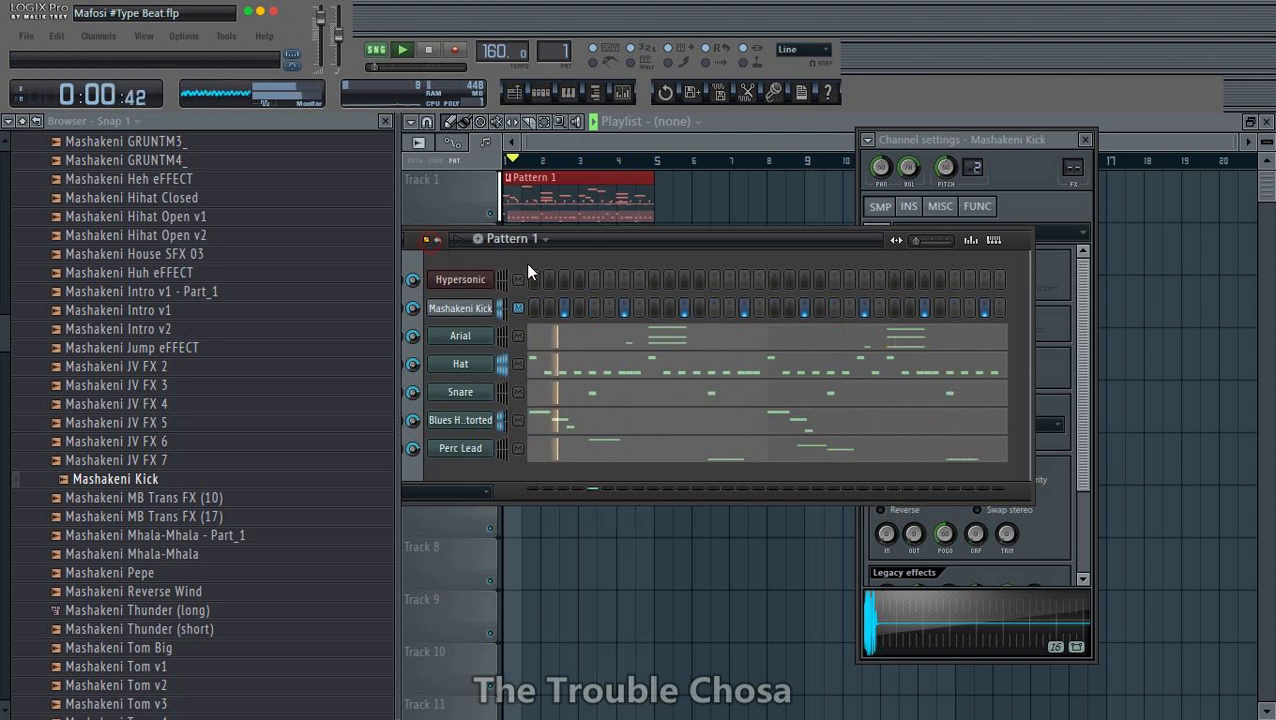
left_click_drag(619, 239, 757, 218)
- Send the Mashakeni Kick steps to the piano roll and quantize the C5 notes to short, even durations
right_click(606, 288)
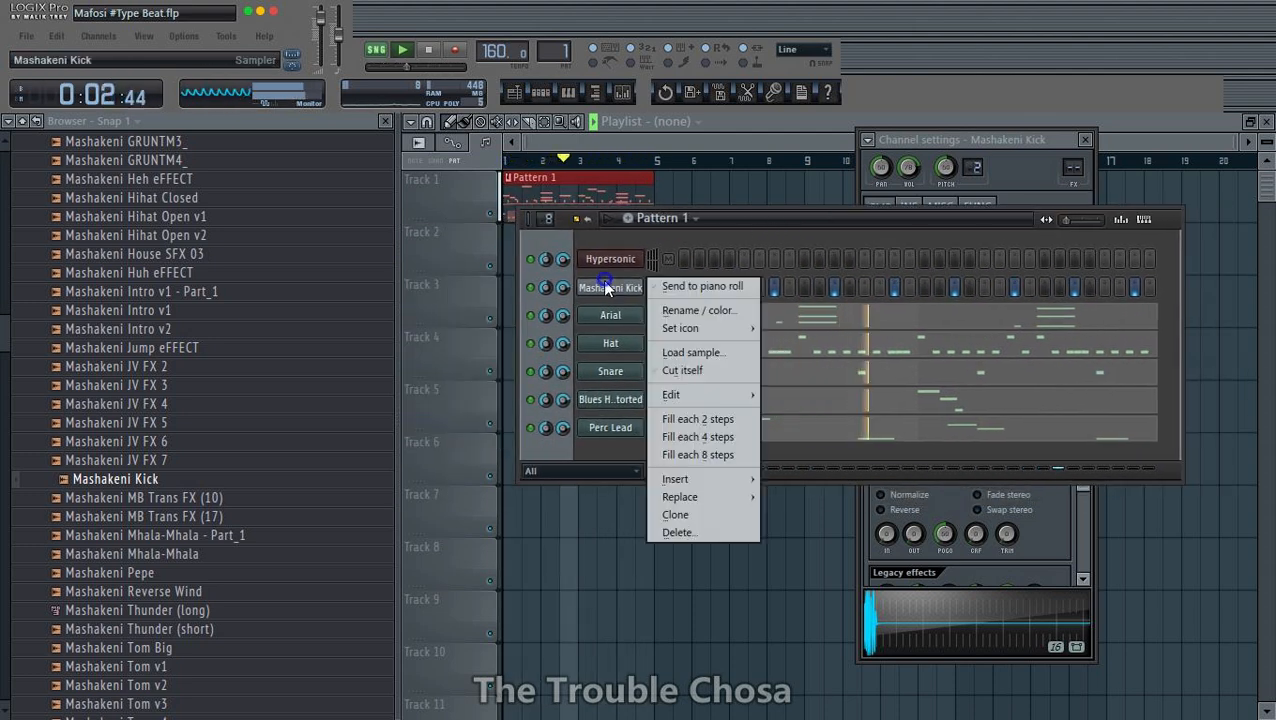
left_click(700, 287)
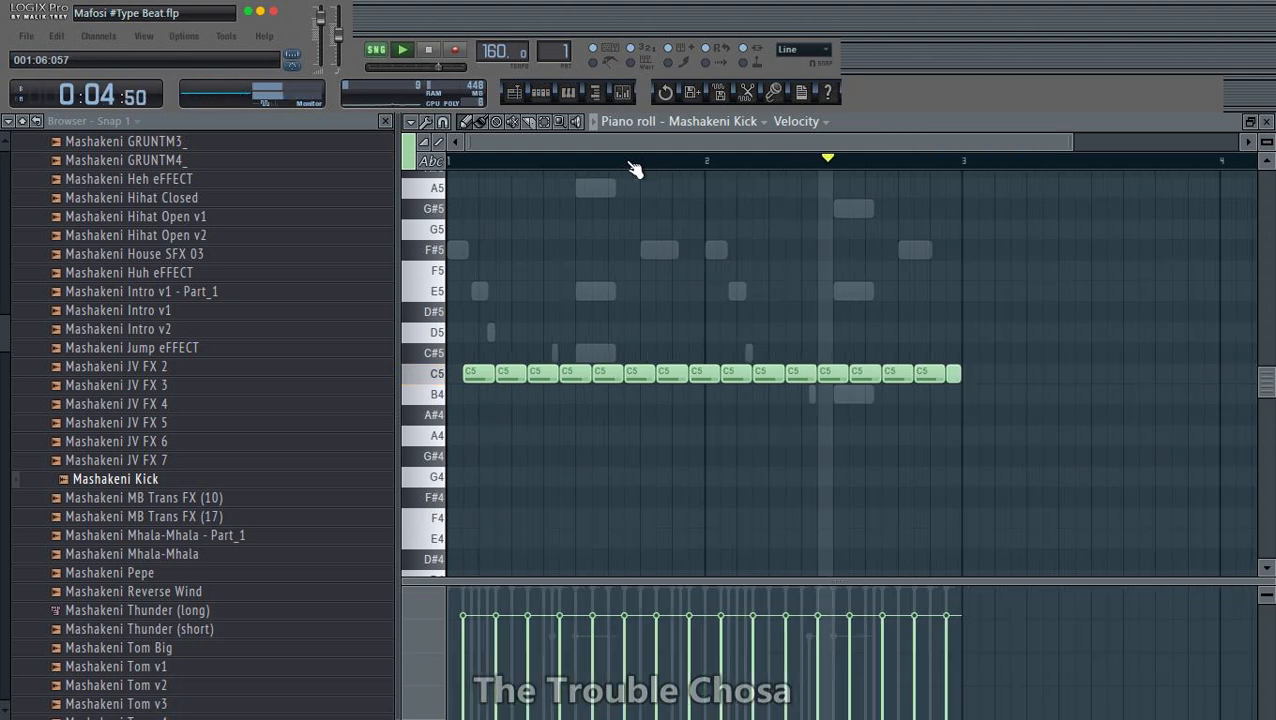
key("alt+q")
left_click(716, 439)
scroll(588, 176, "up", 3)
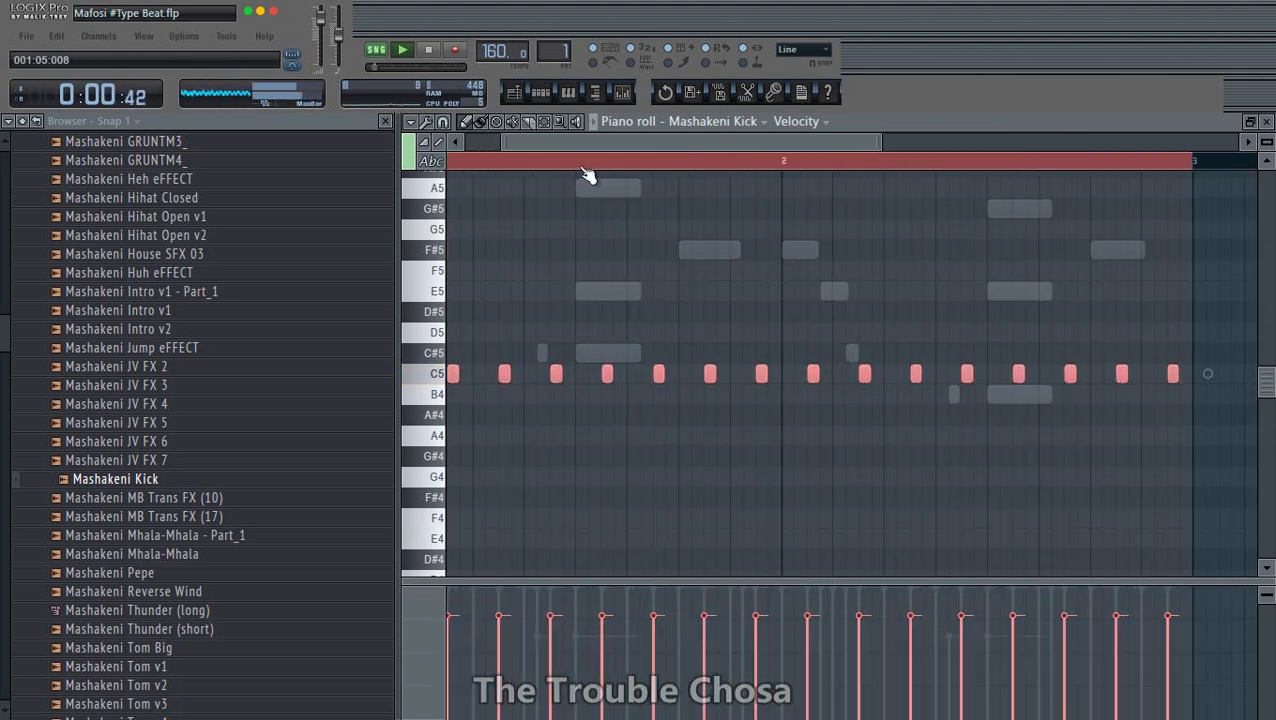
- Add an extra C5 kick at the start of bar 2, redraw it along with the following kick, and close the piano roll
left_click(729, 373)
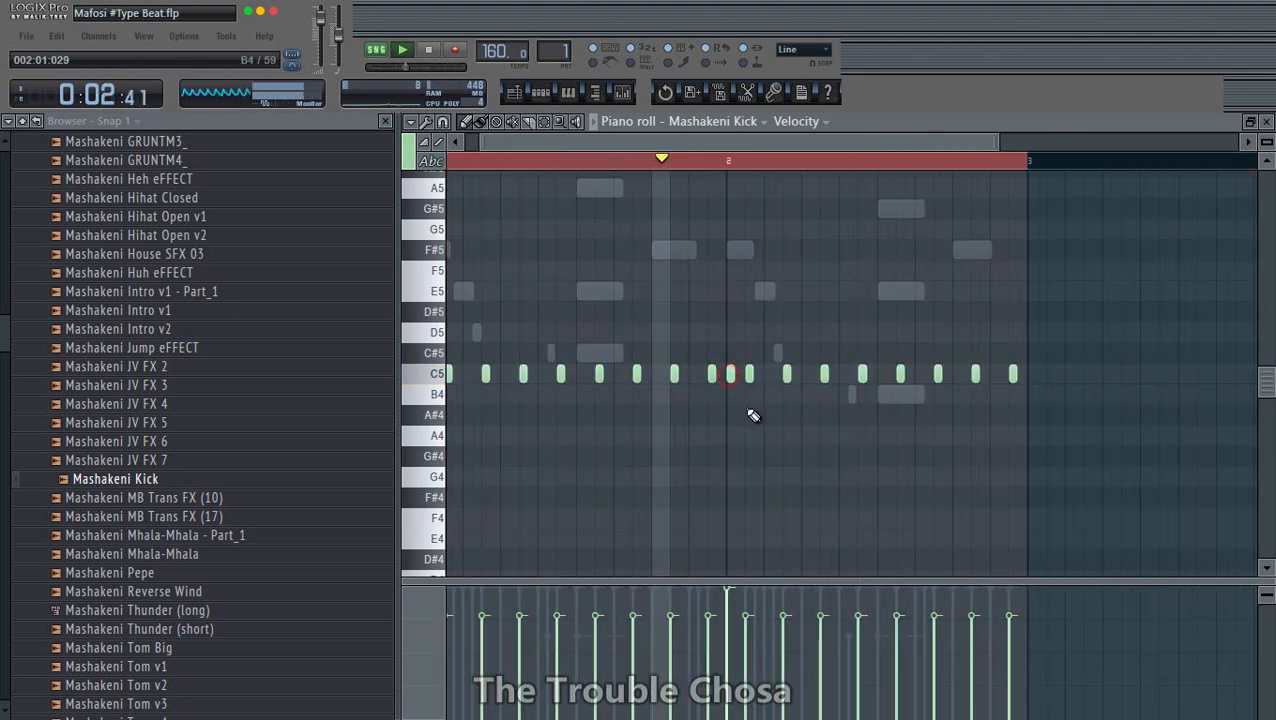
right_click(733, 374)
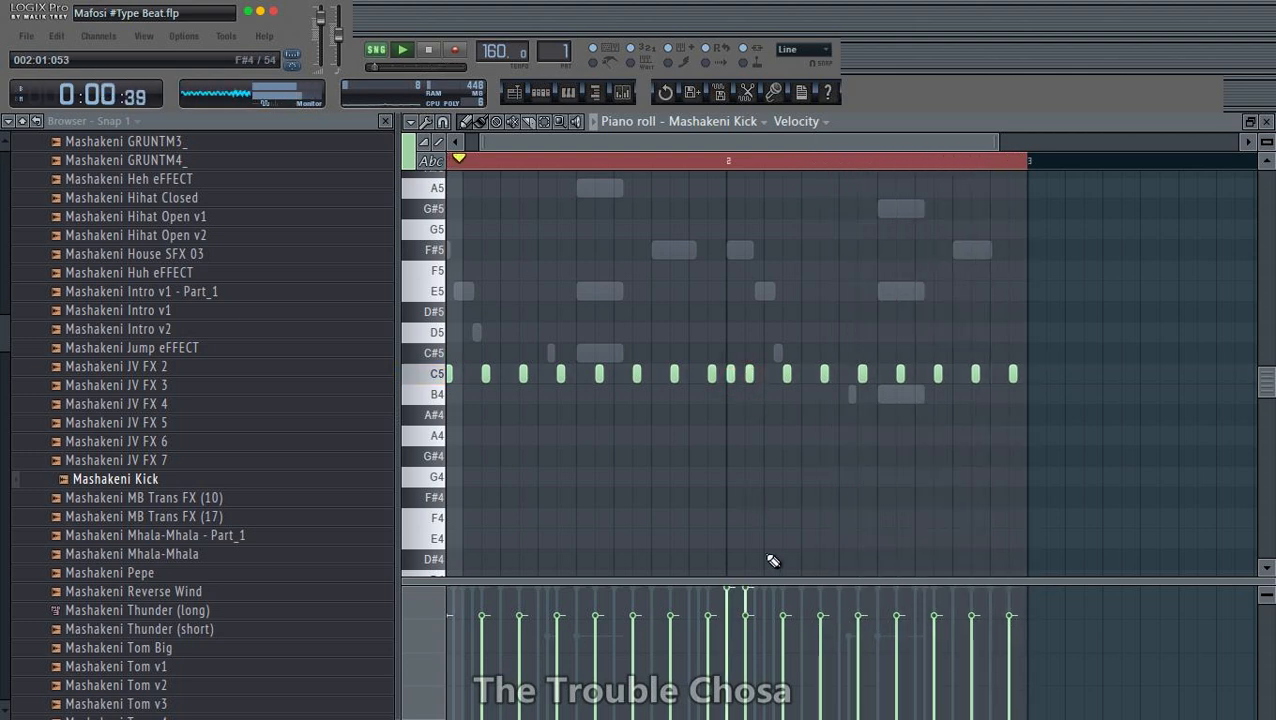
key("space")
left_click(732, 374)
key("space")
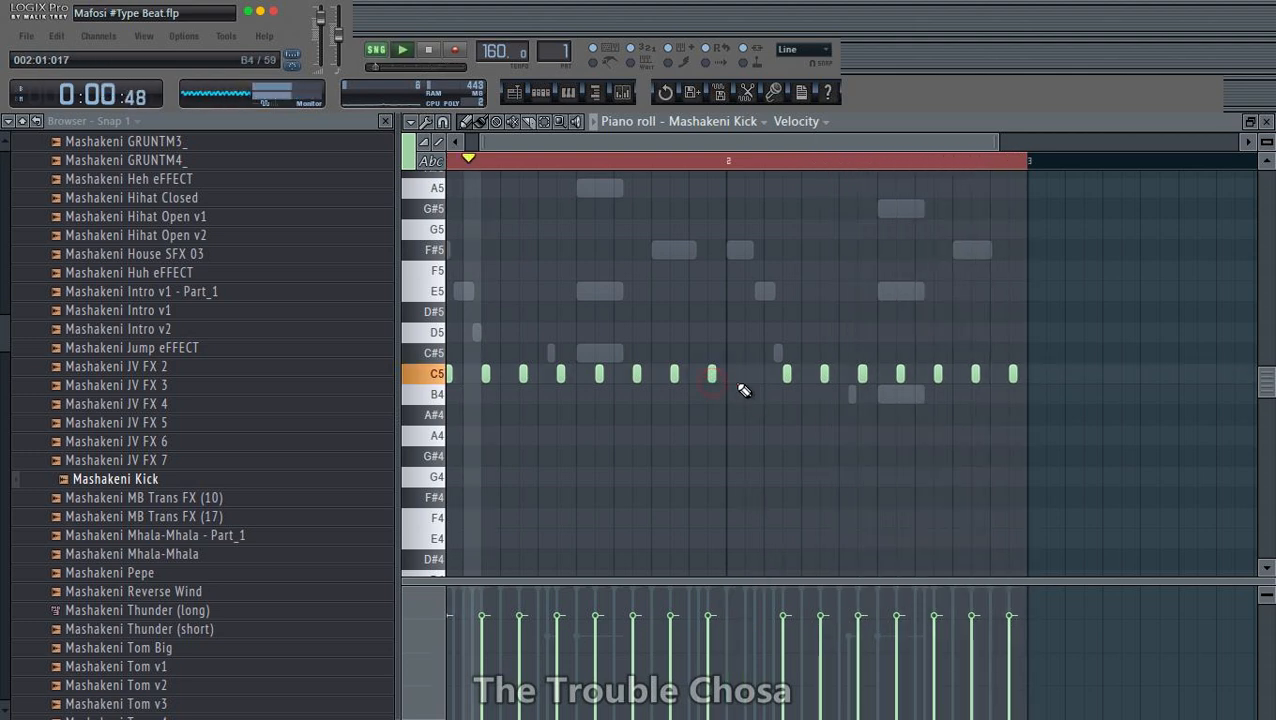
left_click(749, 375)
left_click(733, 375)
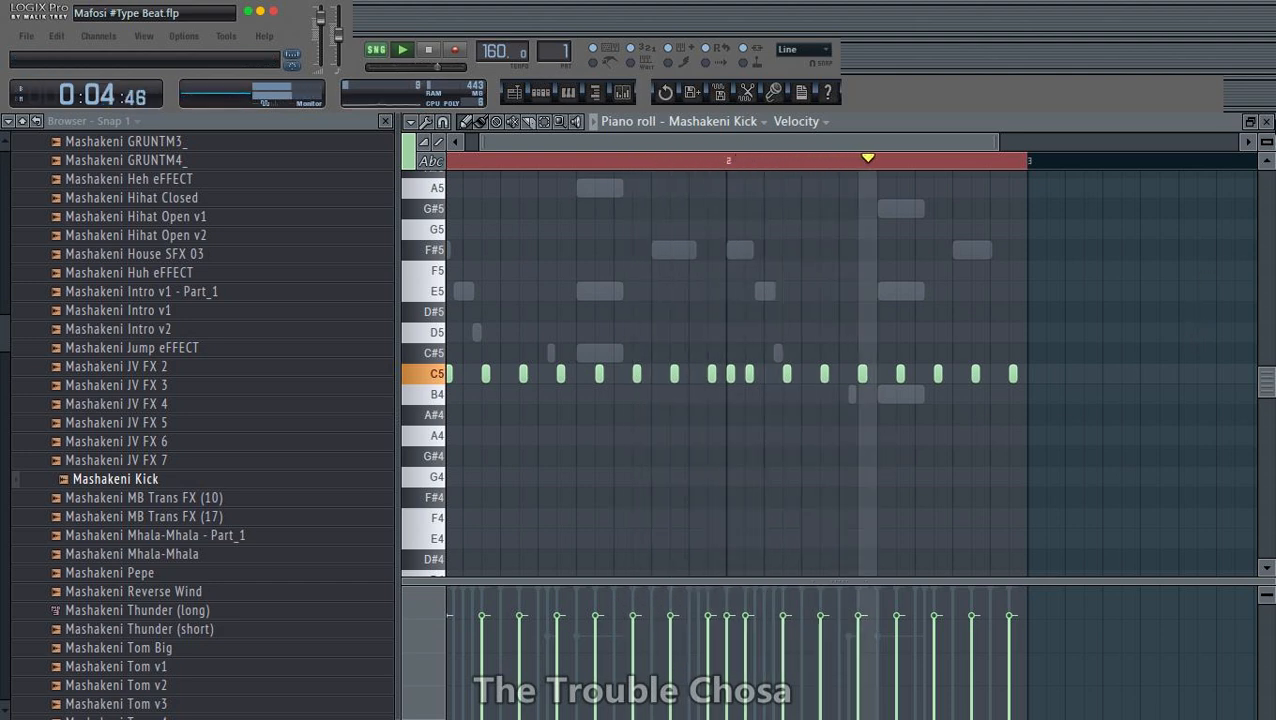
left_click(1267, 122)
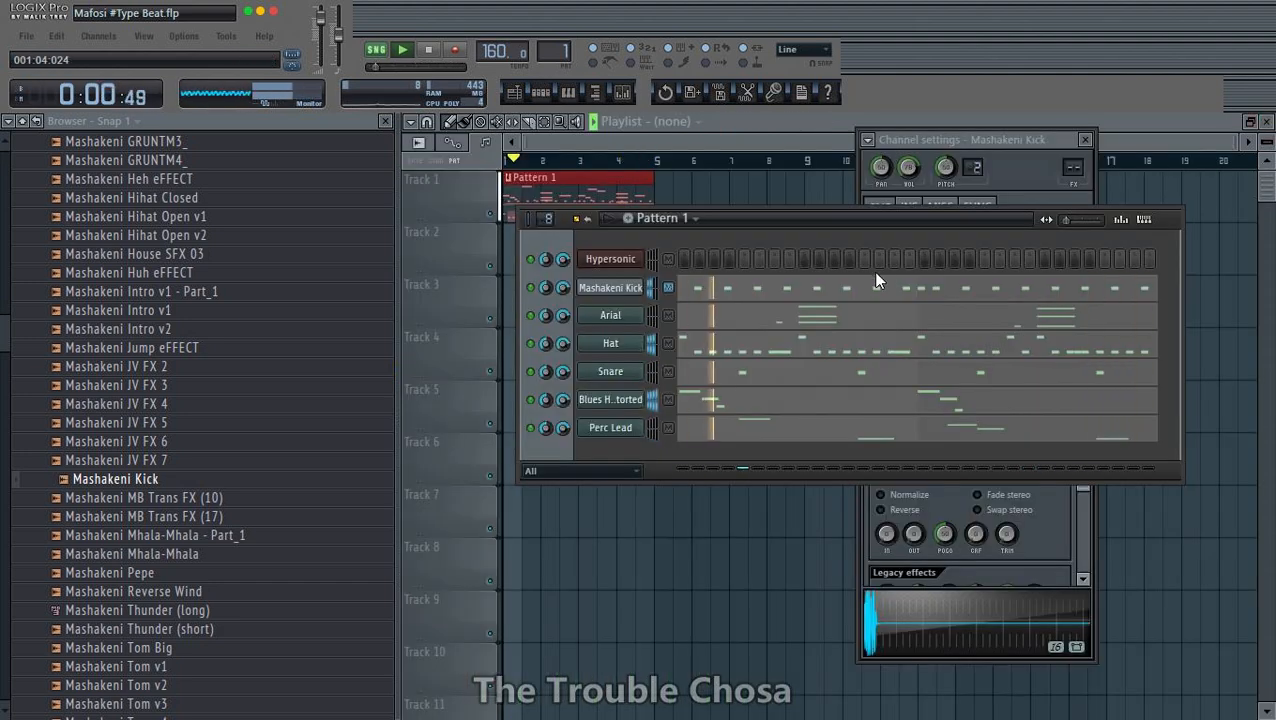
- Close the Mashakeni Kick channel settings, move the step sequencer higher up, and save the project
key("ctrl+s")
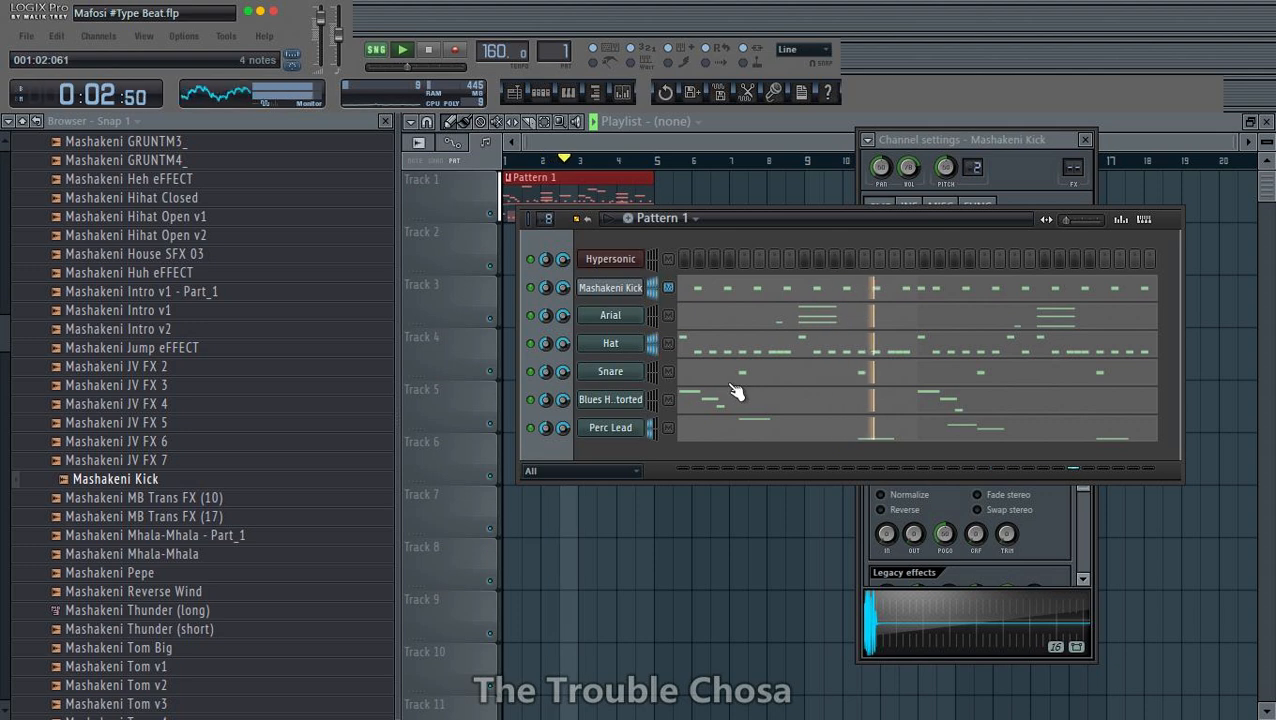
left_click(1085, 139)
left_click_drag(960, 218, 949, 166)
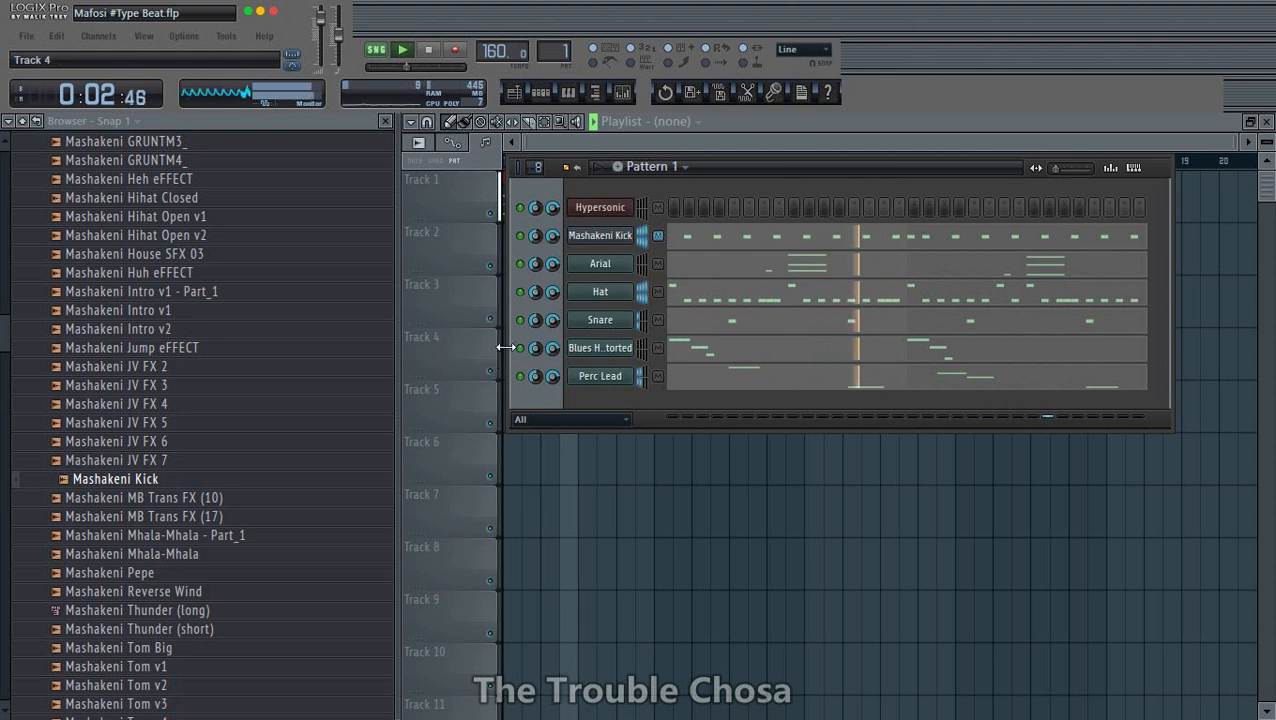
key("ctrl+s")
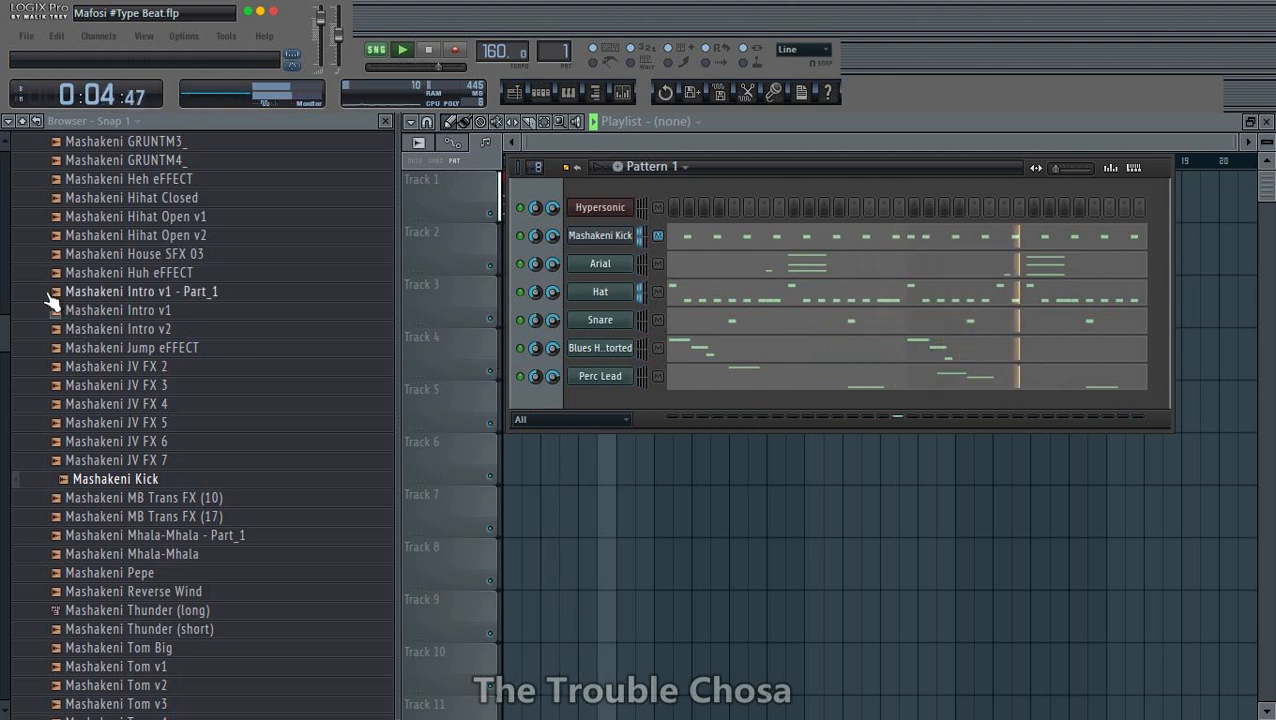
- Audition samples in the drumkit folder, including Mashakeni House SFX 03, Cakewalk Reverse FX and JV FX 7, for another drum sound
scroll(183, 353, "up", 2)
left_click(175, 366)
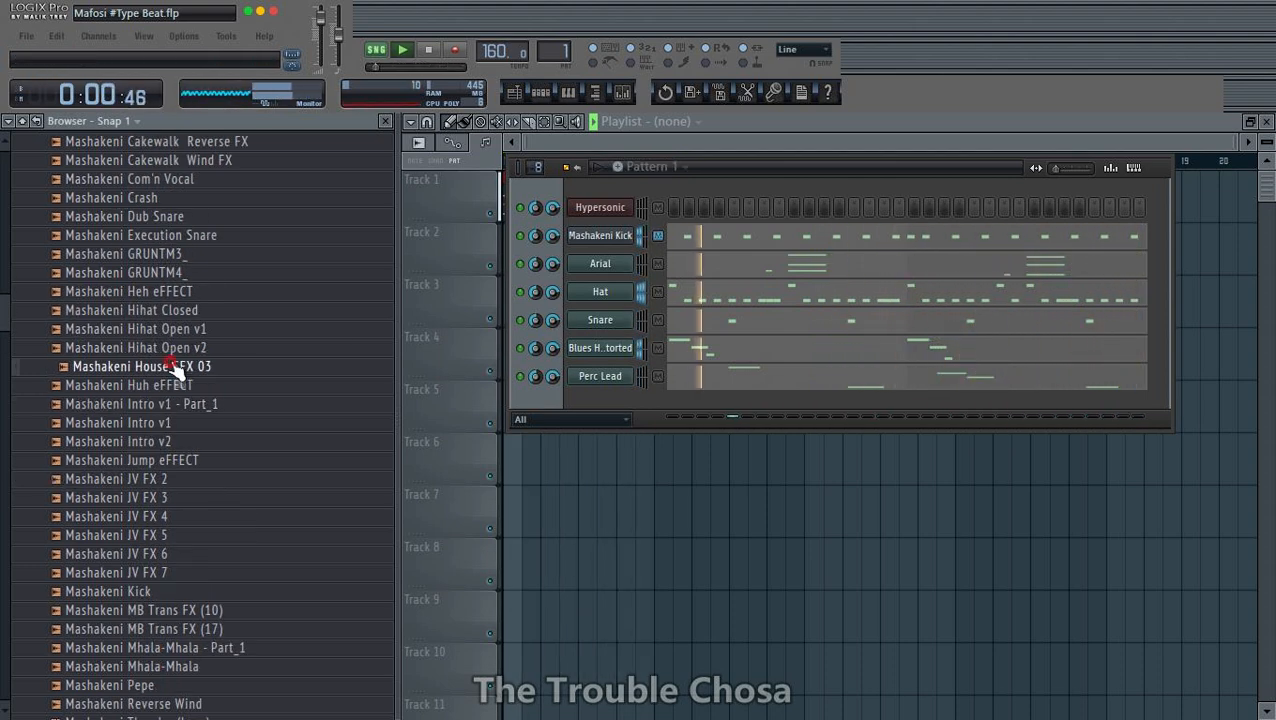
left_click(164, 274)
left_click(161, 239)
scroll(161, 240, "up", 2)
left_click(163, 314)
left_click(157, 256)
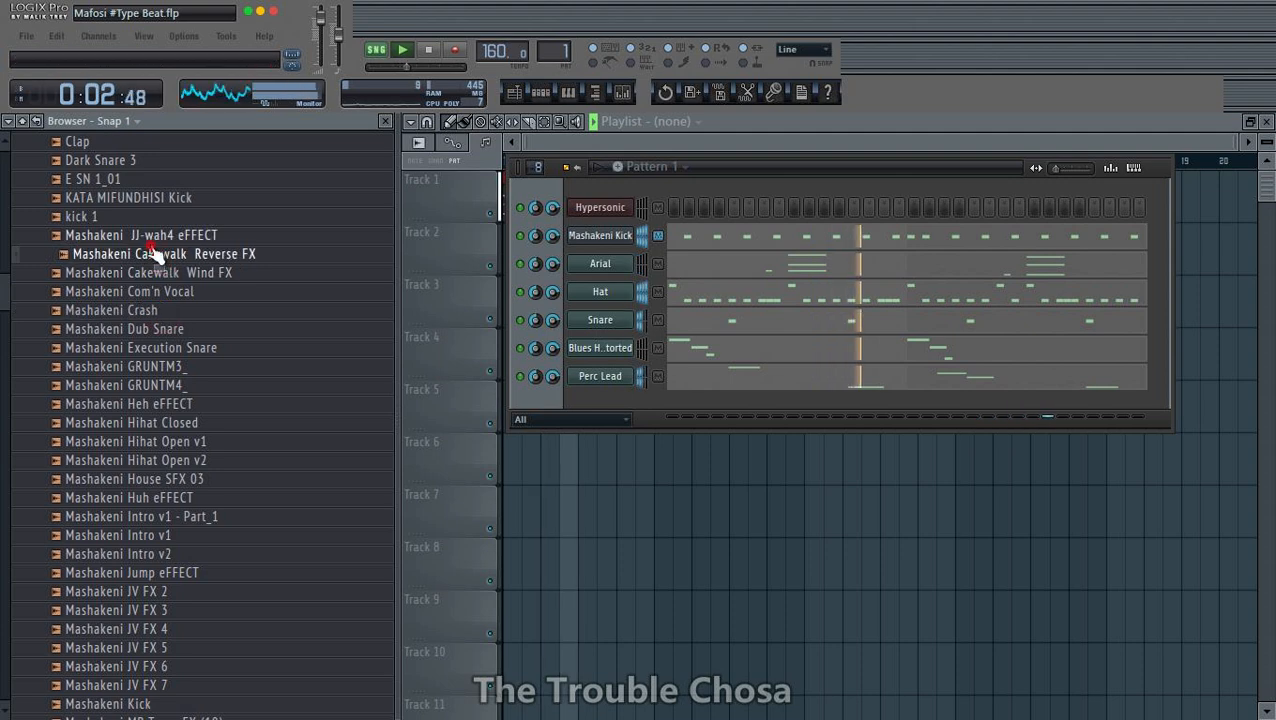
left_click(157, 238)
scroll(158, 300, "up", 3)
left_click(148, 499)
left_click(146, 554)
scroll(148, 500, "down", 4)
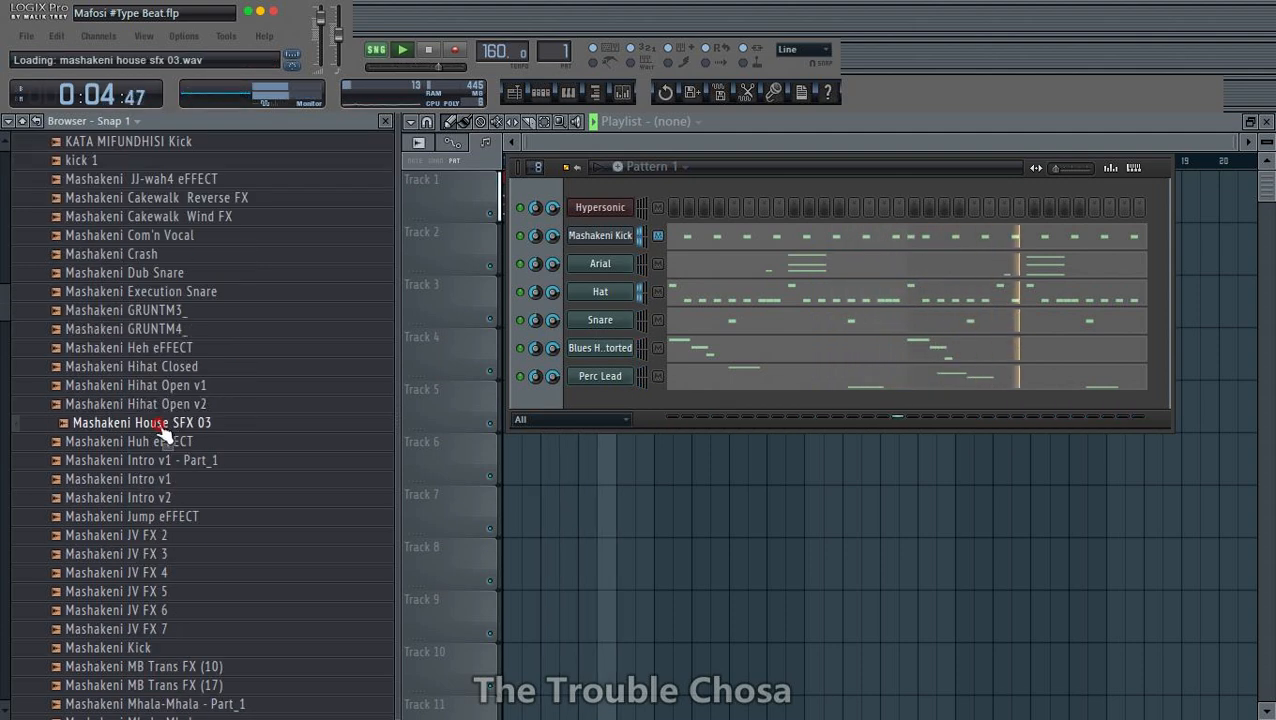
left_click(155, 498)
scroll(151, 383, "down", 5)
left_click(154, 382)
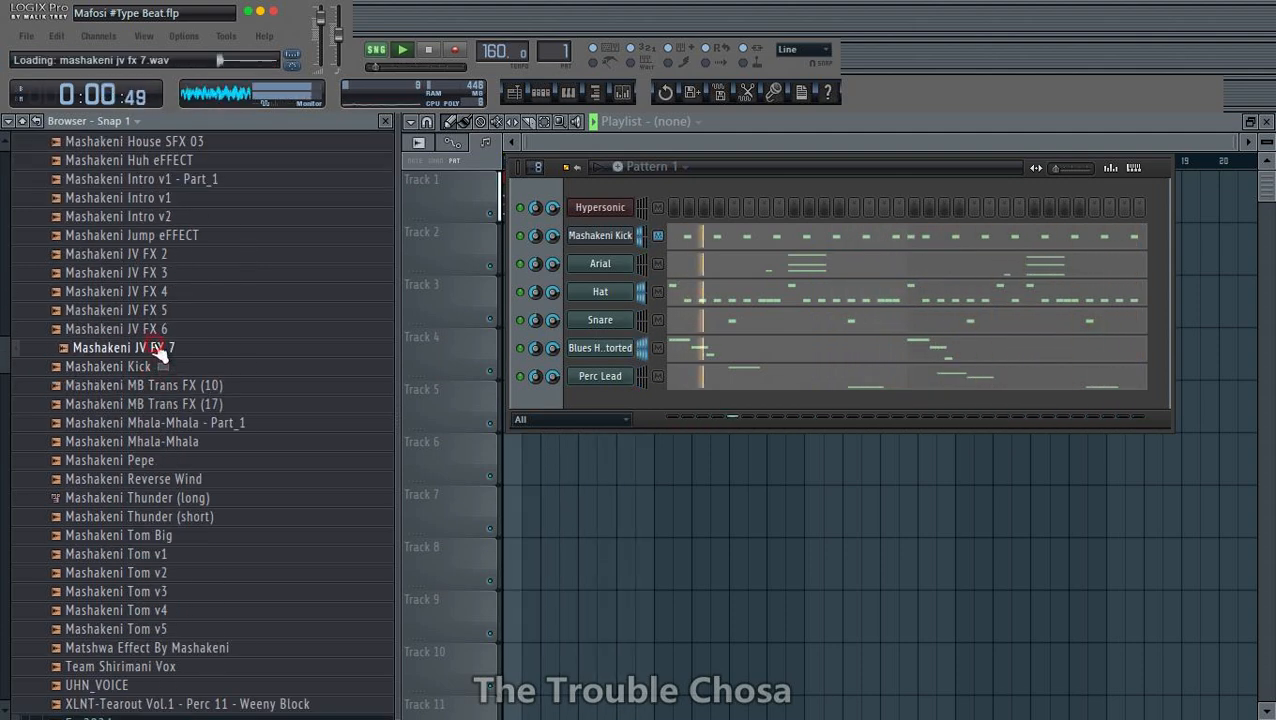
scroll(166, 335, "down", 3)
scroll(183, 340, "up", 8)
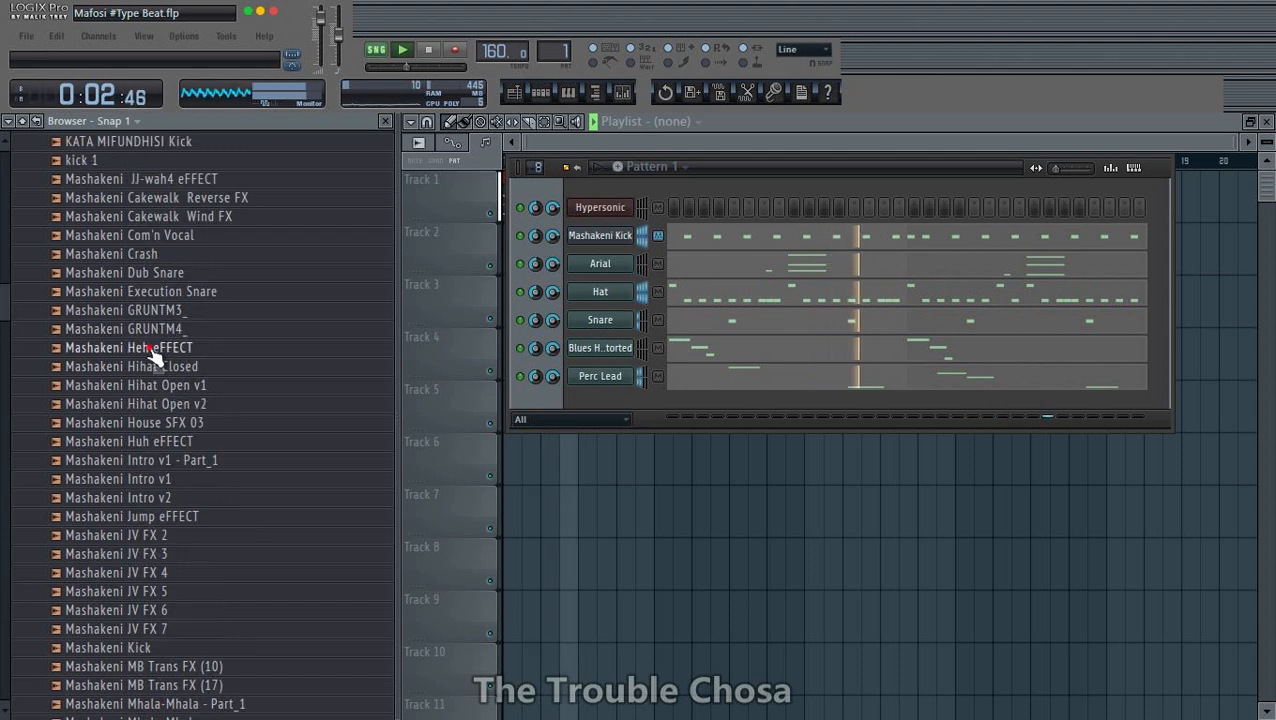
left_click(155, 291)
left_click(158, 274)
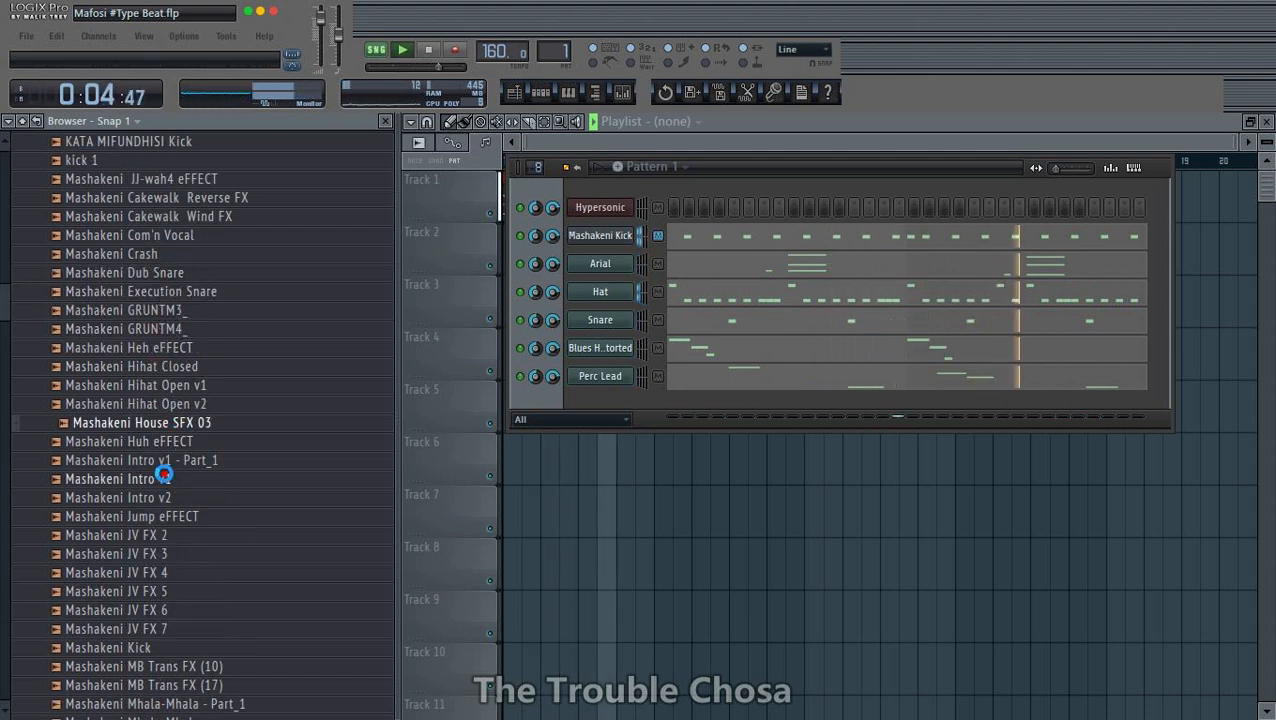
left_click(160, 497)
scroll(157, 381, "up", 5)
- Preview the E SN 1_01 sample, save the project, and add the sample as a new channel between Mashakeni Kick and Arial
left_click(108, 406)
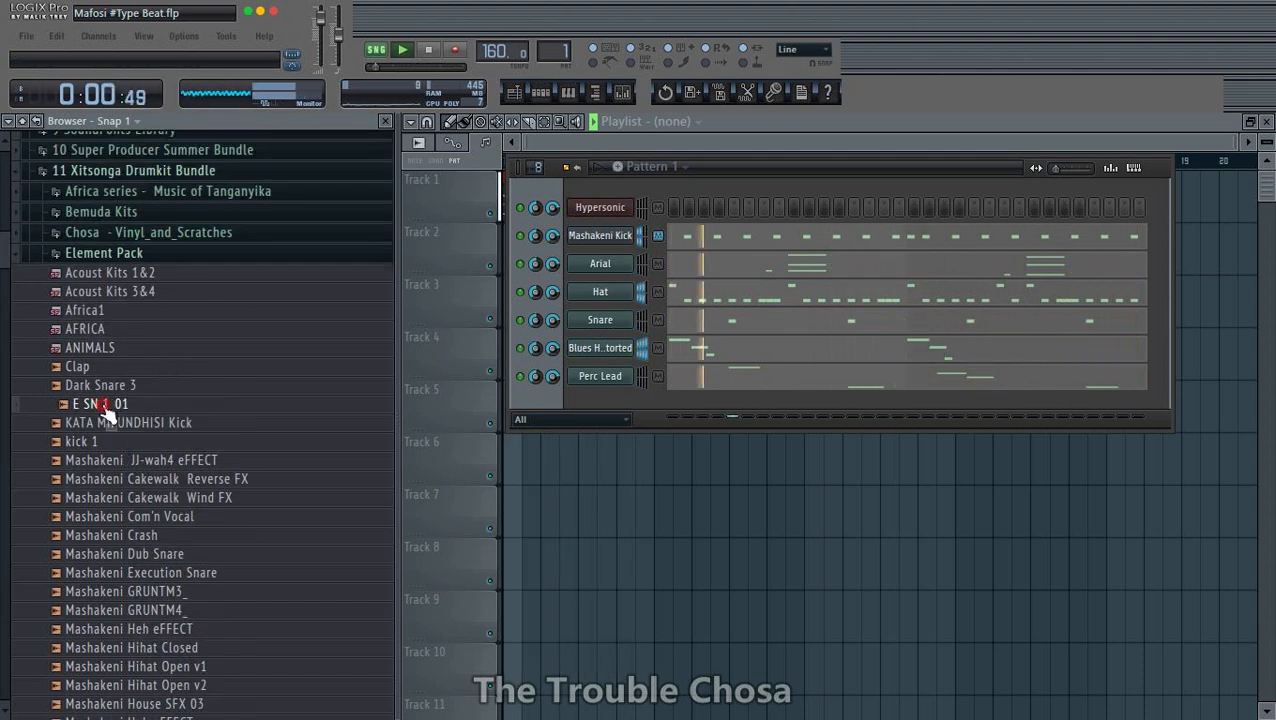
key("ctrl+s")
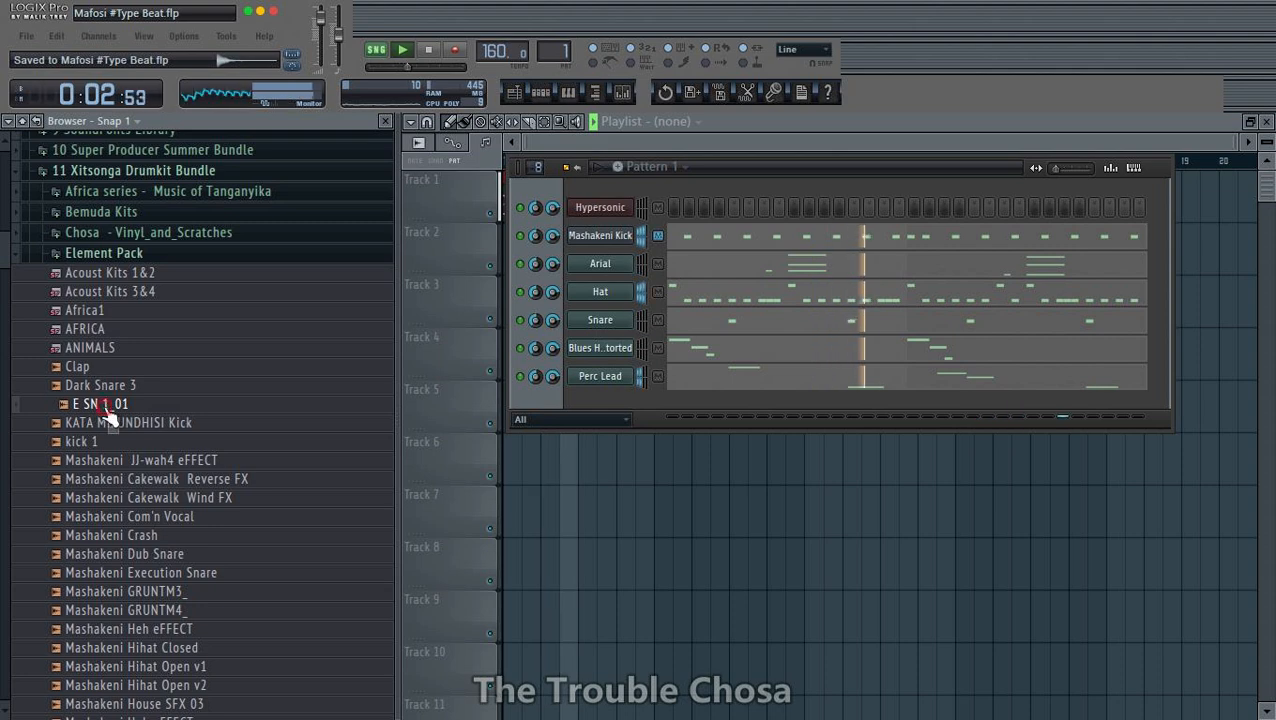
left_click_drag(108, 413, 607, 264)
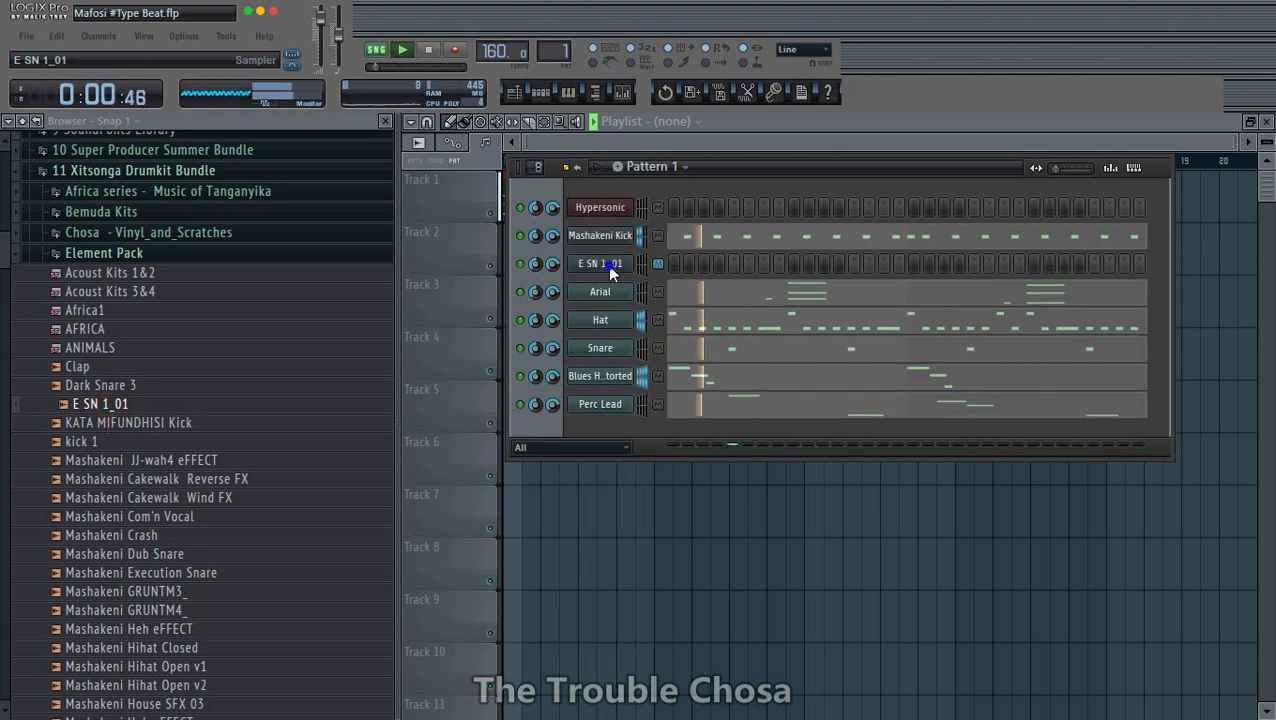
- In the E SN 1_01 piano roll, draw two short C5 notes in the first half of bar 1 at 100% velocity
right_click(607, 264)
left_click(666, 264)
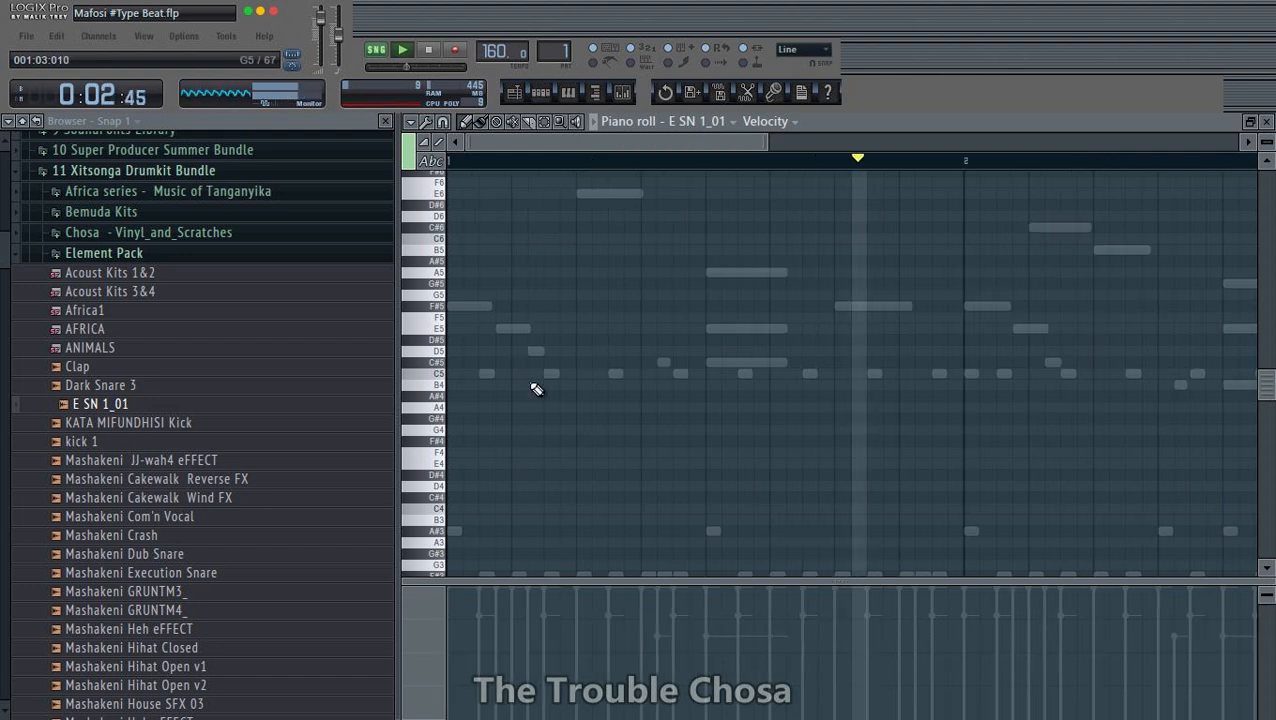
left_click(584, 375)
left_click(647, 375)
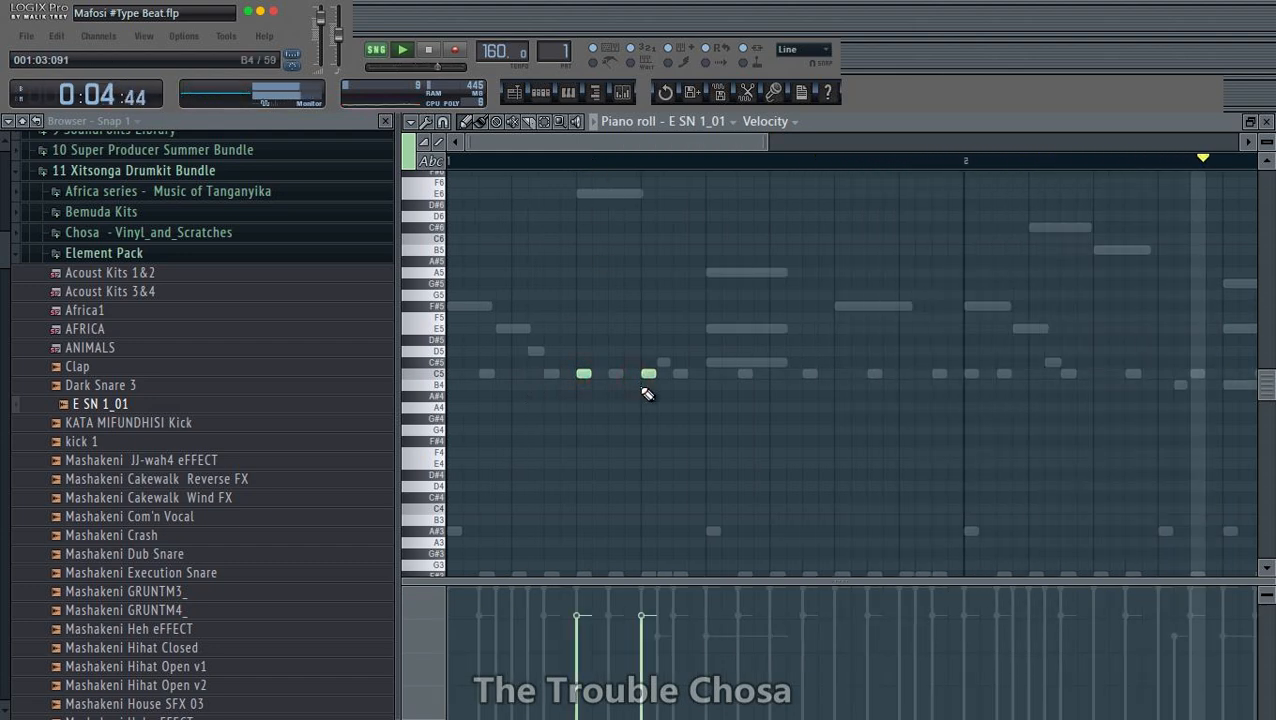
right_click(648, 375)
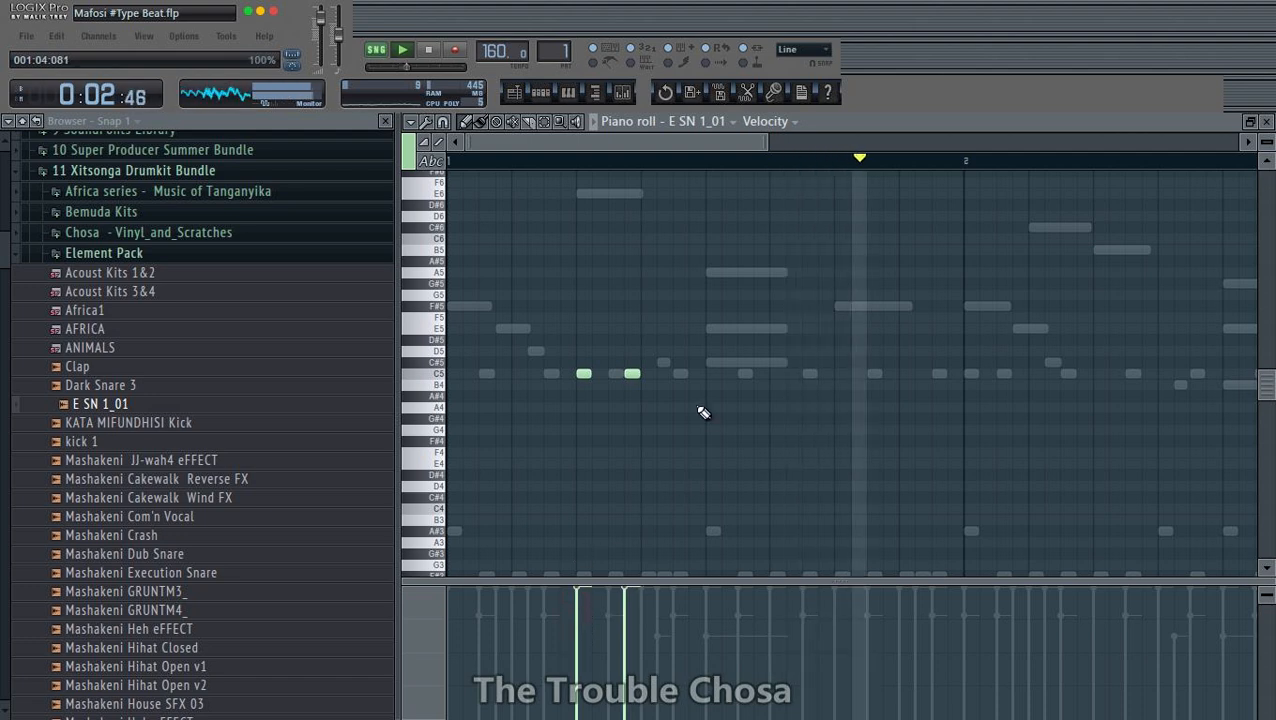
- Select the first half of bar 1 and duplicate its two C5 notes three times to fill both bars
scroll(638, 162, "down", 3)
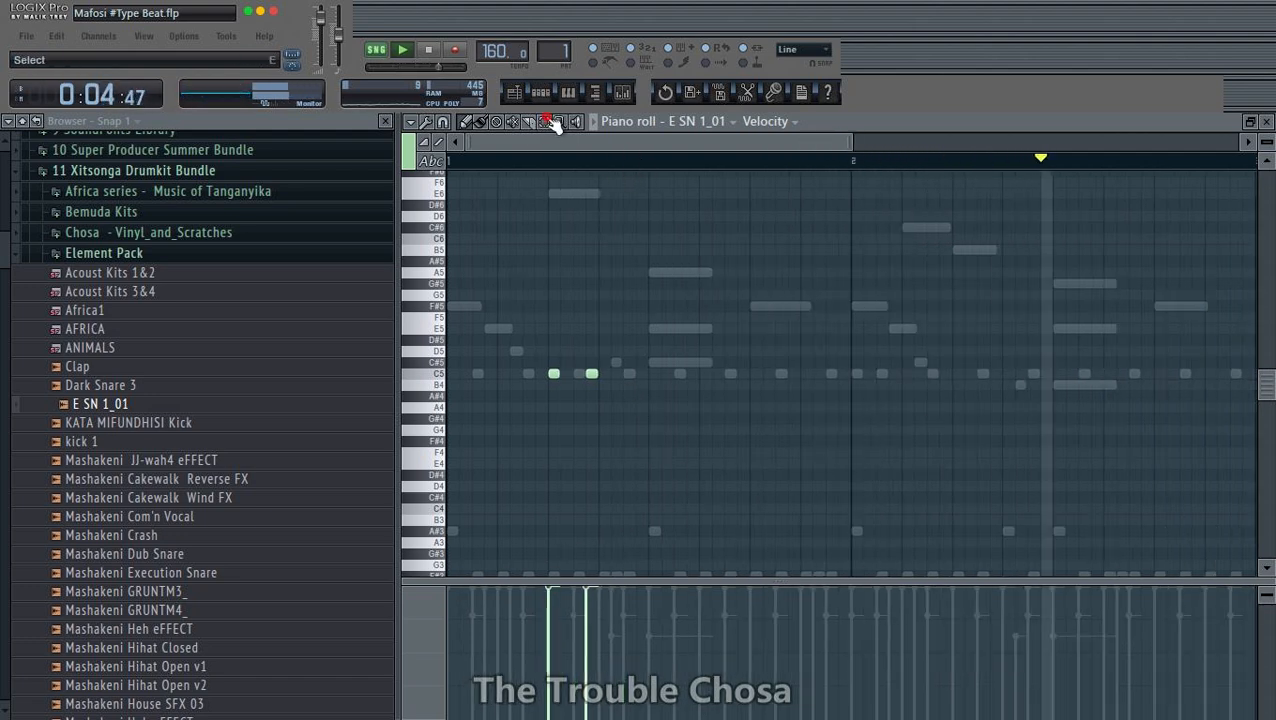
left_click_drag(643, 161, 449, 161)
key("ctrl+b")
key("ctrl+b")
key("ctrl+b")
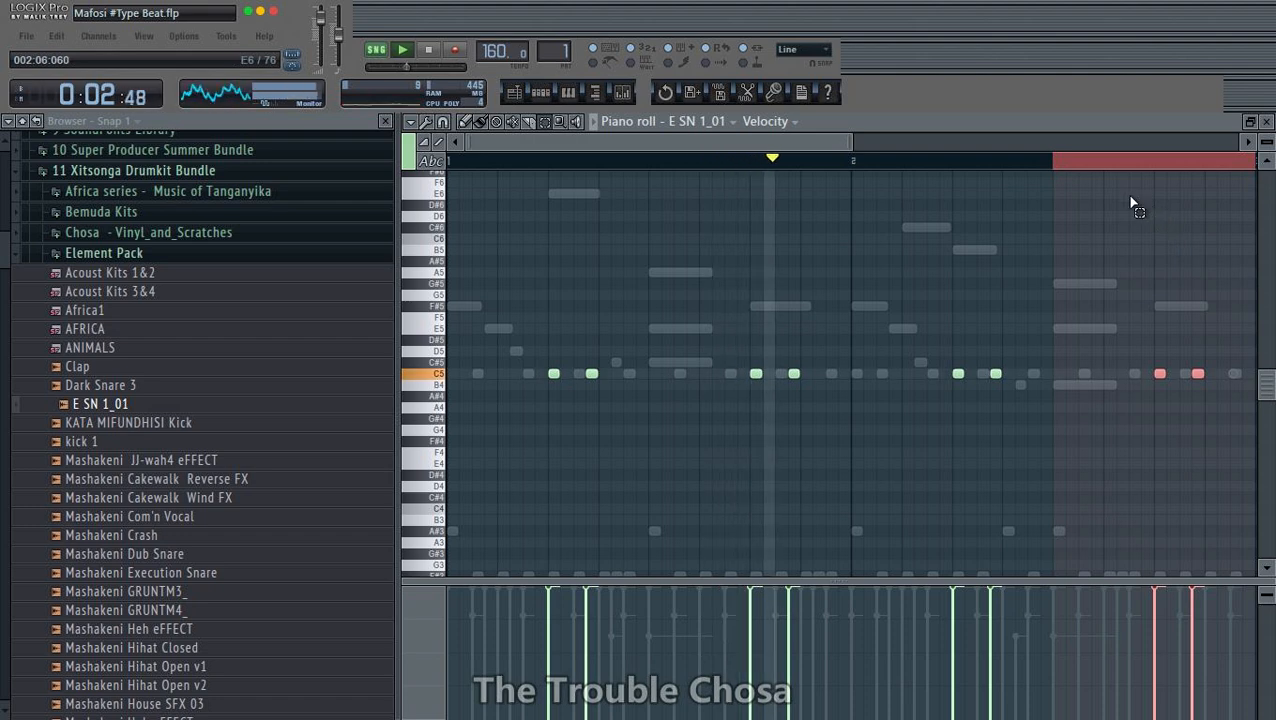
left_click(1040, 162, "ctrl")
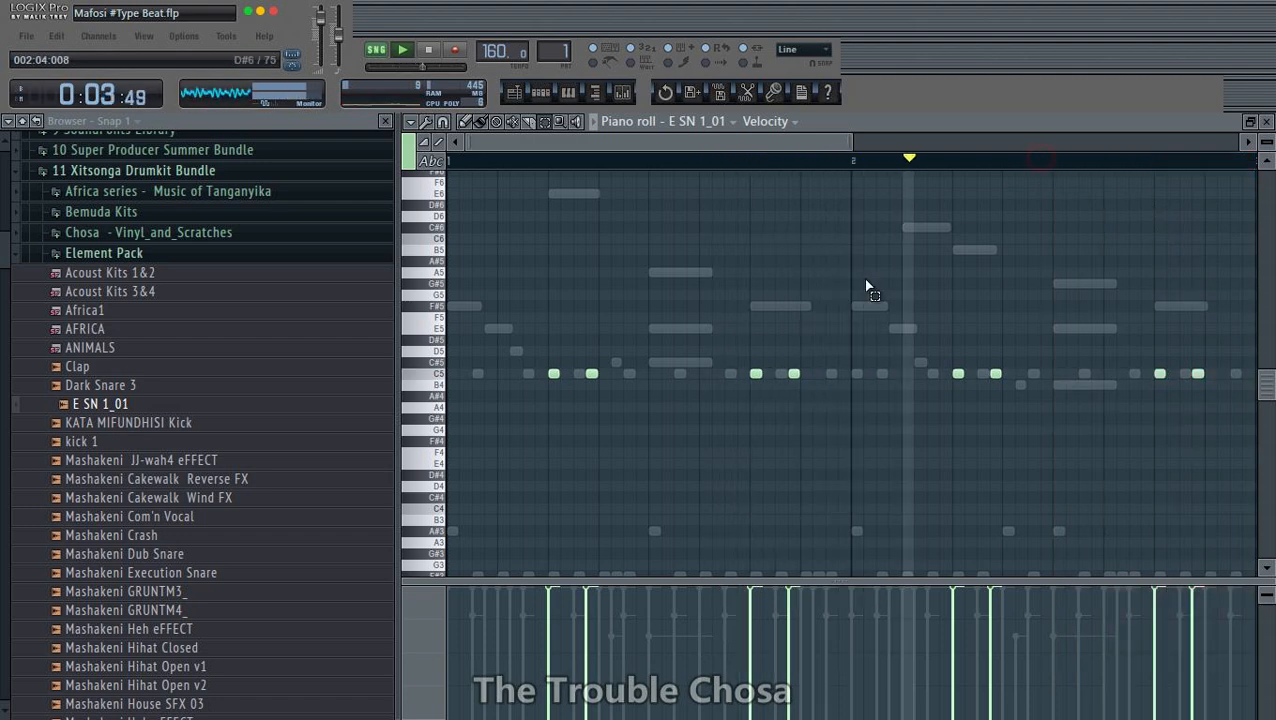
- Add an extra C5 note just after the middle of bar 1 and of bar 2, close the piano roll, and save
right_click(626, 375)
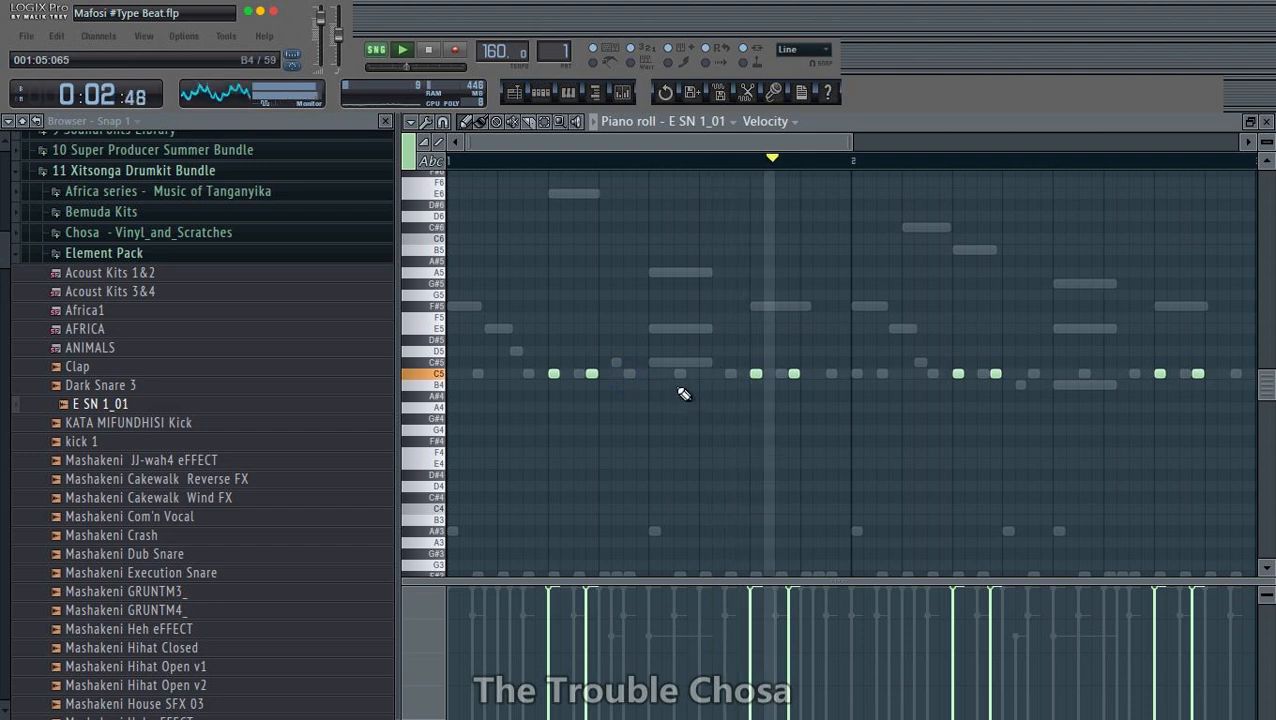
left_click(680, 374)
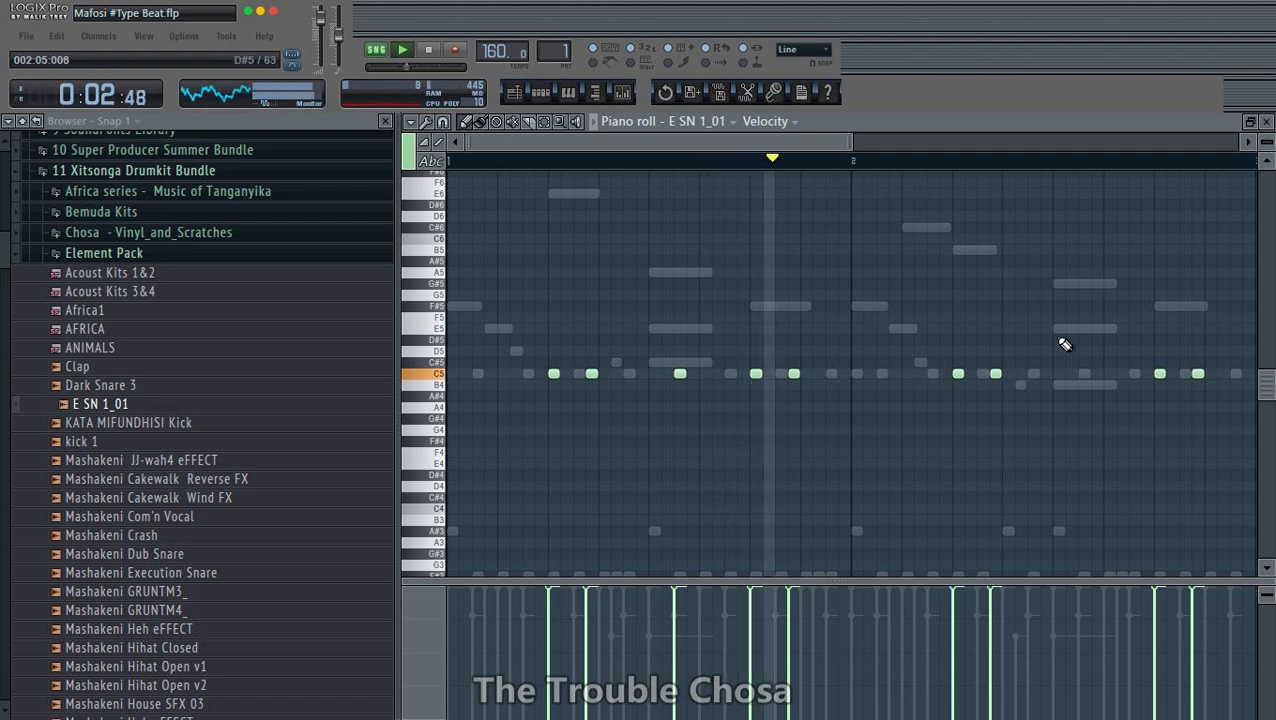
left_click(1084, 374)
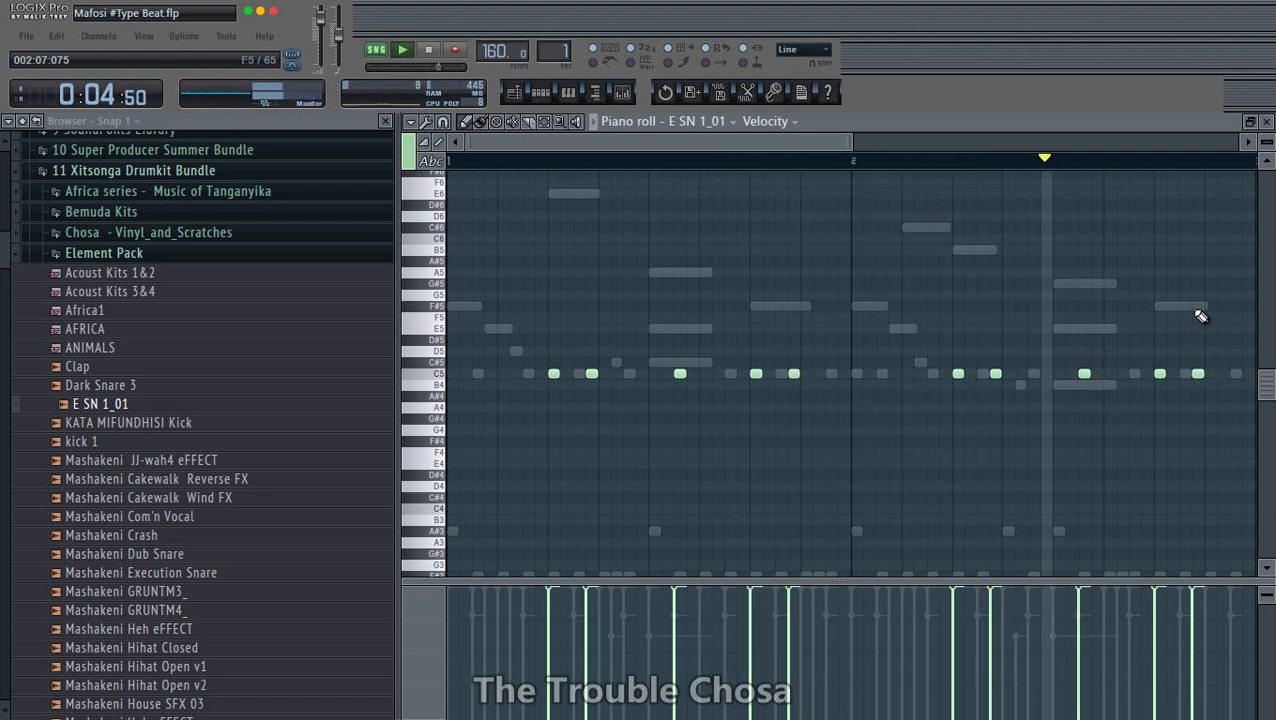
left_click(1266, 121)
key("ctrl+s")
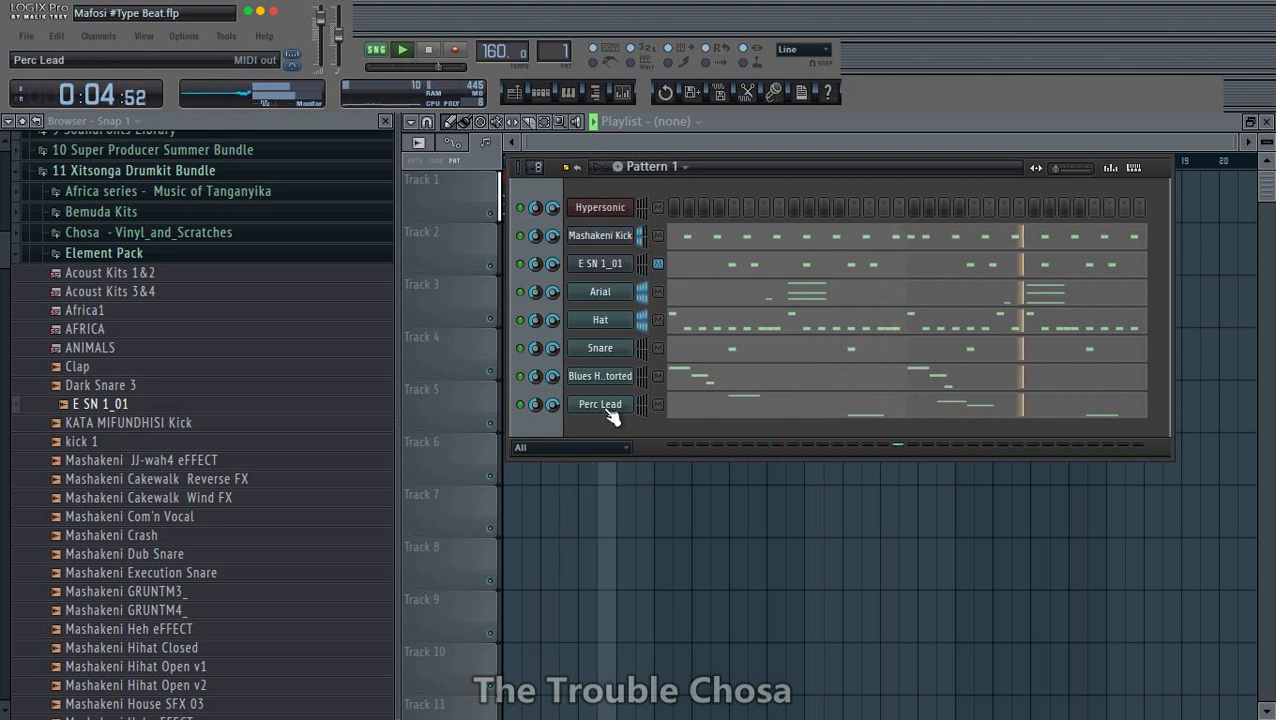
- Clone the Arial MIDI out channel twice
right_click(600, 292)
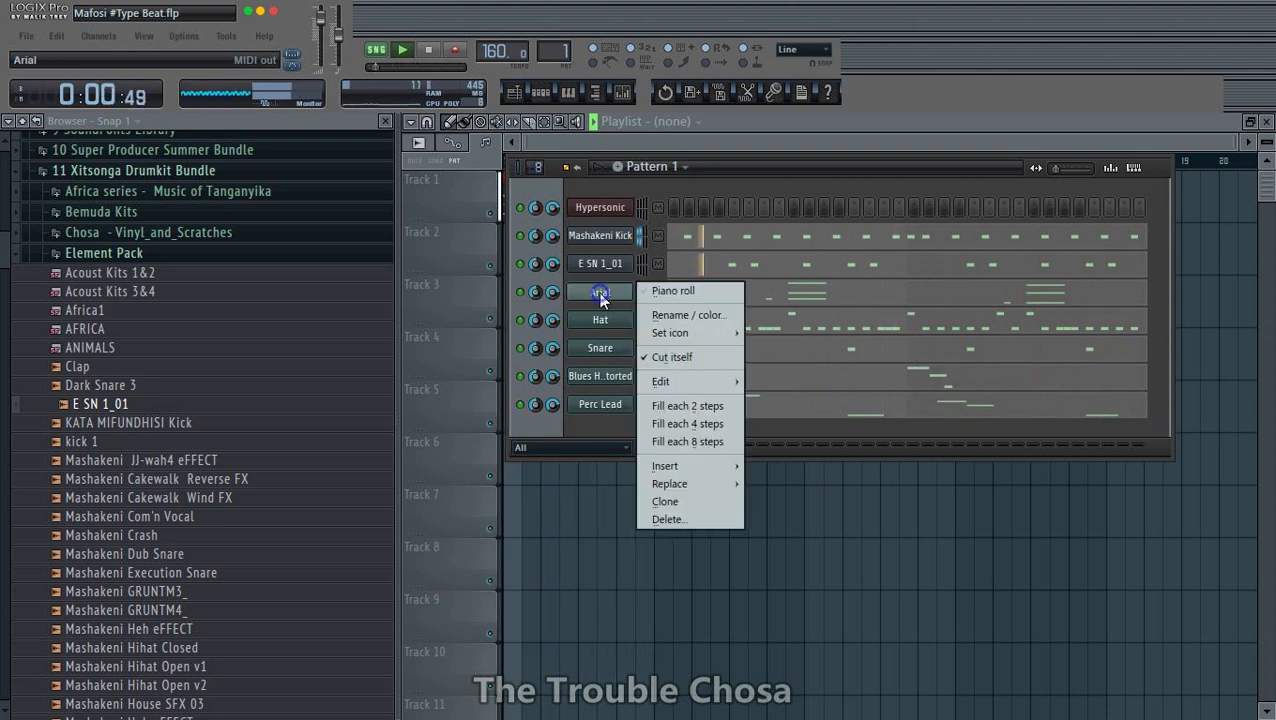
left_click(666, 502)
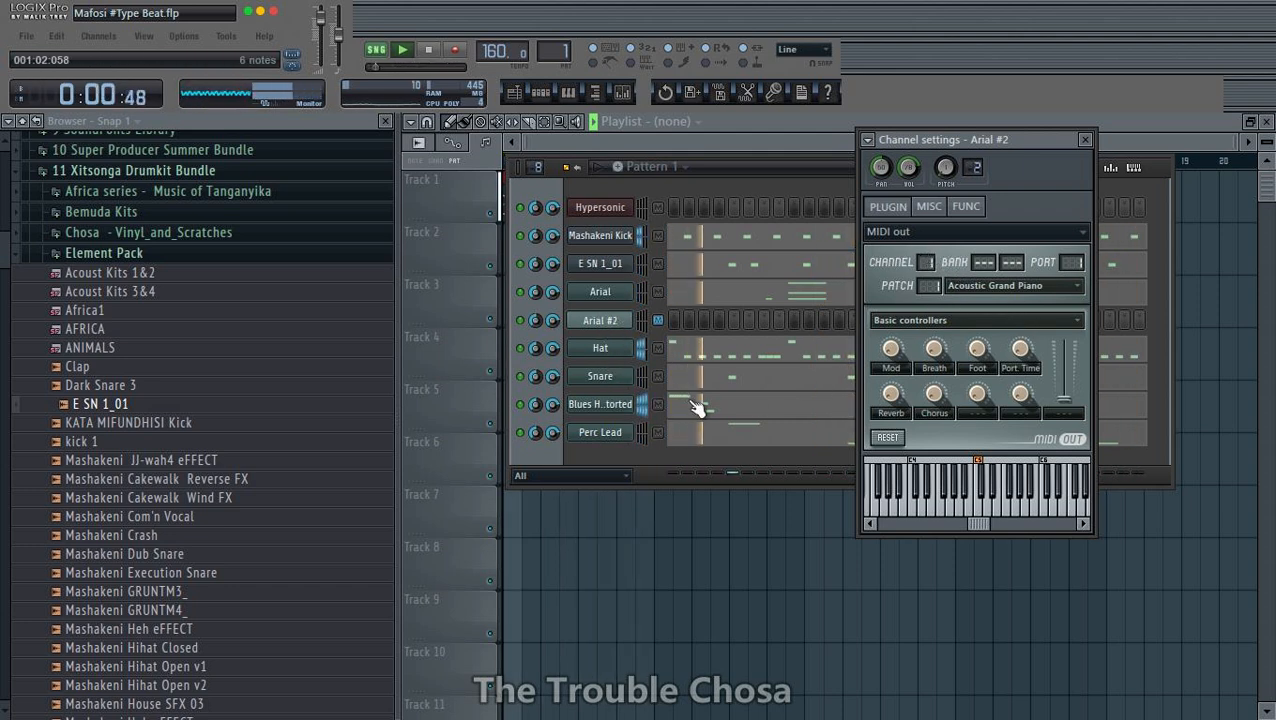
right_click(628, 320)
left_click(673, 527)
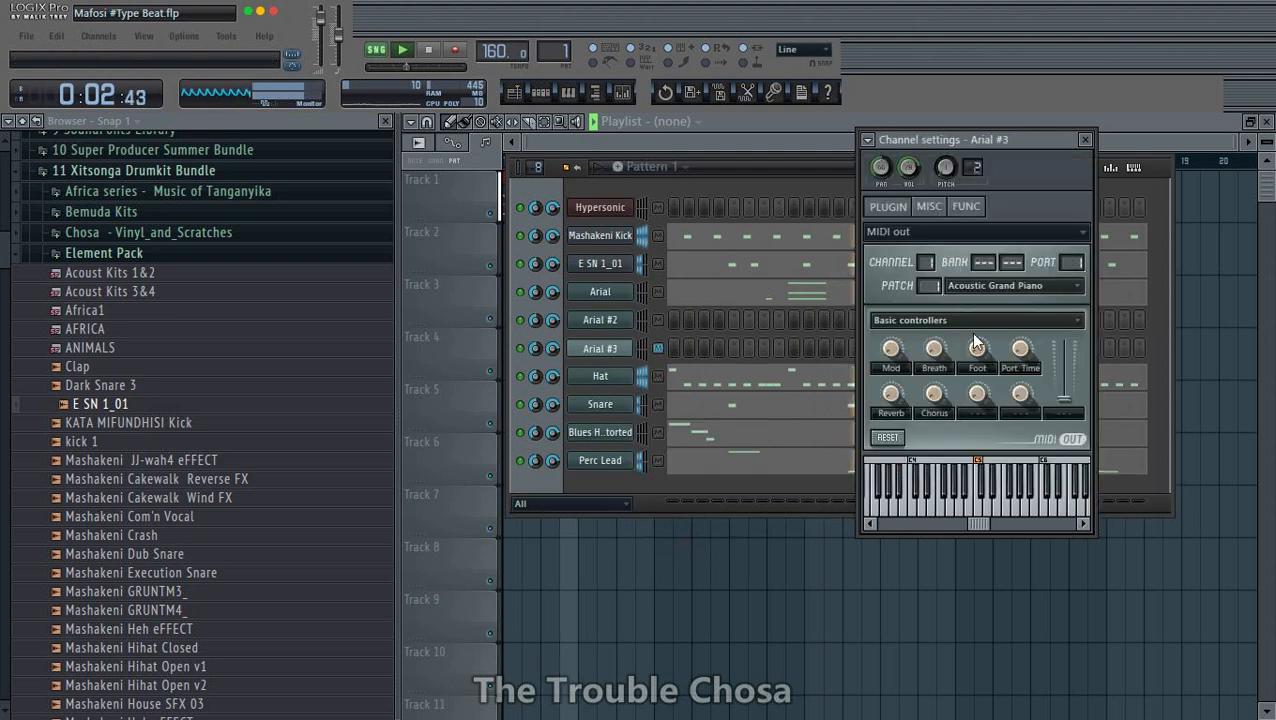
- Select both Arial clones, move them above the Arial channel, and save the project
left_click(658, 320)
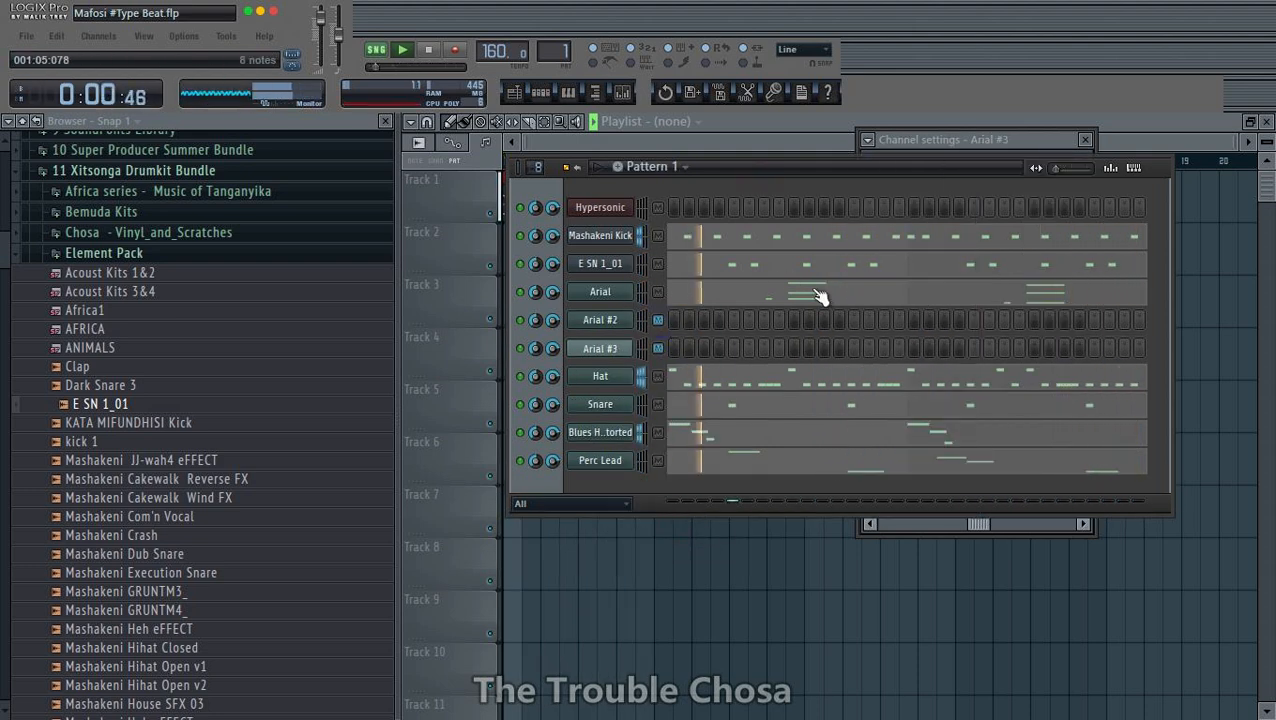
key("alt+Up")
key("ctrl+s")
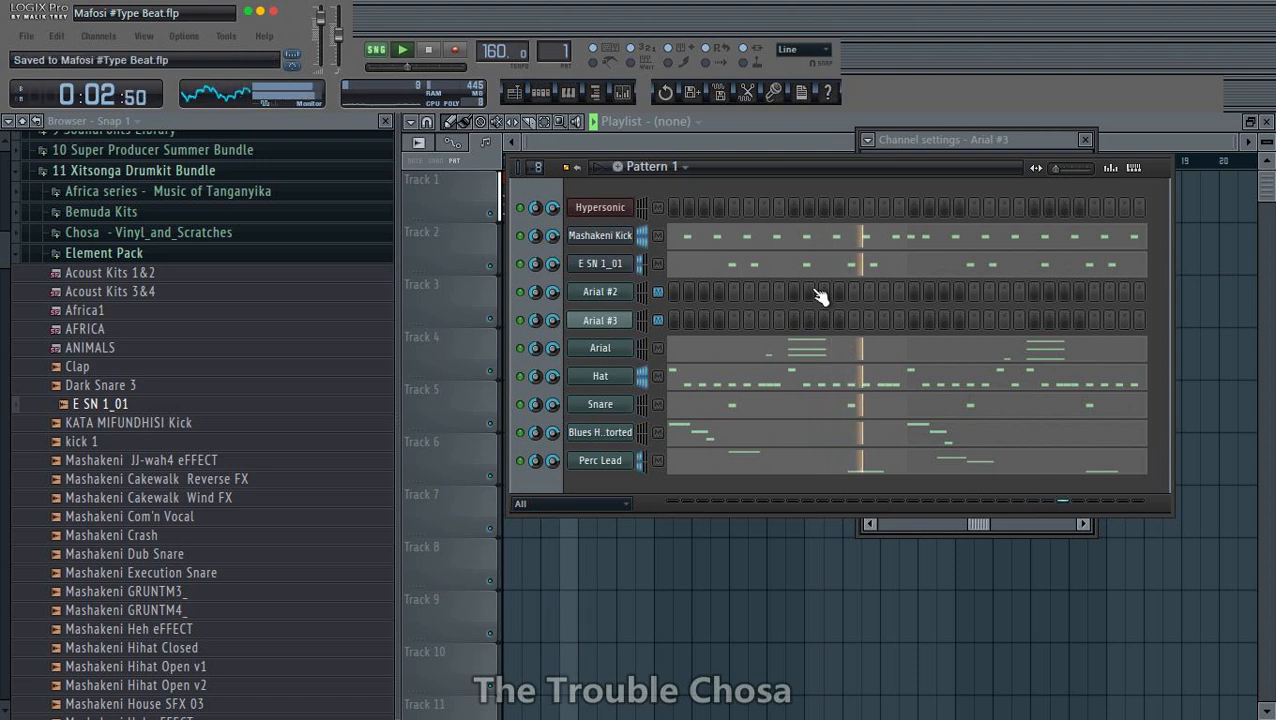
- Rename the Arial #2 channel as Piano
right_click(603, 322)
left_click(675, 311)
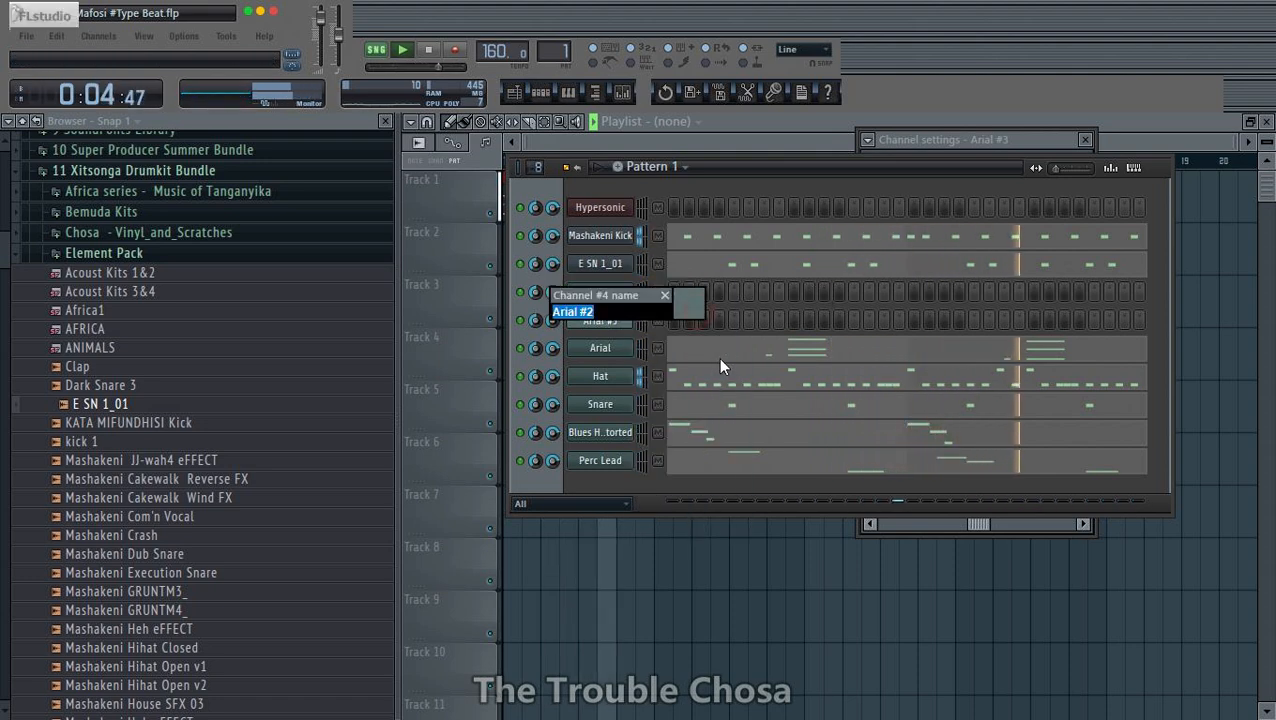
type("Plan")
key("Return")
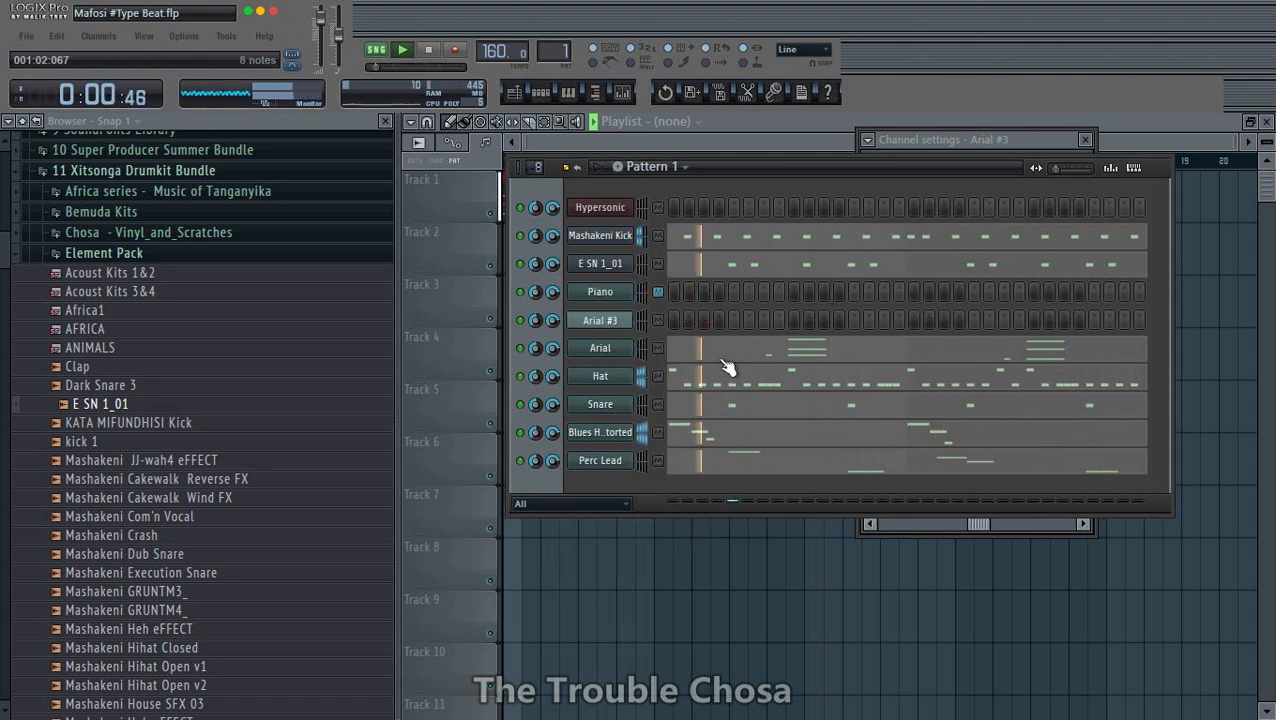
- Rename the Arial #3 channel as Clavinet
right_click(621, 325)
left_click(656, 336)
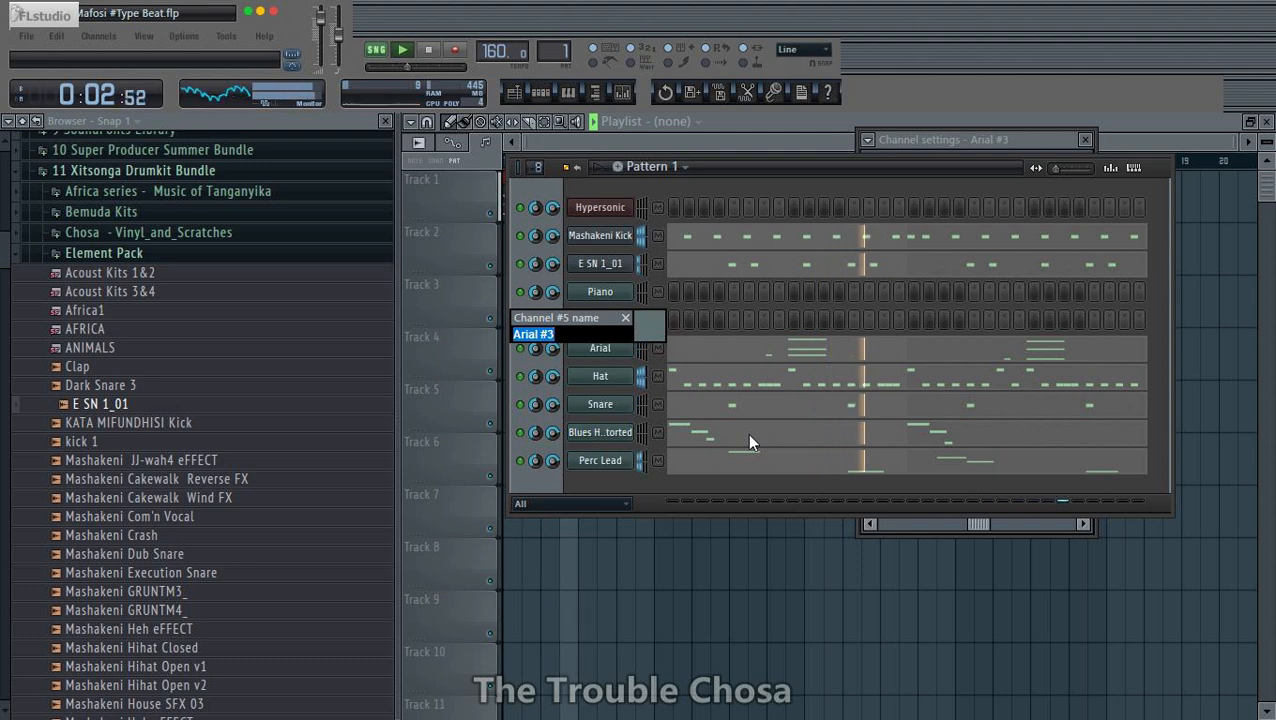
type("Clavin")
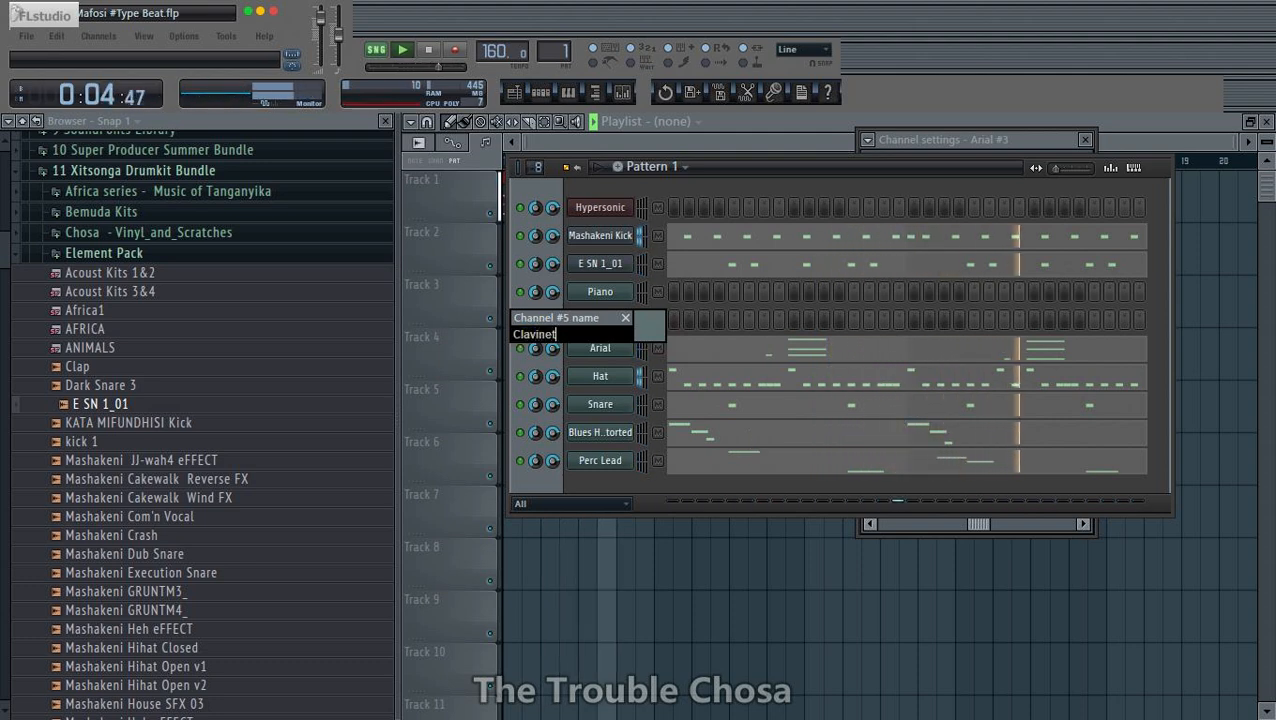
type("et")
key("Return")
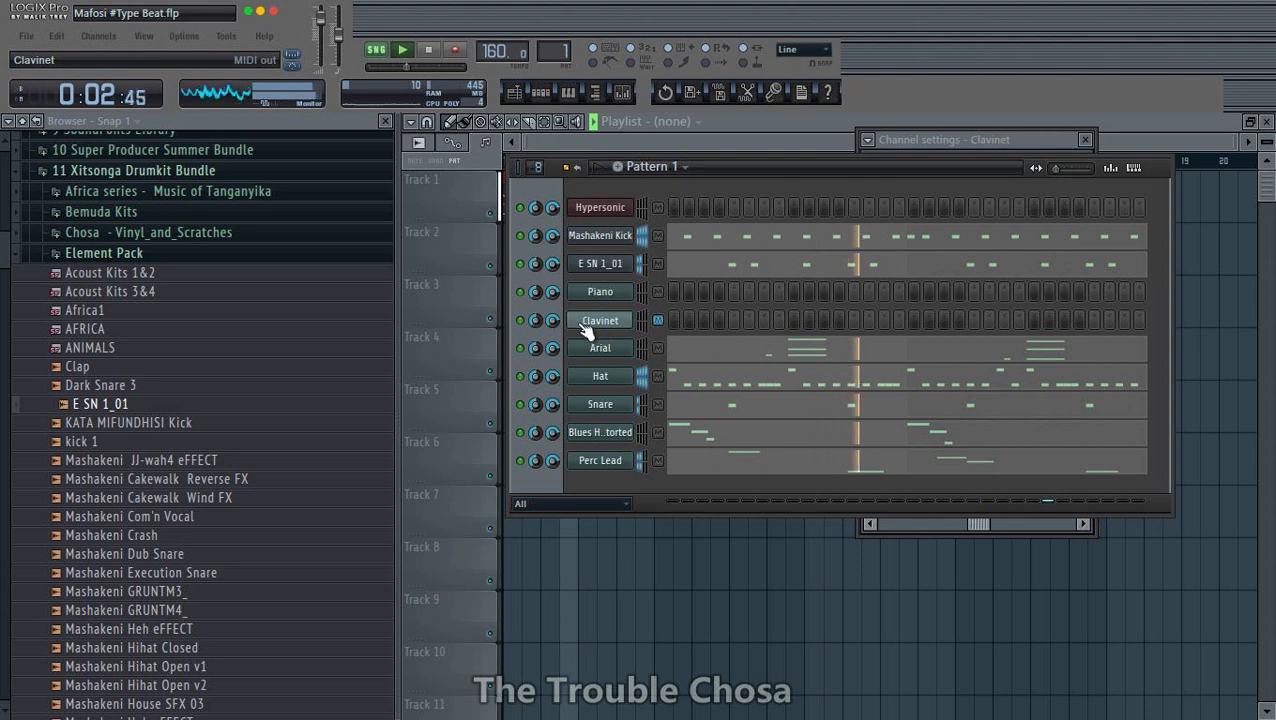
- Load the Clavinet patch from the Clavinets category into part 02 of Hypersonic
left_click(608, 212)
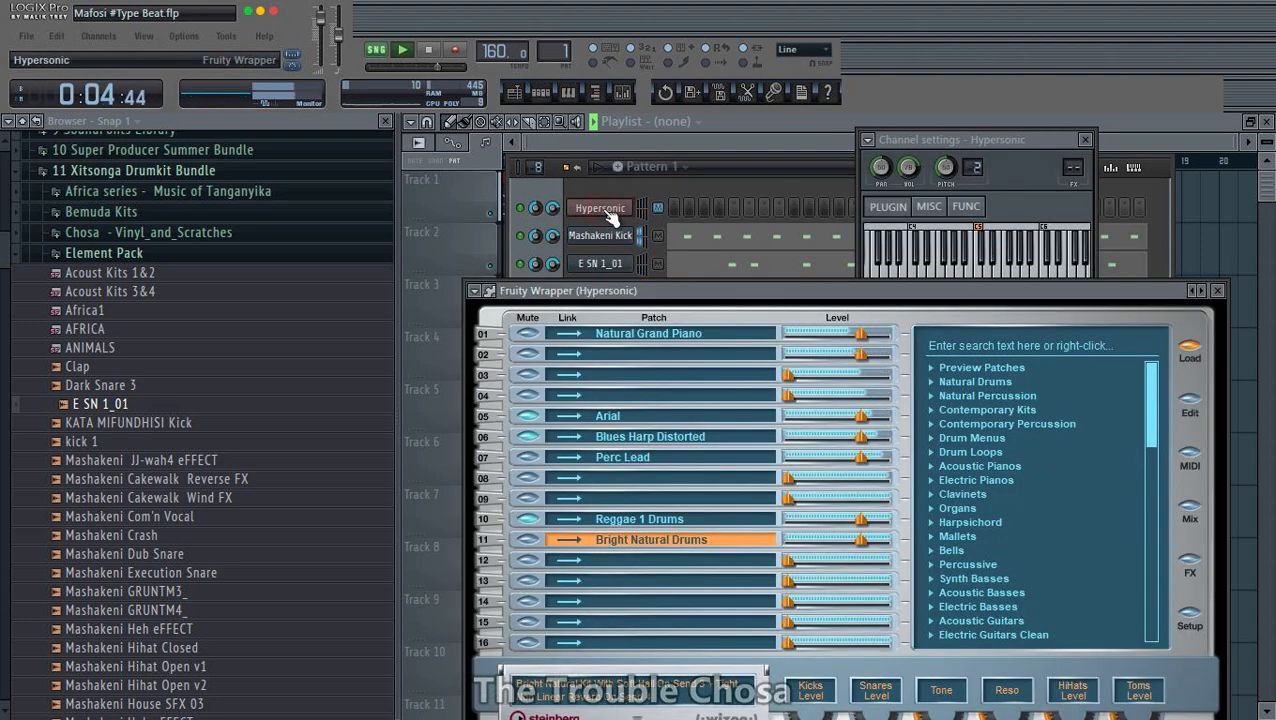
left_click(641, 358)
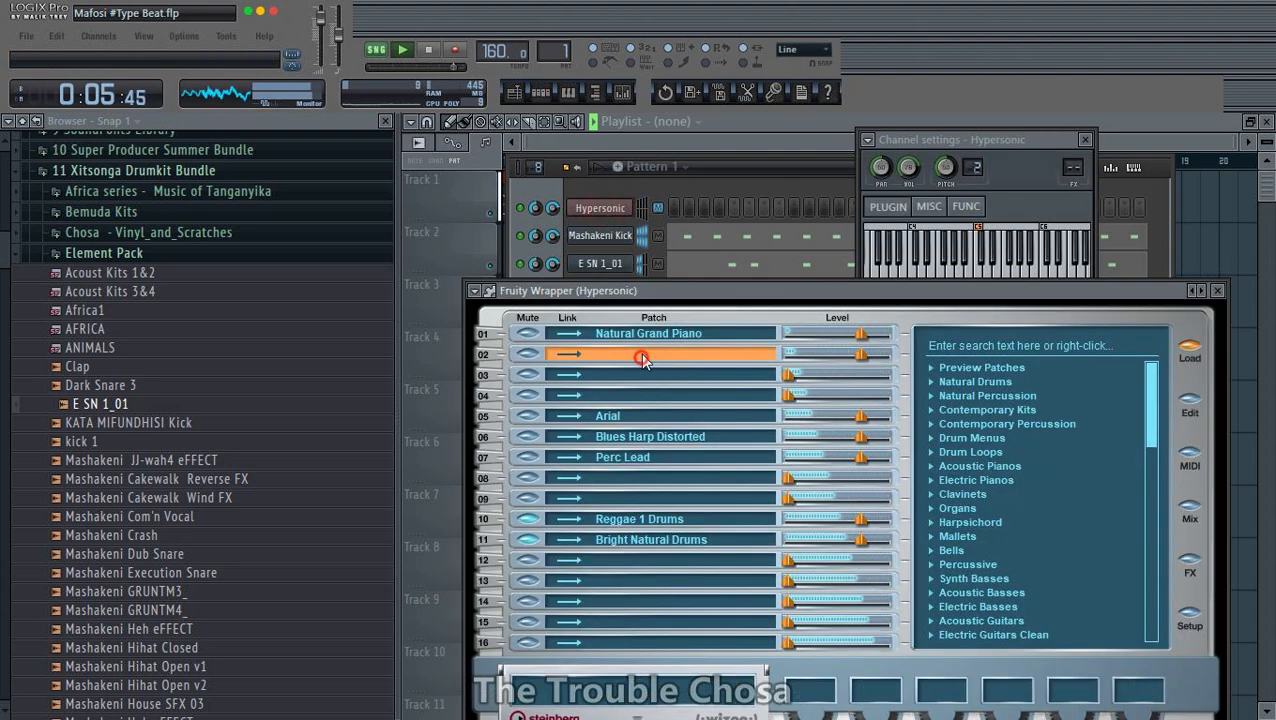
left_click(972, 495)
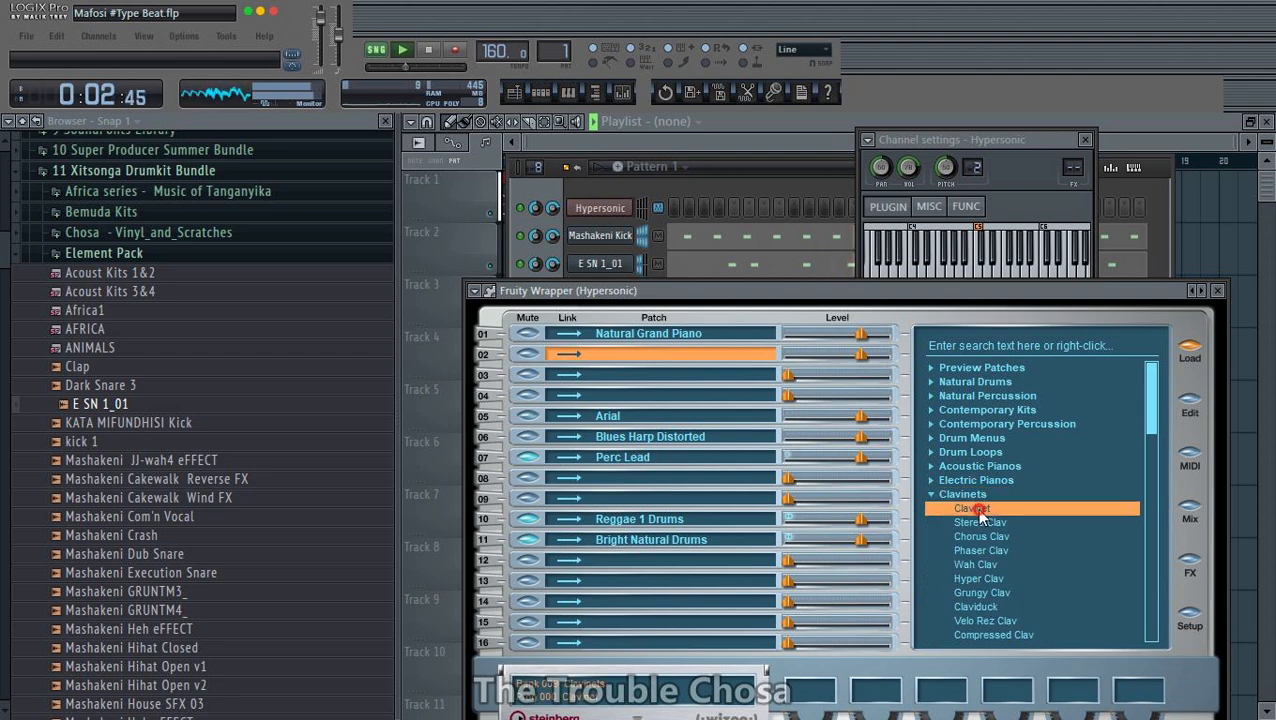
left_click(788, 166)
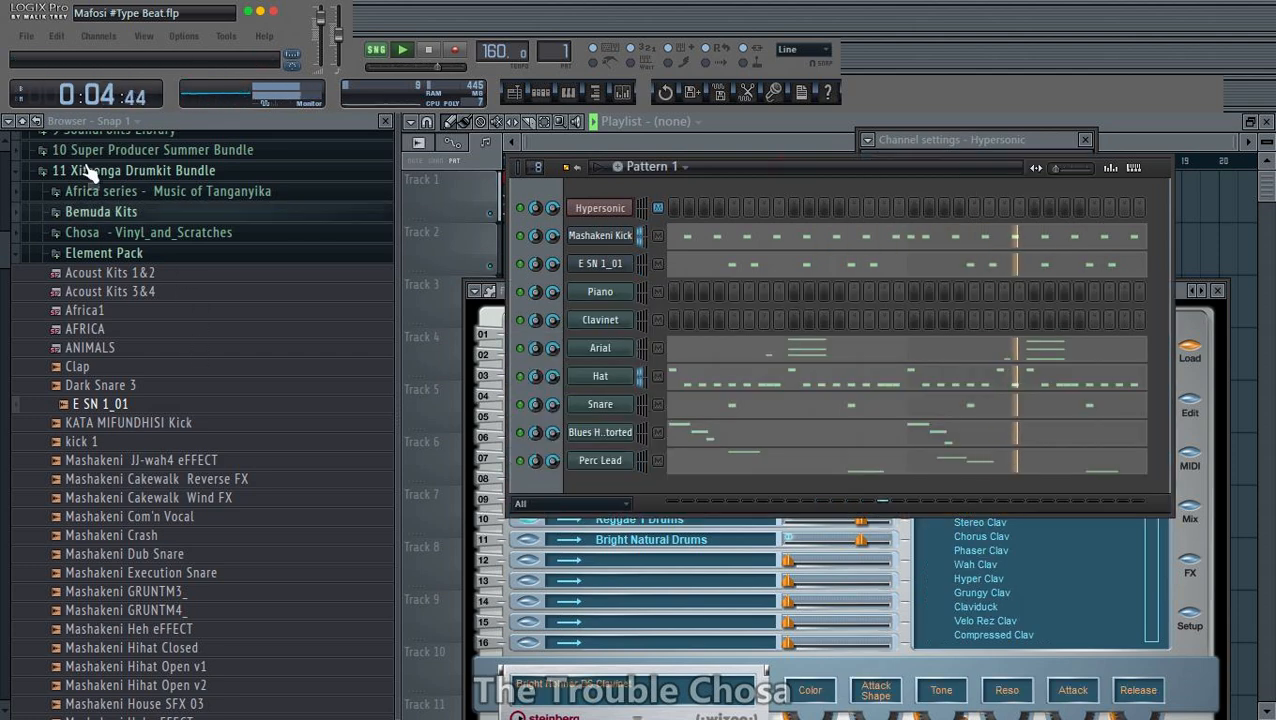
- Save the project under its existing name, overwriting Mafosi #Type Beat.flp
left_click(27, 36)
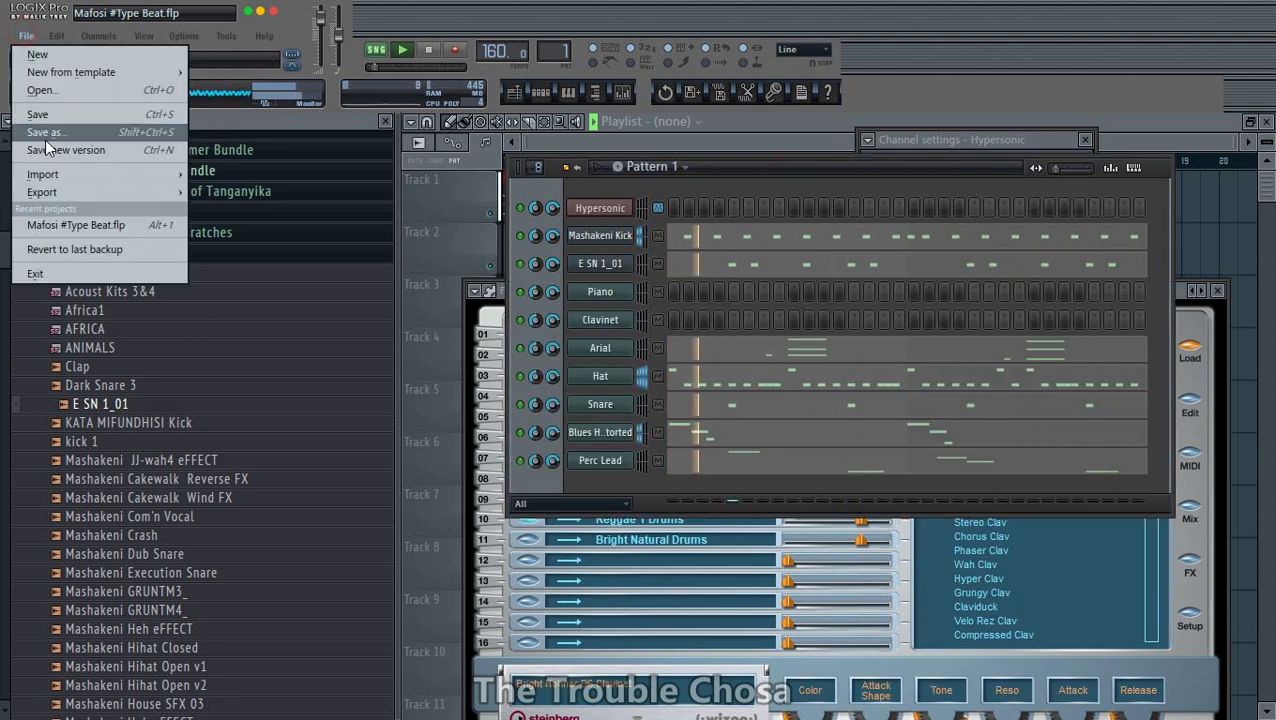
left_click(40, 128)
key("Return")
key("Return")
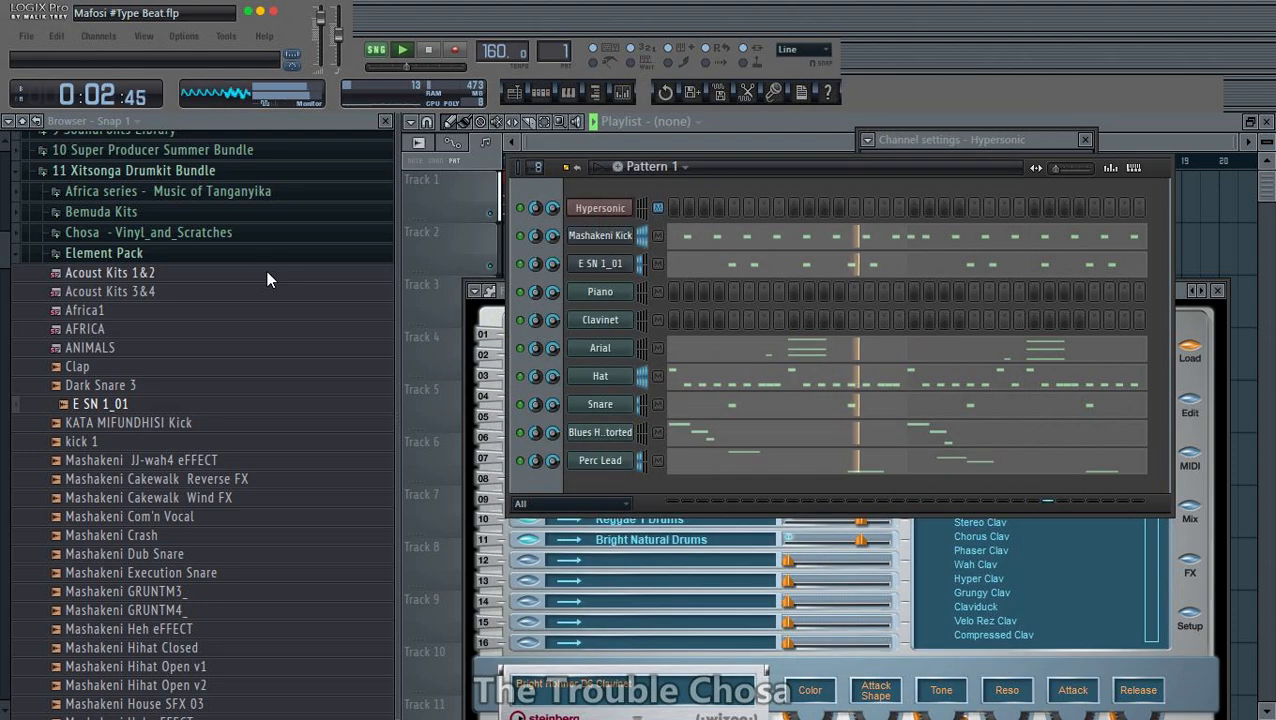
- Close the browser to widen the playlist and show the channel rack over it
left_click(384, 121)
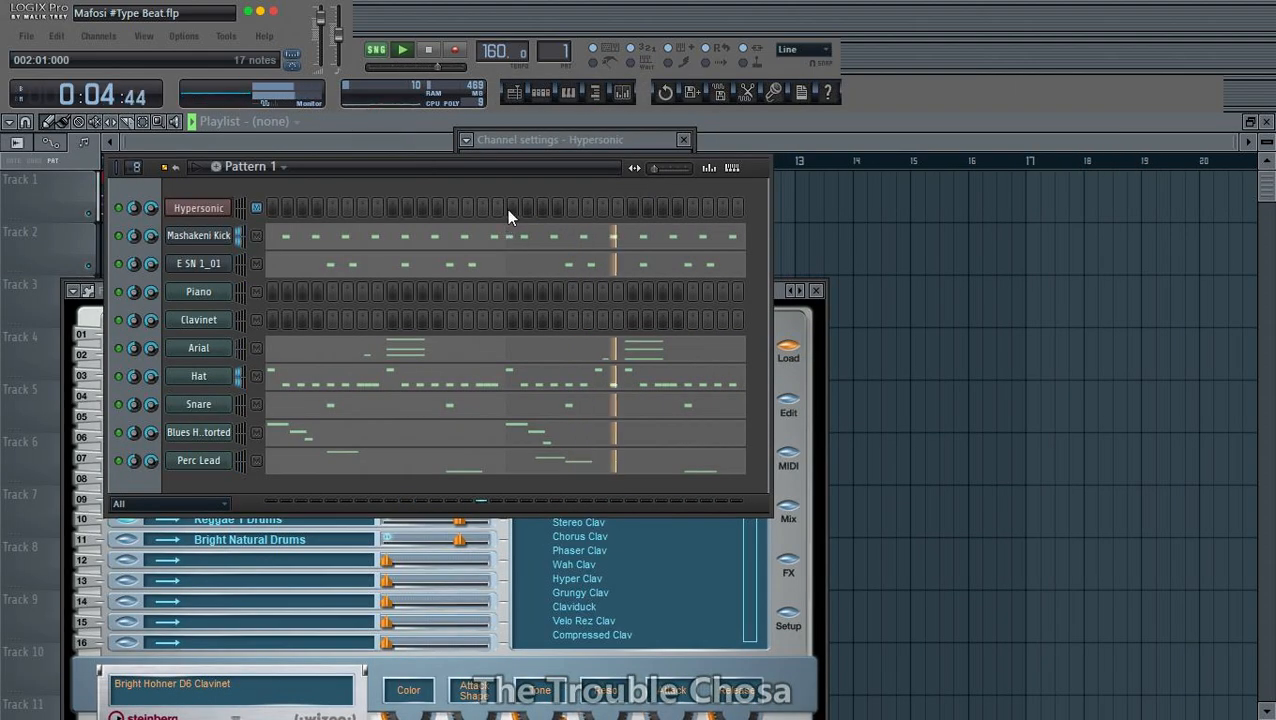
left_click_drag(616, 172, 877, 176)
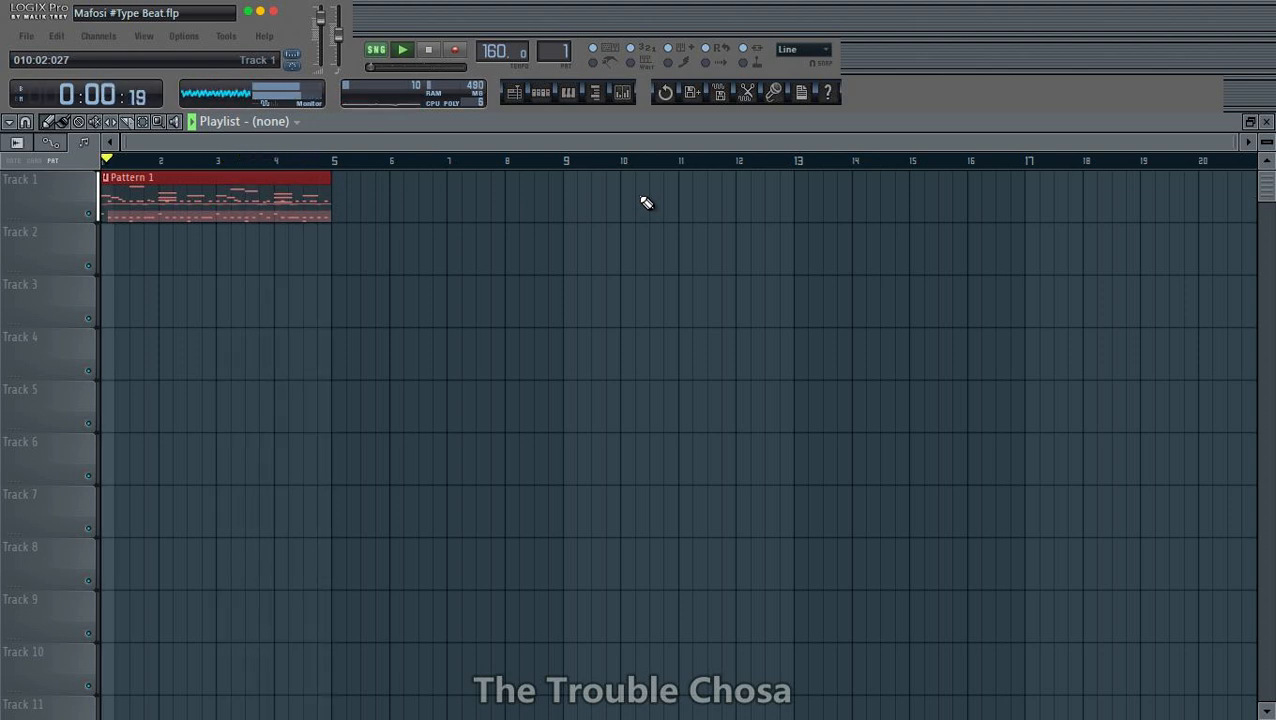
left_click(540, 92)
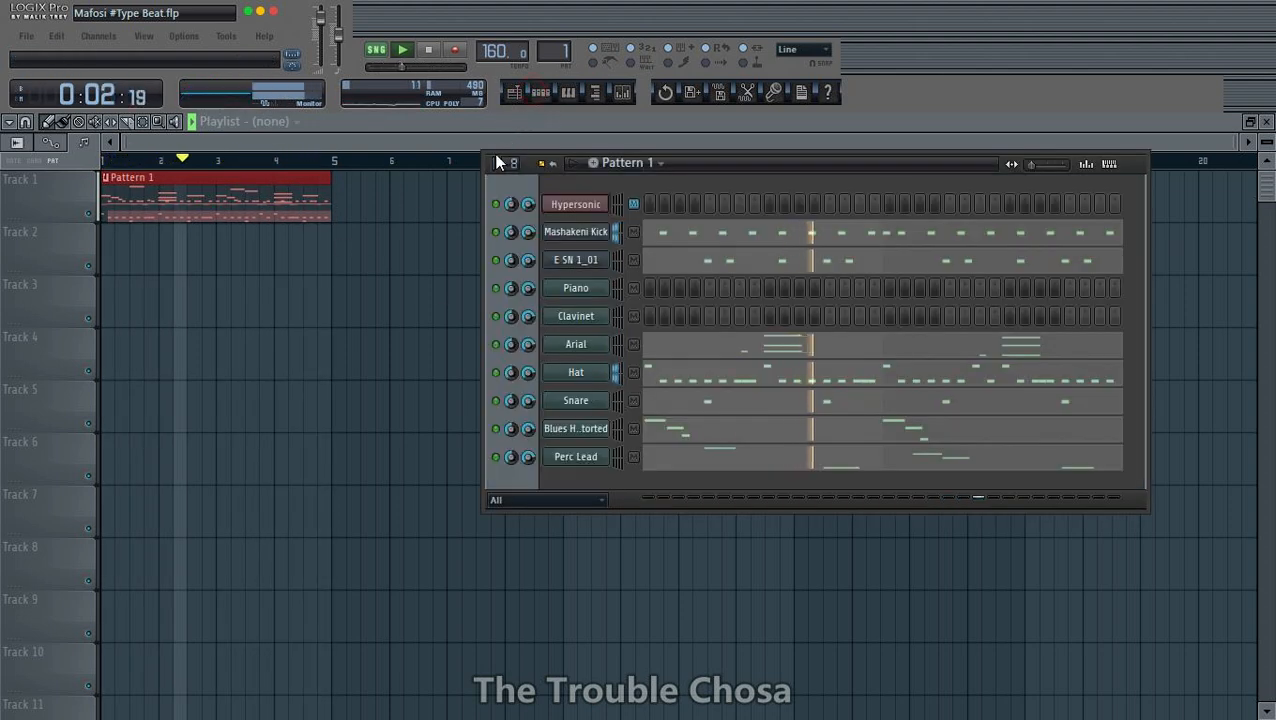
- Save the project again, replacing the existing file
left_click(30, 37)
left_click(64, 143)
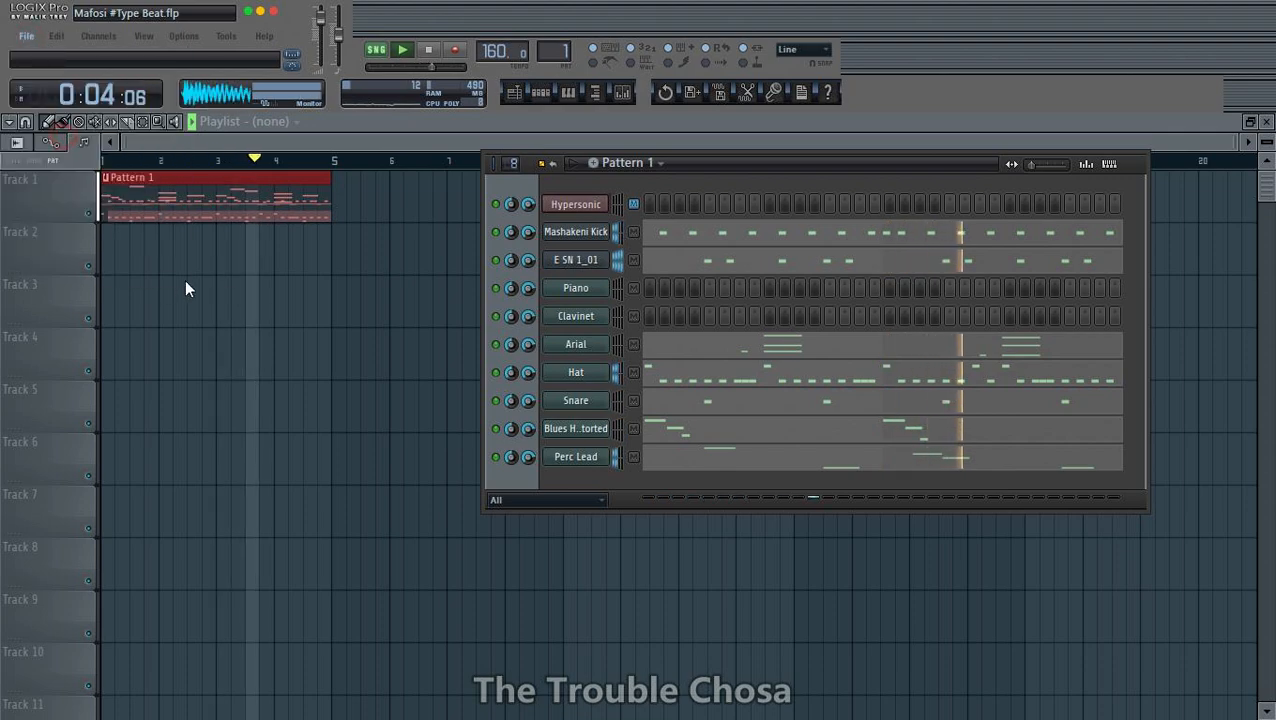
key("Return")
key("y")
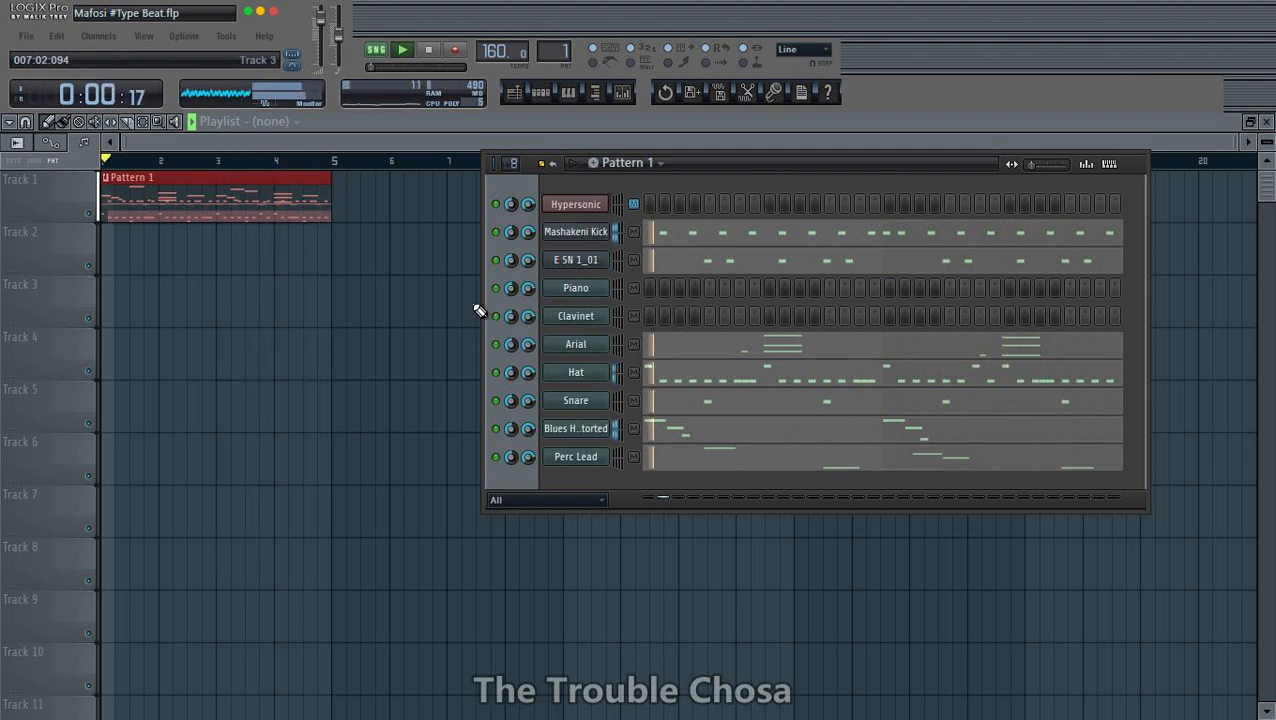
- Add an FM7 instrument channel and move the channel rack clear of the plugin window
left_click(98, 36)
mouse_move(105, 54)
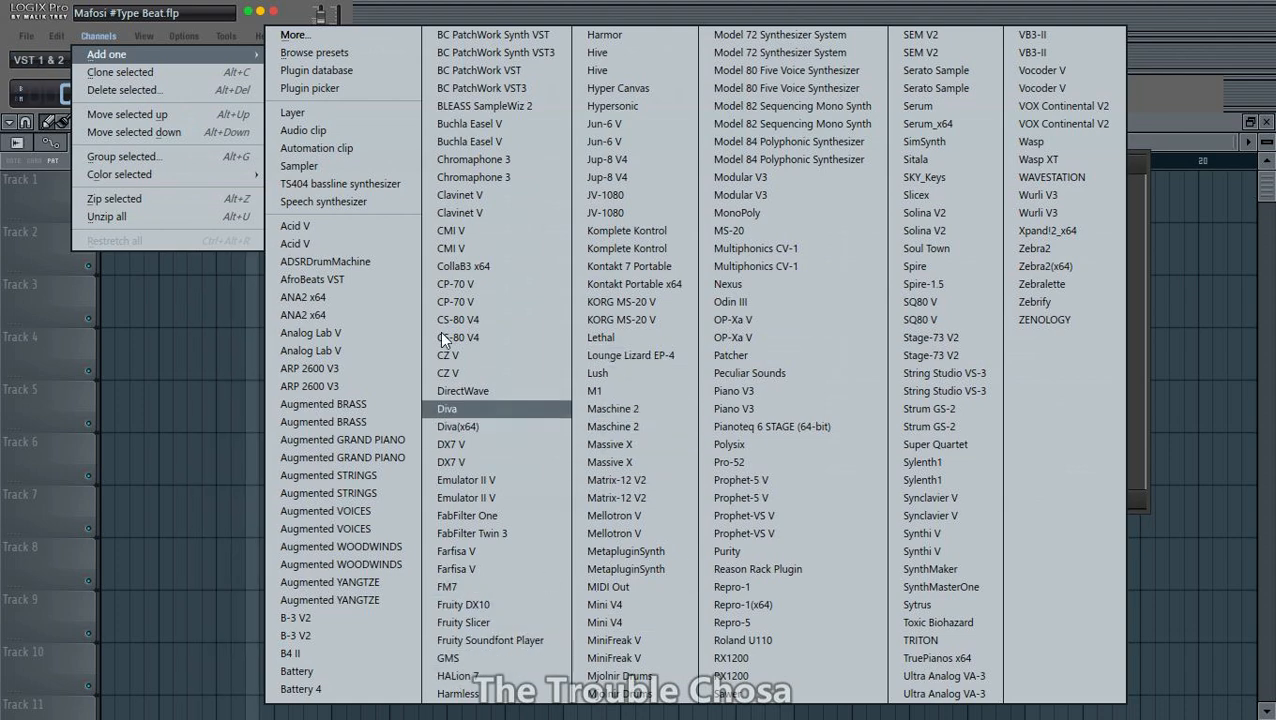
left_click(465, 588)
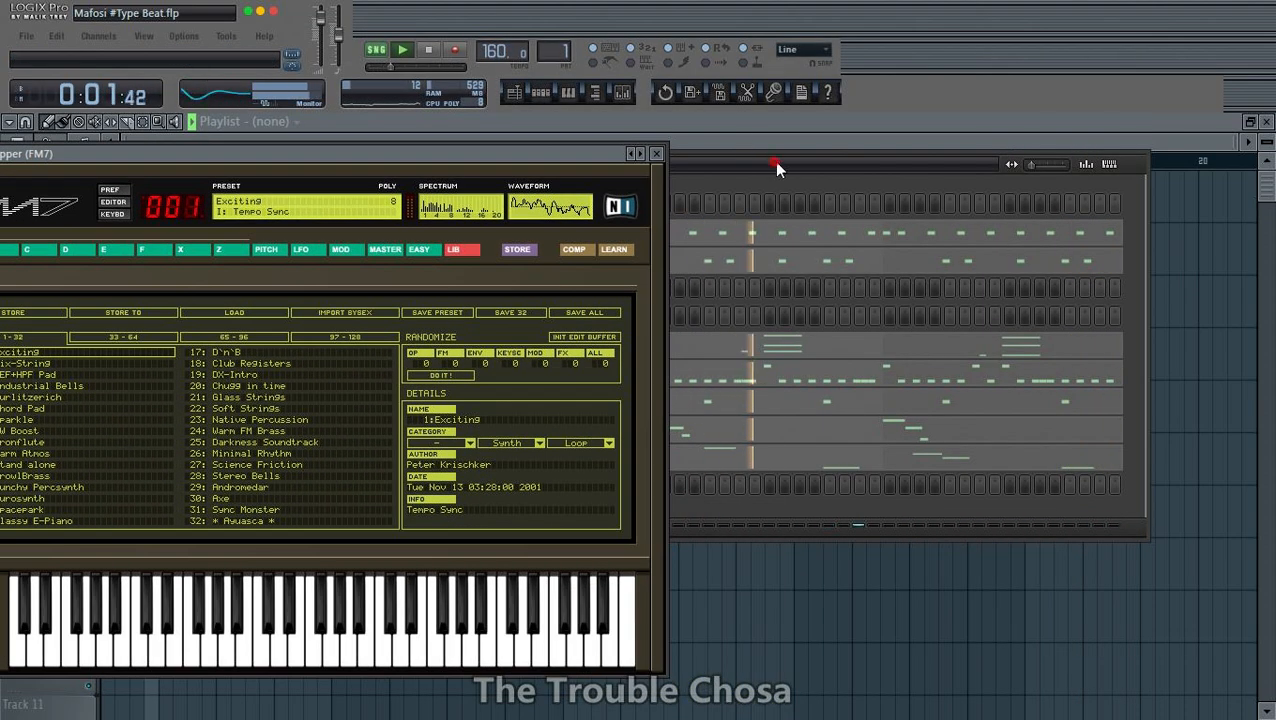
left_click_drag(777, 167, 833, 138)
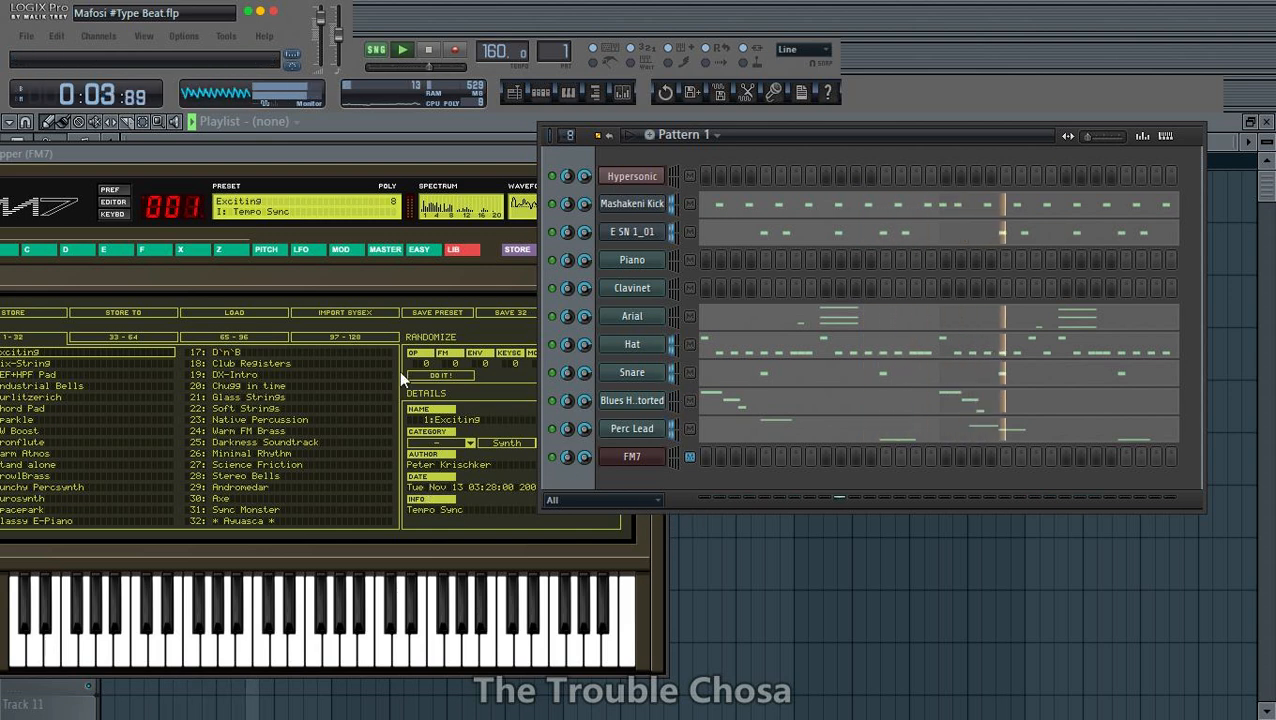
- Load the preset bank DX7 1a - Master Group.f7b into the FM7 library
left_click(420, 252)
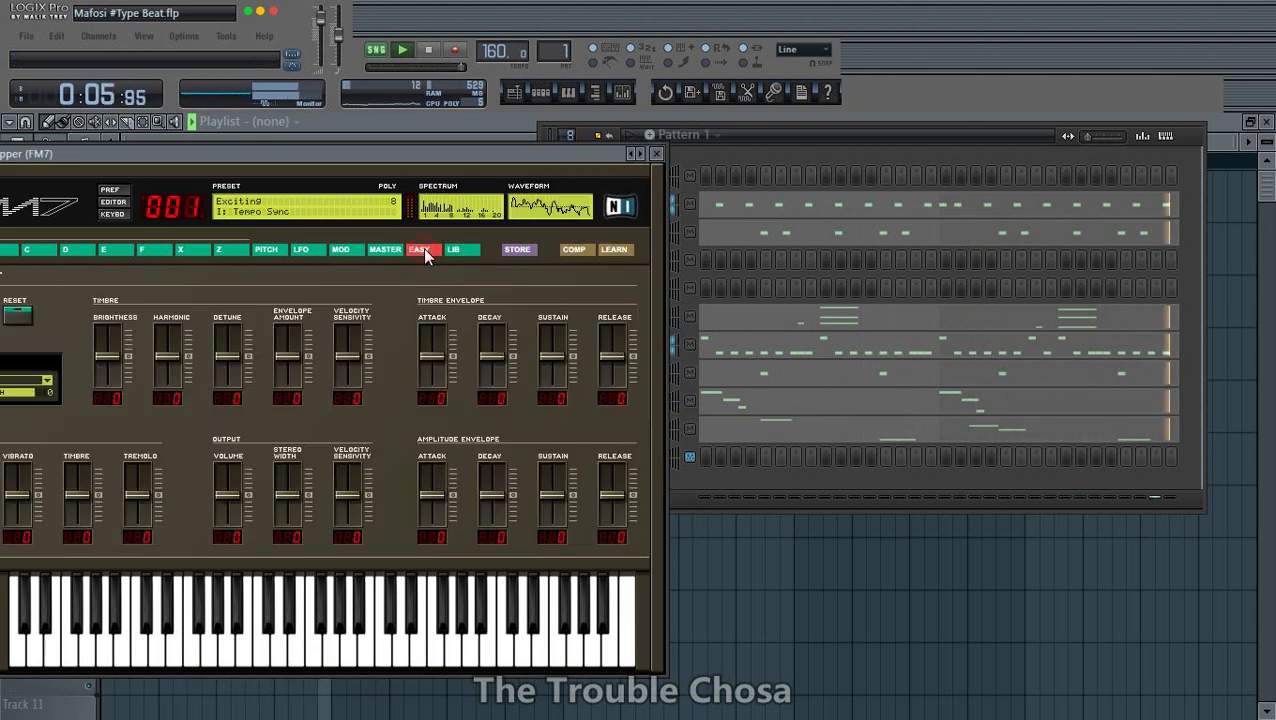
left_click(386, 252)
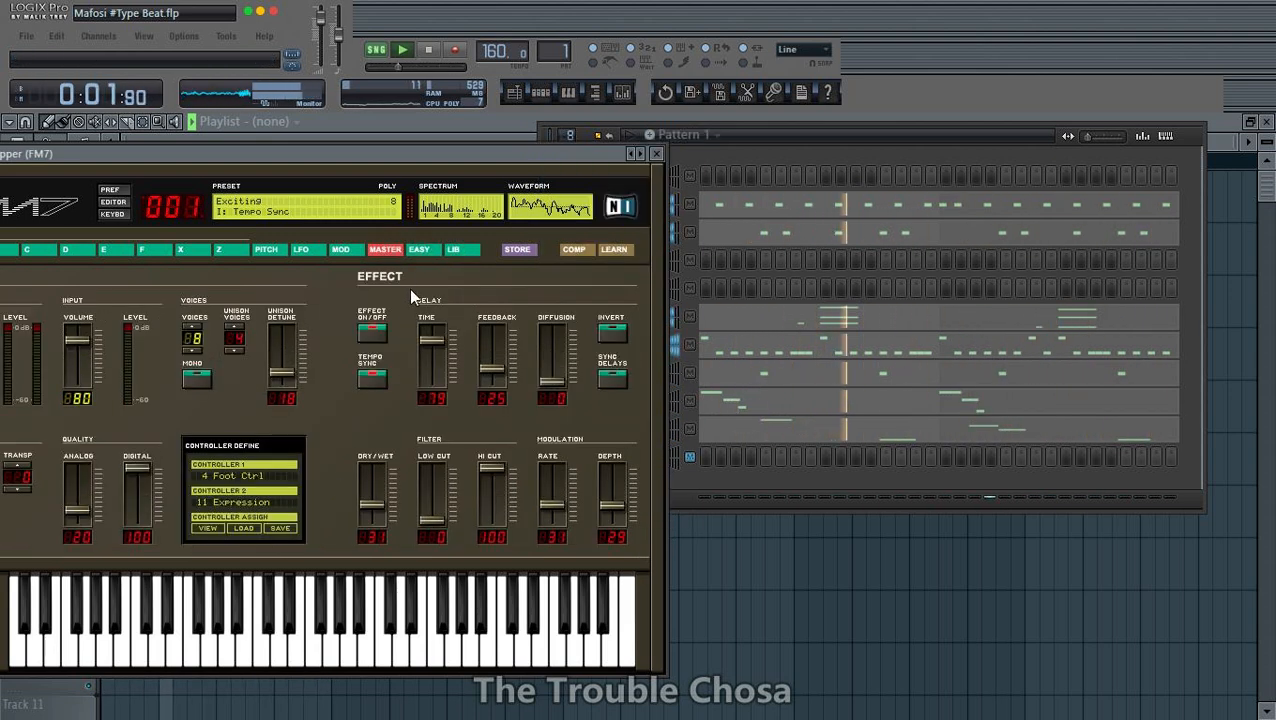
left_click(421, 251)
left_click_drag(452, 157, 636, 130)
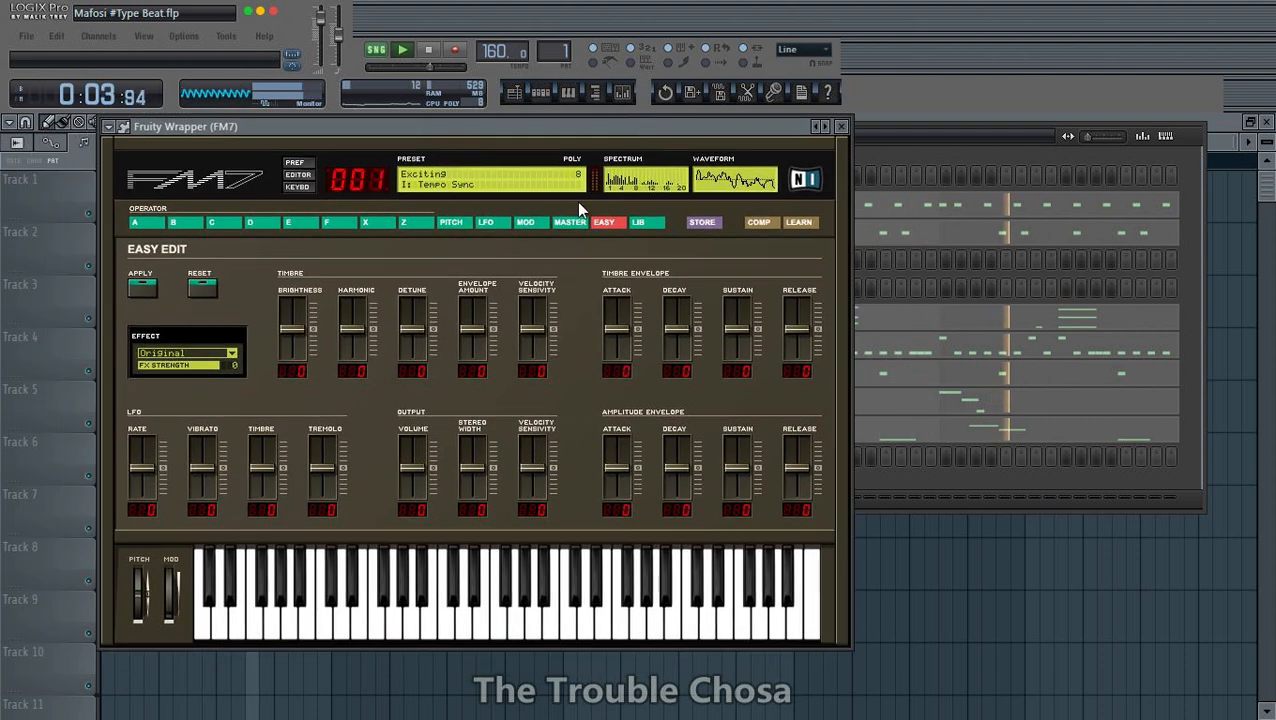
left_click(641, 223)
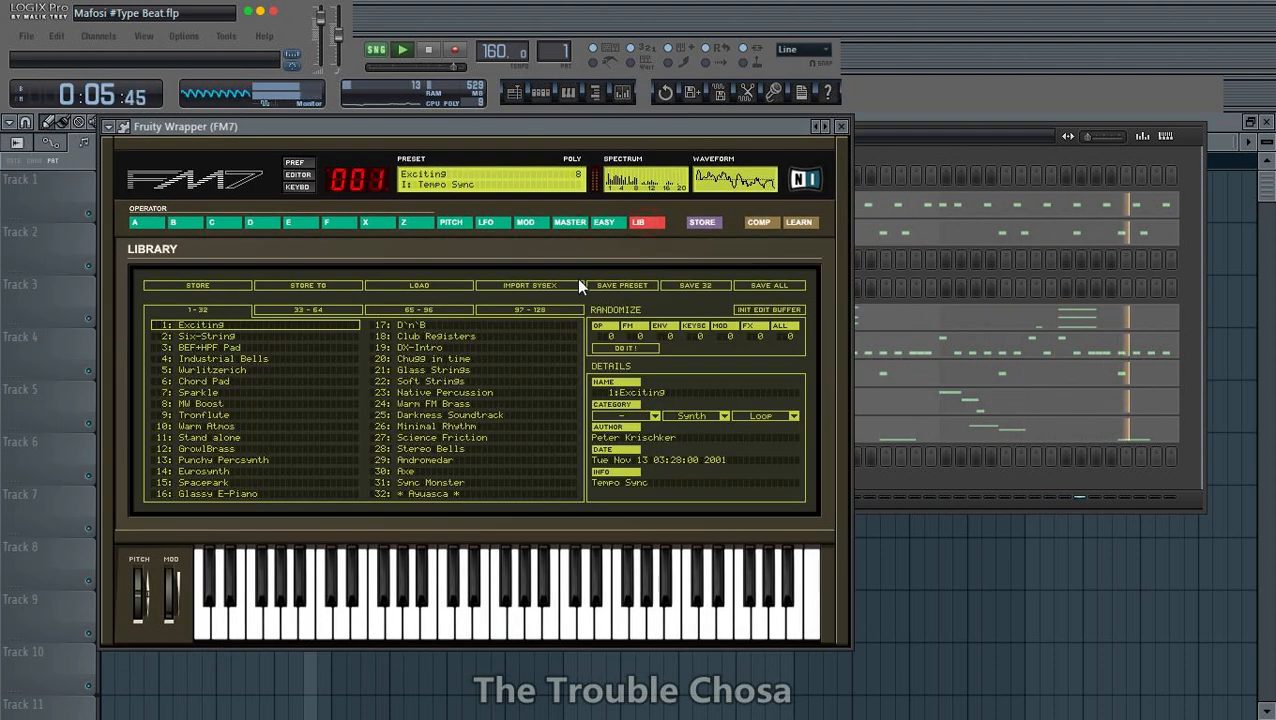
left_click(433, 290)
scroll(300, 265, "down", 3)
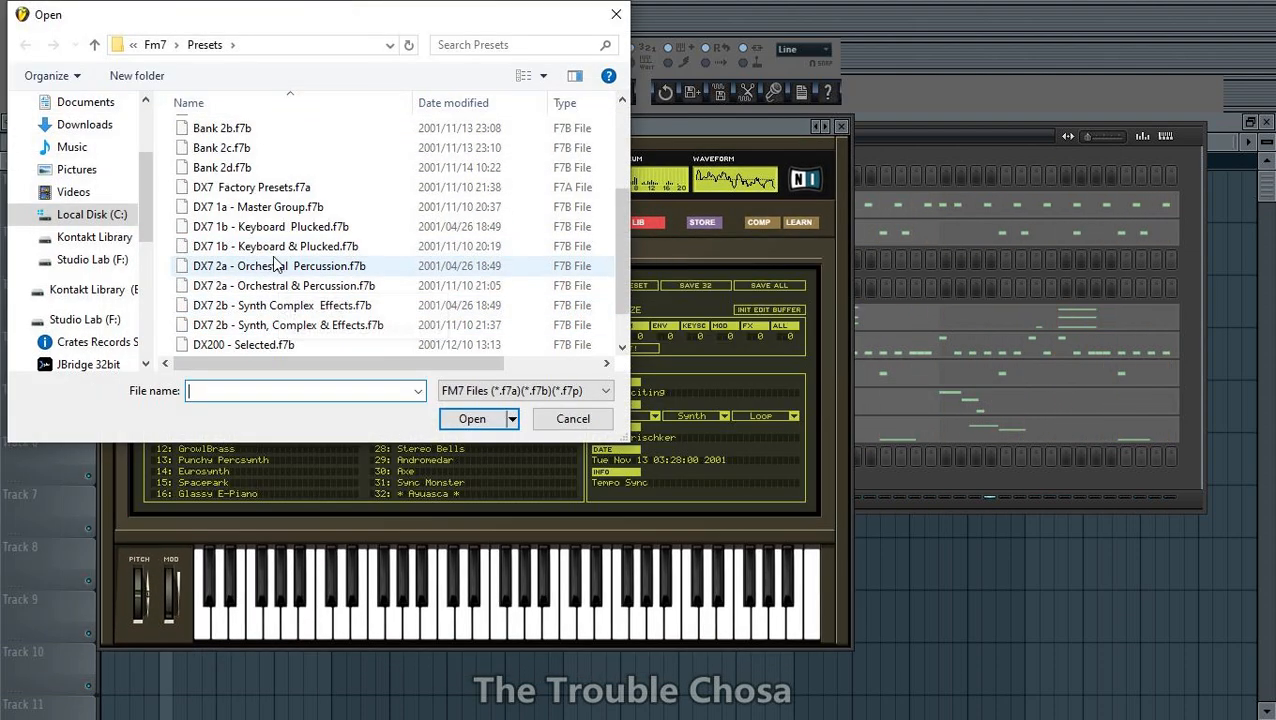
double_click(287, 208)
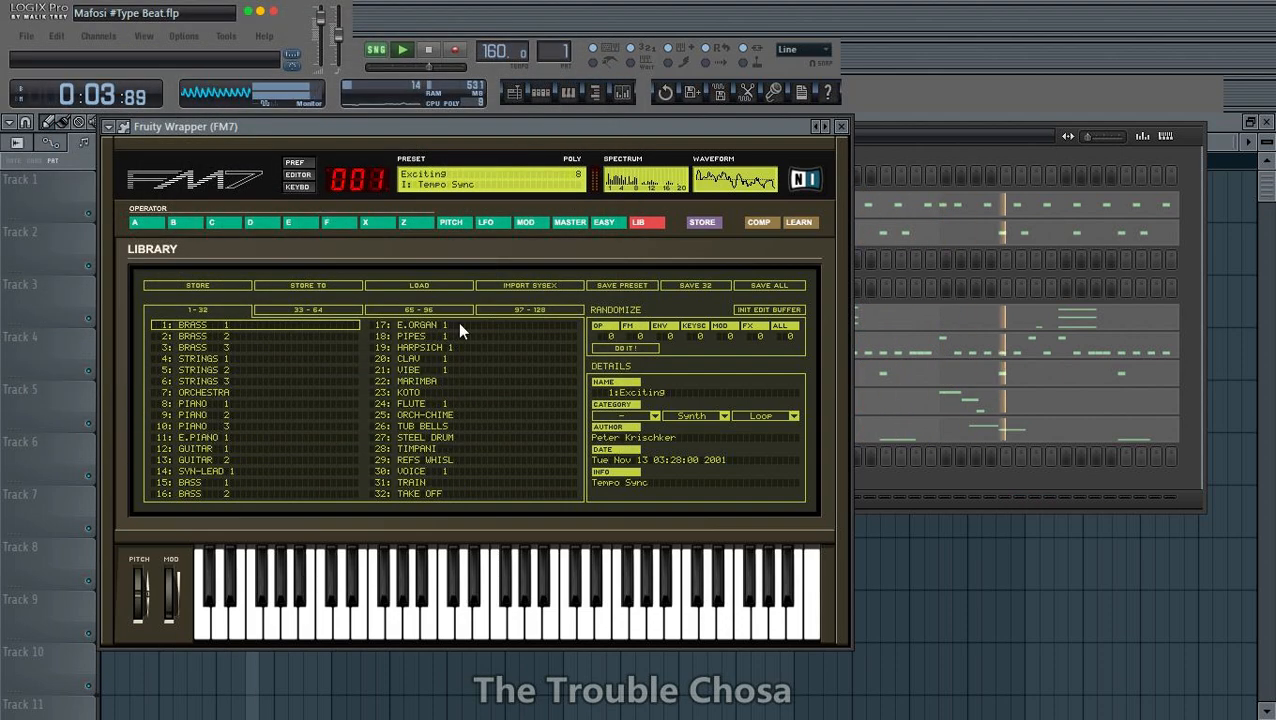
- Choose FM7's MARIMBA preset and set output volume to 100, output velocity sensitivity to 25 and brightness to 6
left_click(607, 222)
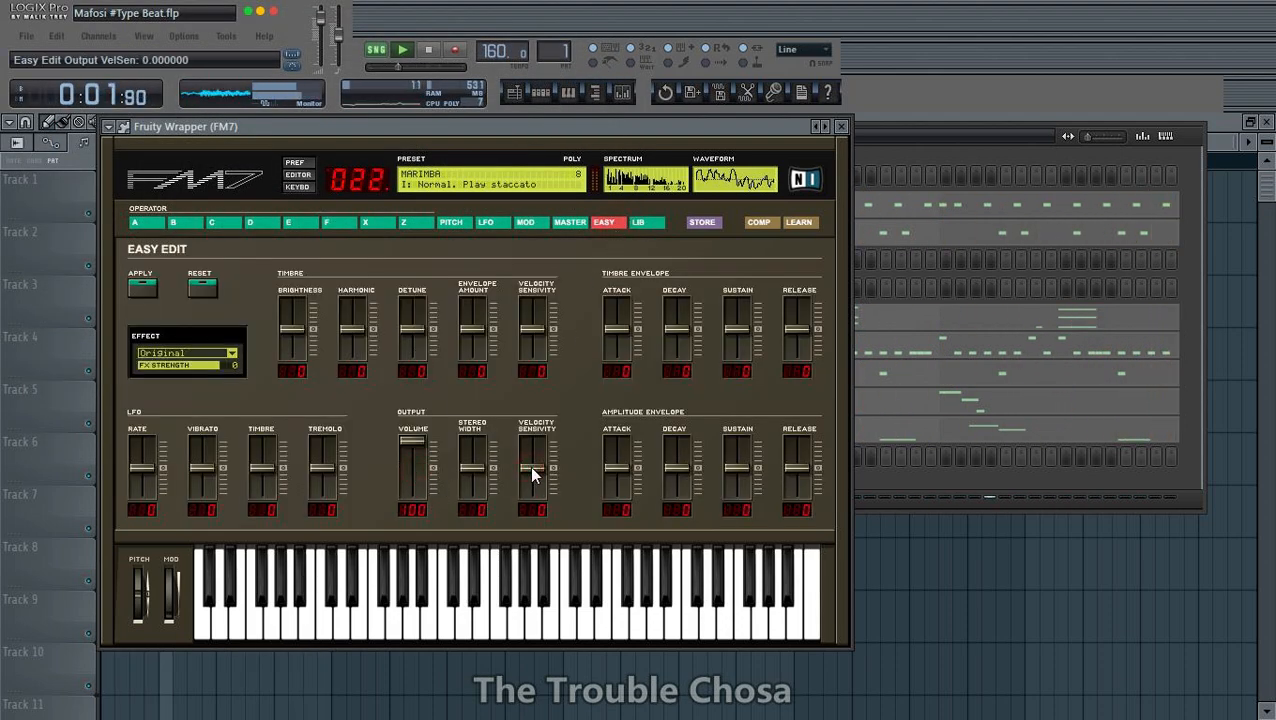
left_click_drag(529, 466, 526, 463)
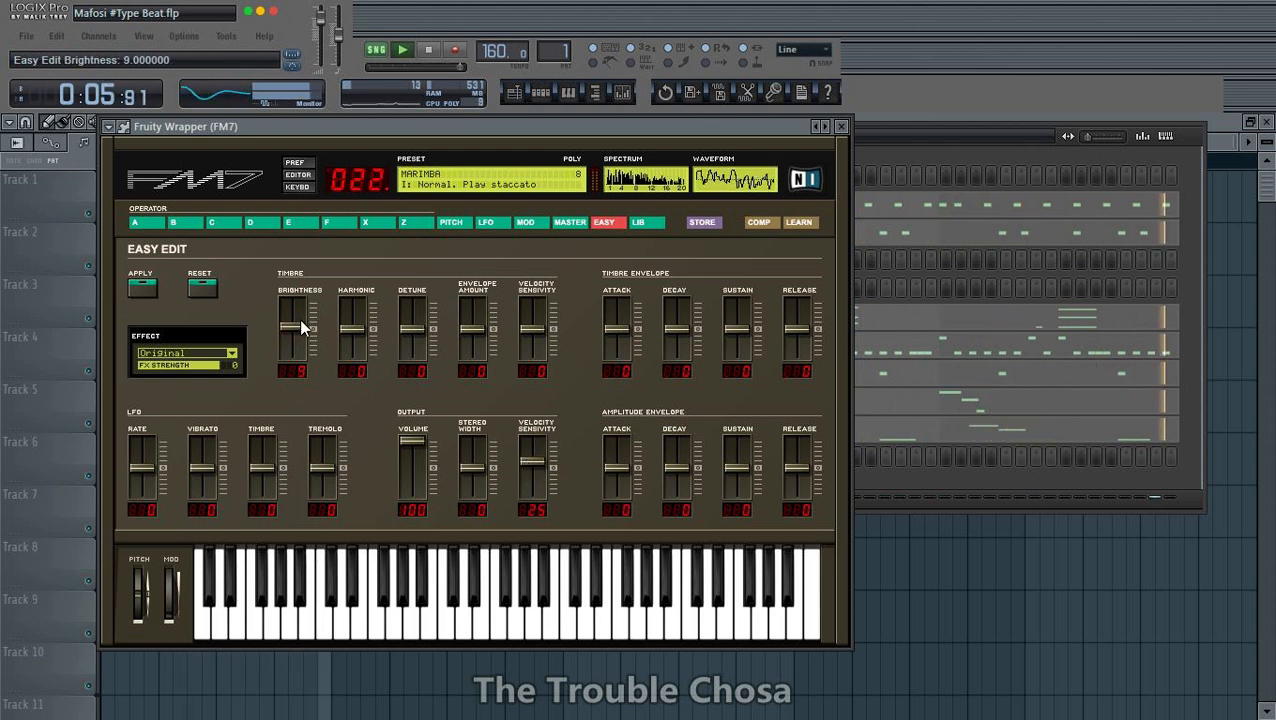
left_click(841, 128)
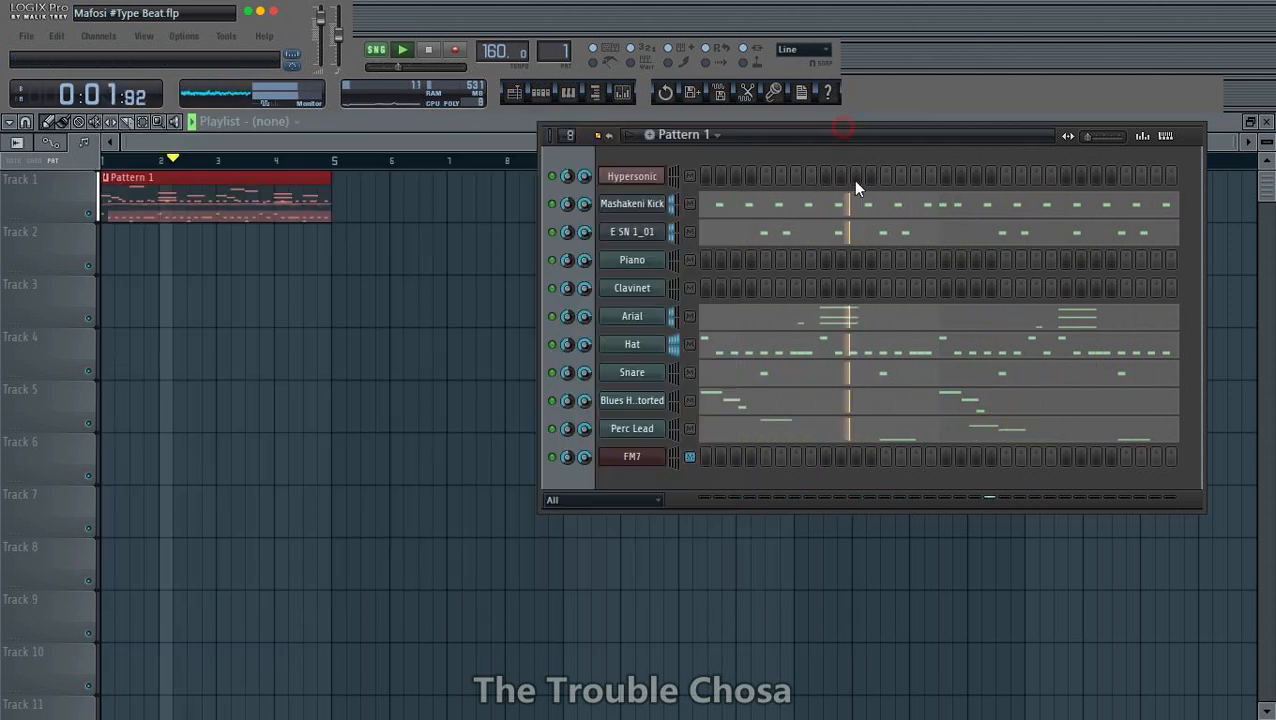
- Clone the FM7 marimba channel three times, copying the newest clone each time
left_click(650, 458)
left_click(843, 127)
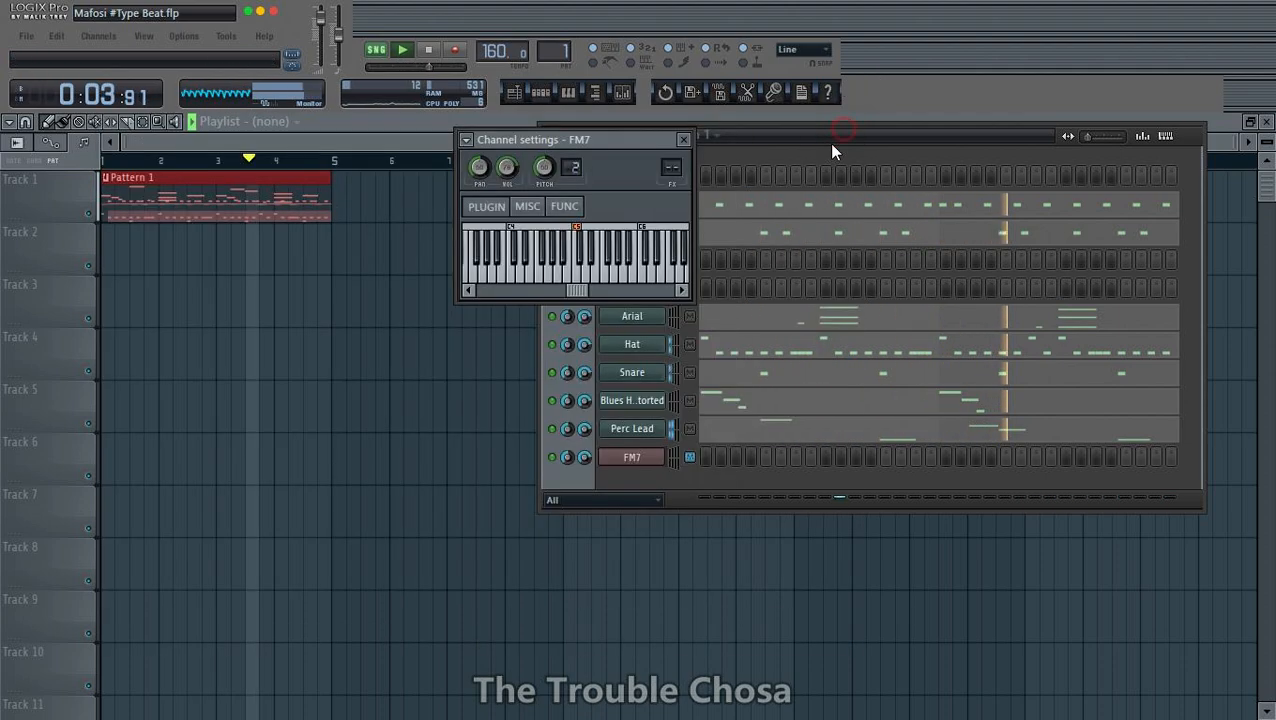
right_click(636, 456)
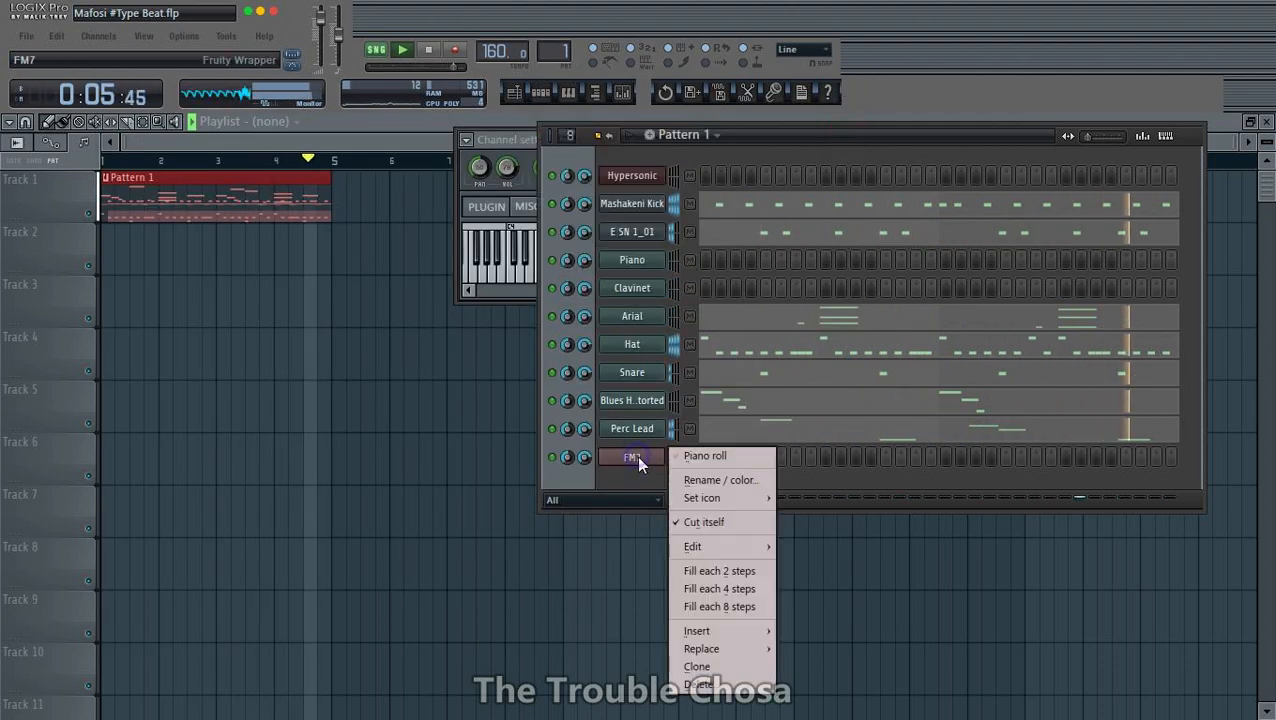
left_click(697, 666)
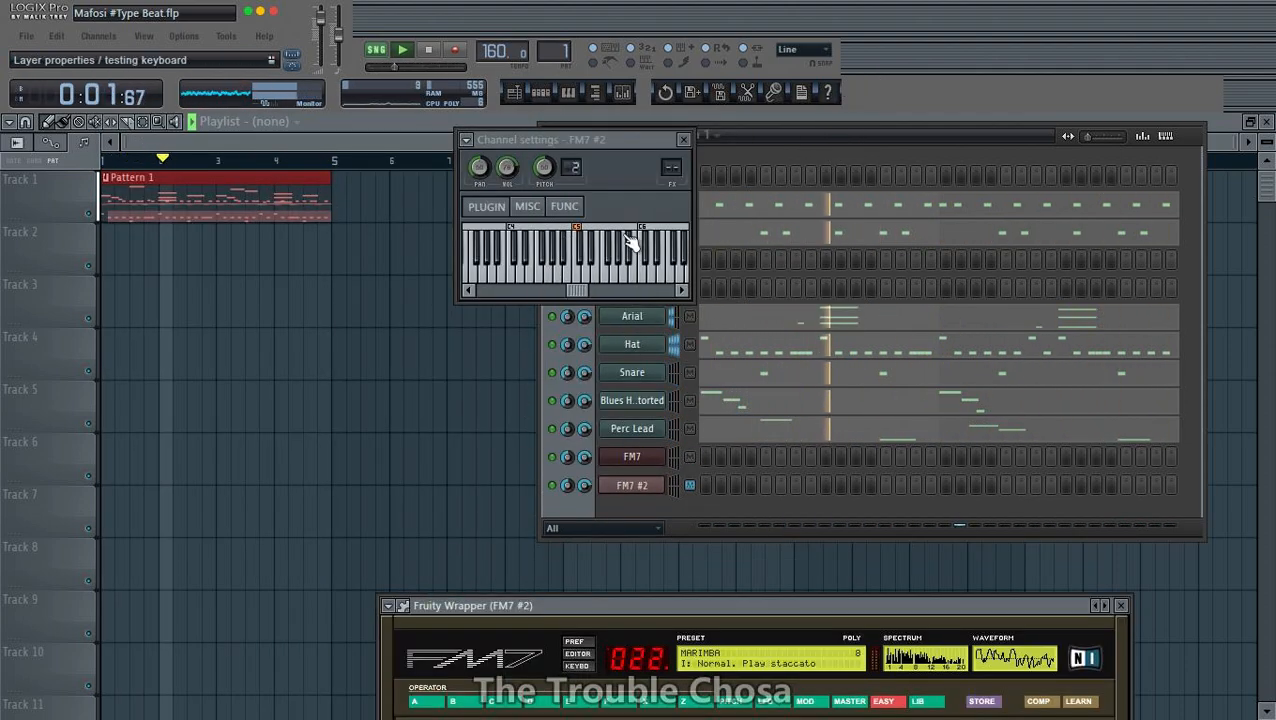
left_click(822, 148)
right_click(632, 485)
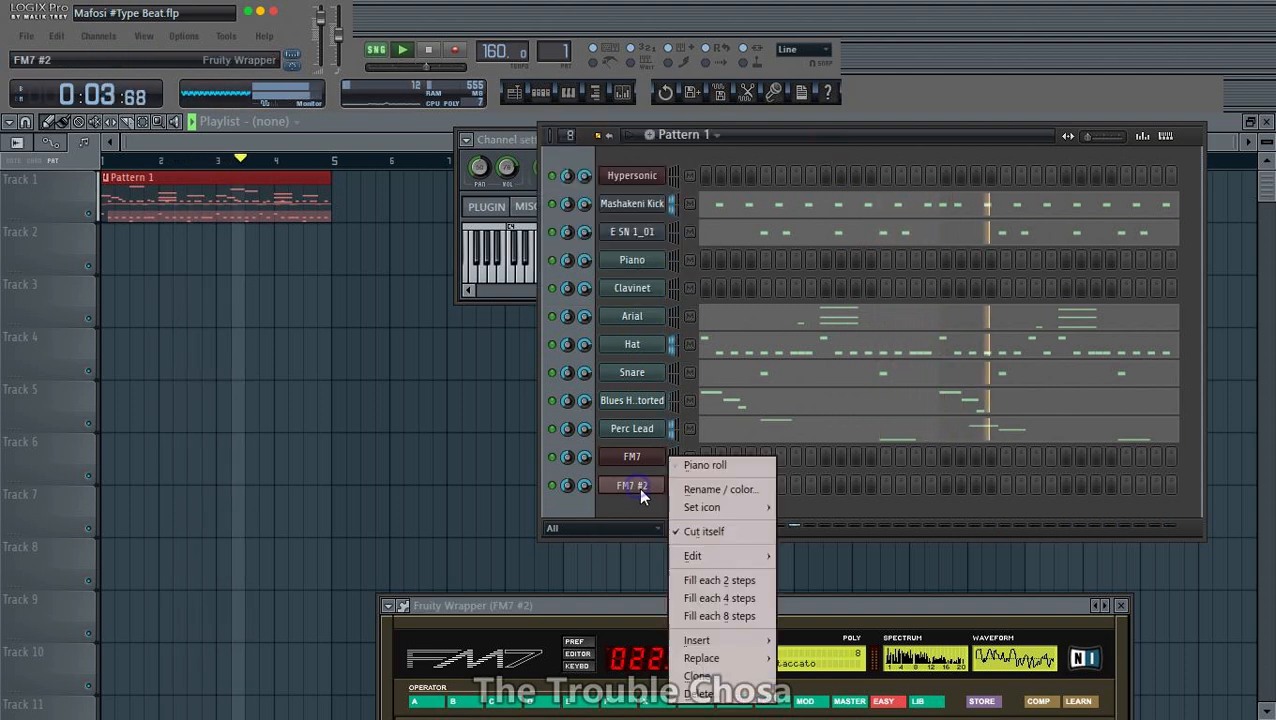
left_click(701, 661)
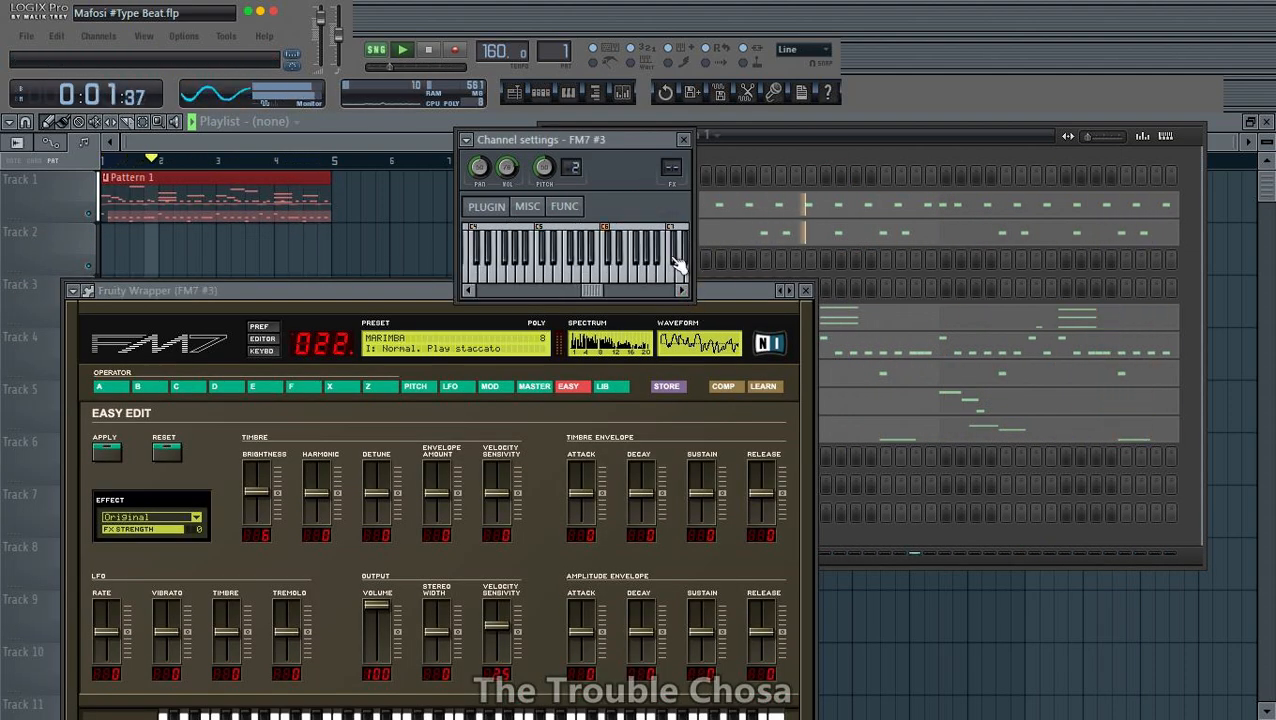
left_click(794, 147)
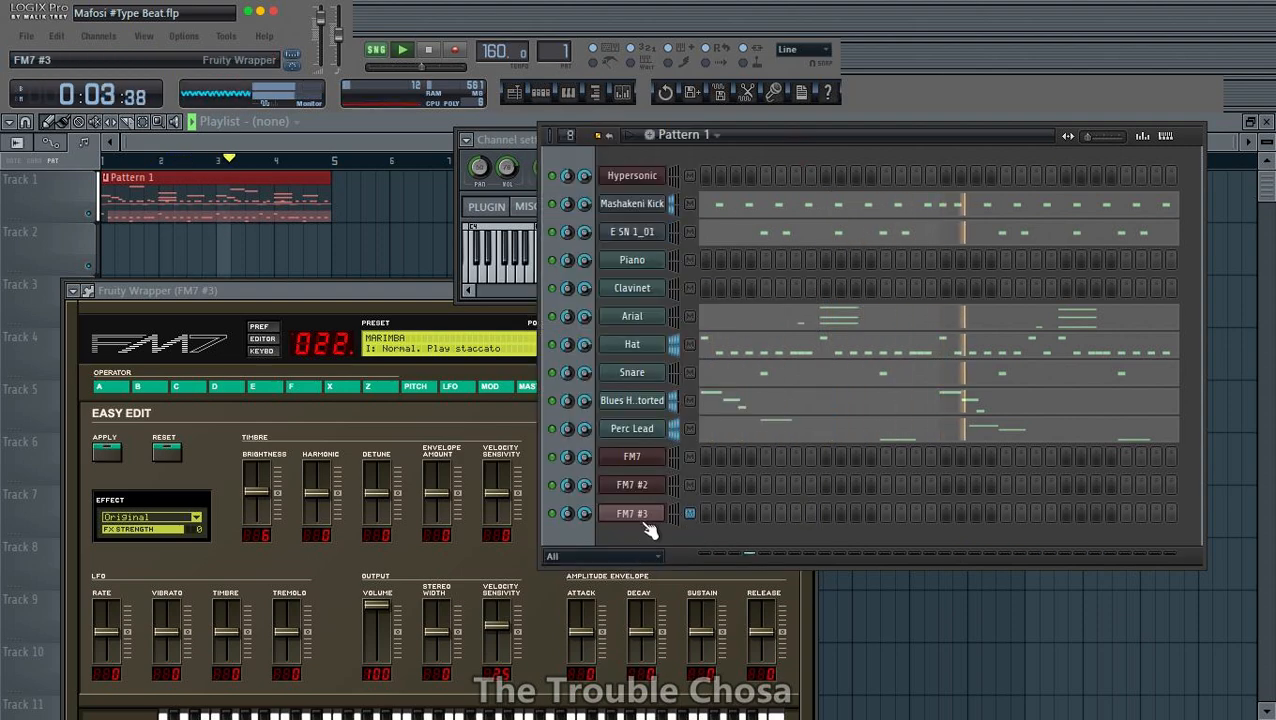
right_click(648, 515)
left_click(701, 676)
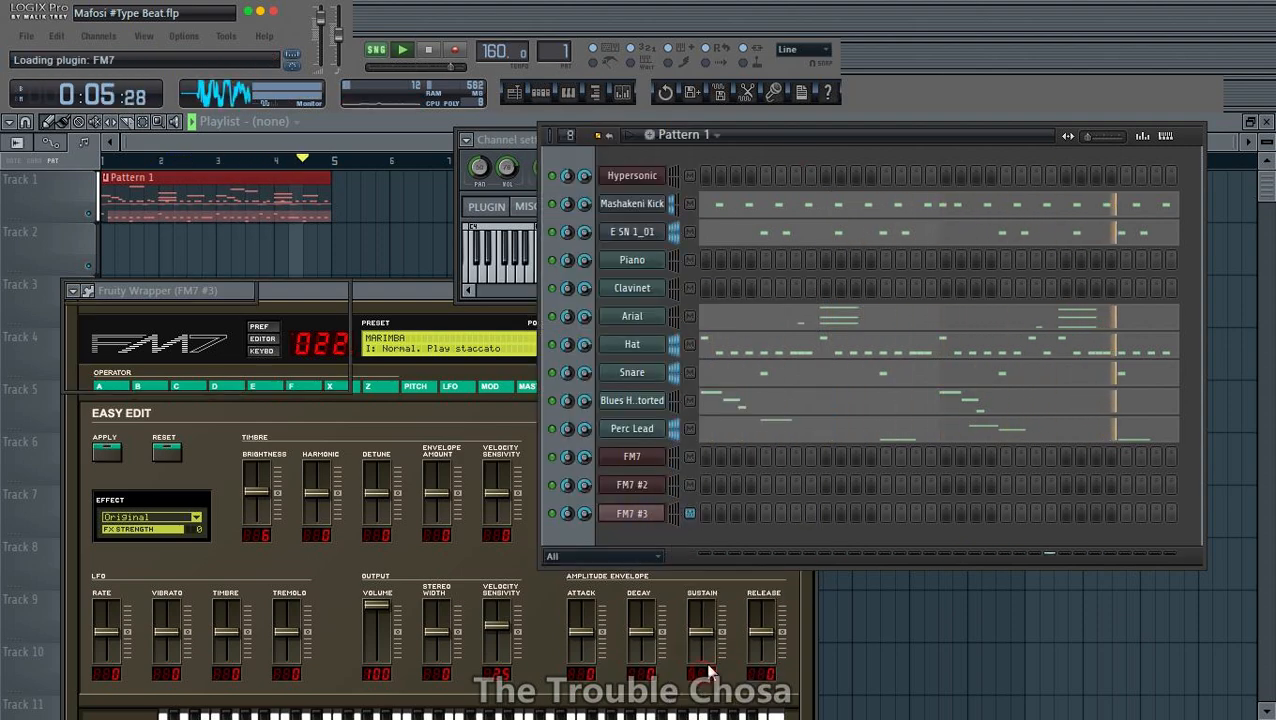
left_click(810, 147)
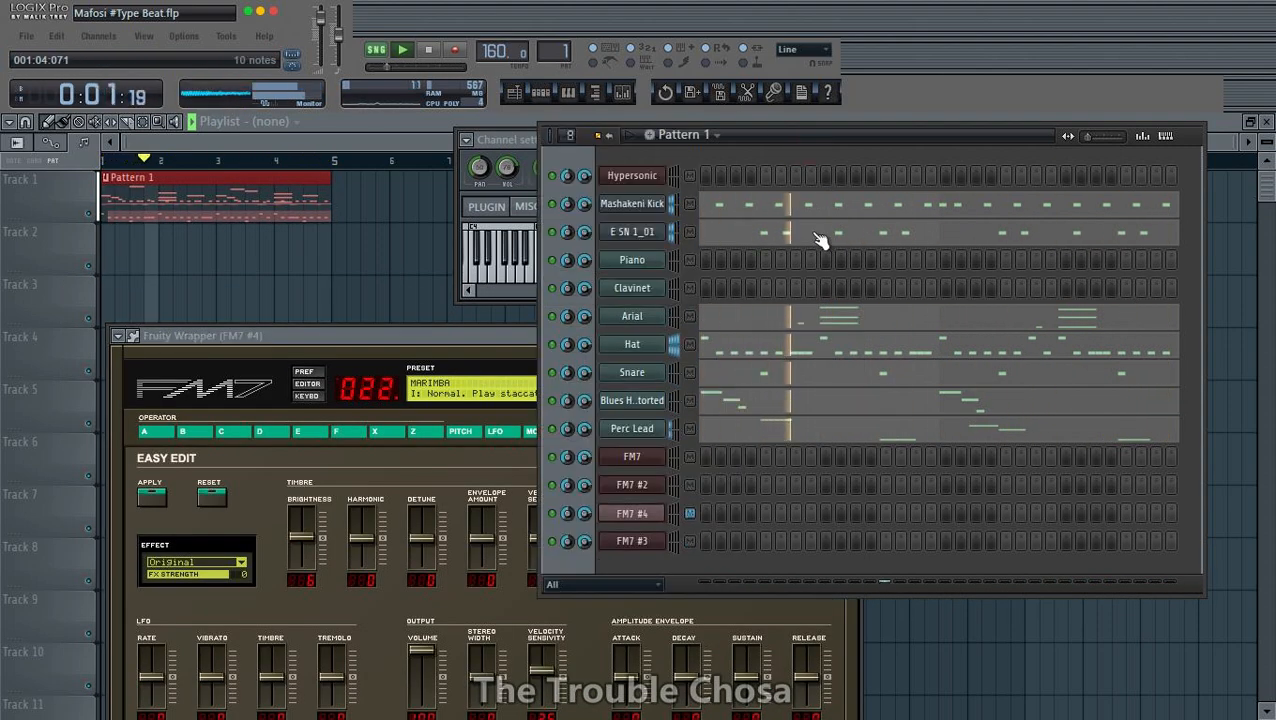
- Move the FM7 #4 channel directly above the original FM7 channel and reposition its plugin window
left_click(641, 460)
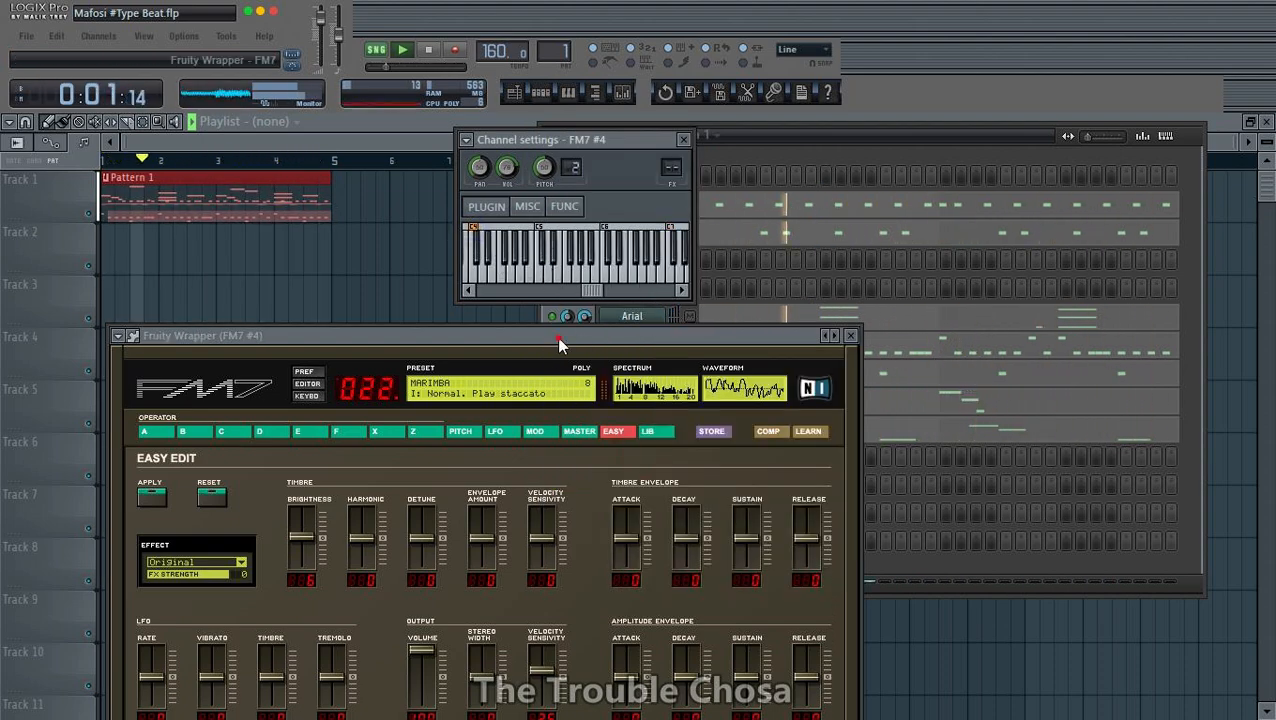
left_click_drag(559, 340, 587, 189)
left_click(924, 135)
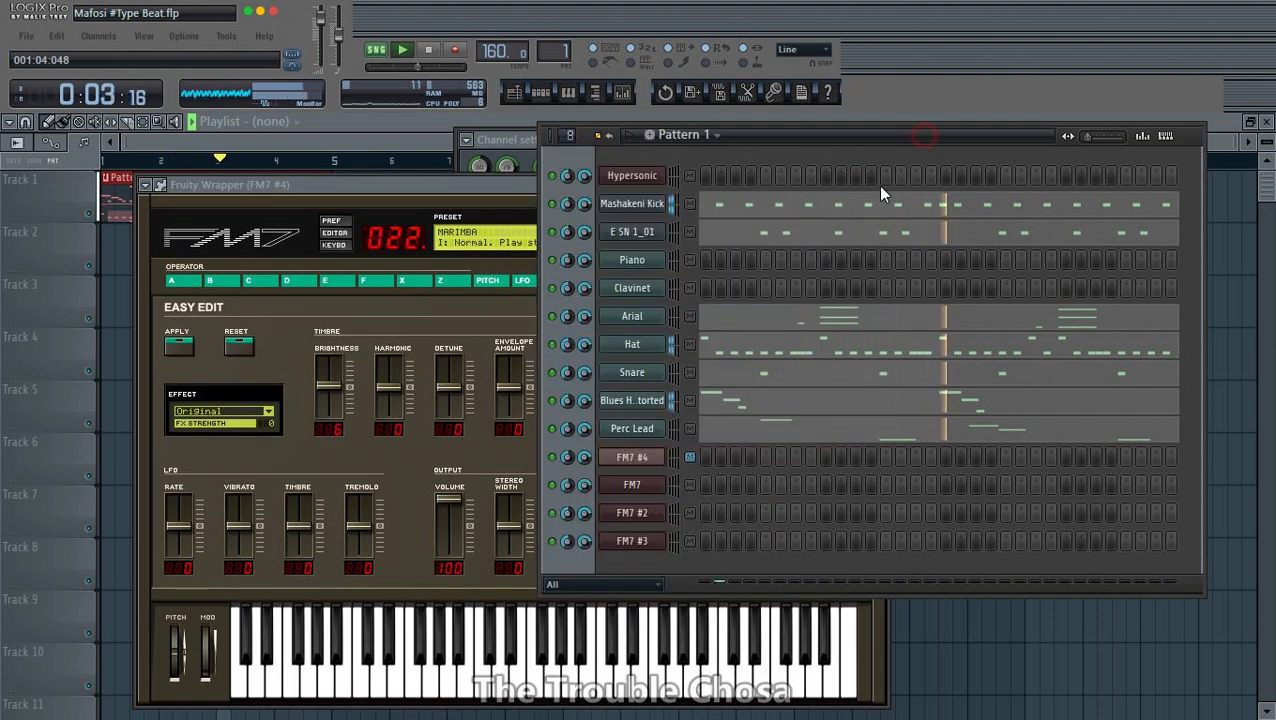
- Clone the FM7 #4 channel and rename the FM7 #4 original as Lead Marimba
right_click(662, 452)
left_click(697, 667)
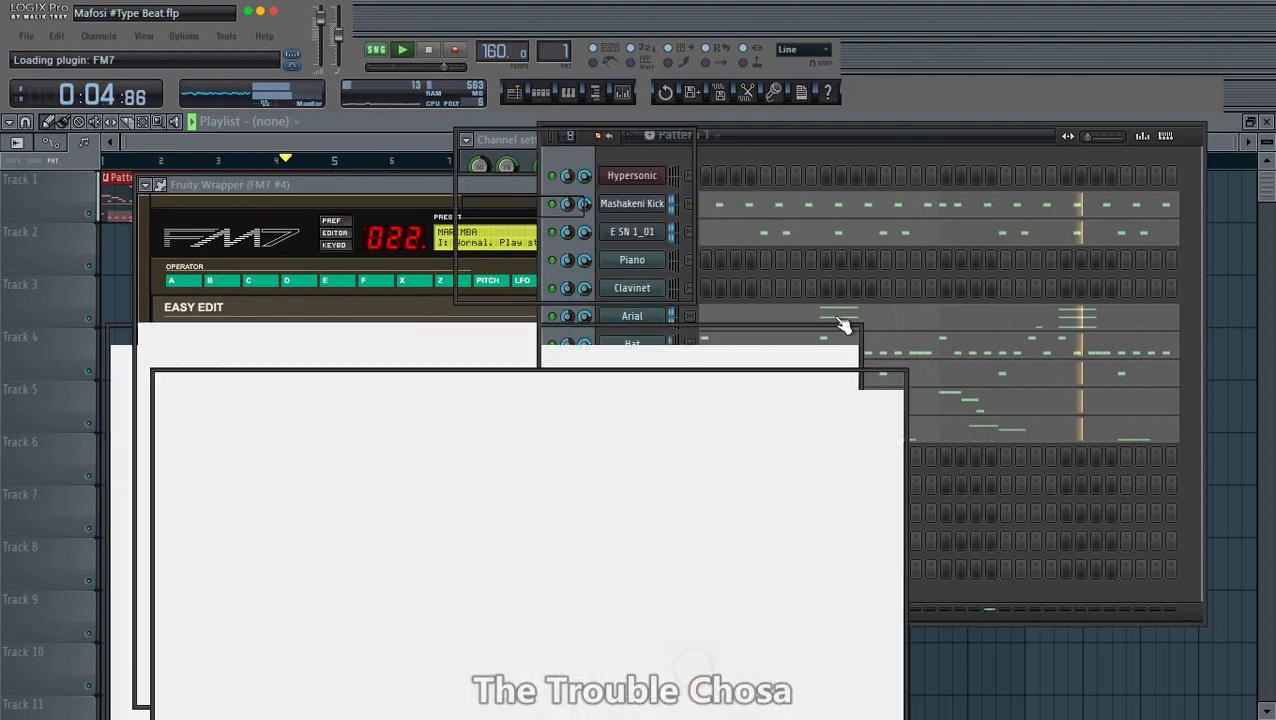
left_click(818, 146)
right_click(678, 488)
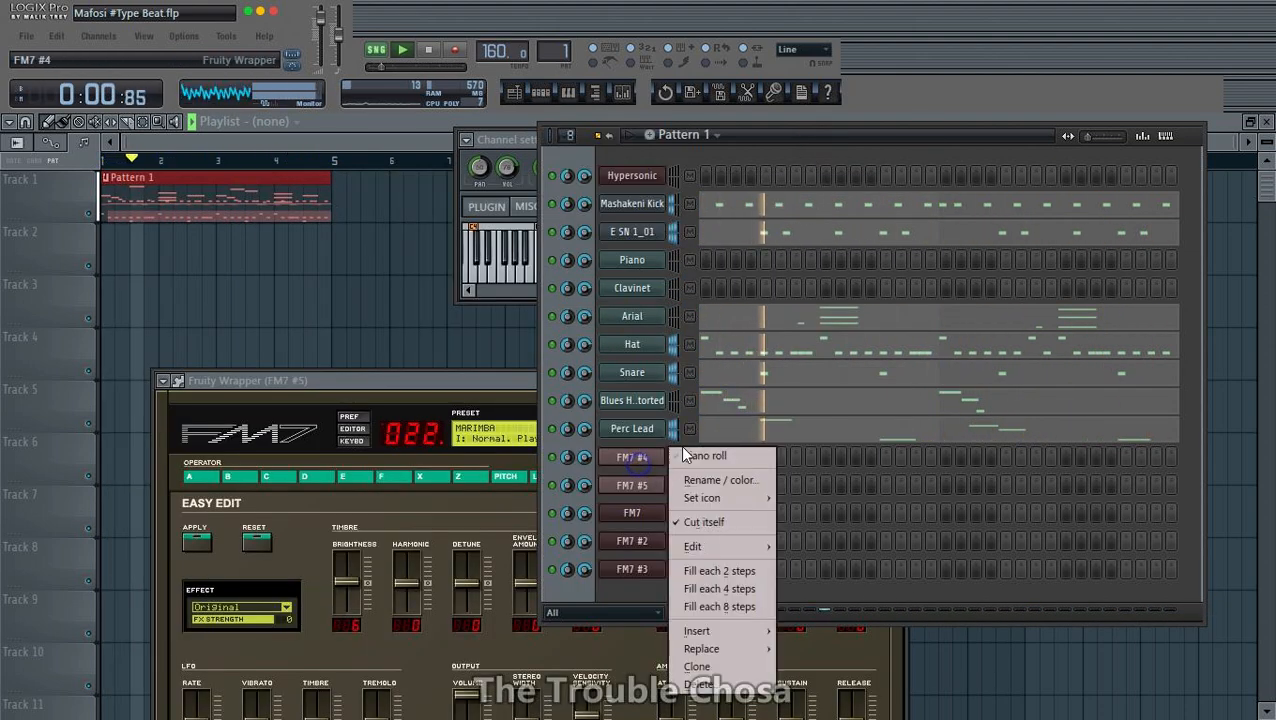
left_click(740, 479)
type("Lead Mari")
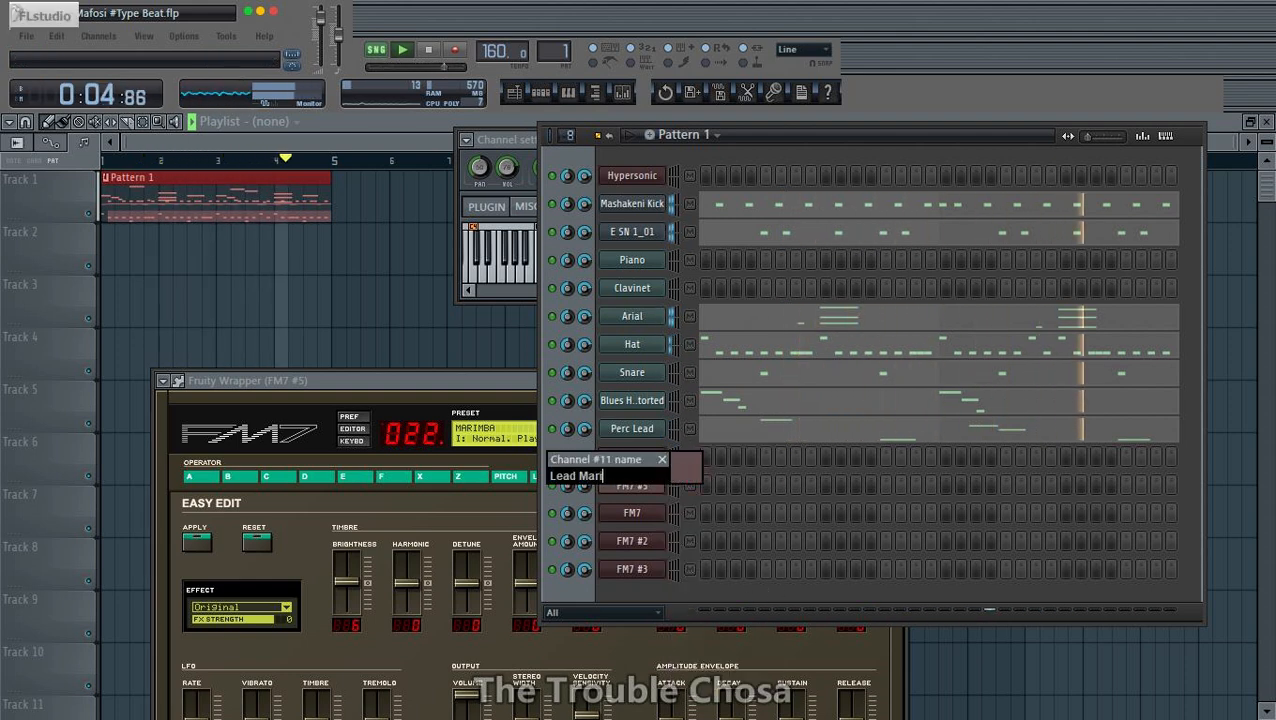
type("mba")
key("Return")
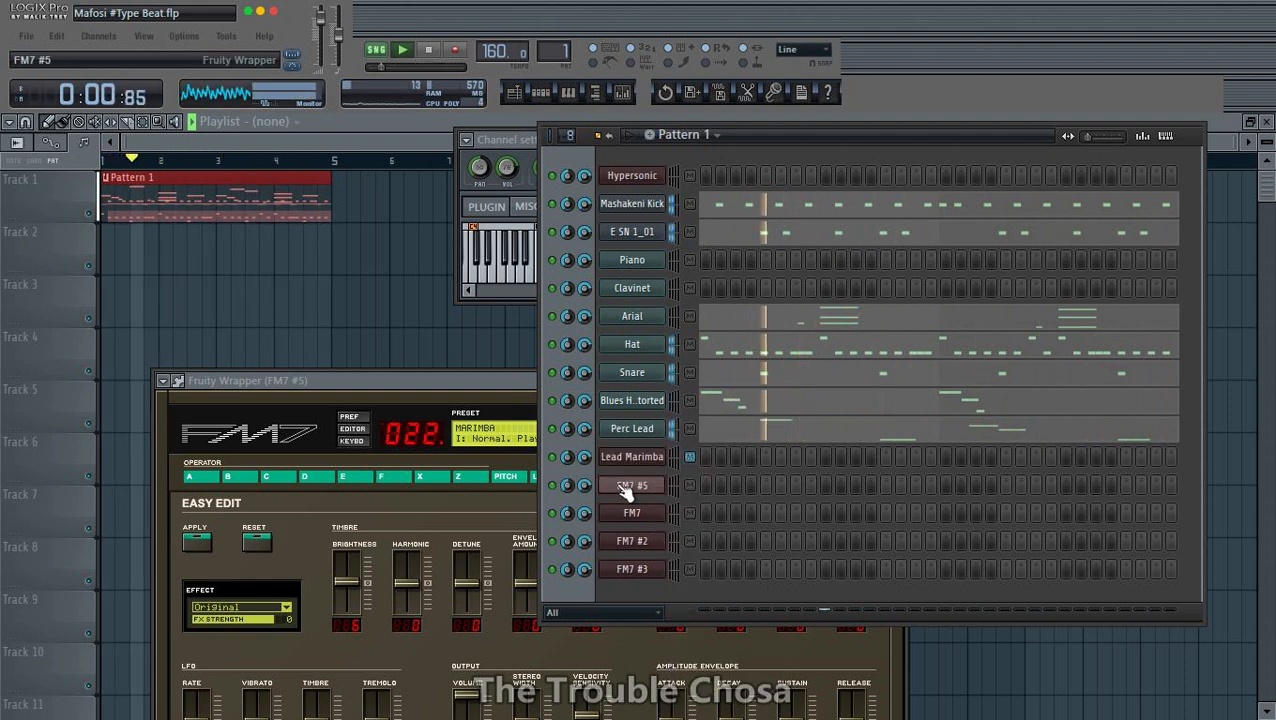
- Rename channel FM7 #5 as Marimba and channel FM7 as High Bass
right_click(655, 485)
left_click(711, 489)
type("Ma")
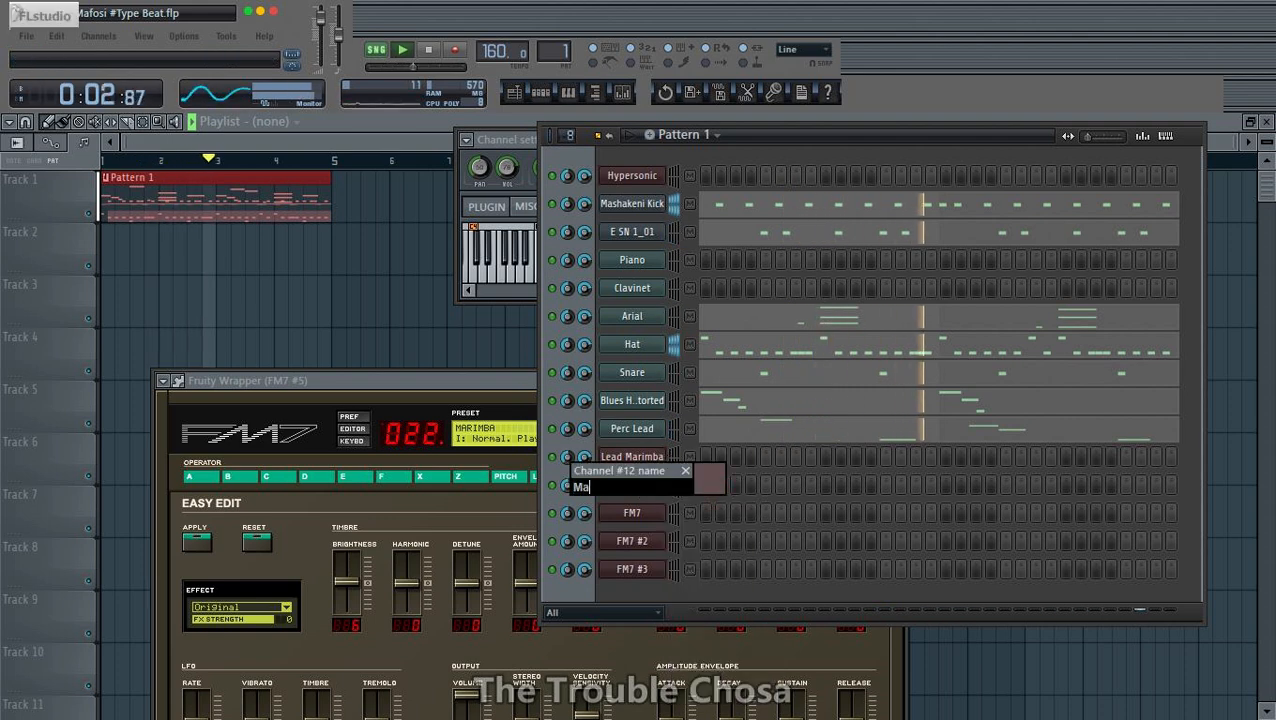
type("rimba")
key("Return")
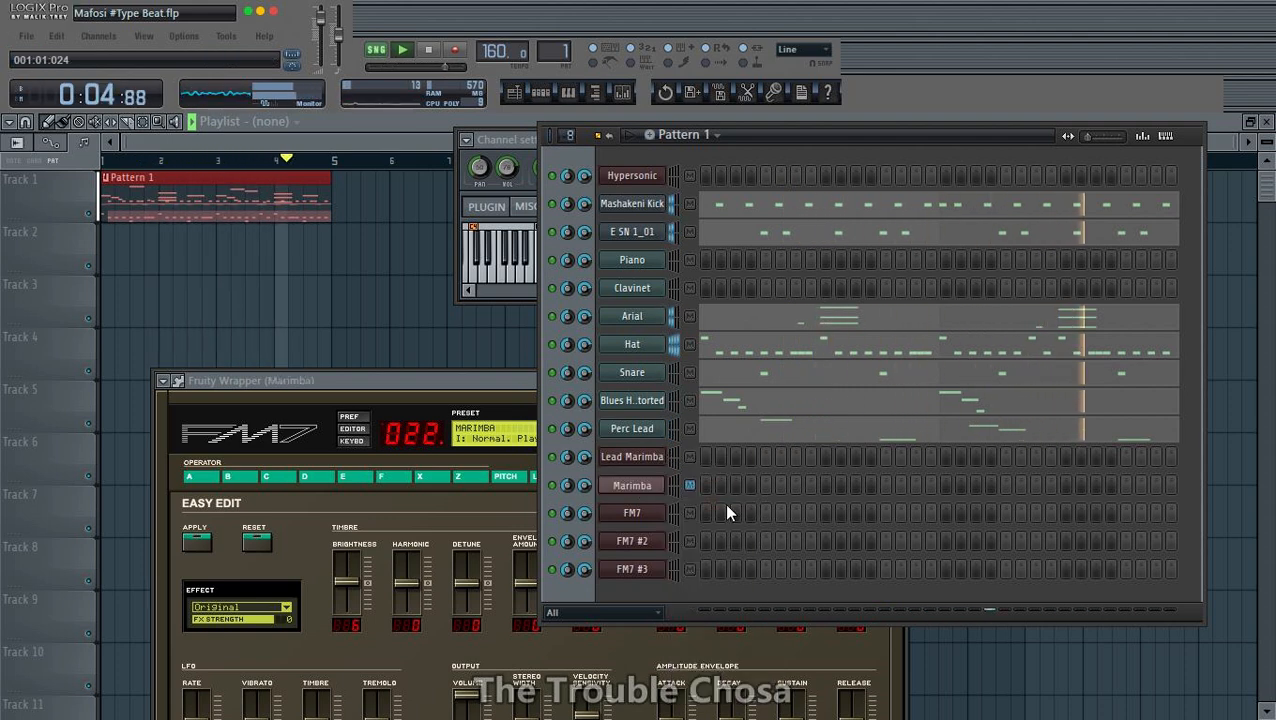
right_click(632, 513)
left_click(717, 492)
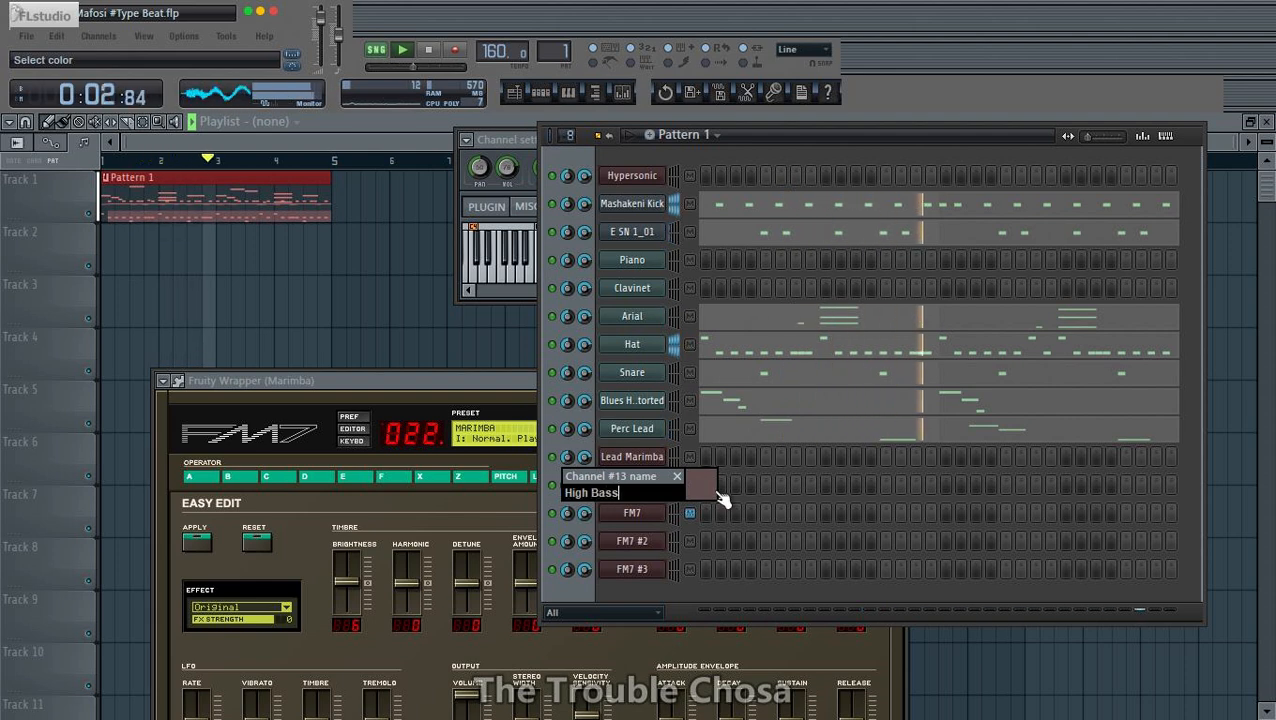
type("High Bass")
key("Return")
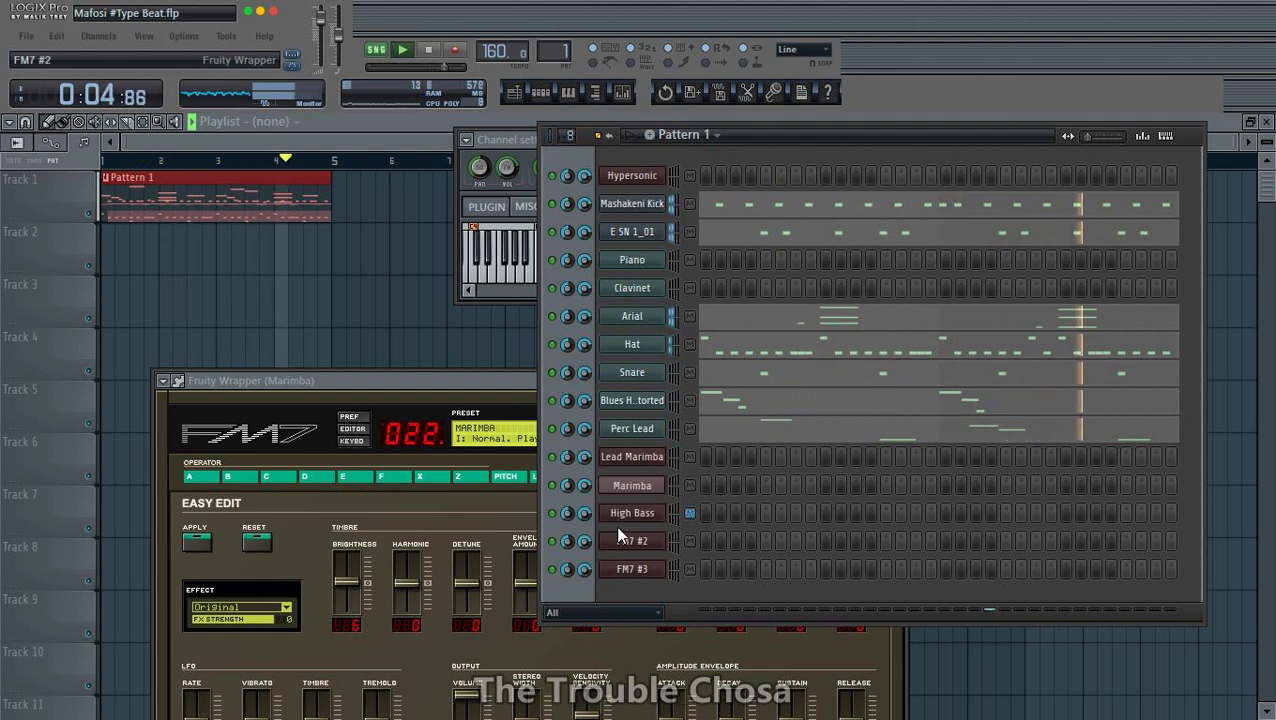
- Rename channel FM7 #2 as Mid Bass and channel FM7 #3 as Bass
right_click(632, 515)
left_click(694, 490)
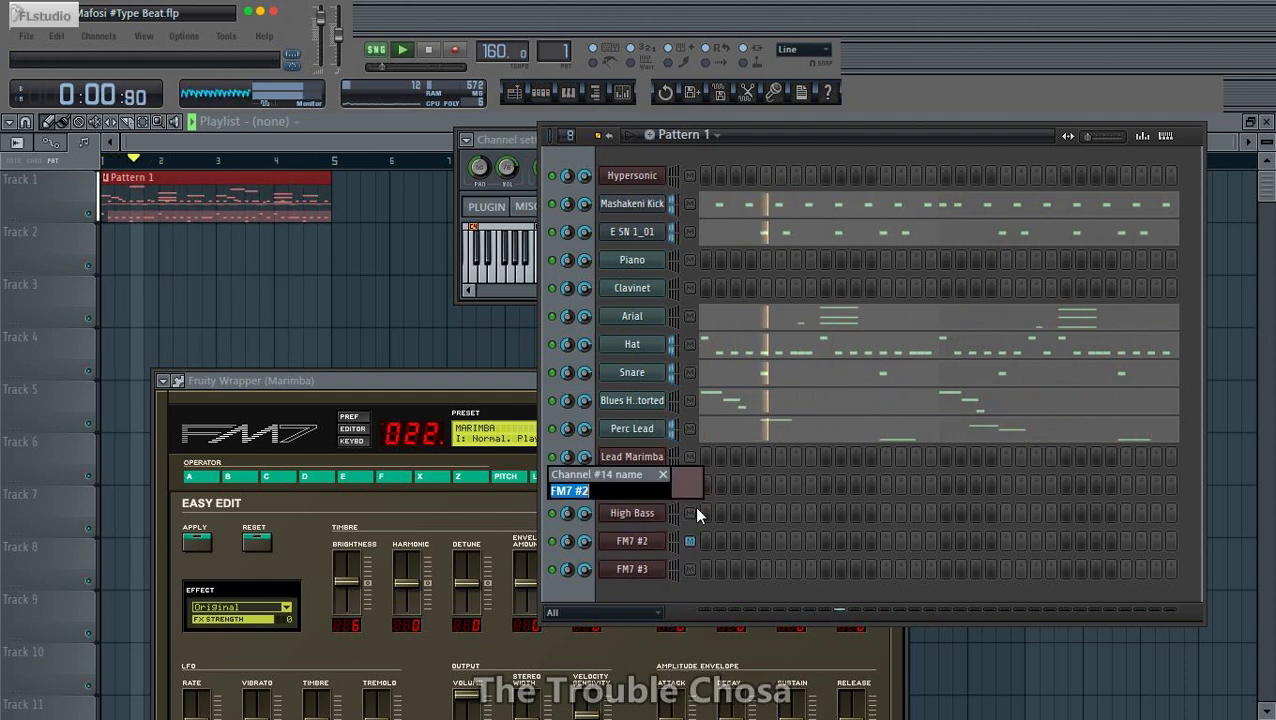
type("Mid Bass")
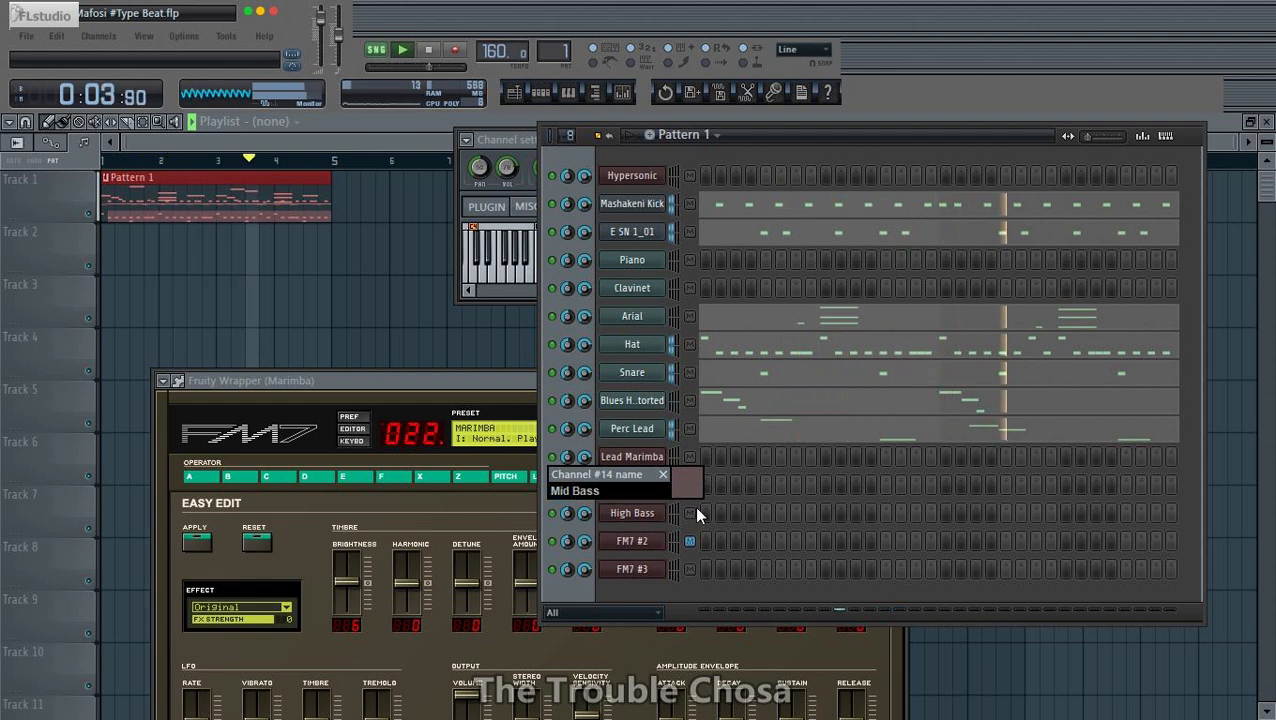
key("Return")
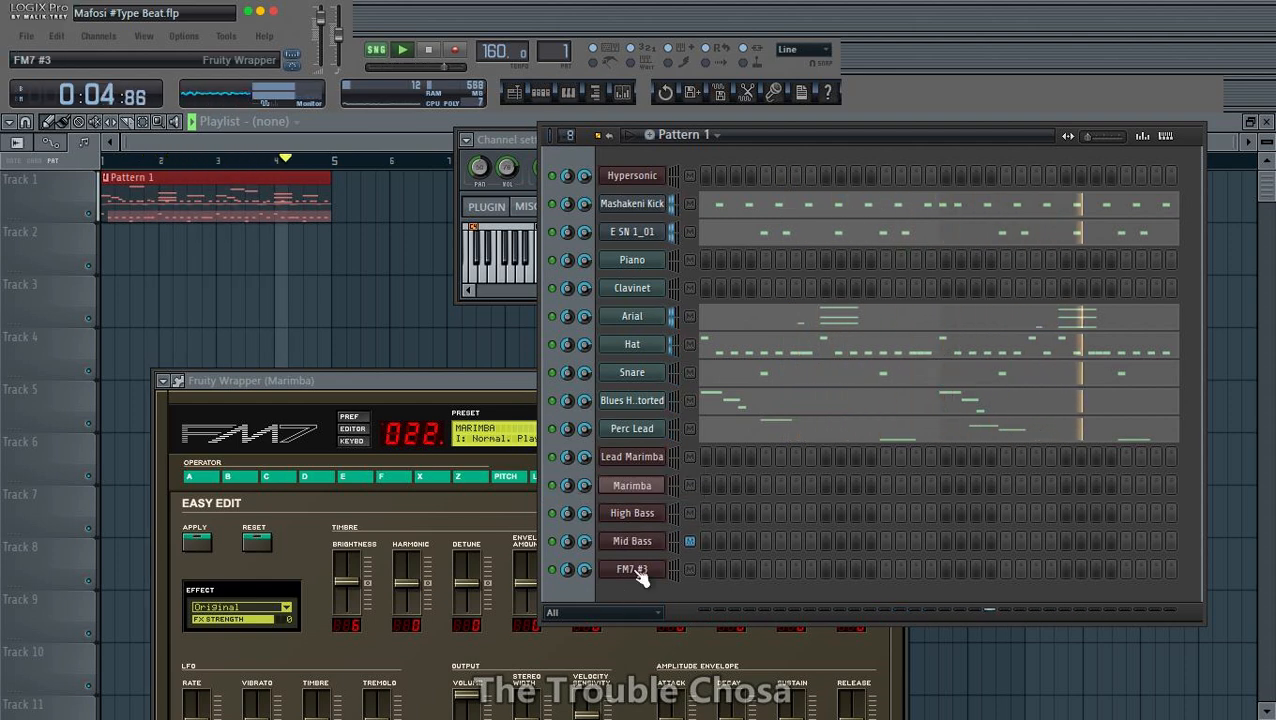
right_click(638, 569)
left_click(700, 510)
type("Bass")
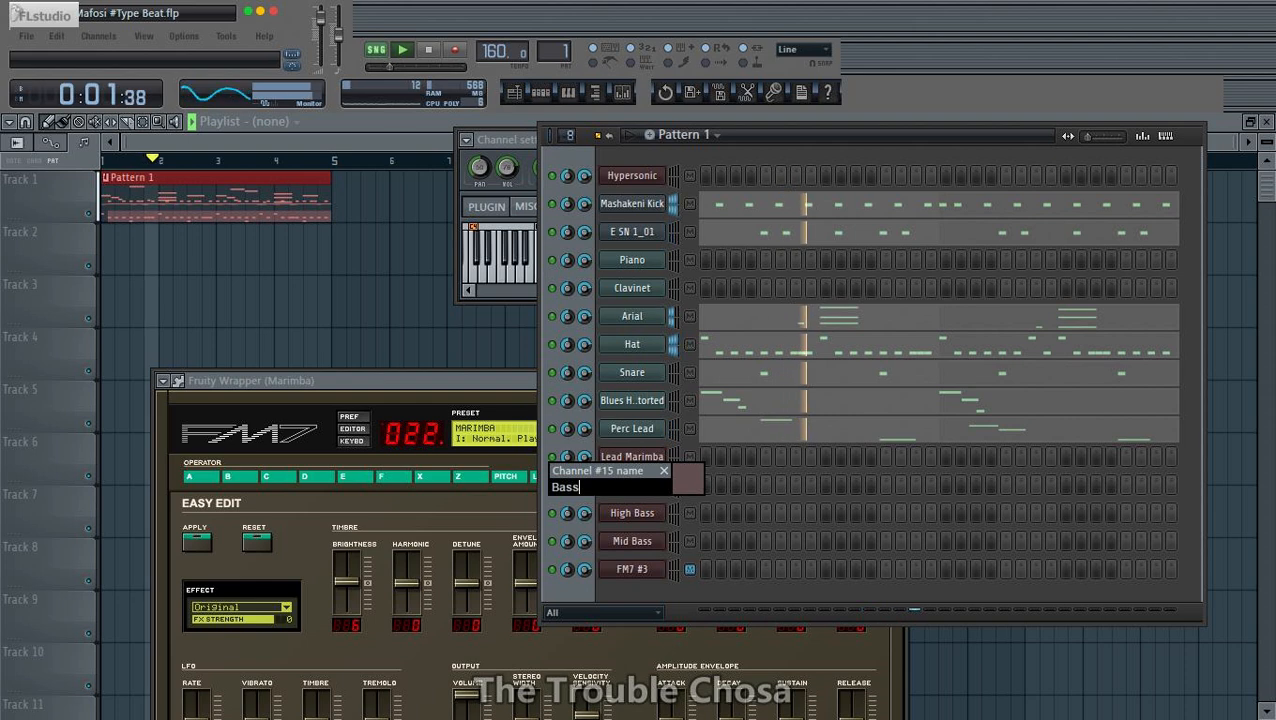
key("Return")
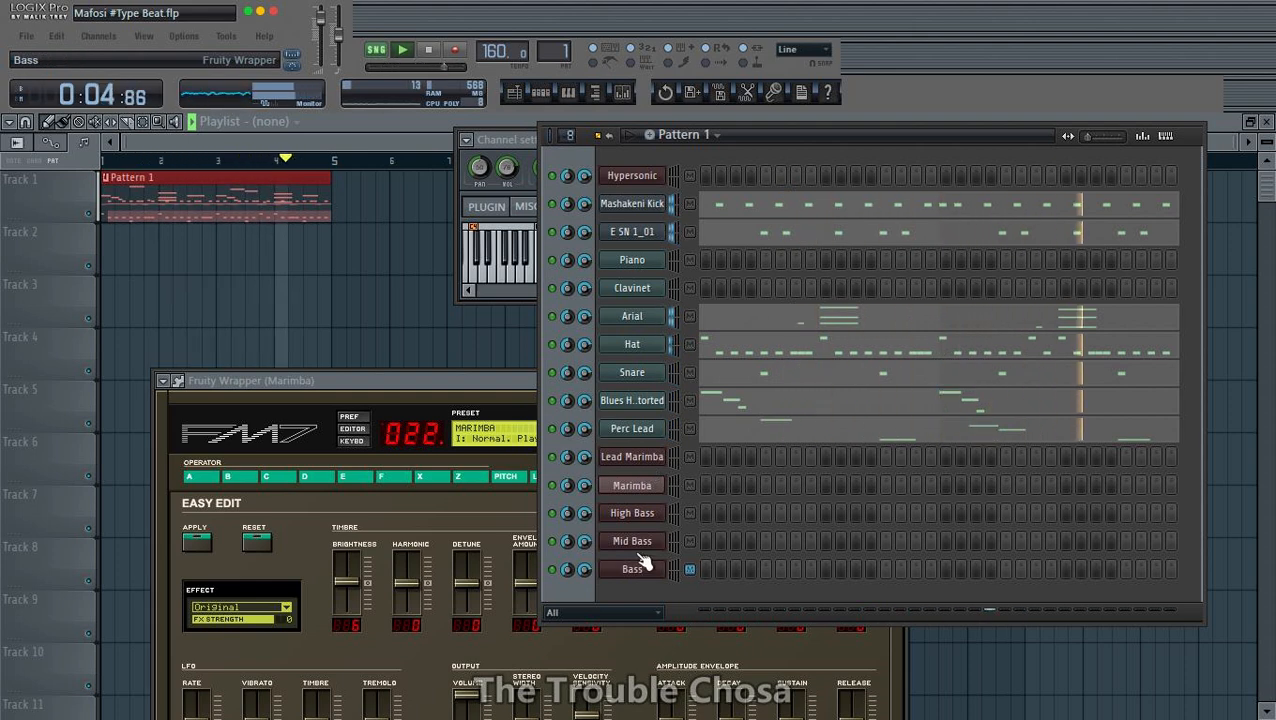
- Open the High Bass channel in the piano roll and hide the ghost notes of the other channels
right_click(640, 513)
left_click(713, 465)
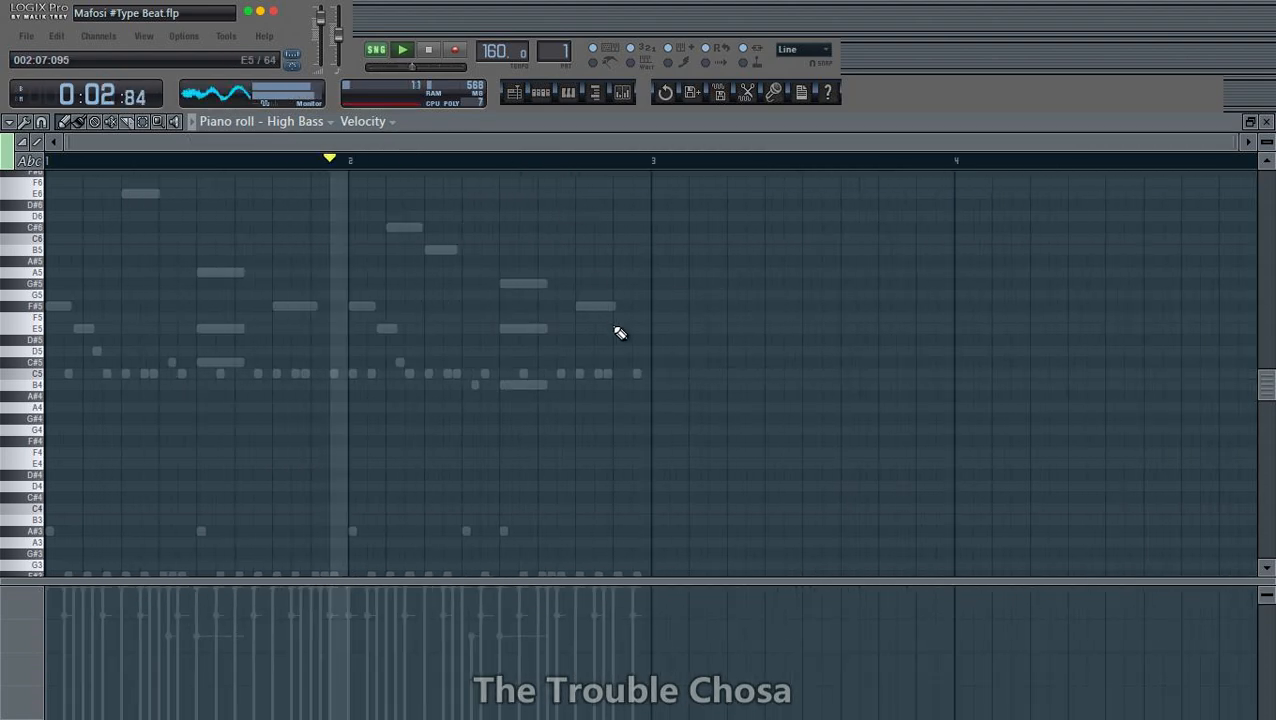
scroll(618, 333, "down", 4)
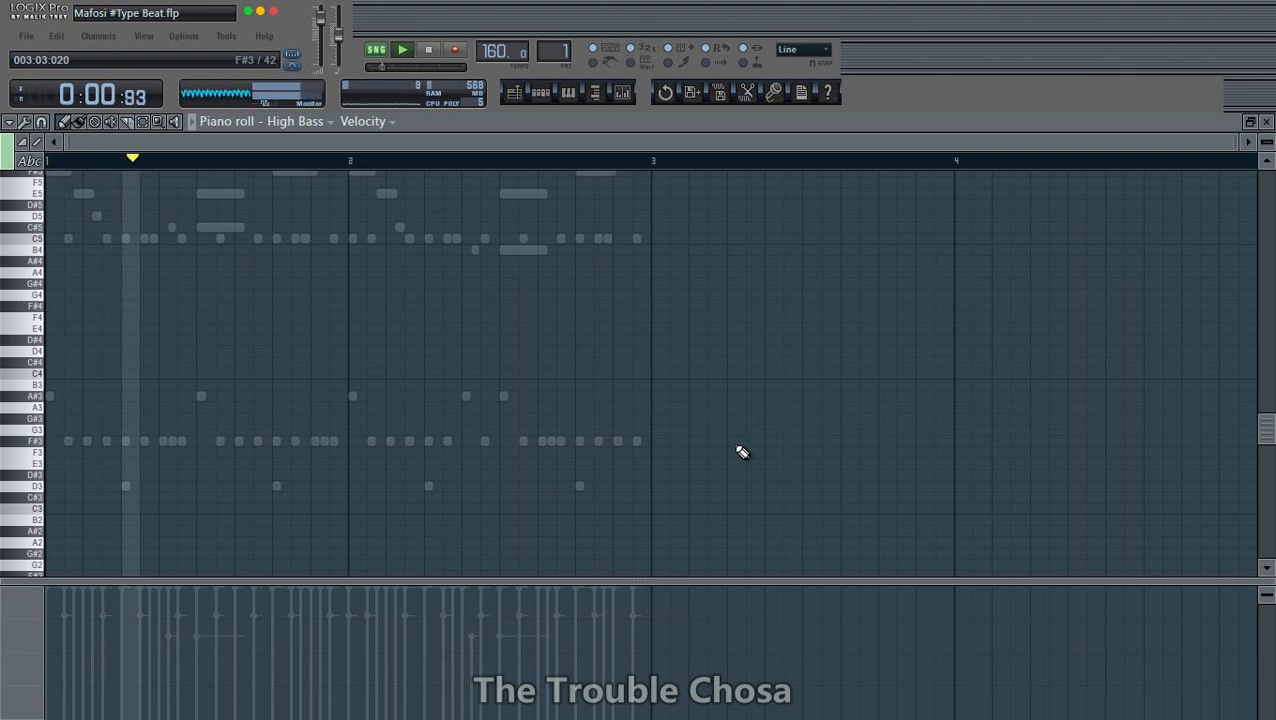
key("alt+v")
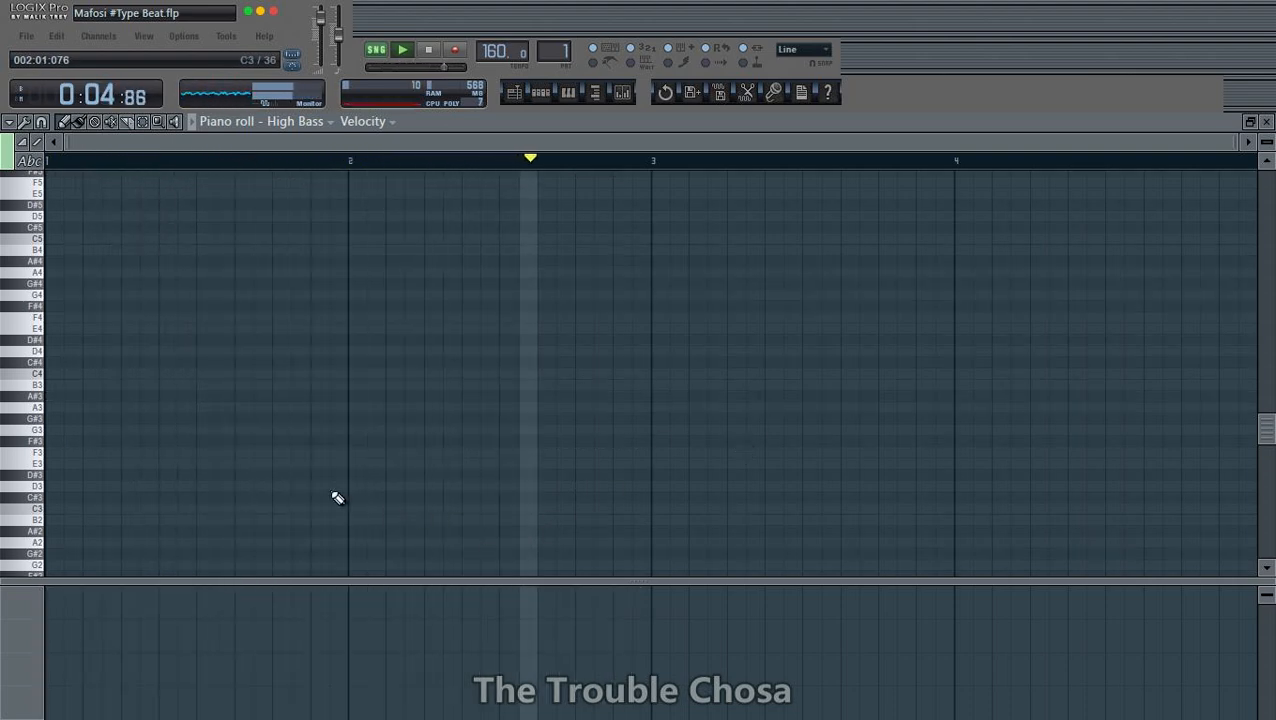
- Place a short C#4 note at the very start of bar 1 and raise it one octave to C#5
left_click(49, 360)
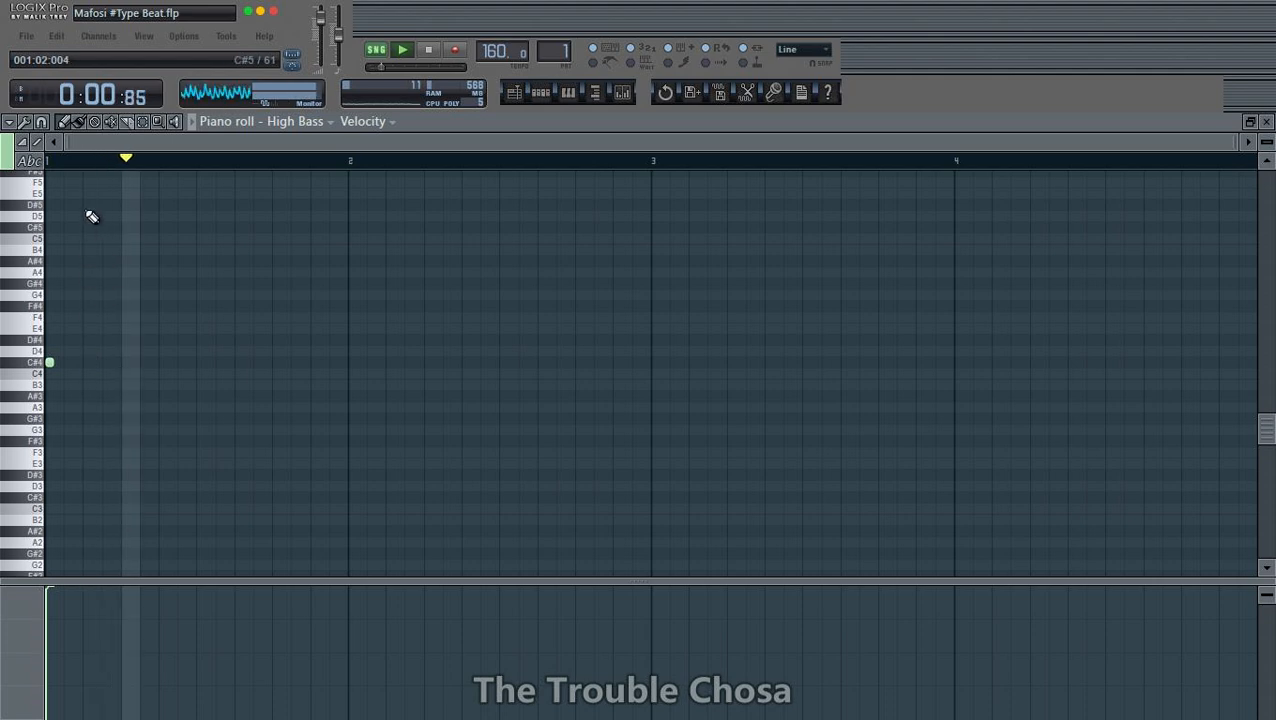
scroll(105, 168, "up", 3)
scroll(205, 430, "down", 1)
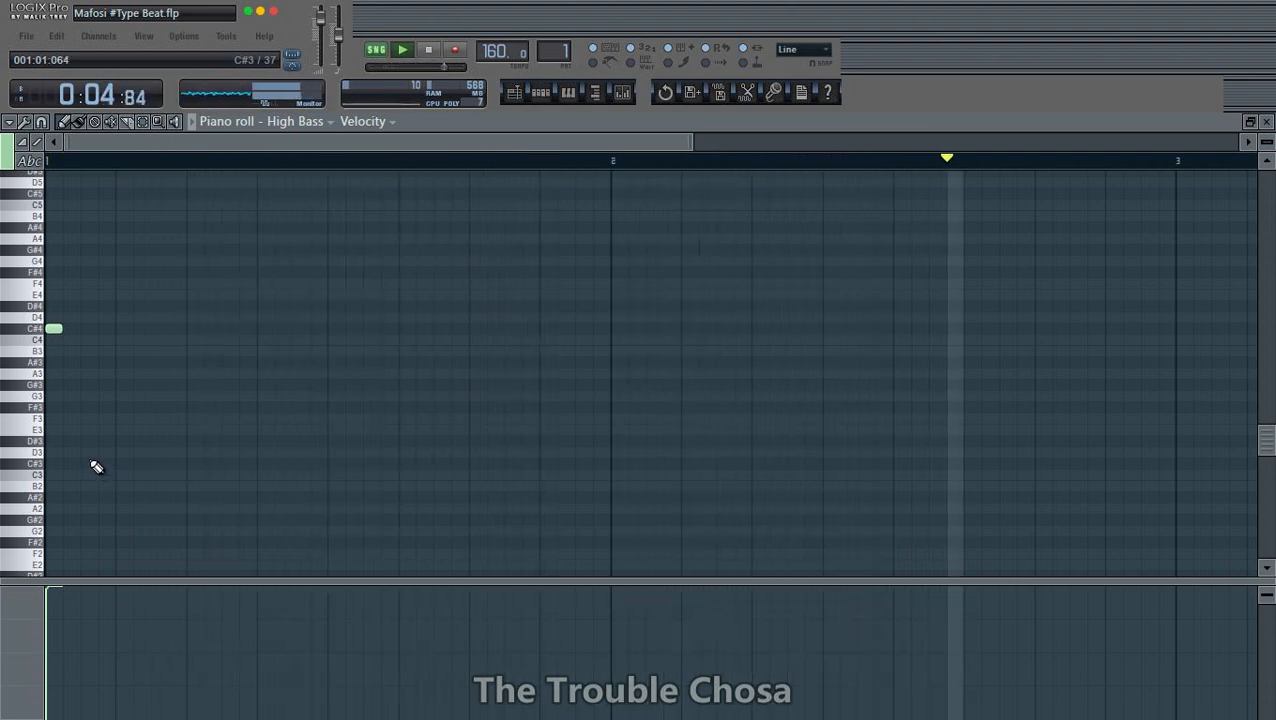
scroll(88, 161, "up", 3)
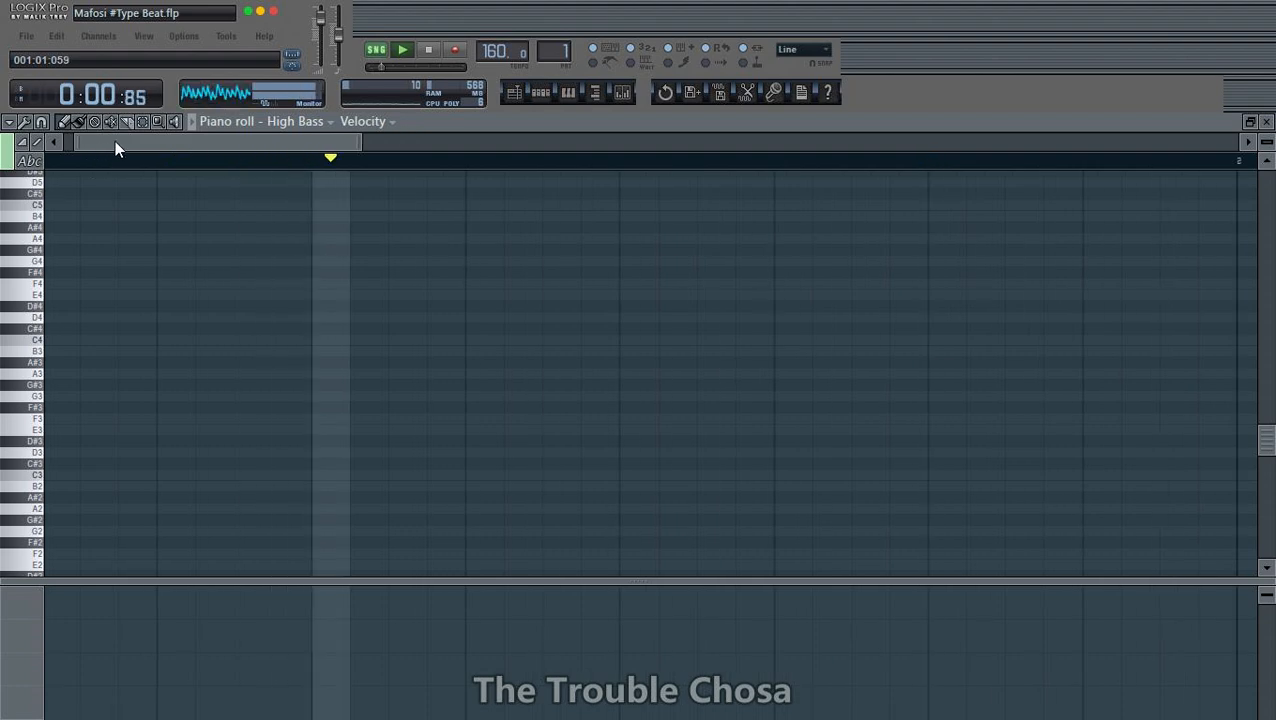
left_click_drag(115, 142, 88, 142)
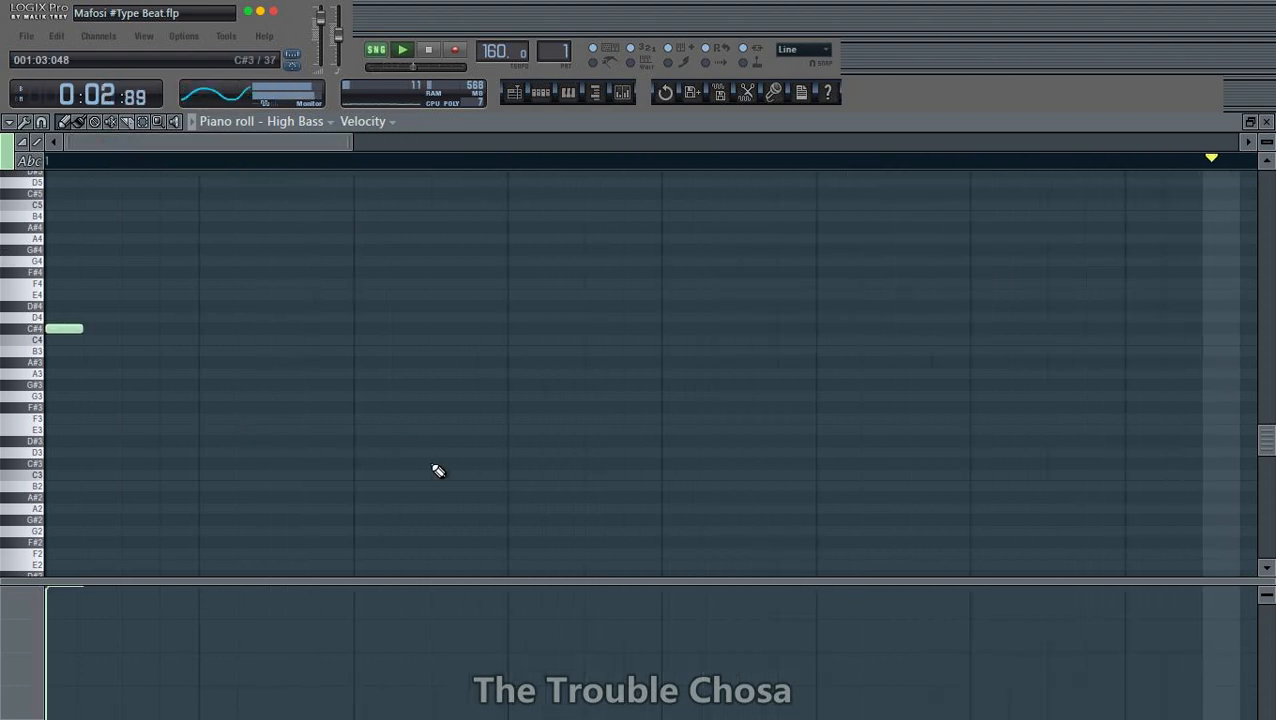
scroll(437, 470, "up", 2)
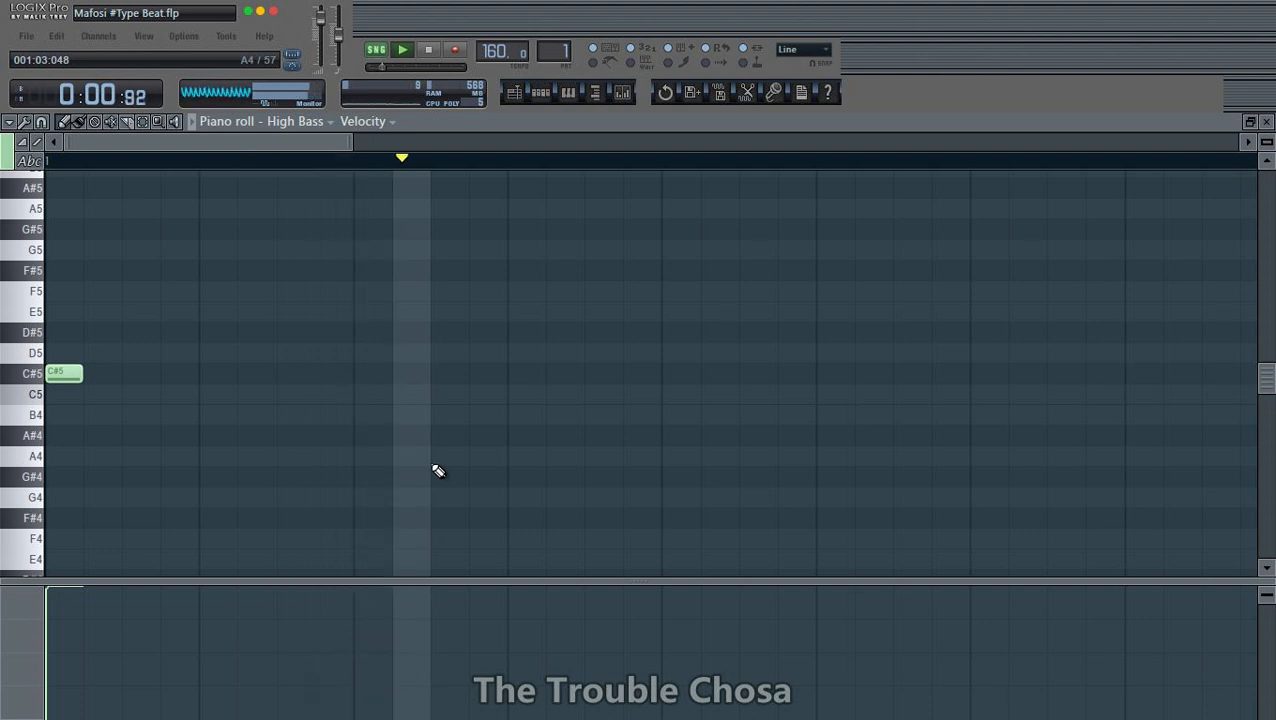
- Place an F#4 note at 001:01:048, removing the misplaced F#3 note there
scroll(262, 188, "down", 2)
scroll(320, 250, "down", 3)
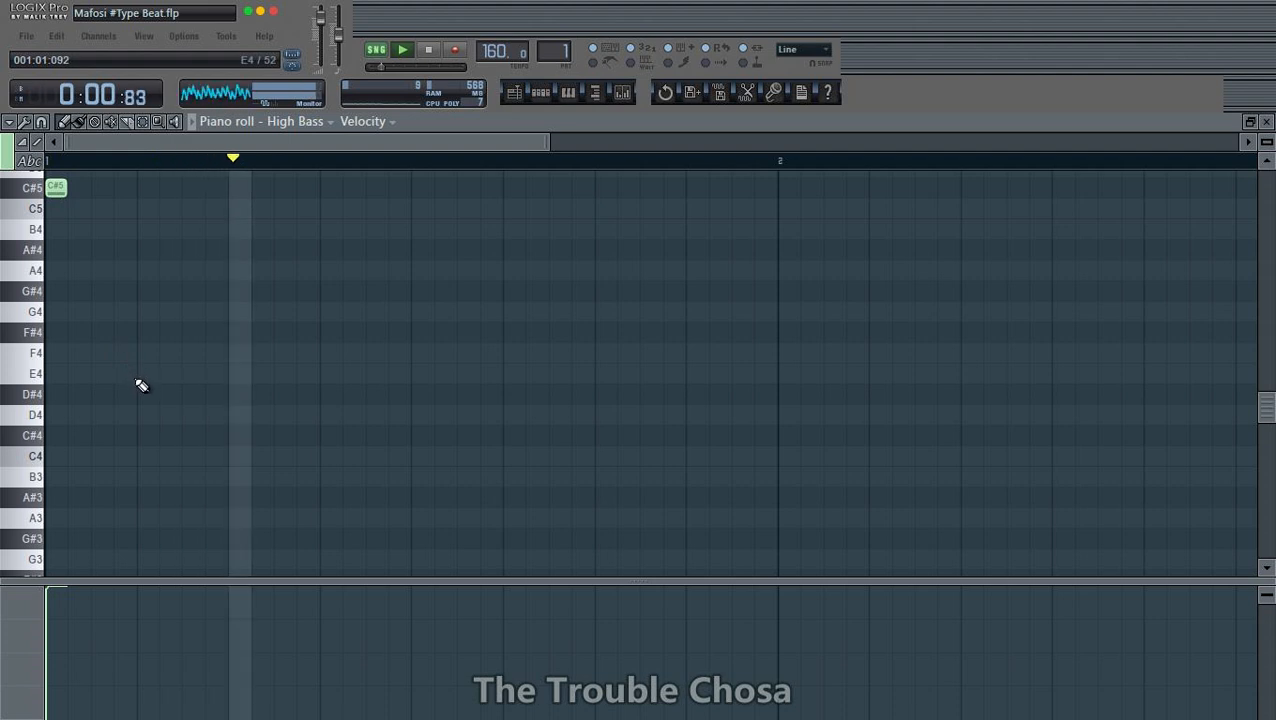
scroll(118, 515, "down", 1)
left_click(102, 517)
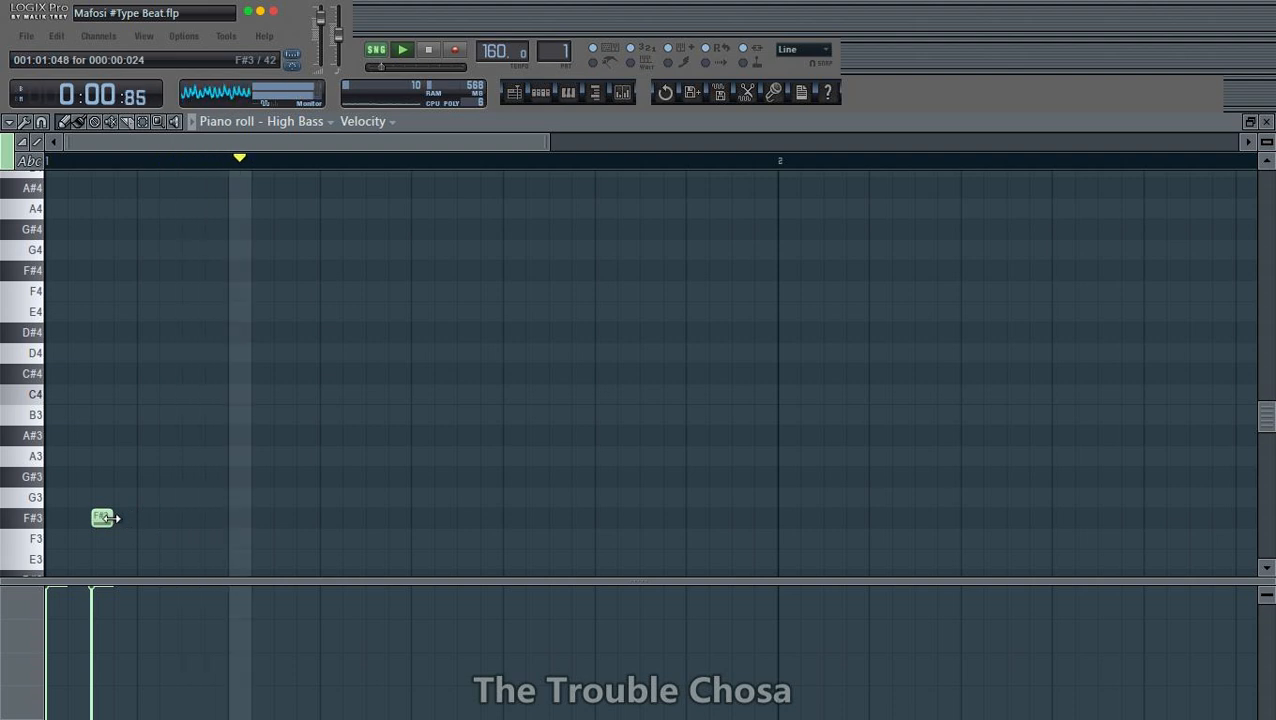
right_click(107, 518)
left_click(95, 272)
scroll(120, 302, "up", 3)
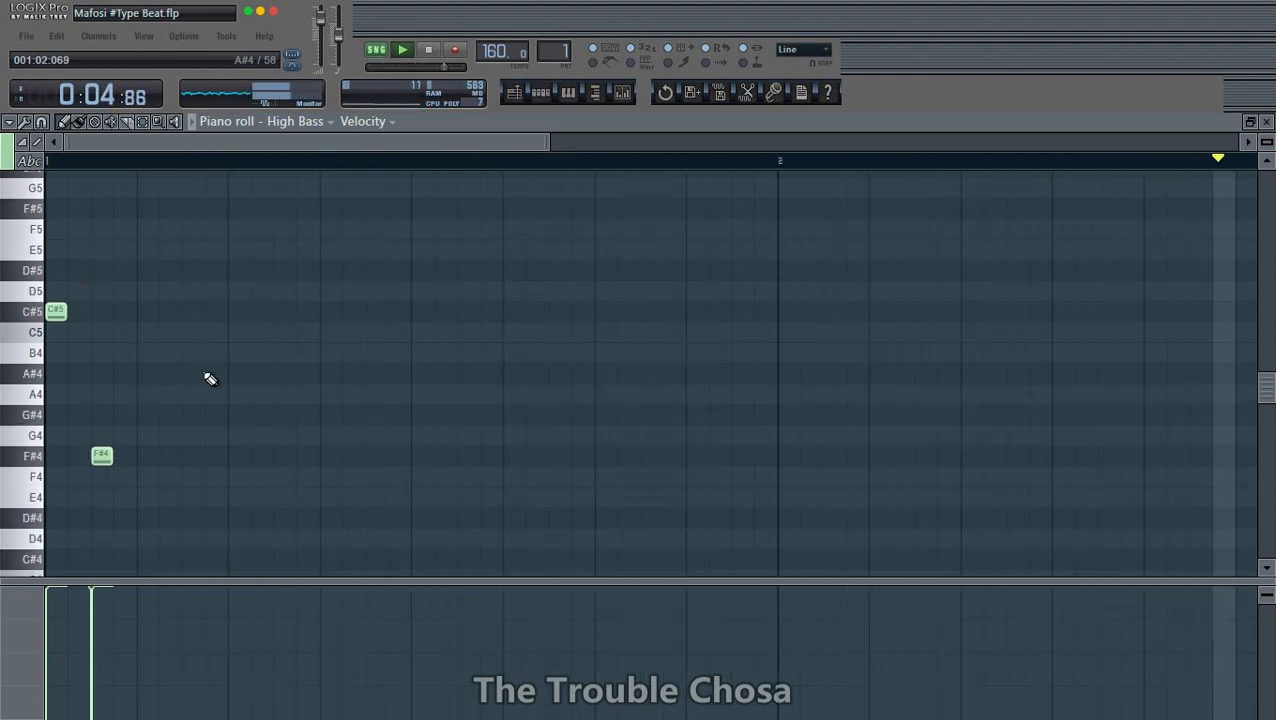
left_click(150, 395)
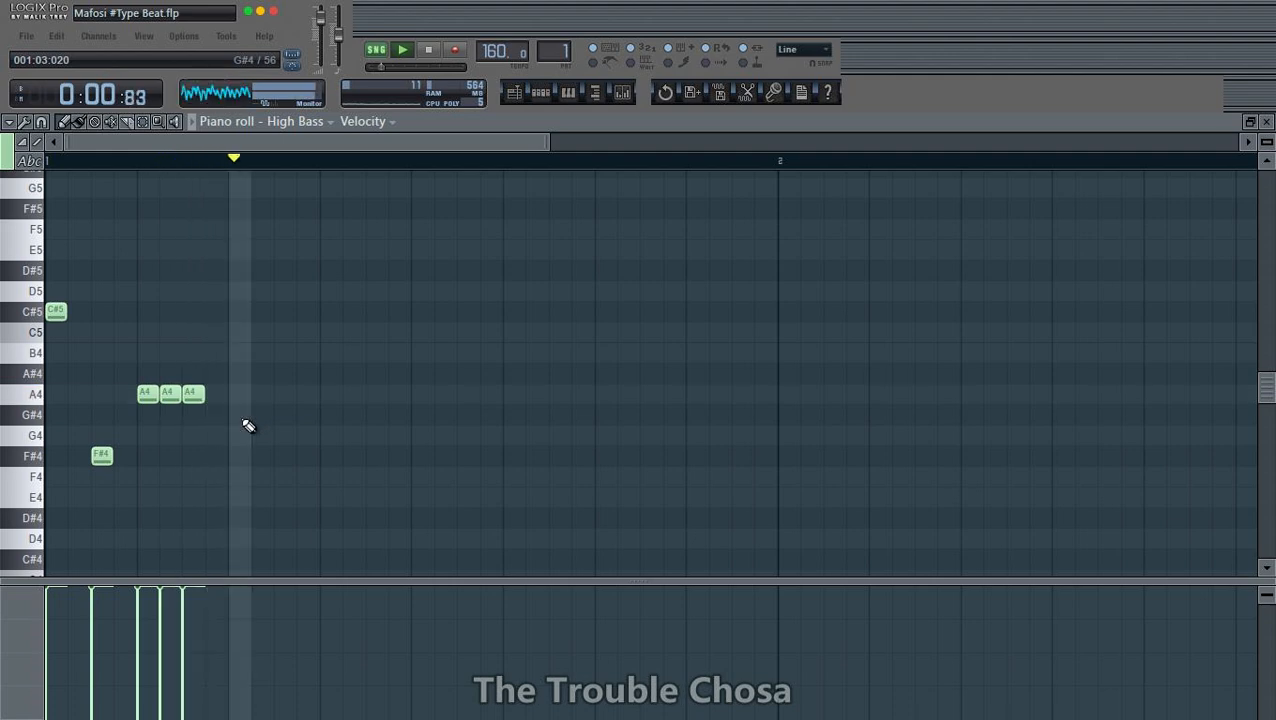
right_click(193, 394)
right_click(170, 394)
right_click(147, 394)
- Raise the opening note to F#5 and add three consecutive A5 notes after the F#4, followed by two separate A5 notes
scroll(110, 379, "up", 1)
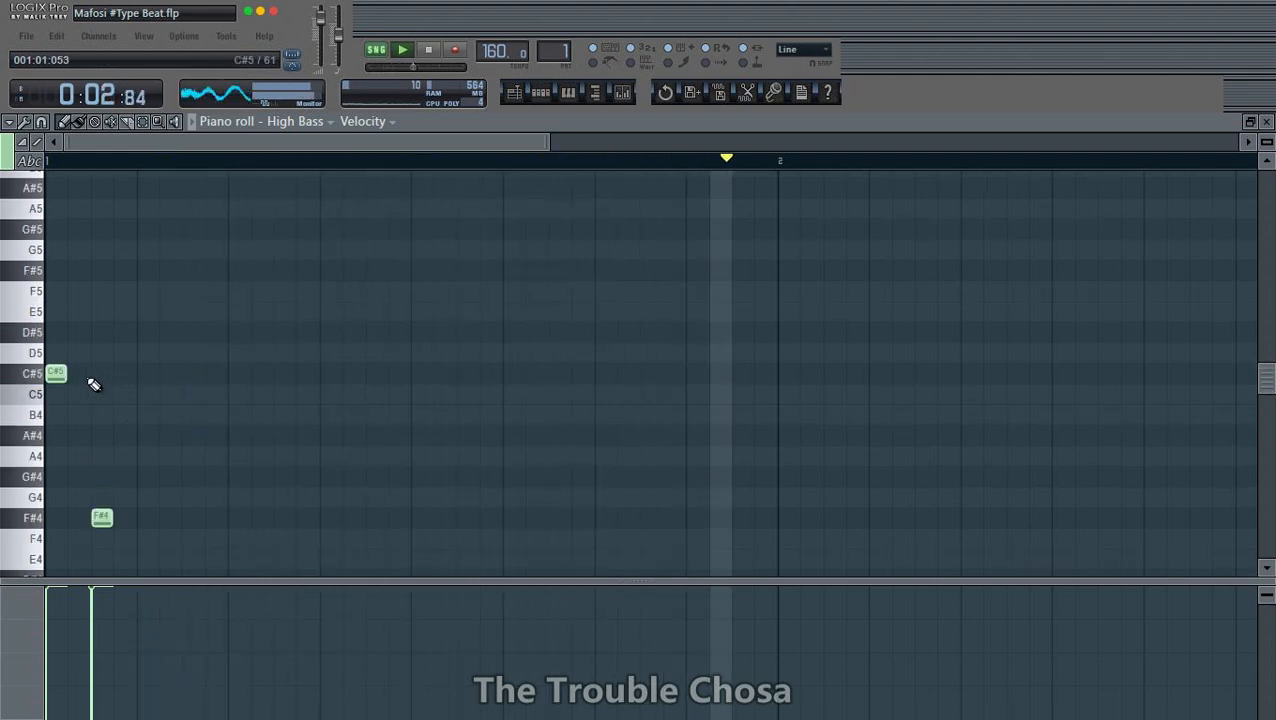
left_click_drag(54, 372, 33, 263)
left_click(145, 210)
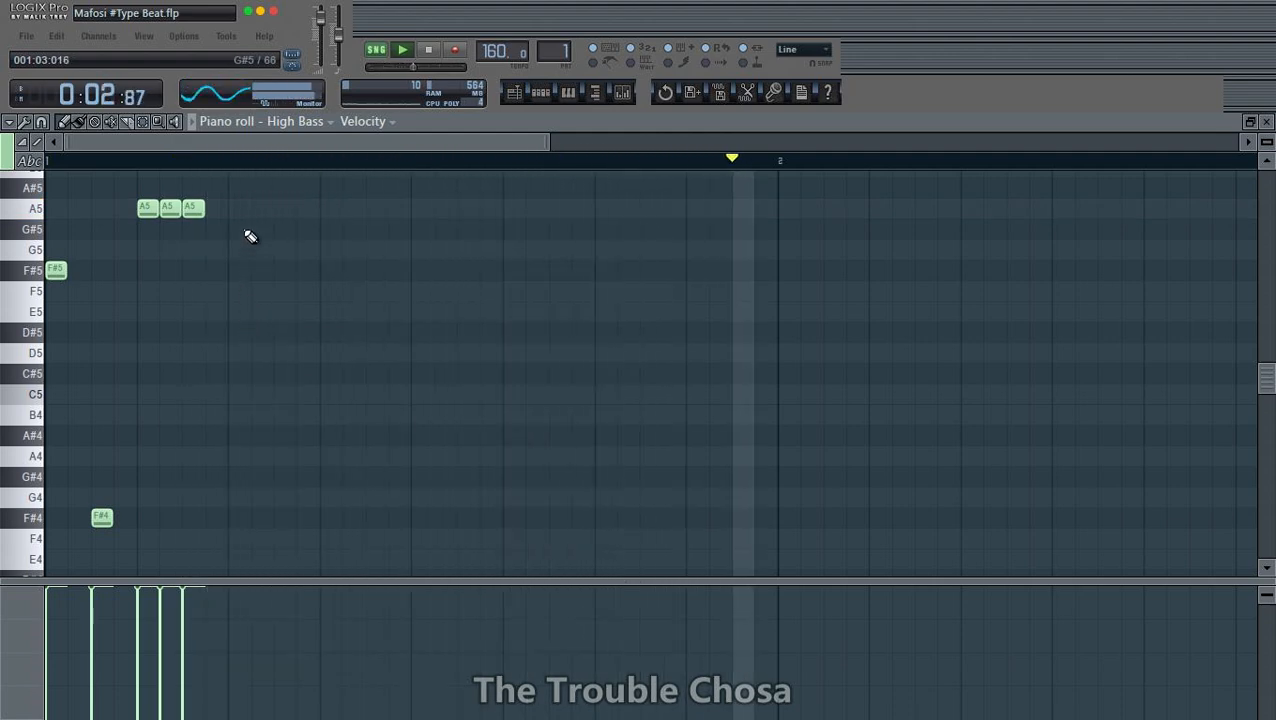
left_click(238, 207)
left_click(305, 207)
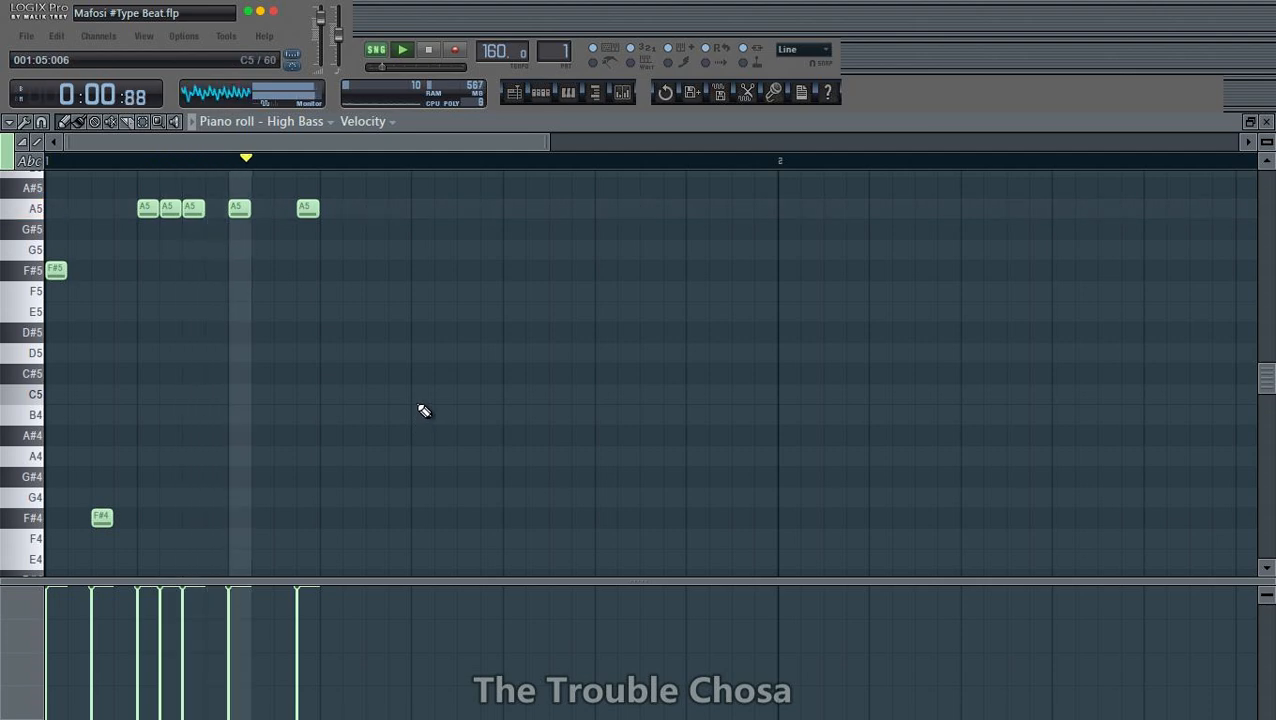
- Add two consecutive and two spaced A4 notes after the A5 notes, and raise the opening note to C#6
left_click(350, 455)
left_click(375, 455)
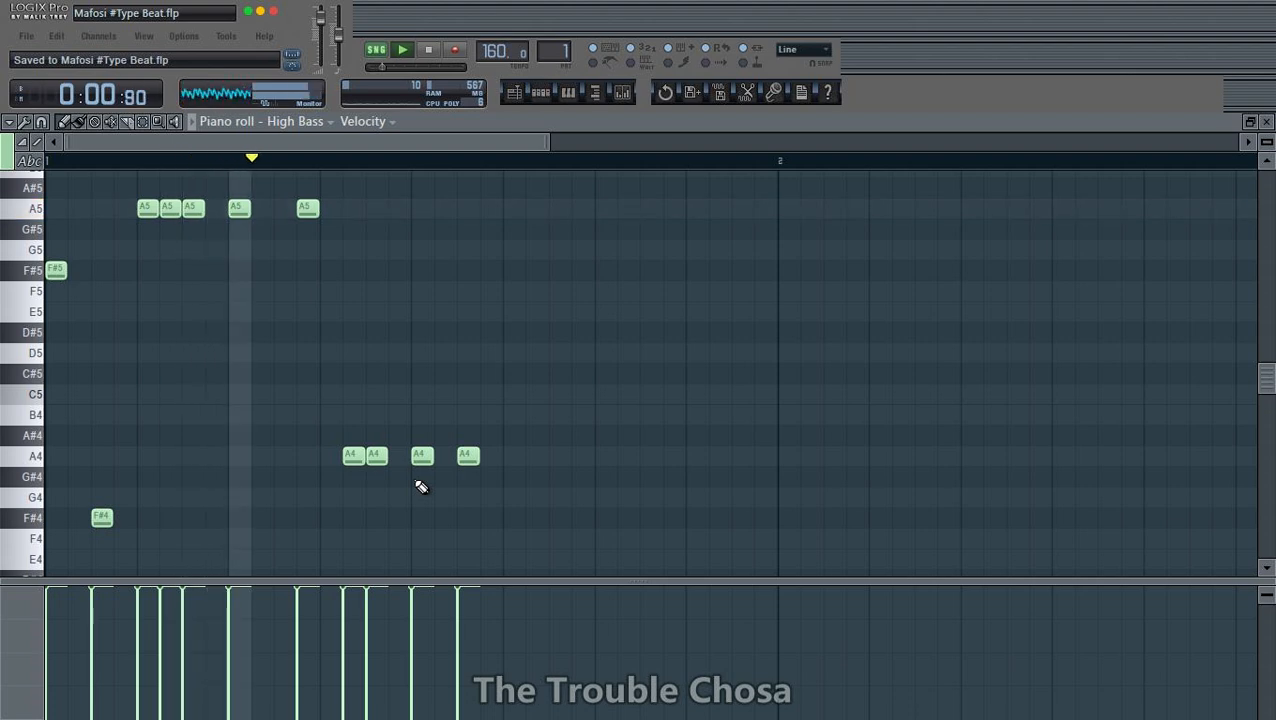
scroll(300, 432, "up", 1)
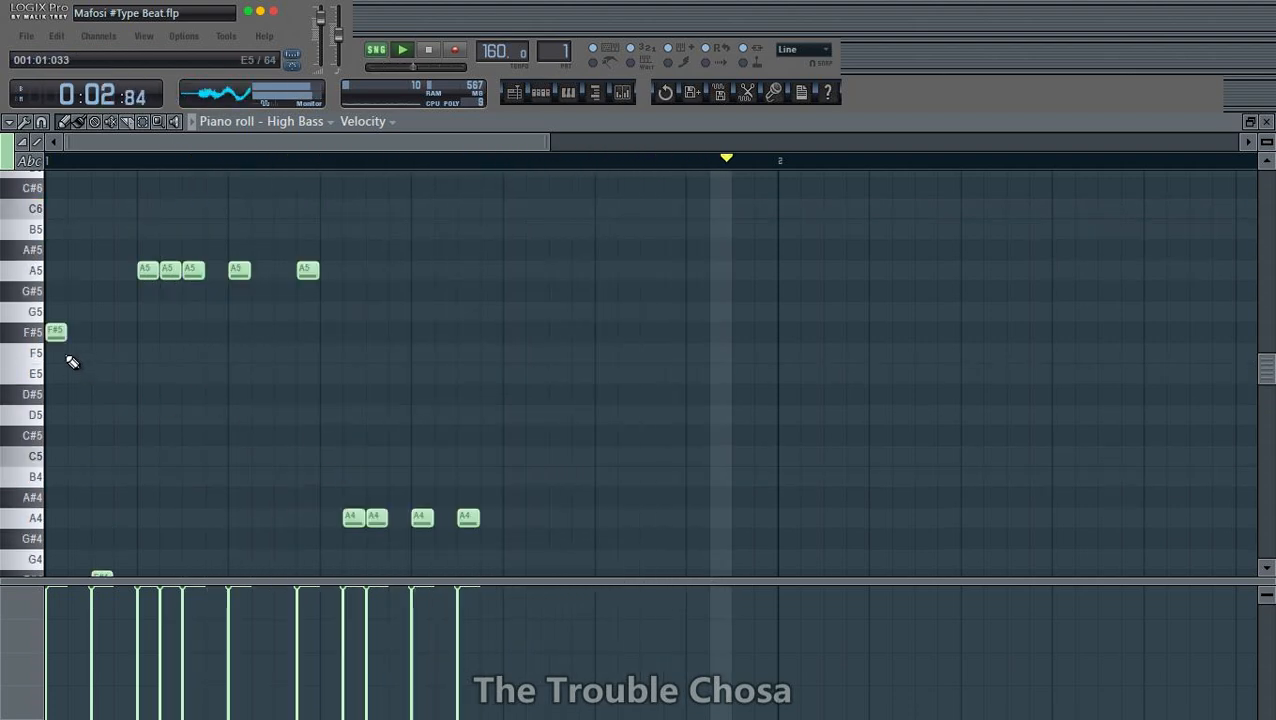
left_click_drag(57, 336, 35, 188)
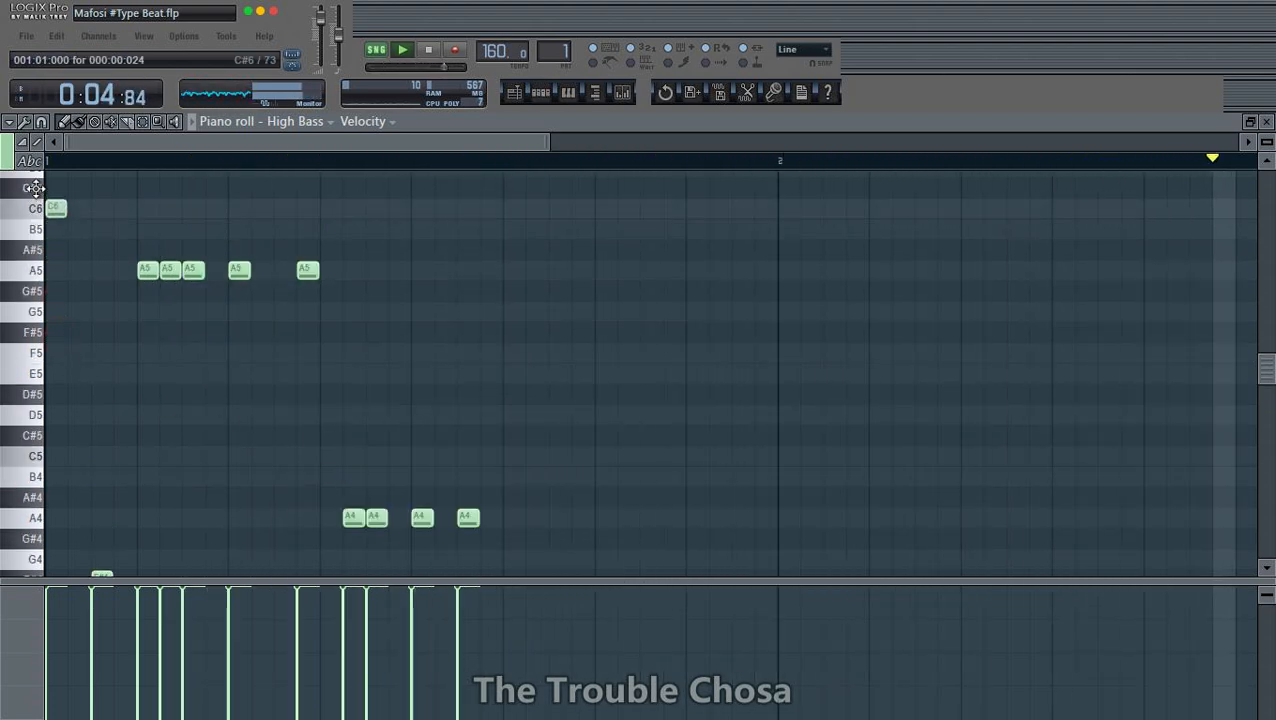
scroll(496, 305, "down", 3)
scroll(515, 313, "up", 3)
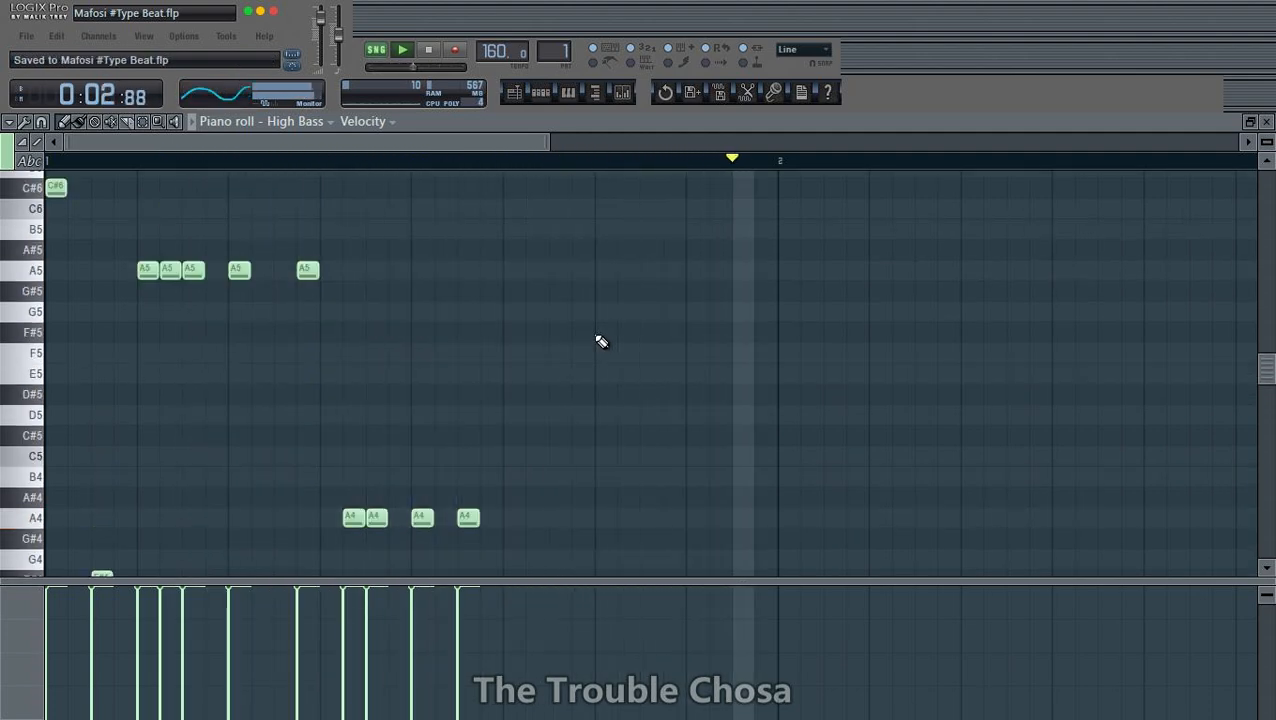
- Add two consecutive D6 notes after the last A4 note, the second at 001:06:024
scroll(441, 165, "down", 1)
scroll(612, 308, "down", 1)
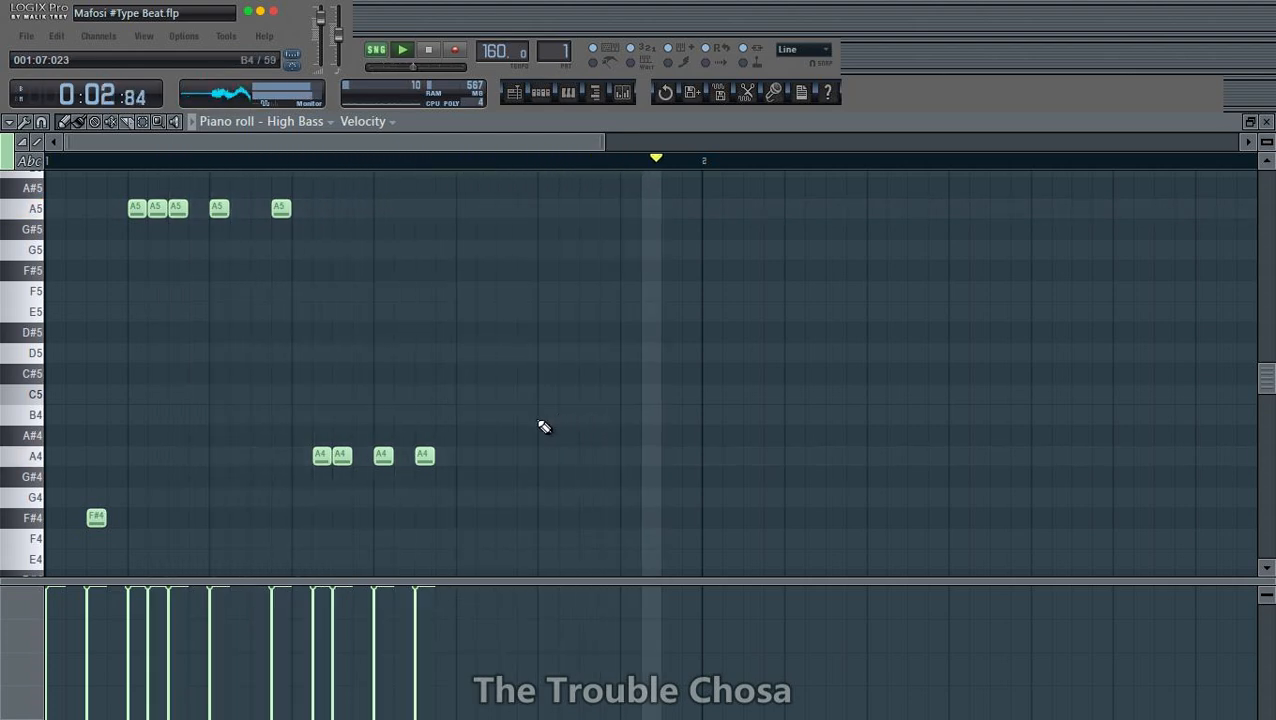
scroll(501, 418, "up", 2)
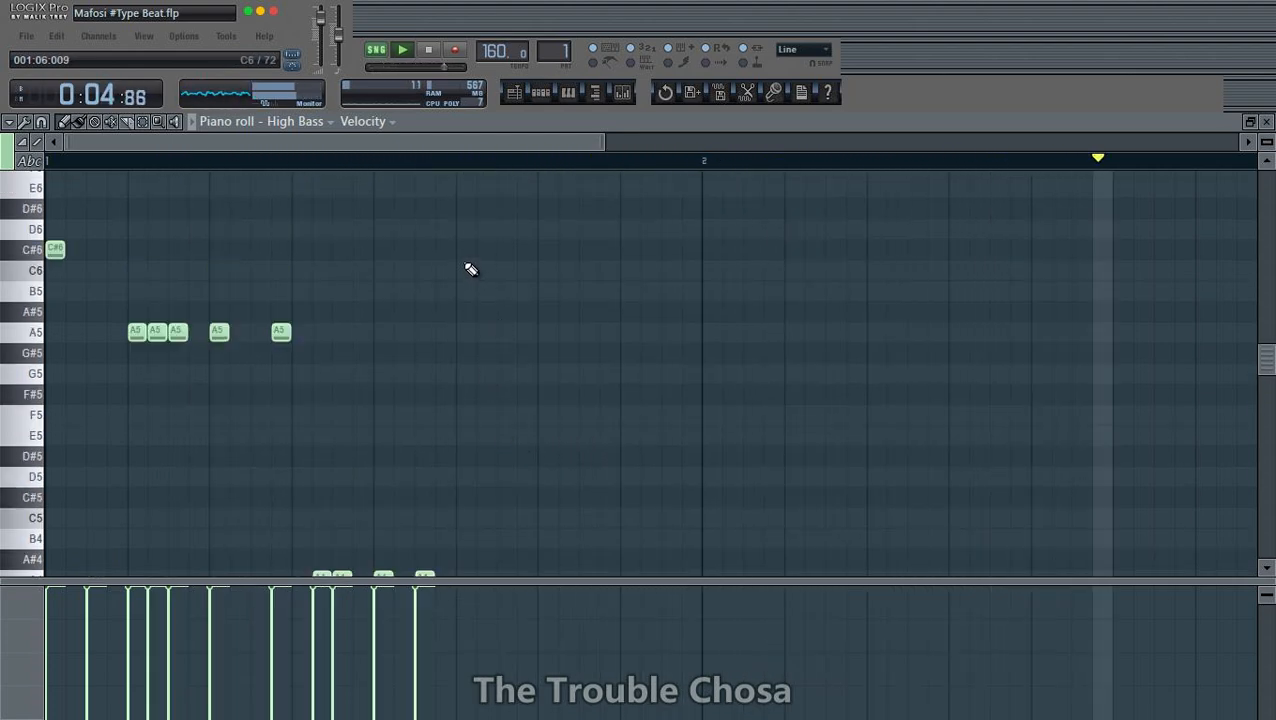
left_click(465, 228)
left_click(485, 228)
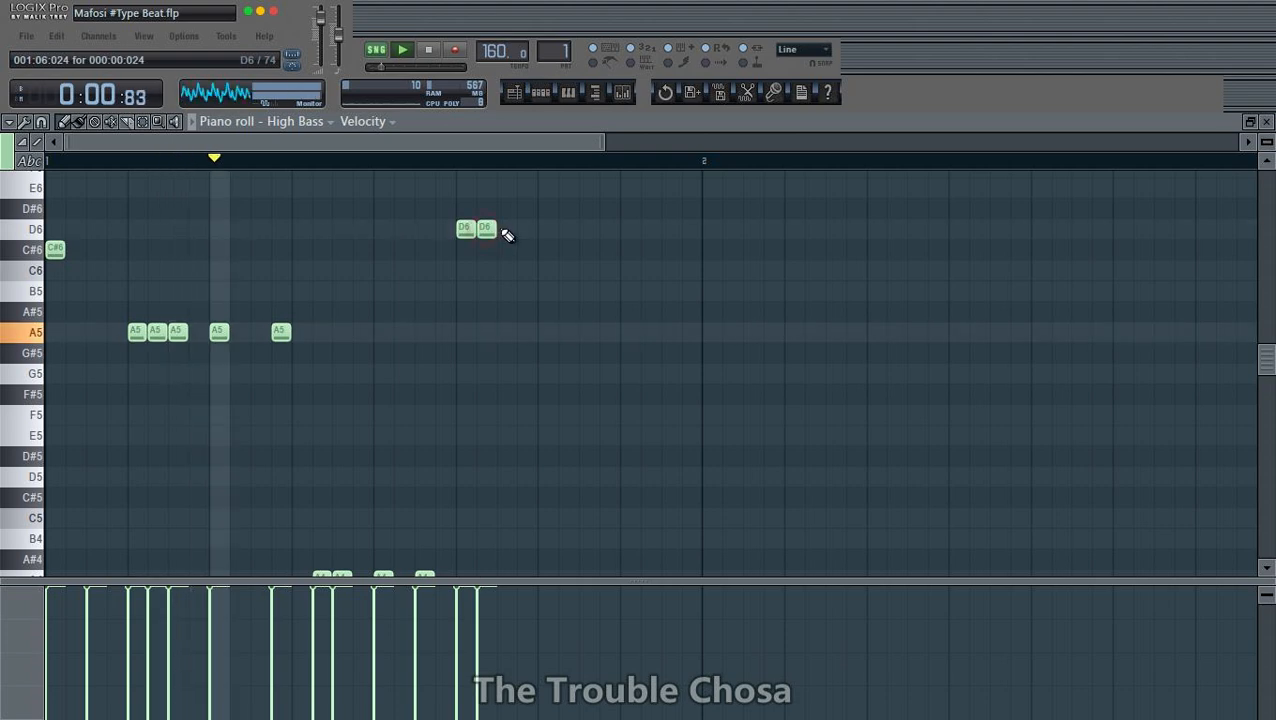
- Add a third consecutive D6 note, followed by two separate D6 notes before the end of bar 1
left_click(505, 228)
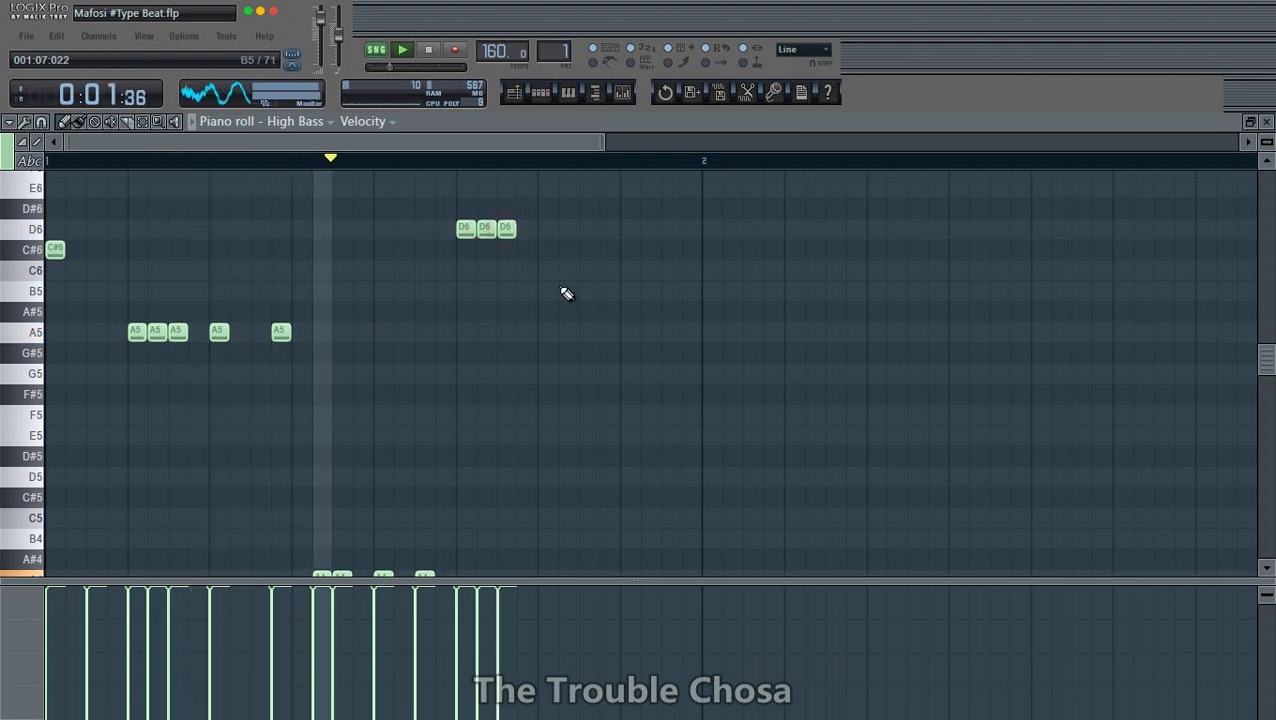
left_click(547, 228)
left_click(609, 228)
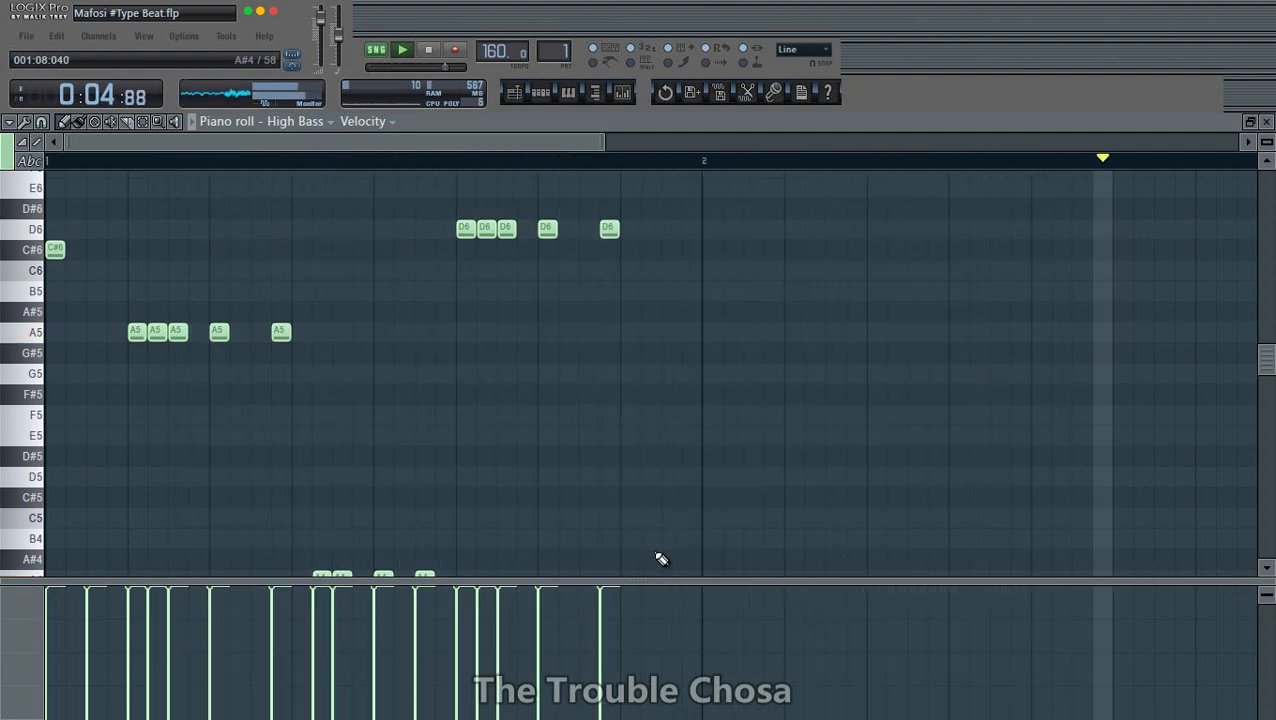
- Add two consecutive D5 notes at the end of bar 1, followed by two spaced D5 notes at the start of bar 2
left_click(650, 476)
left_click(670, 476)
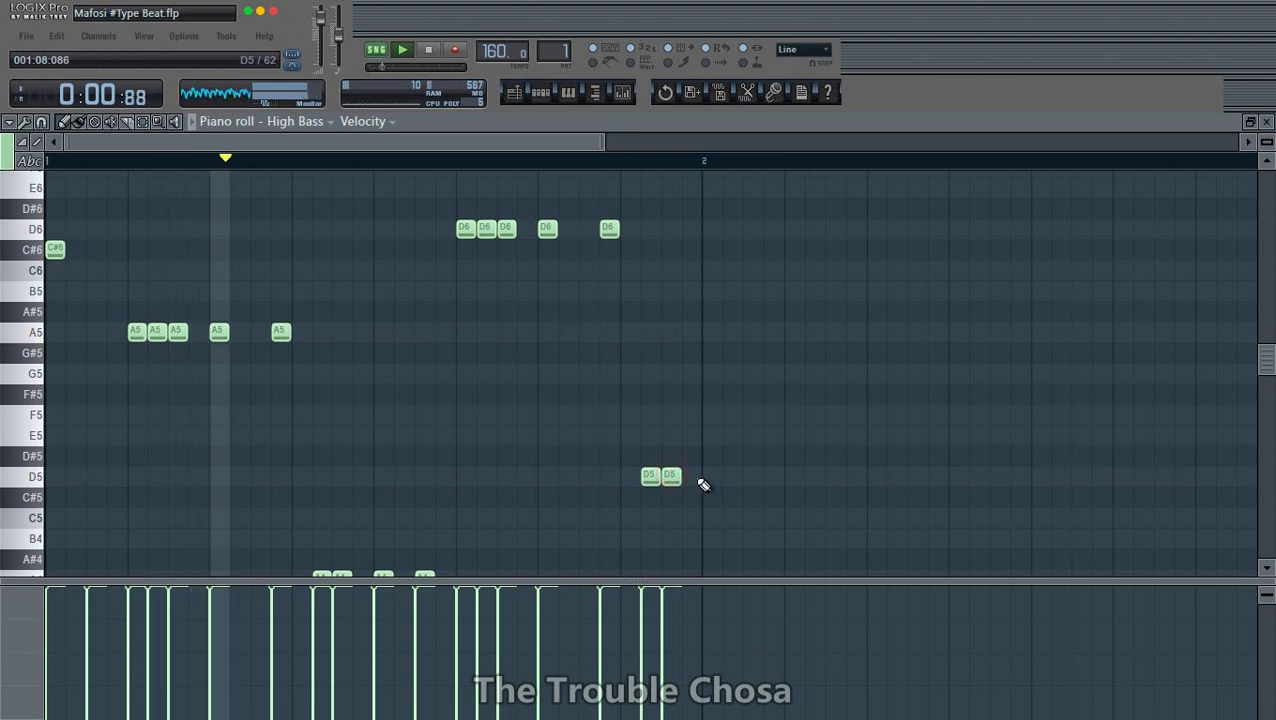
left_click(710, 476)
left_click(752, 476)
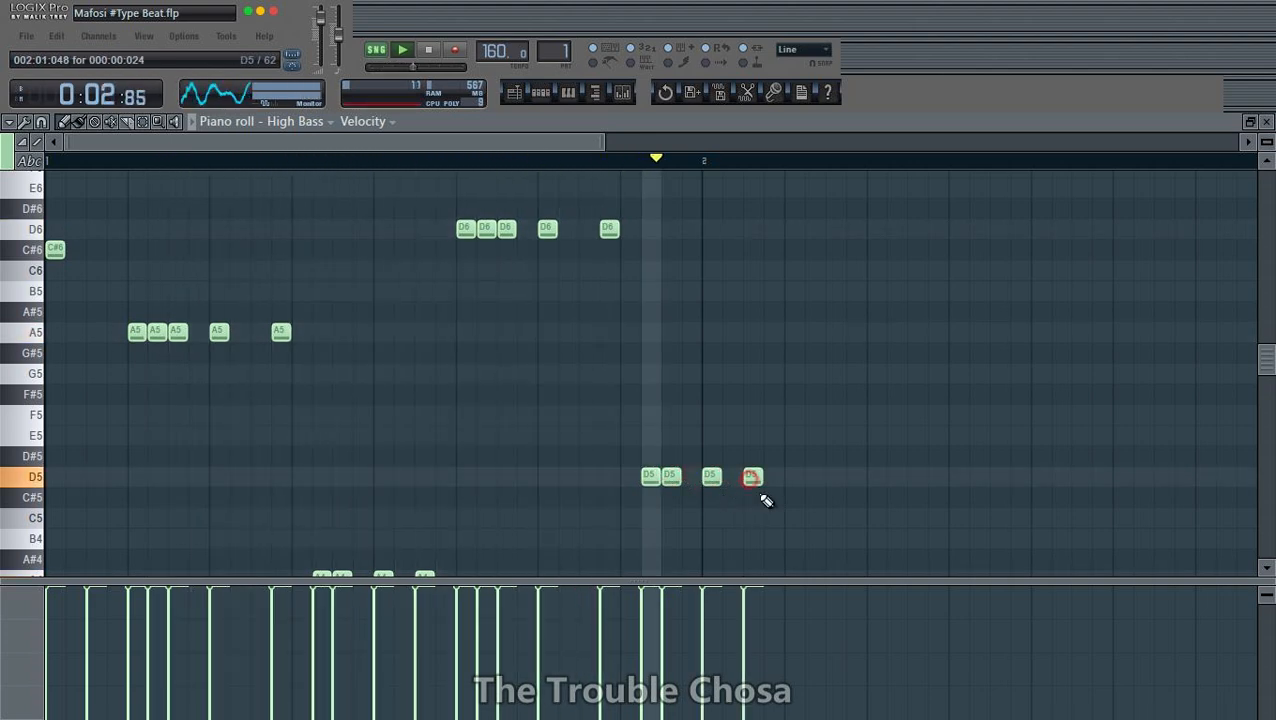
- Add two consecutive B5 notes after the last D5 note, deleting the surplus third B5
scroll(757, 176, "down", 1)
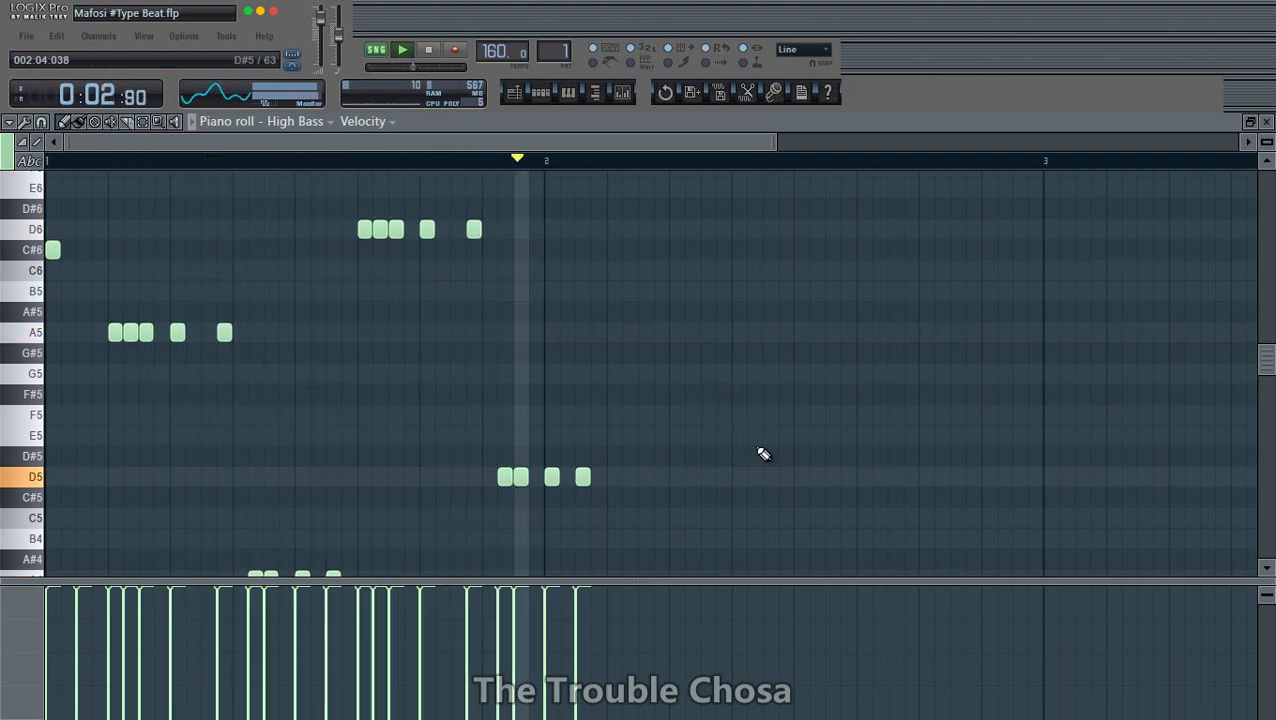
left_click(614, 291)
left_click(630, 291)
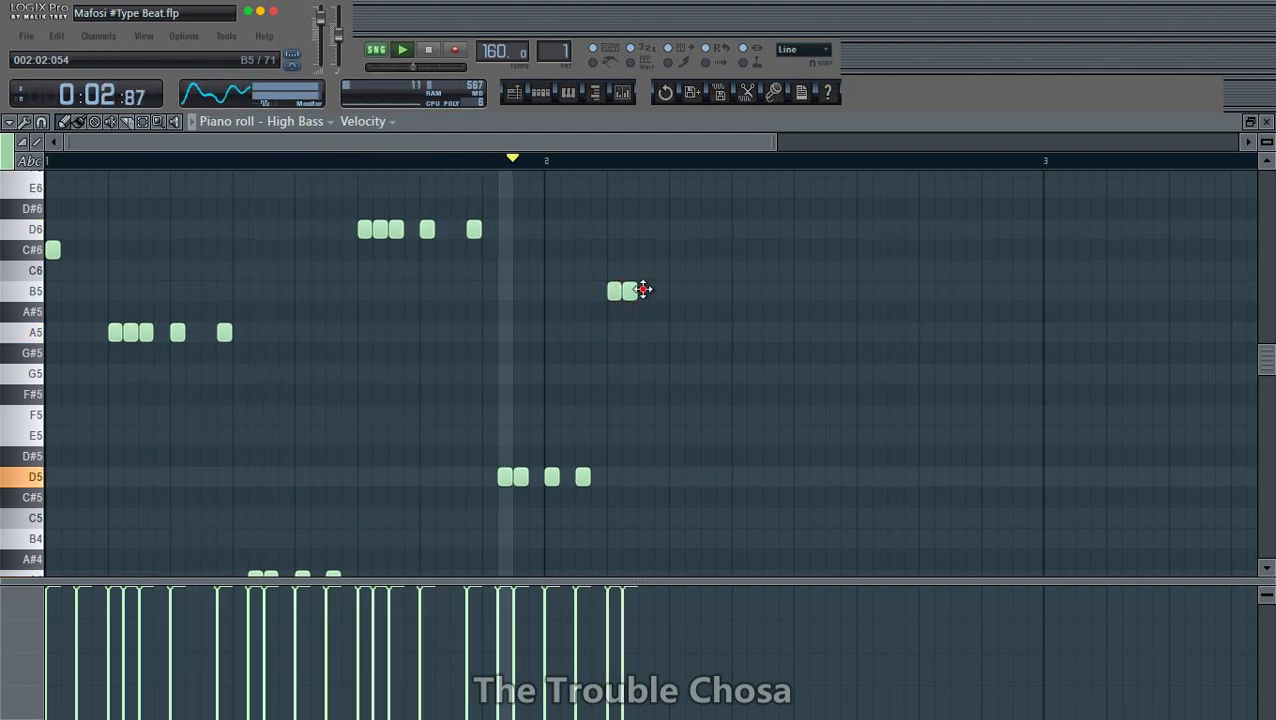
left_click(645, 291)
right_click(648, 295)
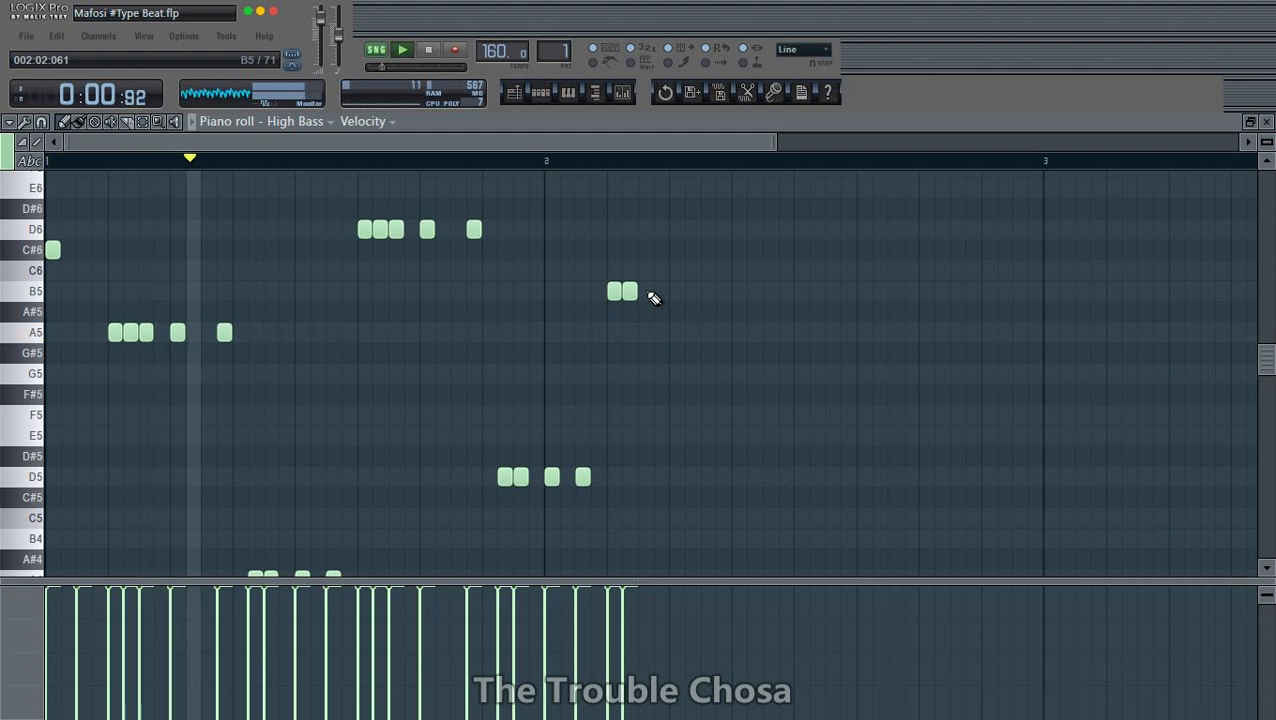
- Place an E6 note directly after the B5 pair and two more spaced E6 notes after it
left_click_drag(645, 208, 645, 188)
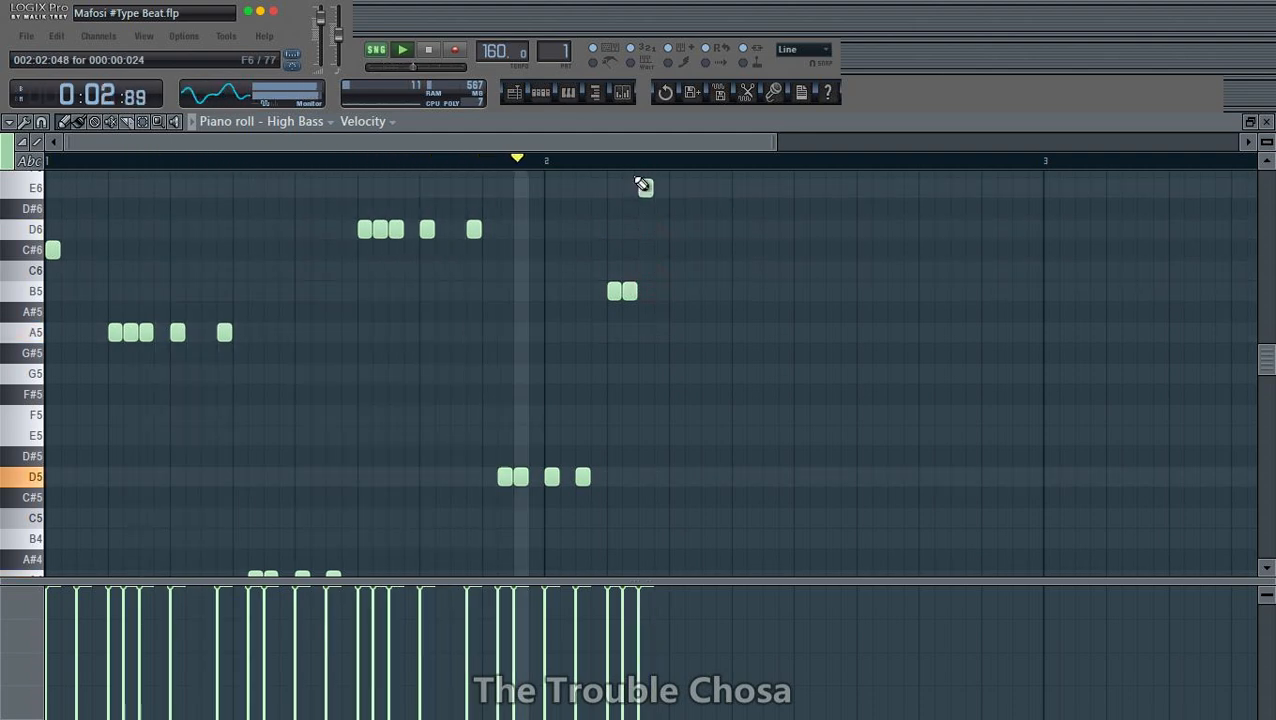
scroll(712, 252, "up", 3)
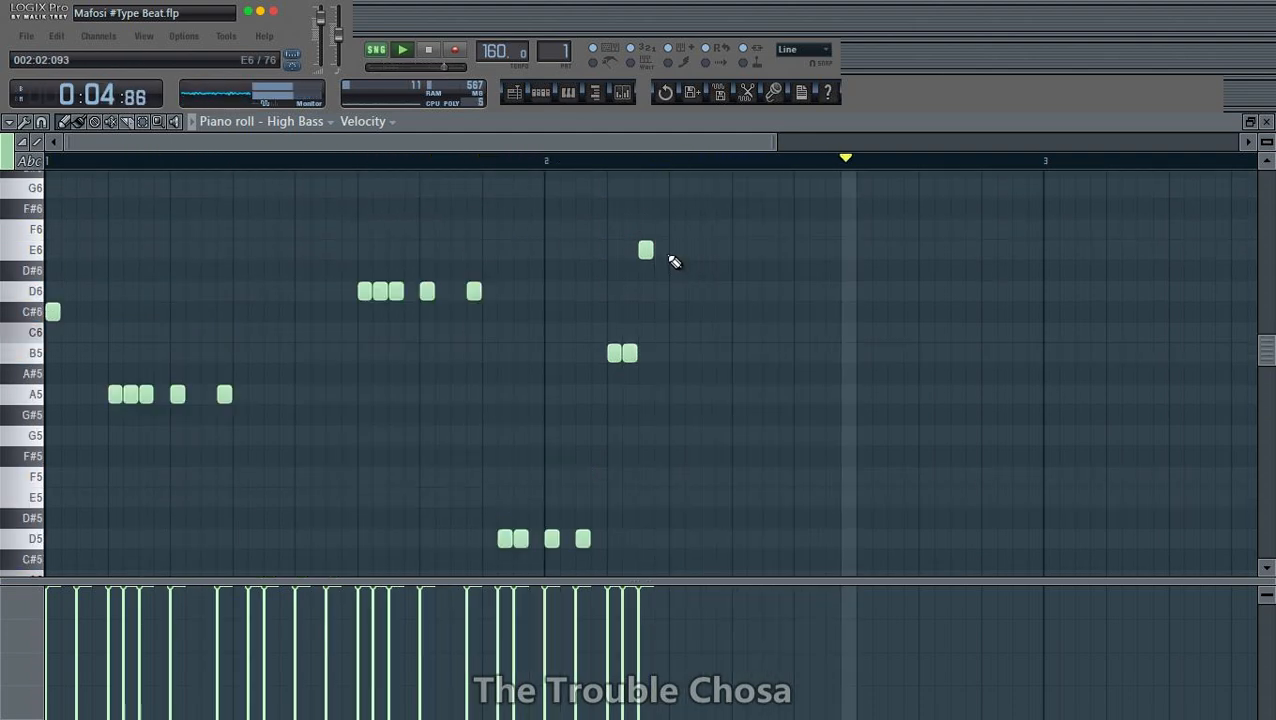
left_click(676, 250)
left_click(723, 250)
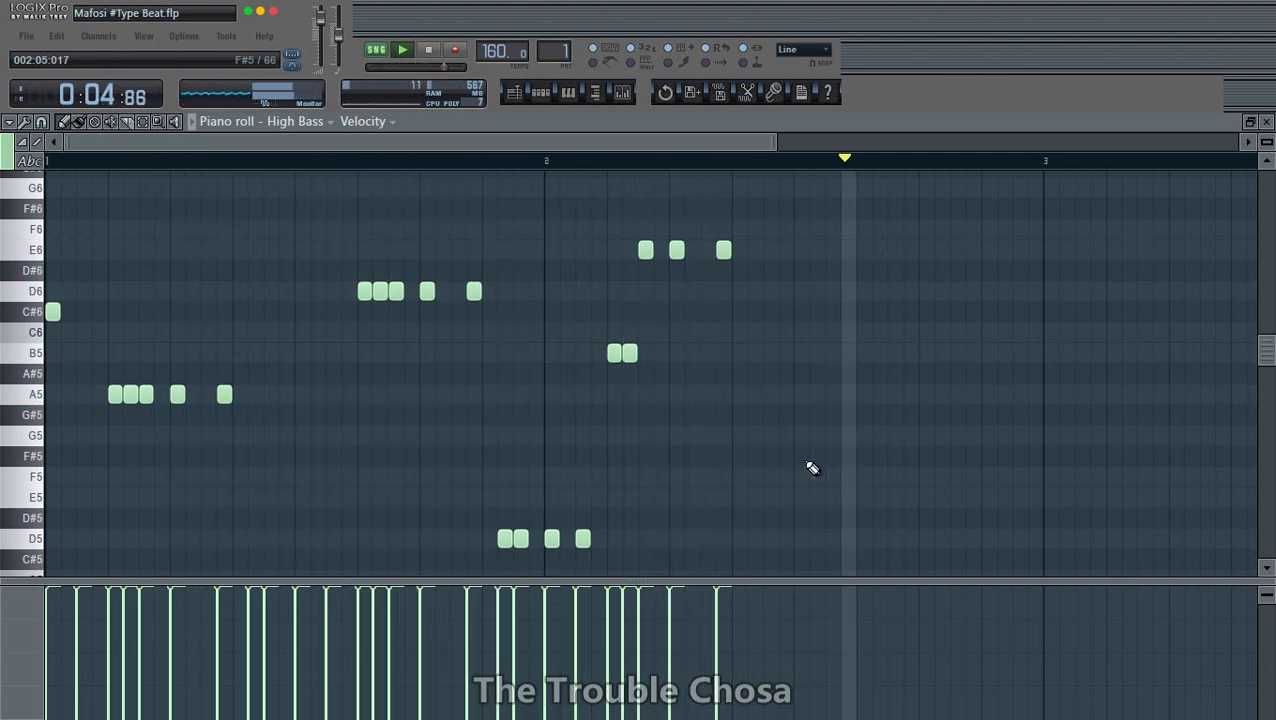
- Add two consecutive and two spaced E5 notes after the last E6, removing the E5 placed too early
left_click(739, 497)
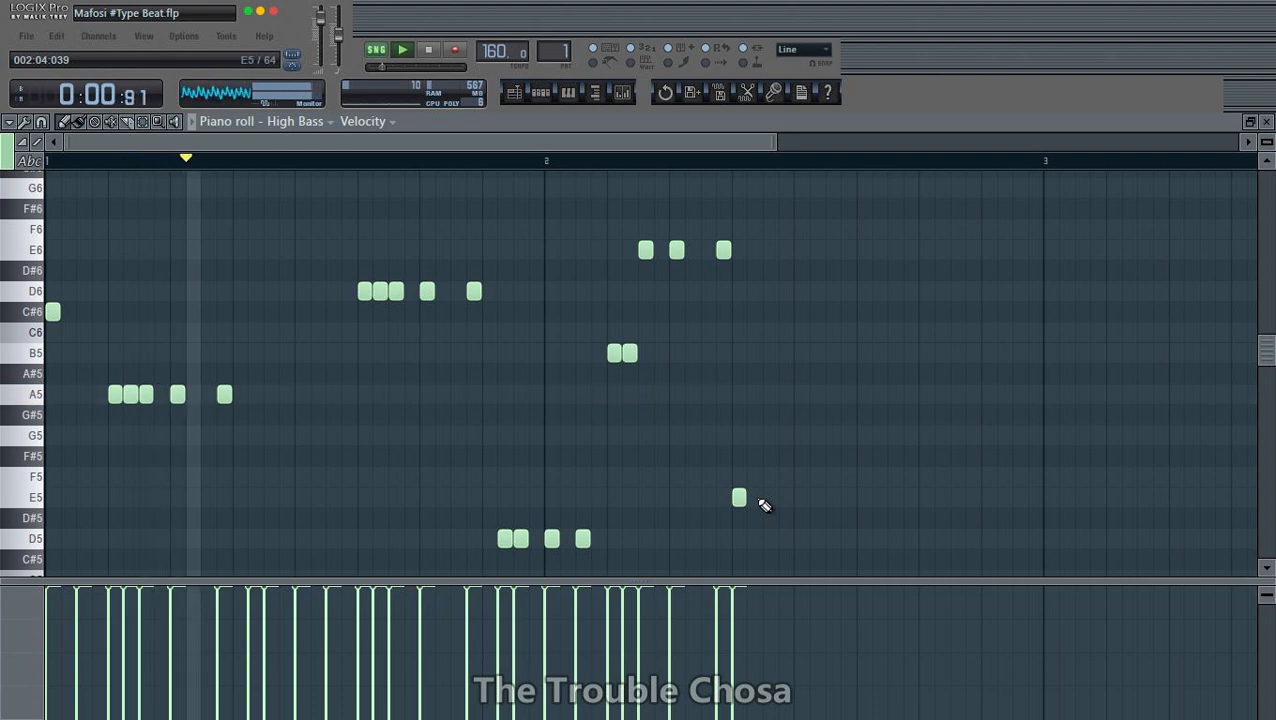
right_click(745, 498)
left_click(768, 498)
left_click(752, 498)
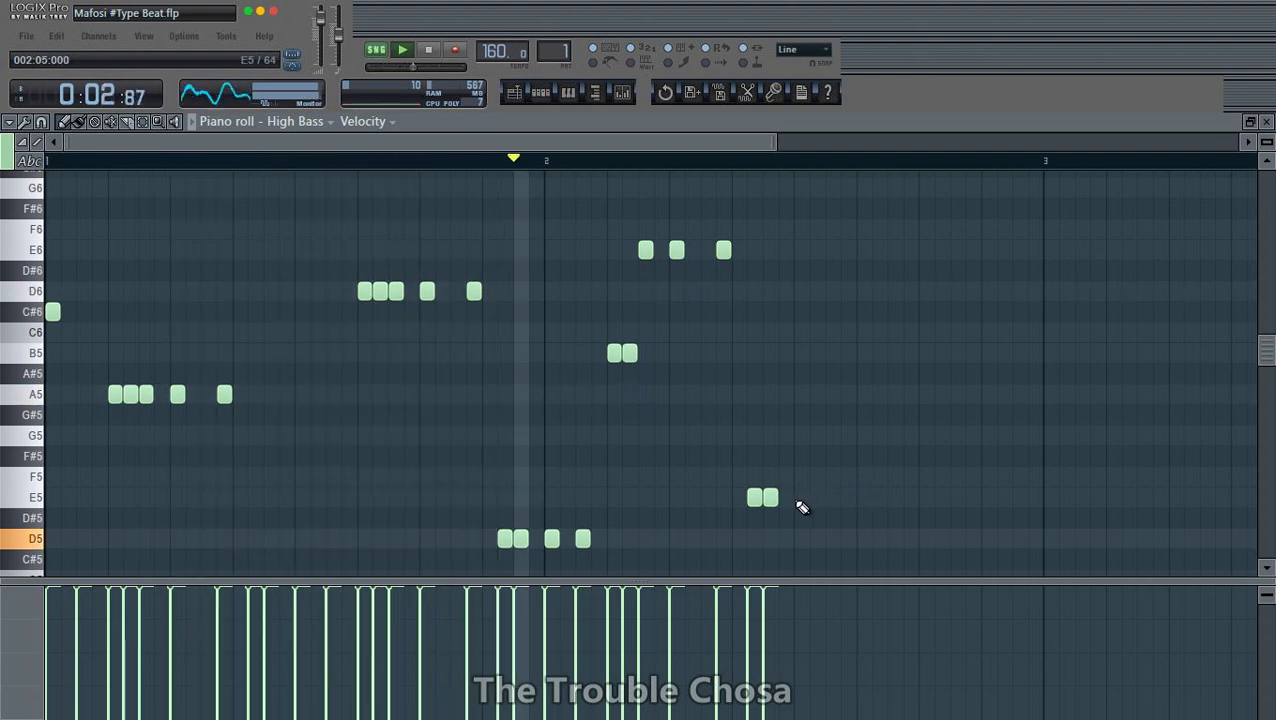
left_click(801, 497)
left_click(833, 497)
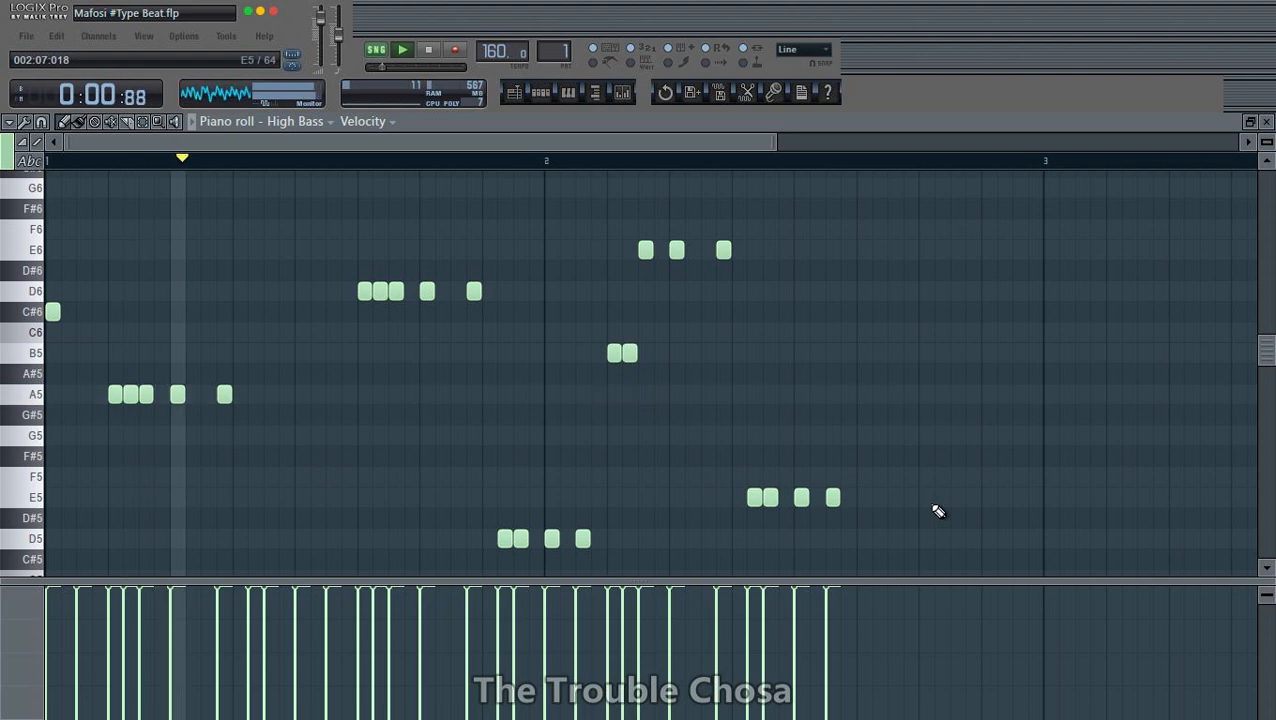
- Add three consecutive F#5 notes after the last E5, followed by two spaced F#6 notes
left_click(865, 456)
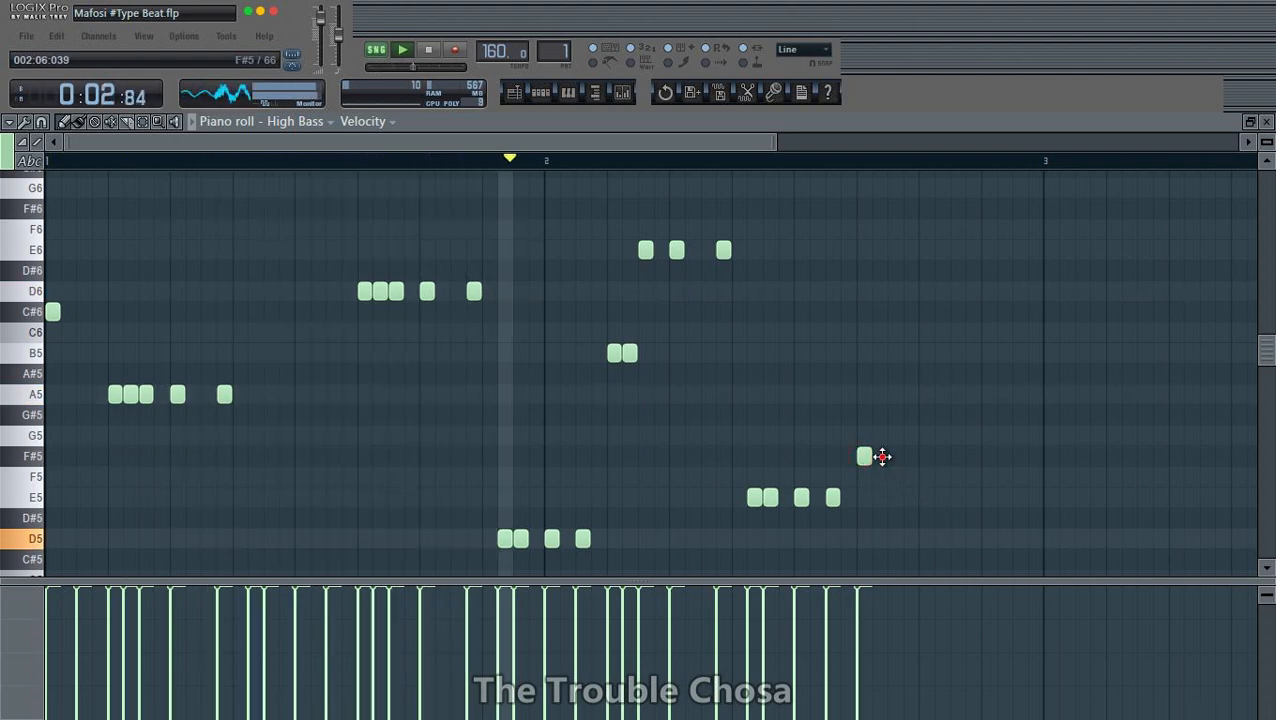
left_click(895, 456)
left_click(880, 456)
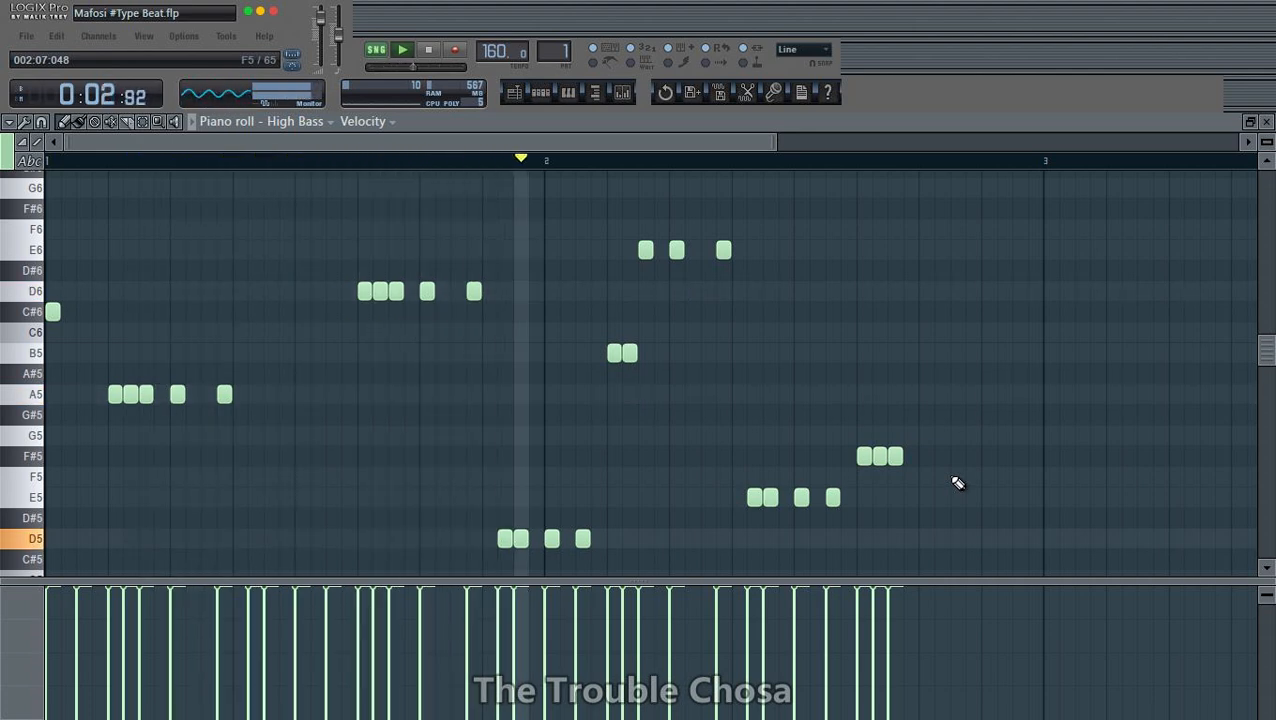
scroll(932, 355, "up", 1)
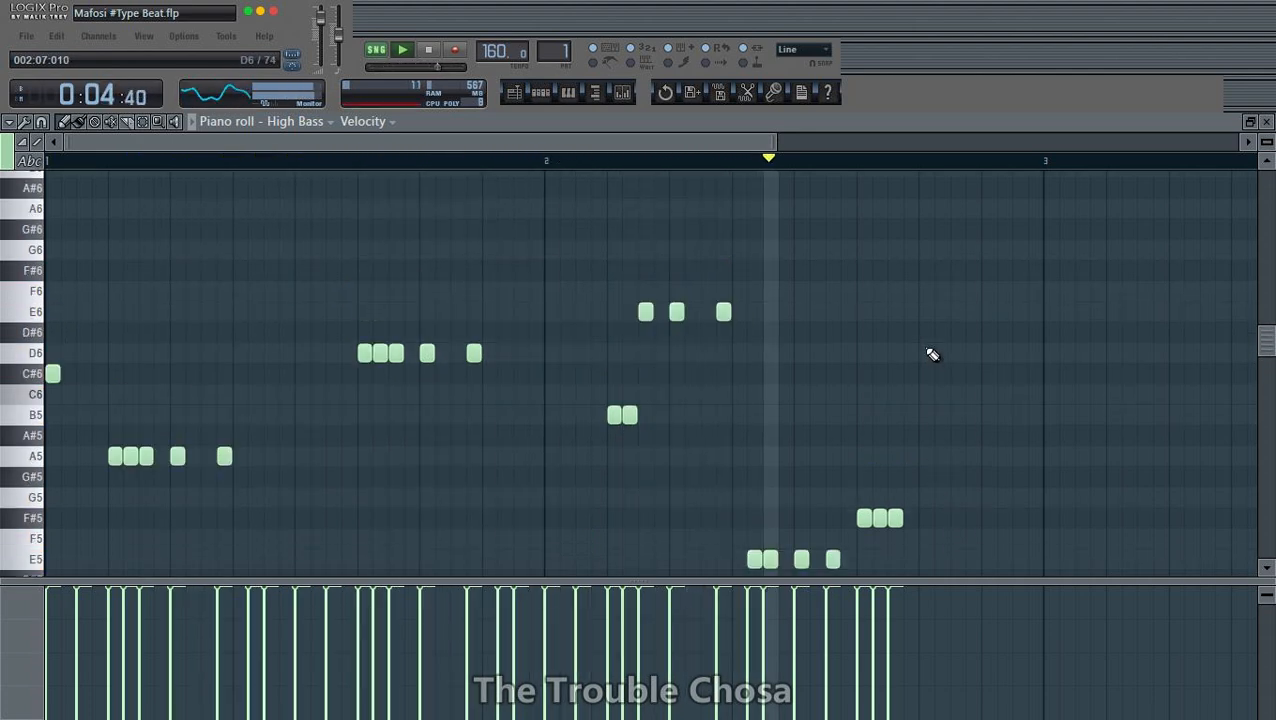
left_click(924, 275)
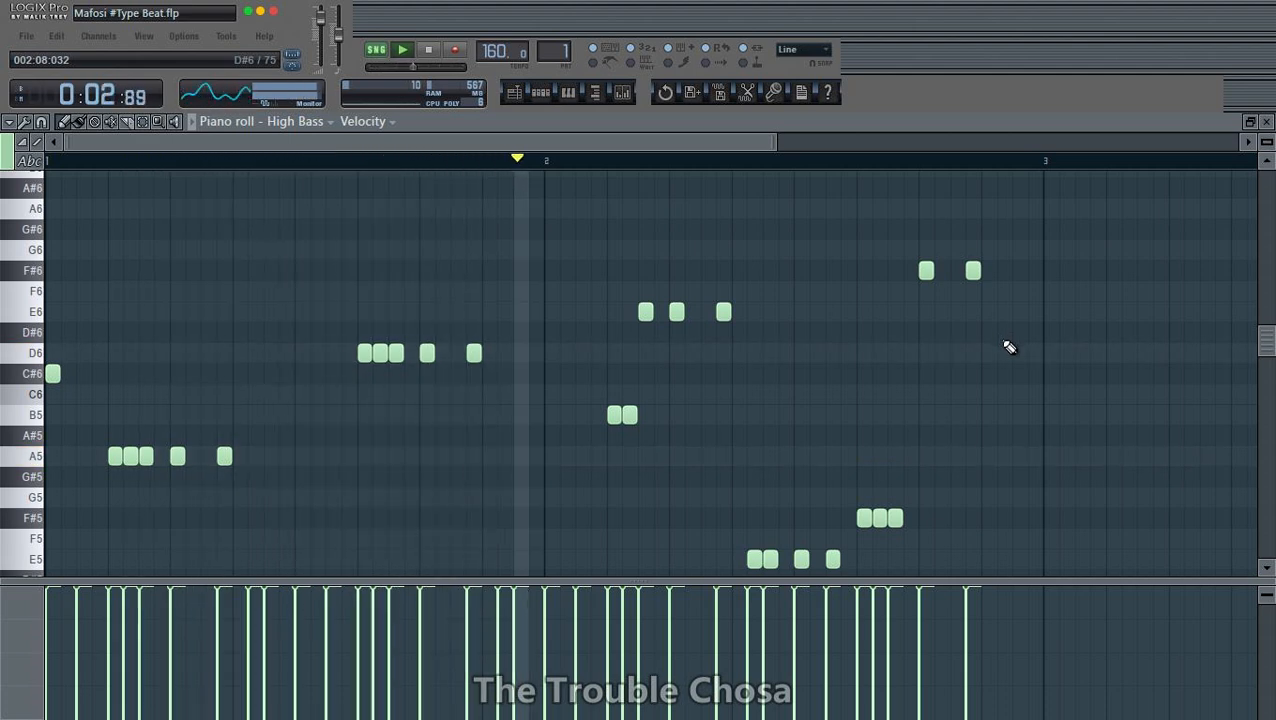
- Finish the High Bass part with two consecutive C#6 notes at the end of bar 2 and close its piano roll
left_click(1005, 373)
left_click(1020, 373)
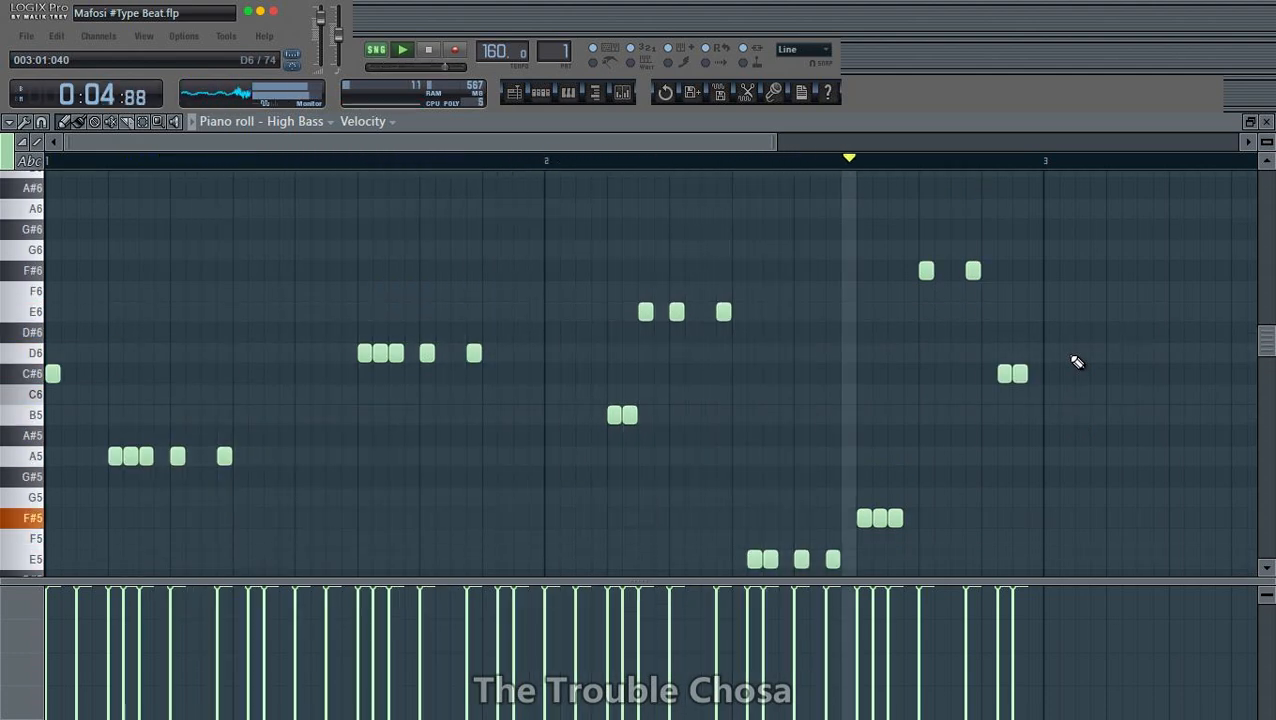
left_click(1266, 121)
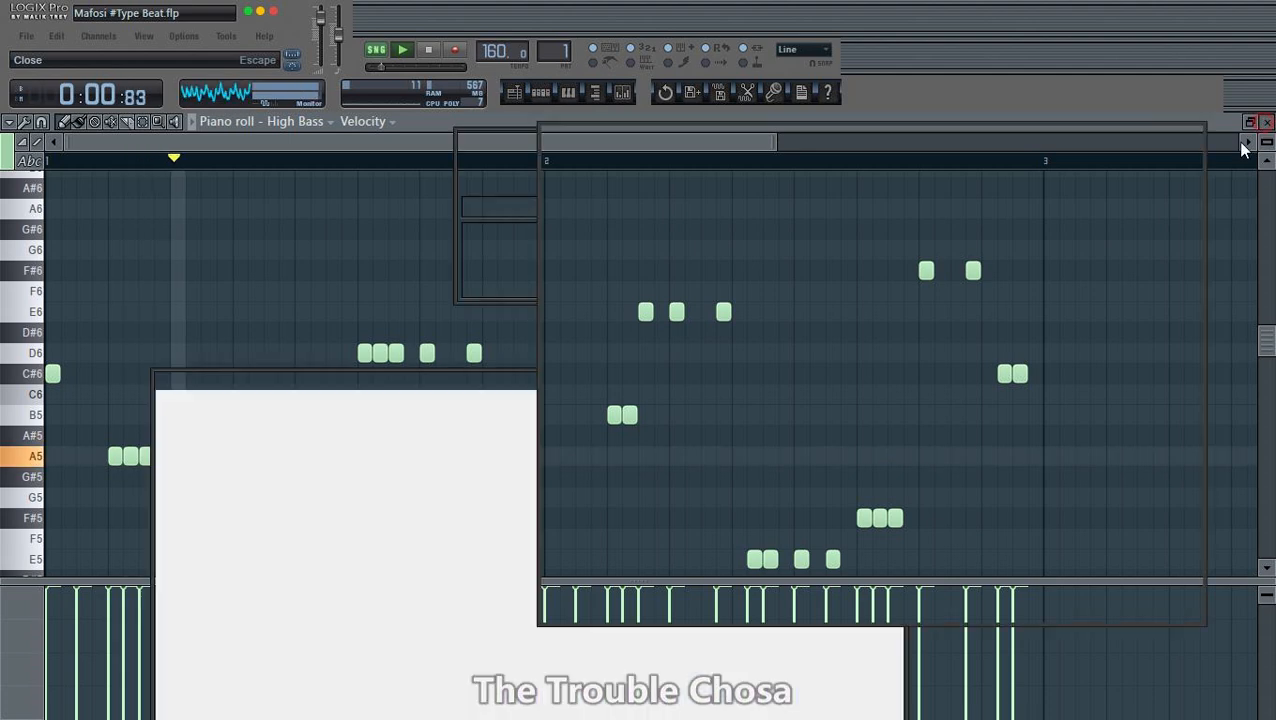
- Copy the High Bass notes and paste them into the Mid Bass and Bass channels
right_click(656, 520)
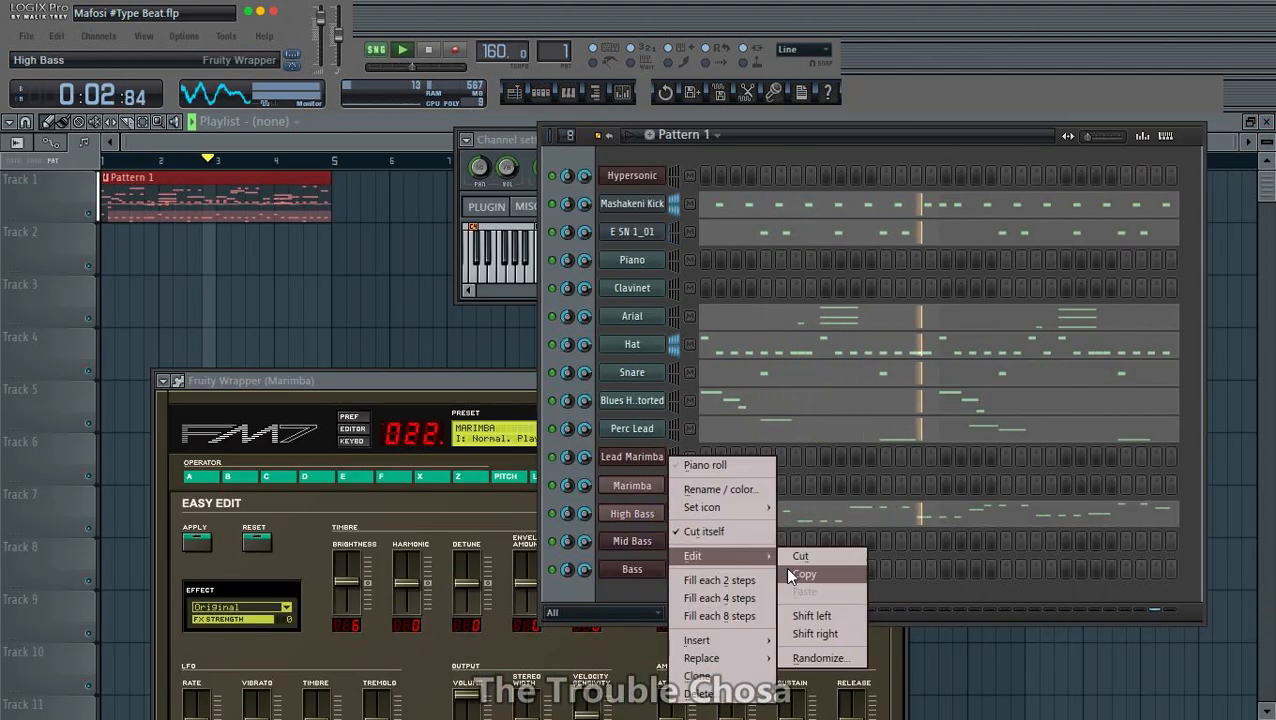
left_click(800, 574)
right_click(652, 544)
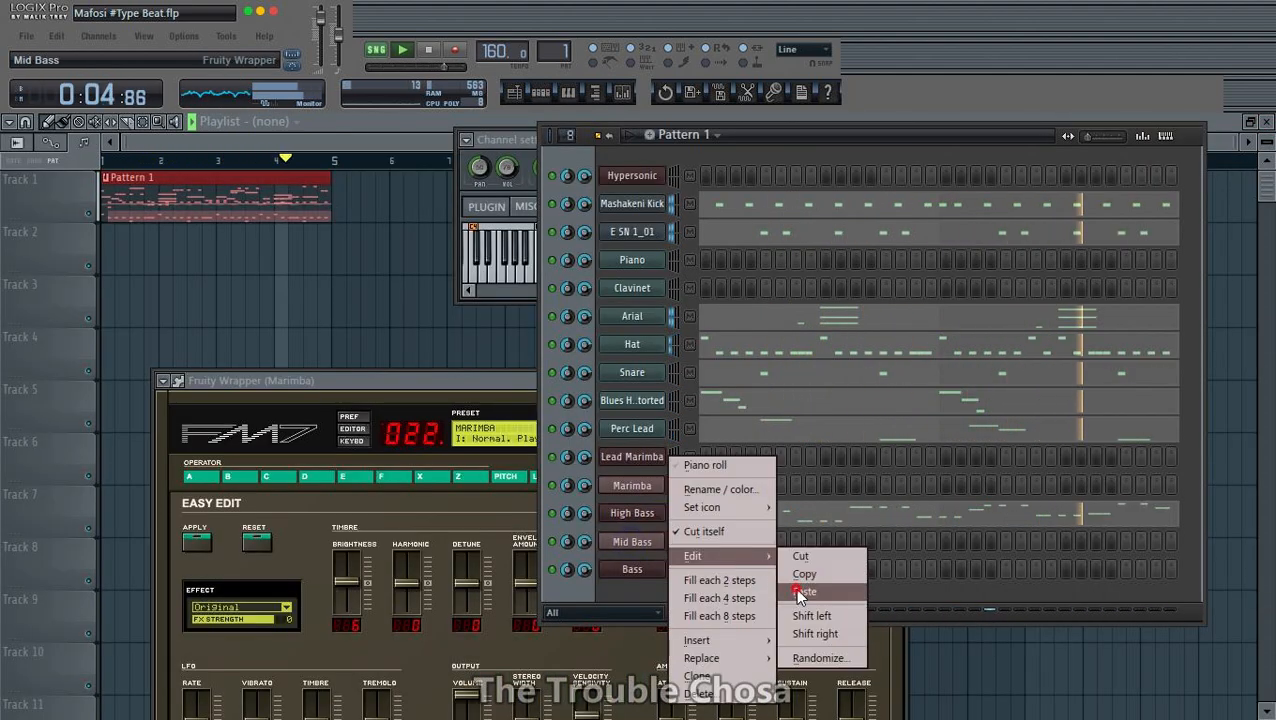
left_click(800, 591)
right_click(648, 572)
left_click(805, 591)
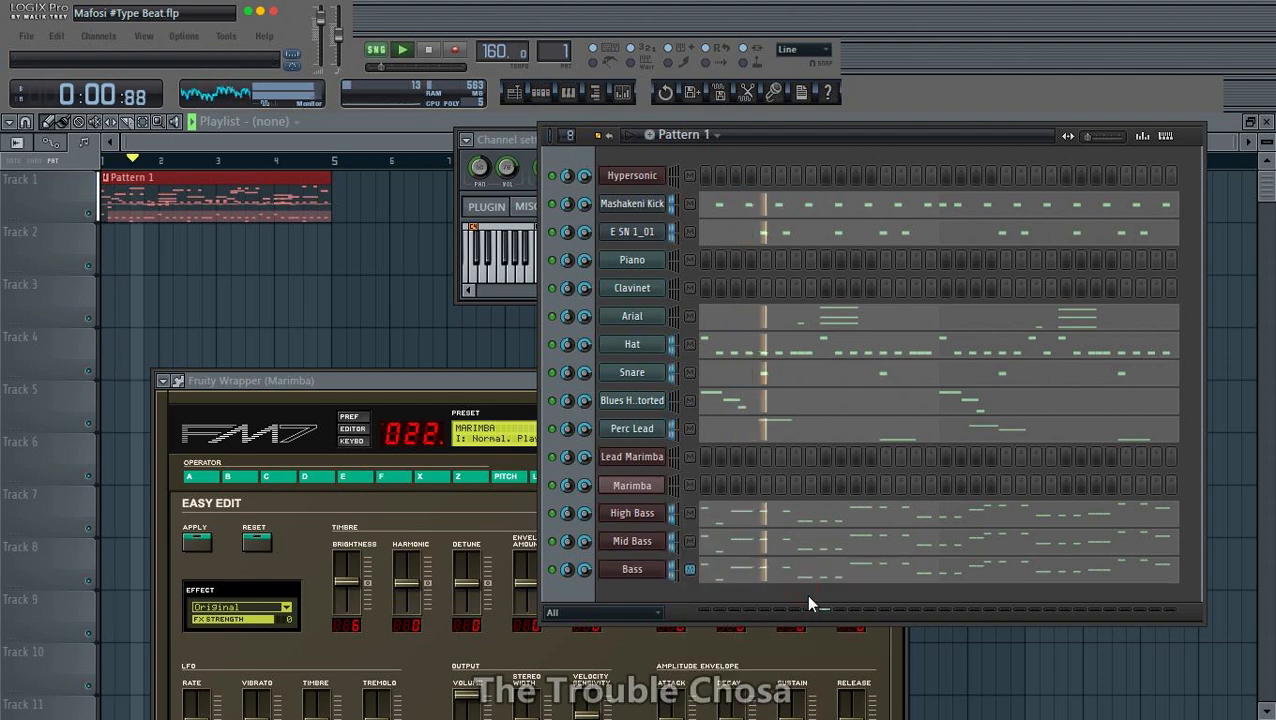
- Save the project as Mafosi #Type Beat, replacing the existing file
left_click(26, 36)
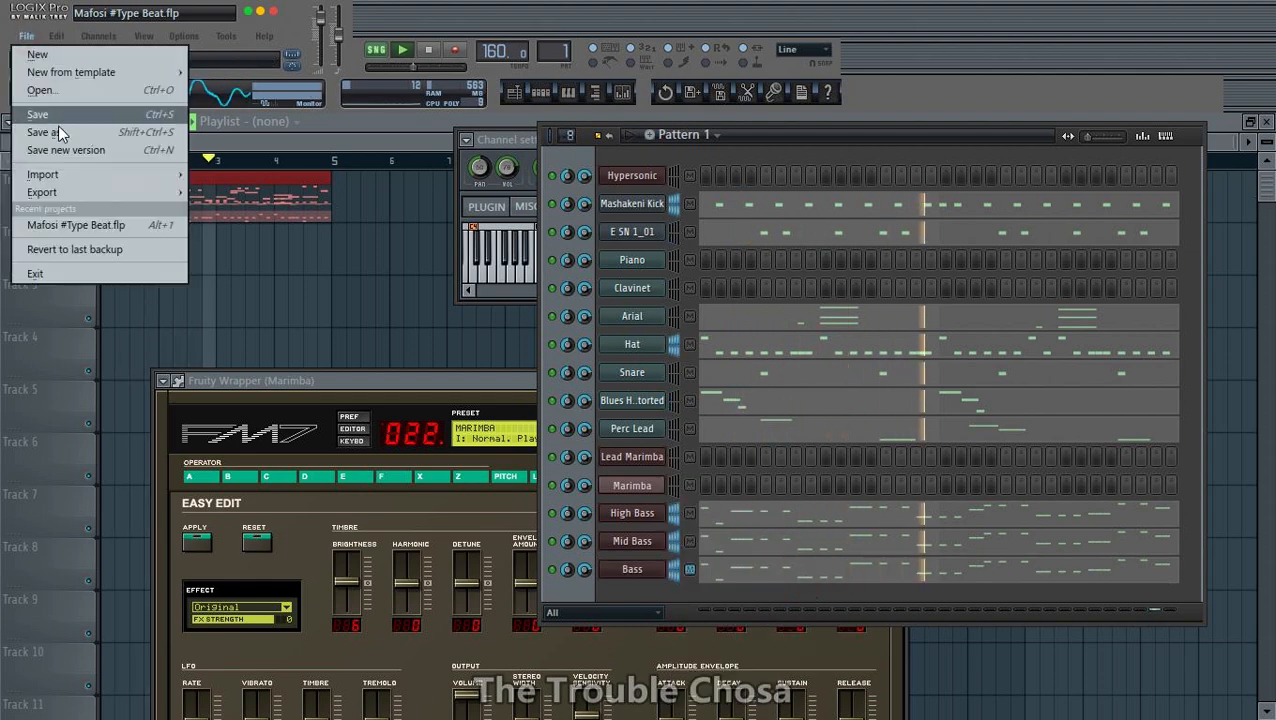
left_click(58, 128)
key("Return")
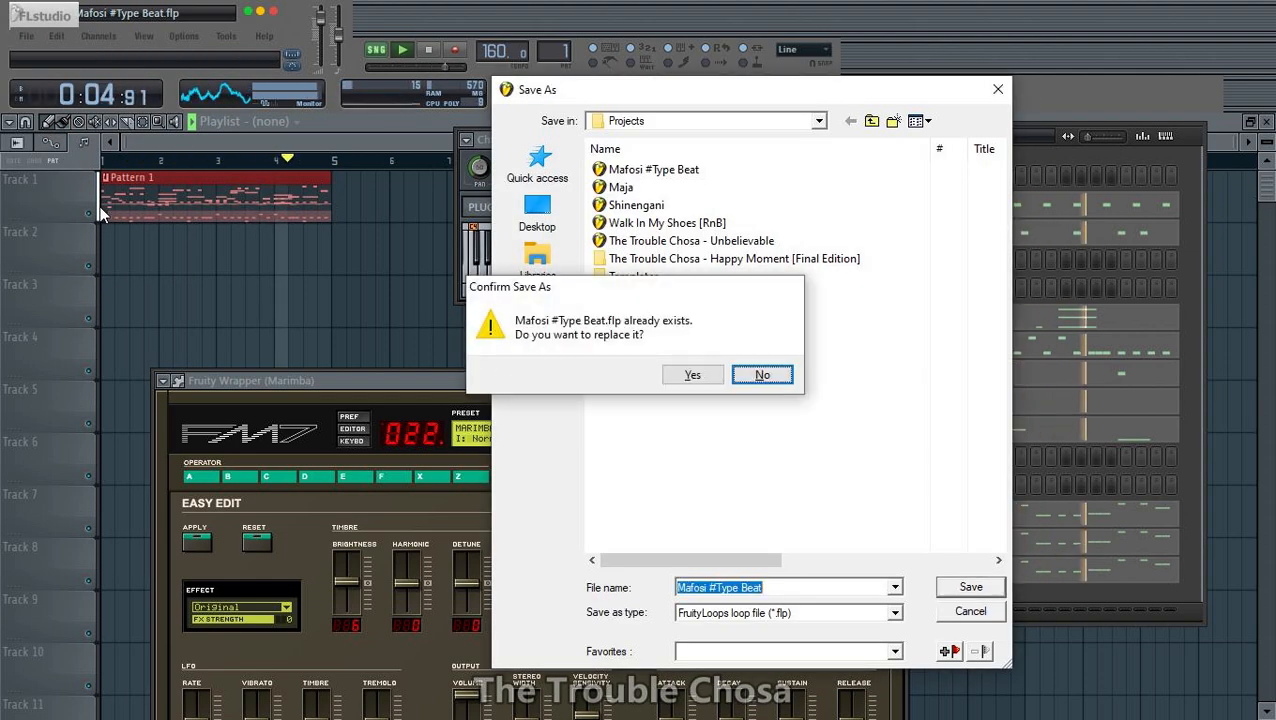
key("Return")
key("Return")
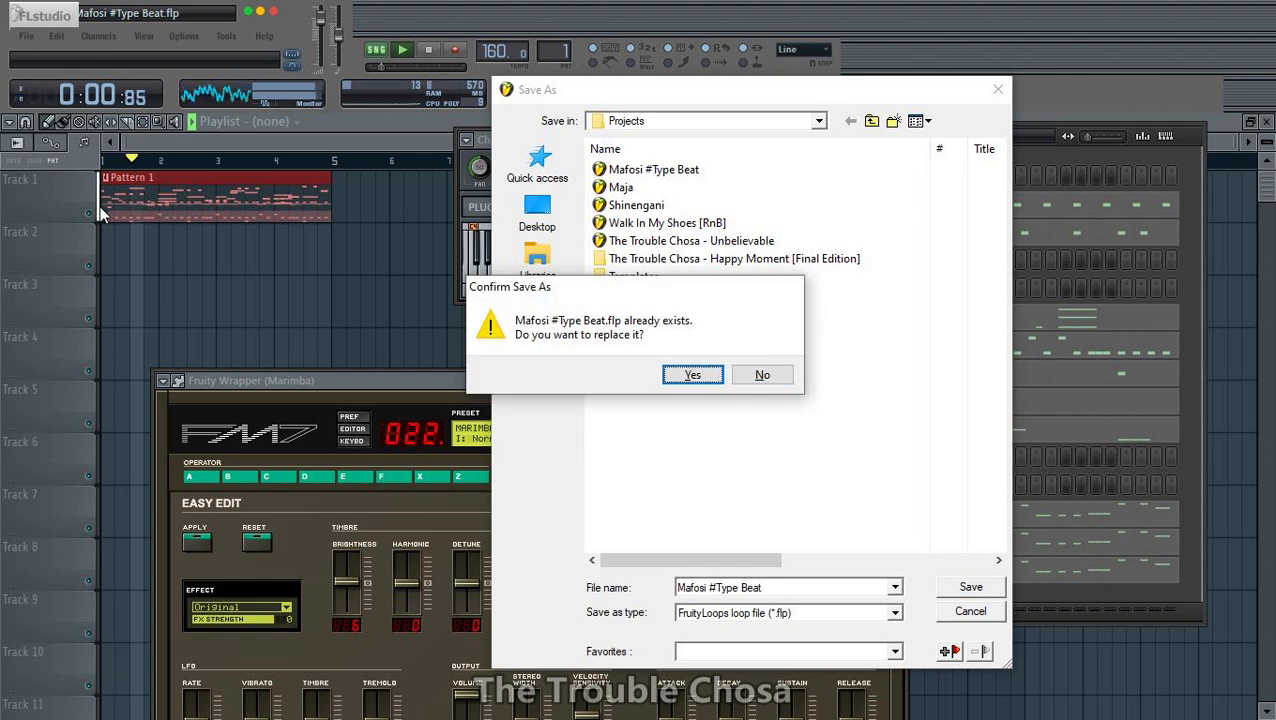
key("Return")
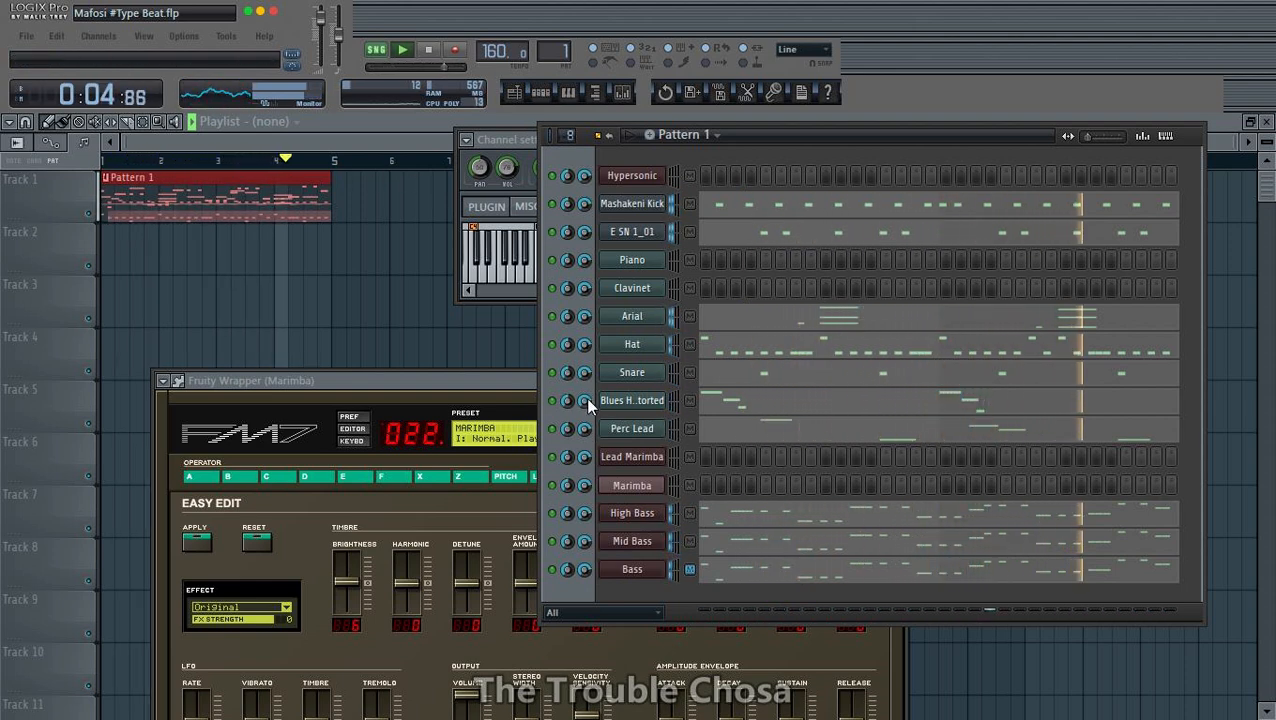
- Delete the third C5 note in each bar of the E SN 1_01 part and close its piano roll
left_click(834, 234)
scroll(830, 169, "down", 1)
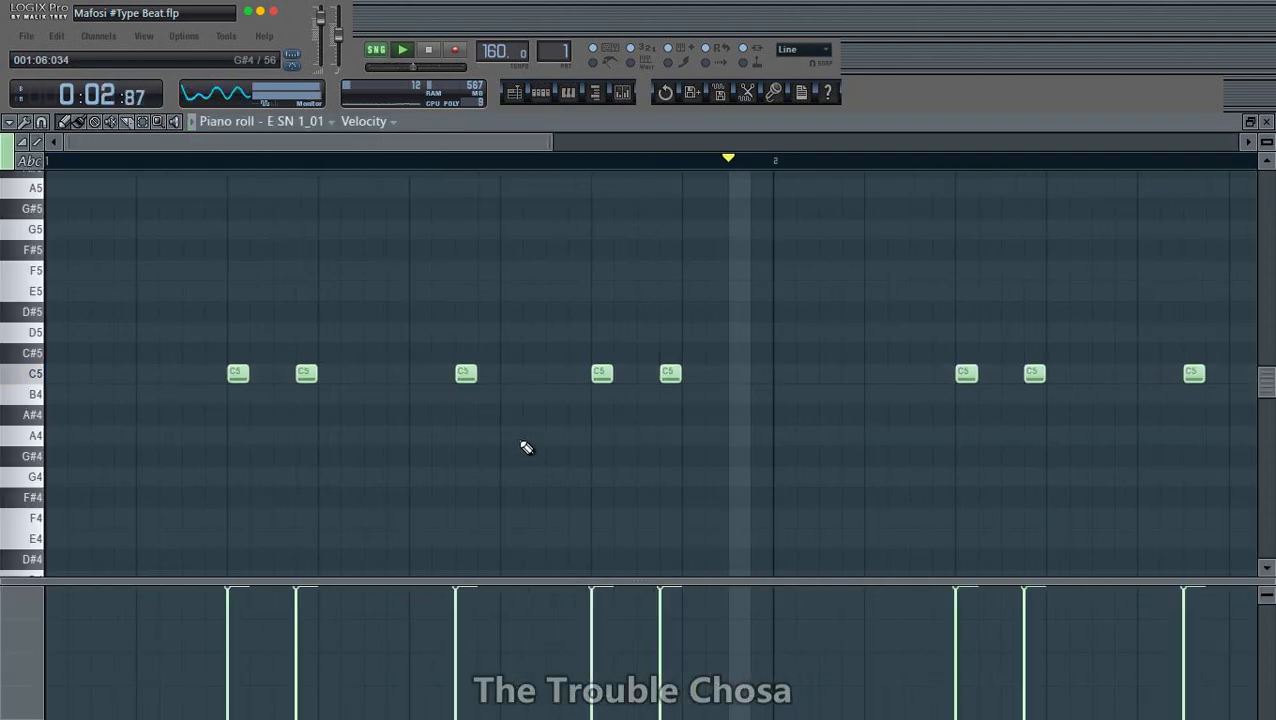
right_click(453, 373)
scroll(575, 170, "down", 1)
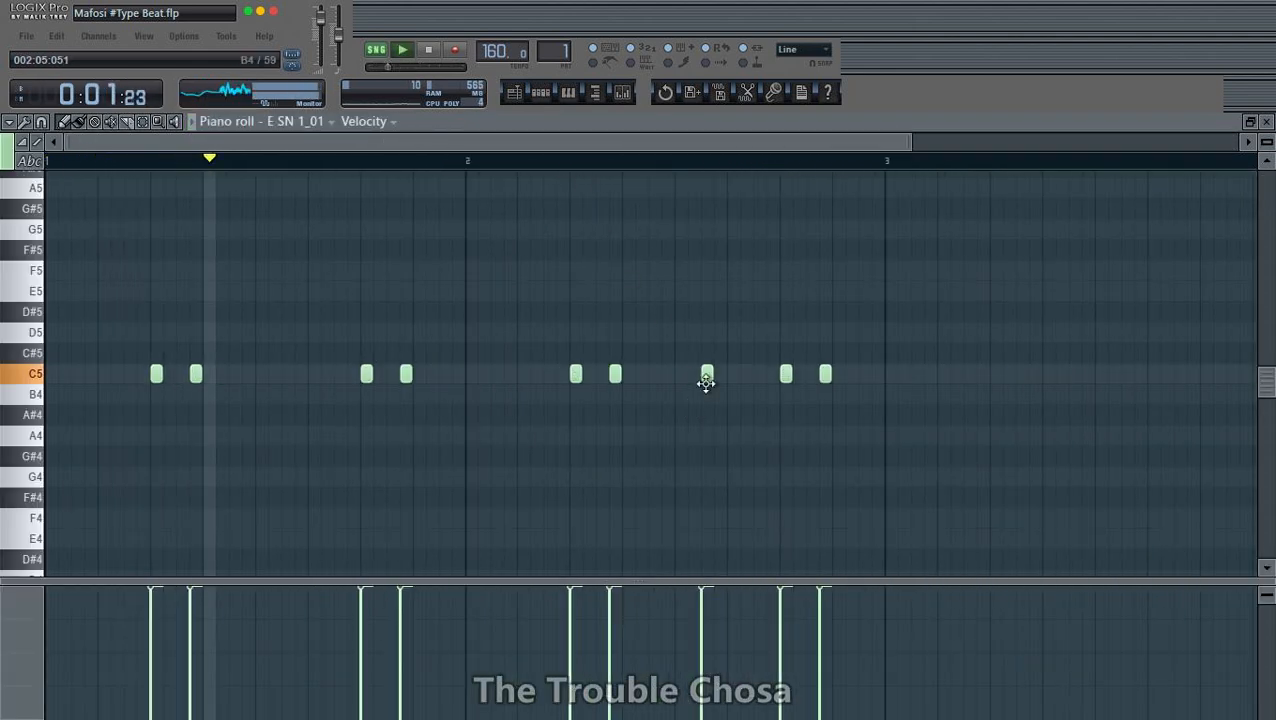
left_click(1266, 122)
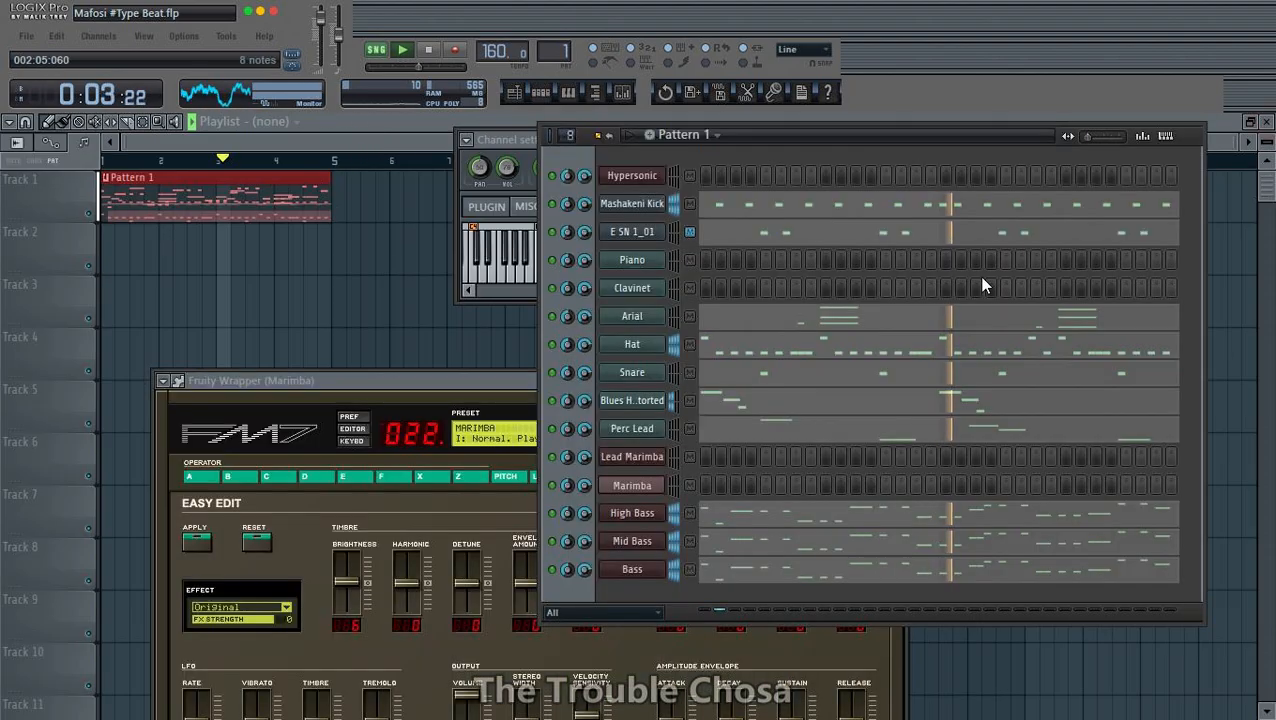
- In the Hat part, rework the closed hi-hats in the first half of bar 1 into pairs starting at 001:02:000, 001:03:000 and 001:04:000
left_click(738, 352)
scroll(652, 176, "down", 1)
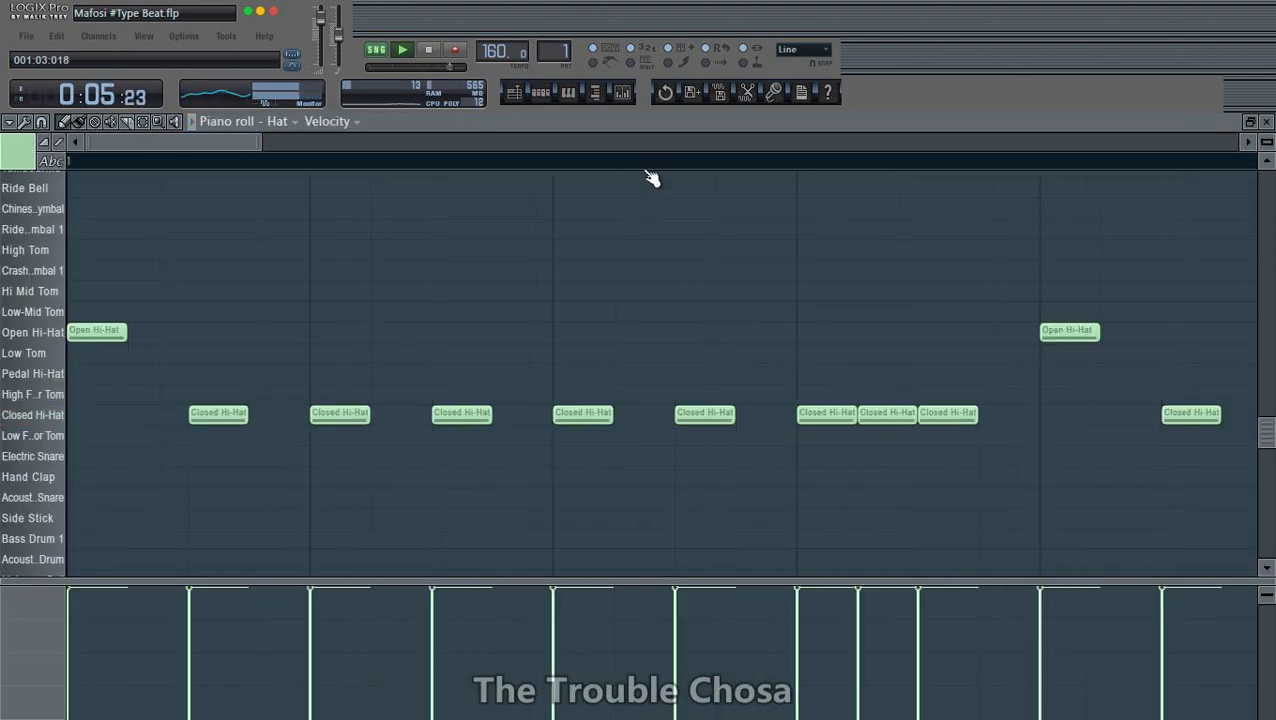
scroll(655, 176, "down", 6)
scroll(500, 240, "down", 1)
scroll(460, 330, "up", 5)
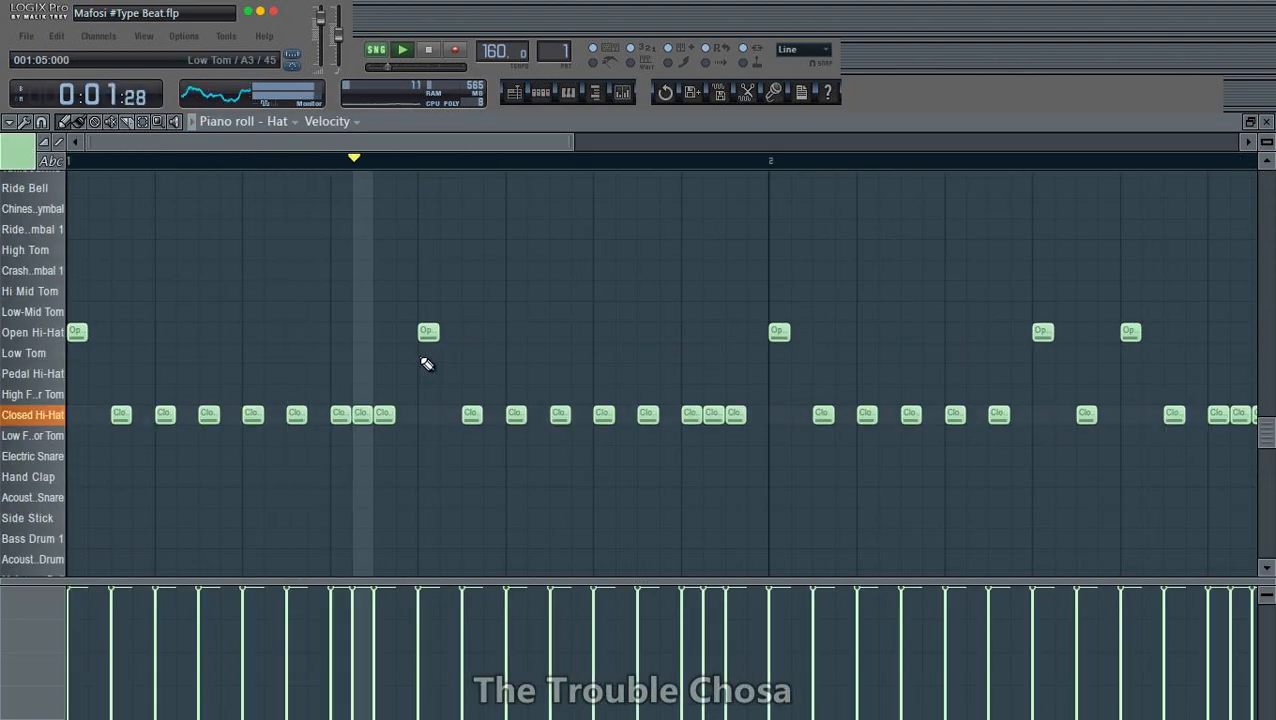
key("space")
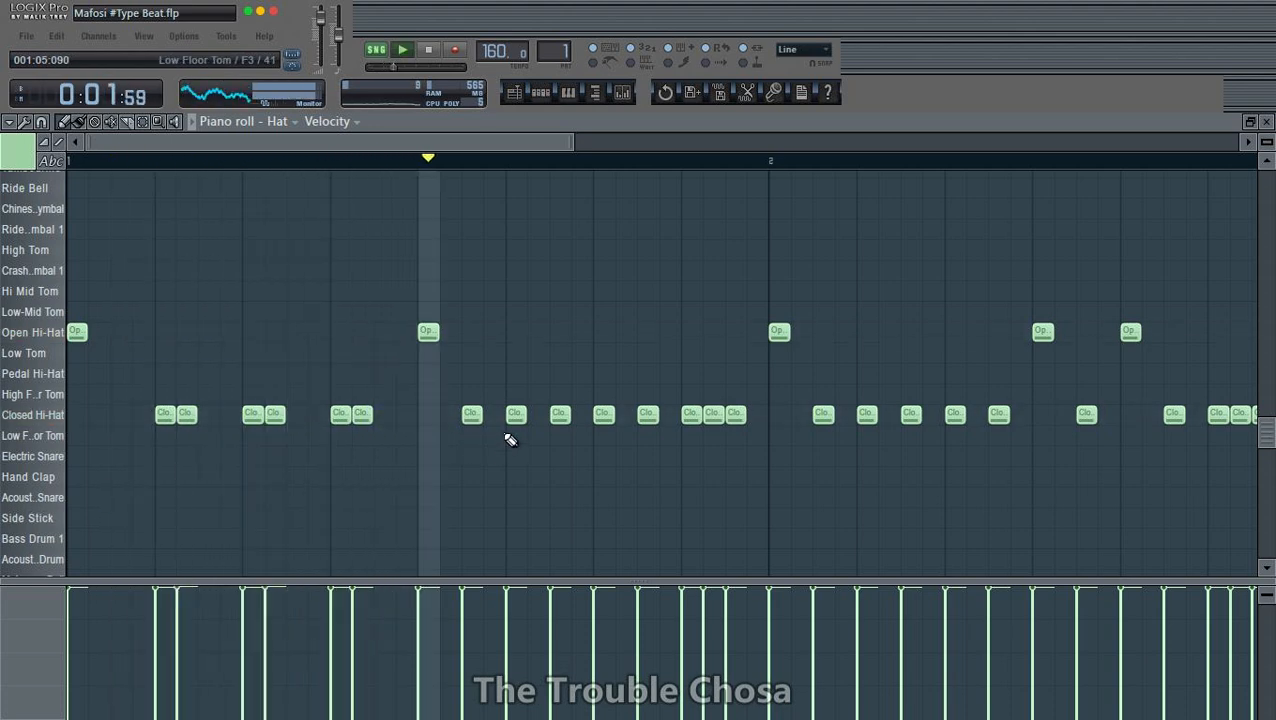
key("space")
- Rework the closed hi-hats in the second half of bar 1 into pairs starting at 001:06:000 and 001:07:000
right_click(567, 416)
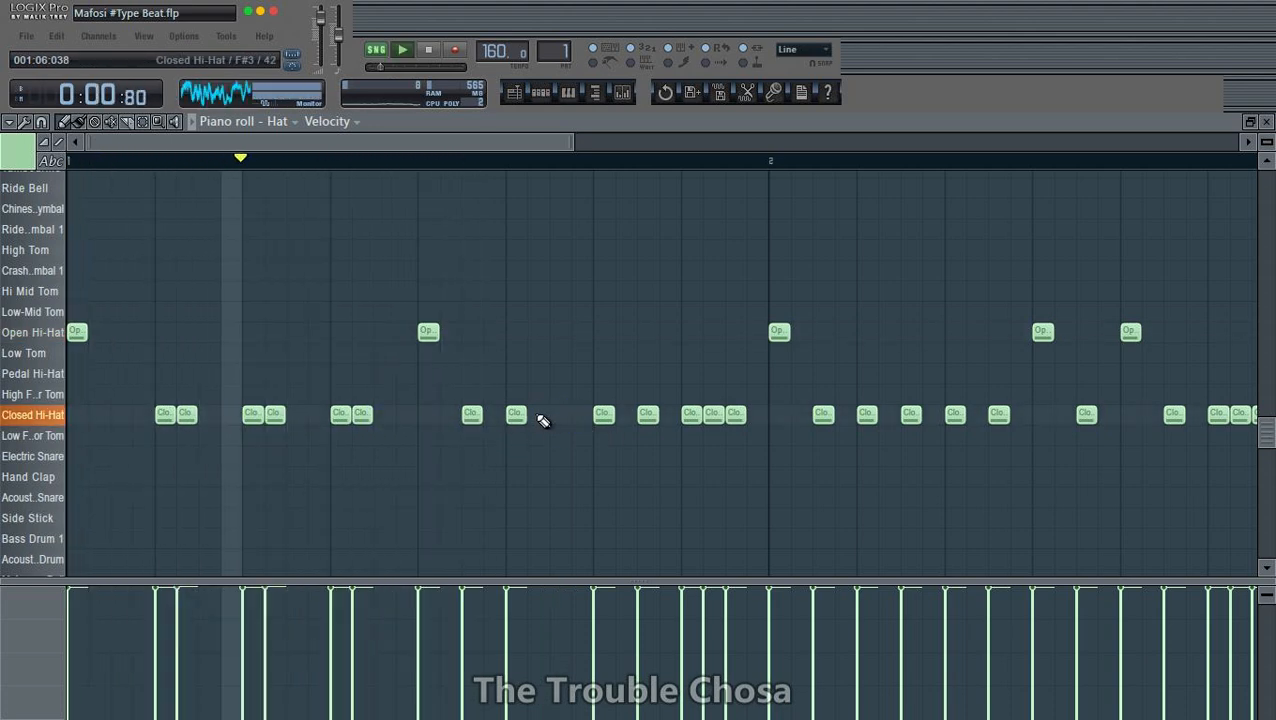
left_click(540, 417)
right_click(642, 421)
left_click(625, 414)
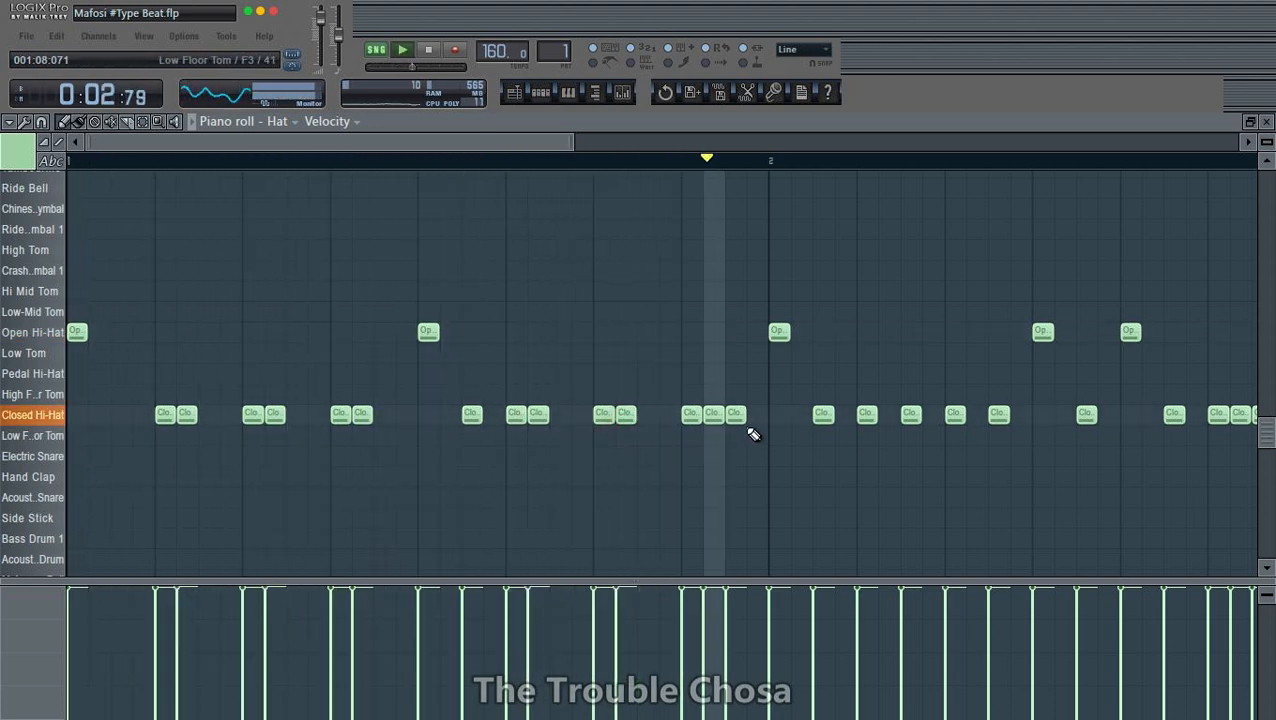
key("space")
- In bar 2, remove the closed hi-hat at 002:01:048, form a pair at 002:02:000 and three consecutive hits from 002:03:000
right_click(826, 418)
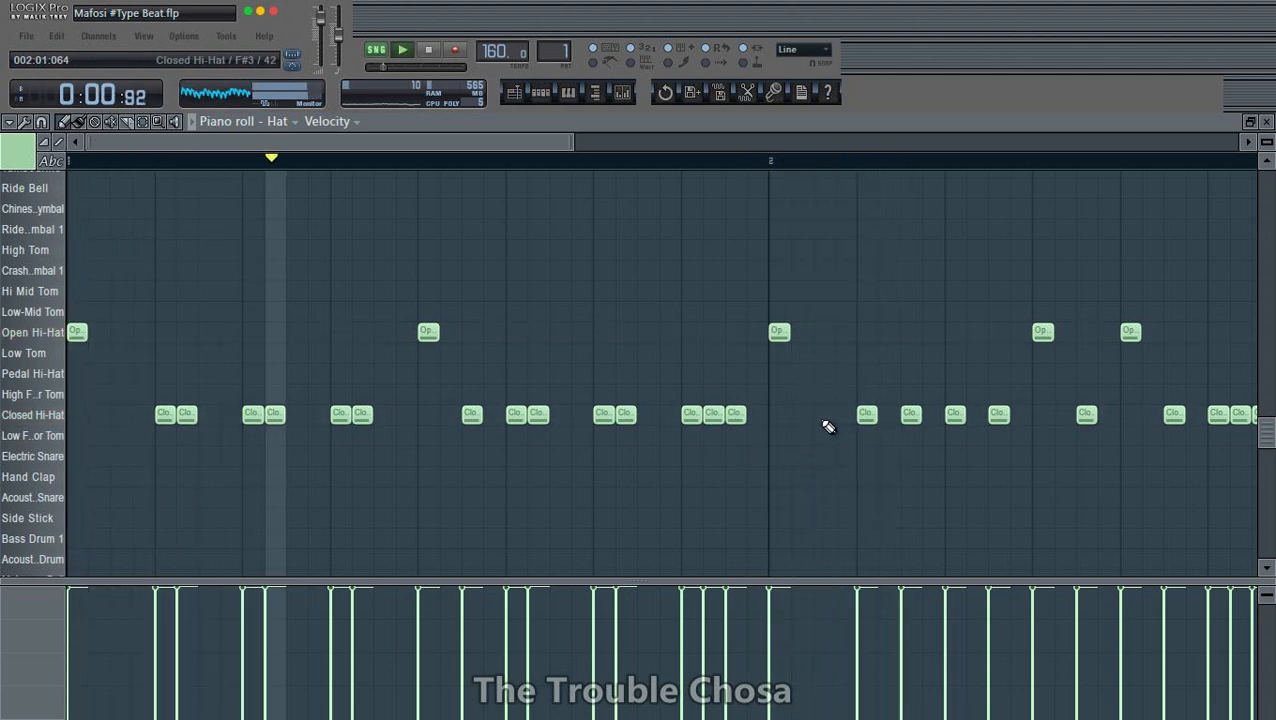
key("space")
key("space")
left_click(889, 414)
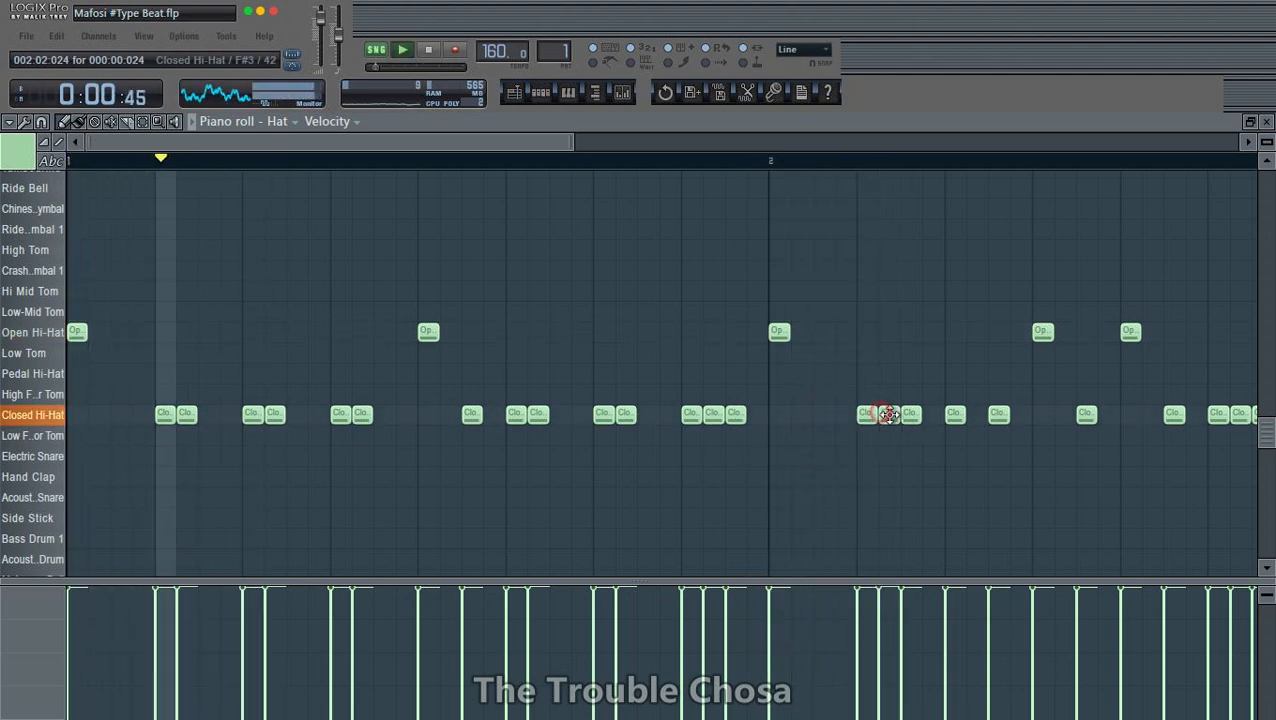
right_click(912, 414)
scroll(842, 165, "down", 1)
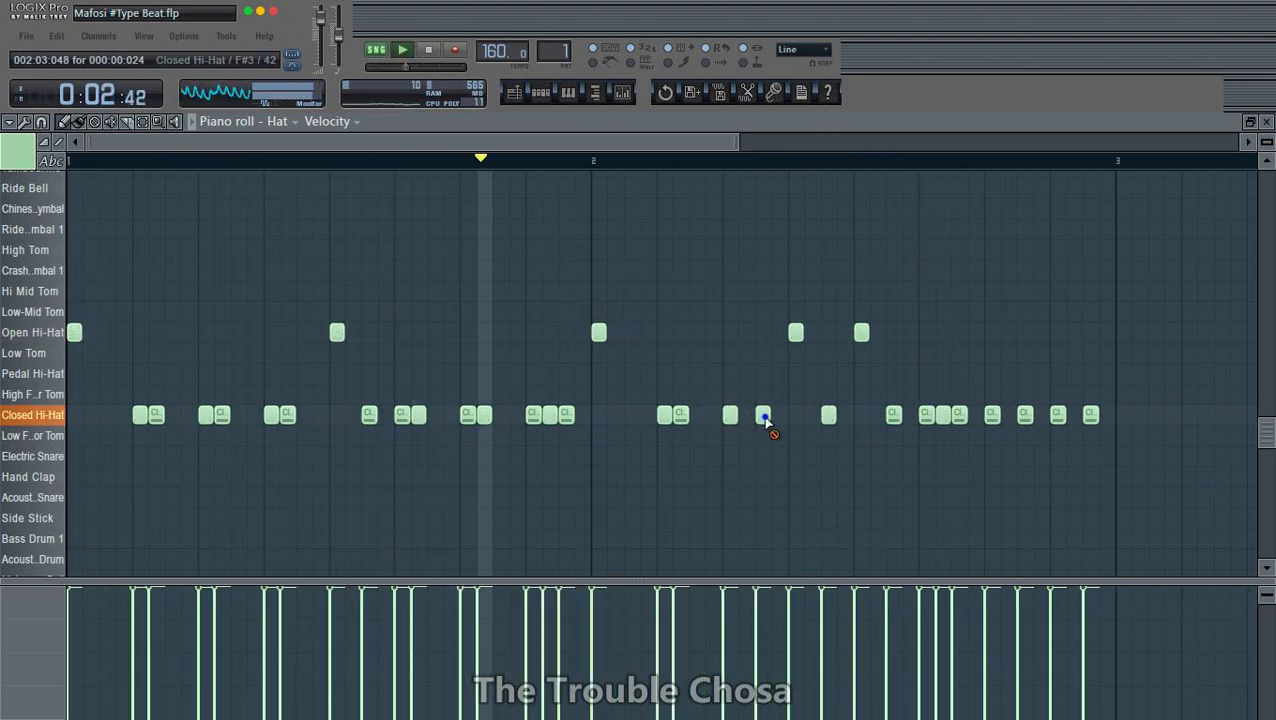
left_click_drag(763, 415, 746, 415)
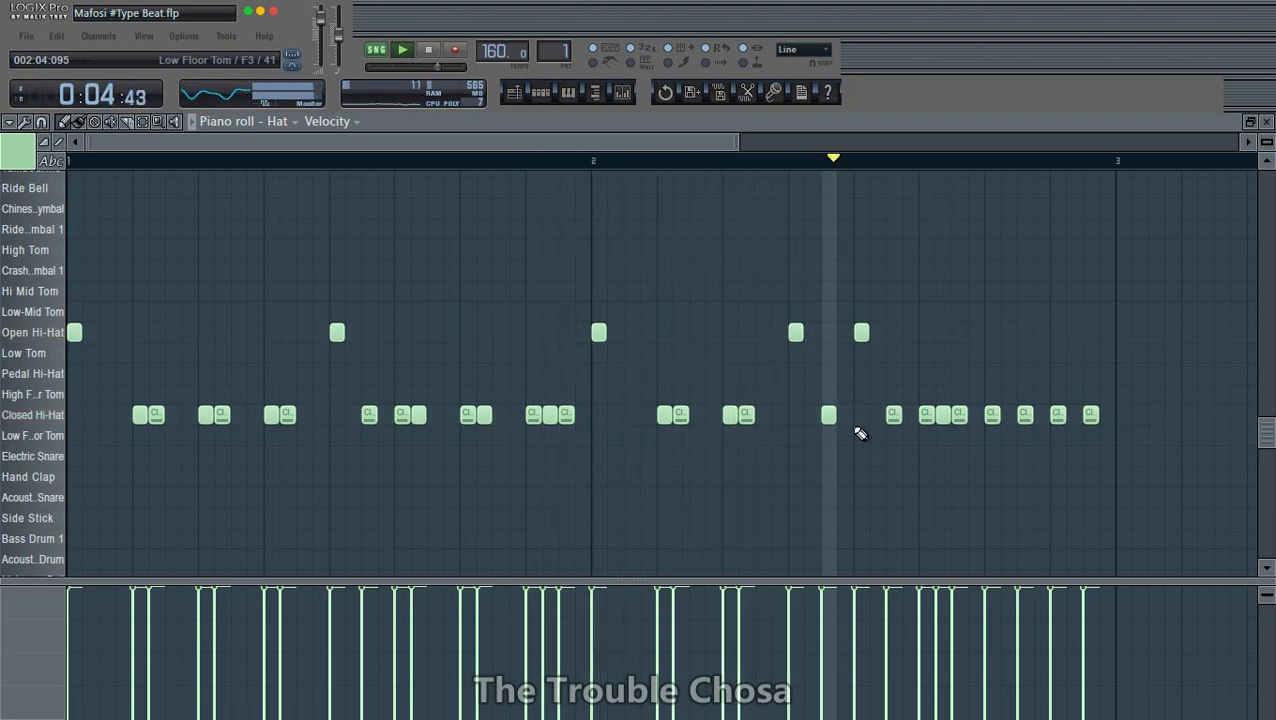
left_click(763, 417)
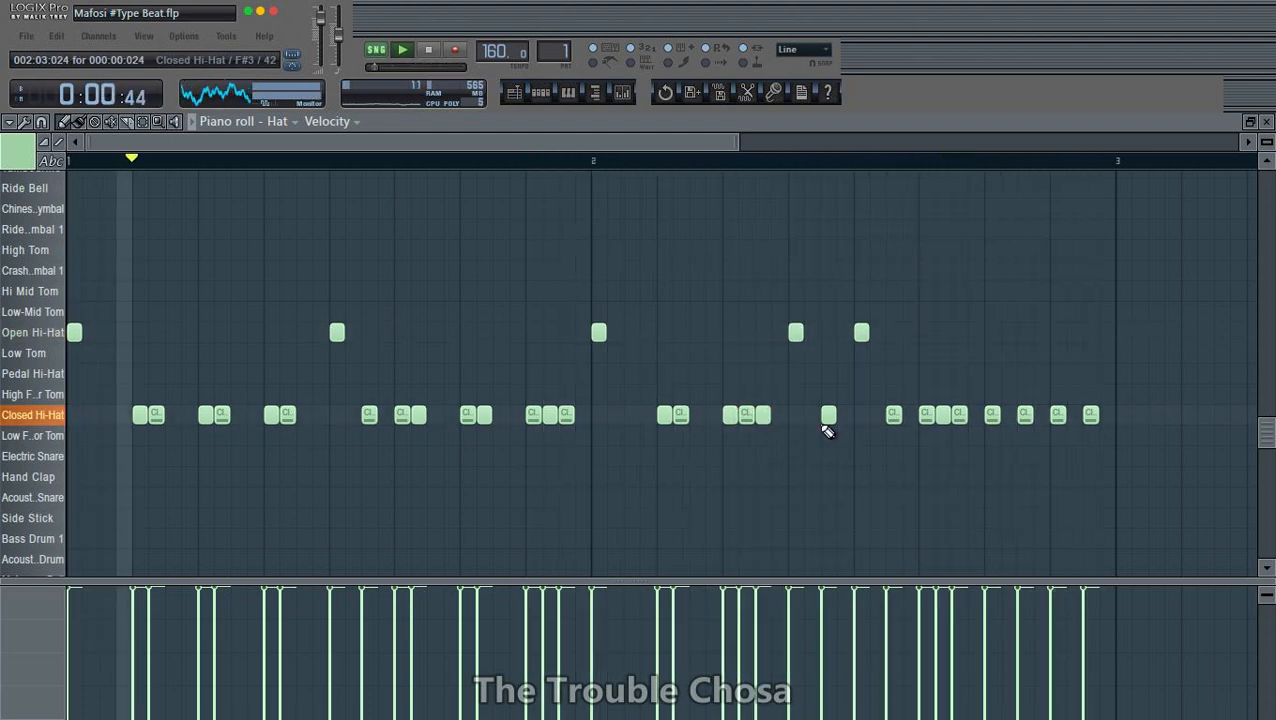
- Rework the closed hi-hats at the end of bar 2 into pairs starting at 002:06:000, 002:07:000 and 002:08:000
right_click(960, 415)
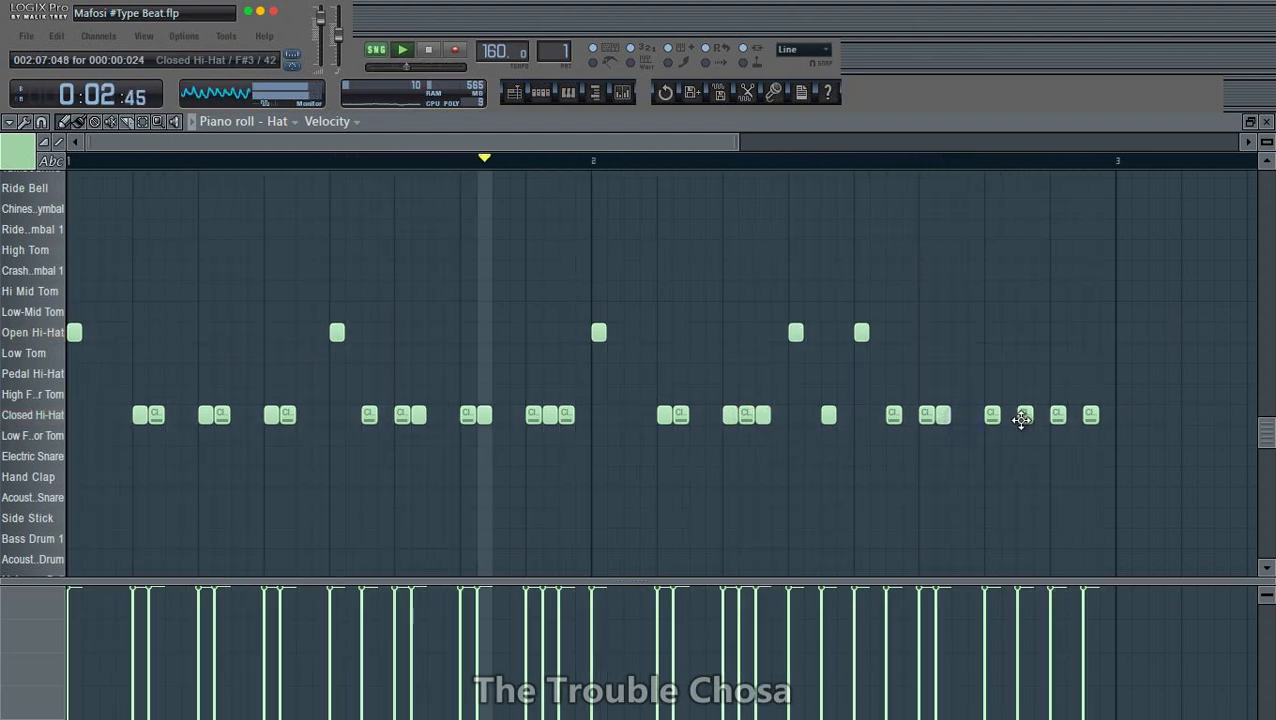
left_click(1006, 420)
right_click(1088, 418)
left_click(1072, 418)
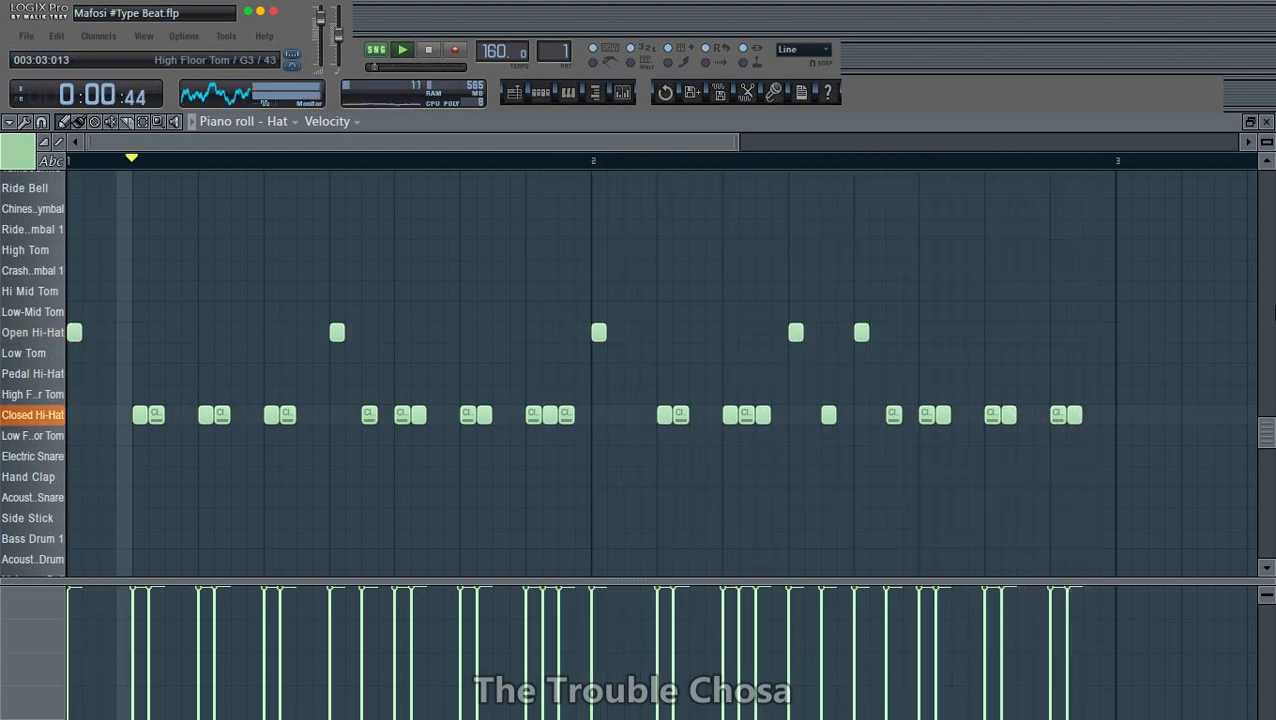
- Add closed hi-hats at 001:01:048 and 002:01:048, and close the Hat piano roll
left_click(106, 416)
left_click(627, 416)
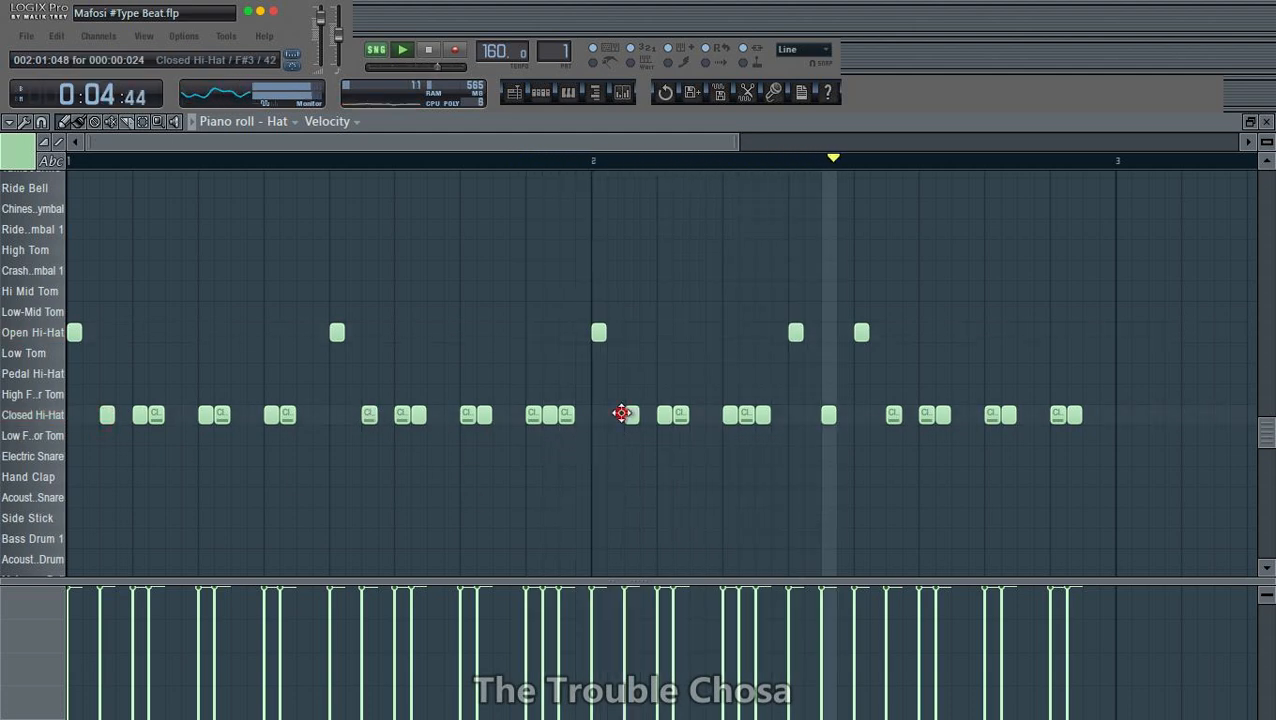
left_click(1268, 122)
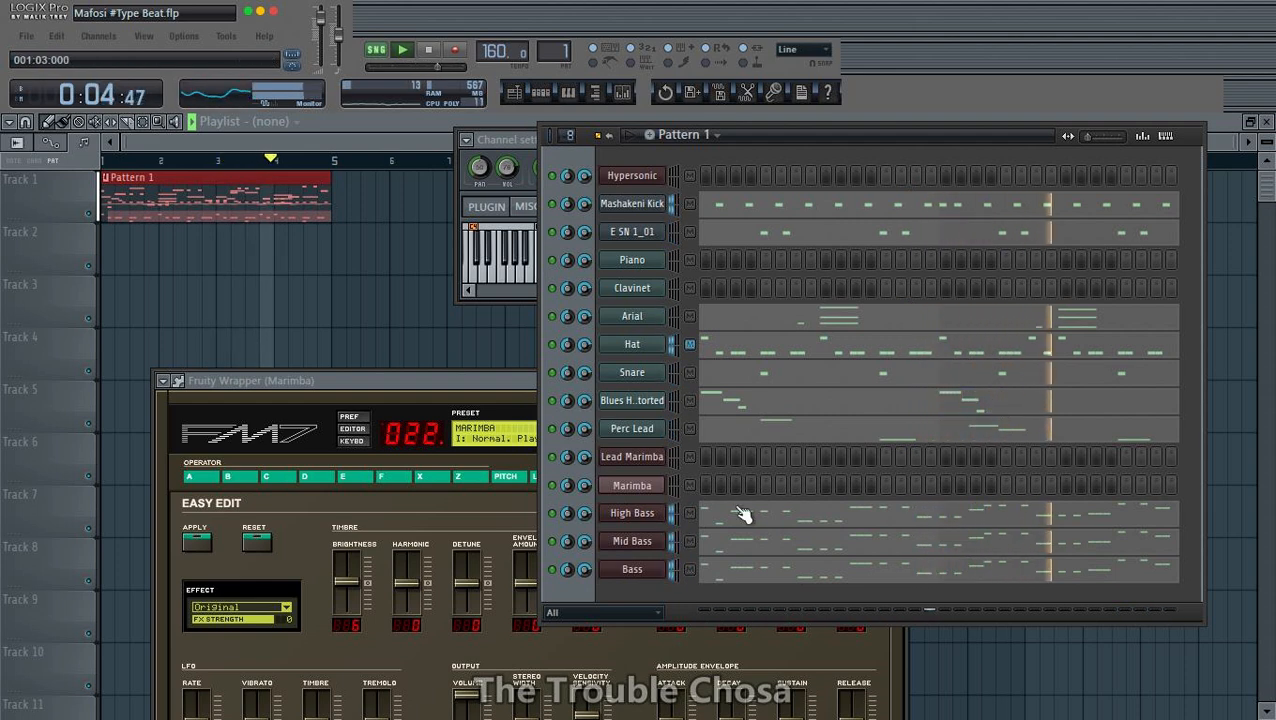
- Open the Lead Marimba piano roll and place short A5 and E5 notes together at 001:03:000
right_click(662, 456)
left_click(728, 457)
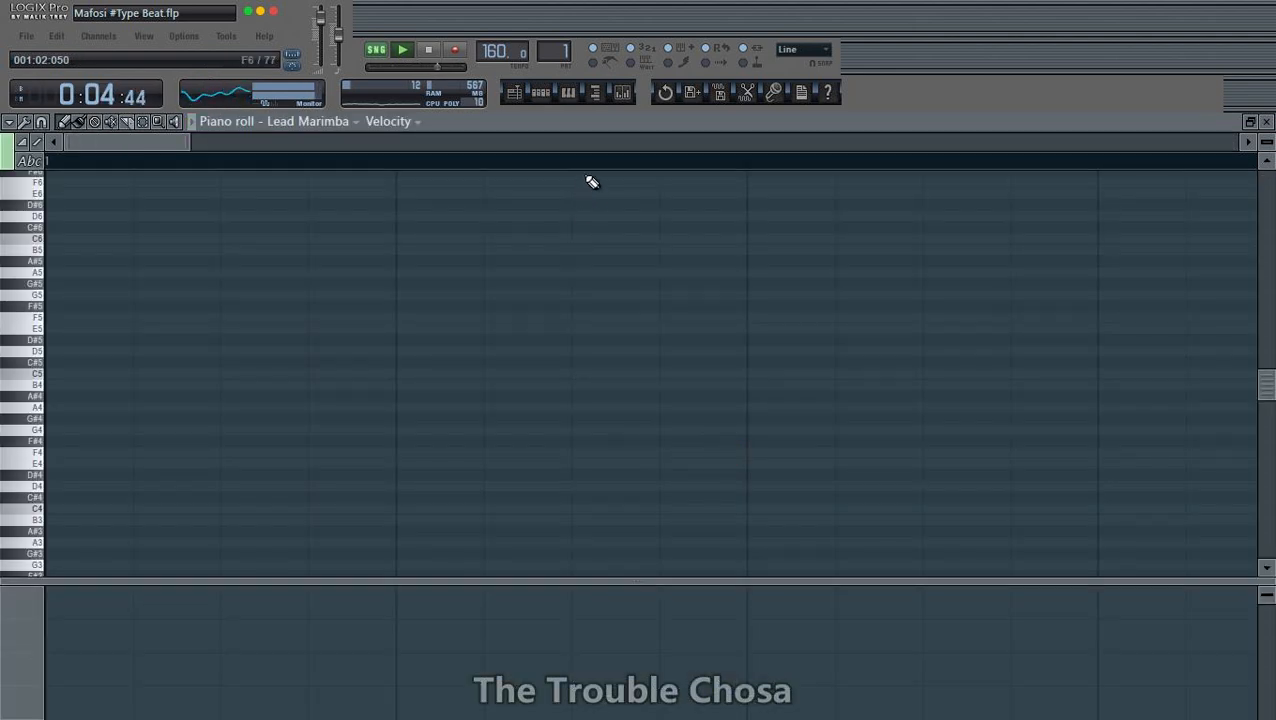
key("space")
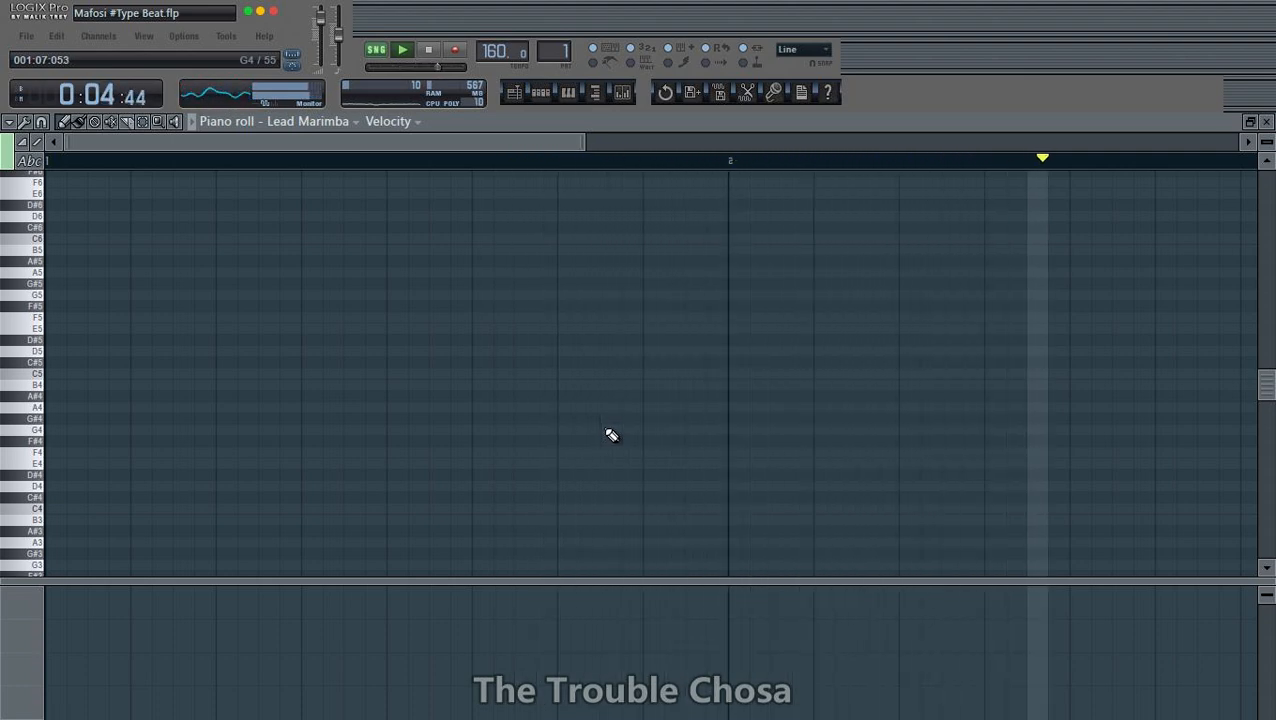
key("ctrl+s")
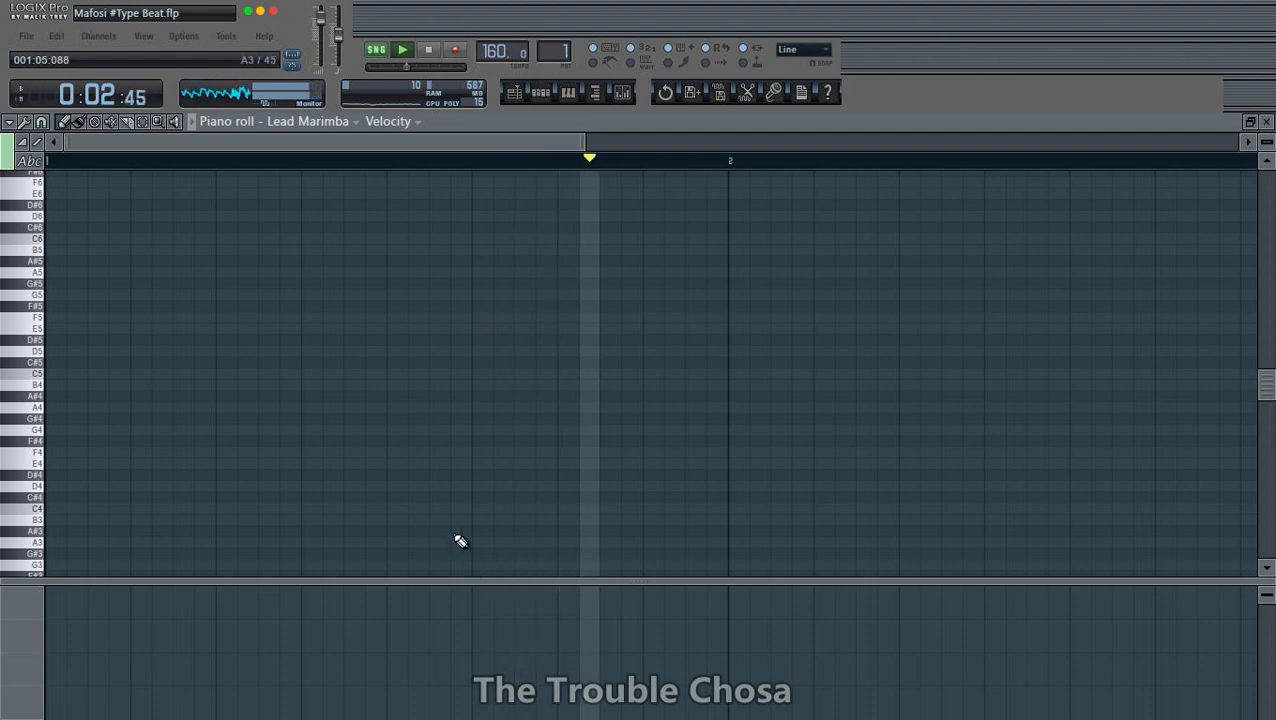
left_click(38, 273)
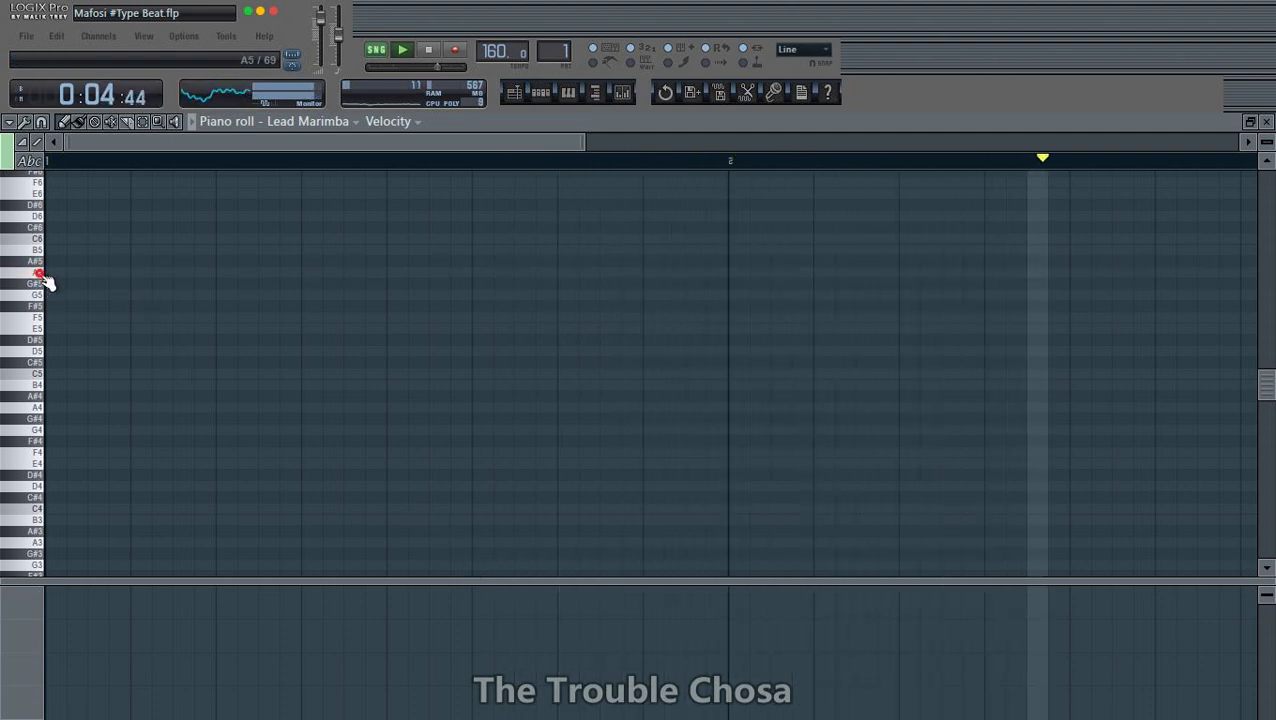
left_click(220, 276)
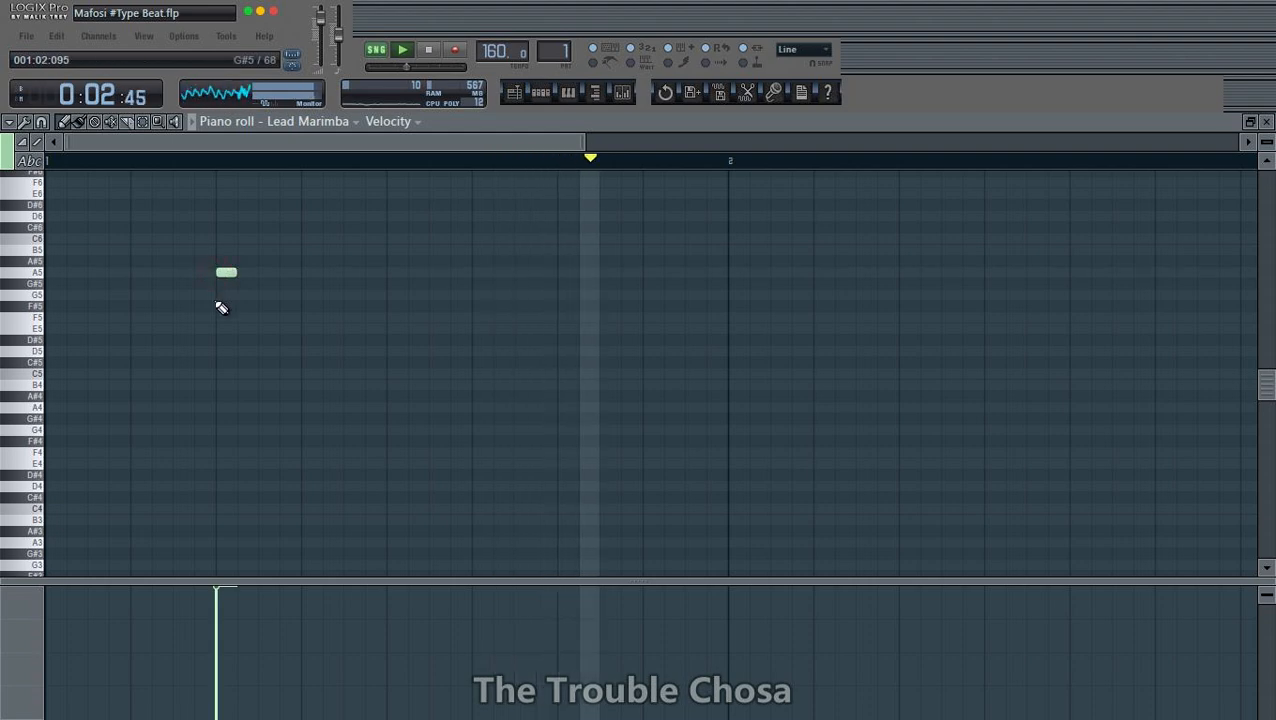
mouse_move(218, 345)
left_mouse_down()
mouse_move(208, 367)
mouse_move(205, 319)
mouse_move(212, 338)
left_mouse_up()
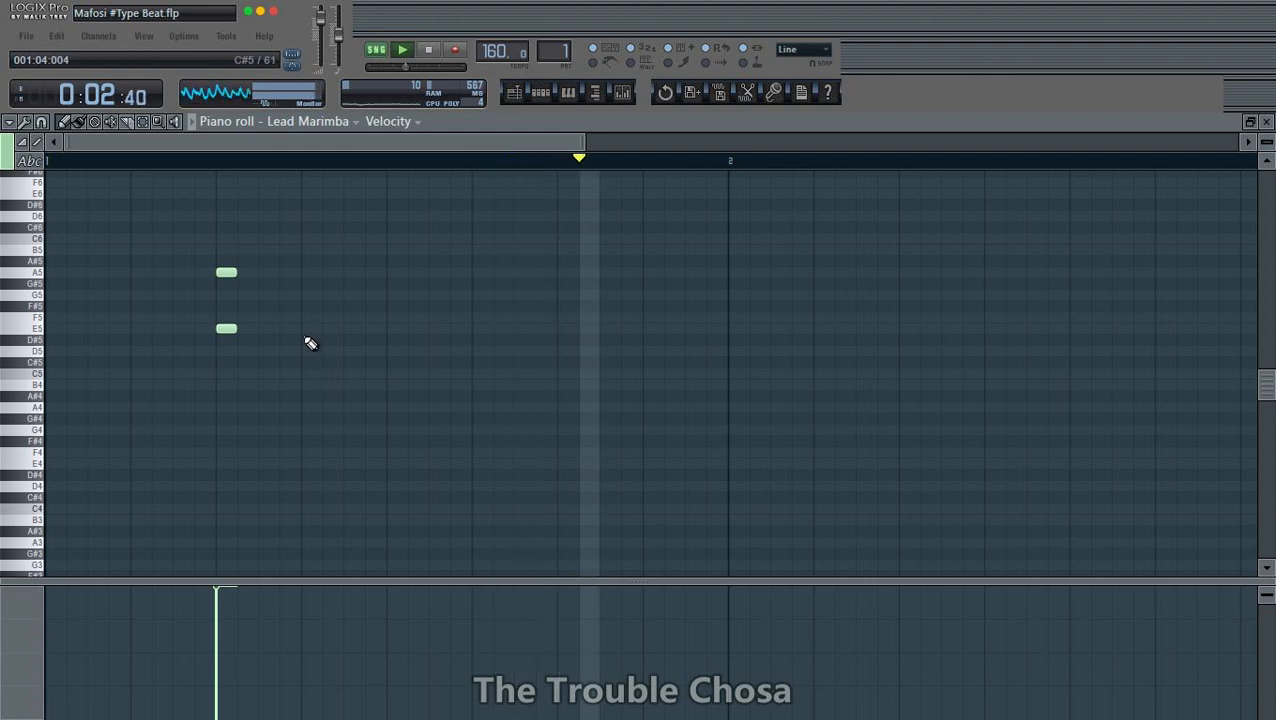
- Continue the Lead Marimba phrase with B5/F#5 at 001:03:072, A5/E5 at 001:04:024 and 001:04:048, and F#5/D5 at 001:05:000
left_click(289, 305)
mouse_move(286, 279)
left_mouse_down()
mouse_move(285, 234)
mouse_move(288, 256)
left_mouse_up()
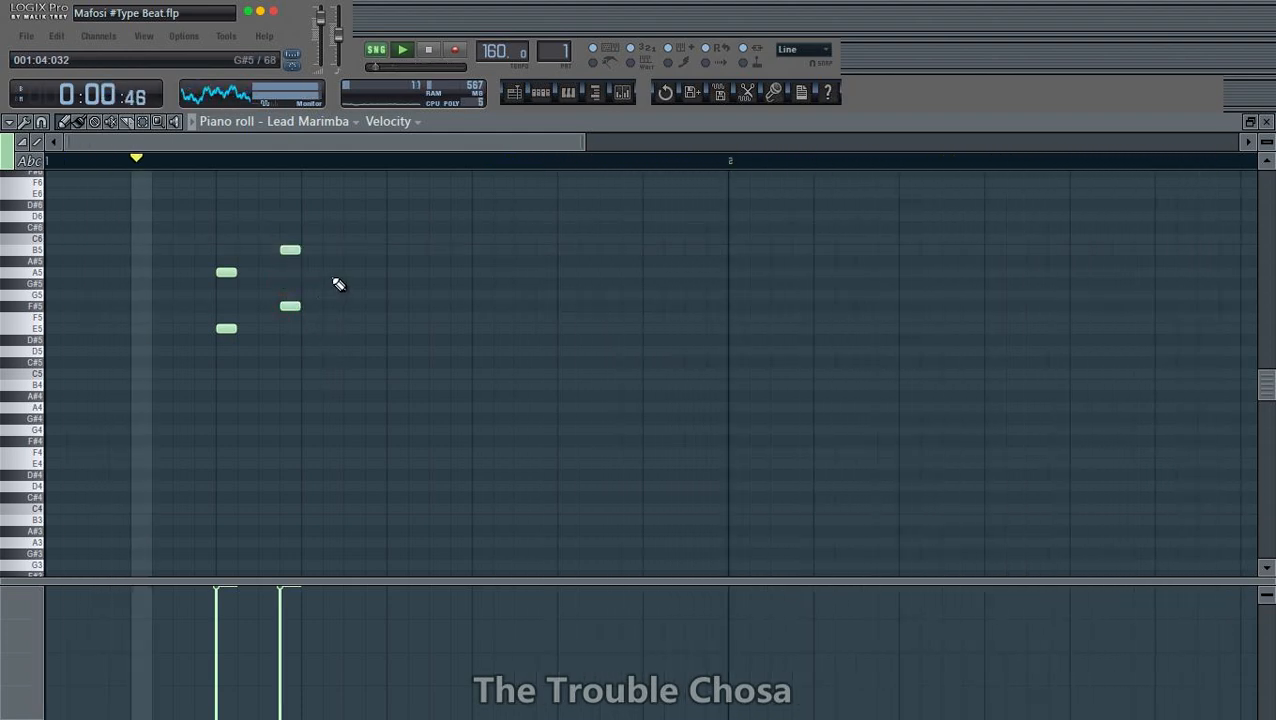
left_click(331, 273)
left_click(352, 272)
left_click(332, 328)
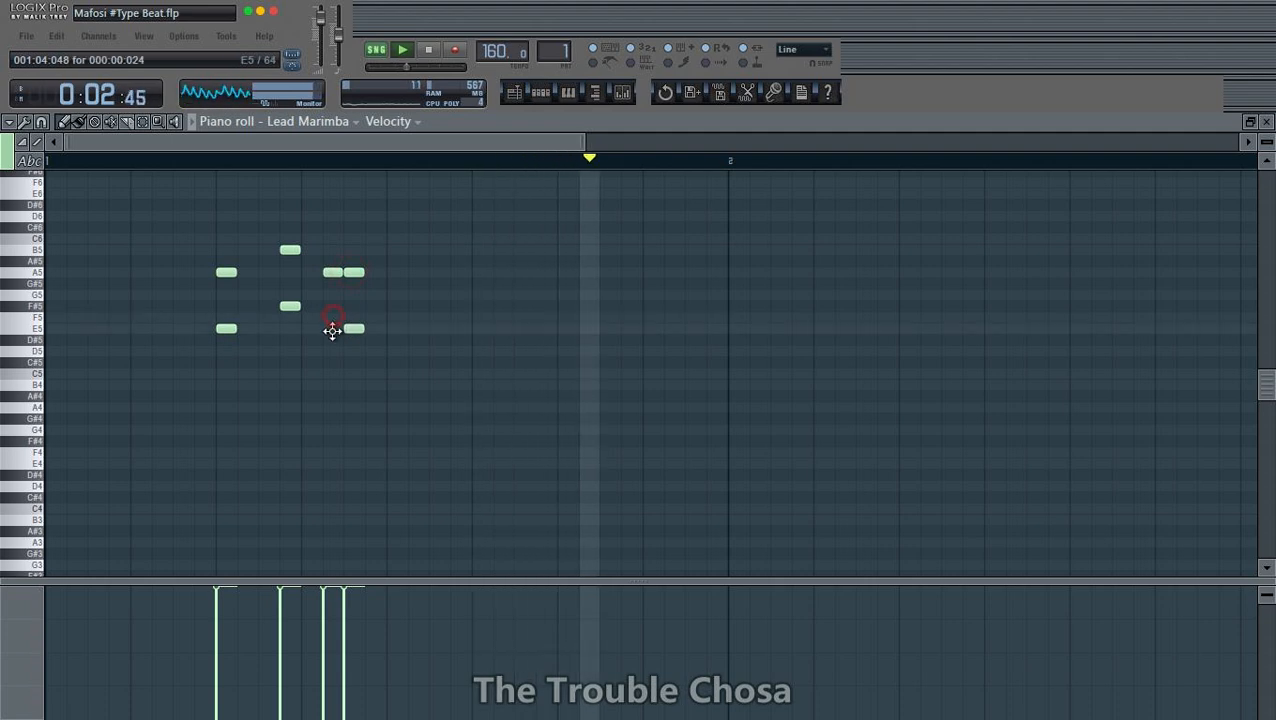
left_click(352, 328)
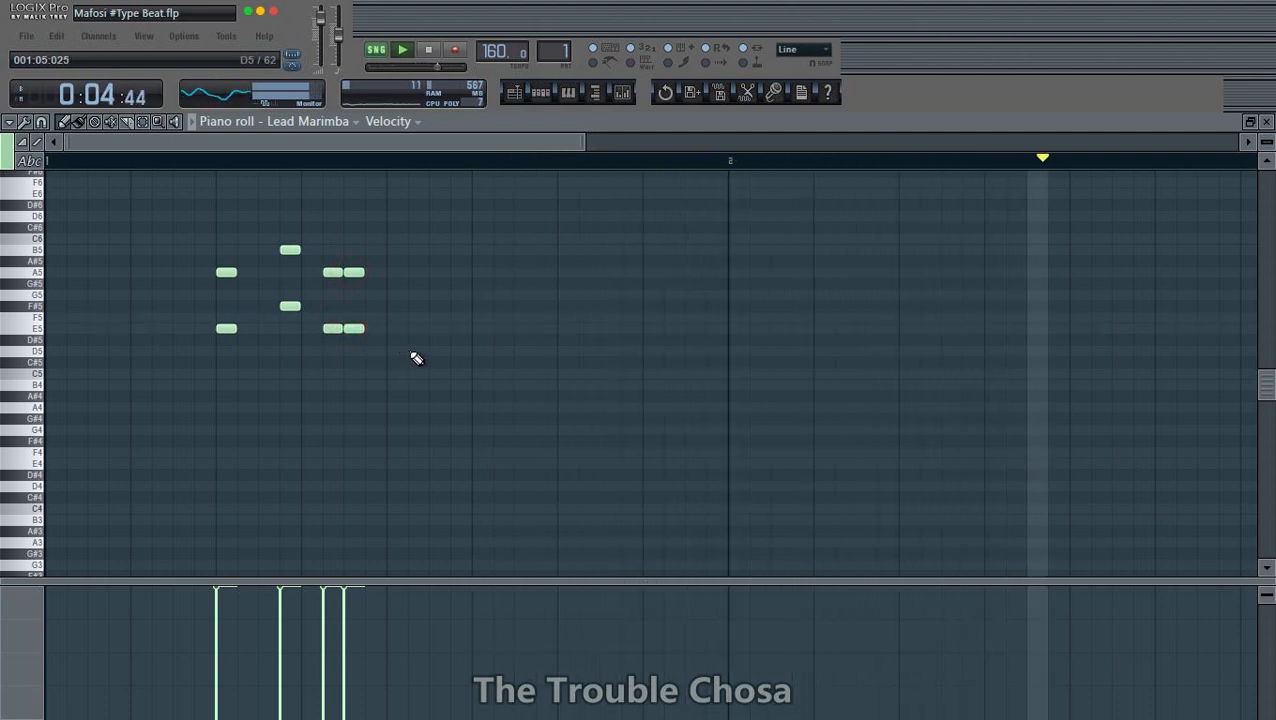
right_click(394, 341)
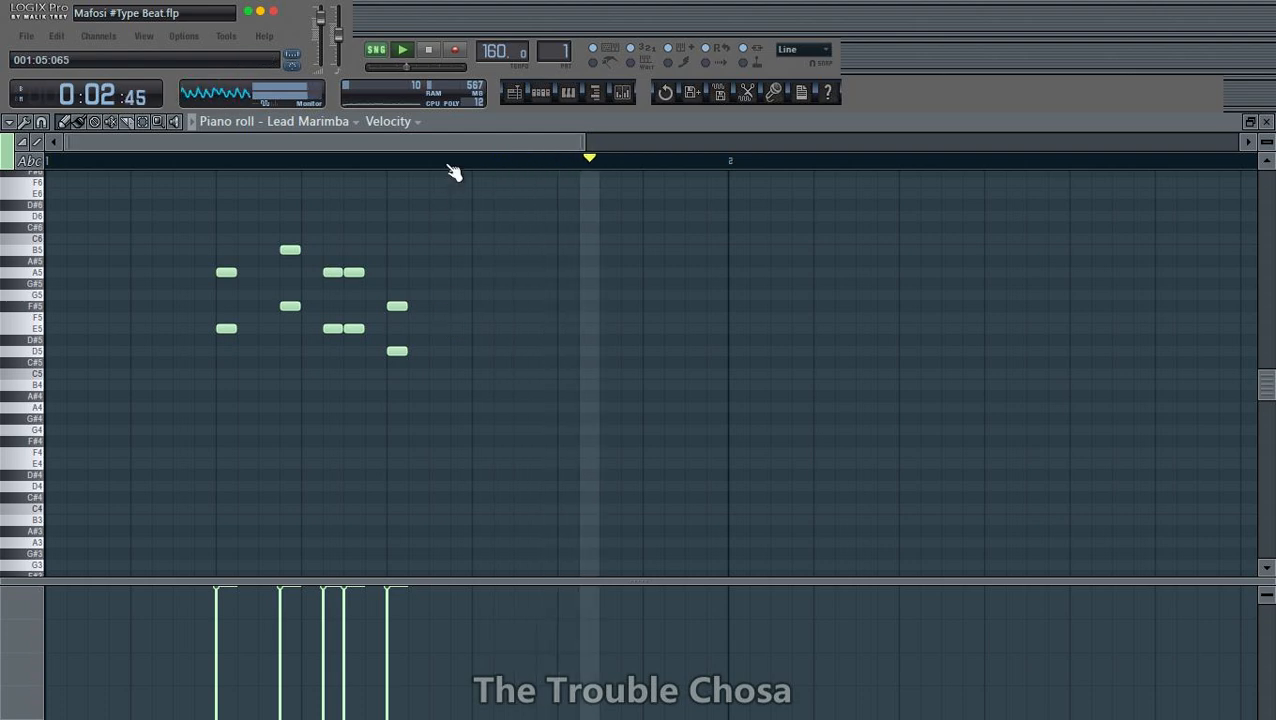
- Duplicate the bar 1 Lead Marimba phrase into bar 2 and clear the selection
scroll(450, 167, "down", 2)
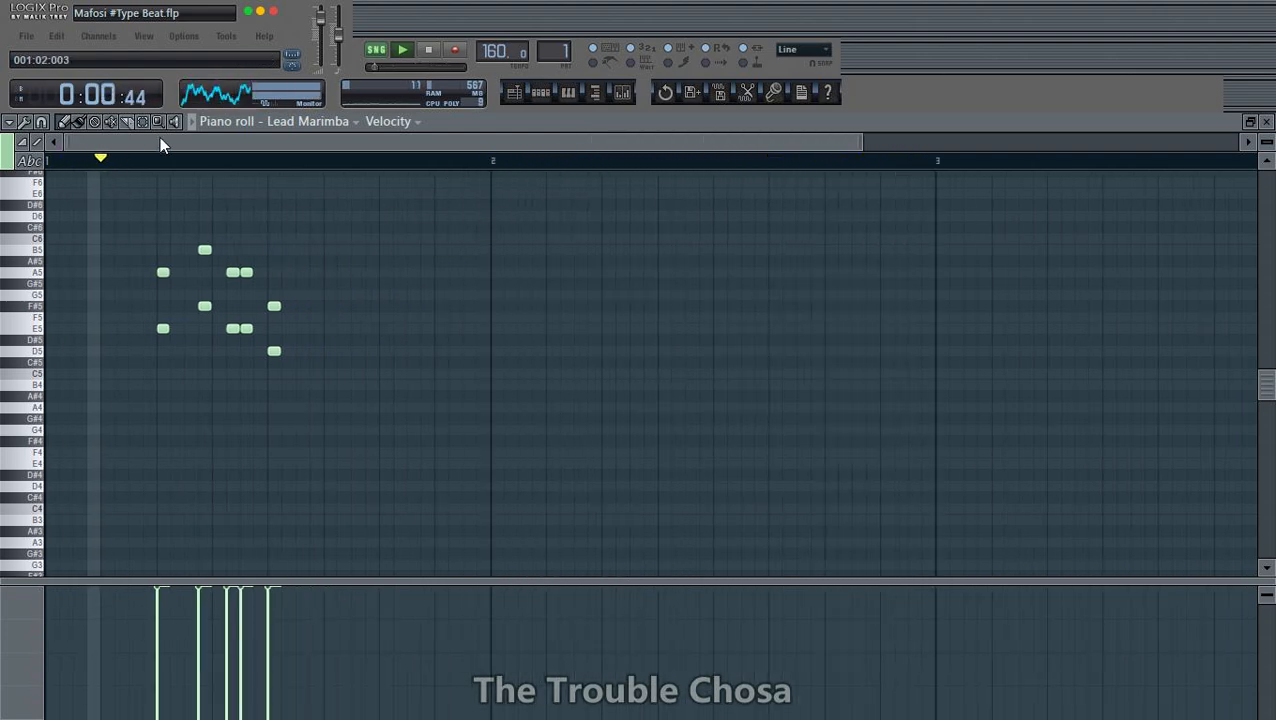
key("ctrl+a")
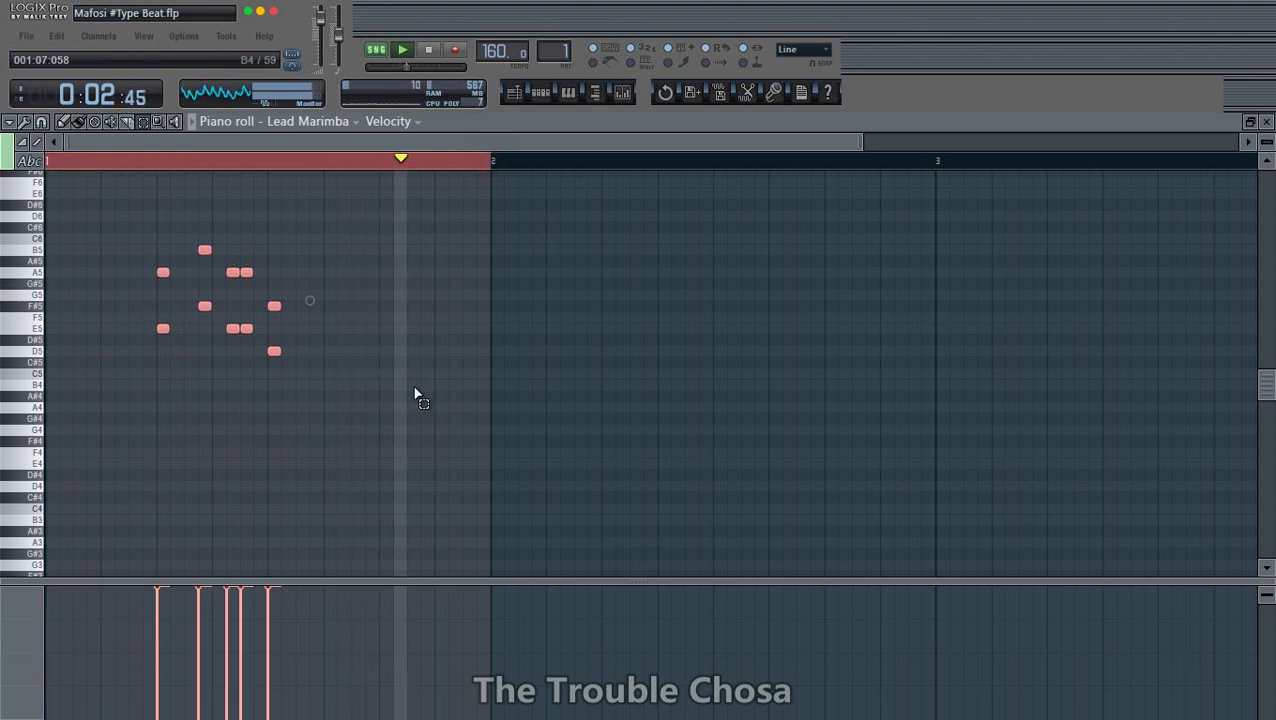
key("ctrl+b")
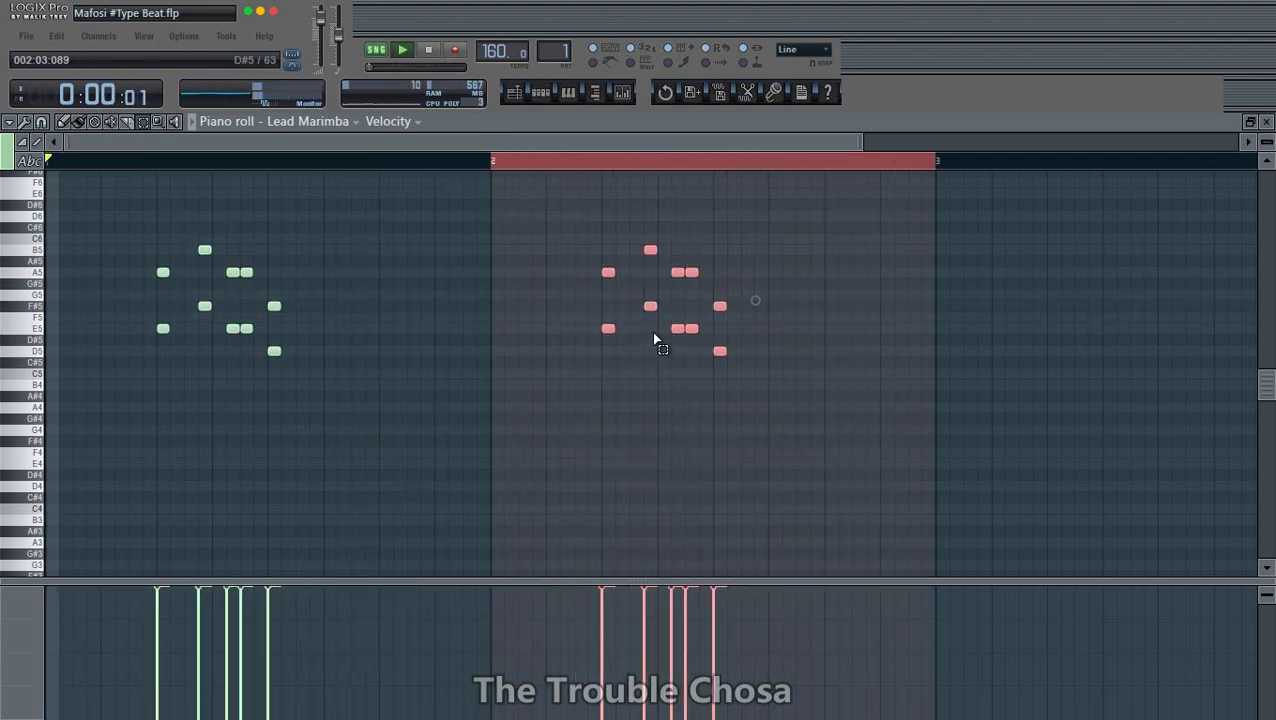
left_click(872, 430)
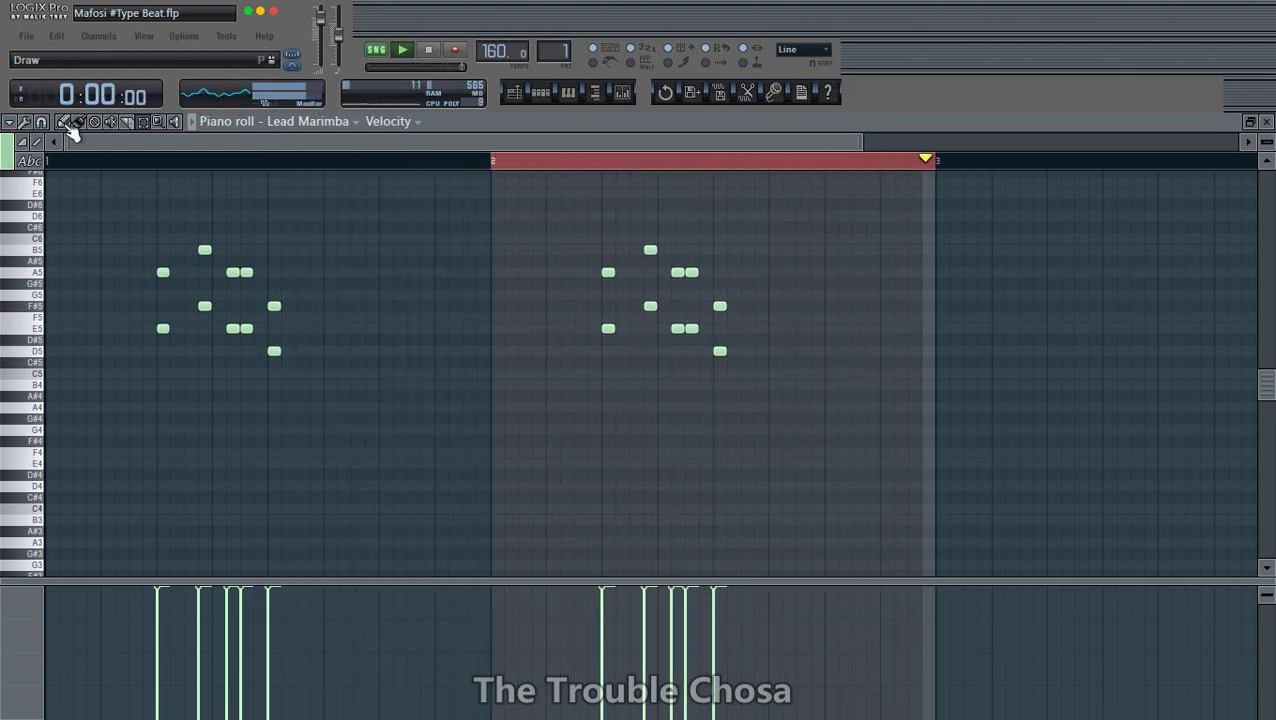
left_click(365, 162)
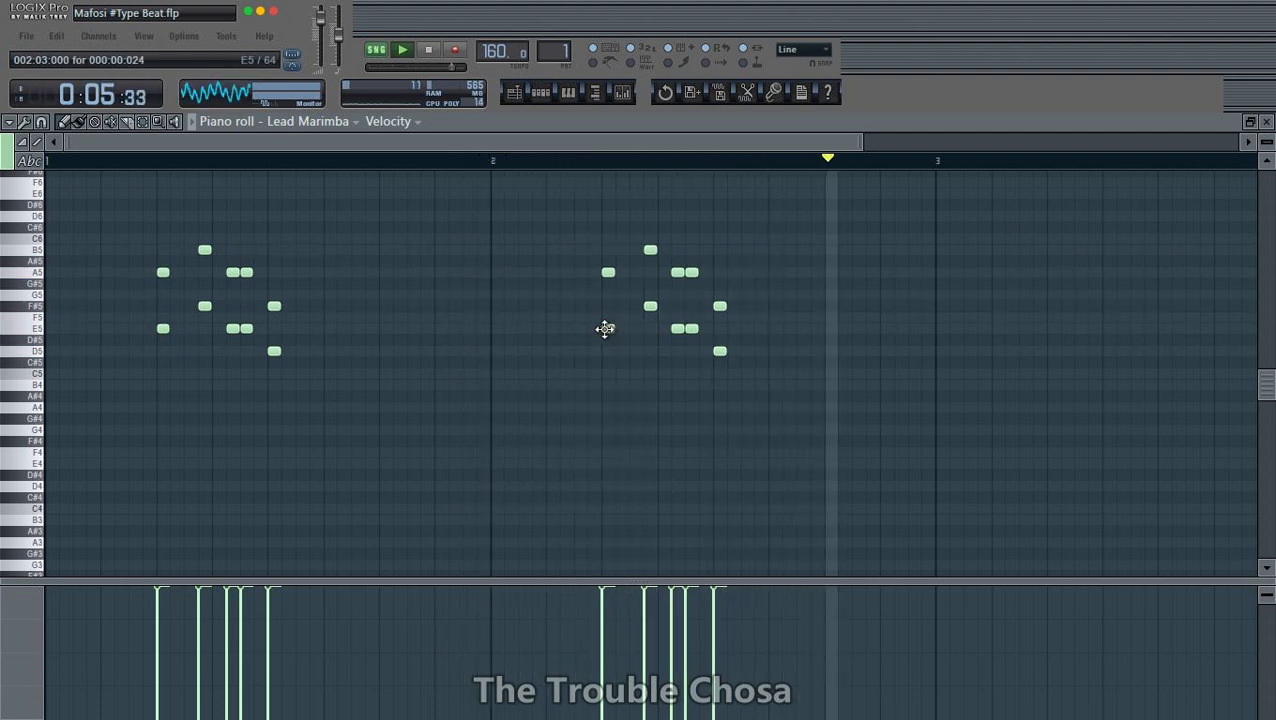
- Move the E5 note at 002:03:000 in the copied Lead Marimba phrase up to C#6
left_click_drag(604, 329, 602, 224)
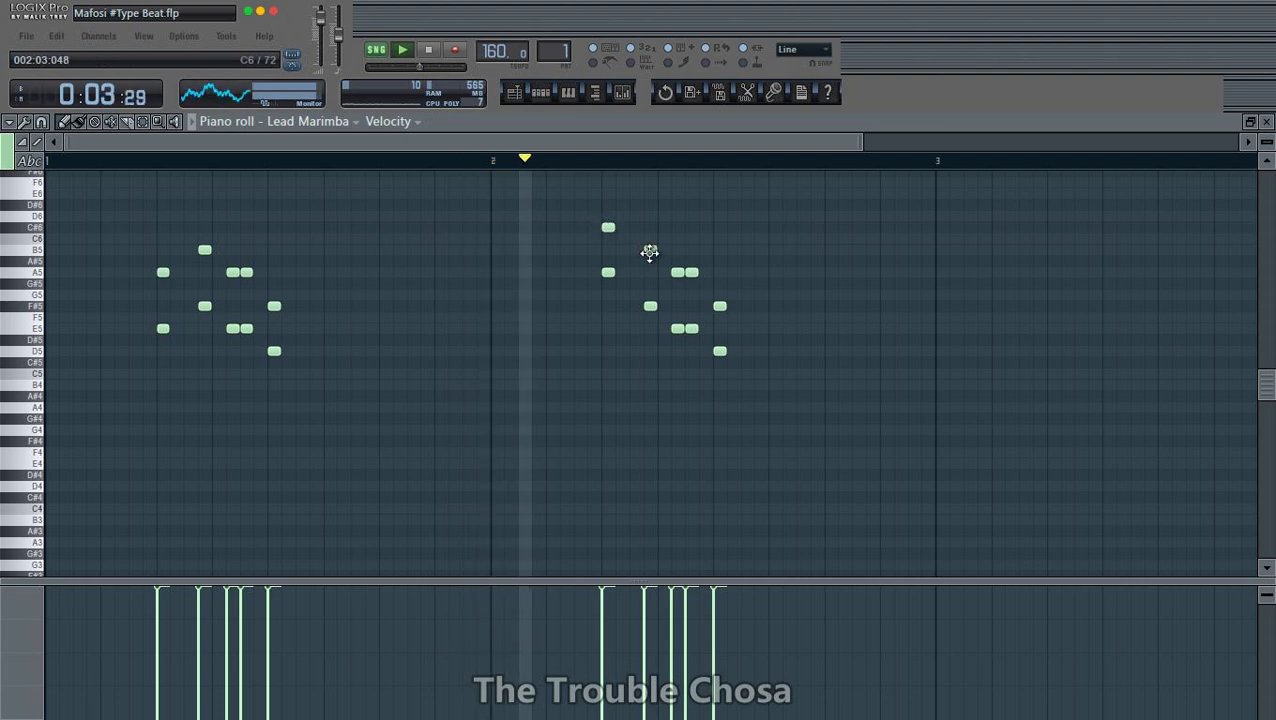
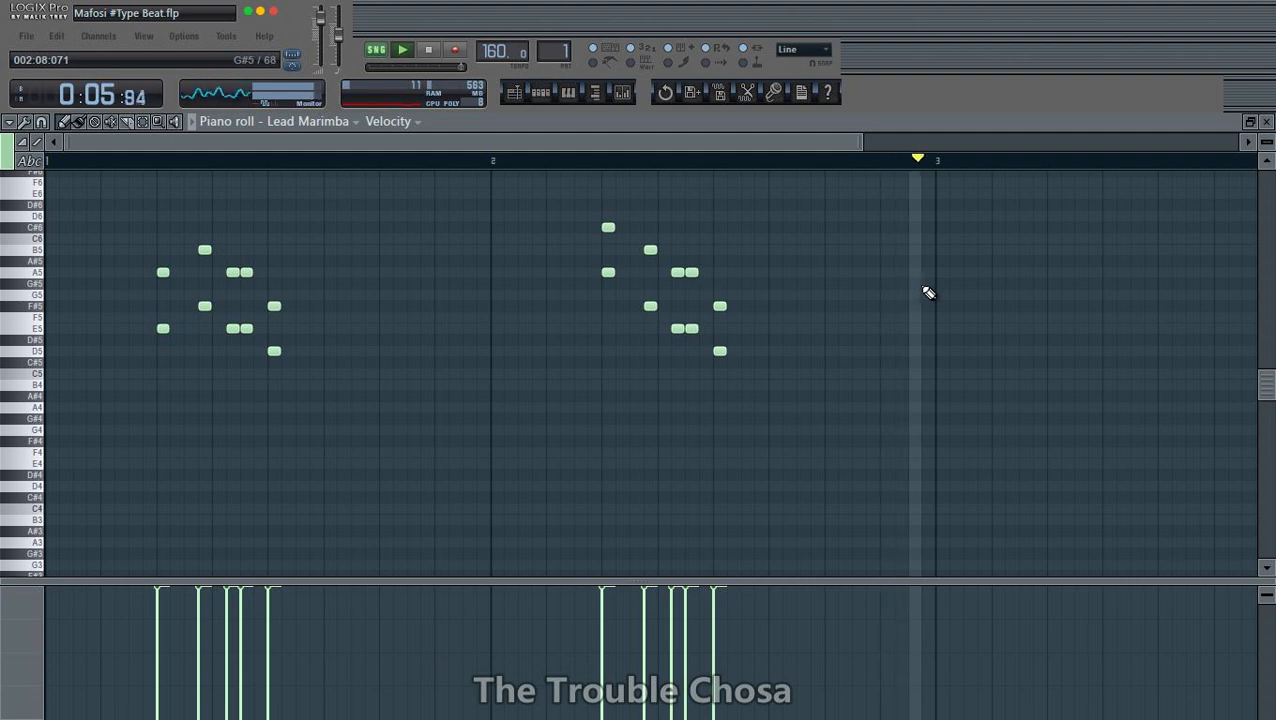
- Try the whole Lead Marimba phrase an octave higher, move it back down an octave, and close its piano roll
key("ctrl+Up")
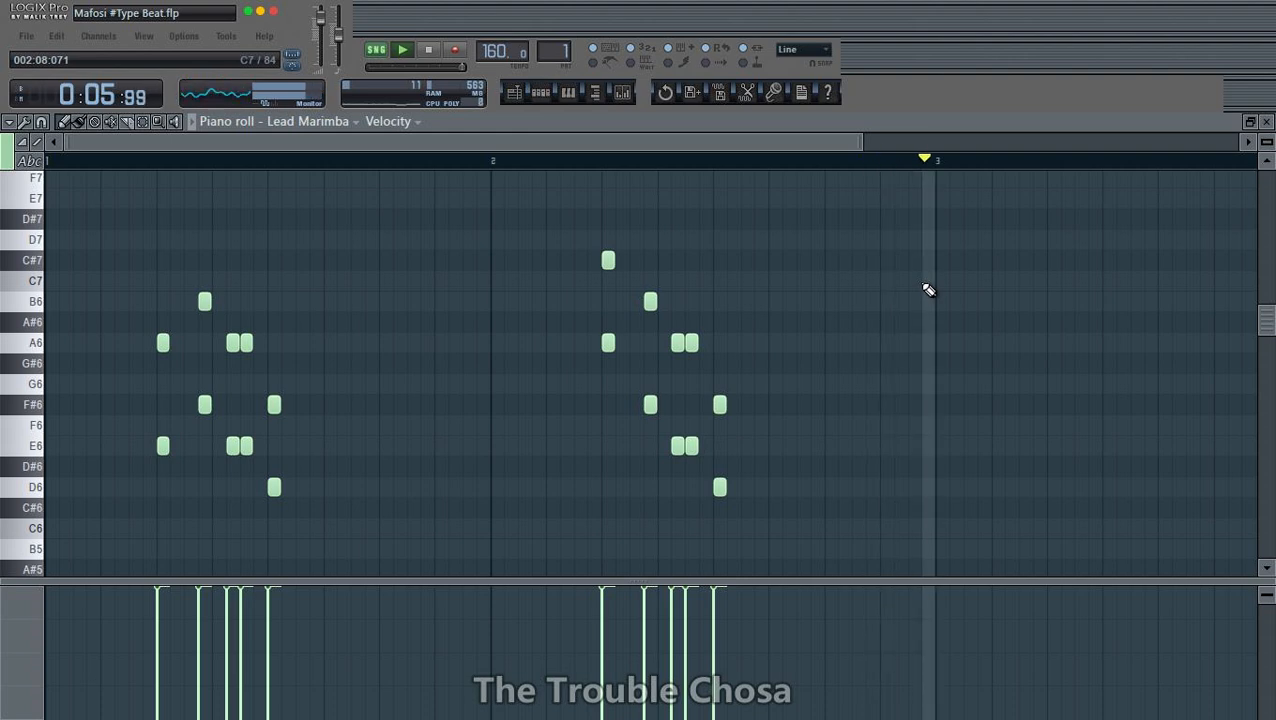
key("ctrl+Down")
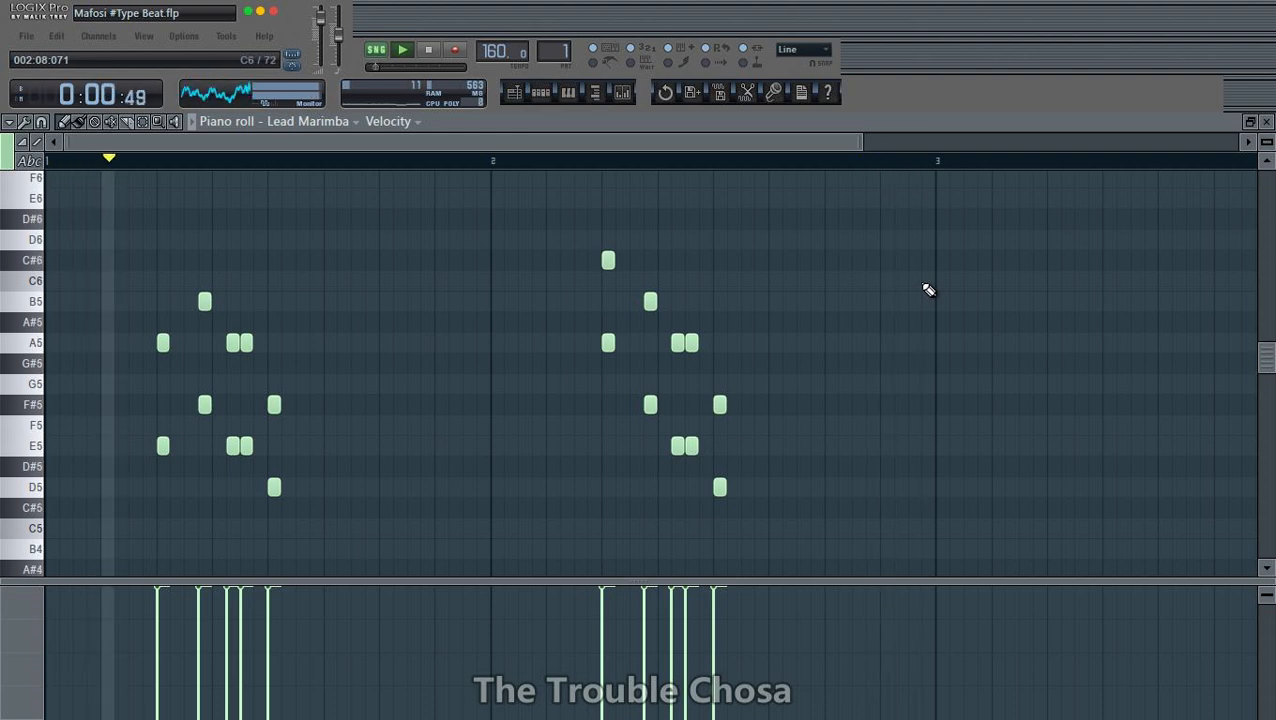
left_click(1268, 121)
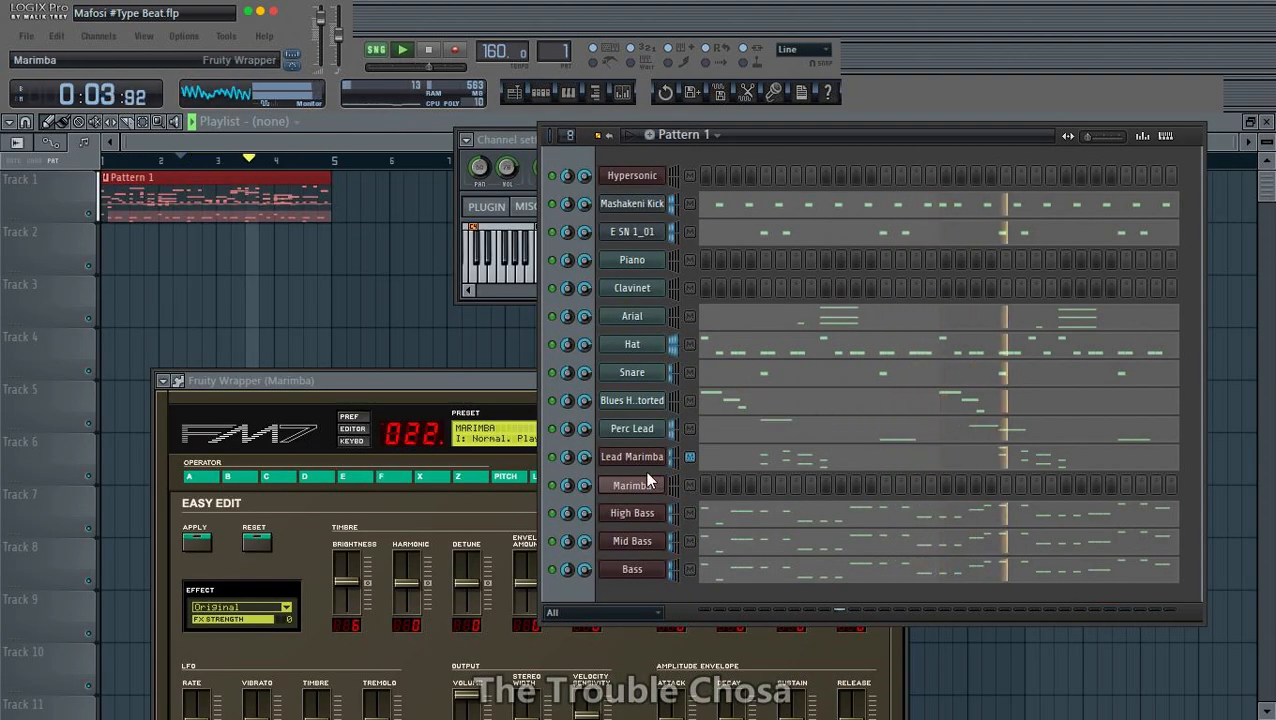
- Close the Marimba instrument's FM7 plugin window to clear the view of the channel rack
left_click(457, 393)
left_click(899, 381)
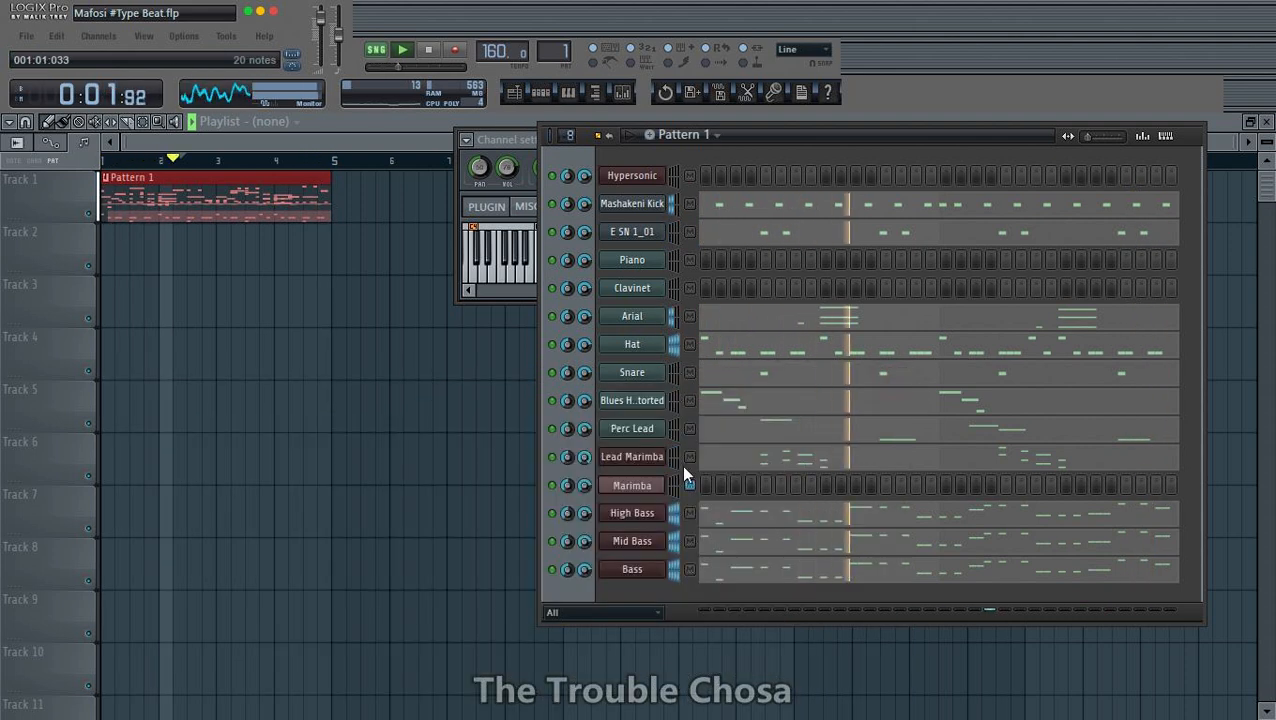
right_click(583, 455)
left_click(602, 465)
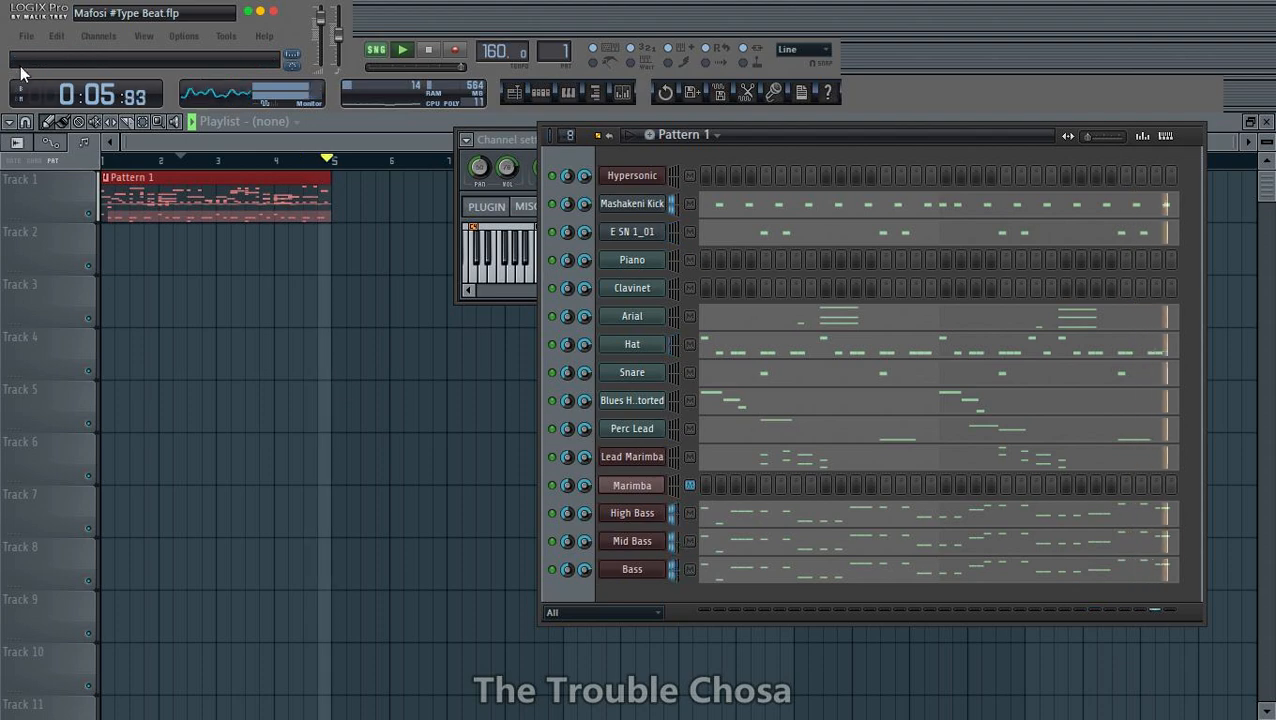
- Save the project as "Mafosi #Type Beat" in the Projects folder, replacing the existing file
left_click(26, 36)
left_click(48, 129)
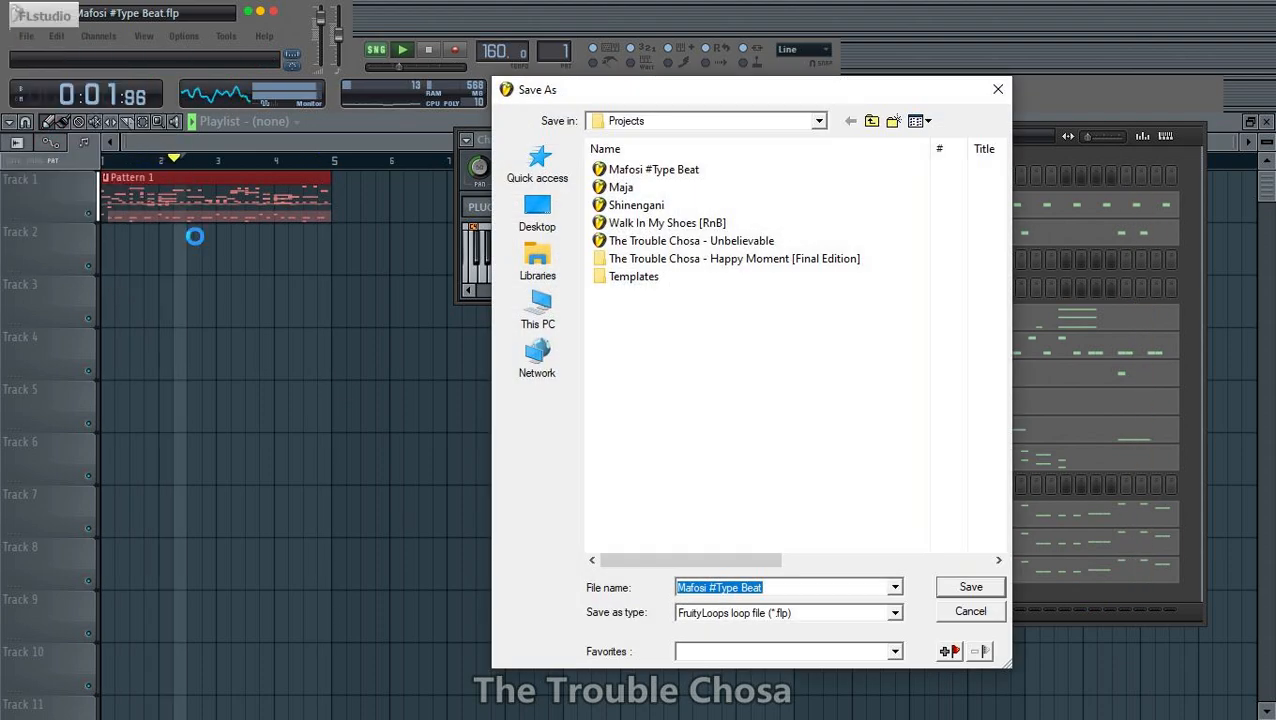
key("Return")
key("y")
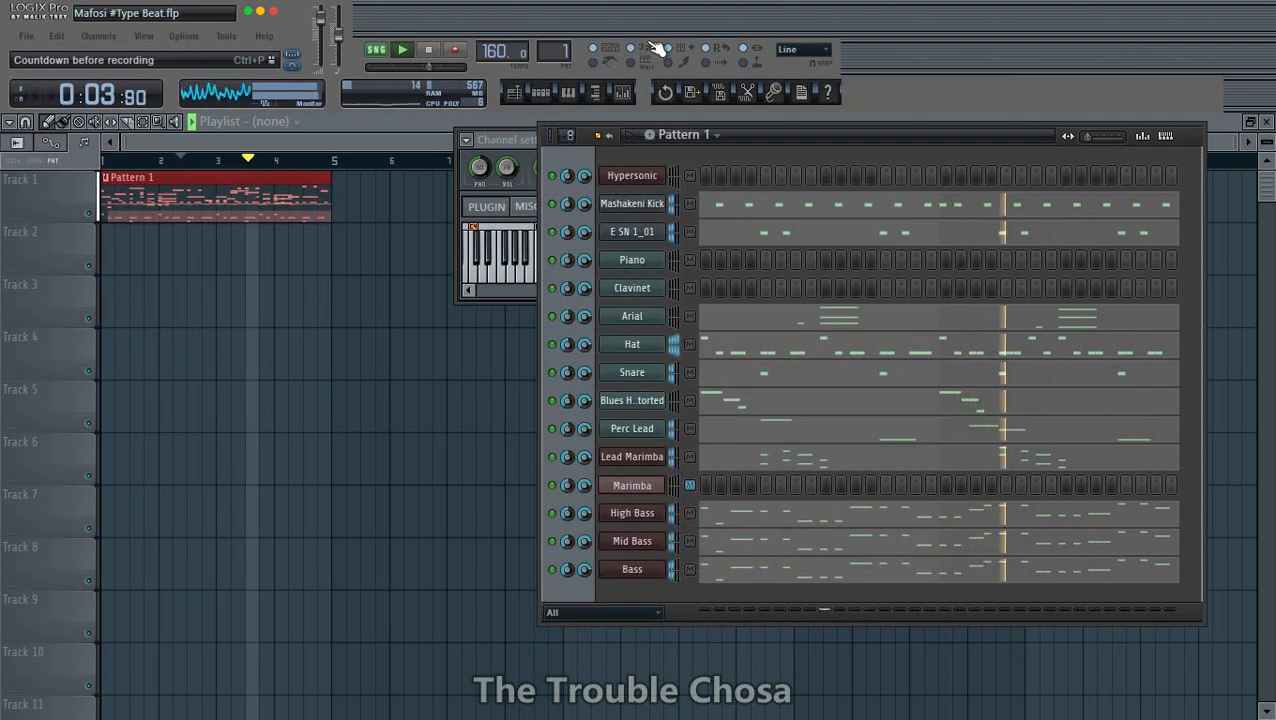
- Reposition the channel rack over the playlist and save the project again over the existing "Mafosi #Type Beat" file
left_click_drag(764, 130, 564, 224)
left_click(688, 139)
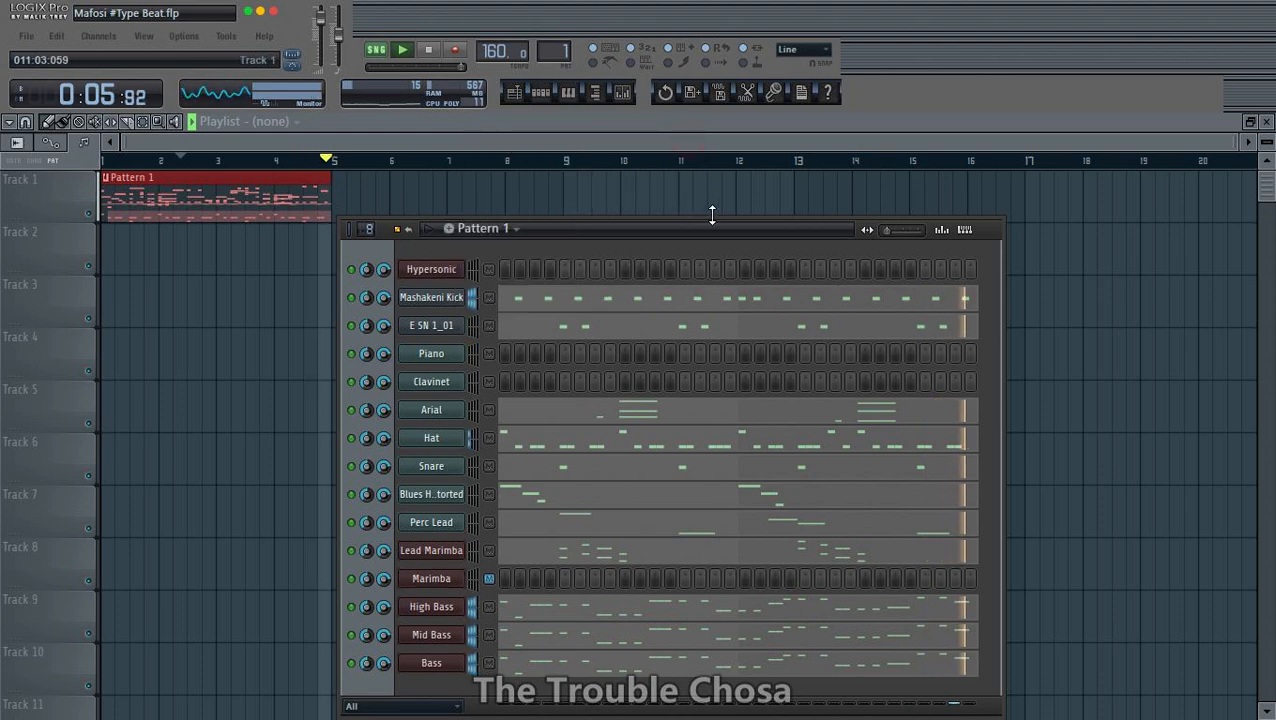
left_click_drag(712, 215, 813, 139)
left_click(36, 38)
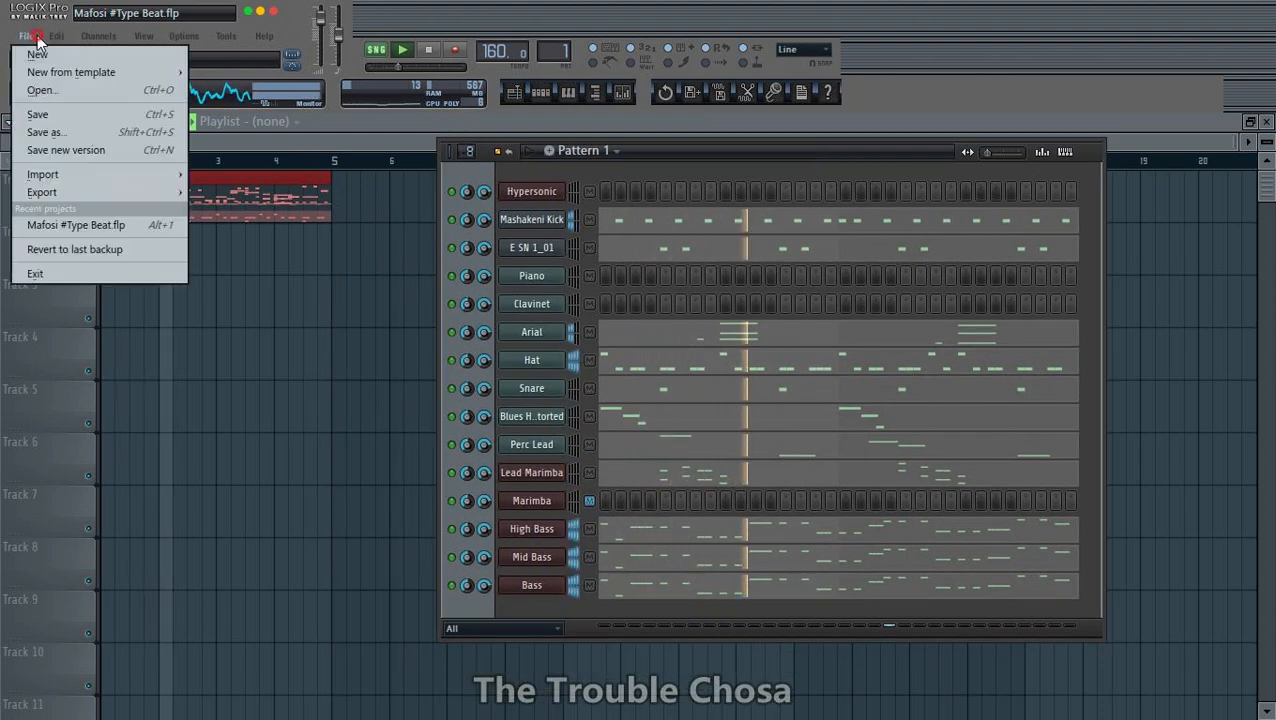
left_click(44, 132)
key("Return")
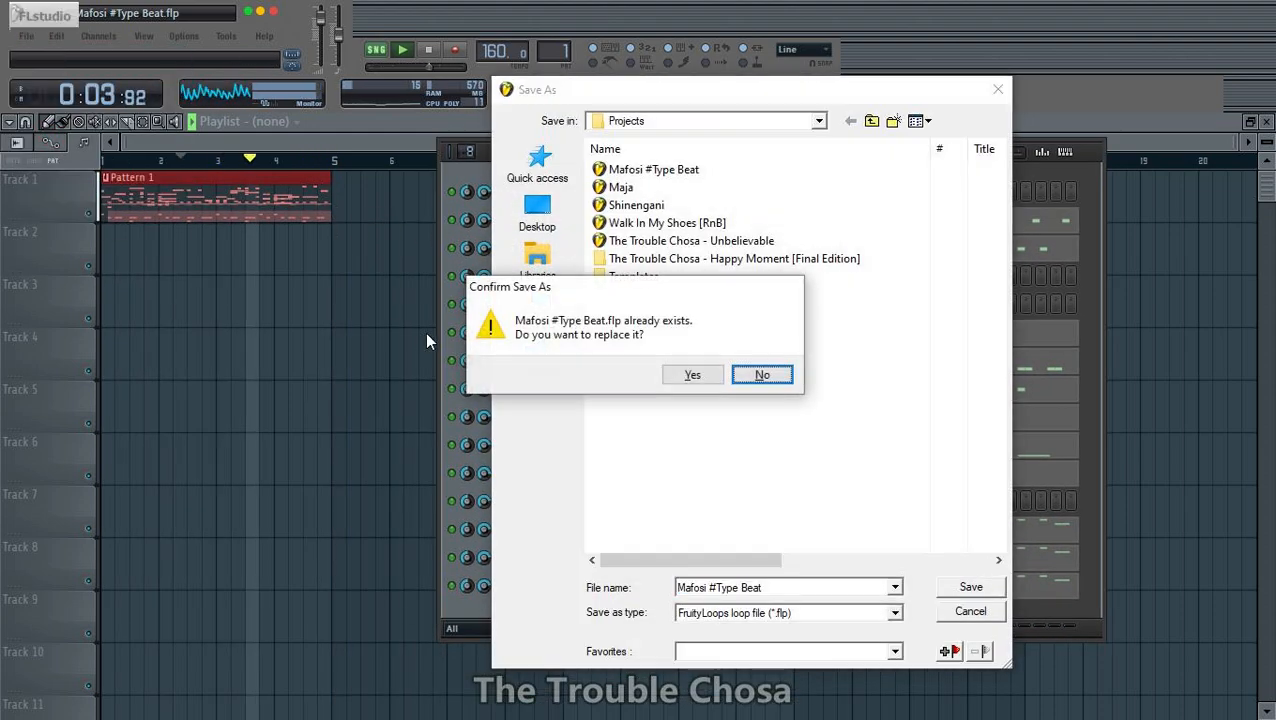
key("Left")
key("Return")
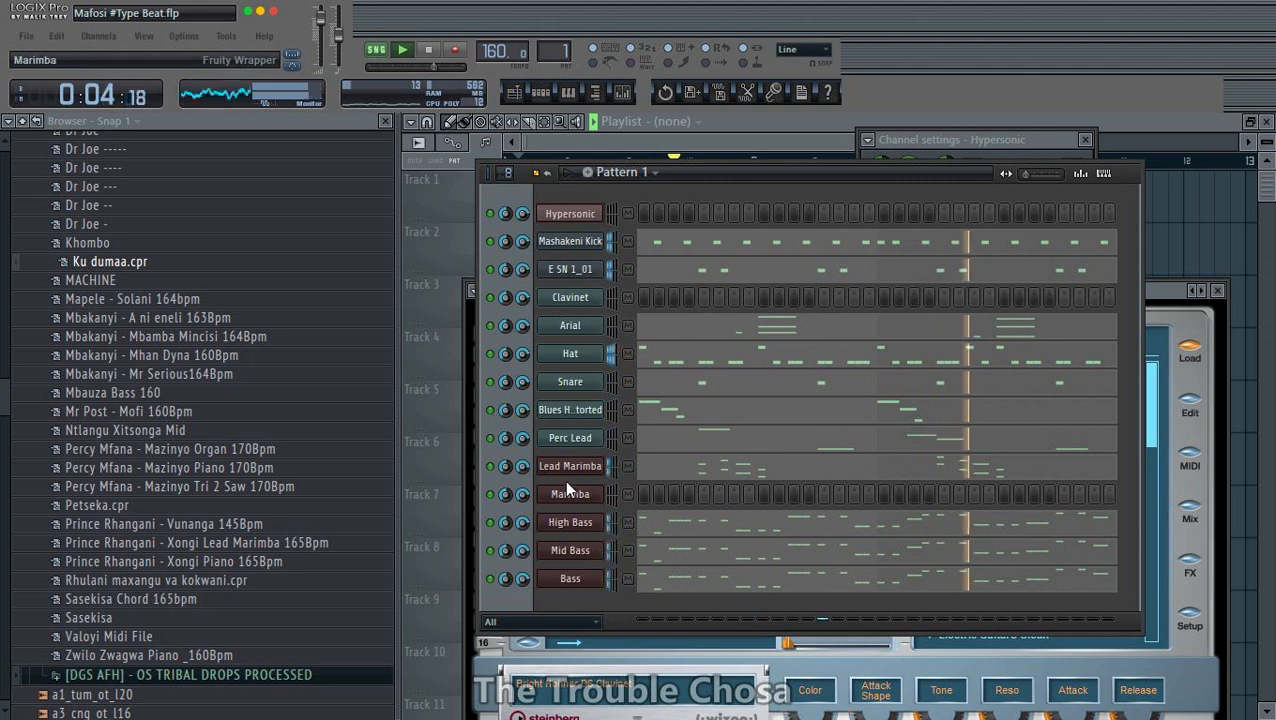
right_click(580, 530)
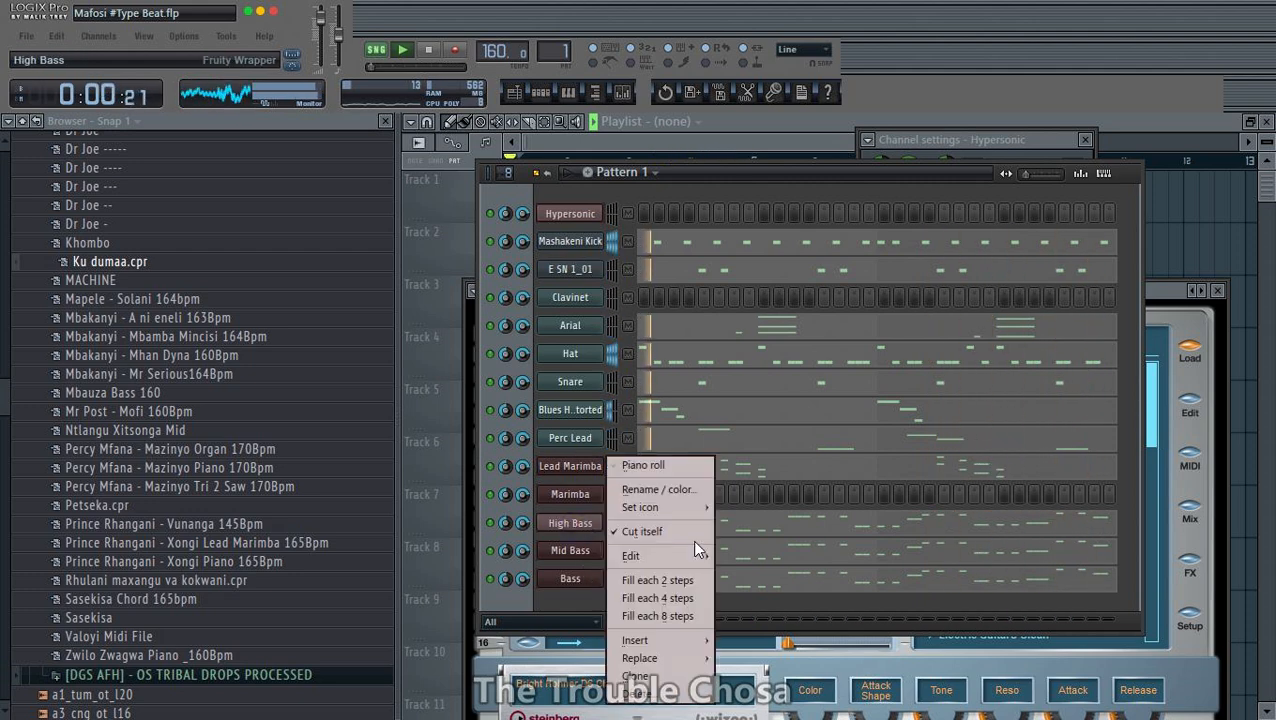
left_click(735, 572)
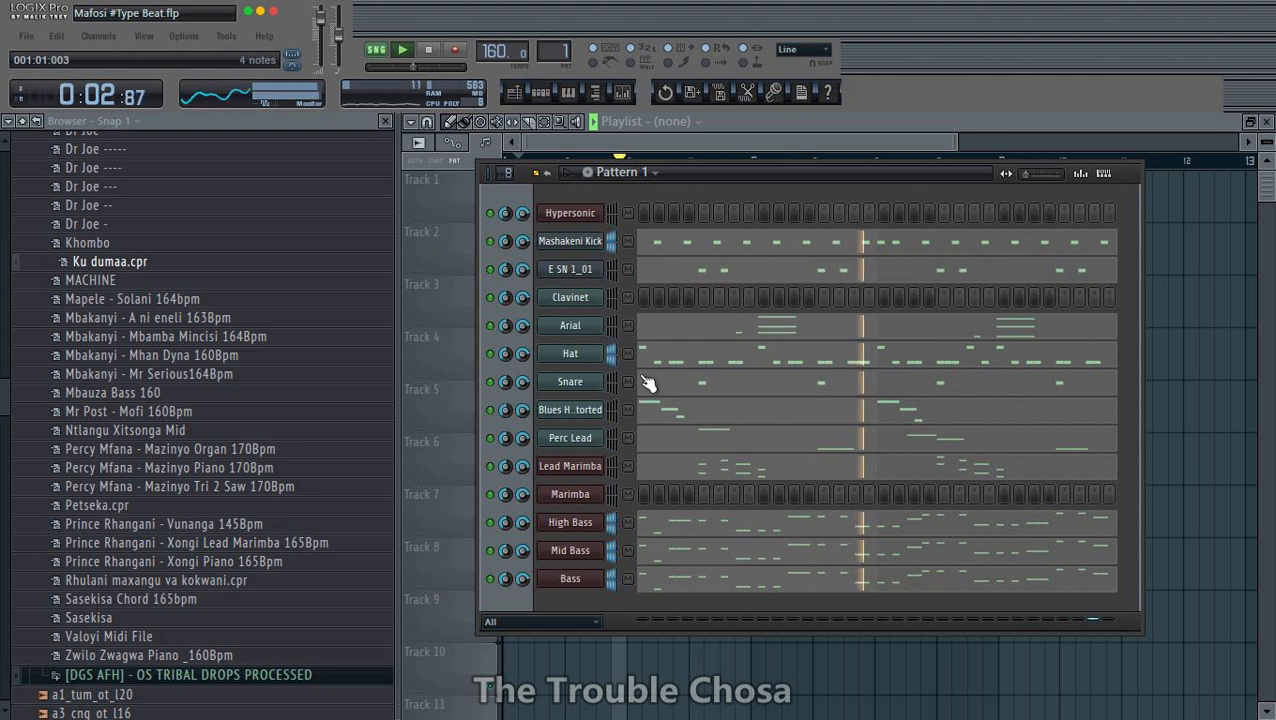
right_click(575, 298)
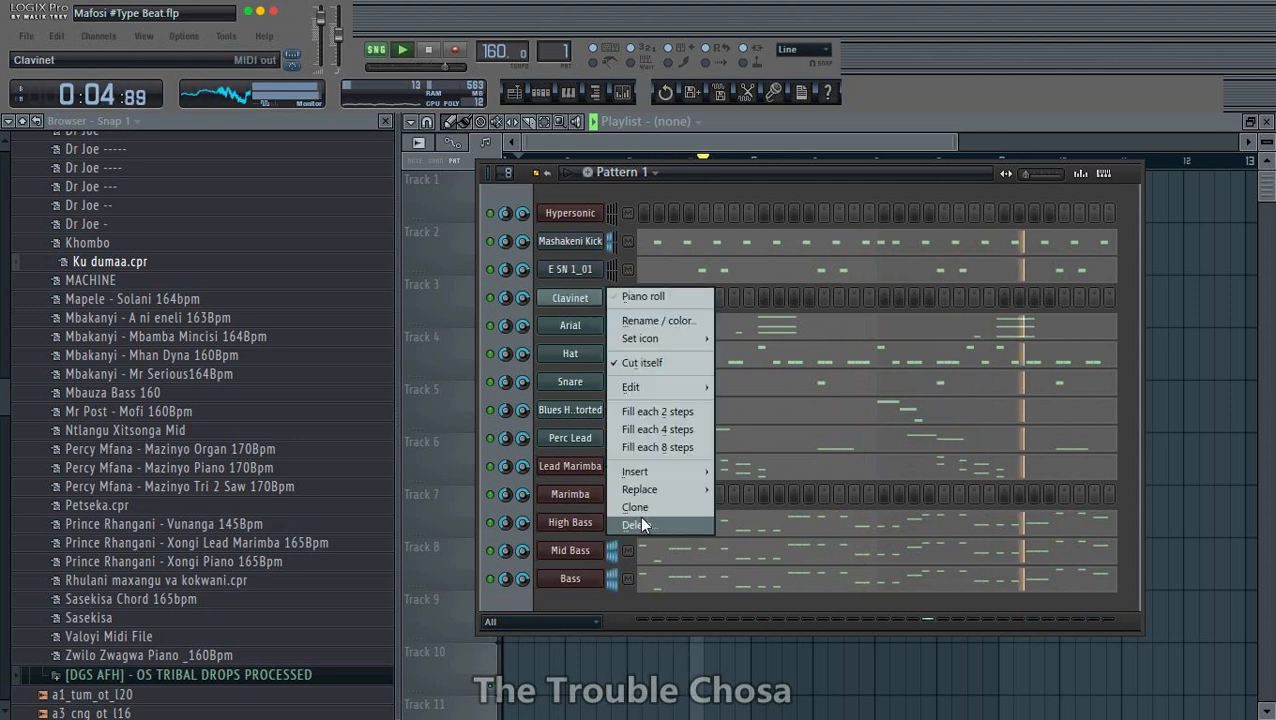
left_click(827, 169)
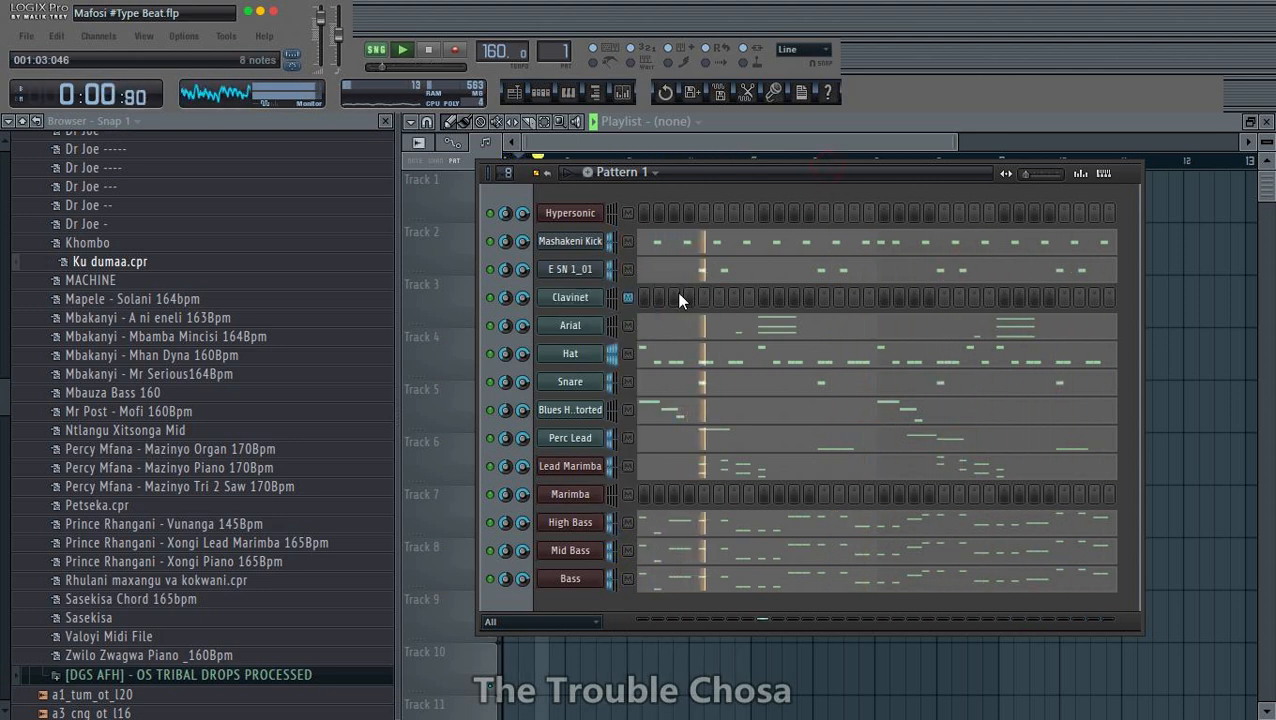
- Delete the empty Clavinet channel and close the browser, keeping the channel rack open over the playlist
right_click(584, 300)
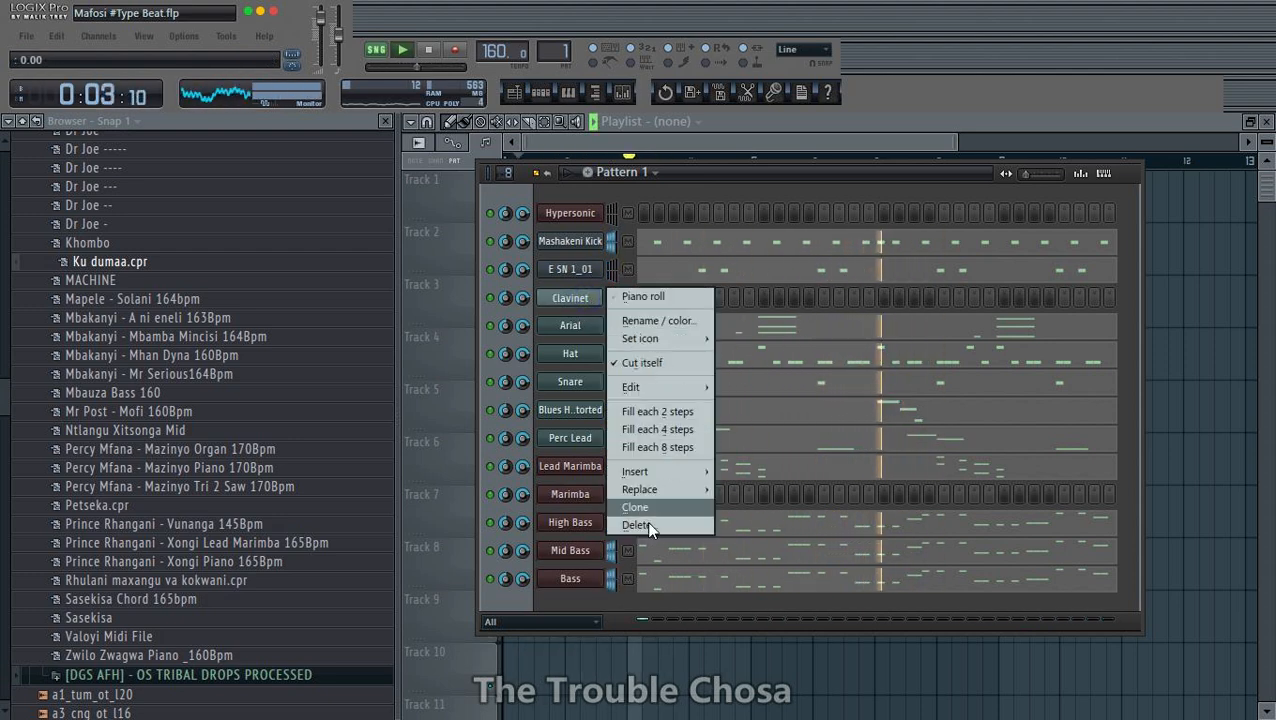
mouse_move(645, 489)
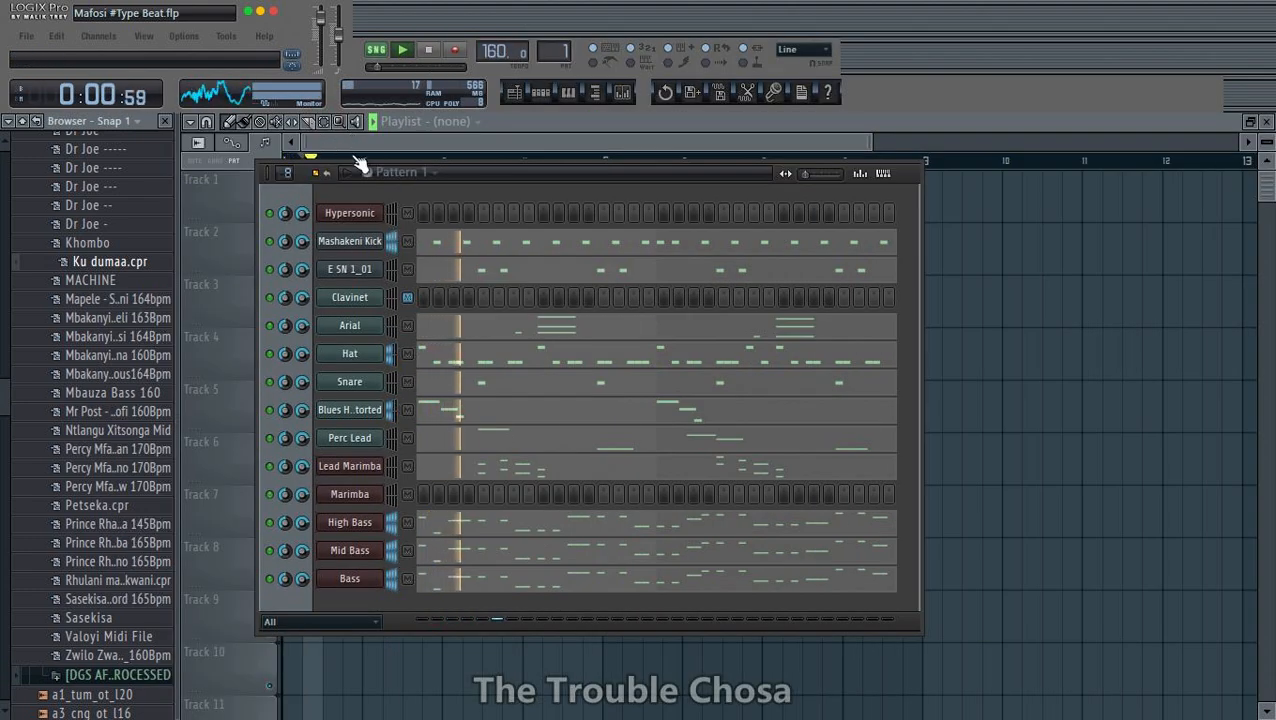
left_click_drag(461, 150, 702, 236)
left_click_drag(594, 150, 22, 158)
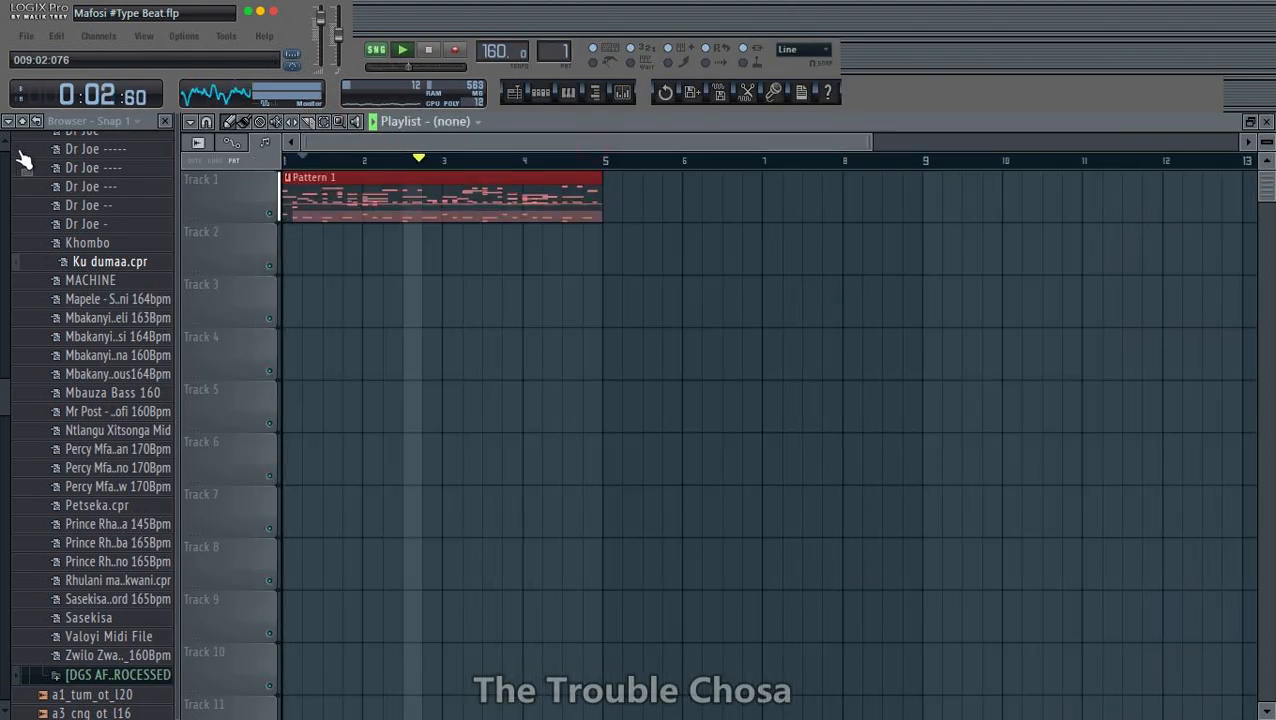
left_click(165, 121)
key("F6")
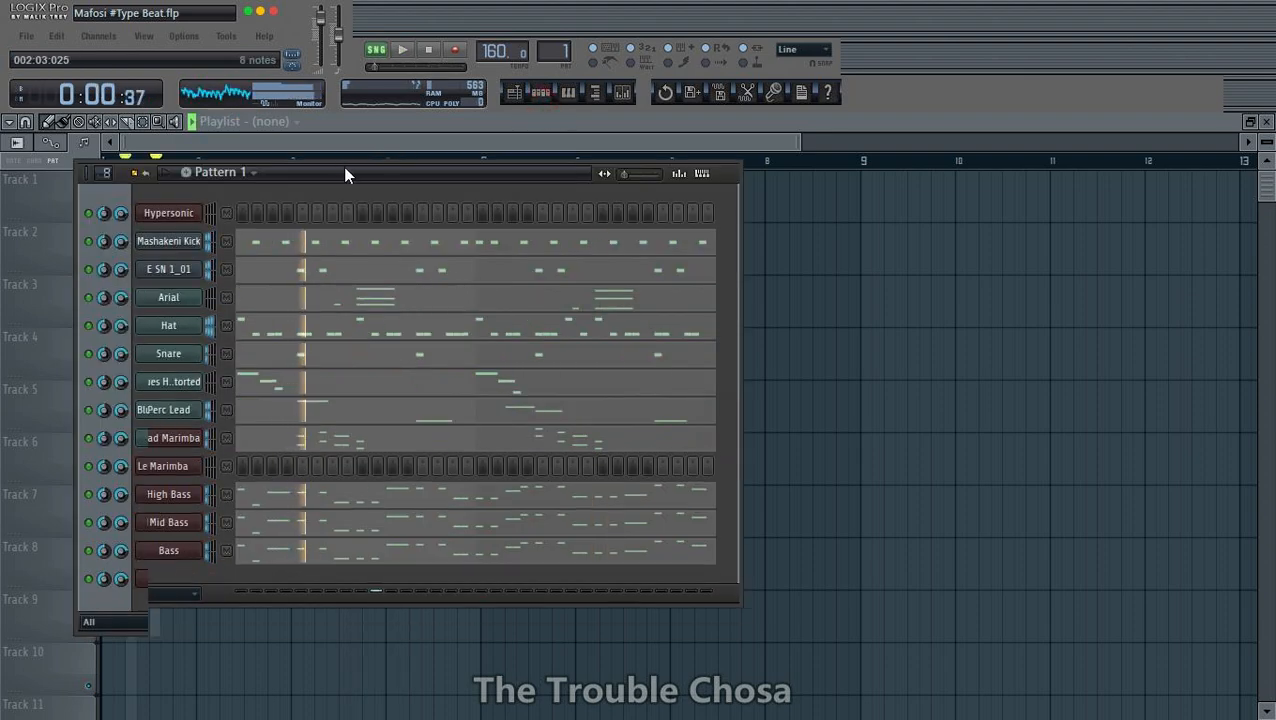
left_click_drag(345, 171, 608, 194)
- Open Hypersonic and clear the Natural Grand Piano and Clavinet patches from slots 01 and 02
left_click(459, 244)
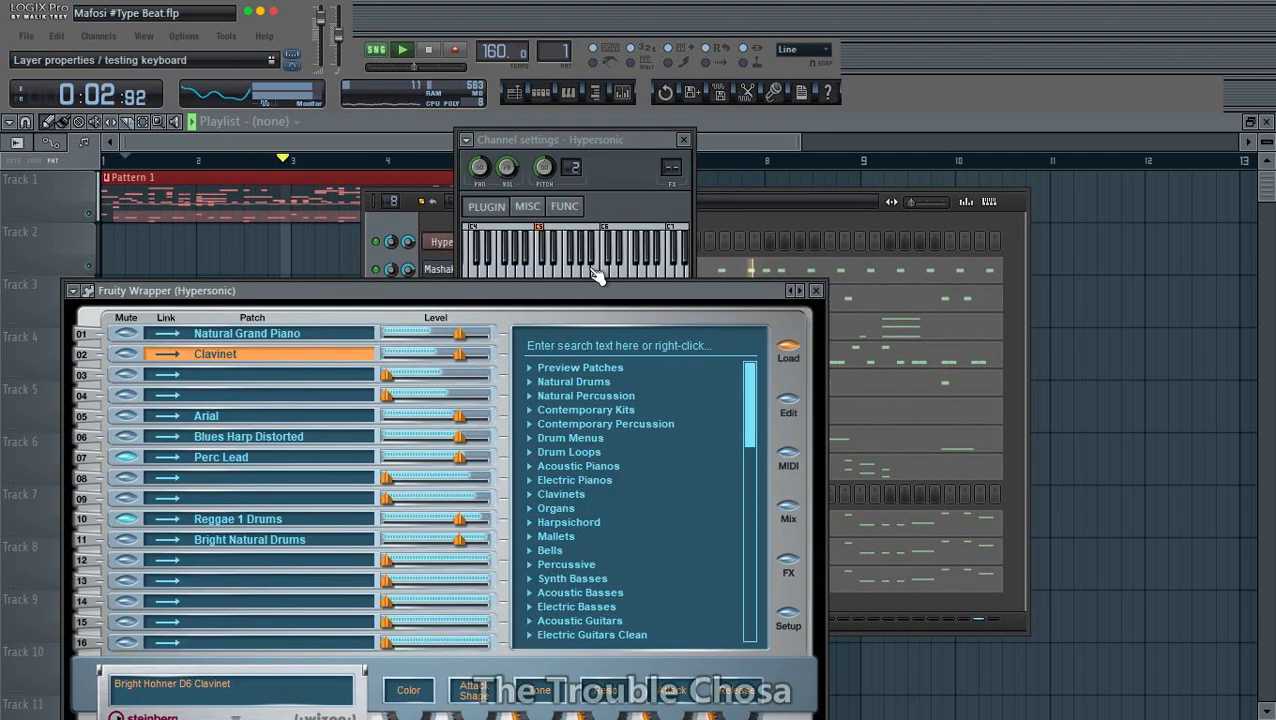
right_click(268, 340)
left_click(300, 444)
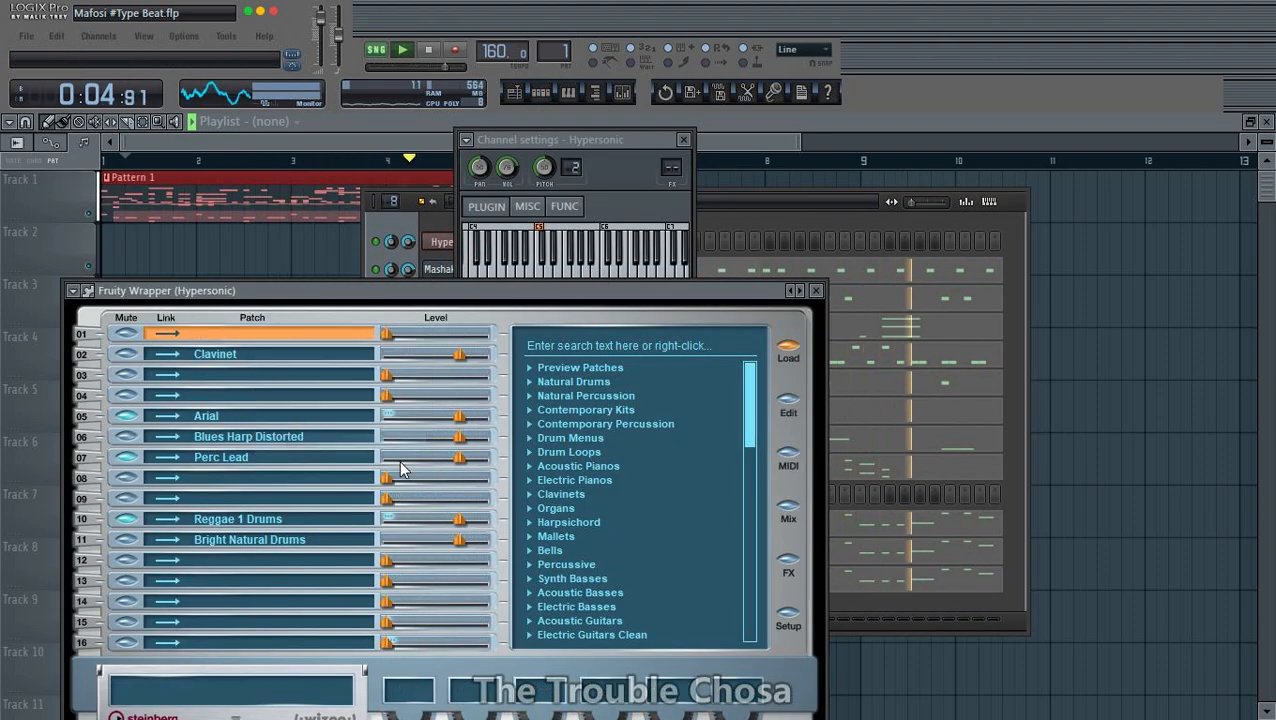
right_click(255, 356)
left_click(345, 465)
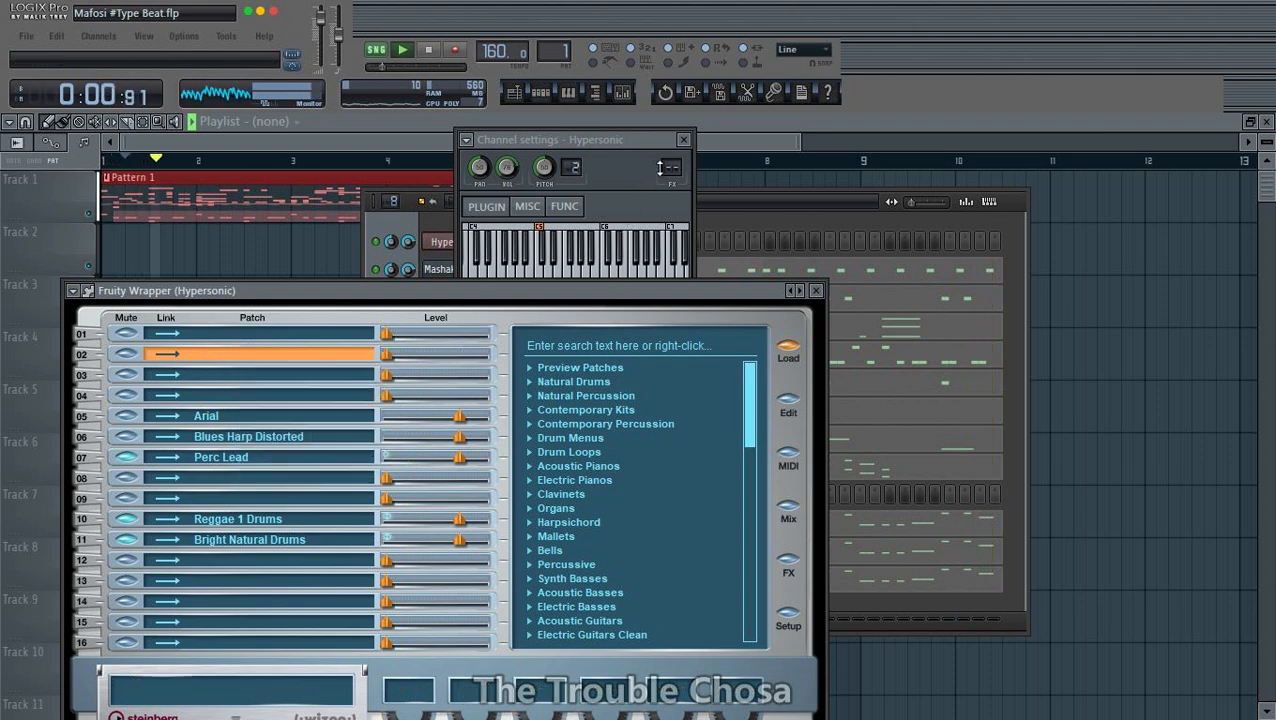
- Close the Hypersonic channel settings and plugin windows, and save the project
left_click(684, 141)
left_click(777, 201)
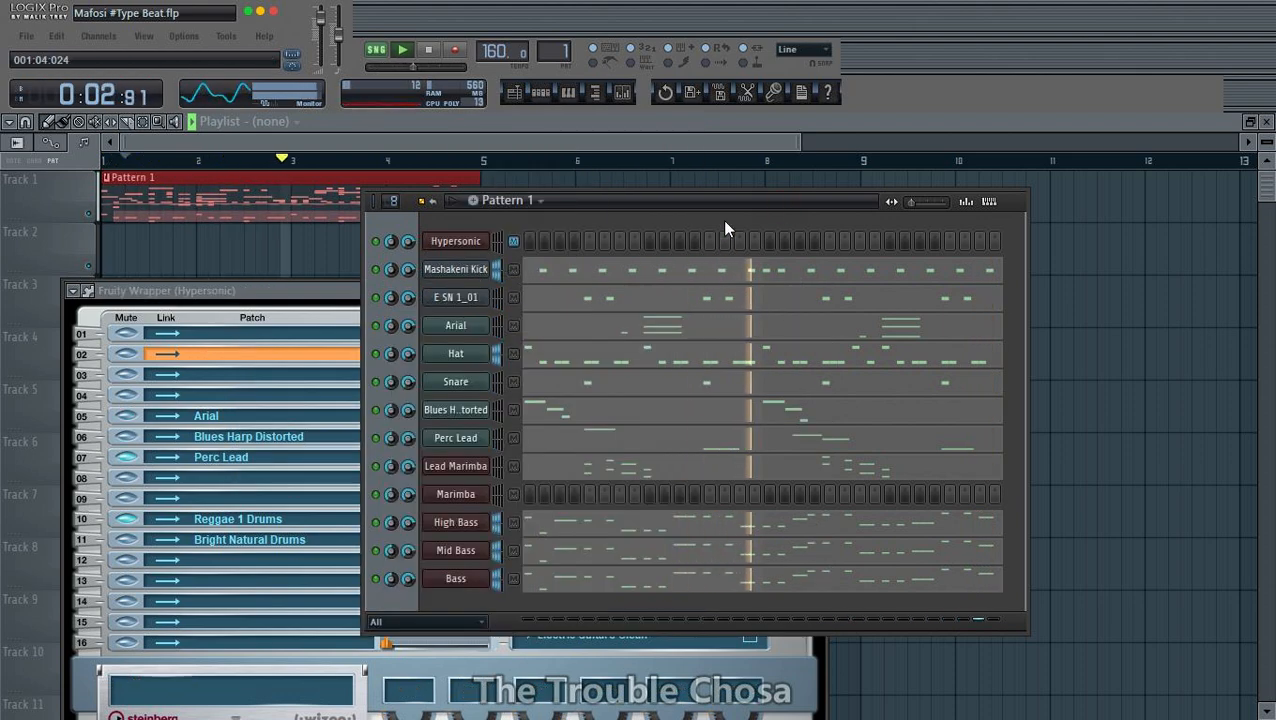
left_click_drag(724, 204, 700, 130)
left_click_drag(255, 296, 565, 228)
left_click_drag(675, 129, 619, 200)
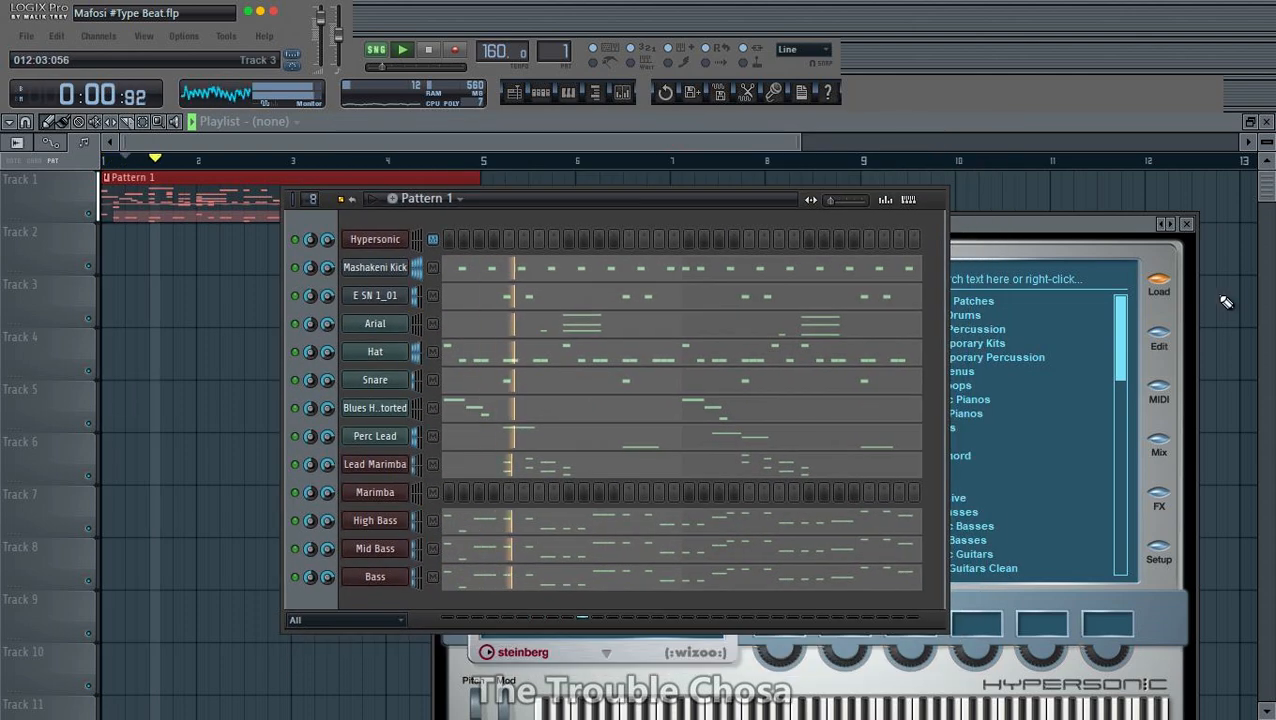
left_click(1188, 225)
left_click_drag(747, 197, 813, 177)
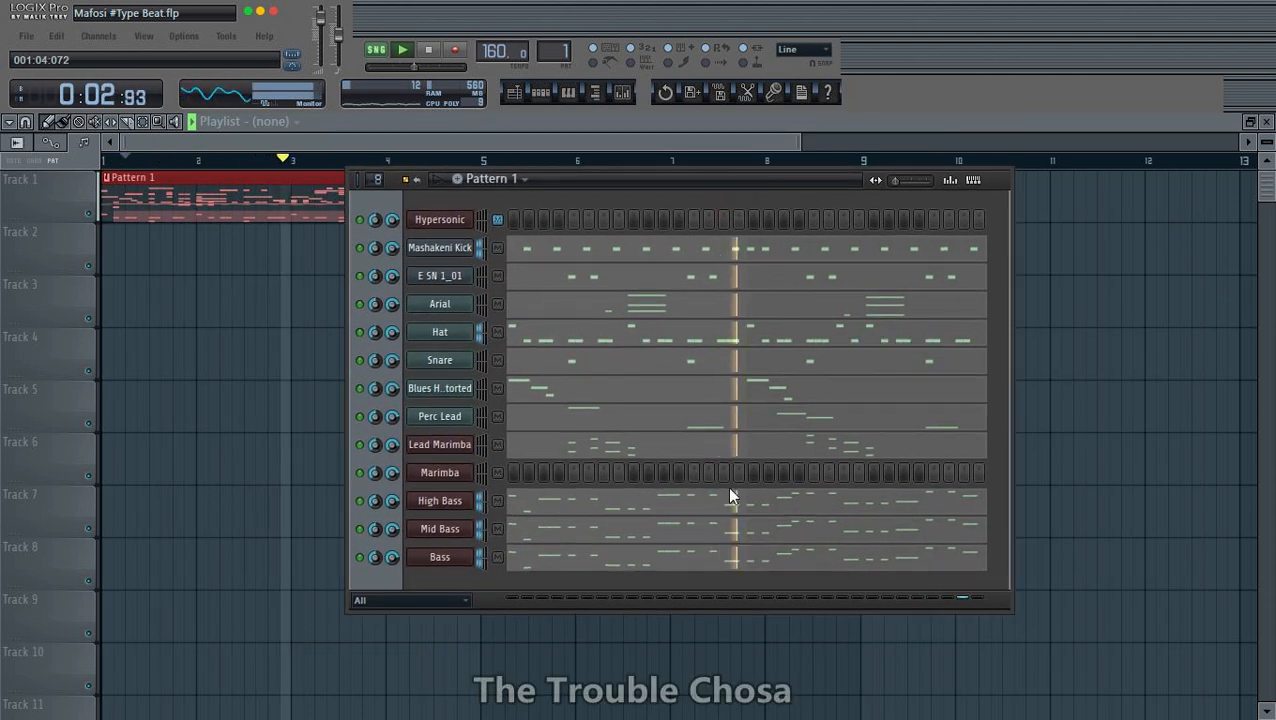
key("ctrl+s")
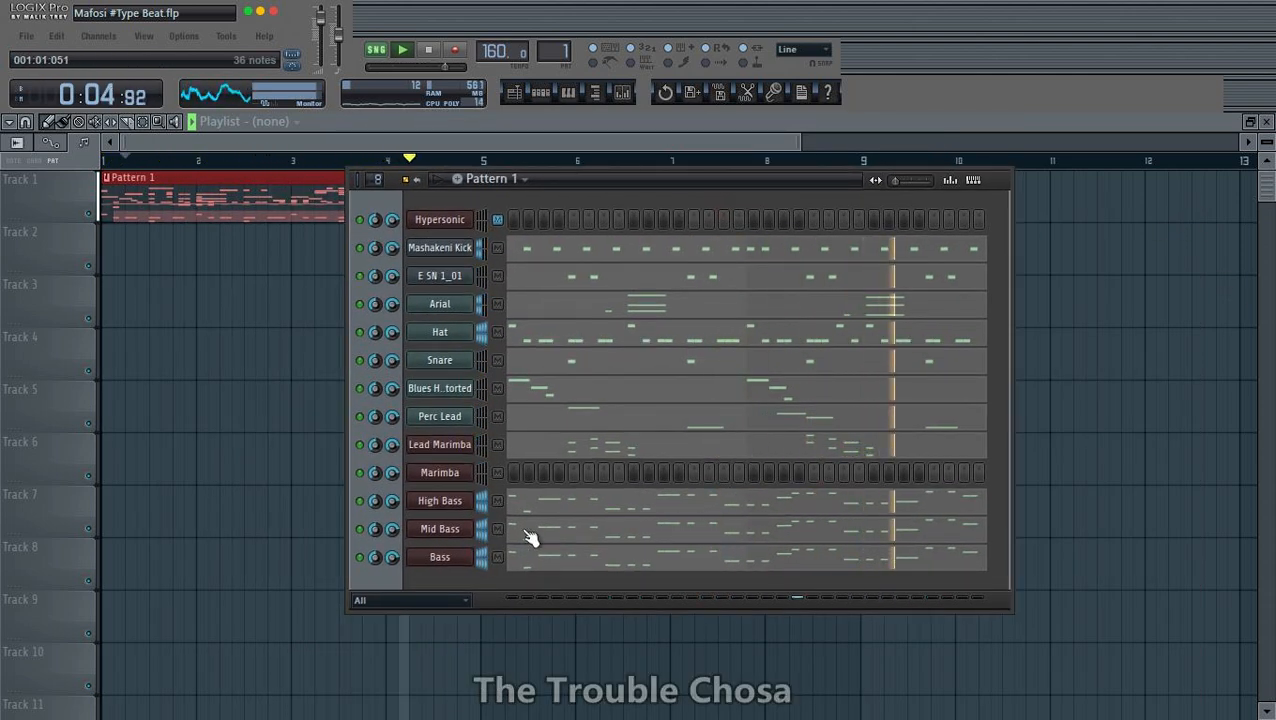
- Delete the empty Marimba channel and close the High Bass piano roll
right_click(441, 474)
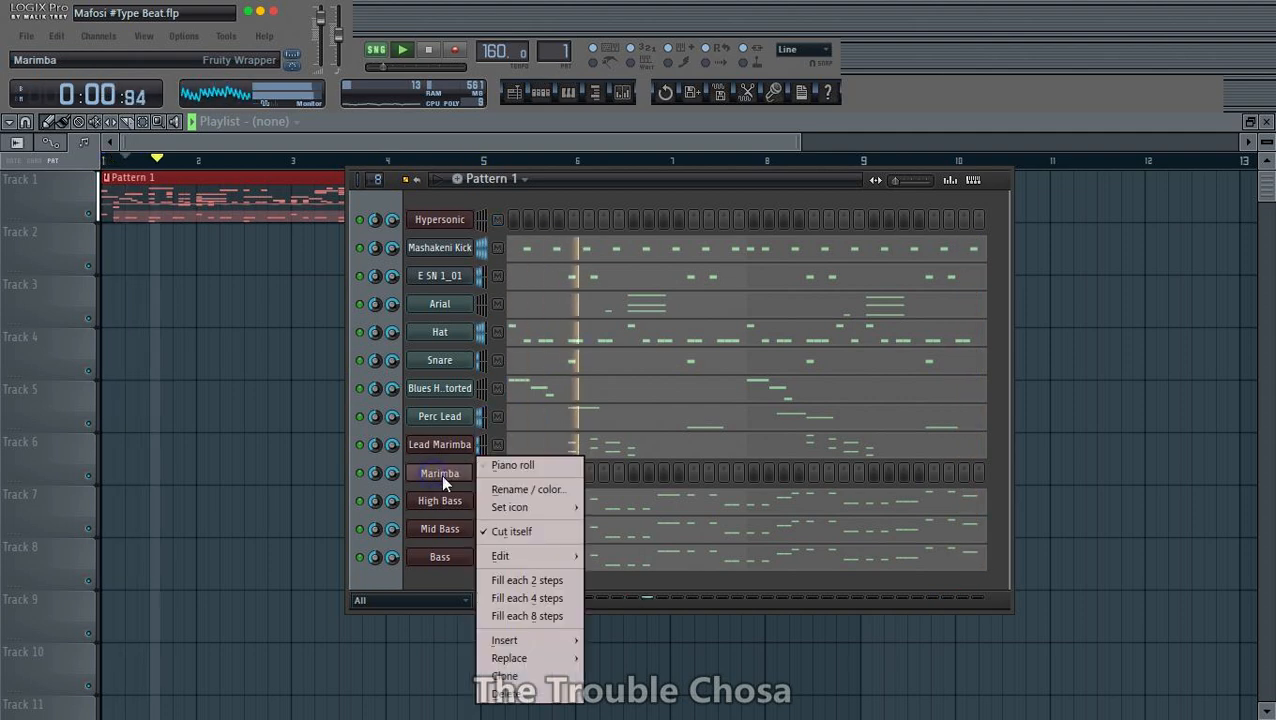
left_click(509, 690)
left_click(750, 420)
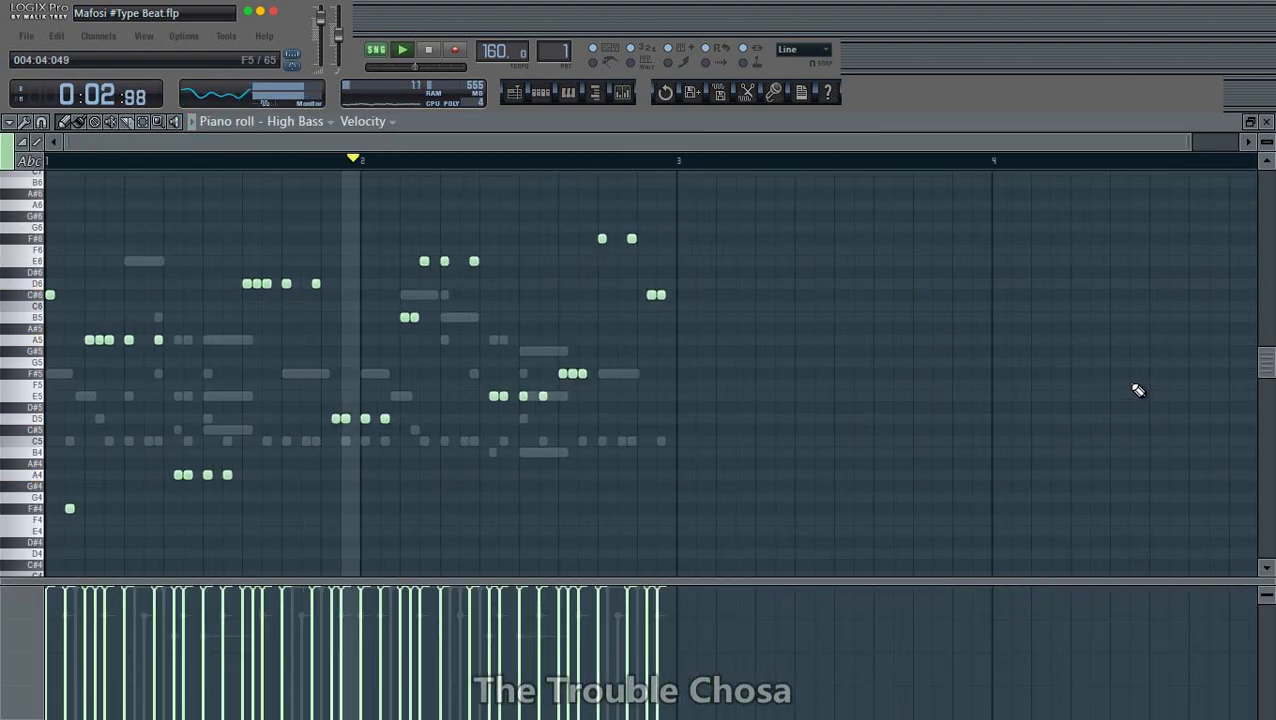
left_click(1266, 122)
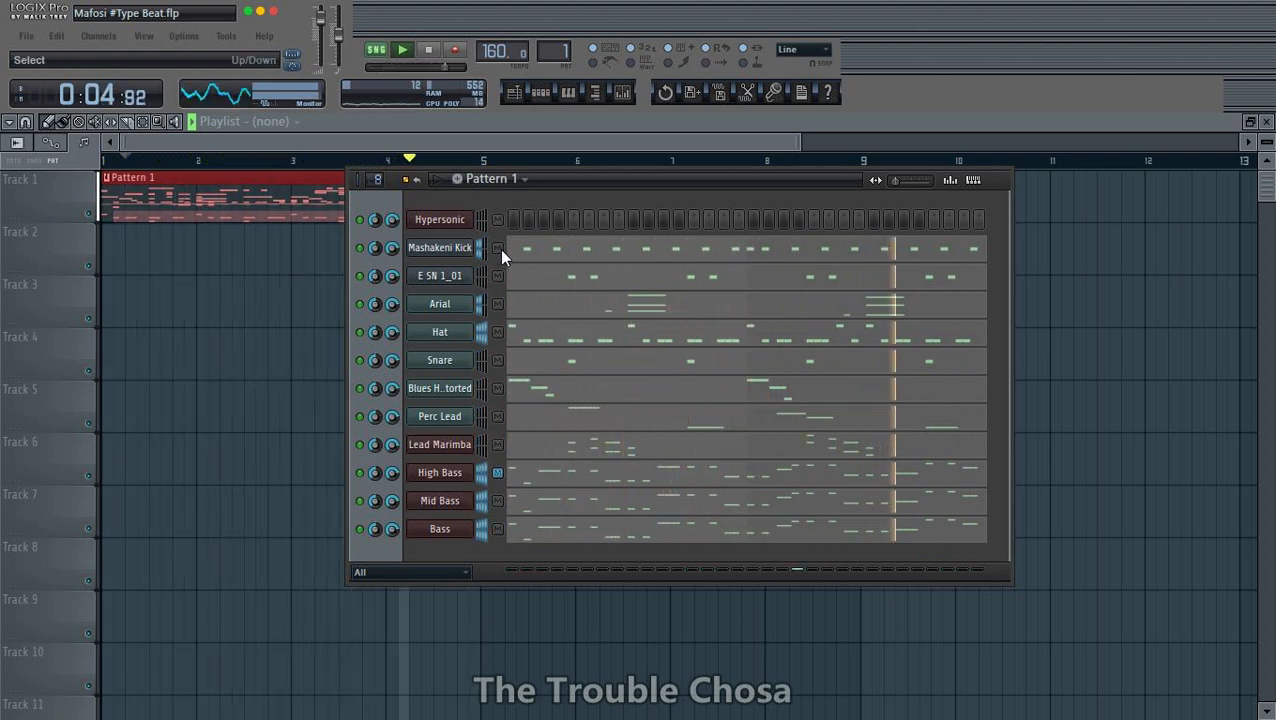
right_click(436, 310)
mouse_move(518, 478)
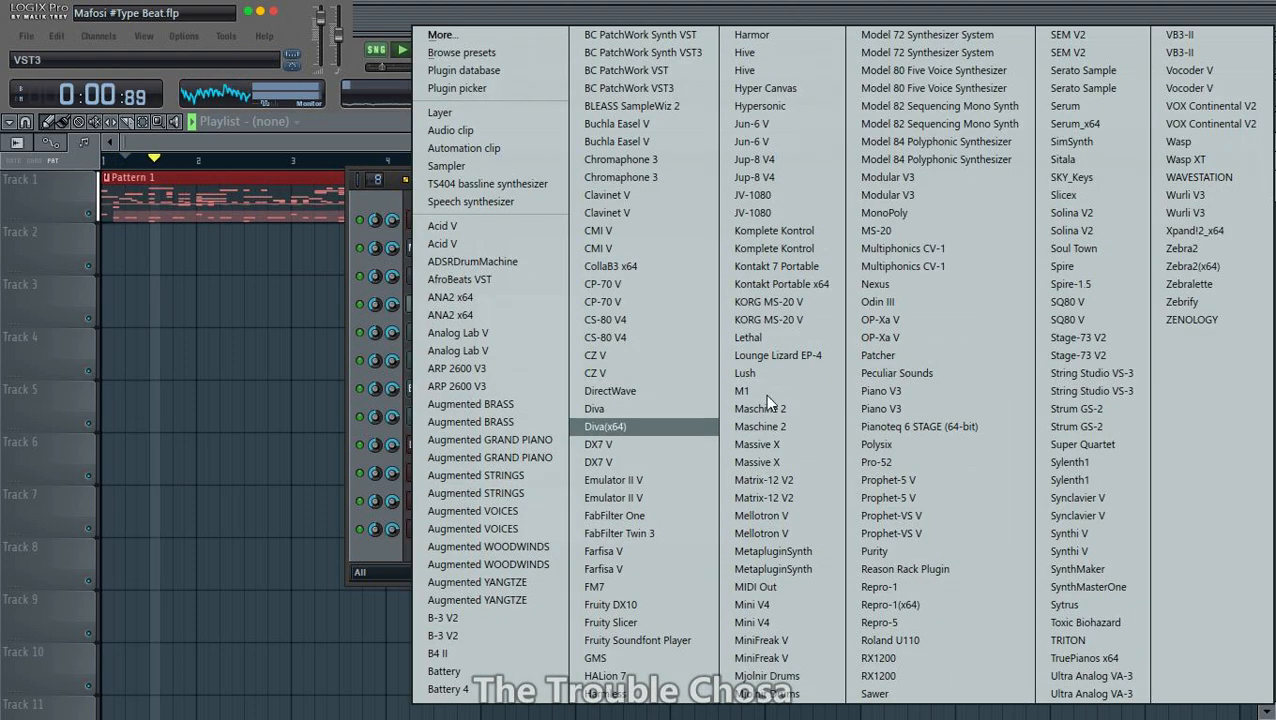
left_click(351, 176)
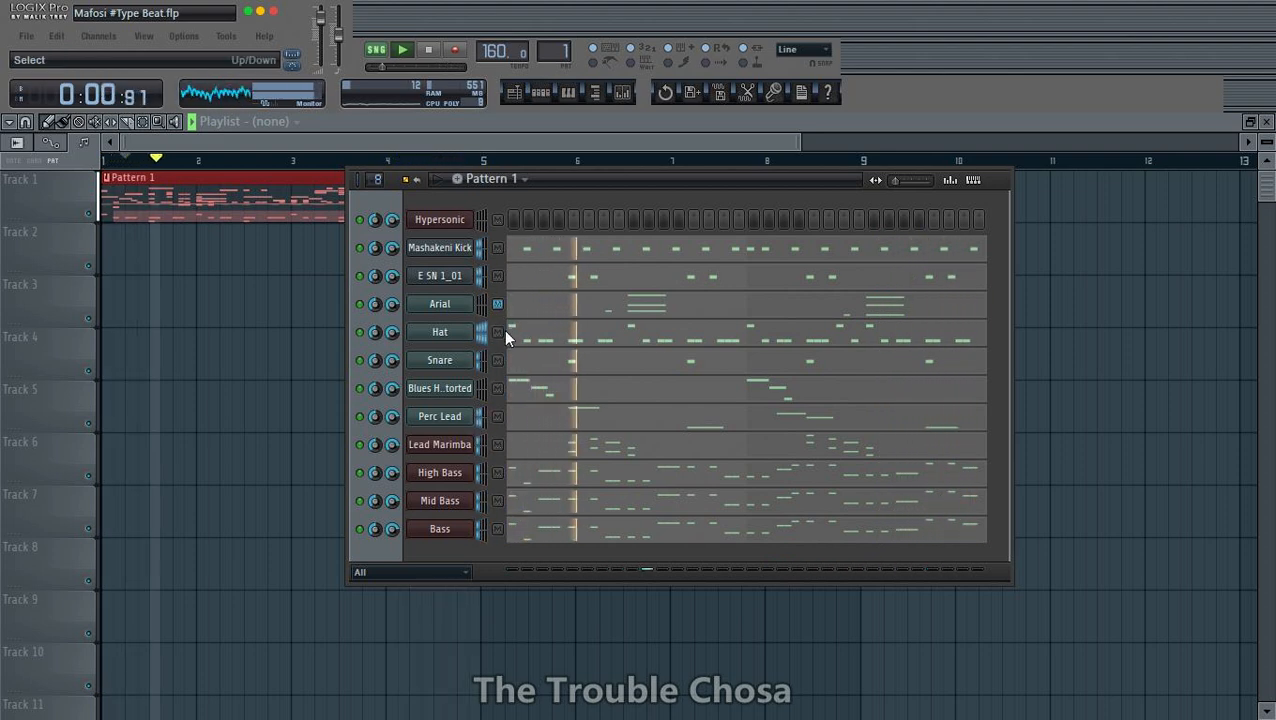
- Move the Hat and Snare channels up above Arial so they follow the E SN 1_01 channel
key("alt+Up")
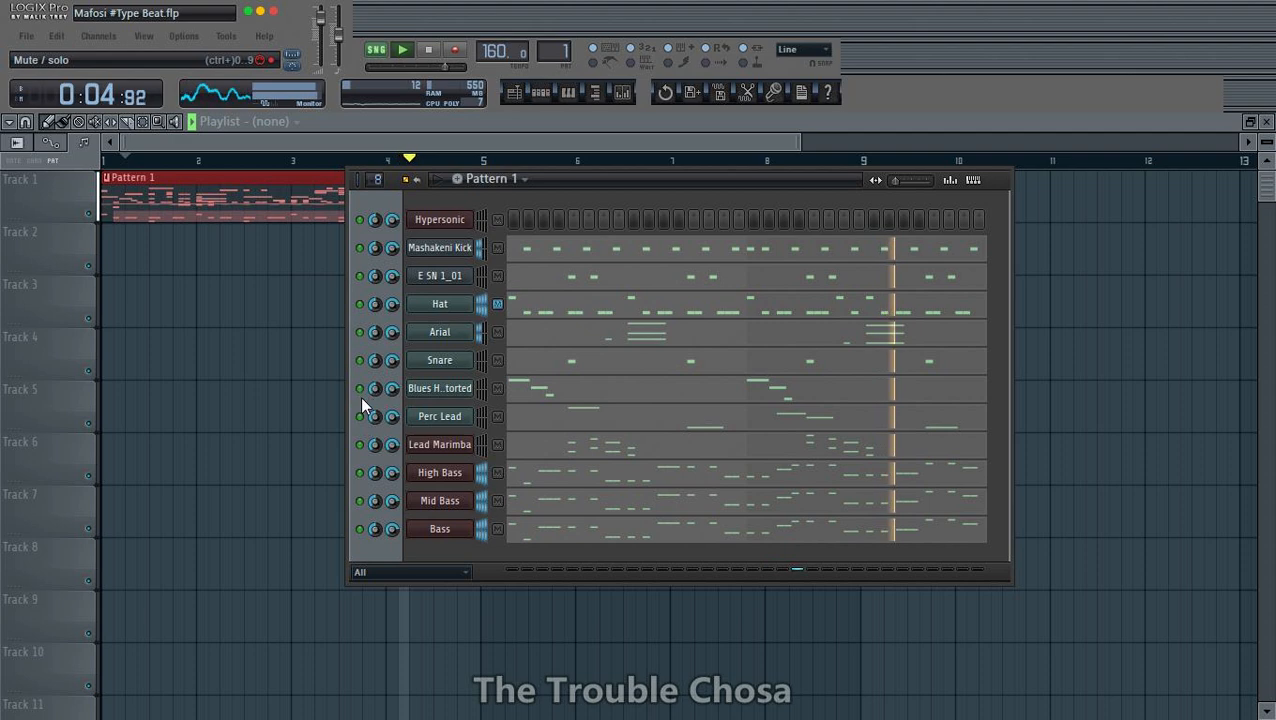
left_click(497, 360)
key("alt+Up")
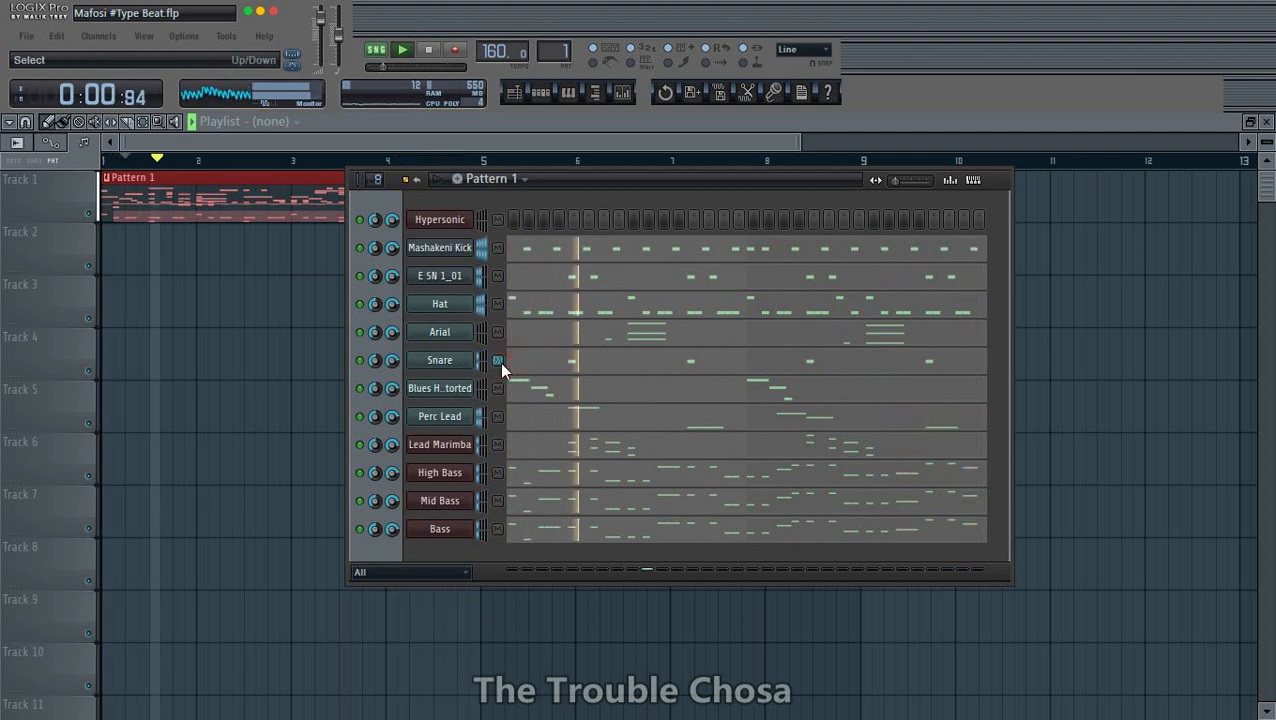
- Mute the Arial, Blues Harp Distorted and Perc Lead channels
left_click(360, 360)
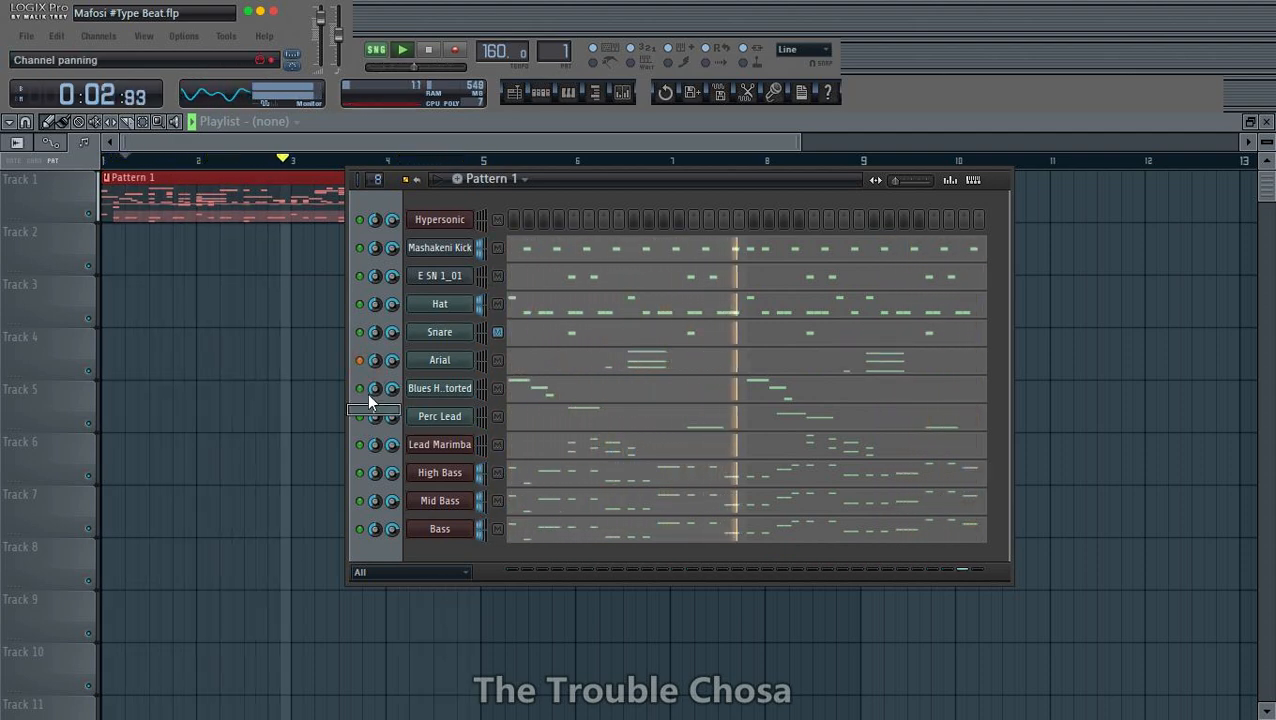
left_click(360, 416)
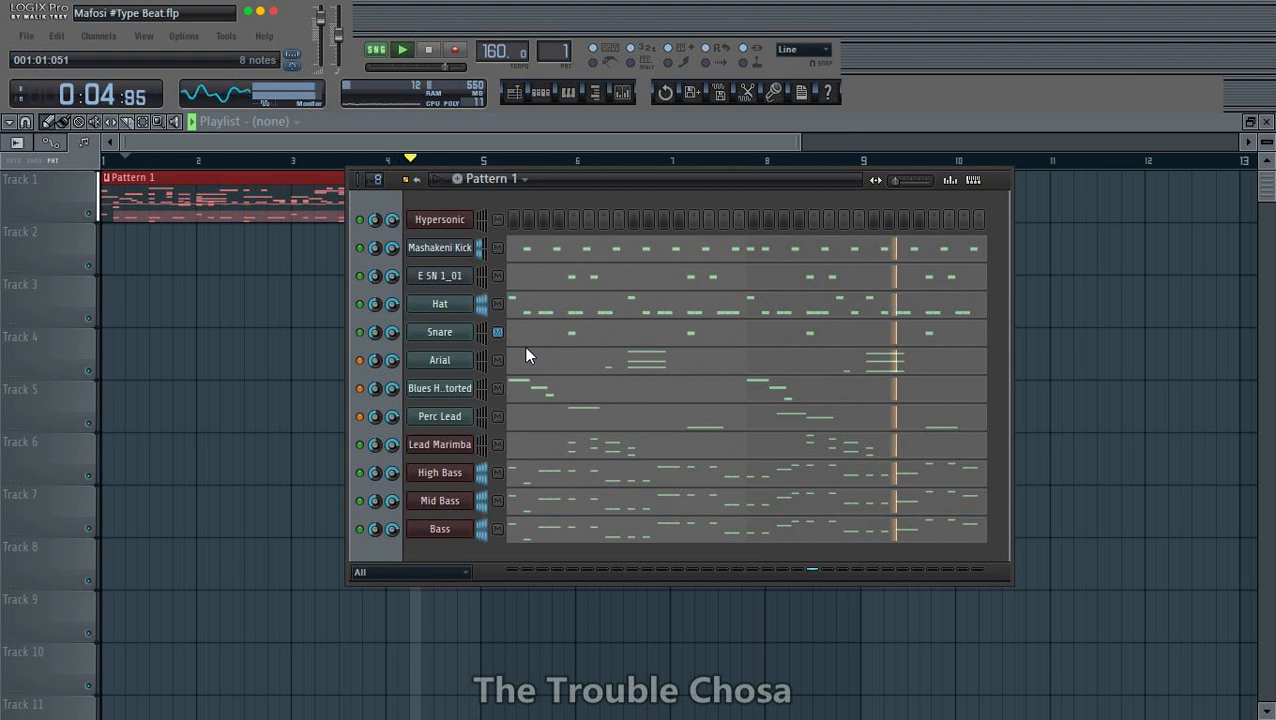
- Insert a Battery channel directly above the Arial channel and move its plugin window up so the whole matrix shows
right_click(440, 359)
mouse_move(518, 532)
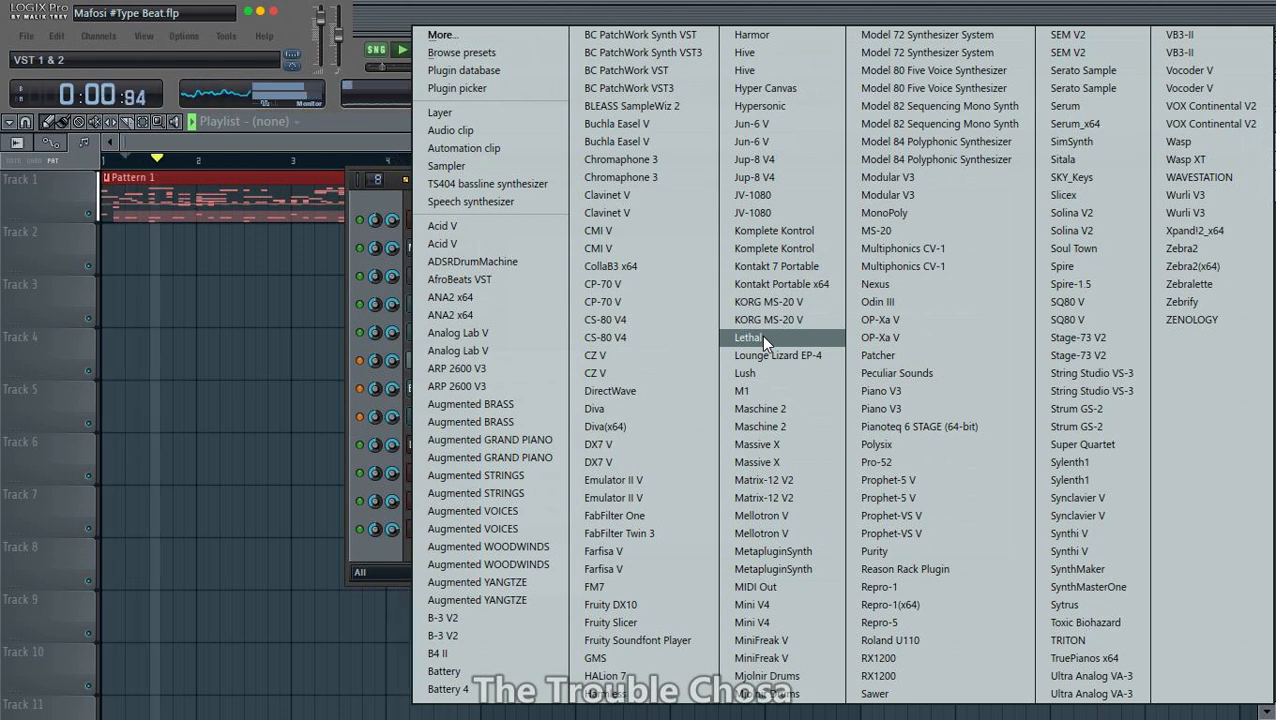
key("f")
key("f")
key("f")
key("f")
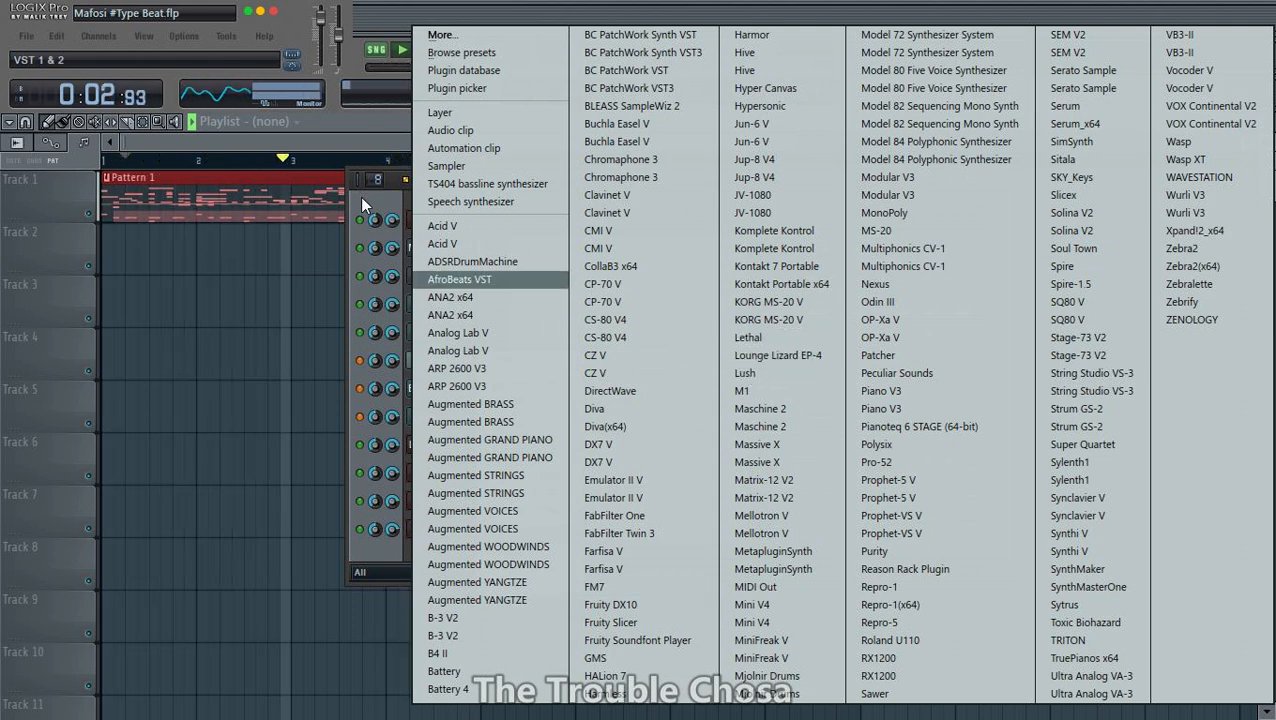
left_click(448, 679)
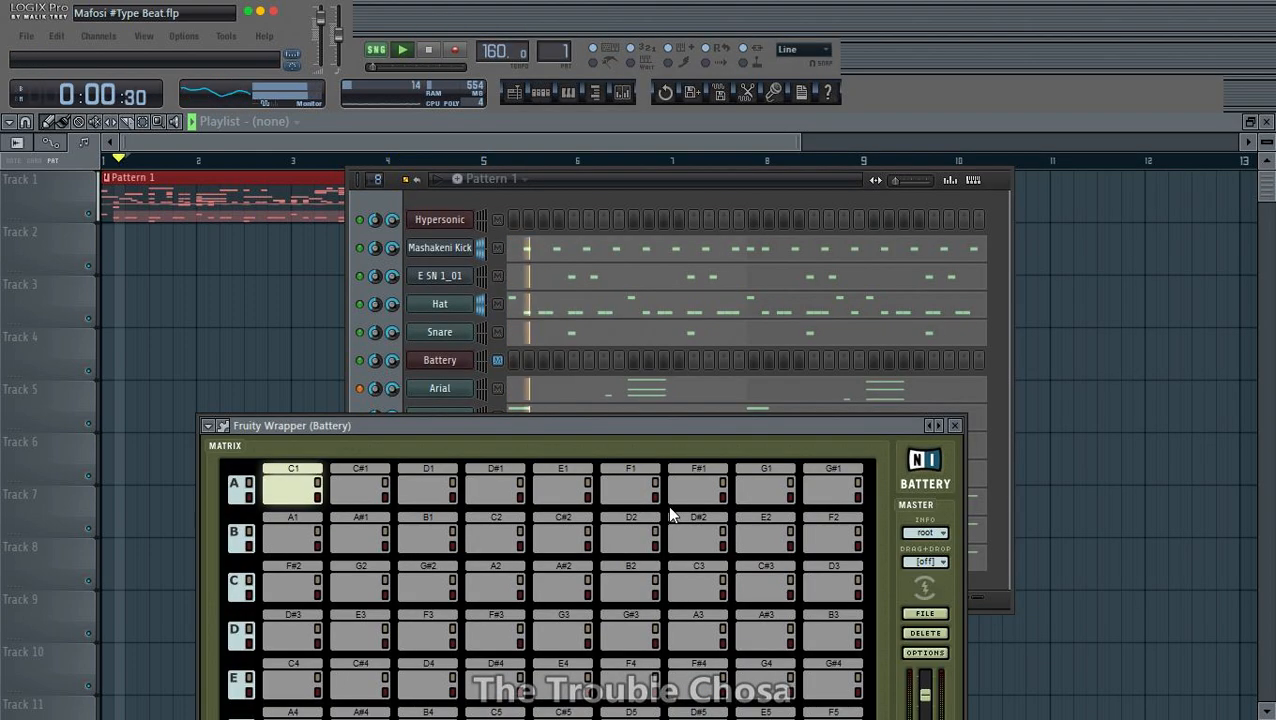
left_click_drag(671, 437, 845, 190)
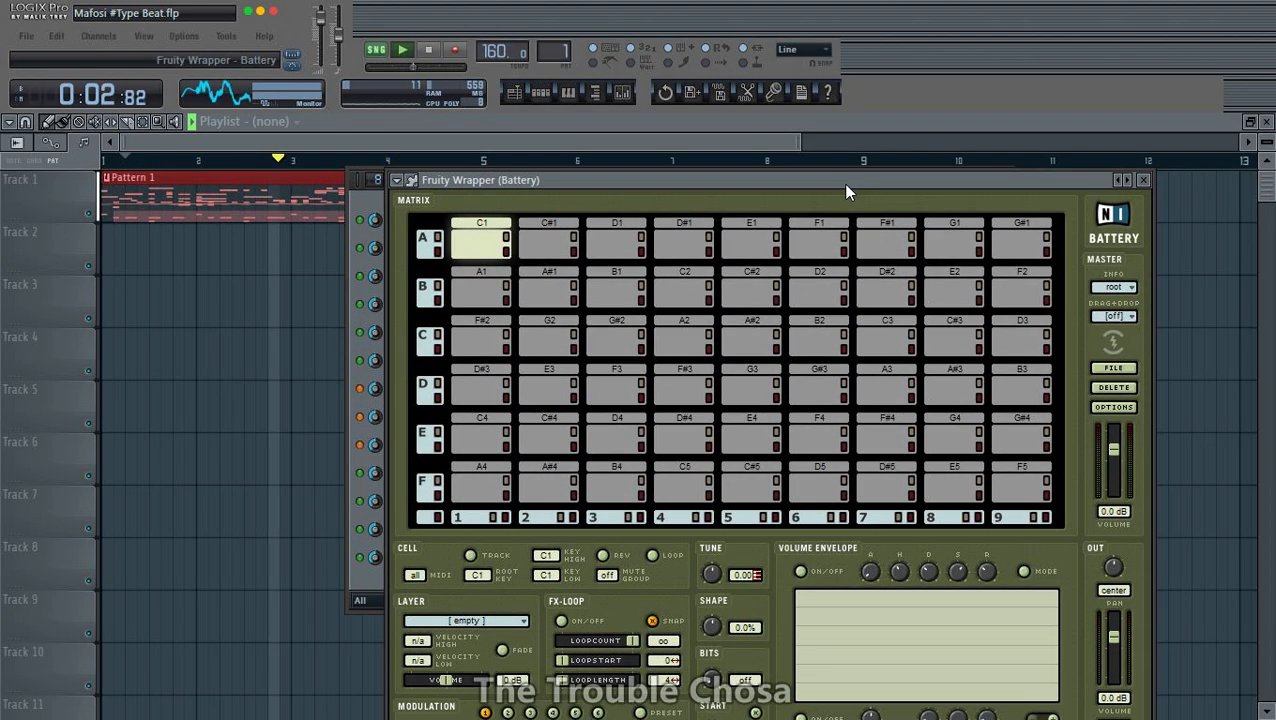
- Load the Xitsonga Drum Fill [Sasekisa] kit from the 12 Battery Libraries folder and audition the second TOM 6 cell
left_click(1115, 369)
left_click(1133, 461)
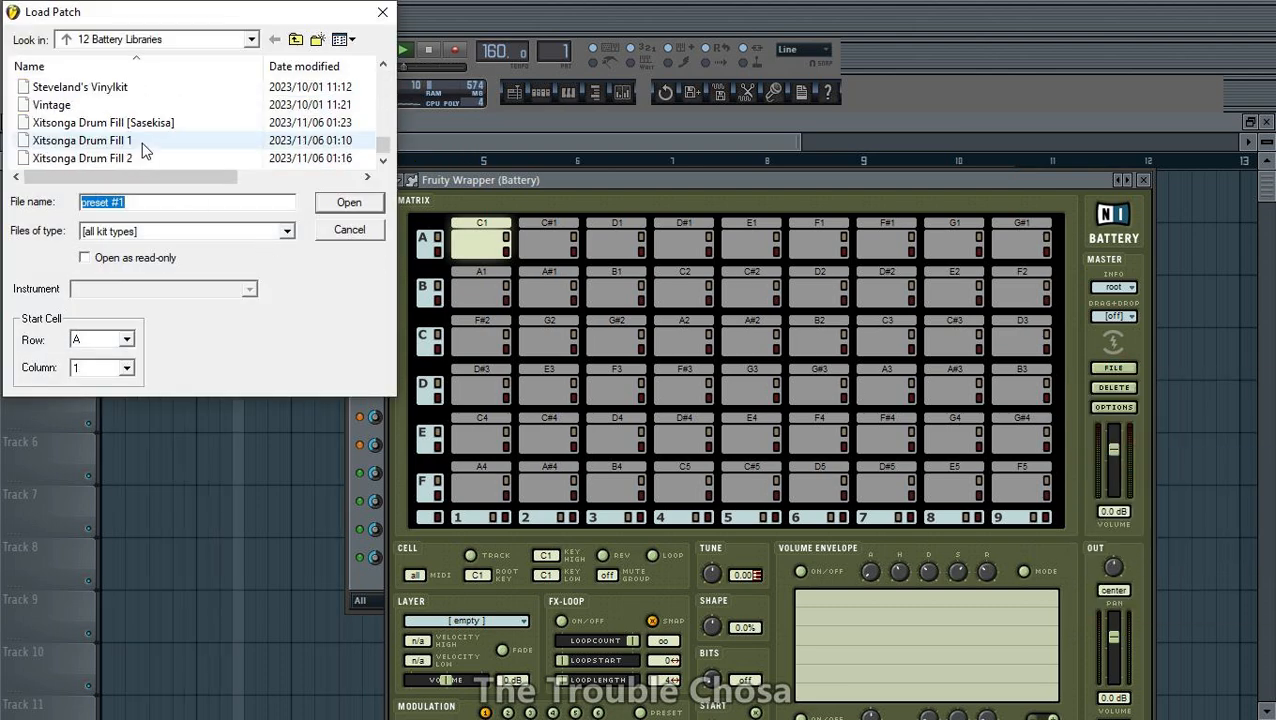
scroll(135, 142, "up", 2)
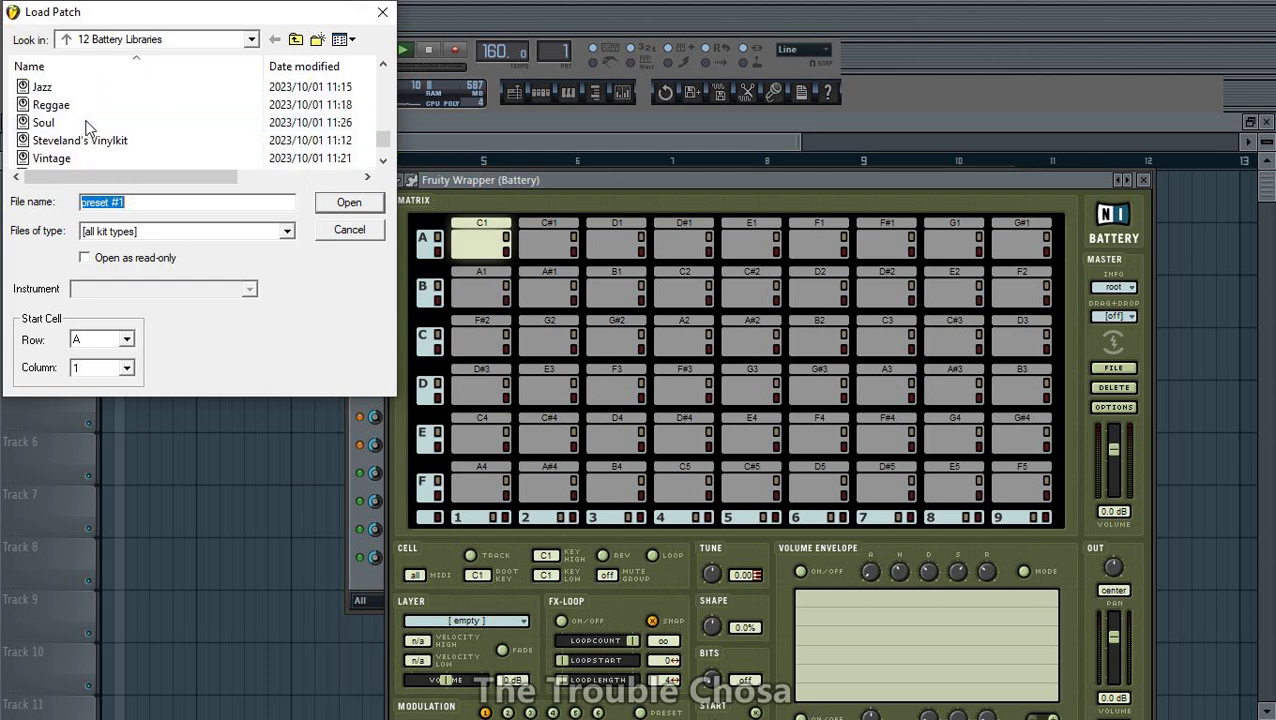
scroll(88, 127, "down", 1)
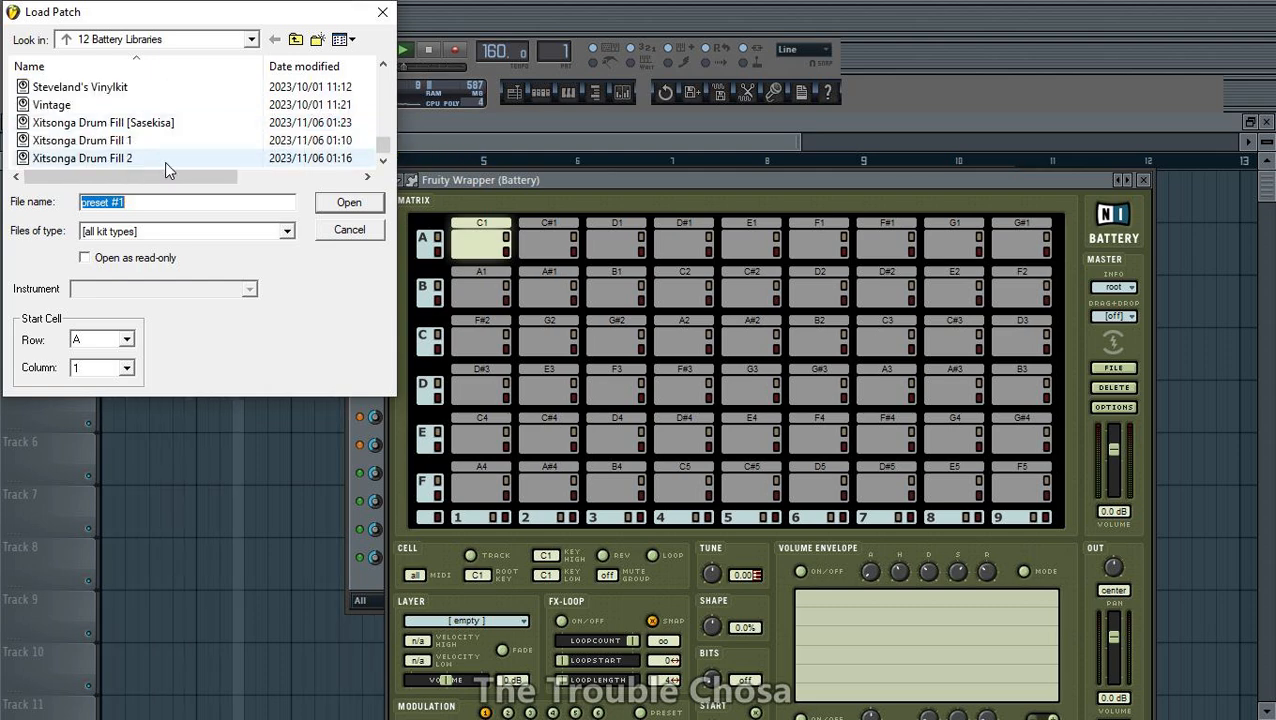
double_click(130, 122)
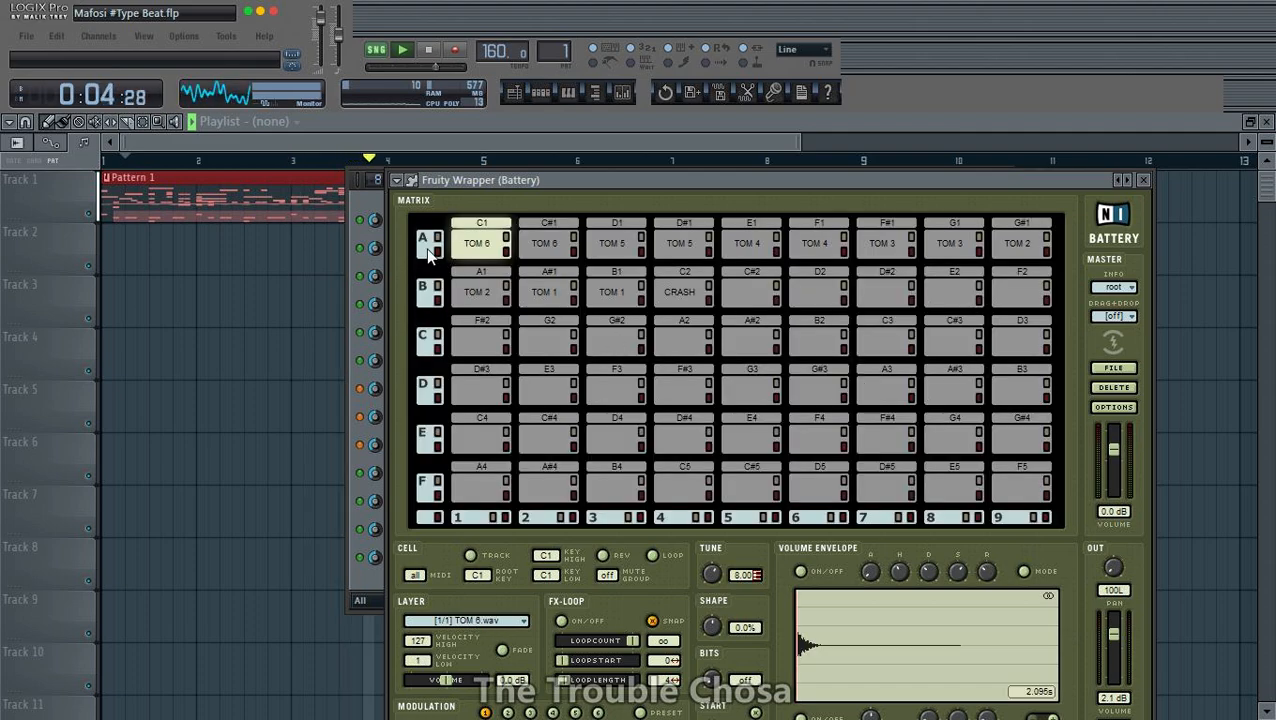
left_click(540, 246)
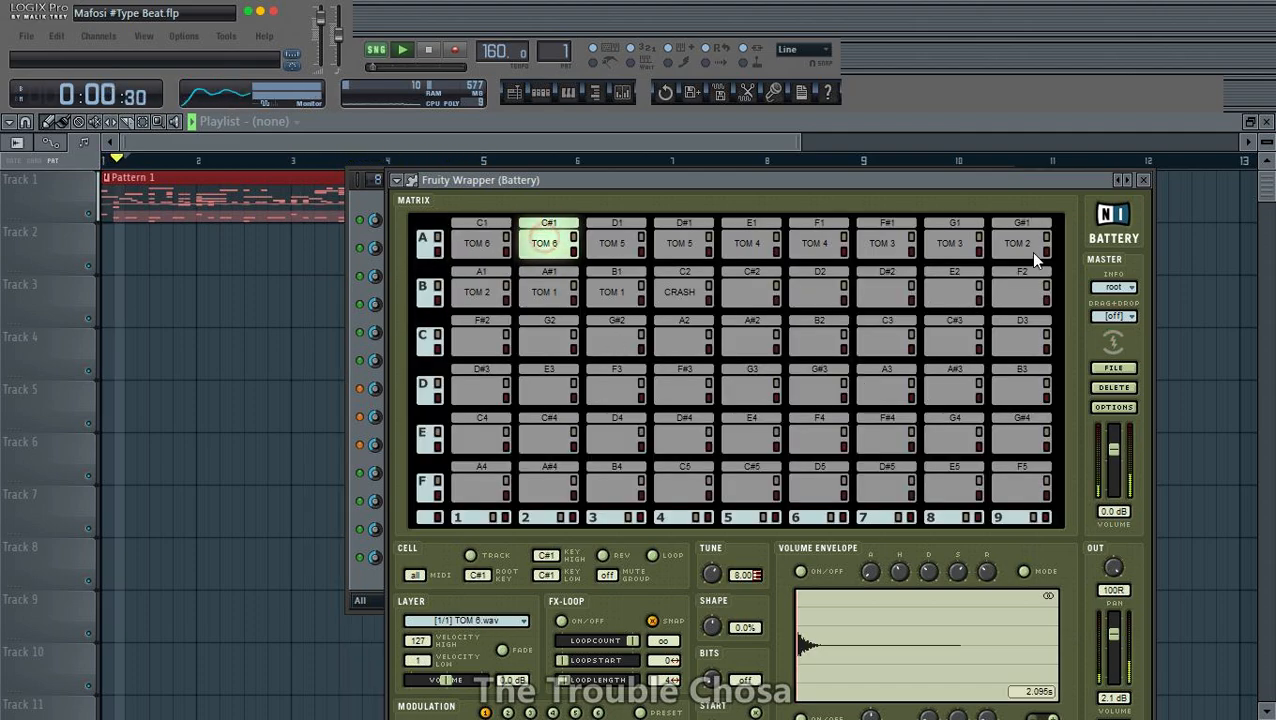
- Close the Battery window, open the Battery channel's piano roll and place a CRASH note near the start of bar 1
left_click(1145, 181)
right_click(447, 361)
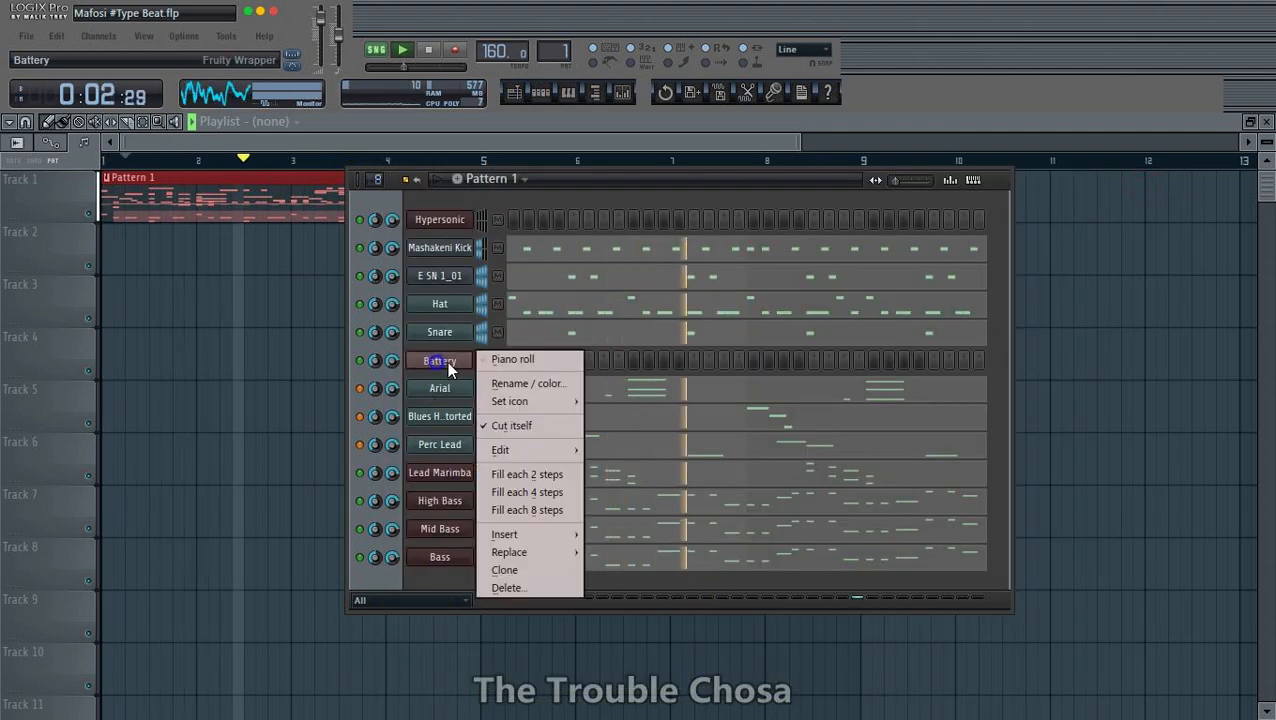
left_click(538, 362)
scroll(479, 176, "down", 4)
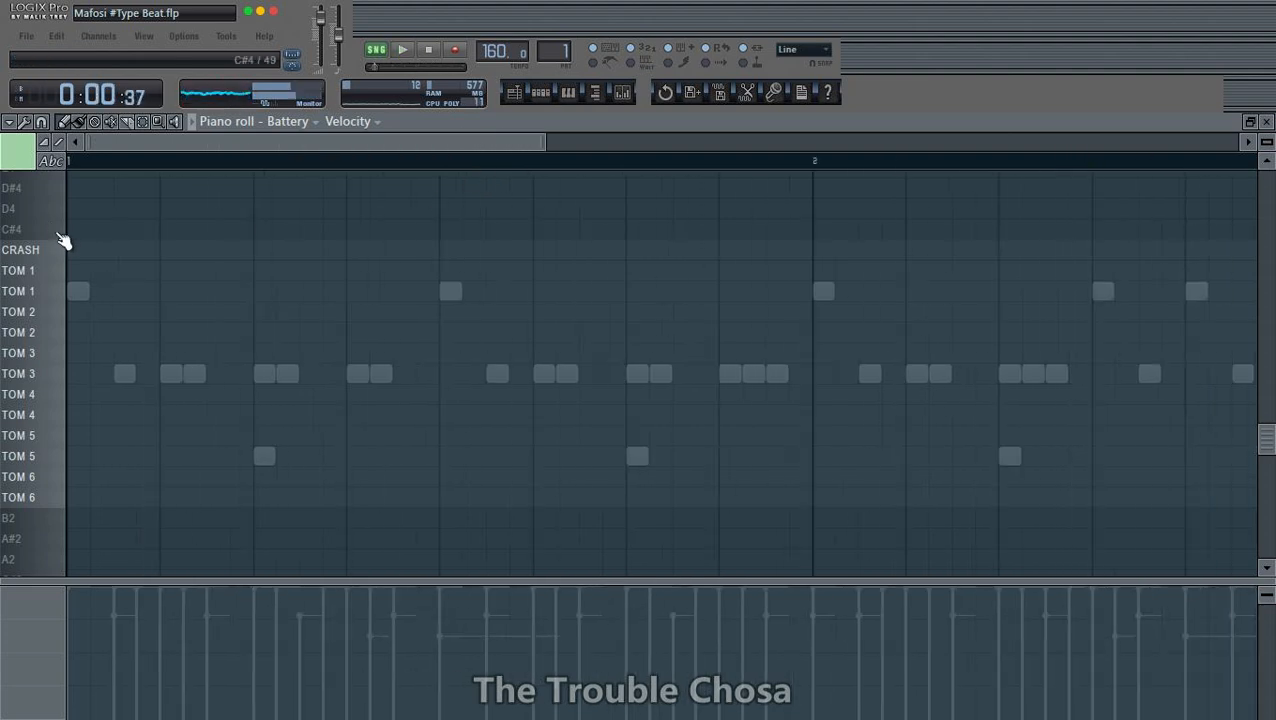
key("space")
scroll(427, 172, "down", 3)
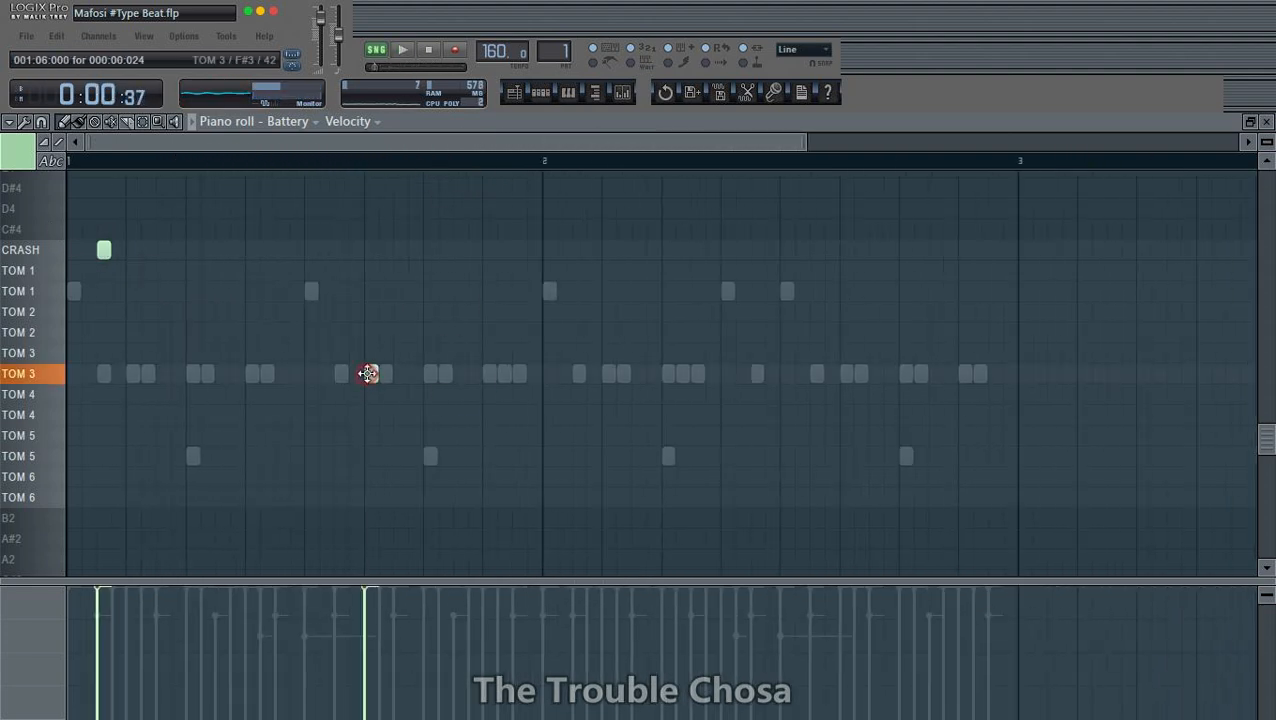
- Place two paired TOM 3 and TOM 2 hits around beat 6 of bar 1
left_click_drag(375, 374, 368, 382)
key("space")
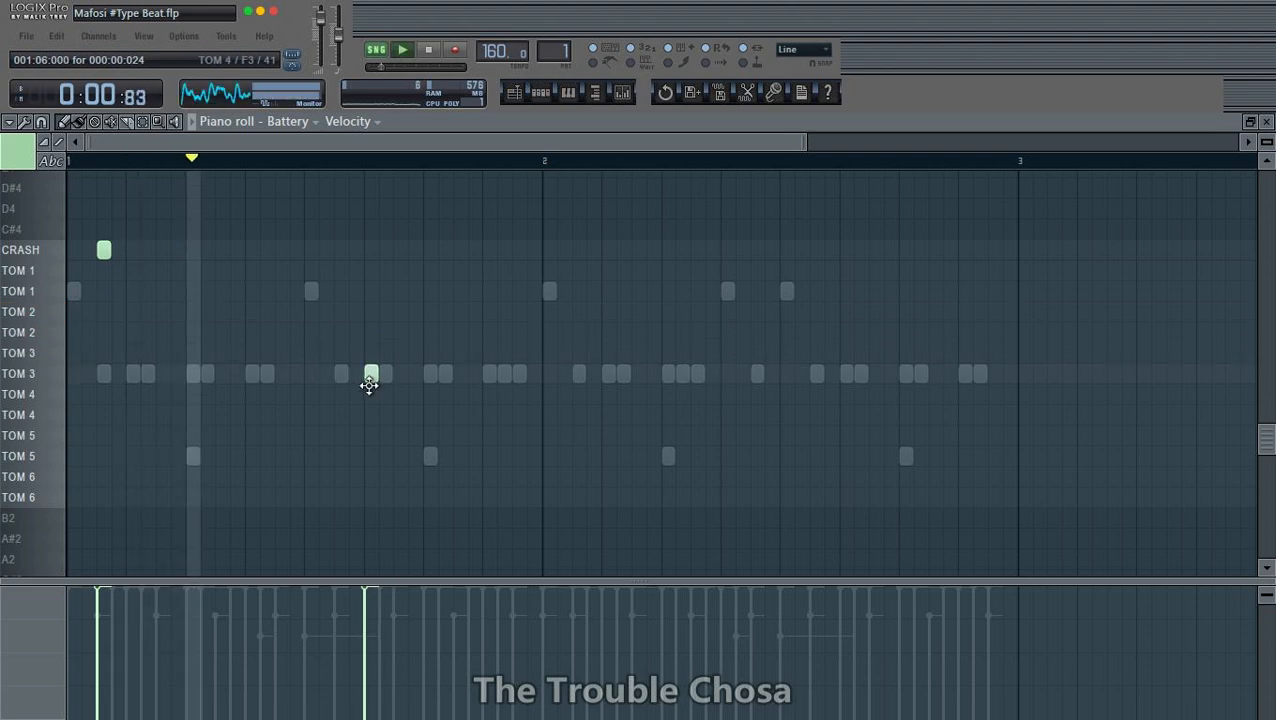
left_click(371, 333)
key("space")
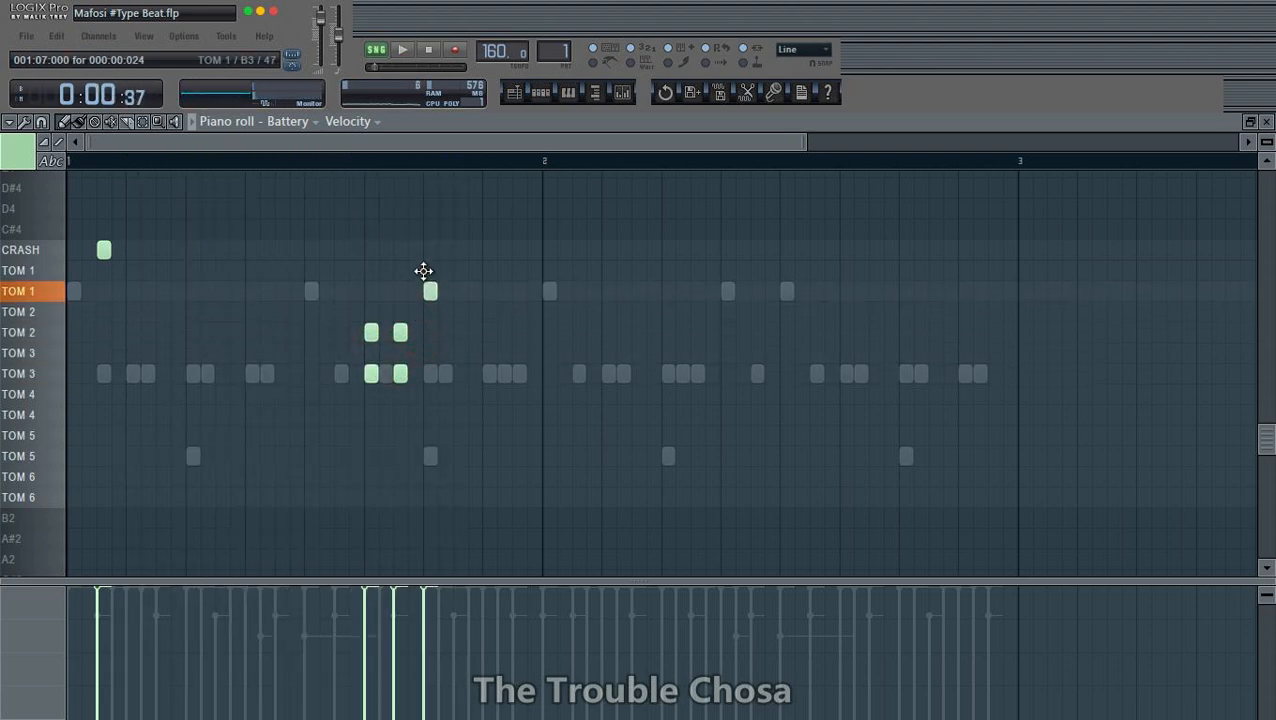
key("space")
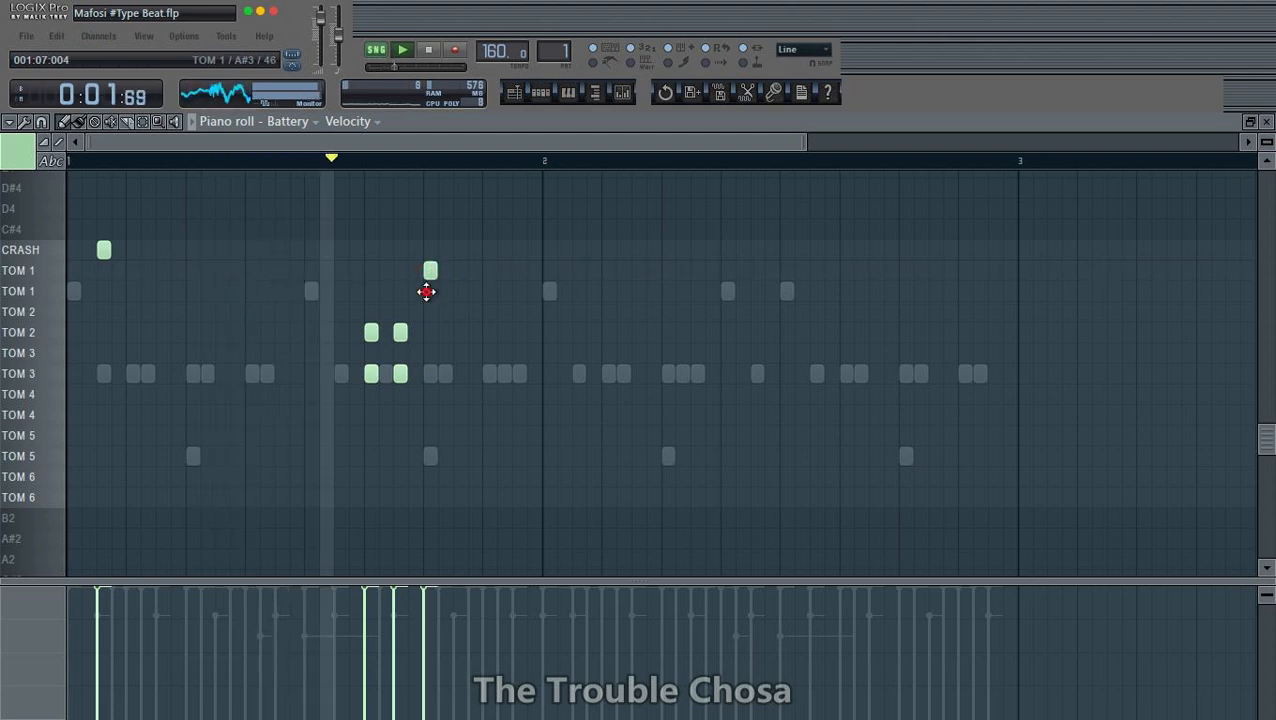
left_click(443, 291)
left_click_drag(433, 312, 428, 314)
right_click(431, 271)
right_click(430, 312)
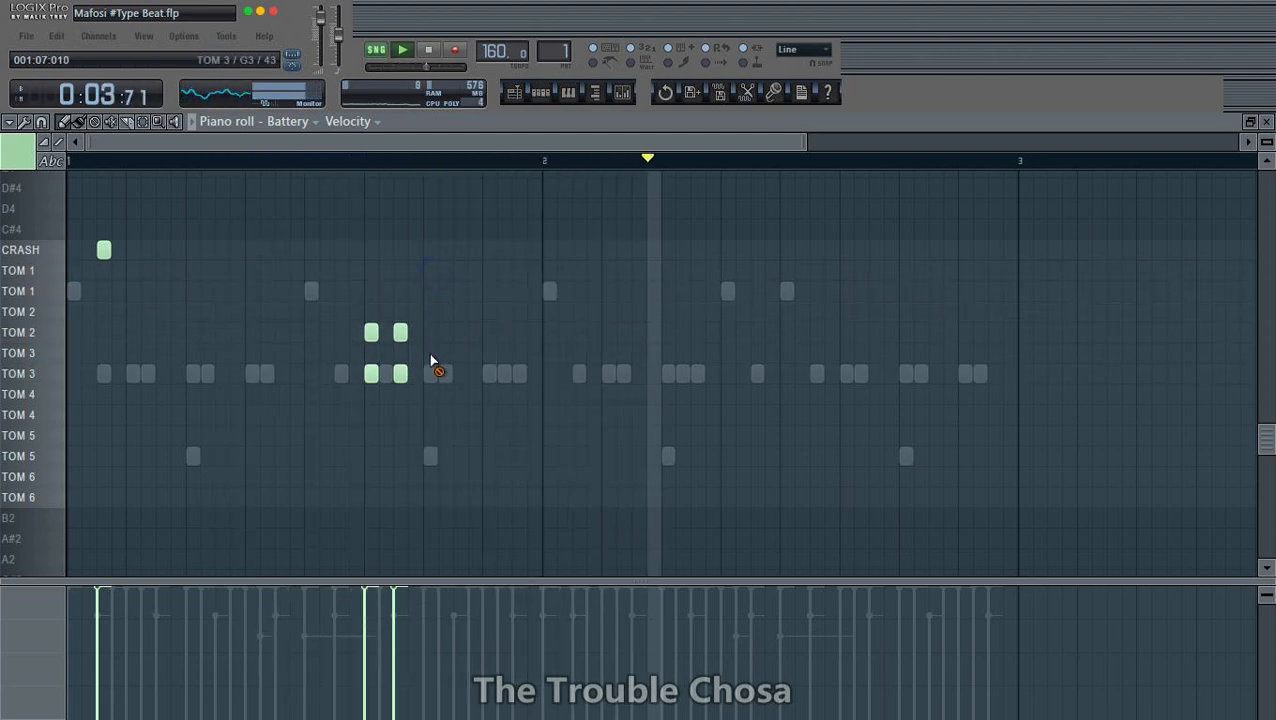
- Add another TOM 3 and TOM 2 pair just before the two pairs in bar 1
left_click(341, 373)
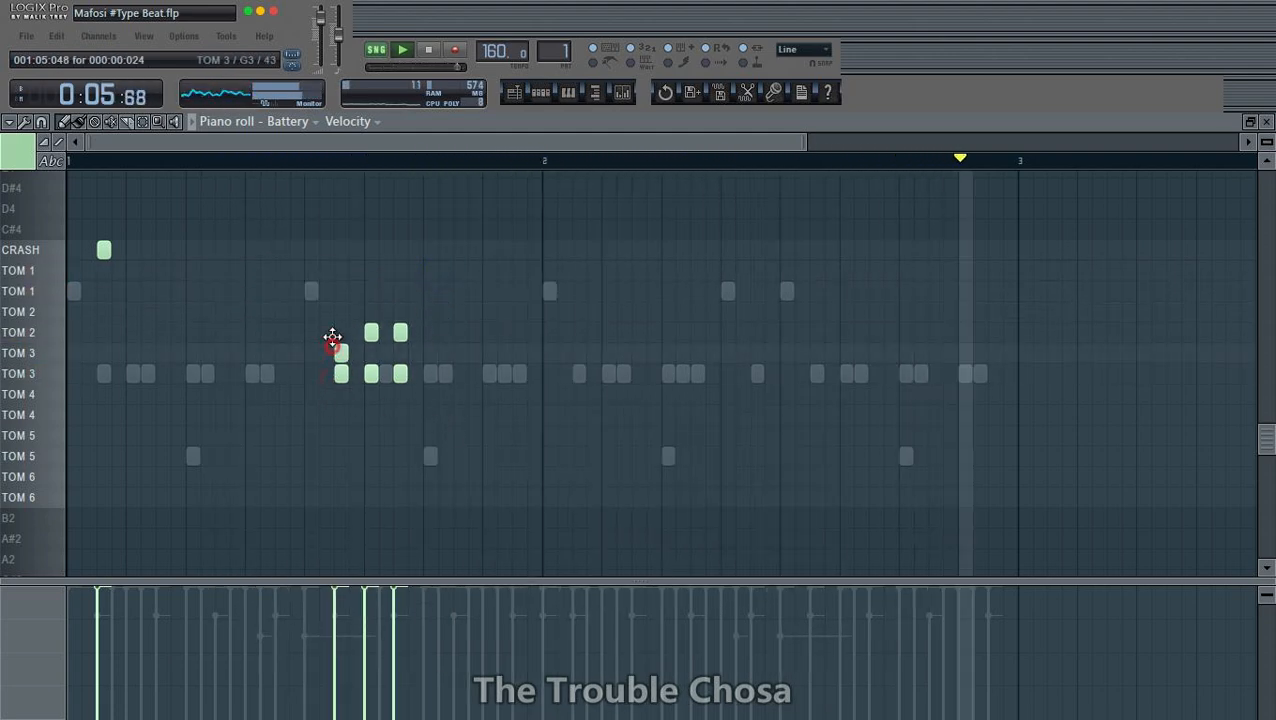
left_click(341, 332)
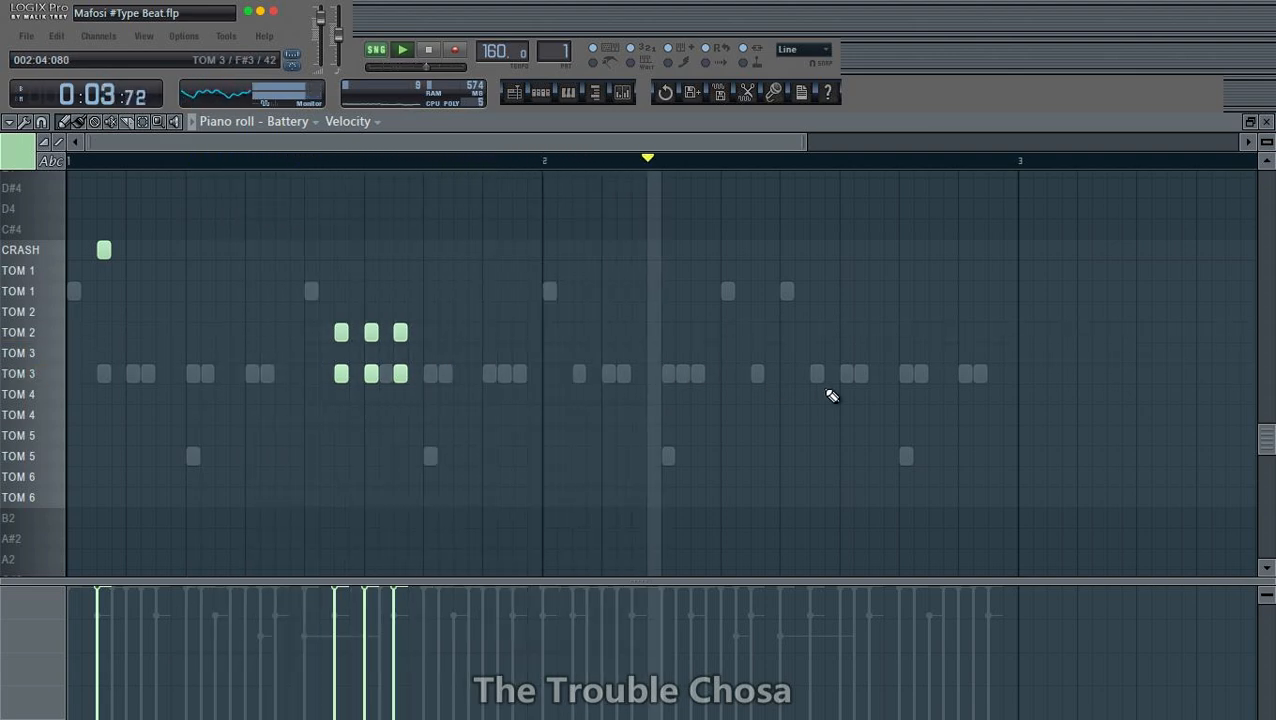
- Place a rising fill late in bar 2 with four TOM 6 and two TOM 5 hits, doubling the last four with TOM 4
left_click(817, 498)
left_click(847, 477)
left_click(876, 477)
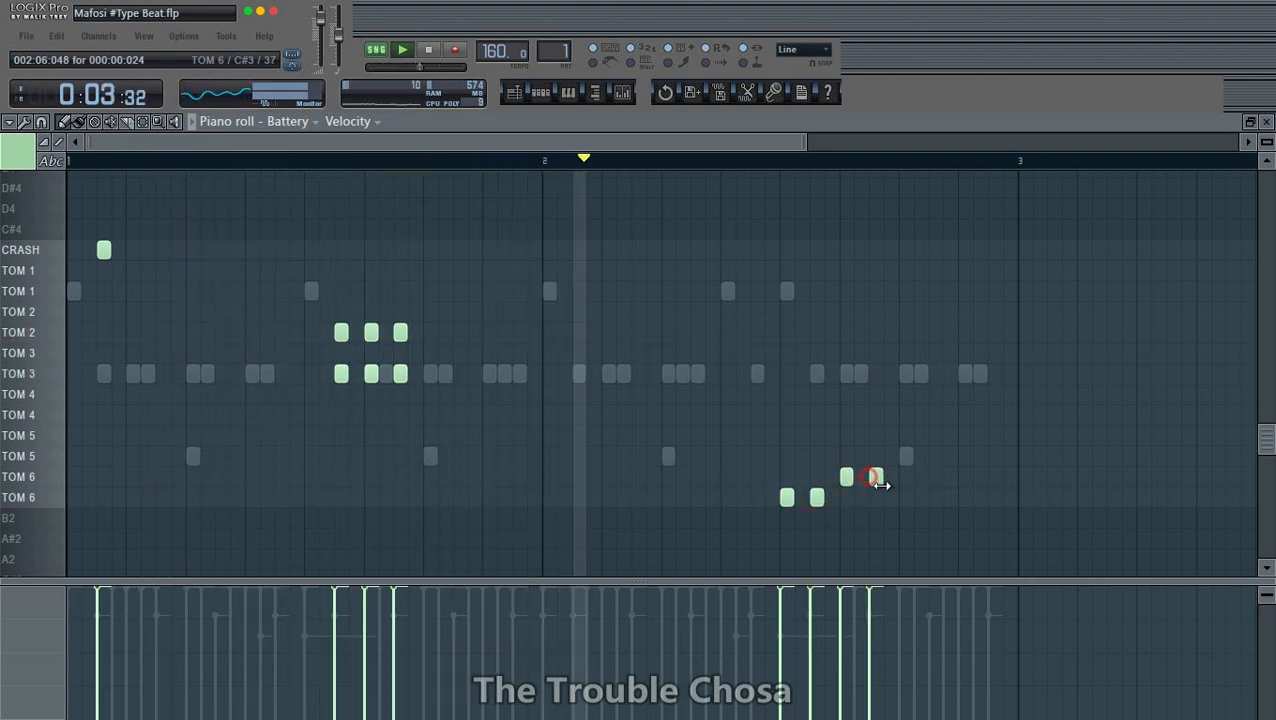
left_click(906, 456)
left_click(935, 456)
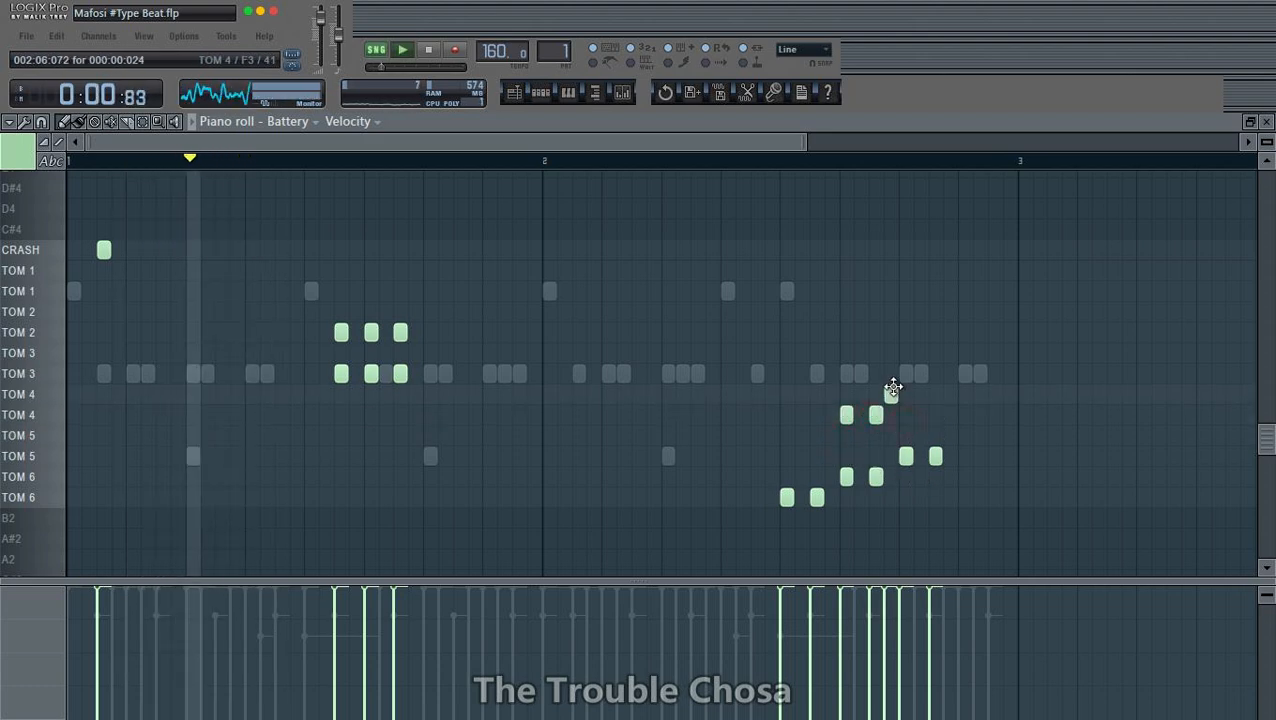
left_click(906, 394)
left_click(936, 395)
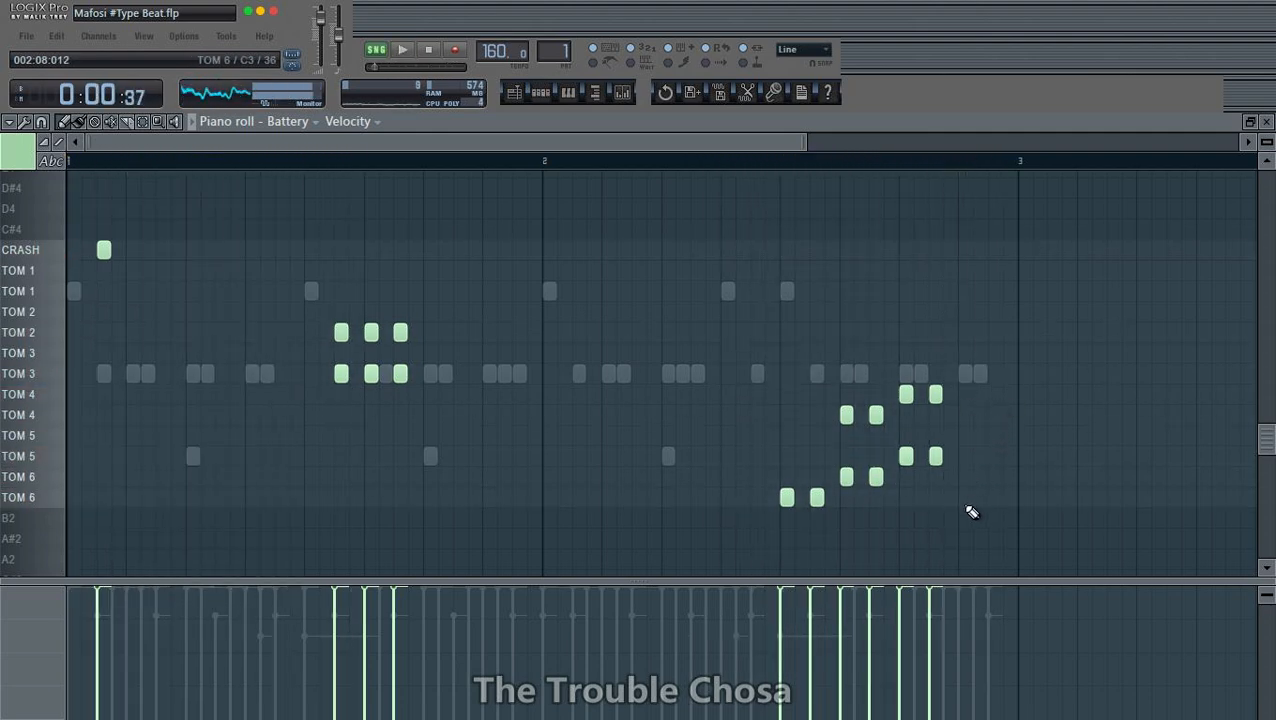
- Draw a longer note on the lowest TOM 6 row at the end of bar 2 and split it into four with the arpeggiator
left_click_drag(968, 498, 987, 498)
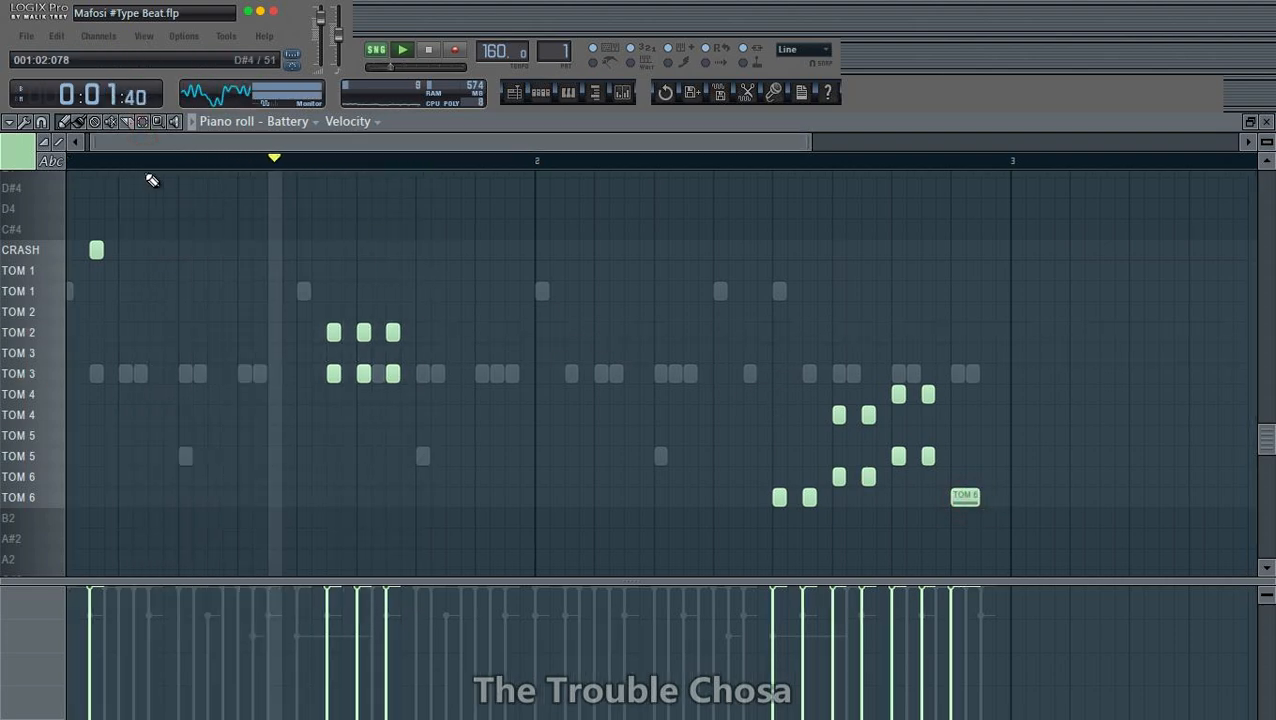
left_click(143, 121)
left_click(966, 497)
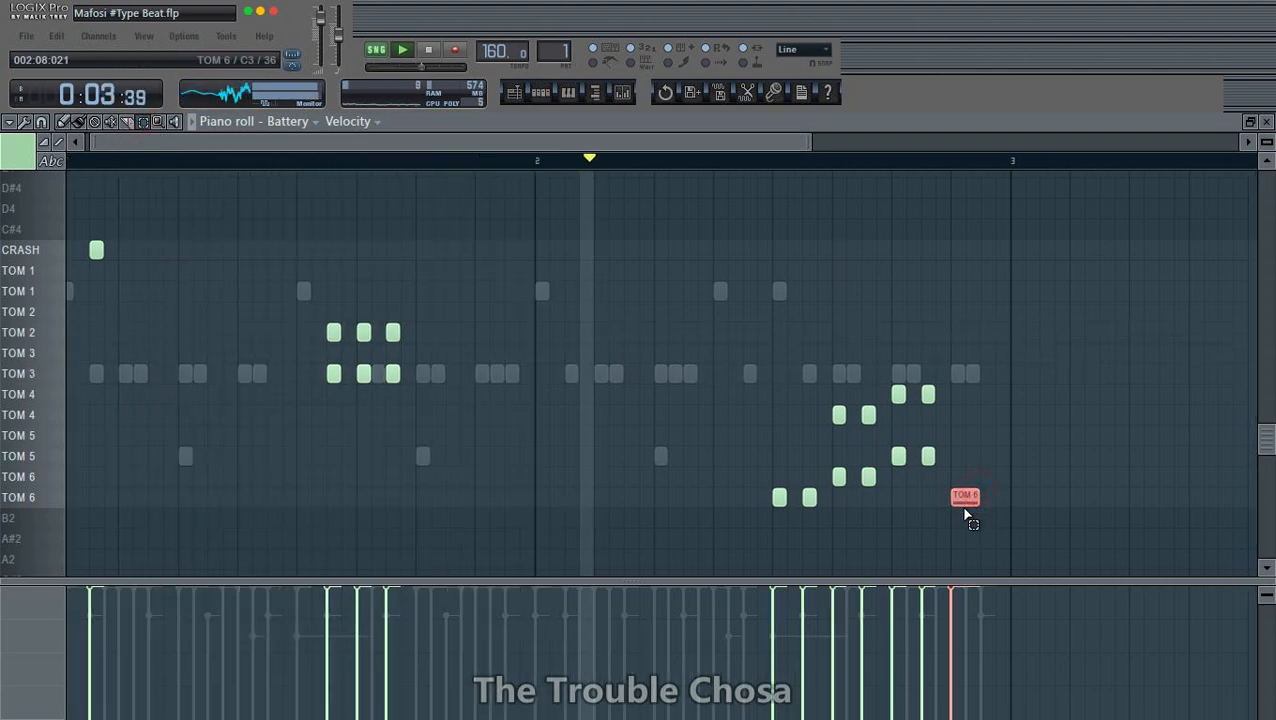
key("alt+a")
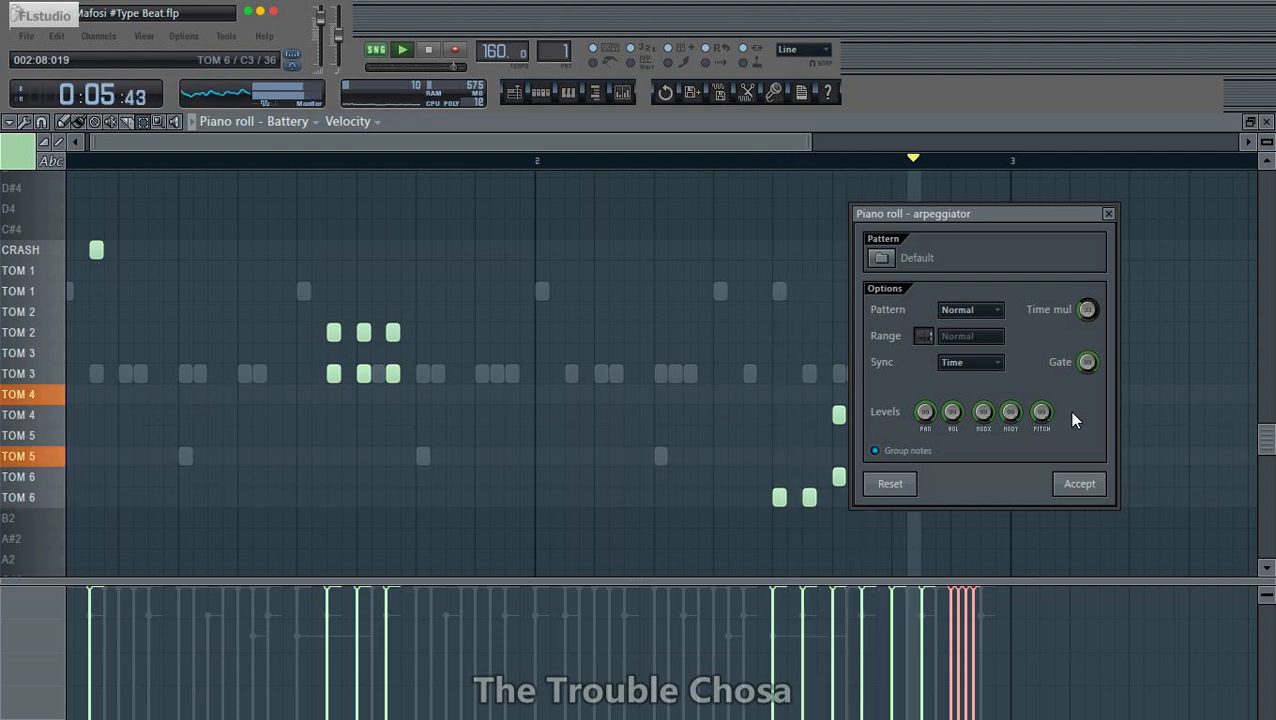
left_click_drag(928, 212, 665, 122)
left_click(816, 393)
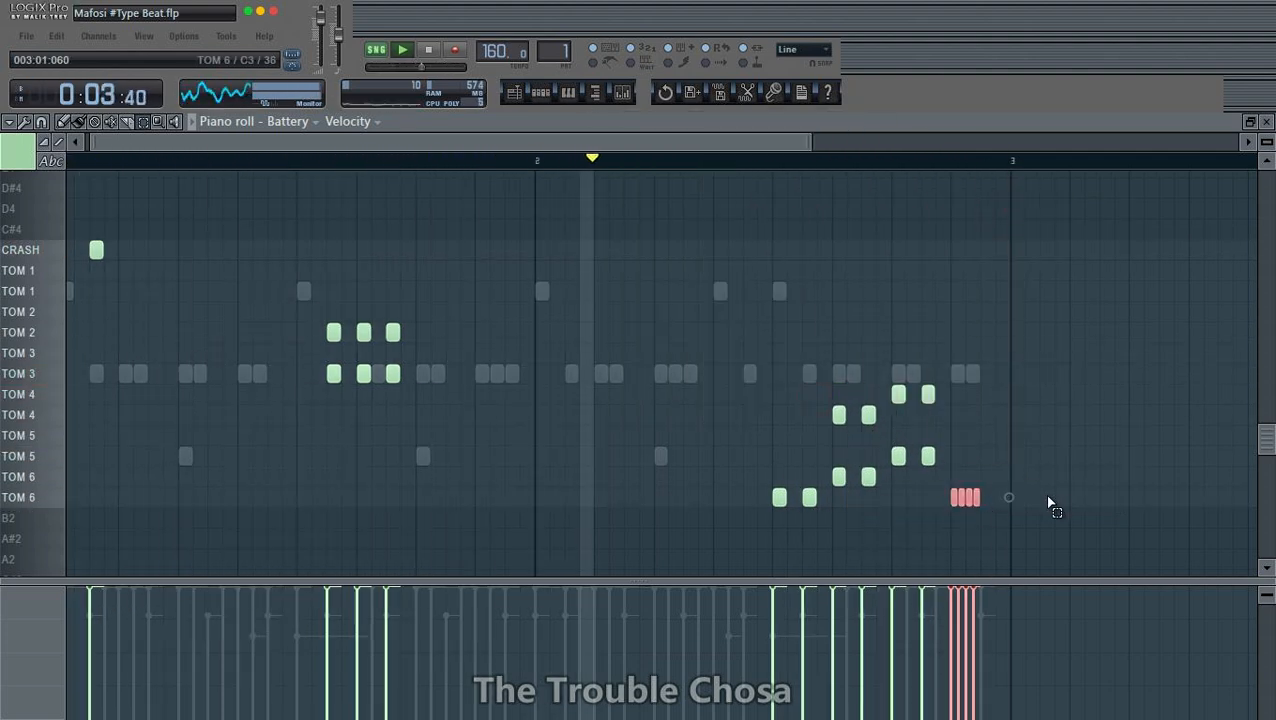
- Transpose the four short notes at the end of bar 2 up to the upper TOM 1 row
left_click_drag(1032, 490, 930, 515)
key("Up")
key("Up")
key("Up")
key("Up")
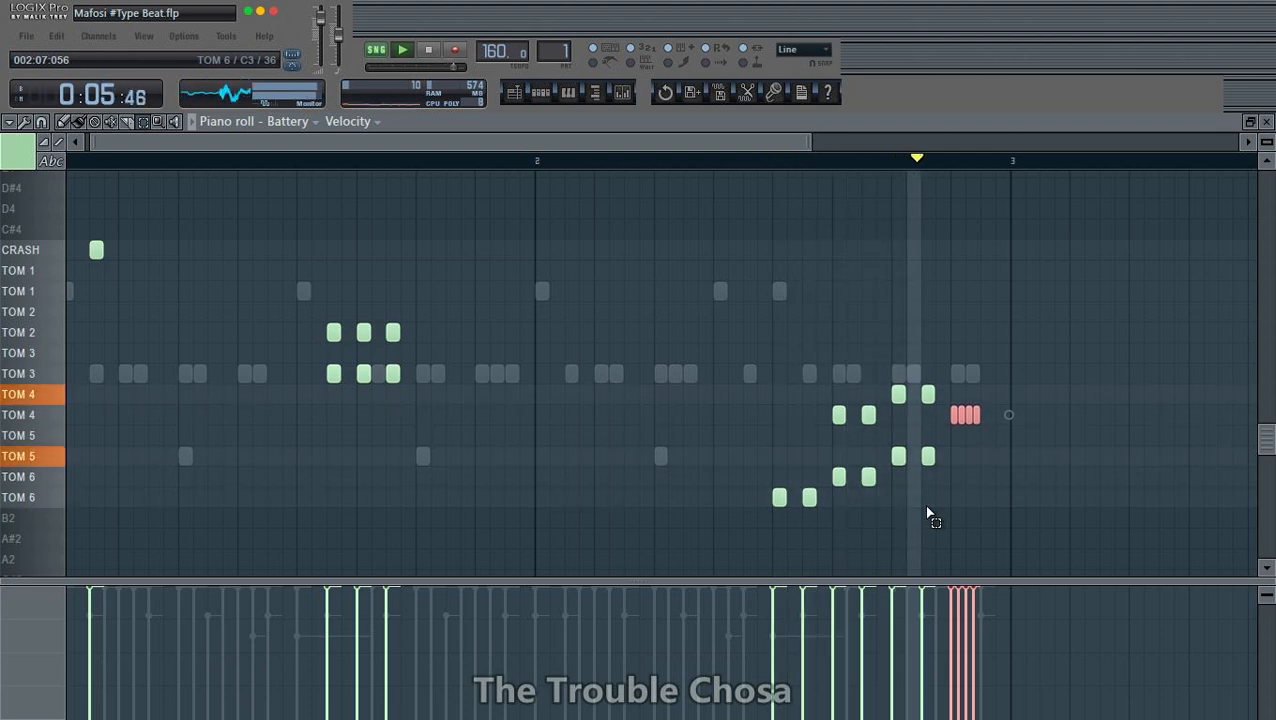
key("Up")
key("Up")
key("Up")
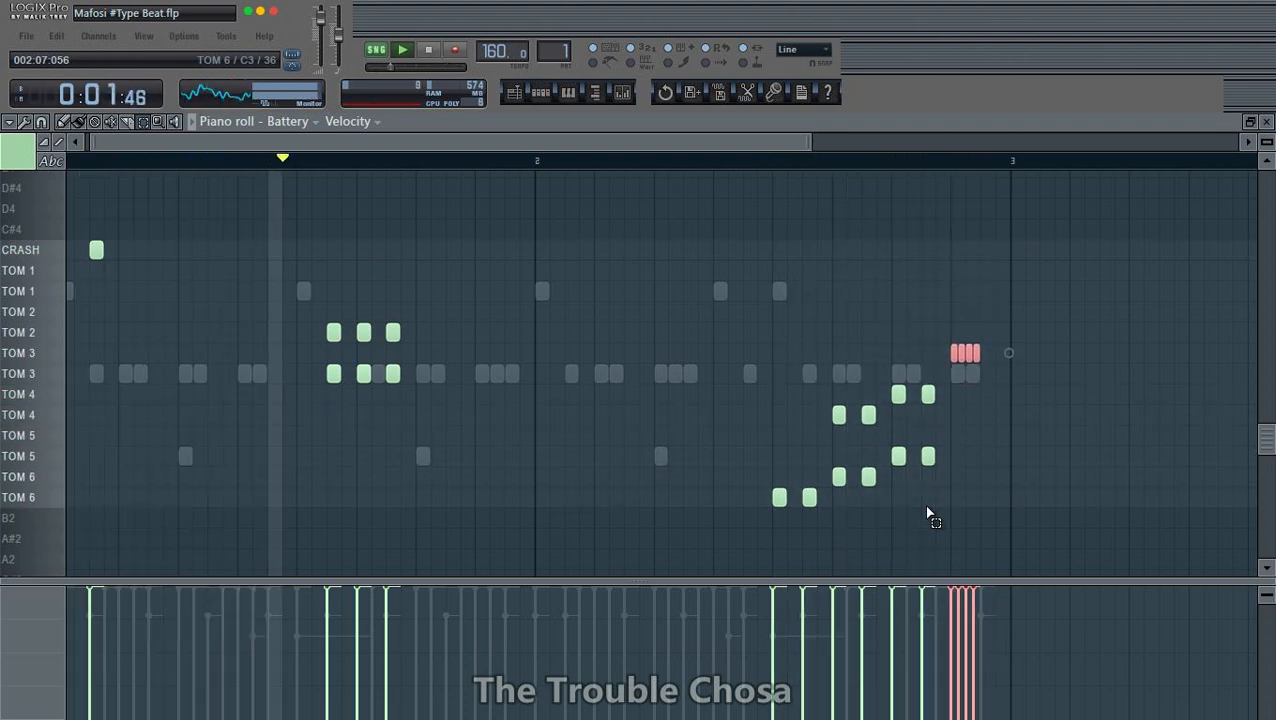
key("Up")
key("Up")
key("Up")
key("Up")
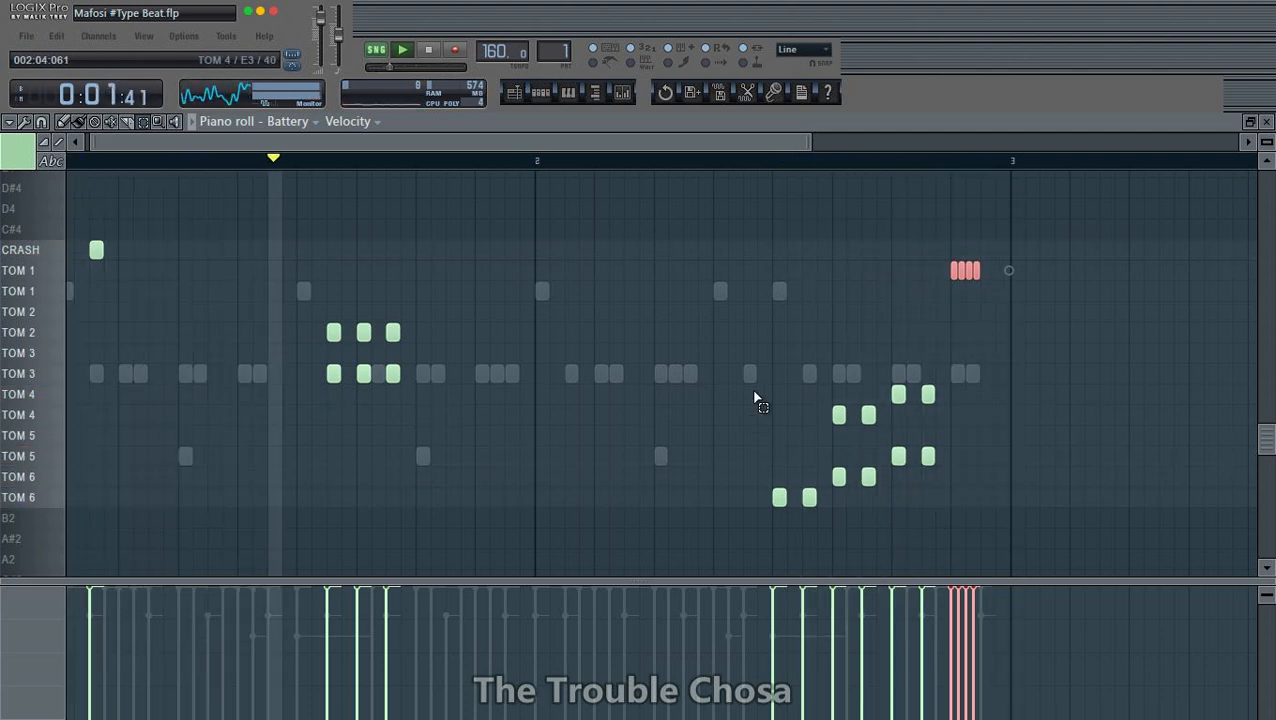
- Copy the four-note TOM 1 roll down onto the upper TOM 2 row at the same position
left_click(67, 122)
key("ctrl+d")
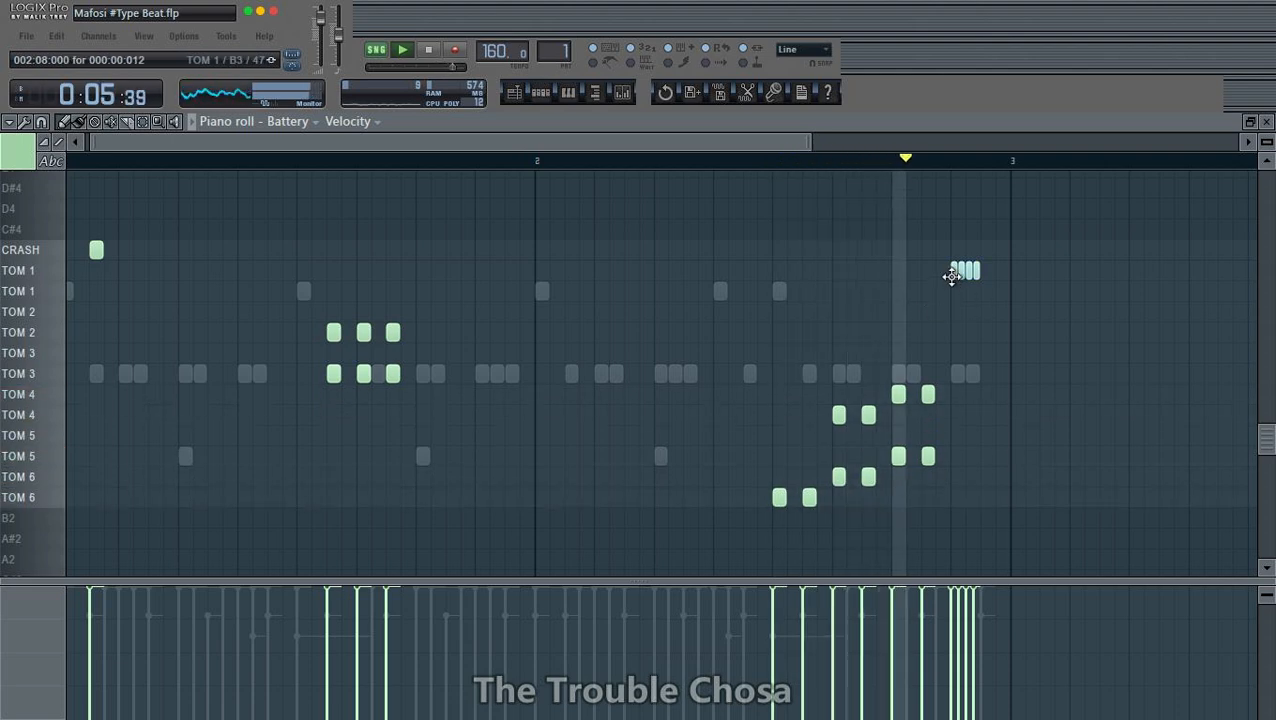
left_click_drag(951, 277, 957, 318)
scroll(872, 180, "down", 2)
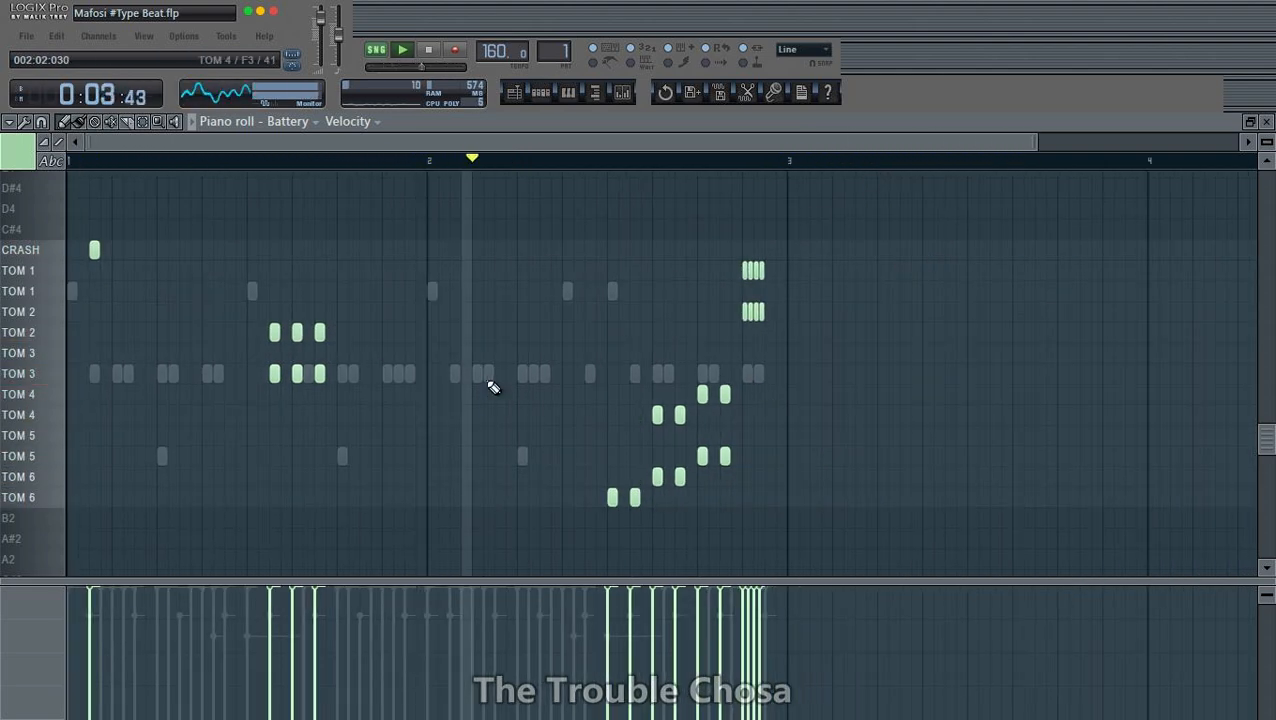
- Close the Battery piano roll and save the project as Mafosi #Type Beat, overwriting the existing file
left_click(1268, 118)
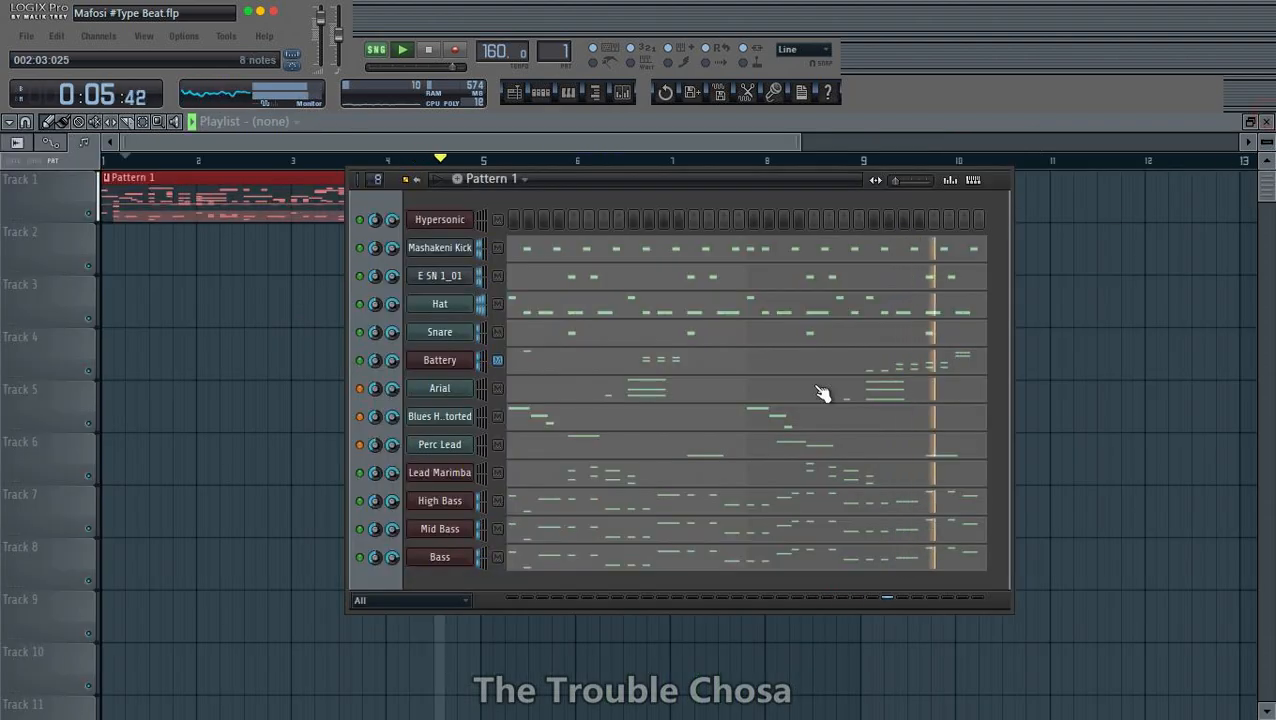
left_click(26, 36)
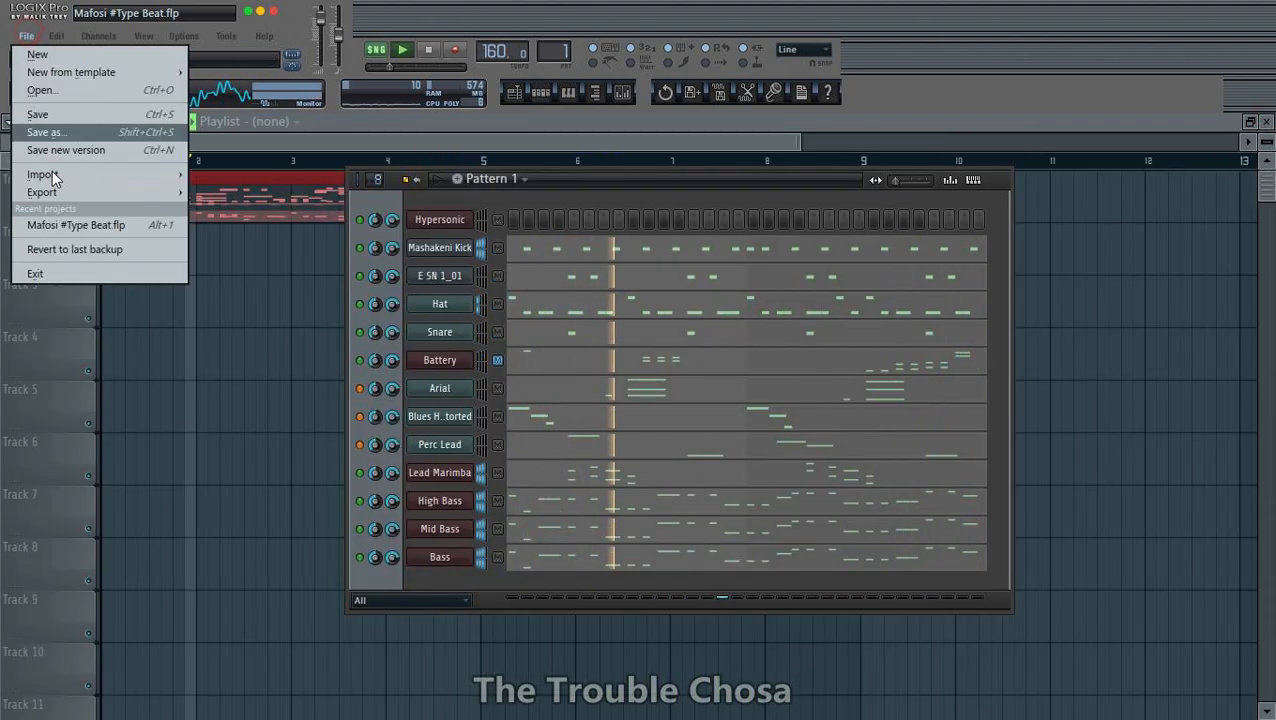
left_click(55, 143)
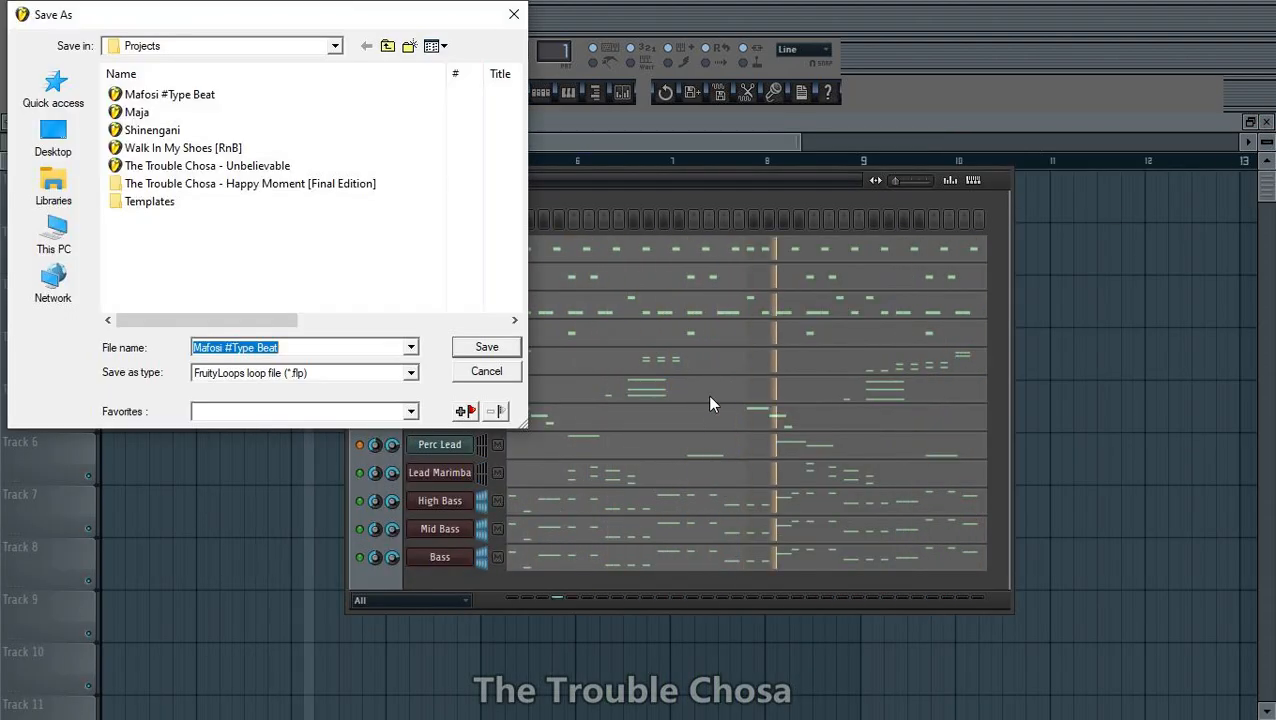
key("Return")
key("Return")
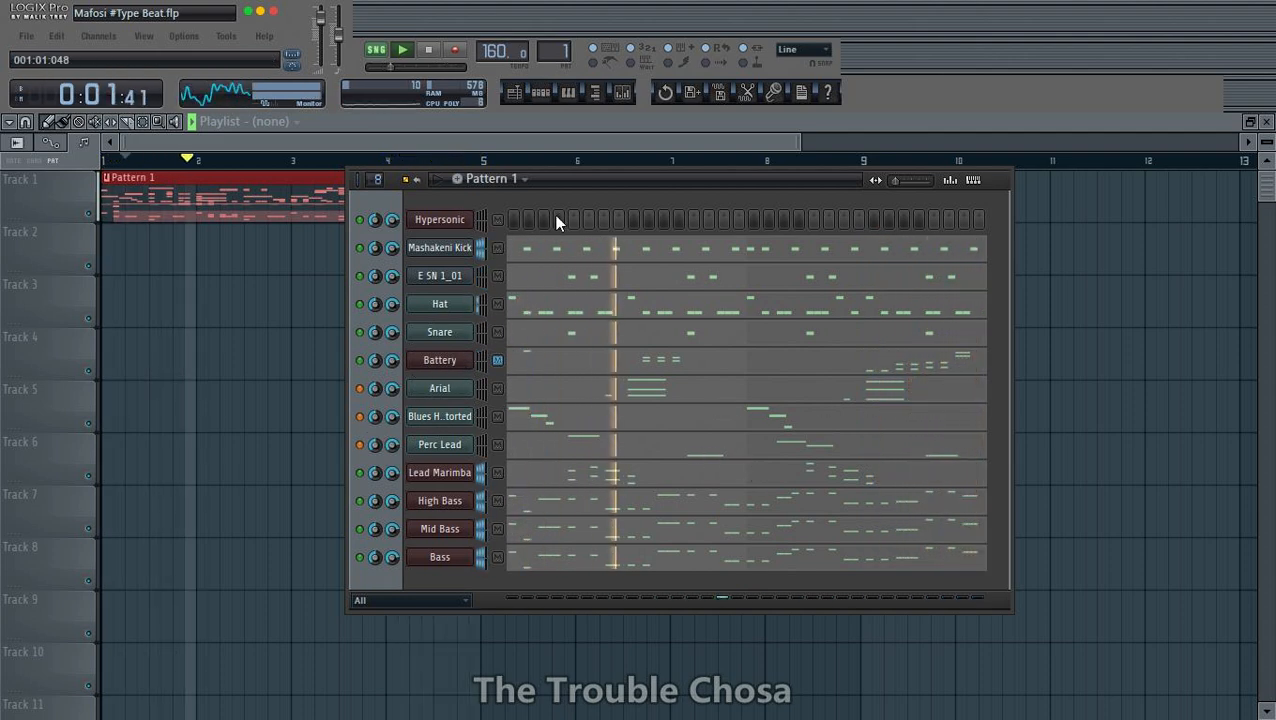
- Show the file browser and reposition the channel rack beside it
left_click(595, 92)
left_click_drag(1046, 196, 912, 207)
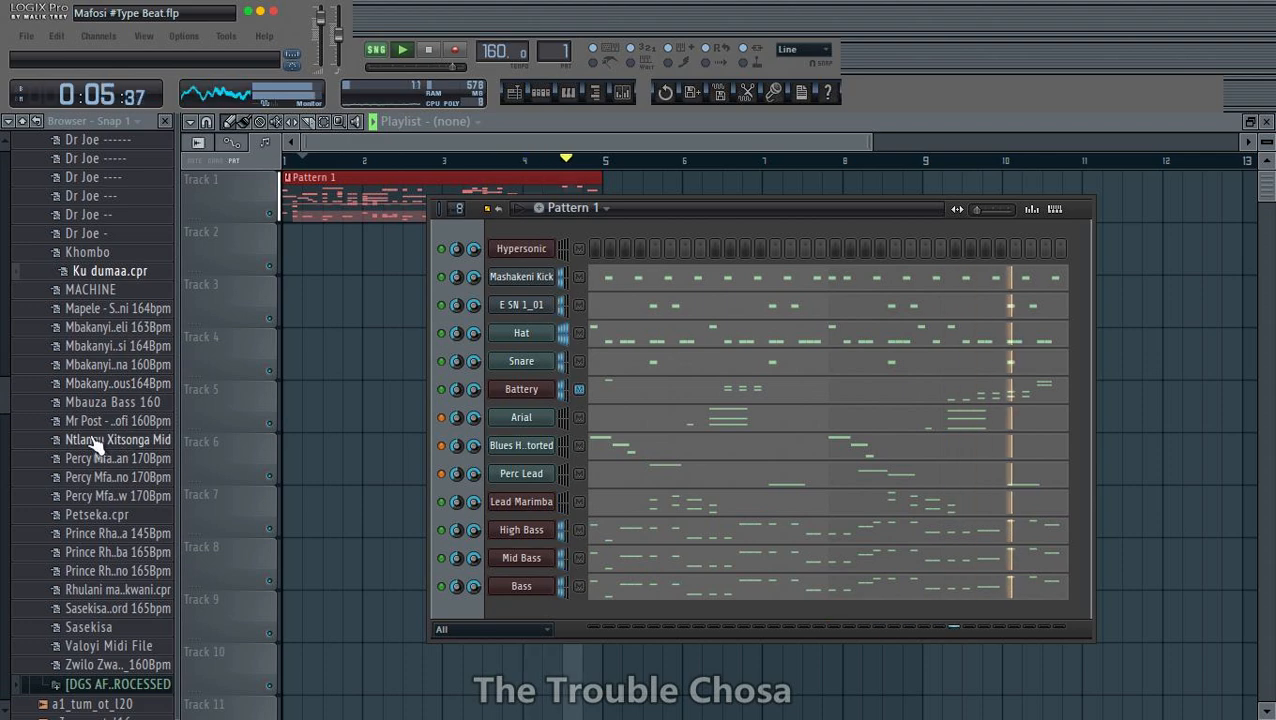
- Collapse the Xitsonga Midifiles folder and widen the file browser so that full file names fit
scroll(95, 445, "up", 8)
left_click(80, 320)
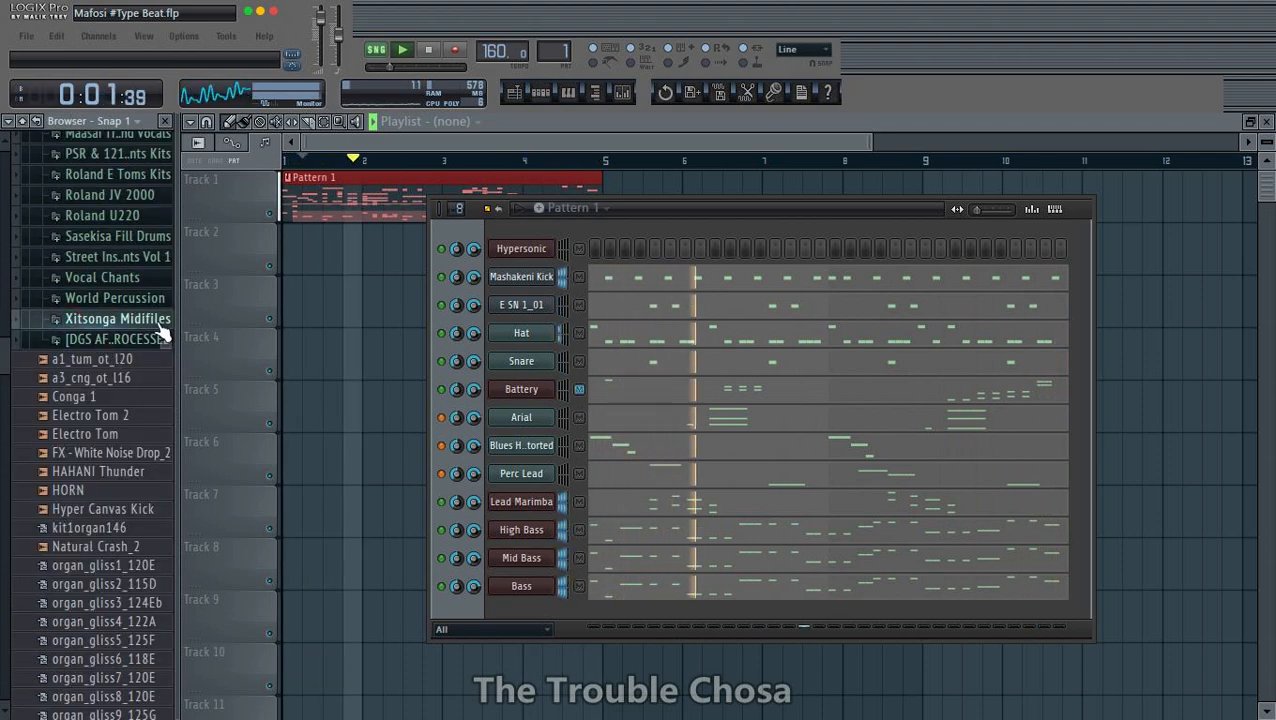
left_click_drag(177, 288, 285, 288)
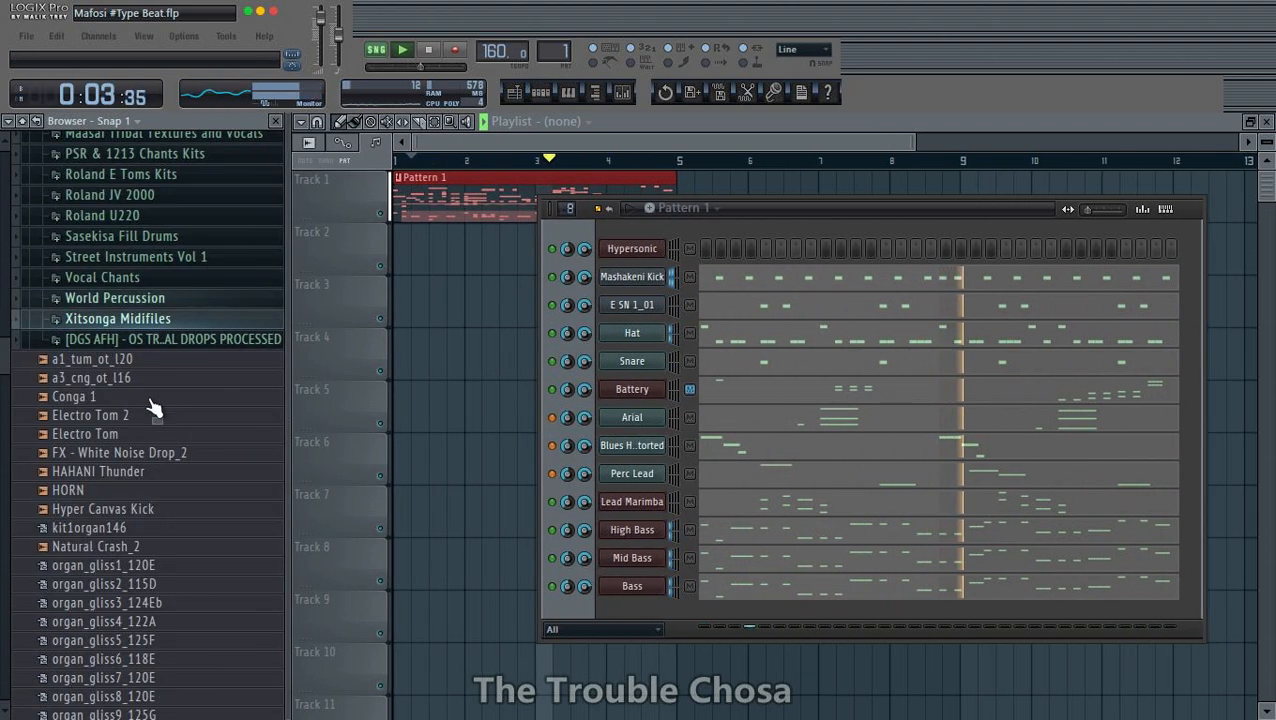
- Expand the Element Pack folder inside 11 Xitsonga Drumkit Bundle to reach its soundfonts
scroll(150, 410, "down", 15)
scroll(127, 440, "up", 10)
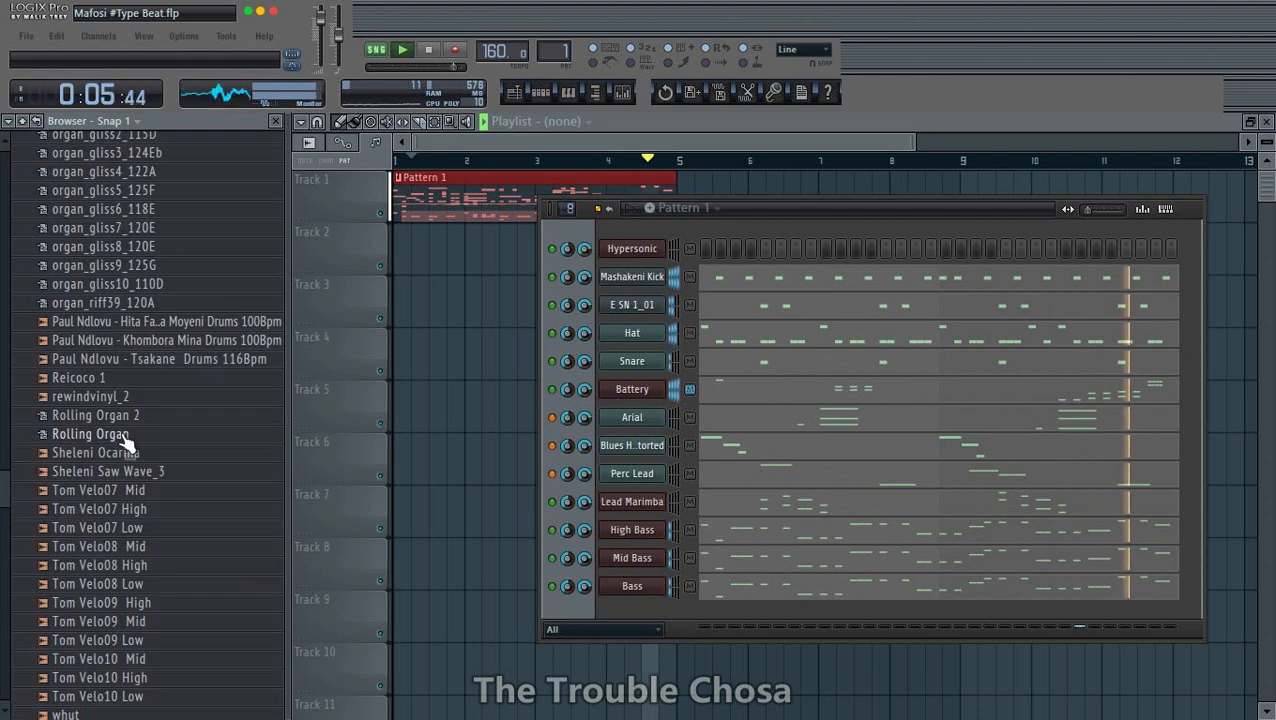
scroll(127, 440, "up", 9)
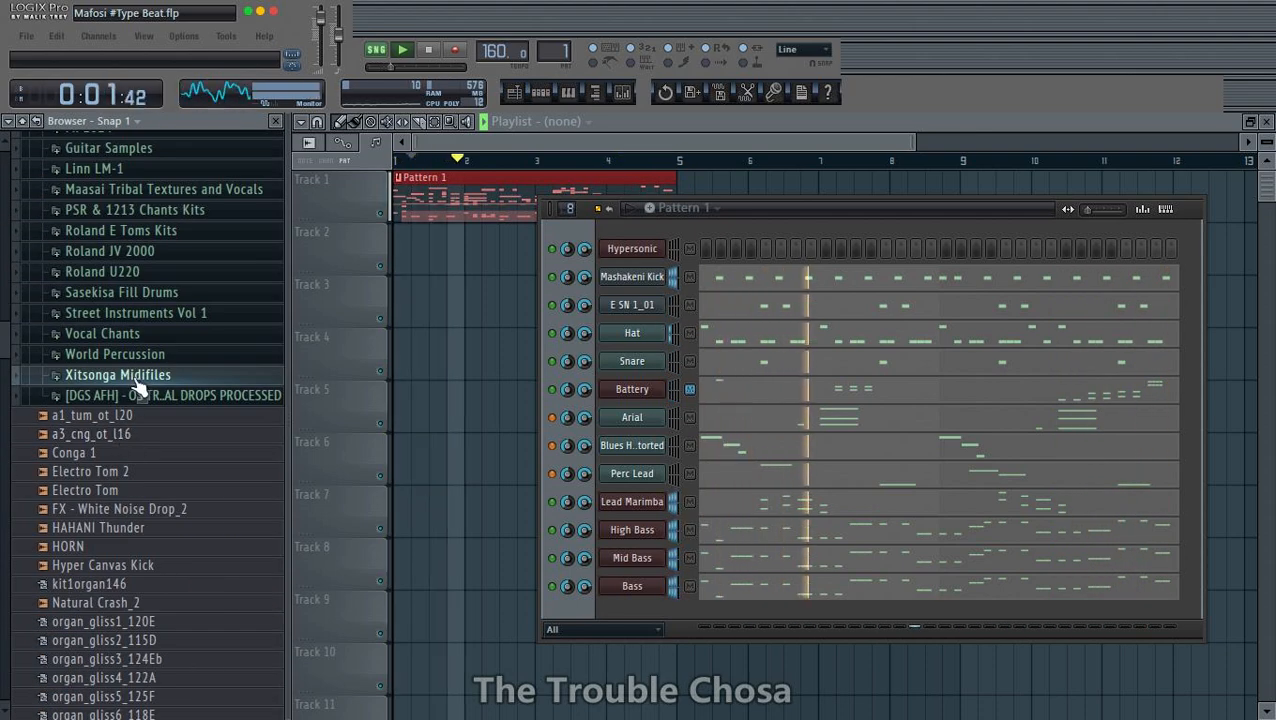
scroll(138, 390, "up", 3)
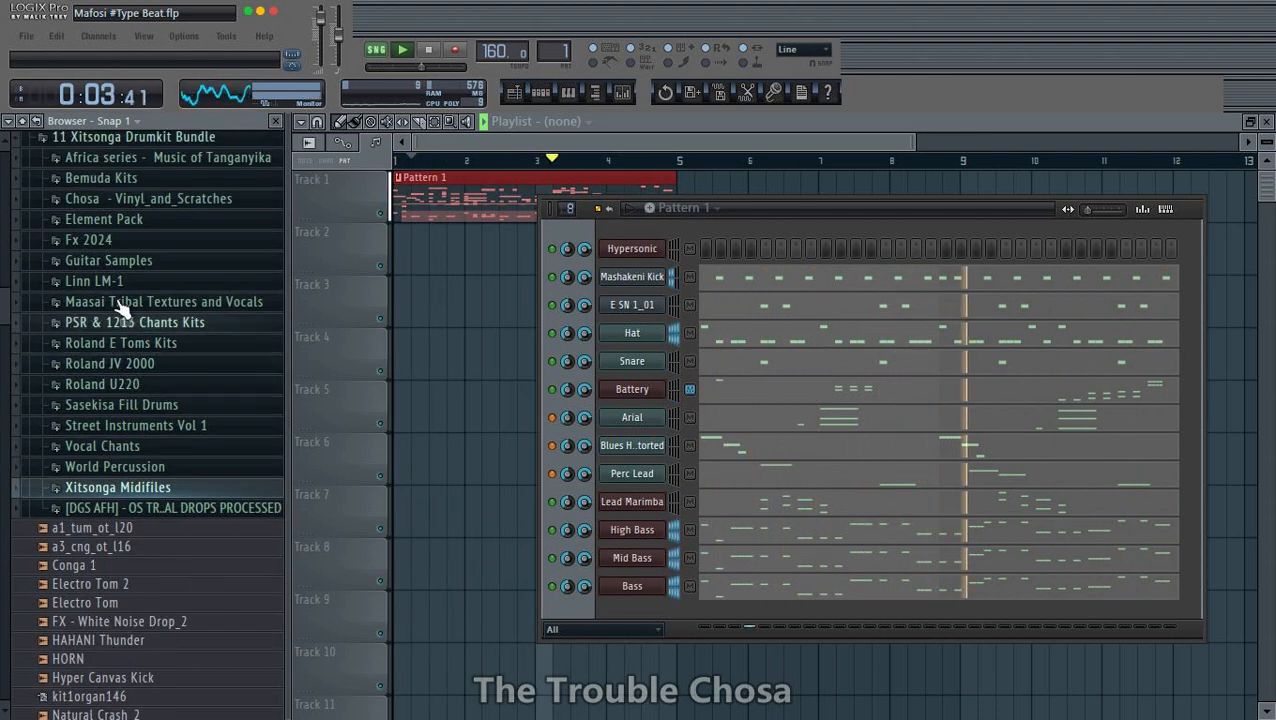
left_click(112, 219)
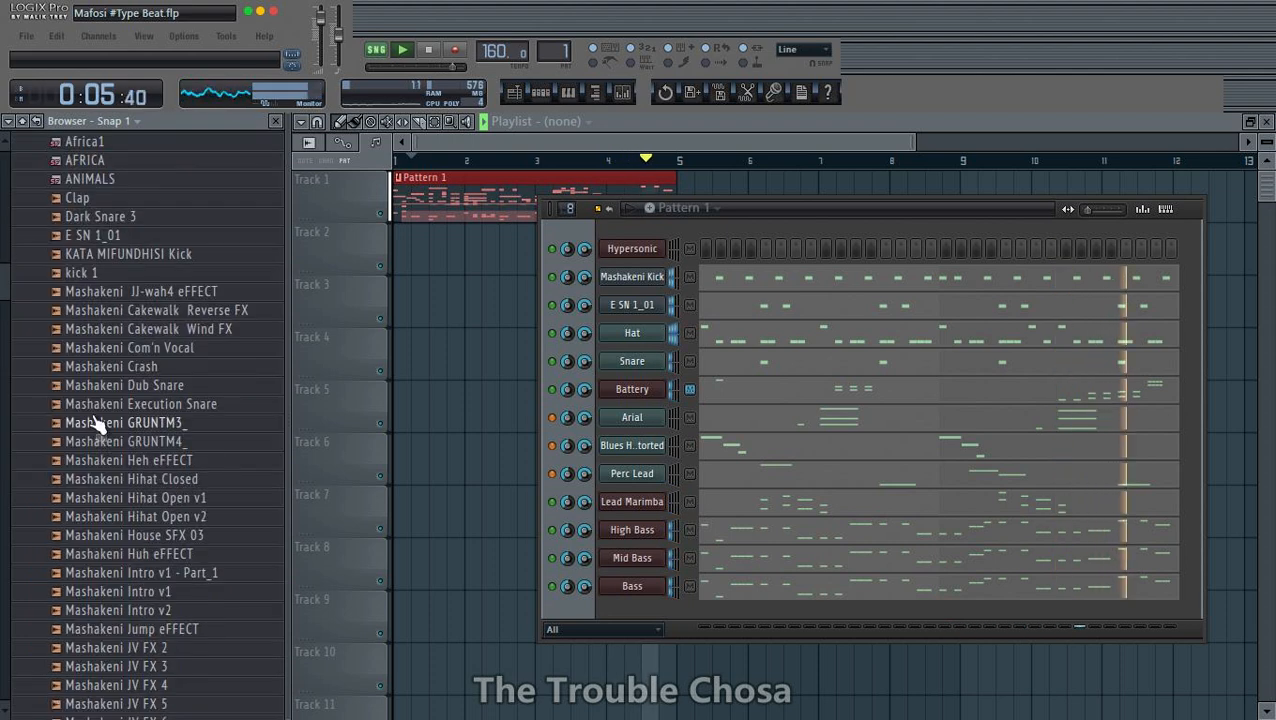
scroll(97, 424, "up", 3)
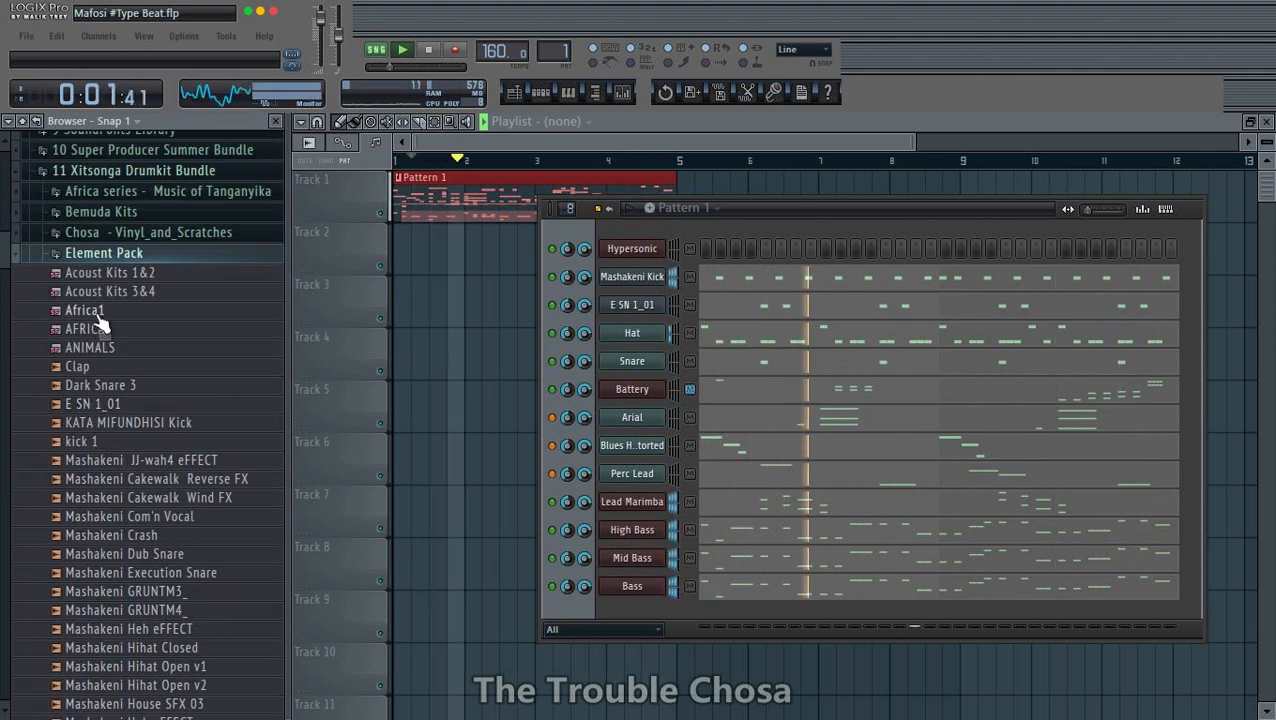
- Add the Africa1 soundfont as a new channel below Bass and audition its keys in the piano roll
left_click_drag(100, 318, 629, 604)
right_click(645, 616)
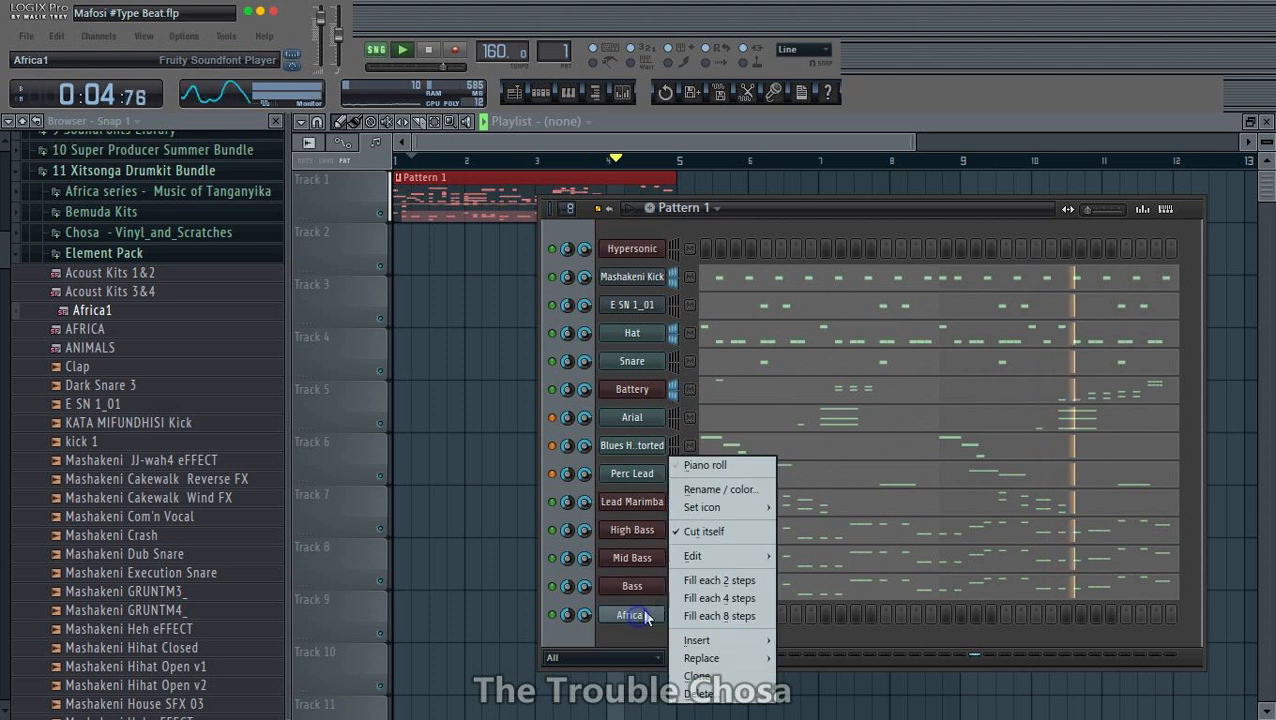
left_click(705, 465)
left_click(326, 318)
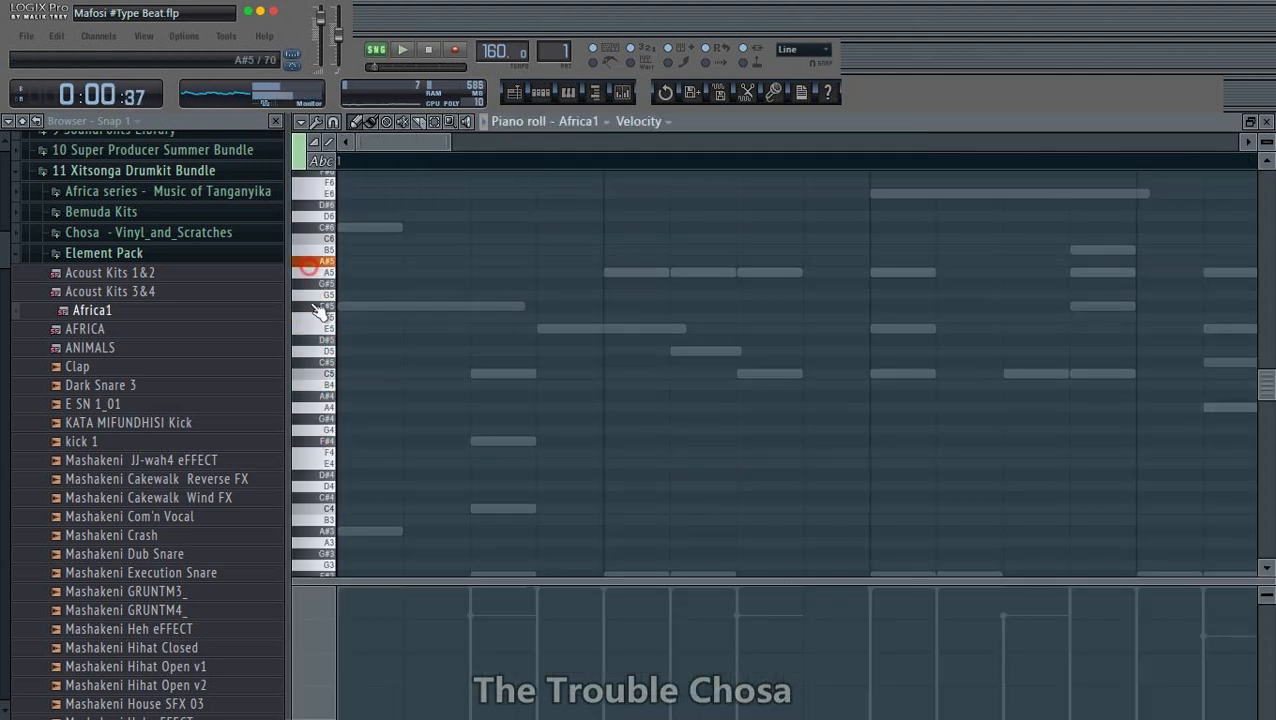
scroll(316, 400, "up", 5)
left_click(311, 356)
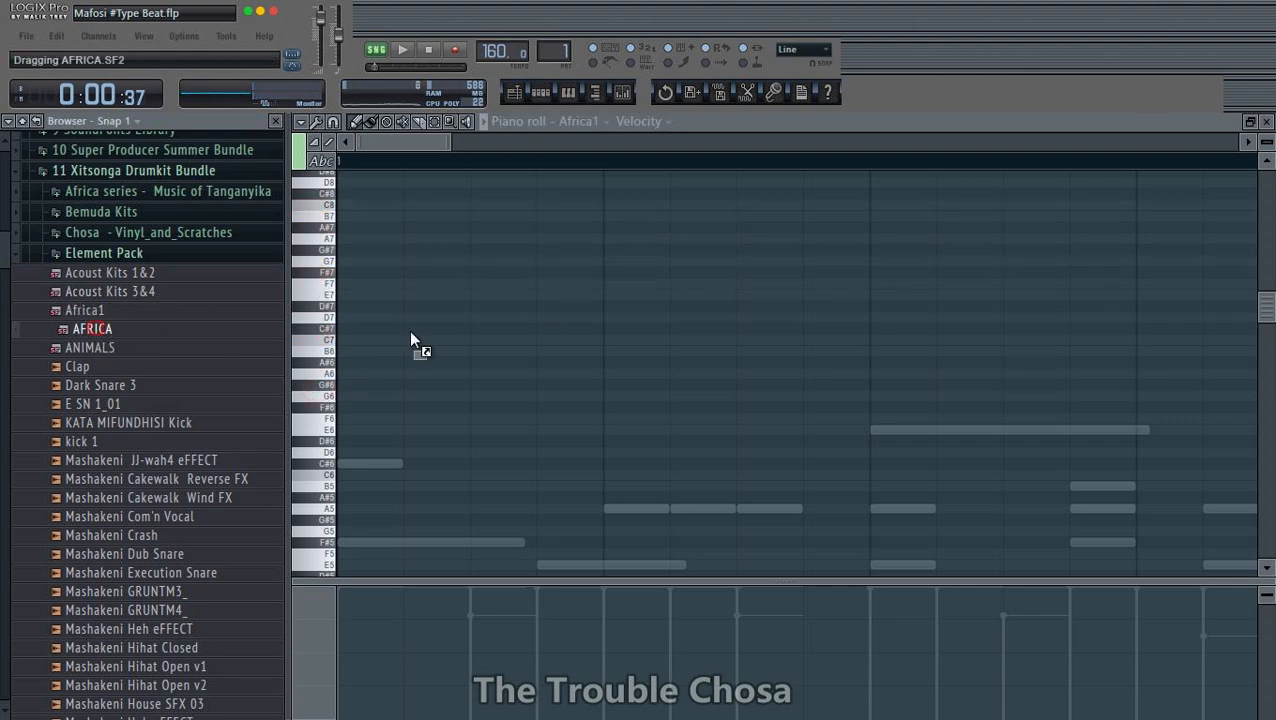
- Replace the Africa1 sound with the AFRICA soundfont and audition its keys down to F#6
scroll(327, 248, "up", 3)
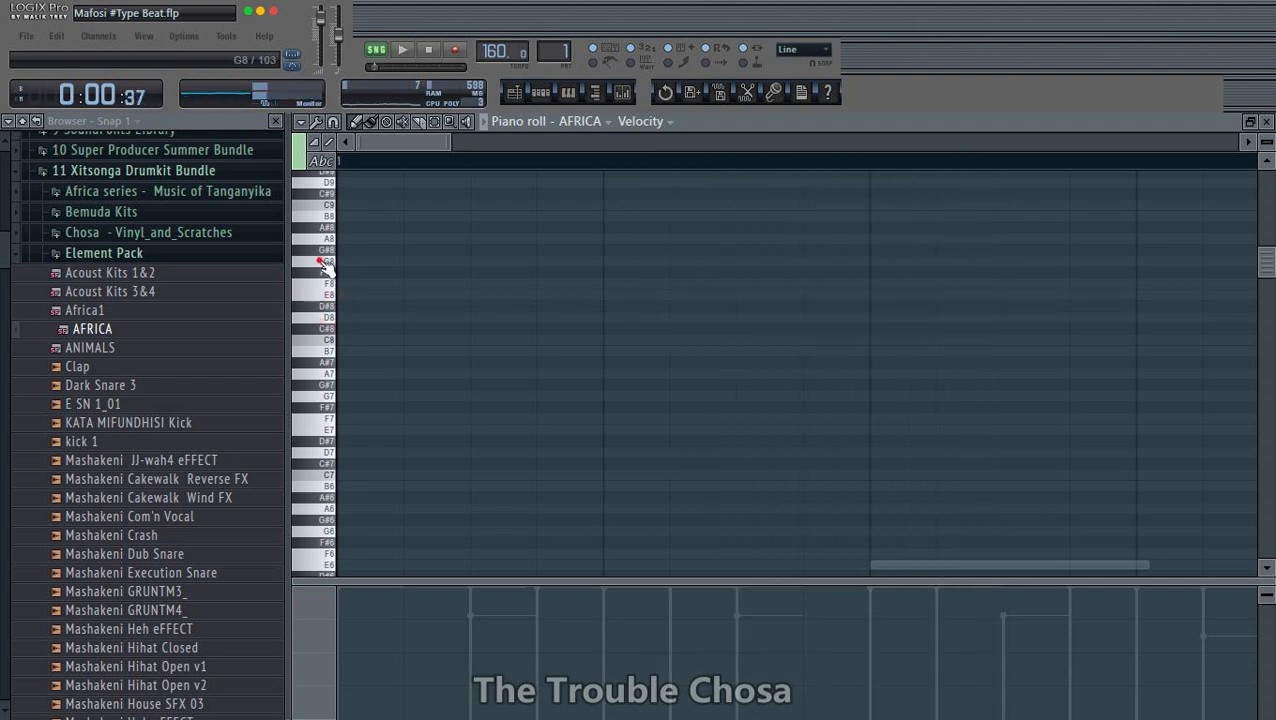
scroll(318, 242, "up", 4)
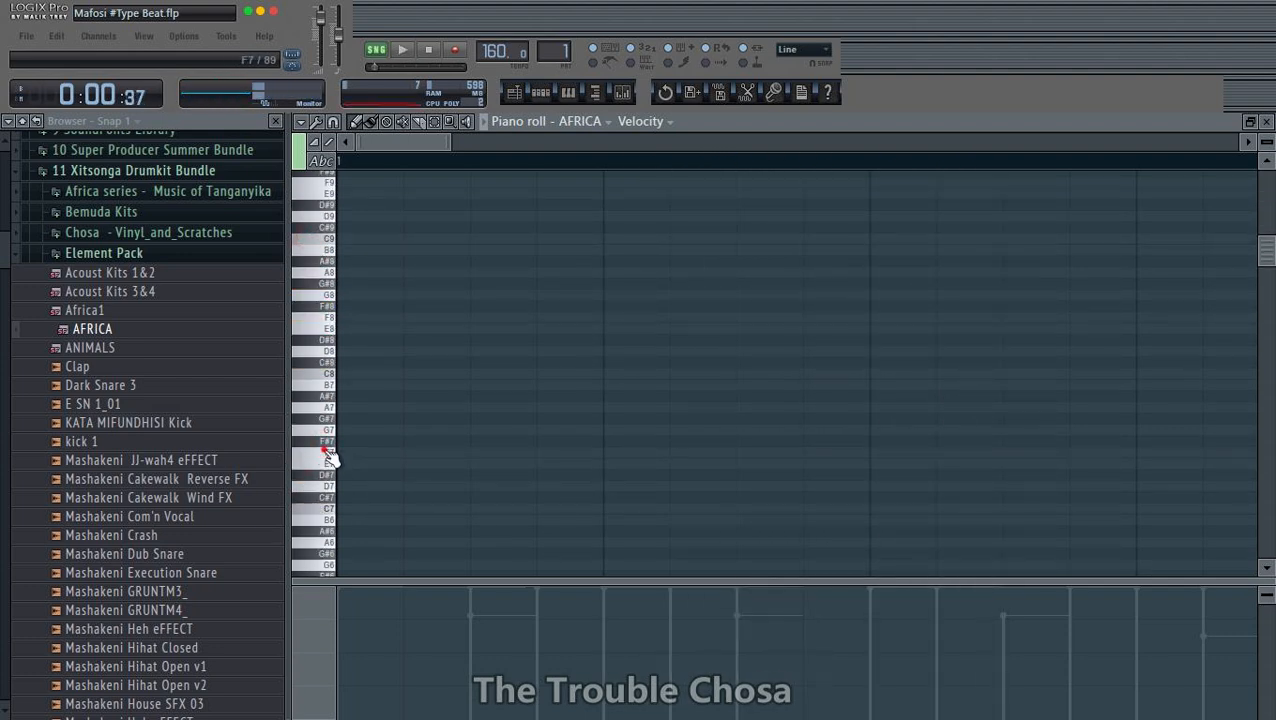
scroll(335, 399, "down", 4)
left_click(333, 400)
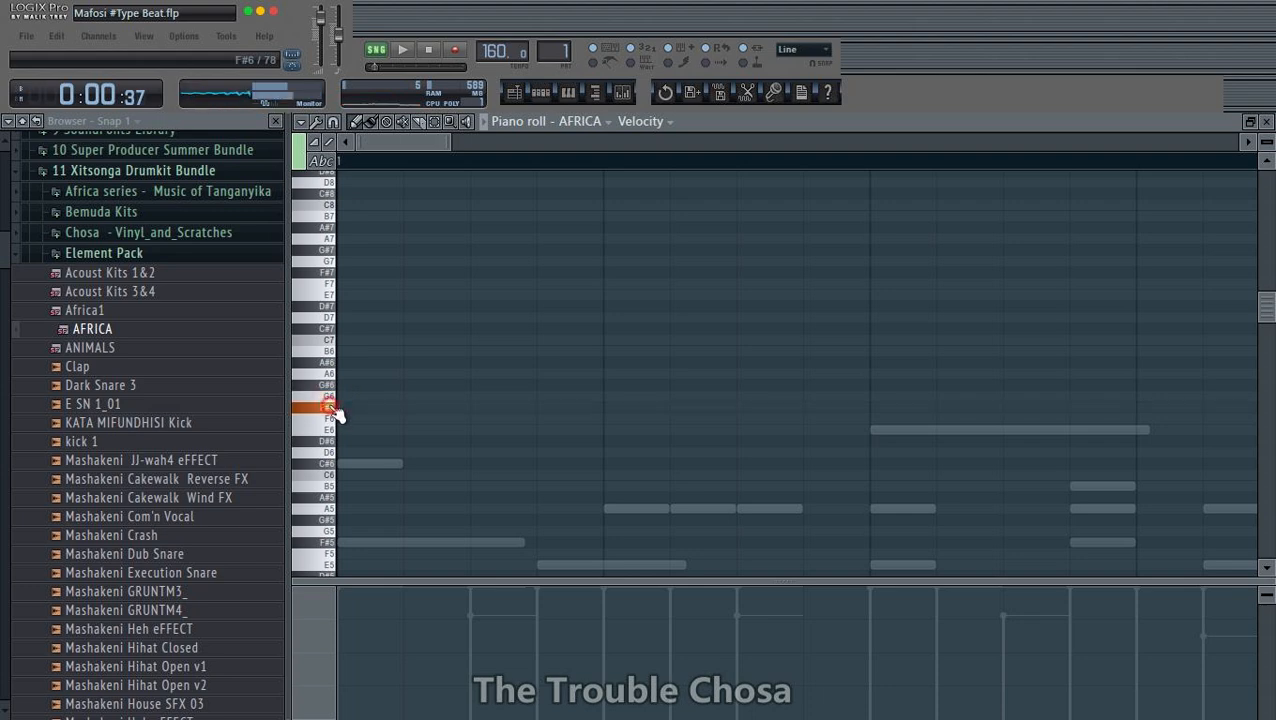
- Draw two equally short F#6 notes in bar 1, one near its start and one just past its middle
key("space")
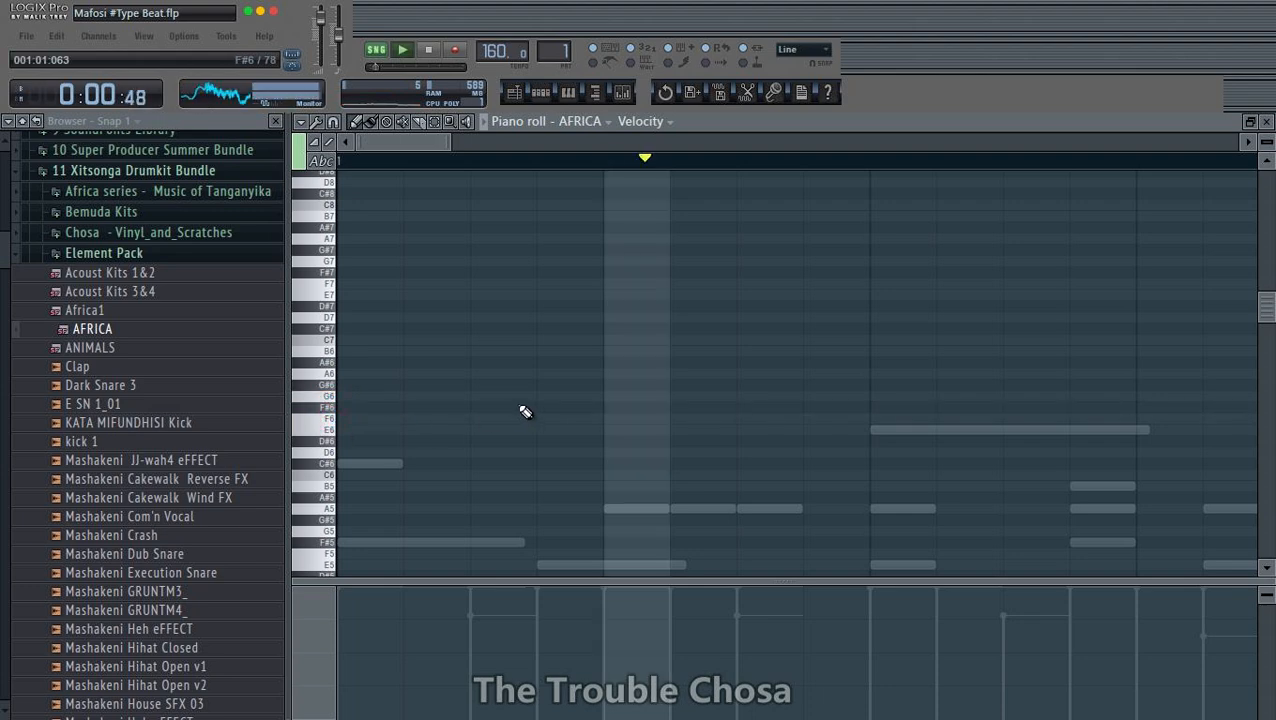
left_click(607, 407)
scroll(612, 165, "down", 2)
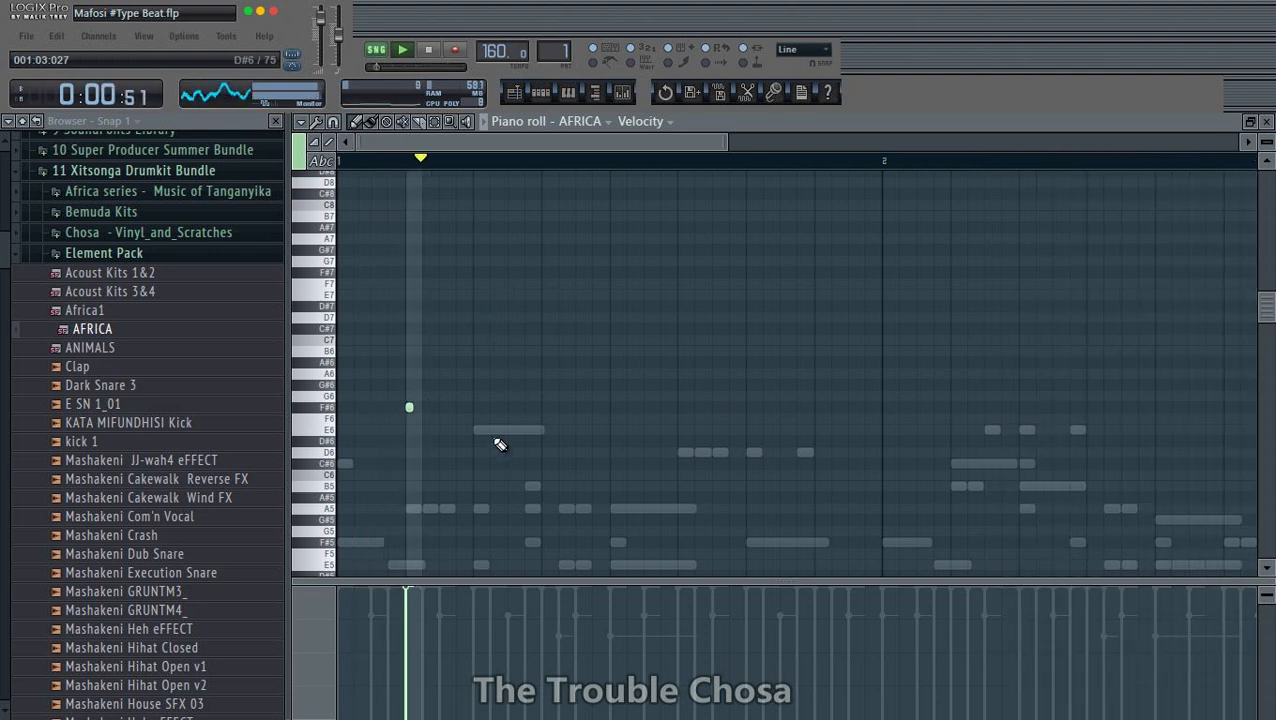
left_click_drag(412, 407, 490, 407)
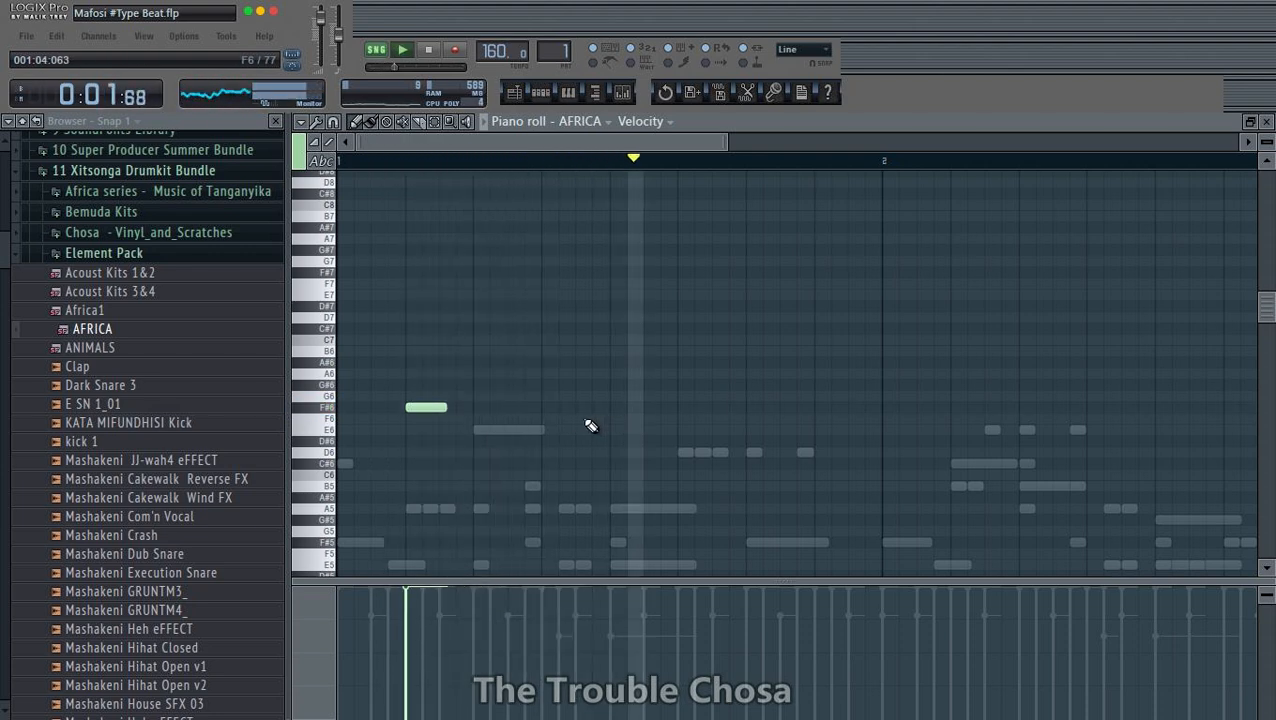
left_click(685, 407)
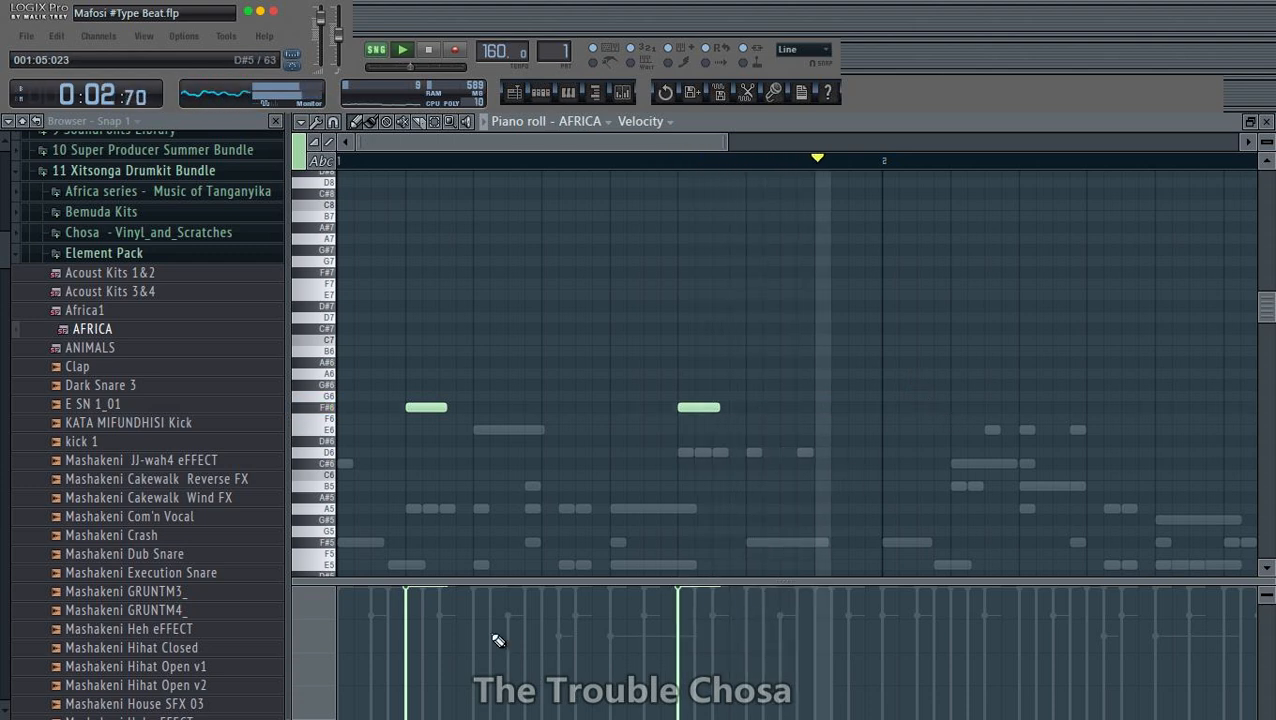
- Lower the velocity of both F#6 notes to about 79% while checking them in playback
left_click(405, 634)
left_click(678, 637)
key("space")
key("space")
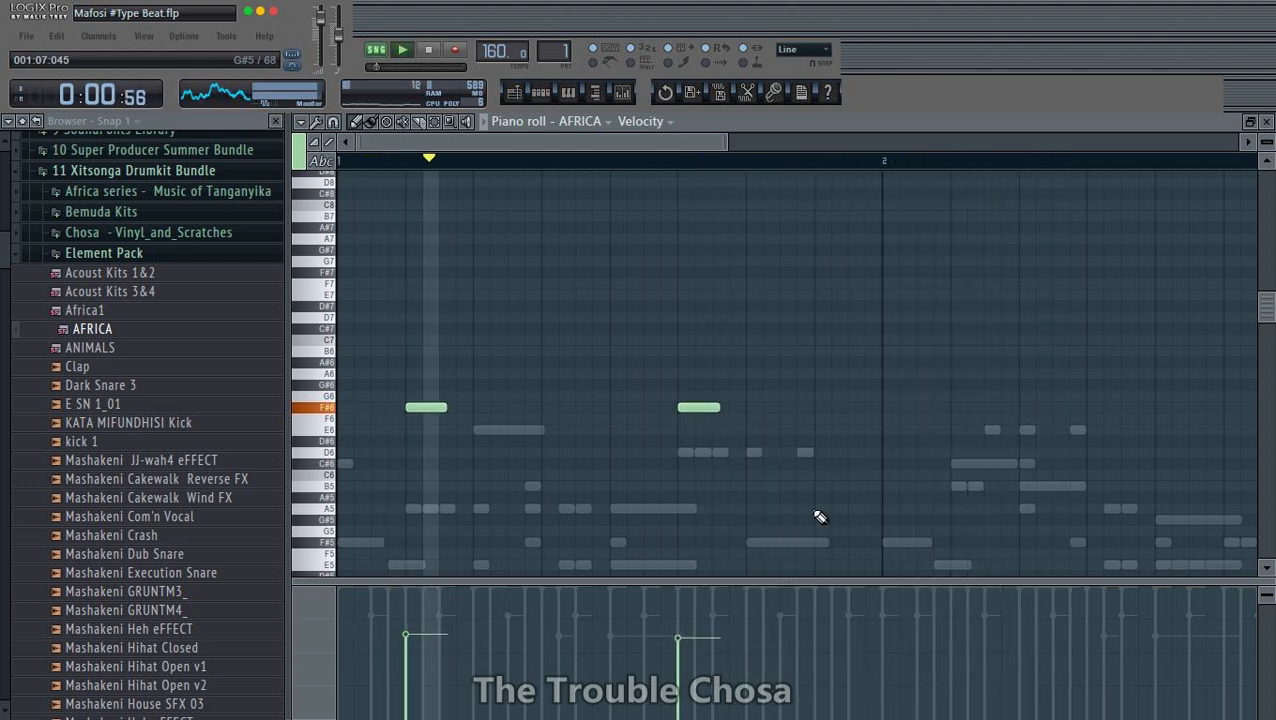
left_click(410, 615)
left_click(678, 616)
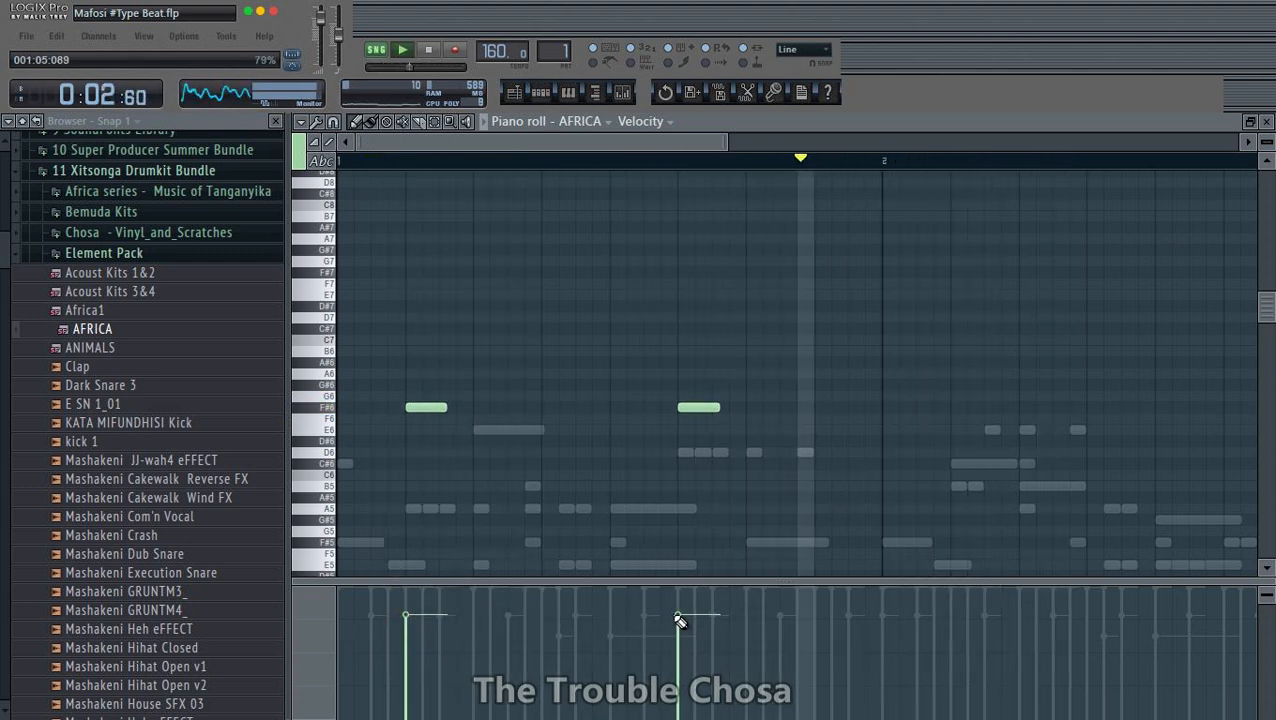
- Select all of bar 1 in the AFRICA piano roll and duplicate its F#6 notes into bar 2
left_click(437, 122)
left_click_drag(884, 161, 45, 347)
key("ctrl+b")
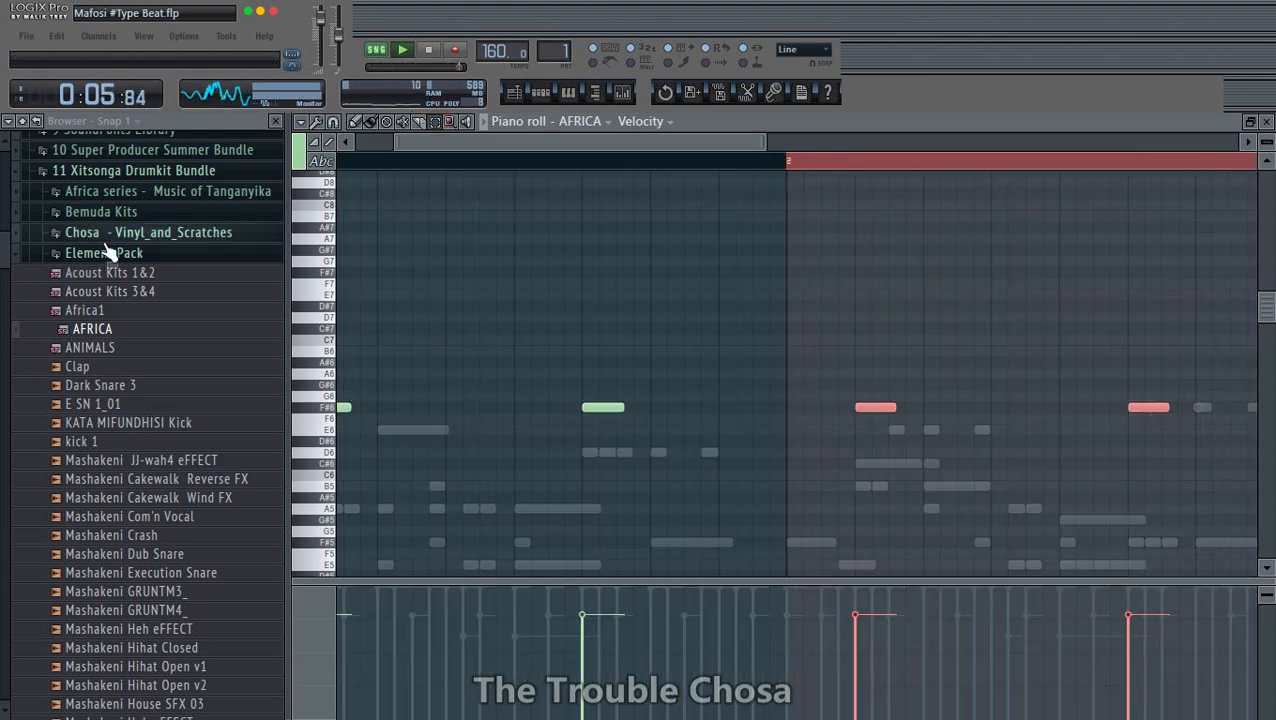
scroll(818, 177, "down", 2)
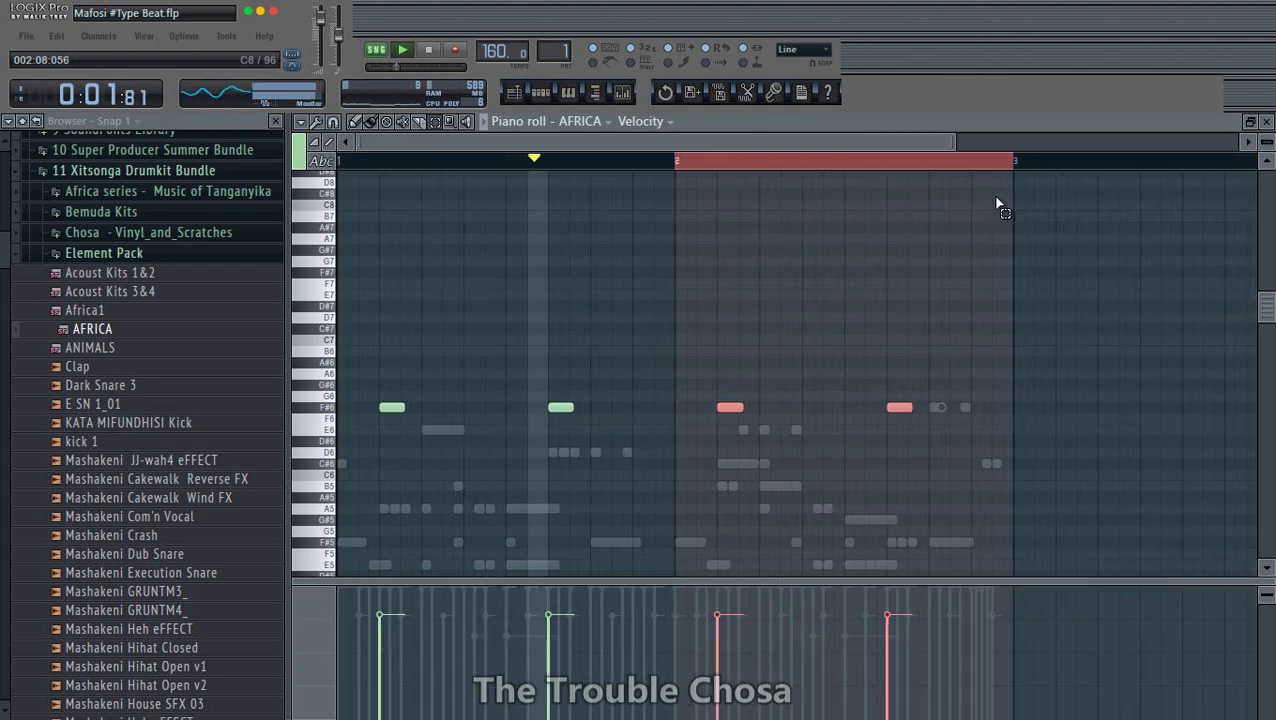
- Try extending the last F#6 note almost to the end of bar 2
scroll(1002, 172, "up", 3)
left_click(1055, 366)
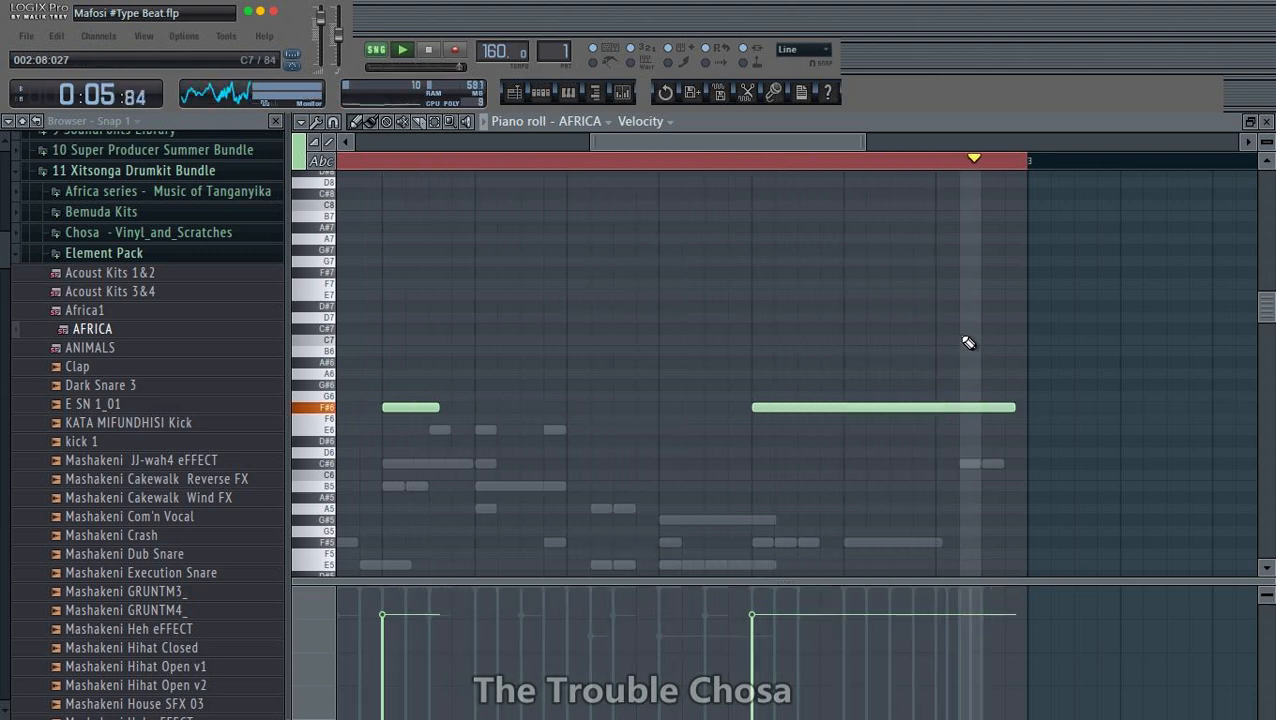
scroll(848, 175, "down", 3)
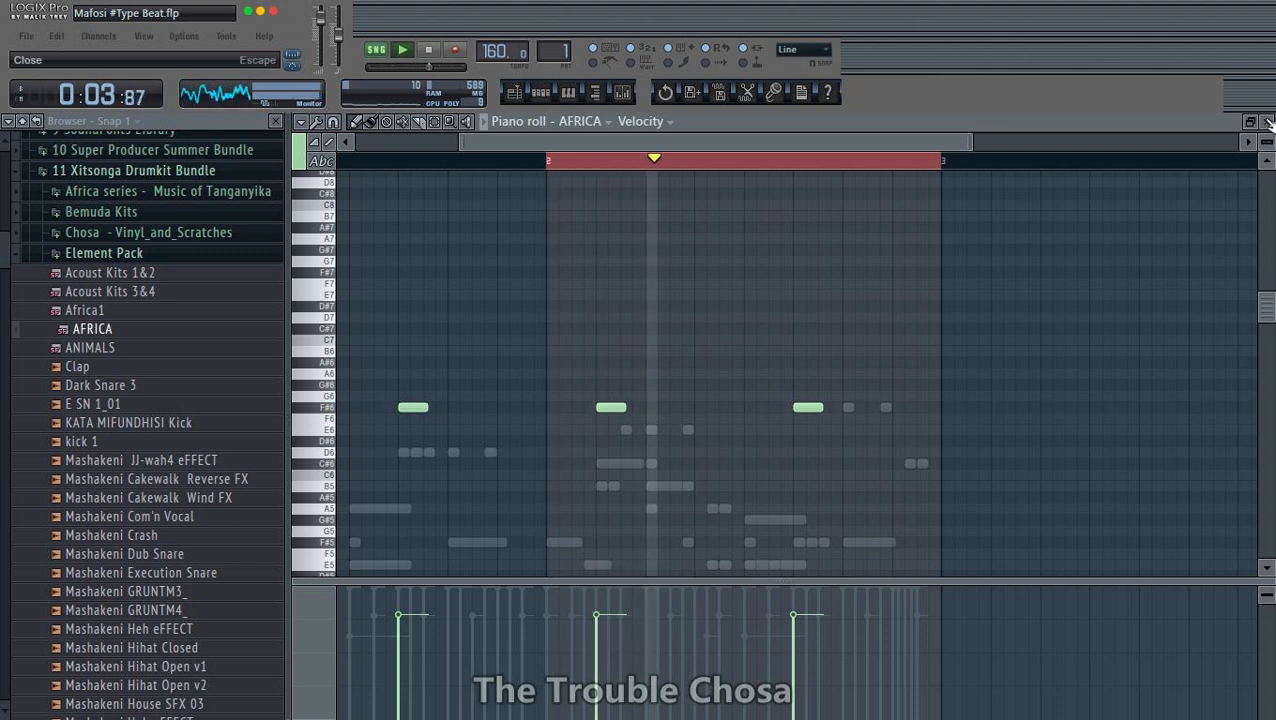
- Close the AFRICA piano roll and rename the Battery channel to Fill
left_click(1268, 122)
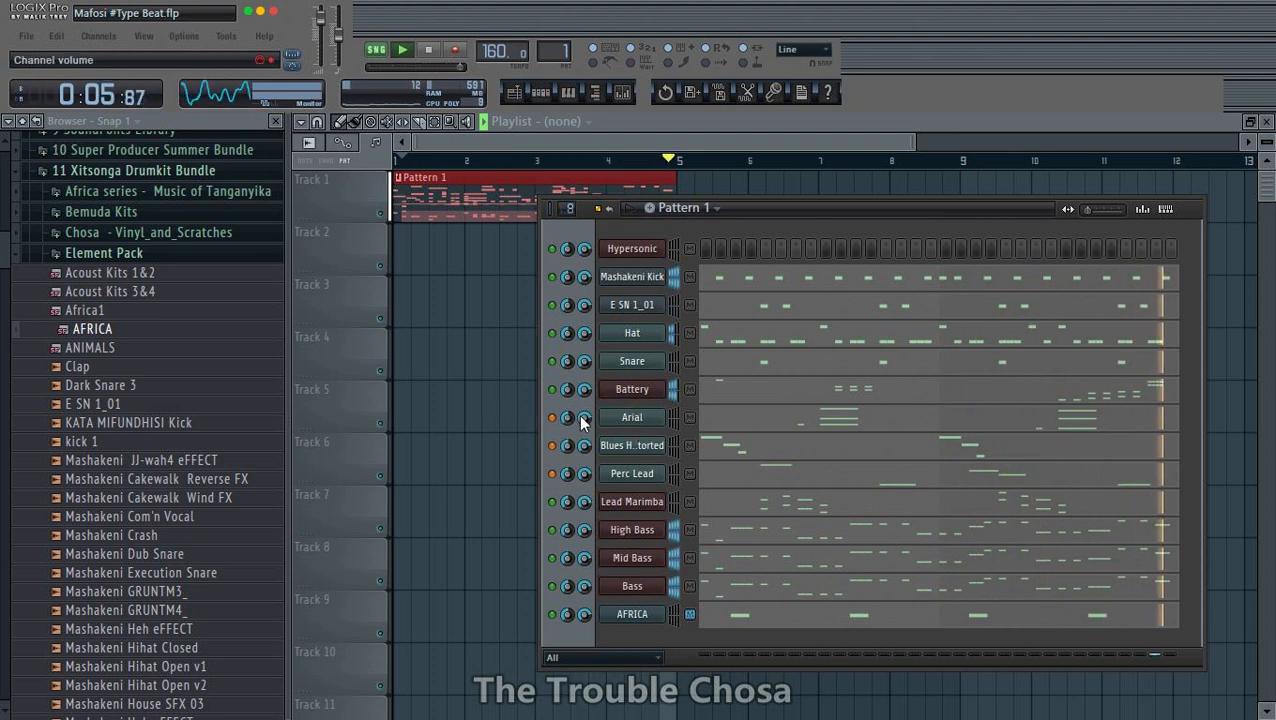
right_click(655, 389)
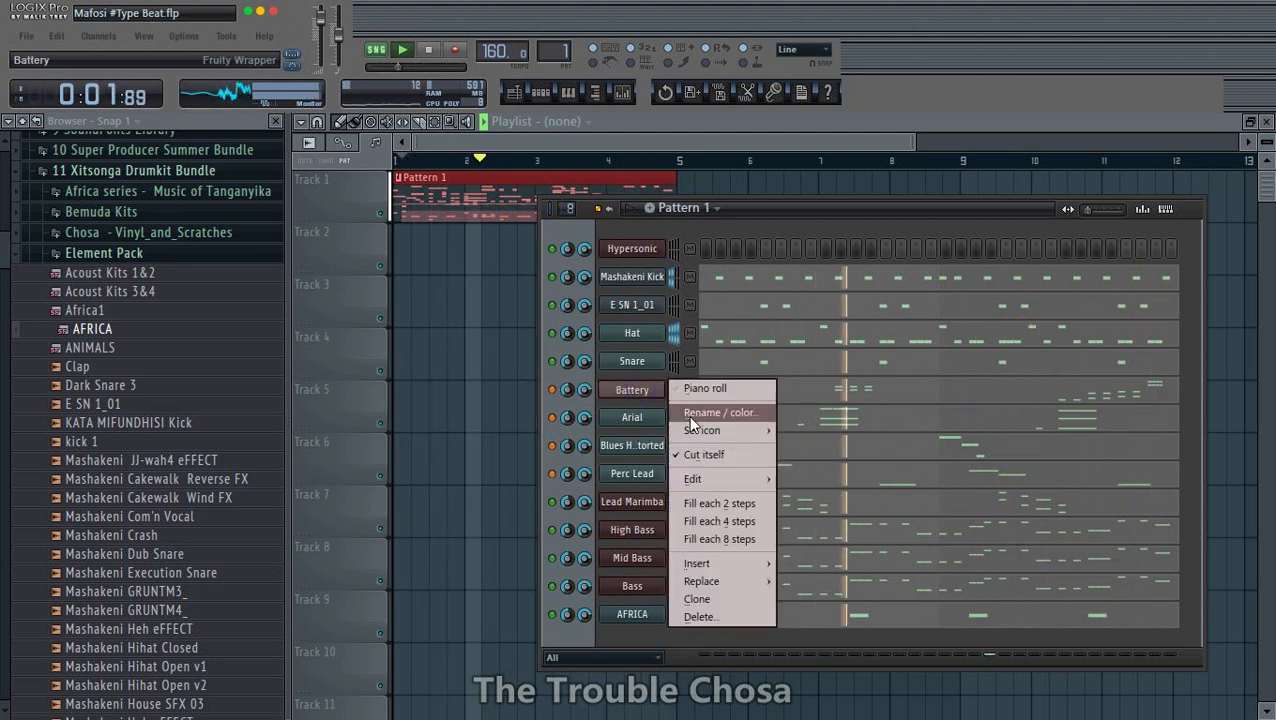
left_click(692, 417)
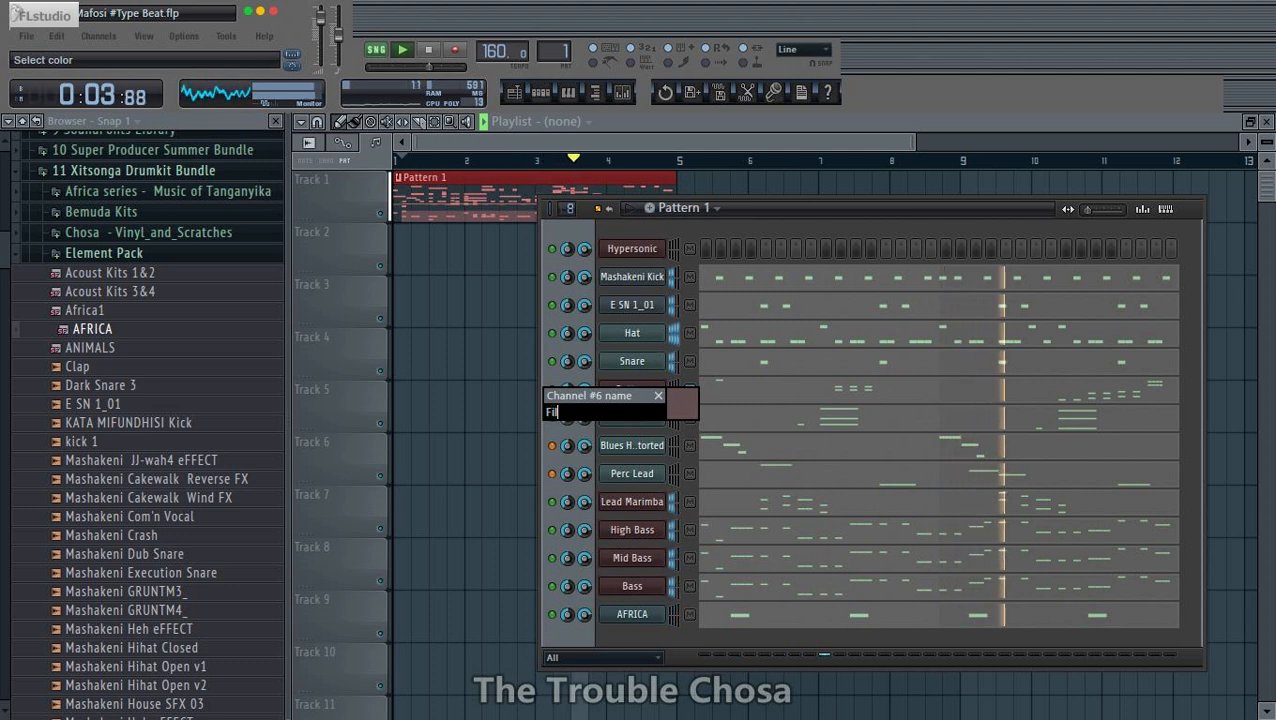
type("Fill")
key("Return")
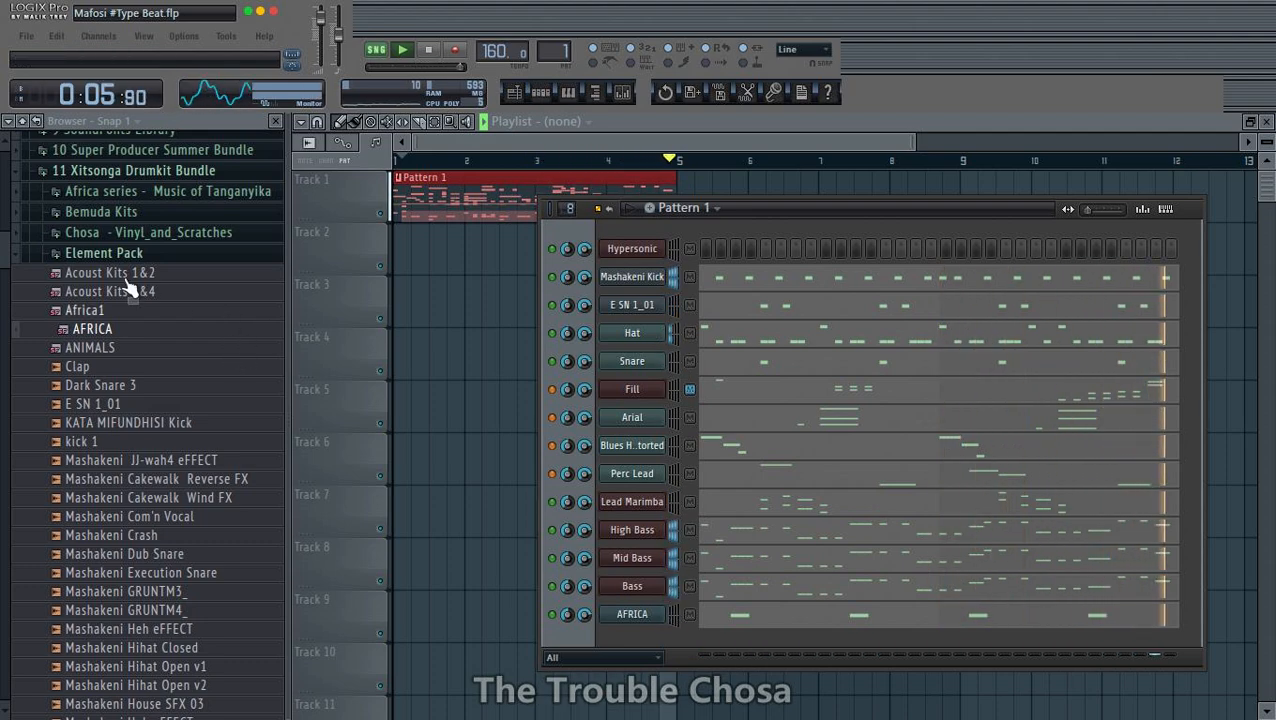
- Hide the file browser and move the channel rack up and clear of the Pattern 1 clip
left_click(22, 121)
left_click(276, 121)
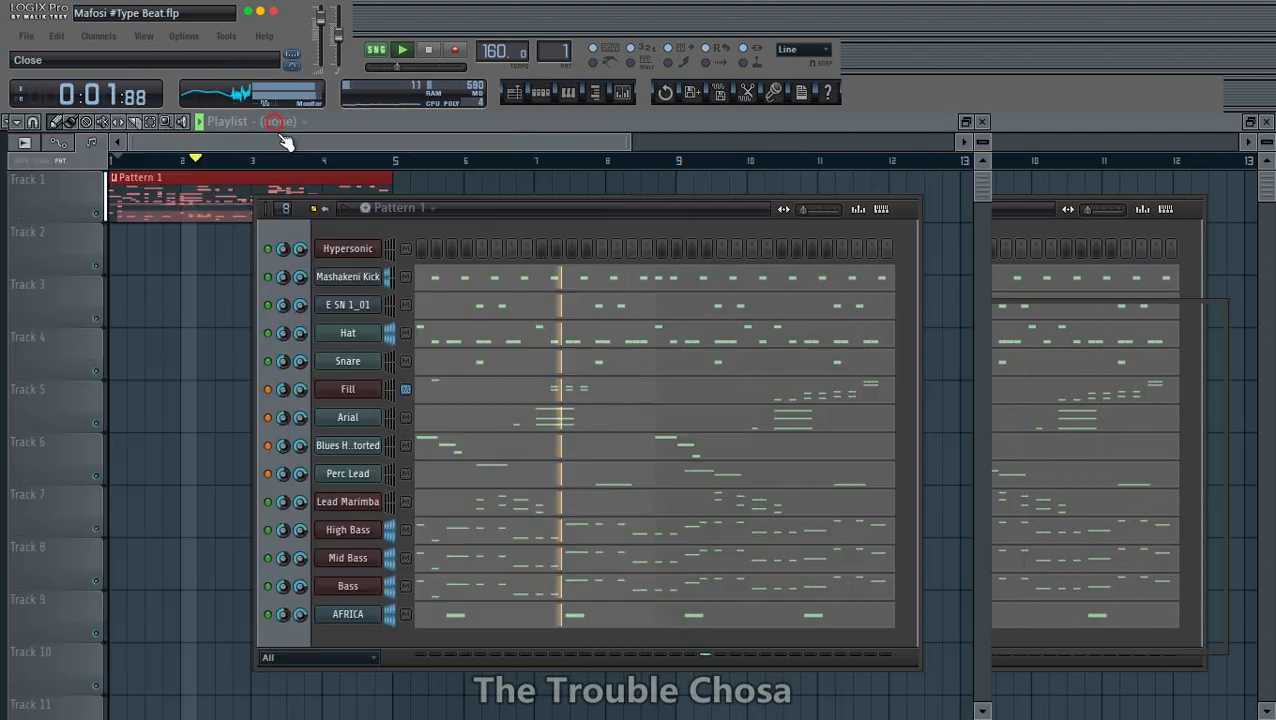
left_click_drag(580, 208, 830, 164)
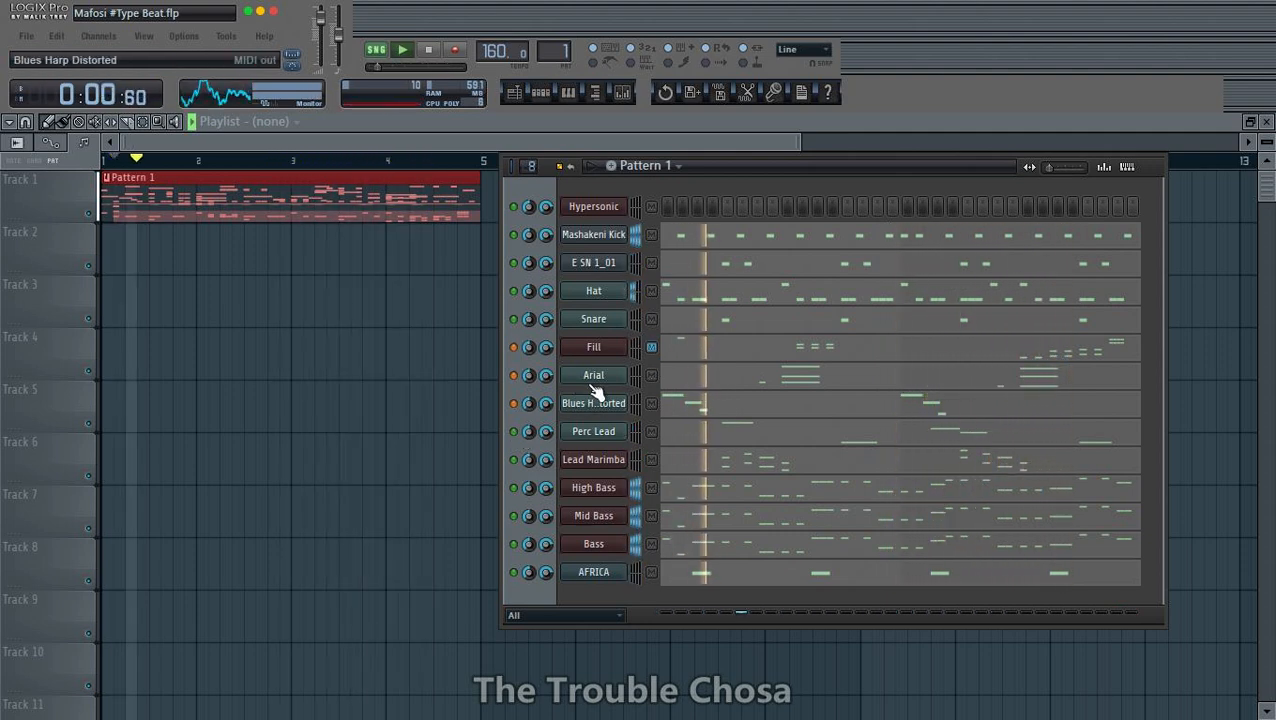
- Move the AFRICA channel up the channel rack to sit directly beneath Fill
key("space")
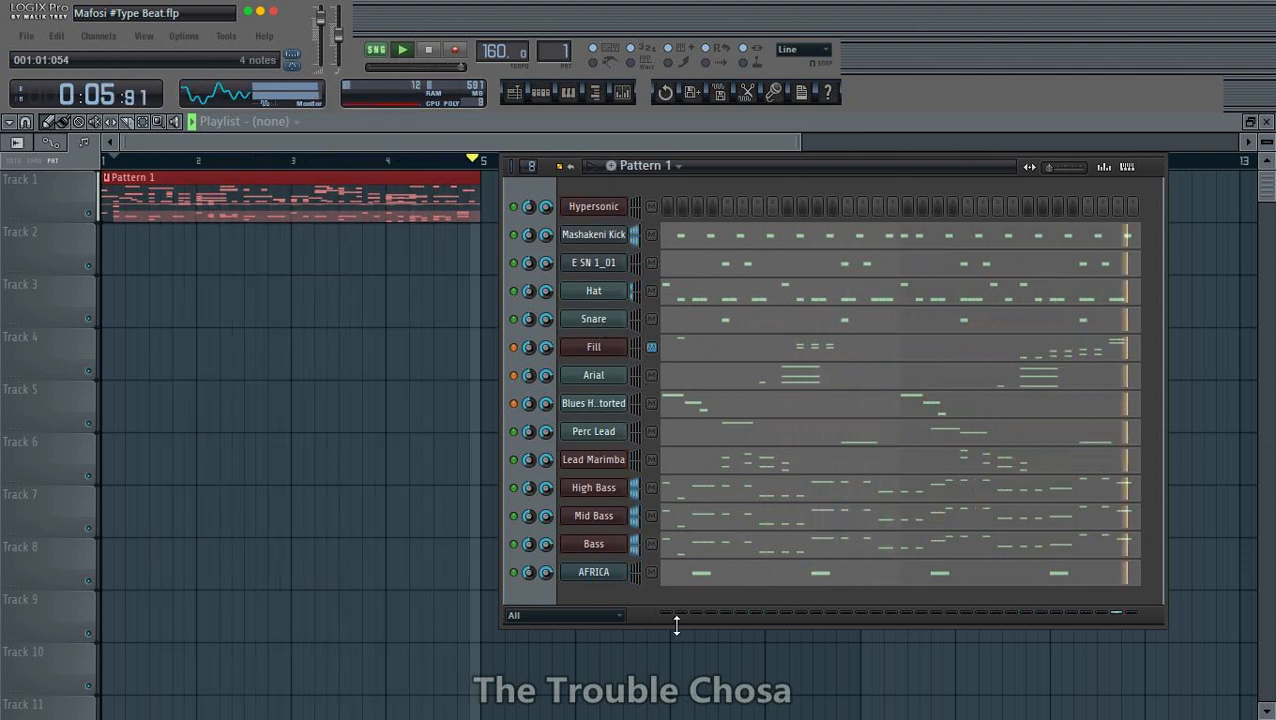
key("alt+Up")
key("alt+Up")
key("alt+Up")
key("alt+Up")
key("alt+Up")
key("alt+Up")
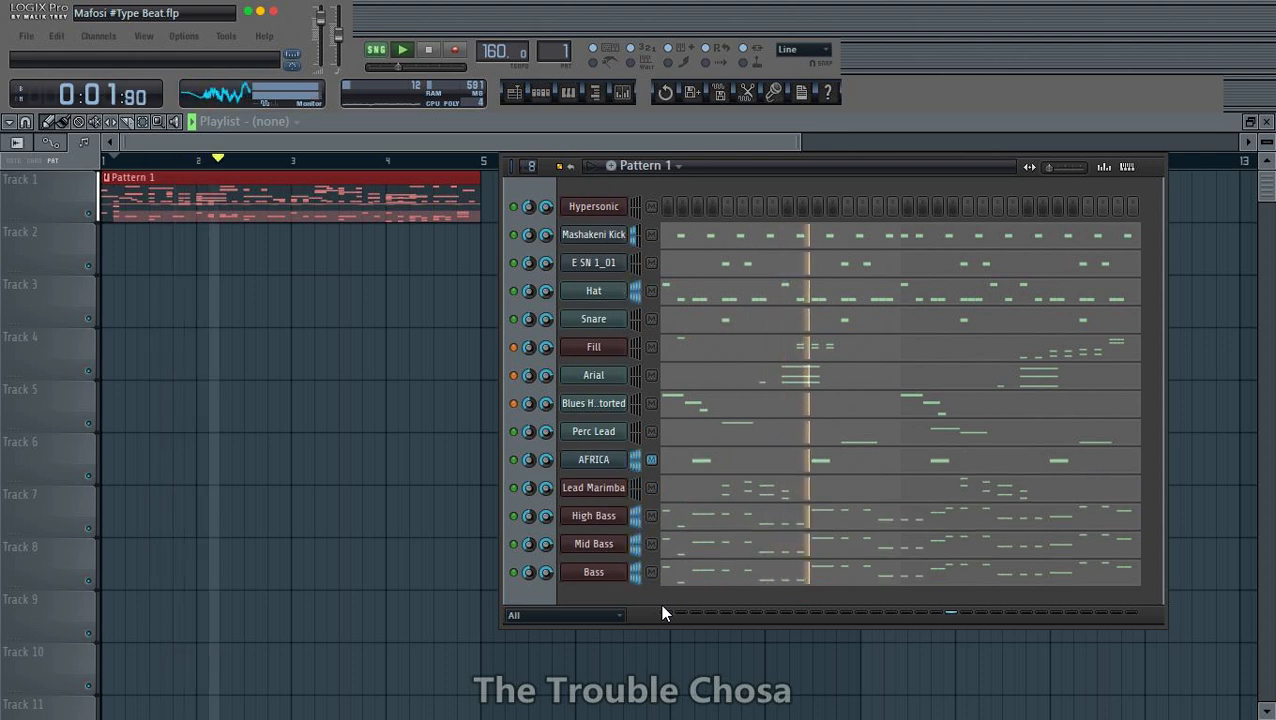
key("alt+Up")
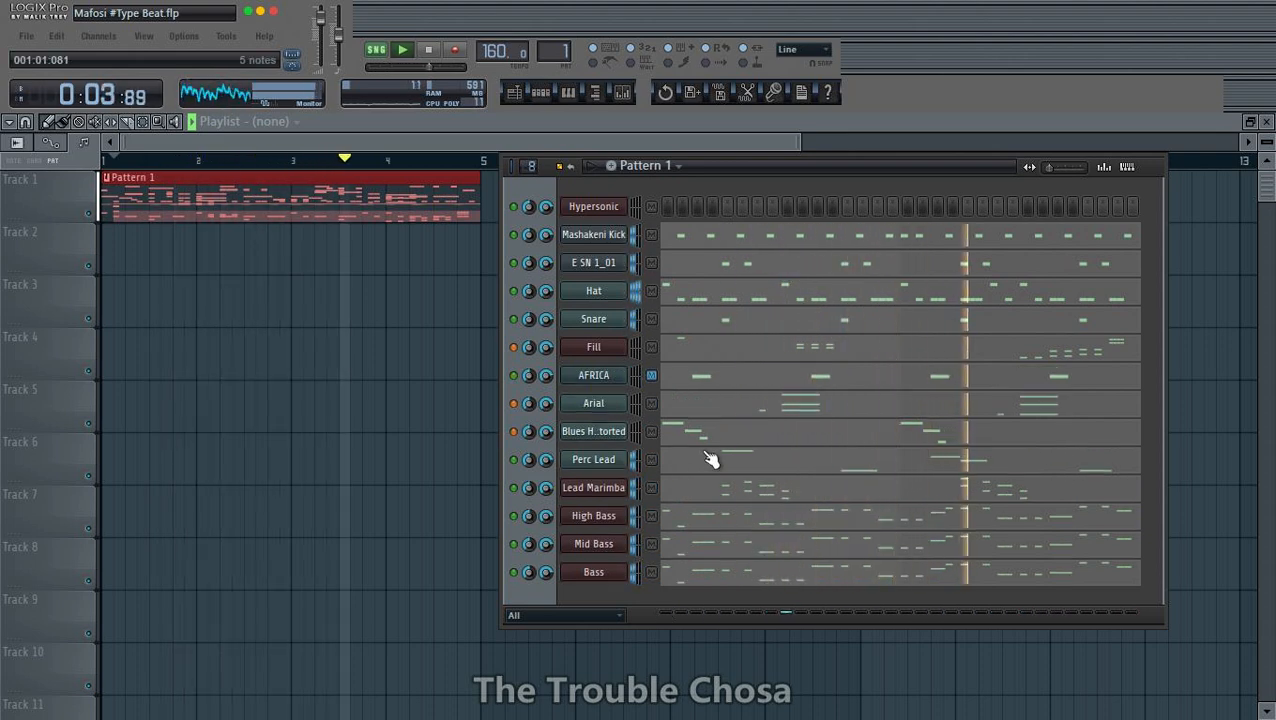
- Shorten all four F#6 notes in the AFRICA piano roll and shift them to positions 3 and 7 of both bars
left_click(693, 372)
scroll(589, 172, "down", 5)
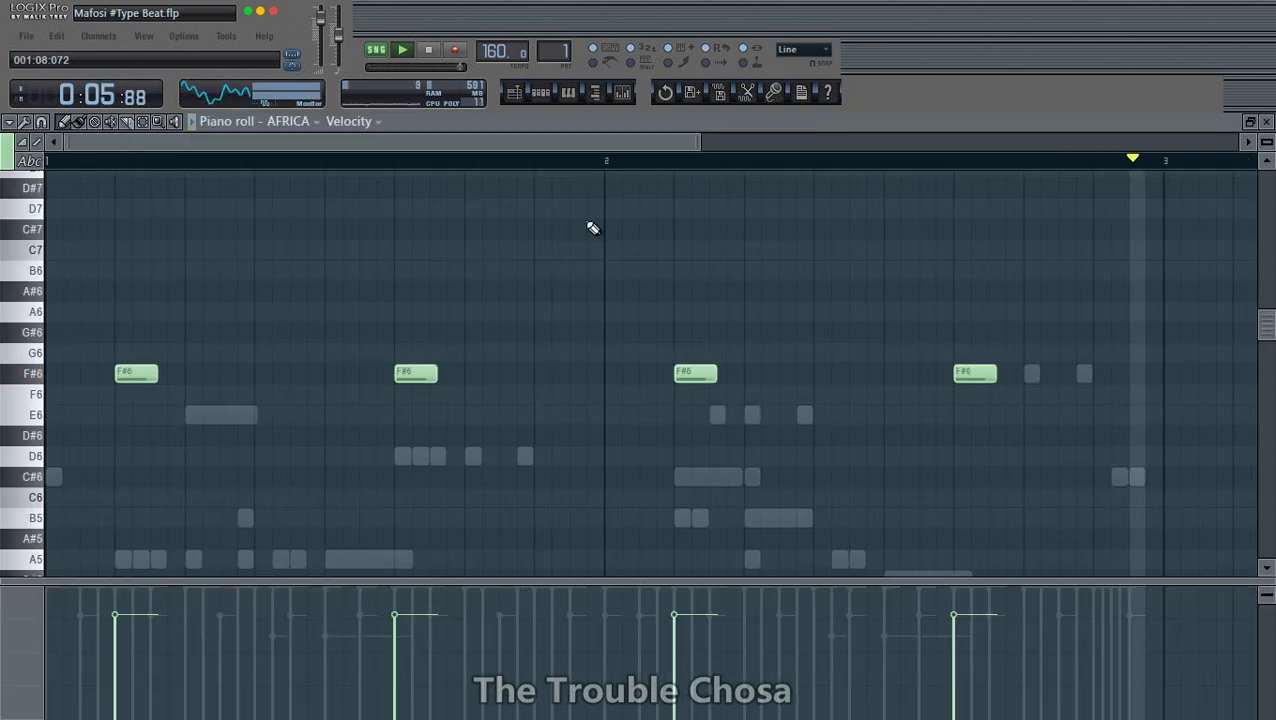
key("ctrl+a")
key("space")
key("shift+Up")
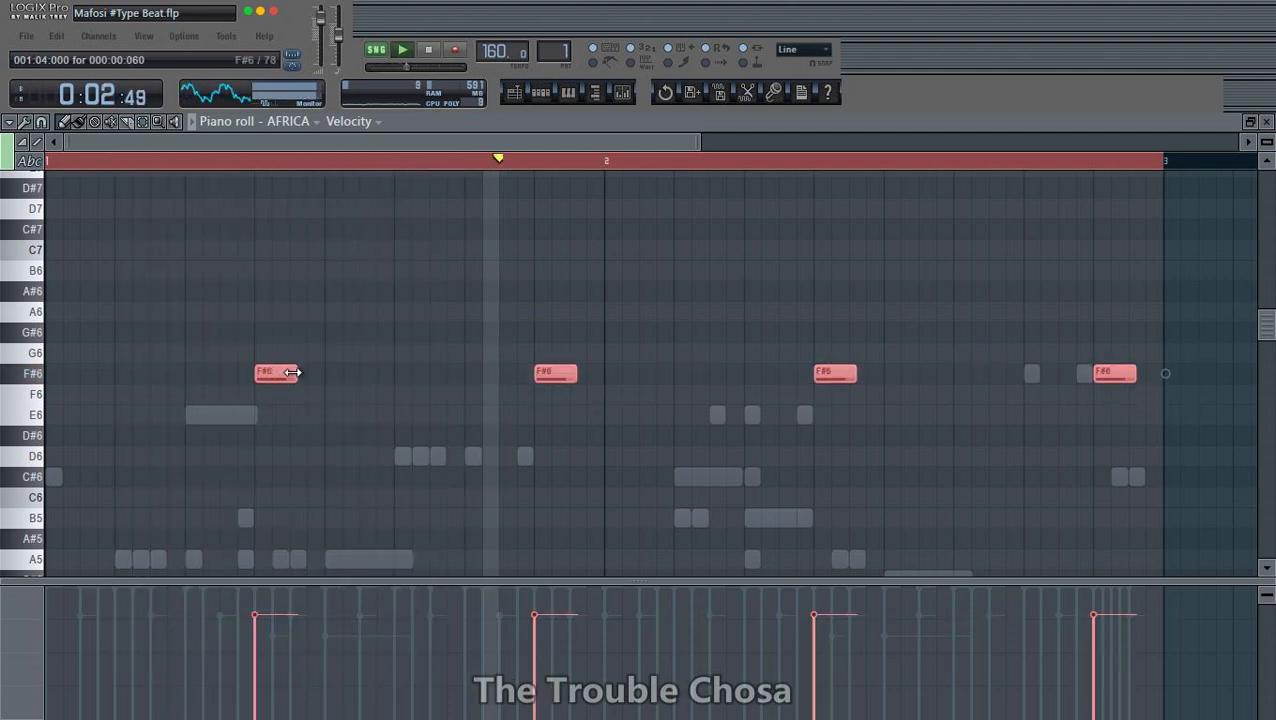
left_click_drag(297, 374, 279, 374)
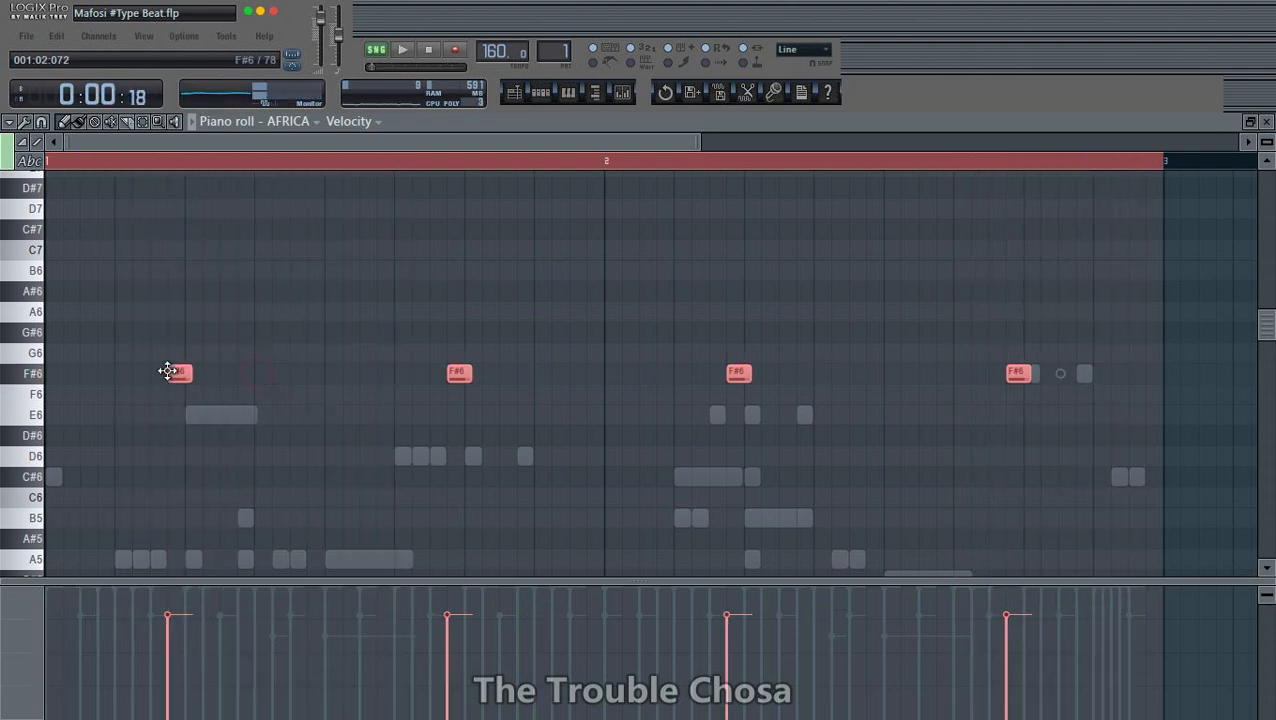
left_click_drag(167, 371, 185, 371)
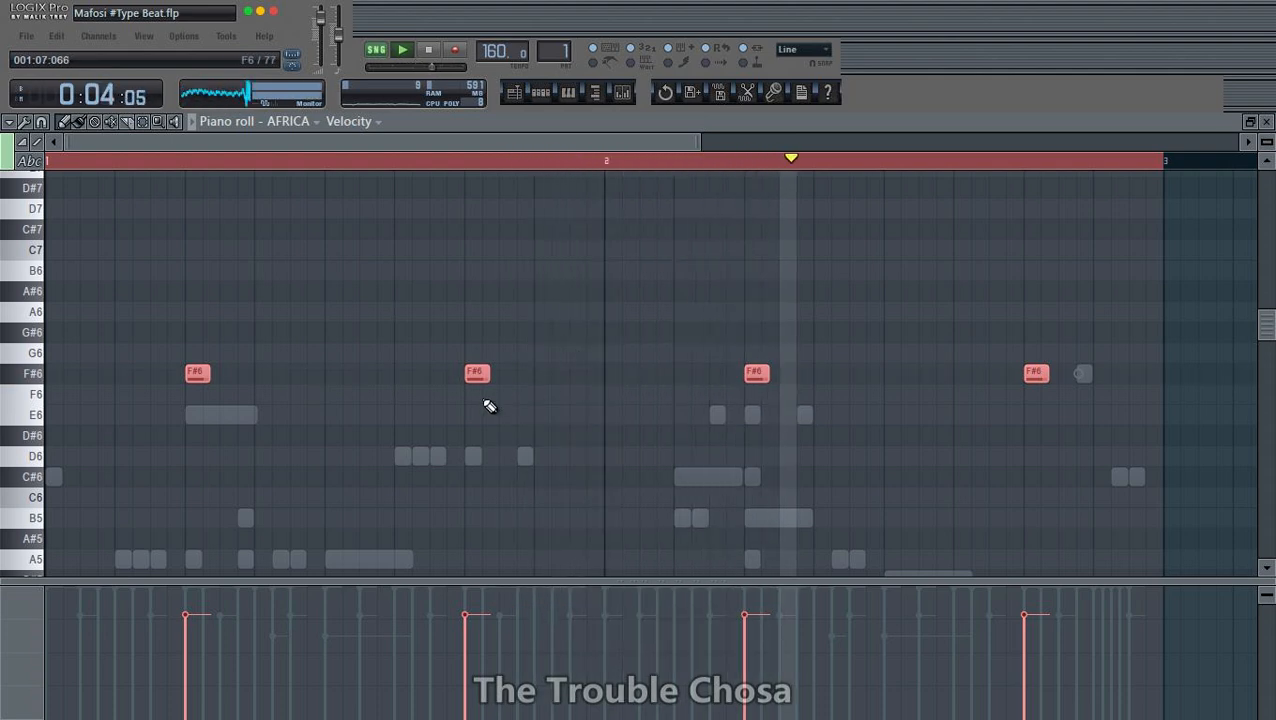
left_click(1063, 387)
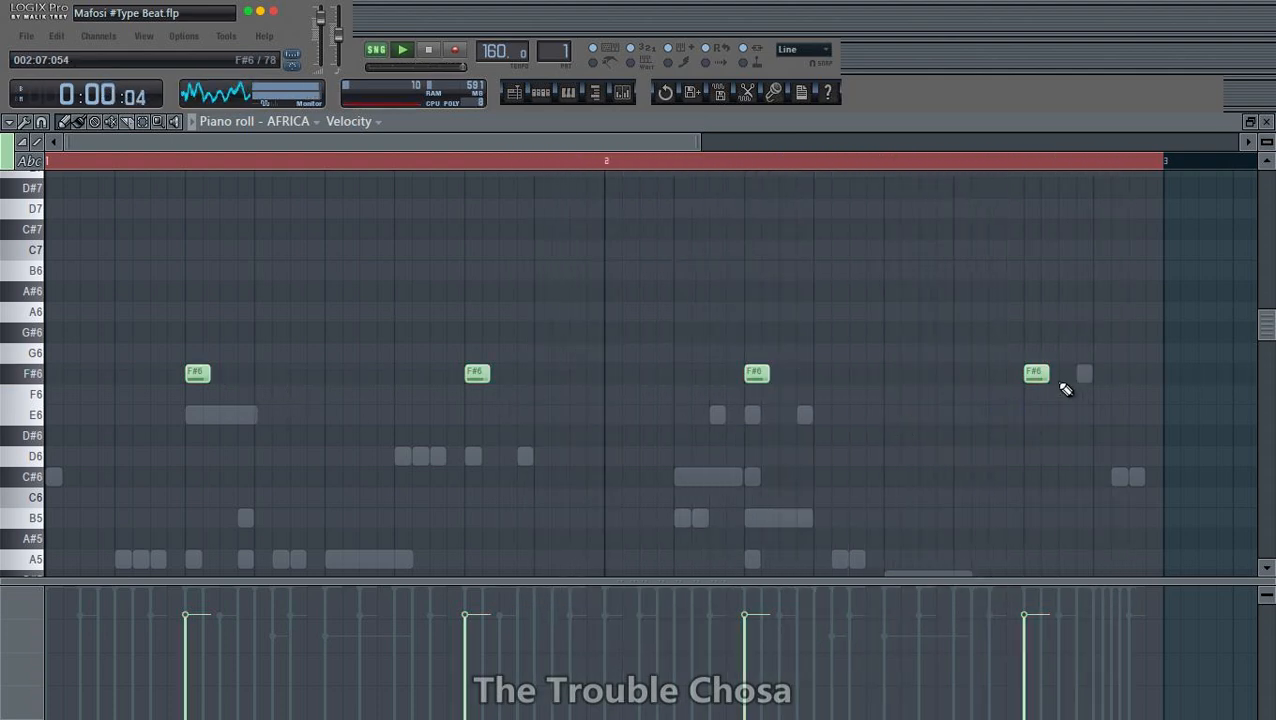
- Stretch the F#6 note at 2:03 almost to the end of bar 2 and delete the other F#6 notes
left_click_drag(767, 374, 998, 390)
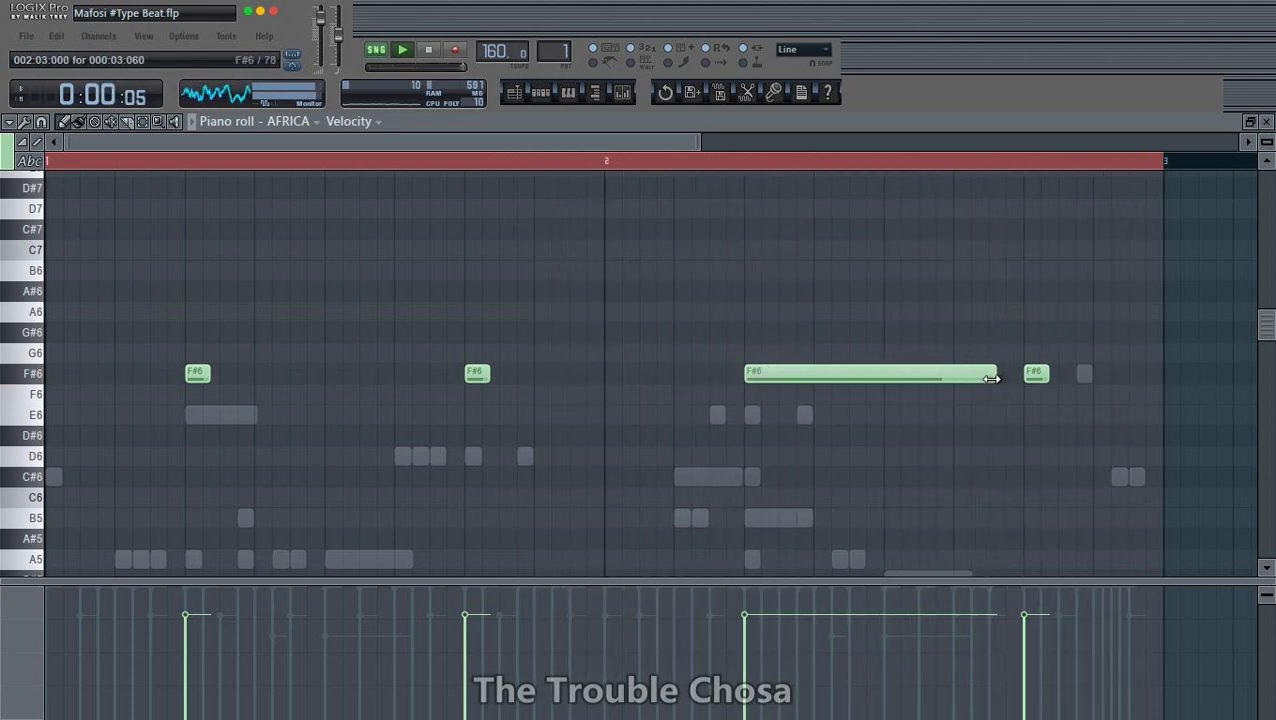
right_click(1036, 376)
left_click_drag(995, 374, 1132, 378)
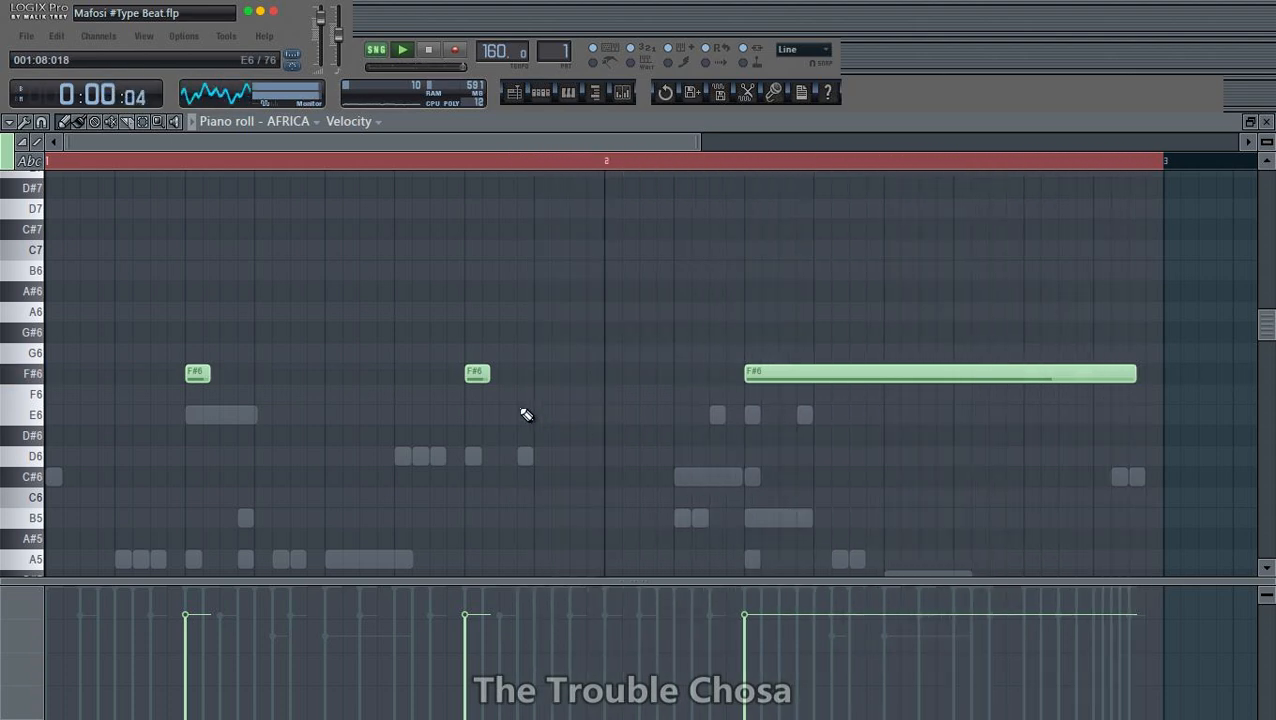
right_click(477, 373)
right_click(197, 373)
scroll(1031, 165, "down", 2)
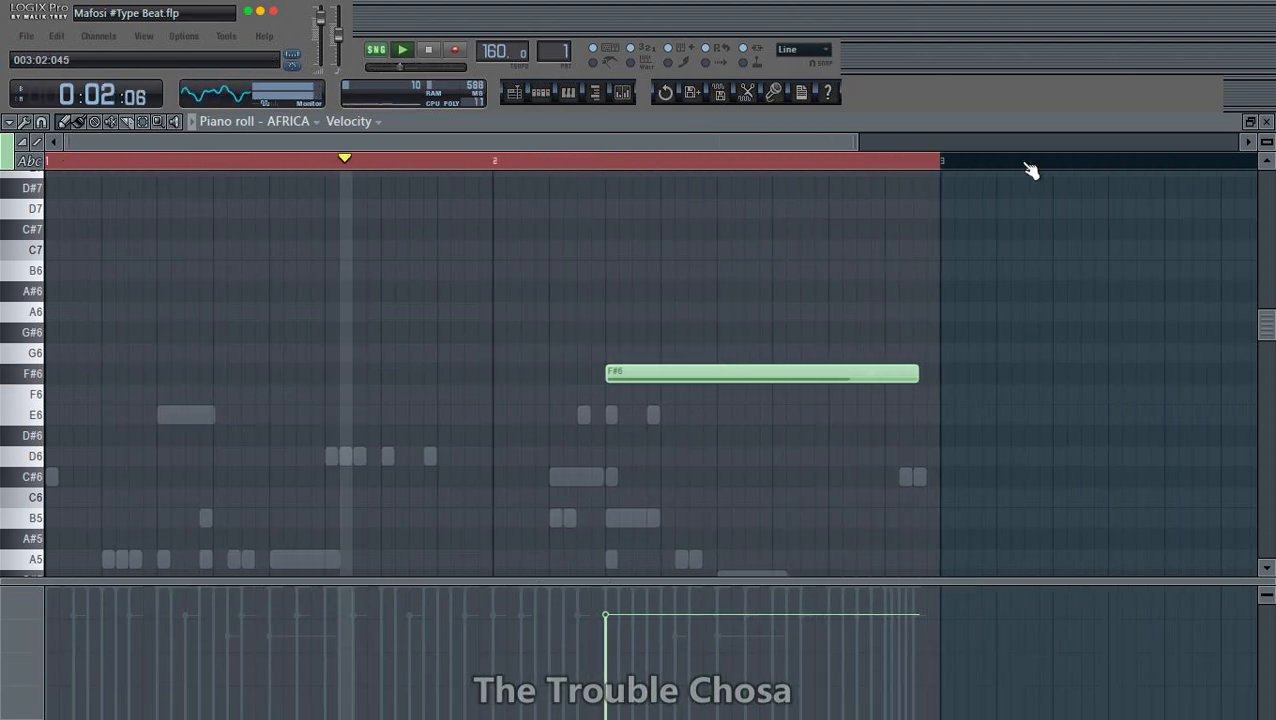
scroll(1040, 166, "down", 2)
- Leave the AFRICA piano roll, mute the AFRICA channel and save the project
left_click(1266, 121)
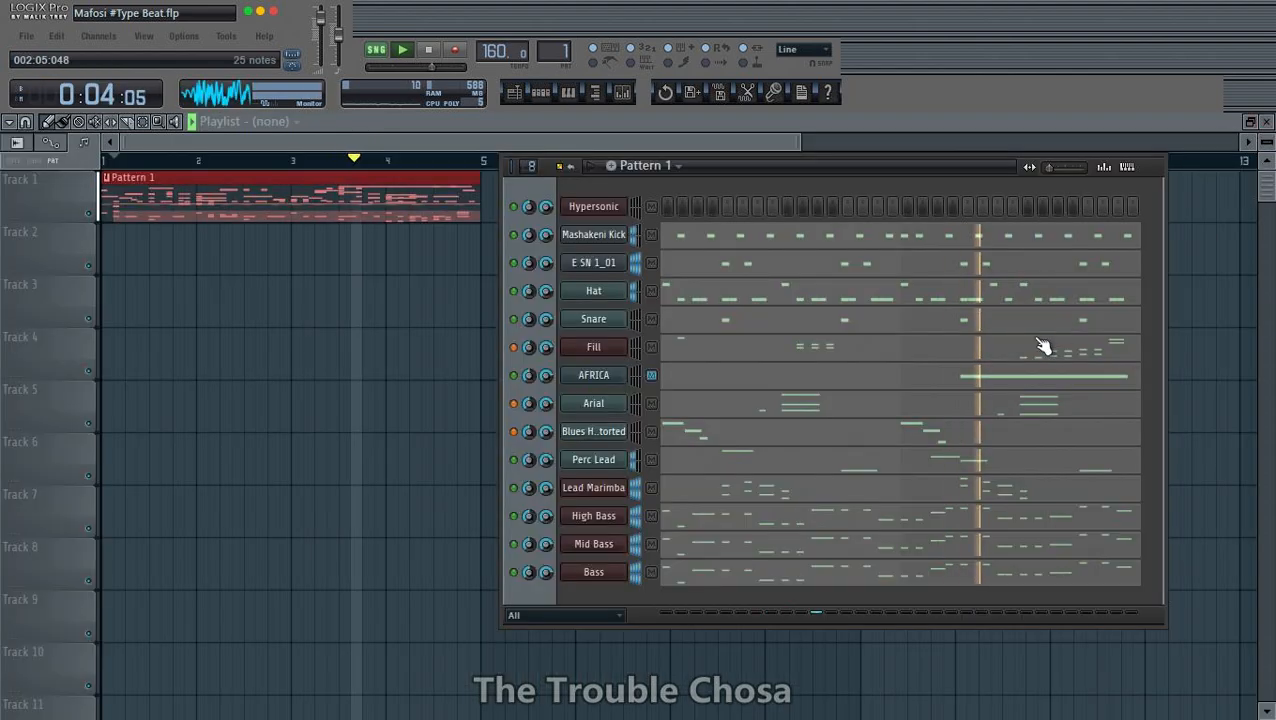
left_click(514, 375)
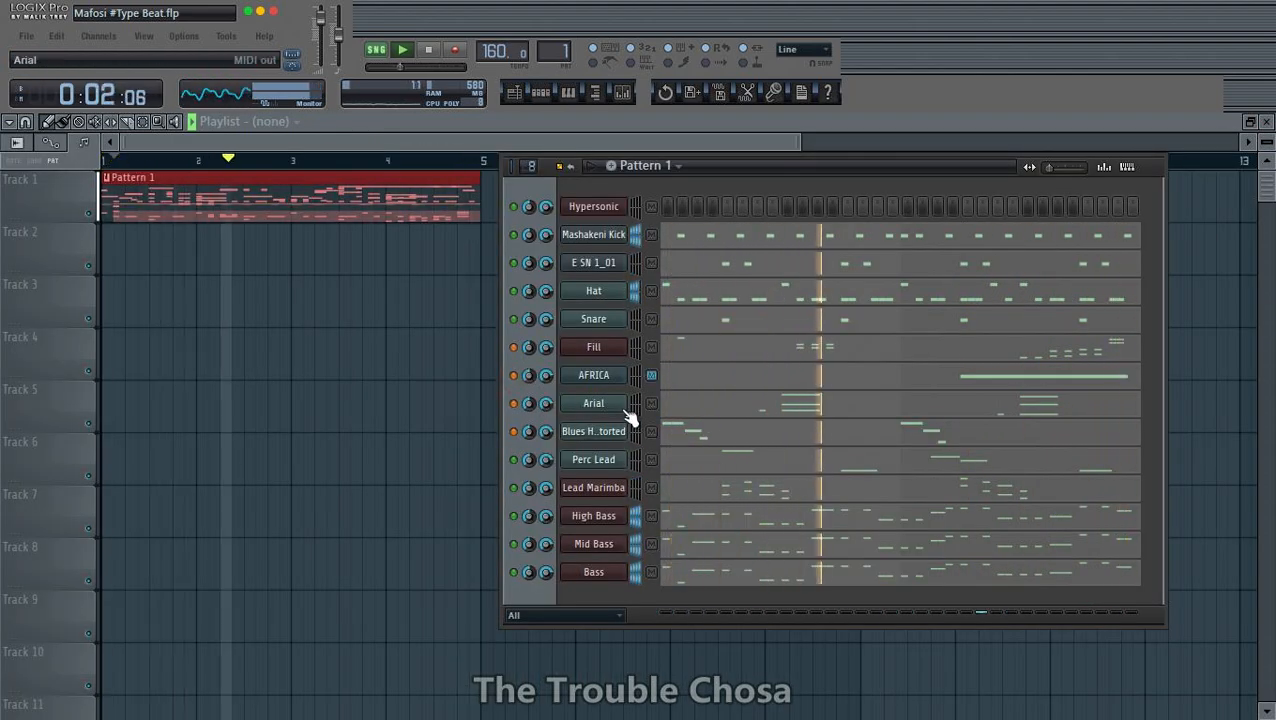
key("ctrl+s")
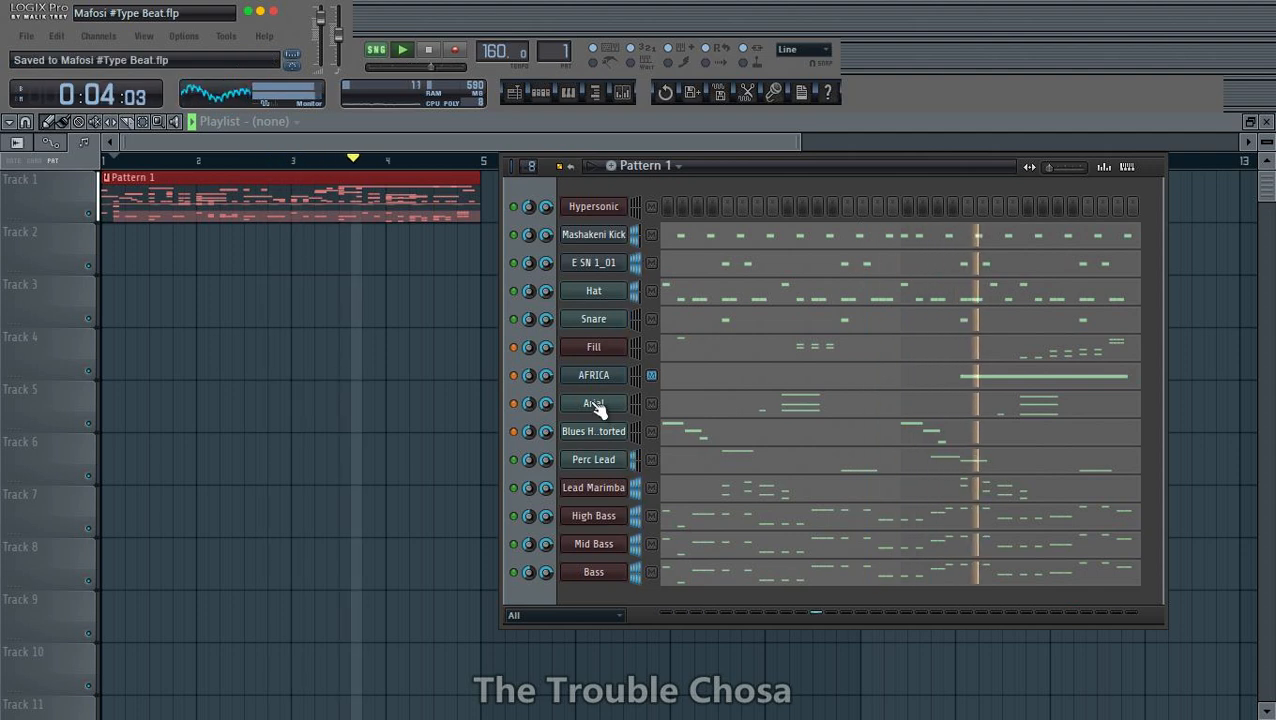
- Insert a Super Quartet instrument channel directly above Arial and move its plugin window up into full view
right_click(594, 403)
mouse_move(688, 566)
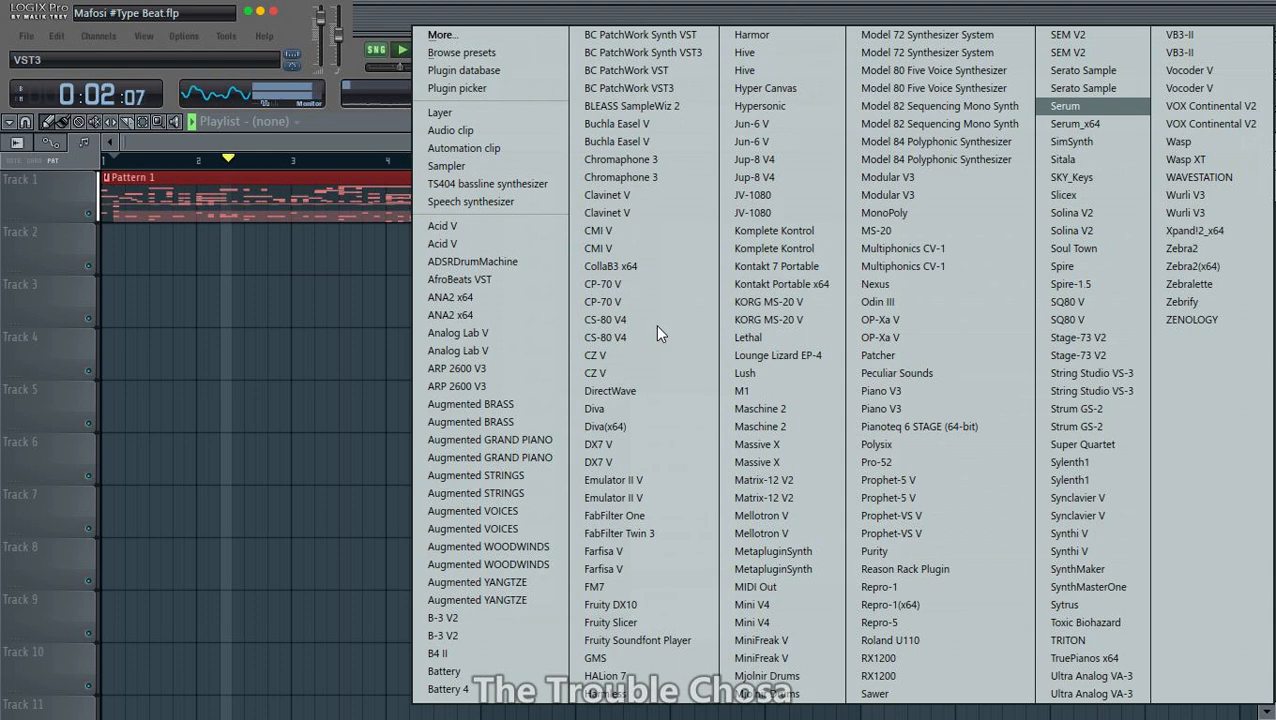
left_click(1073, 446)
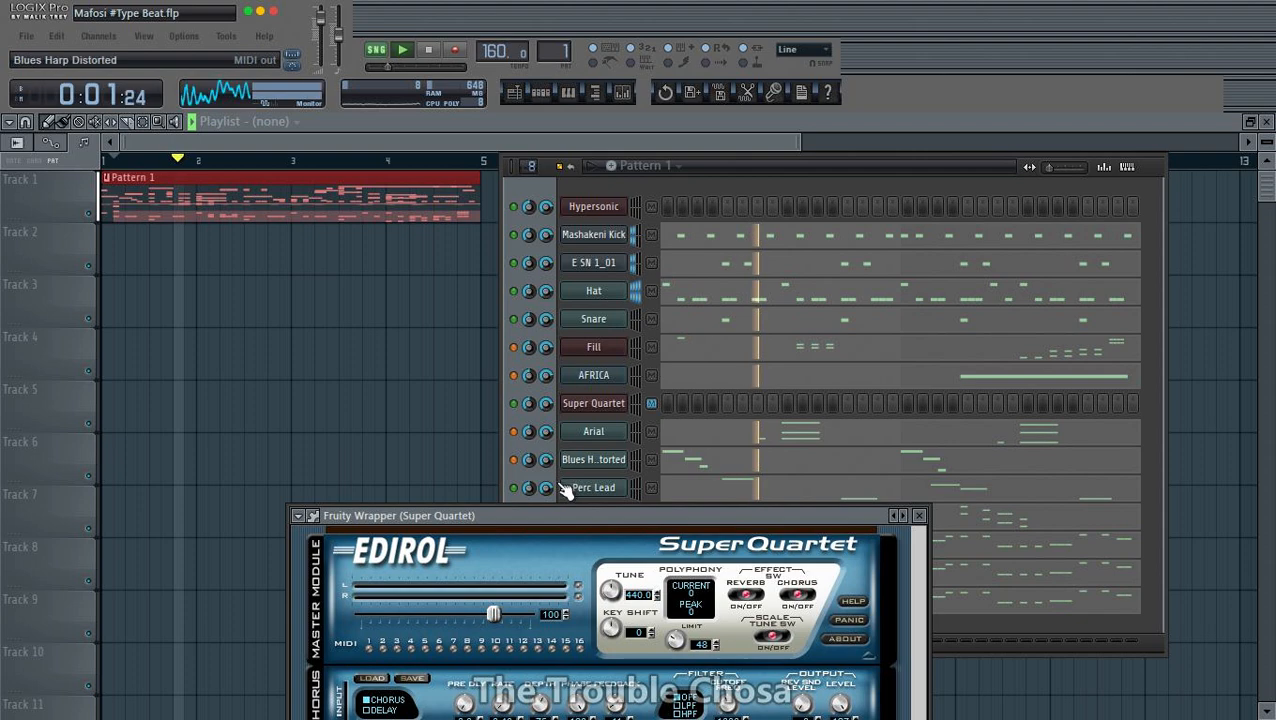
left_click_drag(549, 516, 402, 150)
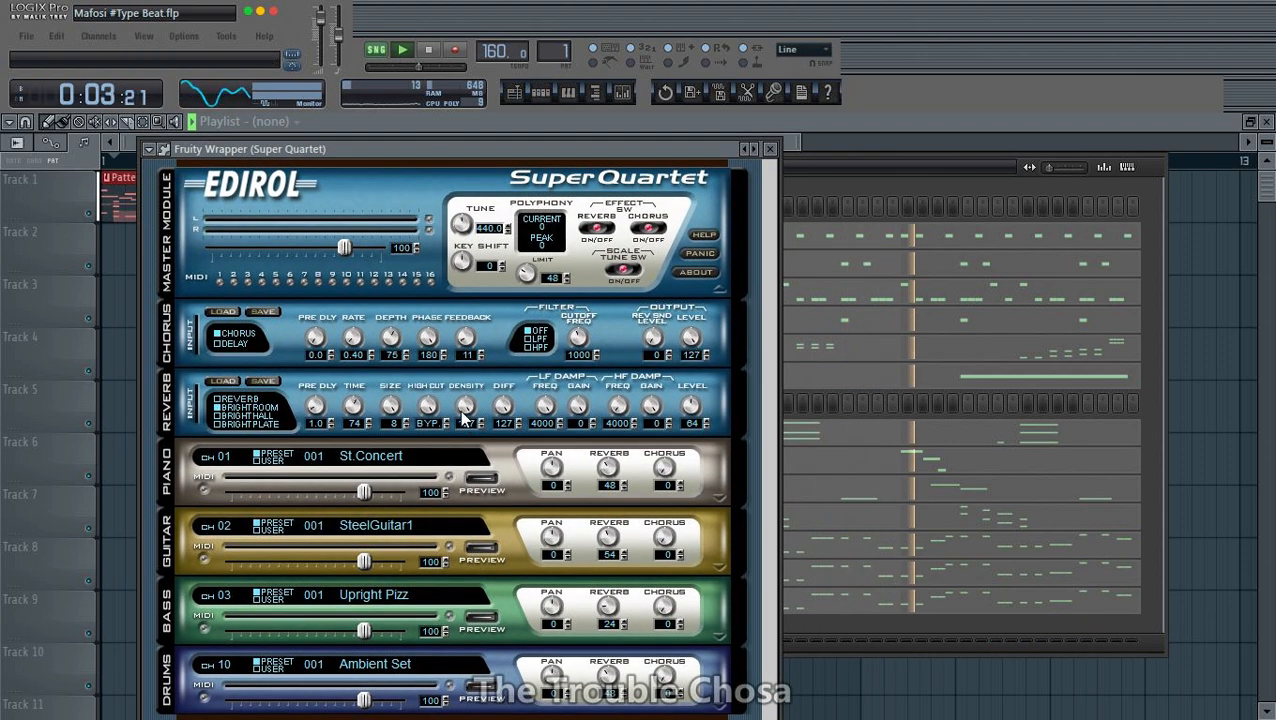
- Place Super Quartet notes at 1:02, 1:06, 2:02 and 2:06, using C#8 at 1:06 and D#8 elsewhere, with the last note lengthened
key("F7")
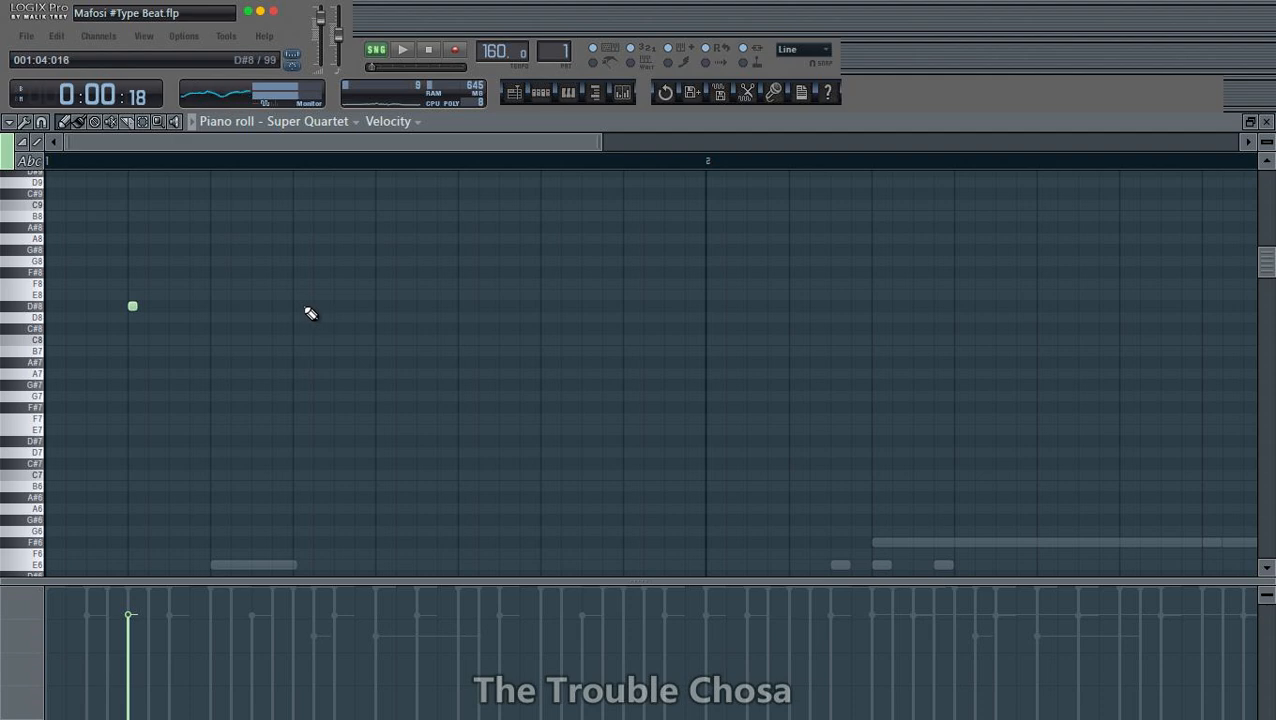
right_click(297, 306)
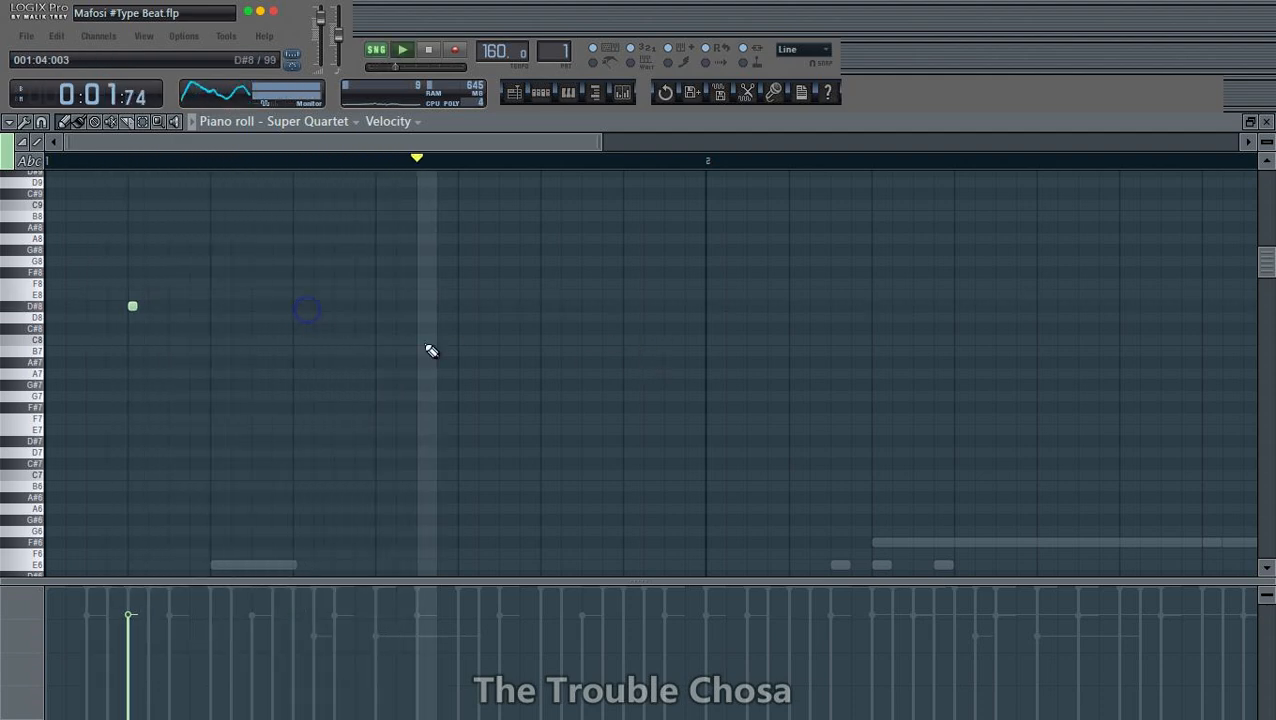
left_click(463, 306)
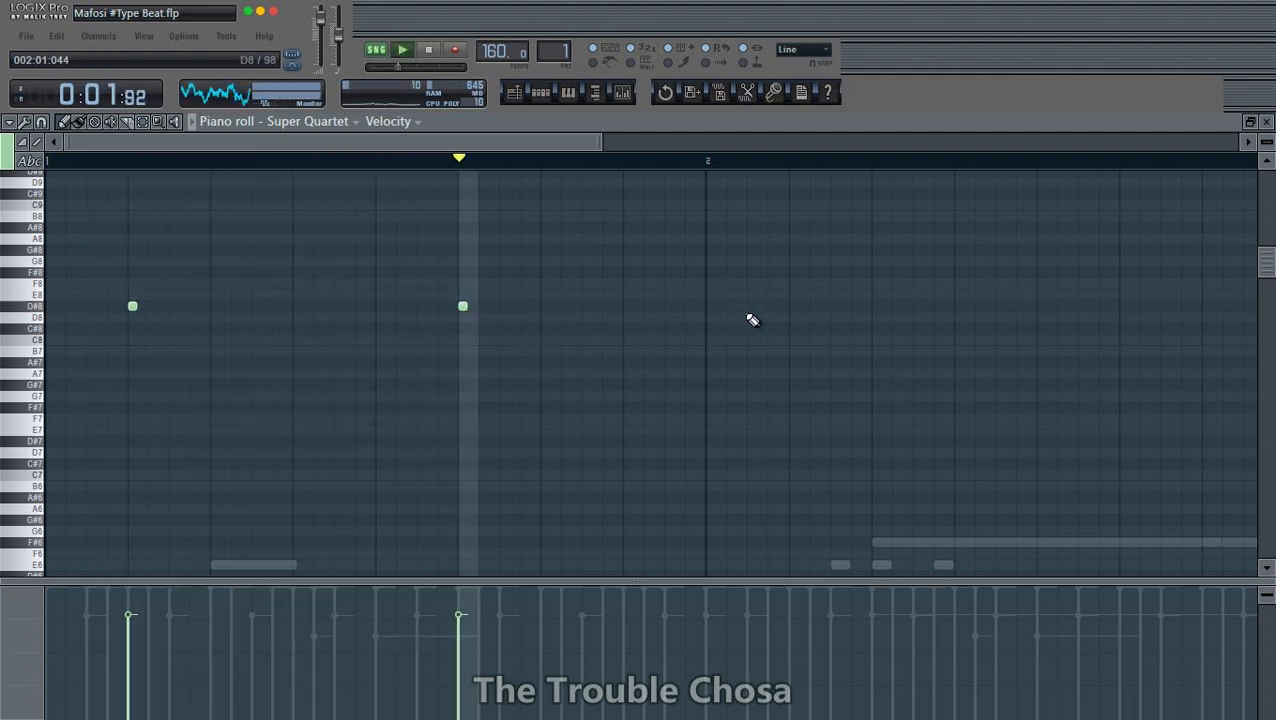
left_click(794, 306)
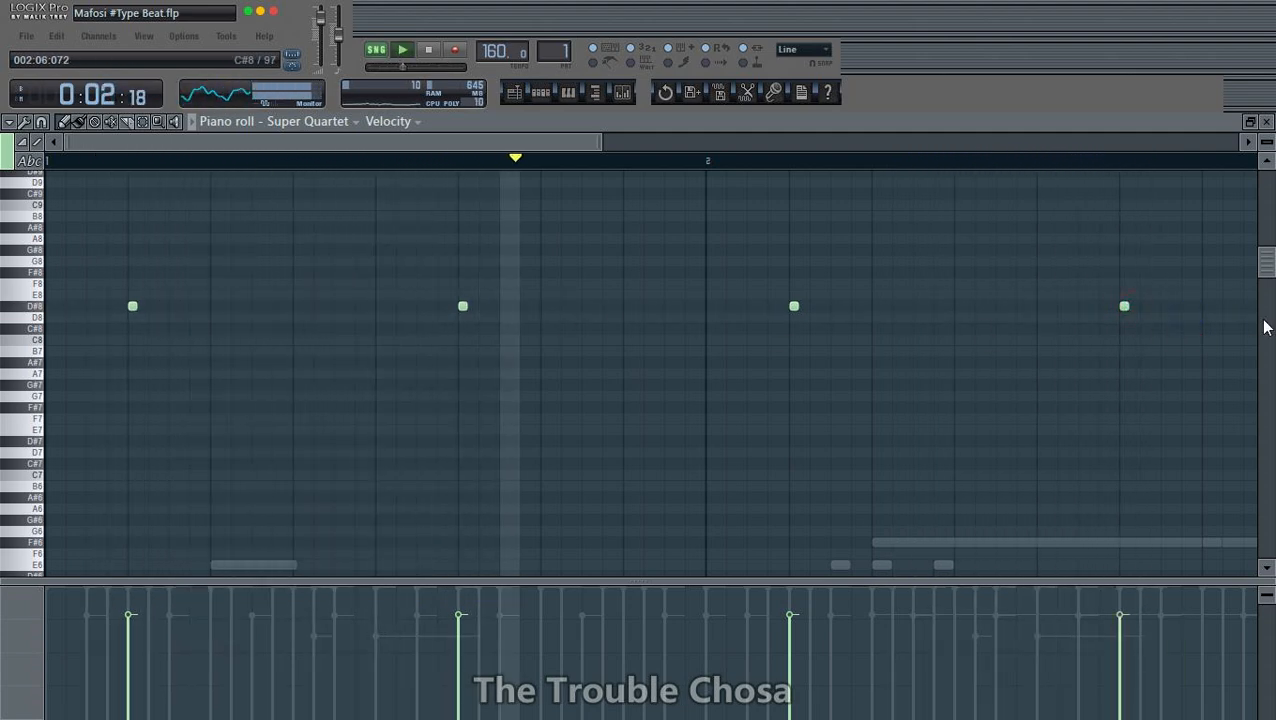
left_click_drag(1128, 306, 1213, 308)
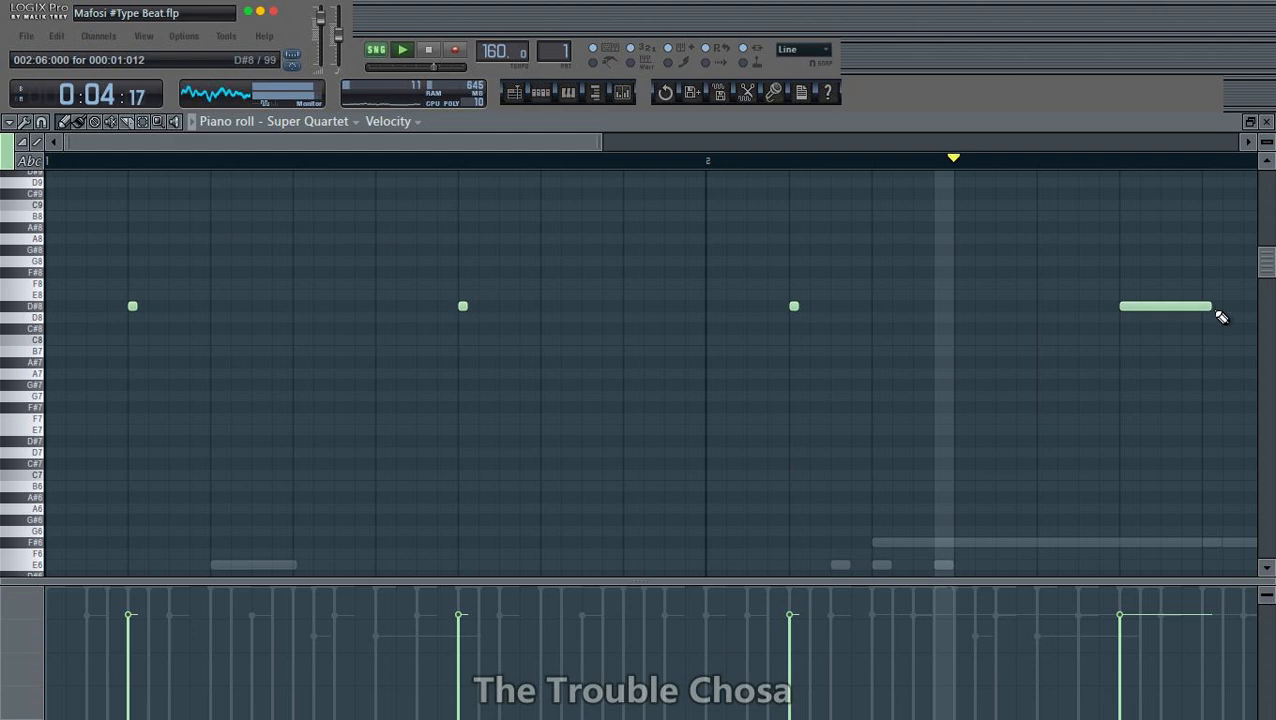
scroll(1112, 165, "down", 2)
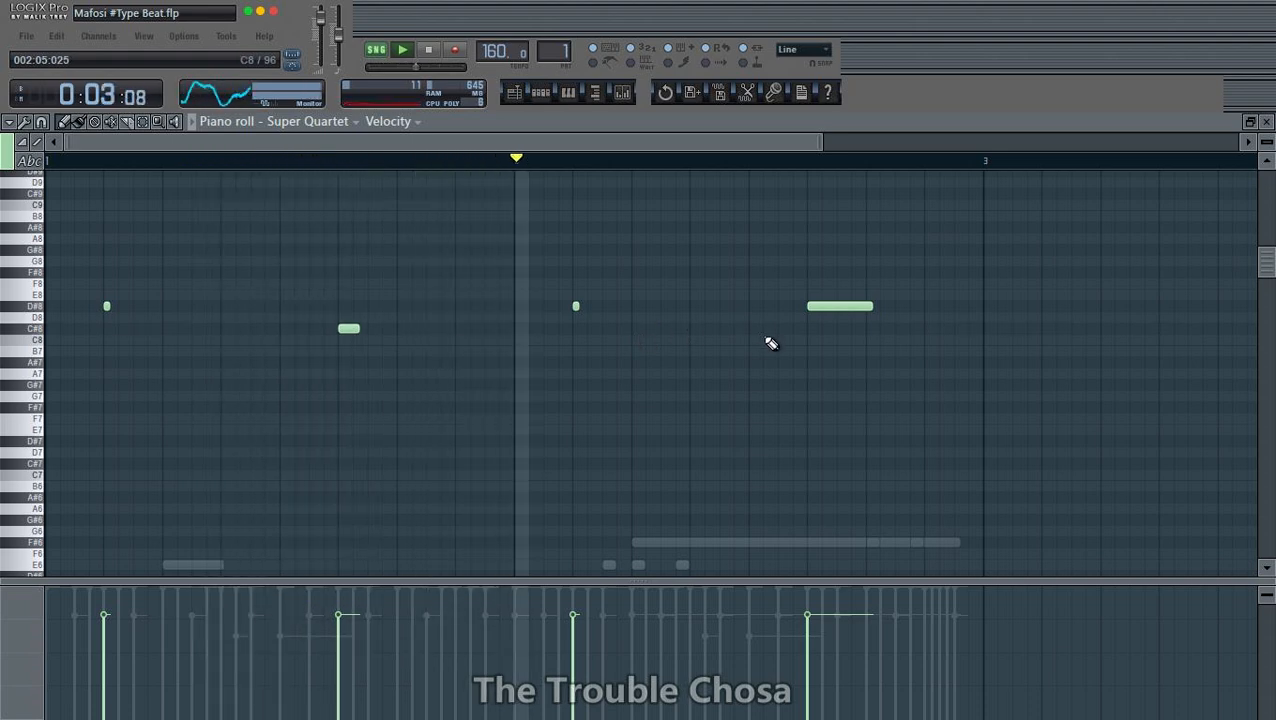
left_click(1266, 122)
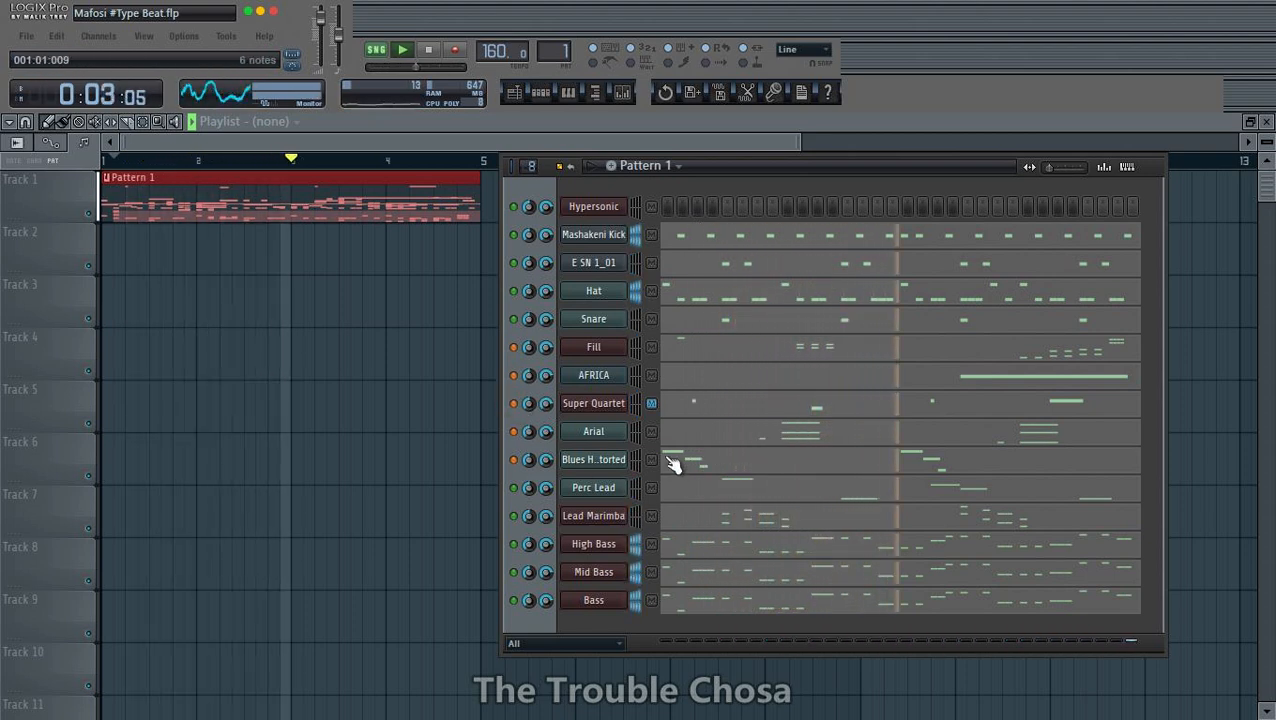
- Save the project and unmute the Arial and Blues Harp Distorted channels
key("ctrl+s")
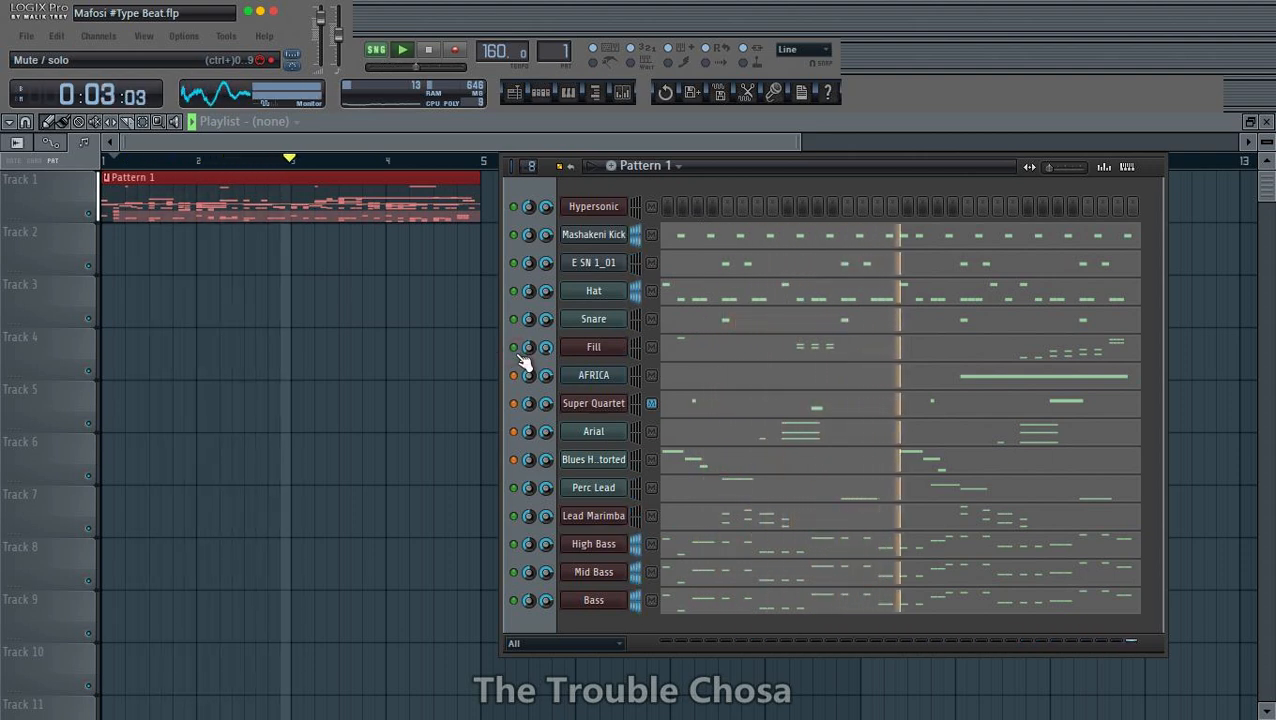
key("ctrl+s")
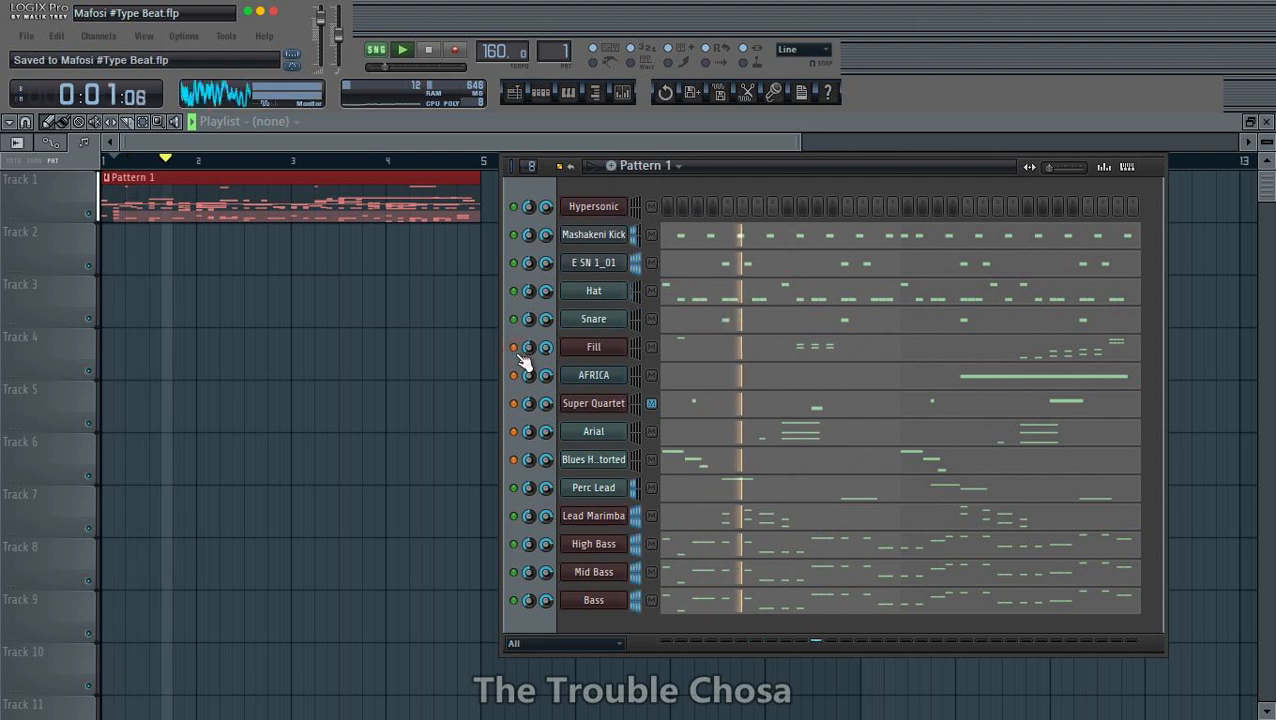
left_click(515, 431)
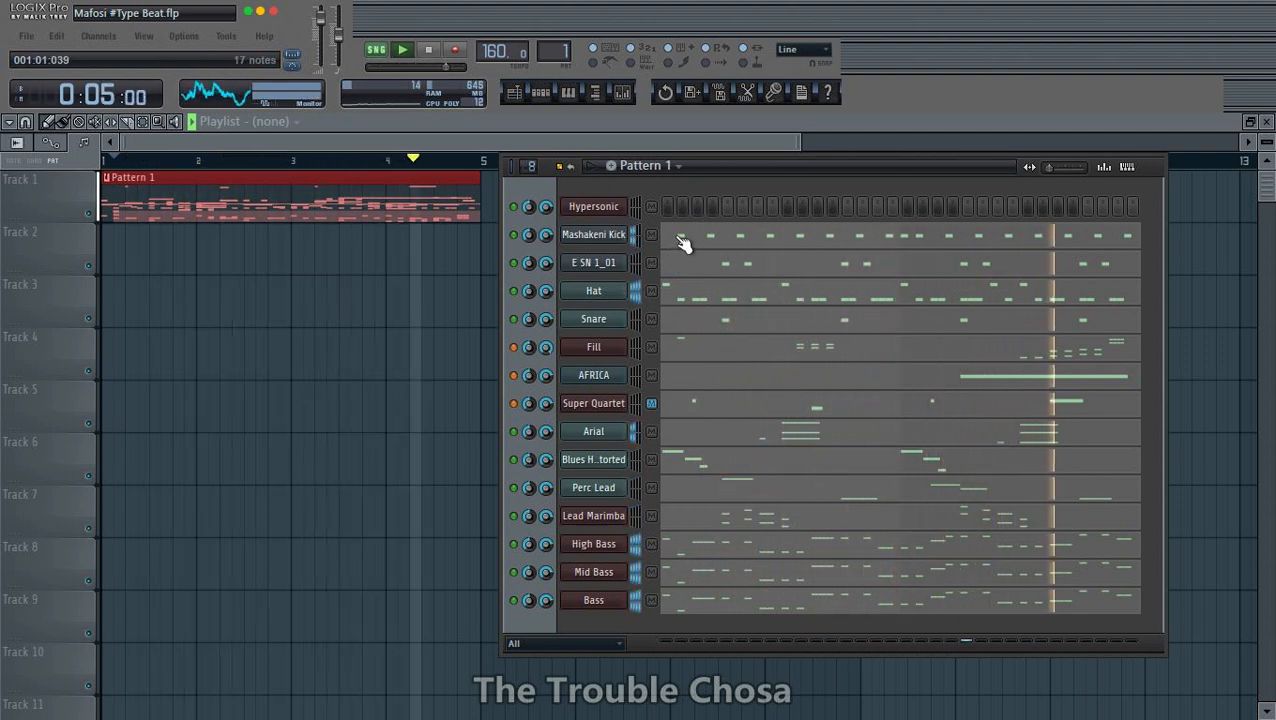
- Split Pattern 1 by channel and hide the channel rack to clear the playlist
left_click(680, 168)
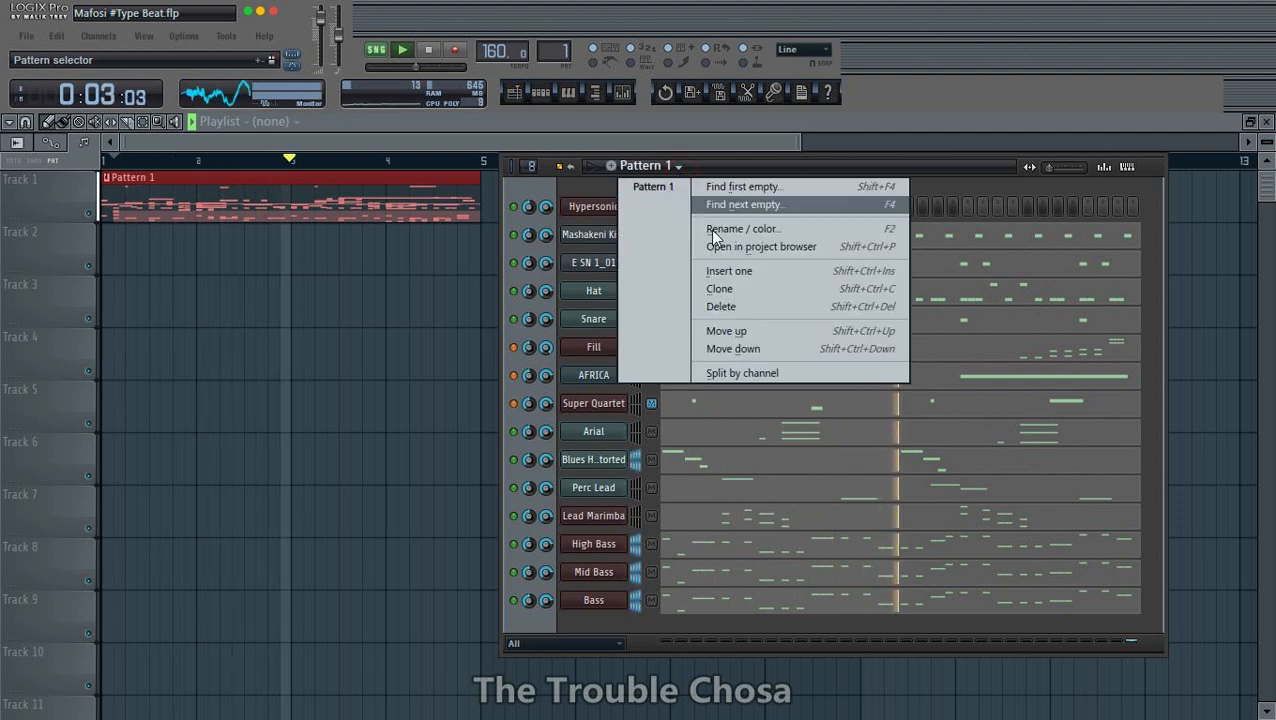
left_click(729, 371)
left_click(400, 411)
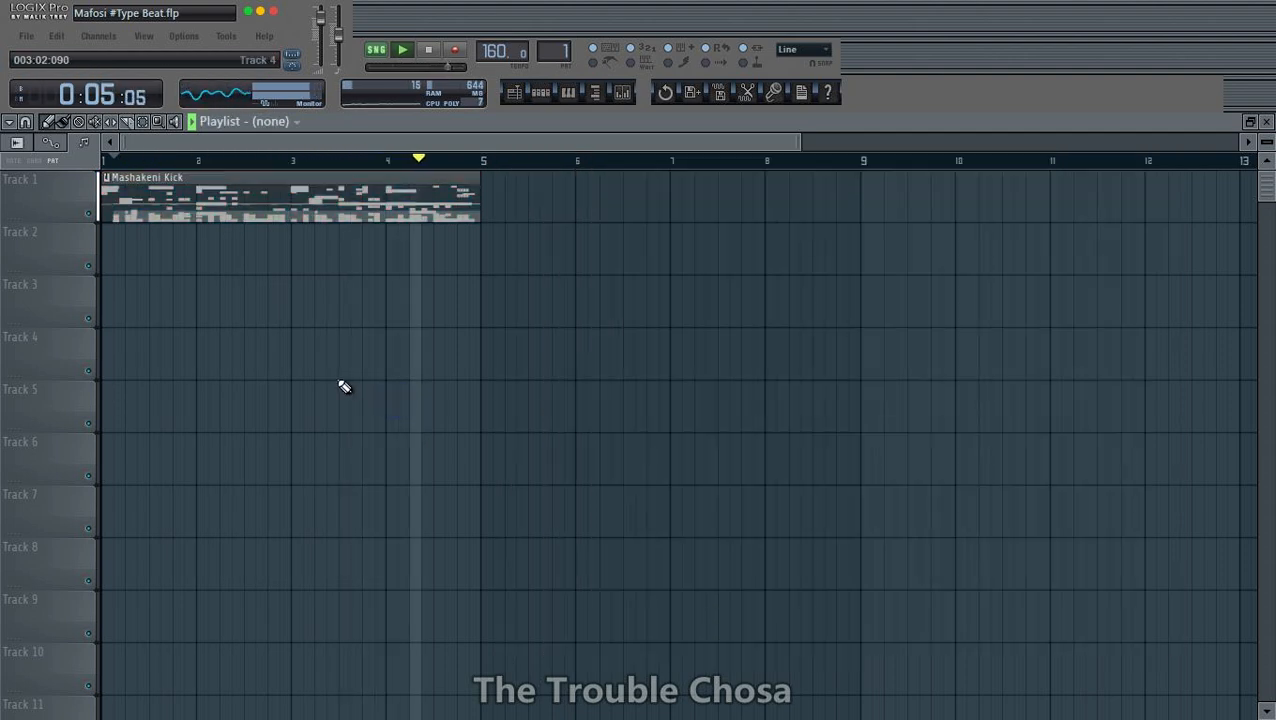
- Spread the stacked drum clips over the playlist: Mashakeni Kick, E SN 1_01, Hat, Snare and Fill on Tracks 2 to 6
key("space")
left_click_drag(250, 187, 249, 352)
key("space")
left_click_drag(253, 221, 239, 421)
left_click_drag(265, 228, 243, 464)
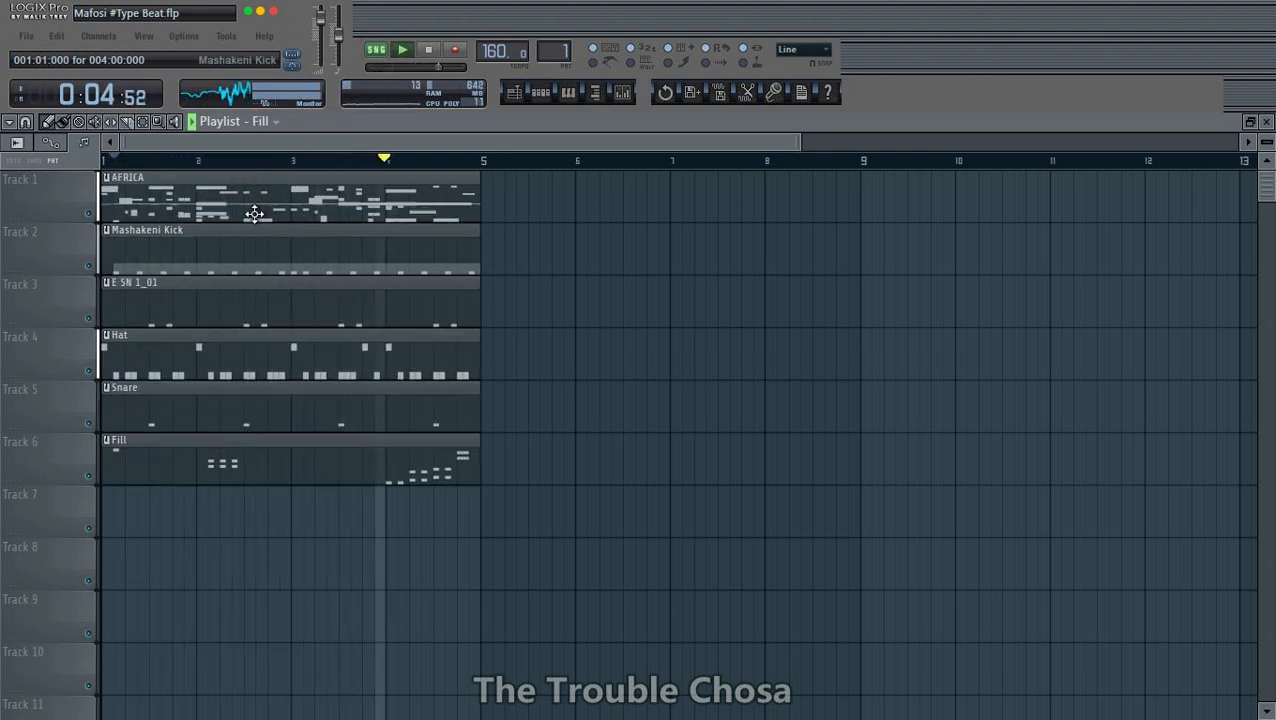
- Move the AFRICA, Super Quartet, Arial and Blues Harp Distorted clips from Track 1 to Tracks 7, 8, 9 and 10
left_click_drag(253, 212, 222, 518)
left_click_drag(231, 188, 233, 555)
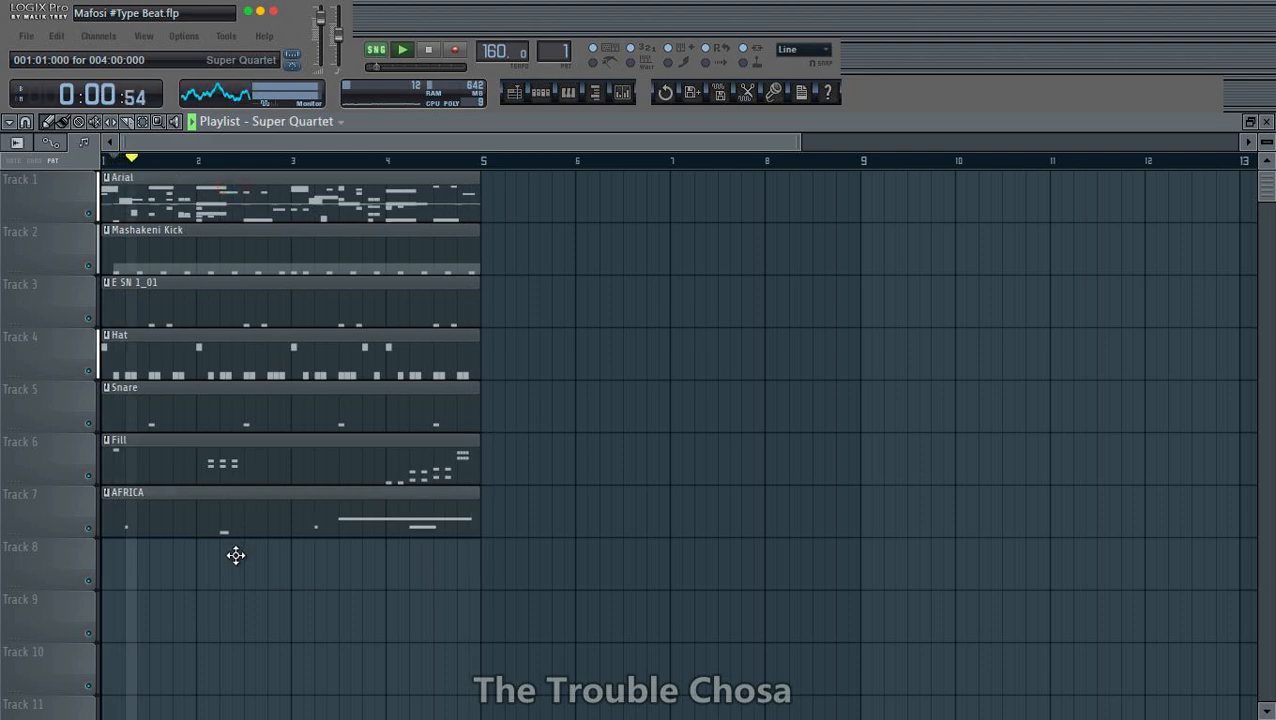
left_click_drag(265, 207, 233, 644)
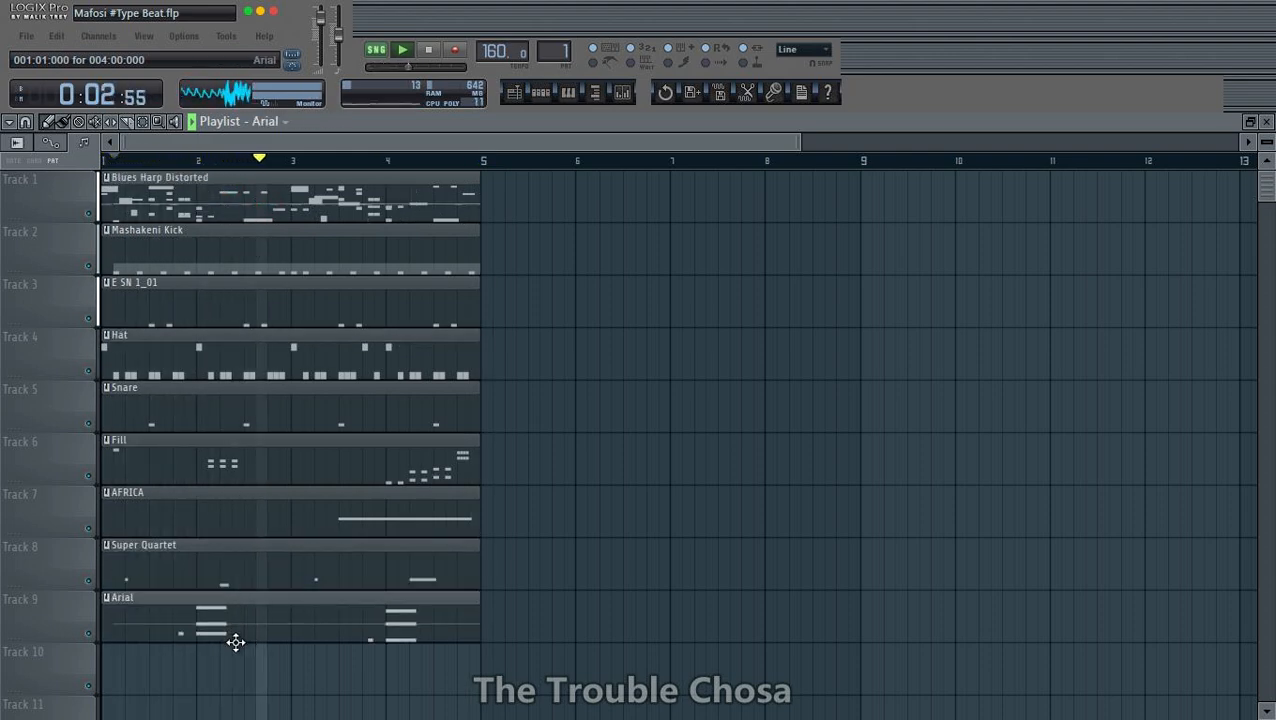
left_click_drag(210, 188, 213, 643)
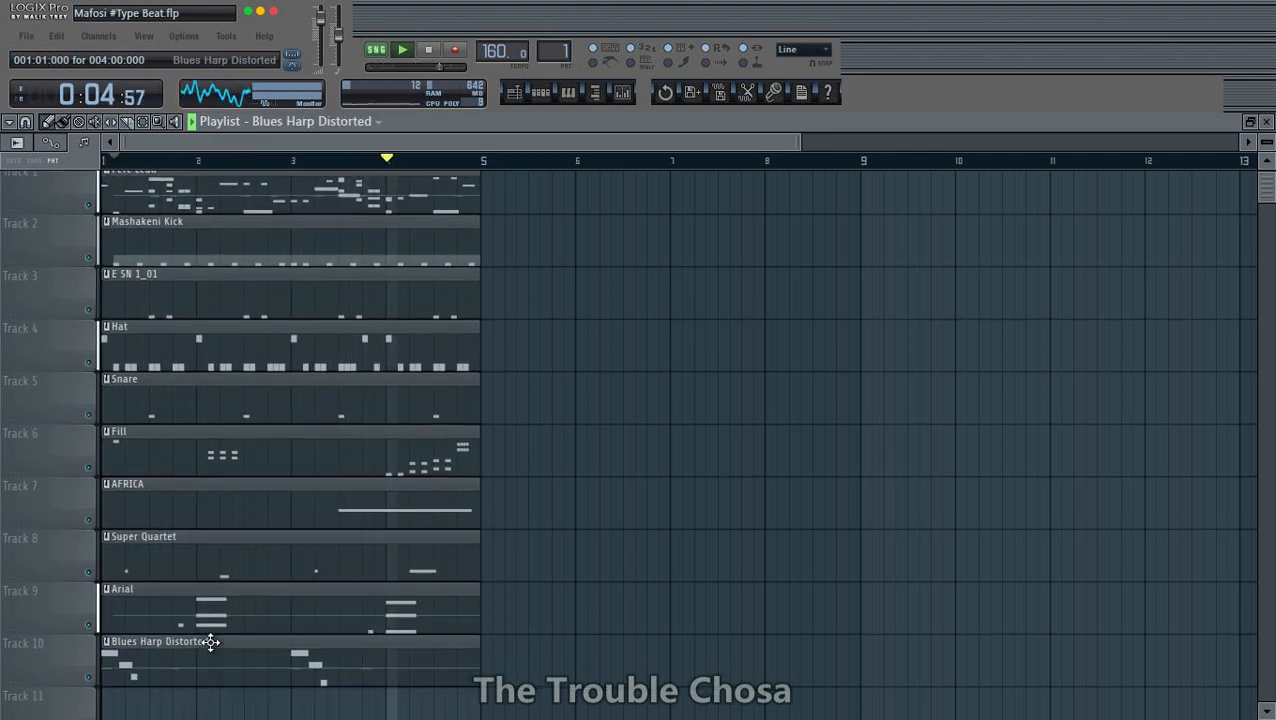
- Move the Perc Lead clip to Track 11 and the Lead Marimba clip to Track 12, both starting at bar 1
scroll(239, 339, "up", 1)
left_click_drag(249, 195, 210, 652)
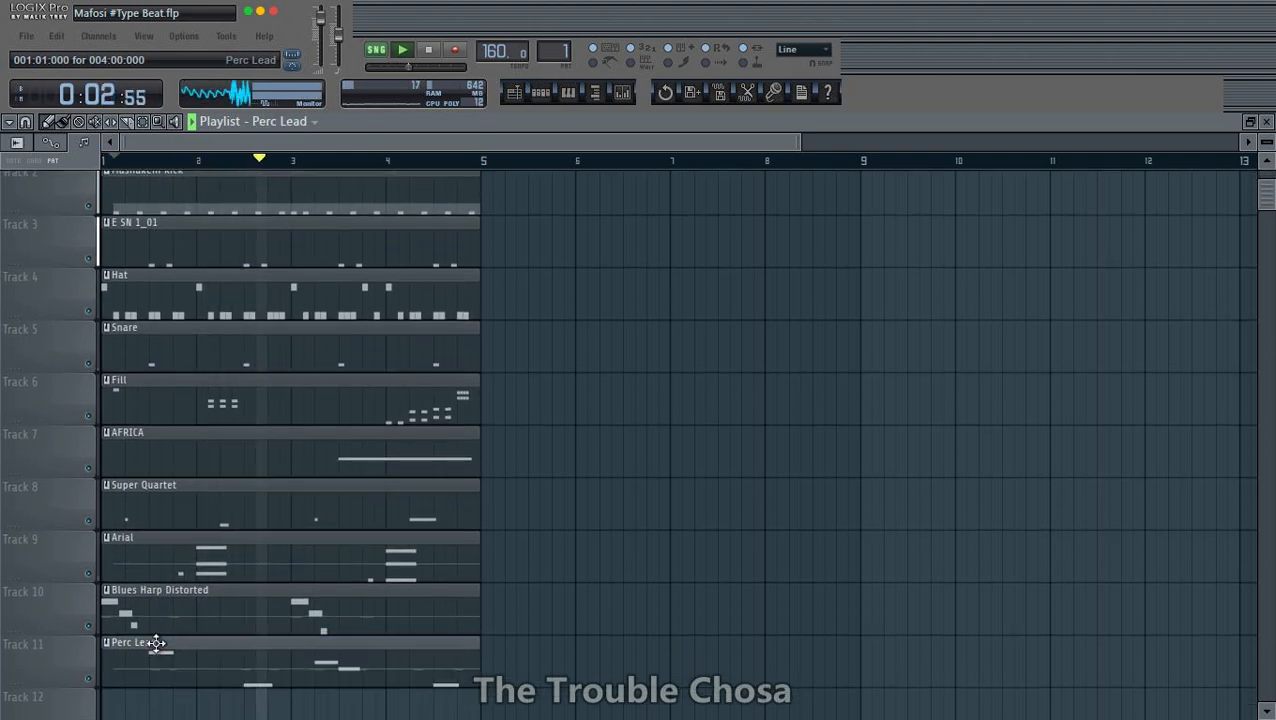
scroll(370, 441, "up", 1)
left_click_drag(230, 193, 739, 369)
scroll(750, 328, "down", 2)
scroll(748, 310, "up", 1)
left_click_drag(742, 289, 151, 665)
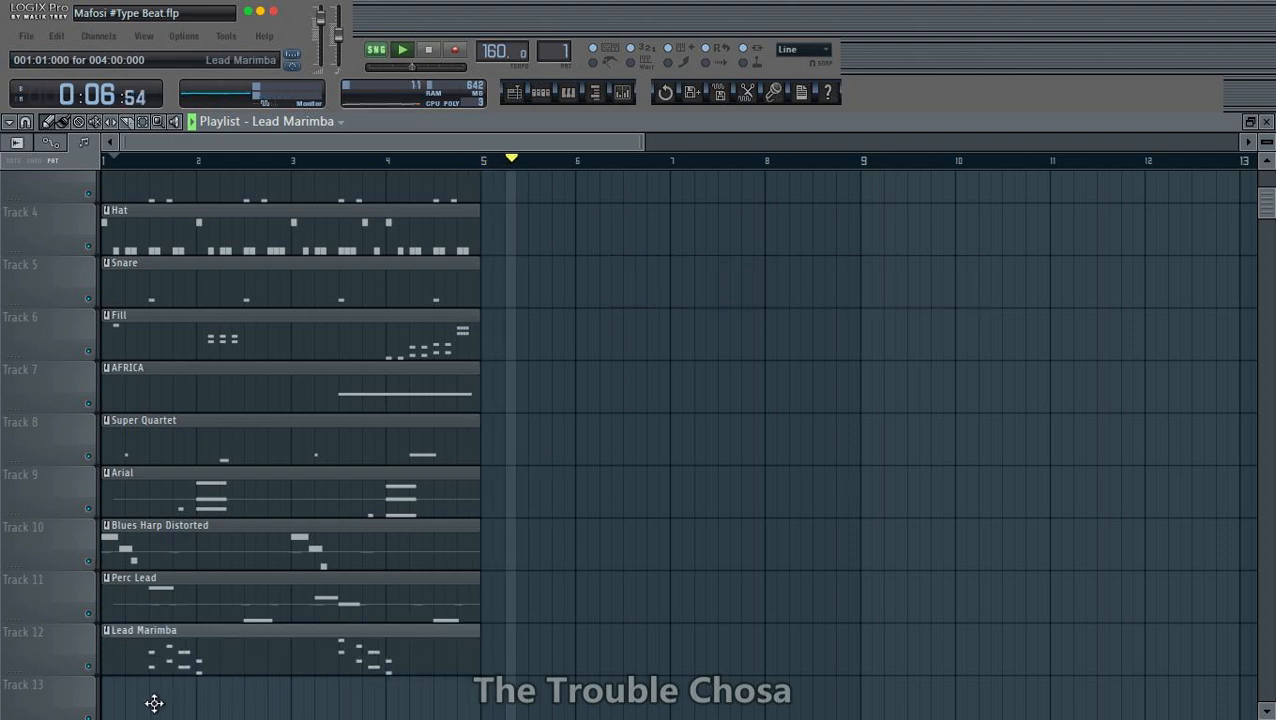
- Move the High Bass, Mid Bass and Bass clips to bar 5 on Tracks 1, 2 and 3
scroll(251, 272, "up", 3)
left_click_drag(290, 202, 588, 204)
key("space")
left_click_drag(347, 183, 723, 219)
left_click_drag(302, 202, 687, 325)
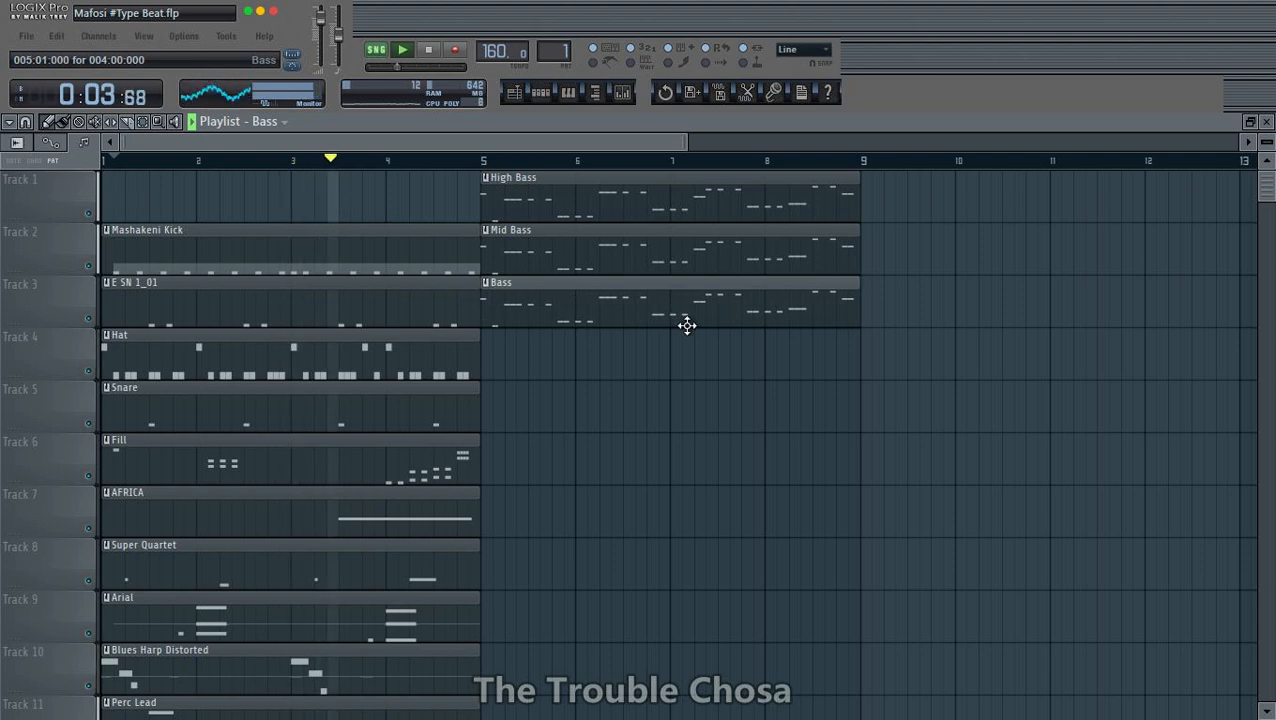
- Move the High Bass, Mid Bass and Bass clips together to bar 1 on Tracks 13, 14 and 15
key("space")
key("space")
left_click(147, 123)
left_click_drag(674, 374, 624, 163)
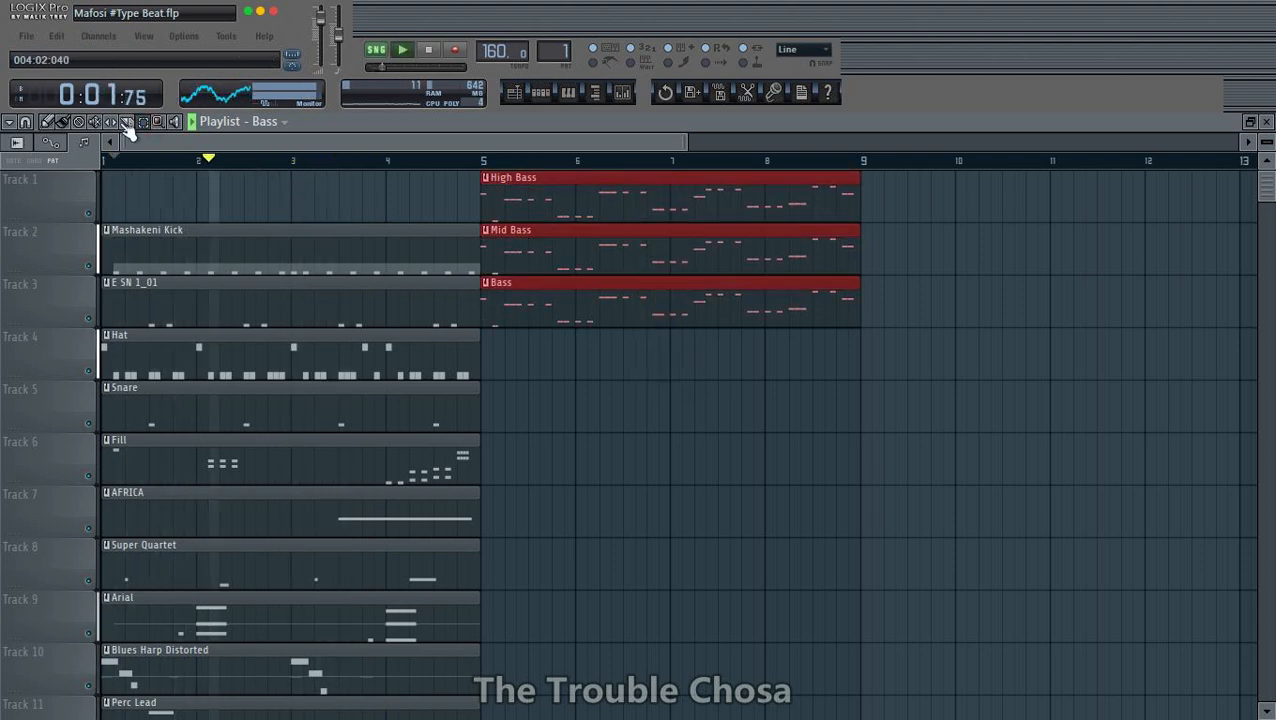
left_click(48, 123)
scroll(742, 375, "down", 2)
scroll(735, 355, "down", 1)
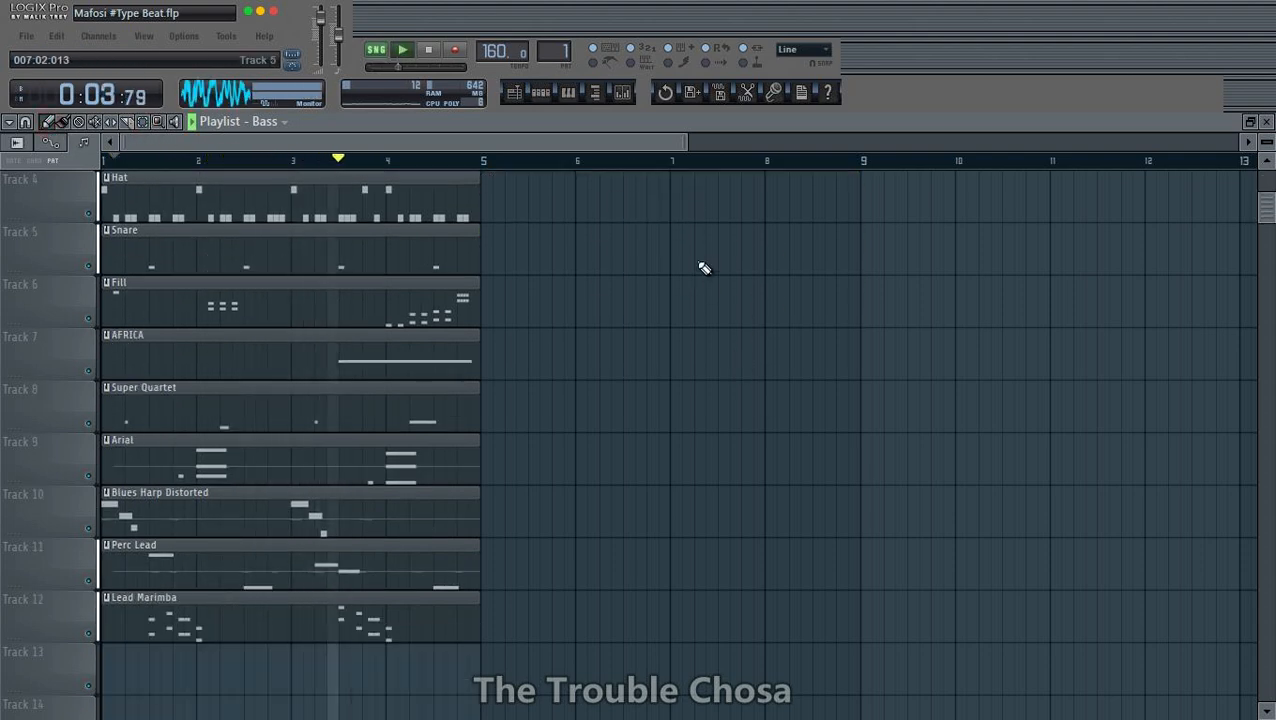
scroll(700, 268, "up", 2)
left_click_drag(696, 268, 704, 680)
scroll(815, 425, "down", 6)
key("Delete")
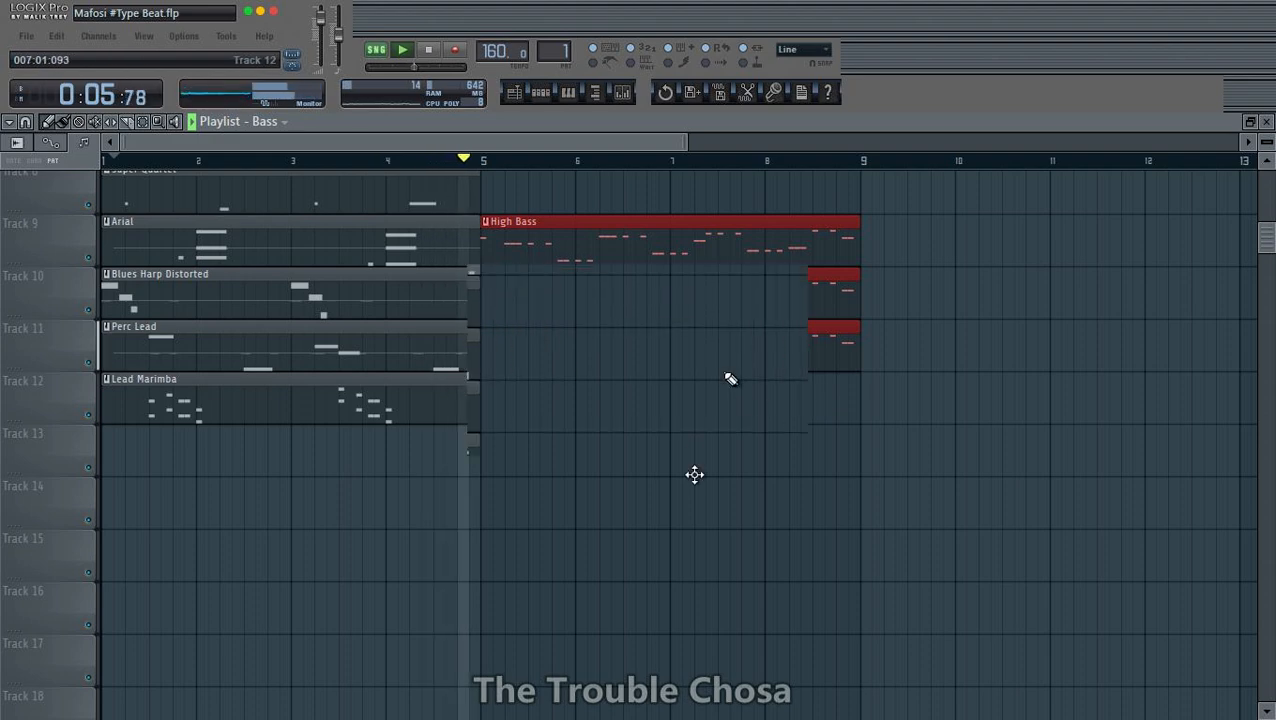
- Delete the empty Track 1 above the Mashakeni Kick track and save the project
scroll(692, 476, "up", 7)
right_click(28, 174)
left_click(56, 442)
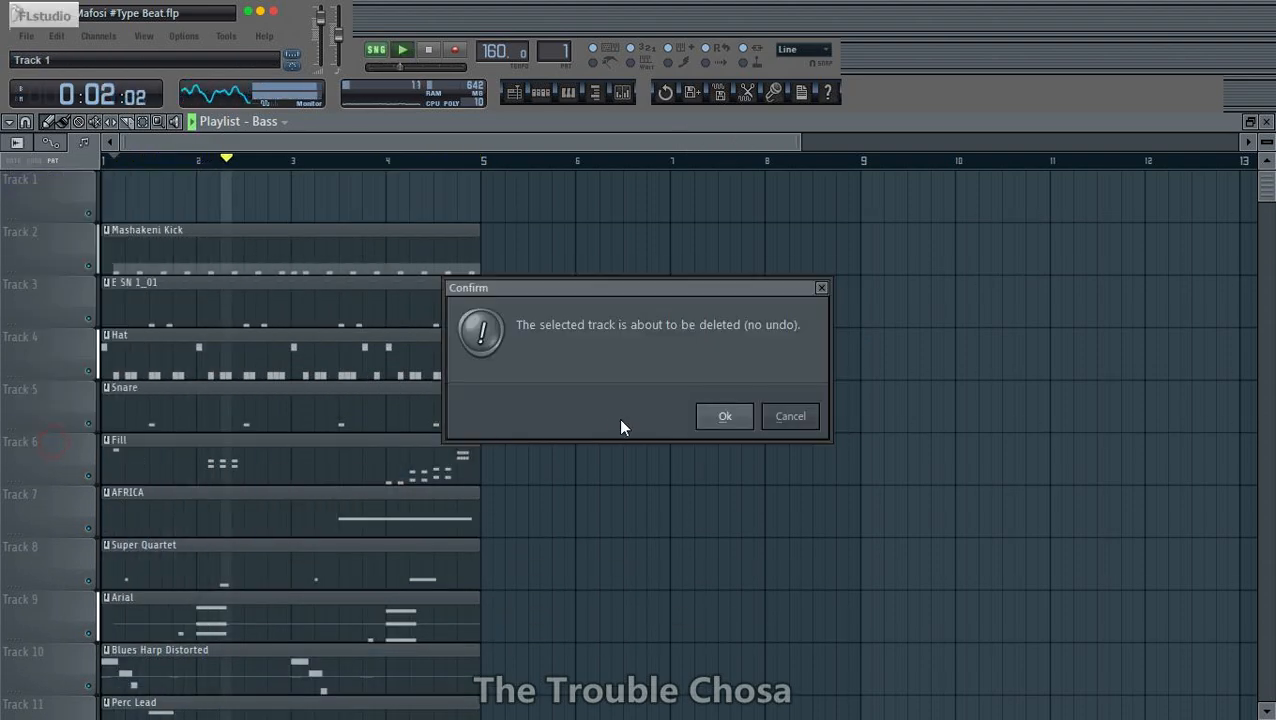
left_click(718, 416)
scroll(468, 179, "down", 1)
scroll(468, 180, "down", 1)
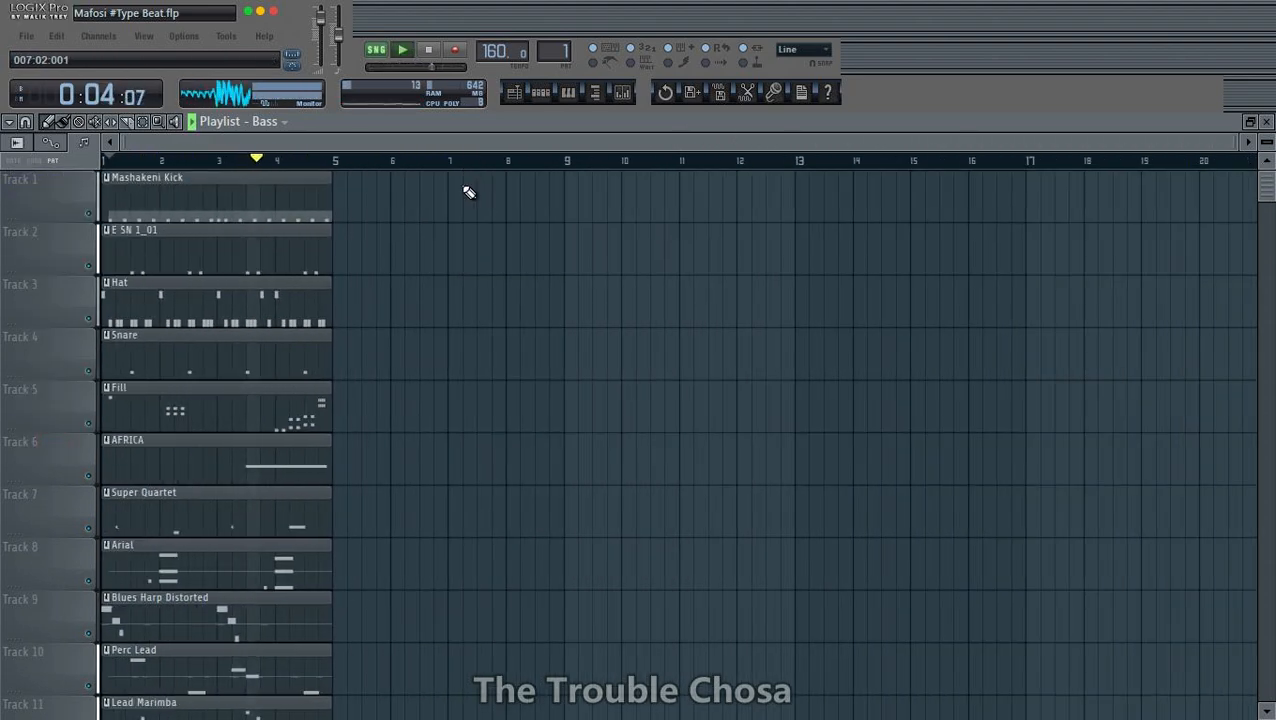
key("ctrl+s")
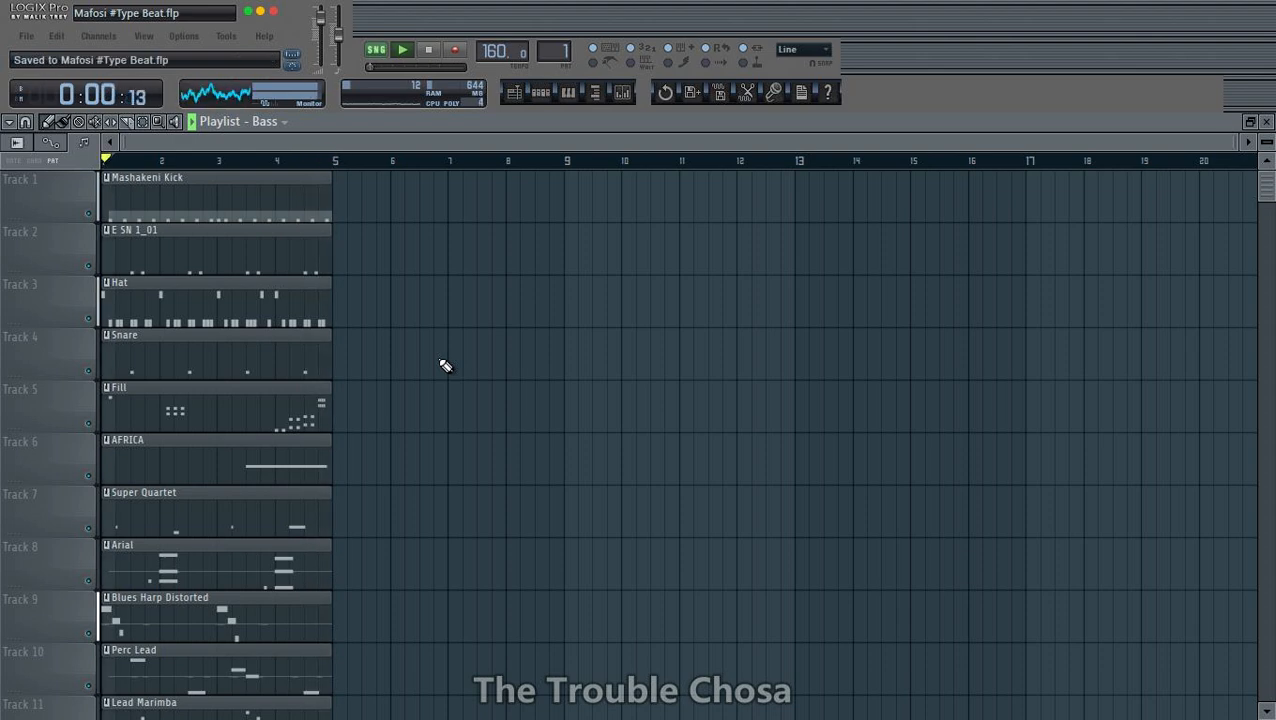
- Duplicate all playlist clips three times so they fill bars 1 to 16, play from the start, and save the project
key("ctrl+a")
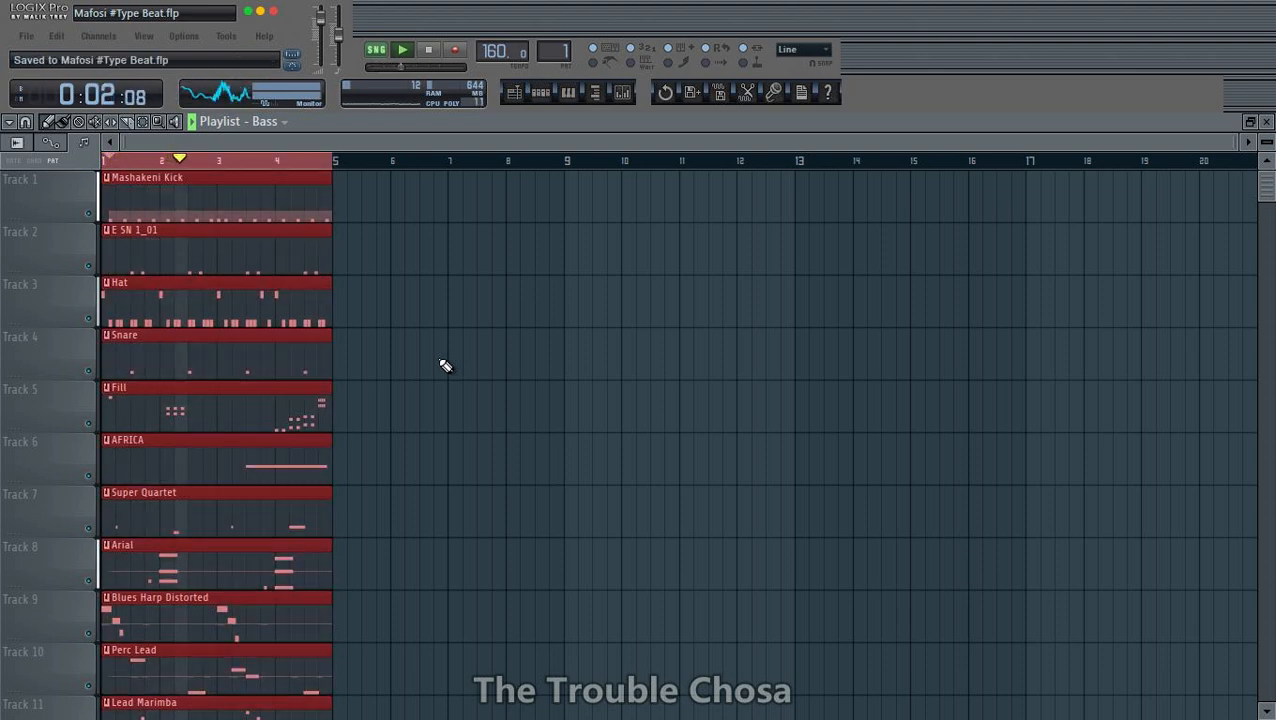
key("ctrl+b")
key("ctrl+b")
key("ctrl+b")
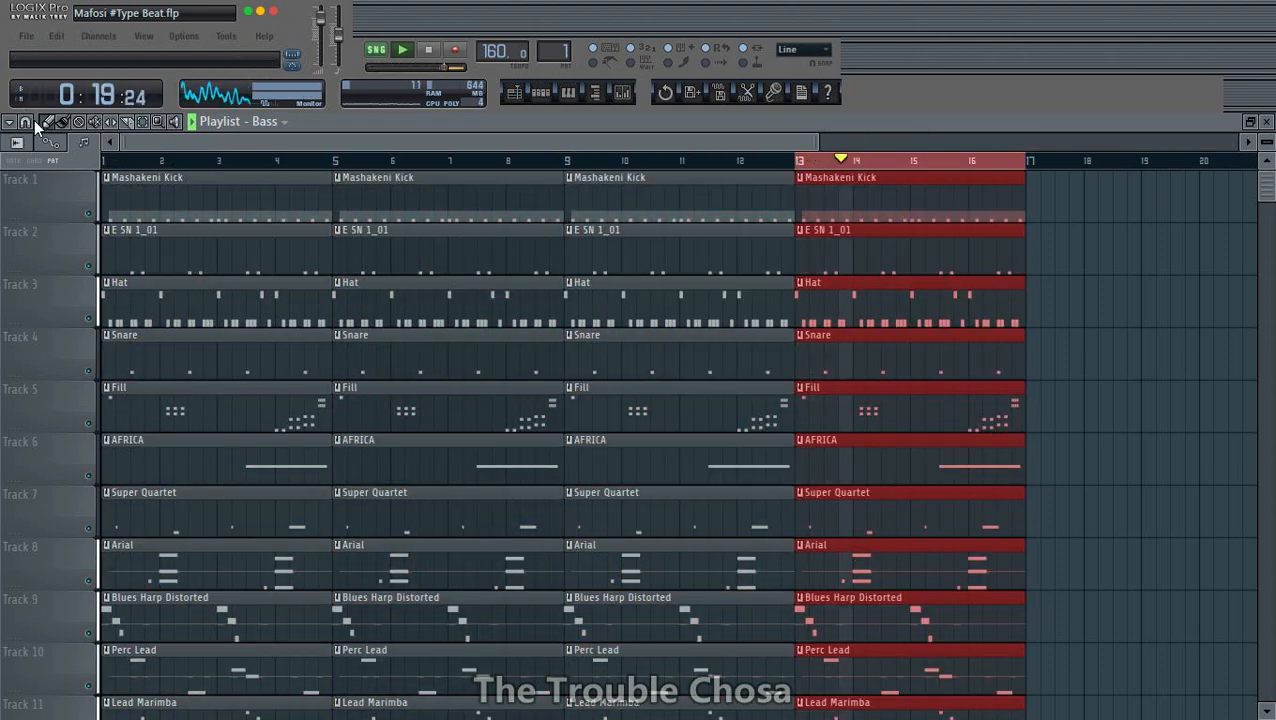
left_click(114, 163)
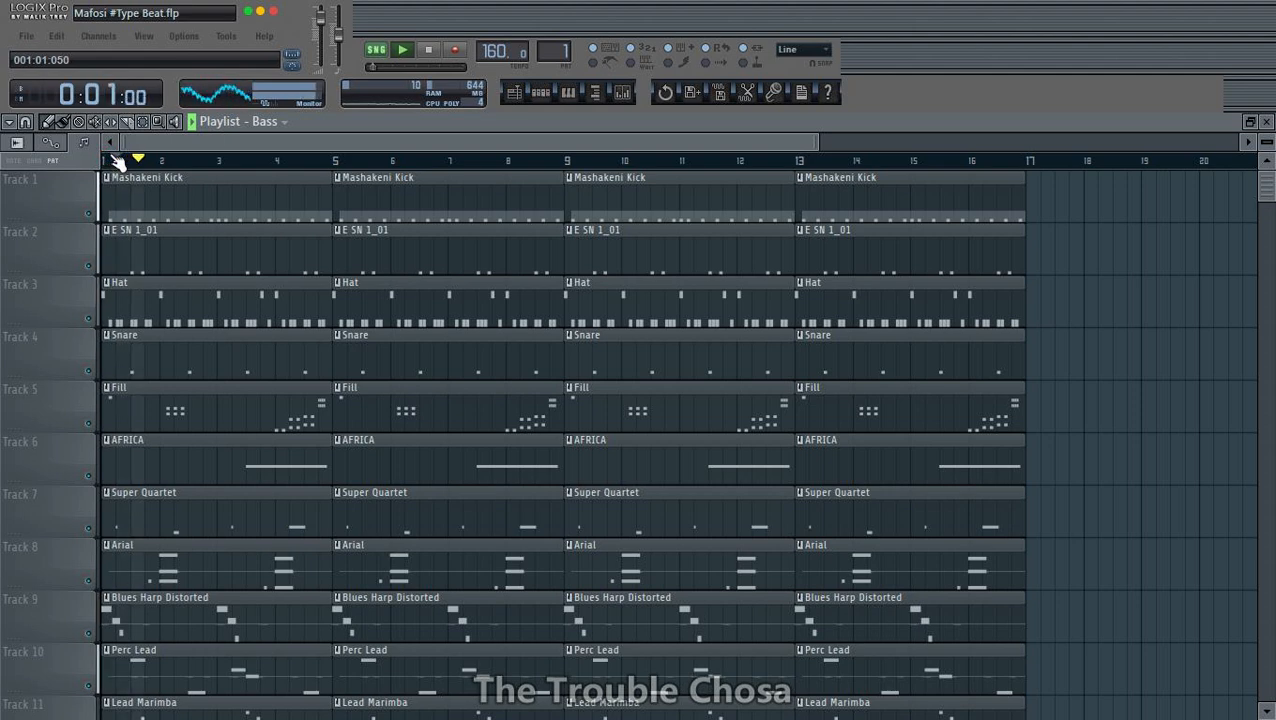
scroll(316, 166, "down", 3)
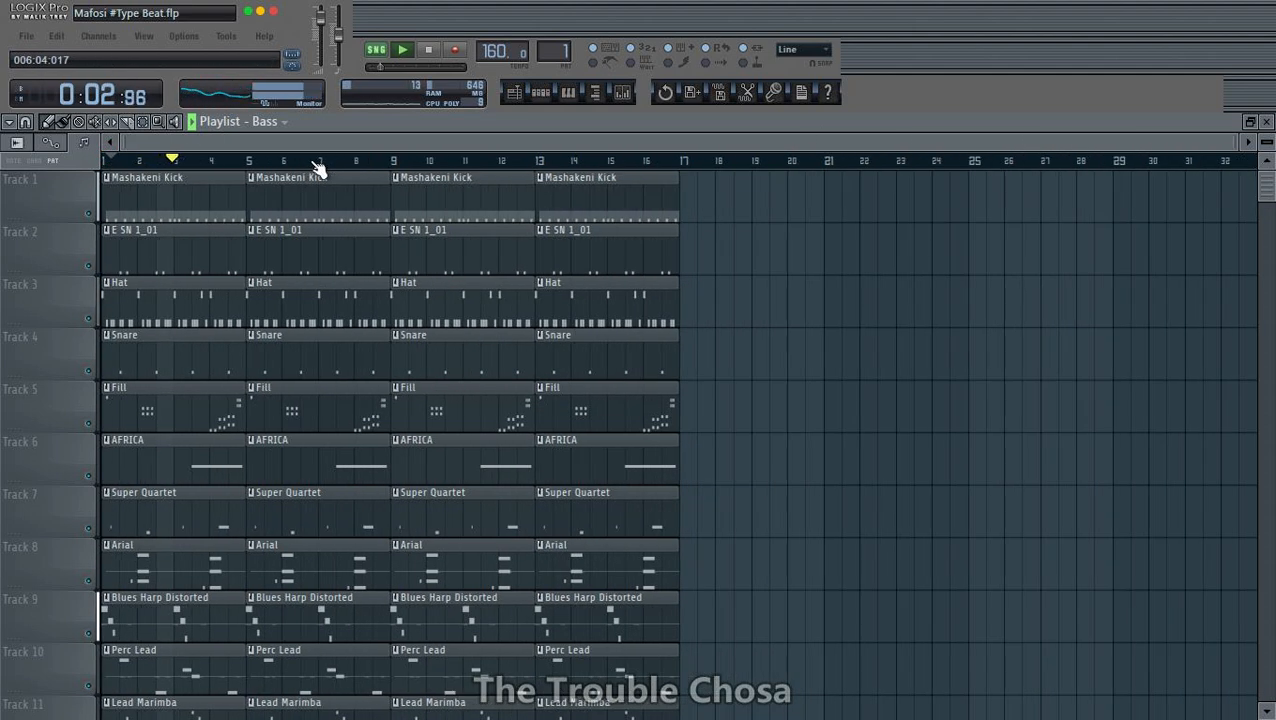
scroll(745, 337, "down", 3)
key("ctrl+s")
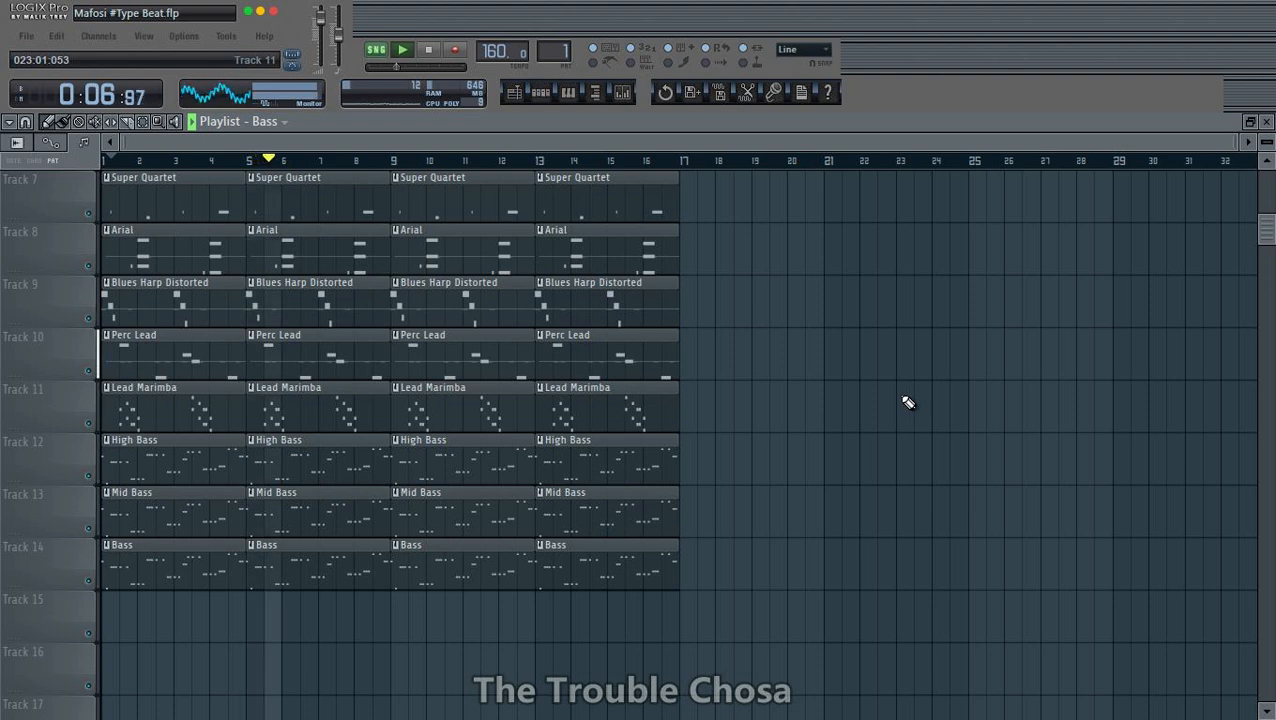
key("ctrl+s")
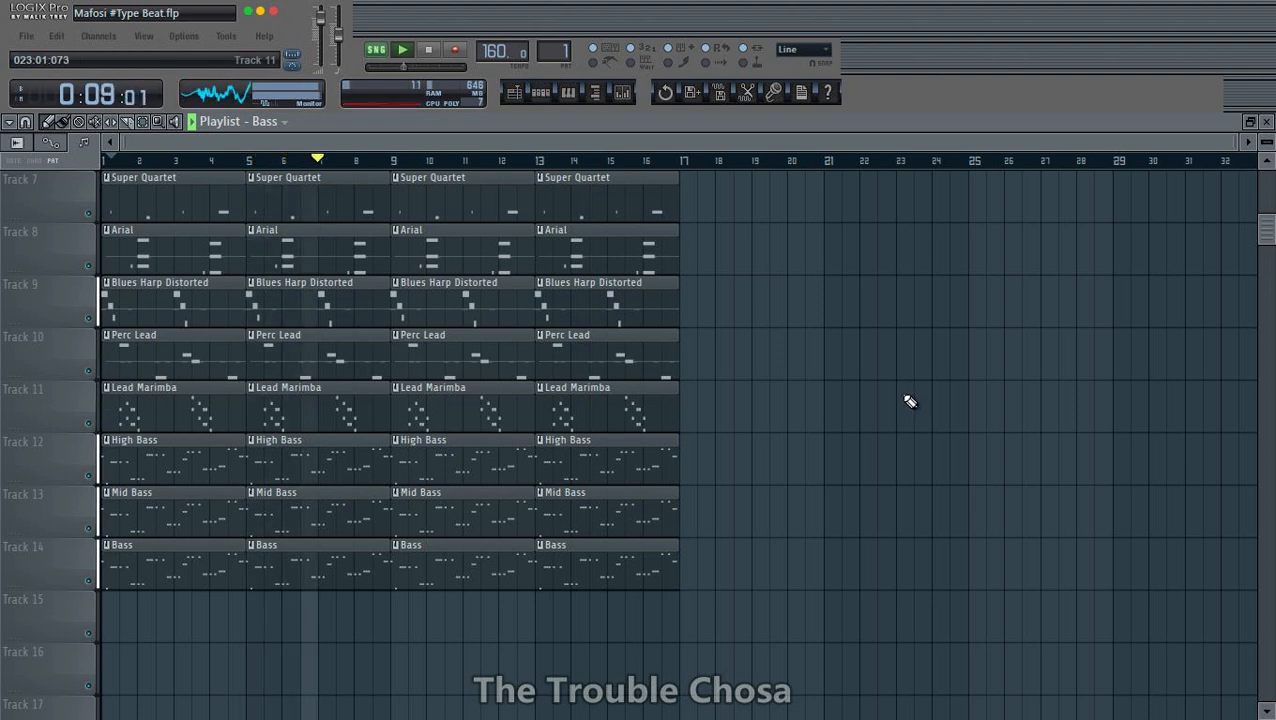
- Make the Mashakeni Kick clip at bar 13 unique and rework its C5 notes with paired hits in bar 1 and a triple hit ending bar 2
scroll(886, 404, "up", 2)
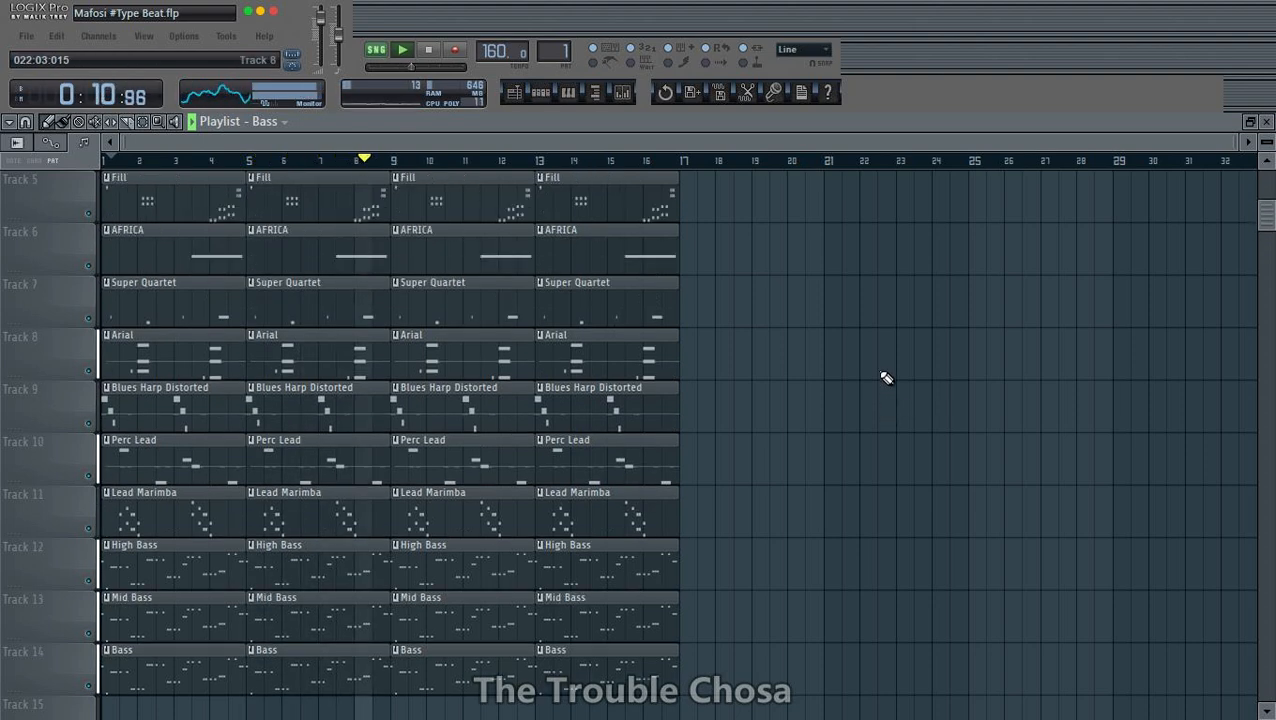
scroll(886, 377, "down", 3)
scroll(886, 377, "up", 6)
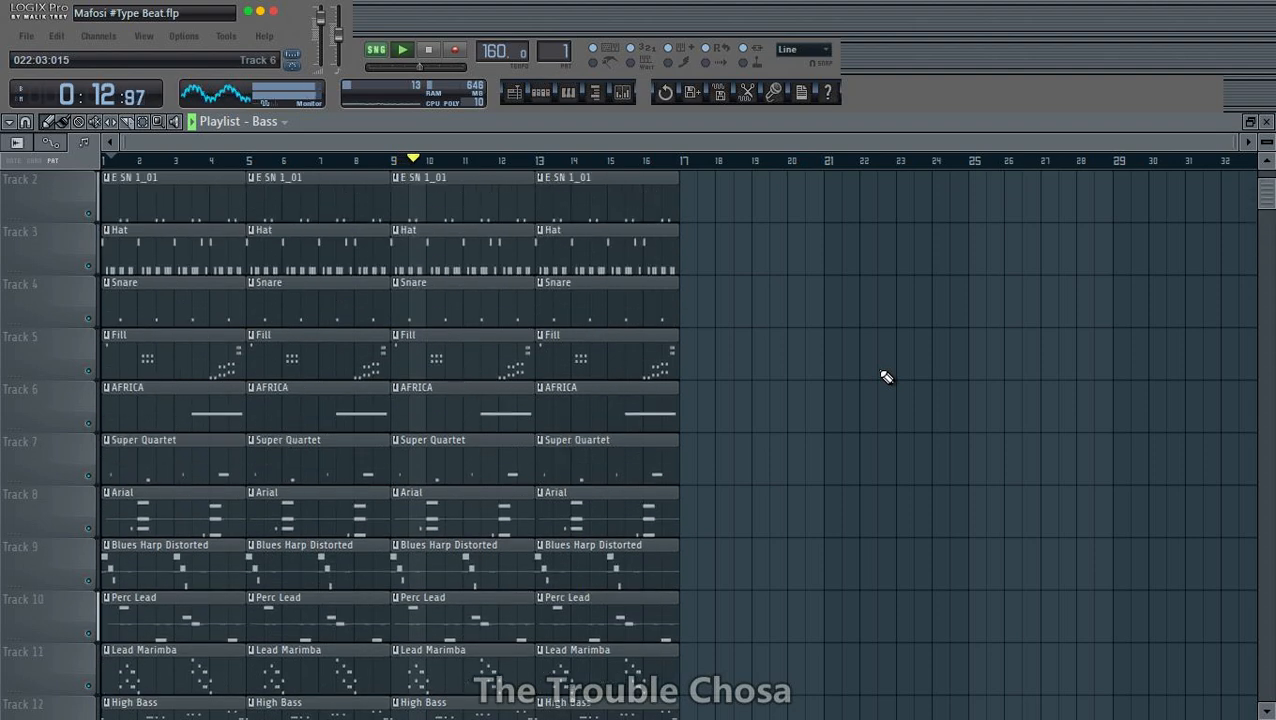
scroll(886, 377, "up", 1)
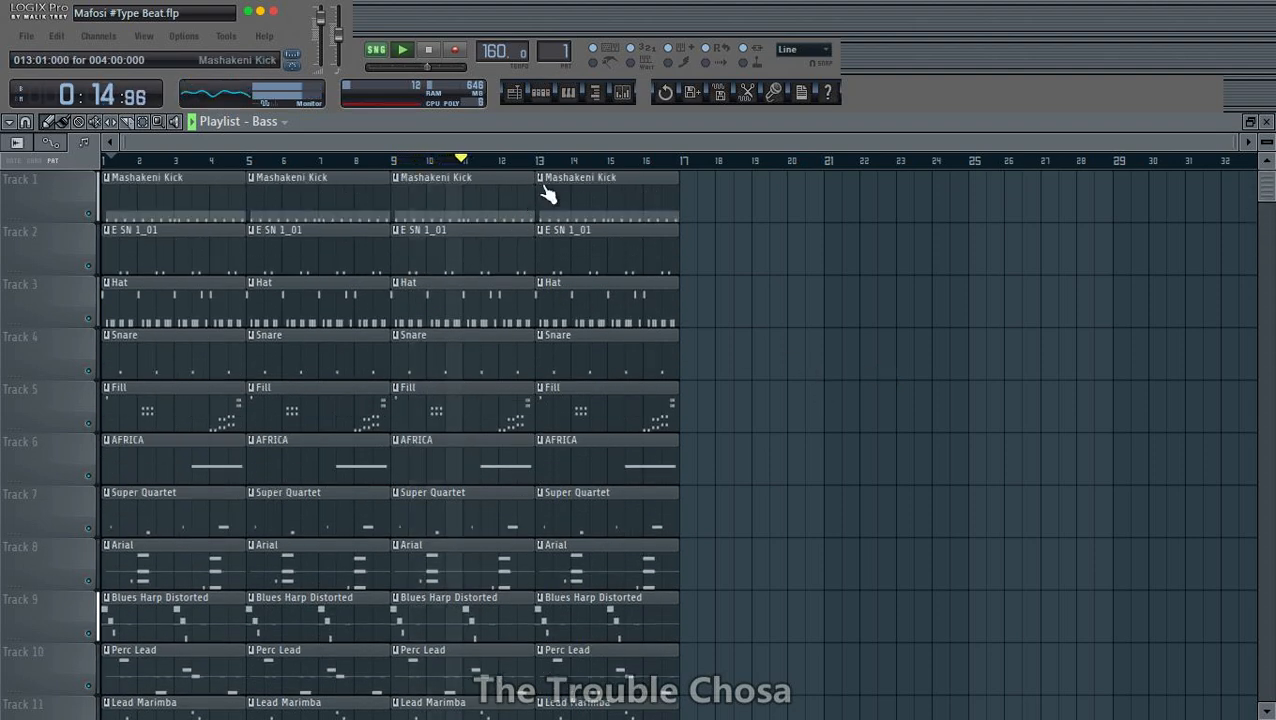
left_click(548, 194)
left_click(578, 281)
double_click(582, 192)
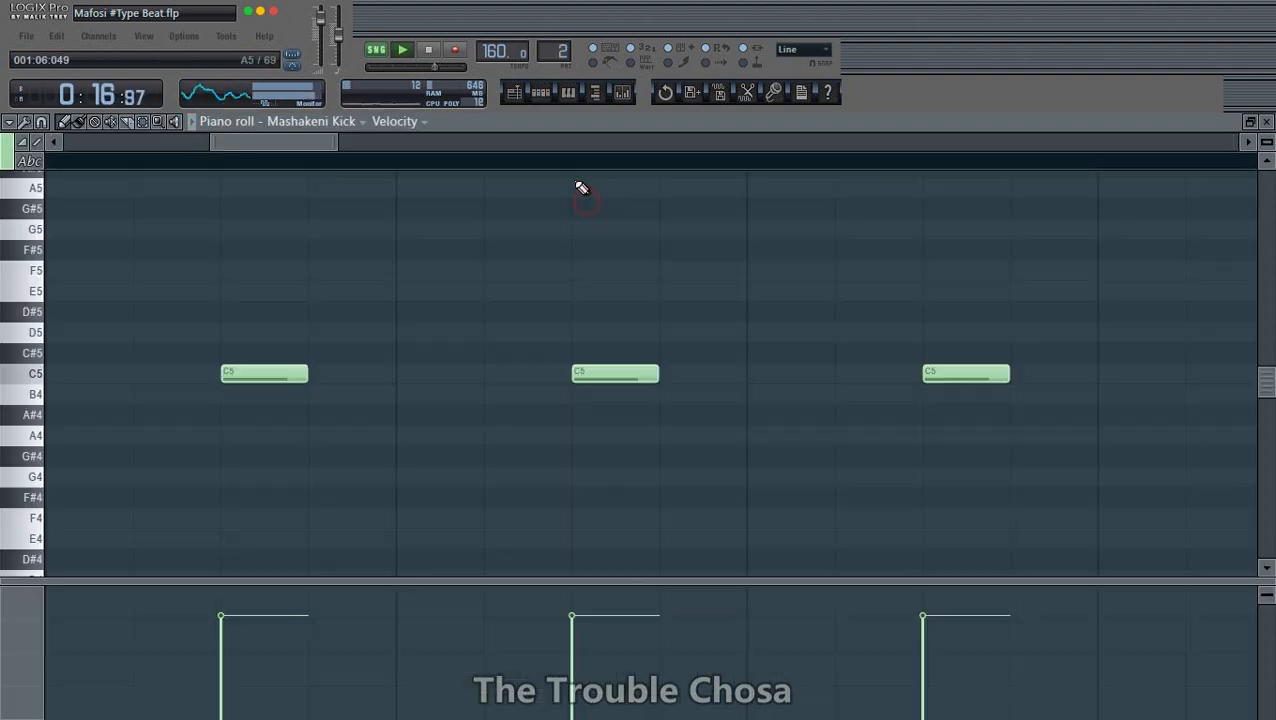
scroll(582, 188, "down", 4)
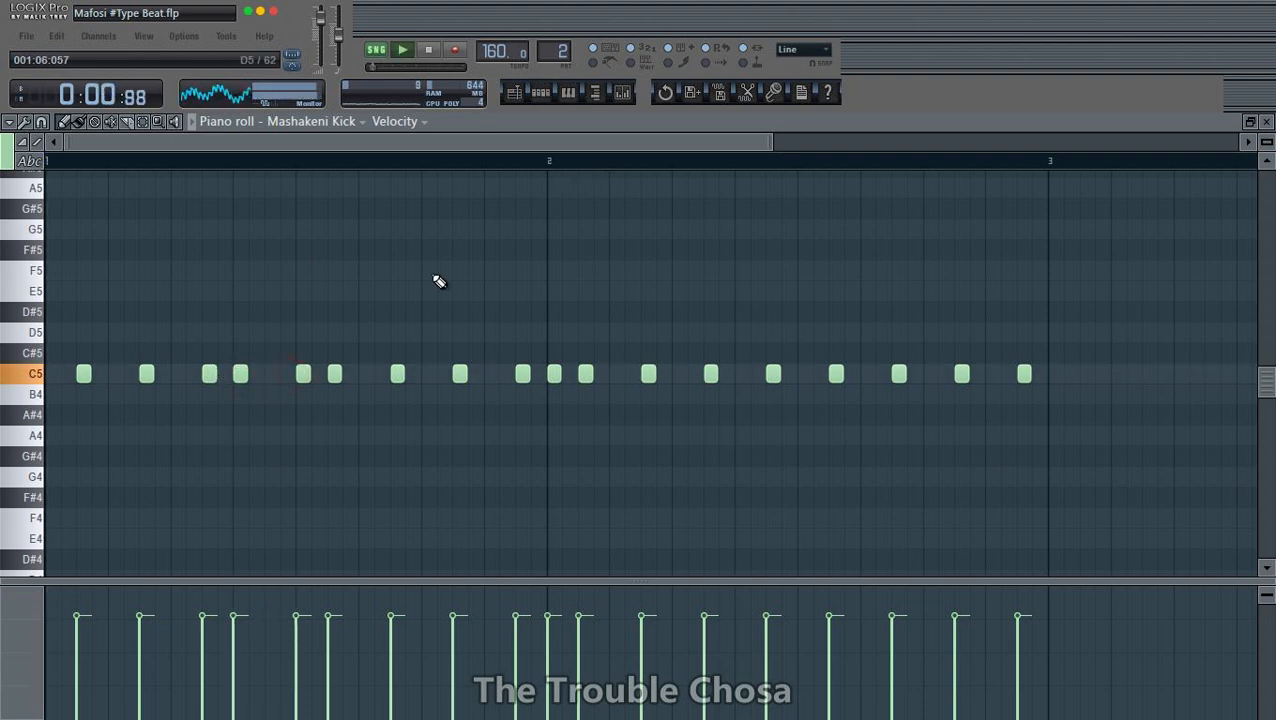
scroll(460, 174, "down", 2)
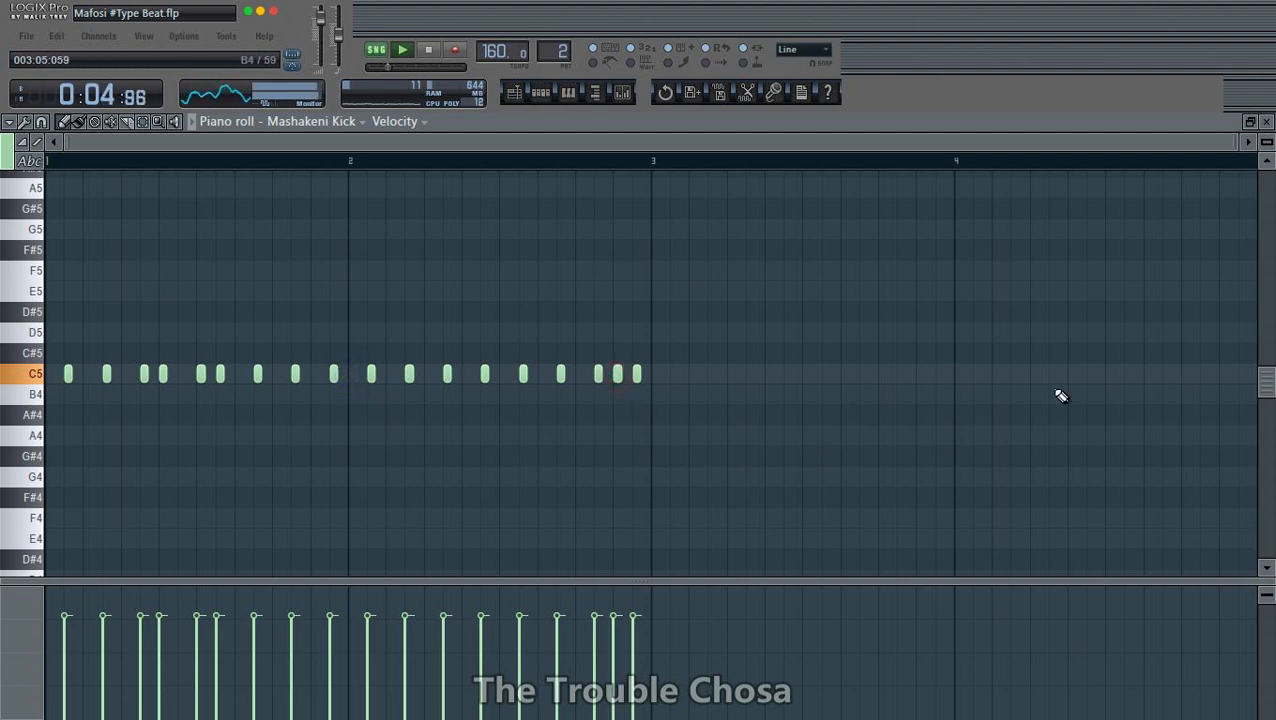
- Rename the Mashakeni Kick #2 pattern to Mashakeni Kick and return to the playlist
left_click(1266, 122)
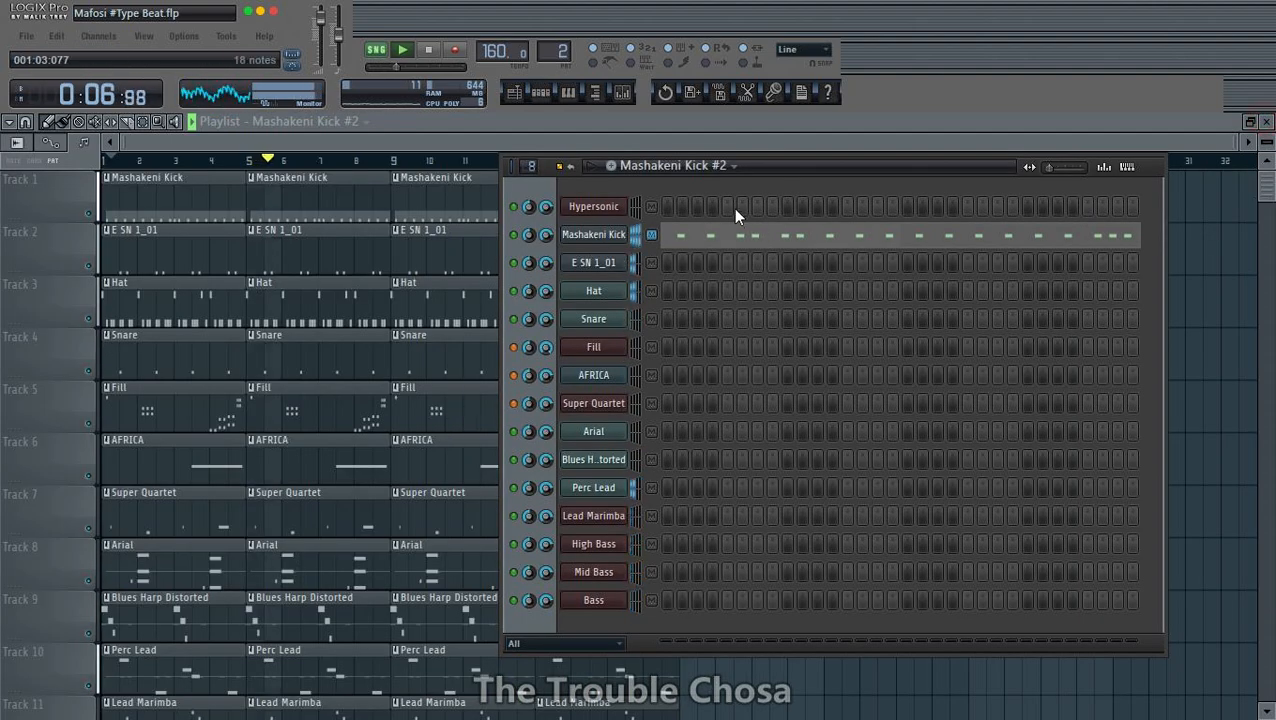
left_click(733, 166)
left_click(800, 230)
left_click(769, 229)
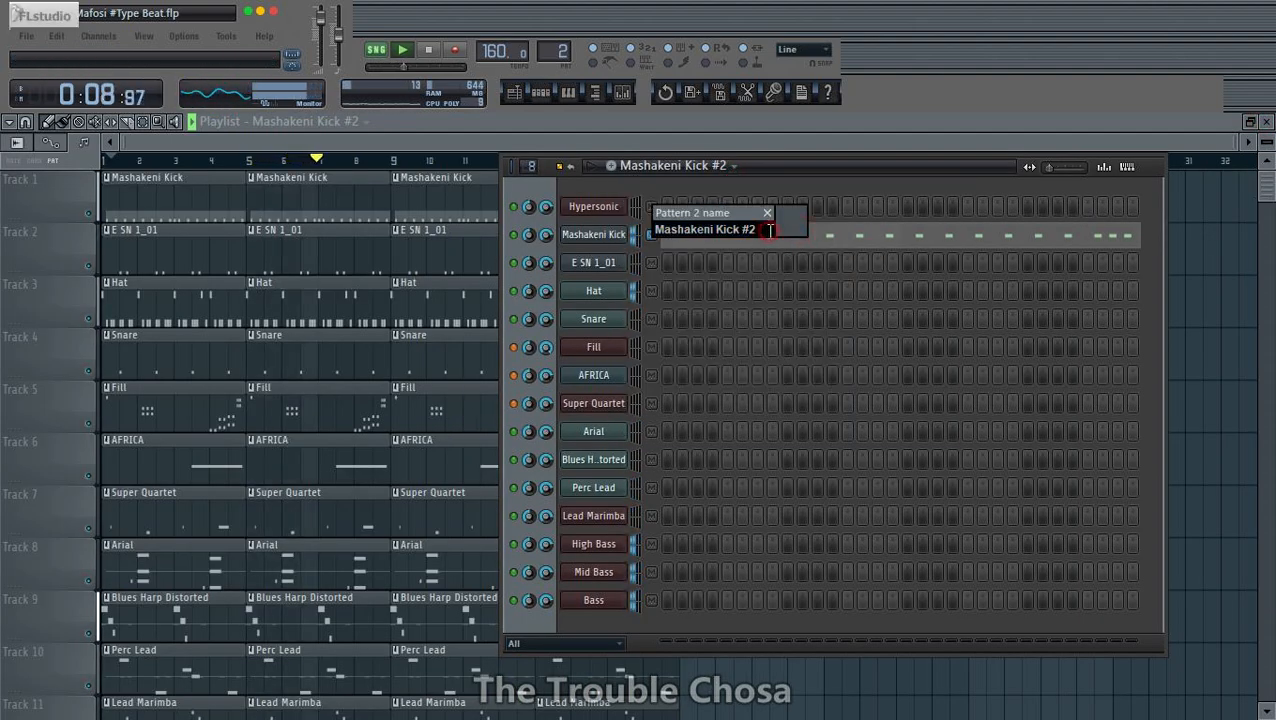
key("BackSpace")
key("BackSpace")
left_click(791, 226)
left_click(824, 308)
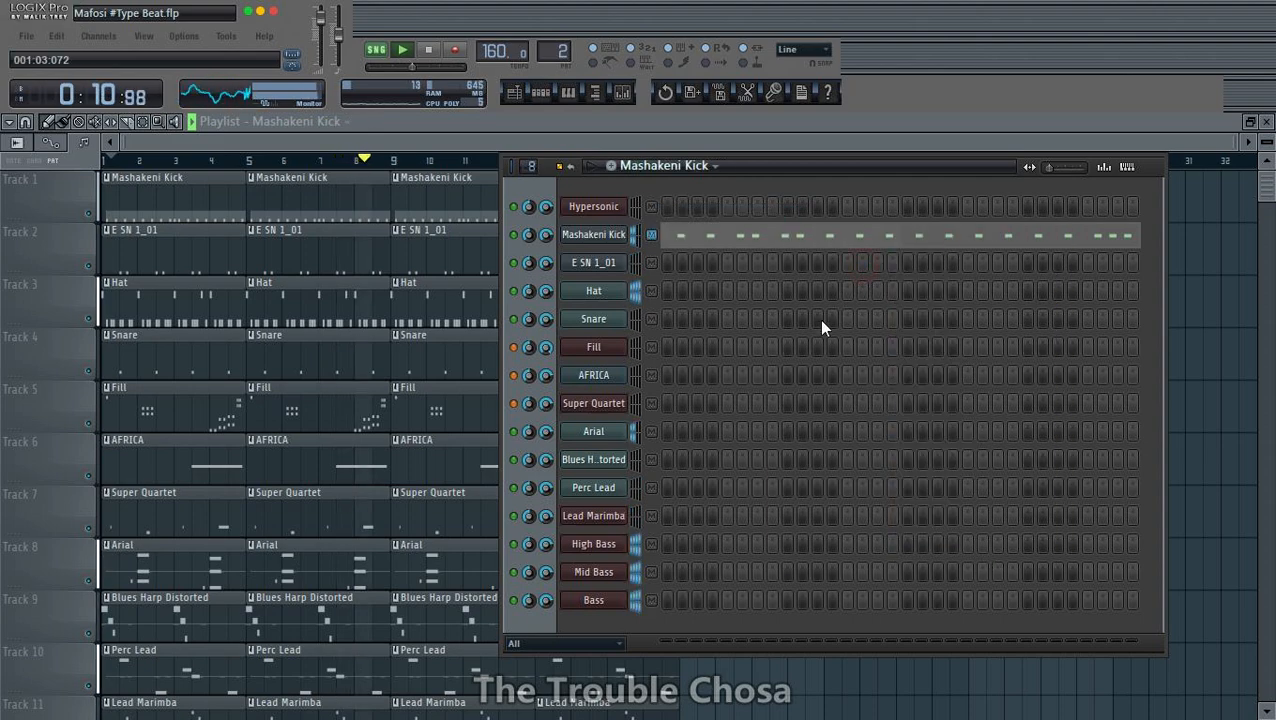
left_click(477, 146)
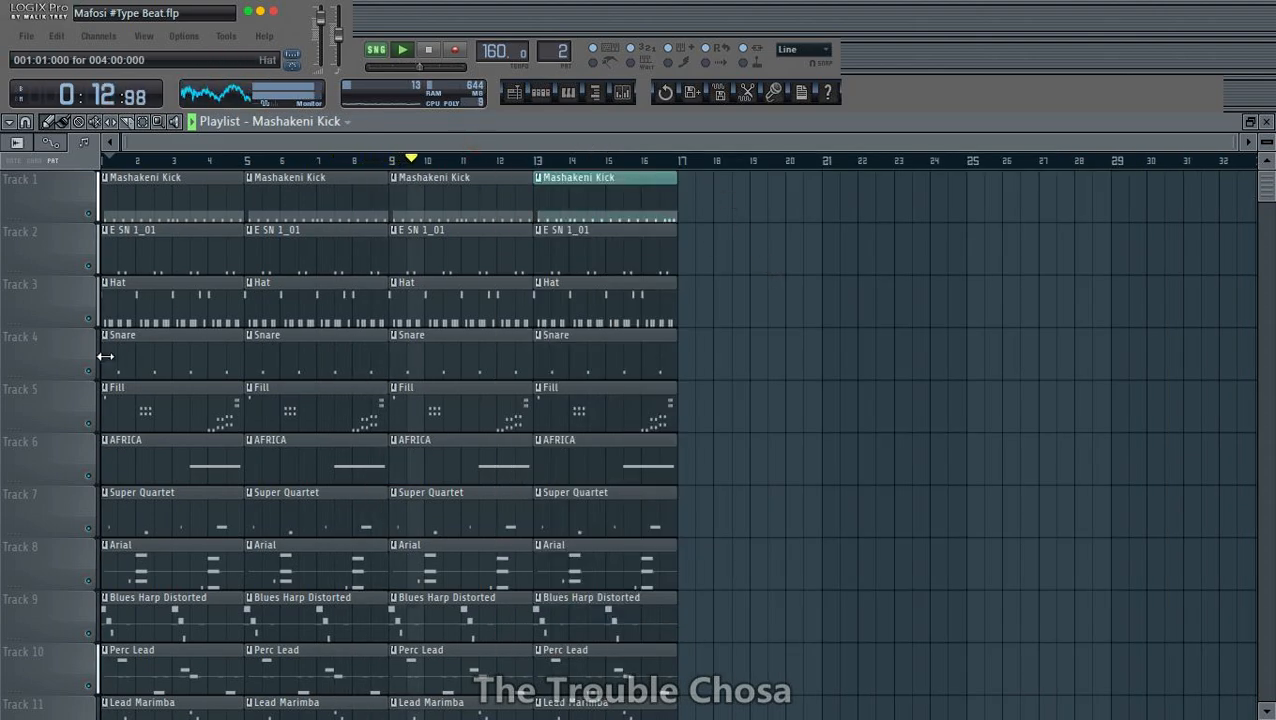
- Auto-name Tracks 1 to 5 after their clips: Mashakeni Kick, E SN 1_01, Hat, Snare and Fill
right_click(37, 193)
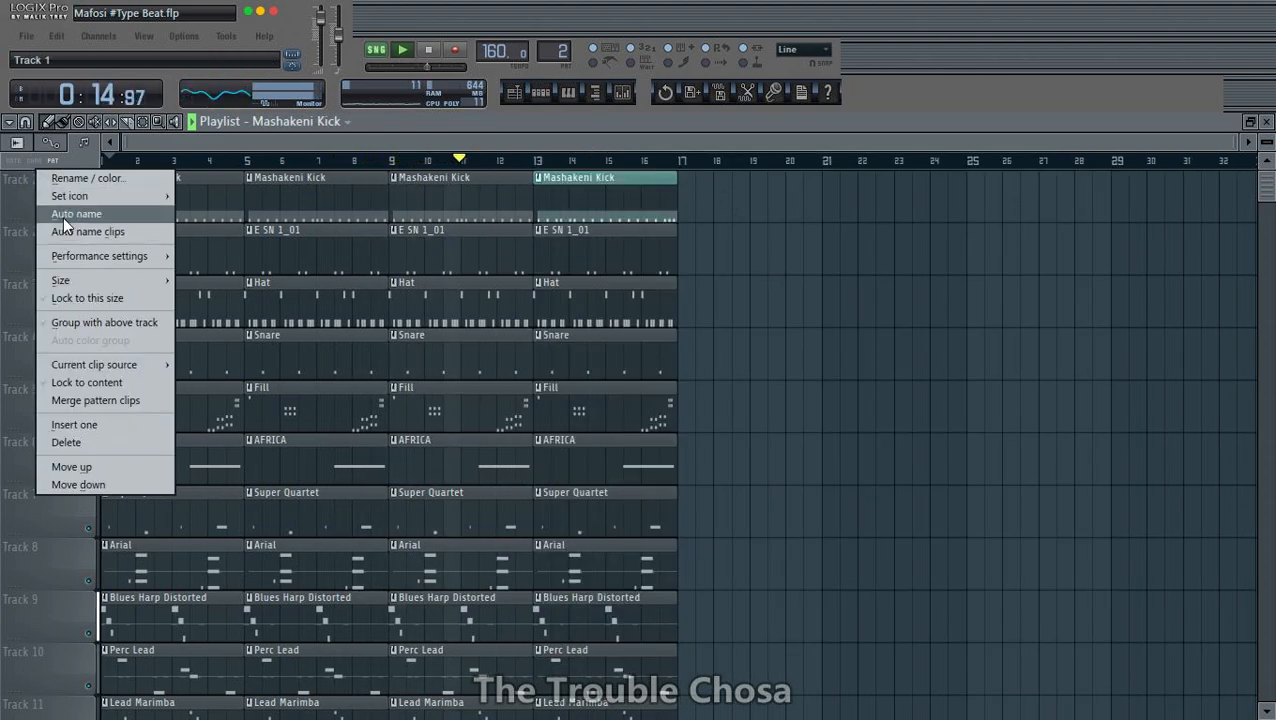
left_click(63, 213)
right_click(24, 247)
left_click(44, 272)
right_click(34, 289)
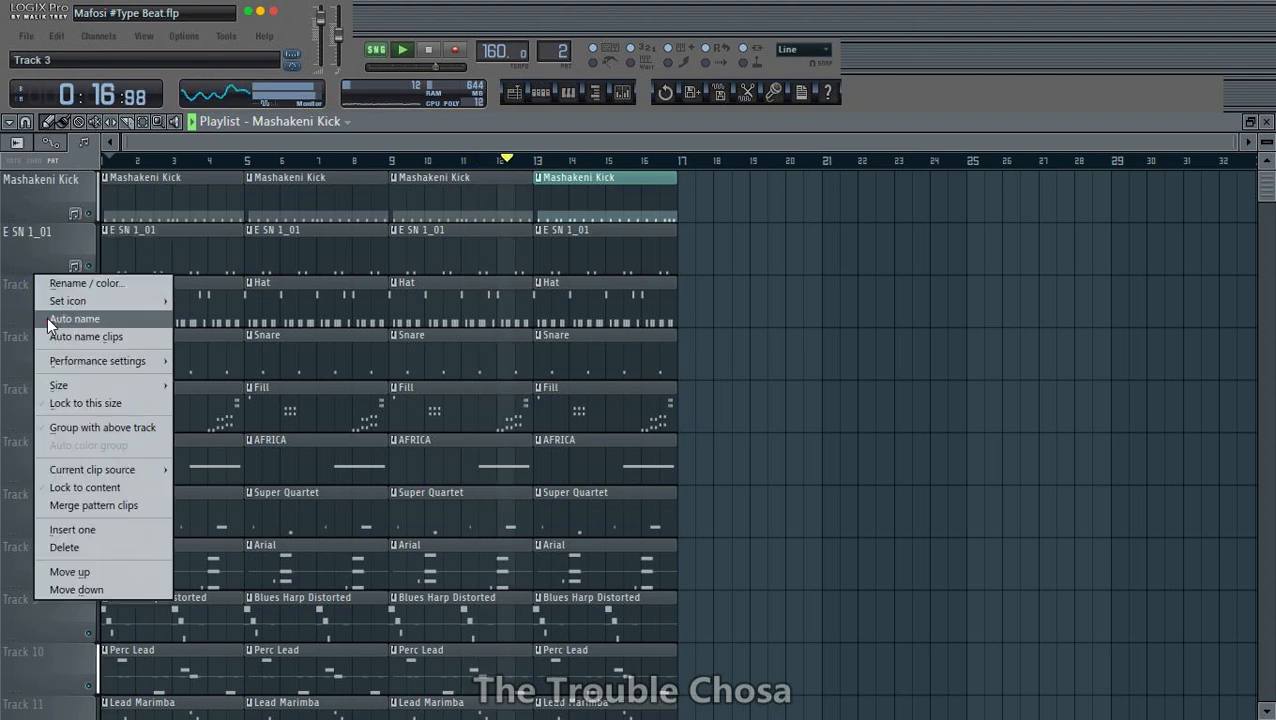
left_click(47, 317)
right_click(30, 341)
left_click(49, 372)
right_click(28, 388)
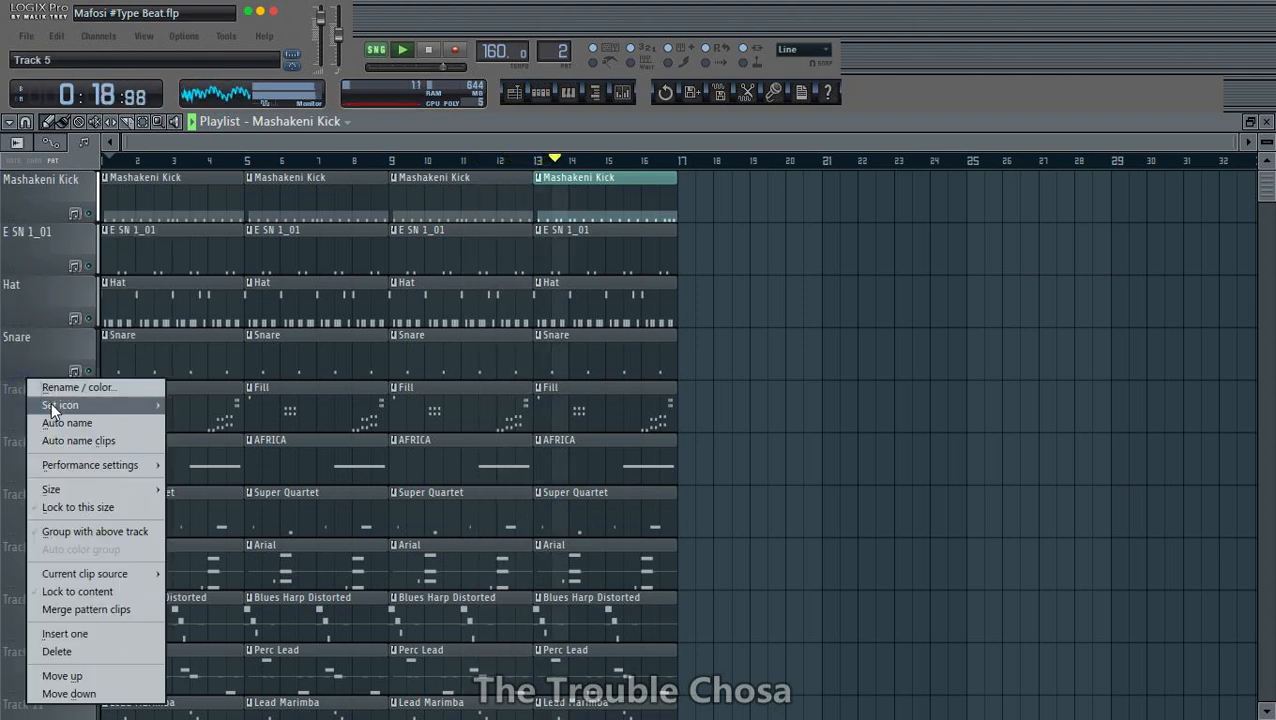
left_click(49, 420)
- Auto-name Tracks 6 to 9 after their clips: AFRICA, Super Quartet, Arial and Blues Harp Distorted
scroll(49, 421, "down", 2)
right_click(28, 332)
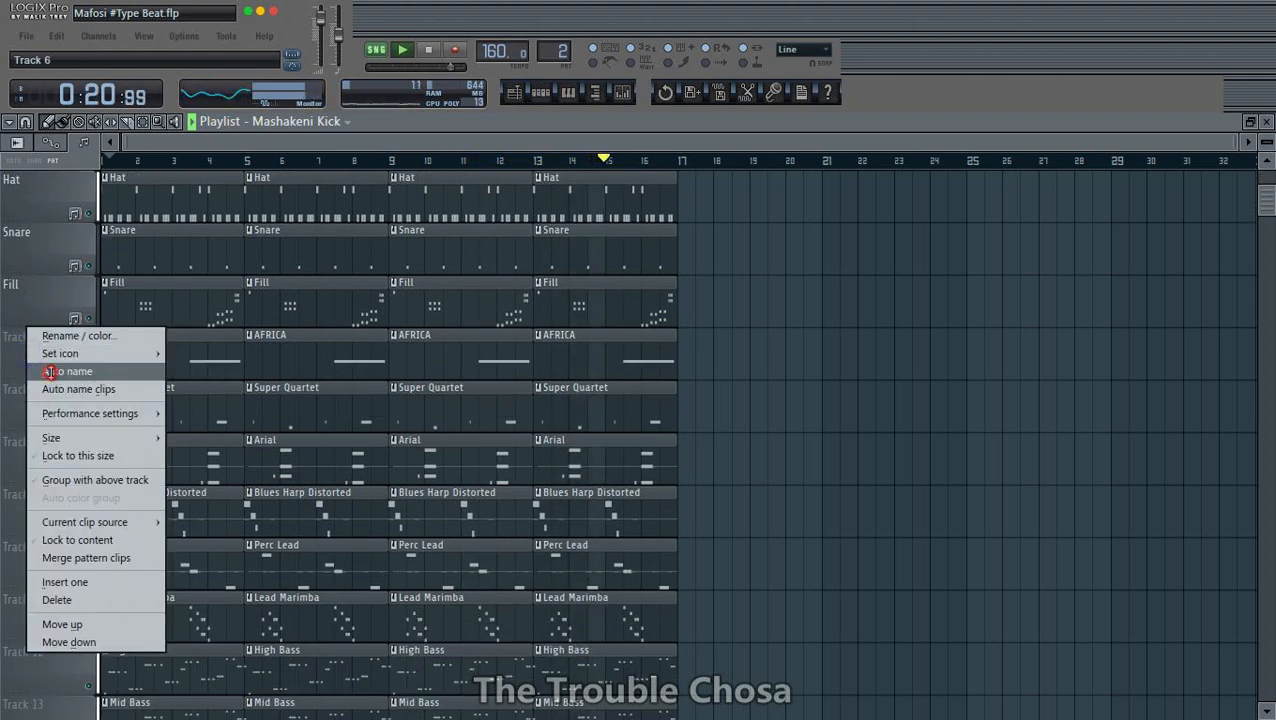
left_click(50, 370)
right_click(28, 384)
left_click(48, 422)
scroll(23, 370, "down", 3)
right_click(26, 280)
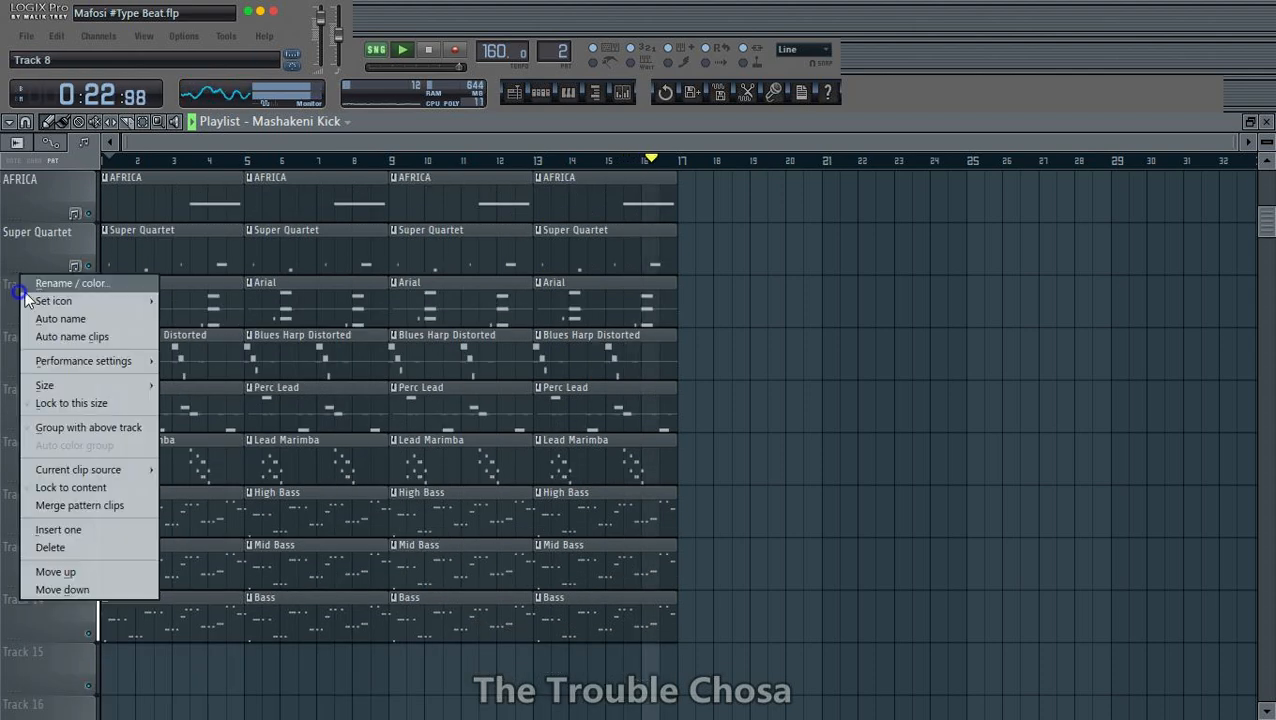
left_click(57, 318)
right_click(27, 334)
left_click(54, 368)
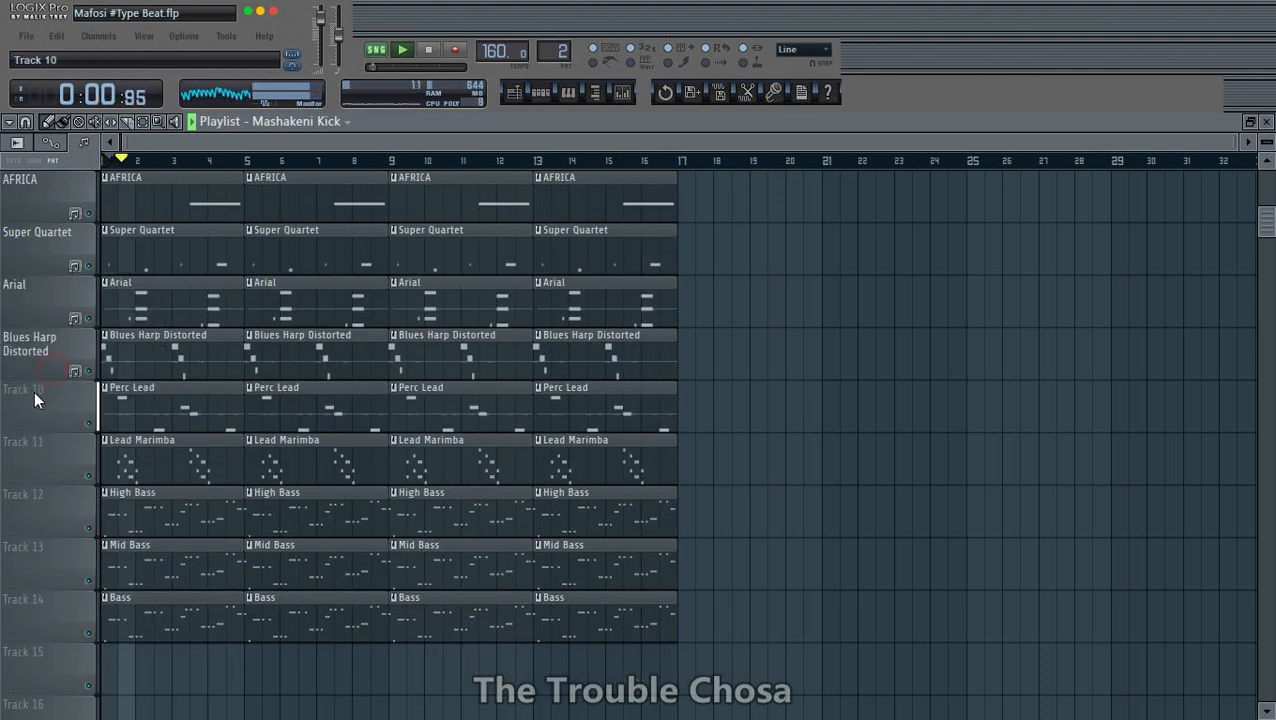
- Auto-name Tracks 10 to 14 after their clips: Perc Lead, Lead Marimba, High Bass, Mid Bass and Bass
right_click(34, 385)
left_click(60, 421)
right_click(38, 440)
left_click(62, 423)
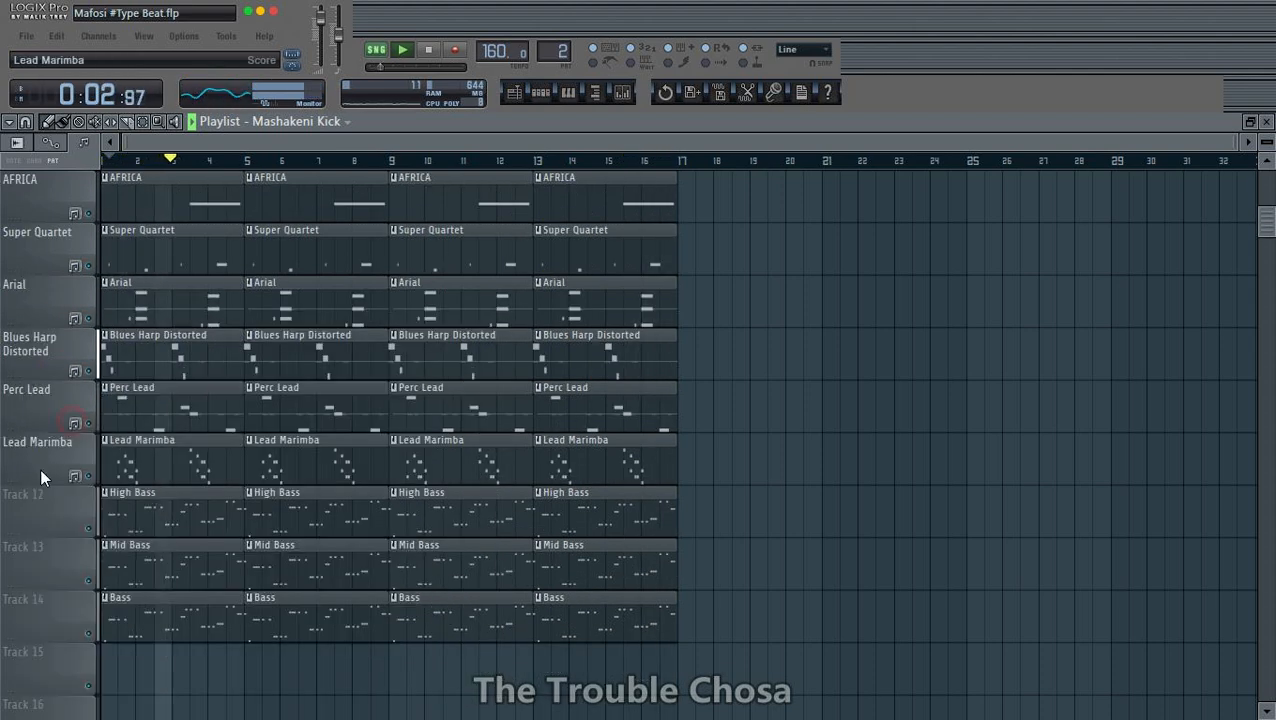
right_click(28, 495)
left_click(68, 422)
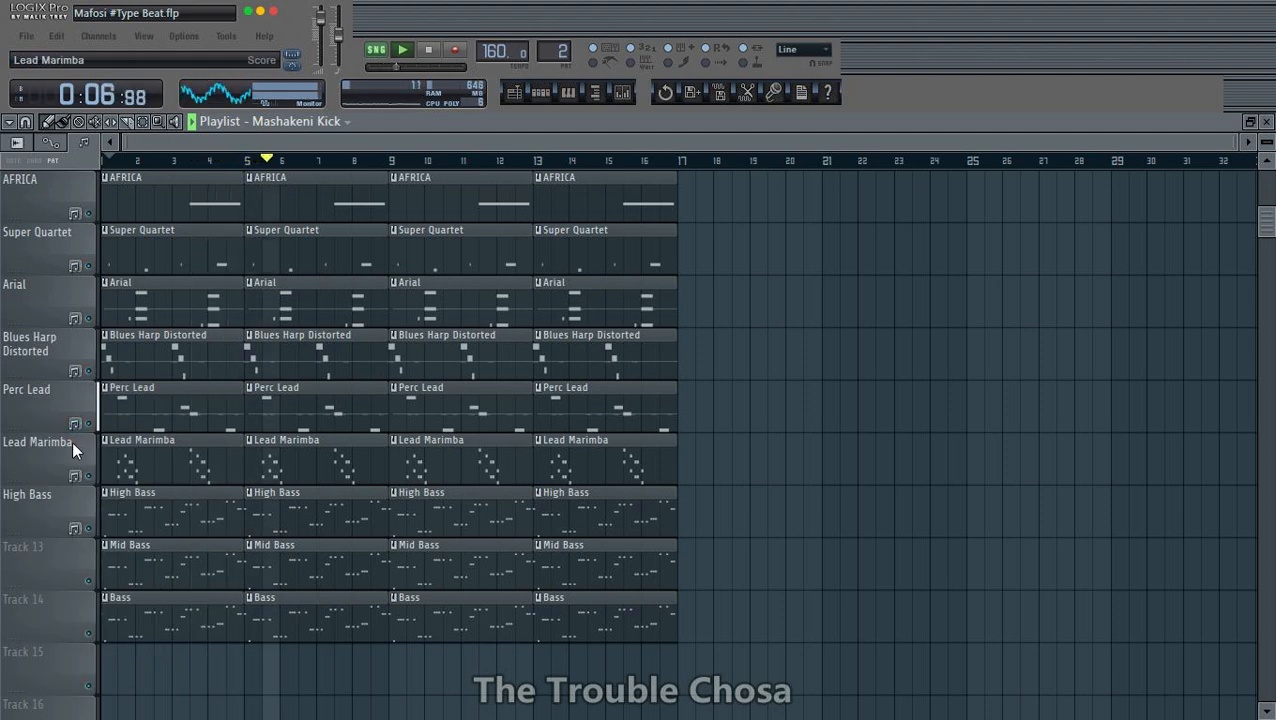
right_click(46, 550)
left_click(82, 425)
right_click(40, 600)
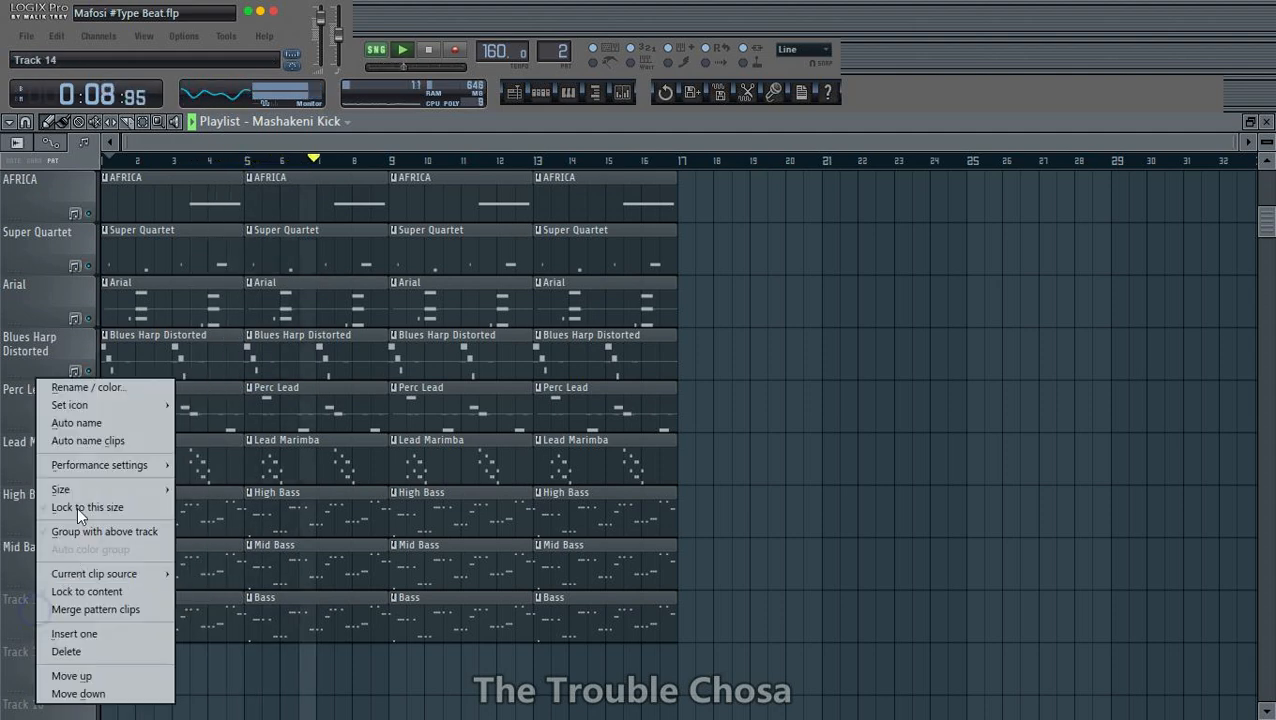
left_click(89, 425)
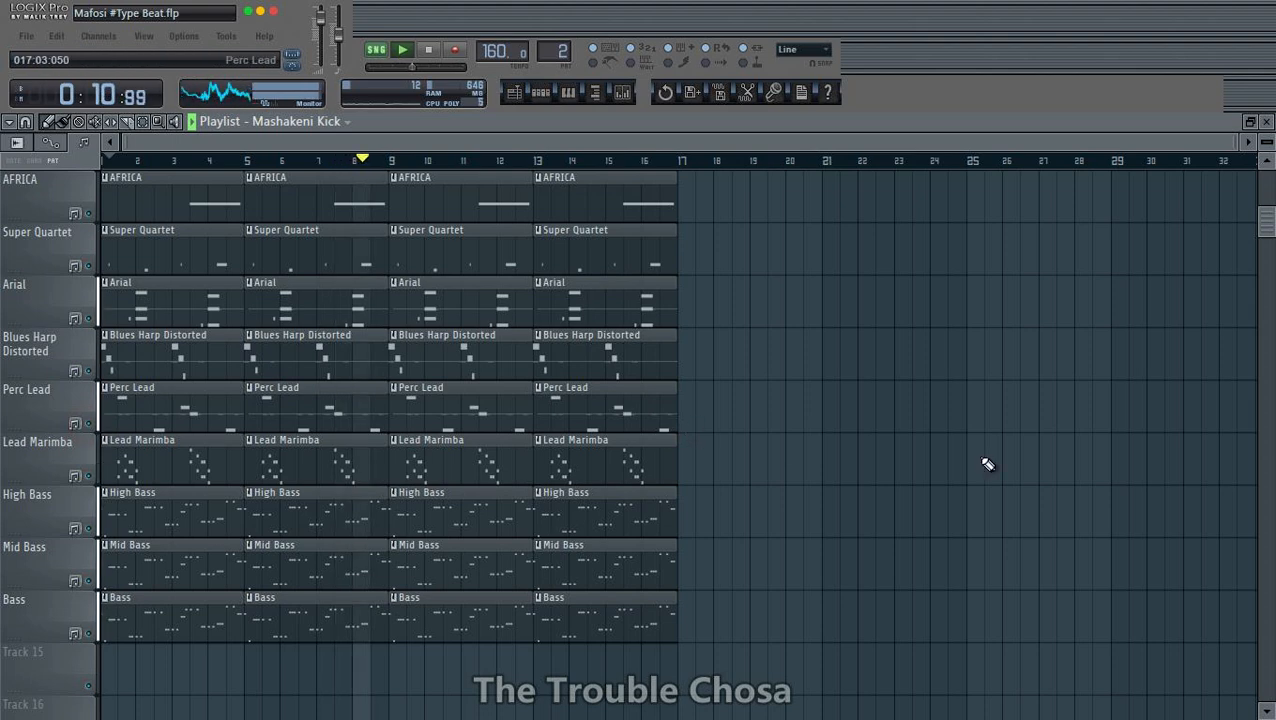
- Duplicate the whole 16-bar arrangement to bar 17 and play from just before the join
scroll(1027, 444, "up", 5)
scroll(846, 371, "down", 2)
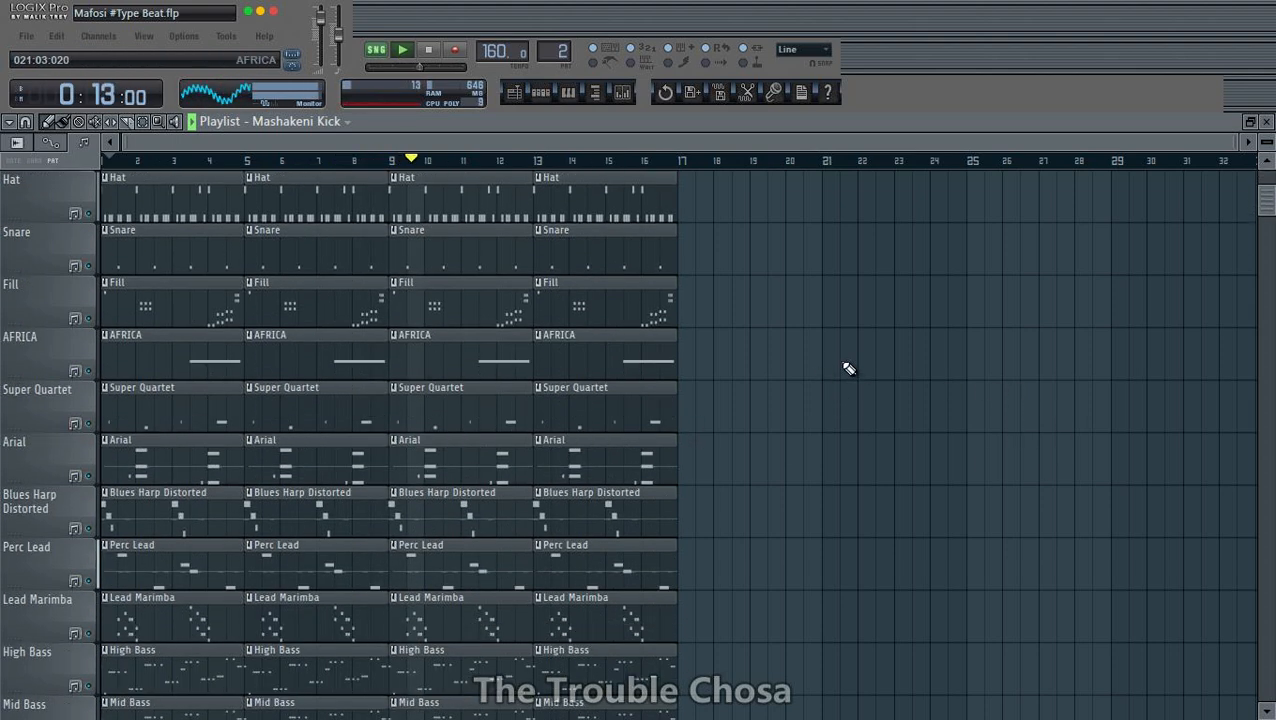
scroll(846, 371, "up", 2)
key("ctrl+a")
key("ctrl+b")
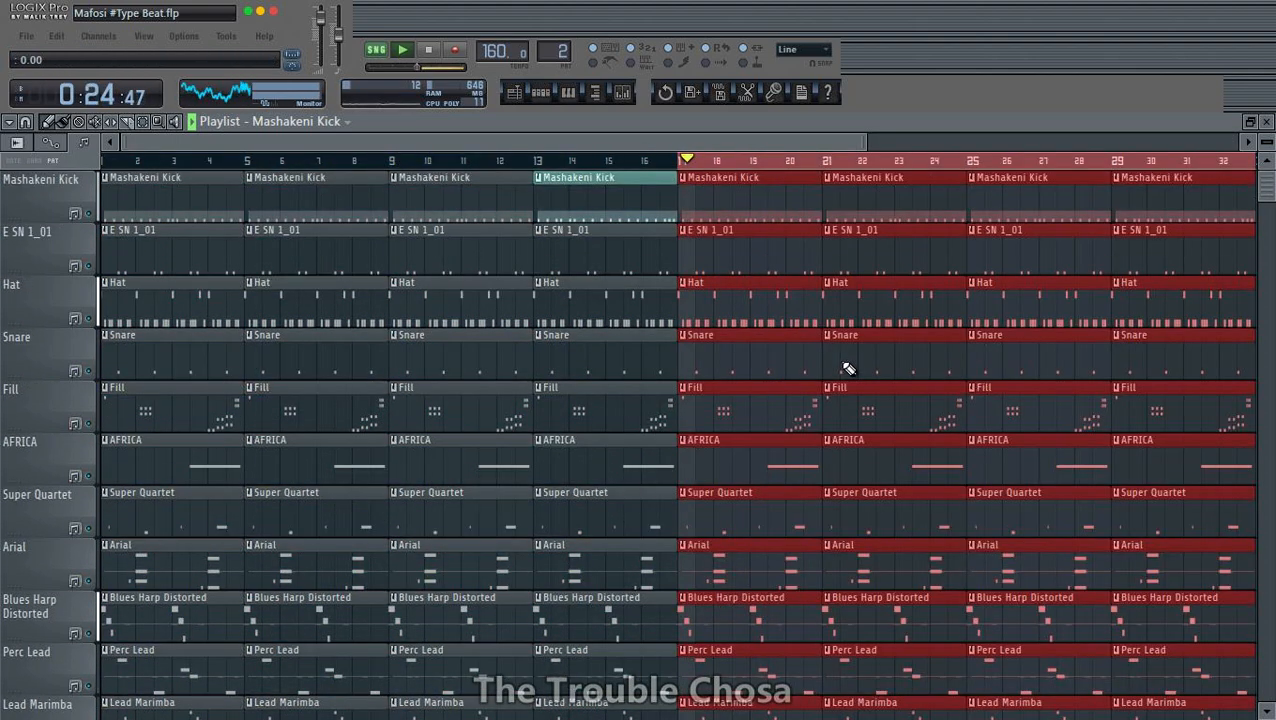
left_click(648, 163)
scroll(652, 162, "down", 2)
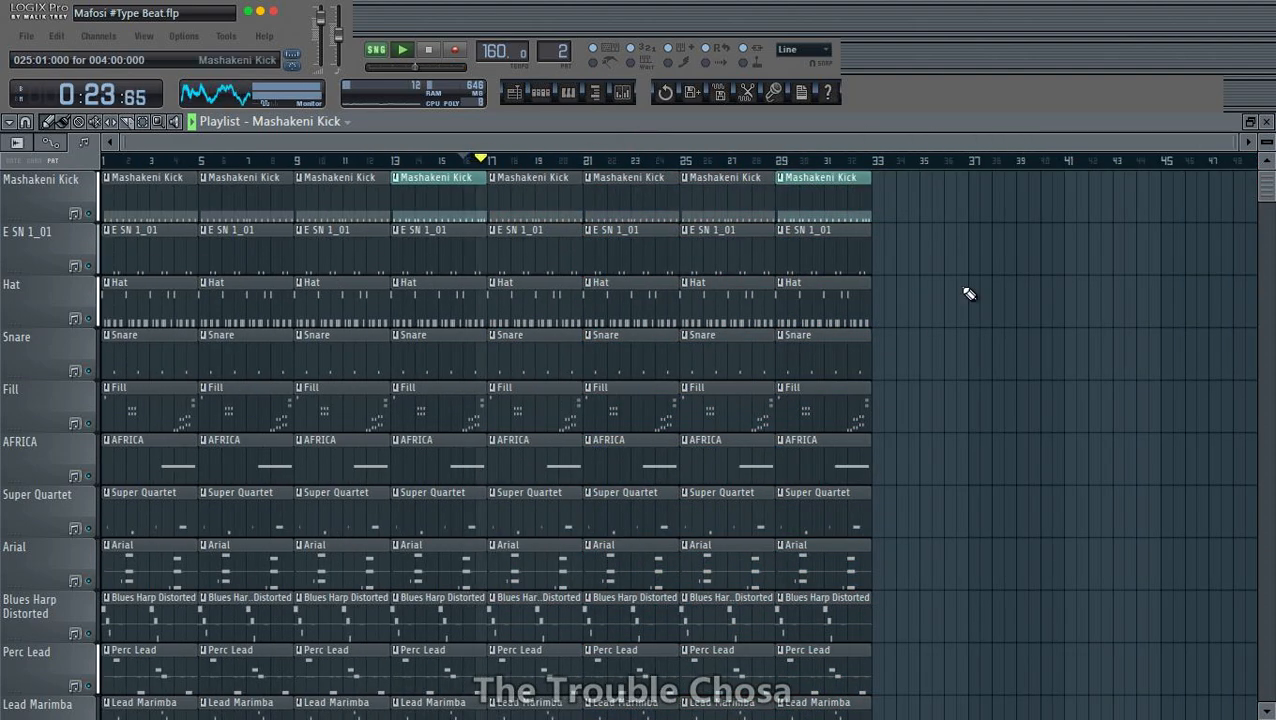
- Make the Mashakeni Kick clip at bar 29 unique, drop the #2 from its name, and recolor it olive green
right_click(790, 187)
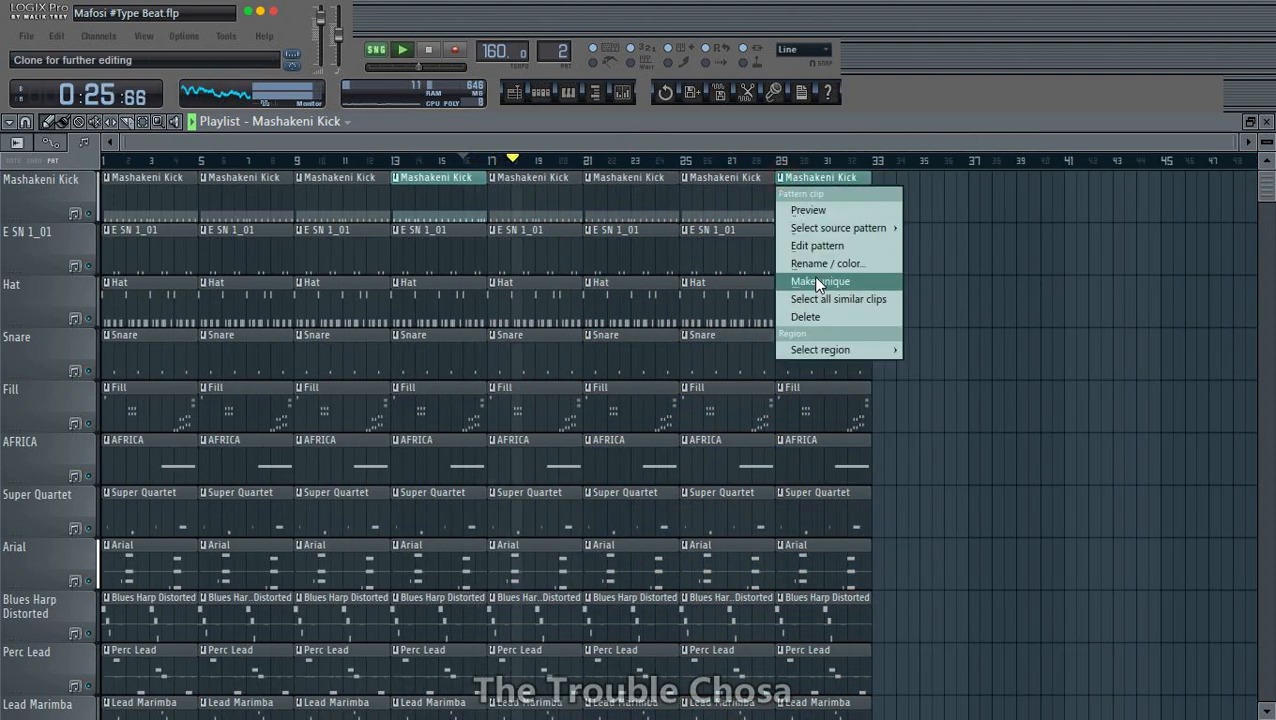
left_click(816, 281)
right_click(784, 191)
left_click(806, 266)
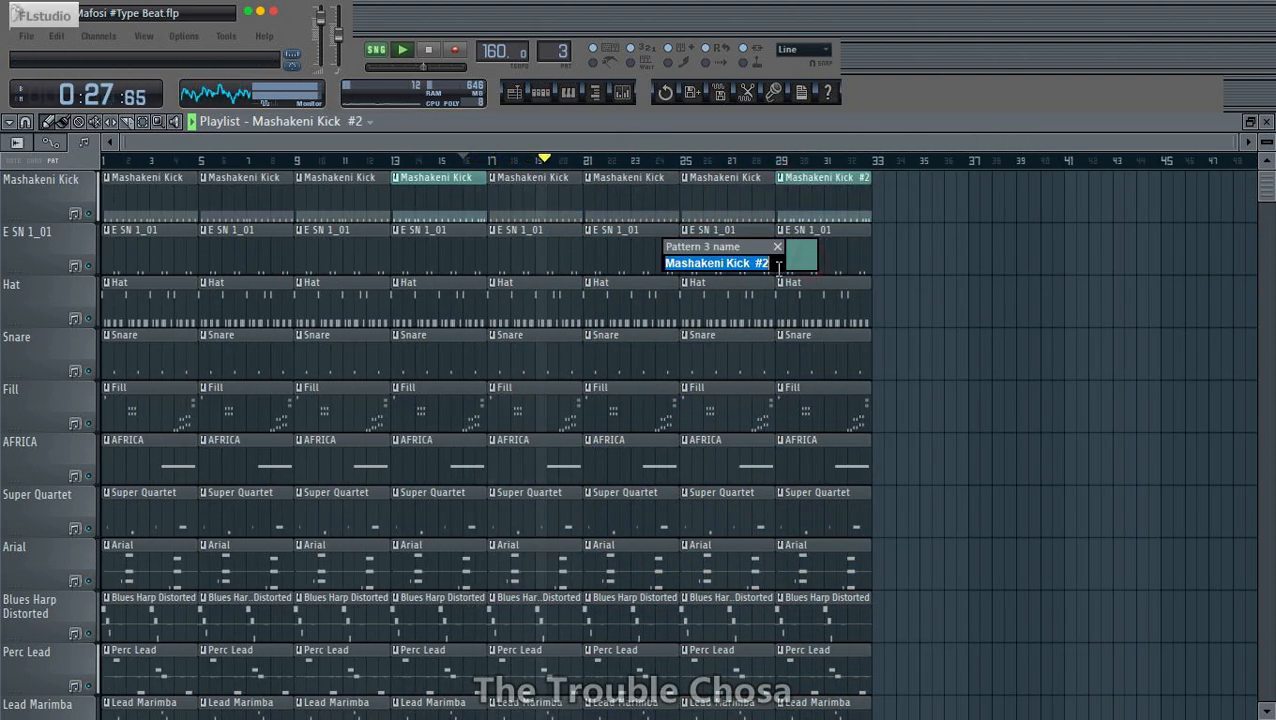
key("BackSpace")
key("BackSpace")
left_click(803, 258)
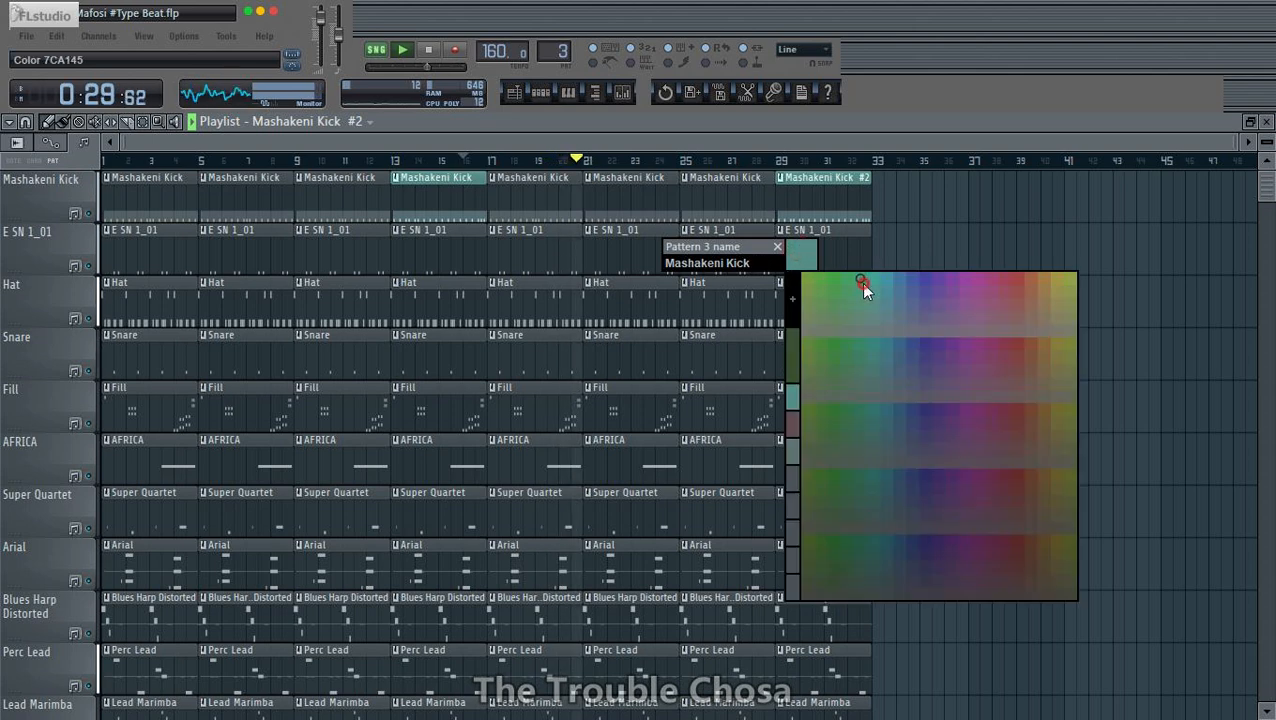
left_click(860, 281)
left_click(804, 256)
left_click(792, 360)
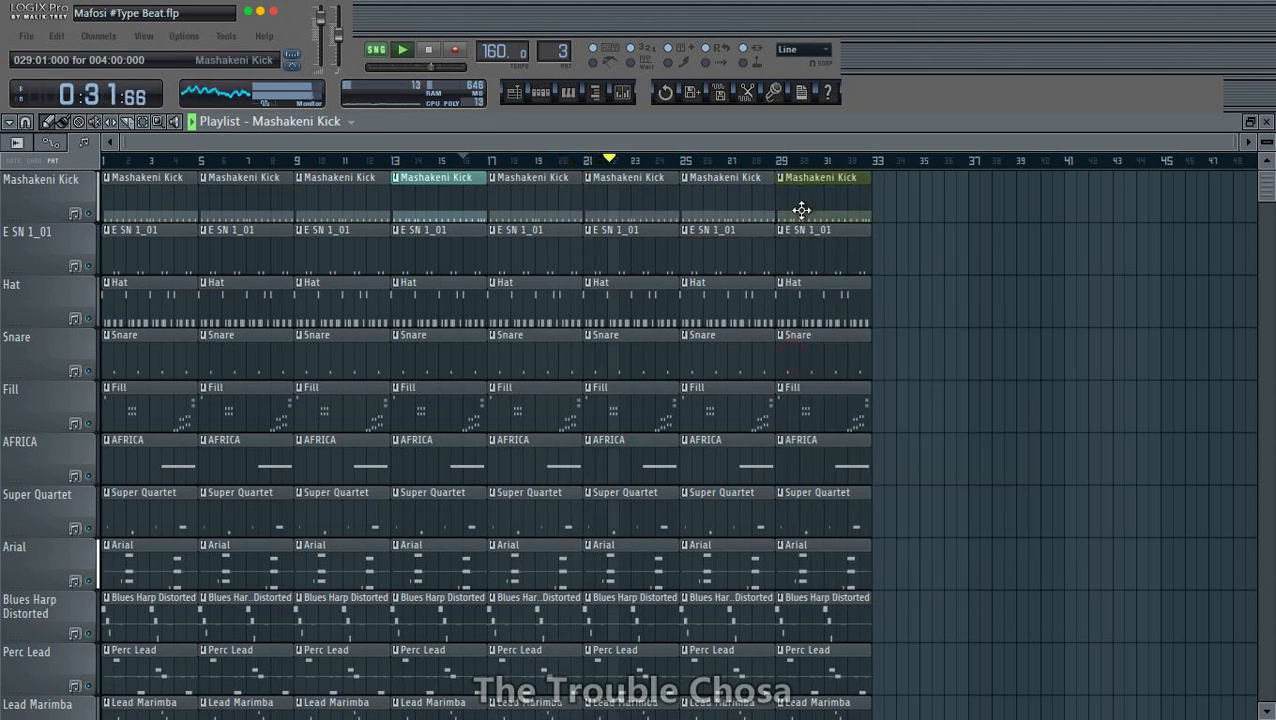
- Vary the bar 29 kick pattern by shifting a first-bar C5 note to the right and adding one at bar 2
double_click(803, 208)
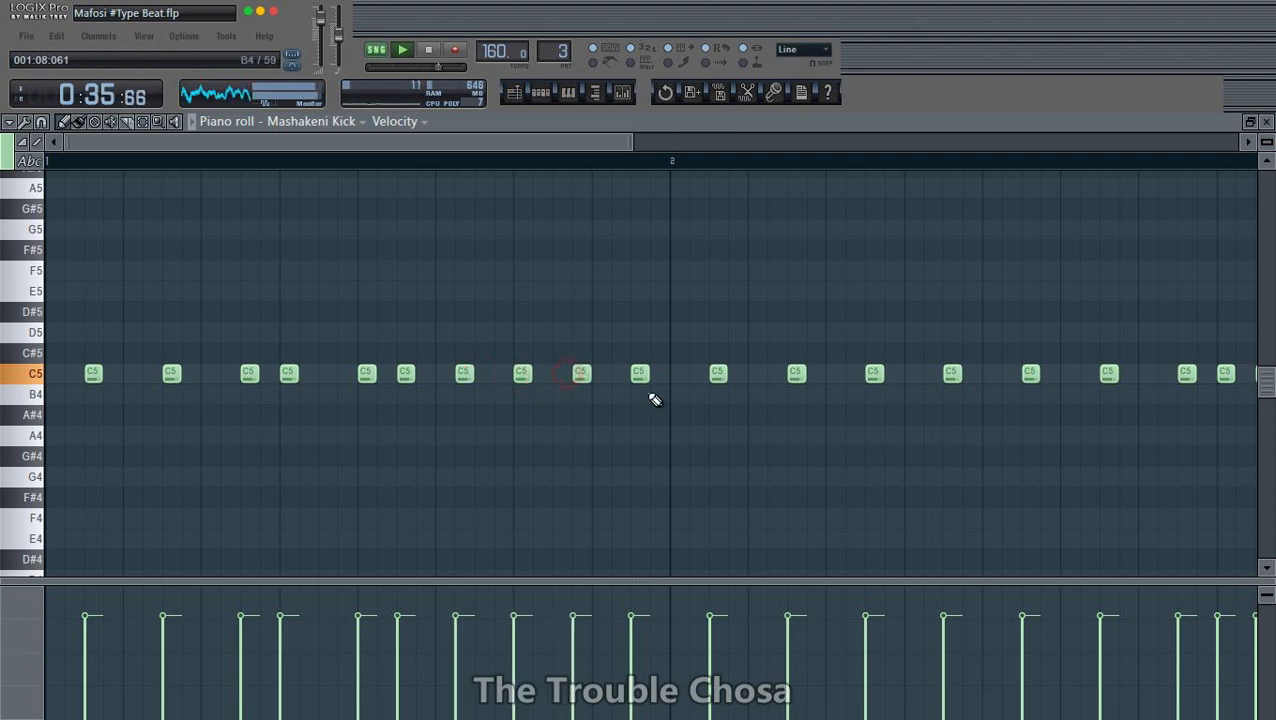
left_click_drag(290, 375, 322, 379)
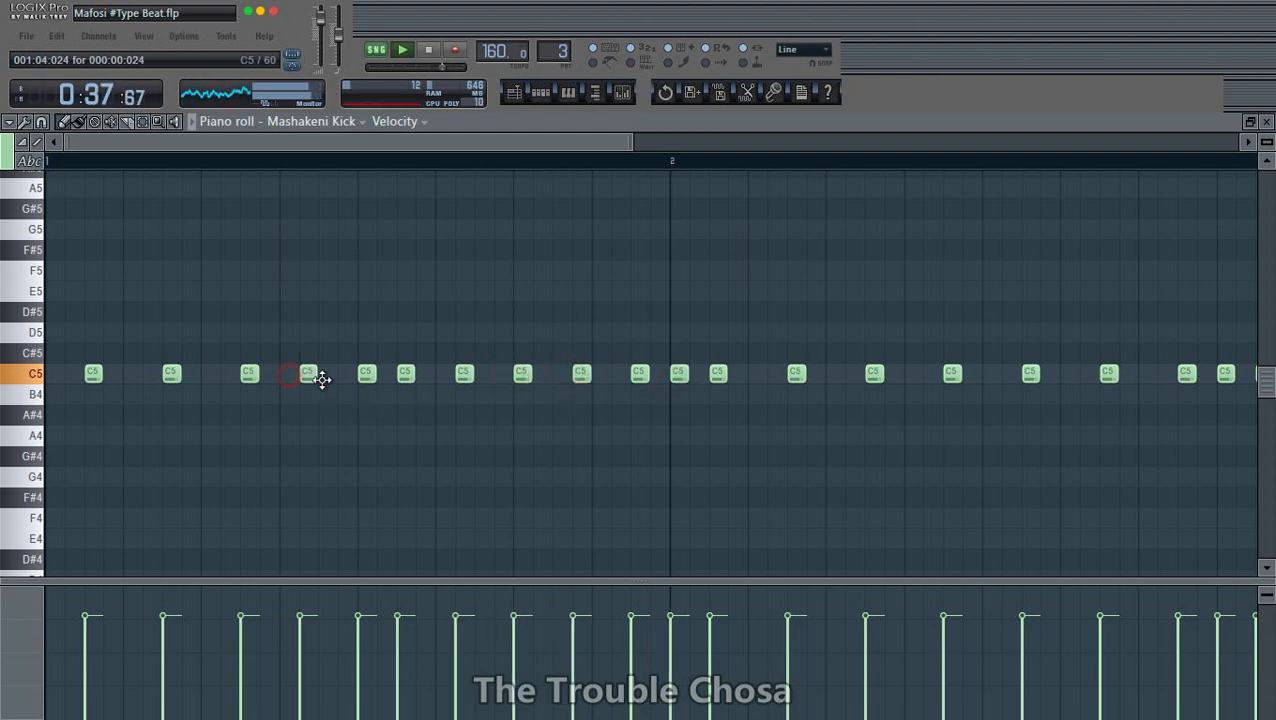
scroll(603, 169, "down", 3)
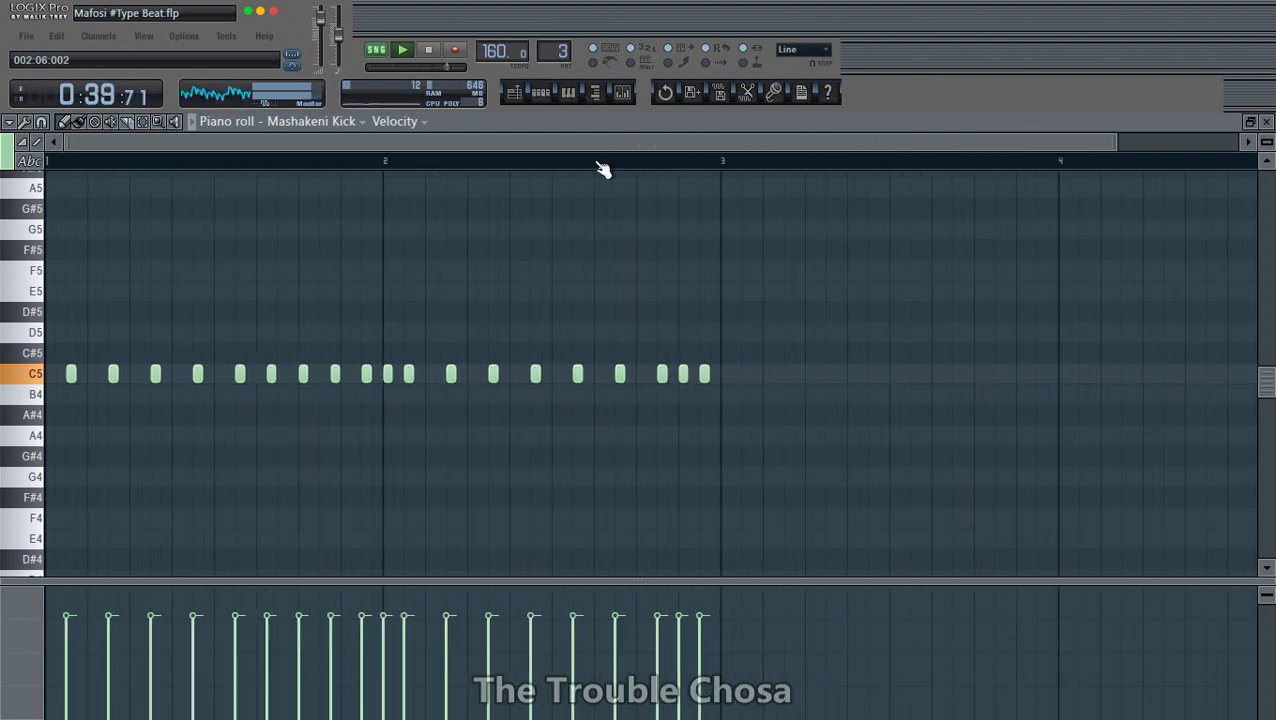
left_click(1266, 122)
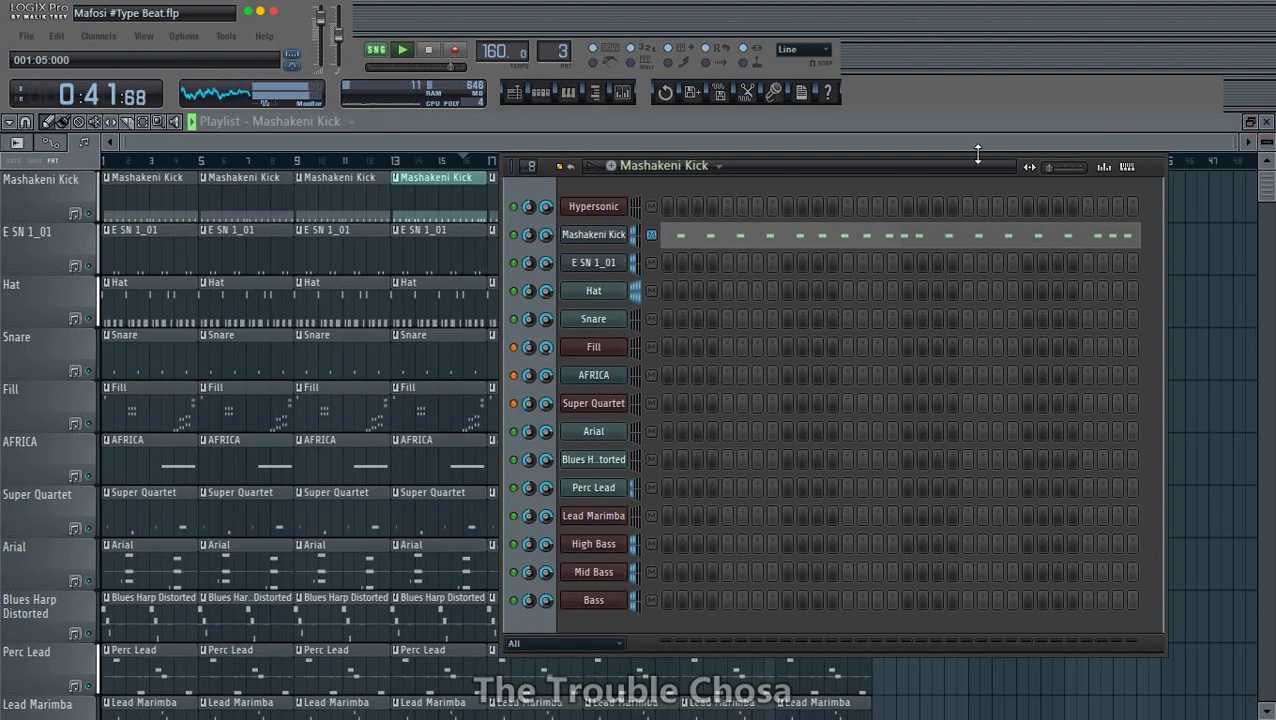
left_click(1187, 141)
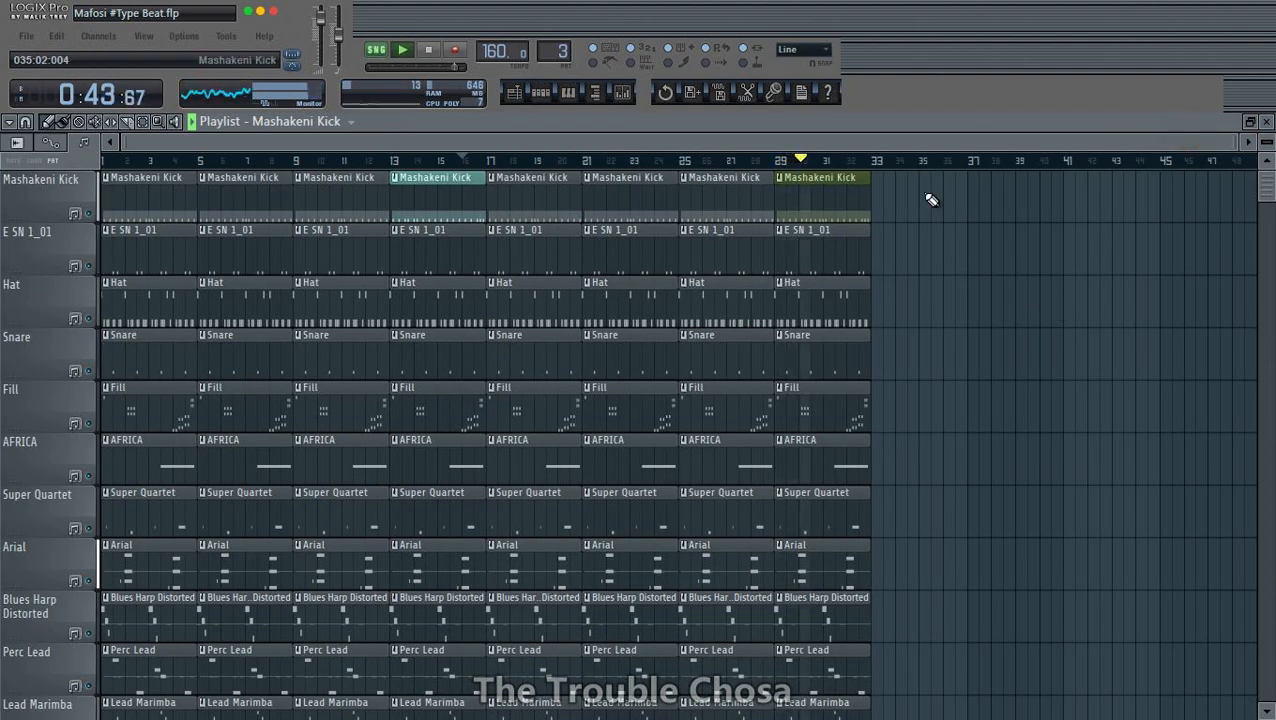
- Trim the bar 1 Fill clip to about half a bar, delete the bar 5 clip, and keep only bar 10 of the bar 9 clip
scroll(948, 206, "down", 5)
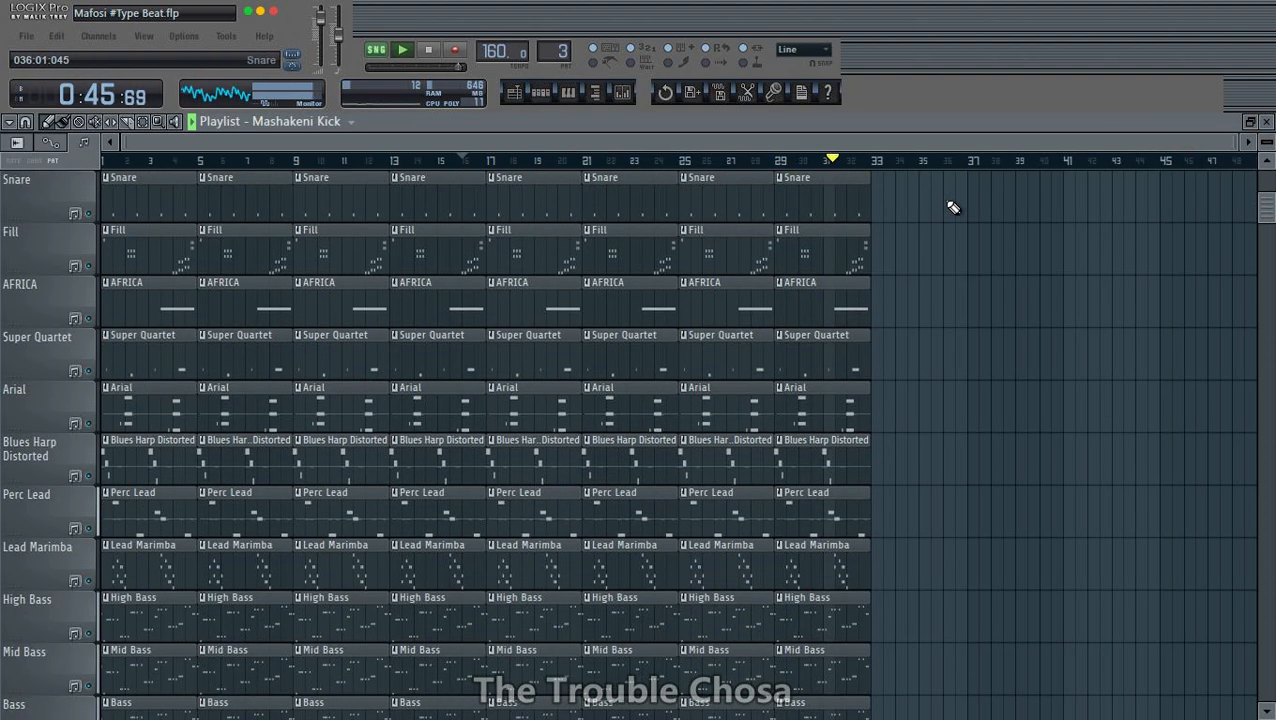
scroll(880, 225, "up", 3)
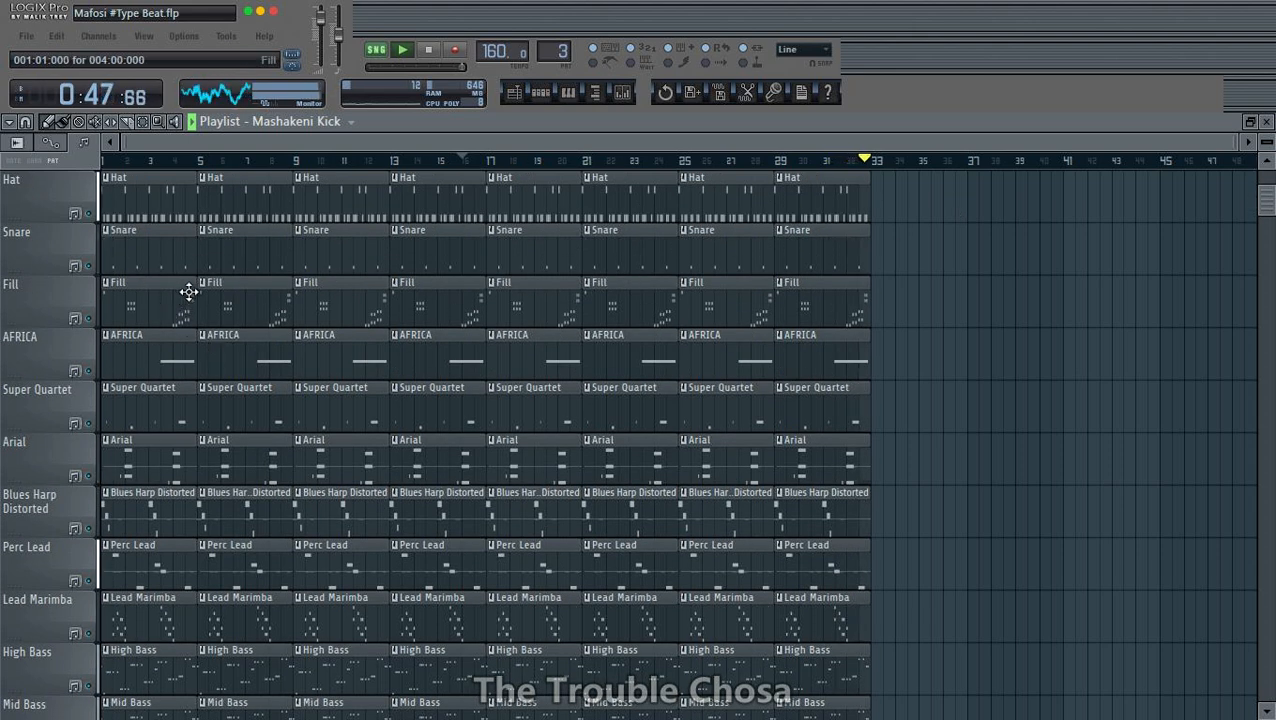
left_click_drag(191, 298, 139, 311)
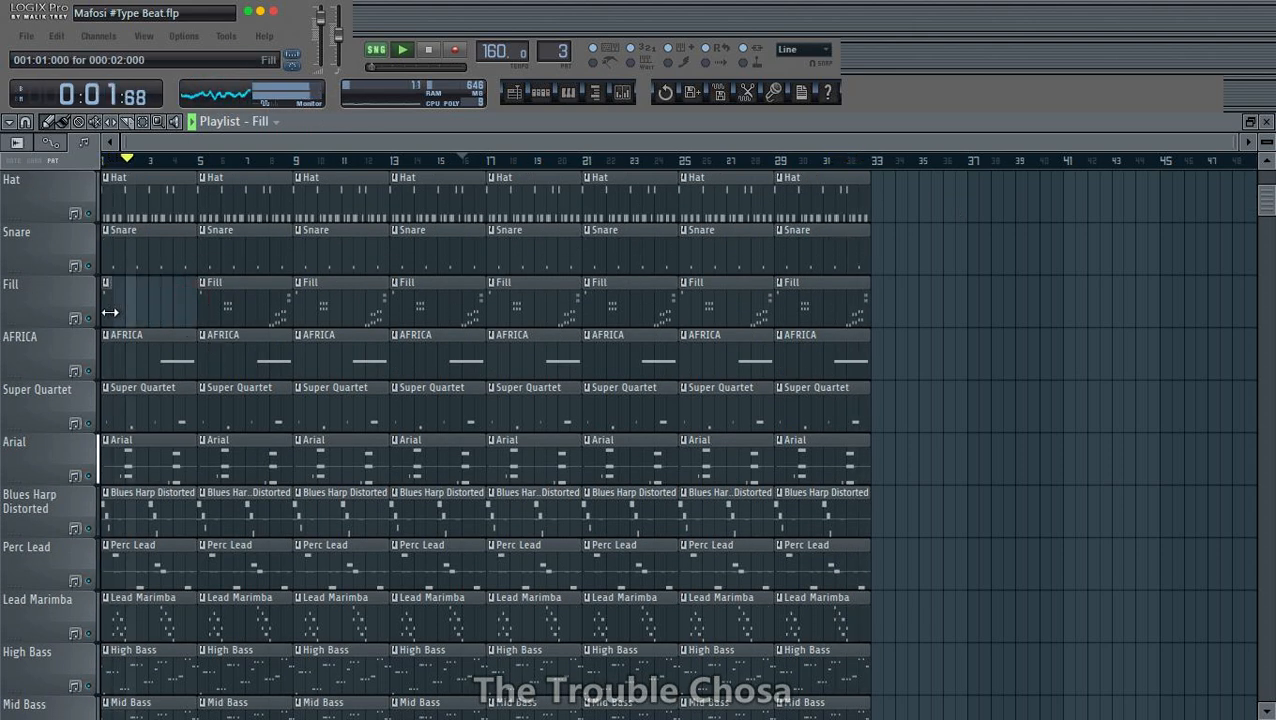
right_click(248, 314)
left_click_drag(295, 300, 338, 313)
key("space")
key("space")
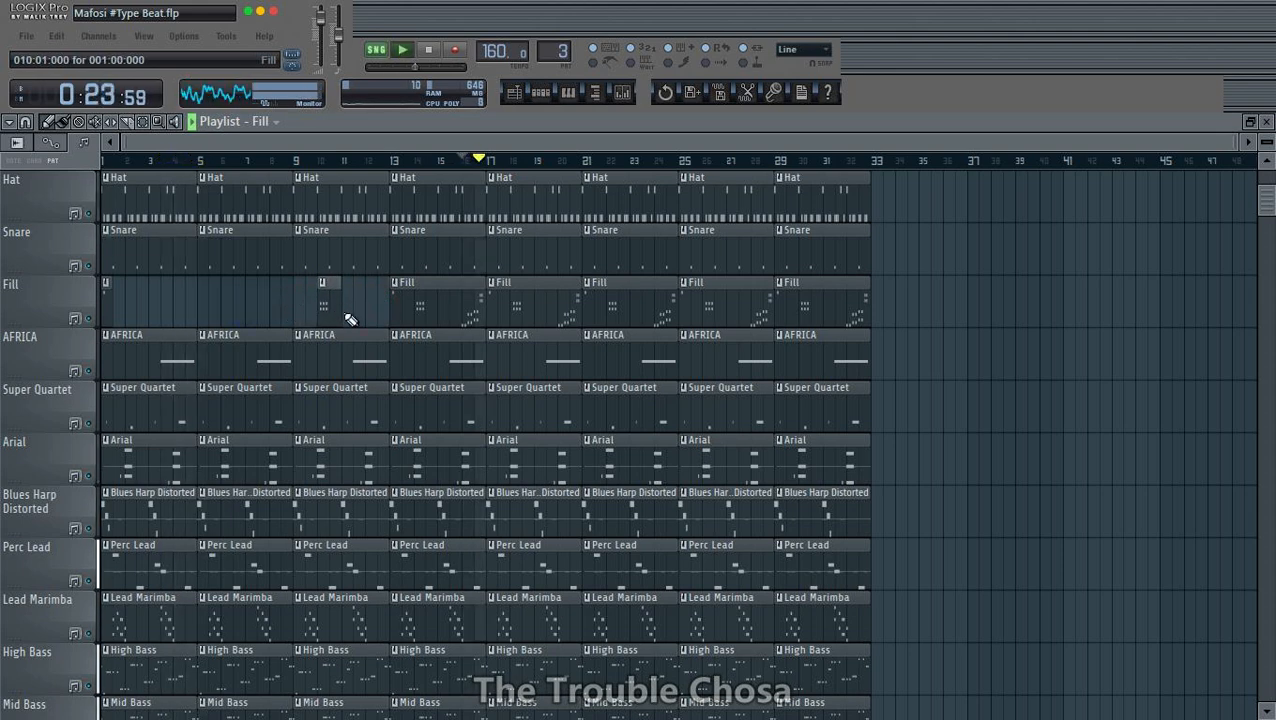
- Delete the Fill clips at bars 13, 21 and 25, trim the bar 17 clip to one bar, and start the last at bar 31
right_click(425, 310)
left_click_drag(574, 297, 510, 308)
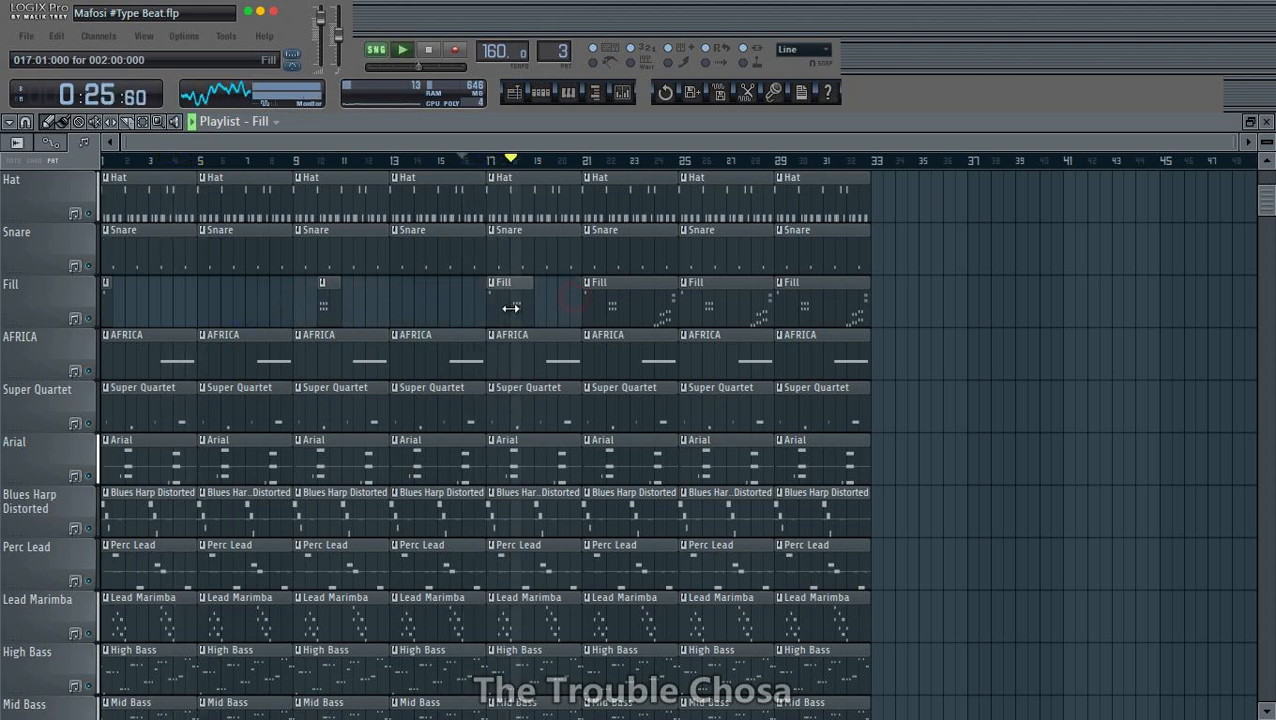
right_click(641, 312)
right_click(725, 308)
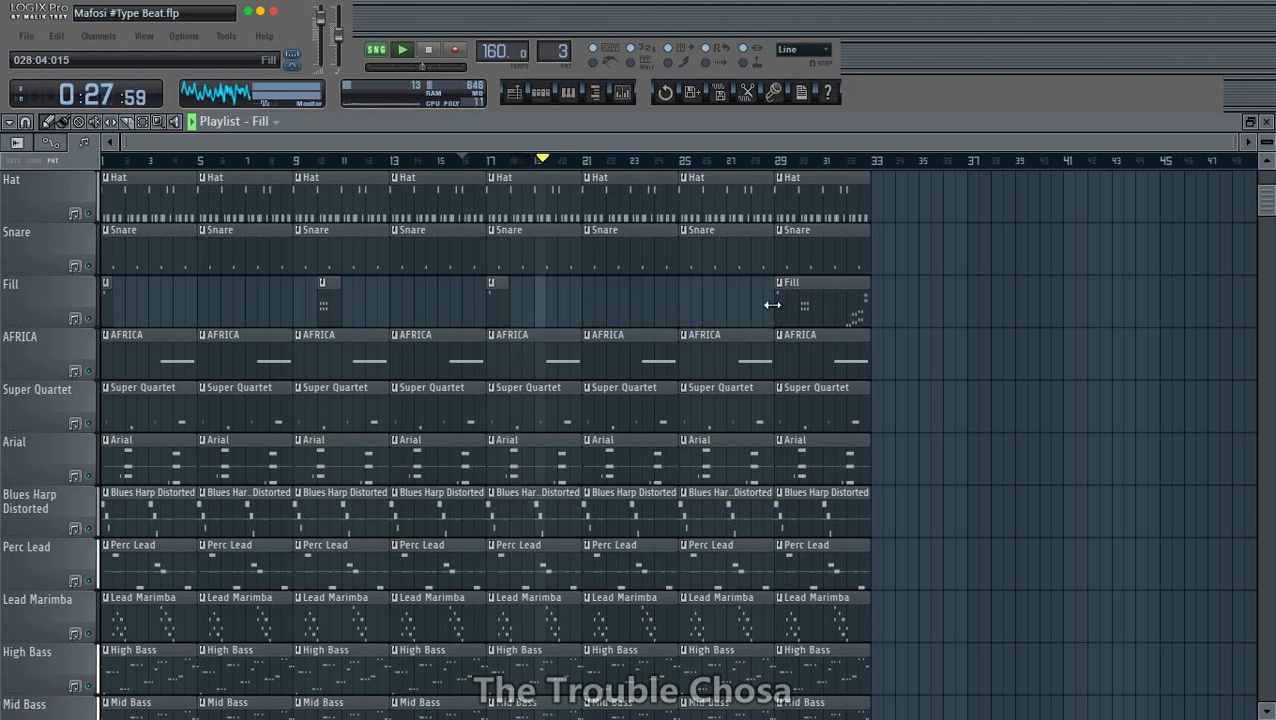
left_click_drag(777, 304, 840, 305)
scroll(1205, 332, "up", 2)
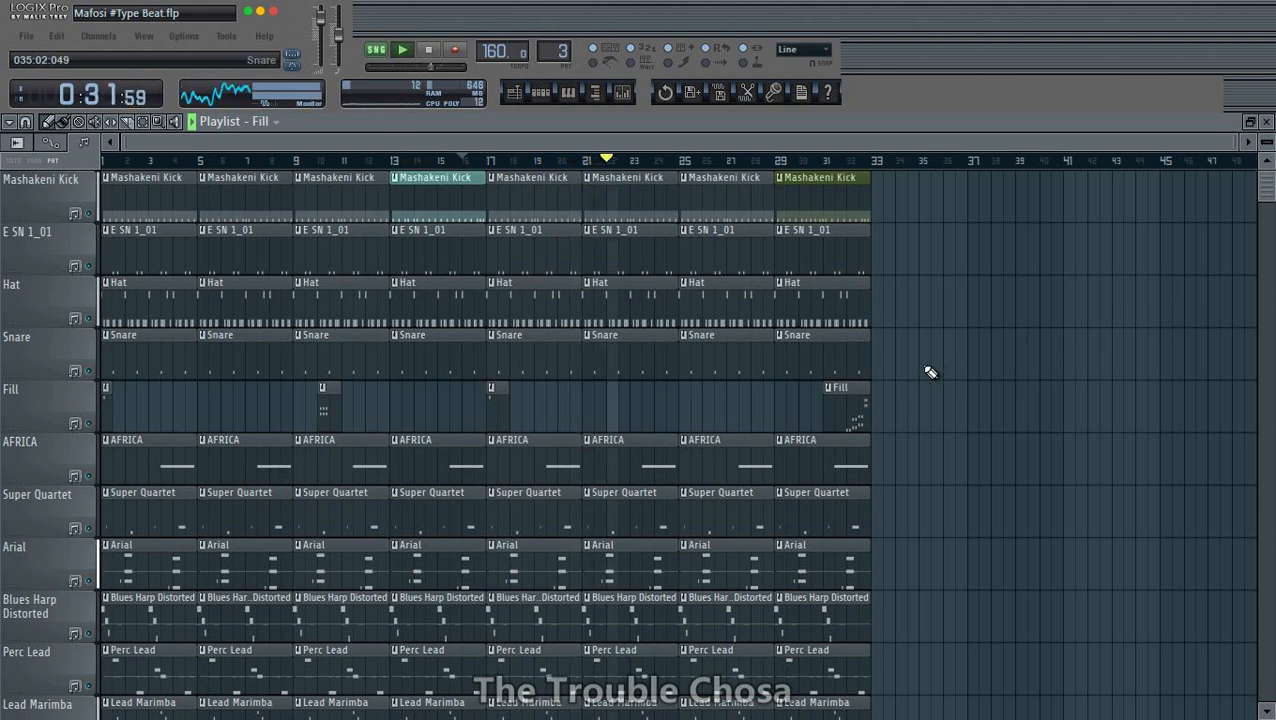
- Remove the effect from the first slot of mixer track Insert 1 and return to the playlist
left_click(622, 93)
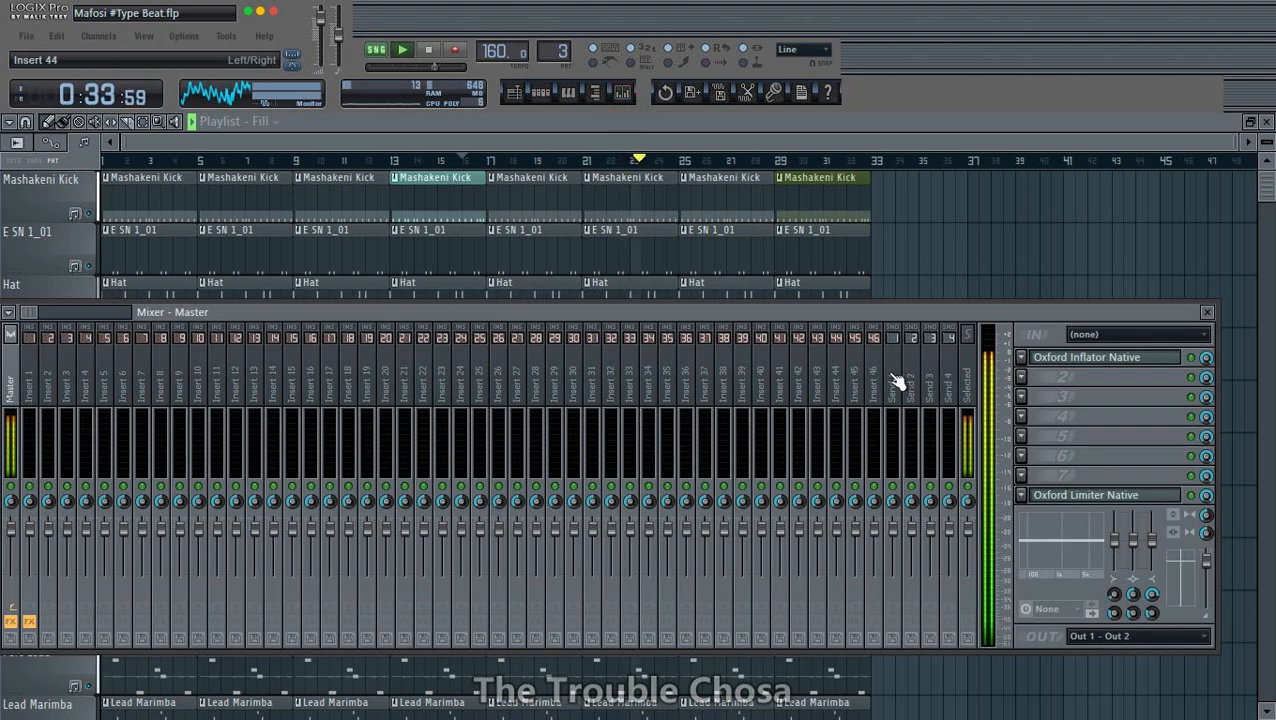
left_click_drag(745, 315, 752, 368)
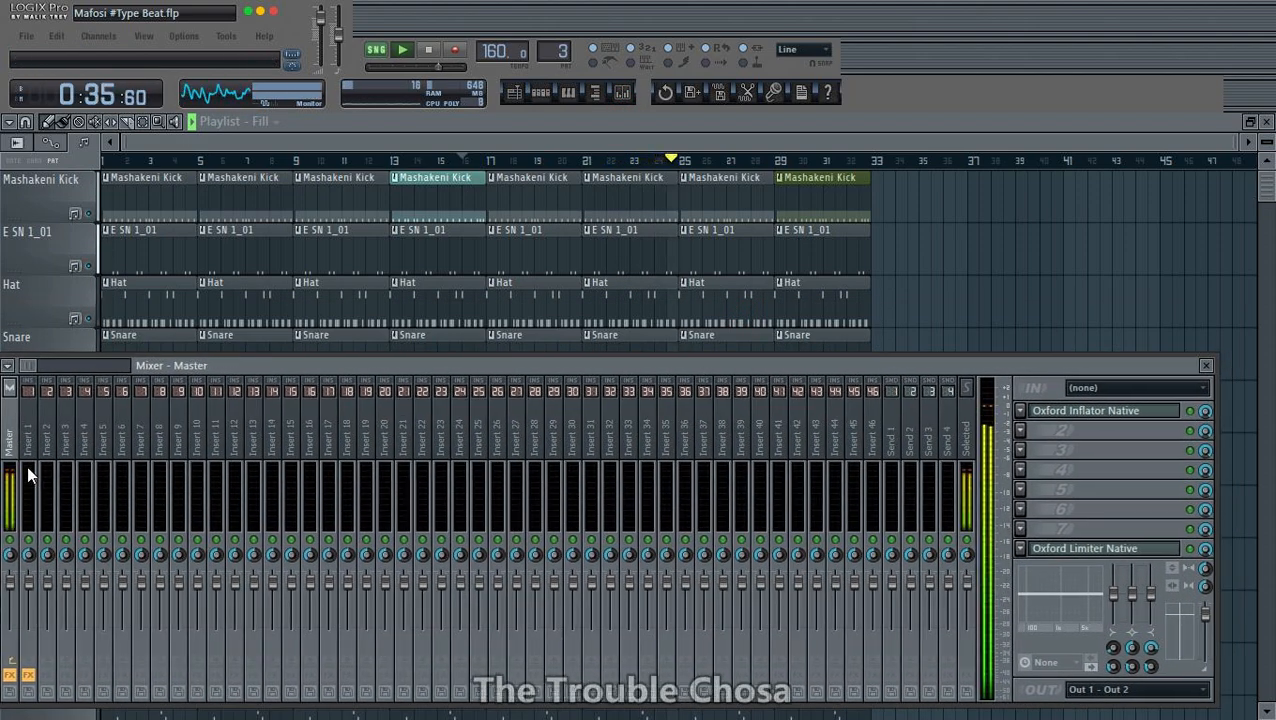
left_click(30, 450)
left_click(1035, 415)
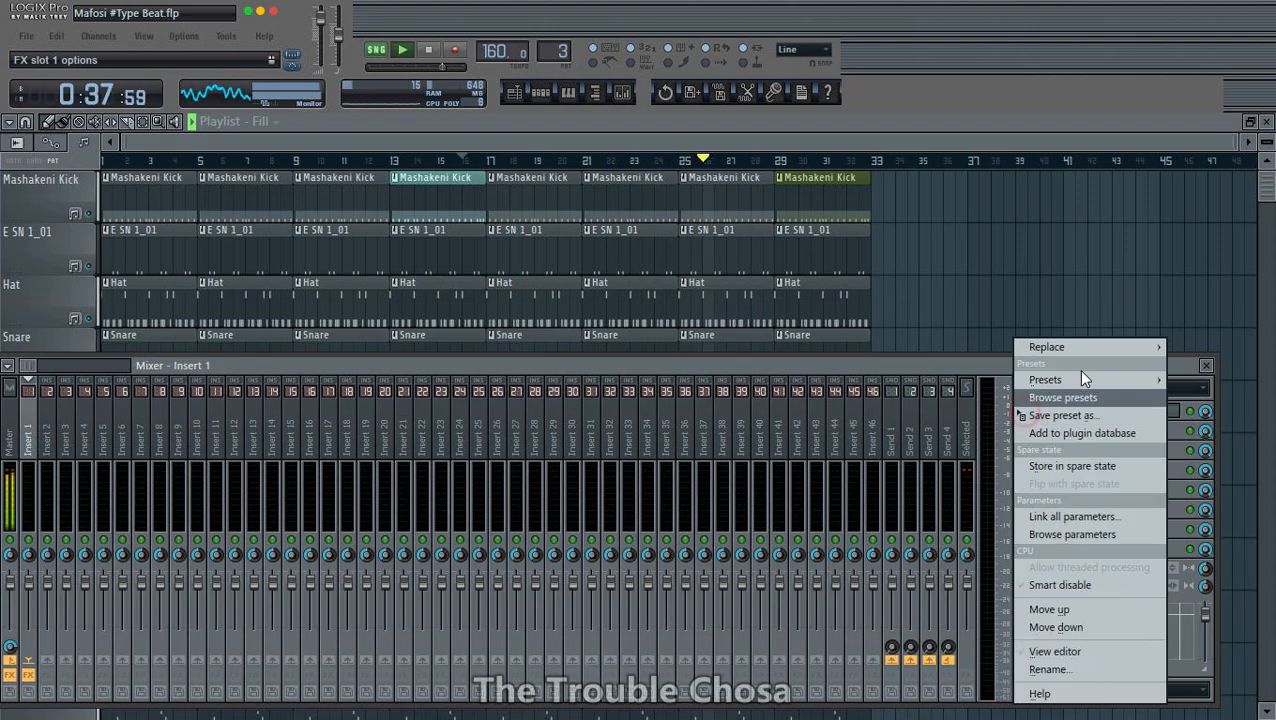
mouse_move(1078, 369)
left_click(54, 91)
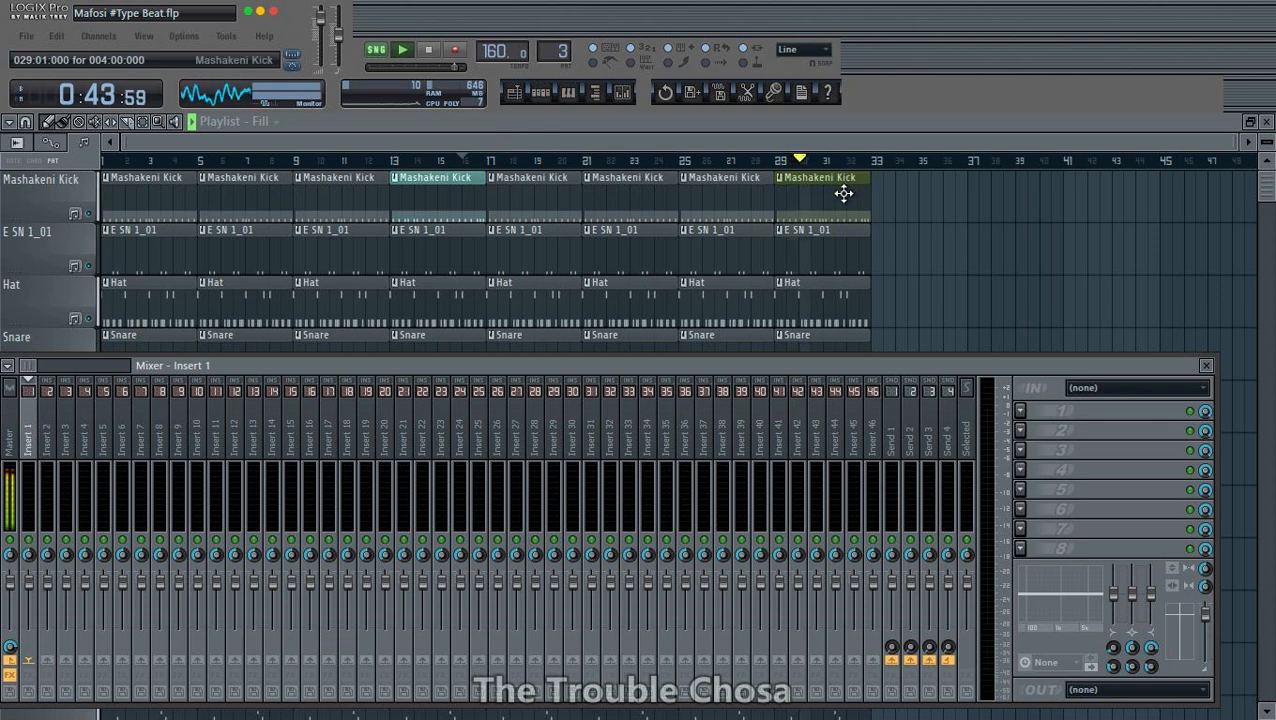
left_click(542, 93)
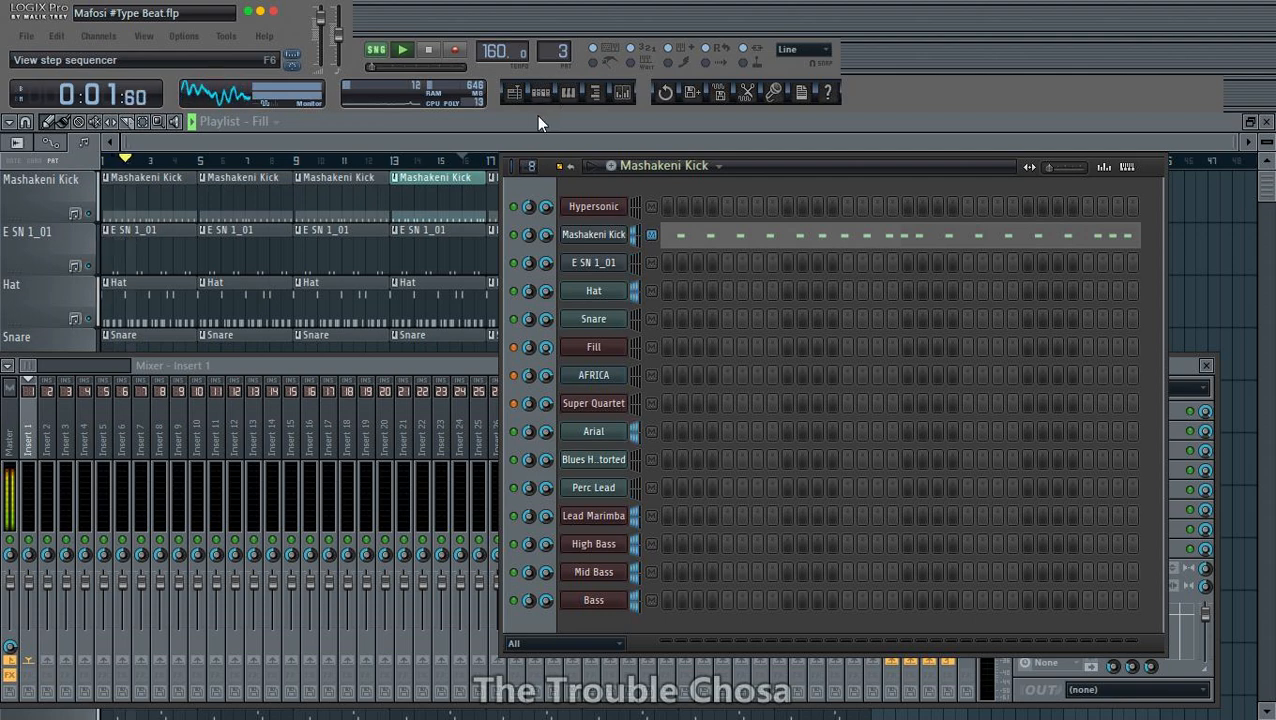
left_click(538, 121)
- Examine the arranged clips on all playlist tracks, from Mashakeni Kick down to Bass, during playback
scroll(1000, 283, "down", 4)
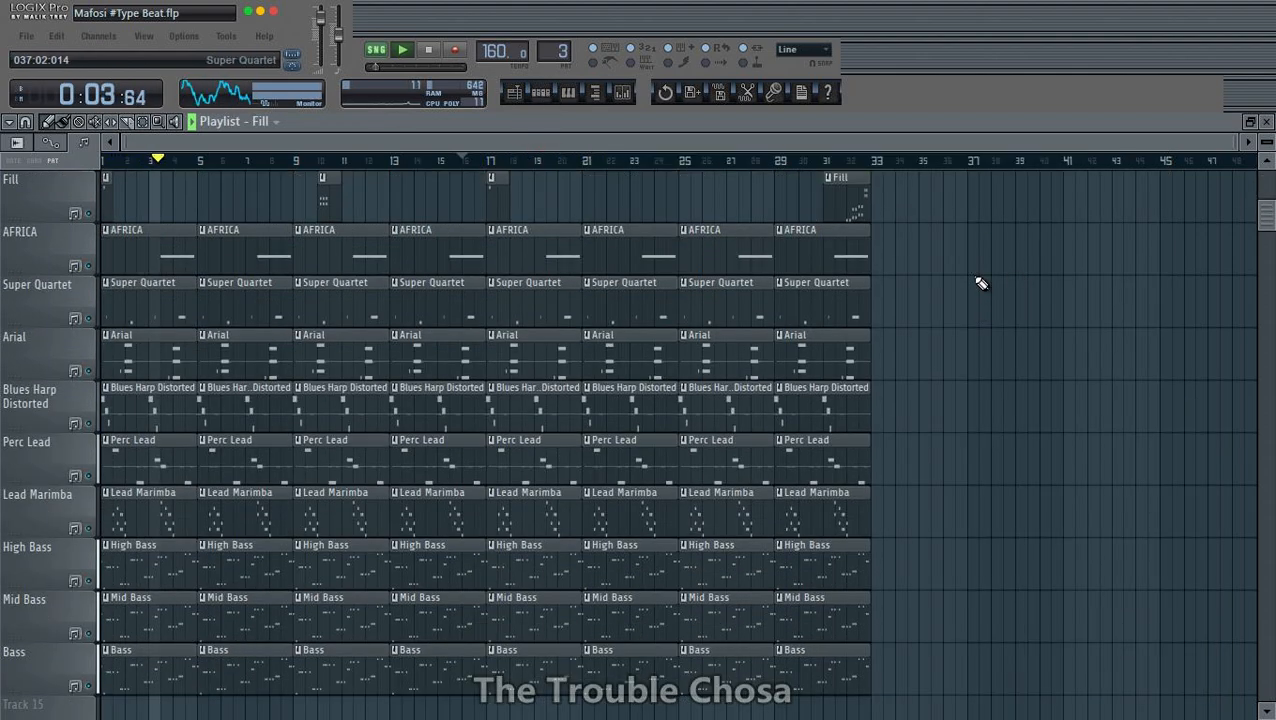
scroll(969, 293, "down", 6)
scroll(967, 296, "up", 1)
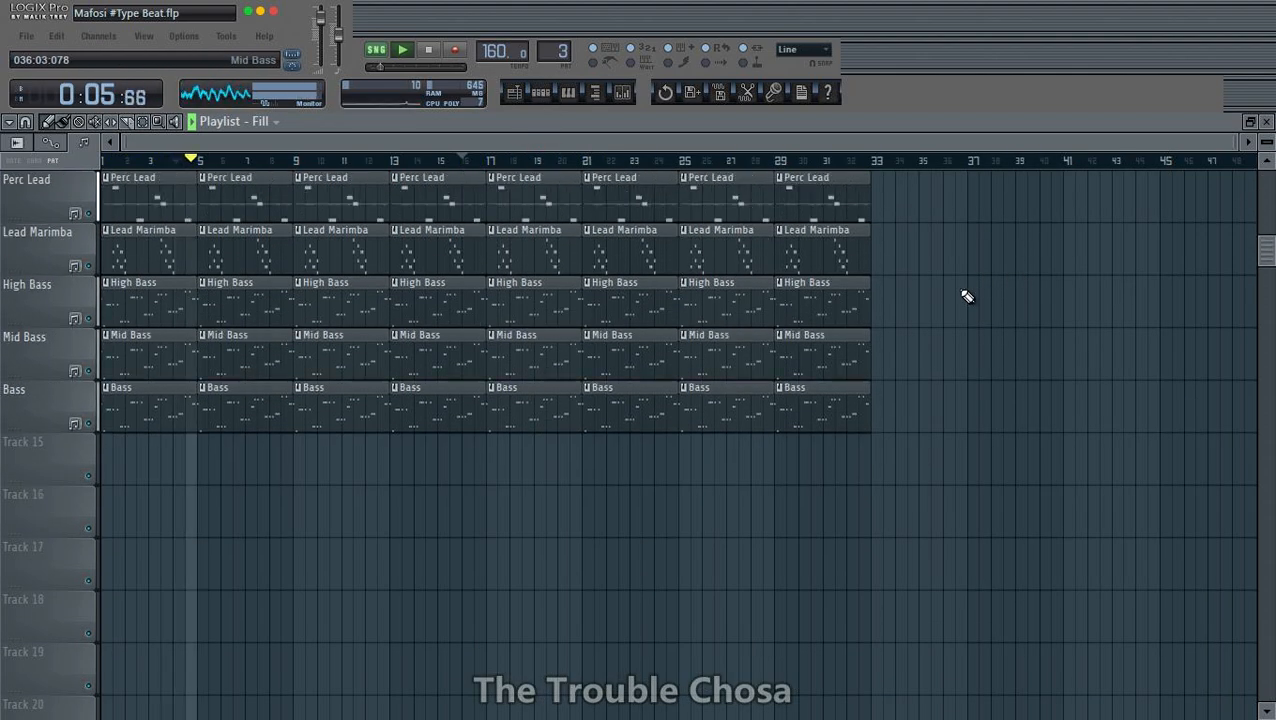
scroll(970, 310, "up", 5)
scroll(974, 318, "up", 3)
scroll(974, 317, "down", 4)
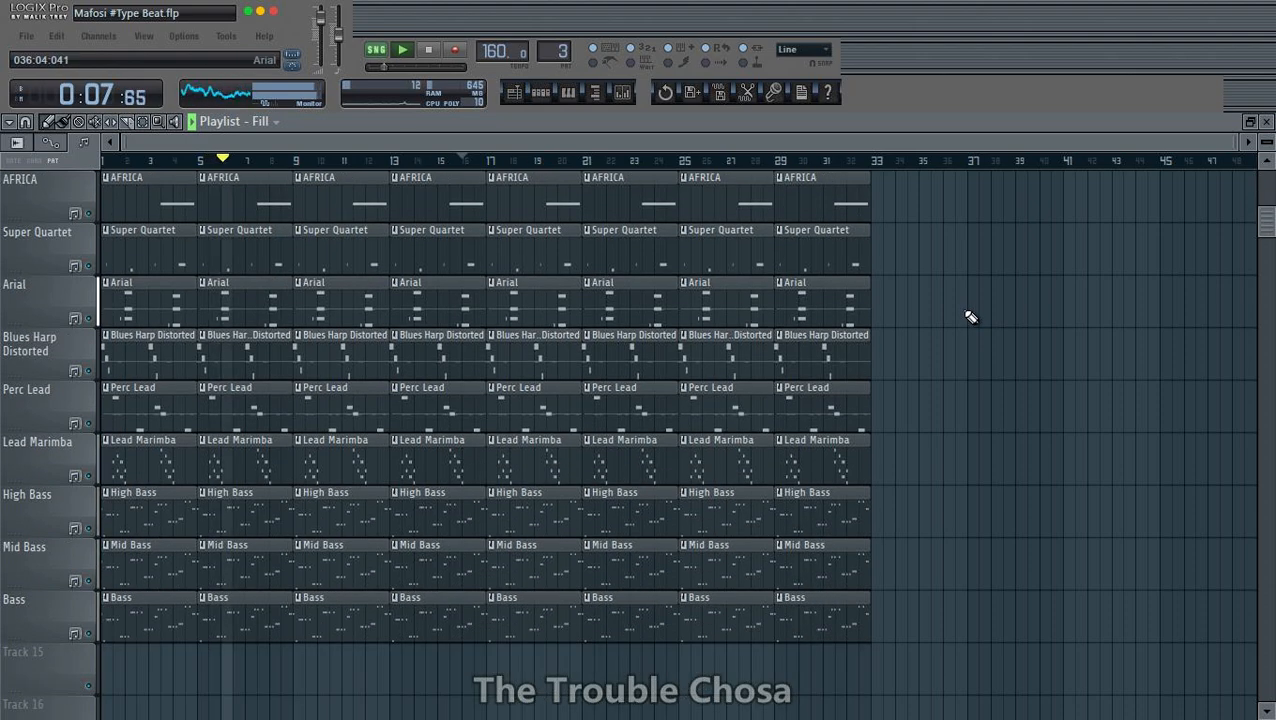
scroll(974, 316, "up", 6)
scroll(818, 318, "down", 8)
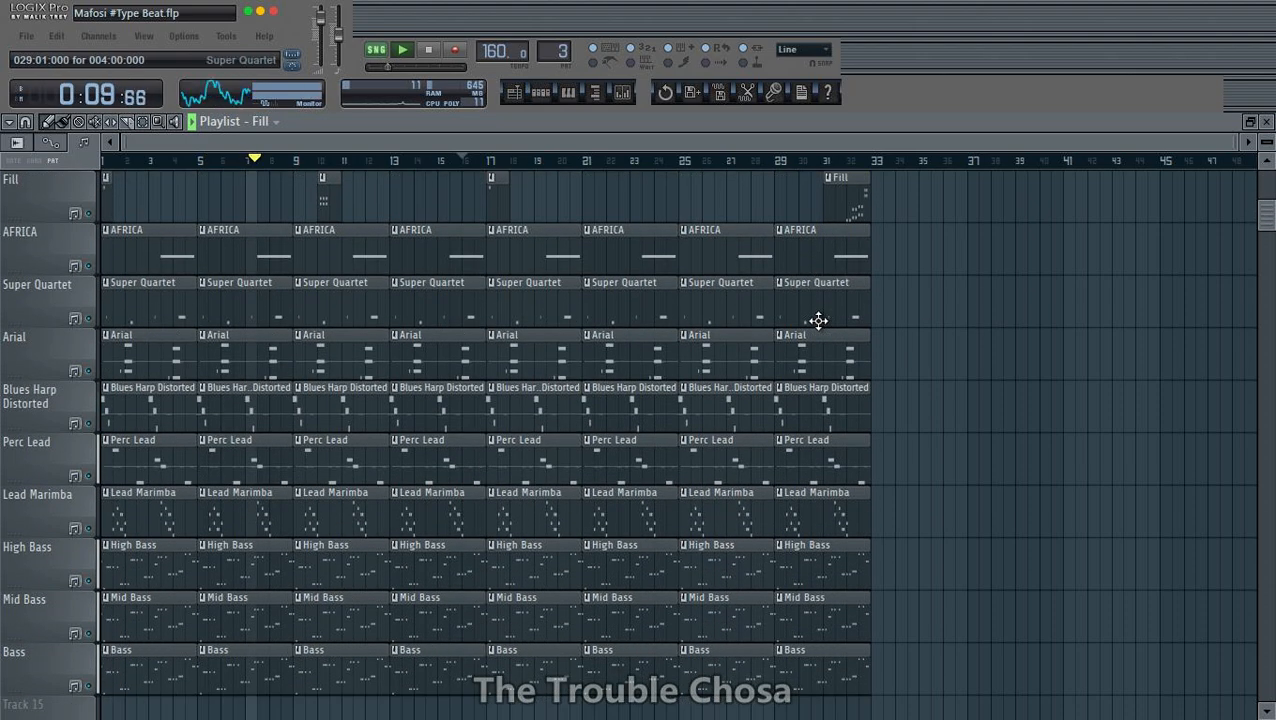
scroll(818, 320, "up", 1)
scroll(818, 320, "up", 7)
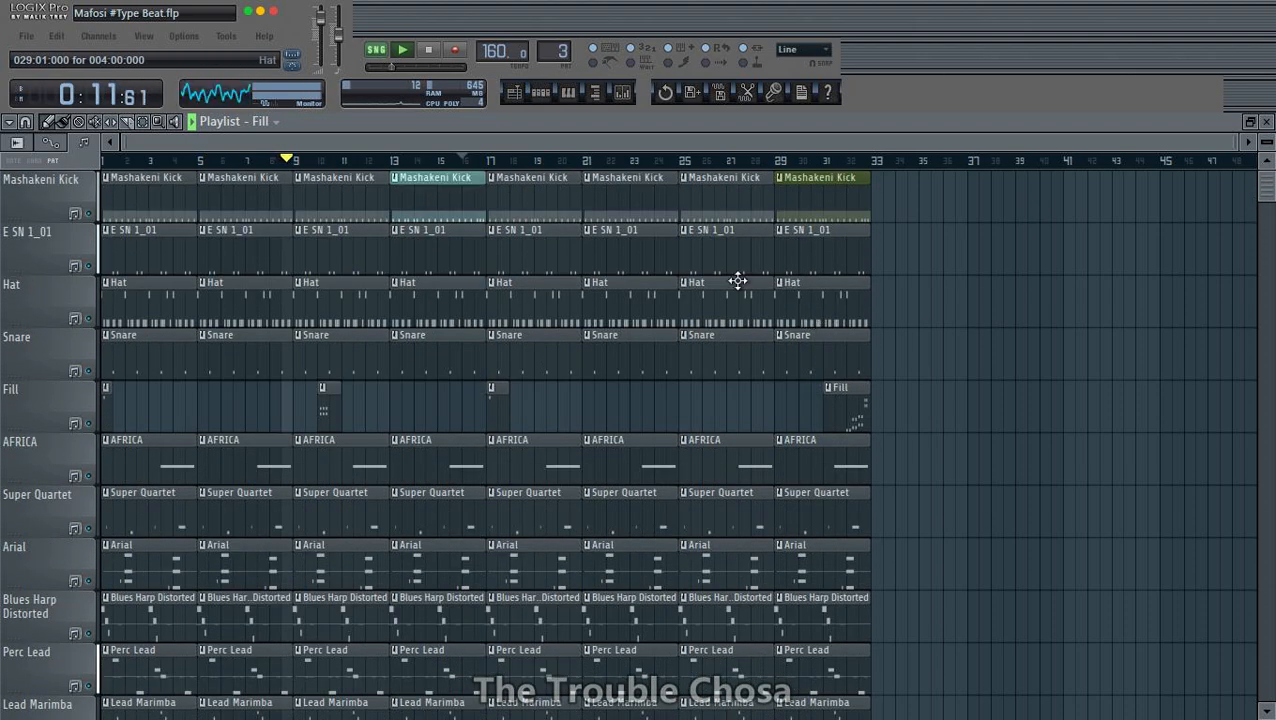
- Play from about bar 23 and duplicate the whole 32-bar arrangement to bar 33
left_click(638, 162)
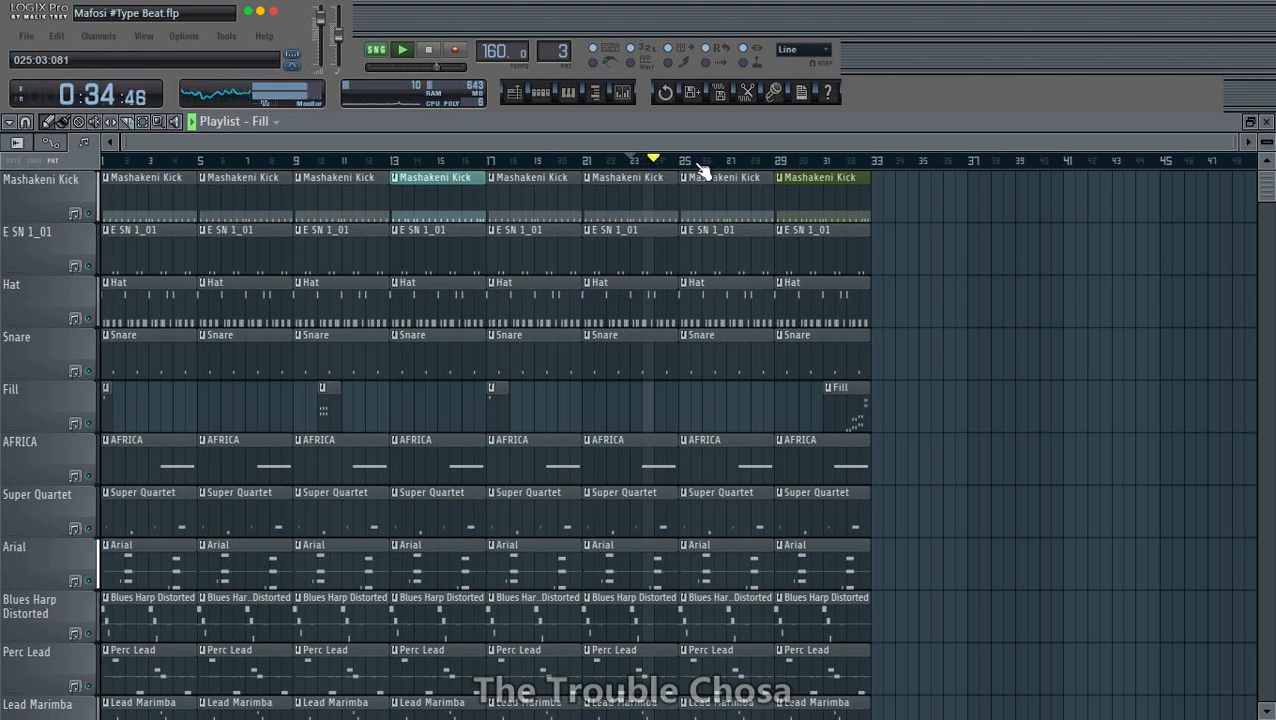
key("ctrl+a")
key("ctrl+b")
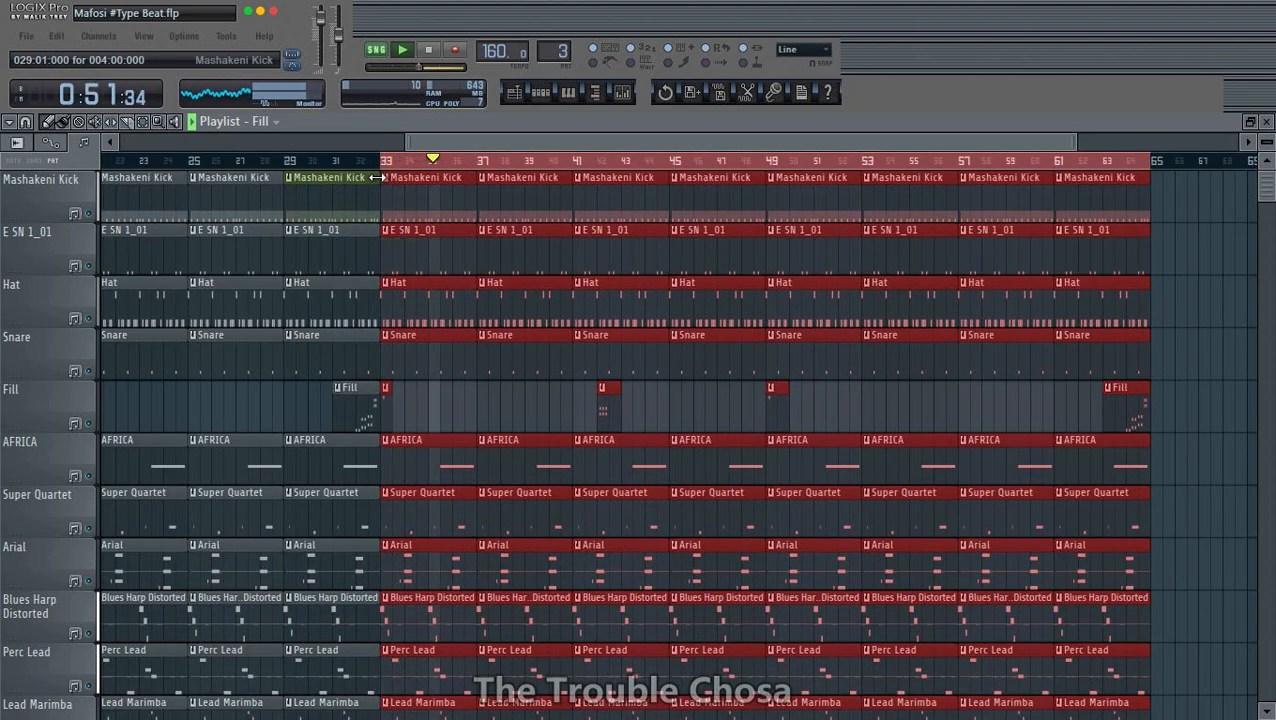
- Copy the short Fill clip from bar 33 to bar 41 and play from about bar 38
scroll(518, 305, "down", 1)
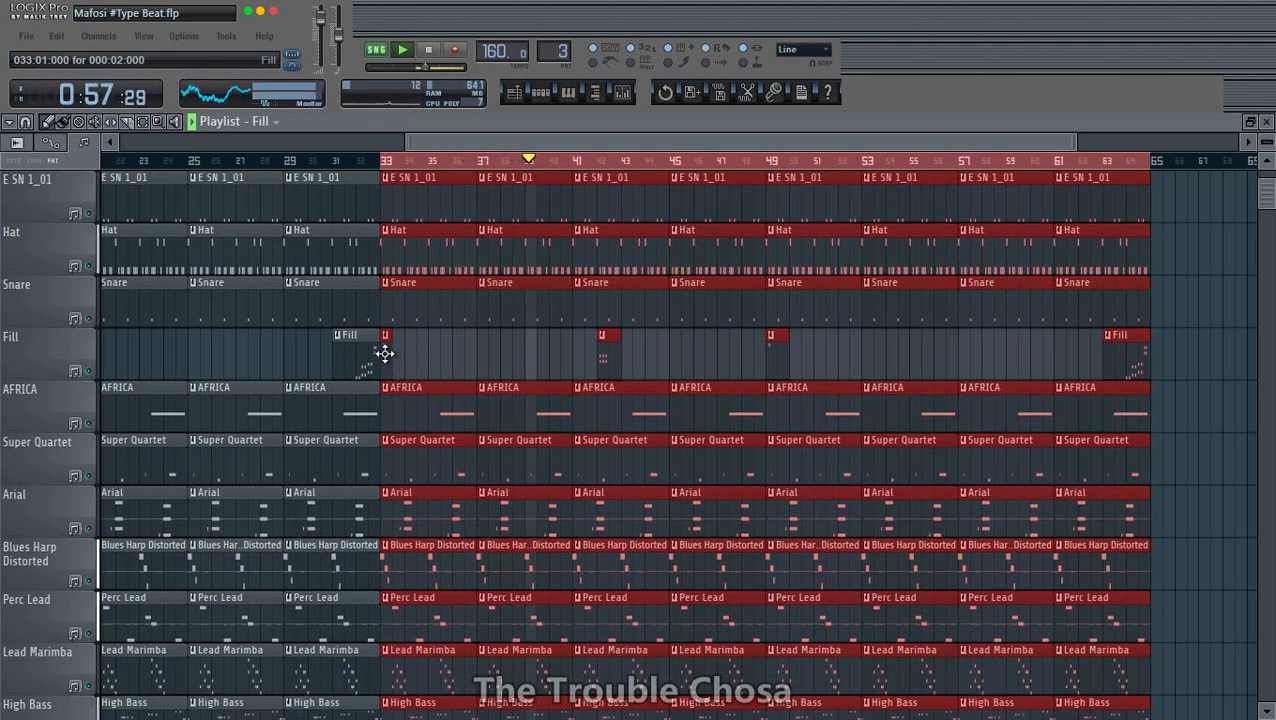
left_click(577, 357)
right_click(588, 367)
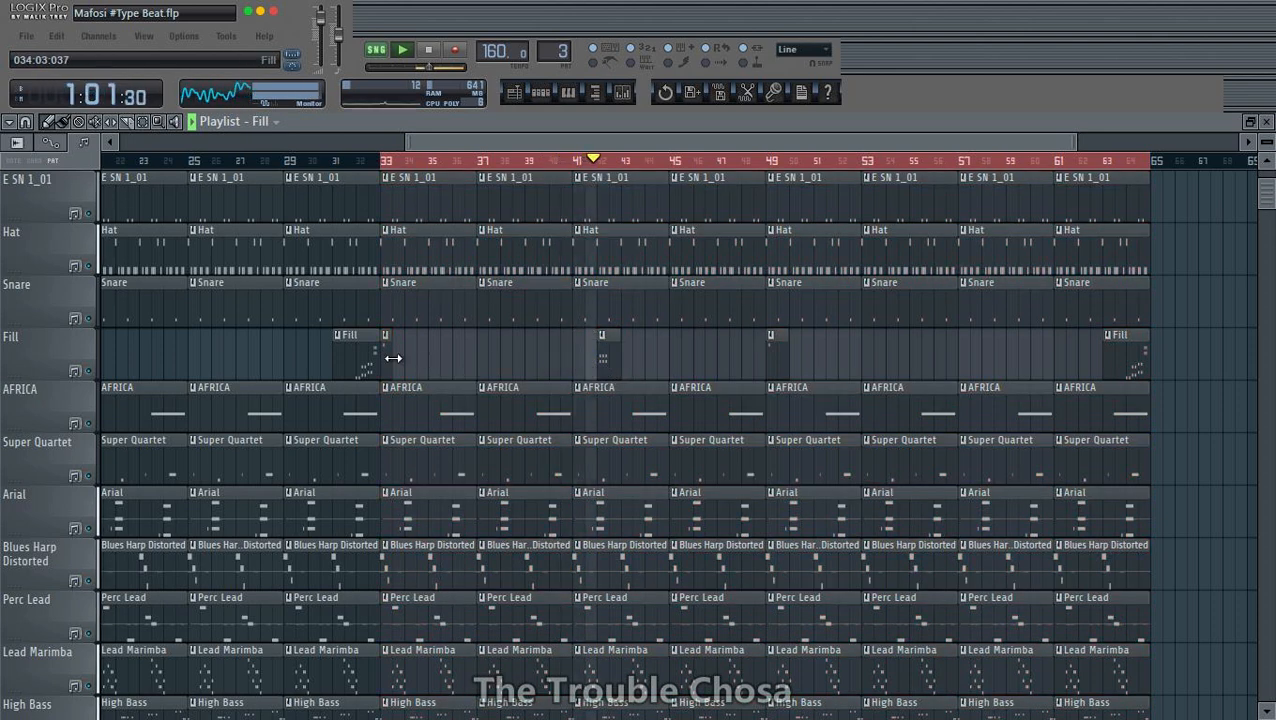
left_click(388, 358)
left_click(576, 360)
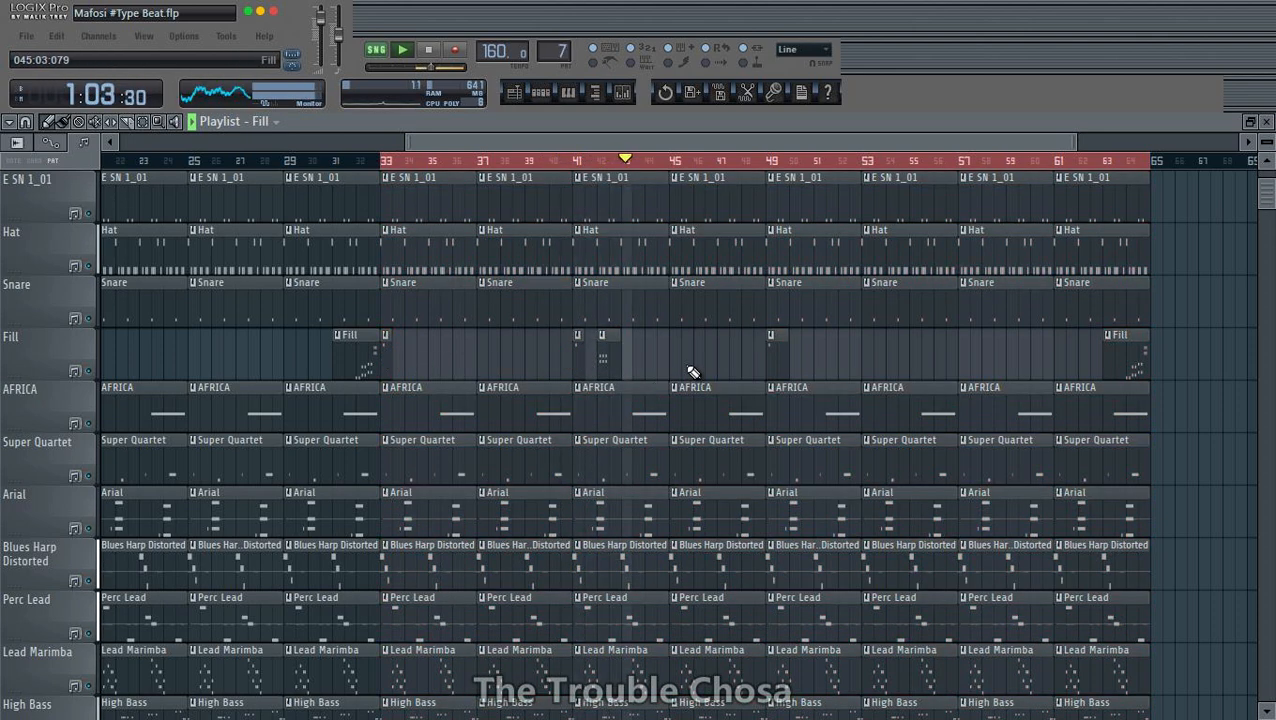
left_click(516, 160)
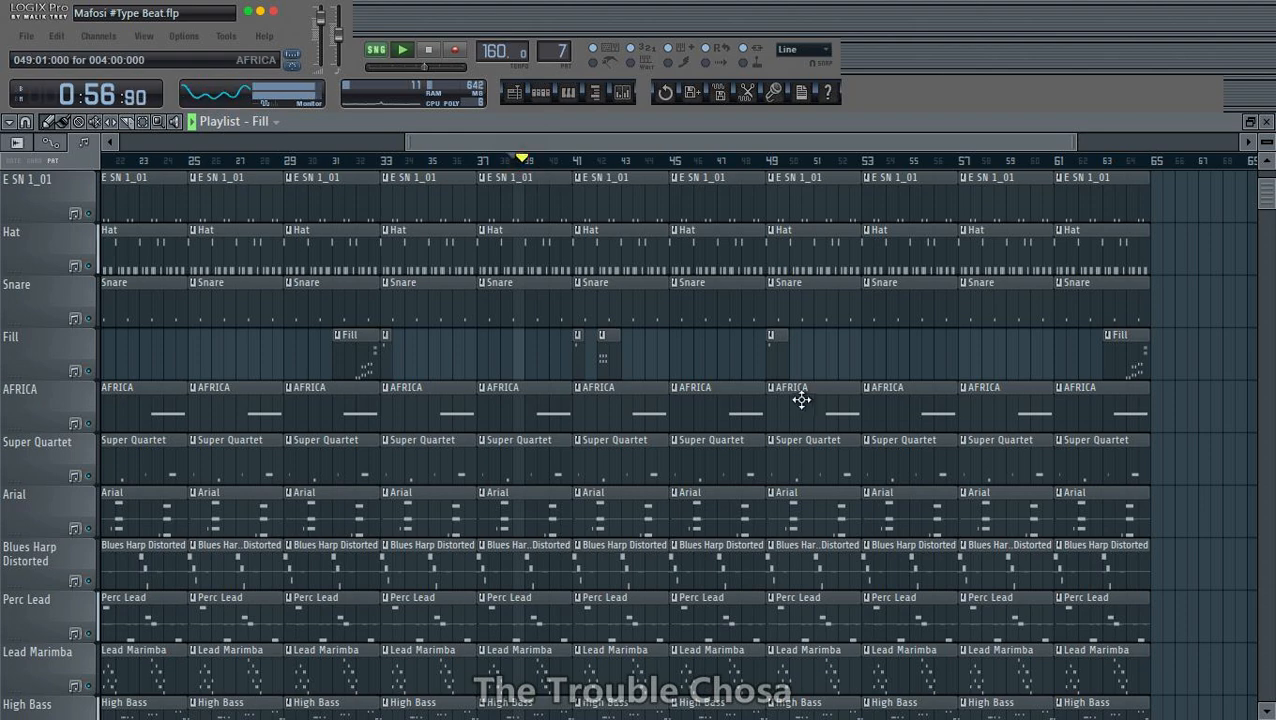
- Delete the High Bass, Mid Bass and Bass clips between bars 41 and 49
scroll(706, 411, "down", 5)
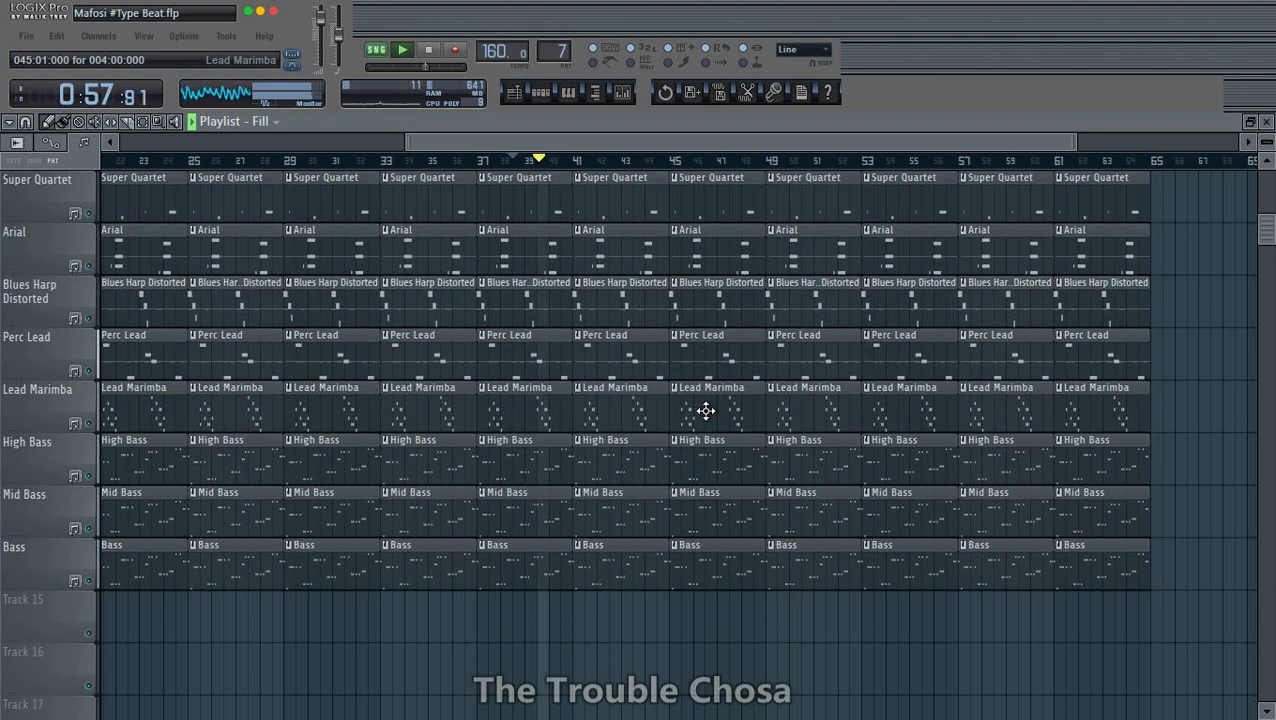
right_click(630, 575)
right_click(629, 521)
right_click(625, 466)
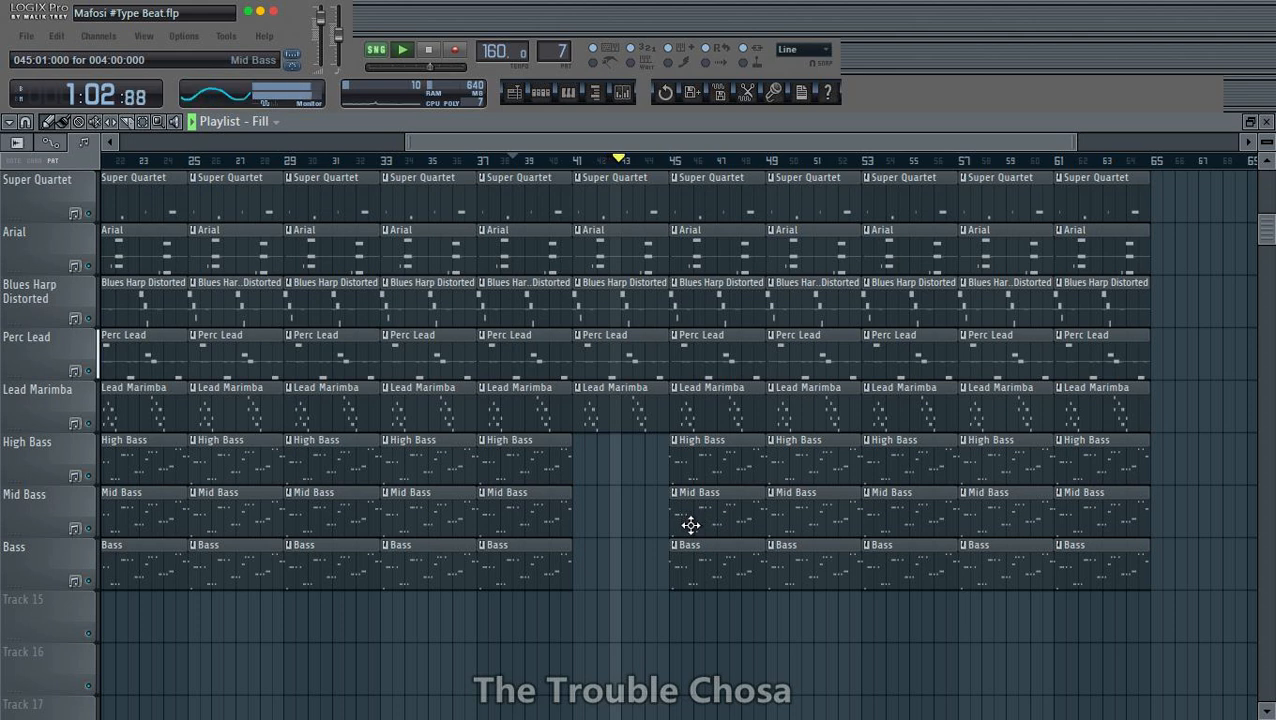
right_click(692, 461)
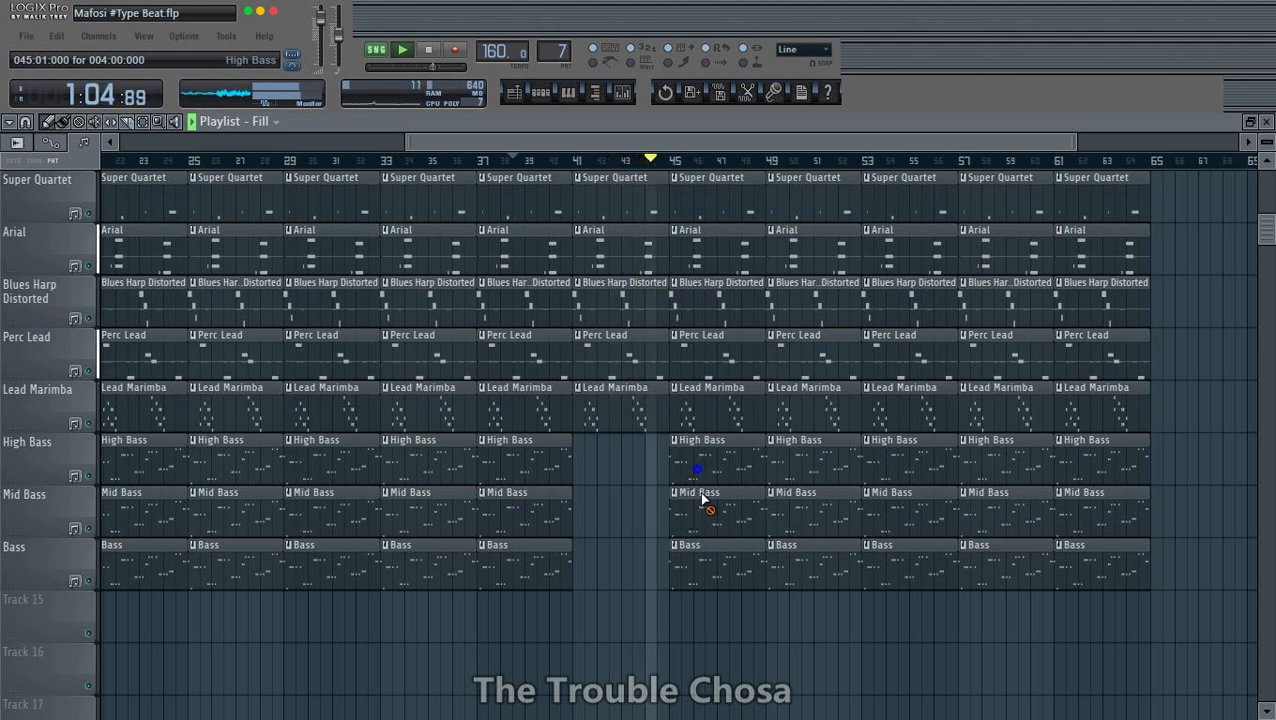
right_click(704, 508)
right_click(711, 576)
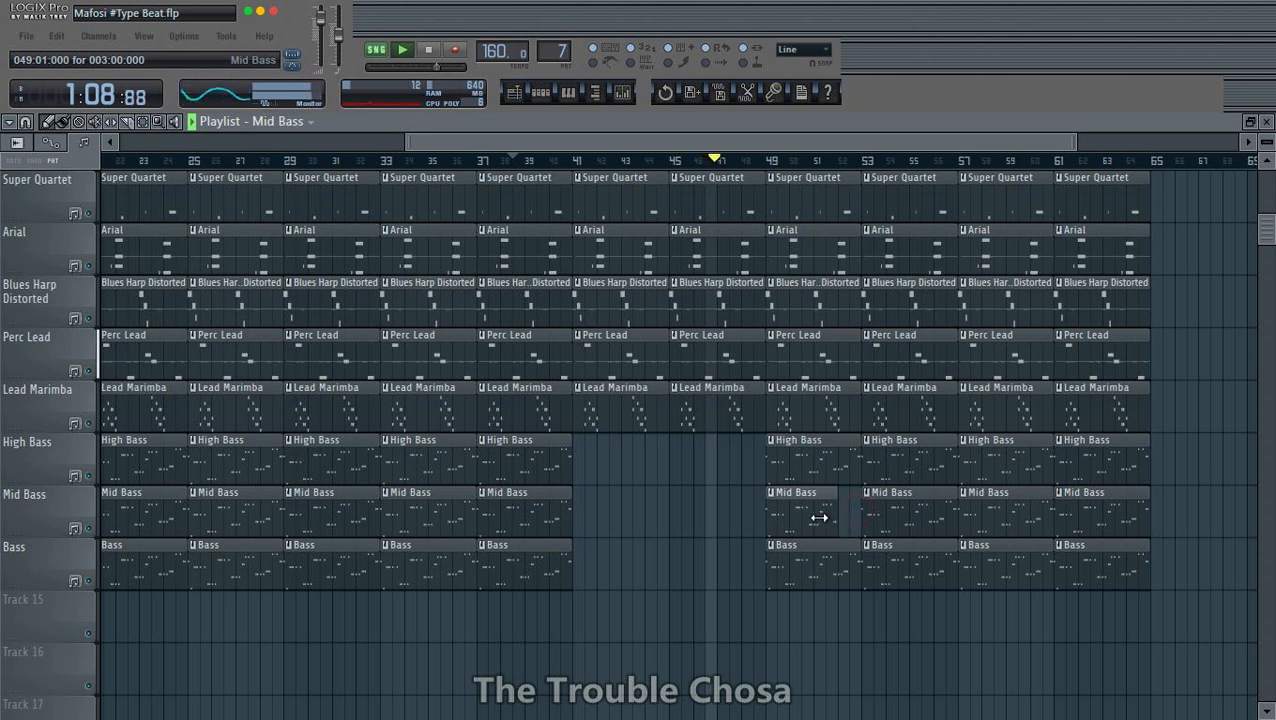
- Trim the bass clips at bar 49 so Mid Bass covers bars 49–50 and High Bass and Bass start at bar 51
left_click_drag(818, 517, 813, 517)
left_click_drag(804, 473, 828, 473)
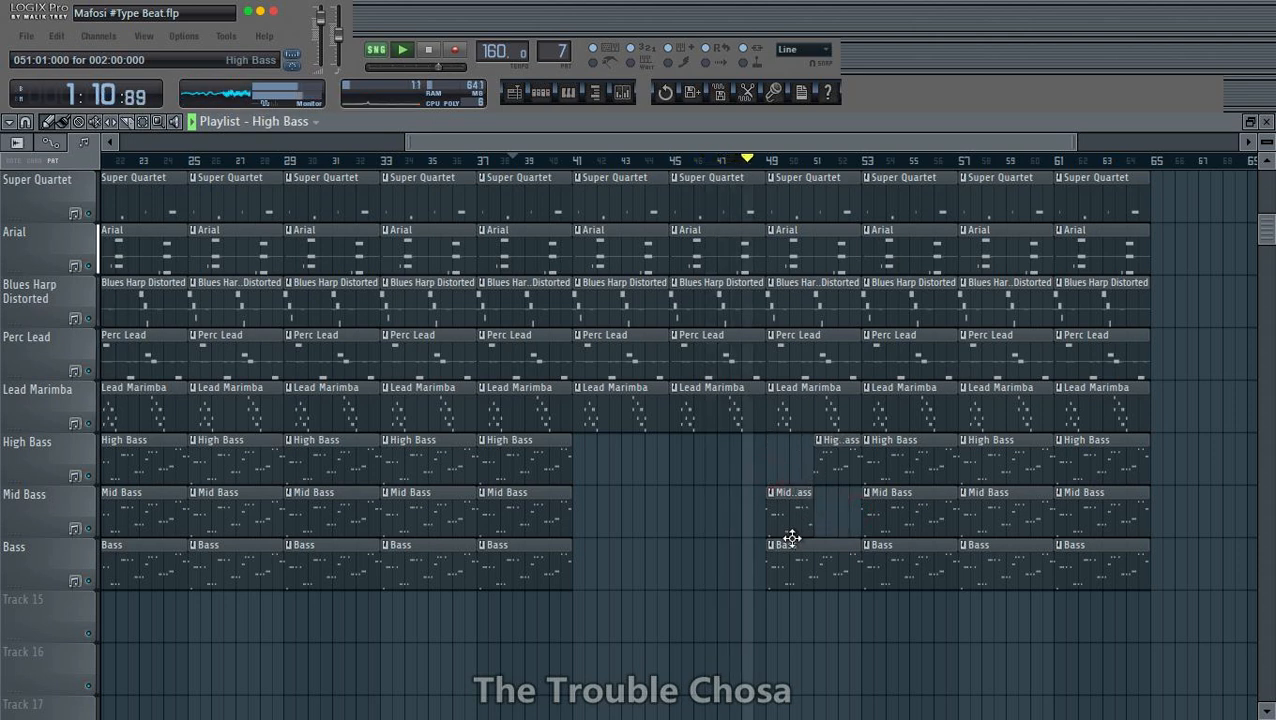
left_click_drag(801, 580, 825, 580)
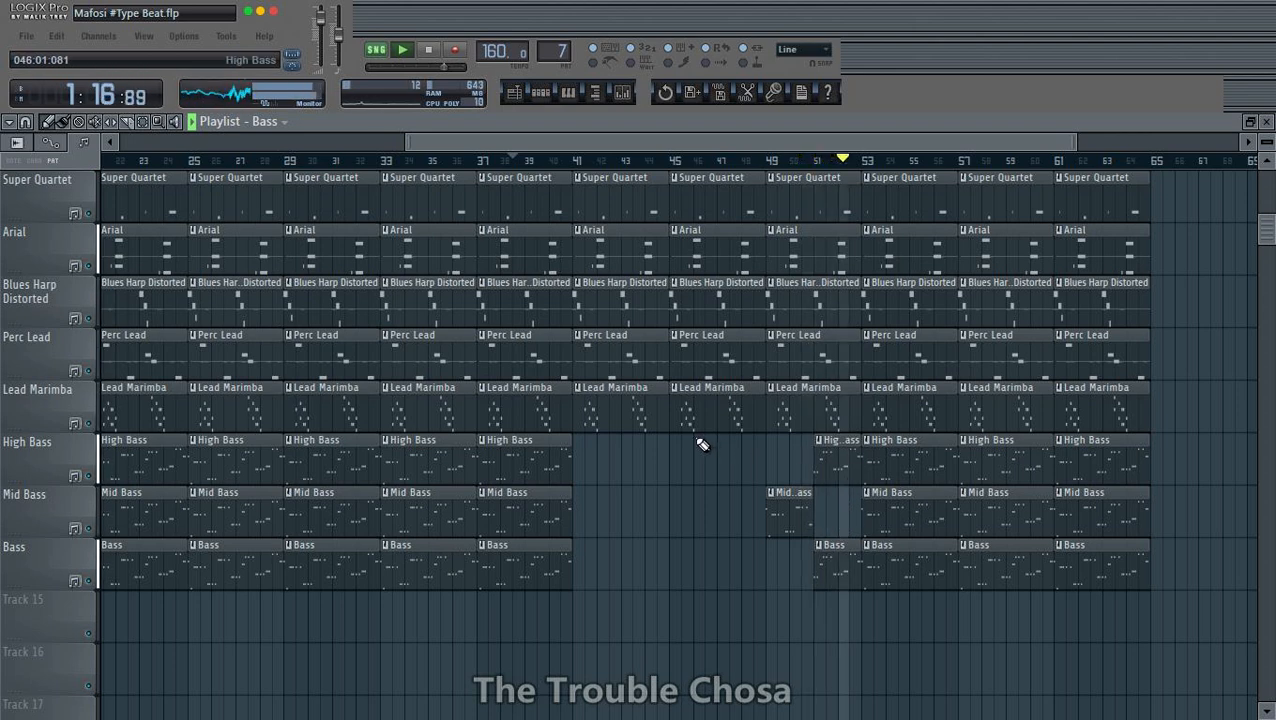
- Replay the section and delete all Lead Marimba clips from bar 45 to the end of the arrangement
key("space")
key("space")
right_click(743, 416)
right_click(796, 396)
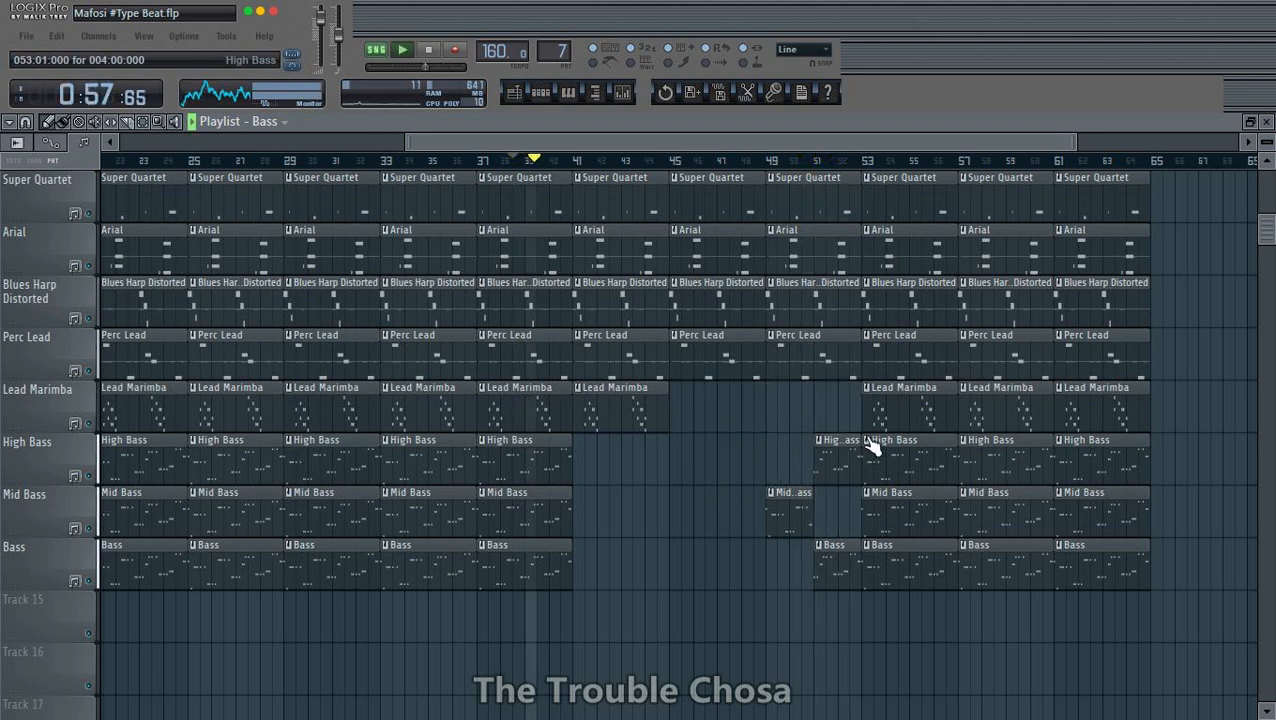
right_click(880, 418)
right_click(1000, 412)
right_click(1100, 408)
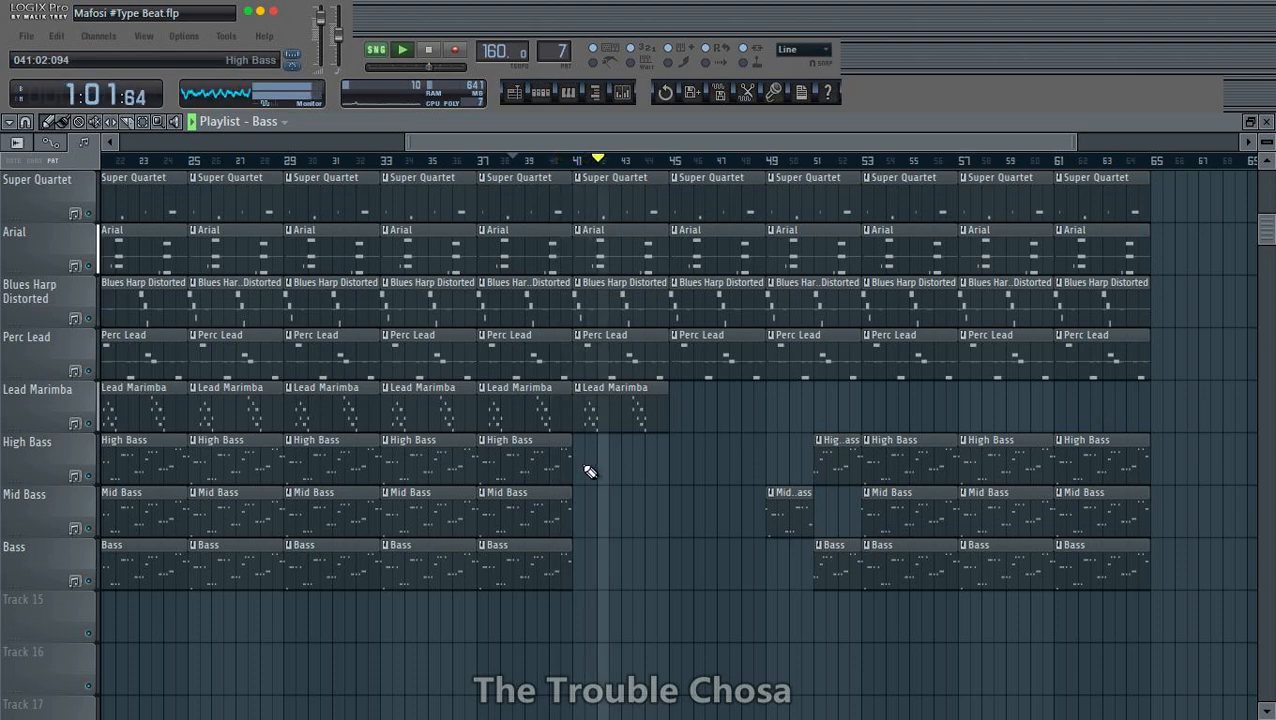
- Replay the section and place four-bar Bass, Mid Bass and High Bass clips on their tracks at bar 41
key("space")
key("space")
scroll(620, 172, "up", 5)
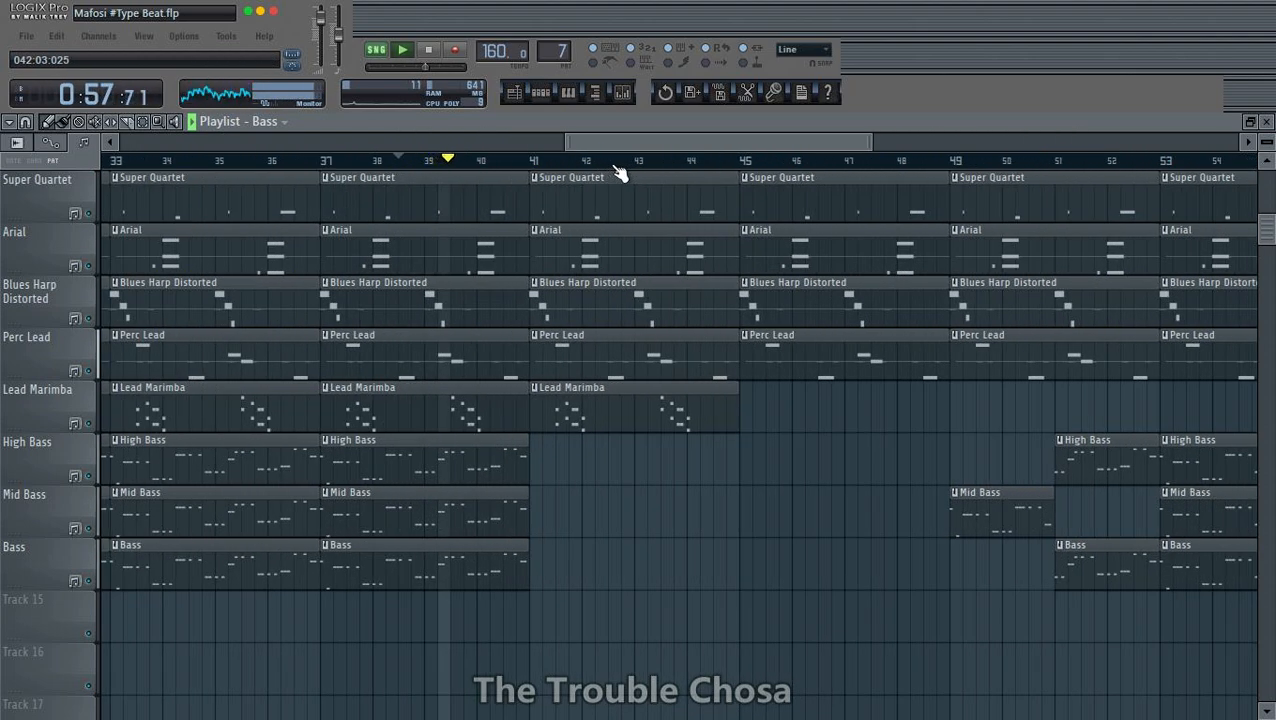
key("space")
key("space")
left_click(508, 557)
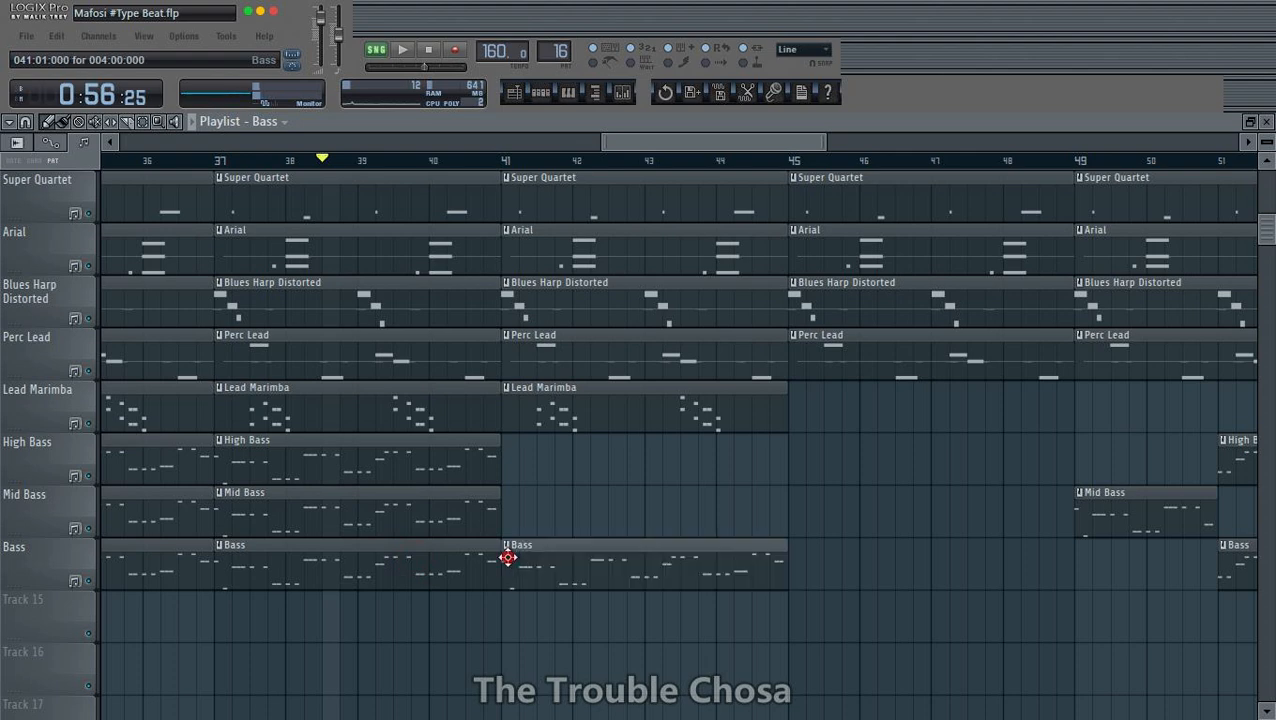
left_click(505, 508)
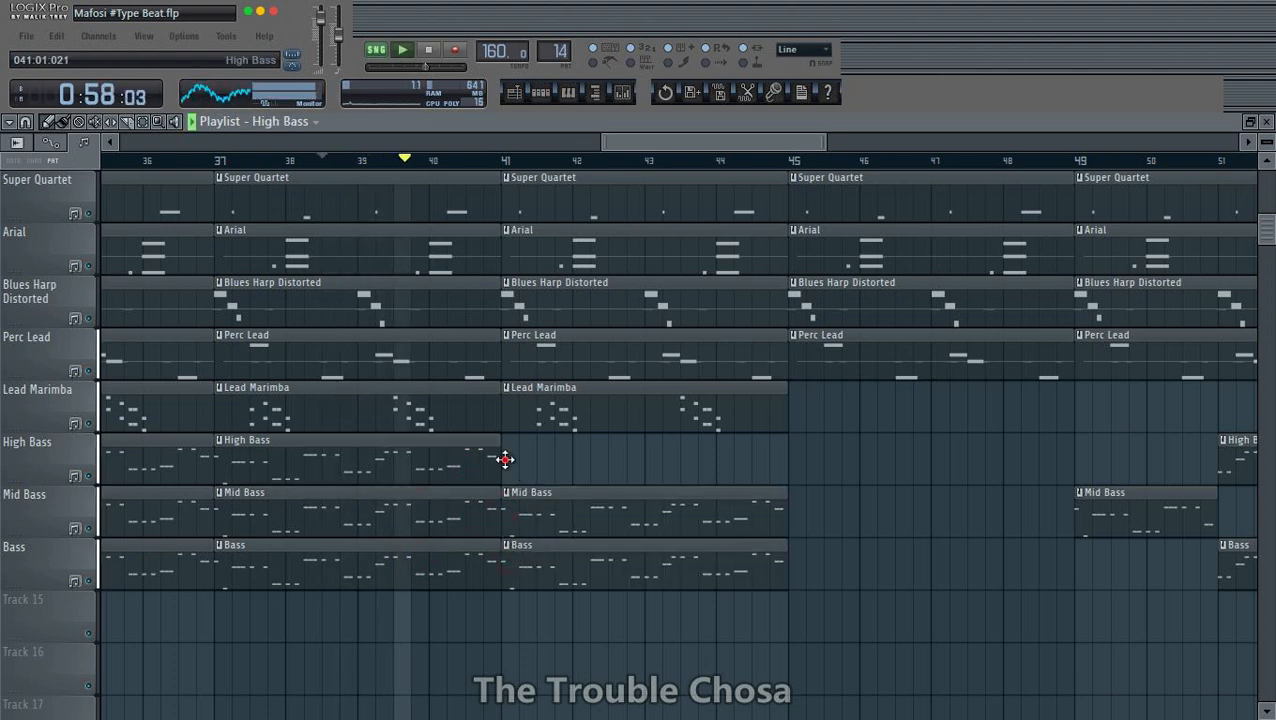
left_click(510, 465)
key("space")
- Shorten the High Bass, Mid Bass and Bass clips at bar 41 to their first beat
scroll(601, 177, "up", 4)
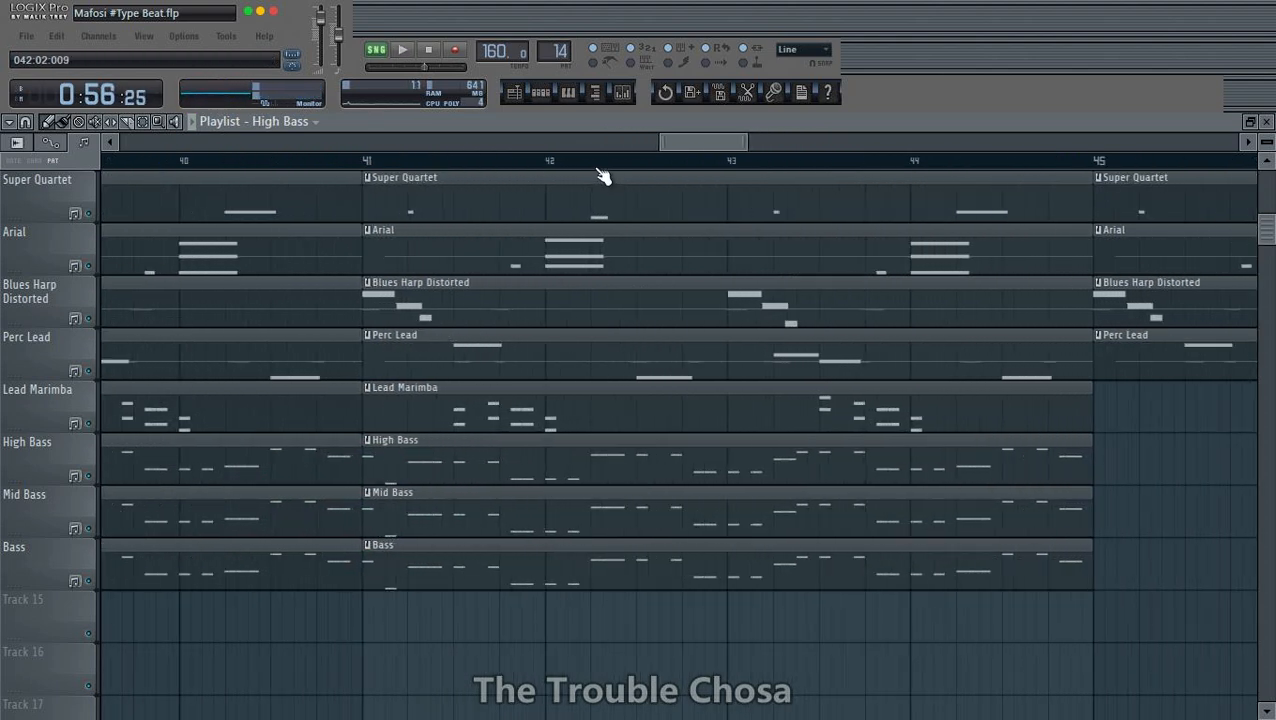
left_click_drag(1087, 469, 405, 480)
left_click_drag(1087, 518, 405, 515)
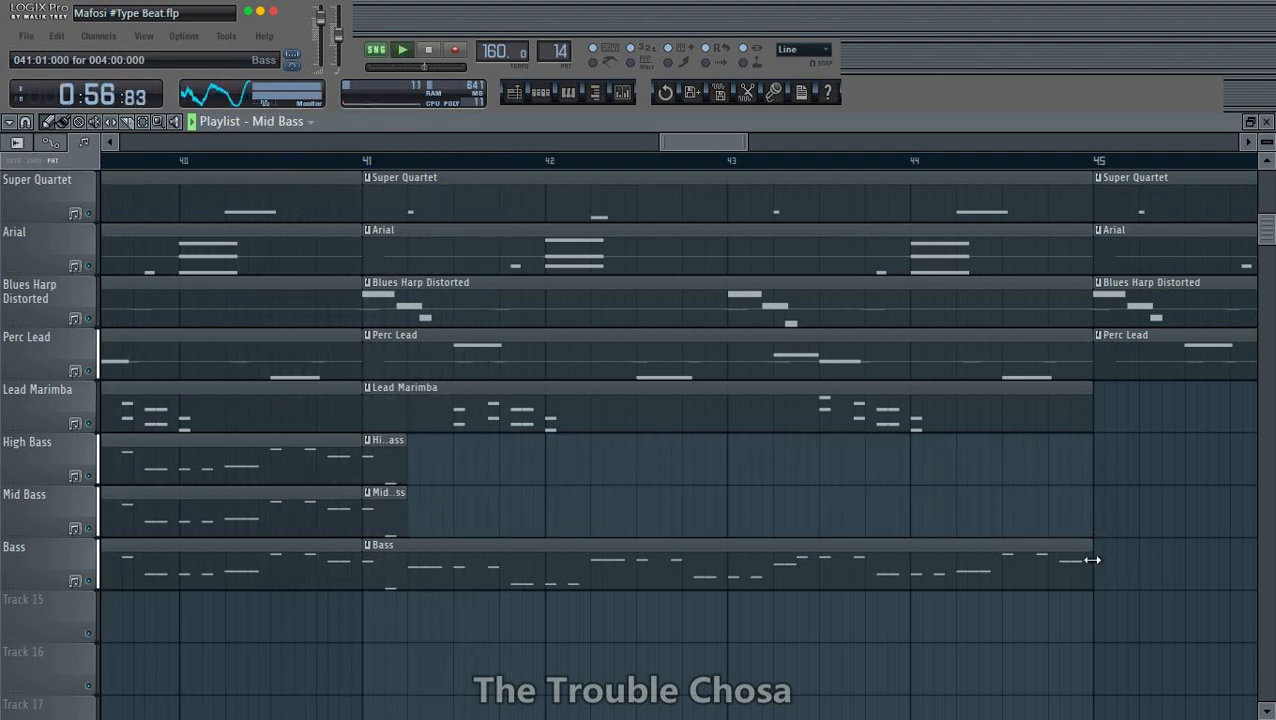
left_click_drag(1092, 560, 405, 598)
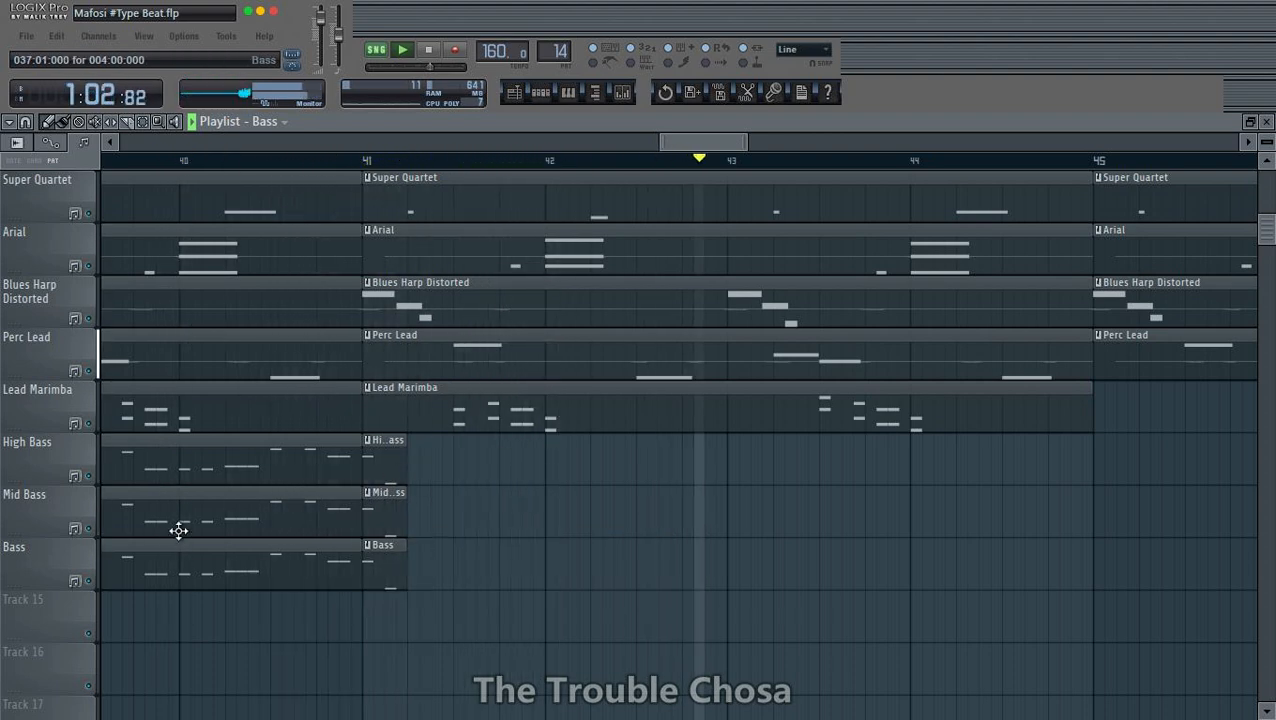
- Place four-bar High Bass, Mid Bass and Bass clips at bar 41 on the empty Tracks 15, 16 and 17
scroll(579, 170, "down", 3)
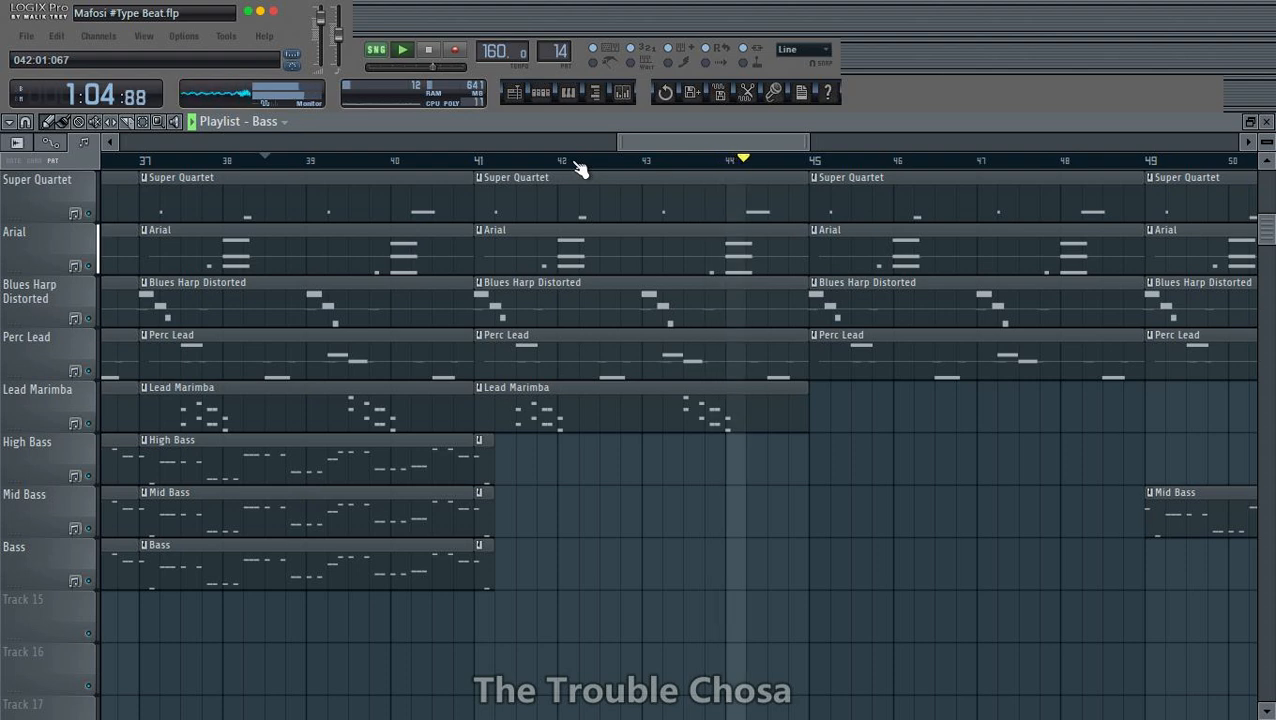
left_click(325, 471)
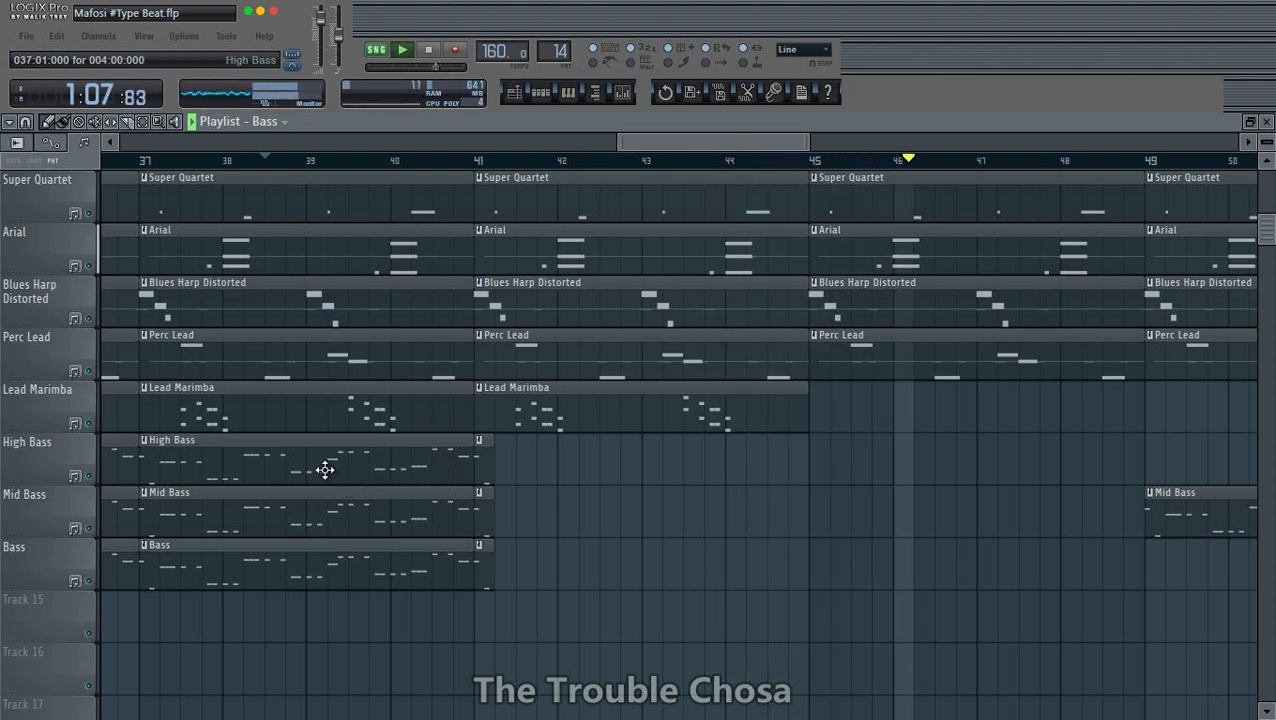
left_click(482, 620)
scroll(285, 521, "down", 2)
left_click(271, 412)
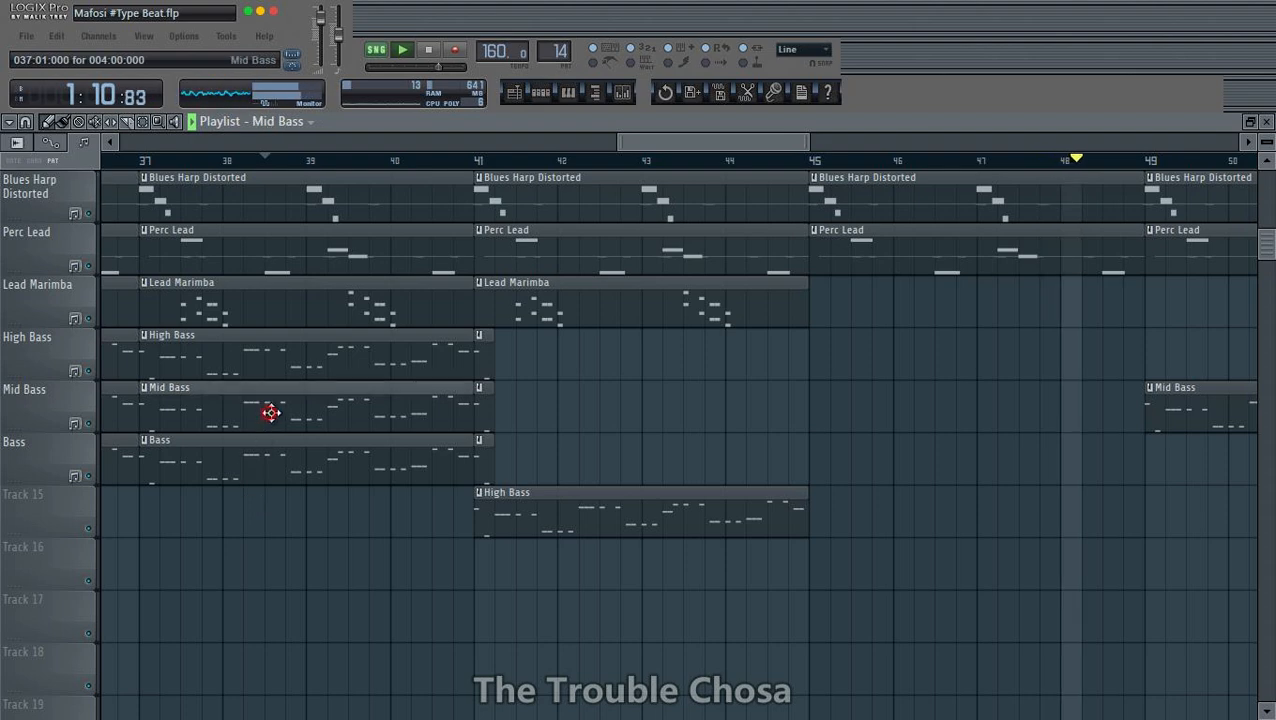
left_click(478, 578)
left_click(271, 453)
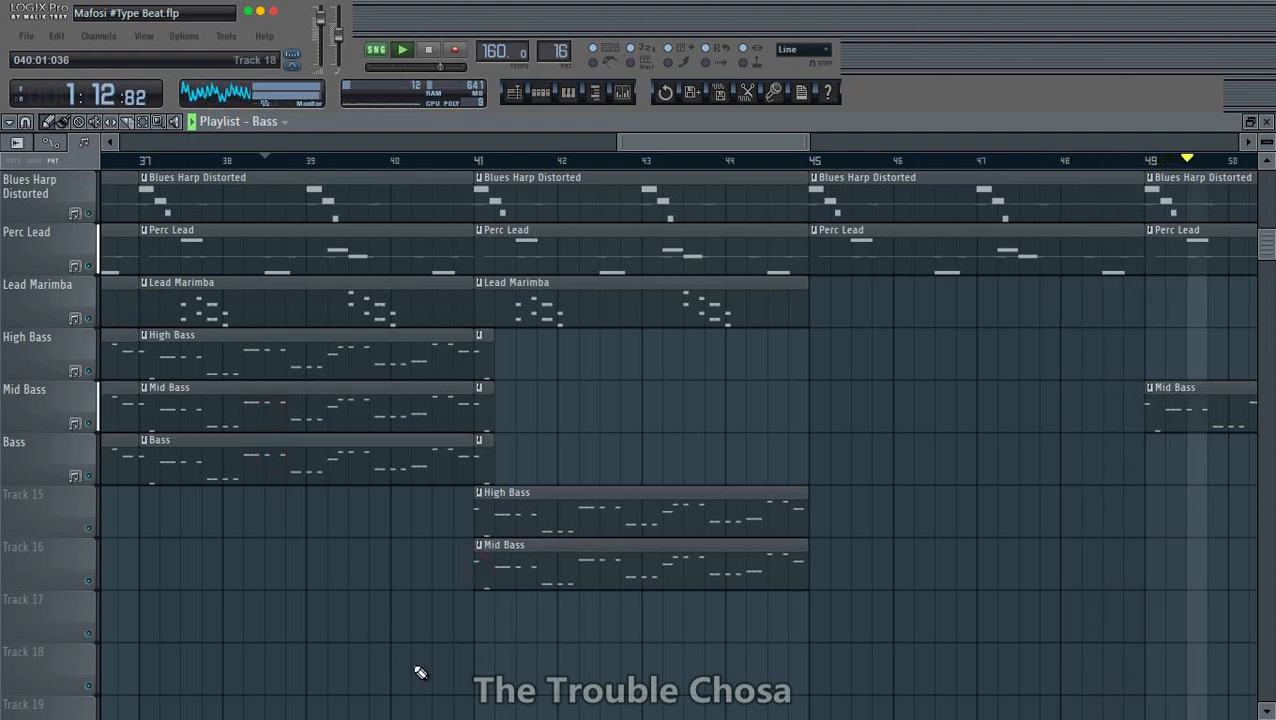
left_click(482, 616)
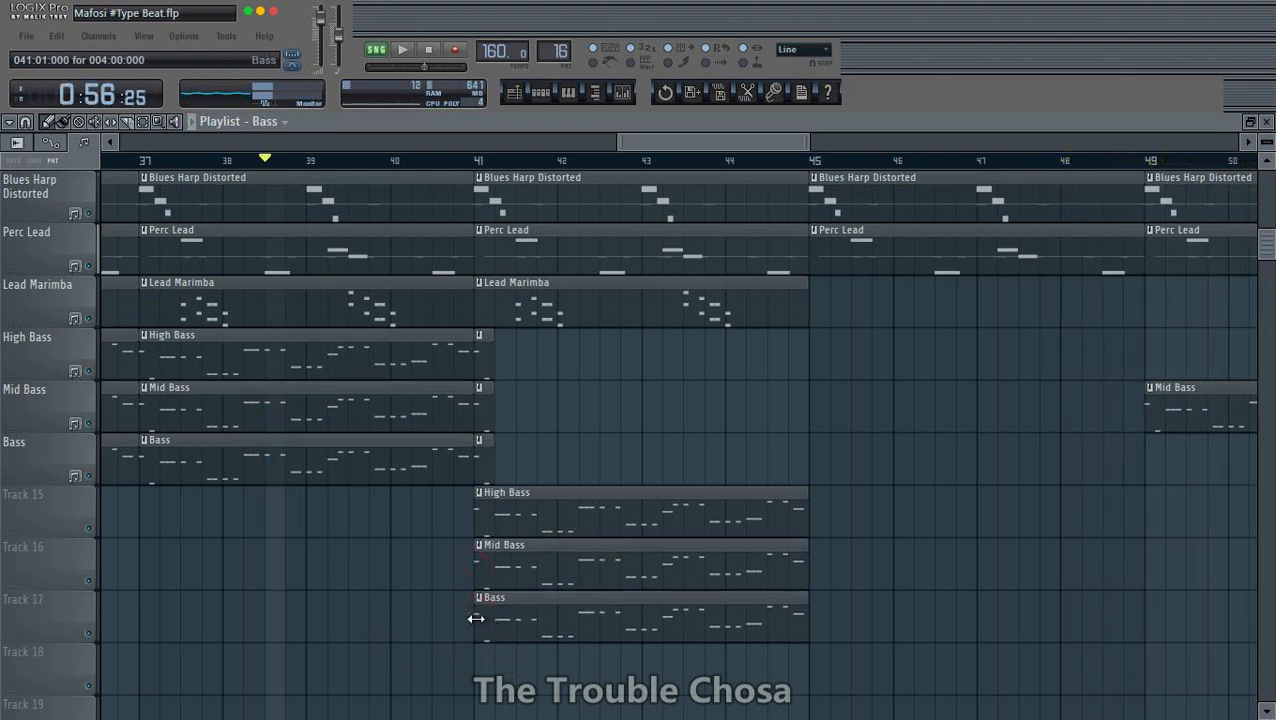
- Trim the bass clips on Tracks 15 to 17 at both ends, leaving only the first beat of bar 43
left_click_drag(476, 619, 637, 626)
left_click_drag(801, 596, 660, 600)
left_click_drag(475, 568, 643, 566)
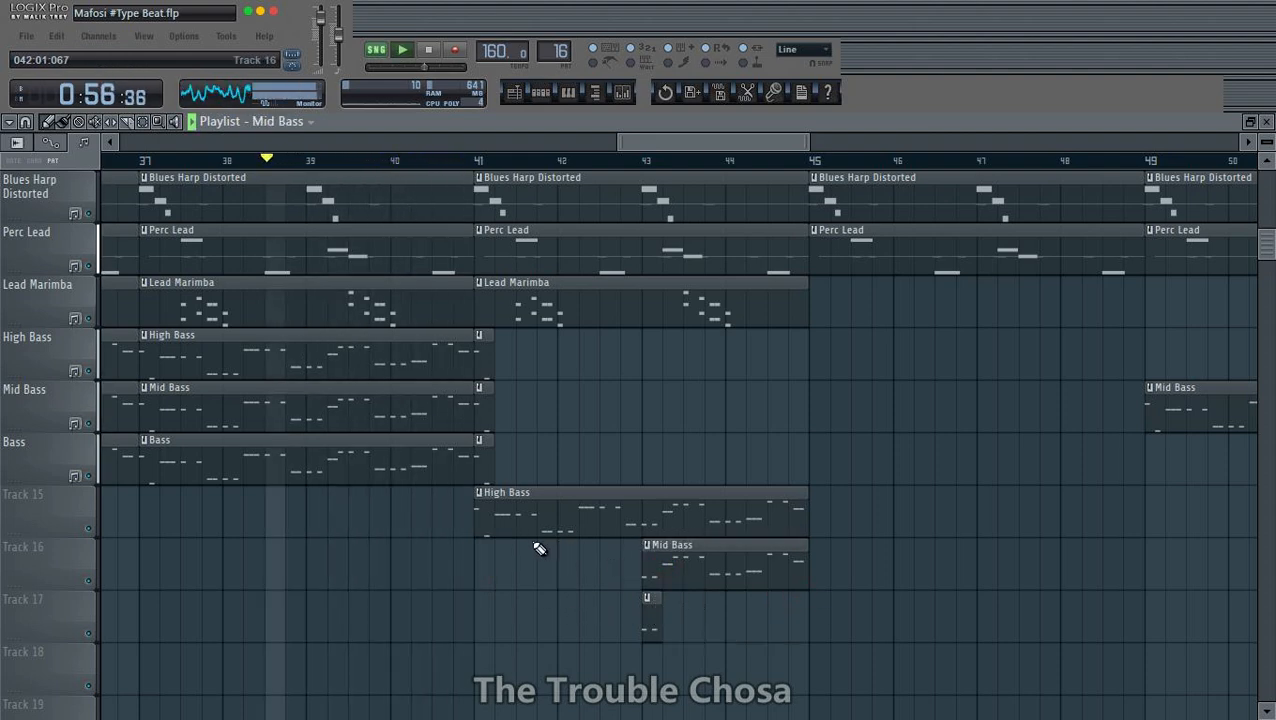
key("space")
left_click_drag(476, 521, 643, 521)
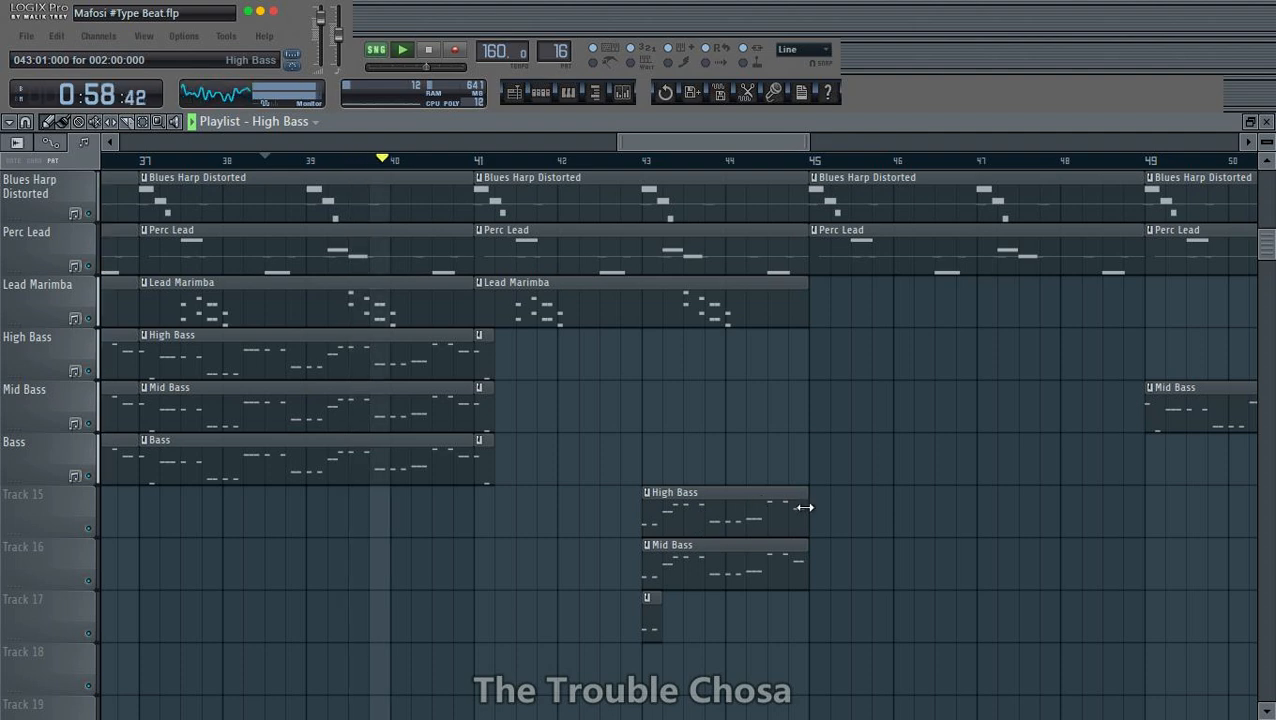
left_click_drag(807, 520, 659, 520)
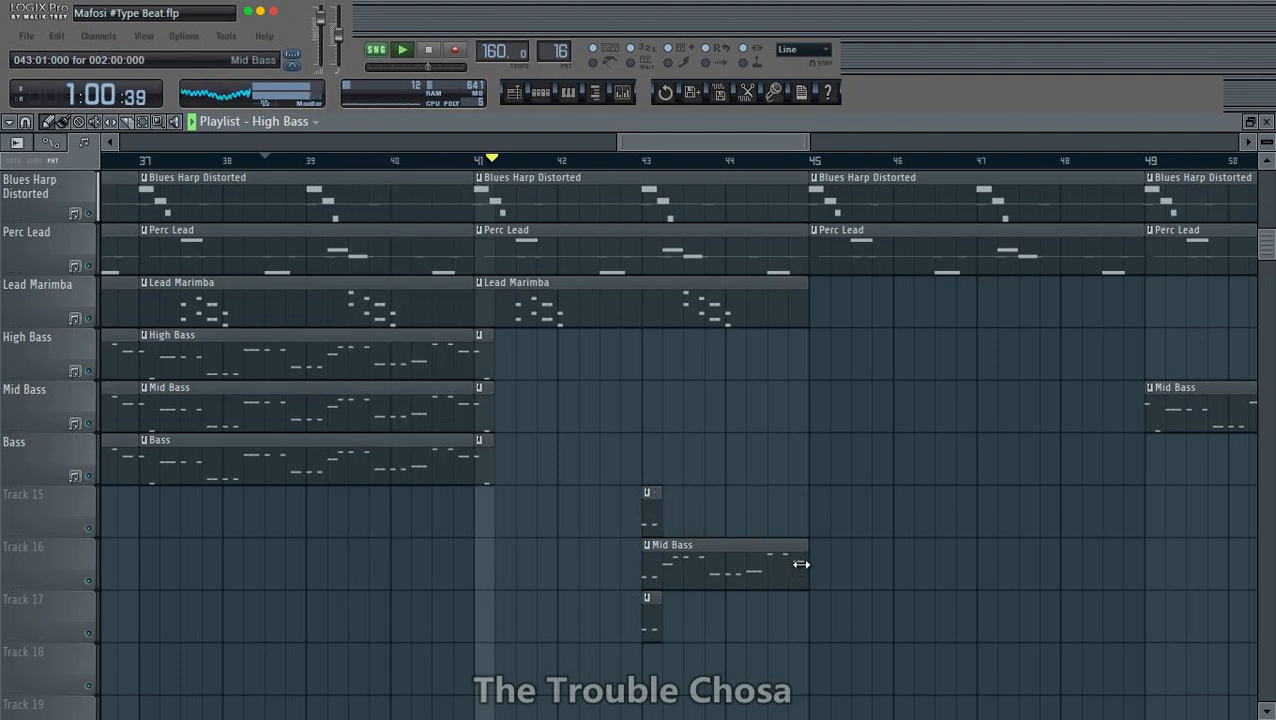
left_click_drag(800, 565, 660, 565)
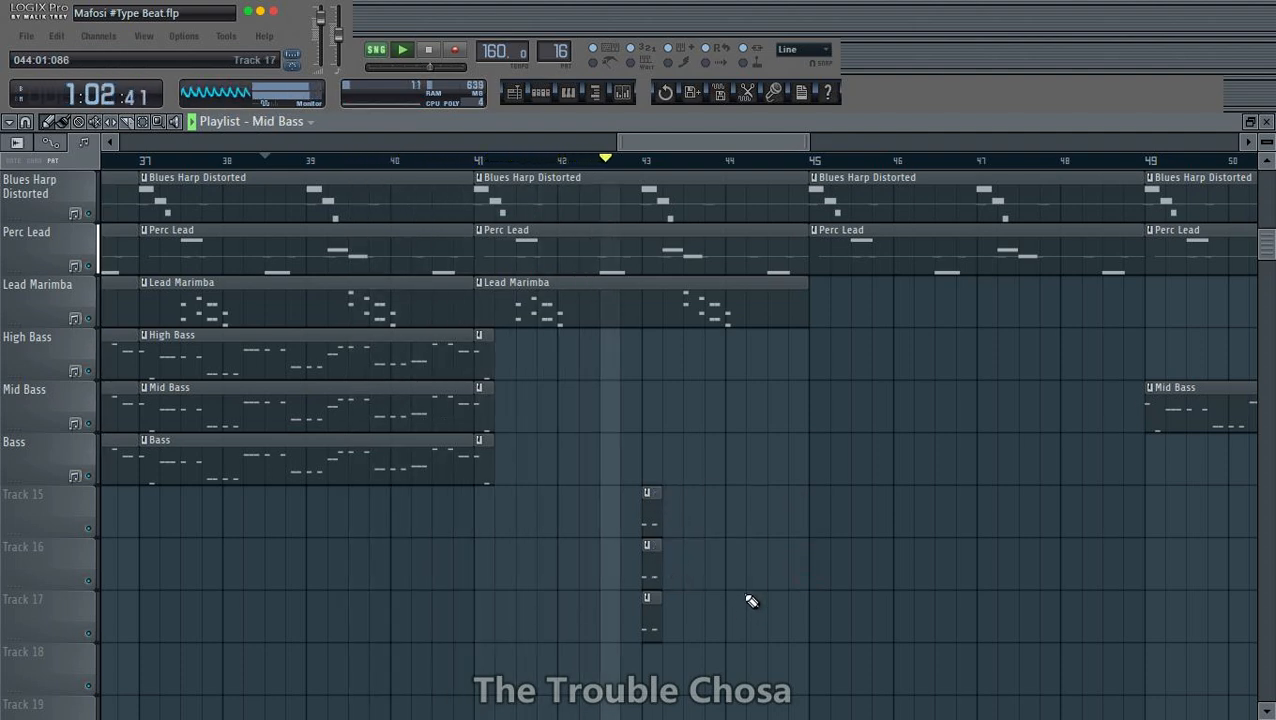
- Select the three one-beat clips at bar 43 and move them up to the High Bass, Mid Bass and Bass tracks
left_click(143, 123)
left_click_drag(694, 478, 645, 690)
key("space")
key("space")
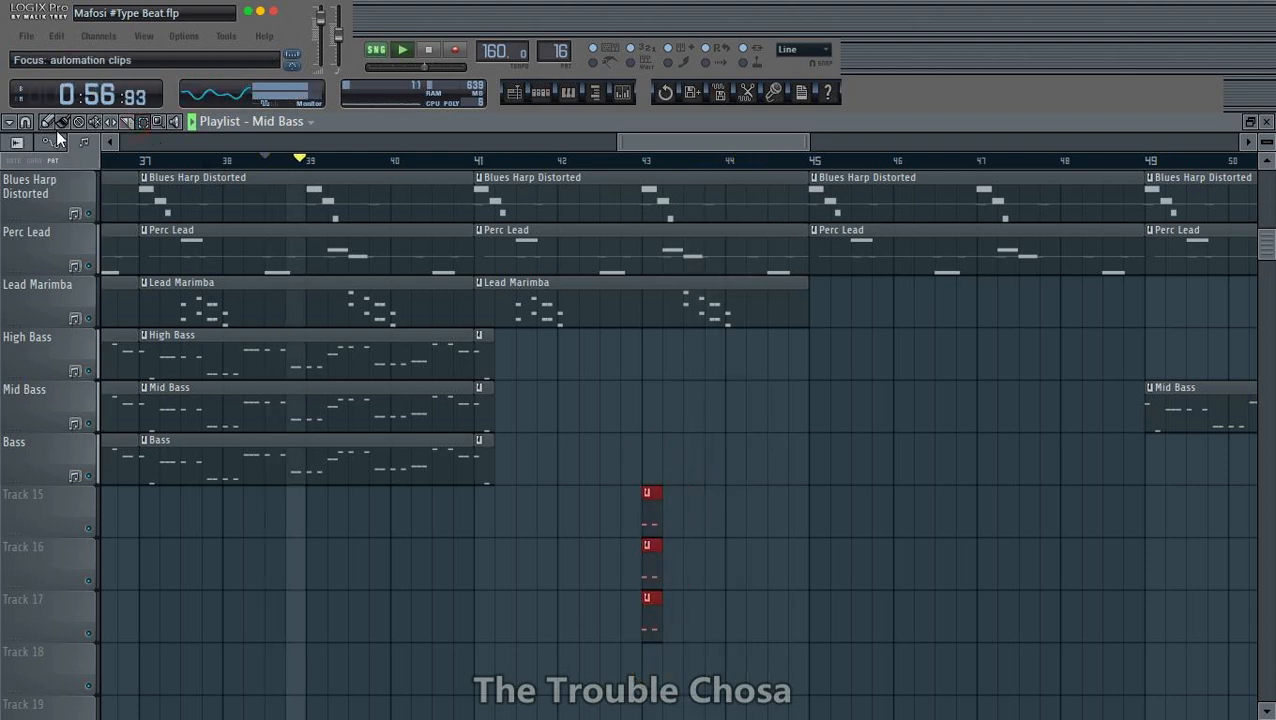
left_click_drag(649, 515, 486, 486)
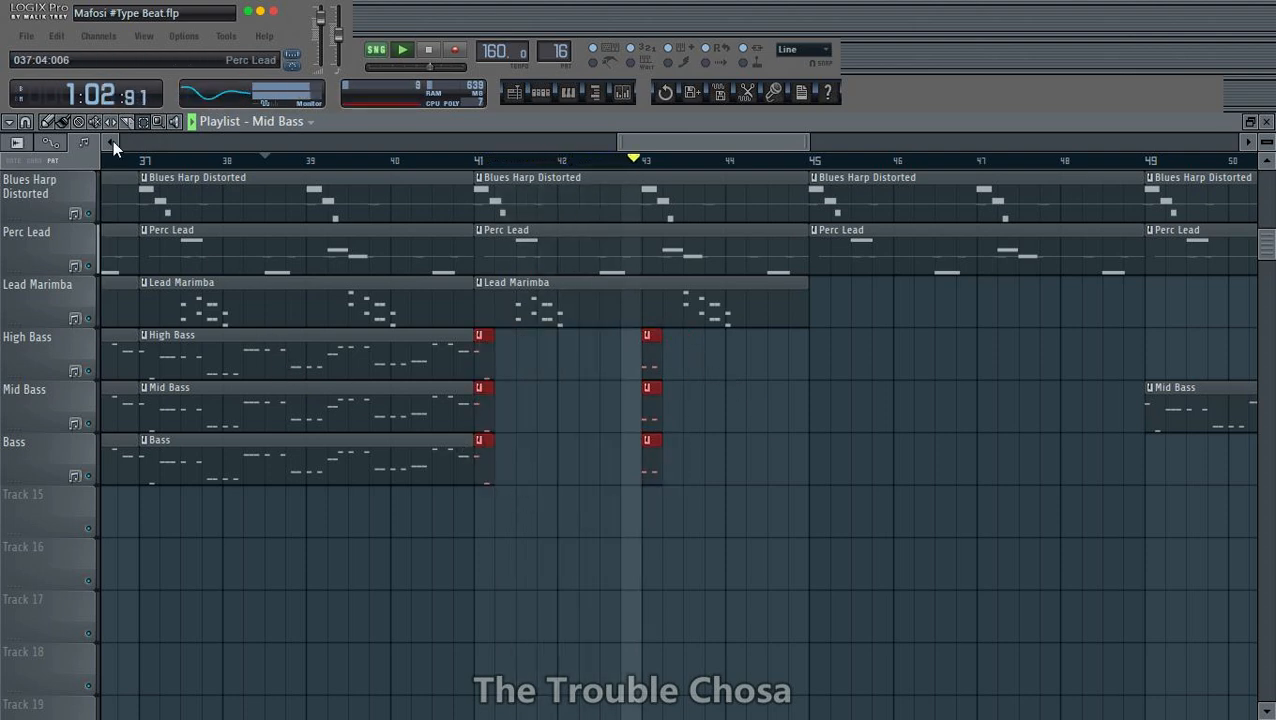
- Duplicate the one-beat bass clips of bars 41 and 43 to bars 45 and 47 and play from just before bar 41
left_click(47, 123)
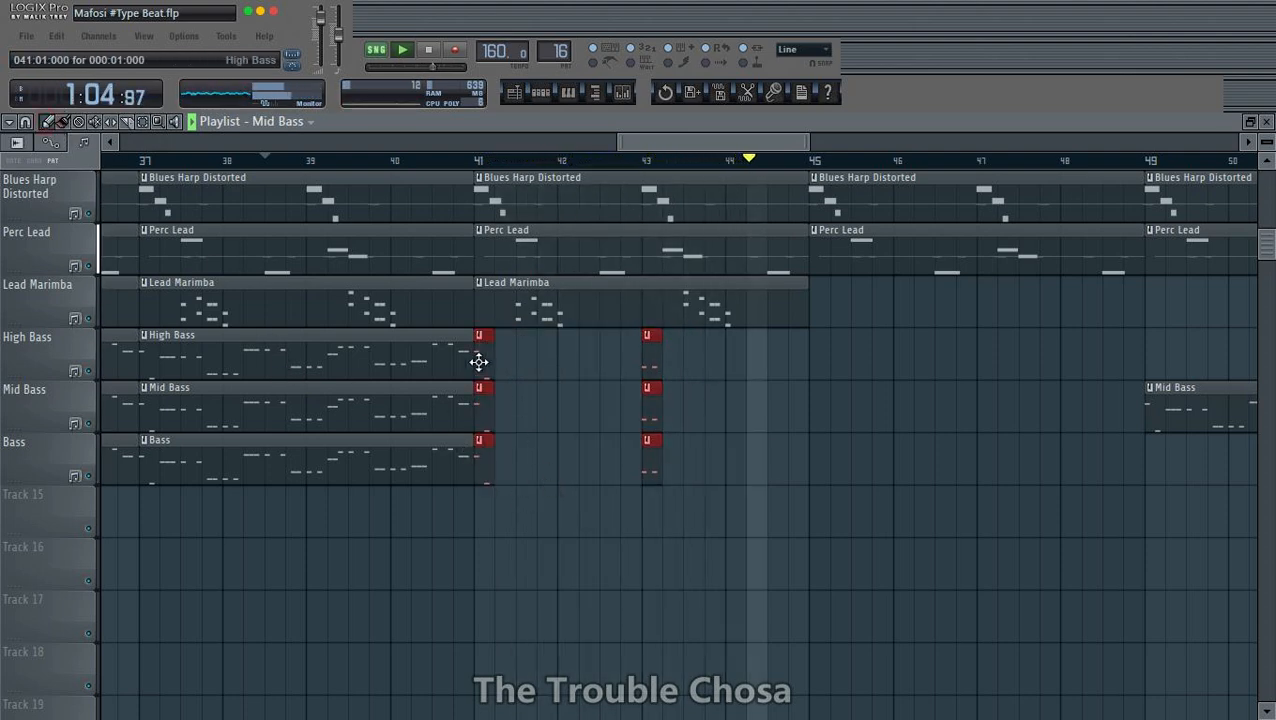
left_click_drag(480, 365, 812, 364)
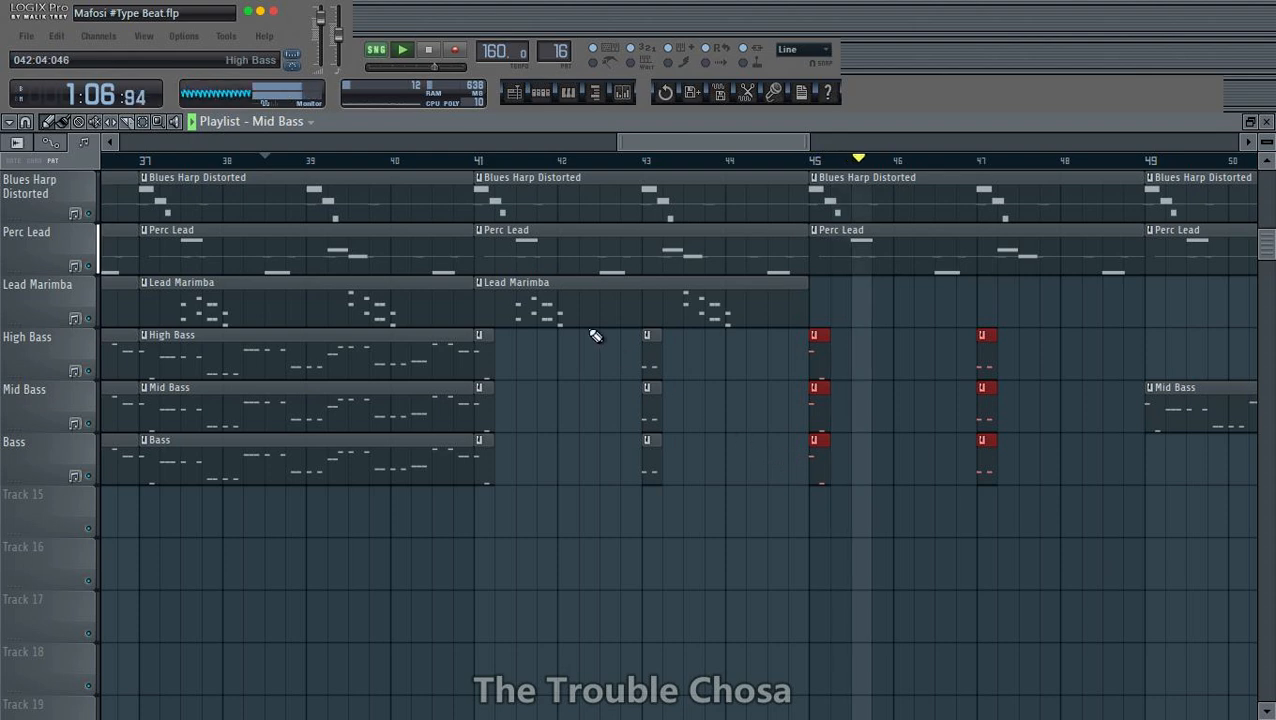
left_click(450, 160)
- Insert an empty playlist track between Mashakeni Kick and E SN 1_01
scroll(876, 520, "up", 5)
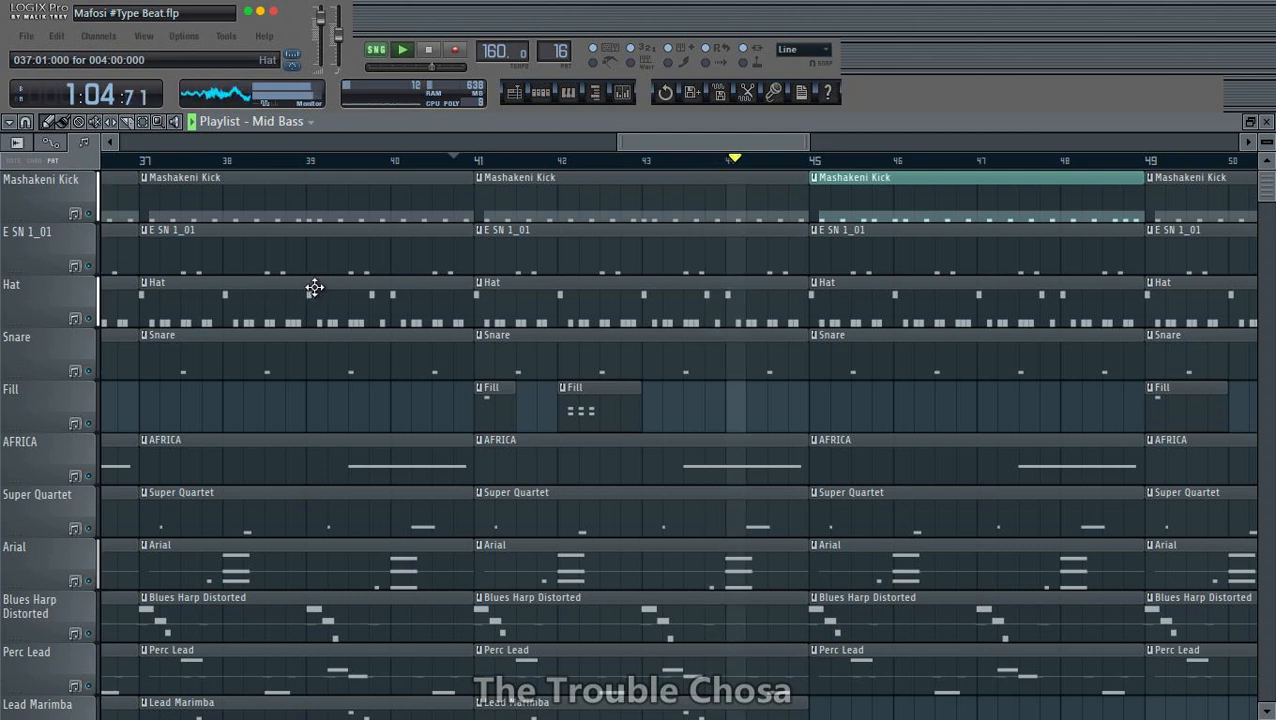
right_click(37, 228)
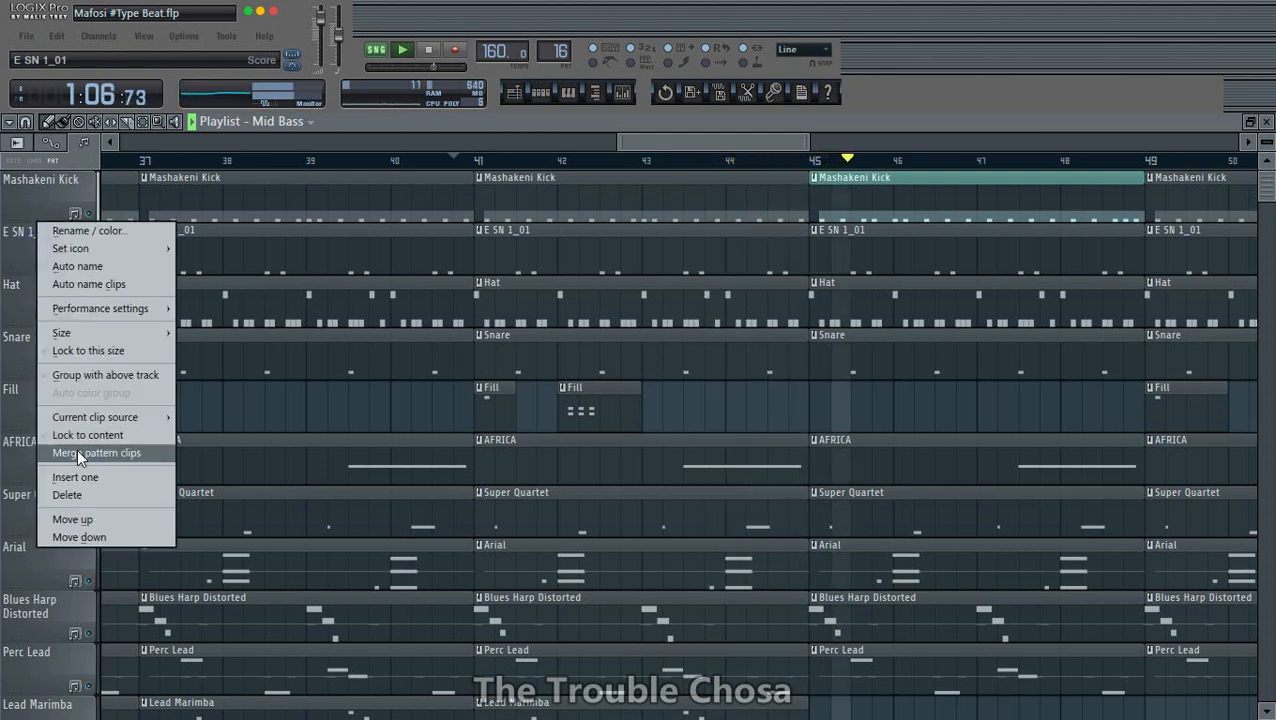
left_click(76, 478)
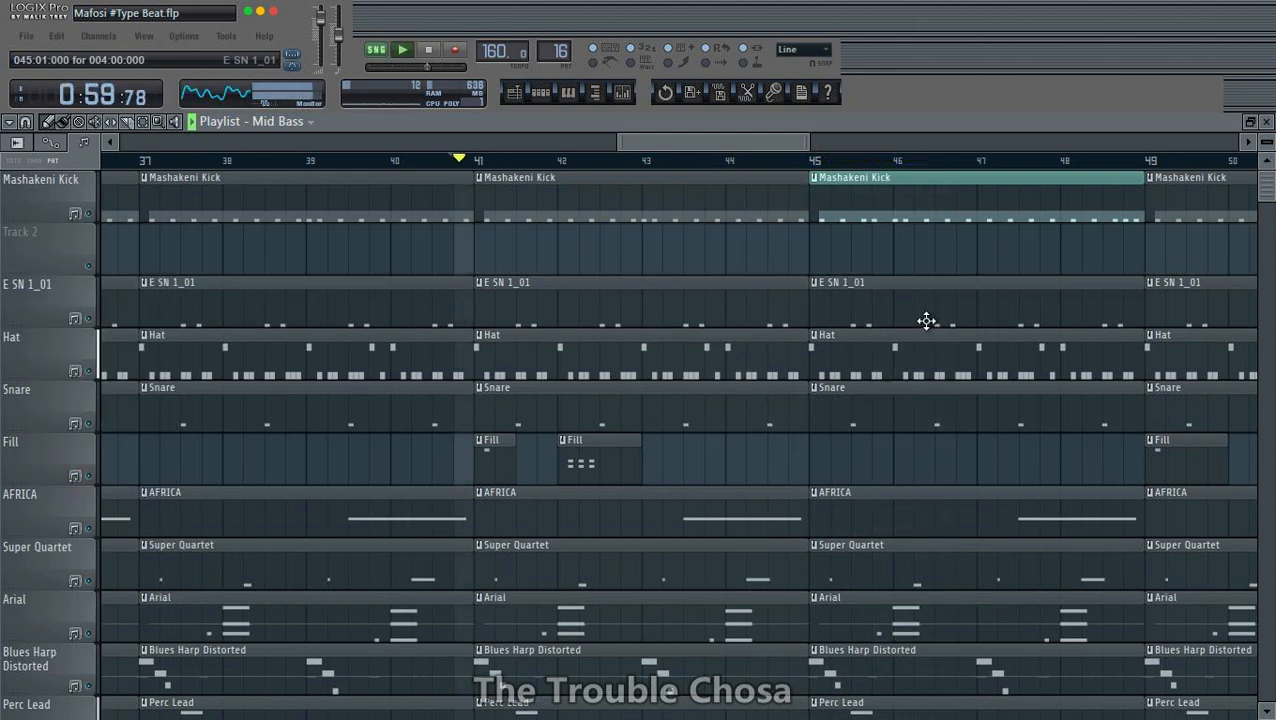
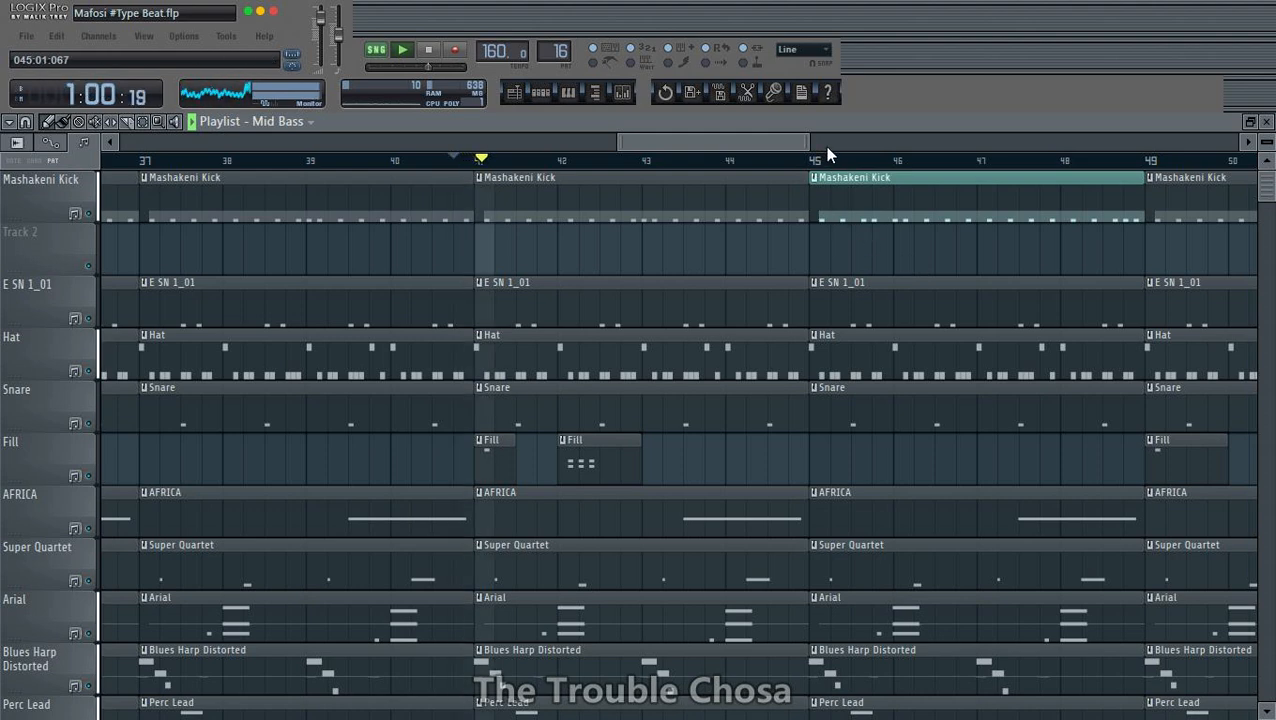
- Place a copy of the Mashakeni Kick clip on Track 2 starting at bar 45
scroll(846, 158, "up", 5)
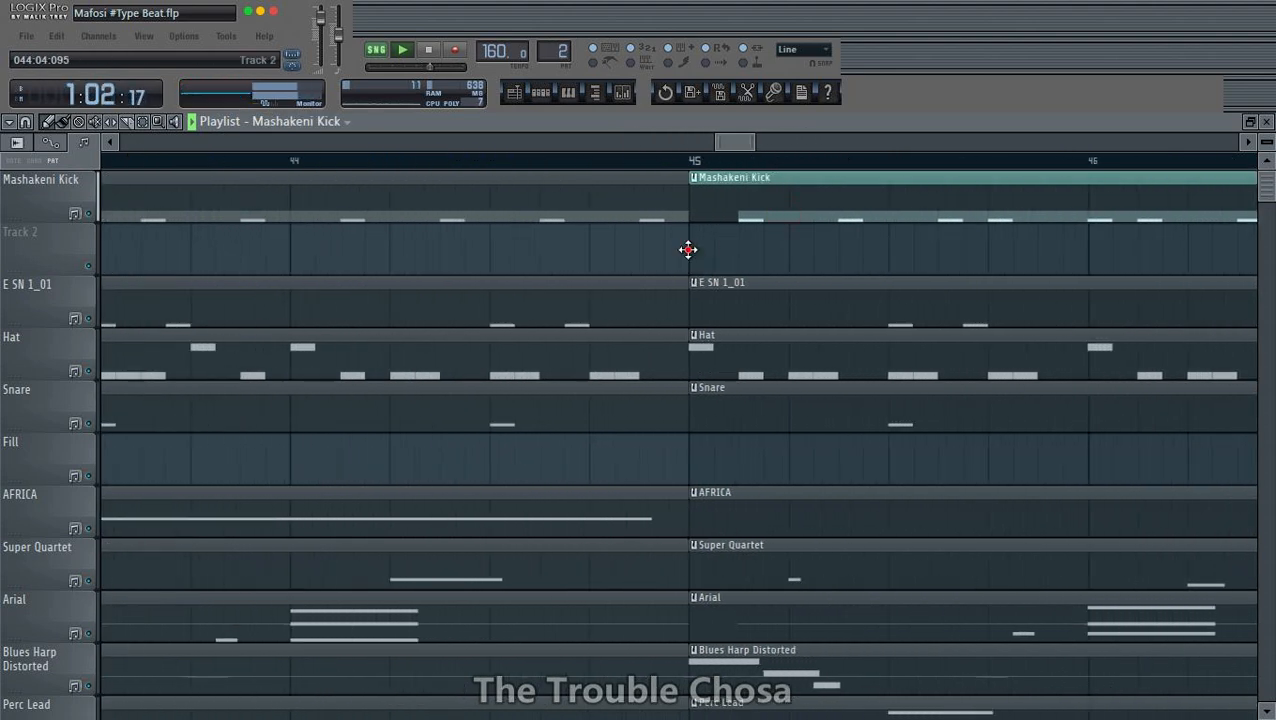
left_click(688, 249)
mouse_move(688, 249)
left_mouse_down()
mouse_move(632, 250)
mouse_move(683, 253)
left_mouse_up()
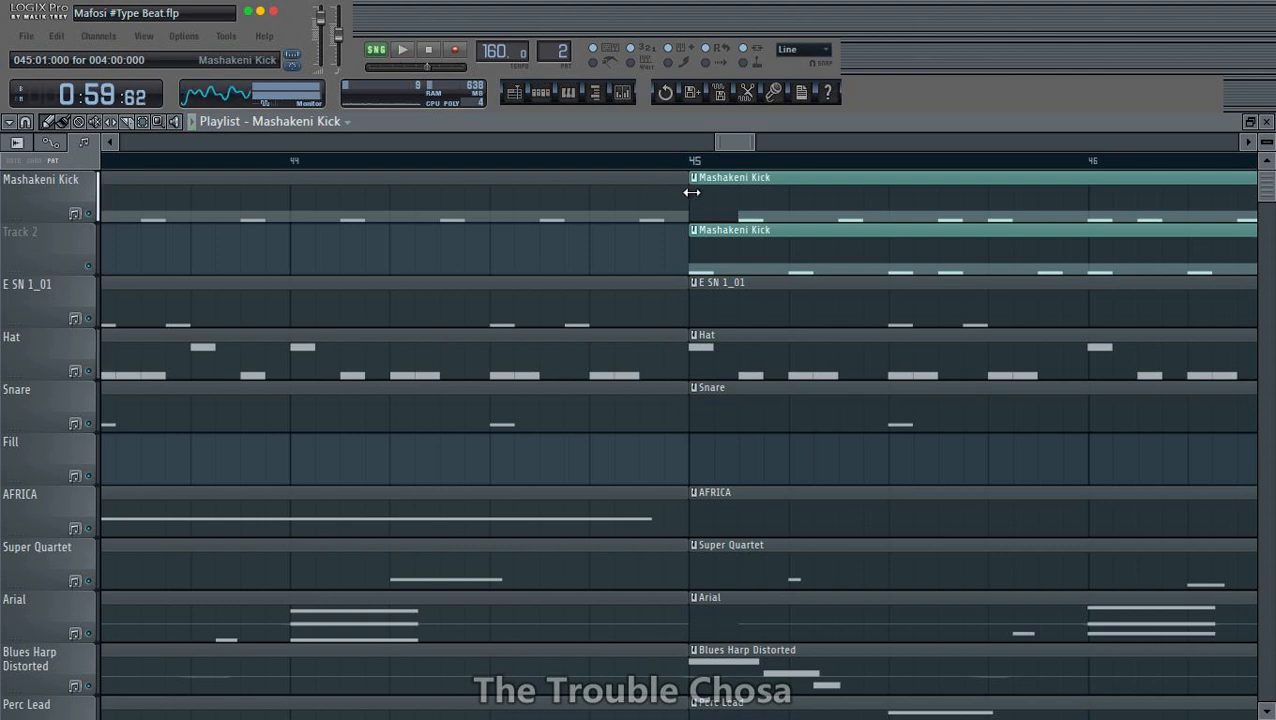
- Trim the start of the bar 45 Mashakeni Kick clip and fill the gap with the Track 2 copy, shortened to a sliver
left_click_drag(691, 192, 752, 175)
key("space")
scroll(750, 172, "down", 6)
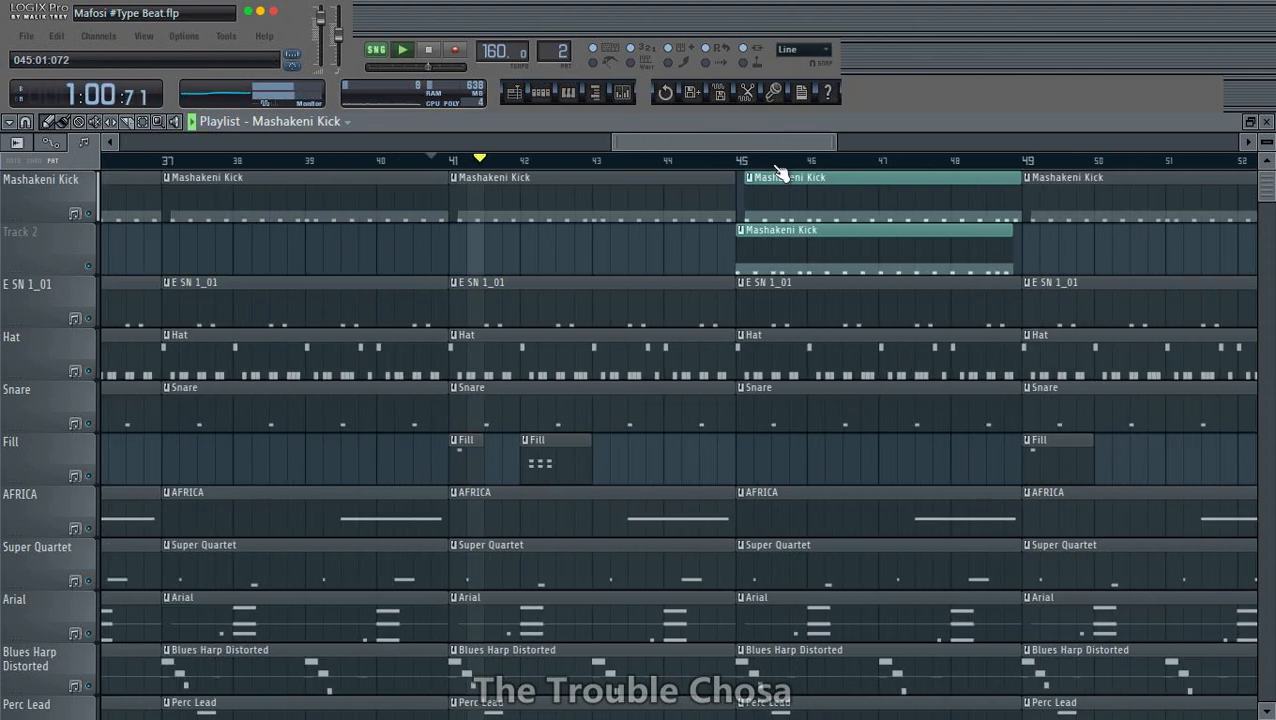
left_click_drag(1011, 250, 732, 188)
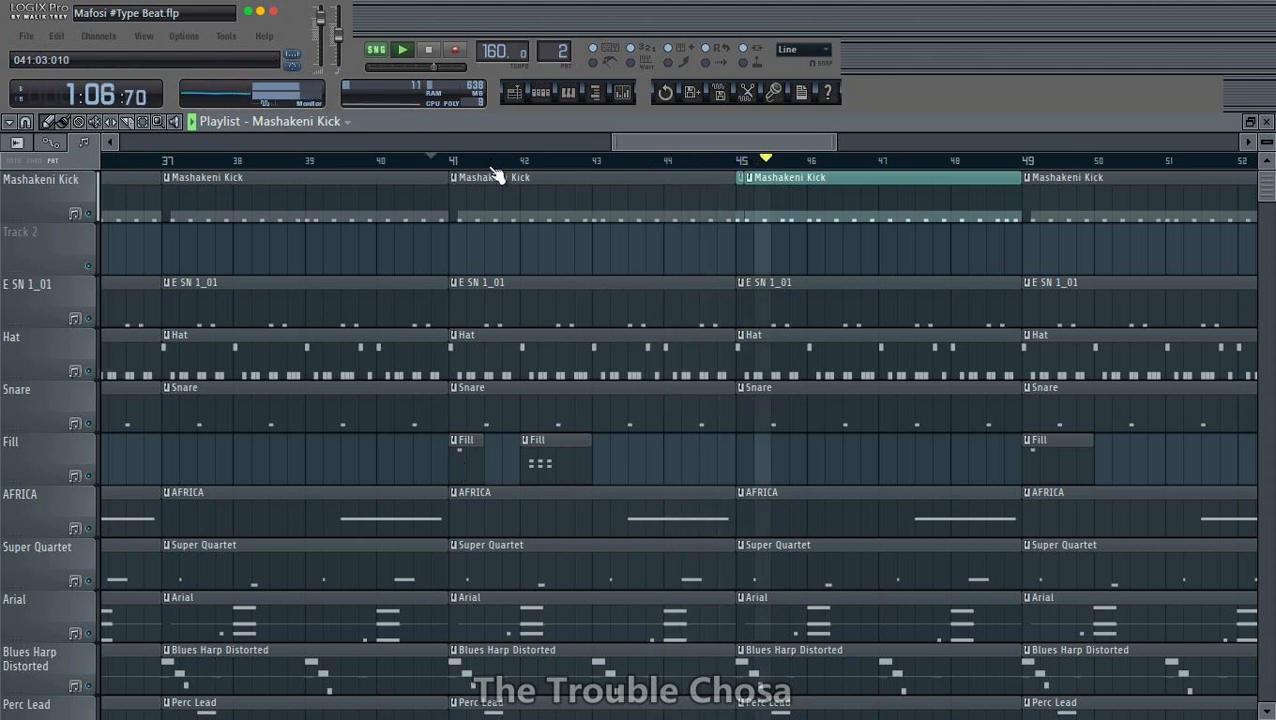
key("space")
key("space")
- Place a copy of the short bar 41 Fill clip at bar 45 on the Fill track
left_click(467, 467)
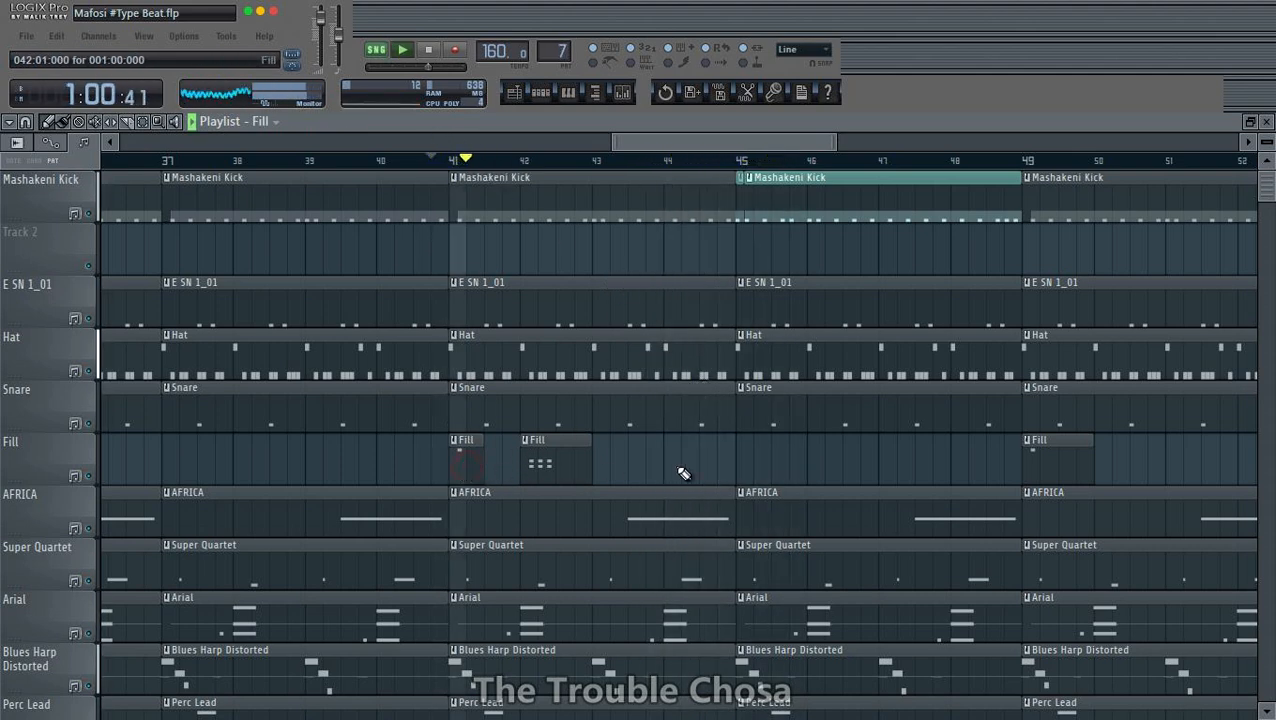
left_click(746, 453)
scroll(775, 350, "down", 7)
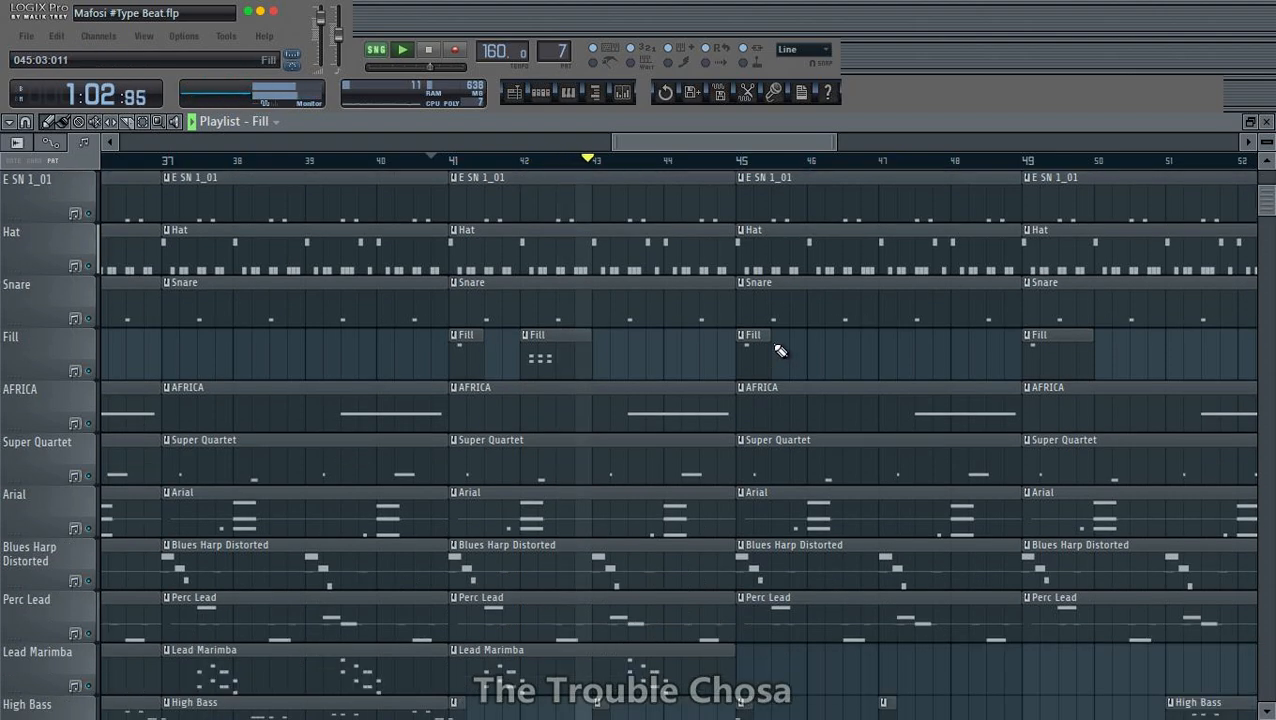
scroll(905, 320, "up", 7)
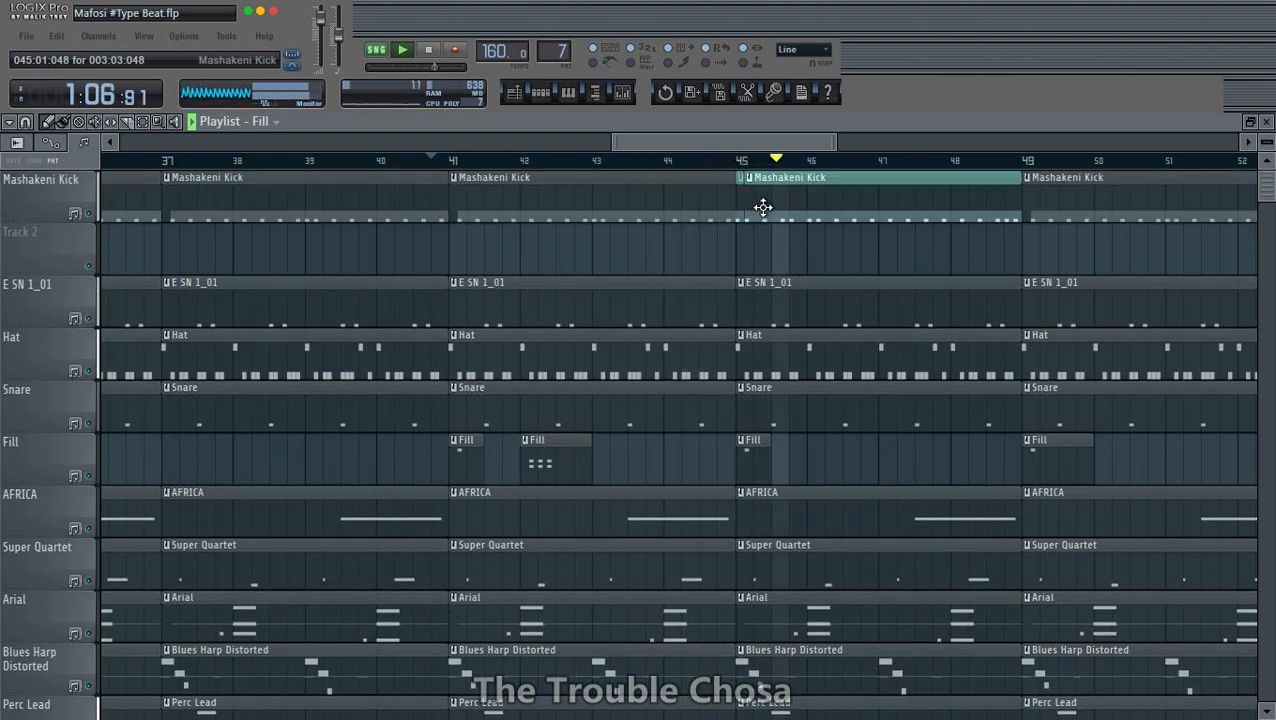
- Make the long Mashakeni Kick clip at bar 45 a unique pattern and open its notes in the piano roll
left_click(749, 177)
left_click(799, 284)
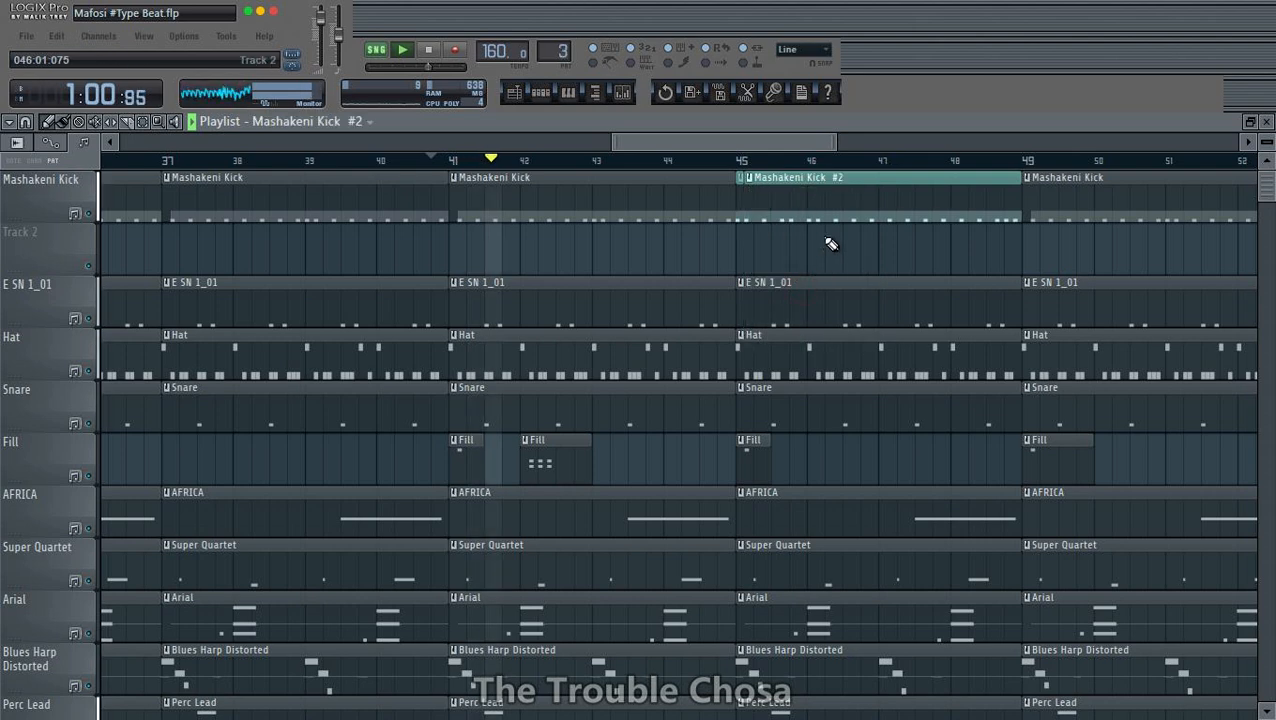
double_click(836, 210)
- Examine the C5 kick notes of the unique bar 45 pattern in the piano roll during playback
scroll(788, 176, "down", 6)
scroll(790, 178, "down", 6)
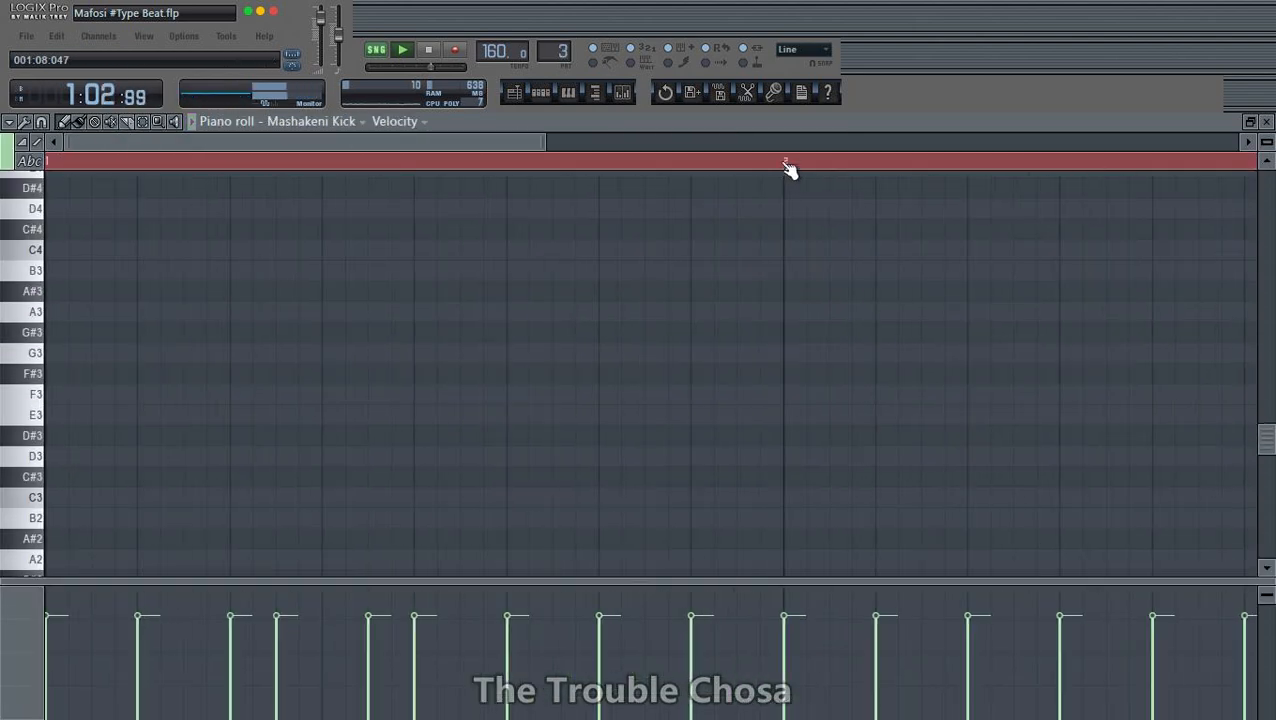
scroll(246, 409, "up", 4)
scroll(246, 409, "up", 3)
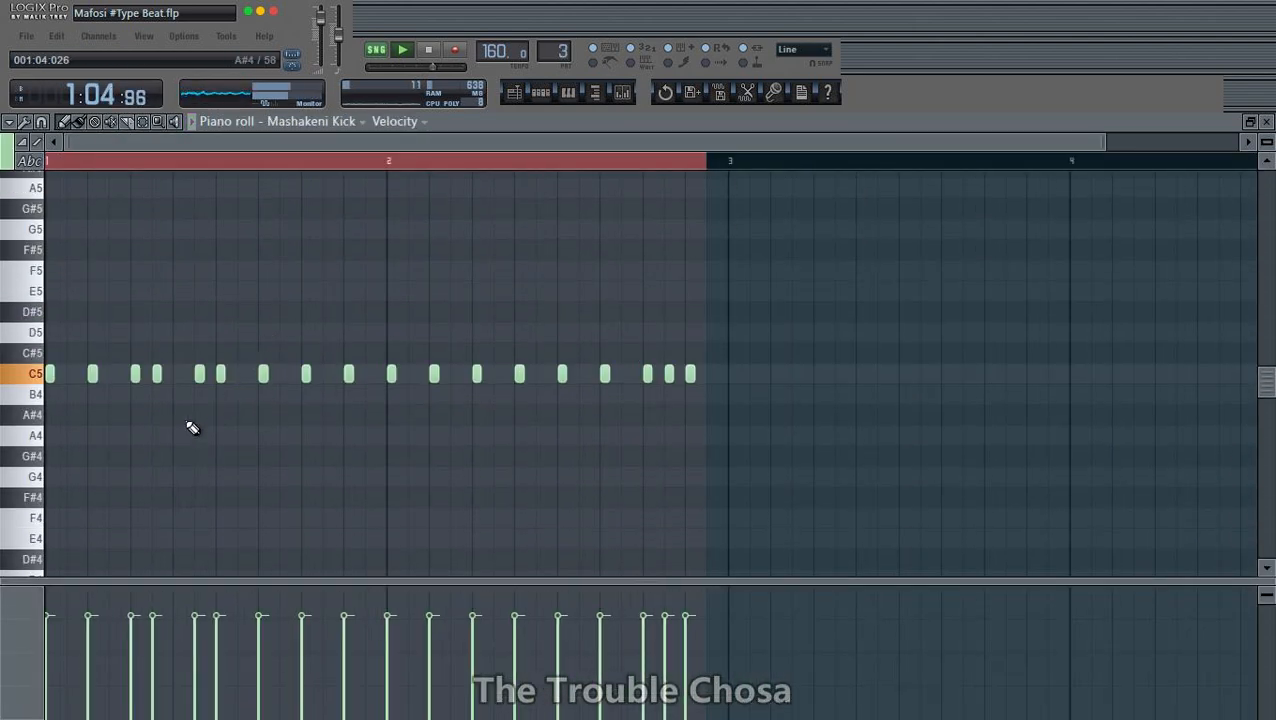
scroll(303, 177, "up", 4)
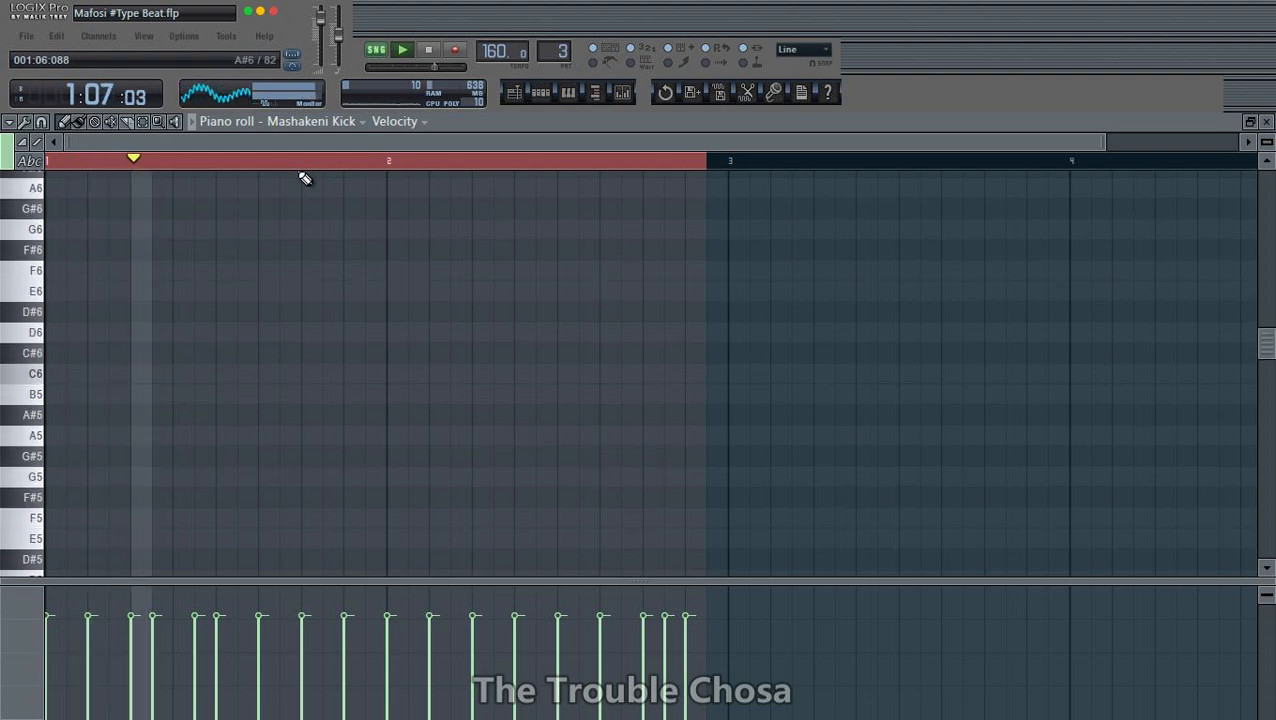
scroll(304, 174, "up", 3)
scroll(328, 242, "down", 6)
scroll(356, 287, "up", 4)
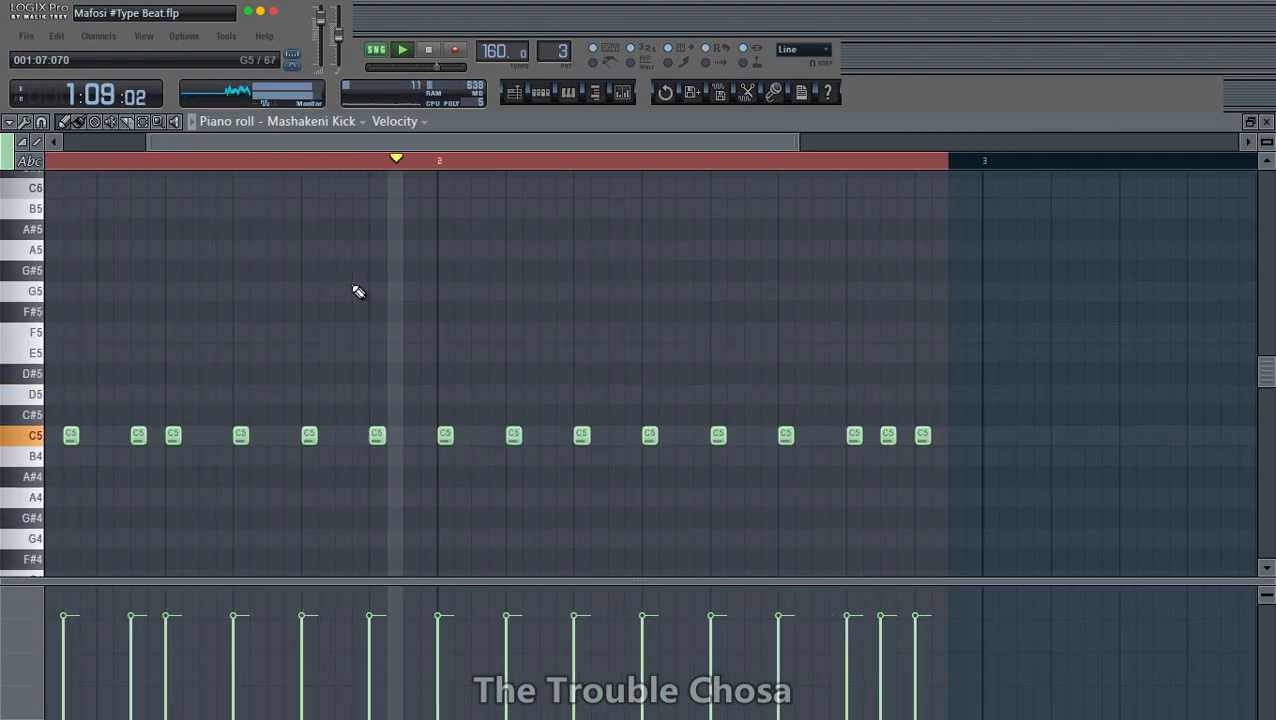
scroll(356, 287, "down", 1)
key("space")
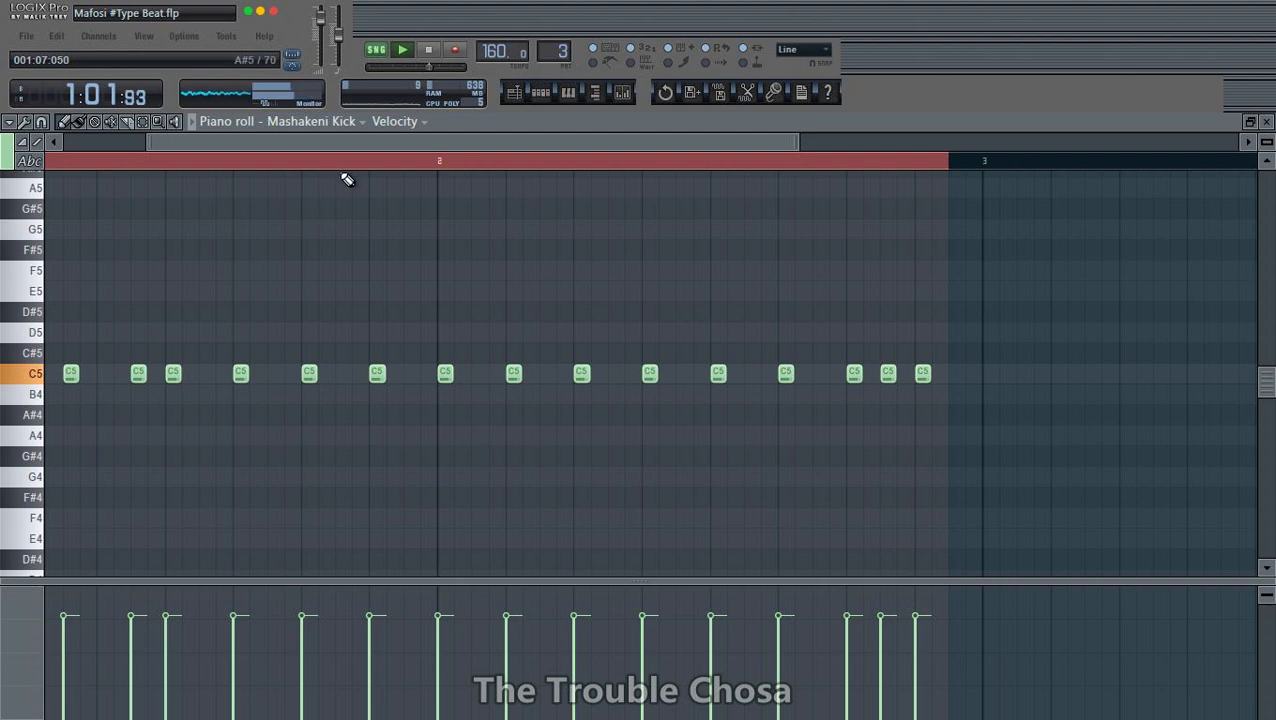
scroll(348, 178, "down", 2)
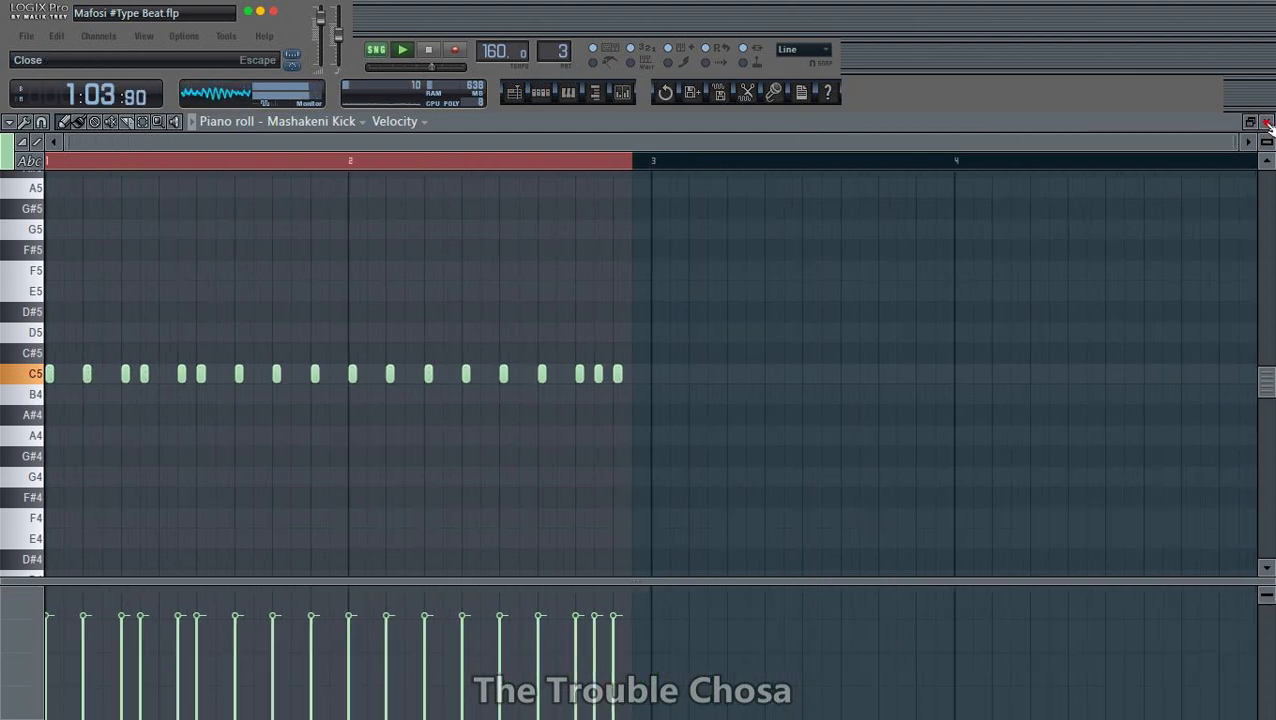
left_click(1267, 121)
- Delete the C5 kick notes in the second half of bar 2 of the unique kick pattern
left_click(726, 172)
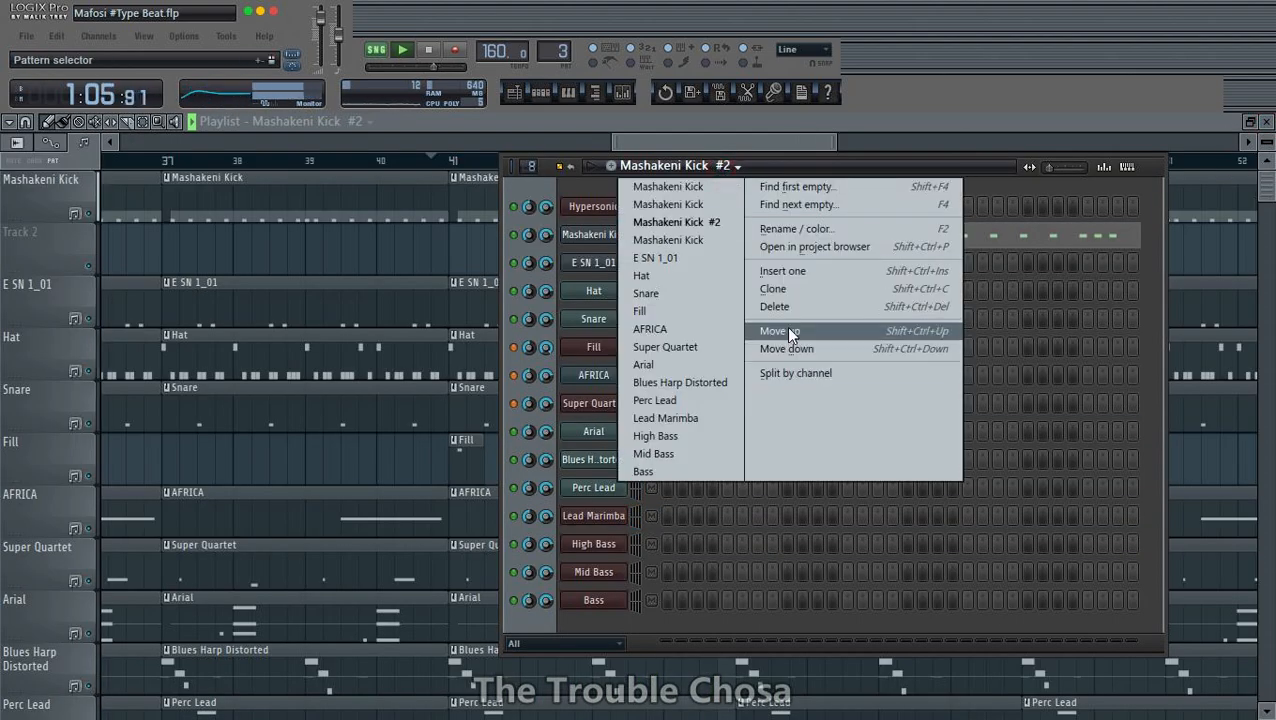
left_click(979, 163)
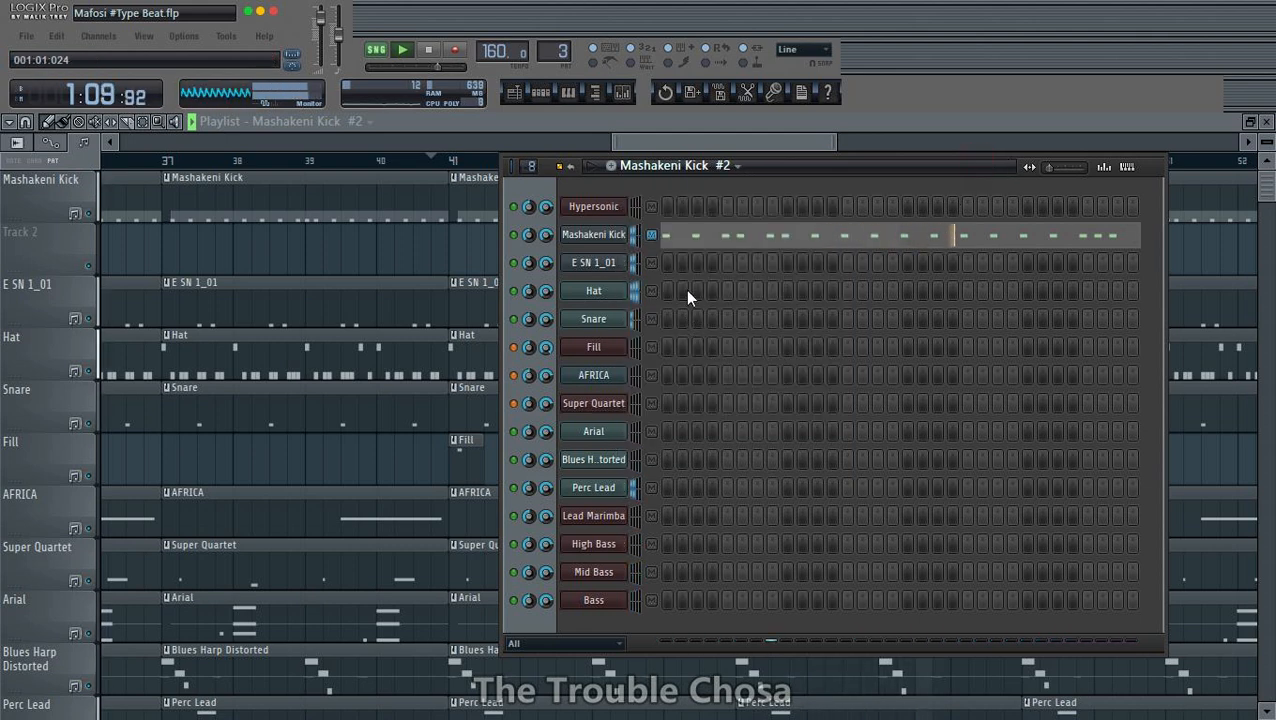
key("F7")
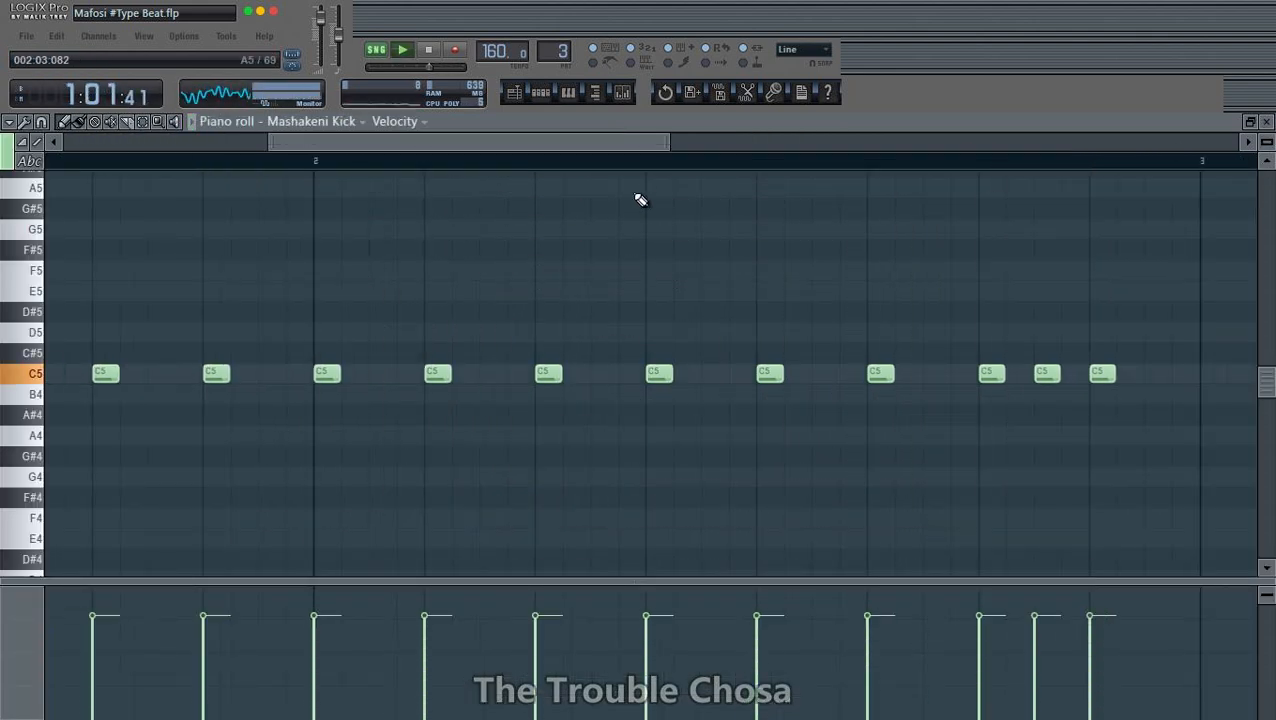
scroll(677, 164, "down", 3)
left_click_drag(764, 380, 921, 369)
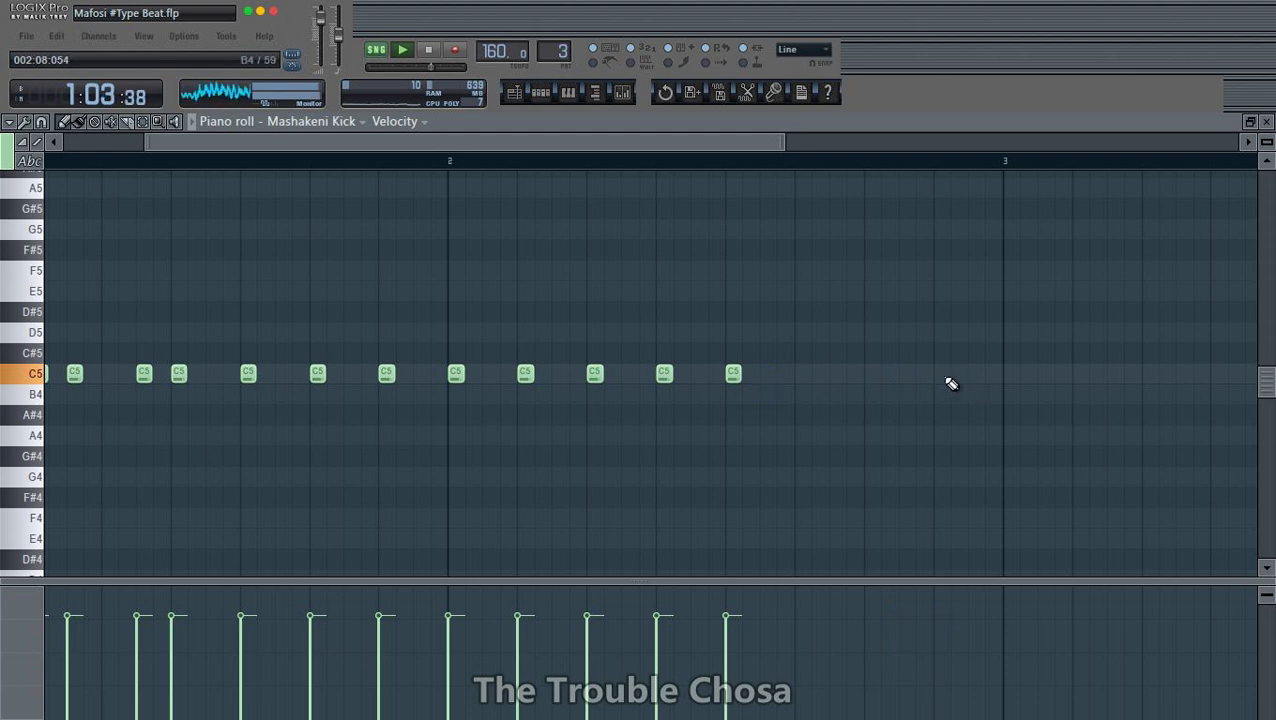
- Rename the unique kick pattern as Mashakeni Kick, without the #2 suffix
left_click(1267, 122)
left_click(723, 166)
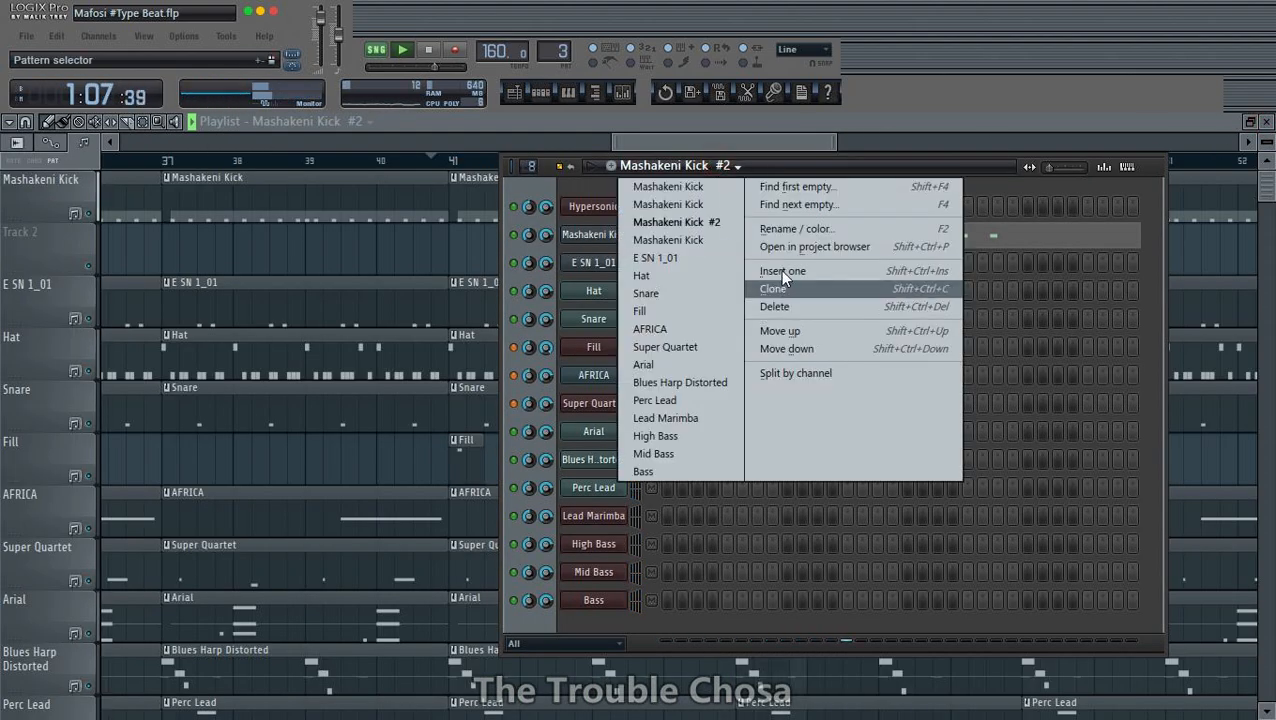
left_click(790, 230)
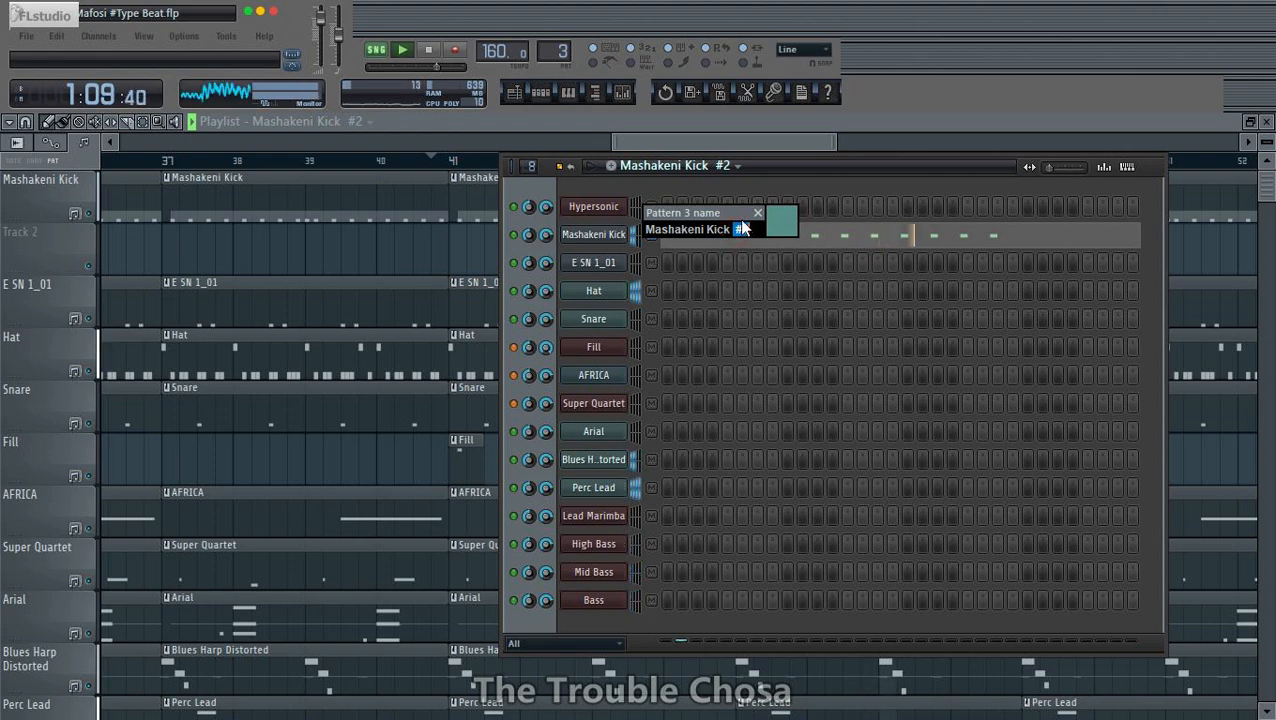
key("BackSpace")
left_click(784, 224)
left_click(843, 280)
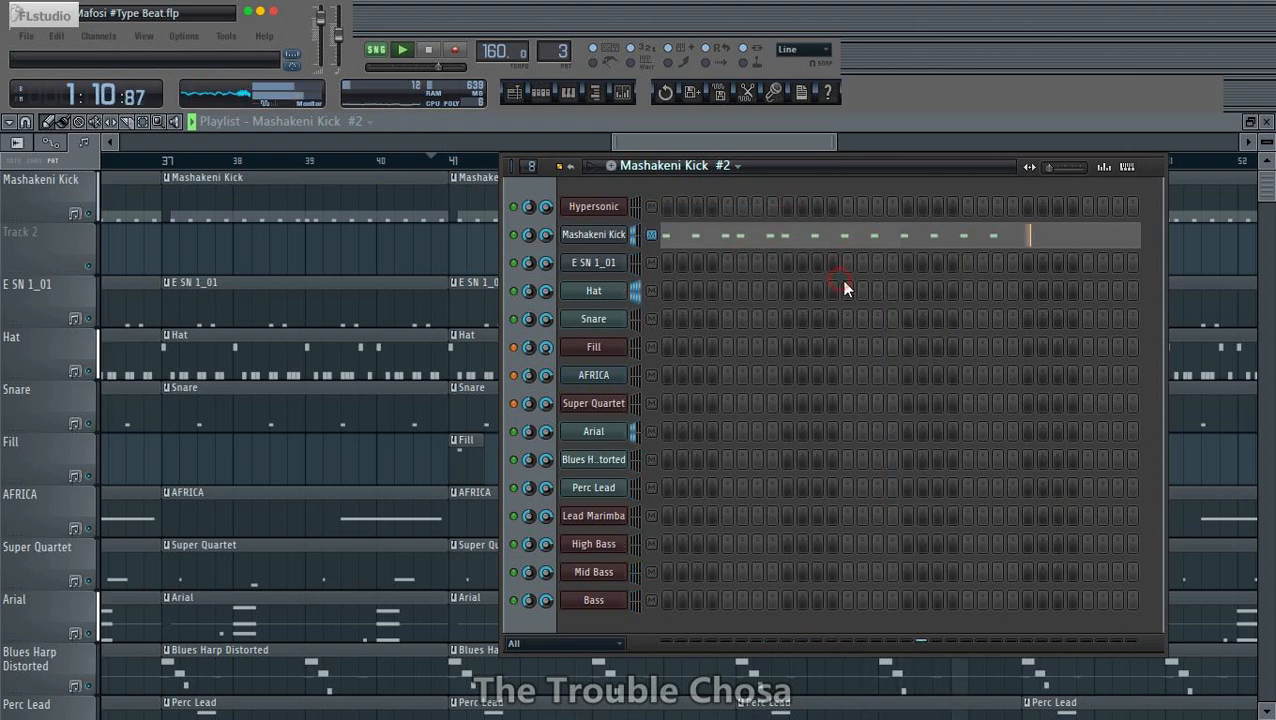
- Return to the playlist and listen to the breakdown from just before bar 41
left_click(782, 142)
scroll(753, 170, "down", 3)
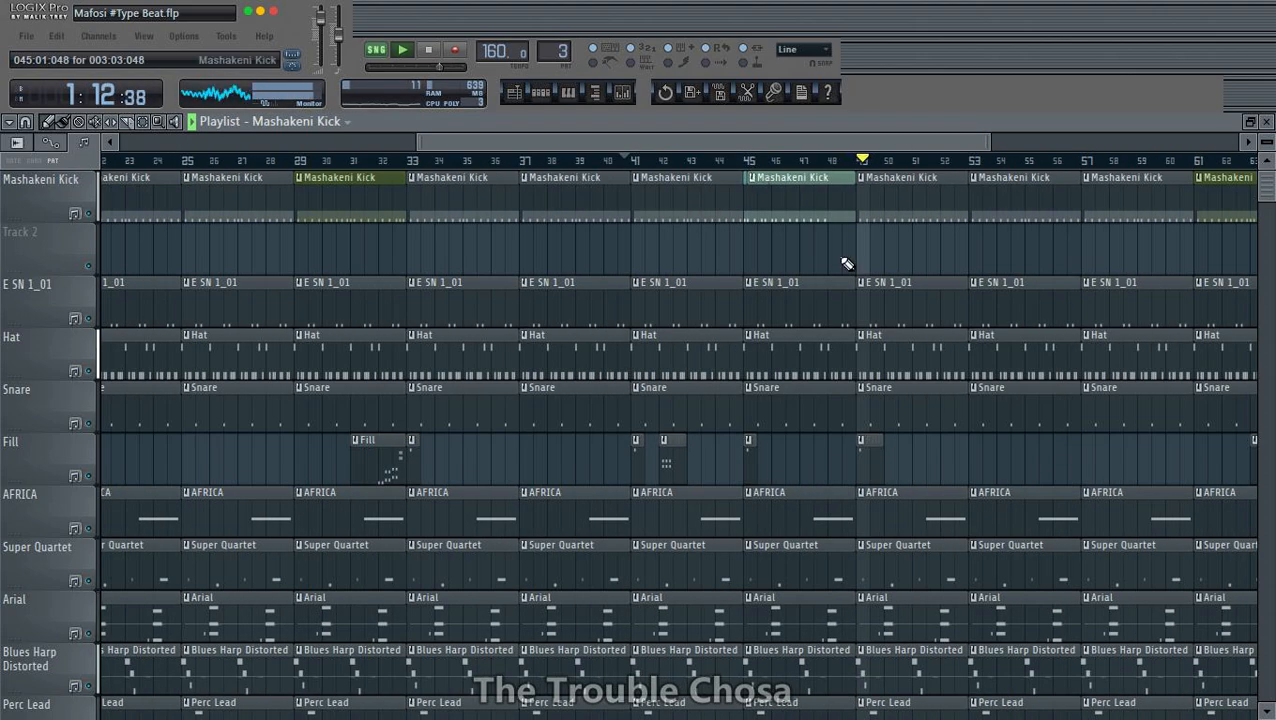
left_click(606, 162)
scroll(963, 319, "down", 10)
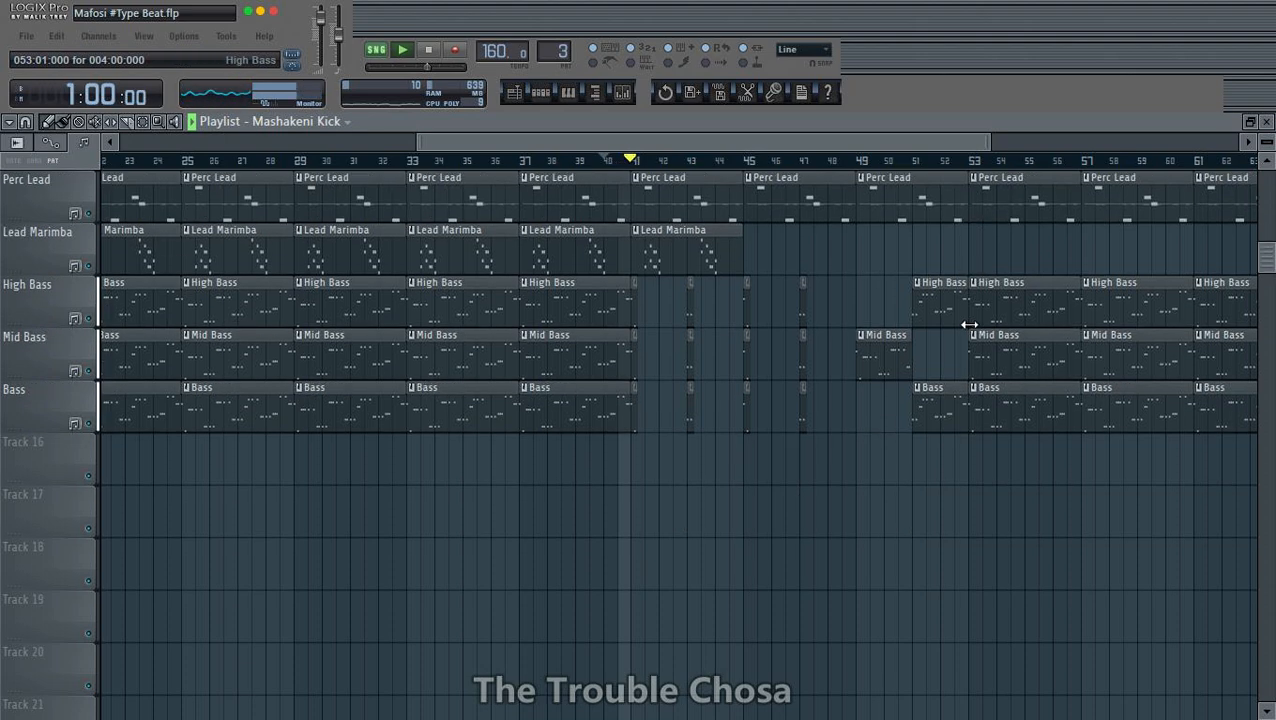
scroll(869, 398, "up", 4)
key("space")
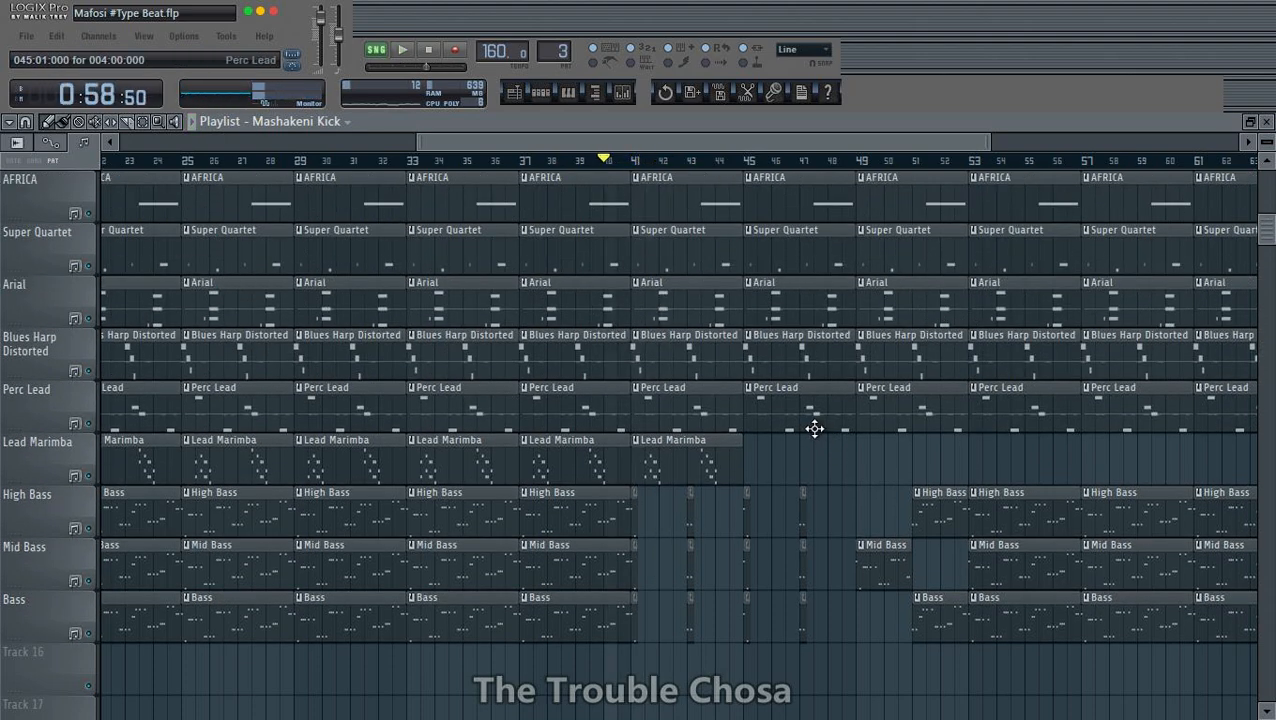
- Delete the Blues Harp Distorted and Perc Lead clips from bar 41 up to bar 57
right_click(687, 351)
right_click(672, 405)
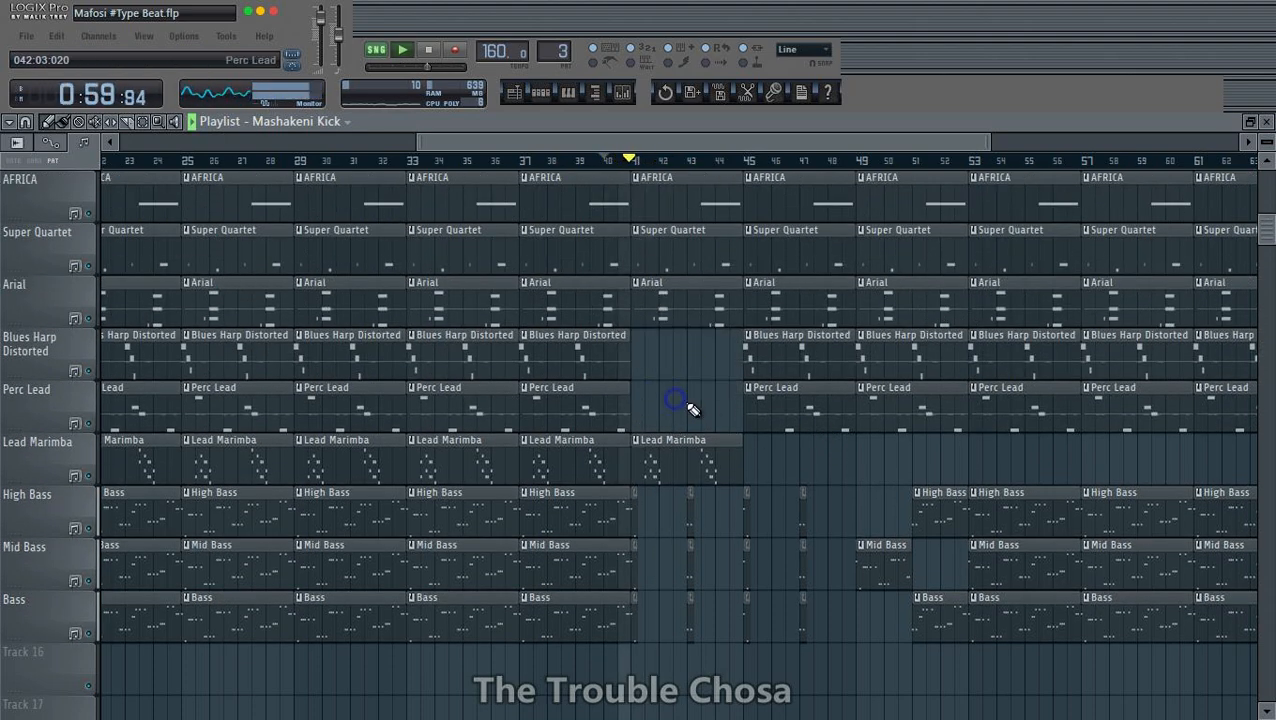
right_click(808, 425)
right_click(803, 362)
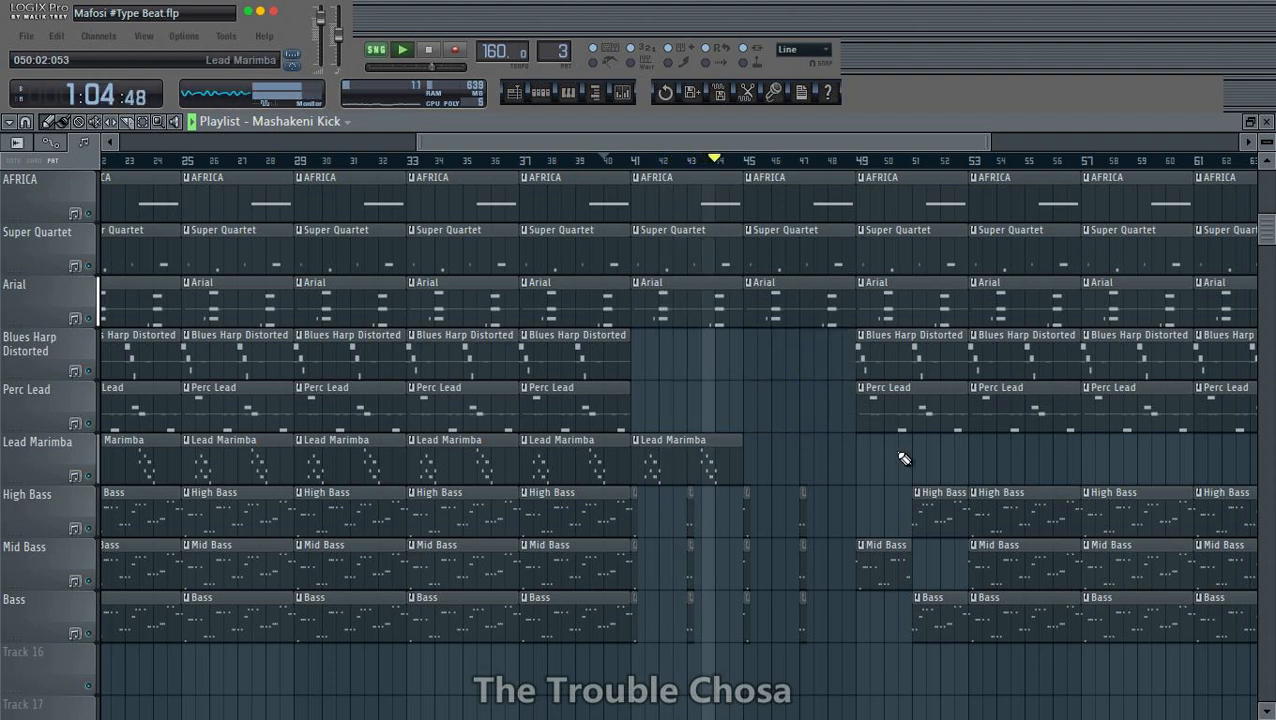
right_click(898, 412)
right_click(906, 365)
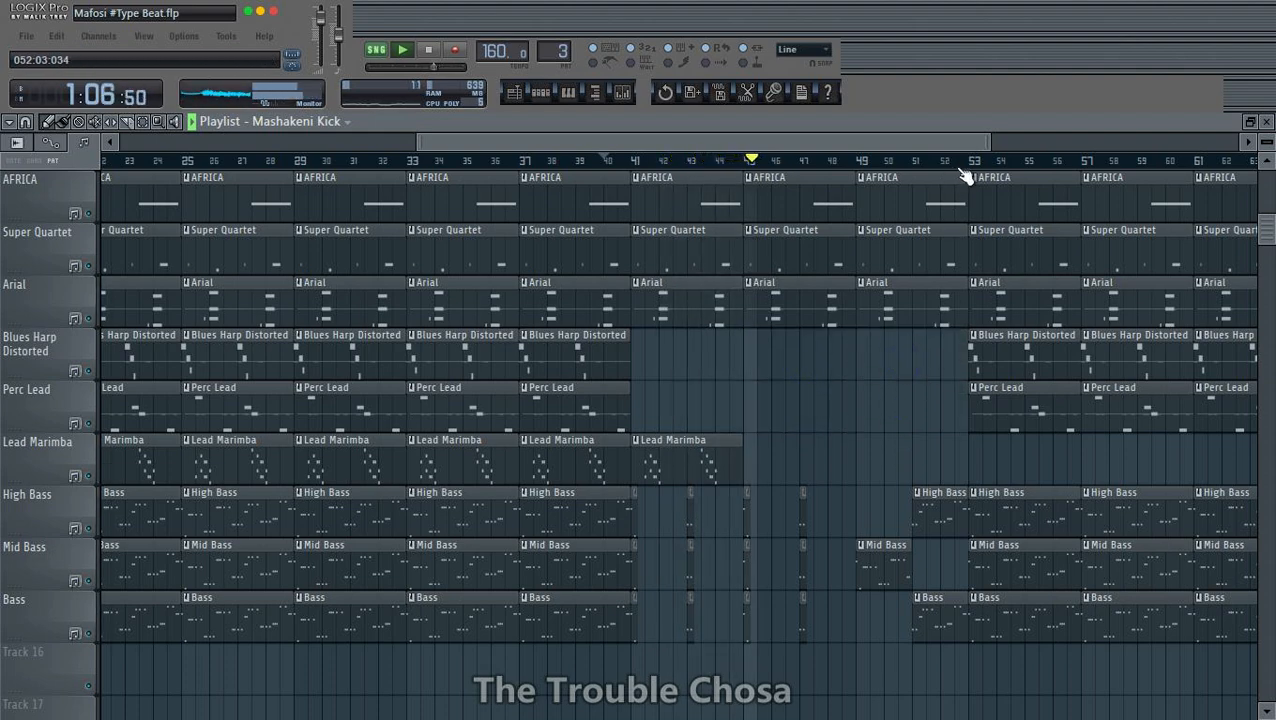
scroll(956, 160, "down", 1)
left_click_drag(953, 148, 1108, 176)
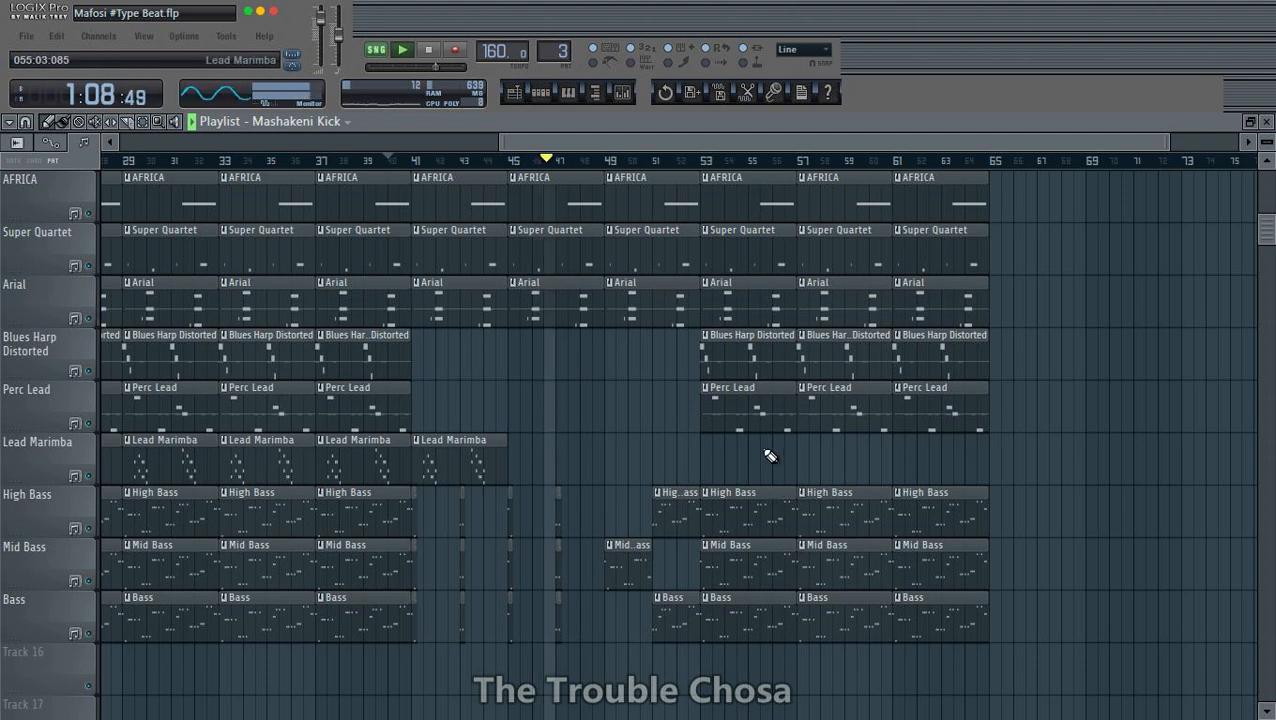
scroll(778, 380, "up", 3)
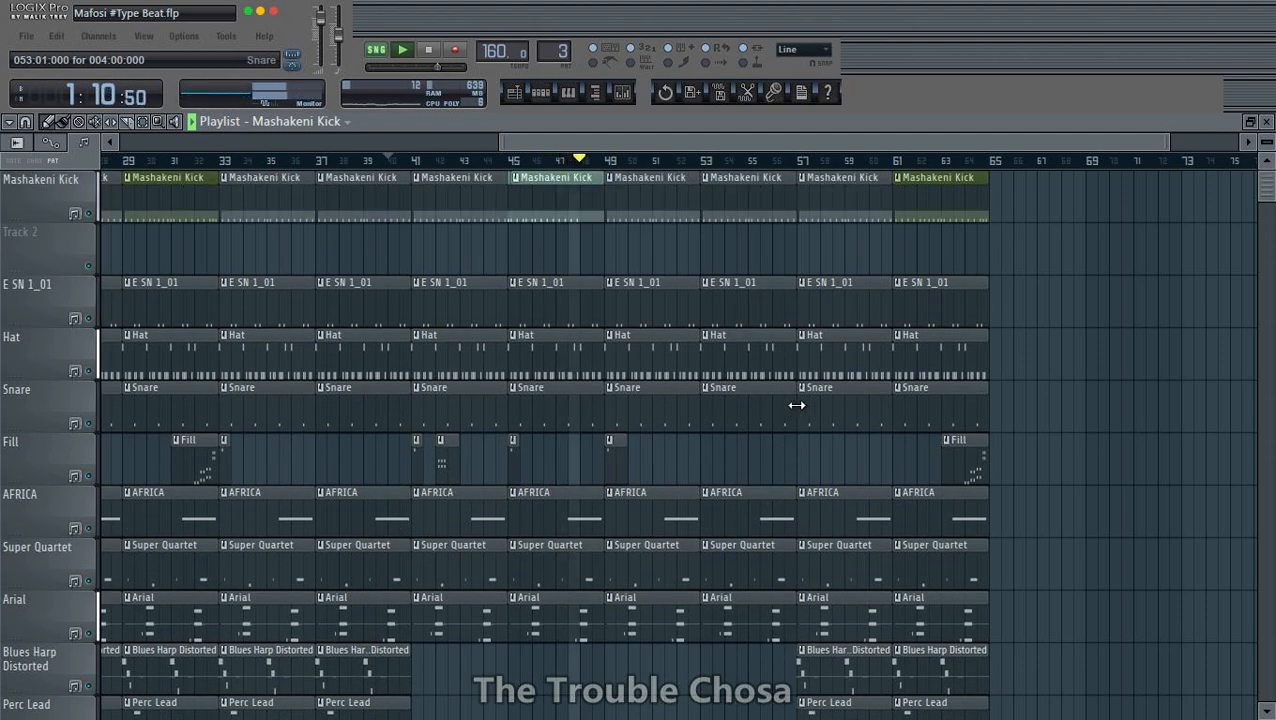
- Add a long Fill clip ending at bar 57 and short Fill clips at bars 57 and 53
scroll(797, 405, "down", 1)
left_click_drag(777, 361, 745, 362)
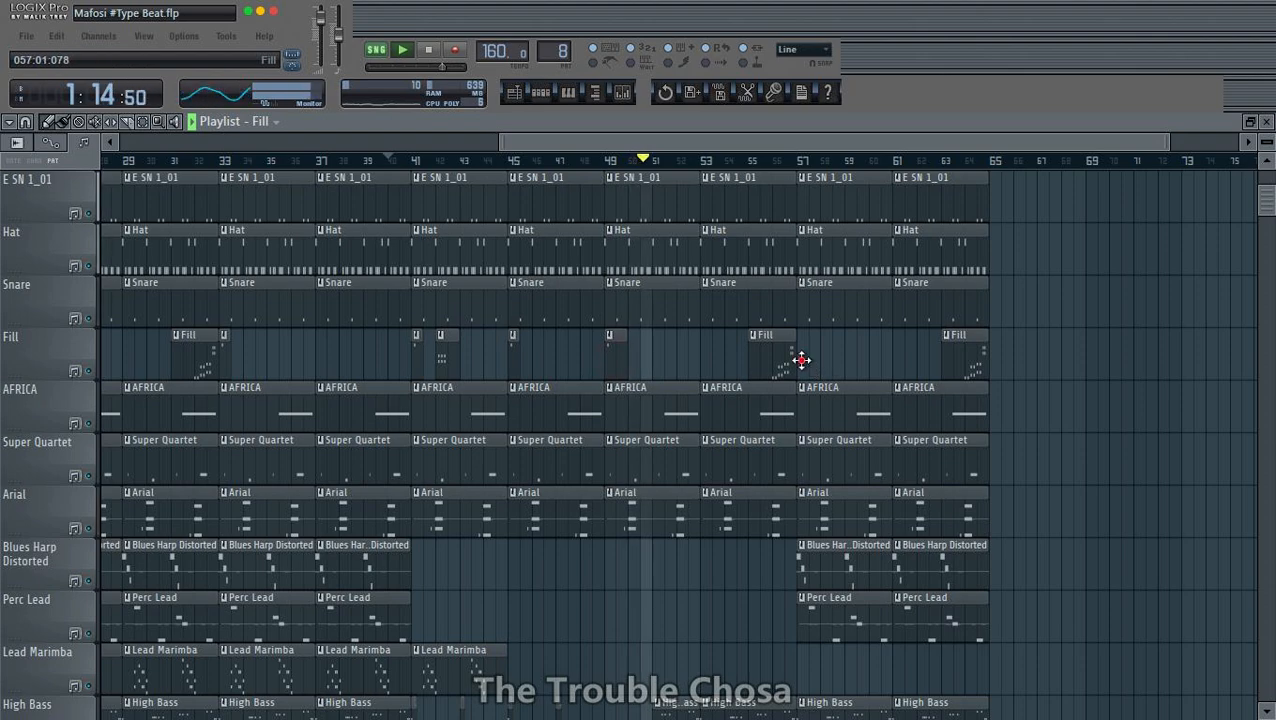
scroll(990, 450, "up", 1)
scroll(1000, 435, "down", 3)
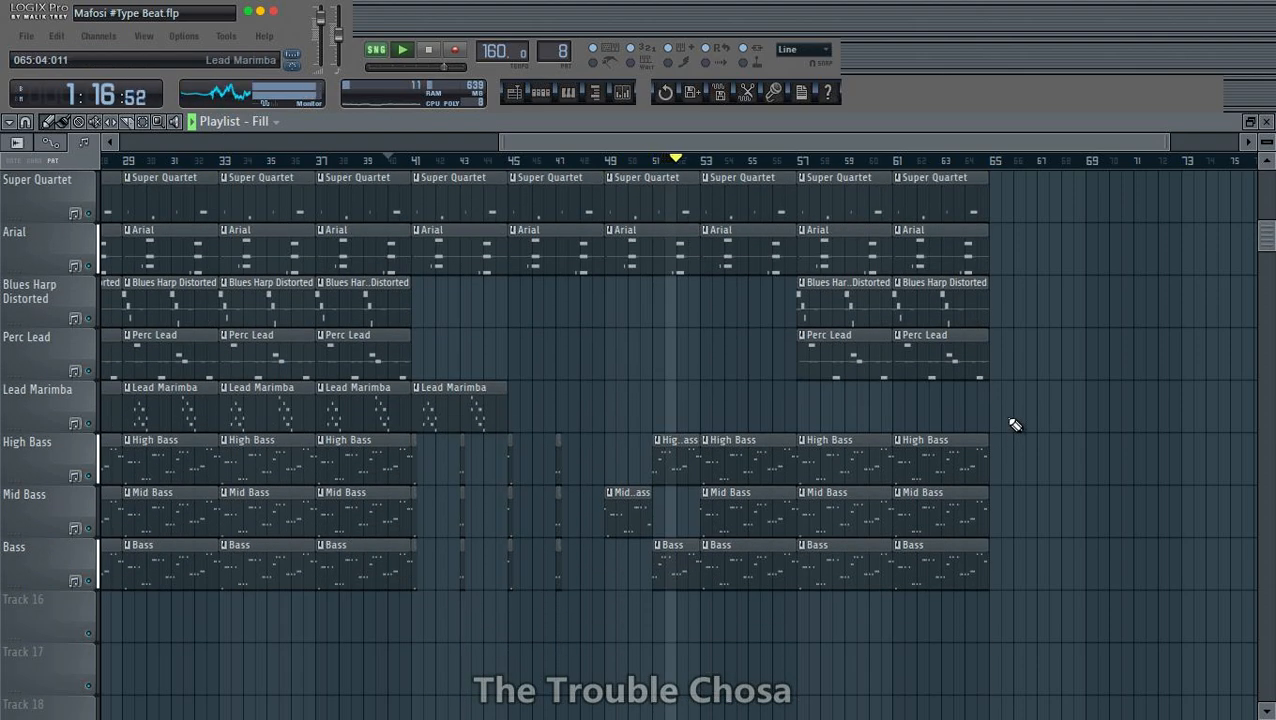
scroll(1015, 425, "up", 5)
left_click(705, 362)
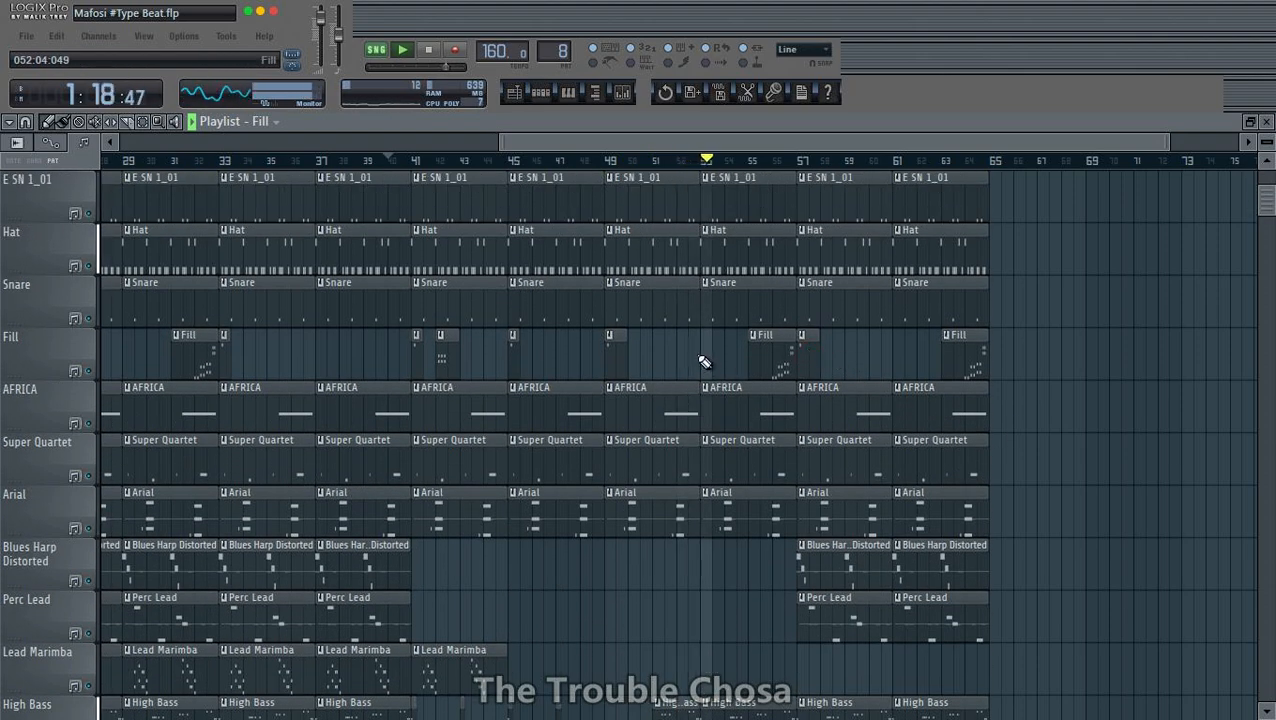
scroll(1138, 395, "up", 2)
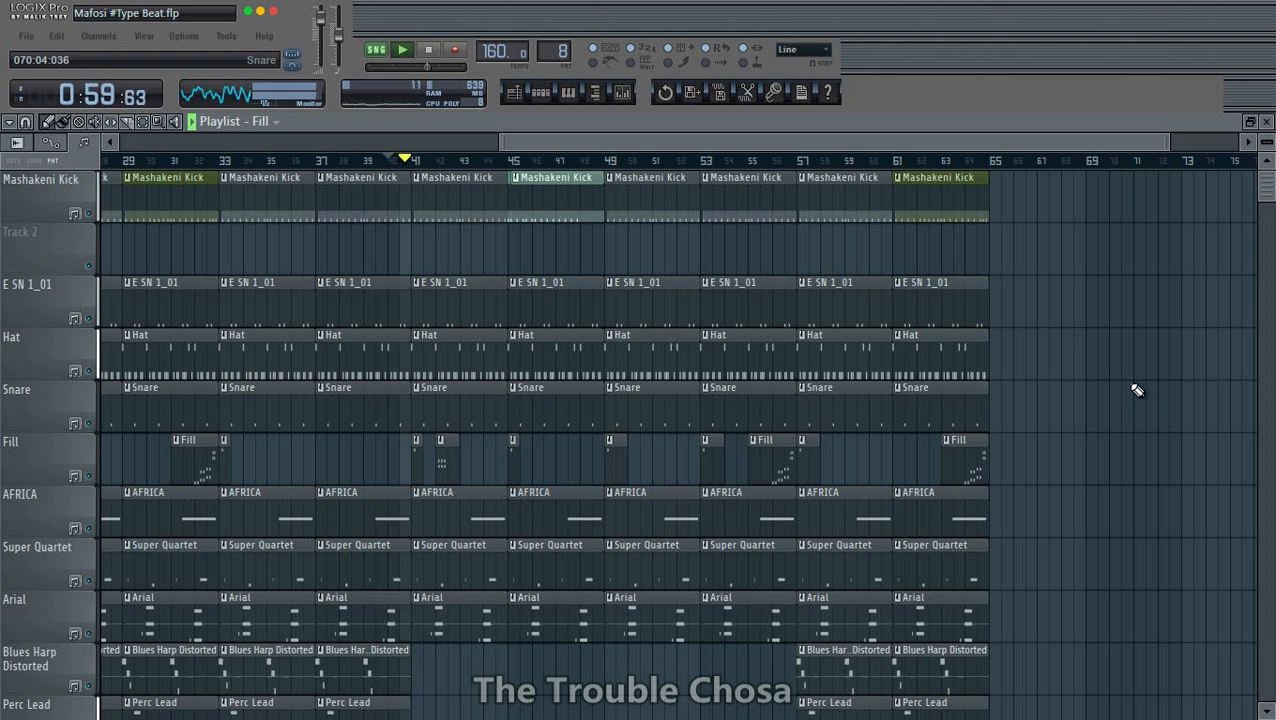
scroll(1133, 390, "down", 7)
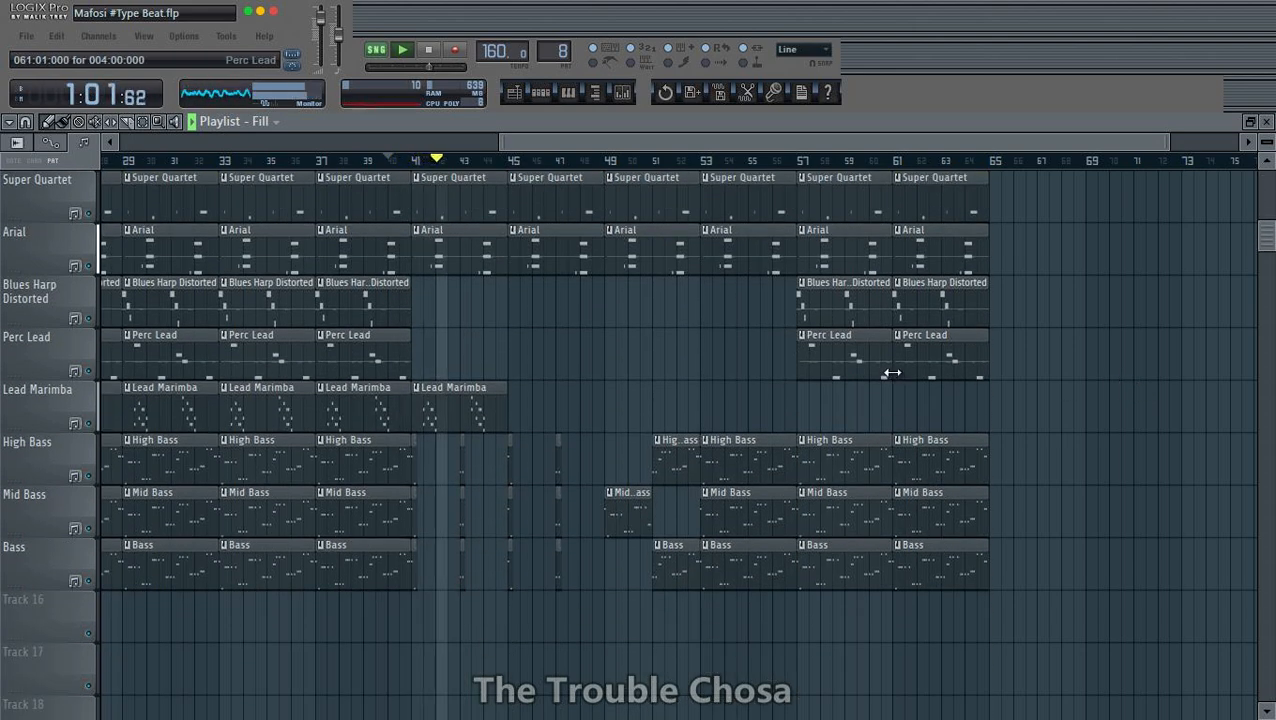
scroll(696, 364, "up", 3)
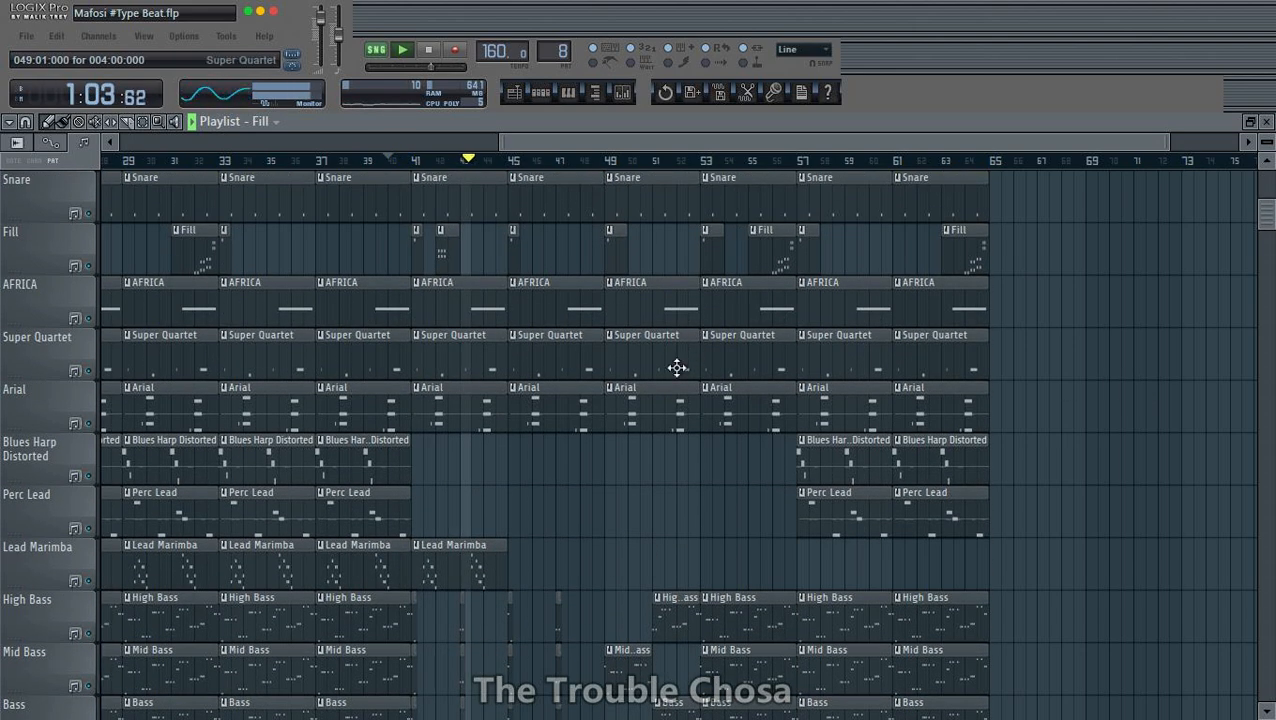
- Delete every AFRICA clip except the one at bar 49, along with the Super Quartet clips at bars 37 and 41
scroll(648, 425, "down", 2)
scroll(640, 428, "up", 2)
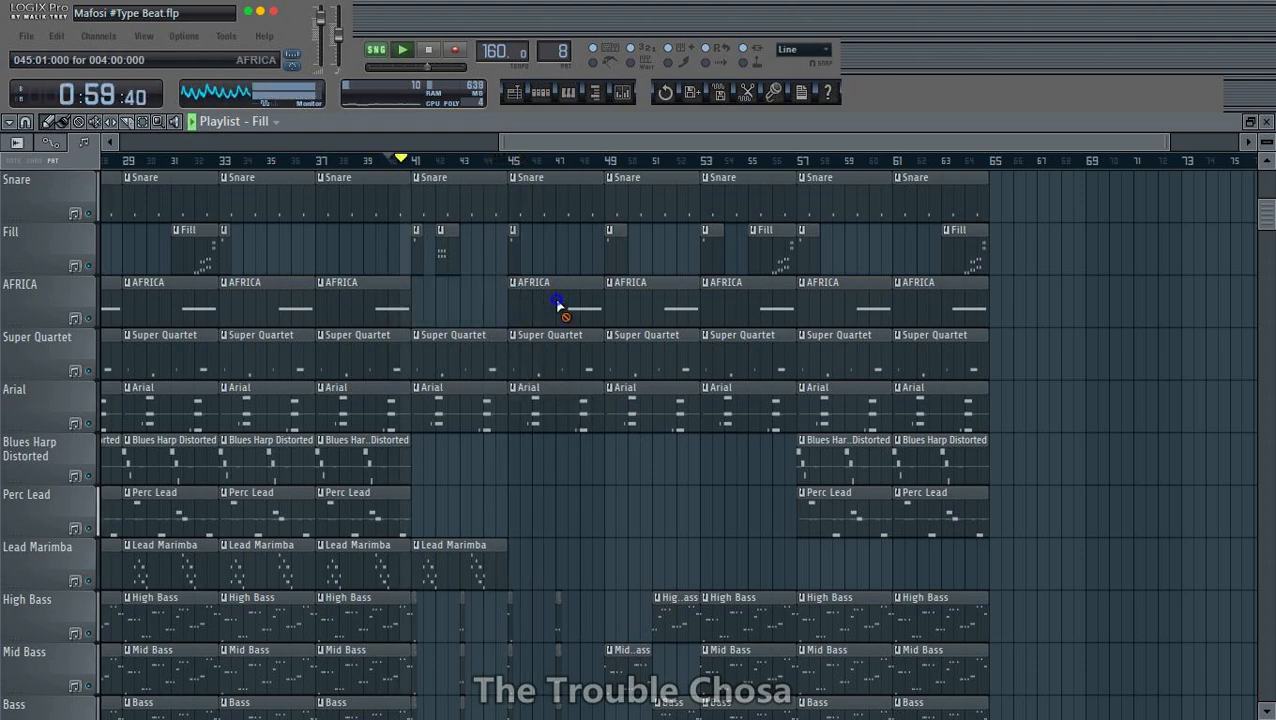
right_click(558, 305)
right_click(752, 306)
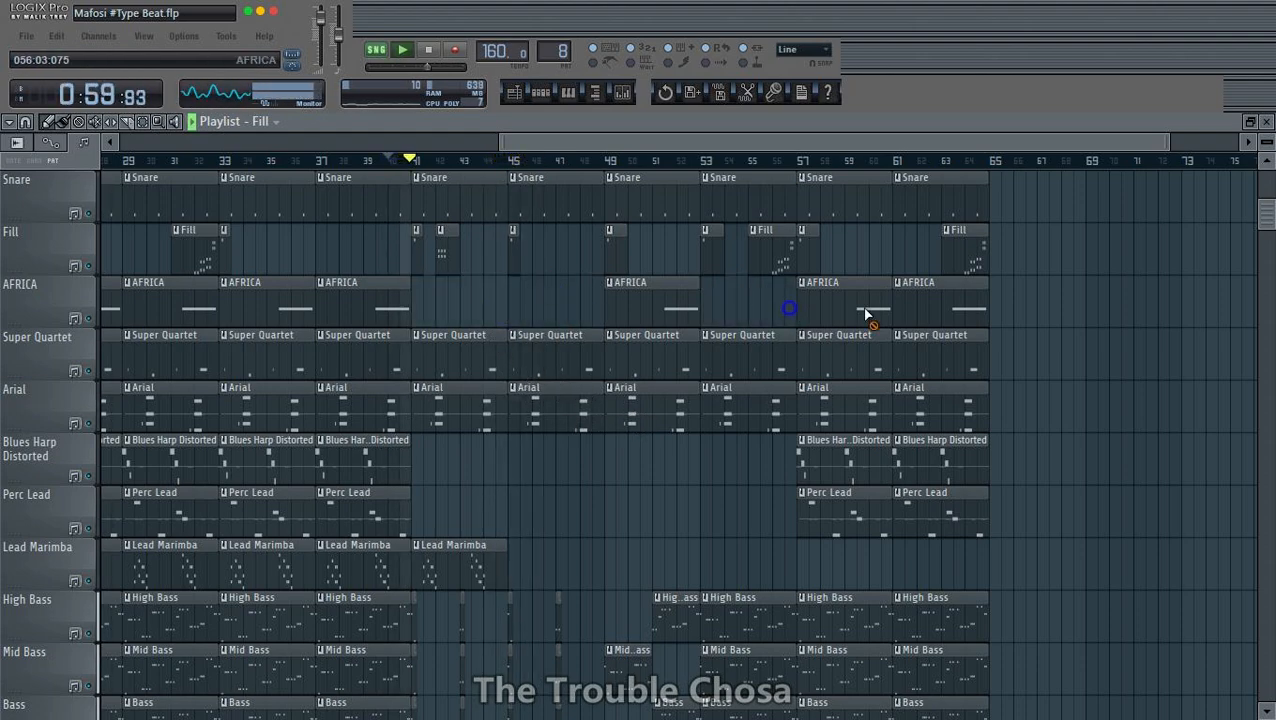
right_click(866, 312)
right_click(936, 312)
scroll(676, 174, "down", 3)
left_click_drag(684, 331, 112, 310)
- Check the channel rack and delete the Super Quartet clips at bars 53, 57 and 61
left_click(550, 95)
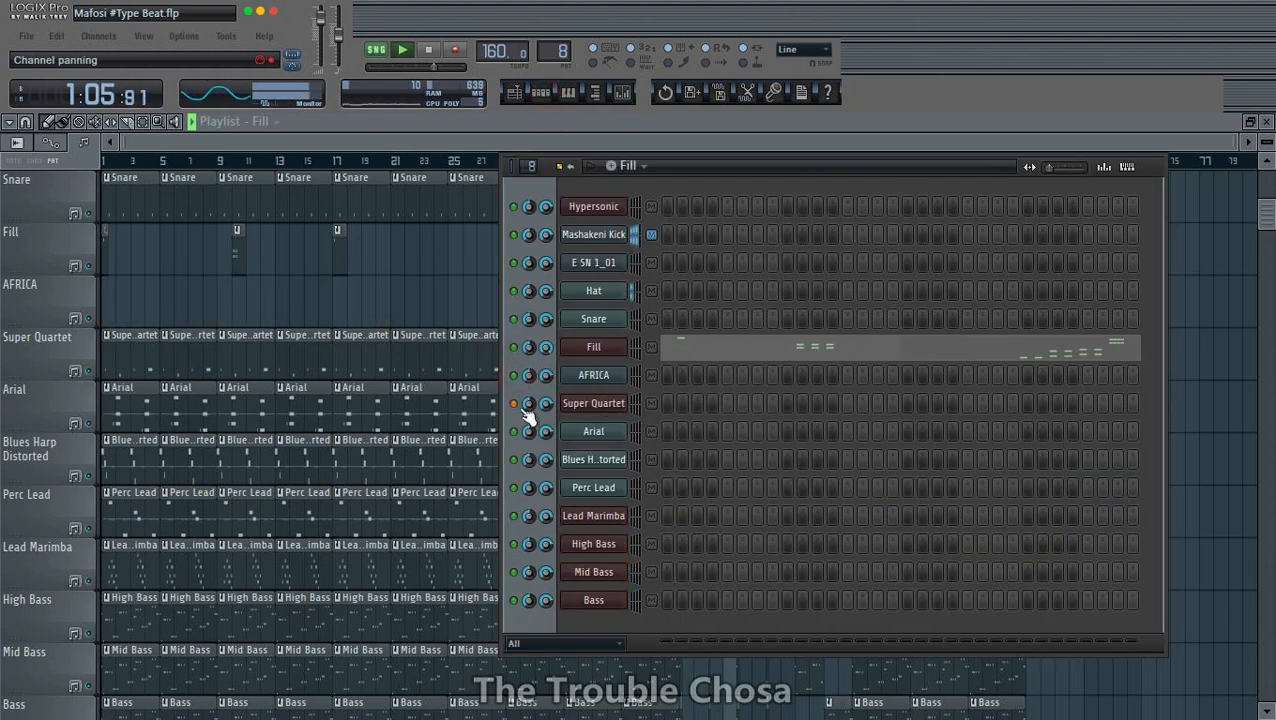
left_click(1218, 148)
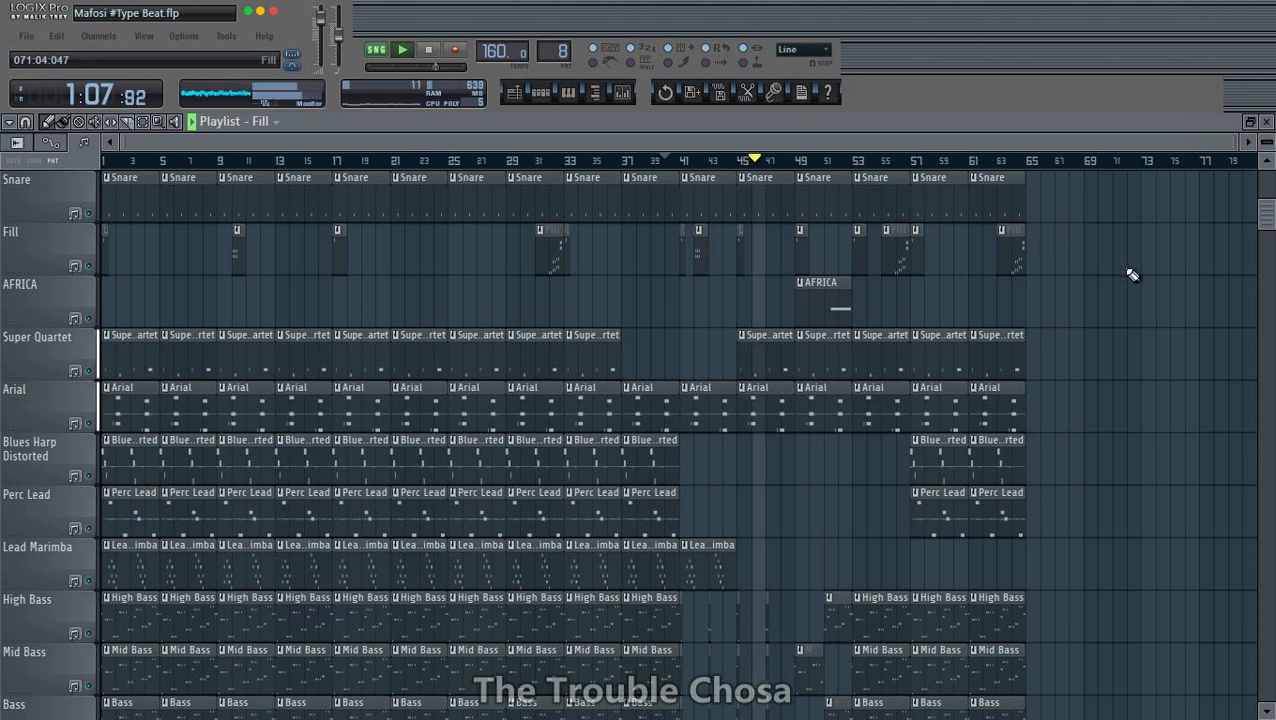
scroll(1131, 273, "down", 1)
scroll(1131, 273, "up", 2)
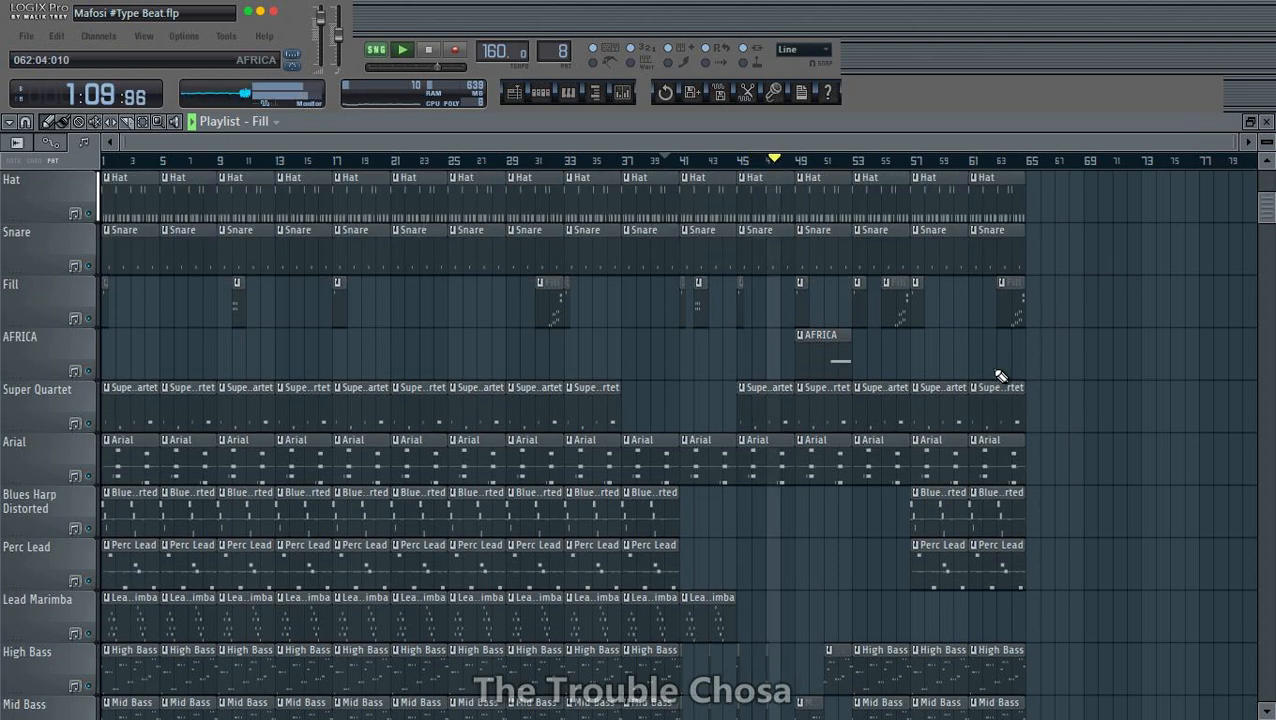
right_click(884, 419)
right_click(940, 420)
right_click(985, 424)
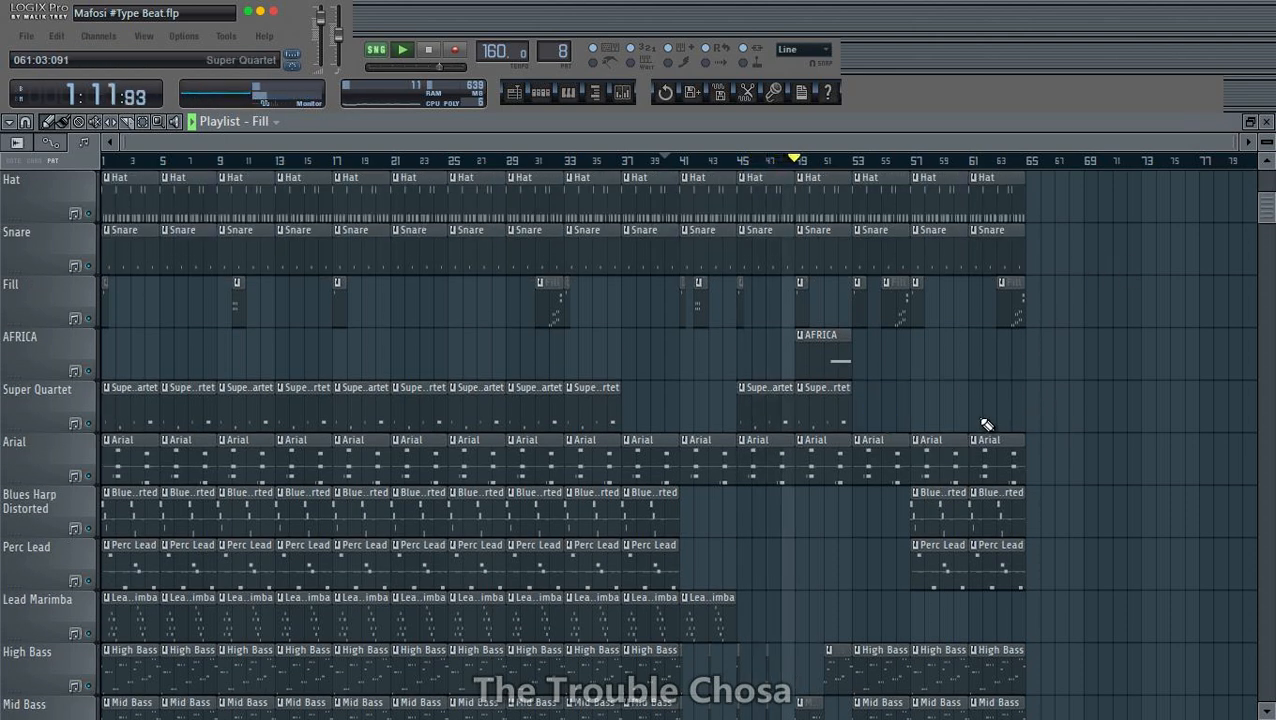
- Delete all Super Quartet clips from bar 1 up to bar 37, keeping only those at bars 45 and 49
scroll(988, 417, "down", 1)
right_click(600, 368)
right_click(534, 366)
right_click(477, 365)
right_click(390, 367)
right_click(304, 368)
right_click(240, 368)
right_click(188, 366)
right_click(130, 360)
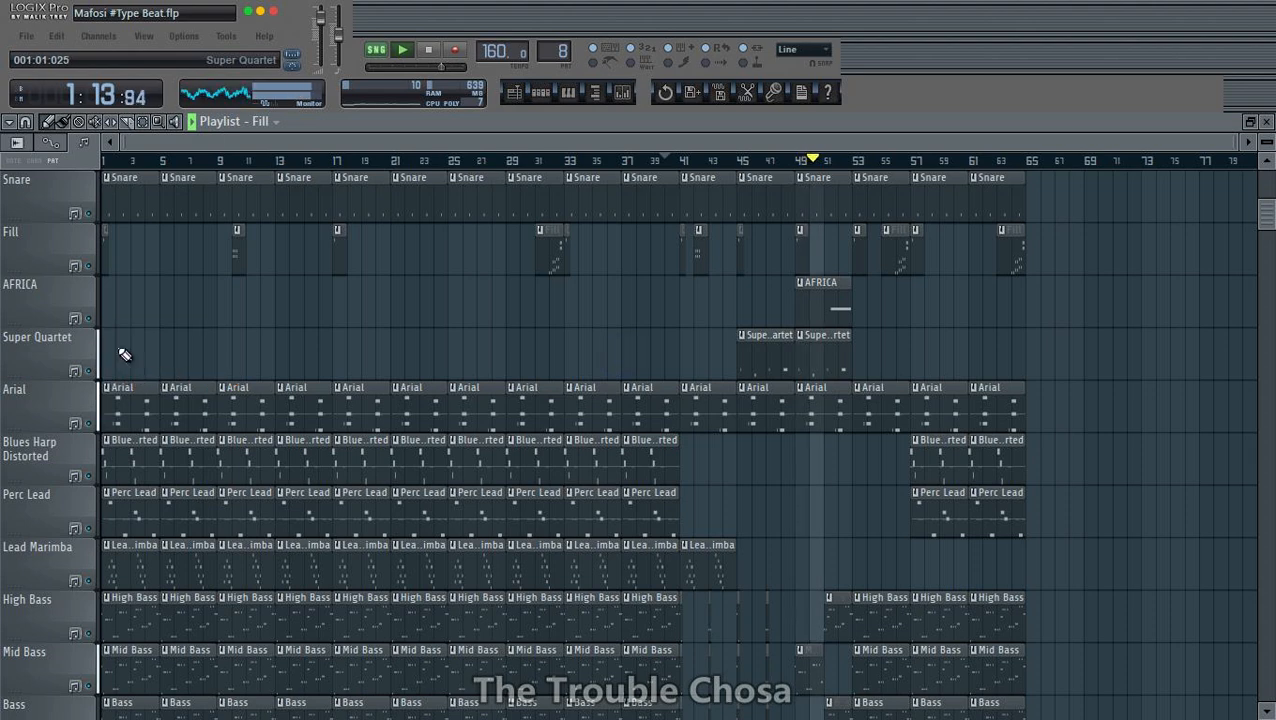
- Play the arrangement from just before bar 41 and save the project
scroll(1057, 296, "down", 3)
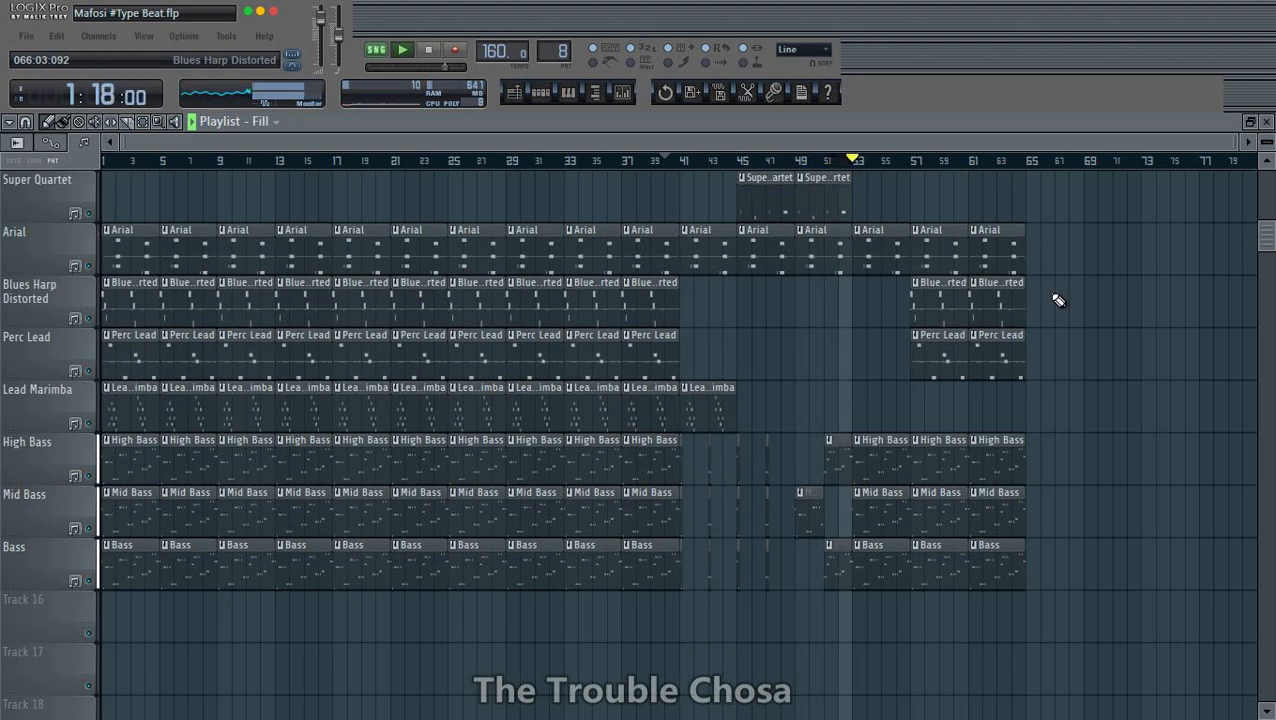
left_click(656, 160)
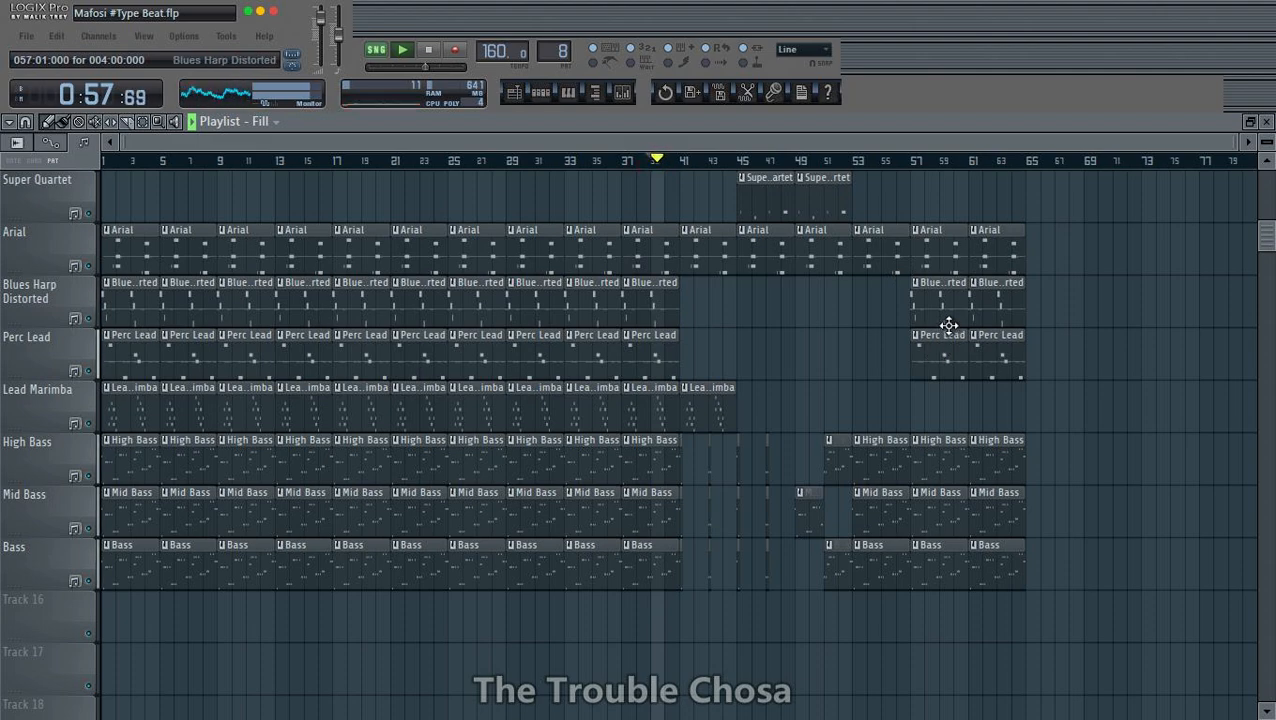
scroll(1230, 294, "up", 5)
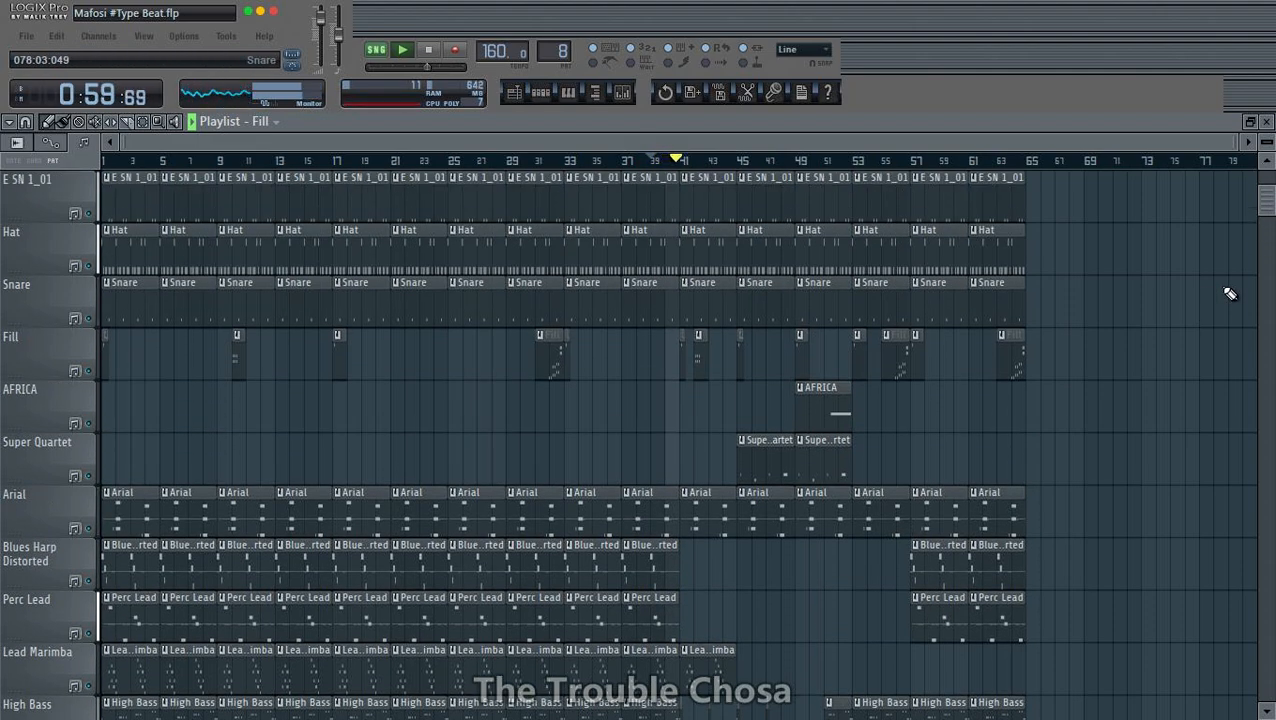
key("ctrl+s")
scroll(1078, 400, "down", 4)
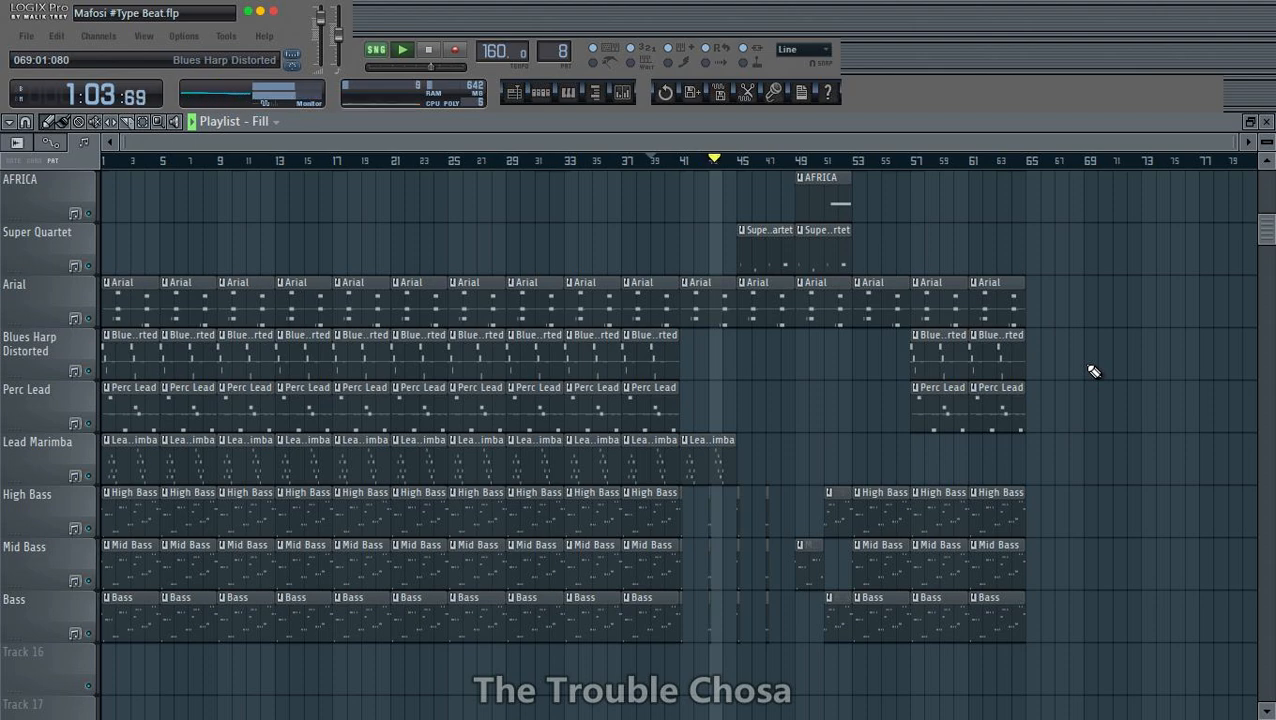
scroll(1093, 371, "up", 5)
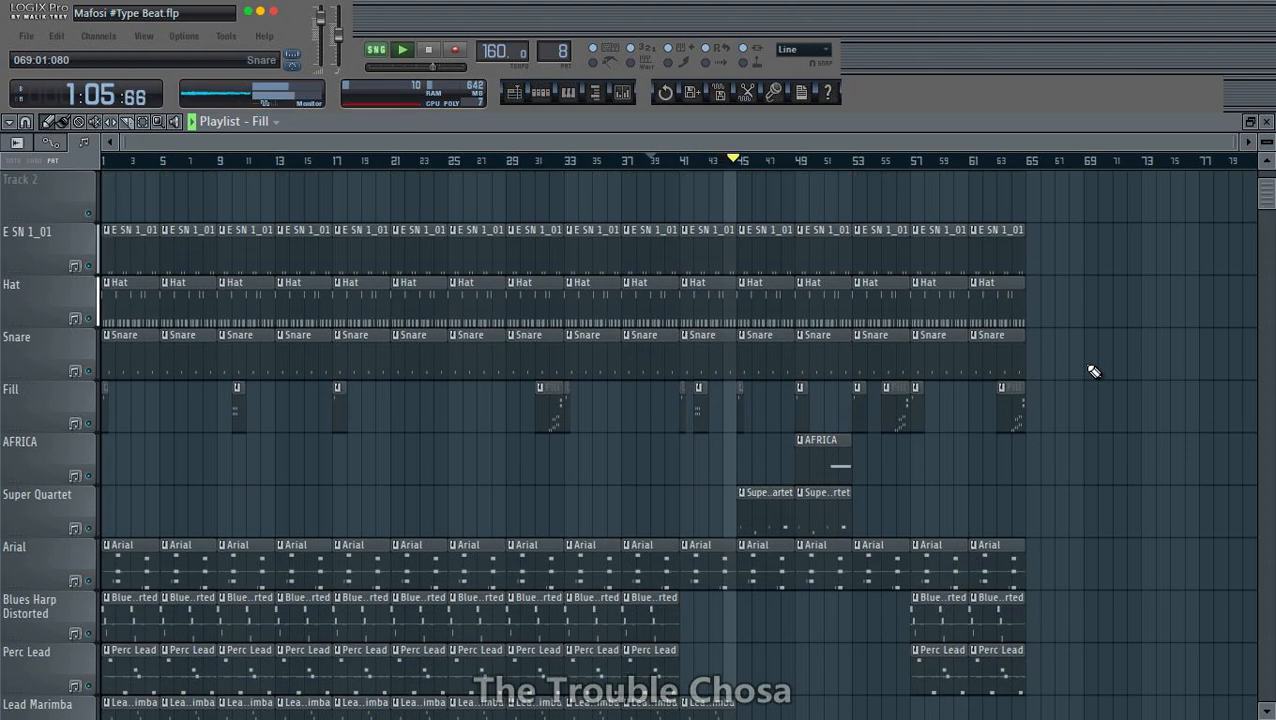
scroll(1093, 371, "up", 1)
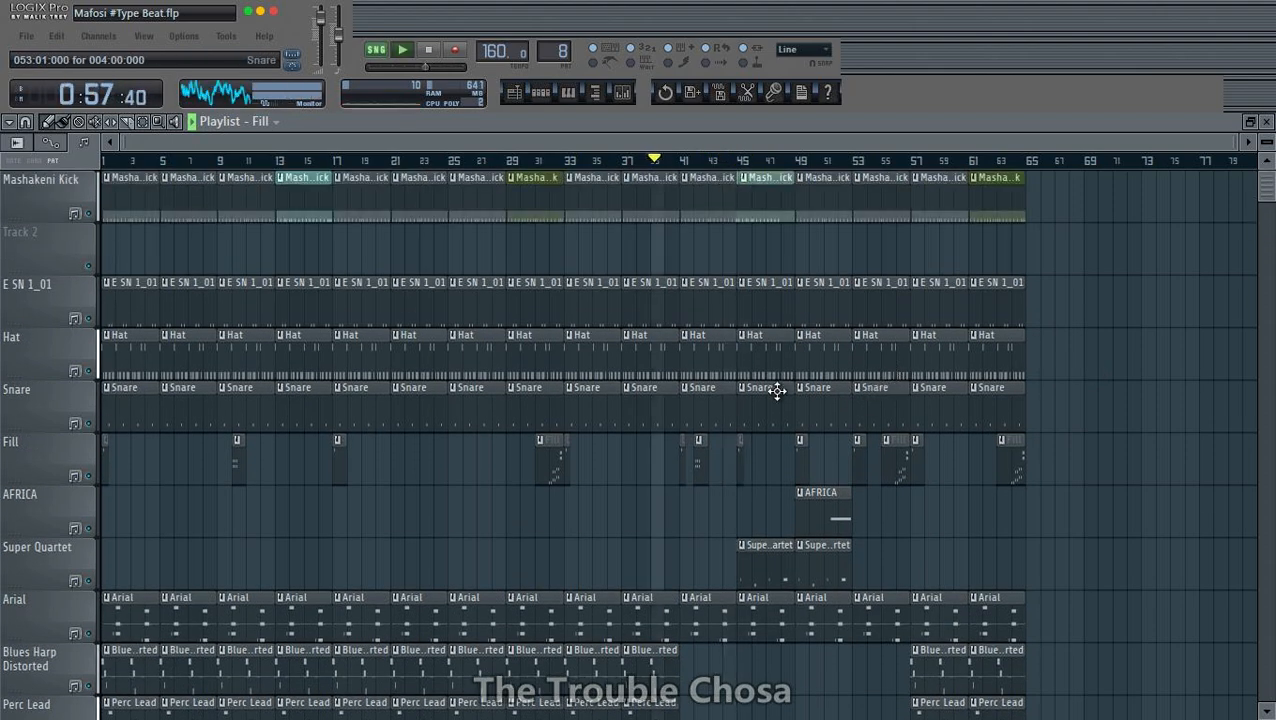
- Delete the Snare clips at bars 41 and 53, and cut the ones at bars 45 and 49 down to one bar
right_click(706, 400)
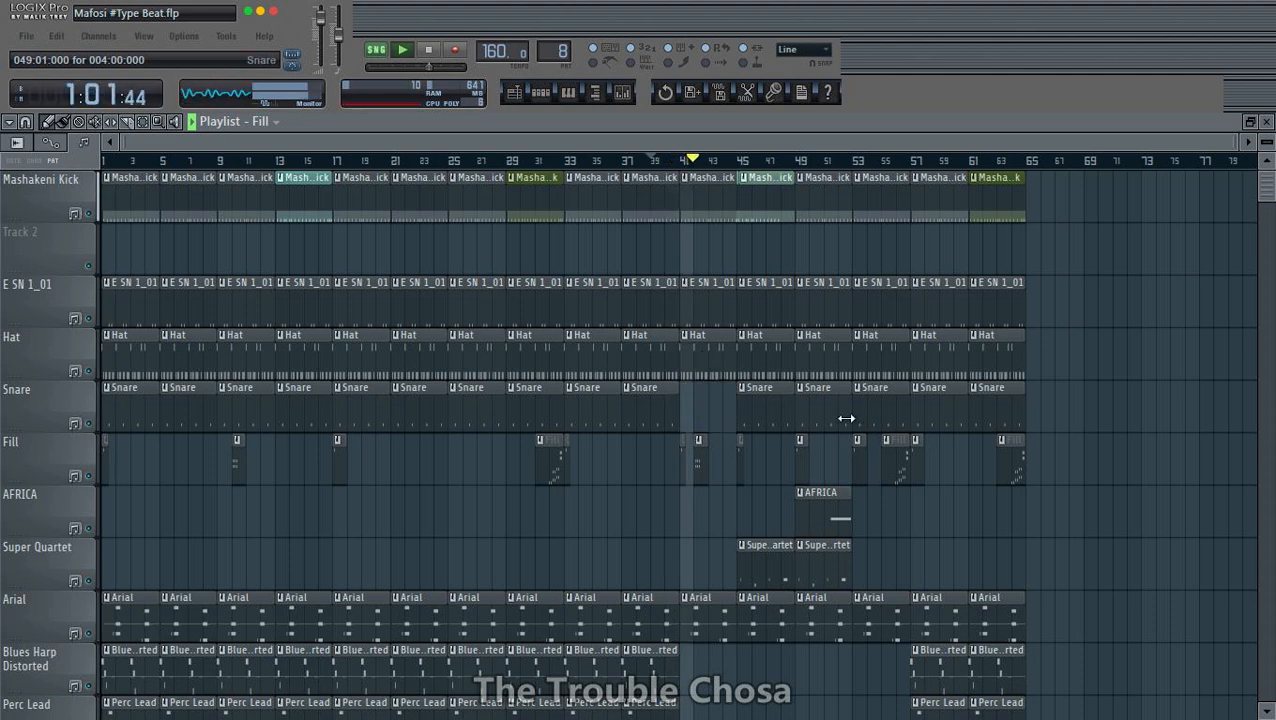
scroll(846, 418, "down", 3)
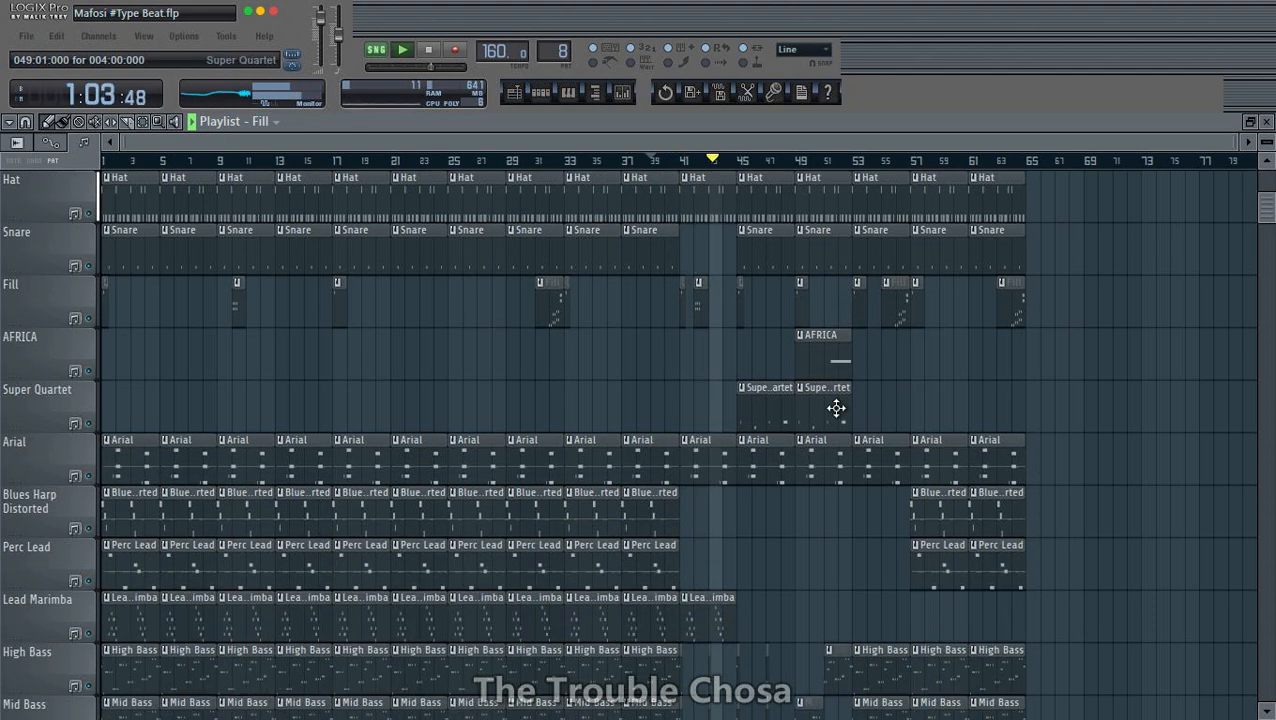
left_click_drag(790, 251, 751, 262)
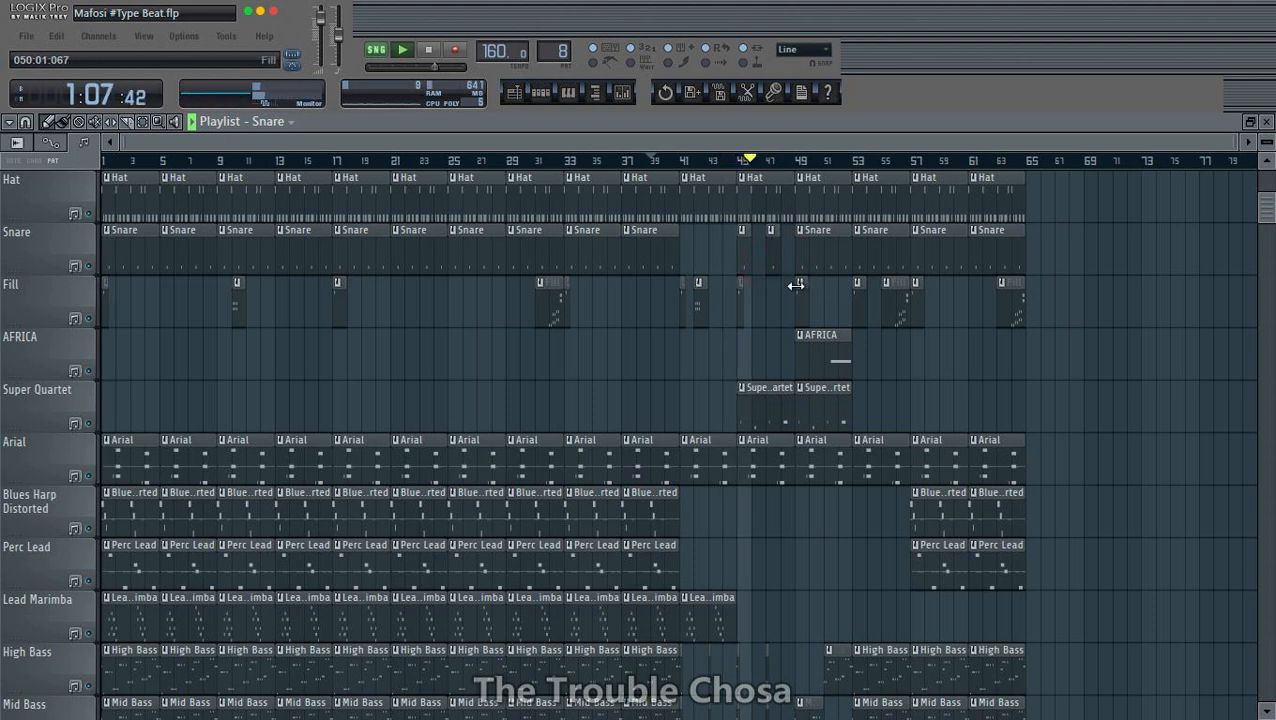
left_click_drag(777, 269, 801, 258)
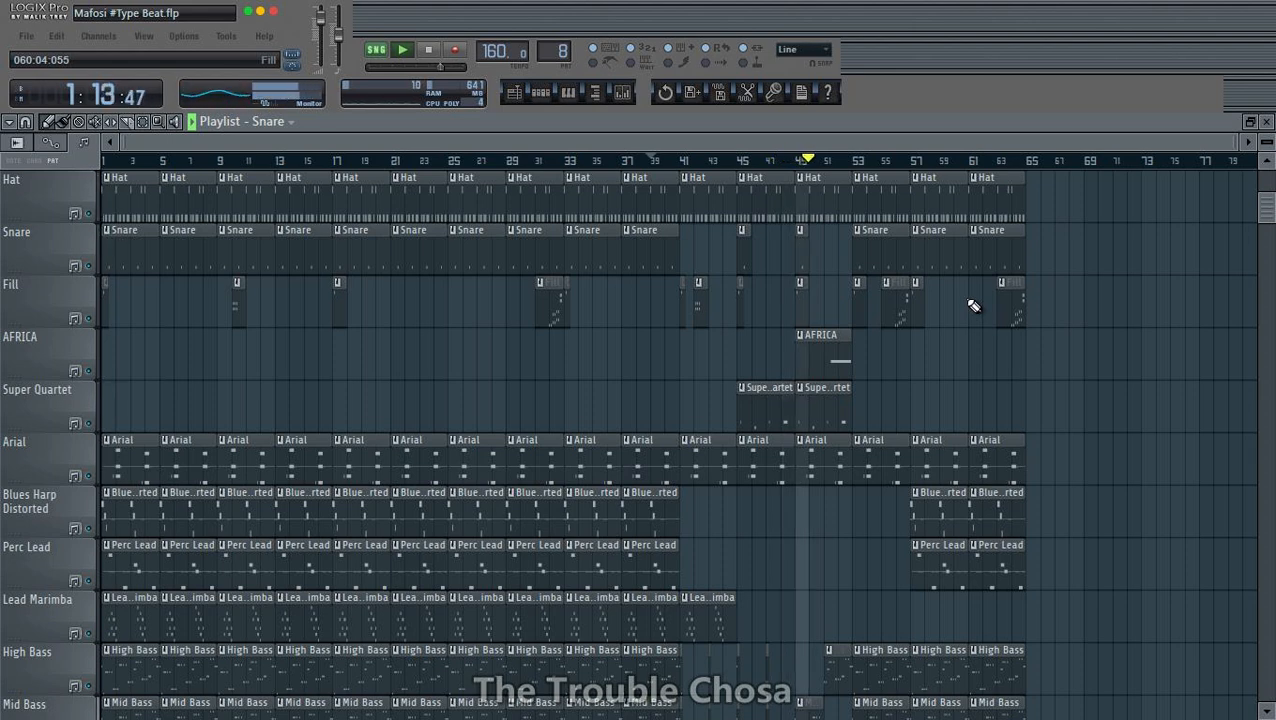
scroll(973, 305, "down", 3)
scroll(973, 305, "up", 3)
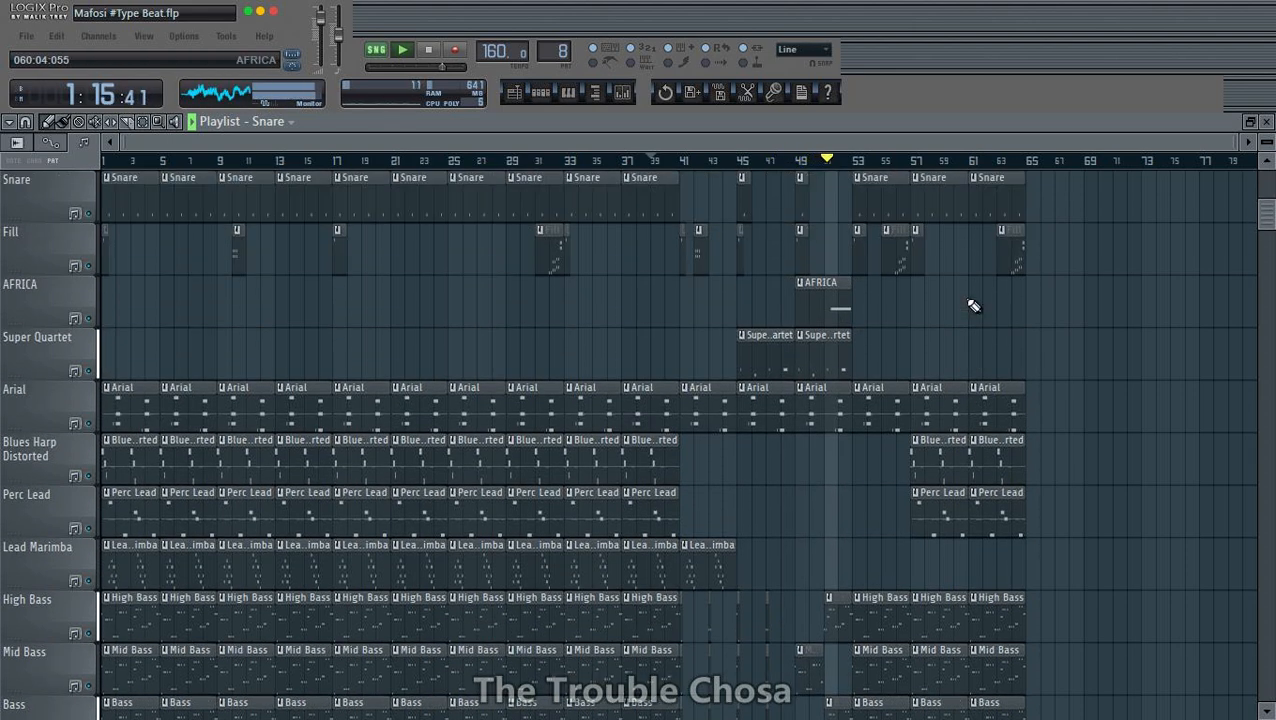
right_click(881, 250)
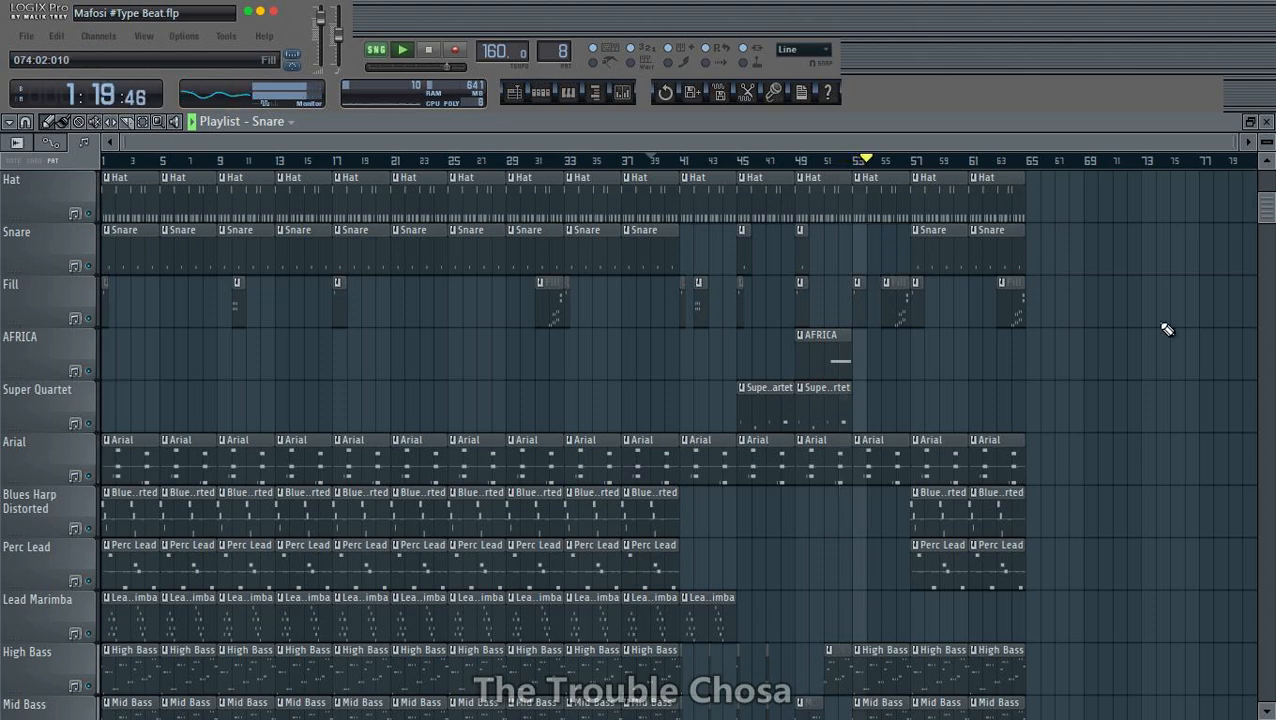
- Trim the first bar off the Blues Harp Distorted clip at bar 57 and listen from about bar 55
scroll(1143, 317, "up", 3)
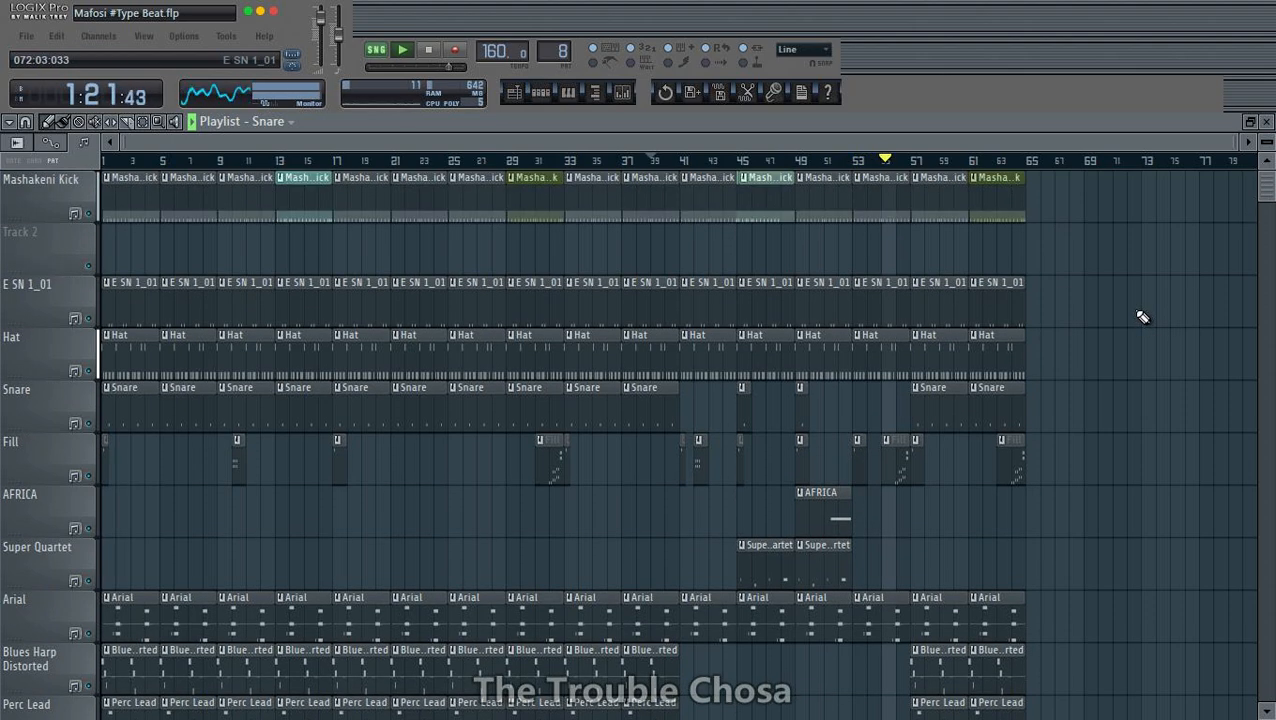
scroll(1143, 317, "down", 5)
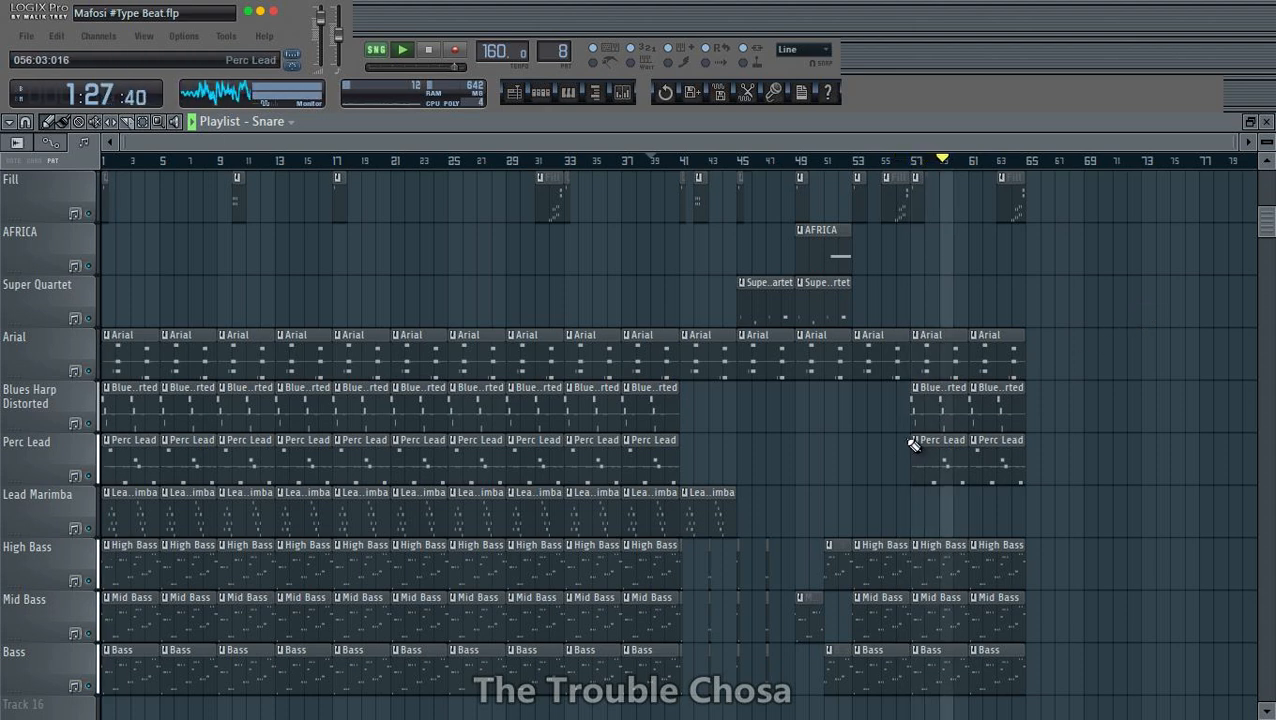
left_click_drag(915, 413, 928, 413)
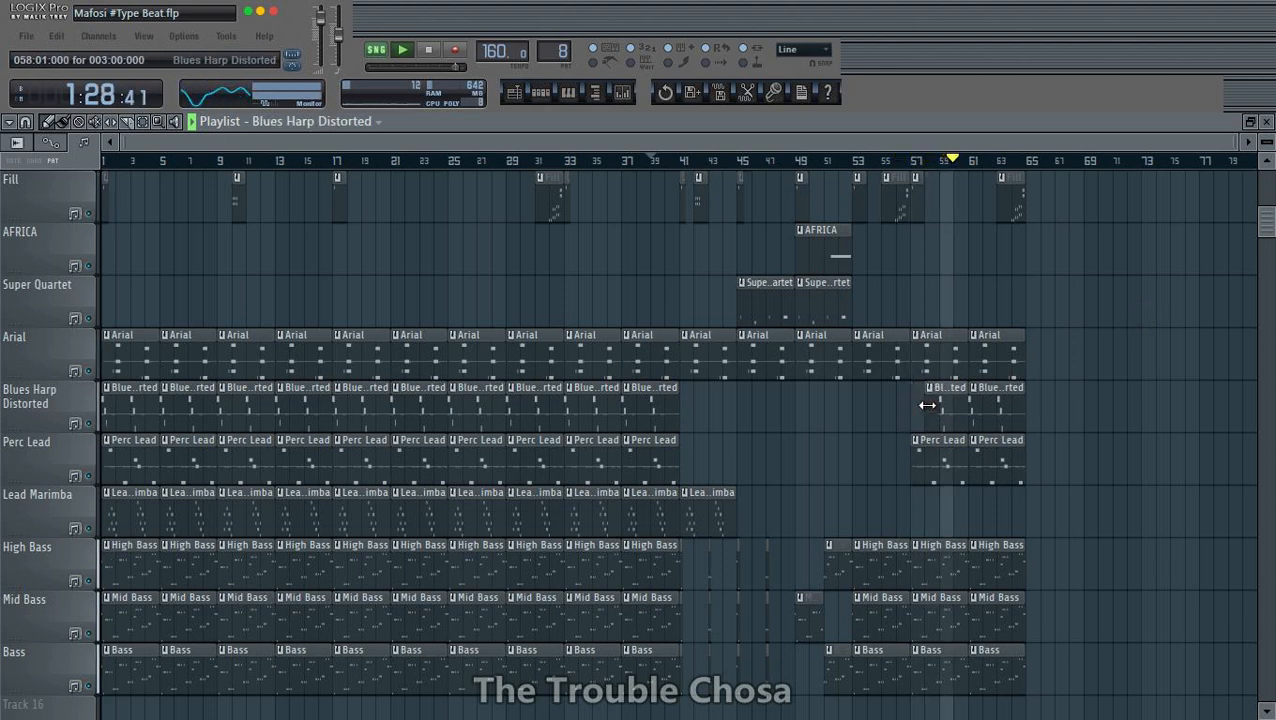
left_click(885, 161)
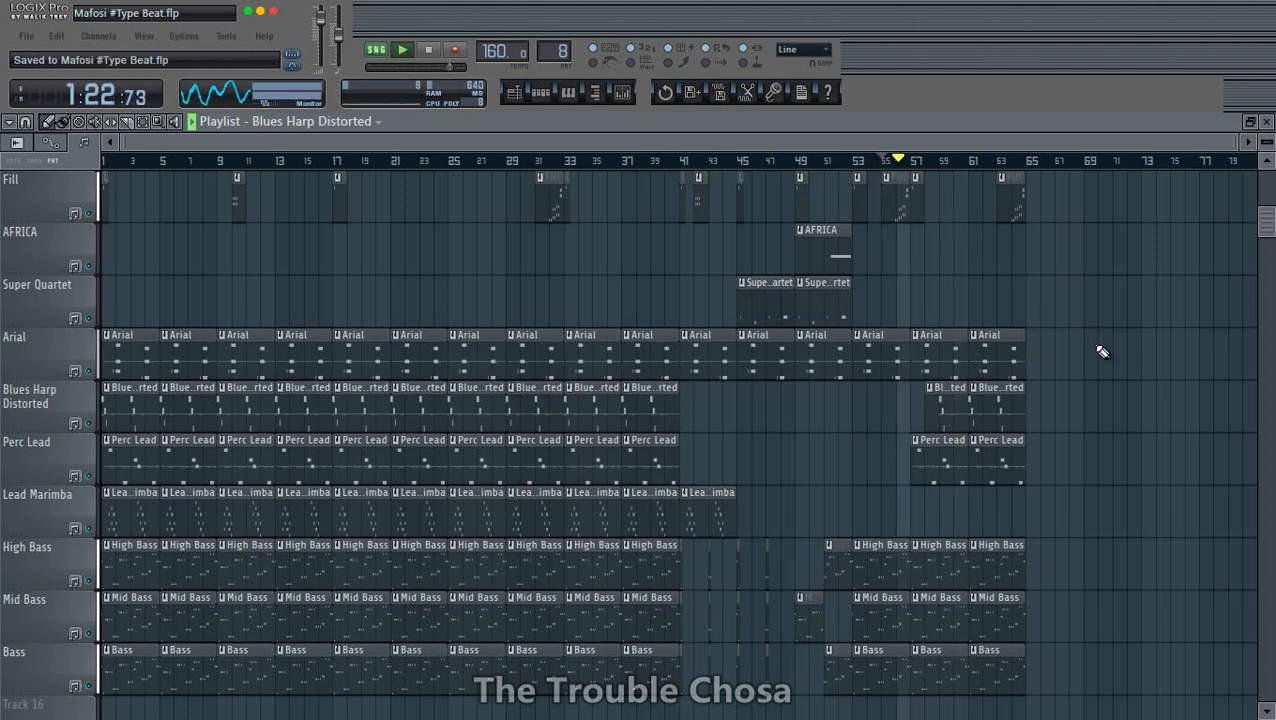
scroll(1101, 350, "down", 3)
scroll(1099, 353, "up", 3)
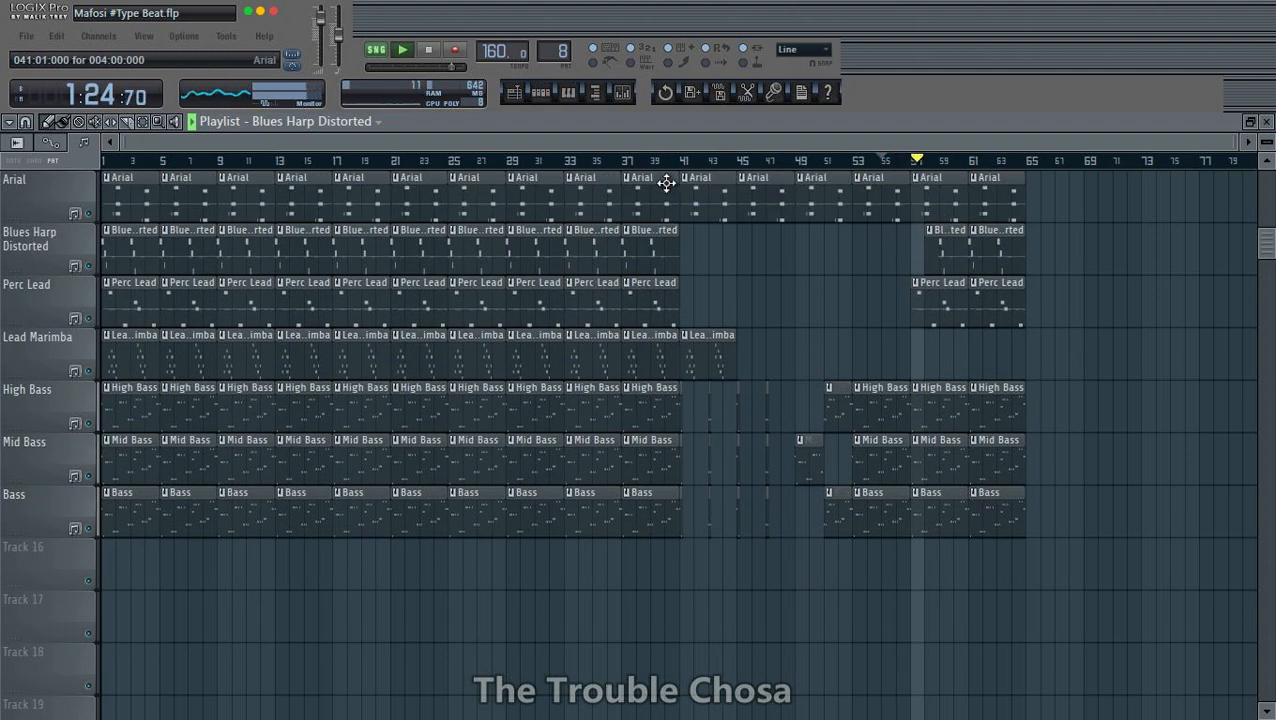
- Stop playback, reset the Fill channel's volume to its default and resume playing the playlist
left_click(541, 93)
key("space")
right_click(546, 355)
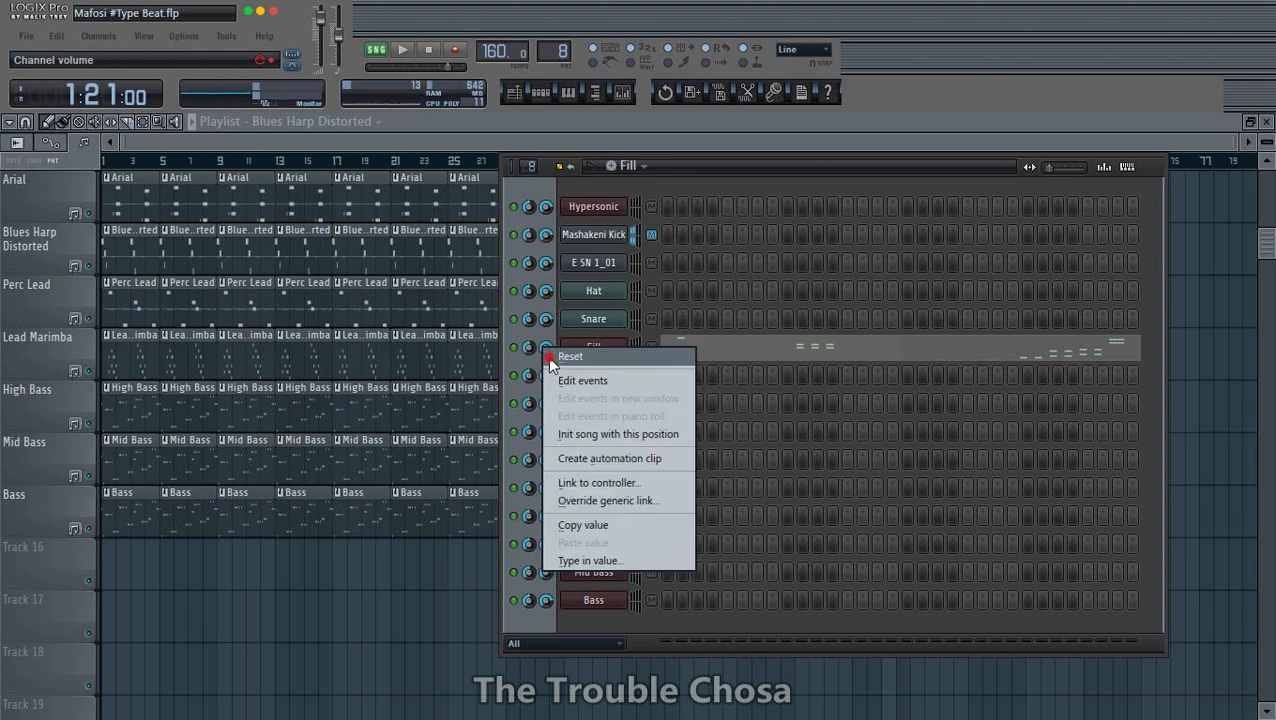
left_click(547, 356)
key("space")
left_click(517, 142)
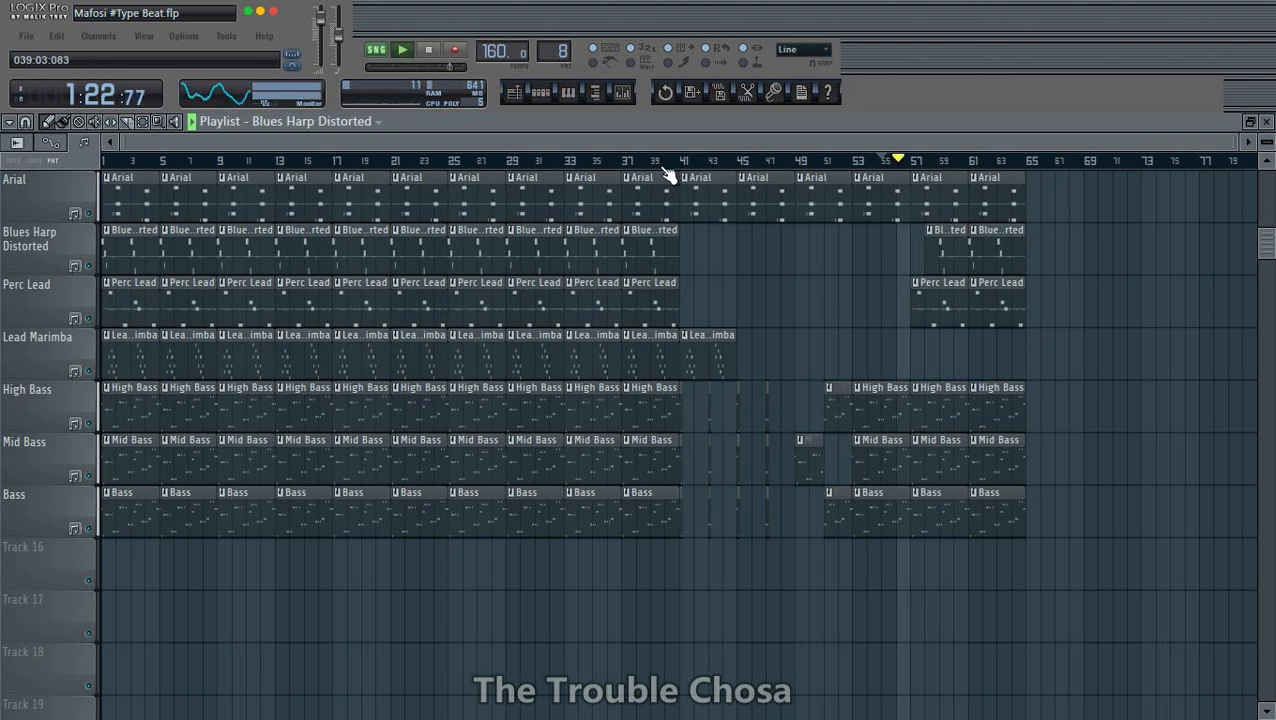
scroll(1228, 420, "up", 4)
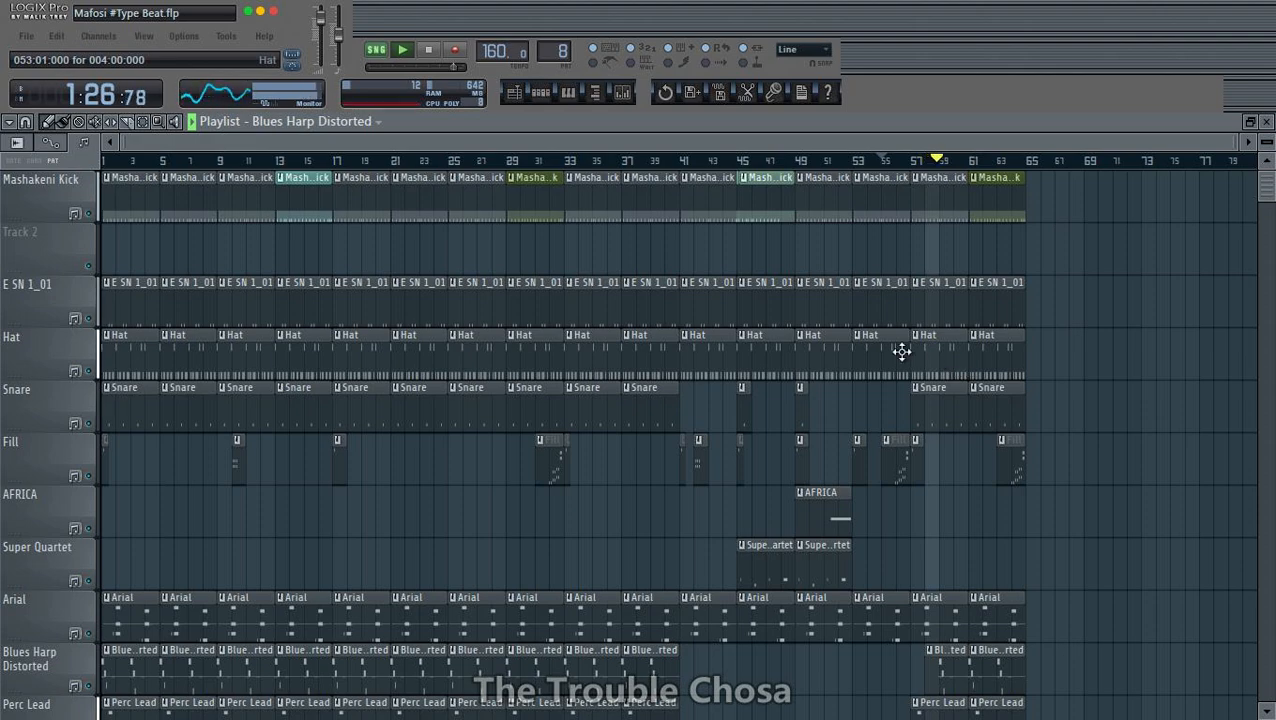
scroll(905, 355, "down", 3)
scroll(1062, 403, "up", 3)
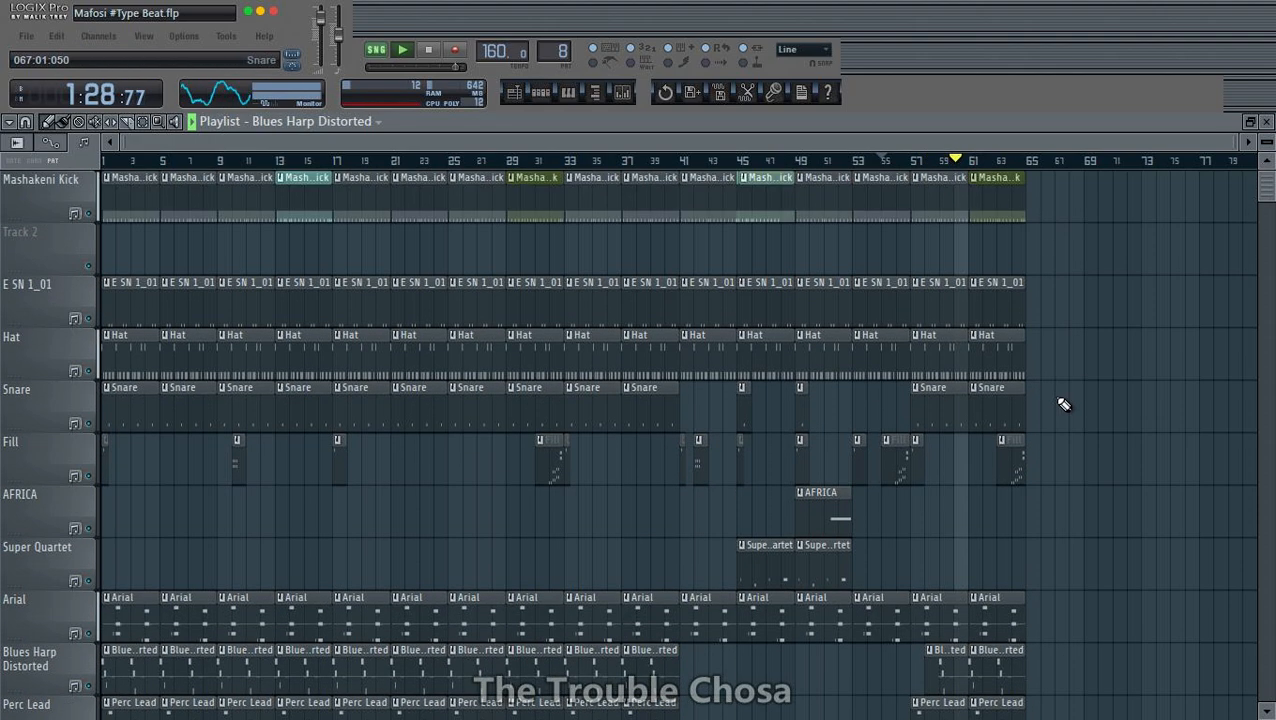
left_click(540, 92)
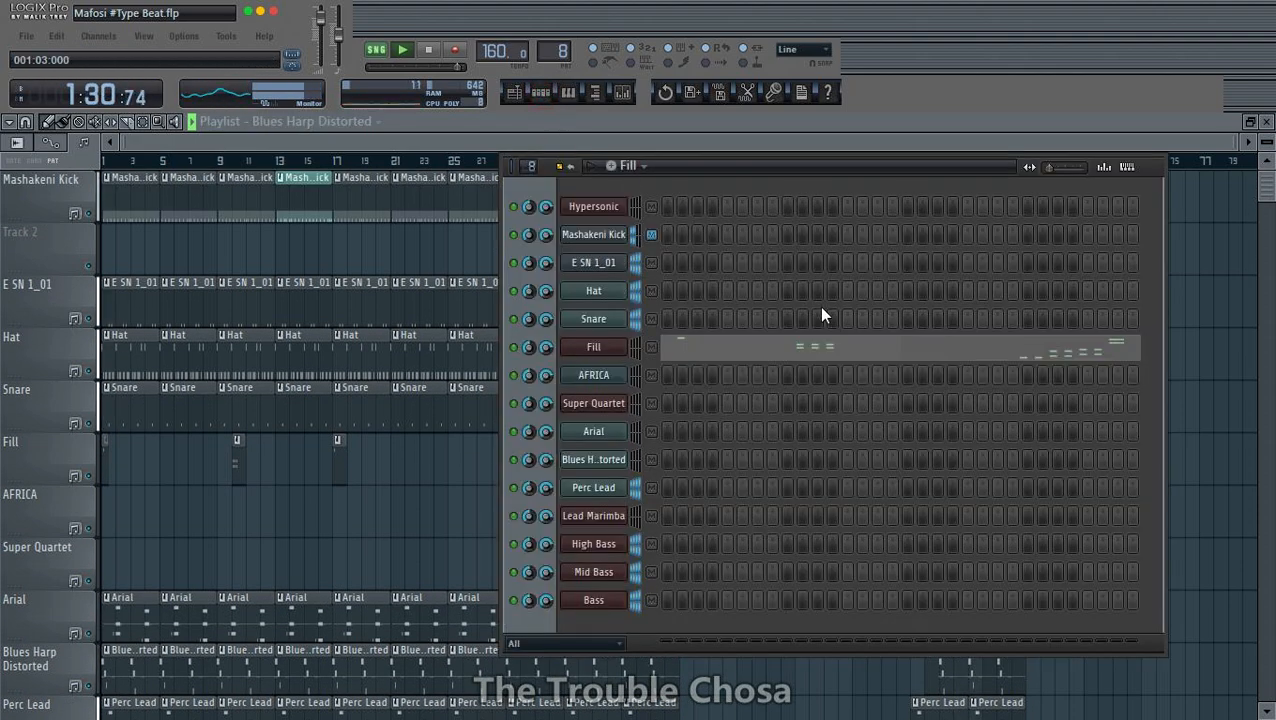
left_click(1159, 148)
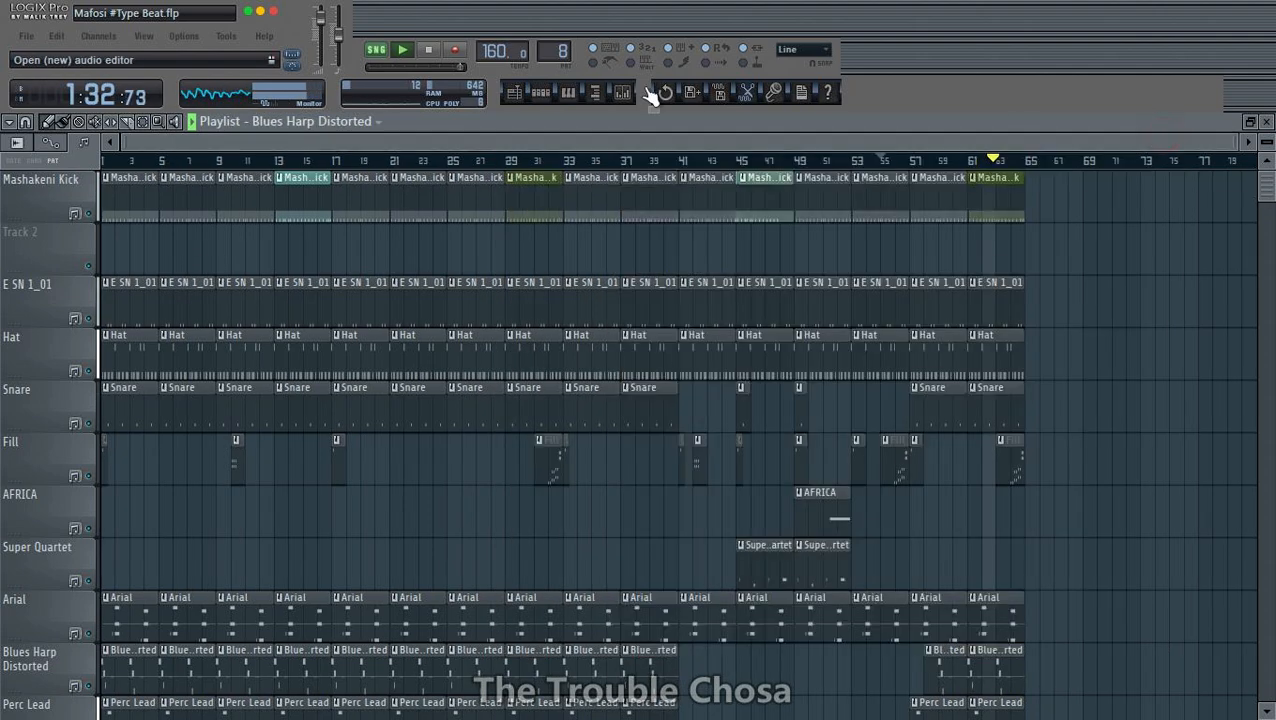
- On Hypersonic's mix page, route the Blues Harp Distorted patch to output 2 and the Perc Lead patch to output 3
left_click(621, 92)
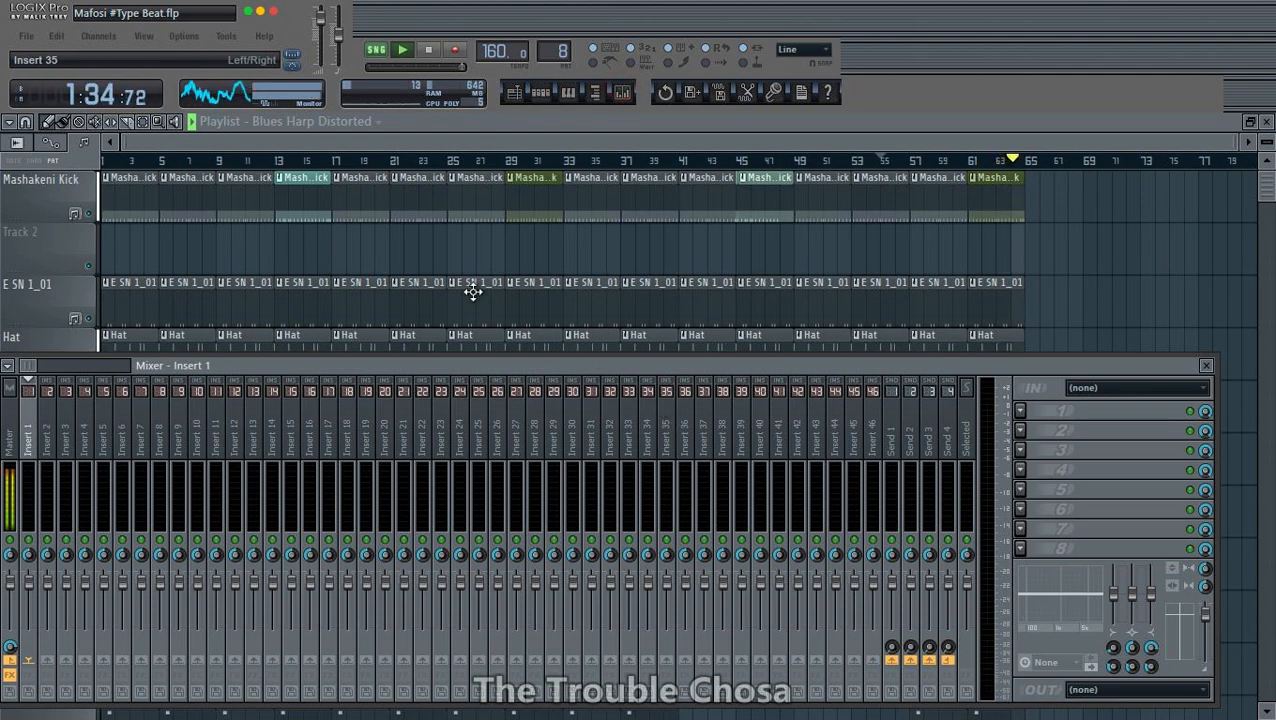
left_click(543, 92)
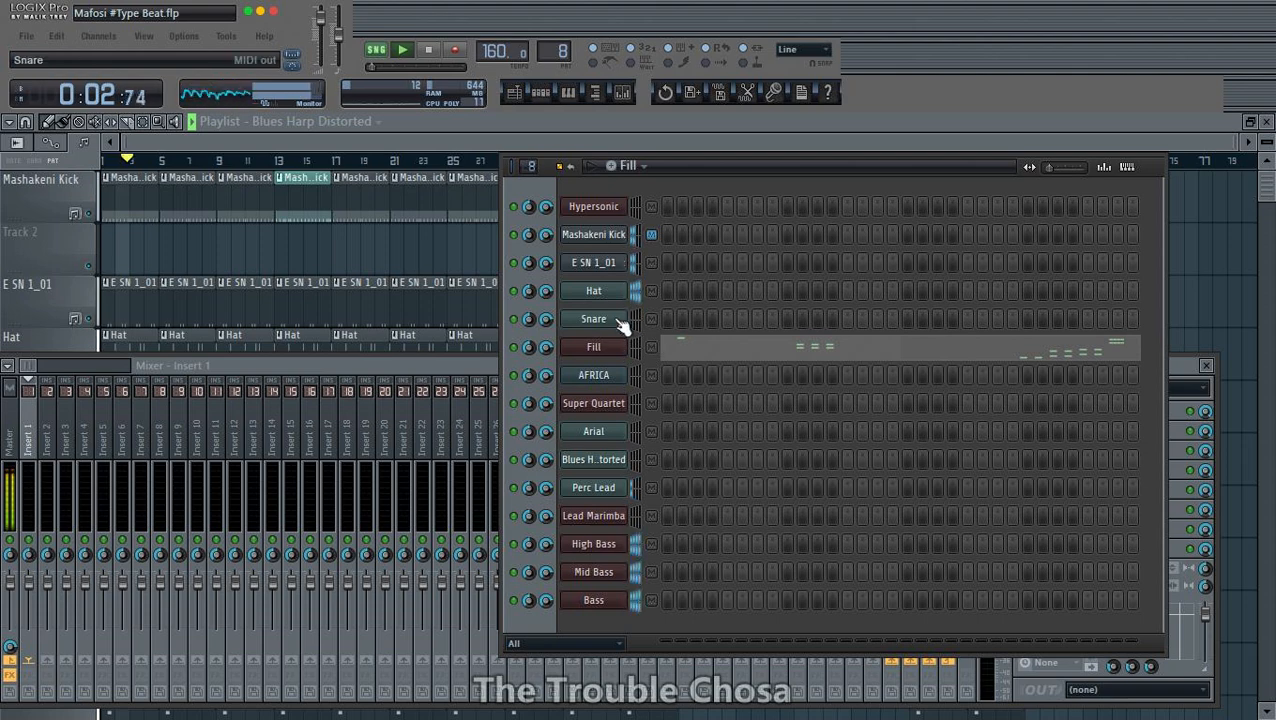
left_click(596, 208)
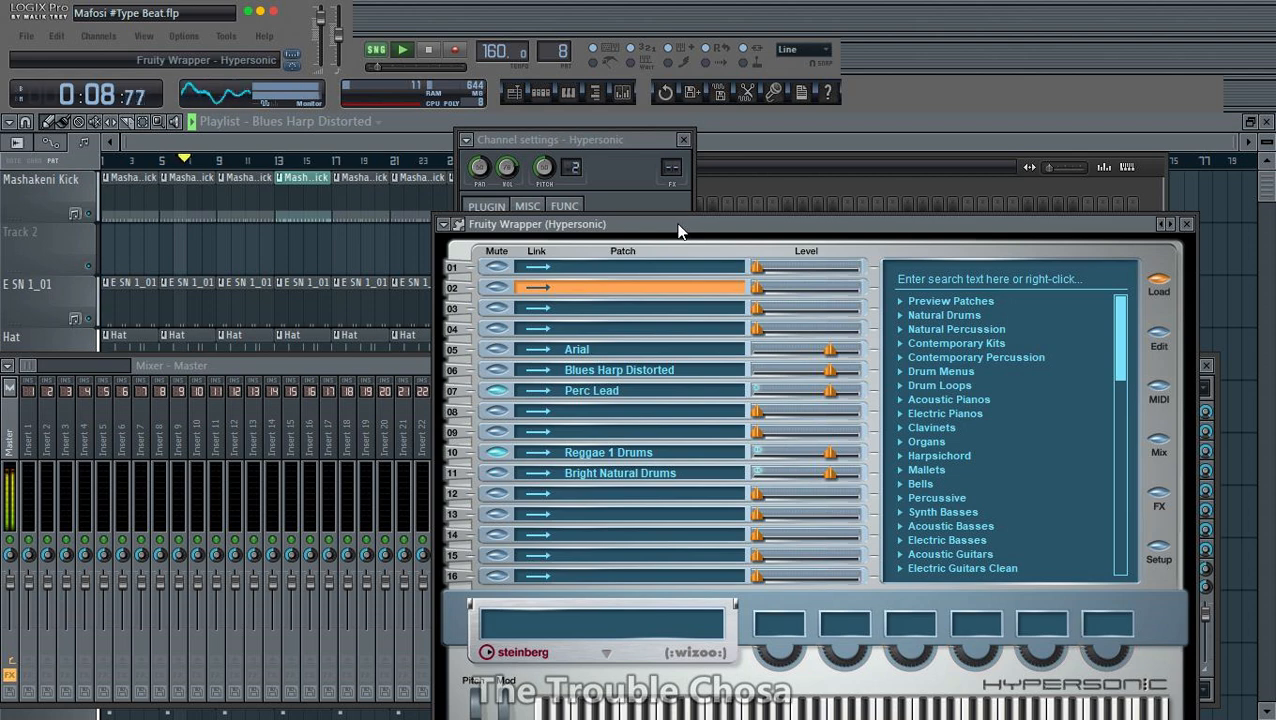
left_click_drag(875, 230, 698, 122)
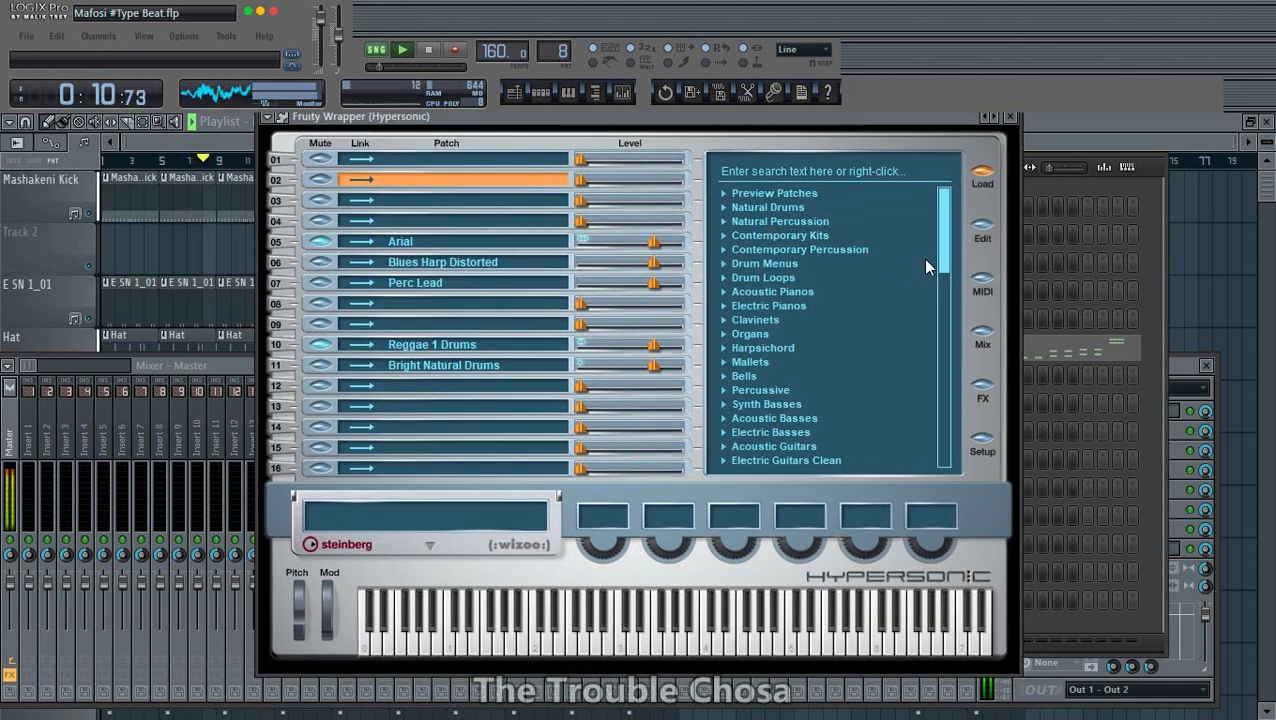
left_click(980, 343)
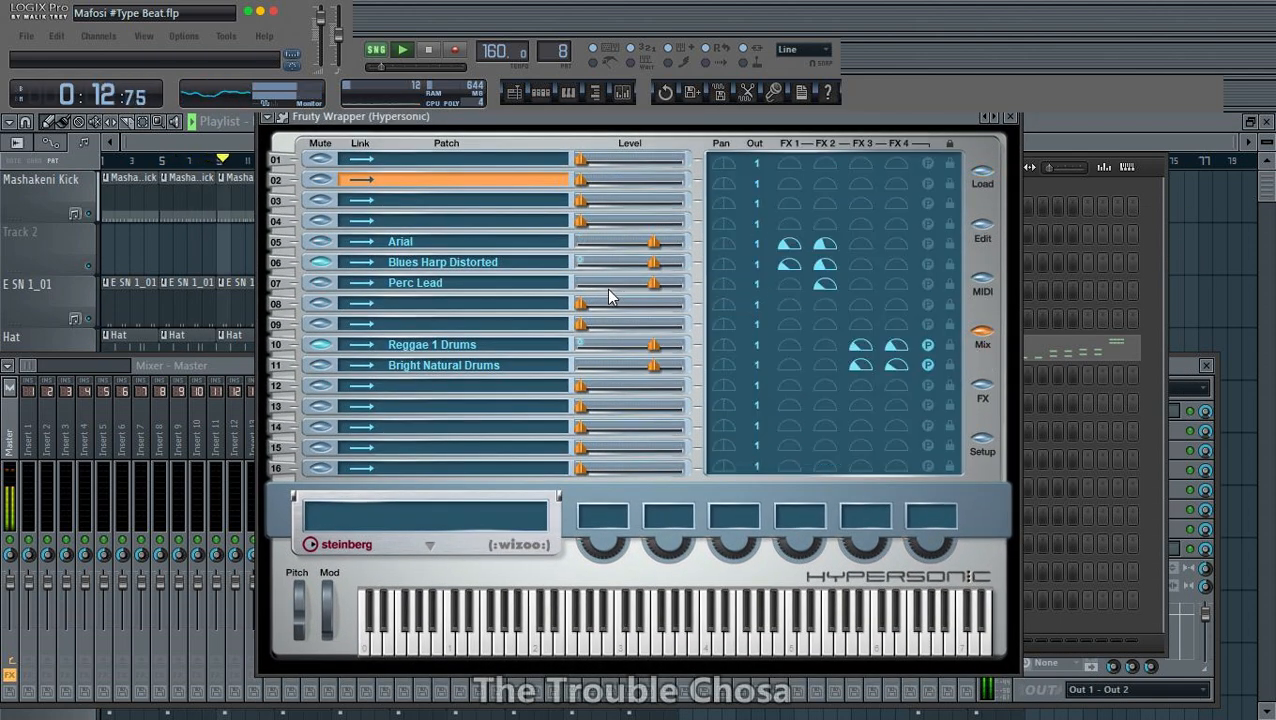
left_click(757, 263)
left_click(768, 322)
left_click(756, 284)
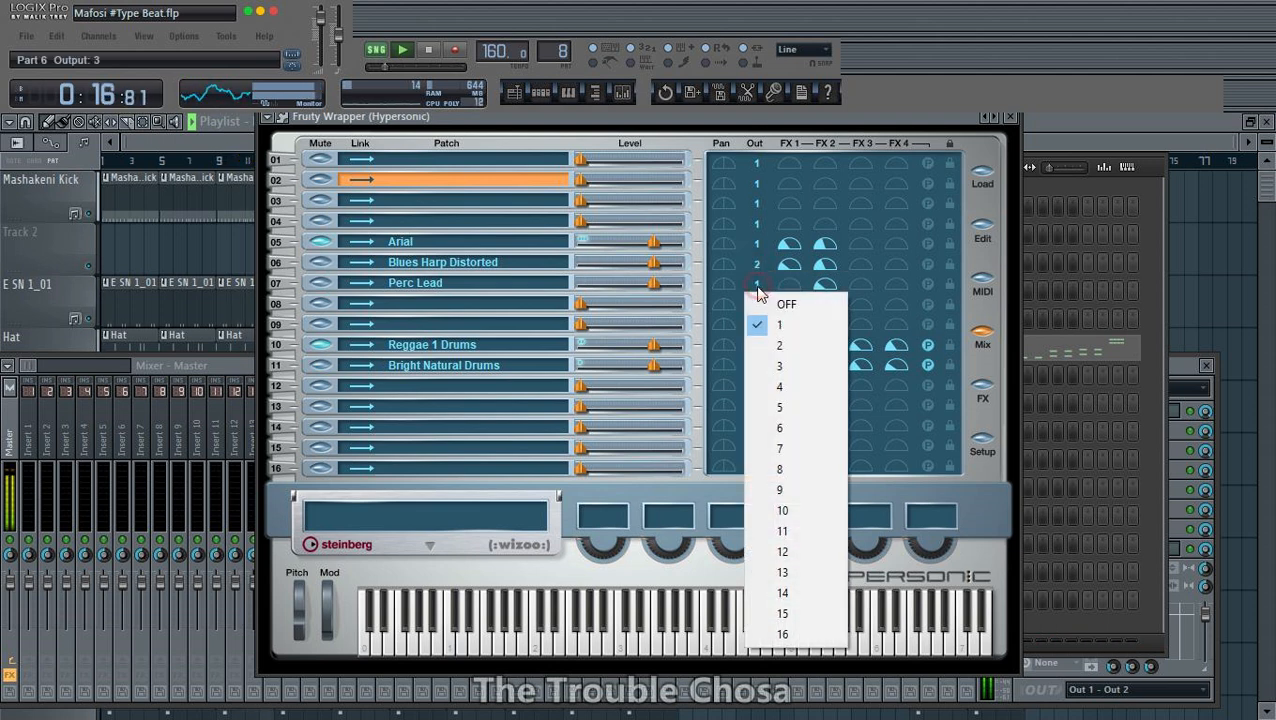
left_click(781, 370)
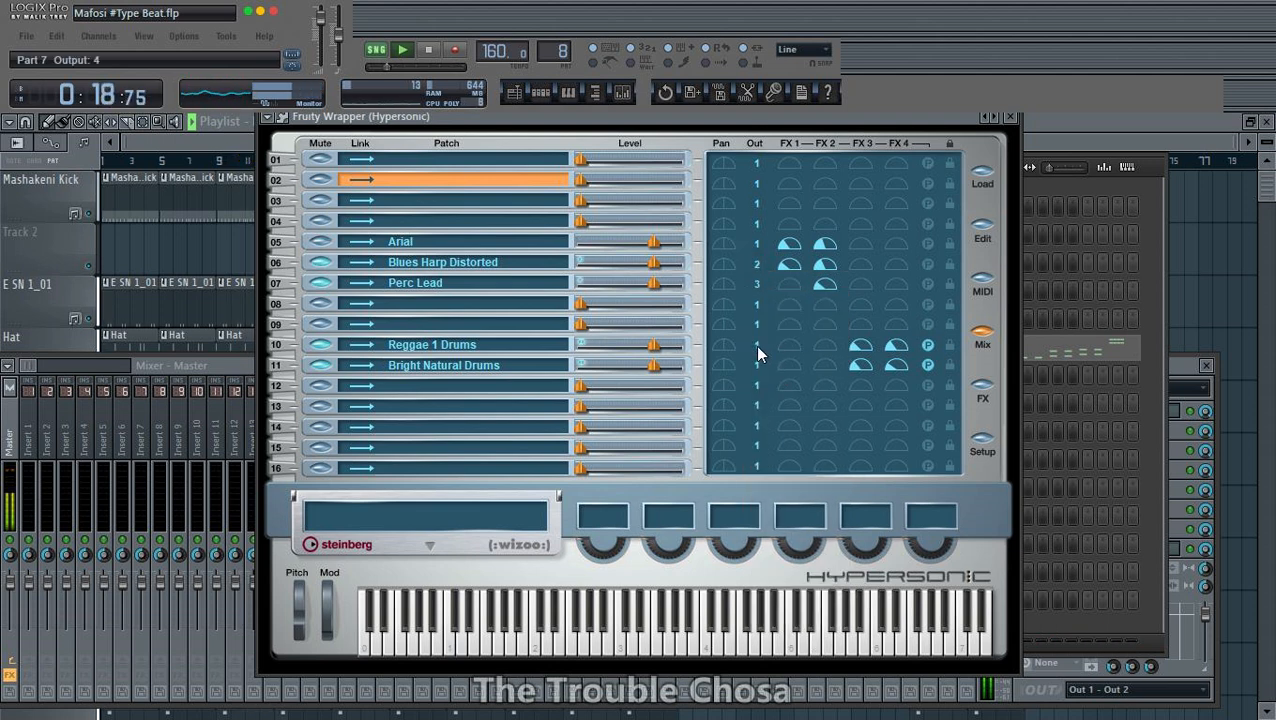
- Route Hypersonic's Reggae 1 Drums patch to output 4 and its Bright Natural Drums patch to output 5
left_click(757, 361)
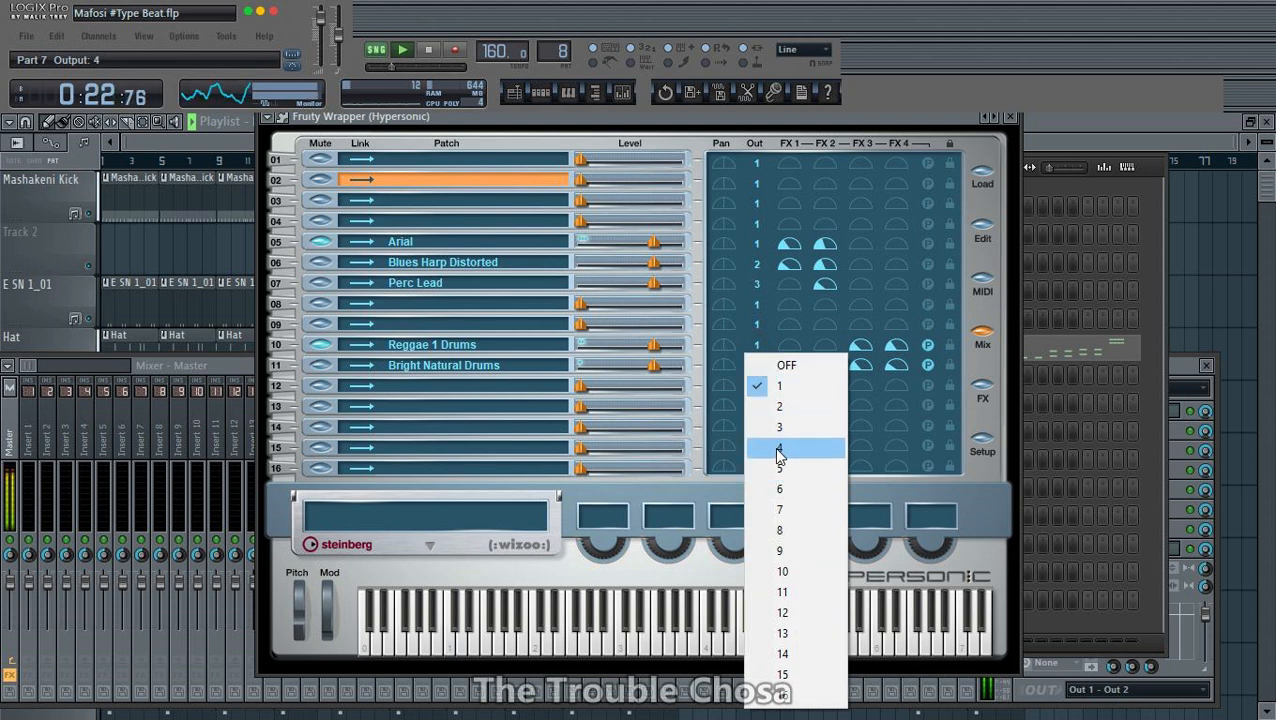
left_click(780, 448)
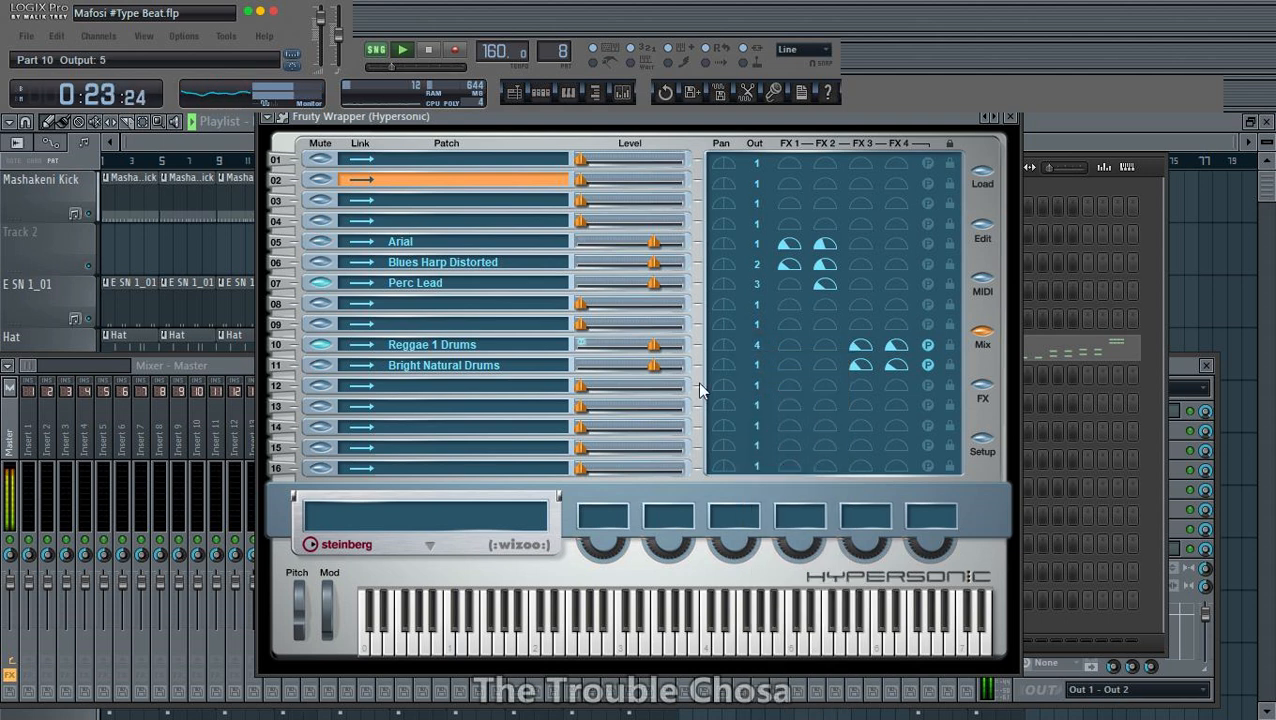
left_click(760, 367)
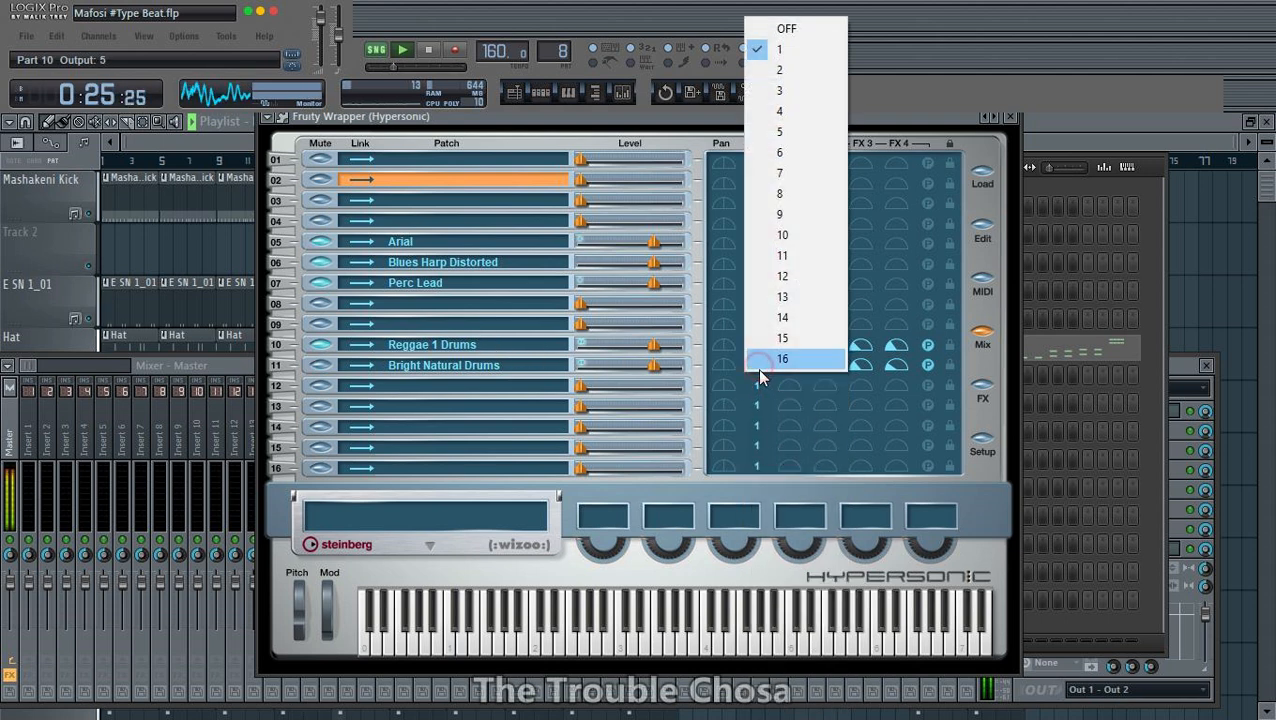
left_click(780, 134)
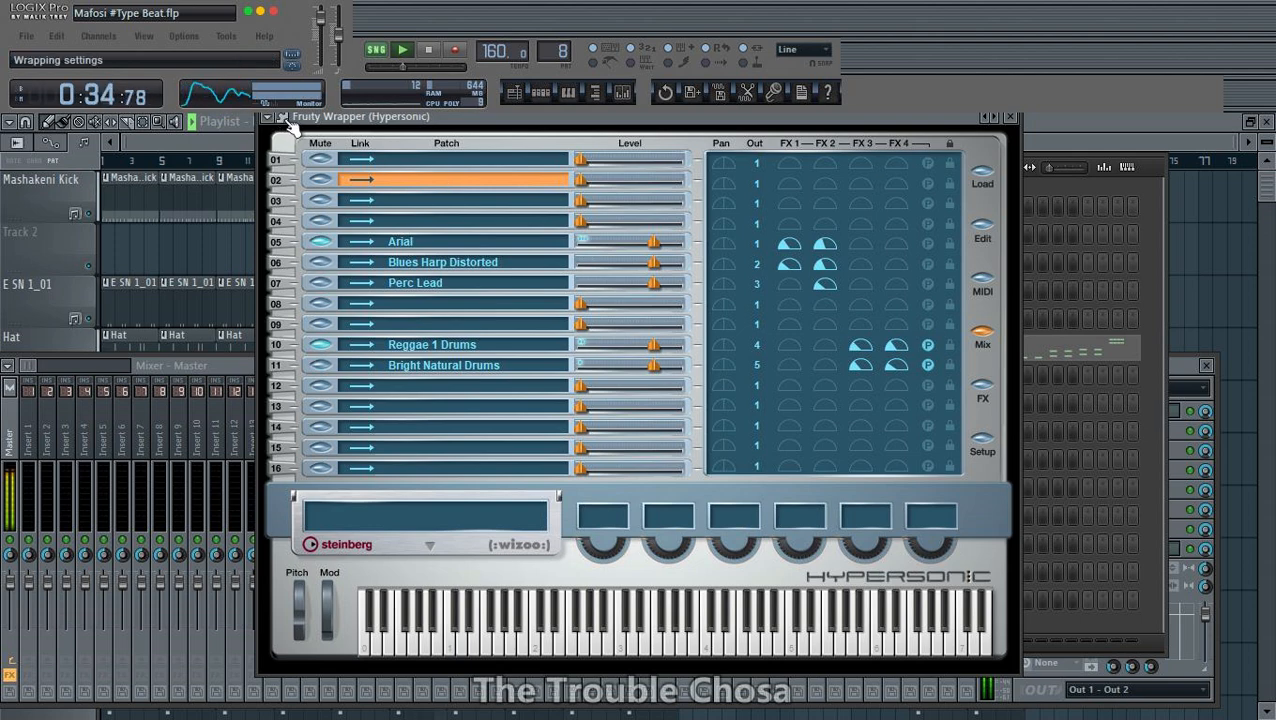
- Select every channel except Hypersonic and link them to consecutive mixer tracks starting from Insert 1
left_click(193, 372)
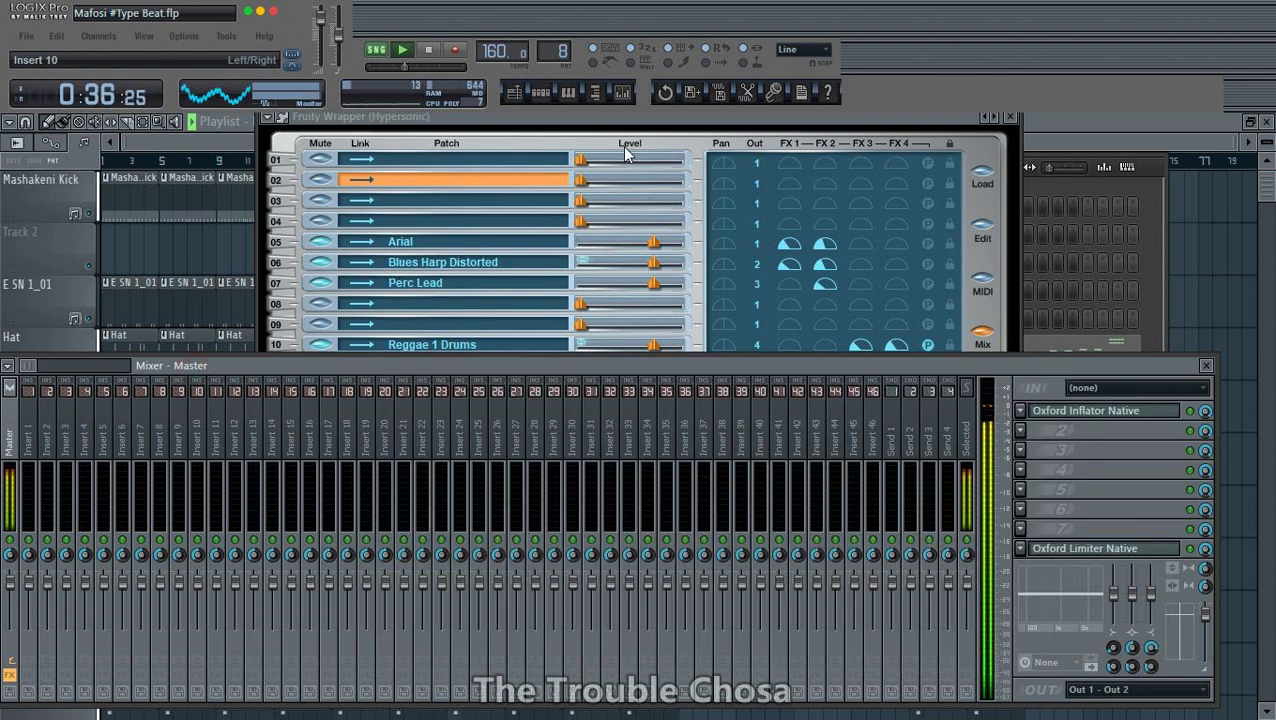
left_click(541, 92)
right_click(652, 206)
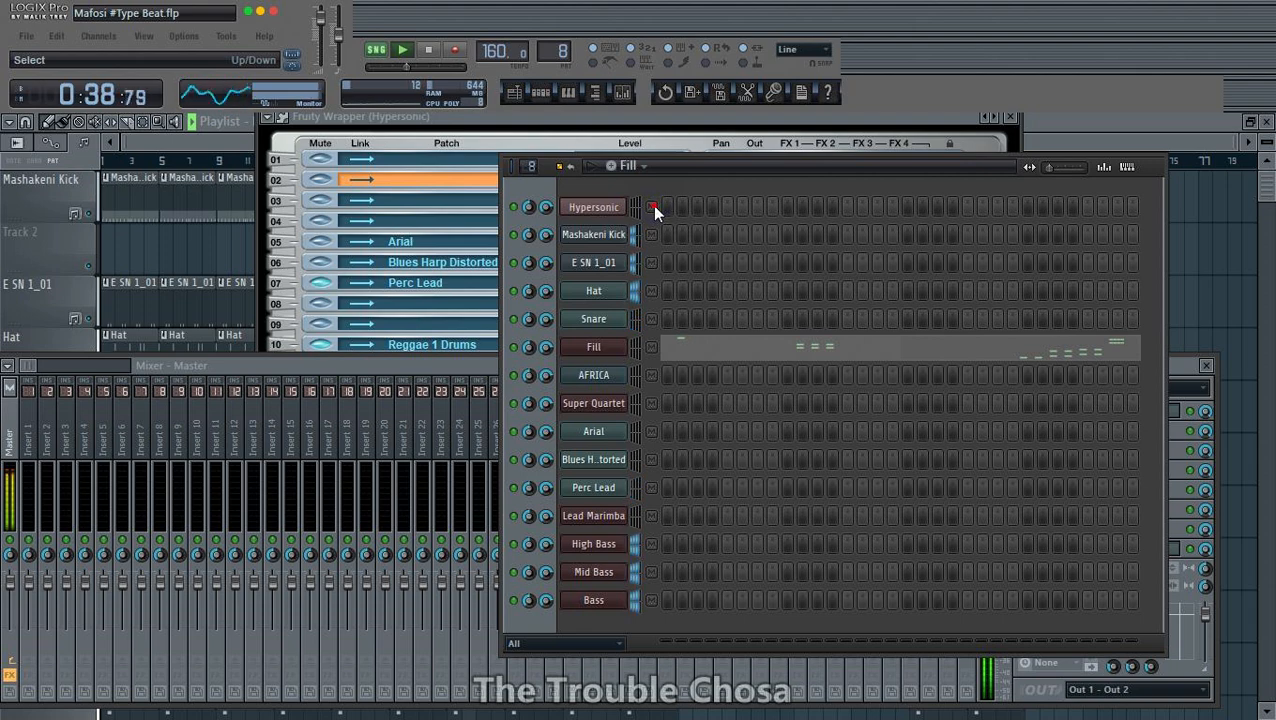
right_click(27, 438)
mouse_move(194, 443)
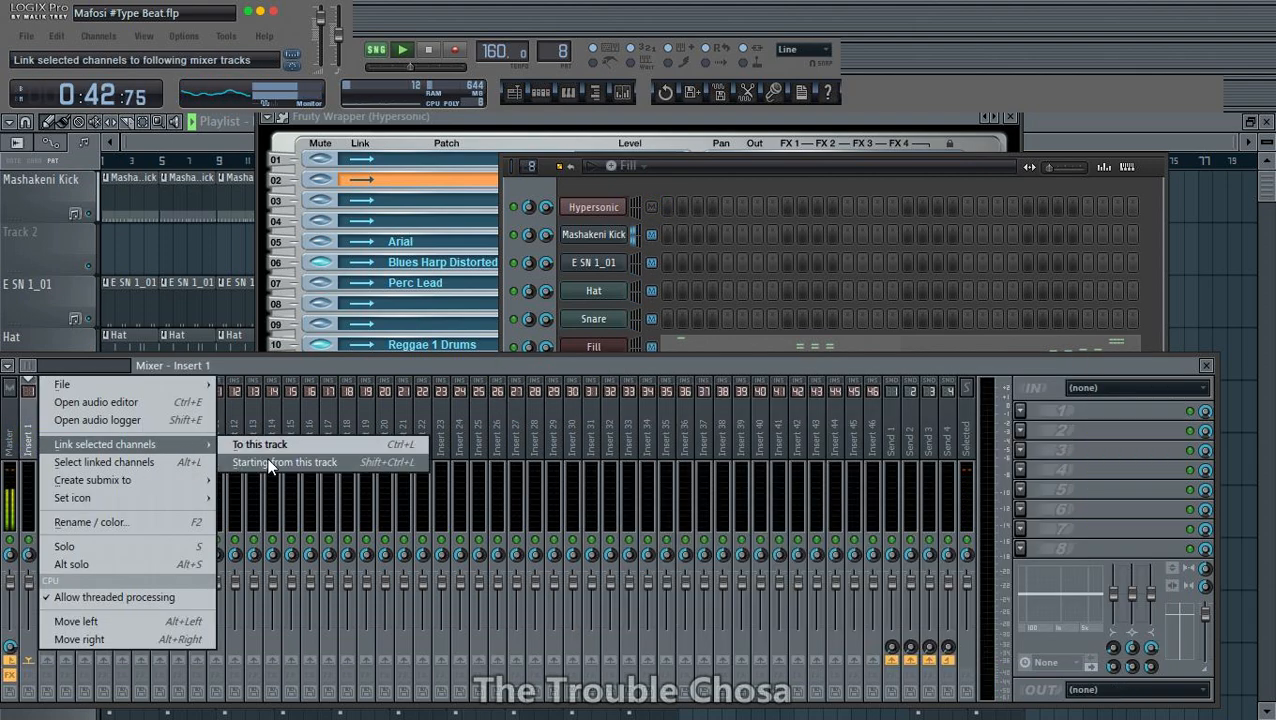
left_click(268, 458)
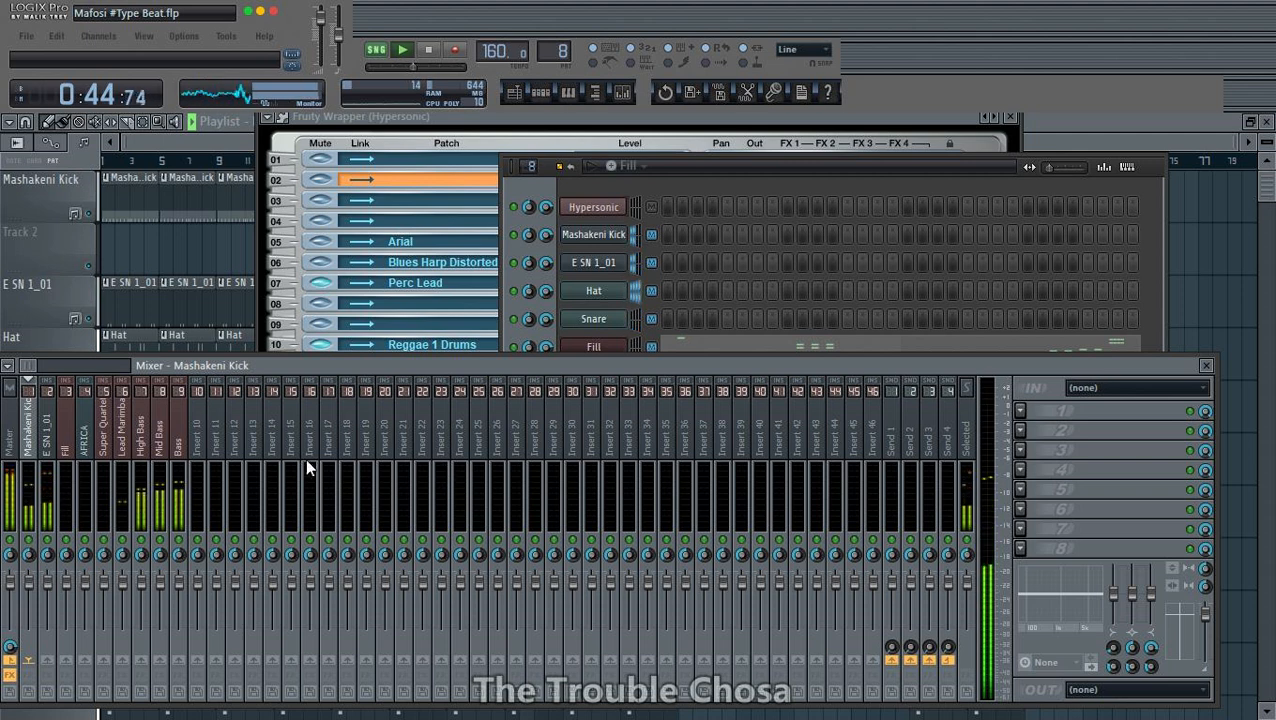
- Save the project under the name Mafosi #Type Beat in the Projects folder, overwriting the existing file
left_click(212, 447)
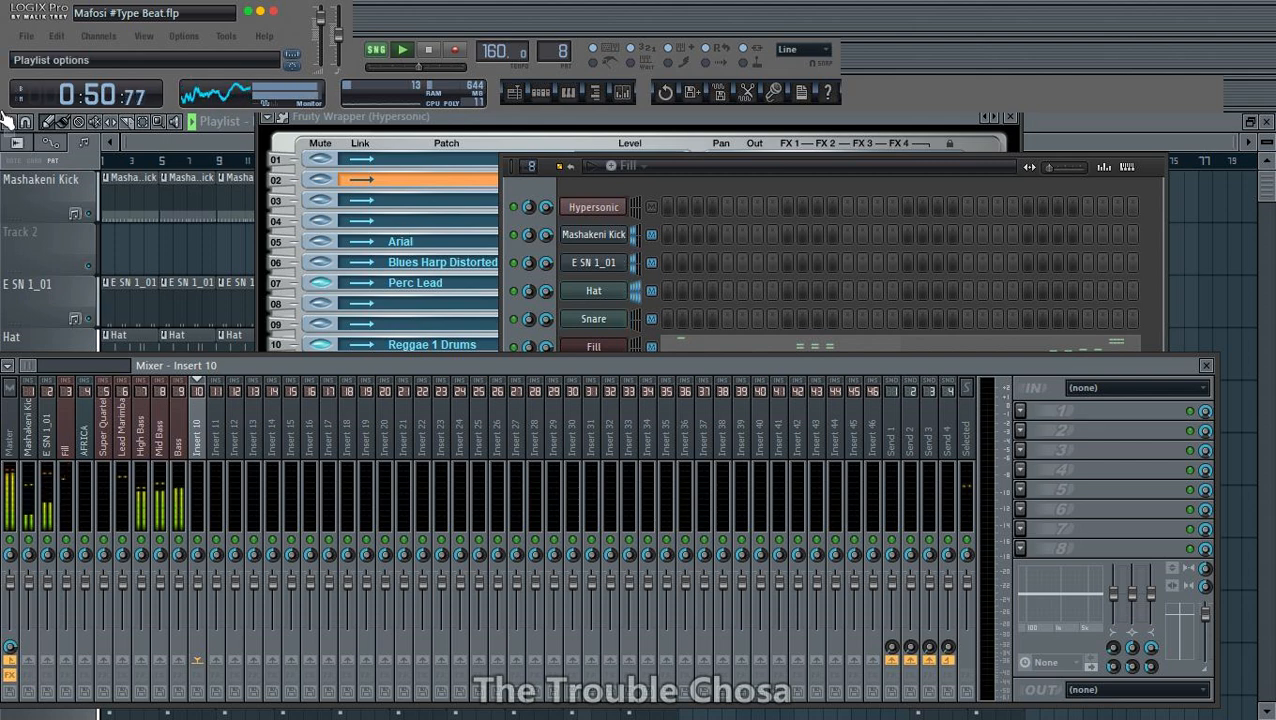
left_click(26, 36)
left_click(48, 132)
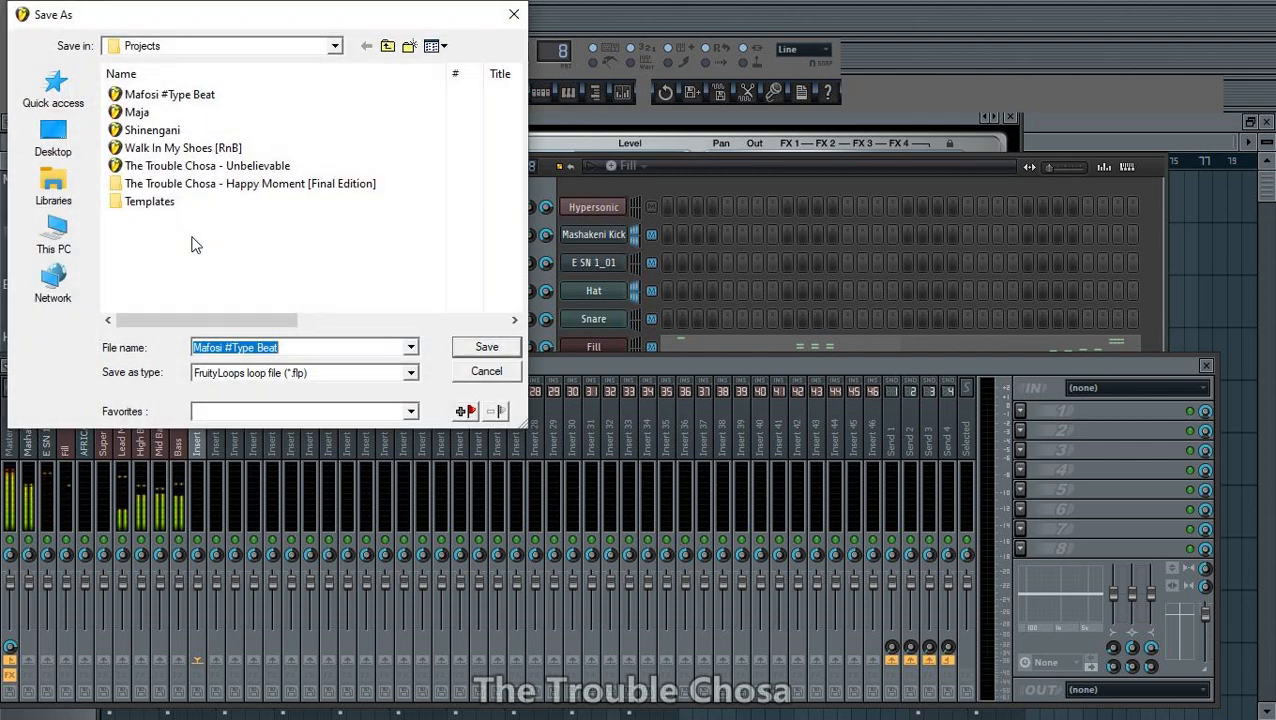
key("Return")
key("Return")
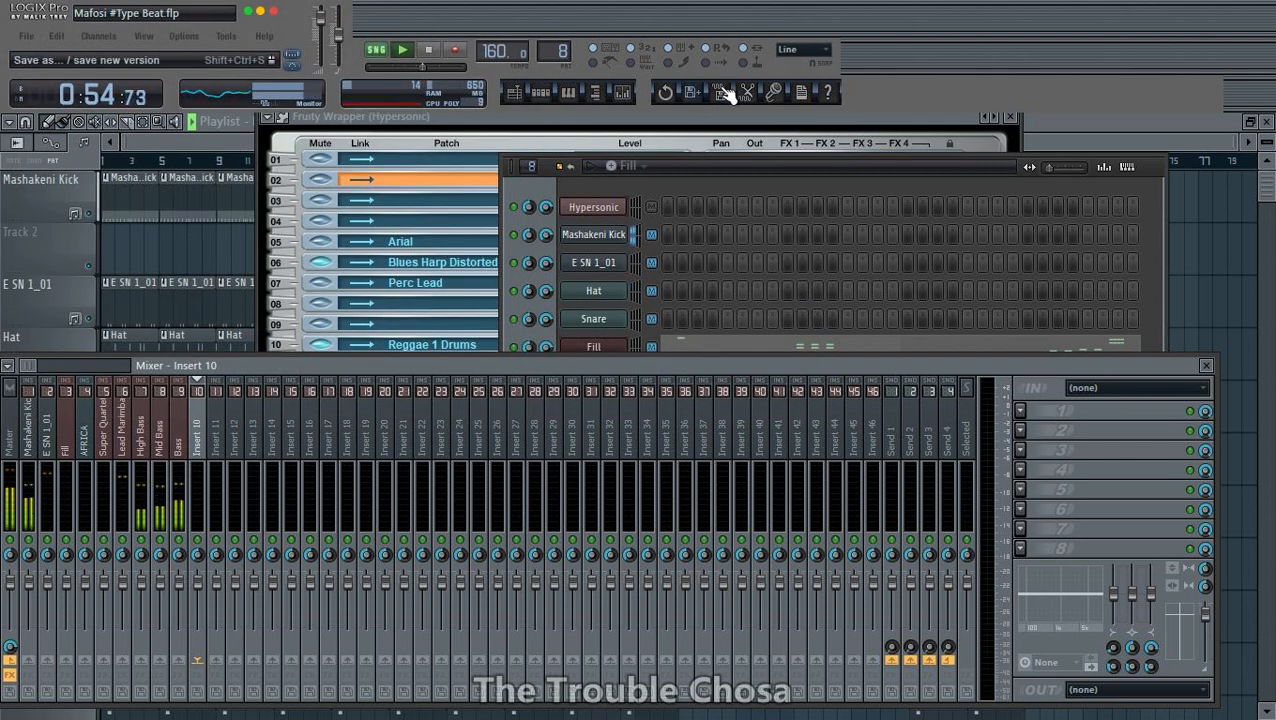
- Move the Hypersonic window aside to keep its patch list in view and rename mixer track Insert 15 as "arial"
left_click(771, 166)
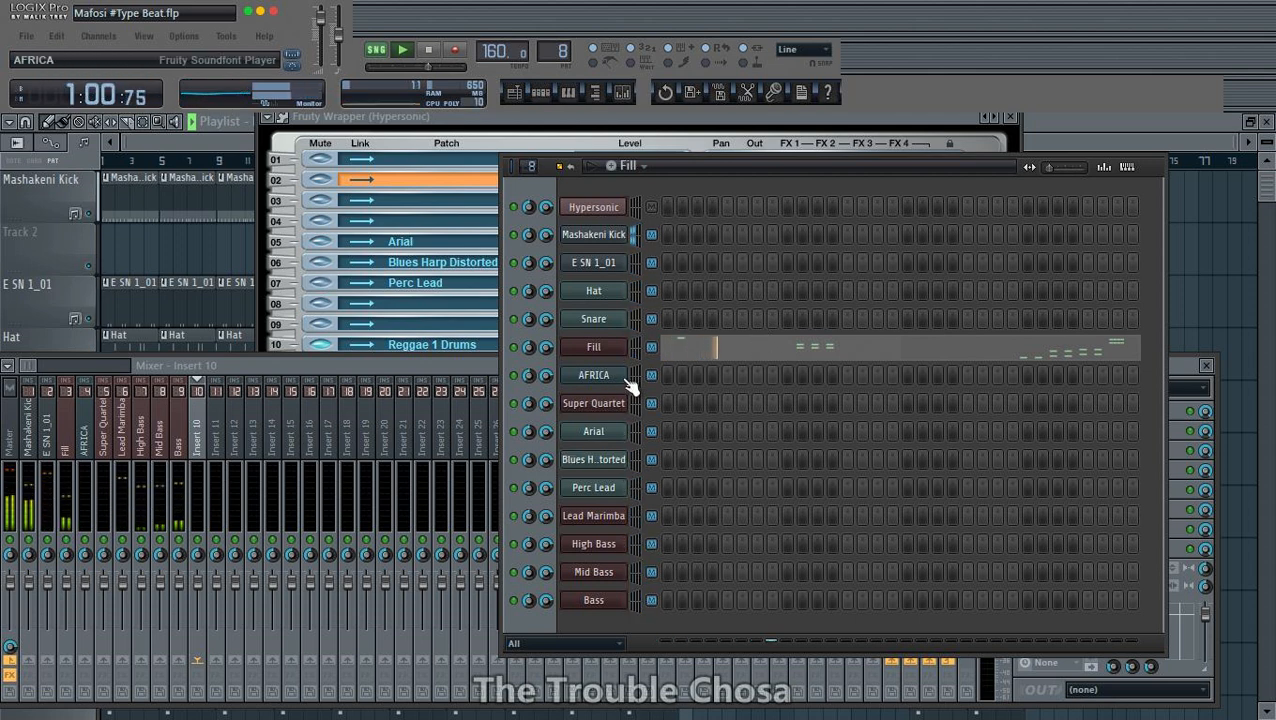
left_click(600, 210)
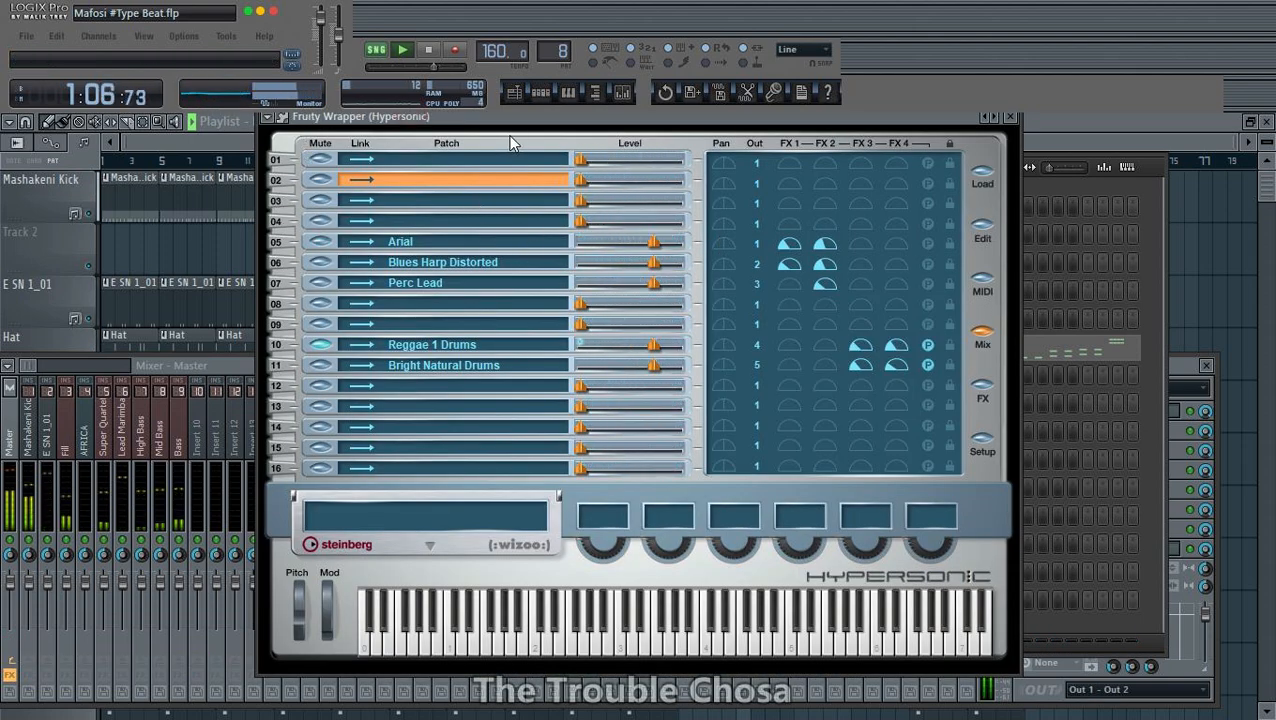
left_click_drag(563, 115, 850, 109)
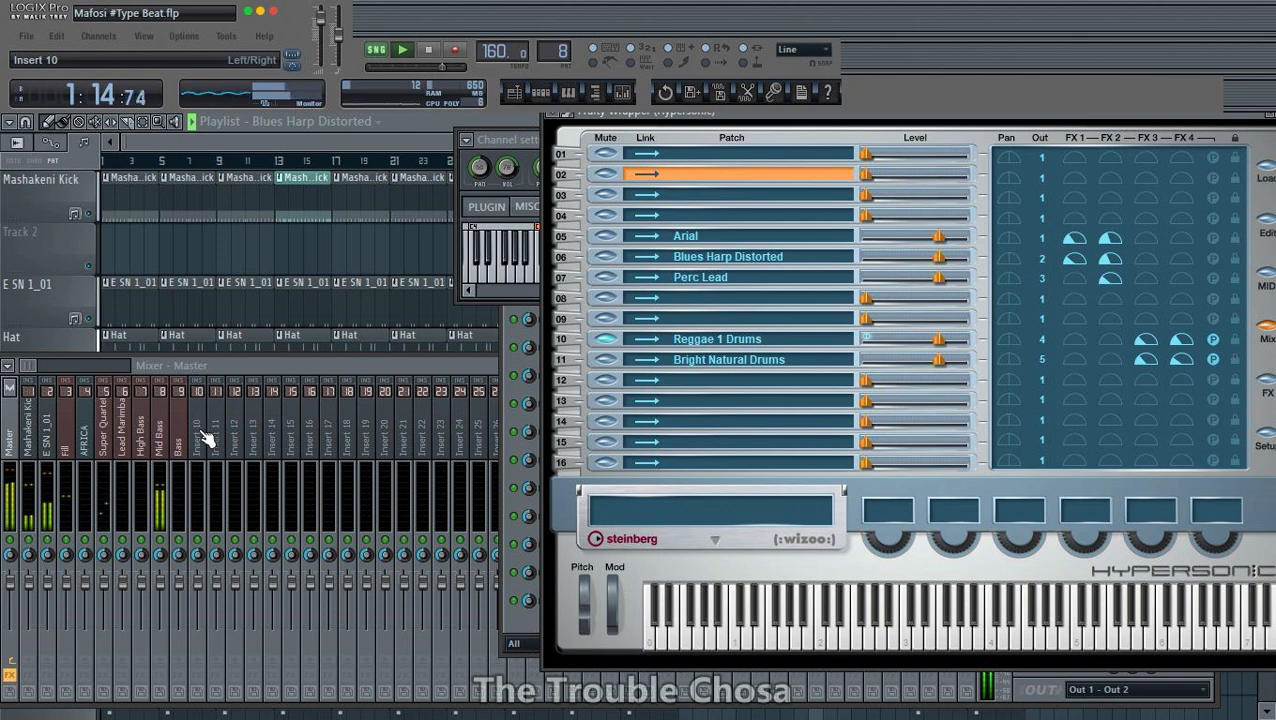
left_click(294, 424)
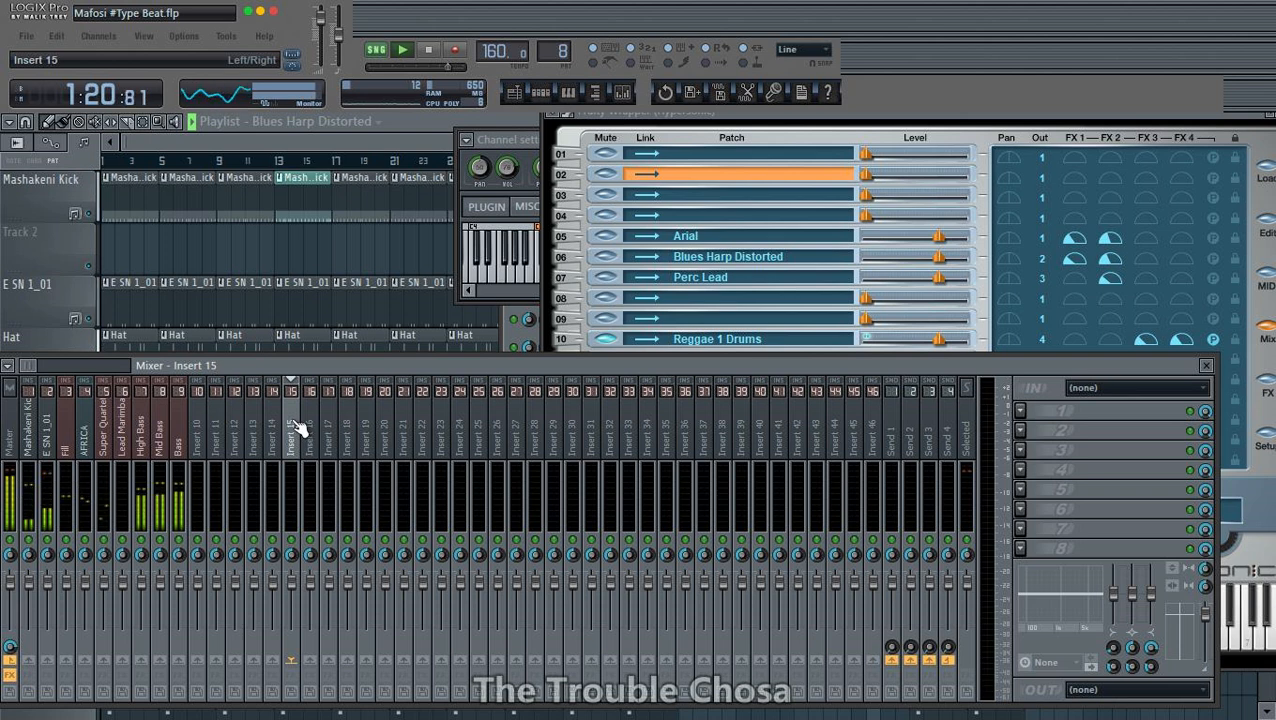
key("F2")
type("ar")
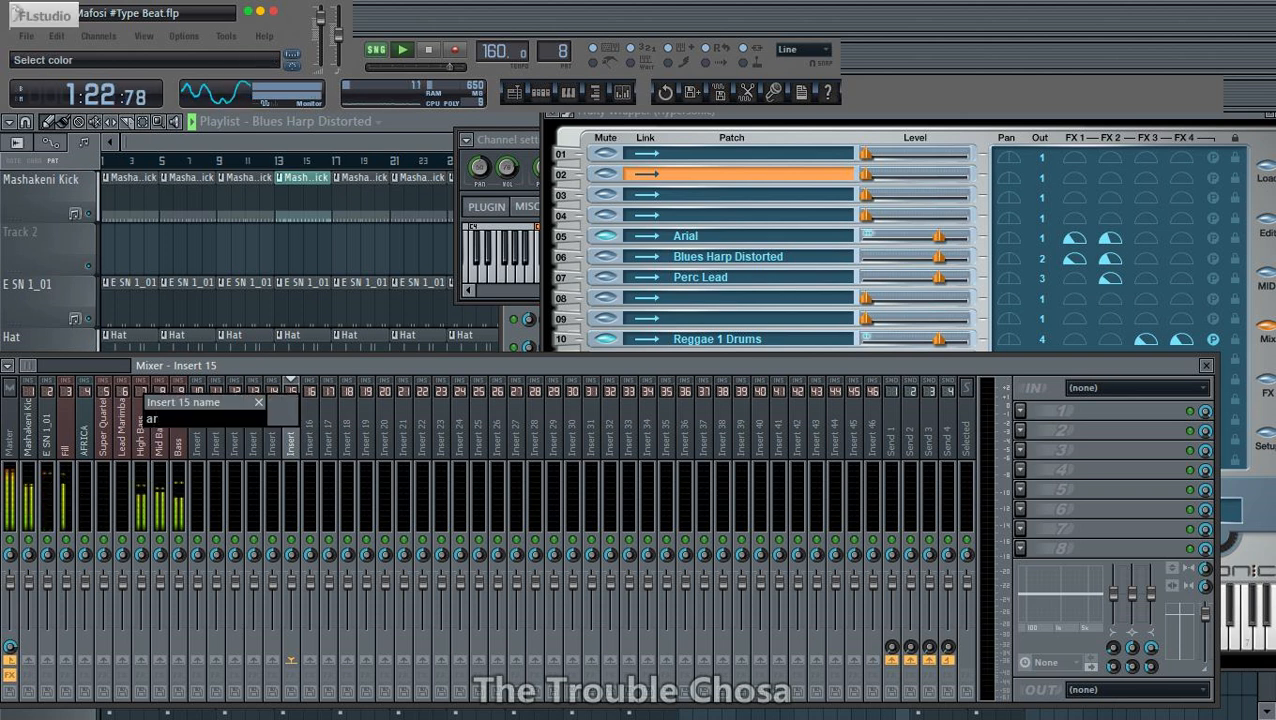
type("ia")
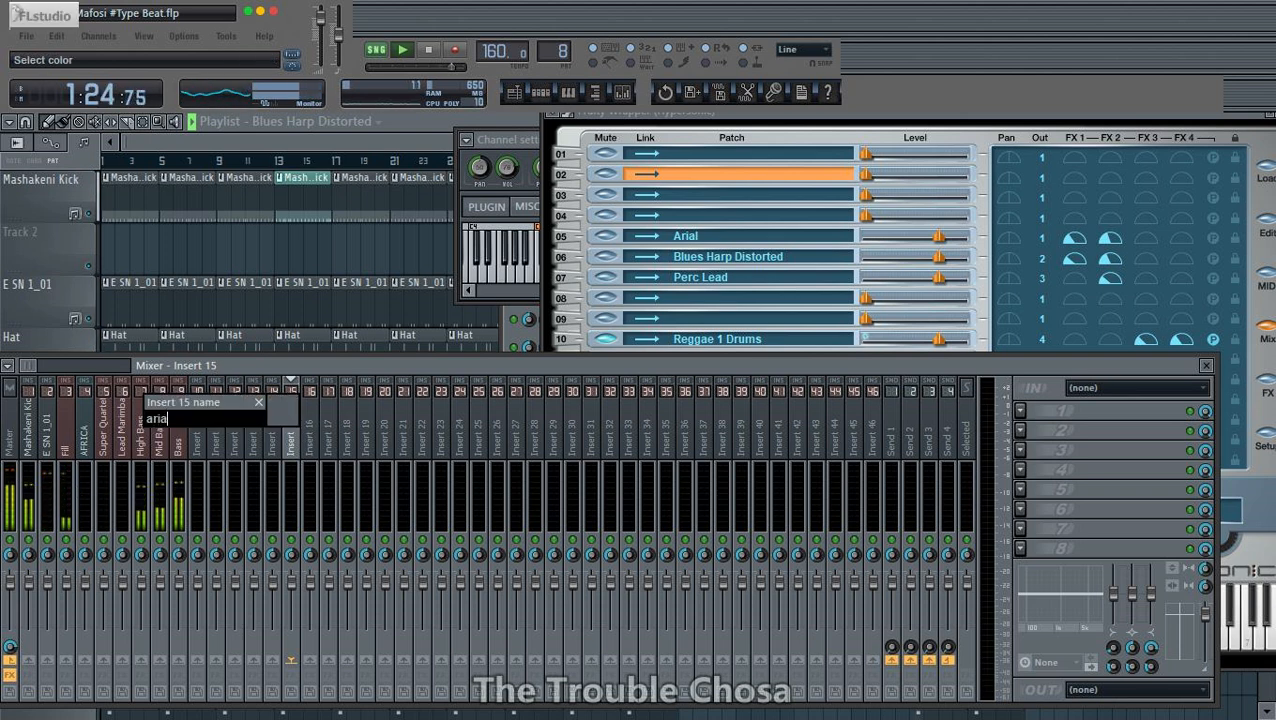
type("k")
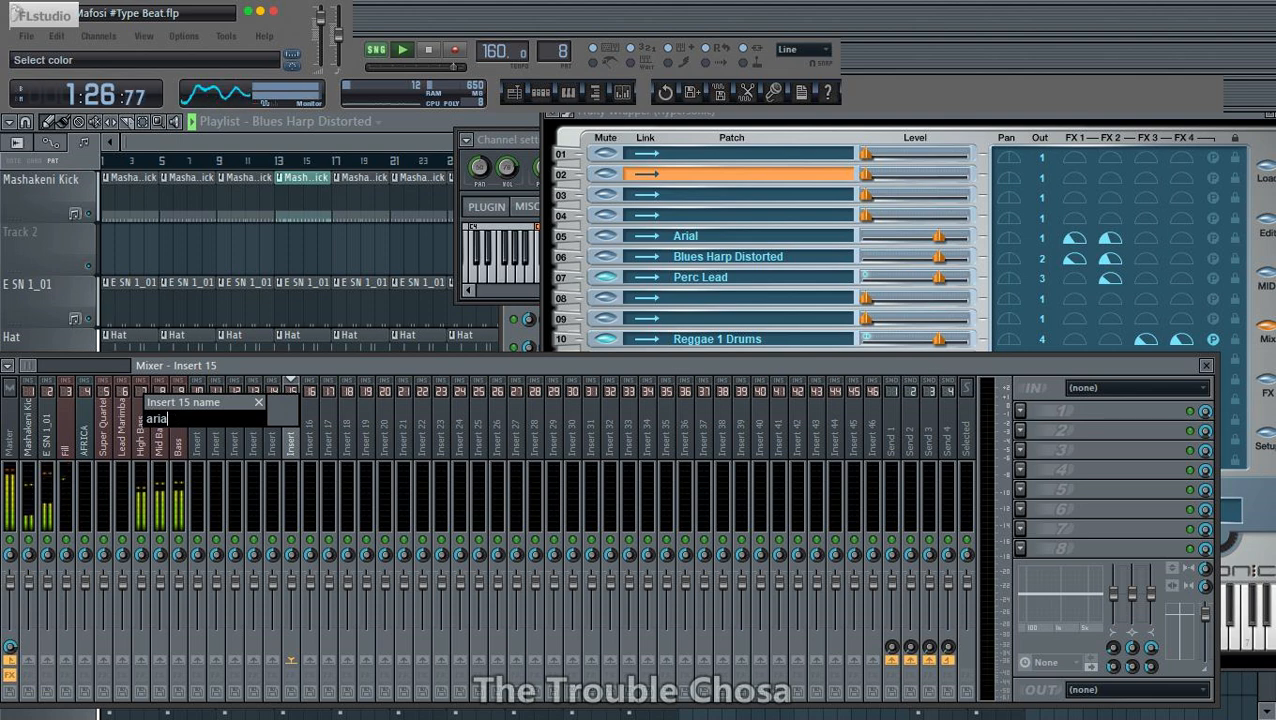
key("Return")
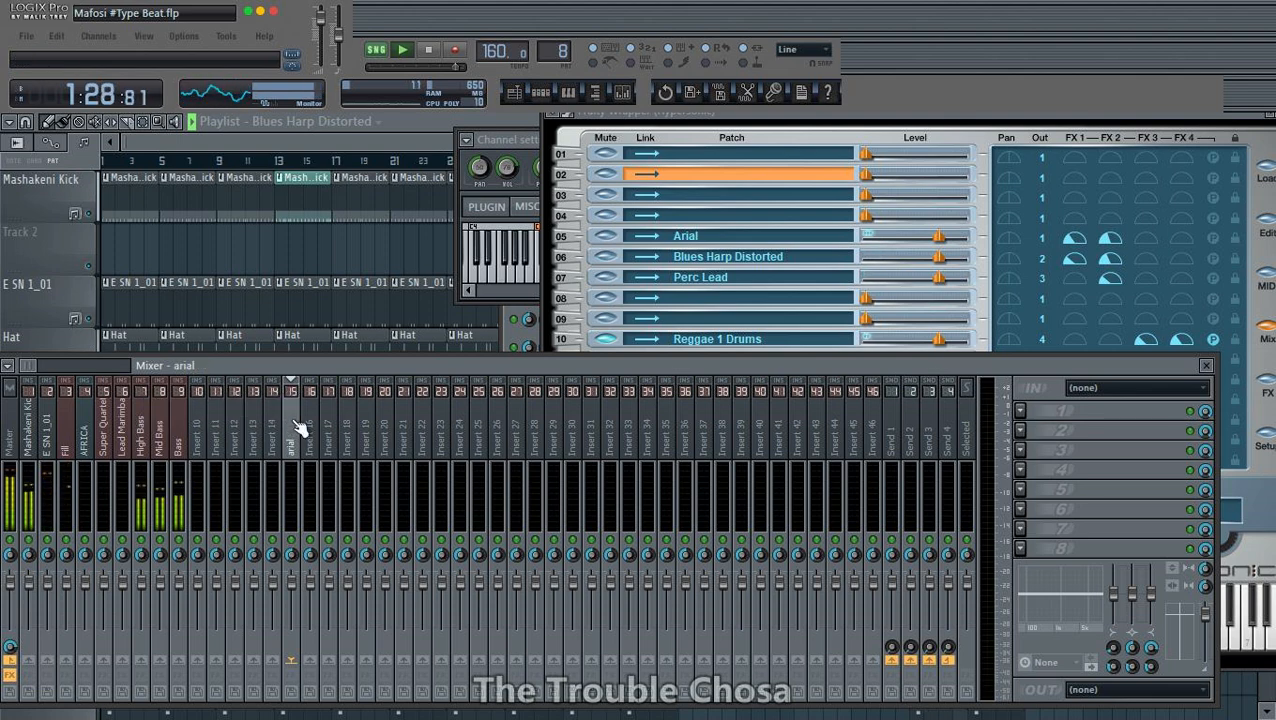
- Bring the mixer and channel rack back up and rename mixer track Insert 16 as "blue"
key("F5")
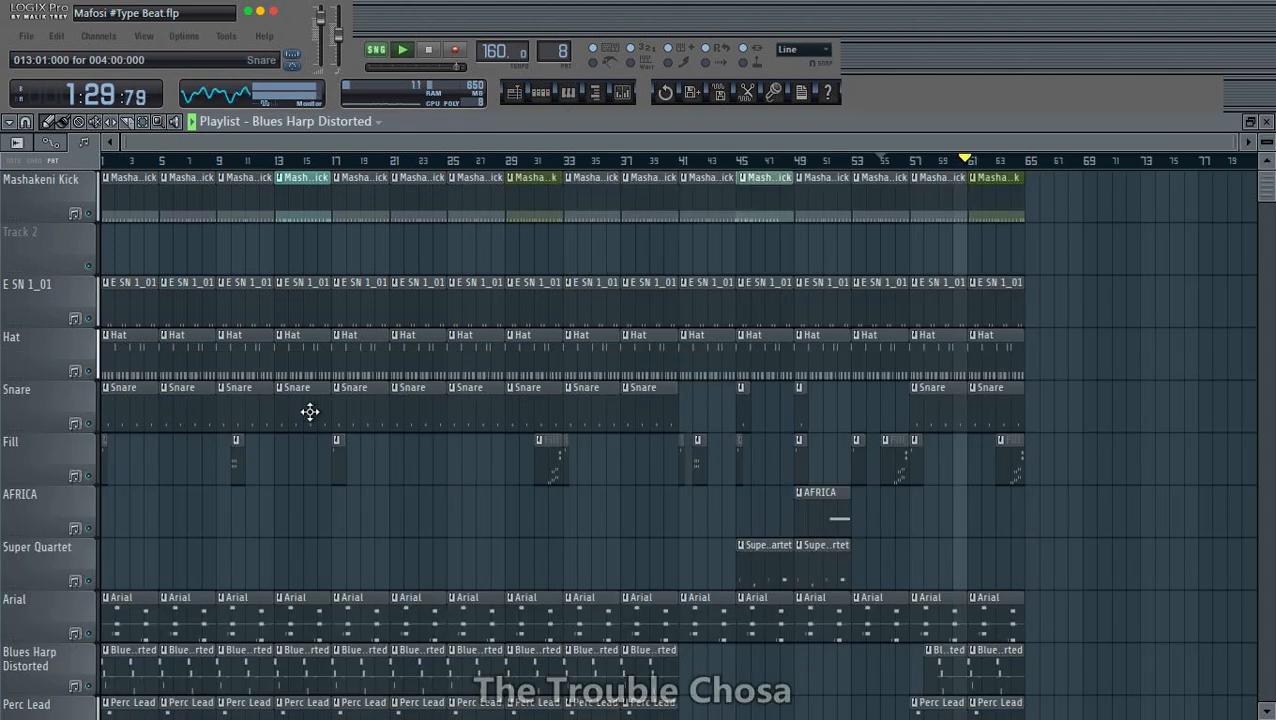
left_click(622, 93)
left_click(318, 441)
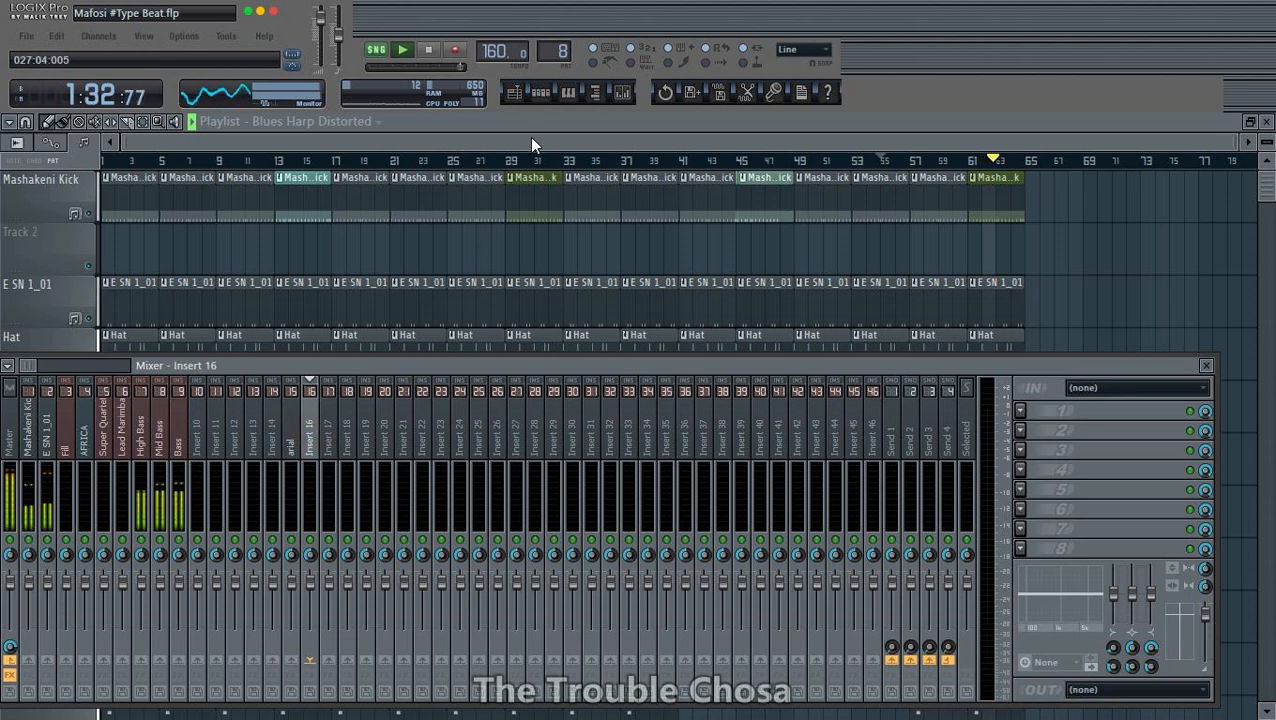
left_click(541, 93)
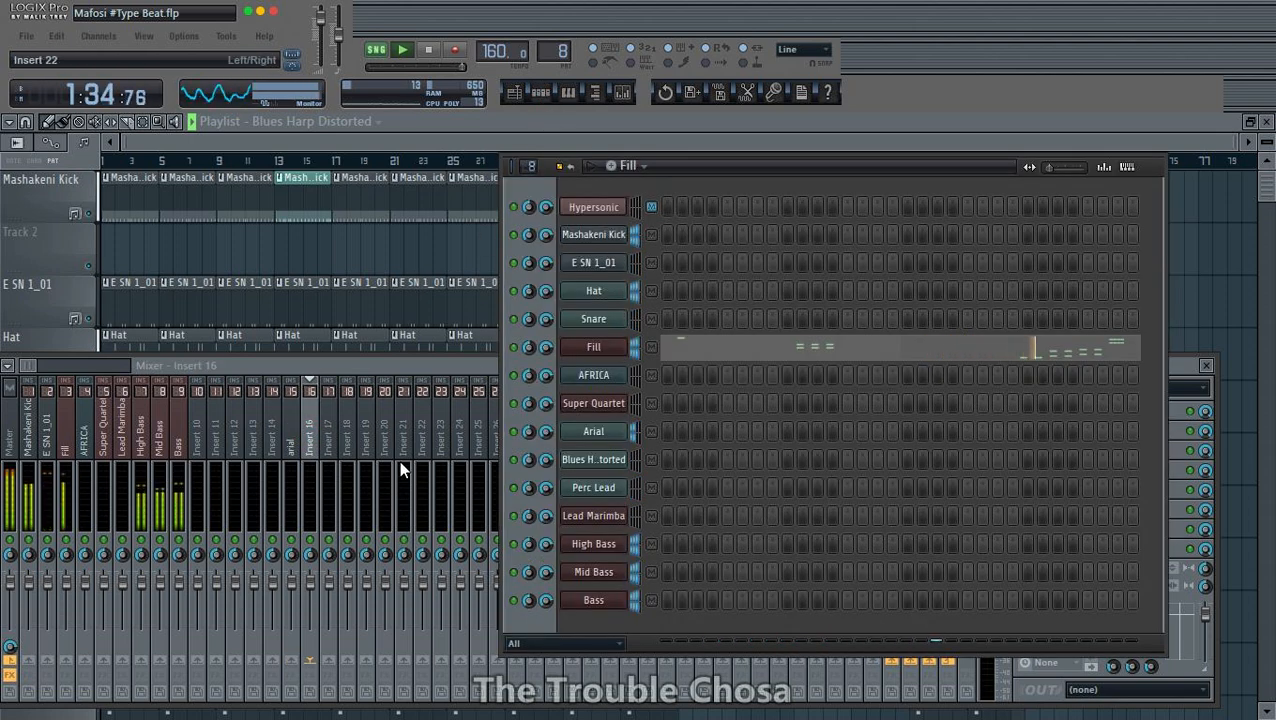
right_click(313, 450)
left_click(358, 520)
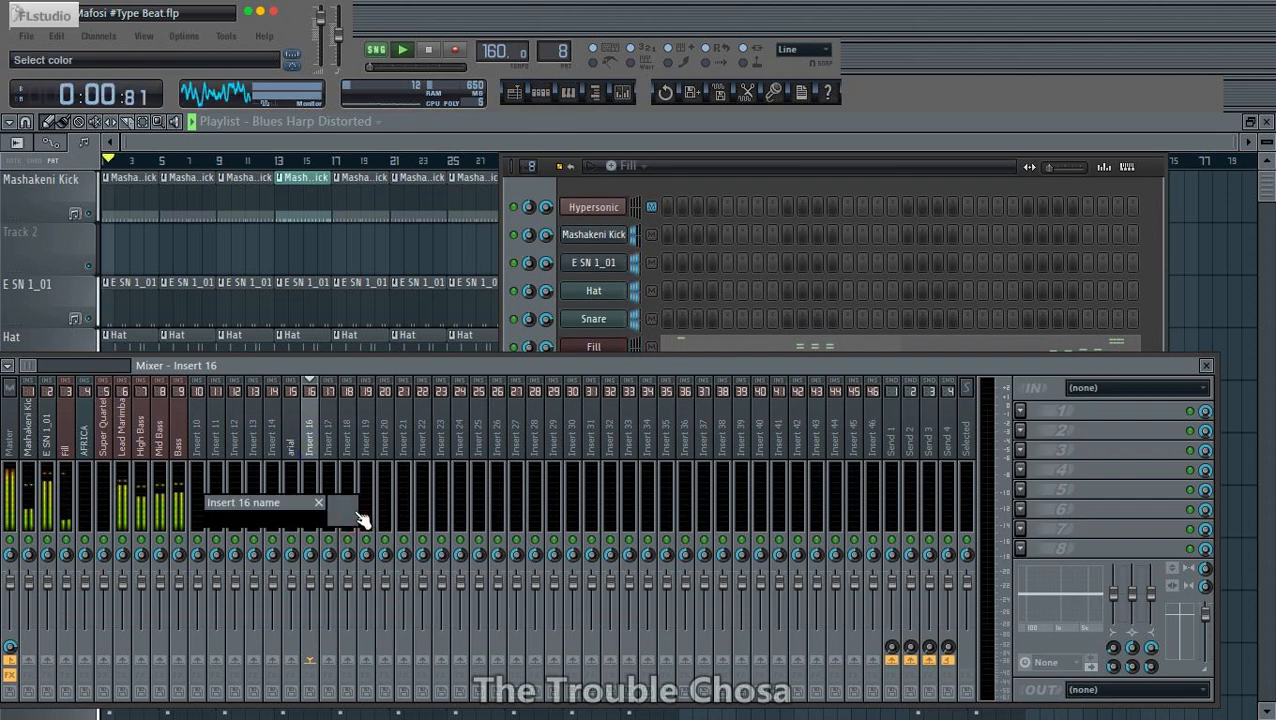
type("blu")
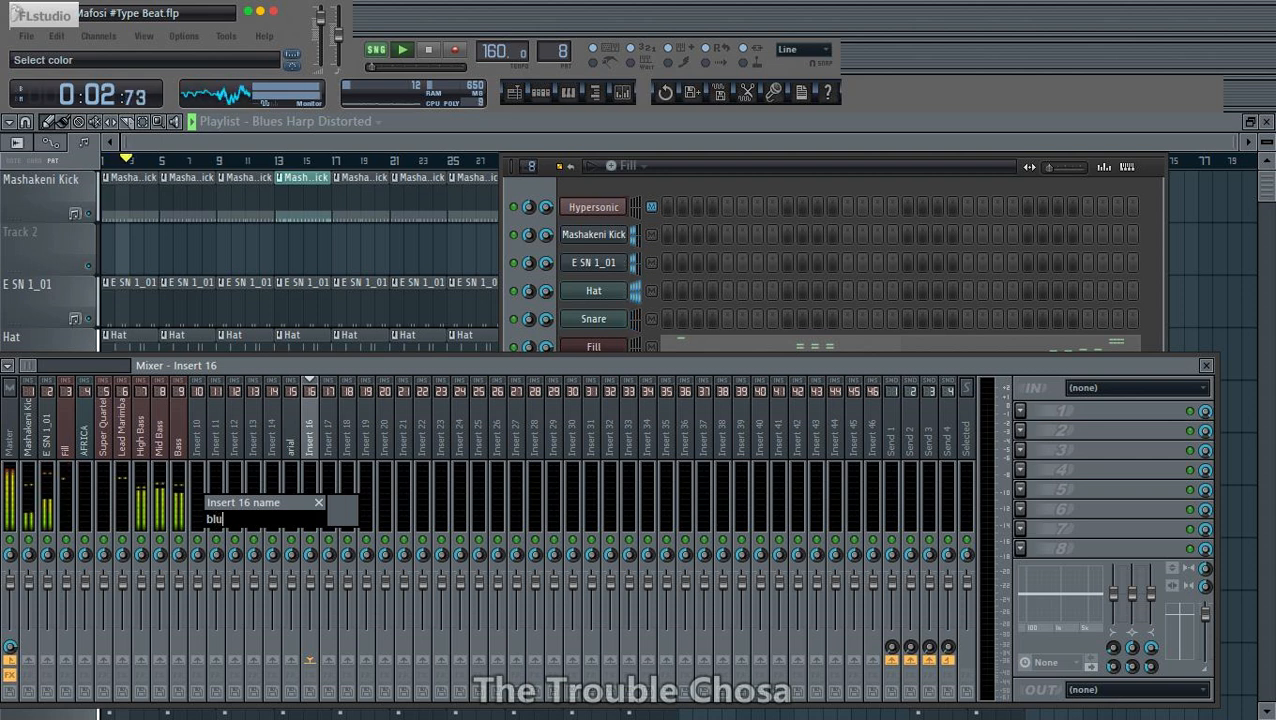
type("e")
key("Return")
- Rename mixer track Insert 17 as "perc lead"
left_click(340, 457)
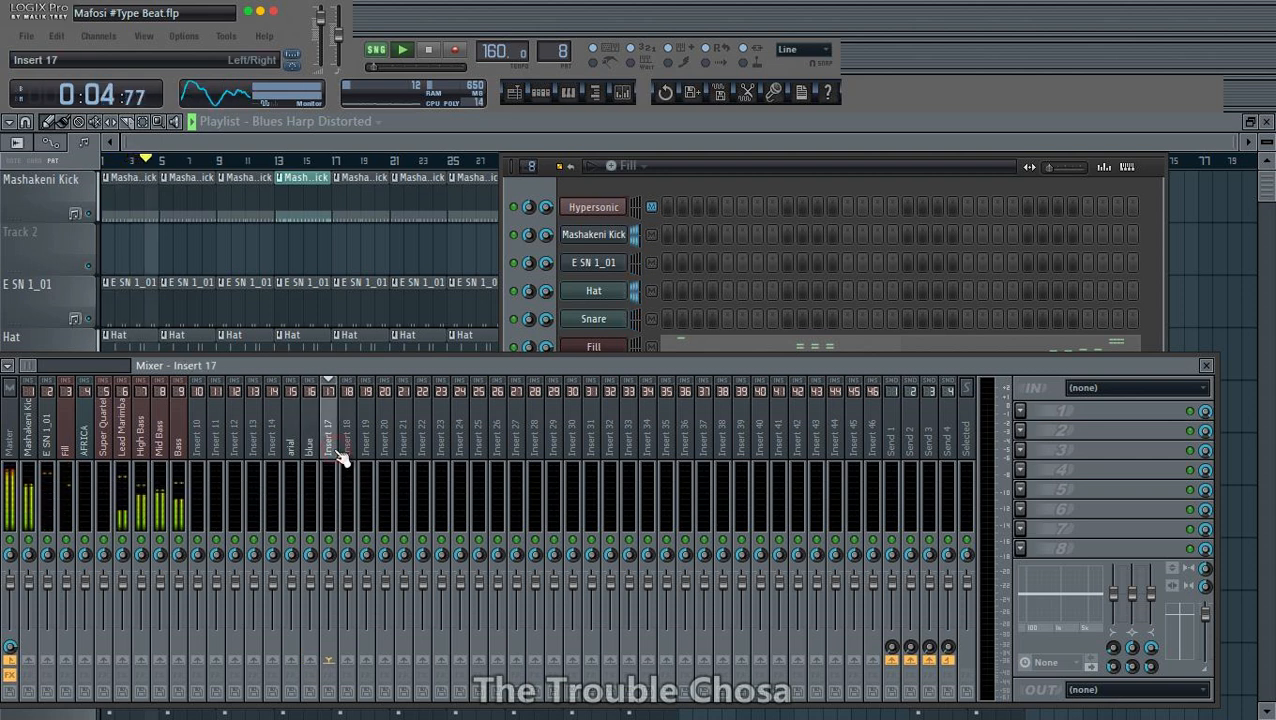
key("F2")
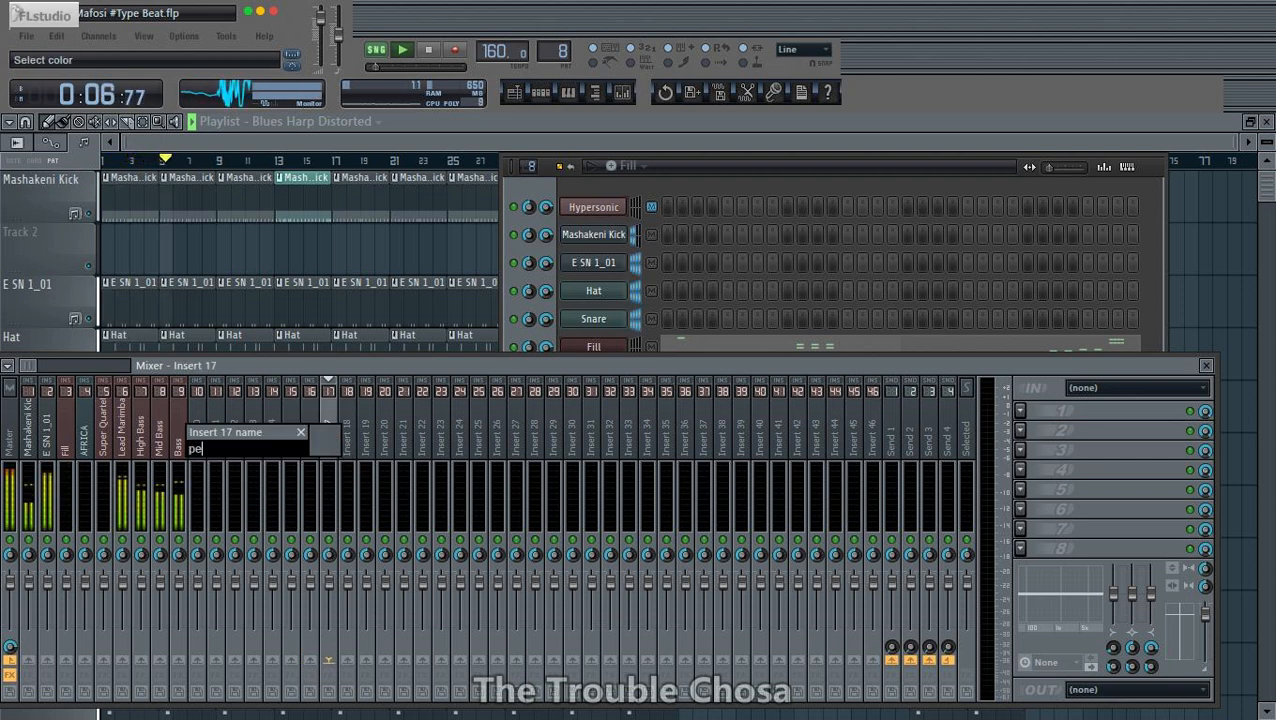
type("perc l")
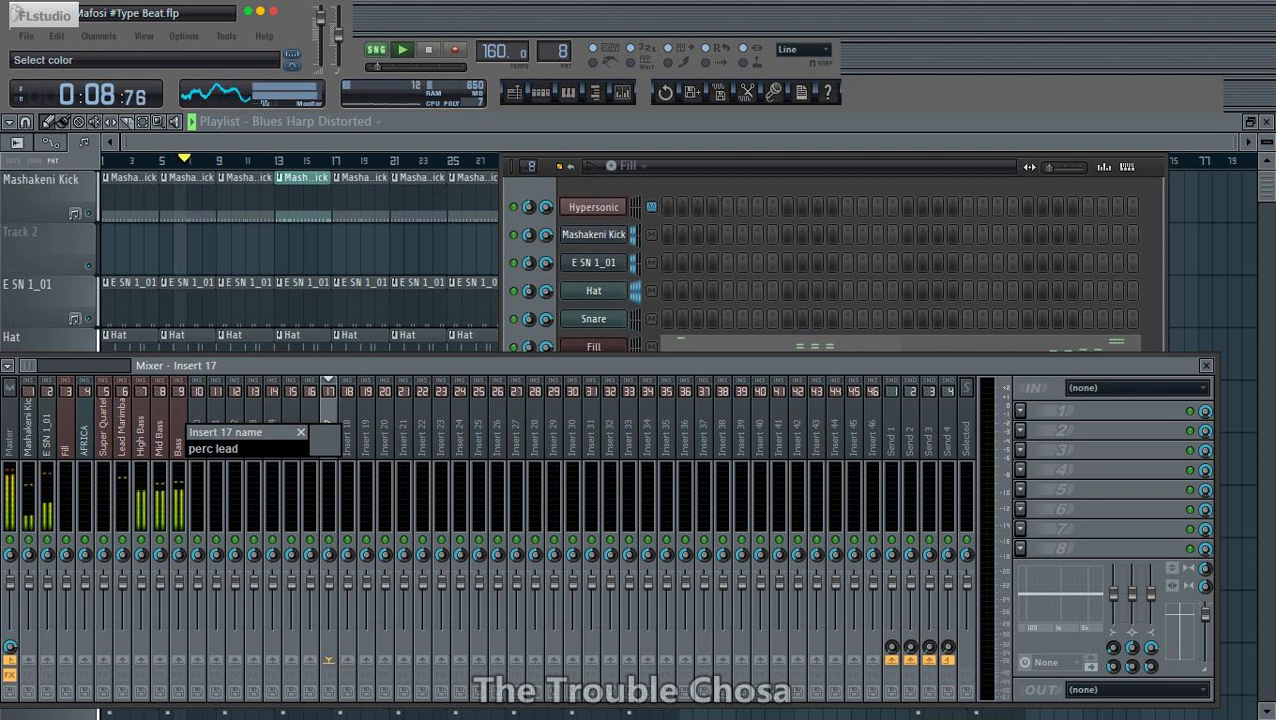
type("ead")
key("Return")
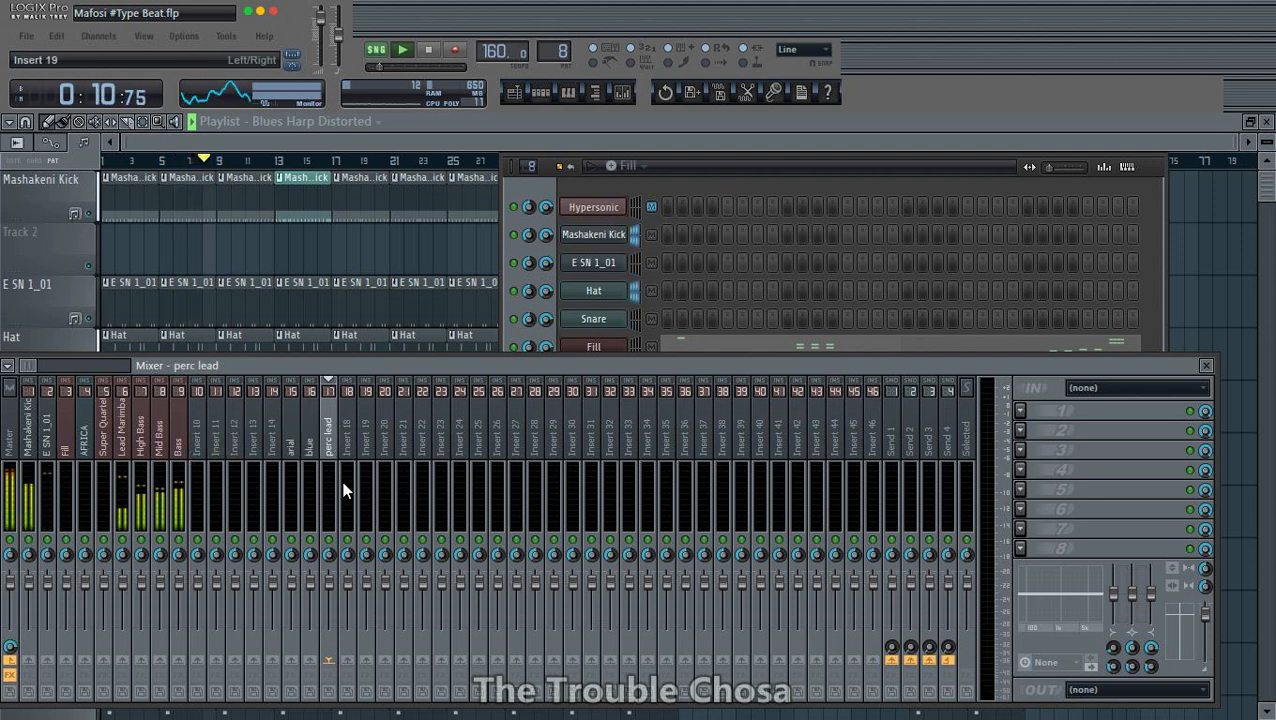
- Rename mixer track Insert 18 as "hat"
right_click(361, 449)
left_click(407, 521)
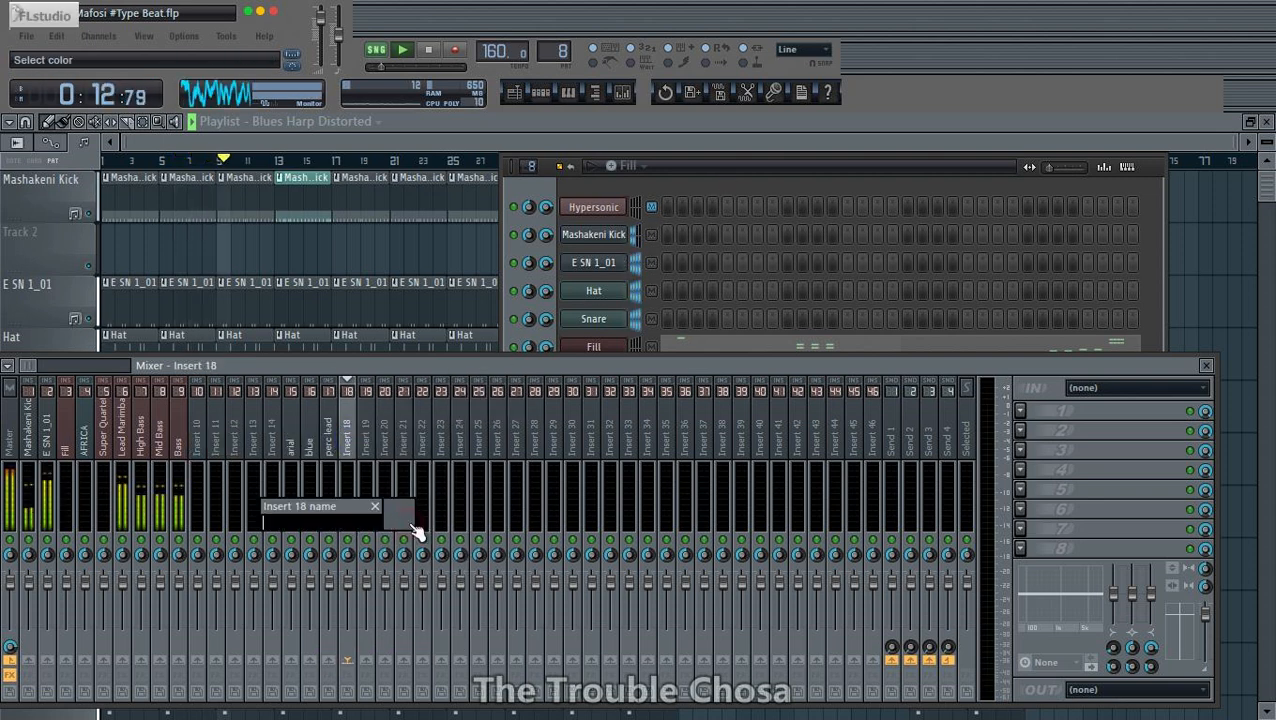
key("Escape")
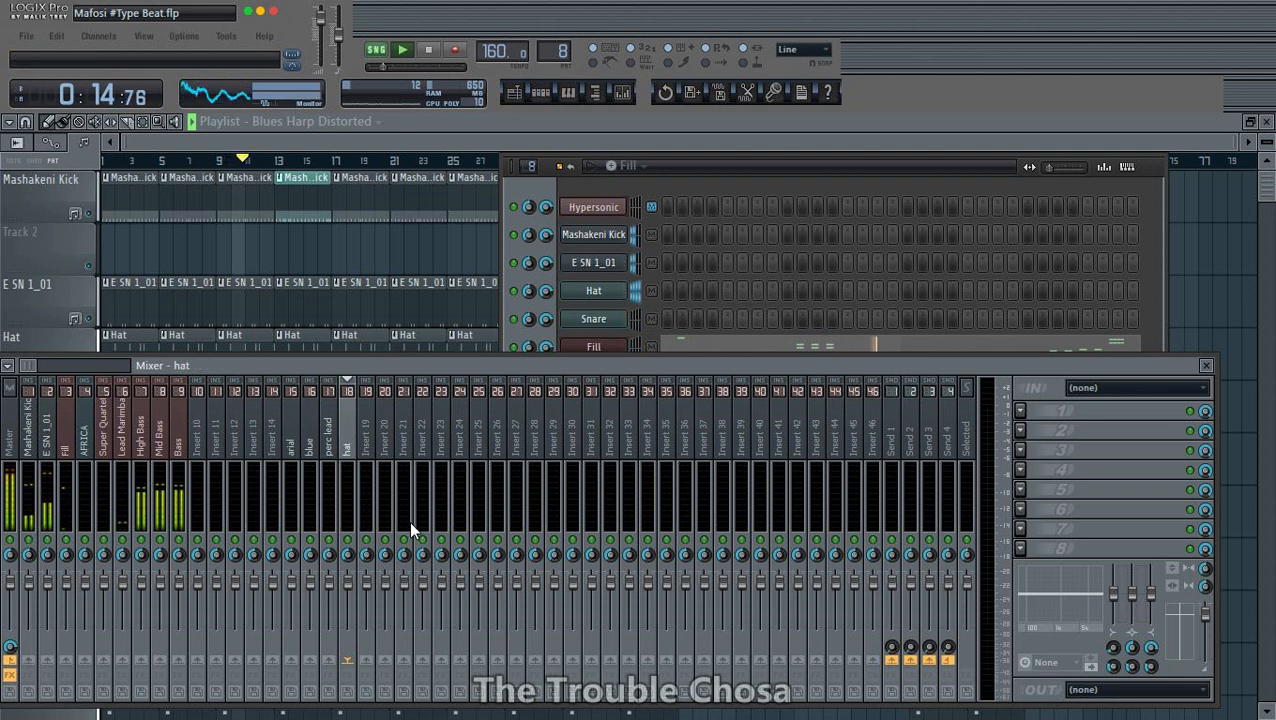
- Rename mixer track Insert 19 as "snare"
left_click(372, 455)
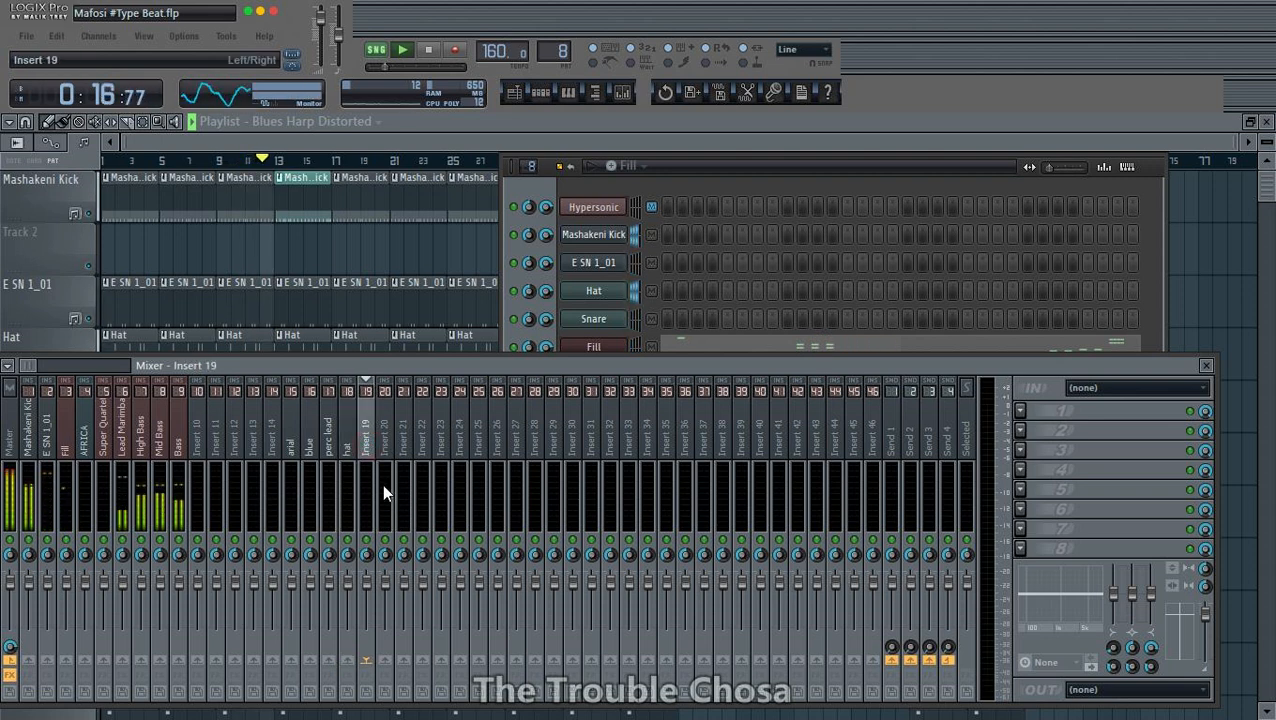
key("F2")
type("snar")
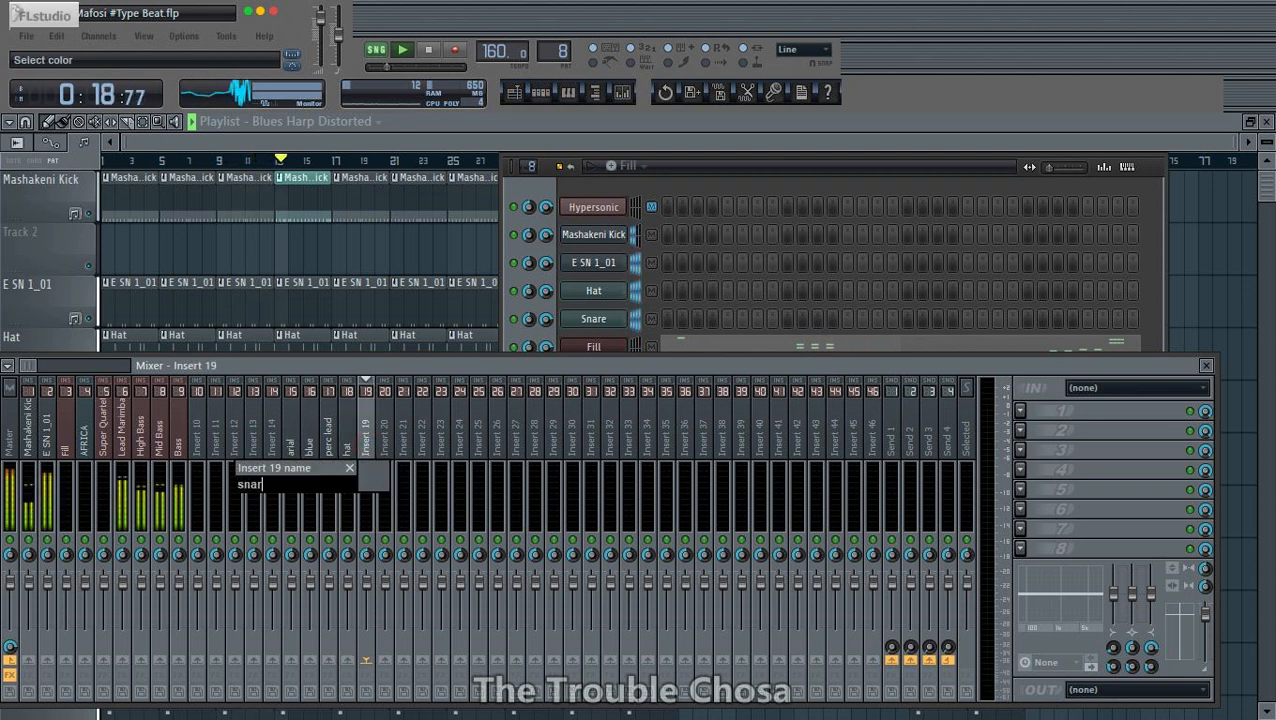
type("e")
key("Return")
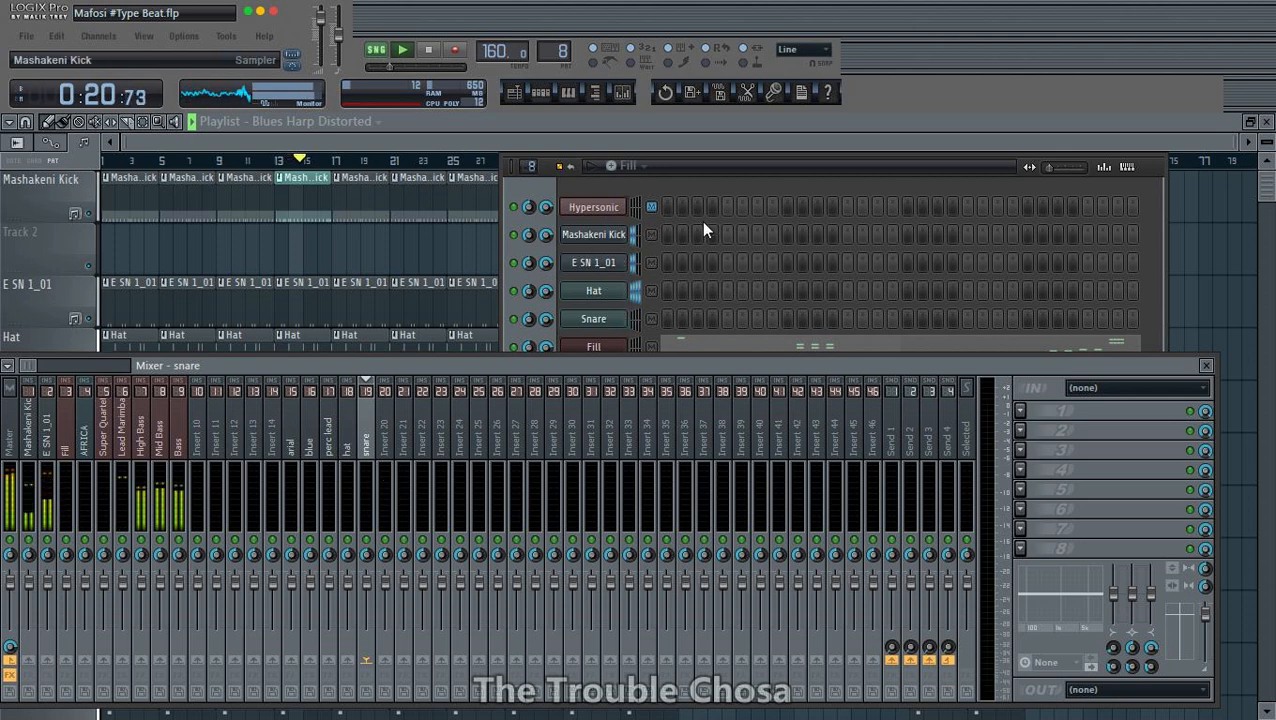
- Auto-map Hypersonic's outputs to consecutive mixer tracks starting at 15 in its wrapper's processing settings, and close the plugin window
left_click(605, 211)
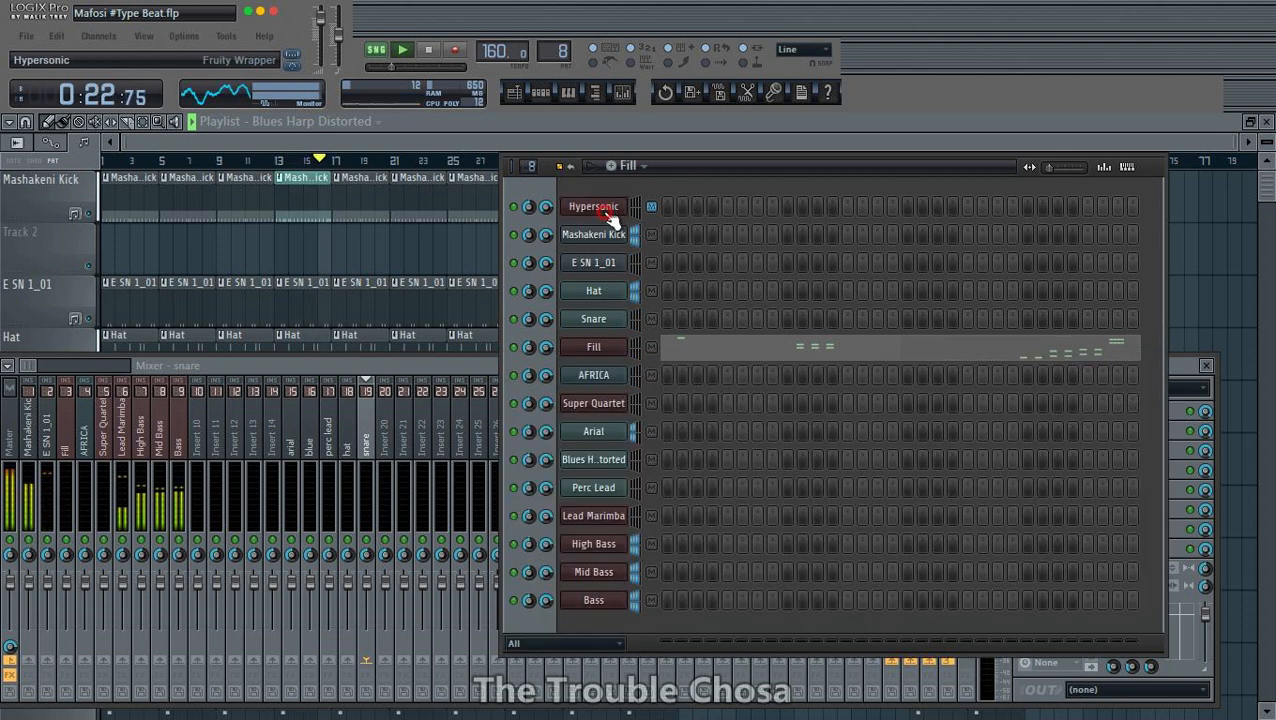
left_click_drag(690, 113, 363, 198)
left_click(238, 201)
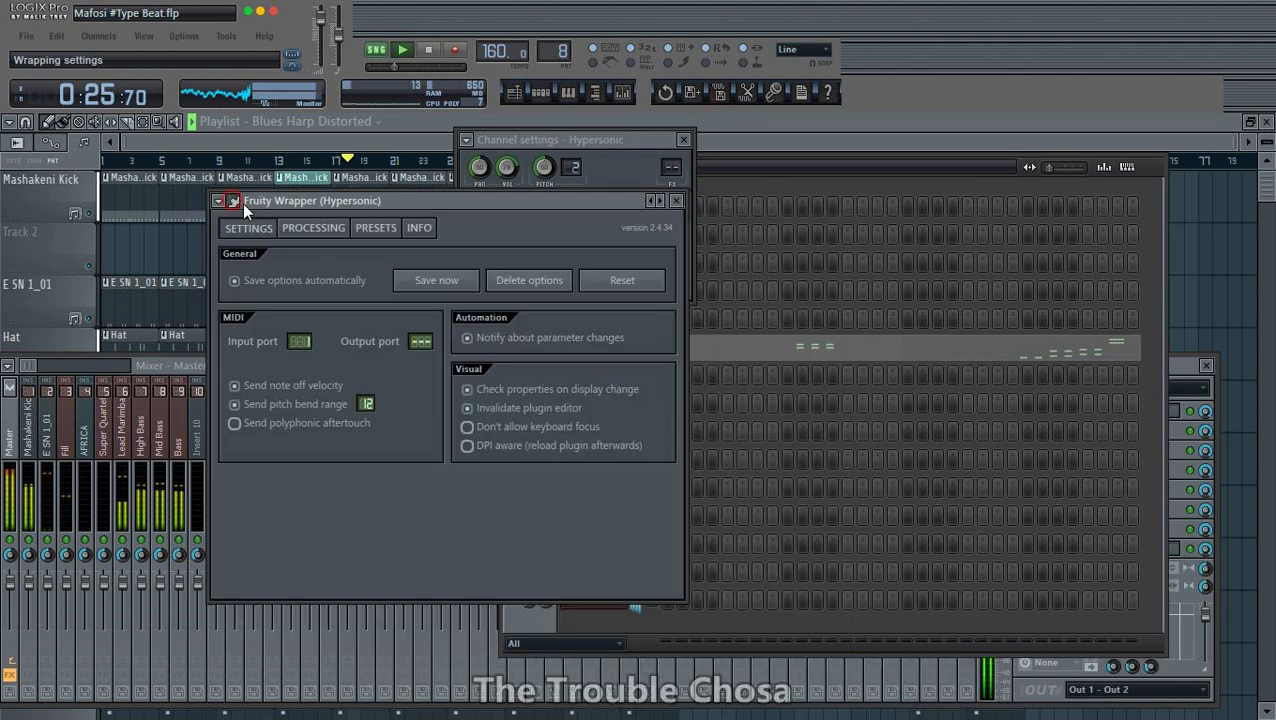
left_click(333, 229)
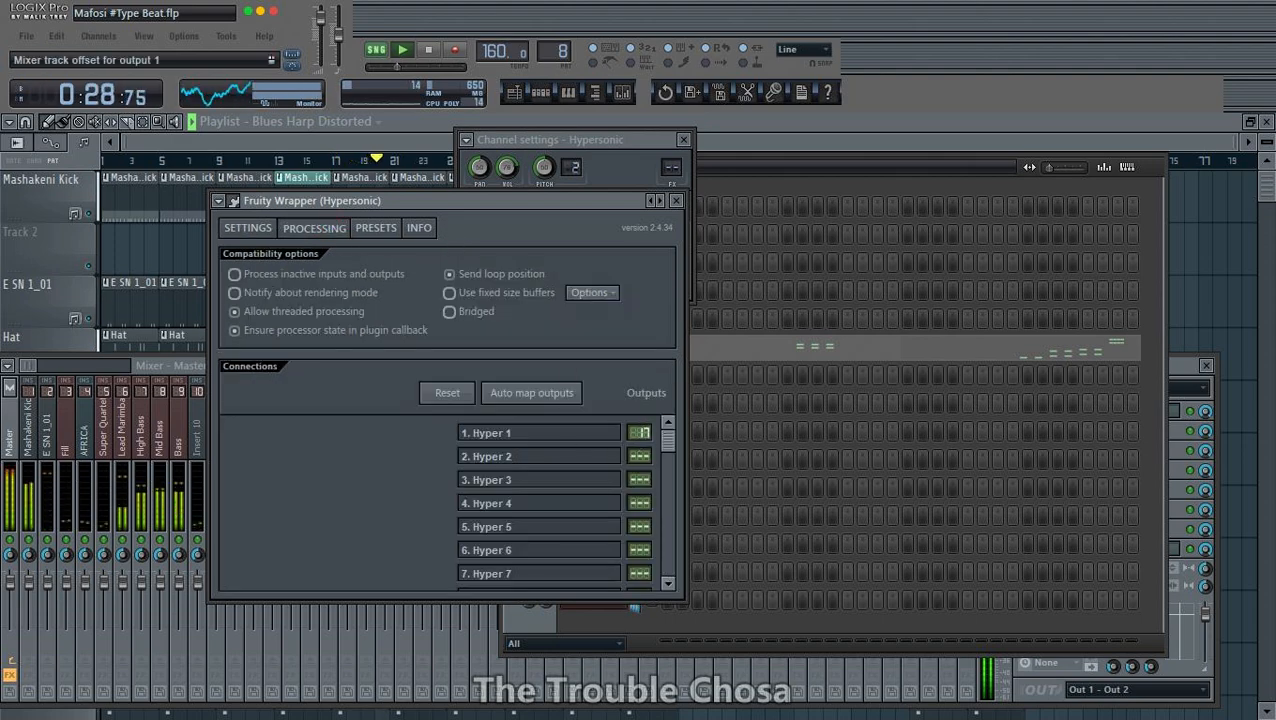
left_click(533, 393)
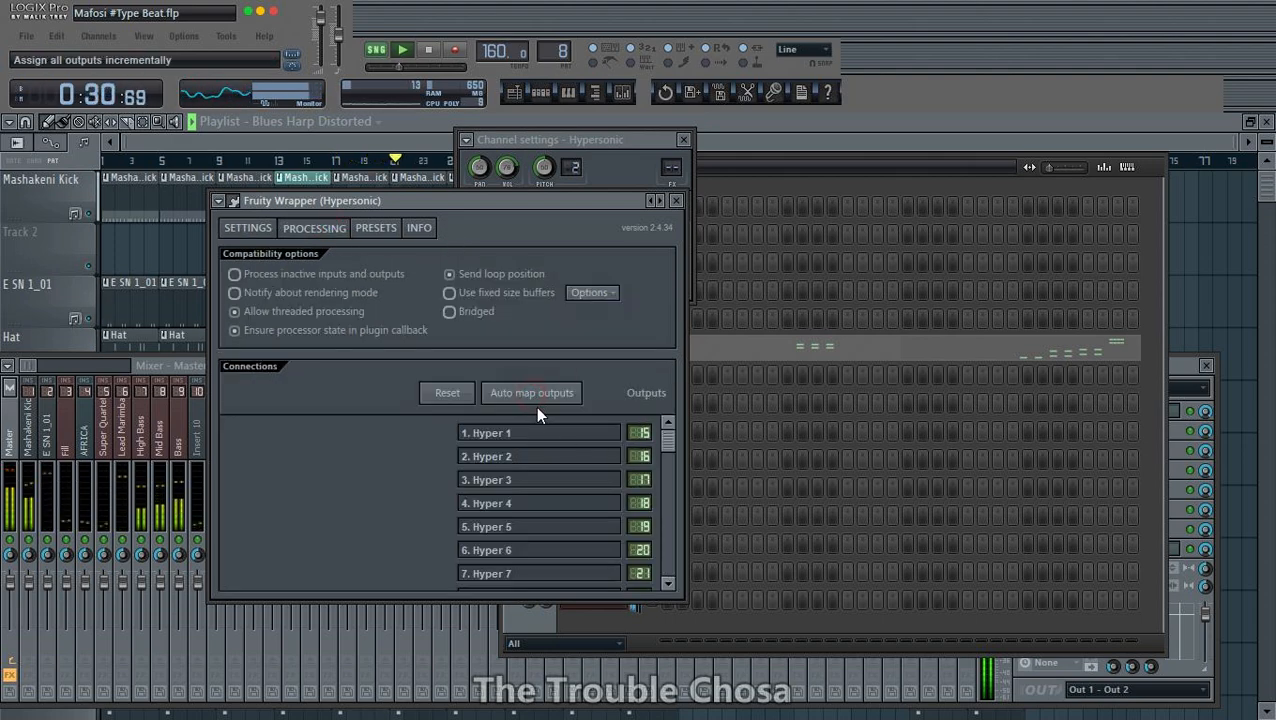
left_click(233, 201)
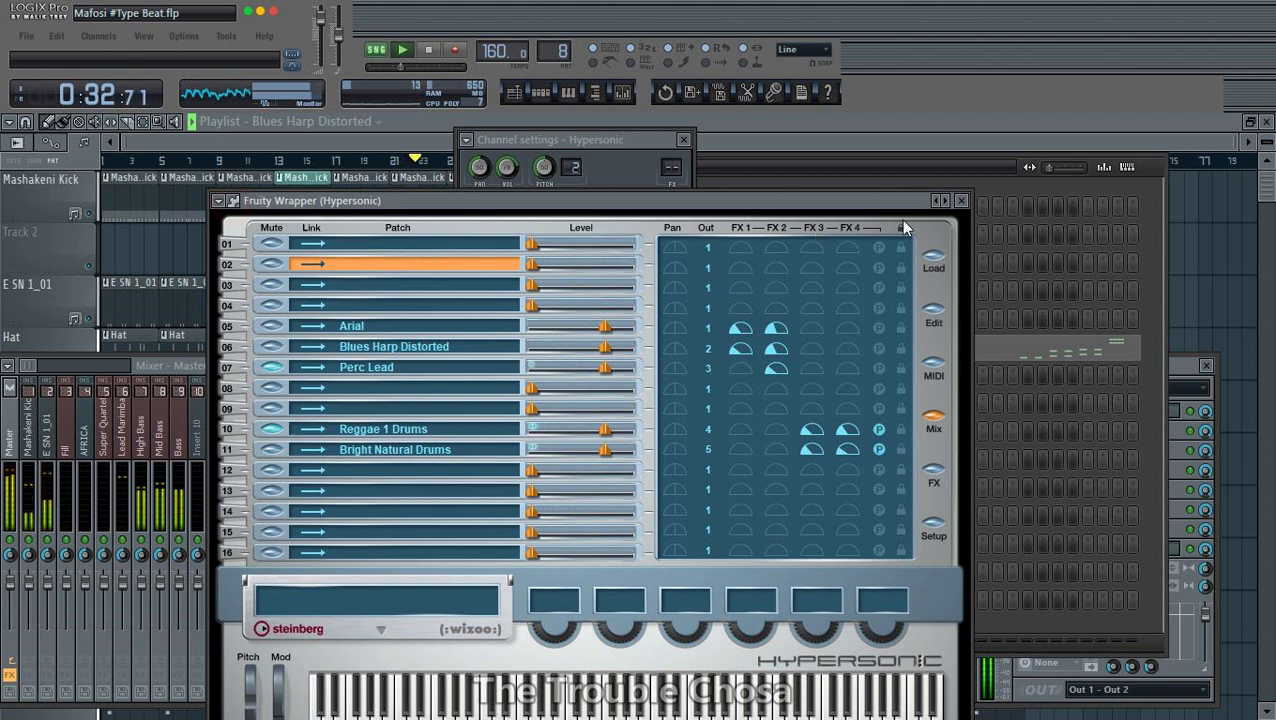
left_click(962, 201)
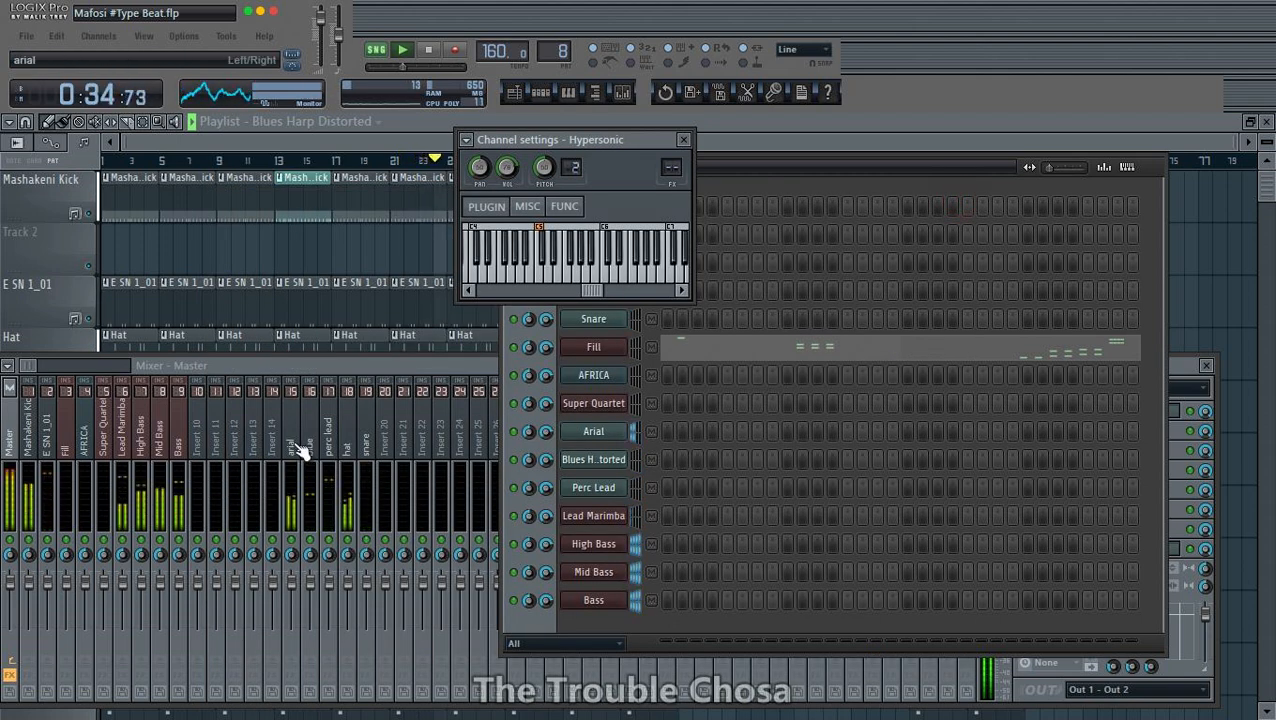
- Check the hat and snare mixer tracks and save the project
left_click(349, 447)
left_click(365, 446)
key("ctrl+s")
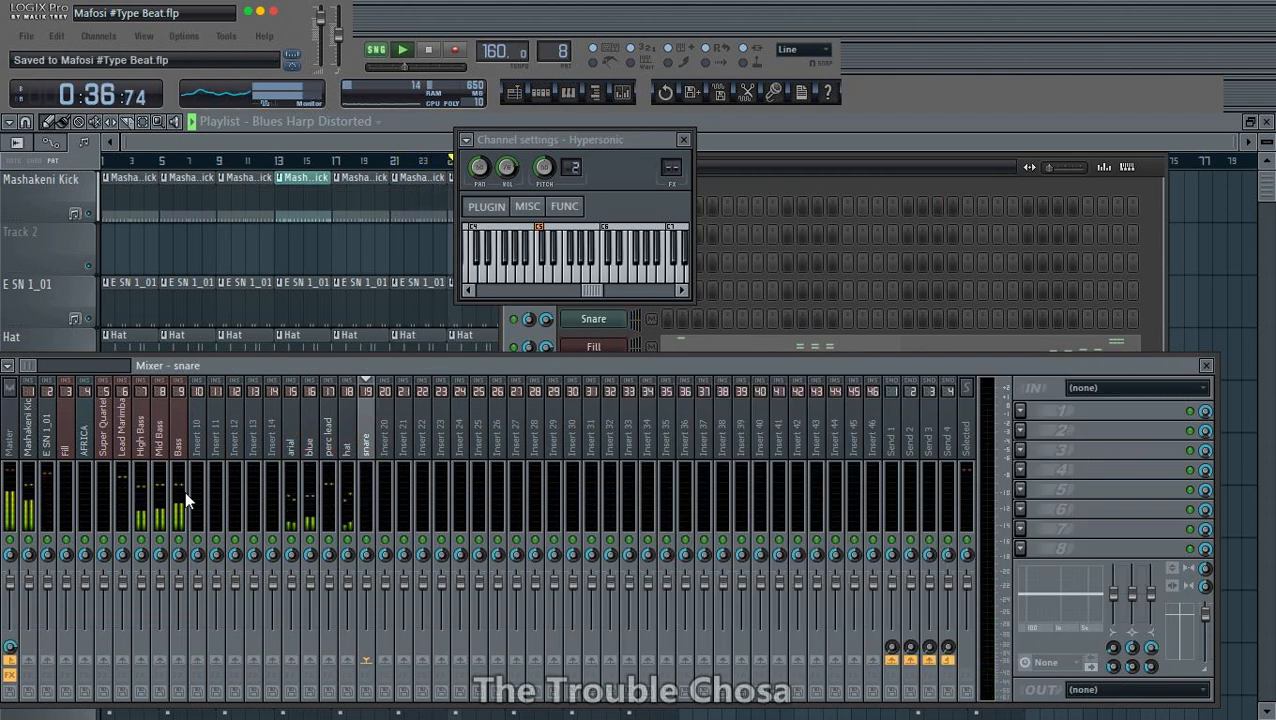
- Rename mixer track Insert 12 as "Bass Bus" and give it a green colour
left_click(240, 462)
right_click(240, 462)
left_click(281, 529)
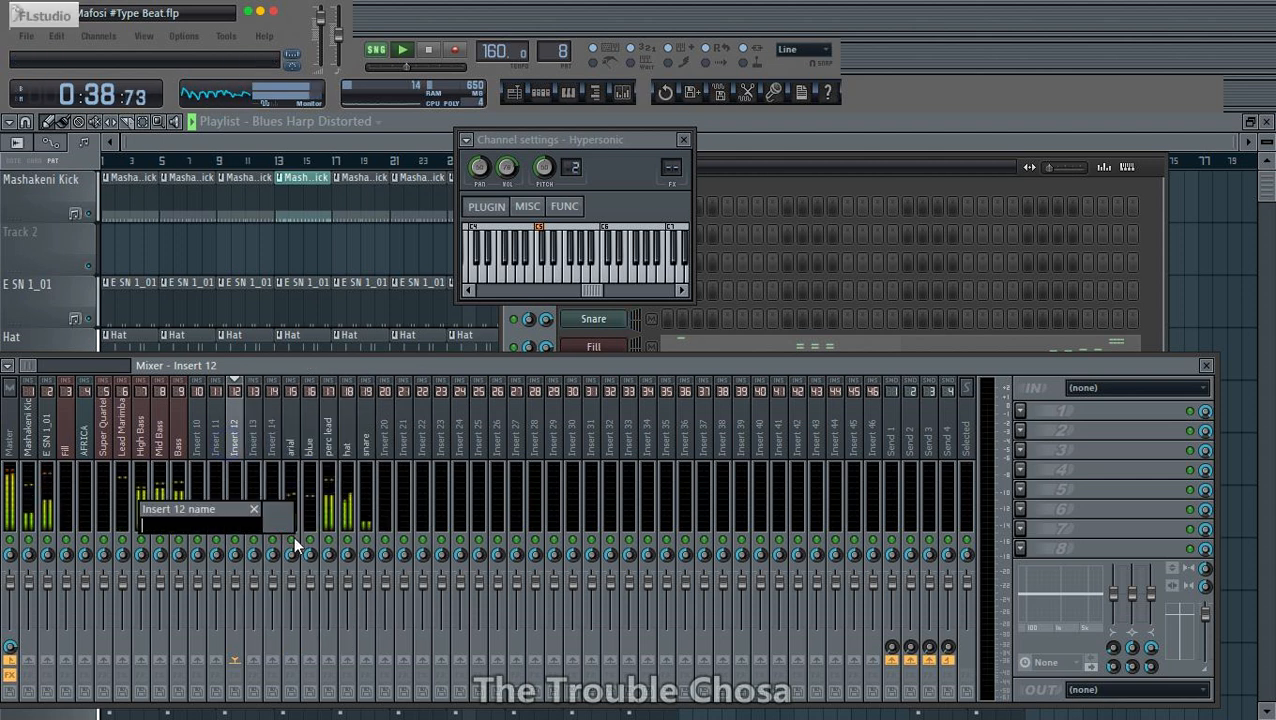
type("Bass")
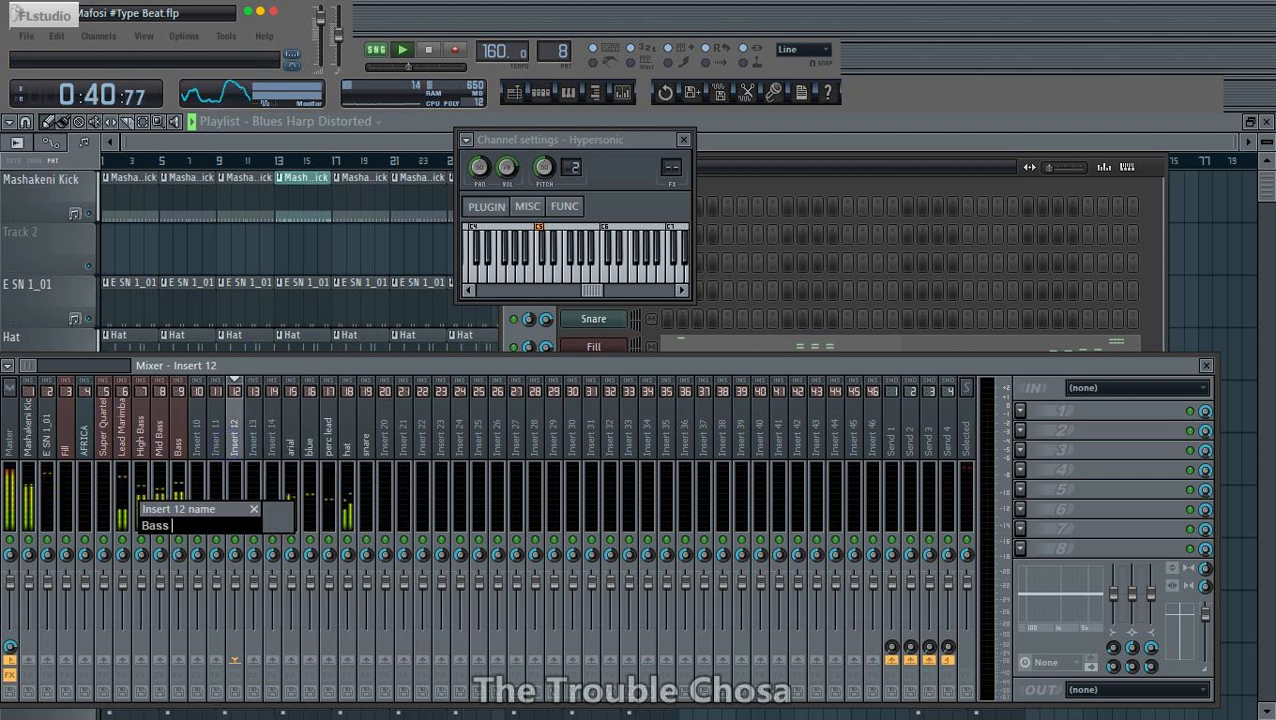
type(" Bus")
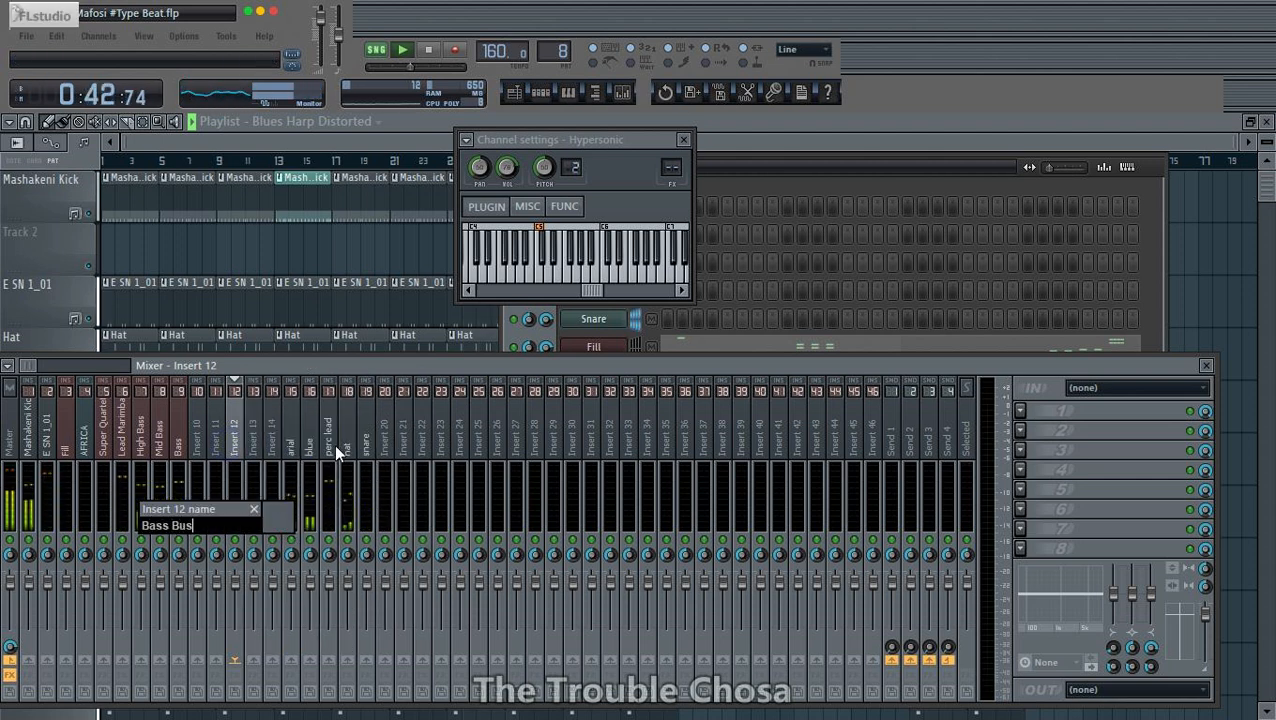
left_click(278, 515)
left_click(318, 428)
key("Return")
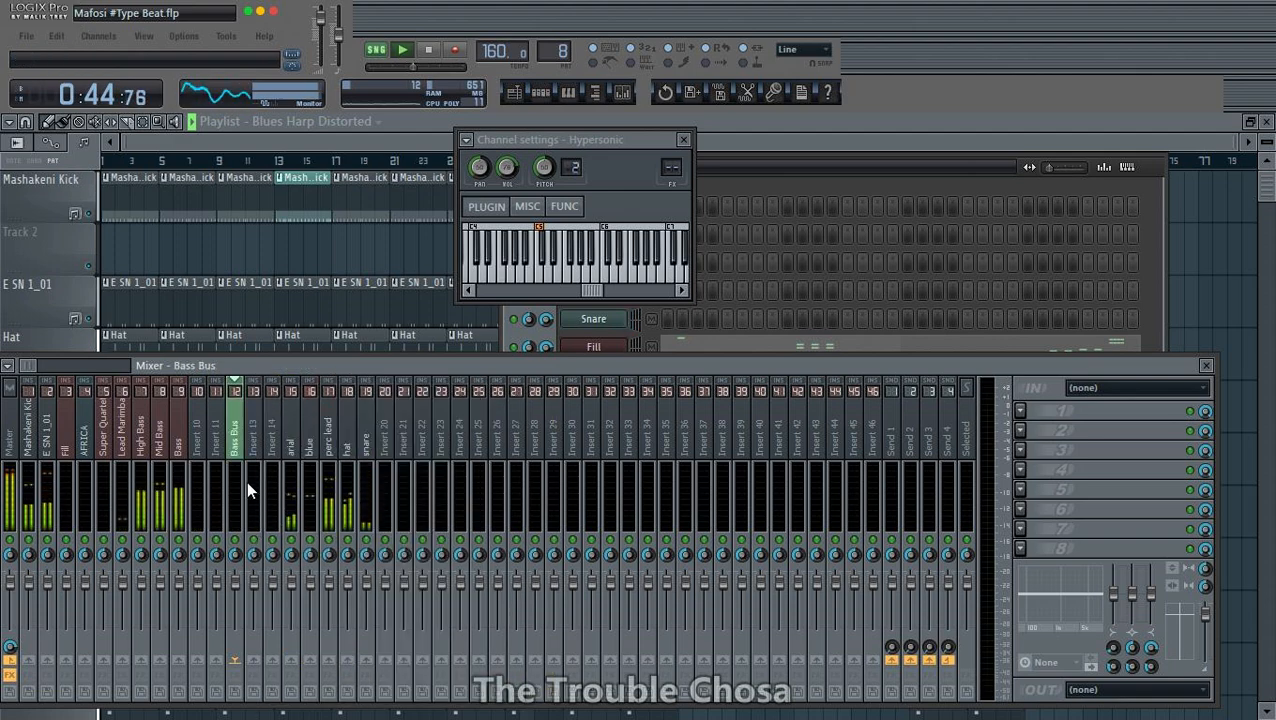
- Assign an icon to the Bass Bus mixer track
right_click(246, 480)
mouse_move(379, 446)
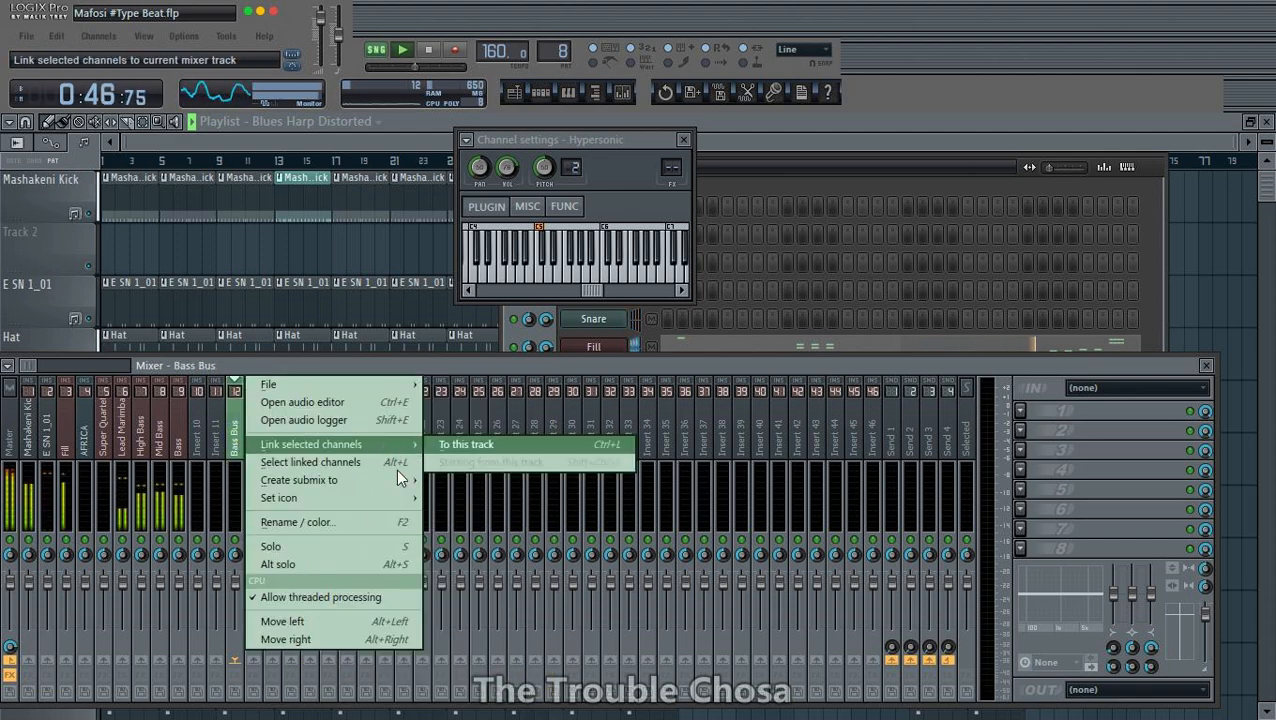
mouse_move(345, 497)
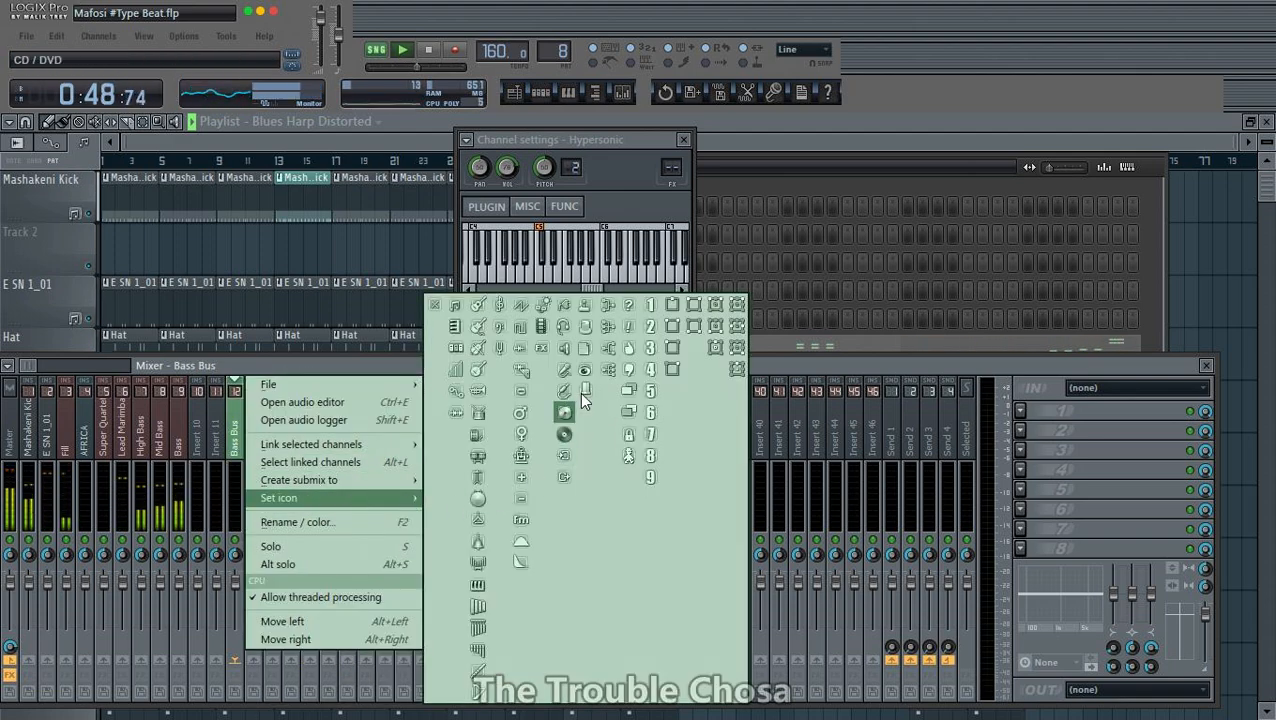
left_click(584, 396)
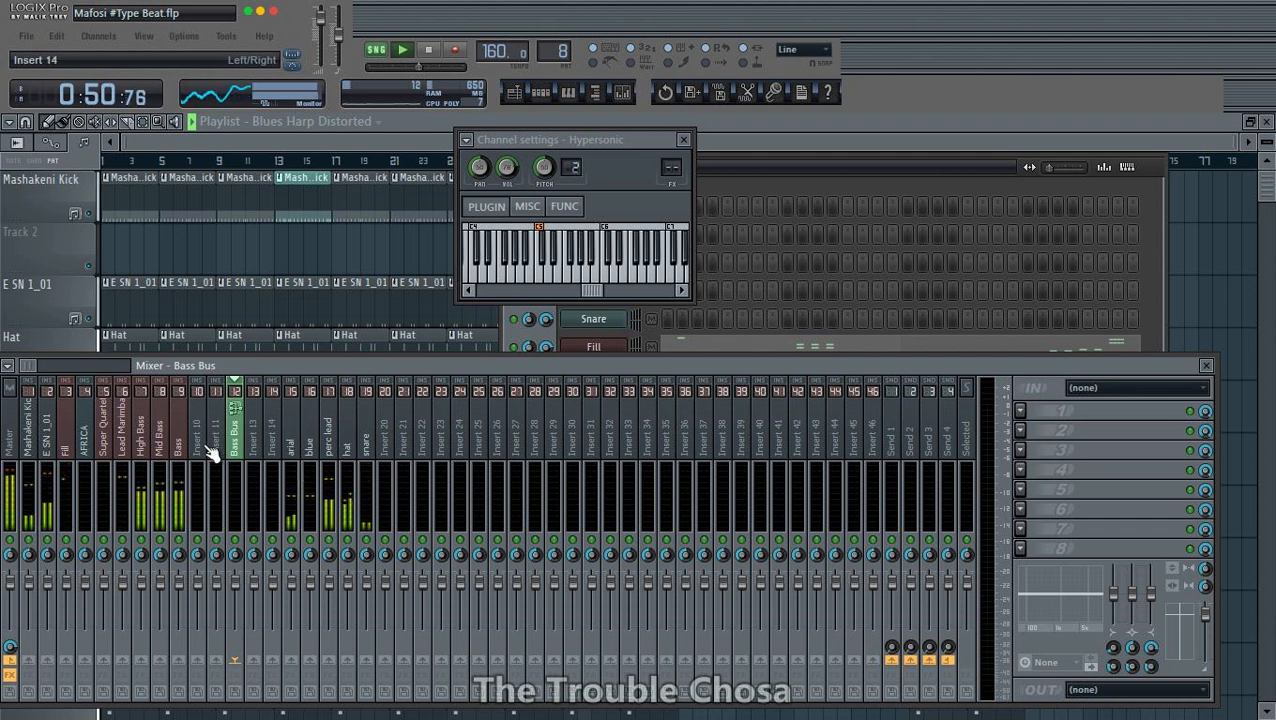
- Route the High Bass, Mid Bass and Bass mixer tracks to the Bass Bus track only
left_click(148, 445)
right_click(239, 662)
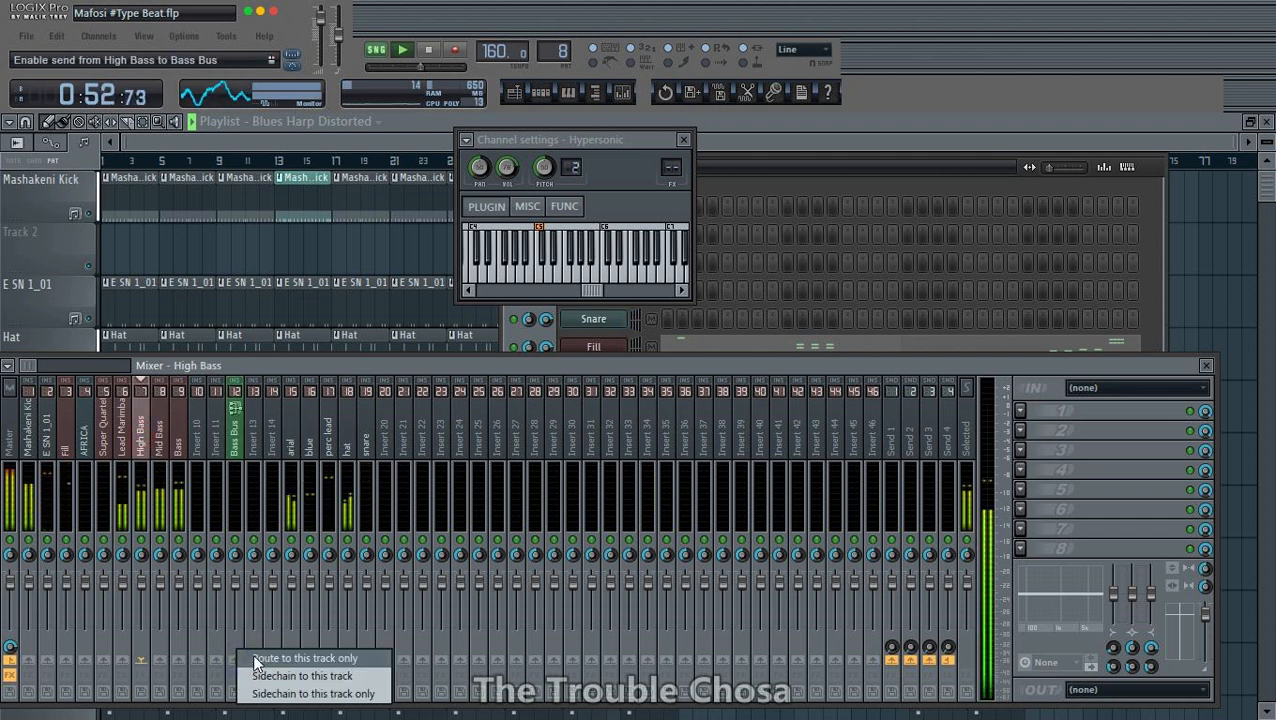
left_click(255, 658)
left_click(160, 445)
right_click(237, 661)
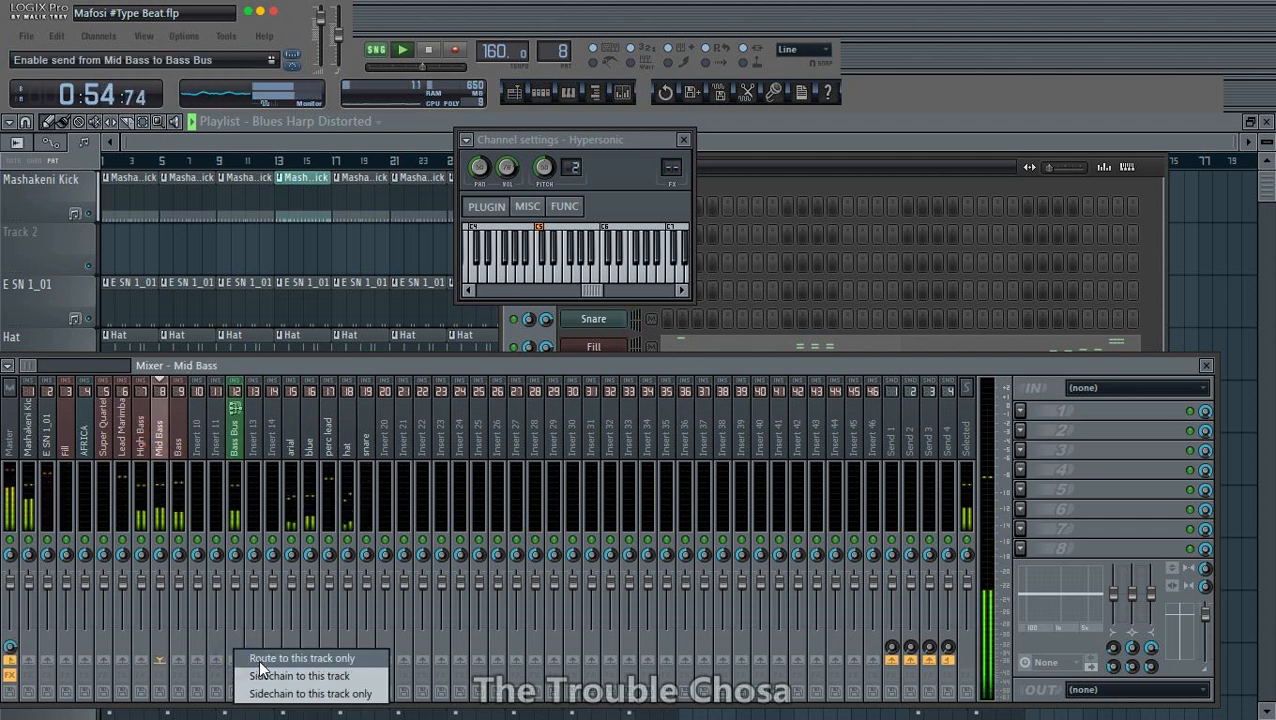
left_click(258, 660)
left_click(178, 445)
right_click(241, 662)
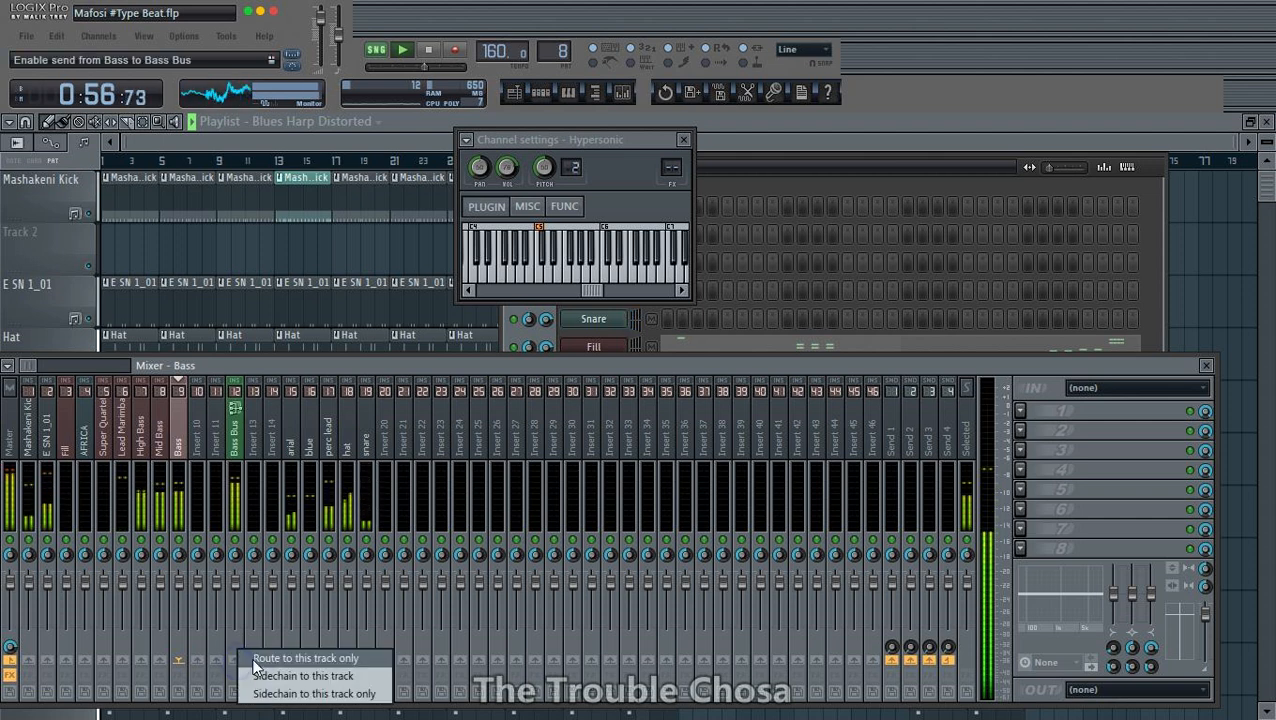
left_click(255, 658)
- Boost the level of EQ band 2 slightly on the Bass Bus track
left_click(234, 447)
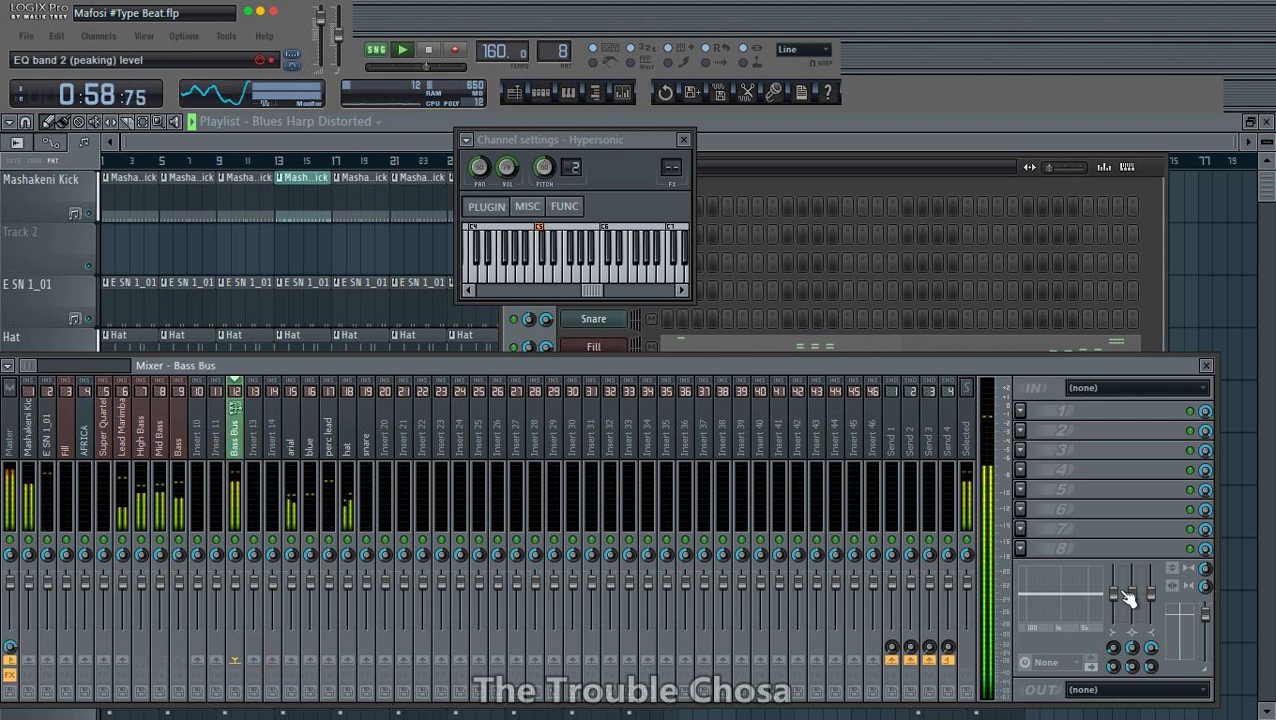
left_click_drag(1127, 598, 1132, 586)
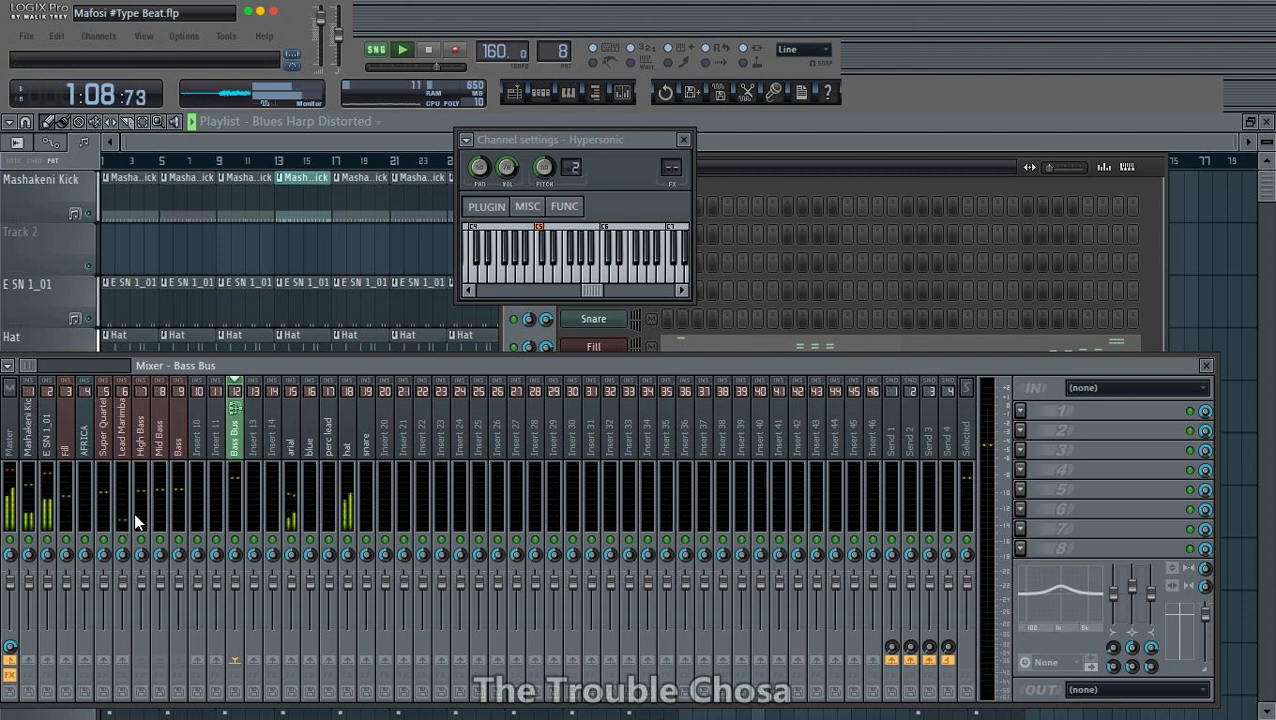
- Load the "Xitsonga Marimba Lead" mixer preset onto the Lead Marimba track and bring the mixer in front of the effect windows
left_click(128, 445)
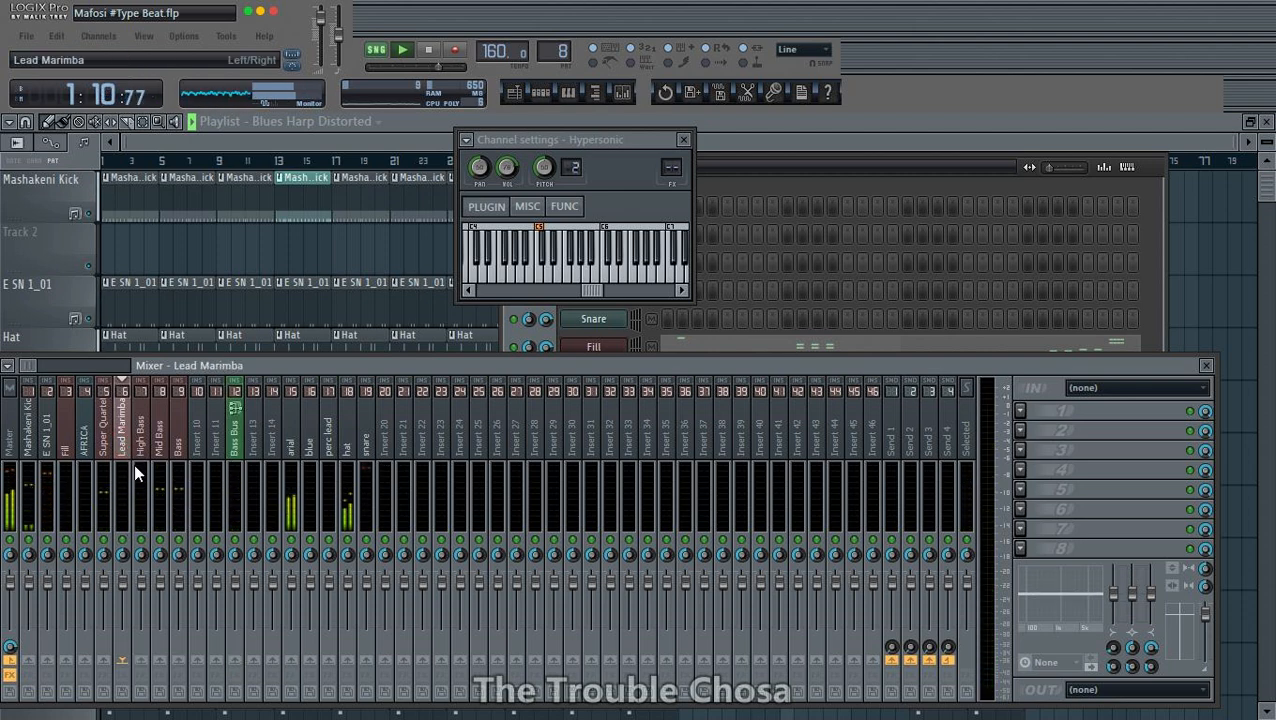
right_click(129, 418)
left_click(333, 384)
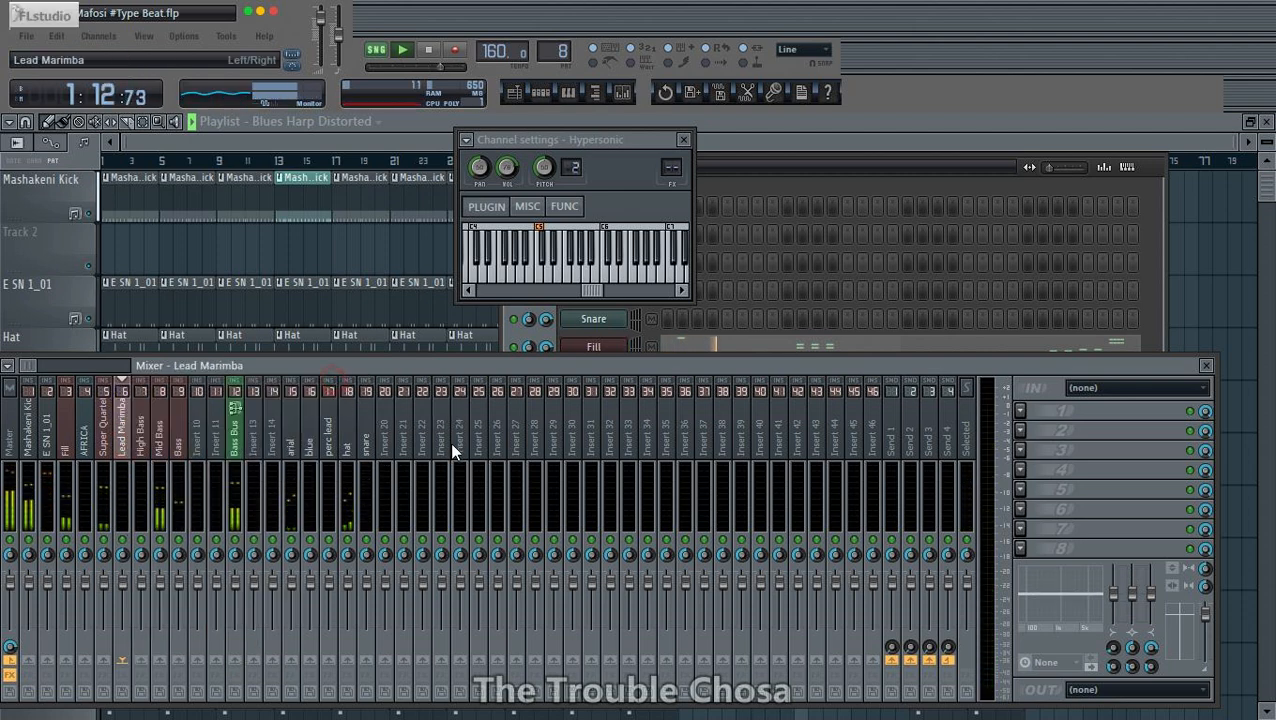
scroll(200, 260, "down", 8)
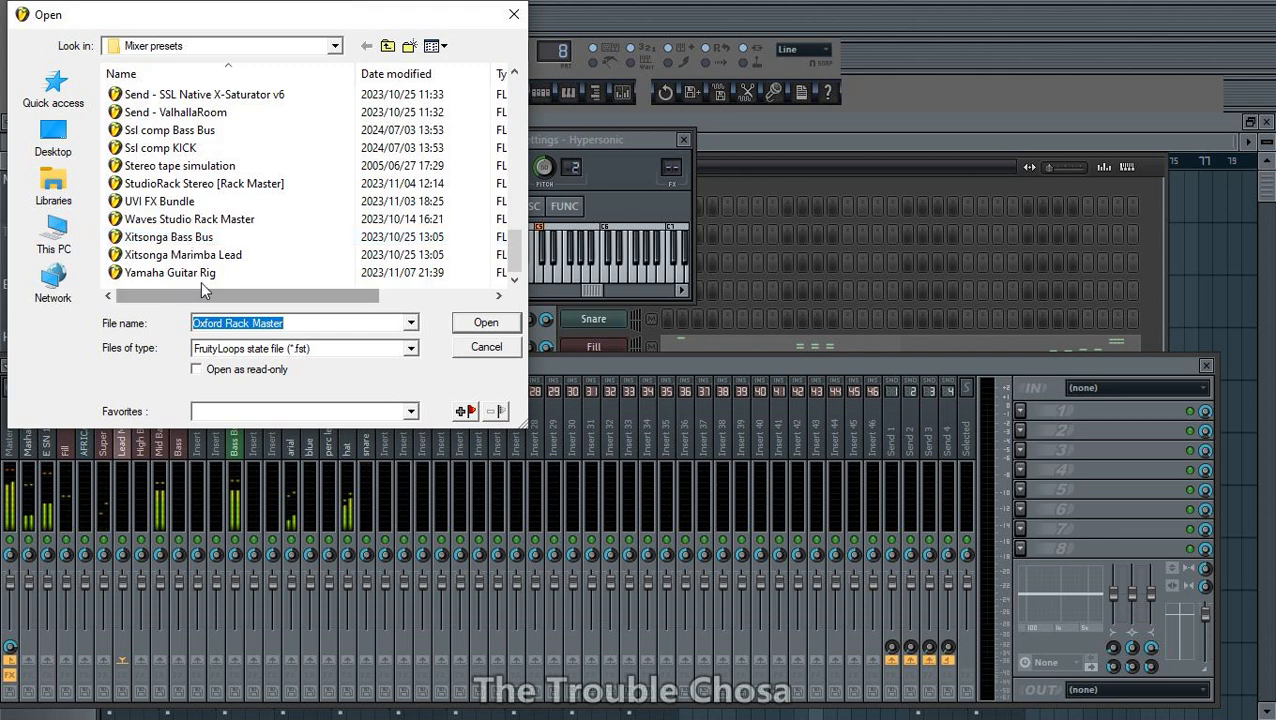
double_click(183, 254)
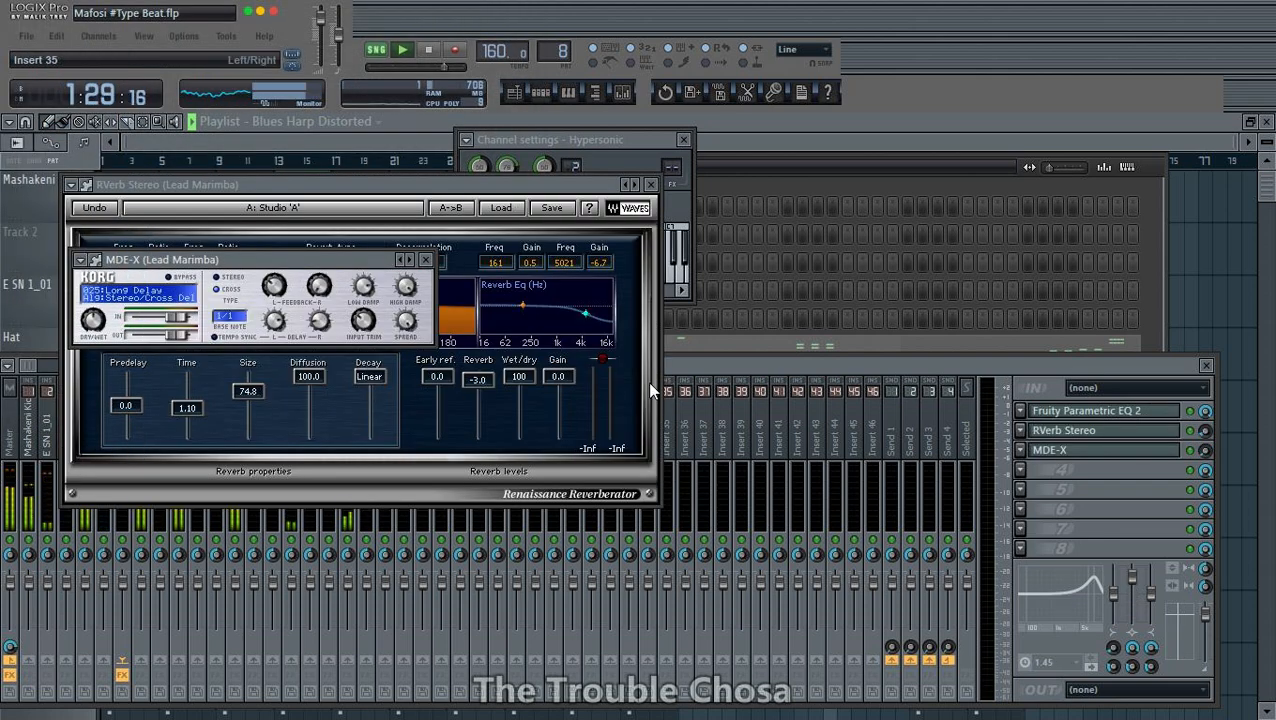
left_click(729, 363)
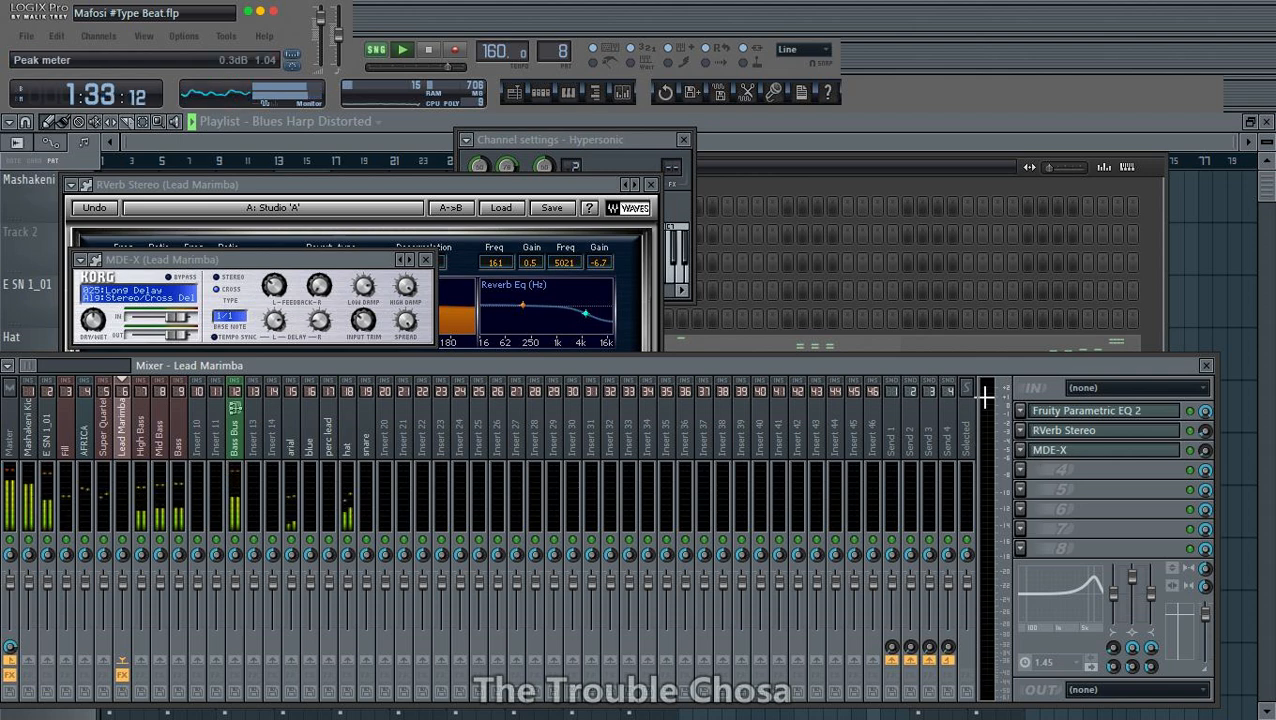
- Look over the arrangement in the playlist, and check the Super Quartet and E SN 1_01 tracks in the mixer
left_click(1191, 153)
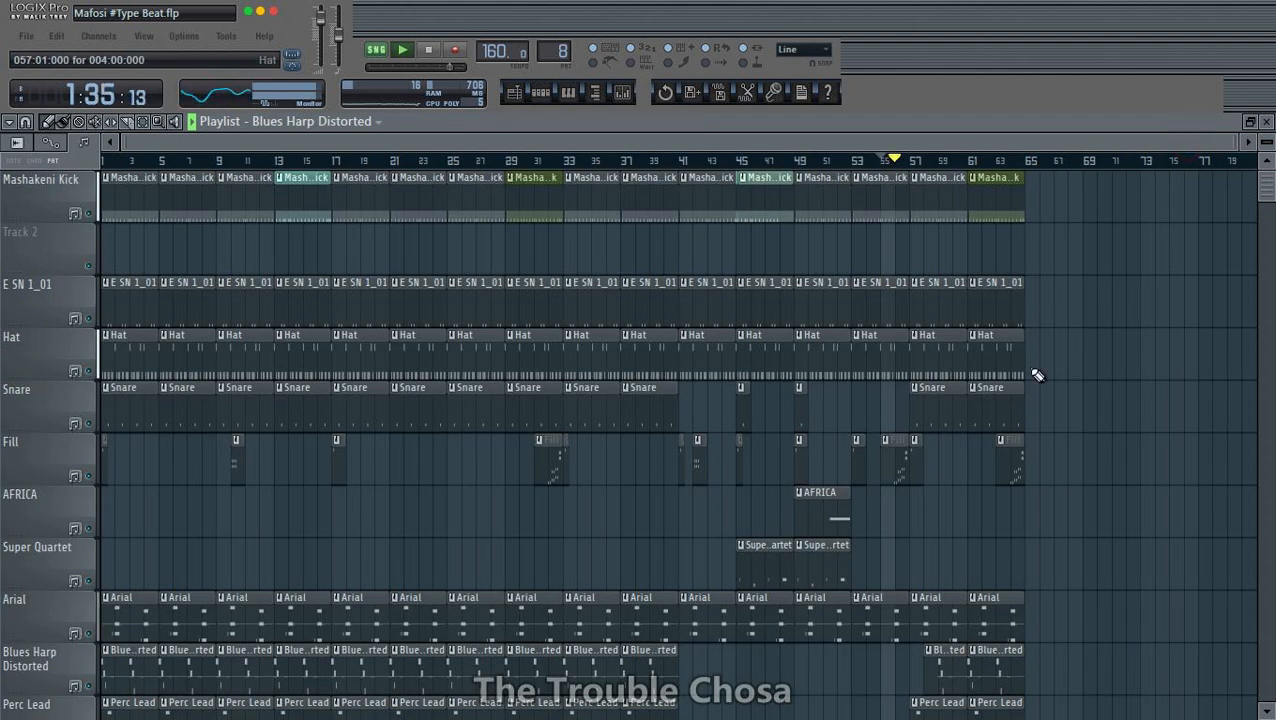
scroll(1080, 354, "down", 4)
scroll(1085, 357, "down", 5)
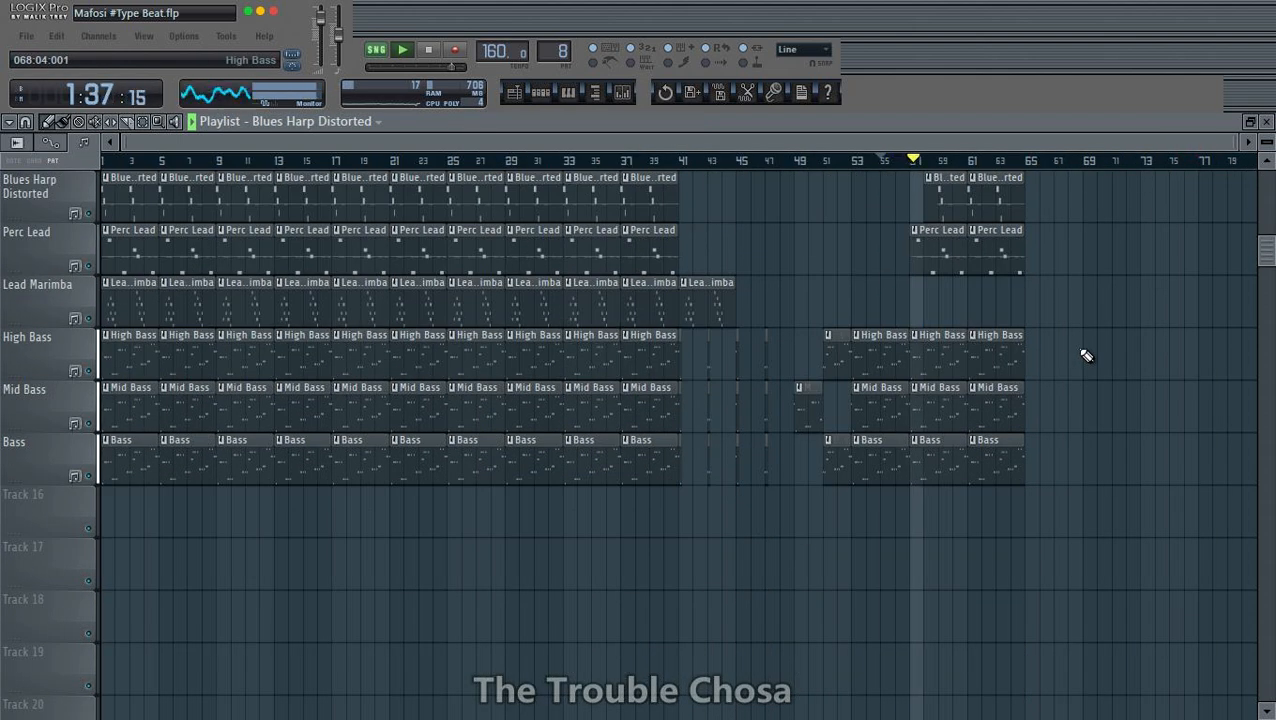
scroll(1086, 356, "up", 5)
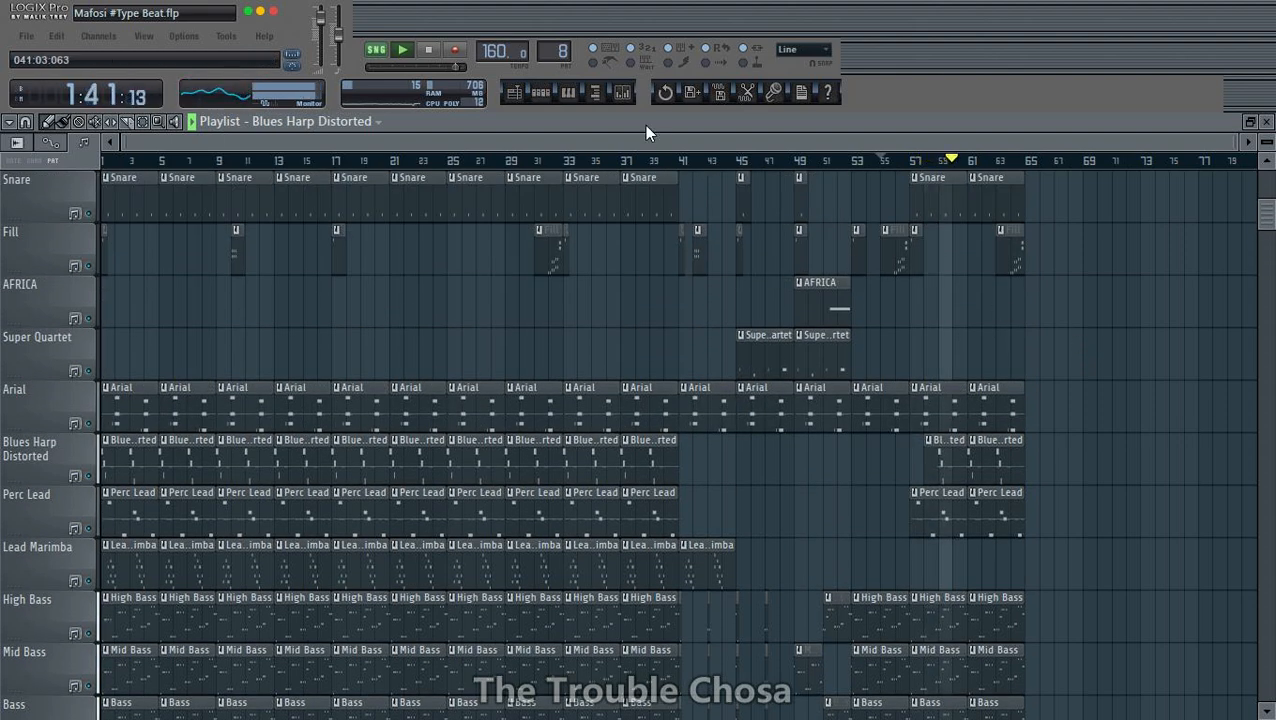
left_click(624, 92)
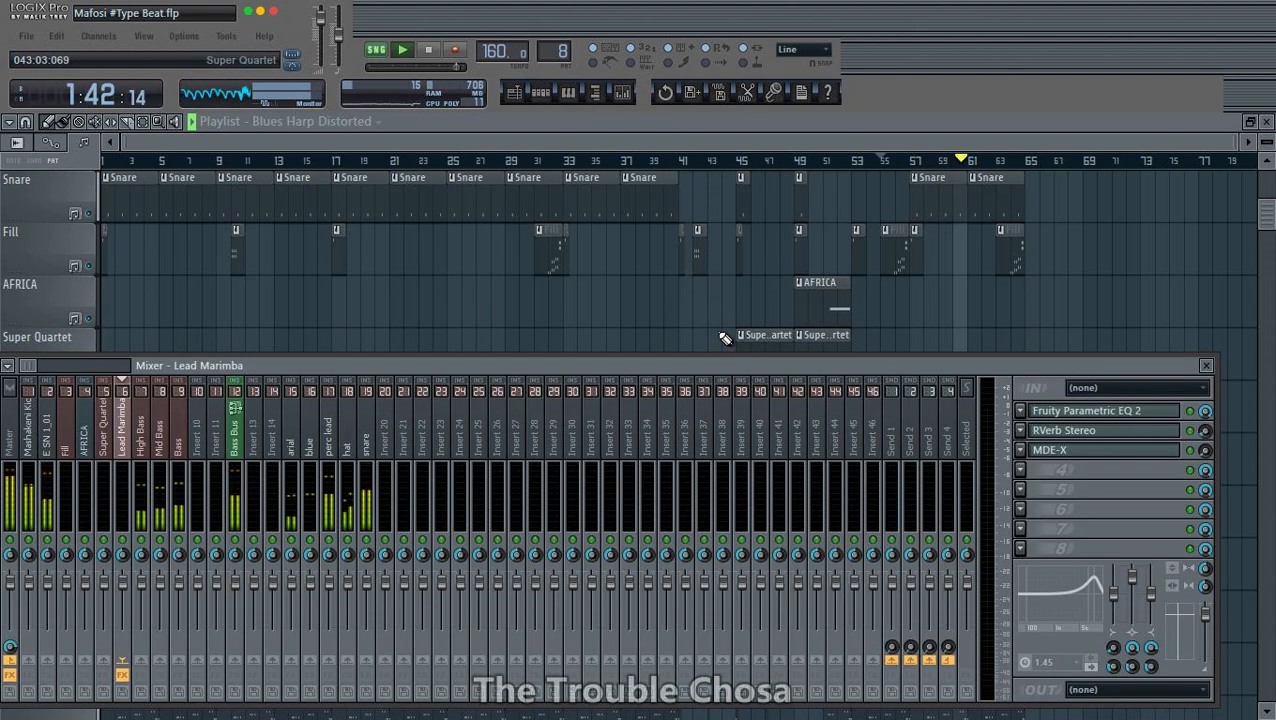
left_click(110, 445)
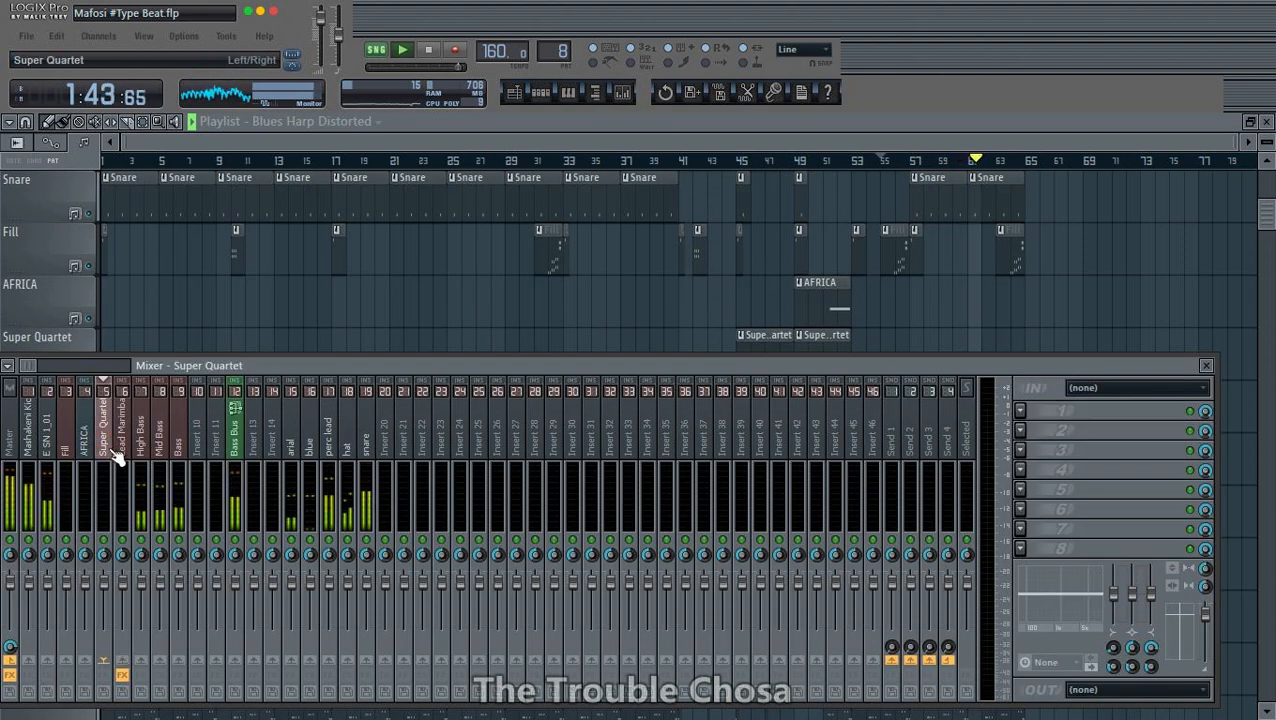
left_click(55, 445)
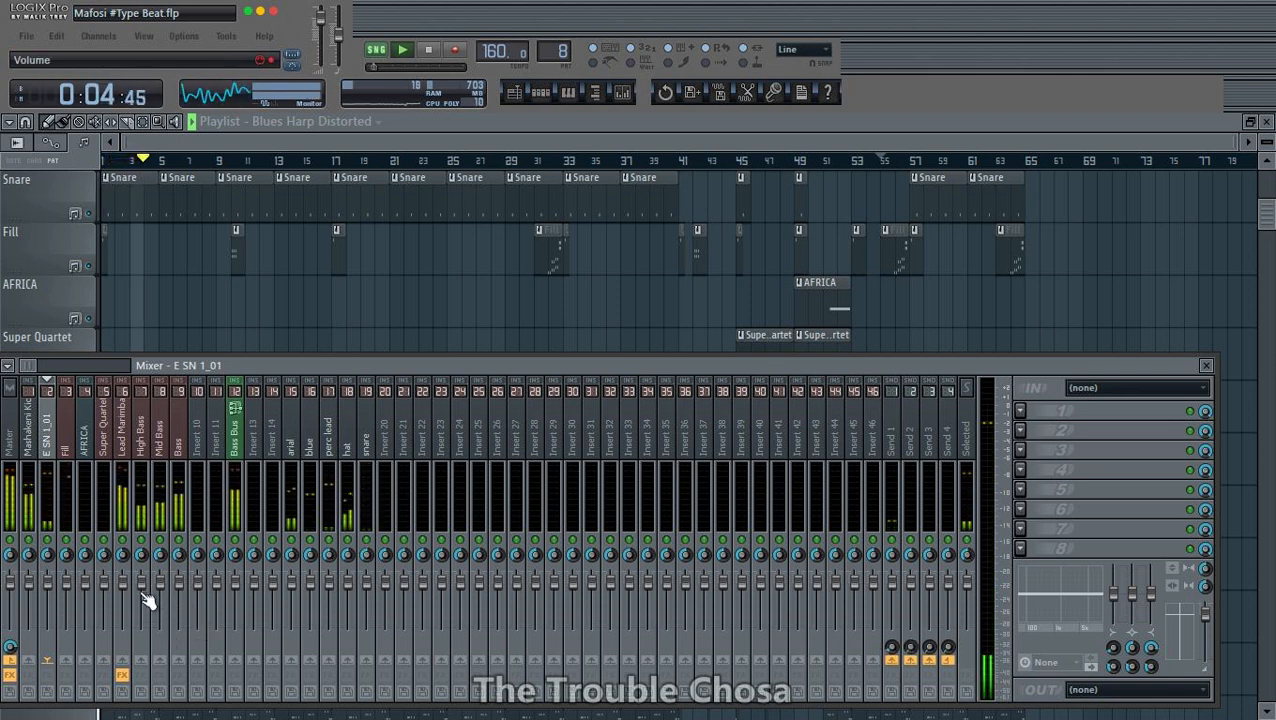
- Lower the level of EQ band 3 slightly on the Lead Marimba track, and bring the track's volume down a little
left_click(131, 450)
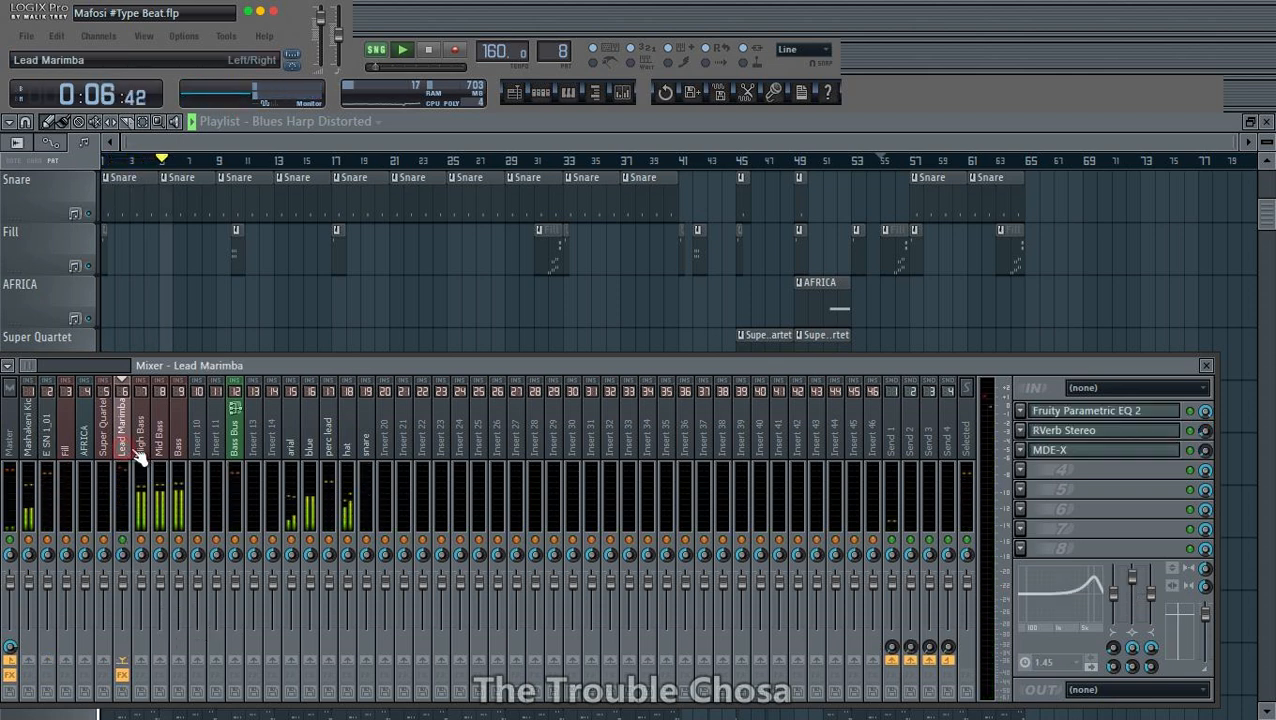
left_click(1092, 418)
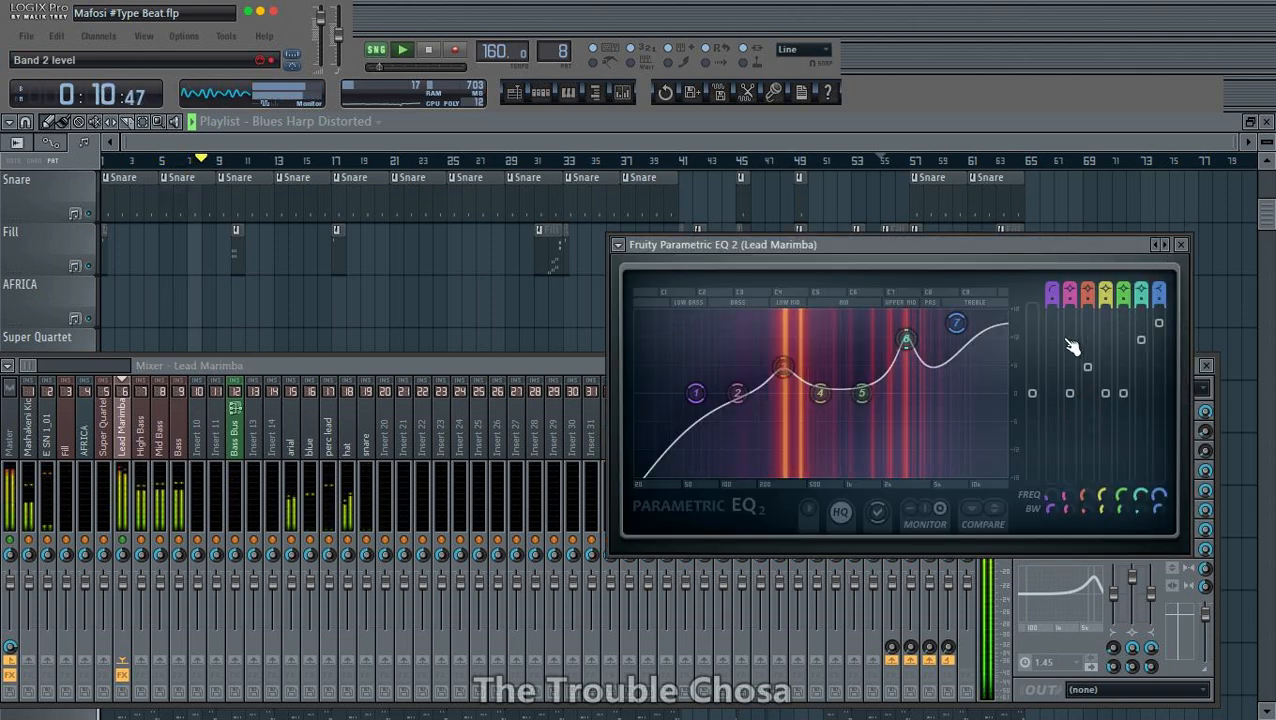
left_click_drag(783, 367, 786, 375)
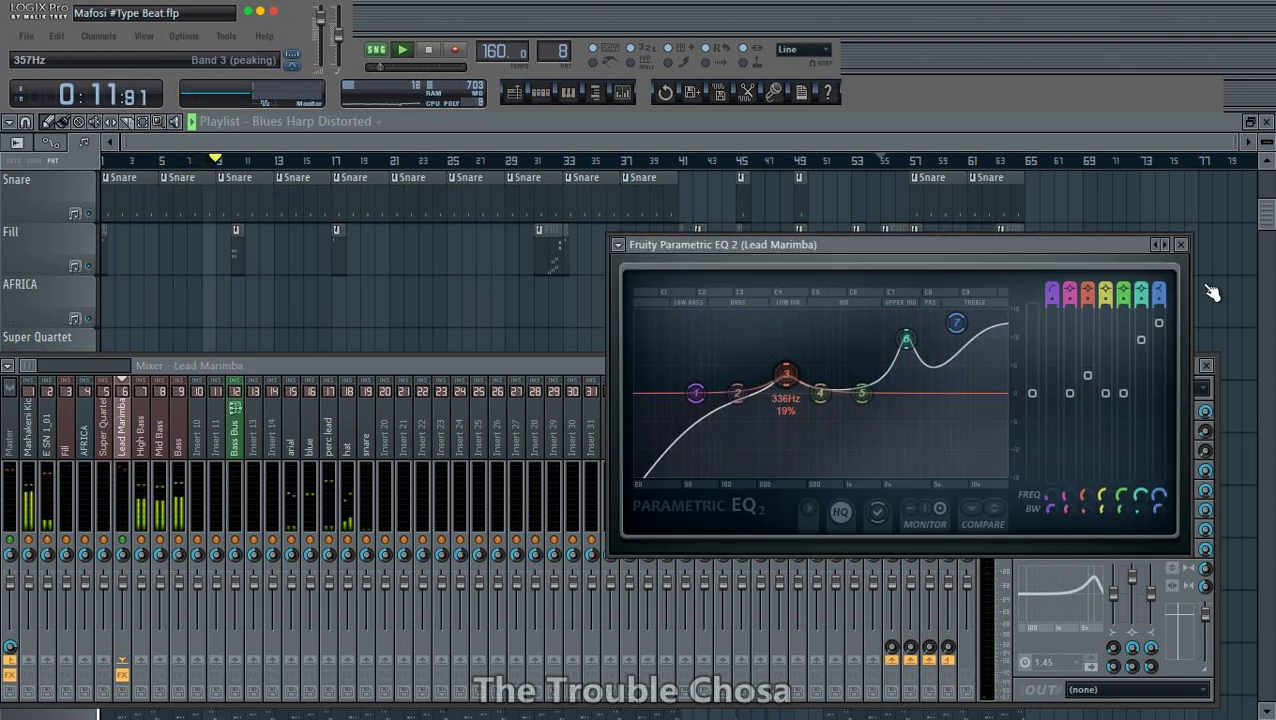
left_click(1181, 244)
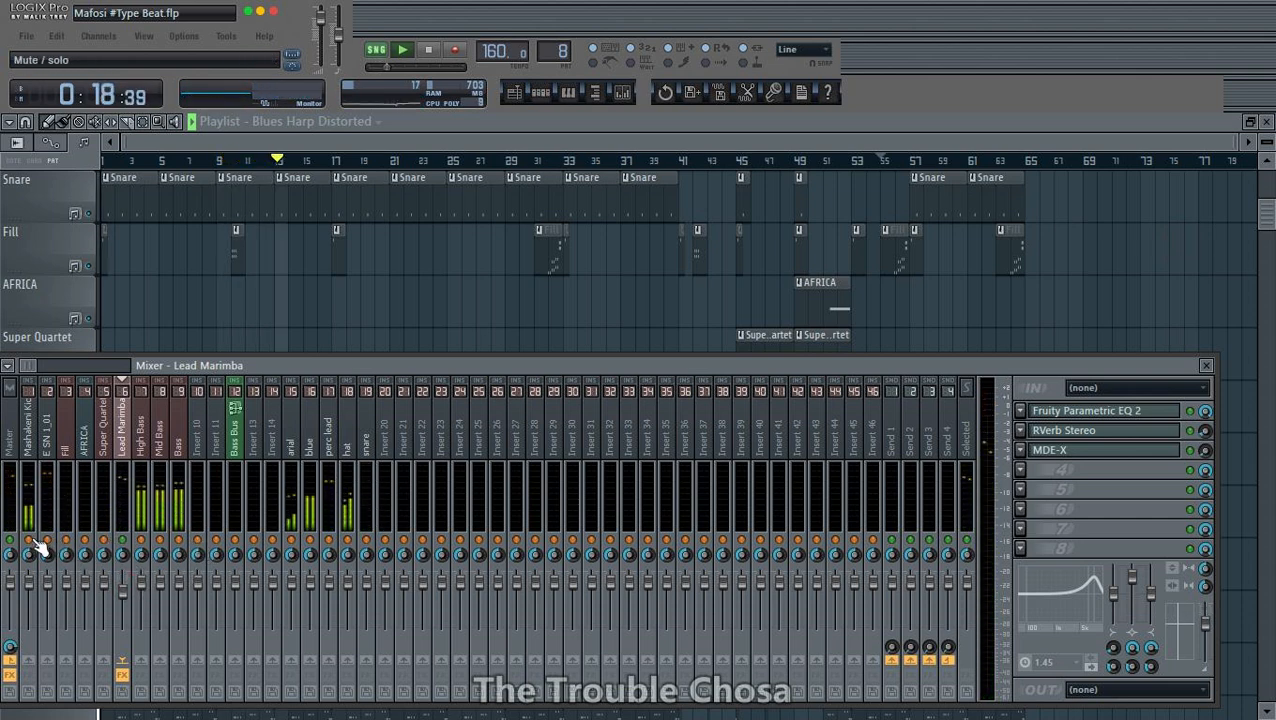
left_click_drag(125, 598, 124, 588)
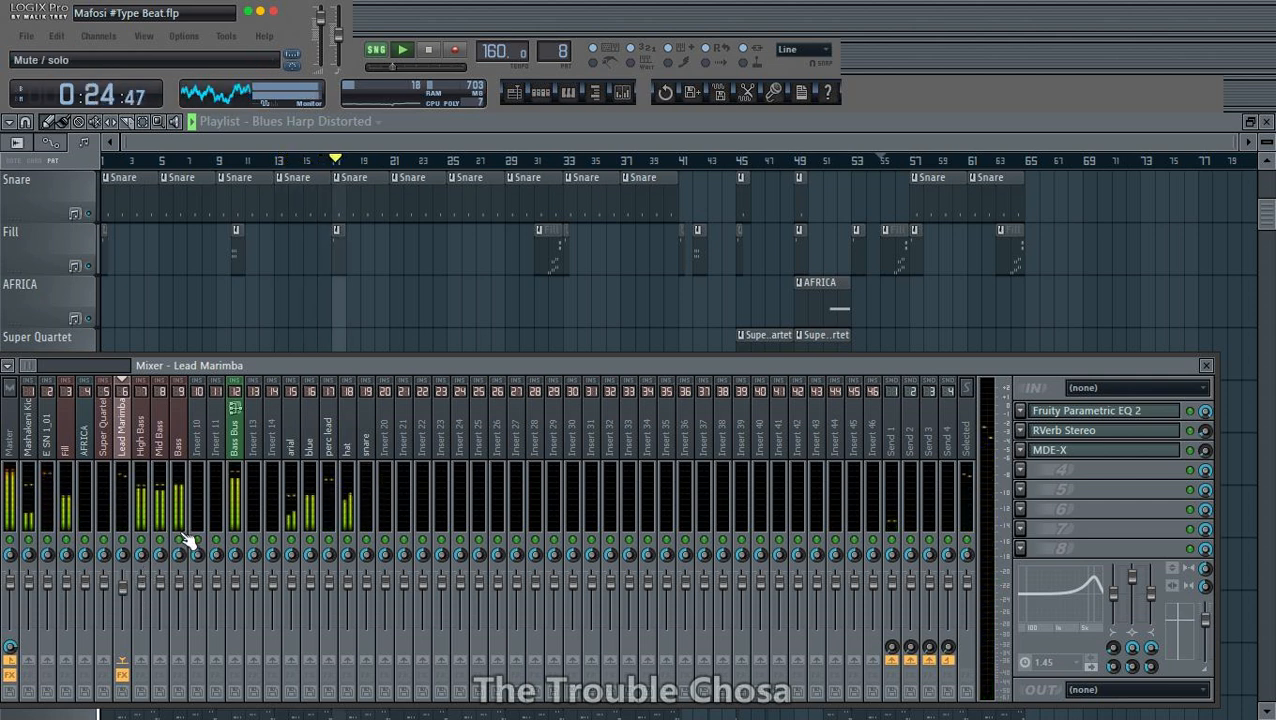
- Go through the E SN 1_01, Fill and AFRICA mixer tracks, and raise the Super Quartet track's send level to Send 1 slightly
left_click(50, 440)
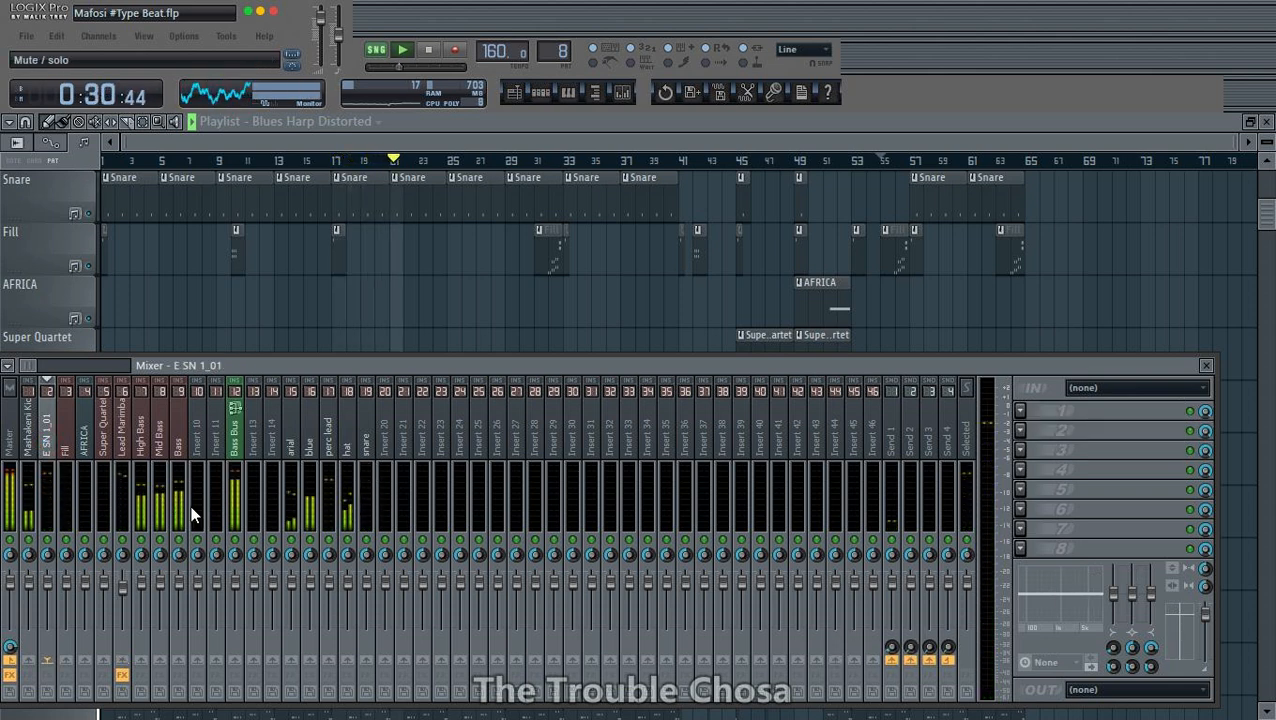
left_click(66, 450)
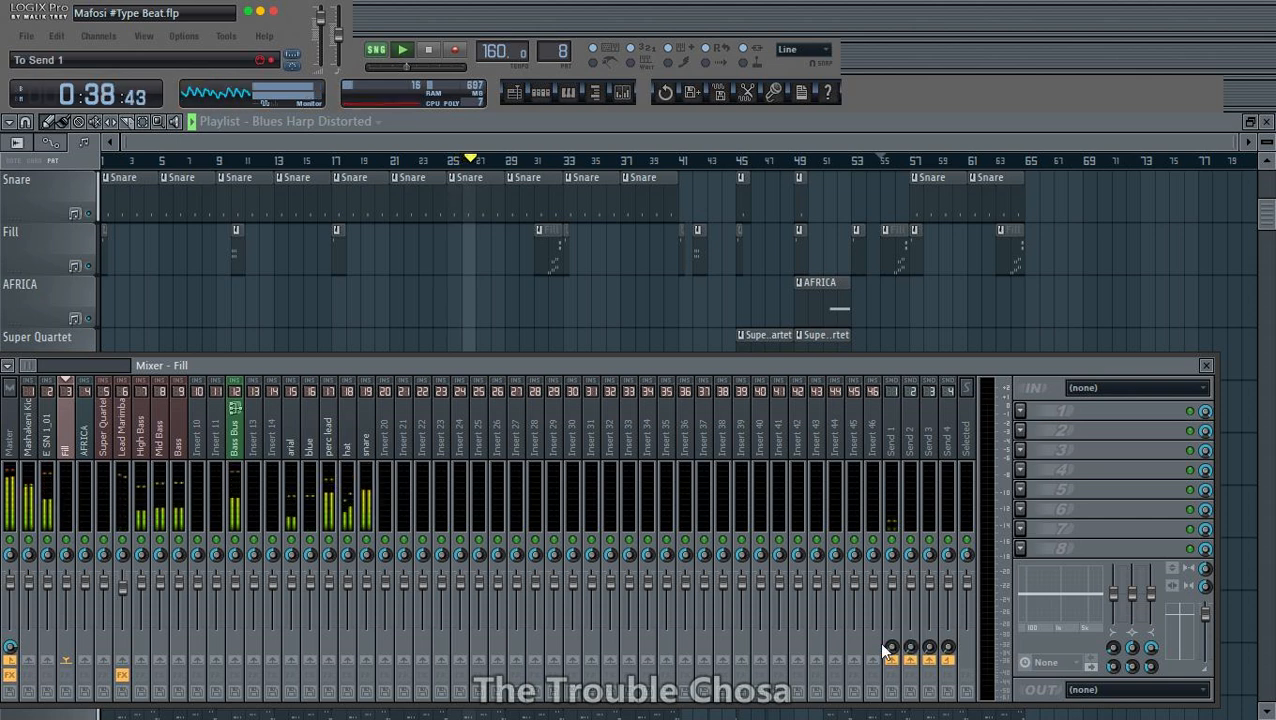
left_click(88, 445)
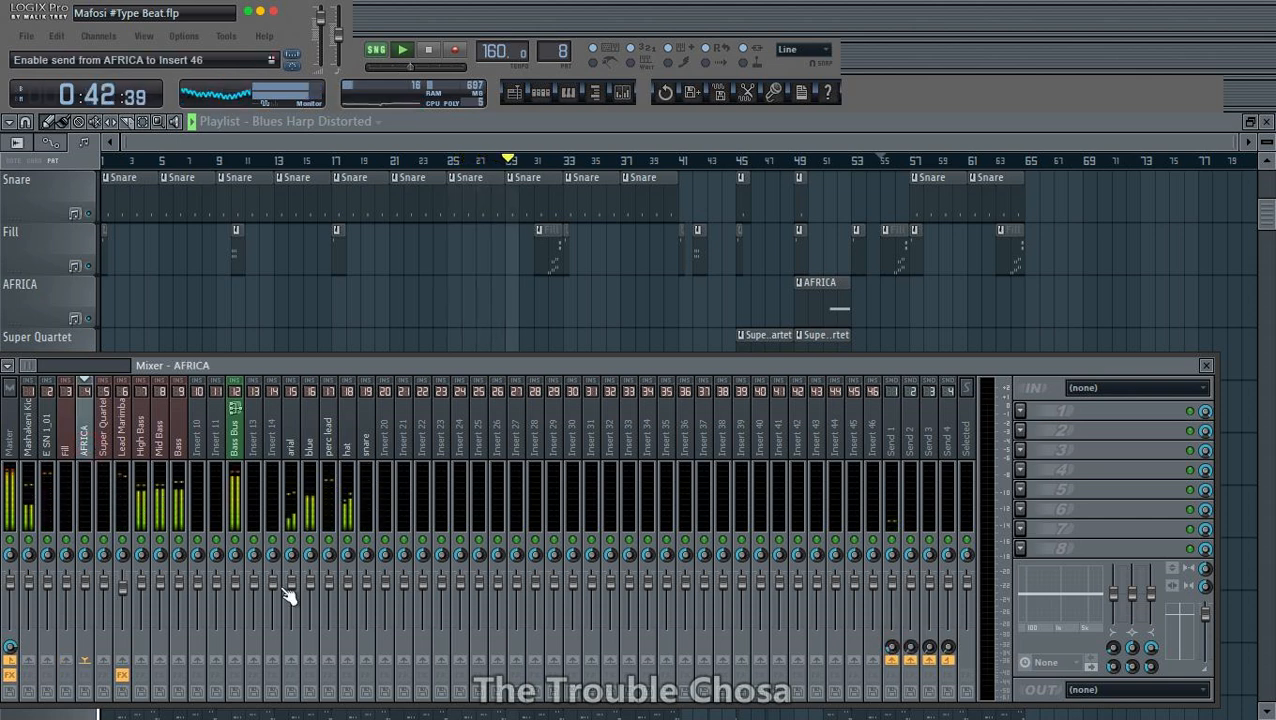
left_click(103, 445)
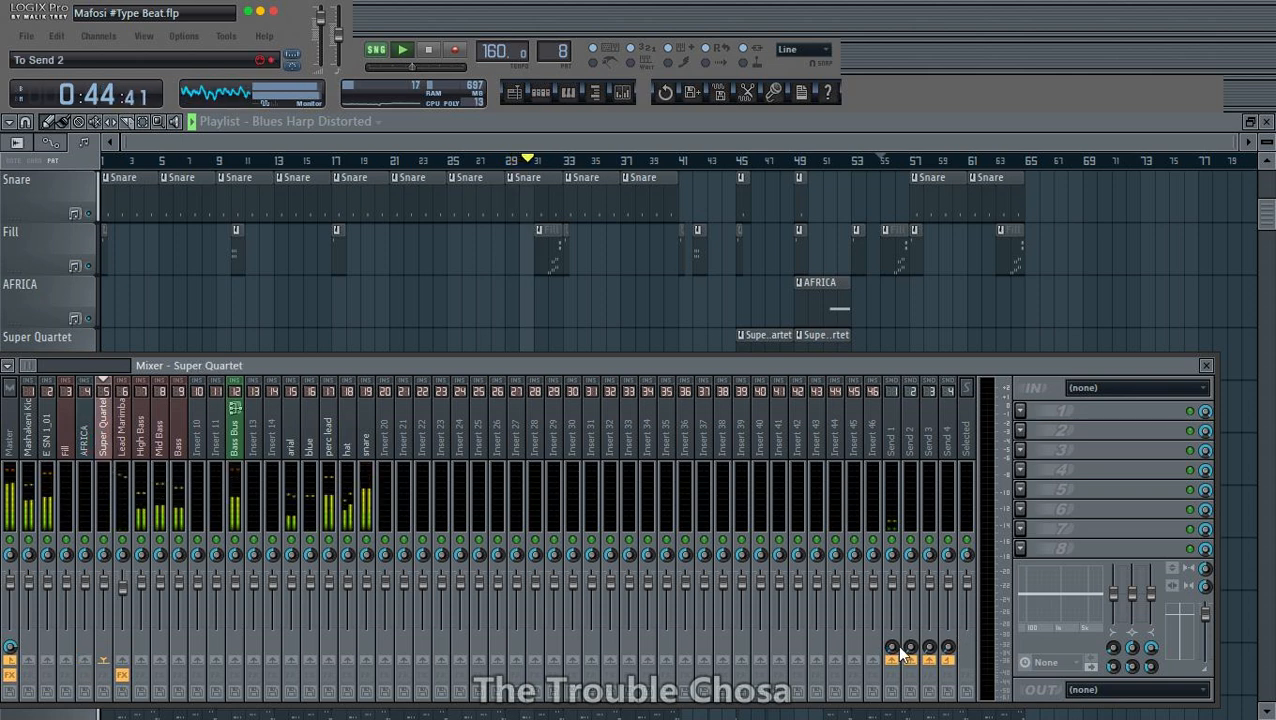
left_click_drag(901, 652, 911, 666)
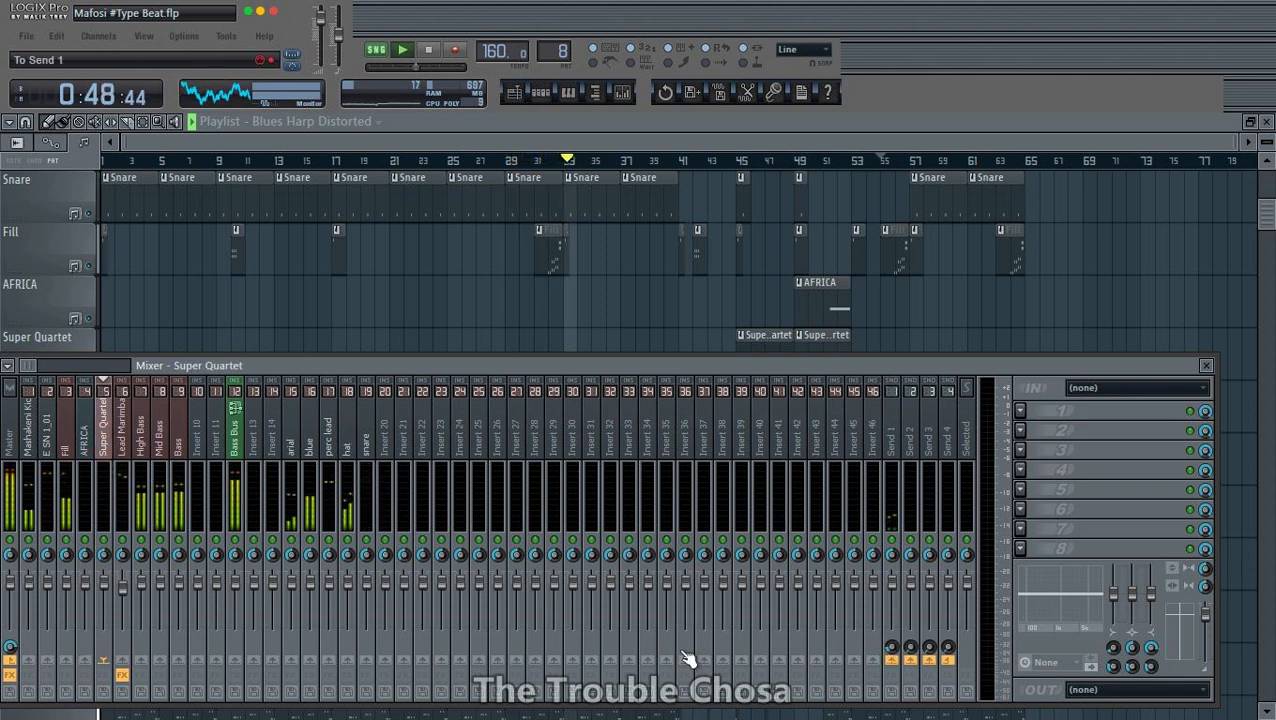
- Raise the send level to Send 1 slightly on the arial, blue and perc lead mixer tracks
left_click(126, 448)
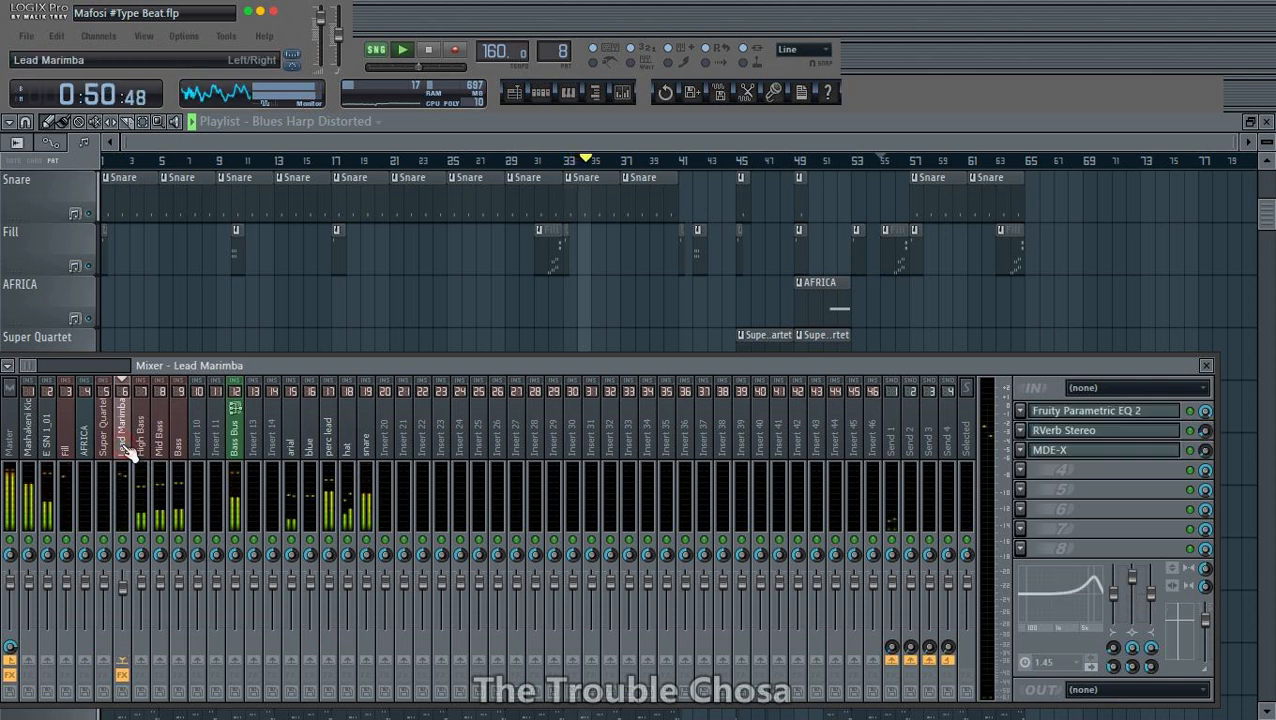
left_click(141, 440)
left_click(178, 440)
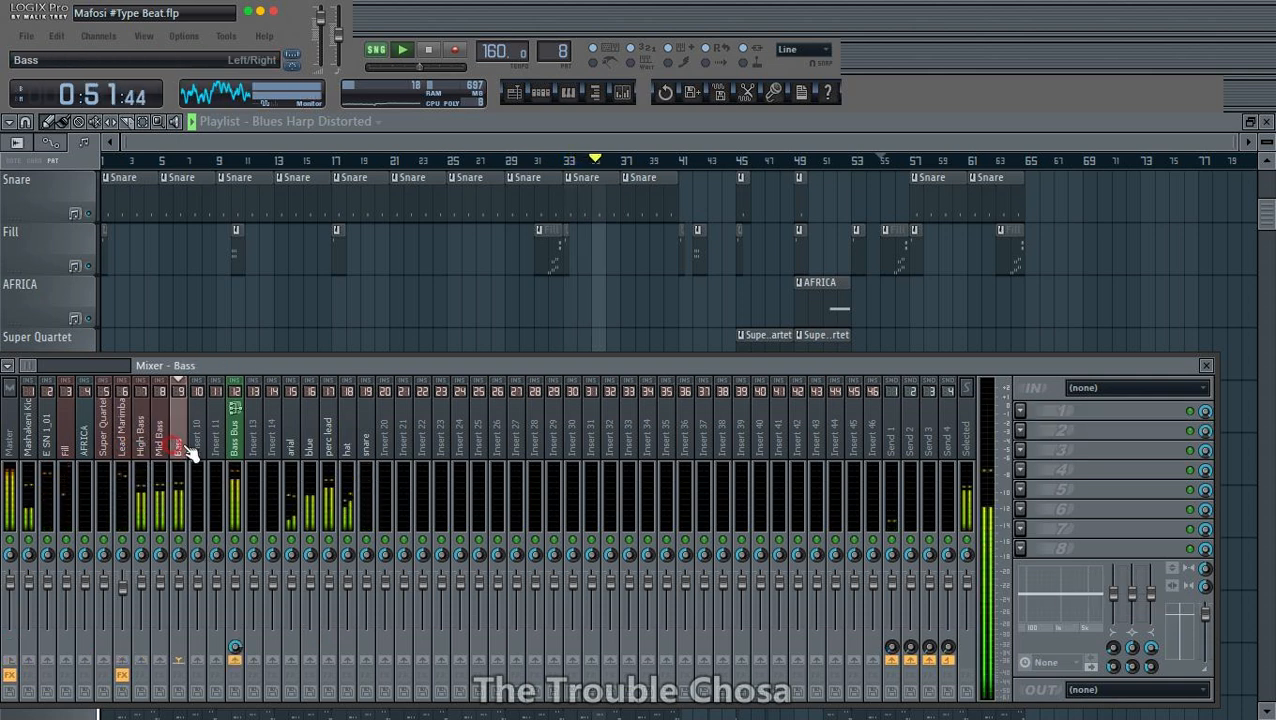
left_click(287, 452)
left_click_drag(911, 662, 911, 662)
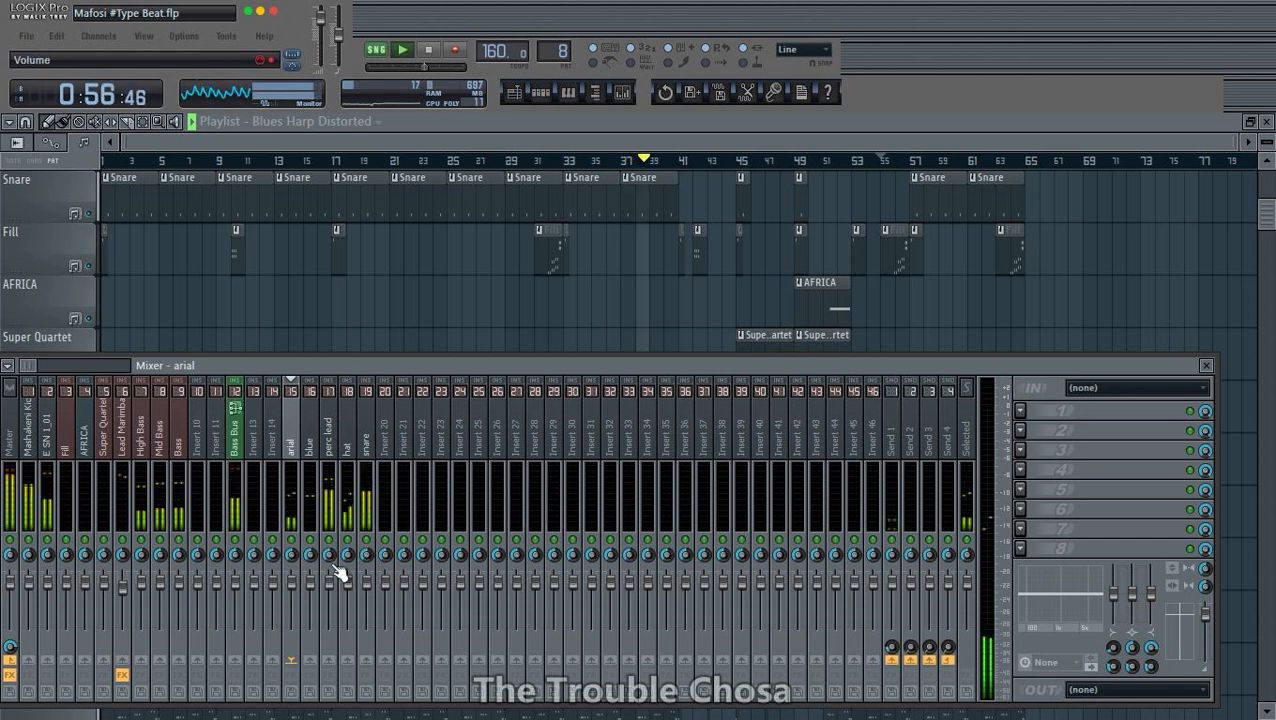
left_click(311, 447)
left_click_drag(911, 647, 911, 641)
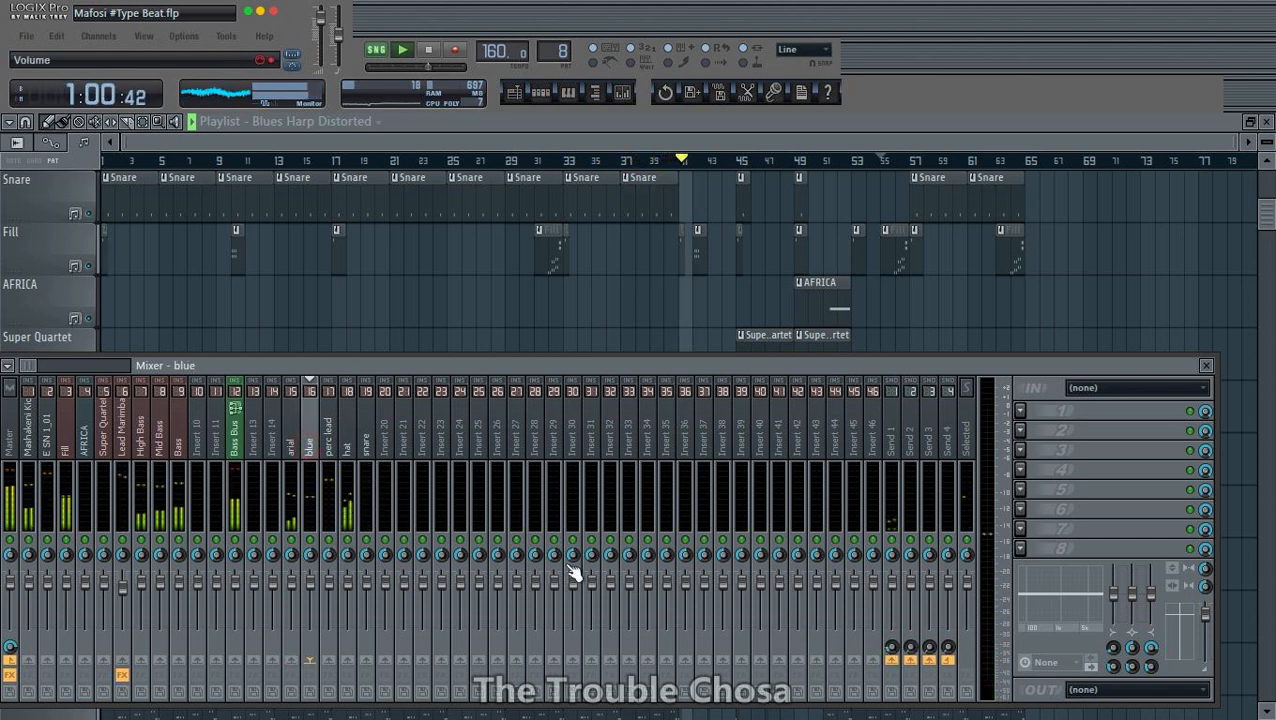
left_click(333, 453)
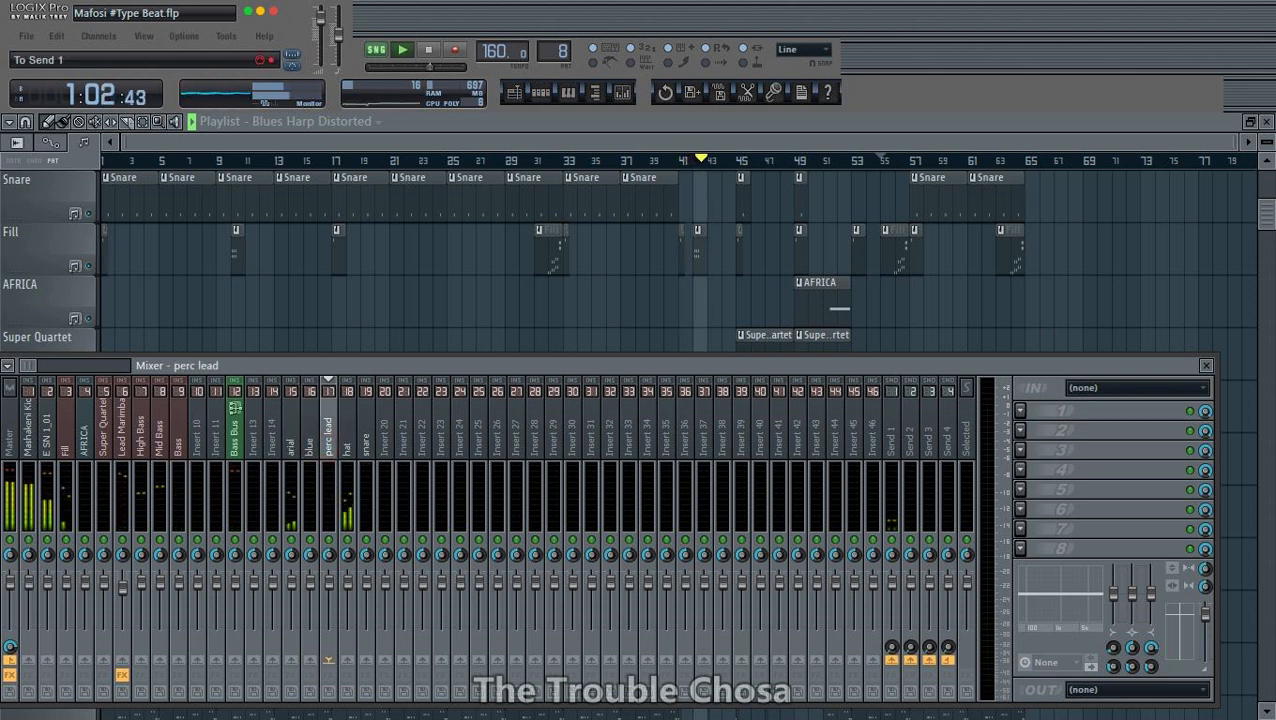
left_click_drag(911, 645, 911, 642)
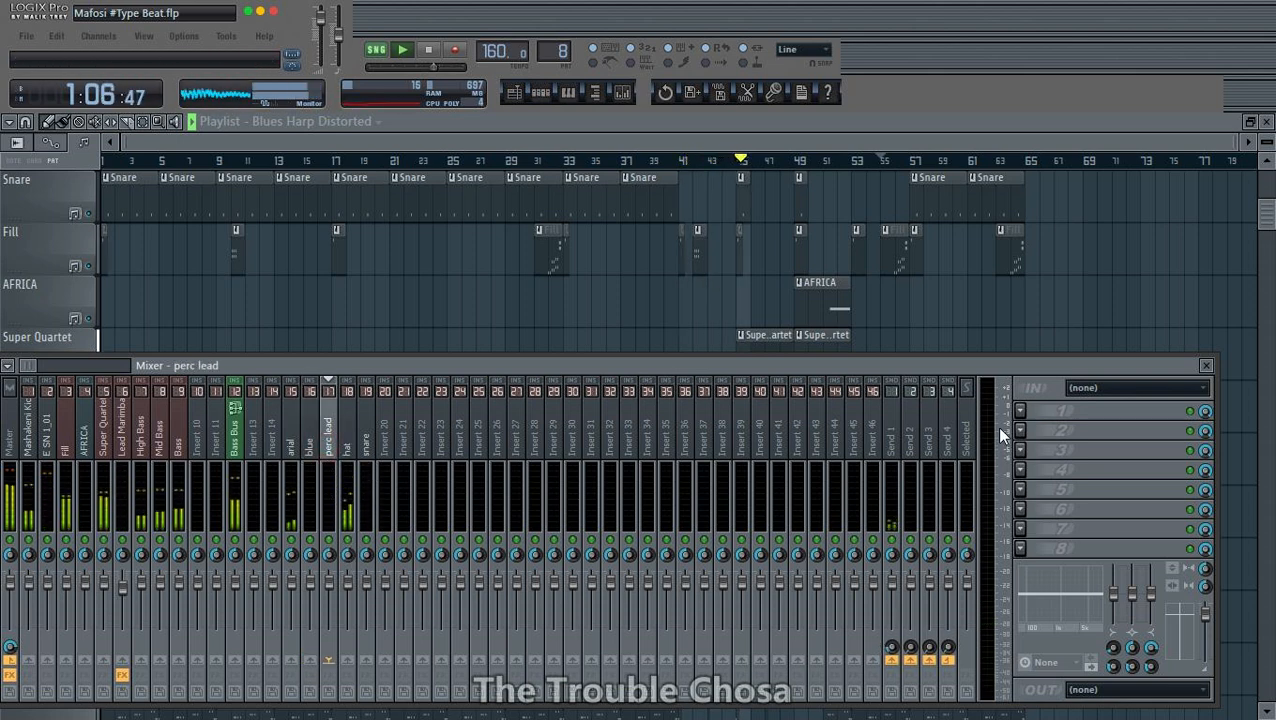
- Load TAL-Chorus-LX-64 into the first effect slot of the perc lead track and reduce the slot's mix level
left_click(1020, 410)
key("t")
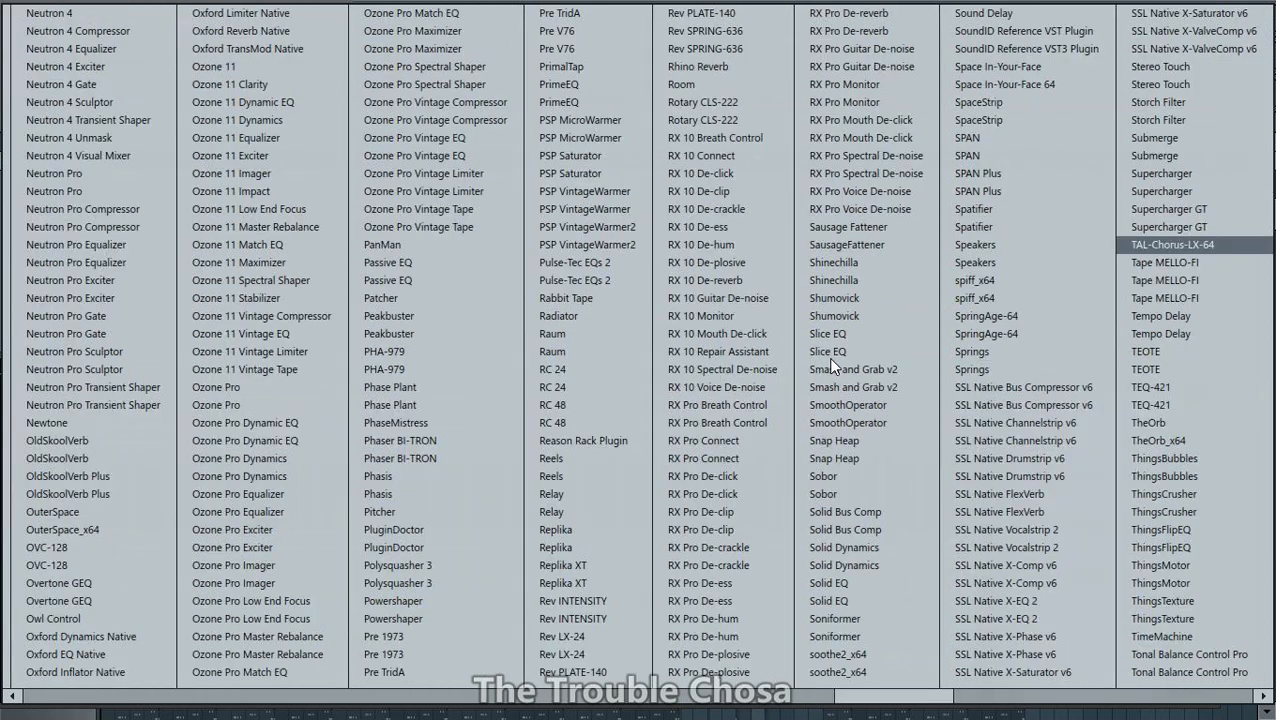
left_click(1221, 246)
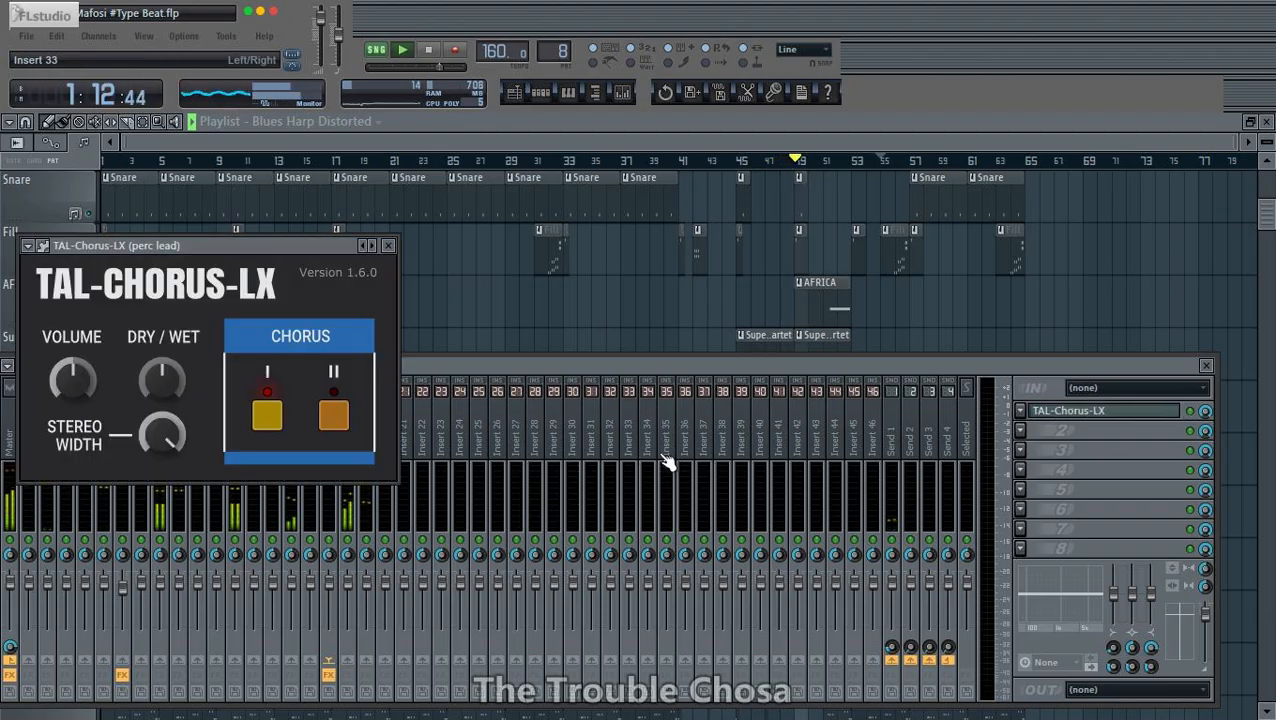
left_click_drag(1205, 412, 1205, 456)
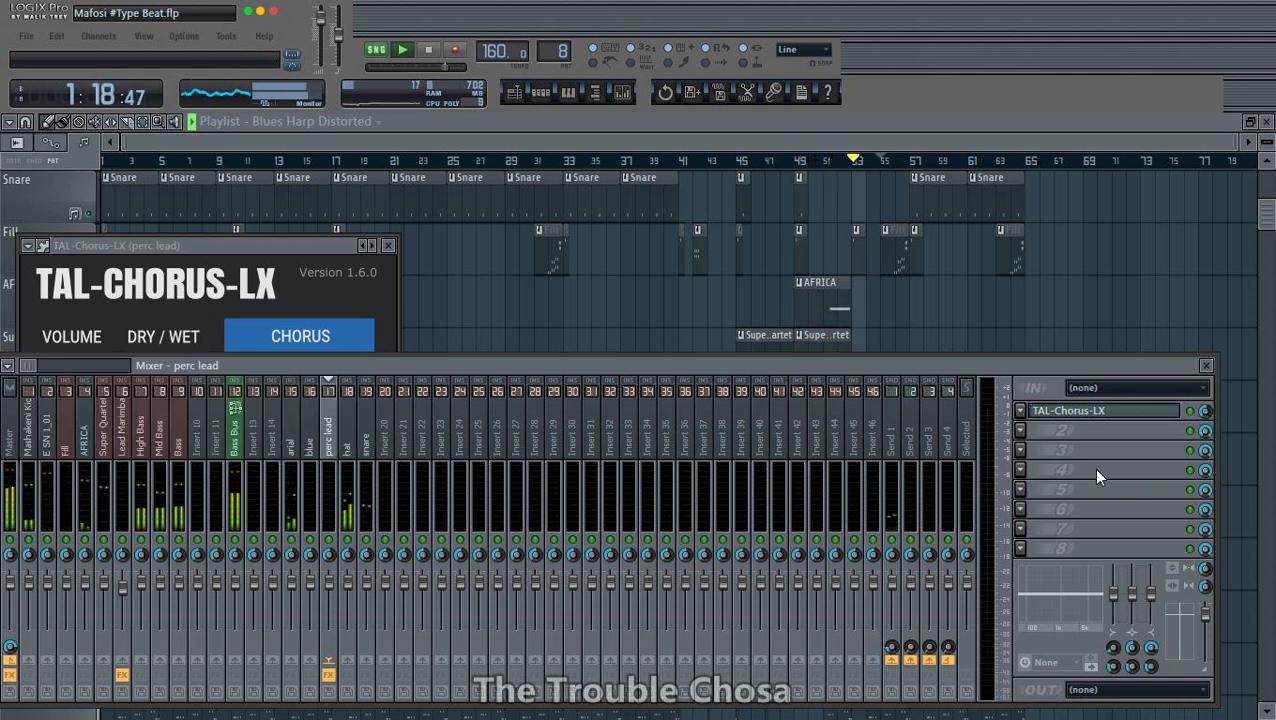
- Load ValhallaRoom_x64 into the first effect slot of the Send 1 track
left_click(1019, 411)
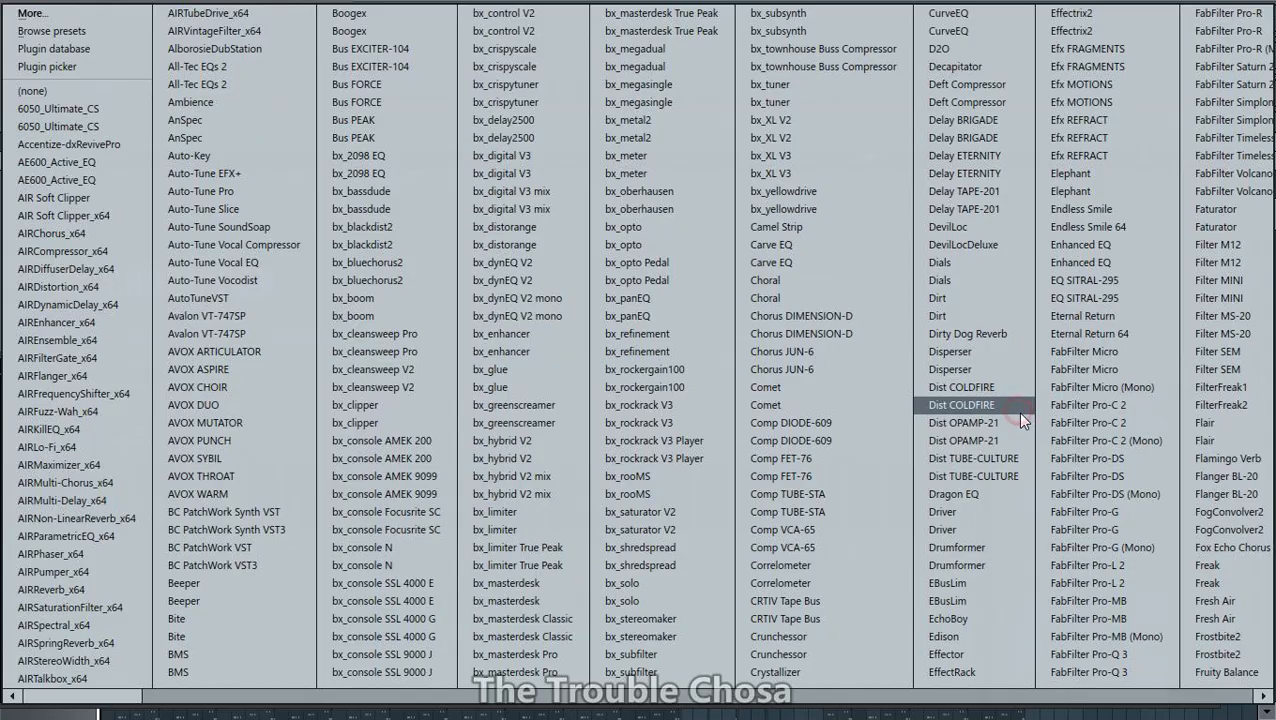
key("v")
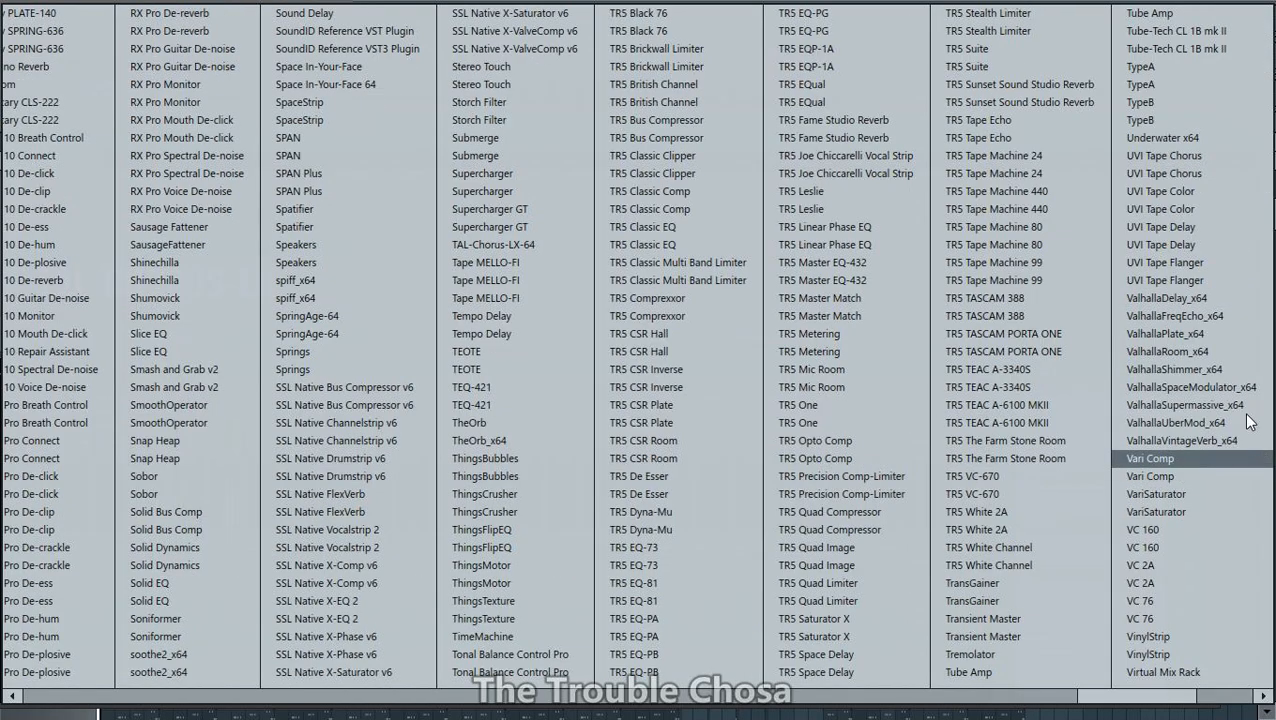
left_click(1206, 356)
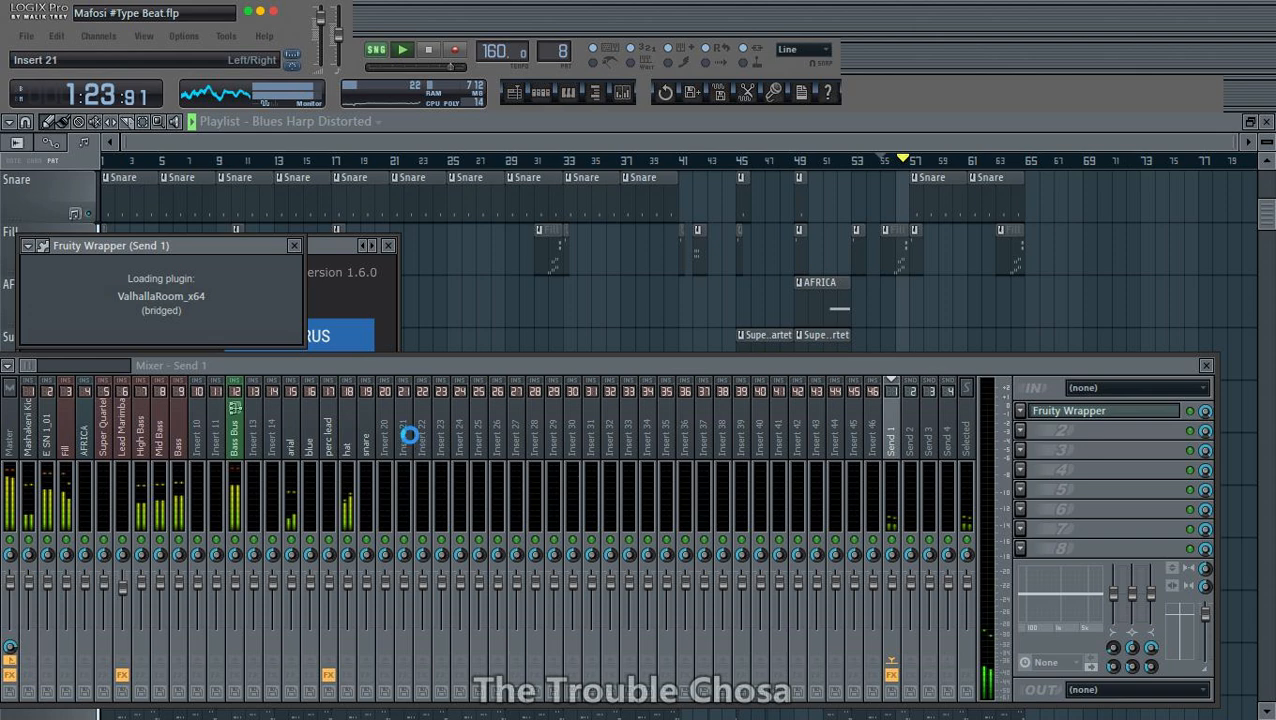
- Rename the Send 1 track ValhallaRoom with a teal colour, and save the project
right_click(1090, 412)
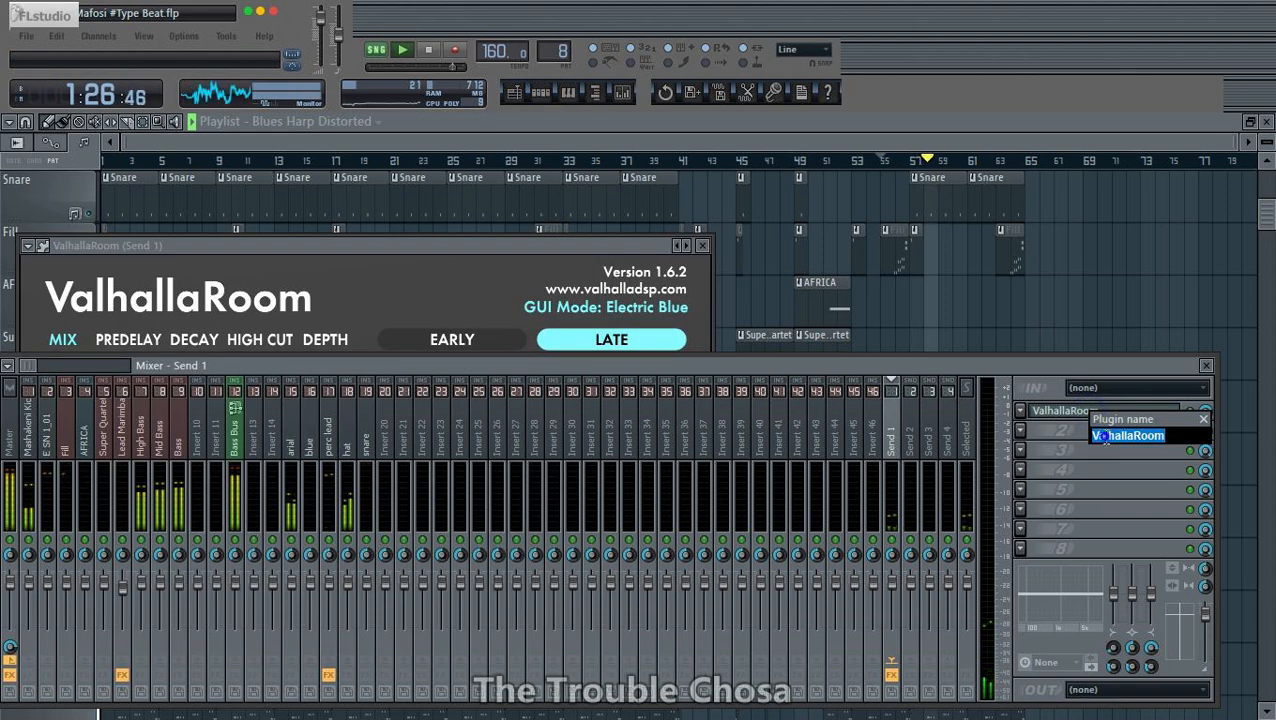
right_click(1104, 438)
left_click(1072, 497)
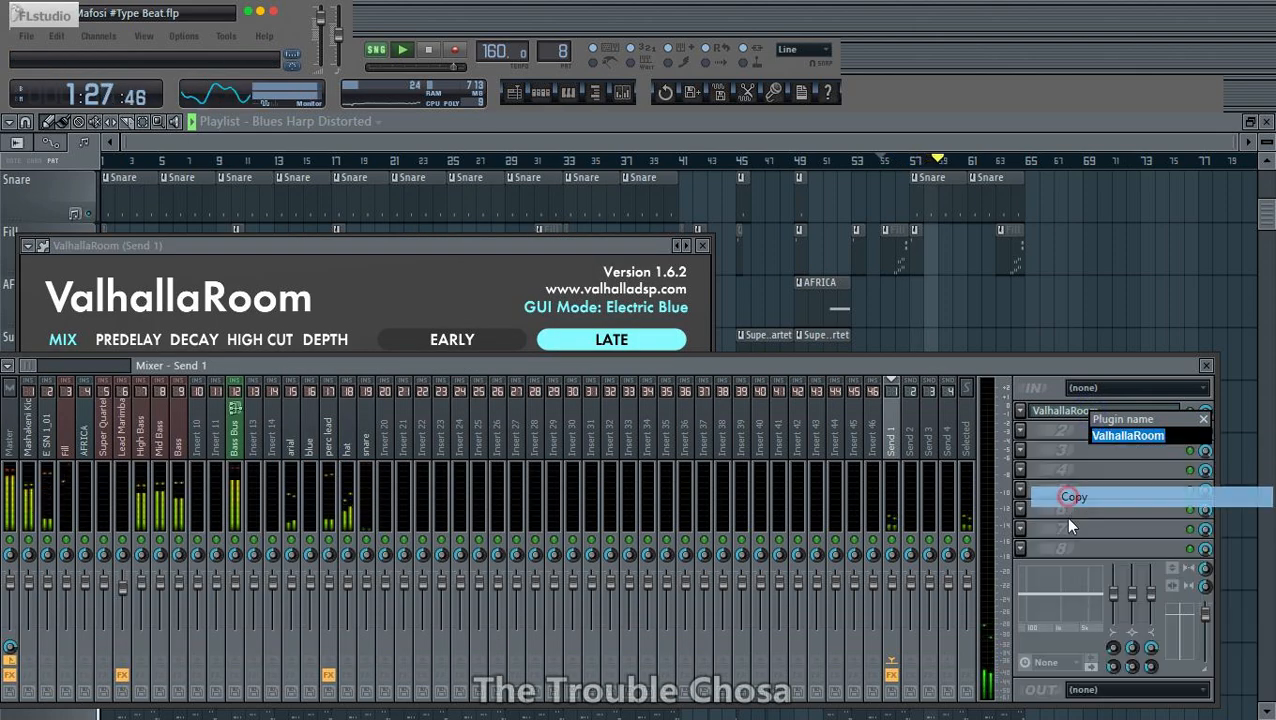
left_click(930, 521)
right_click(930, 521)
left_click(931, 521)
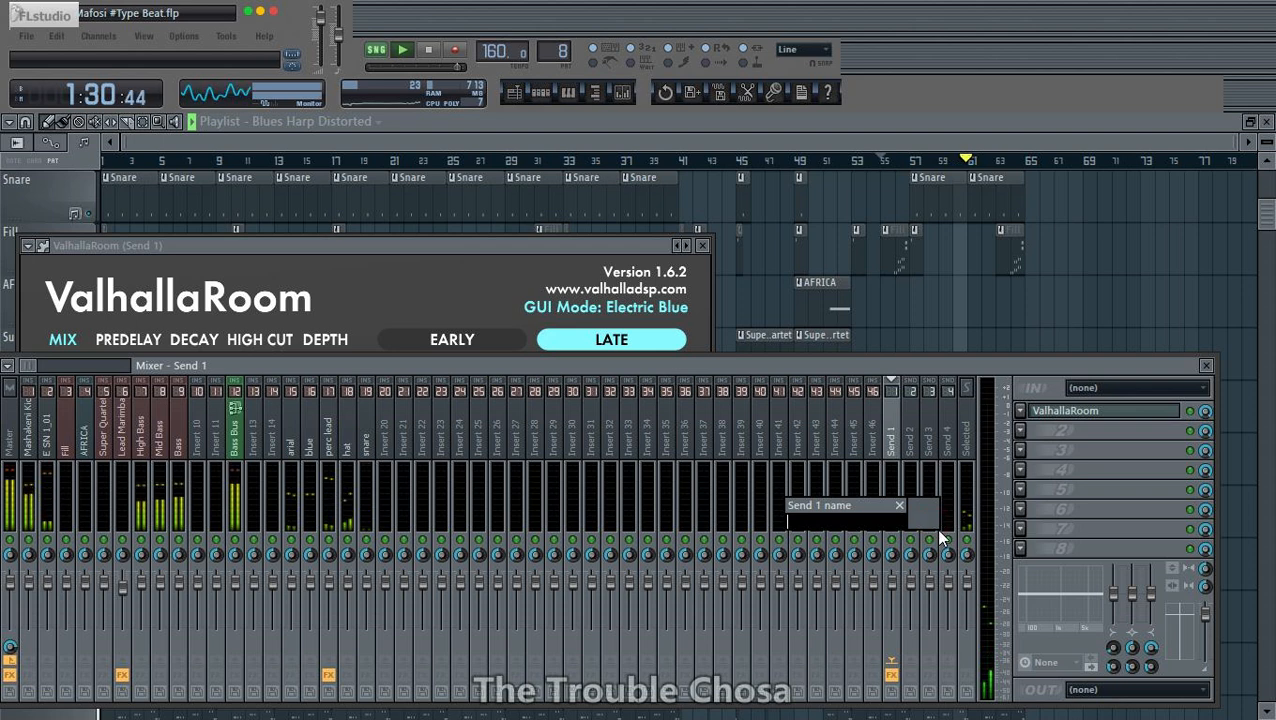
key("ctrl+v")
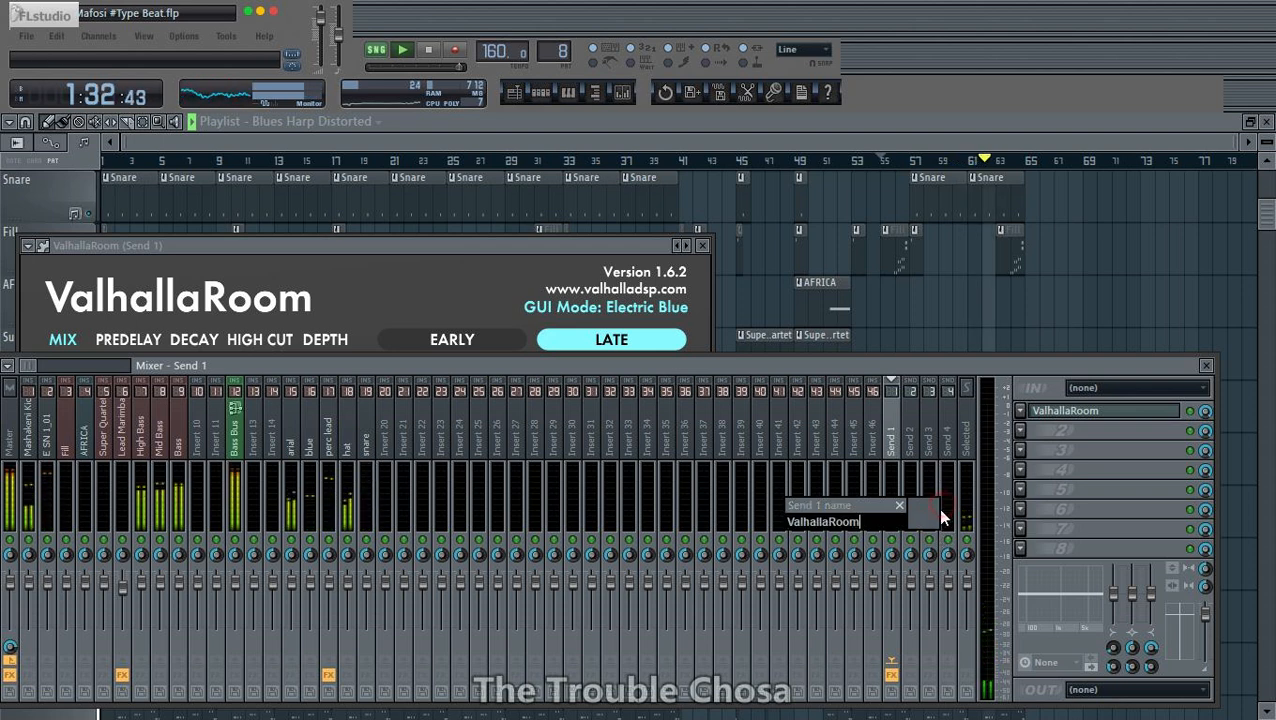
left_click(929, 511)
left_click(985, 403)
key("Return")
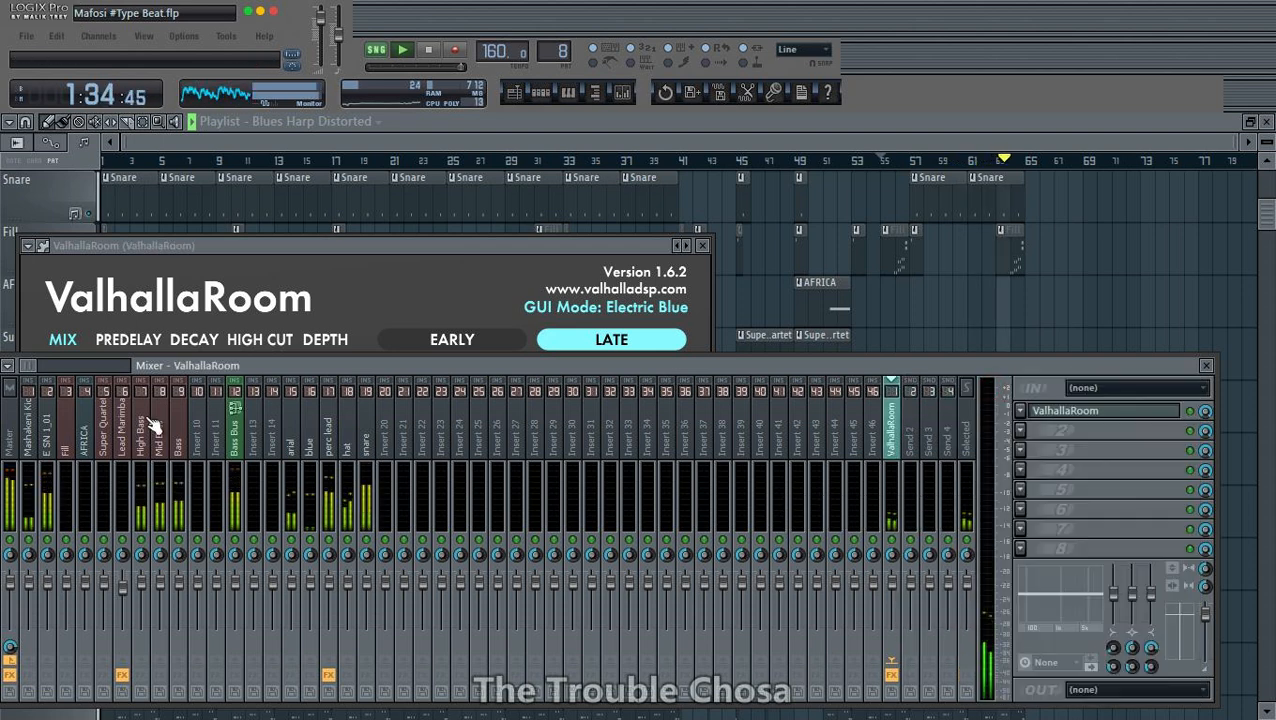
left_click(27, 36)
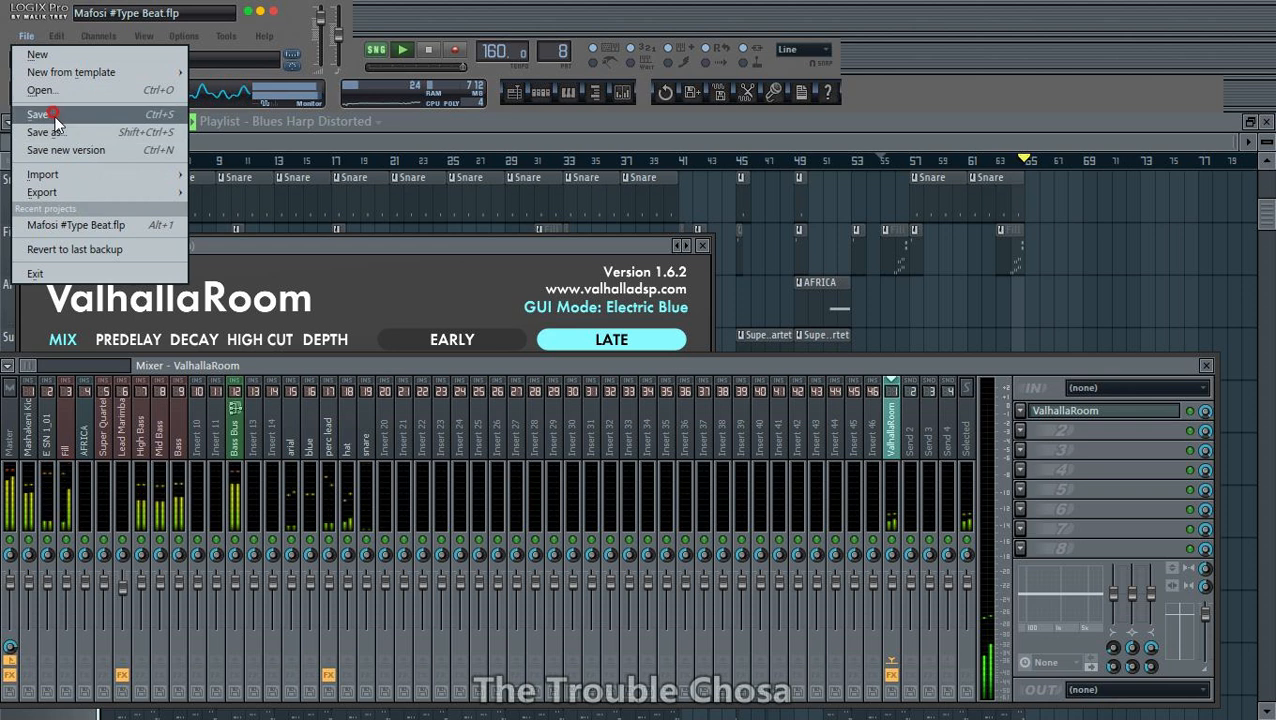
left_click(45, 112)
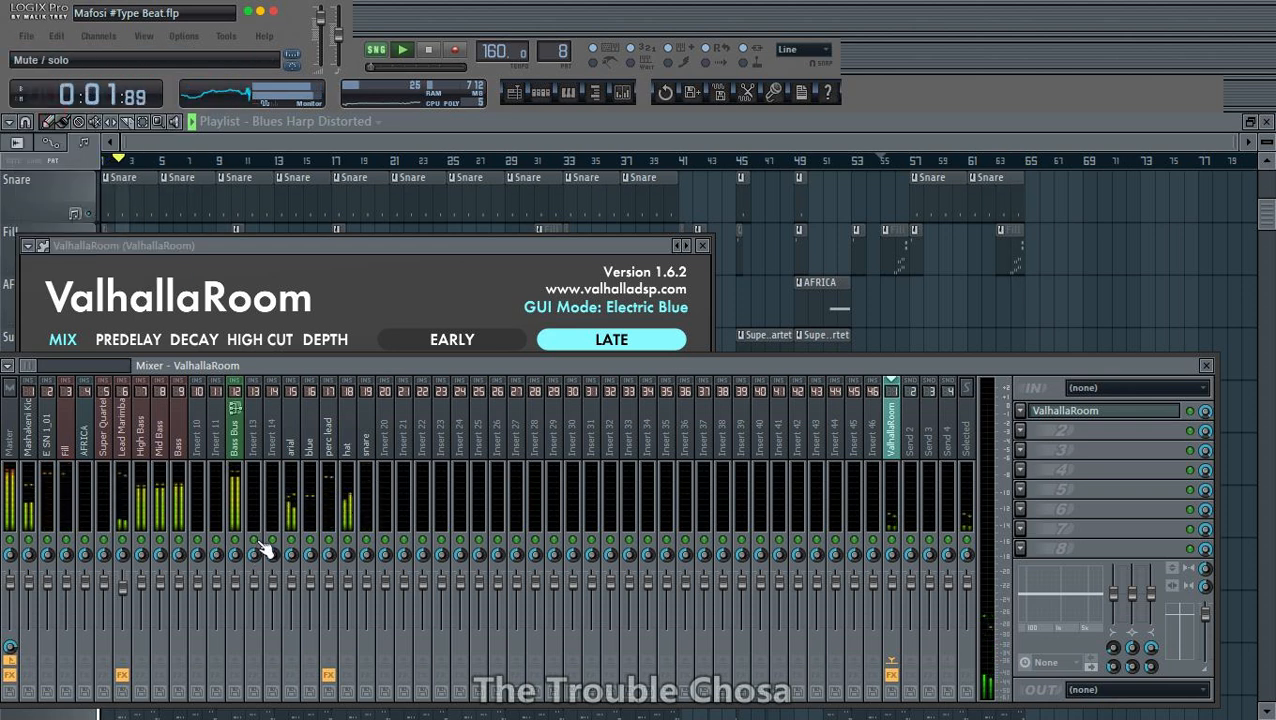
- Adjust the stereo panning of the perc lead mixer track
left_click(332, 446)
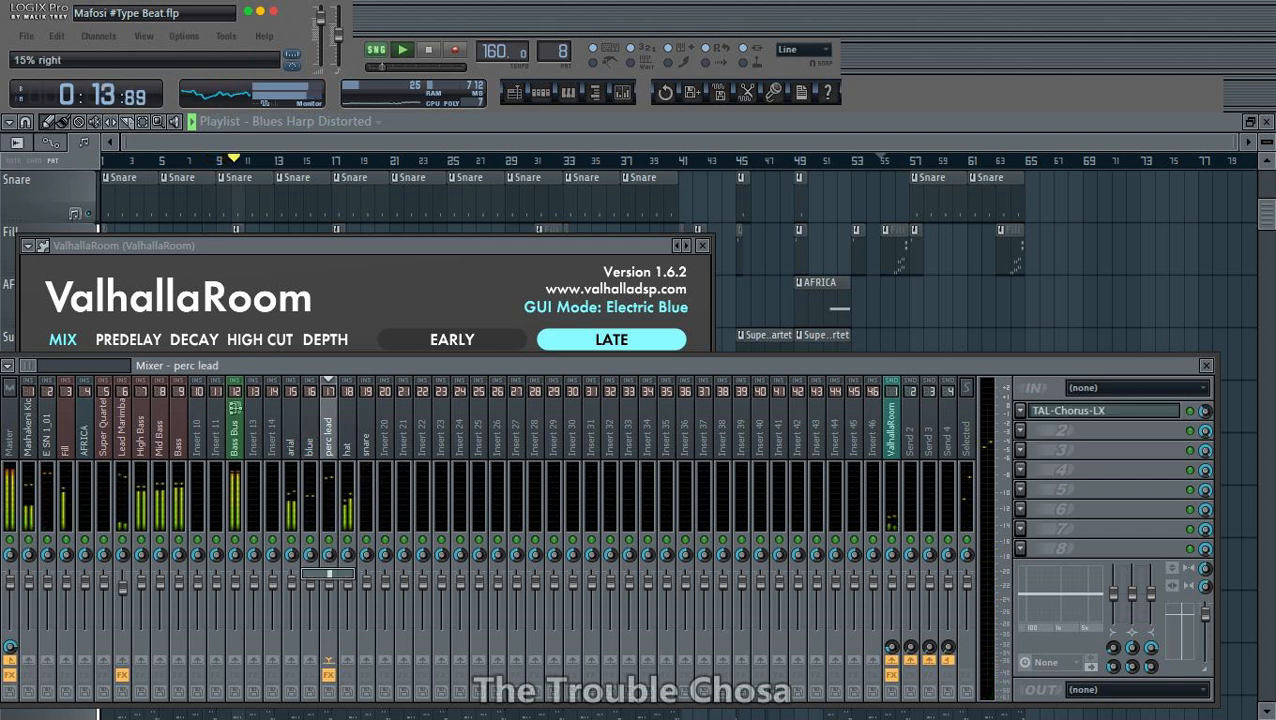
left_click_drag(328, 555, 311, 561)
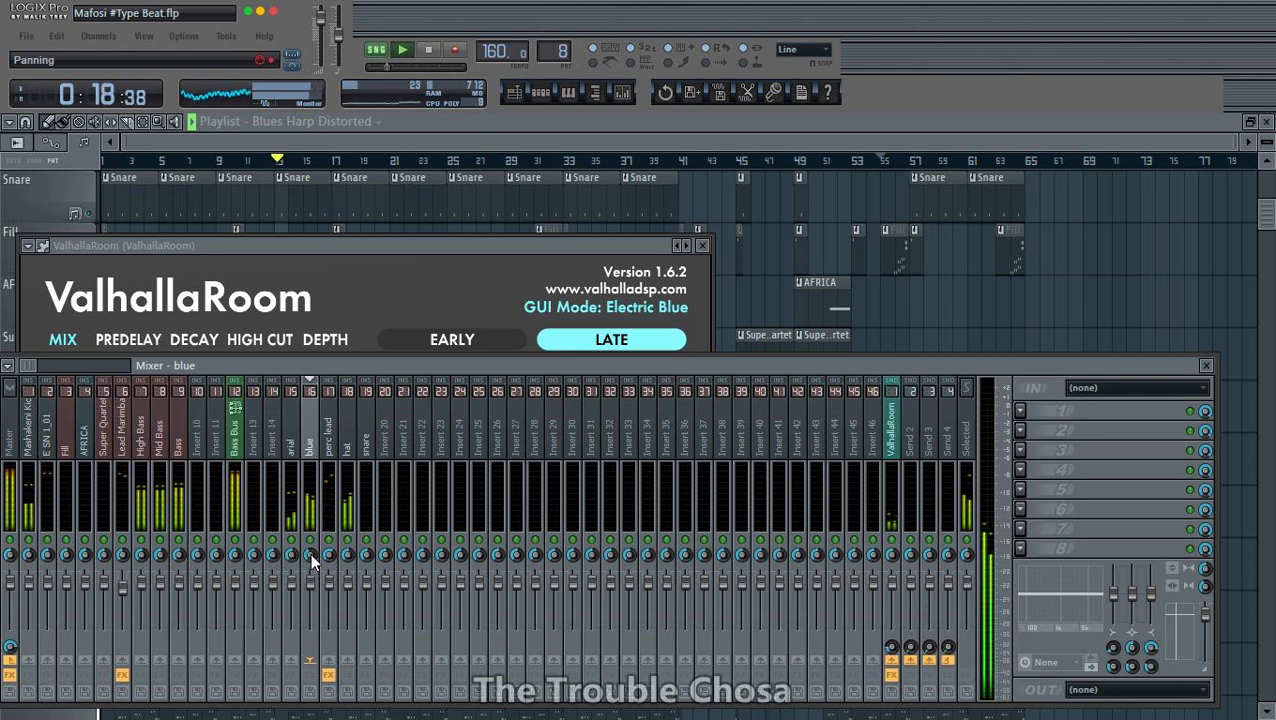
- Check the Mashakeni Kick track in the mixer and look over the arrangement's tracks in the playlist
left_click(30, 440)
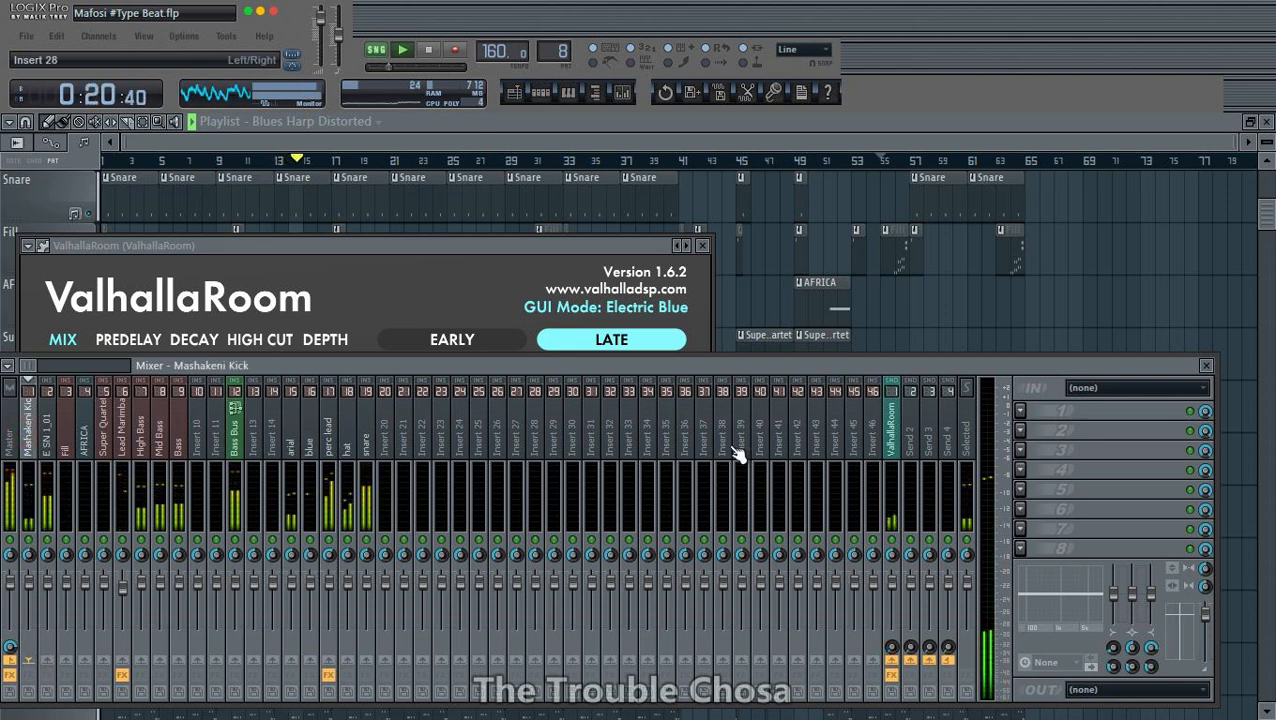
left_click(732, 141)
scroll(1019, 329, "down", 7)
scroll(1011, 324, "up", 10)
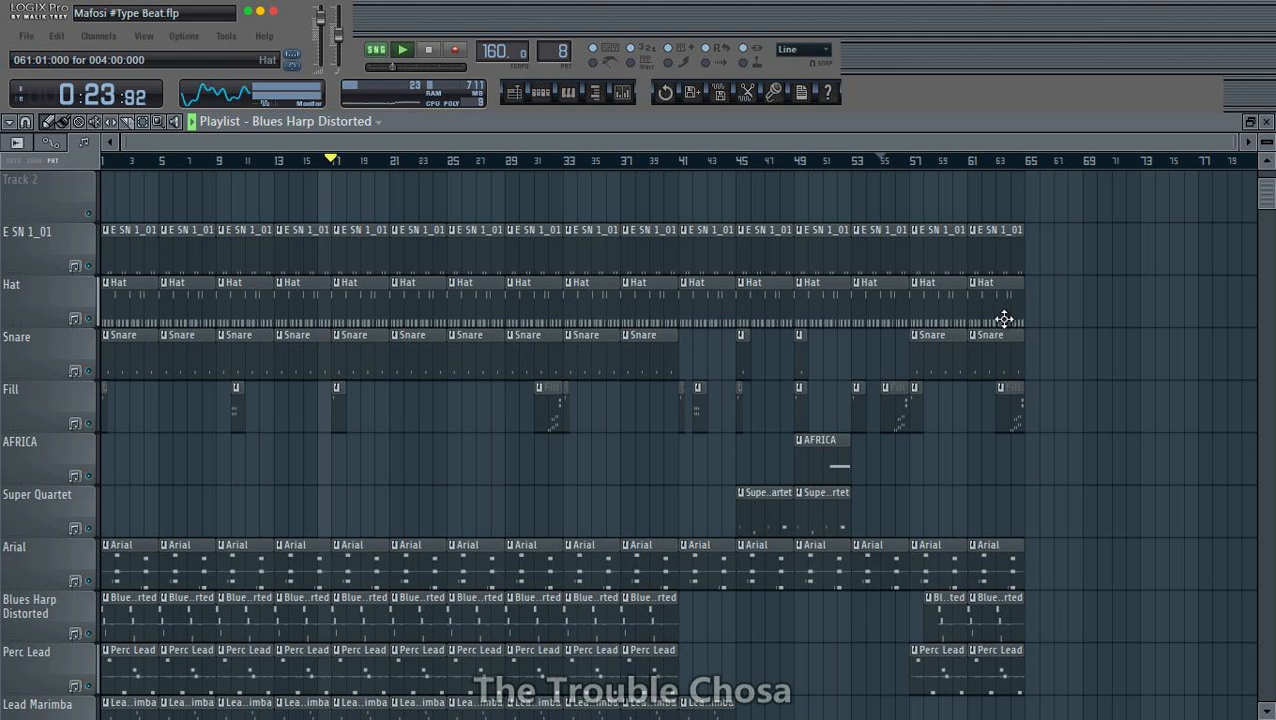
left_click(622, 93)
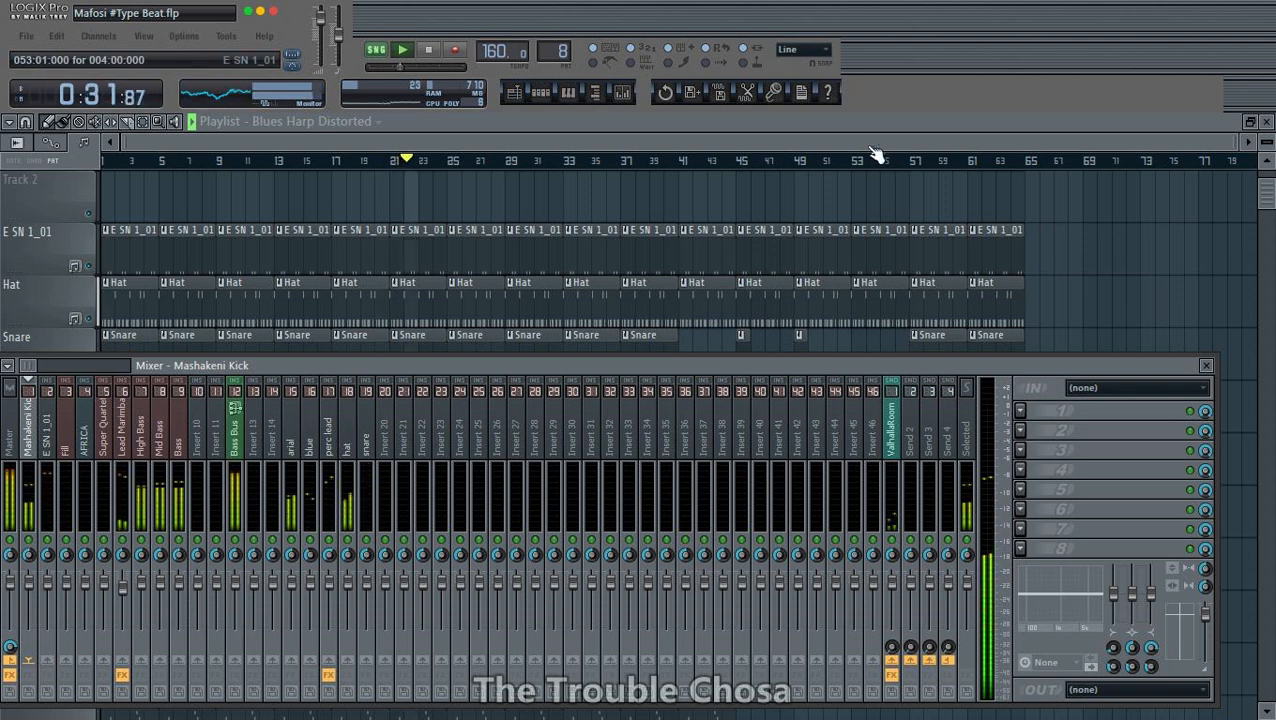
key("F9")
scroll(1054, 328, "up", 1)
scroll(1053, 329, "down", 3)
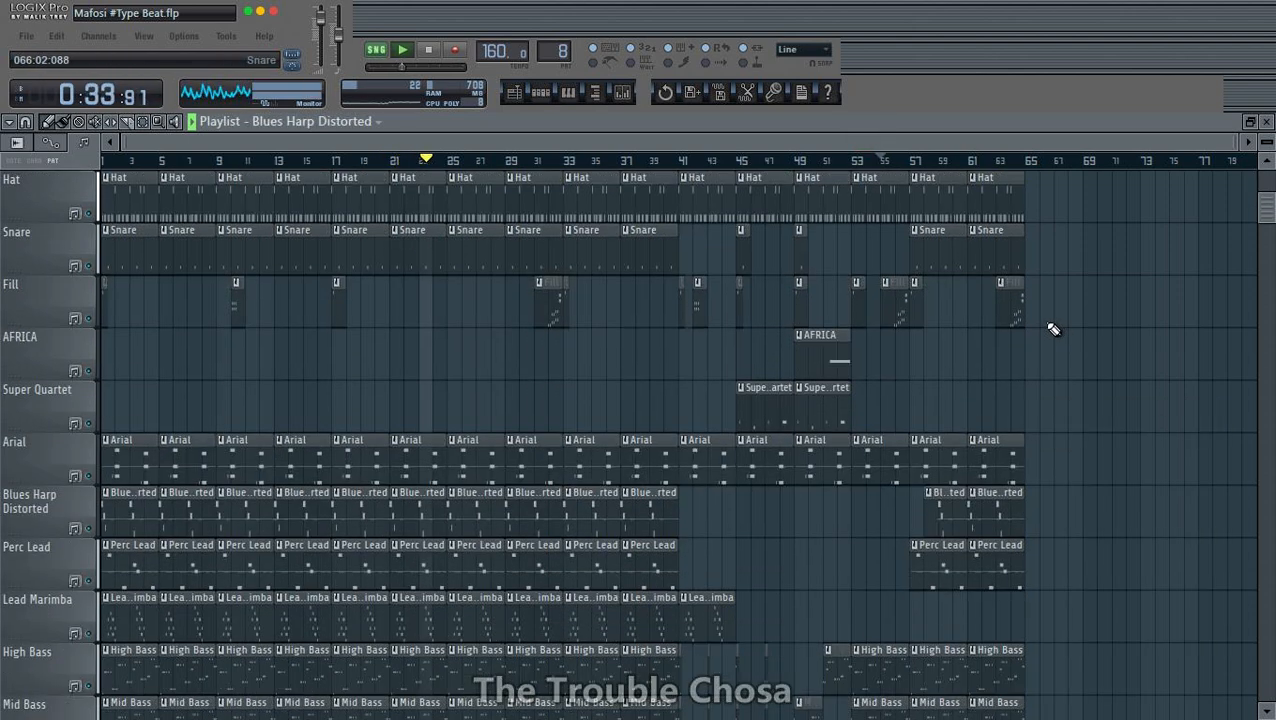
scroll(1054, 328, "down", 1)
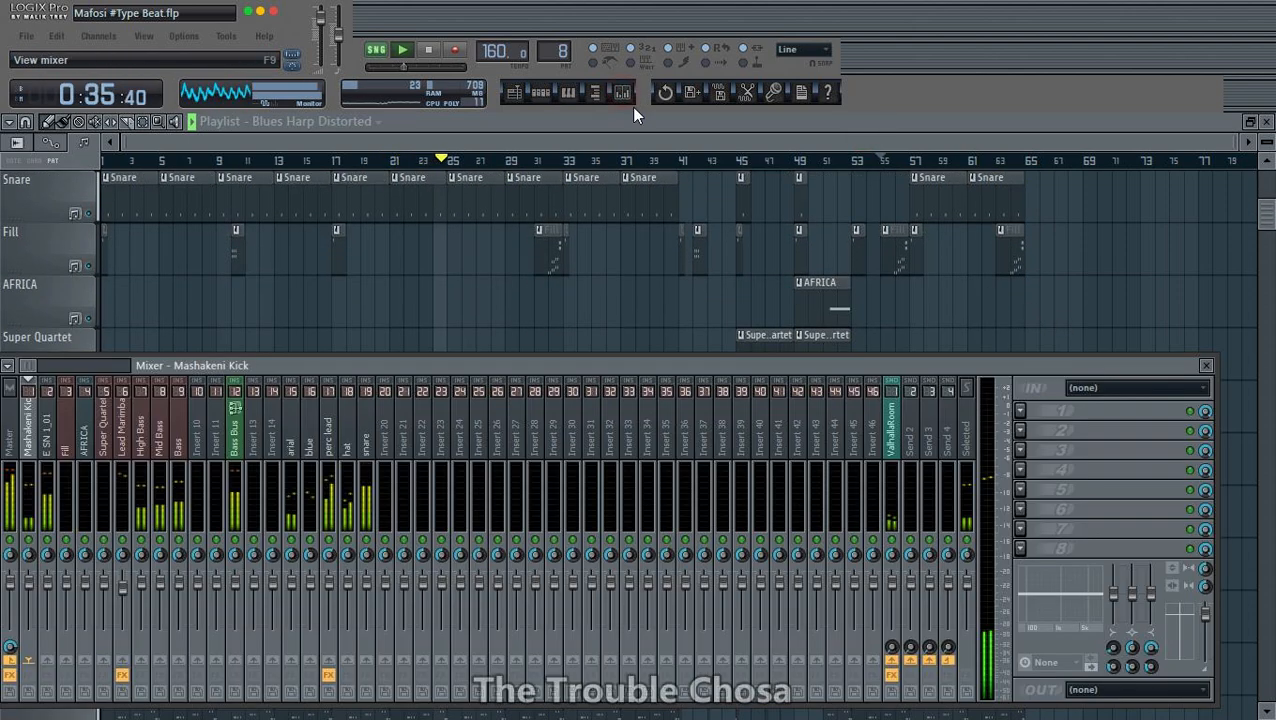
left_click(622, 102)
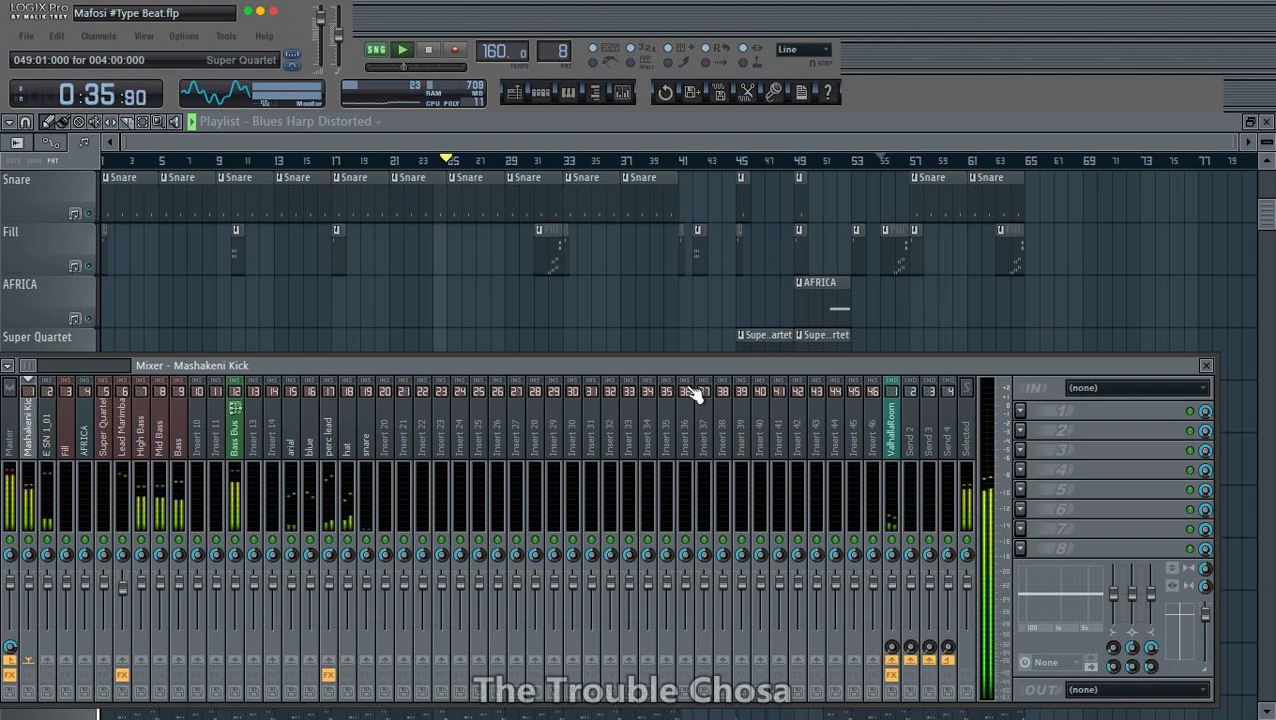
key("F9")
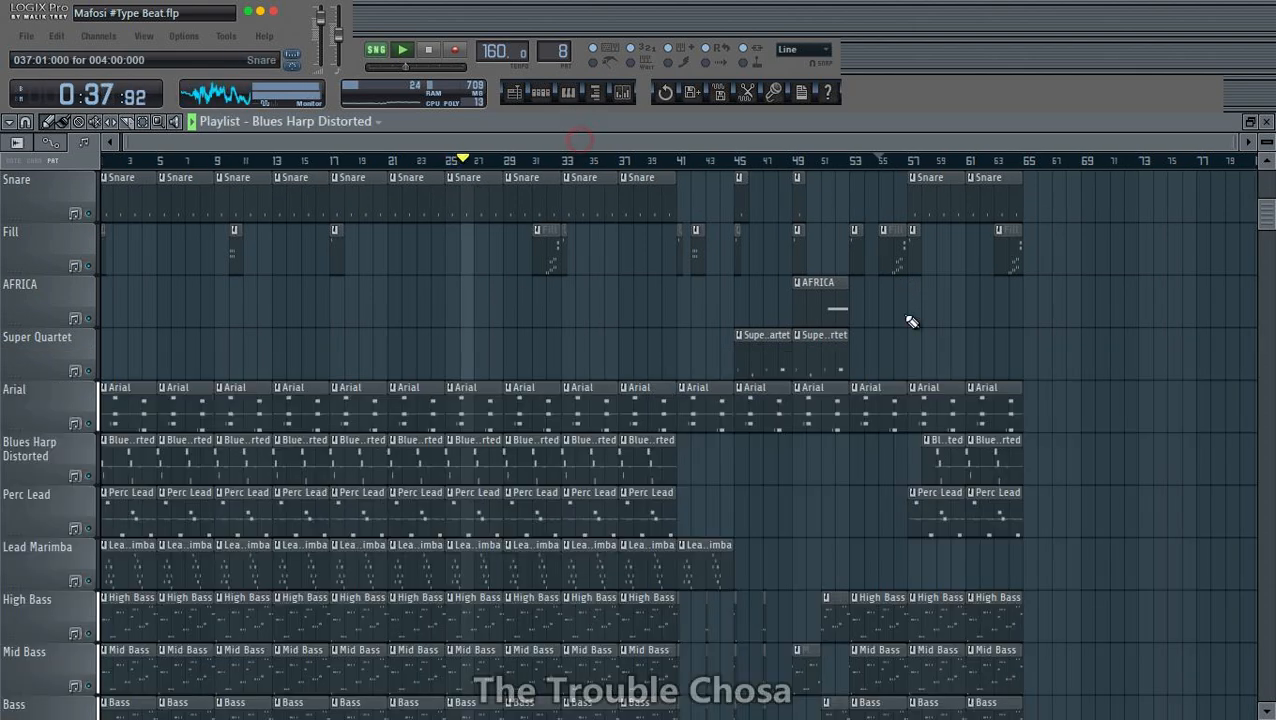
scroll(910, 321, "down", 6)
scroll(934, 427, "up", 10)
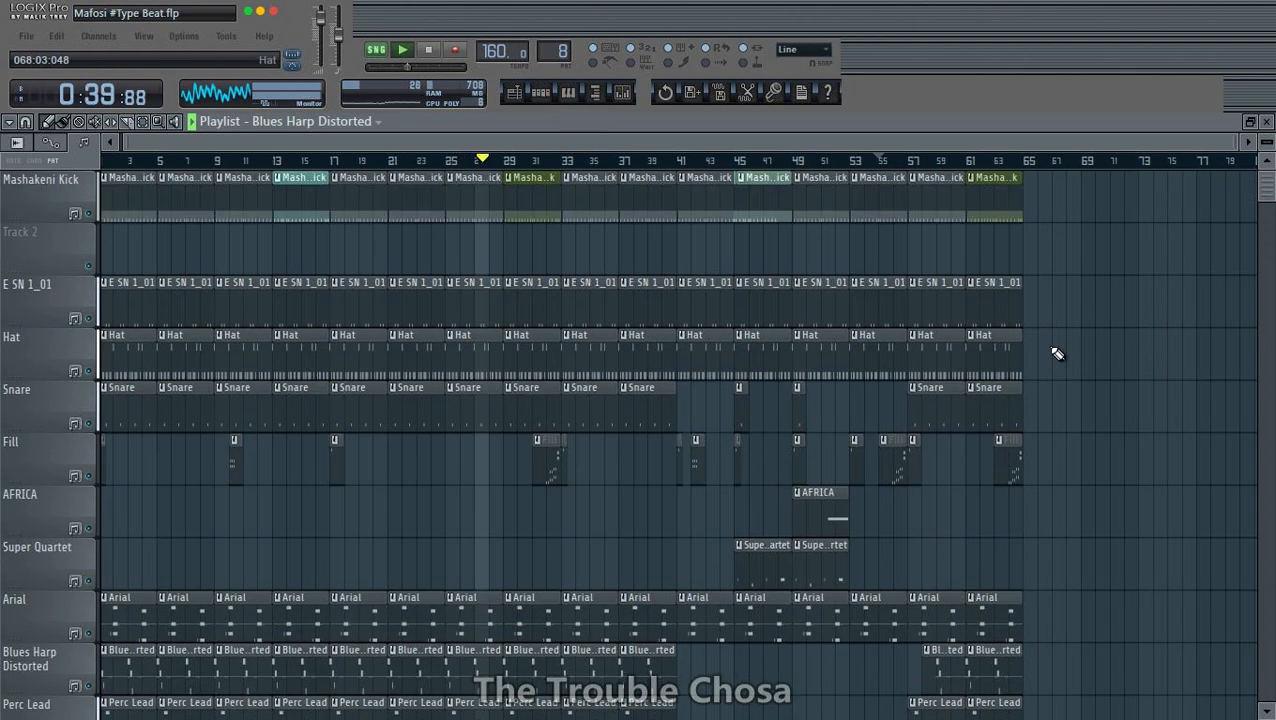
- Select all clips in the playlist and duplicate the whole arrangement twice, one copy after the other
key("ctrl+a")
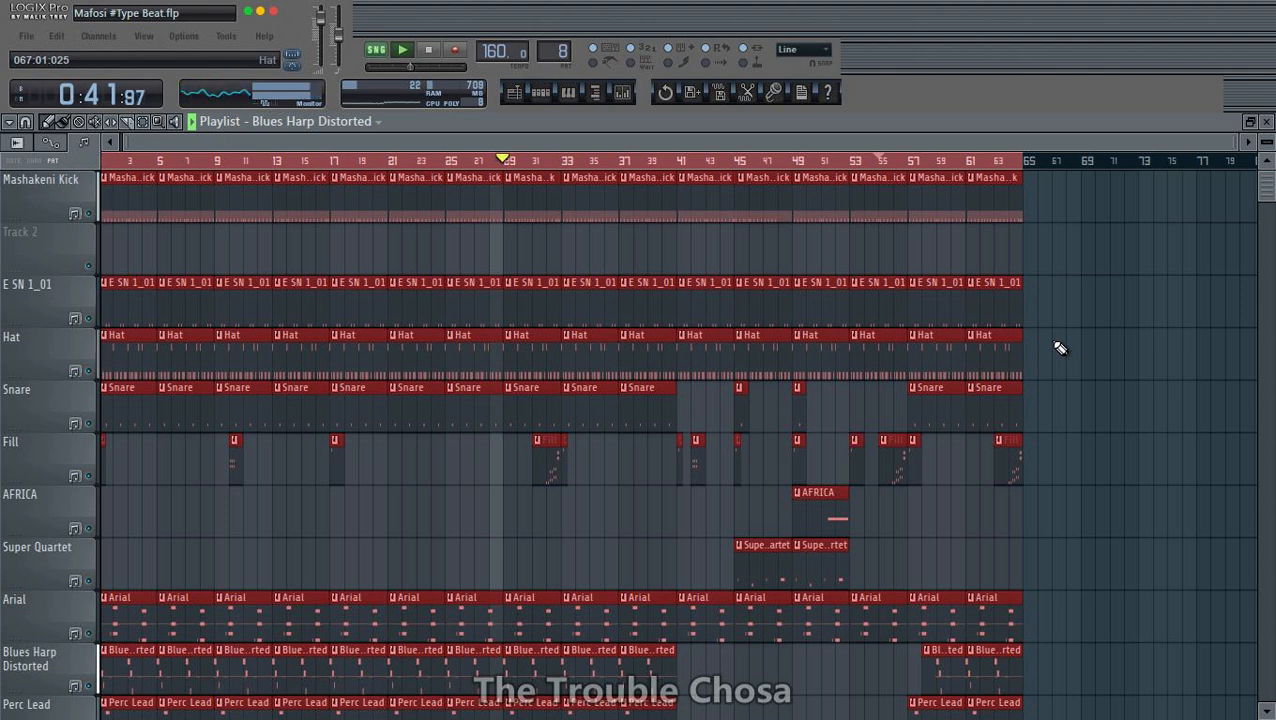
key("ctrl+b")
key("ctrl+b")
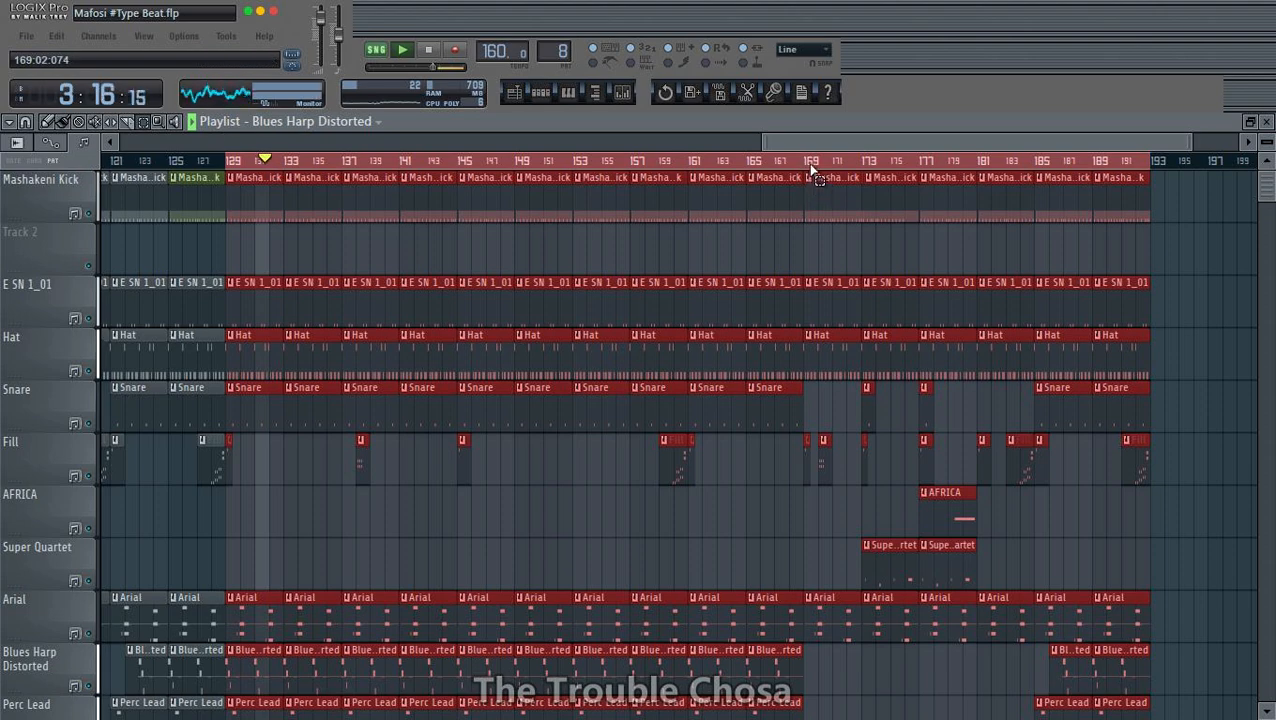
- Delete all clips on every track from bar 169 to the end of the arrangement
left_click_drag(813, 171, 1110, 200)
key("Delete")
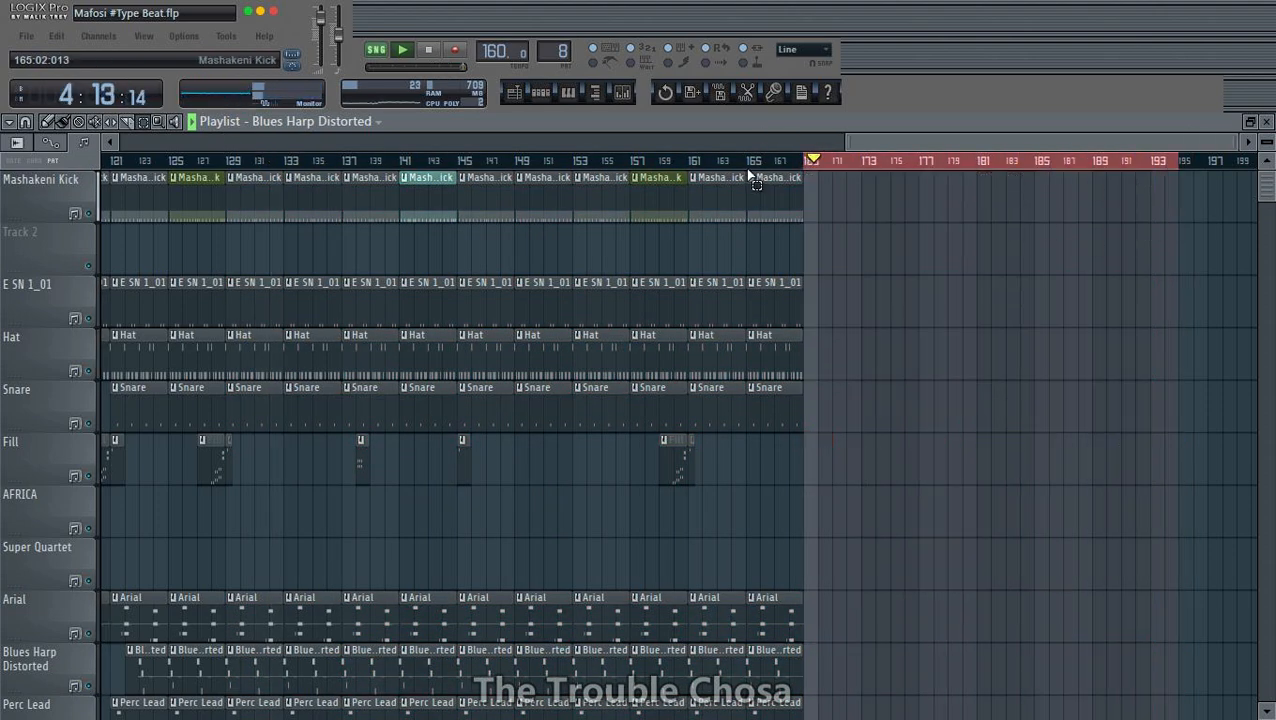
scroll(755, 166, "down", 4)
scroll(289, 350, "down", 5)
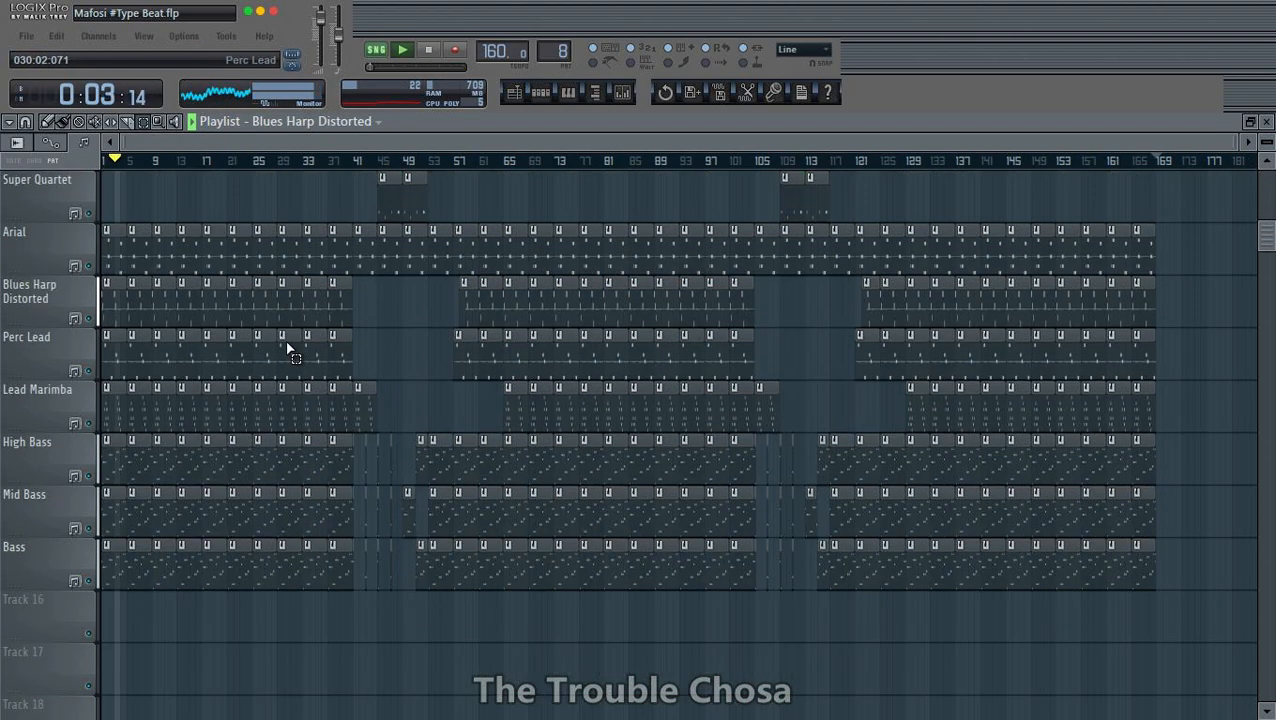
- Save the project under its existing name, Mafosi #Type Beat, overwriting the file in the Projects folder
left_click(26, 36)
left_click(40, 134)
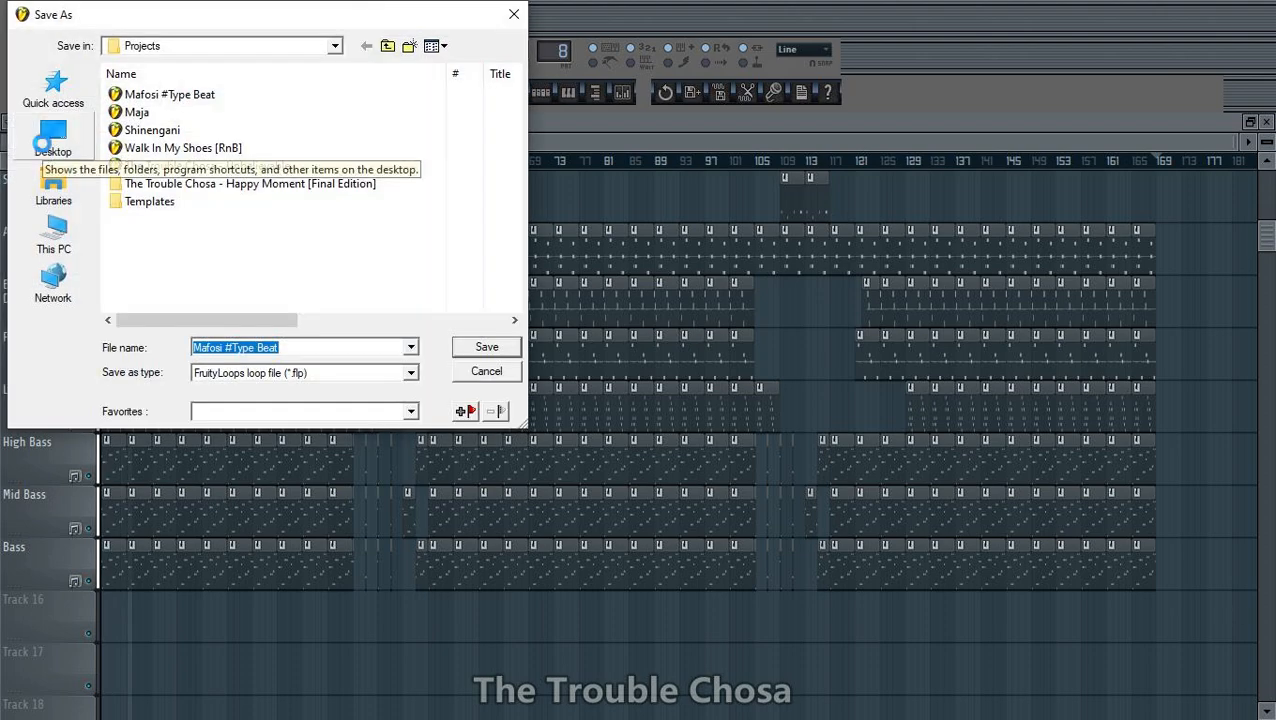
key("Return")
key("Return")
- Show the sample browser, widen it, and open the His_Girl vocals folder under Vintage Vocals in Crates Records Store's Emperor Sample Library
left_click(595, 93)
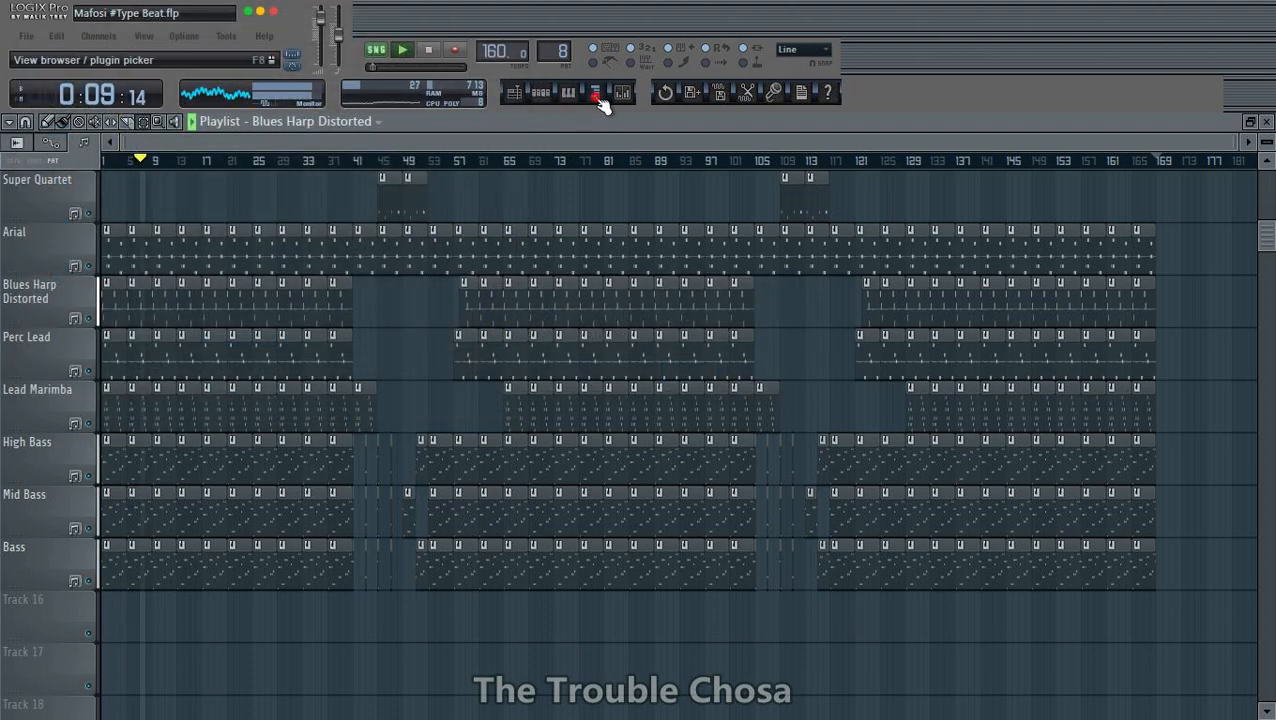
left_click(125, 370)
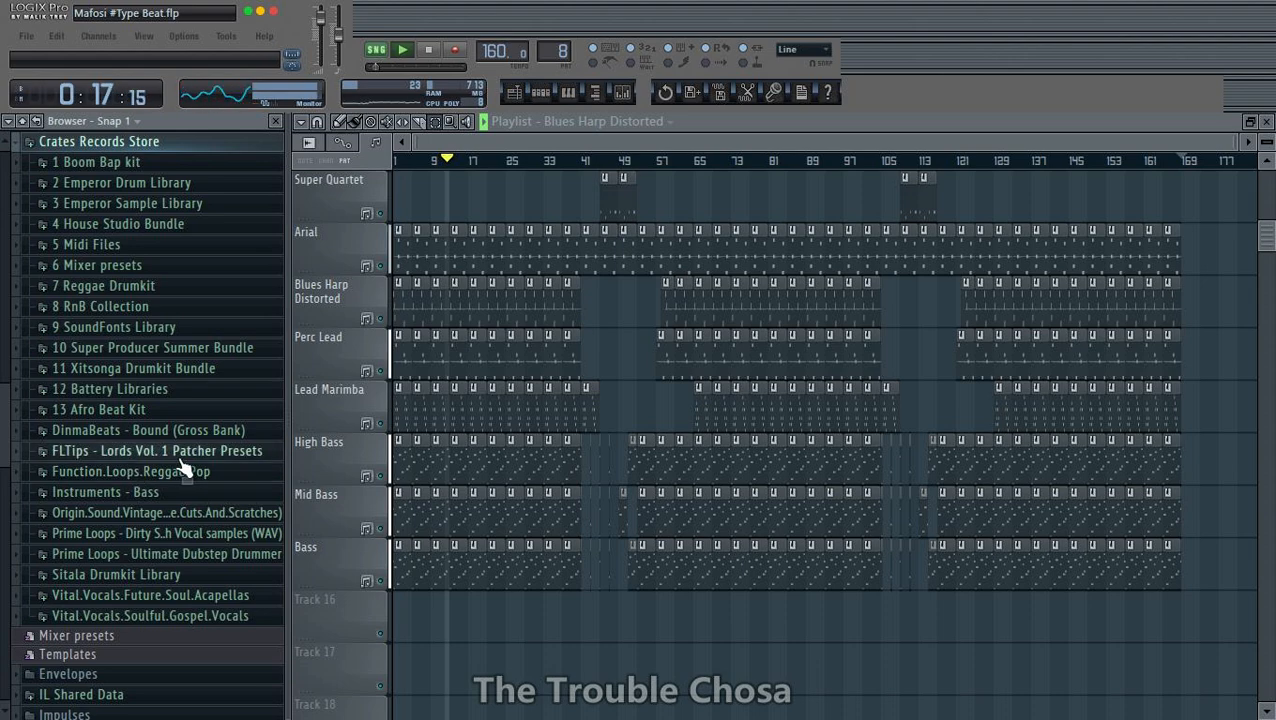
scroll(100, 285, "up", 3)
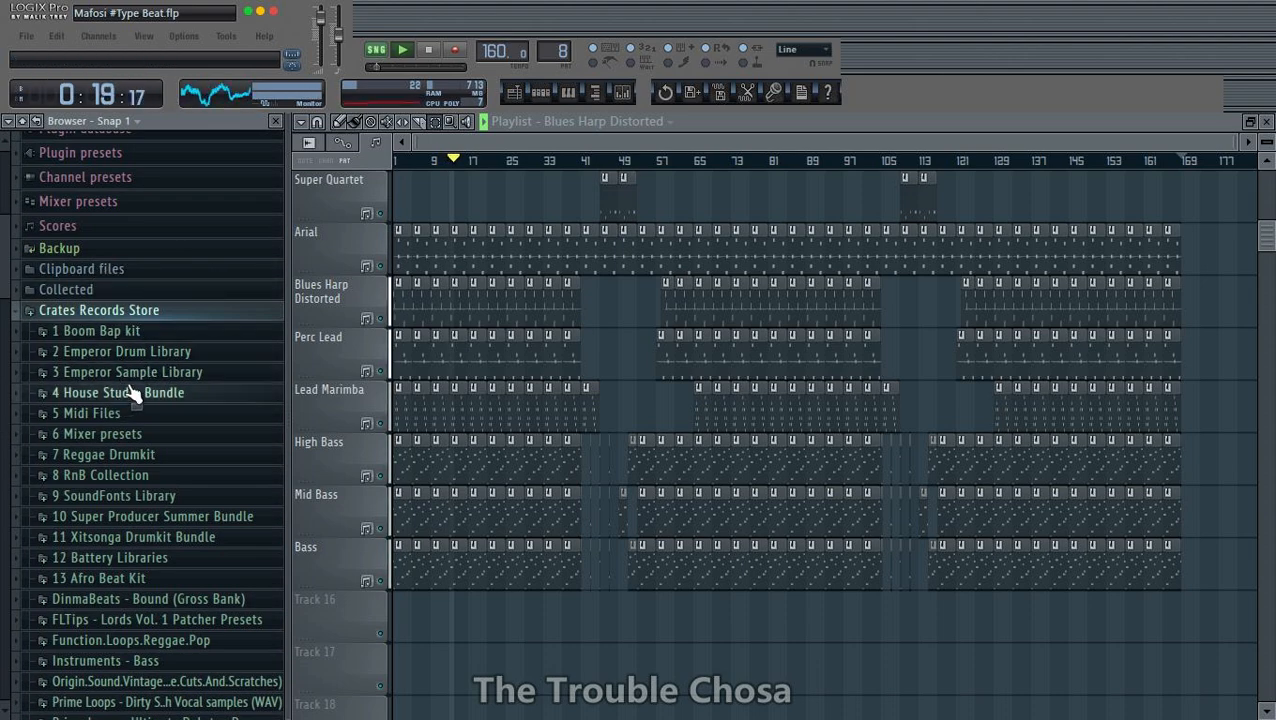
left_click(148, 375)
scroll(142, 488, "down", 6)
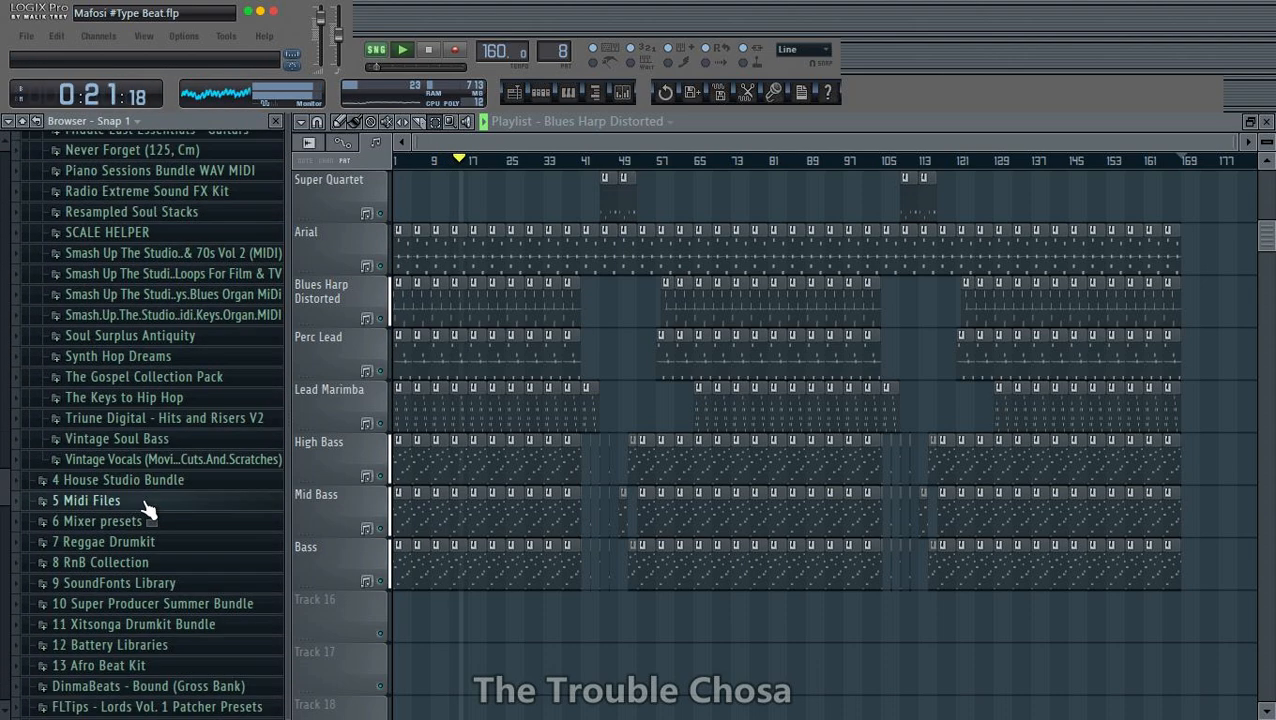
left_click(170, 462)
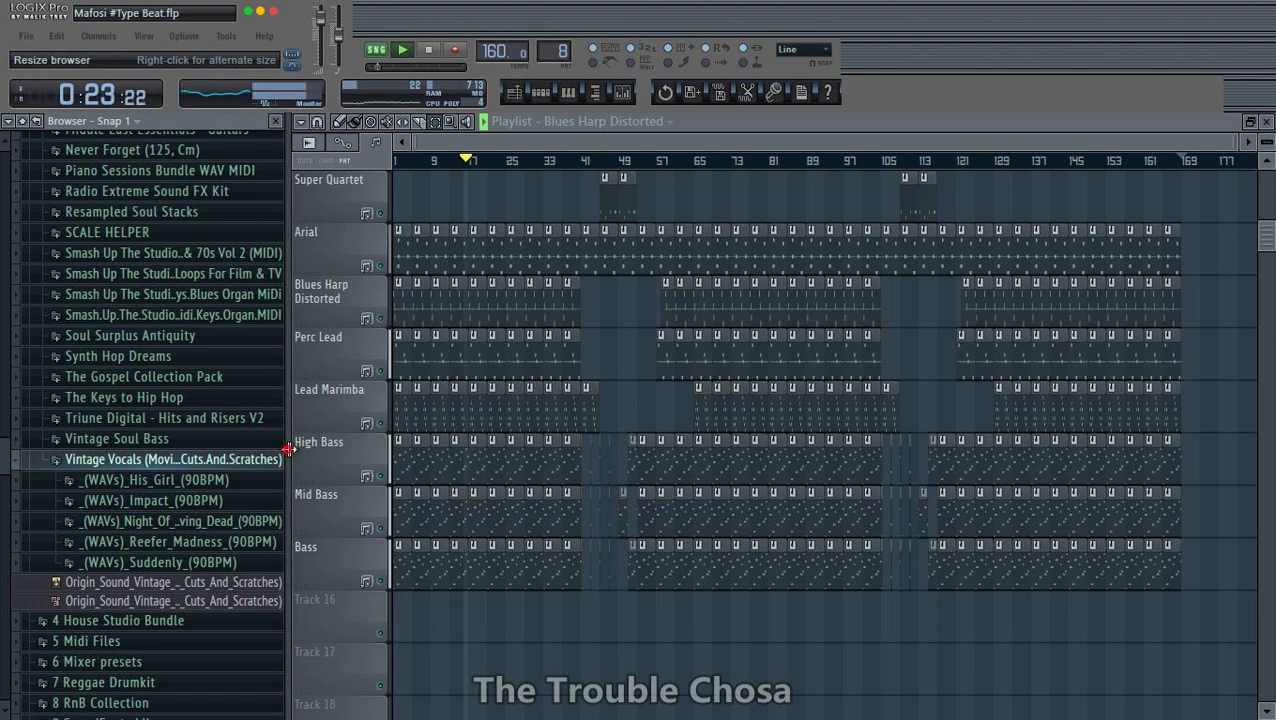
left_click_drag(288, 444, 395, 450)
left_click(211, 482)
left_click(180, 521)
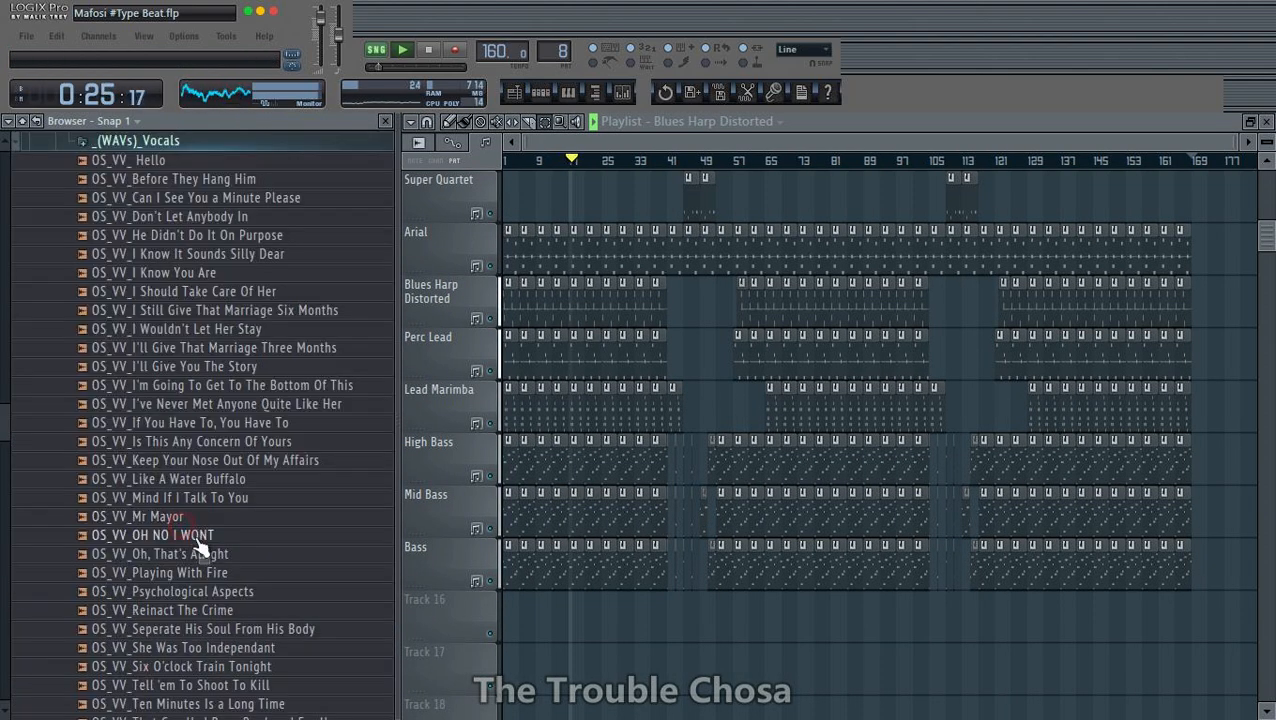
- Audition the spoken vocal samples in the His_Girl folder, from OH NO I WONT through You're A Hard Man To Find
left_click(190, 537)
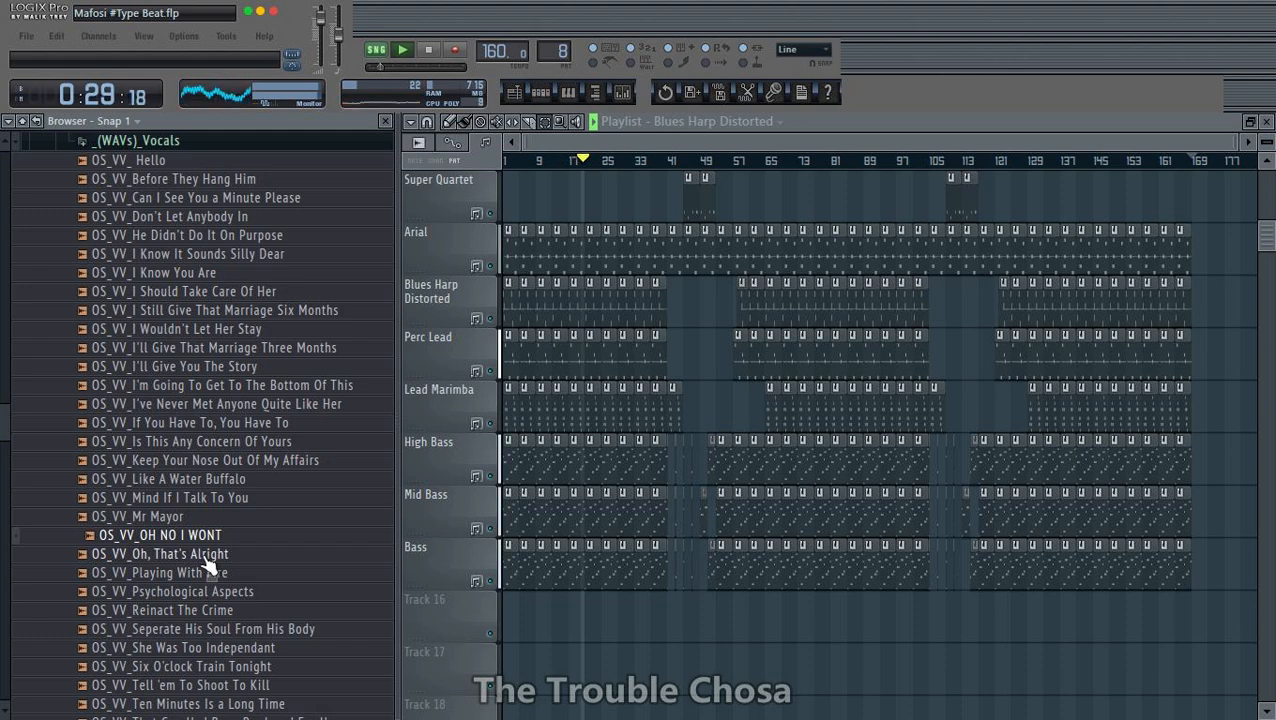
left_click(204, 556)
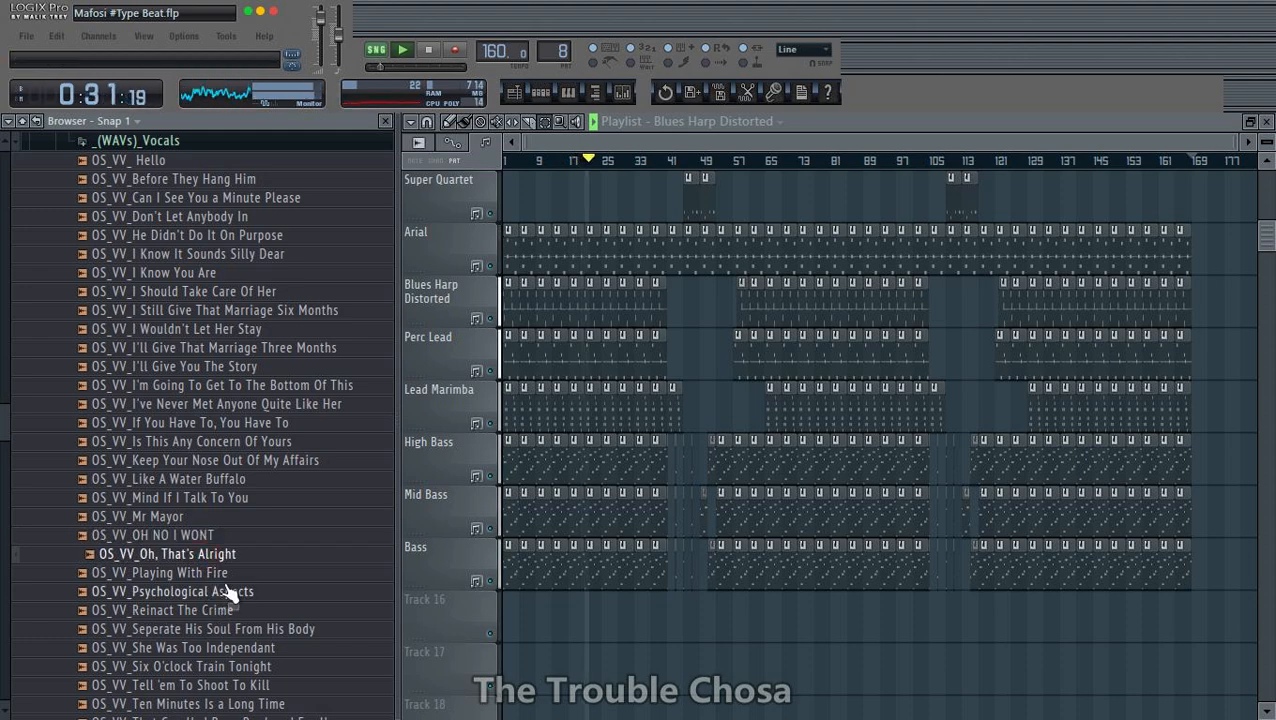
scroll(229, 594, "down", 3)
left_click(226, 540)
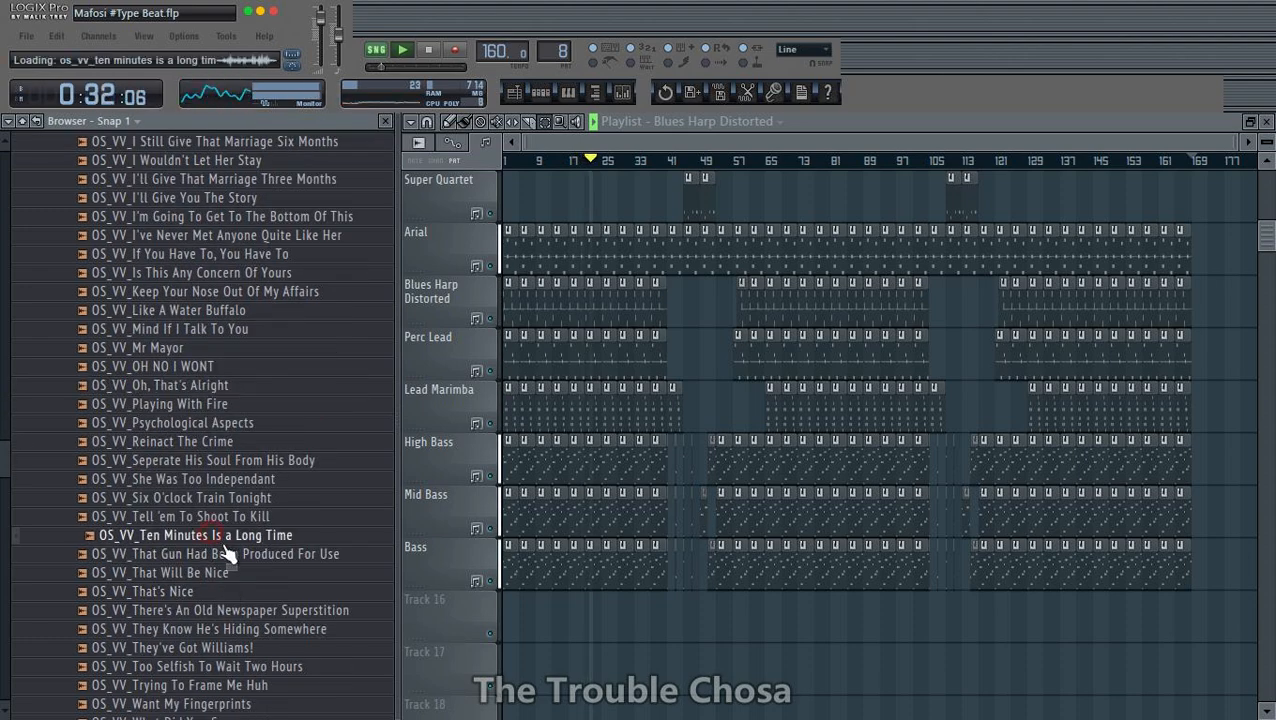
left_click(211, 567)
left_click(190, 593)
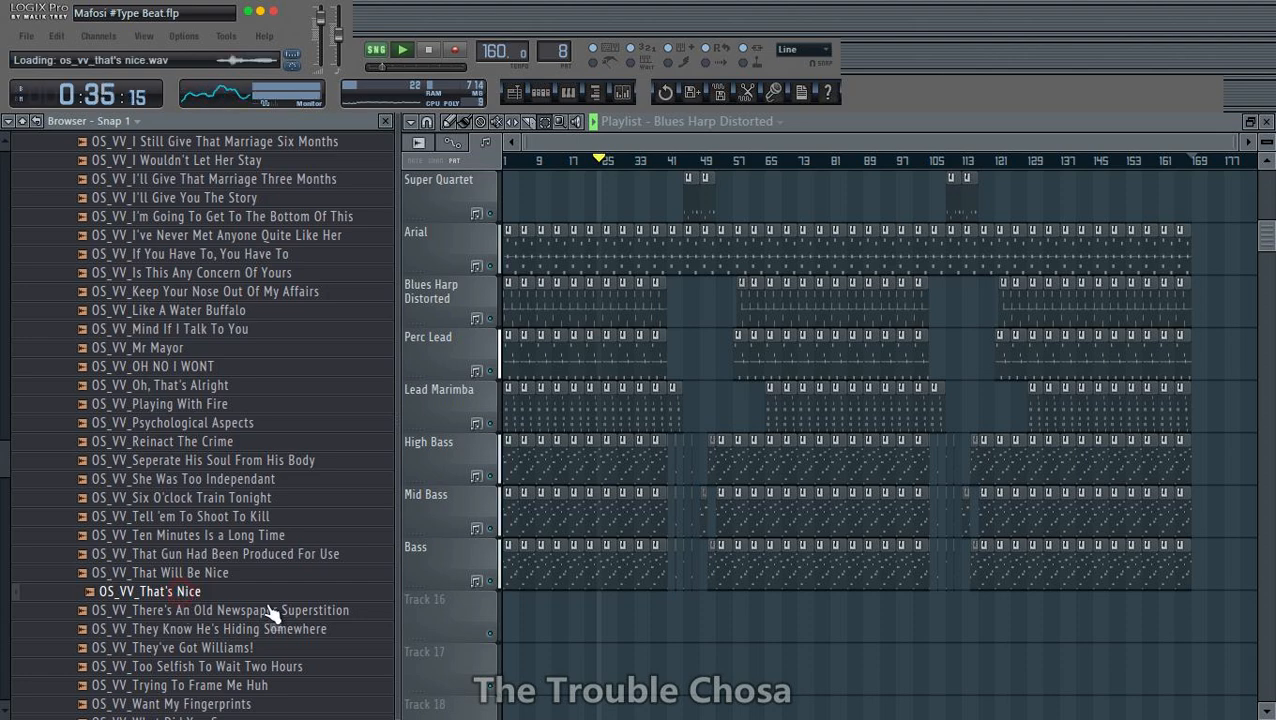
scroll(270, 609, "down", 3)
left_click(245, 557)
scroll(260, 581, "down", 4)
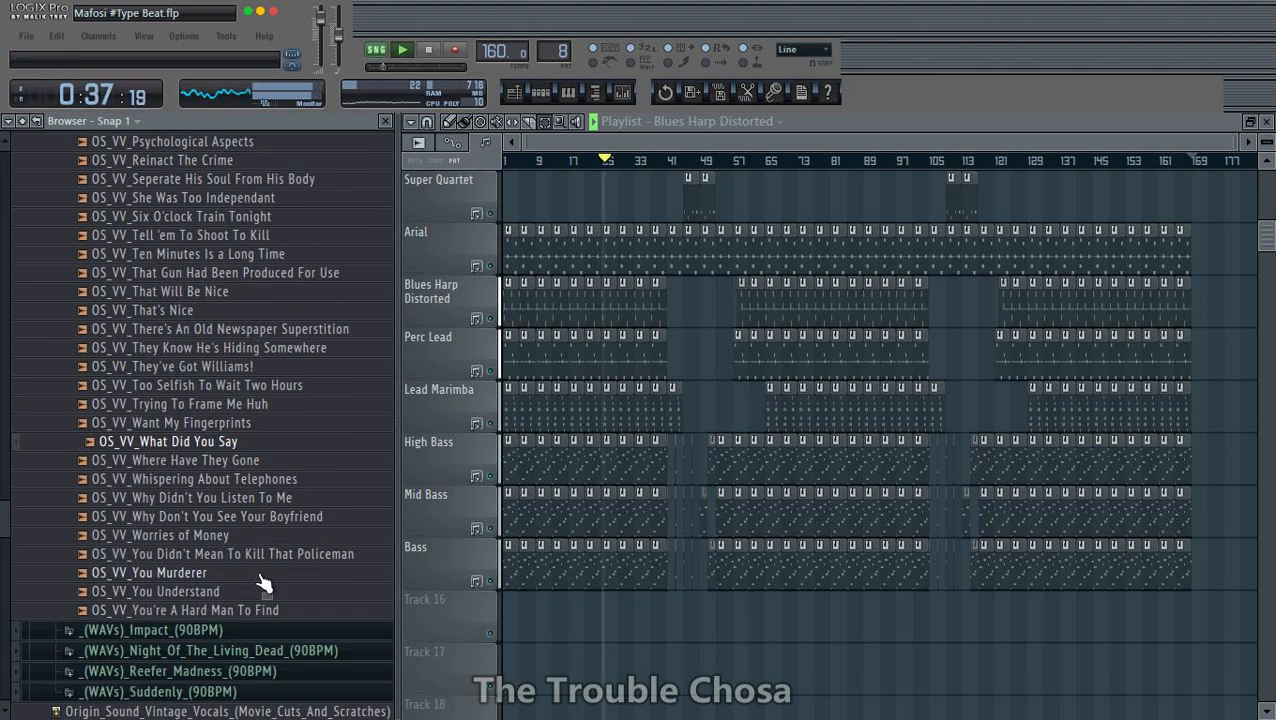
left_click(262, 404)
left_click(263, 367)
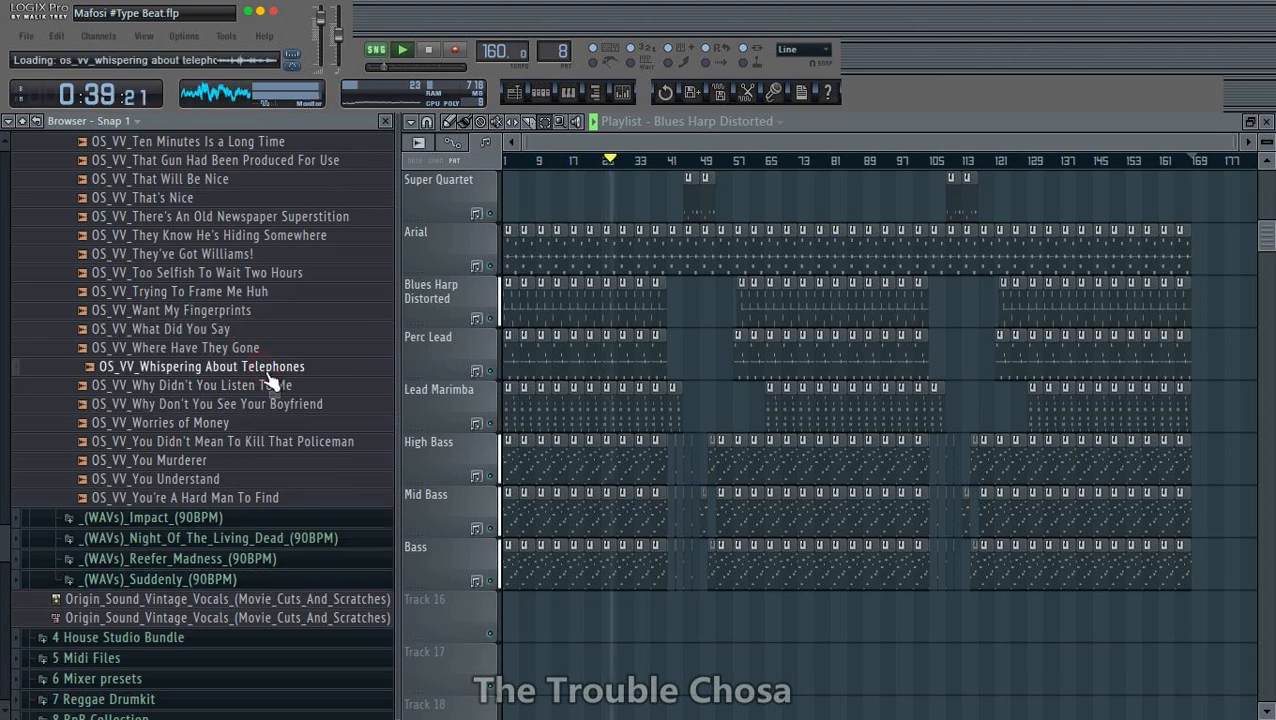
left_click(228, 497)
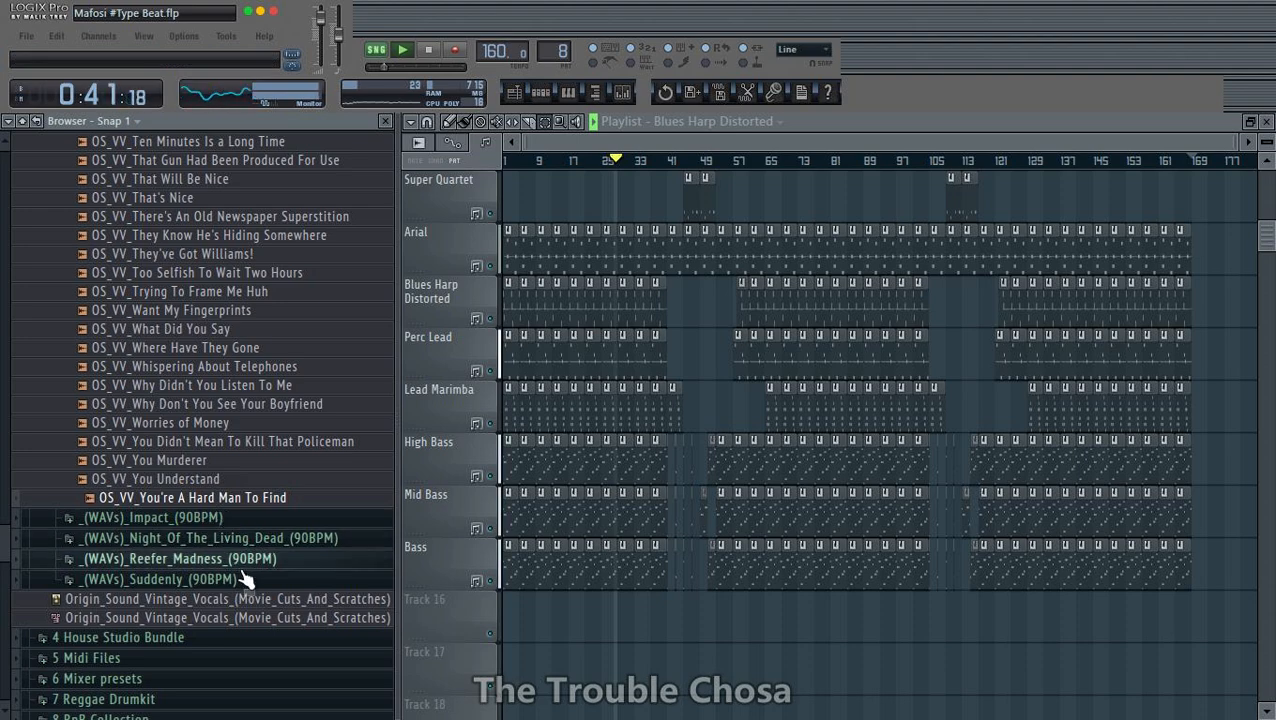
- Open the Night_Of_The_Living_Dead scratches folder and audition samples including Washington DC, Can't Get In Here and Wrap This Up
left_click(232, 540)
left_click(226, 558)
left_click(190, 520)
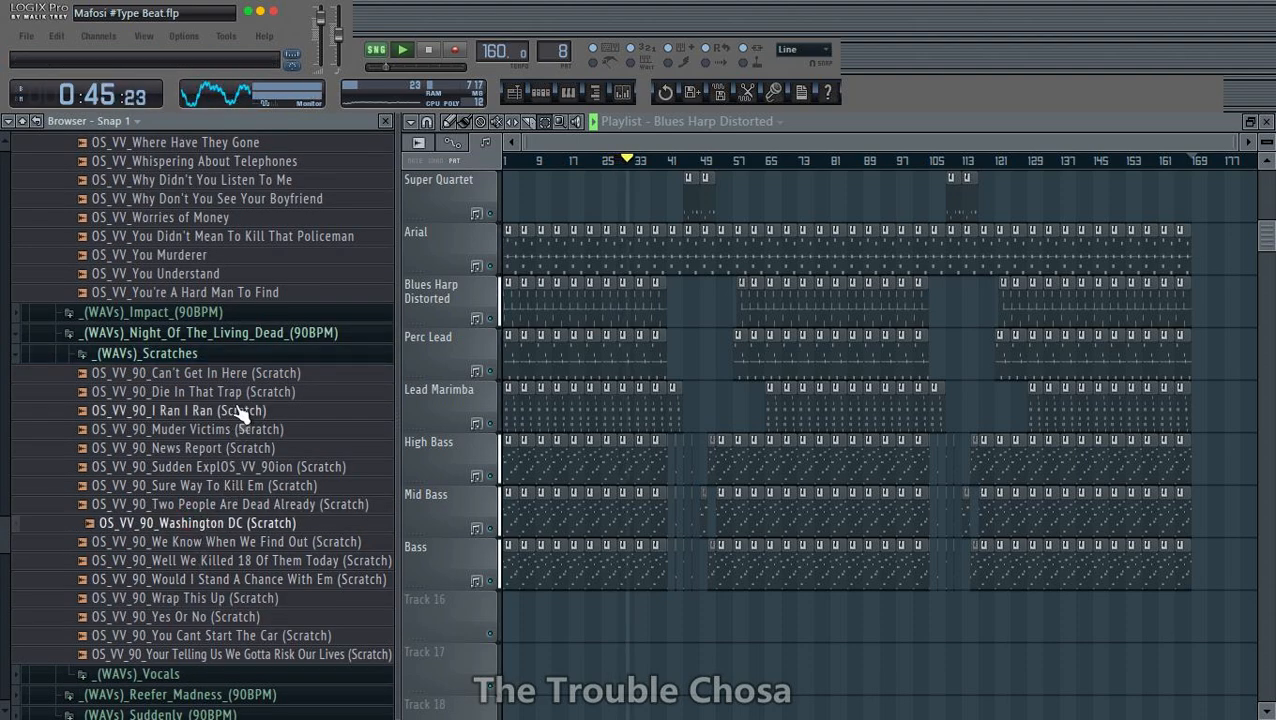
left_click(248, 374)
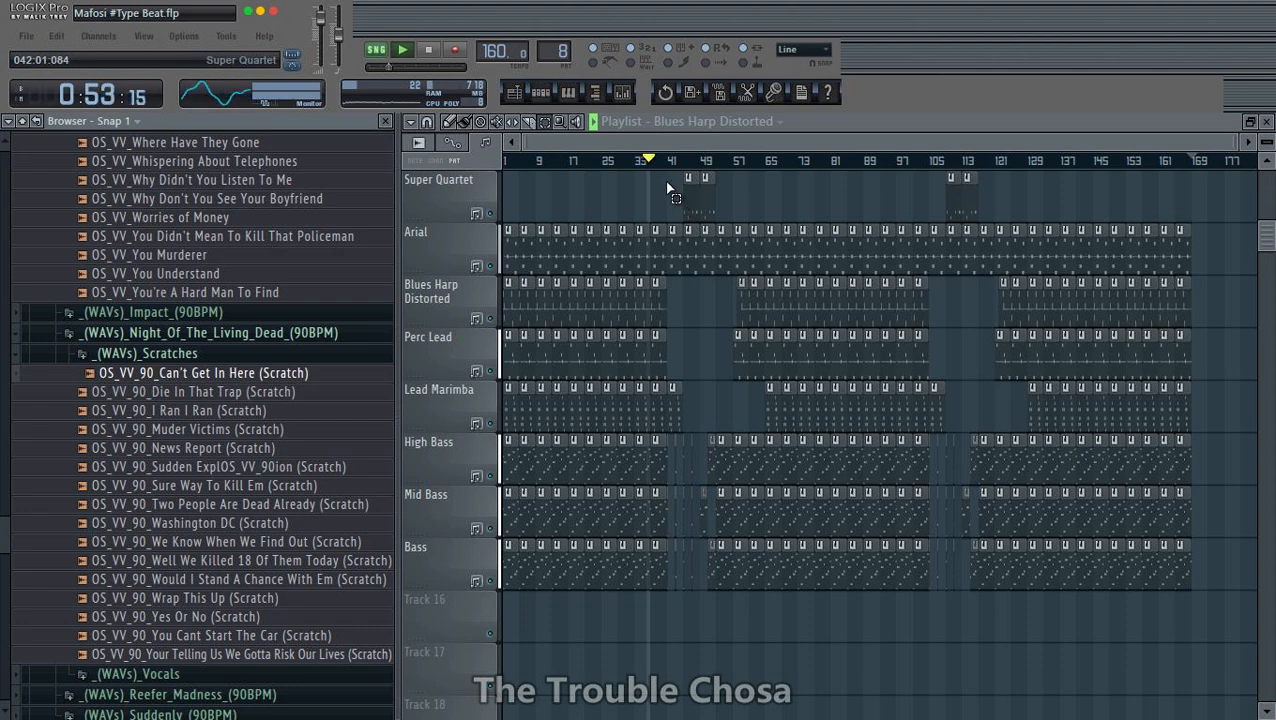
scroll(655, 300, "up", 4)
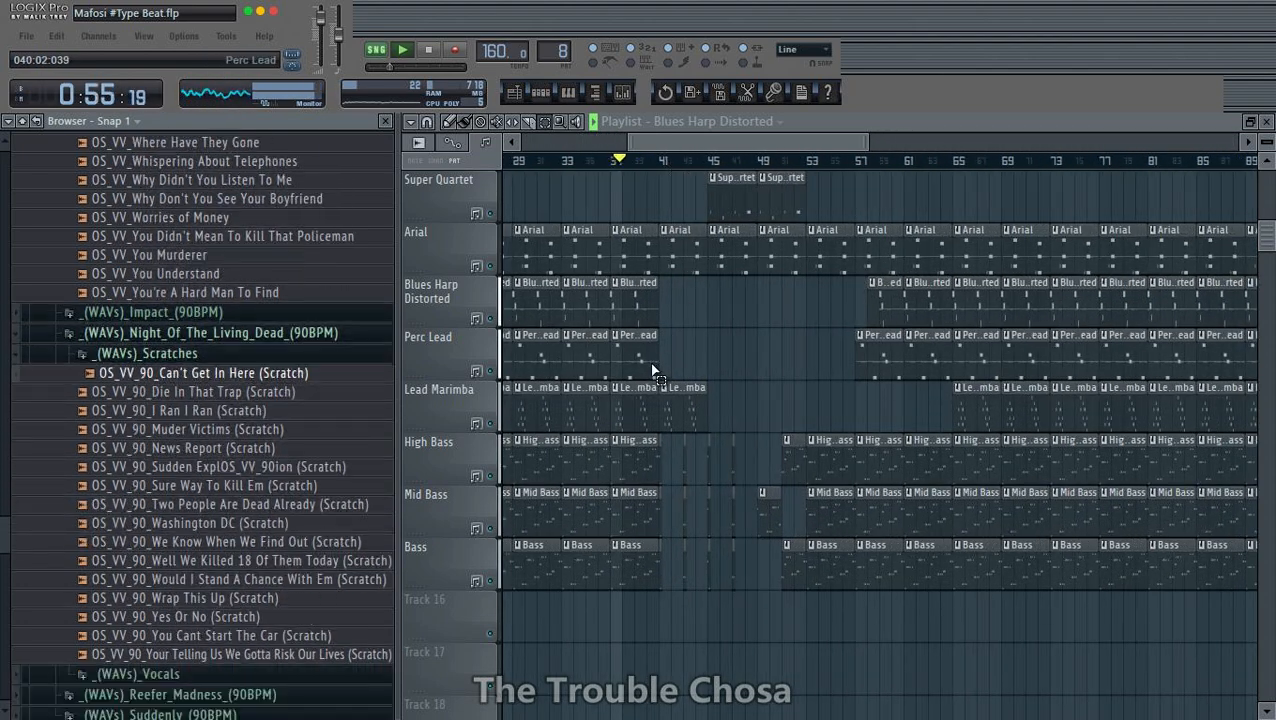
left_click(252, 598)
scroll(260, 590, "down", 2)
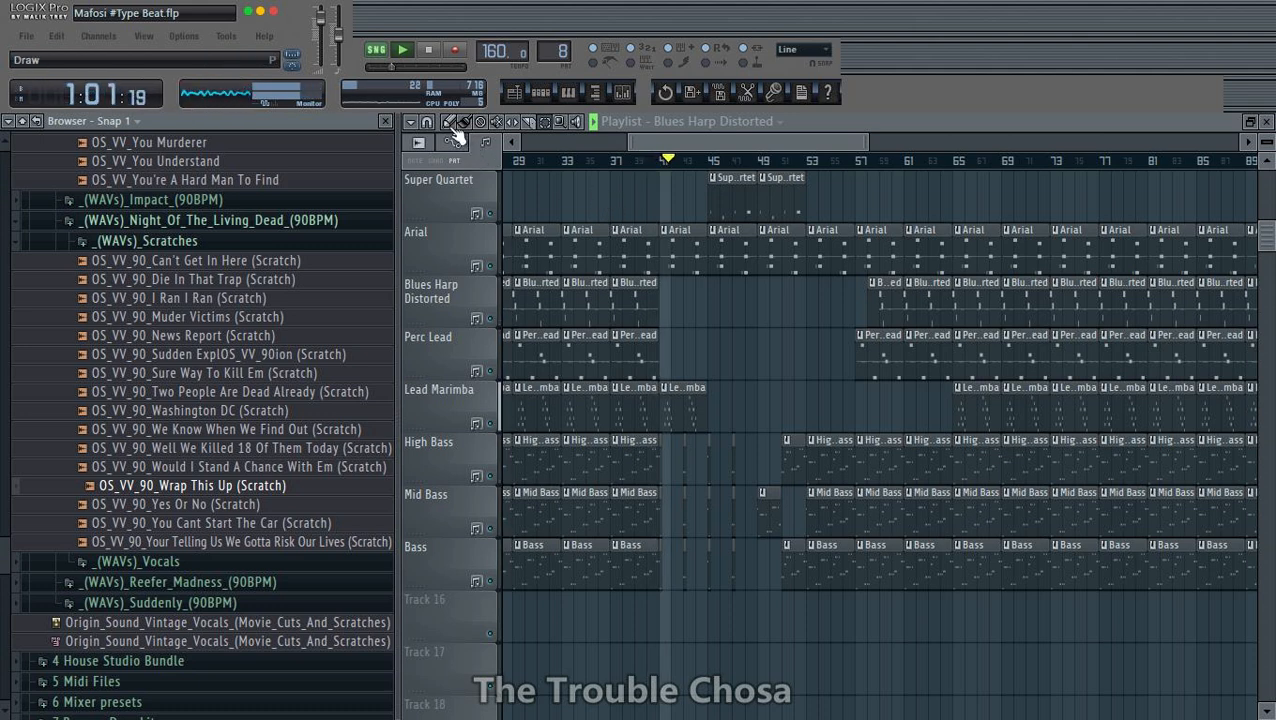
- Add the OS_VV_90_Wrap This Up (Scratch) sample to Track 16 as an audio clip starting at bar 41
left_click_drag(252, 505, 476, 625)
key("space")
key("space")
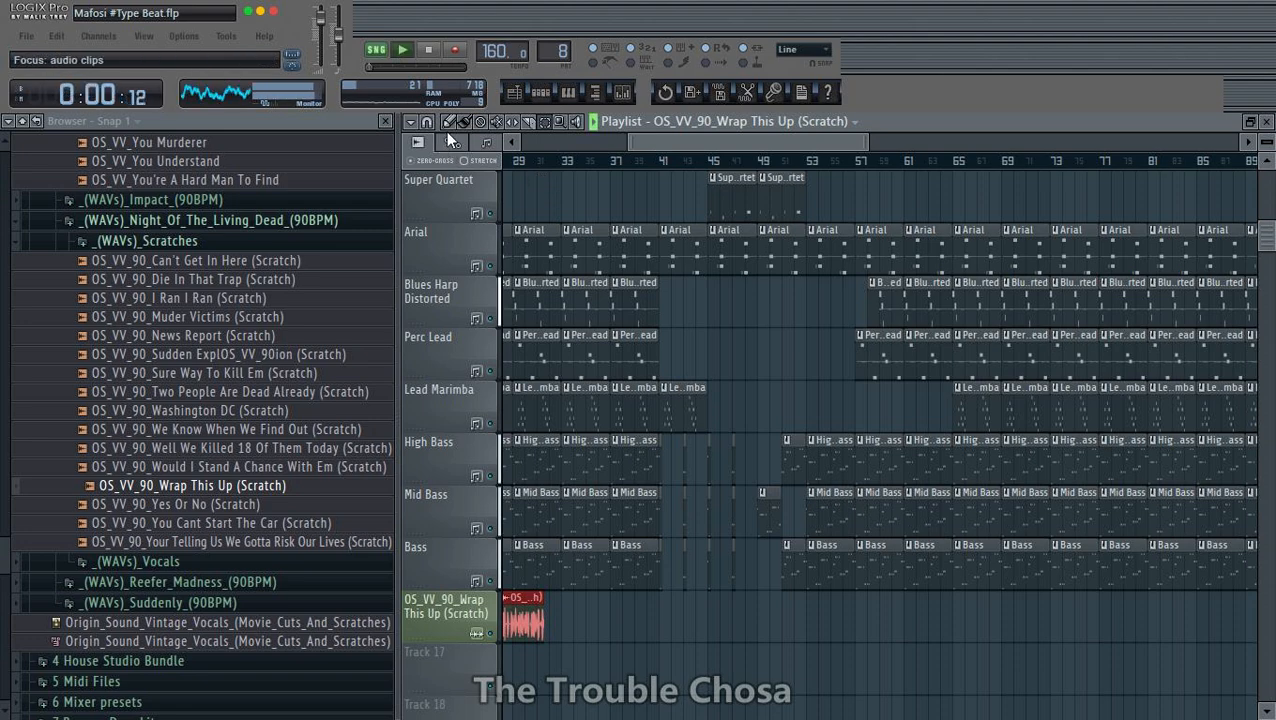
left_click_drag(549, 625, 678, 622)
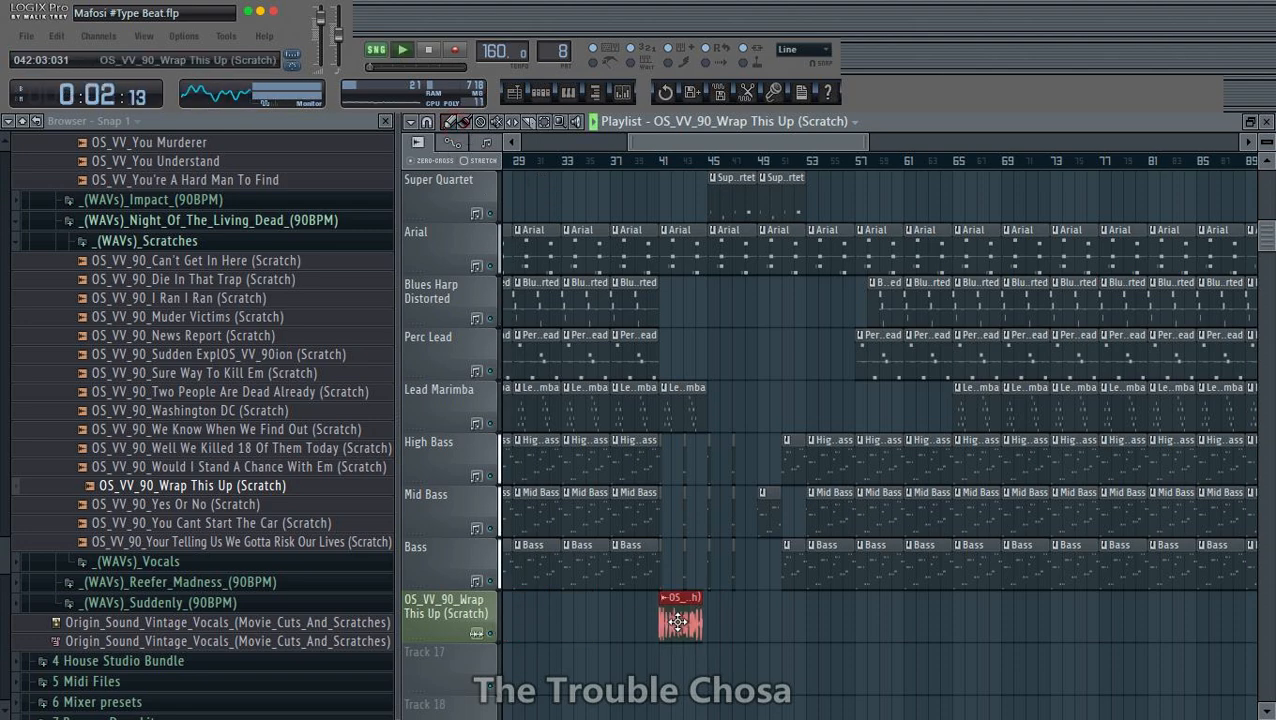
- Trim the Wrap This Up audio clip to start at beat 3 of bar 43 and end near beat 2 of bar 44
scroll(650, 168, "up", 5)
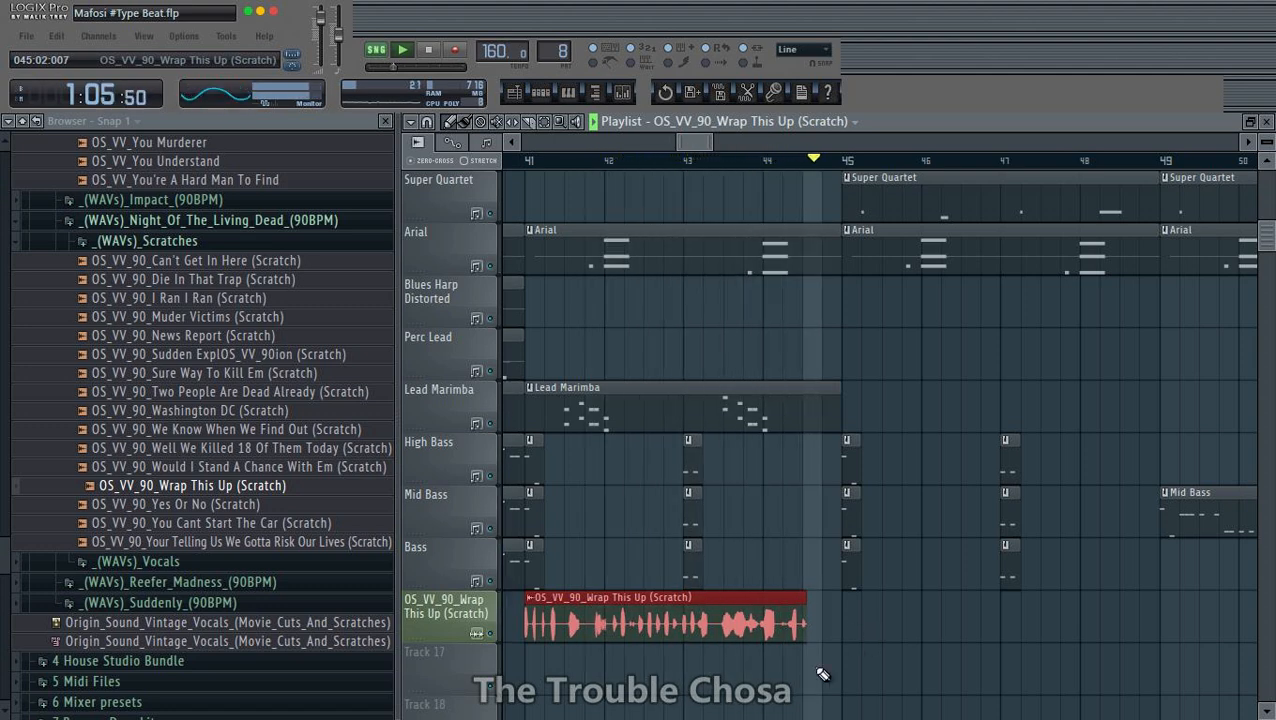
key("space")
left_click_drag(522, 620, 716, 616)
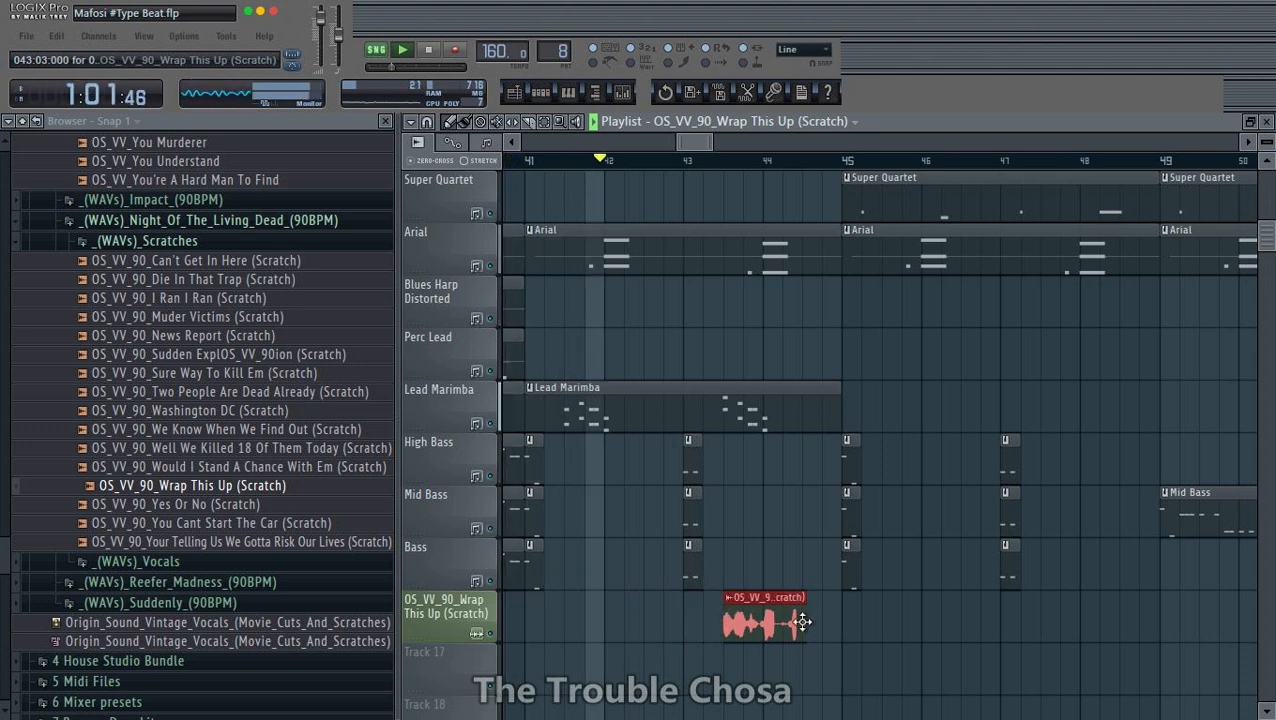
scroll(835, 168, "up", 2)
scroll(835, 168, "up", 2)
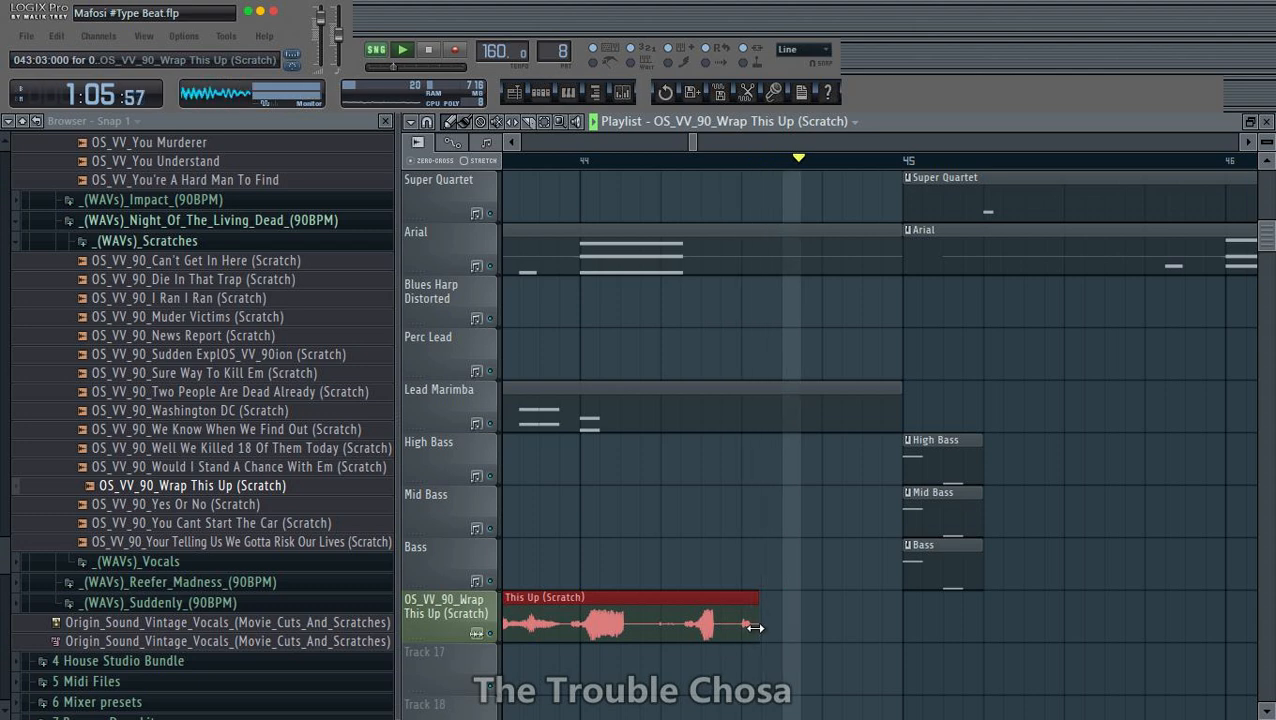
left_click_drag(757, 636, 660, 633)
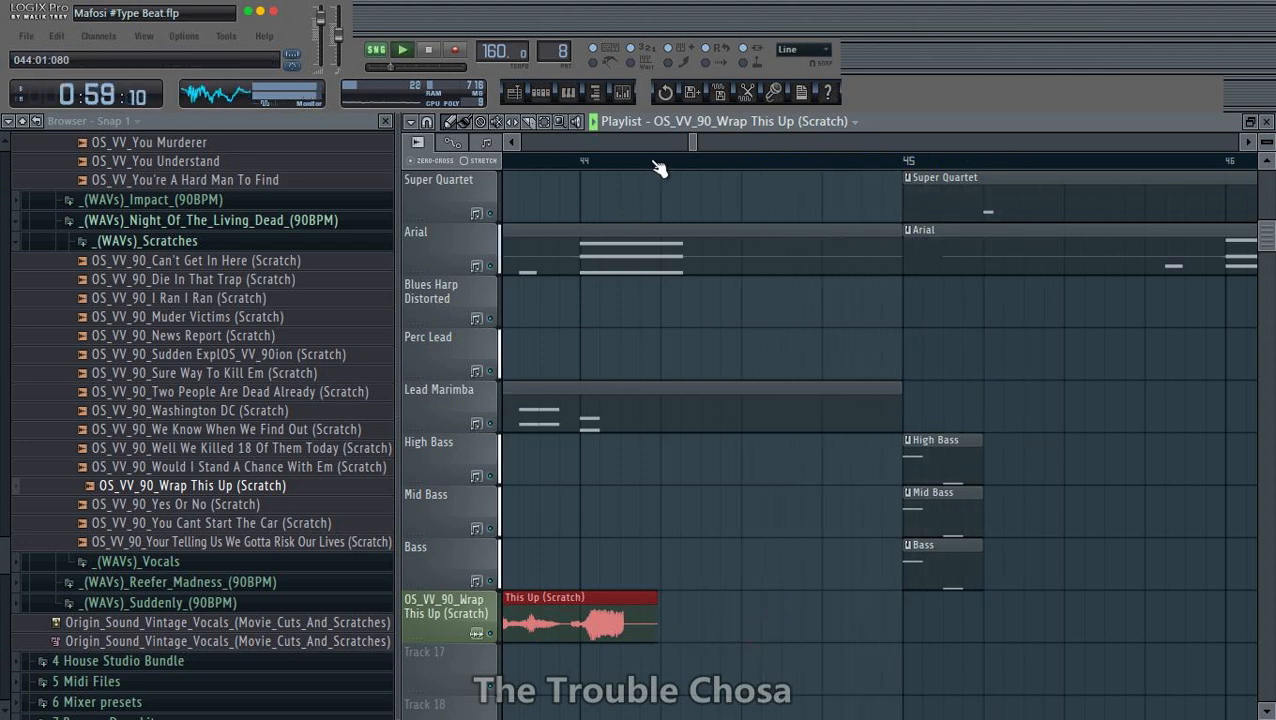
- Route the Wrap This Up clip's channel to a free mixer track and set that track's volume to 80%
scroll(658, 168, "down", 5)
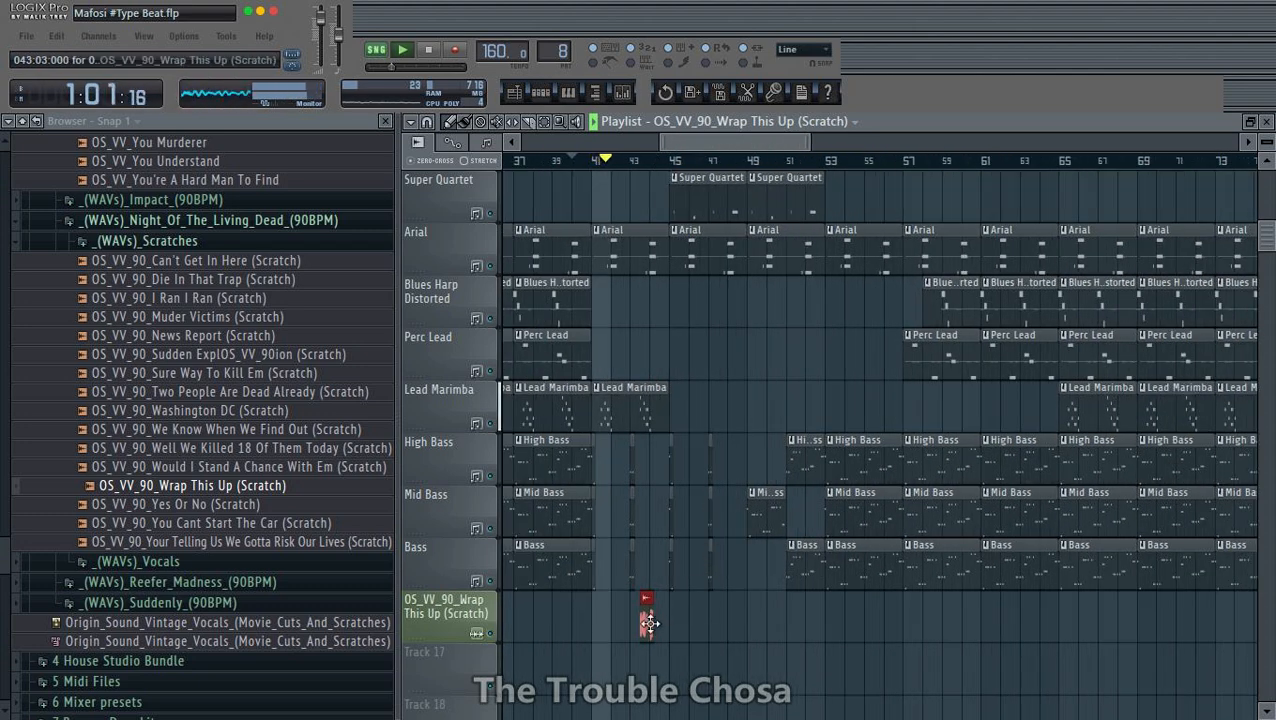
double_click(647, 624)
left_click(868, 139)
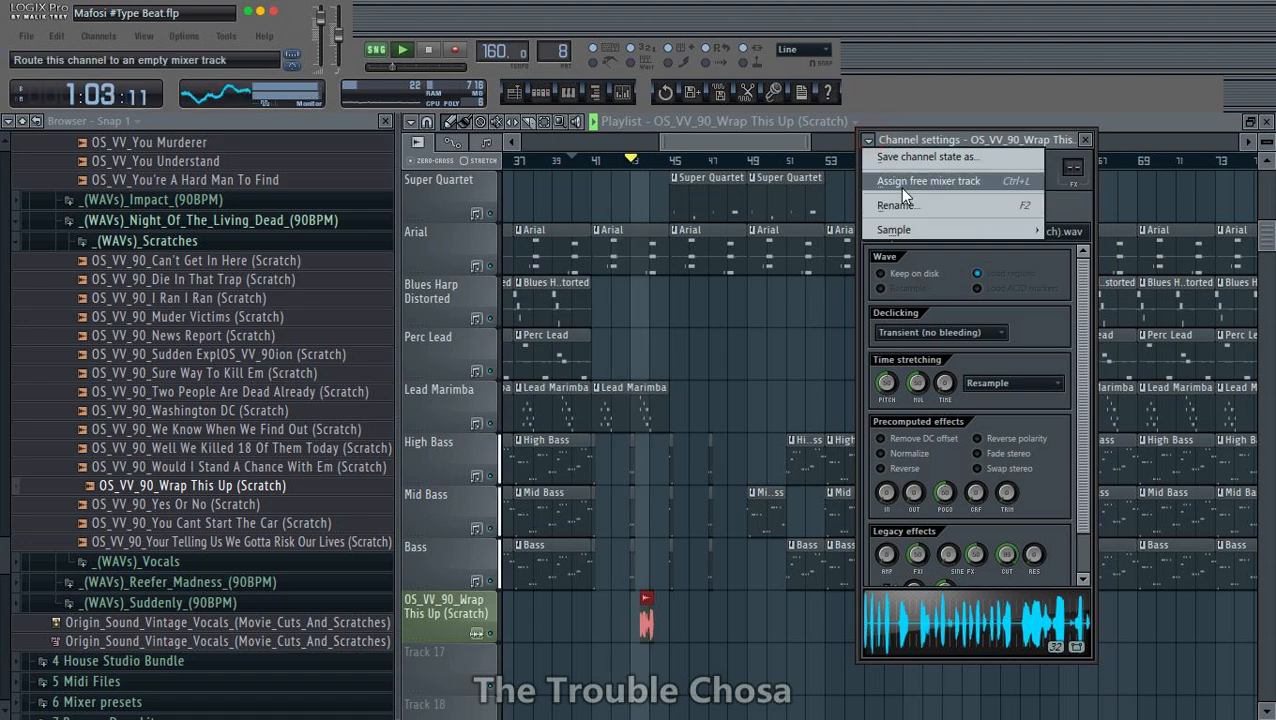
left_click(899, 187)
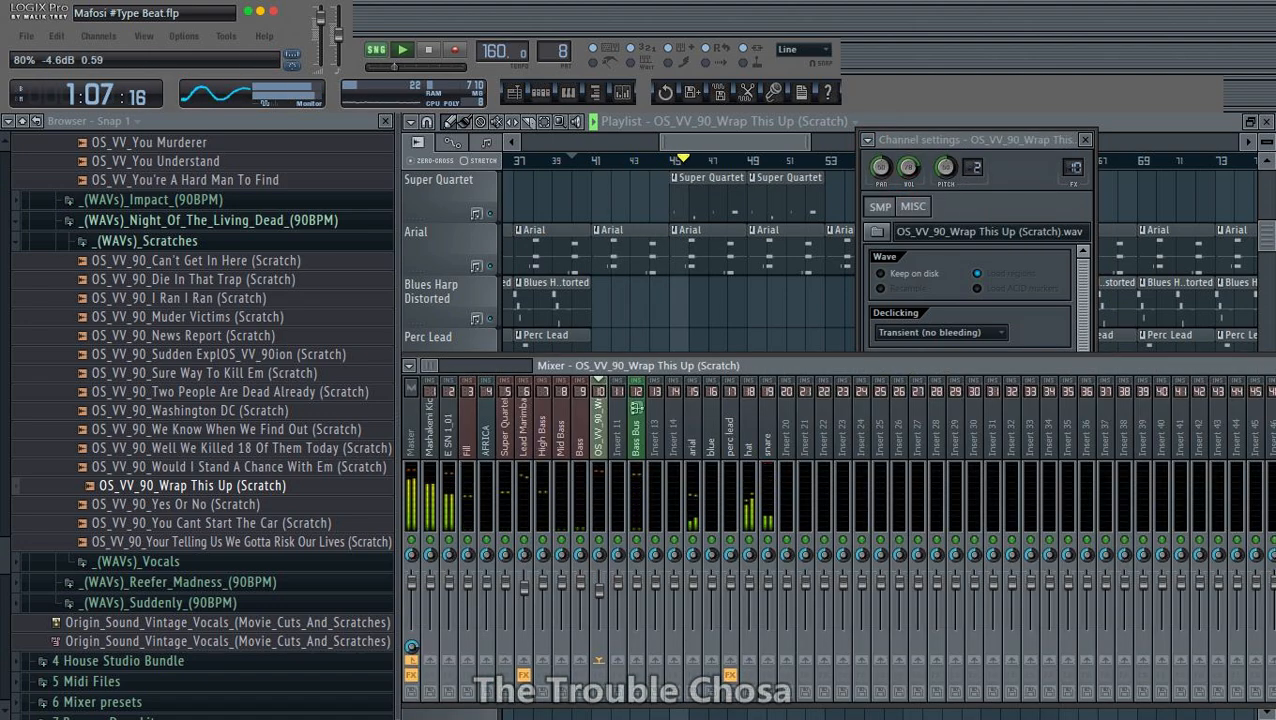
left_click(757, 123)
scroll(887, 420, "down", 3)
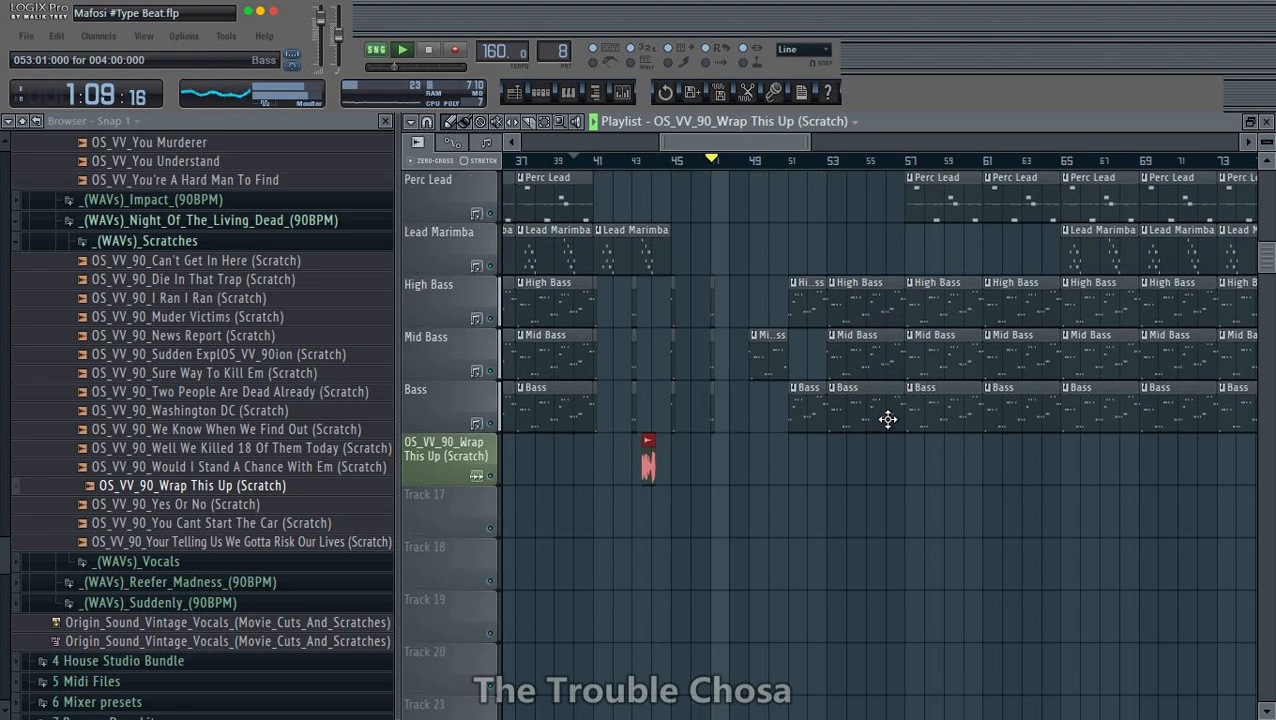
- Browse the vocals folder of the Night_Of_The_Living_Dead pack, auditioning the OS_VV_News Report 4 sample, and collapse the pack
left_click(180, 563)
left_click(210, 575)
scroll(217, 588, "up", 2)
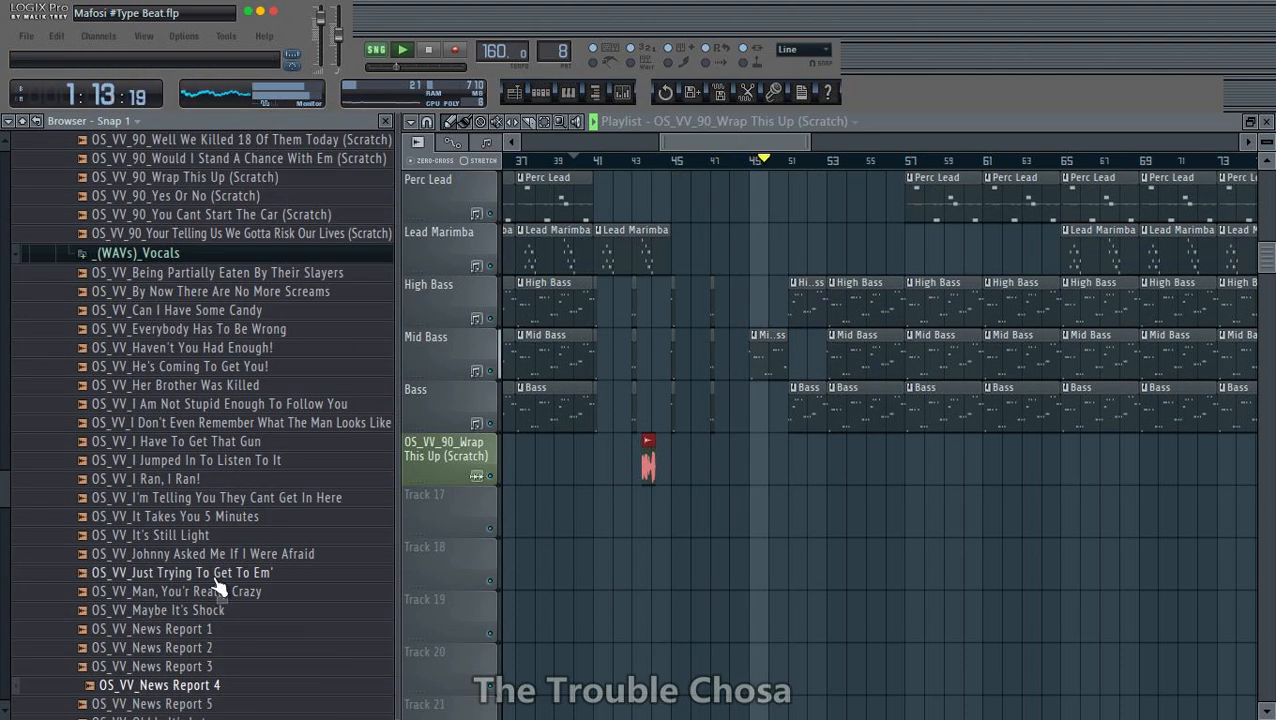
scroll(150, 410, "up", 6)
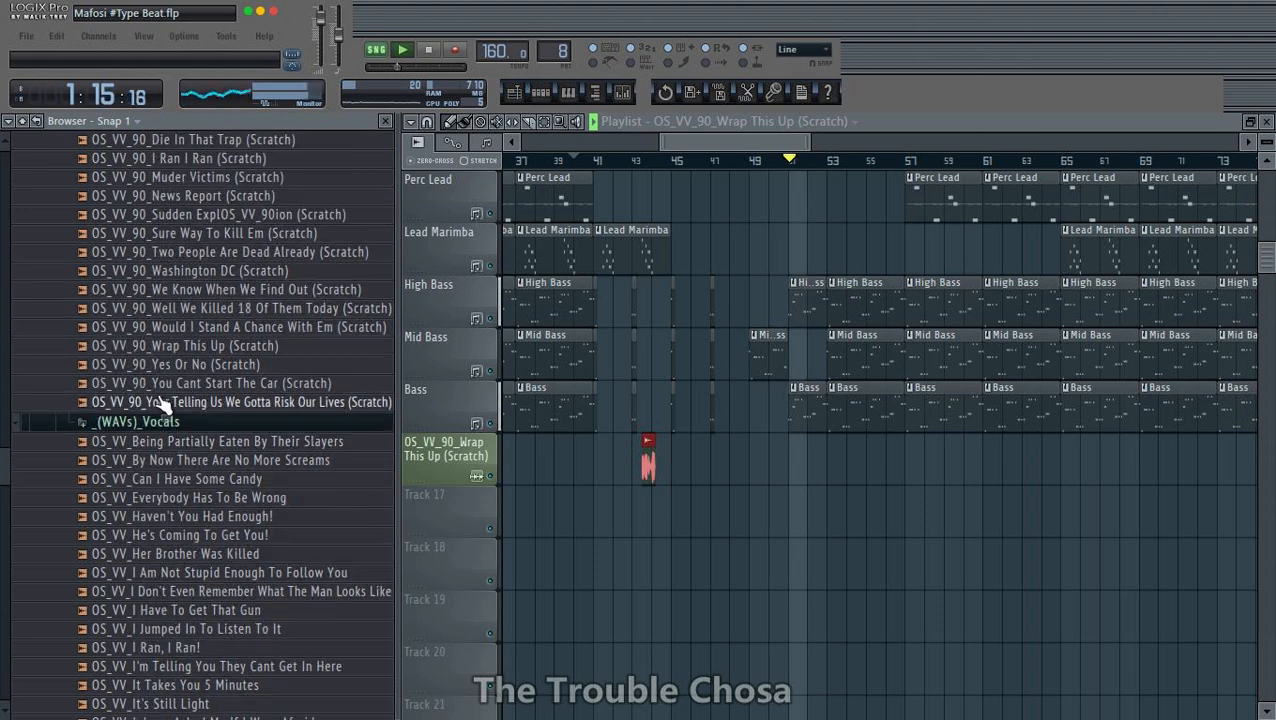
left_click(170, 252)
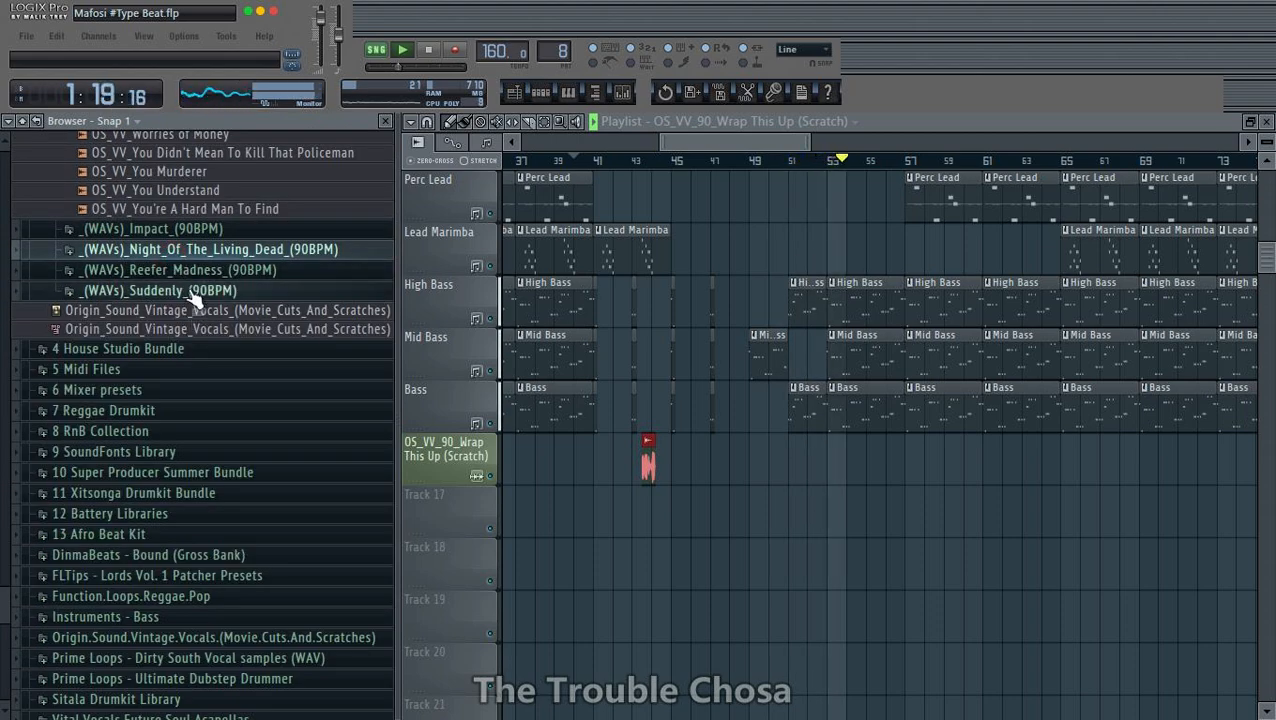
- Open the Reefer_Madness scratches folder and audition But They Cannot Happen To You, The Supression Of Use Of Marijuana and We Find The Defendant Guilty
left_click(180, 270)
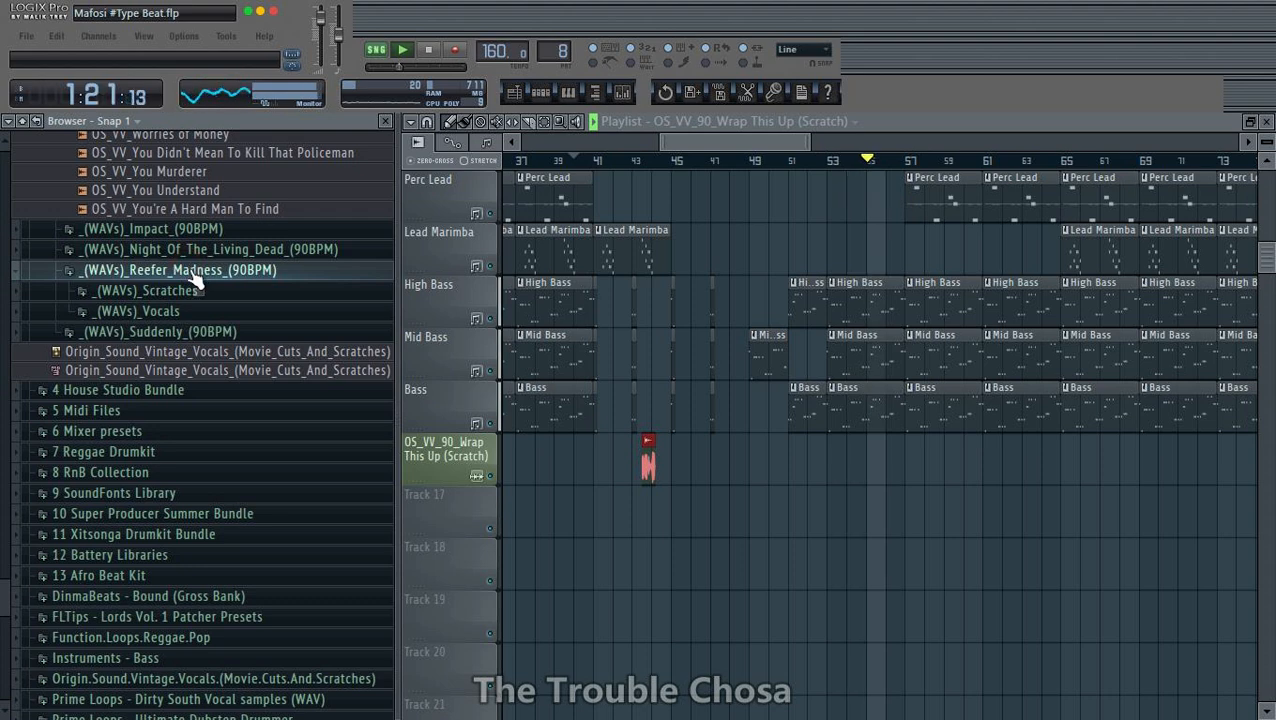
left_click(188, 290)
left_click(190, 368)
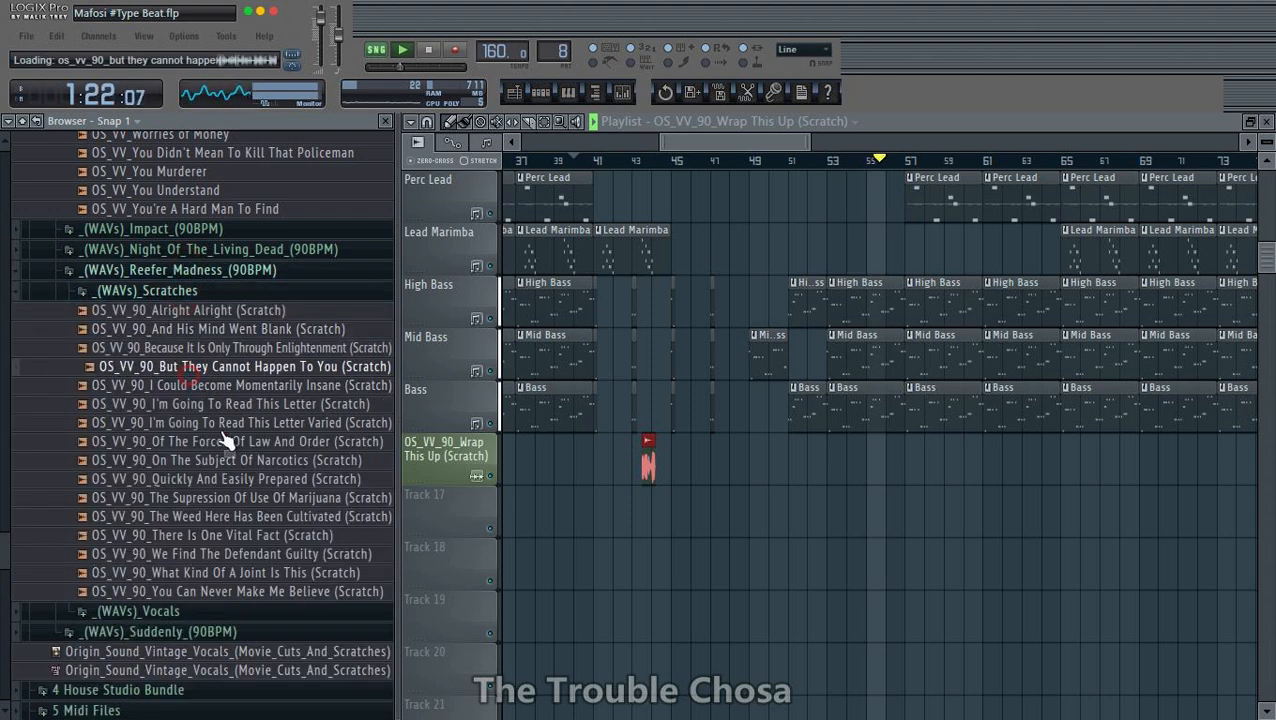
left_click(293, 500)
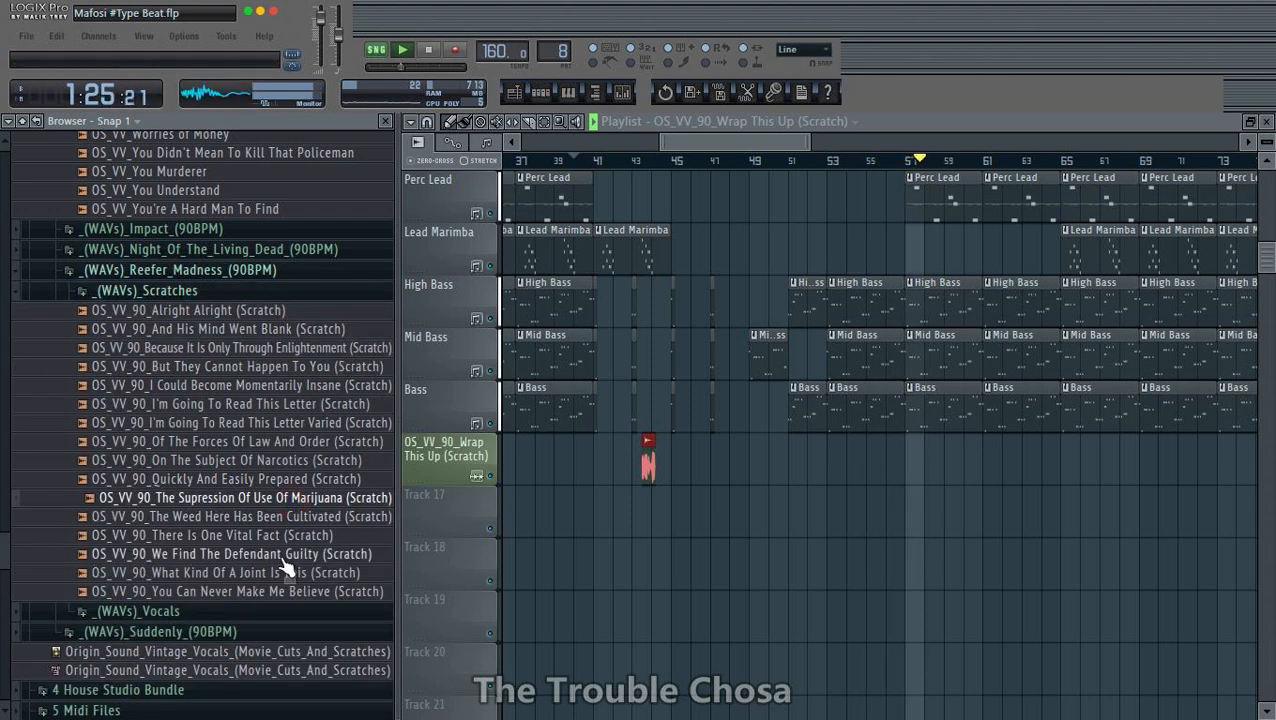
left_click(280, 554)
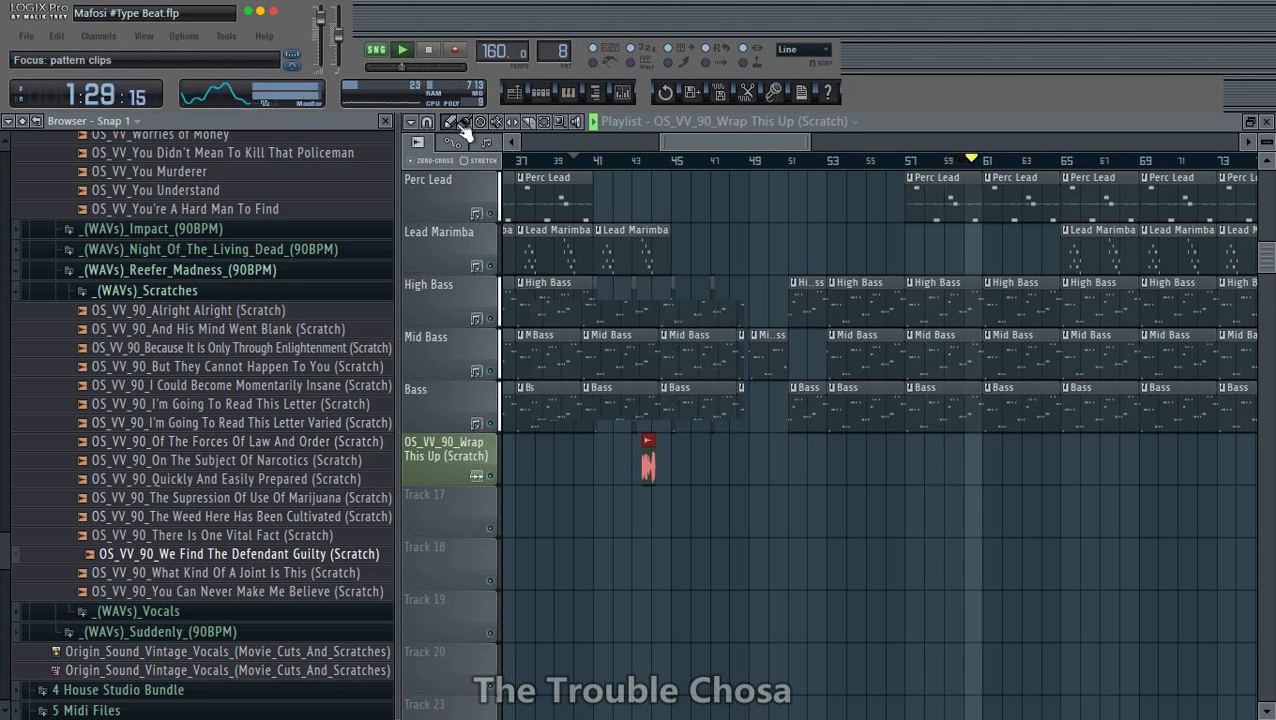
- Add the OS_VV_90_We Find The Defendant Guilty (Scratch) sample to Track 17 at bar 1 and close the sample browser
key("space")
left_click_drag(447, 517, 449, 518)
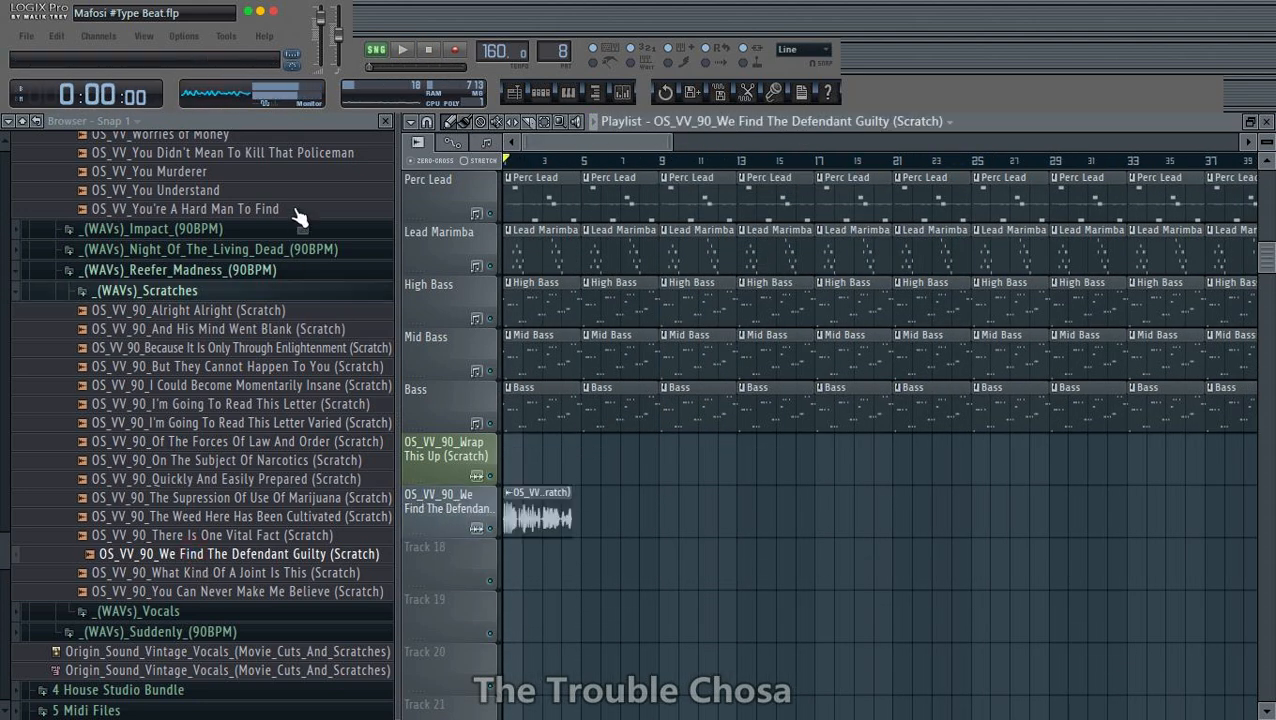
left_click(33, 122)
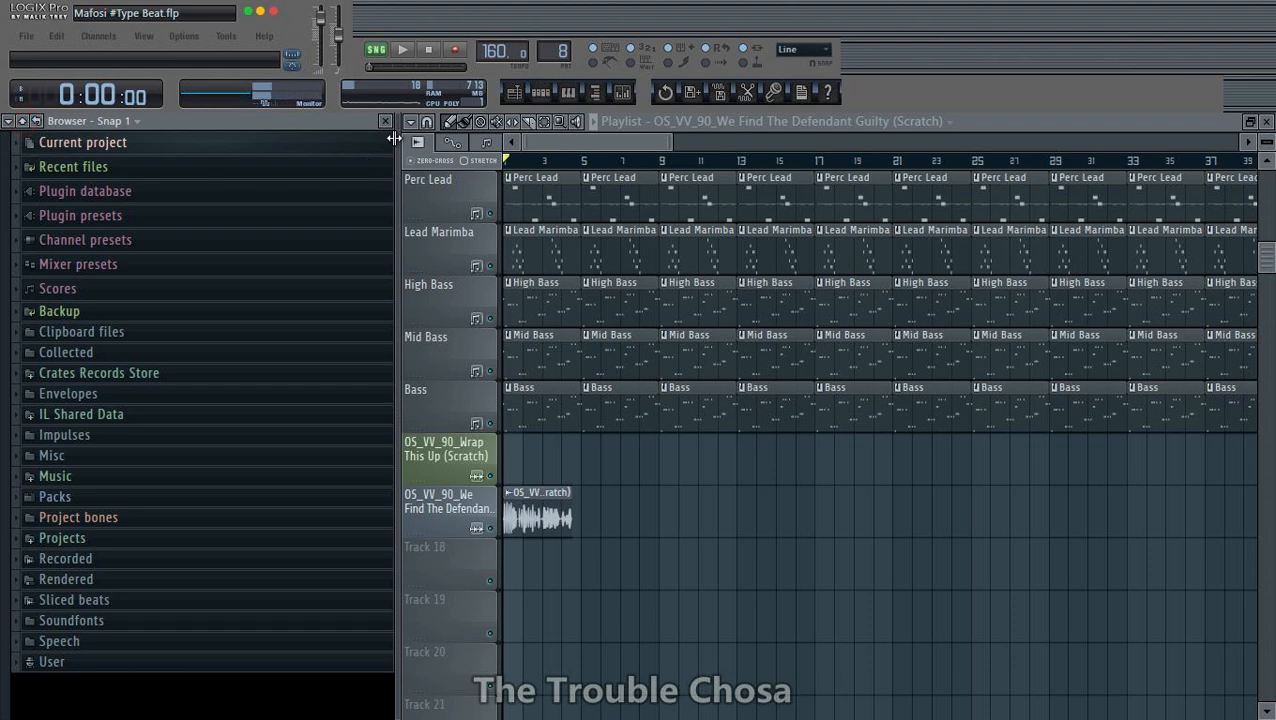
left_click(385, 121)
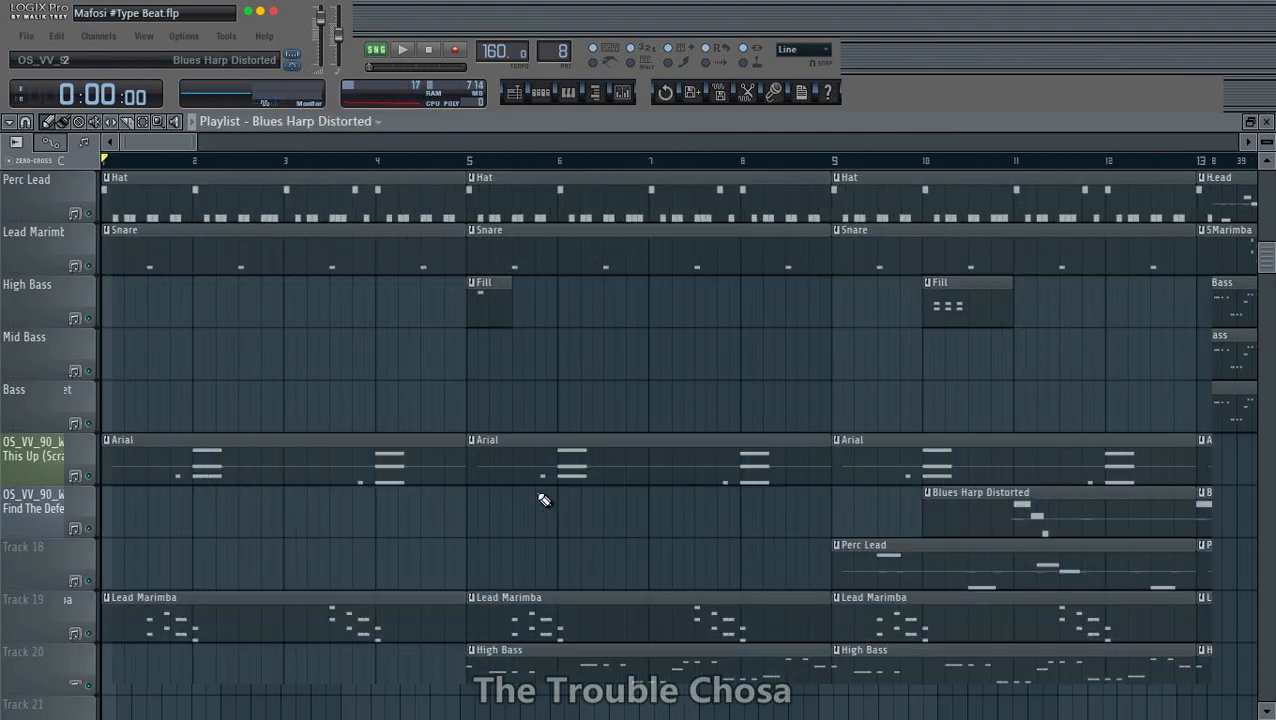
- Play back the intro with the We Find The Defendant Guilty clip and save the project
key("space")
scroll(570, 447, "up", 5)
scroll(498, 421, "down", 3)
scroll(505, 422, "down", 3)
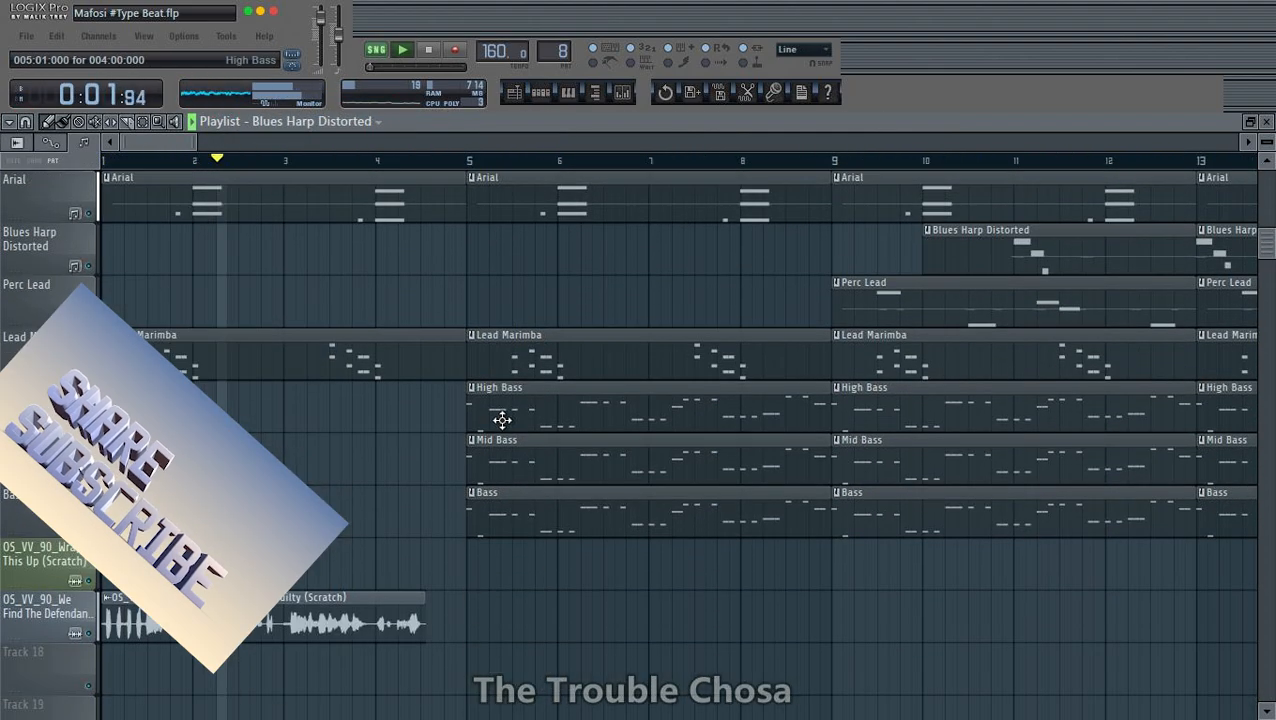
scroll(512, 428, "up", 2)
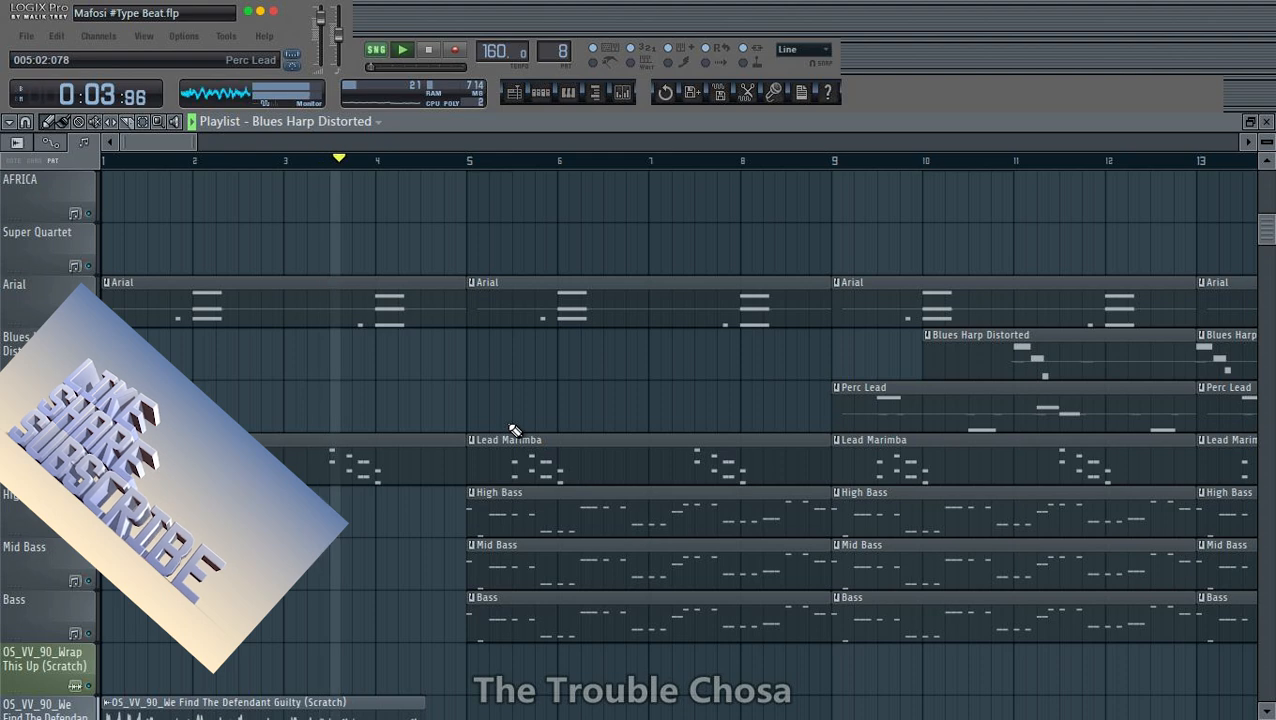
scroll(510, 424, "down", 2)
scroll(514, 427, "up", 3)
key("space")
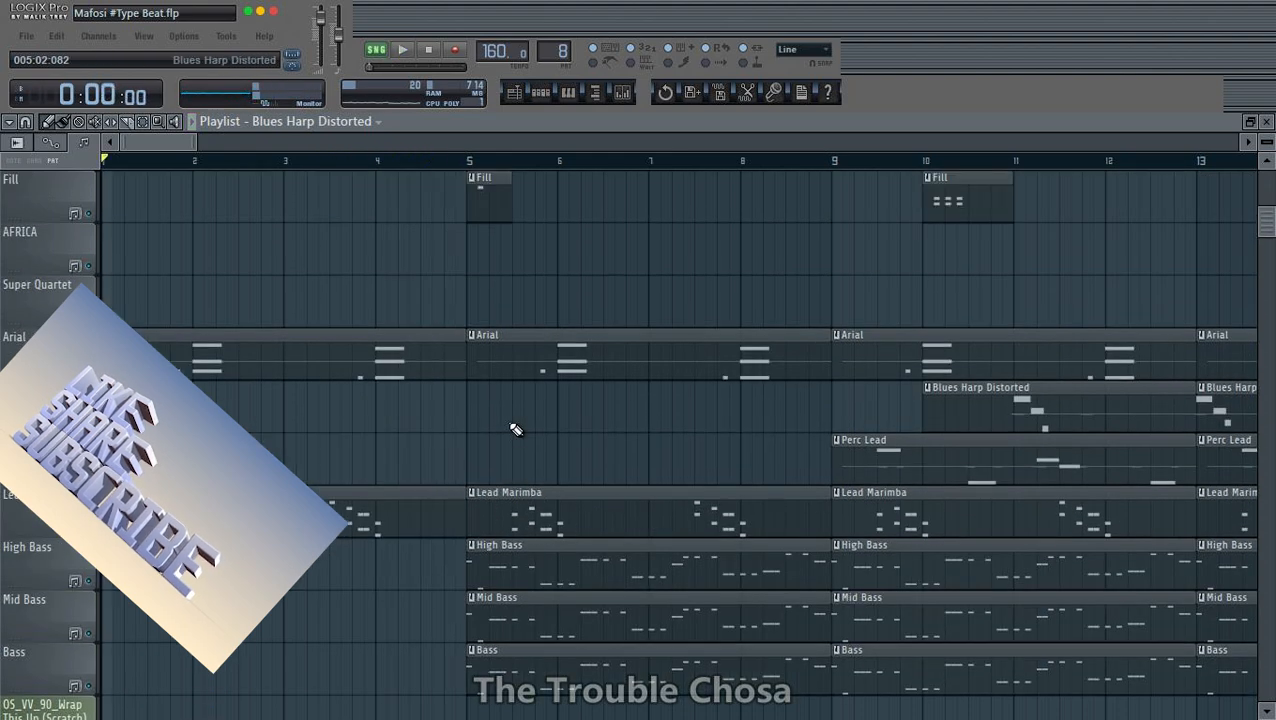
key("space")
key("ctrl+s")
- Trim the first Hat clip so it starts at beat 4 of bar 3
key("space")
scroll(512, 425, "up", 5)
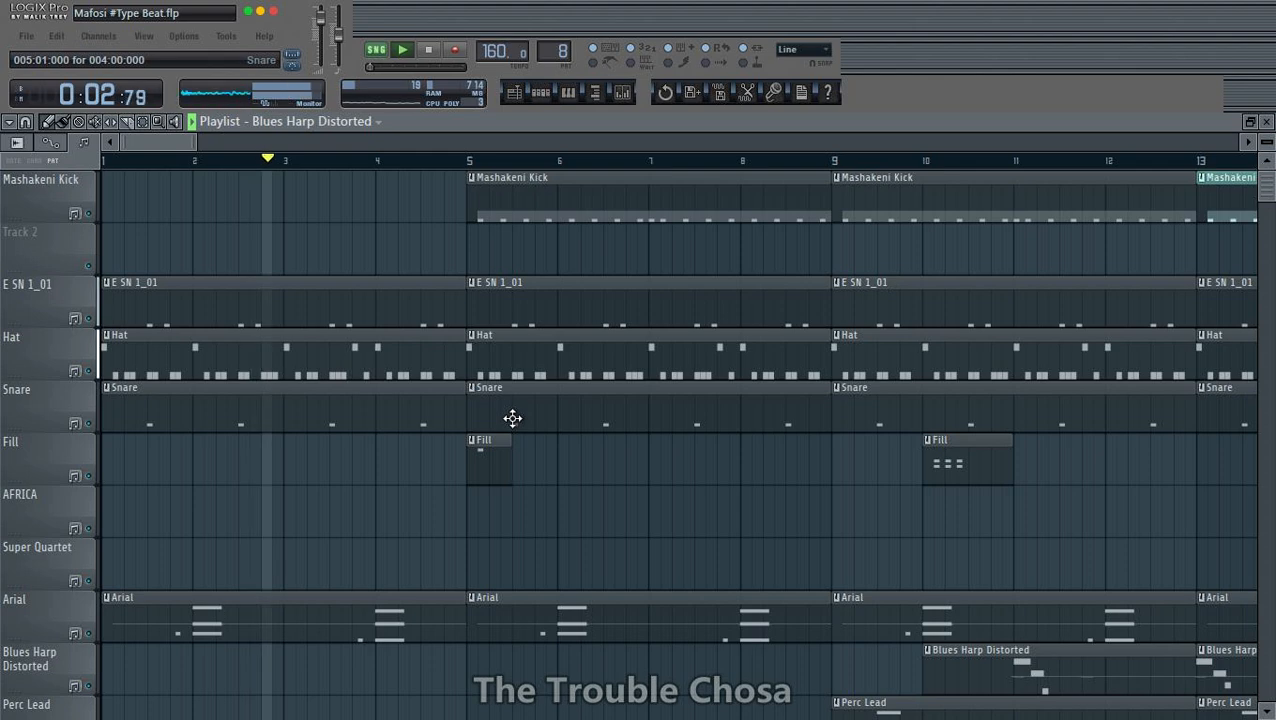
key("space")
key("space")
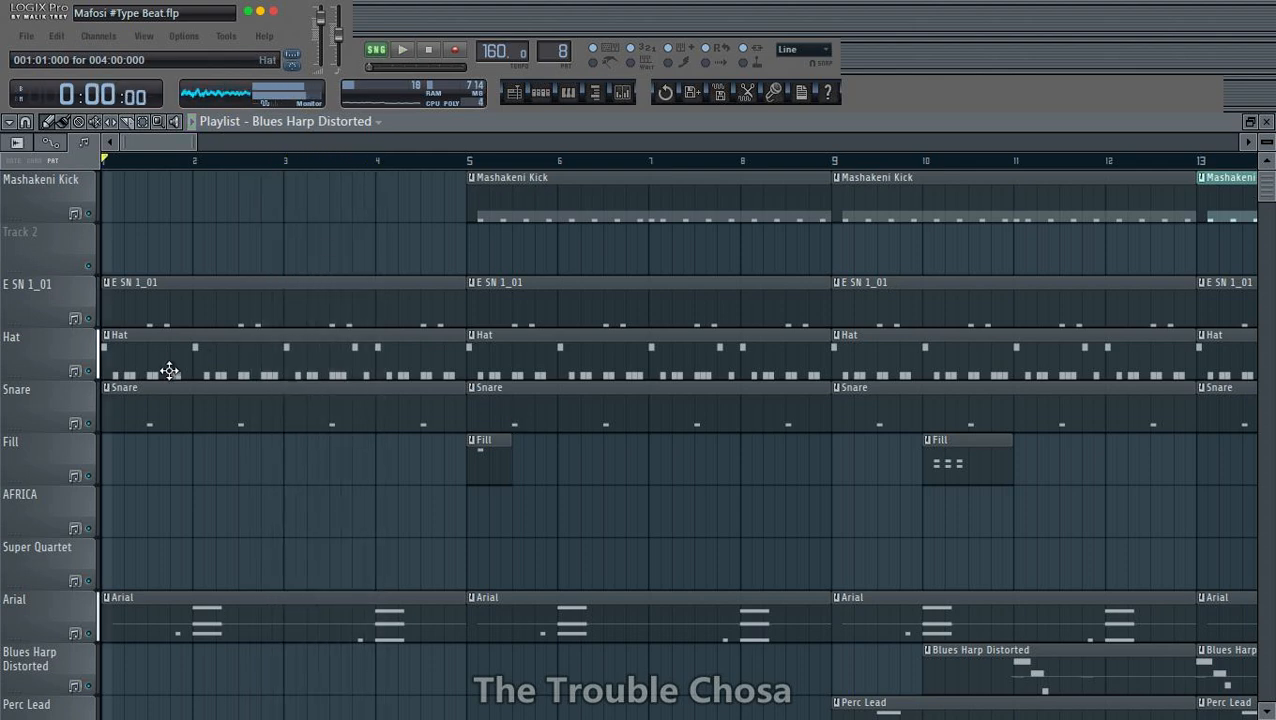
key("space")
left_click_drag(107, 370, 347, 371)
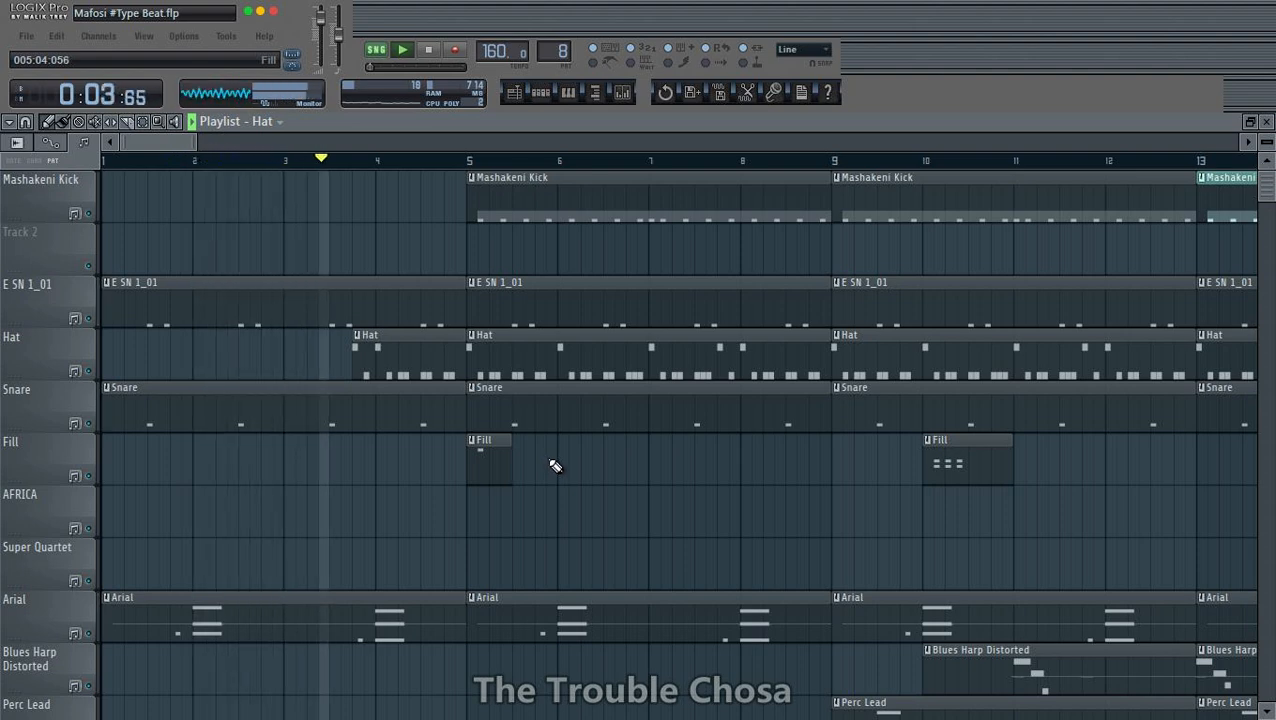
- Shorten the first Snare clip to one bar and place another one-bar Snare clip at bar 3
key("space")
left_click_drag(456, 412, 170, 410)
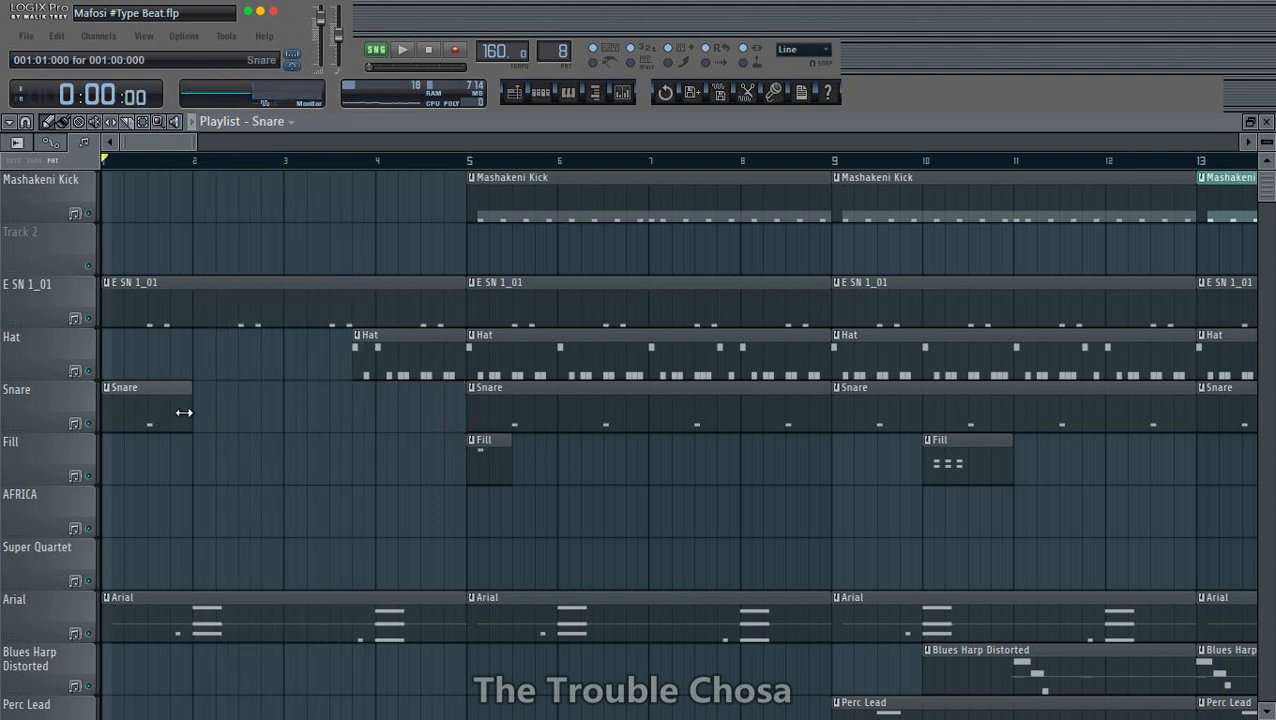
key("space")
left_click(290, 408)
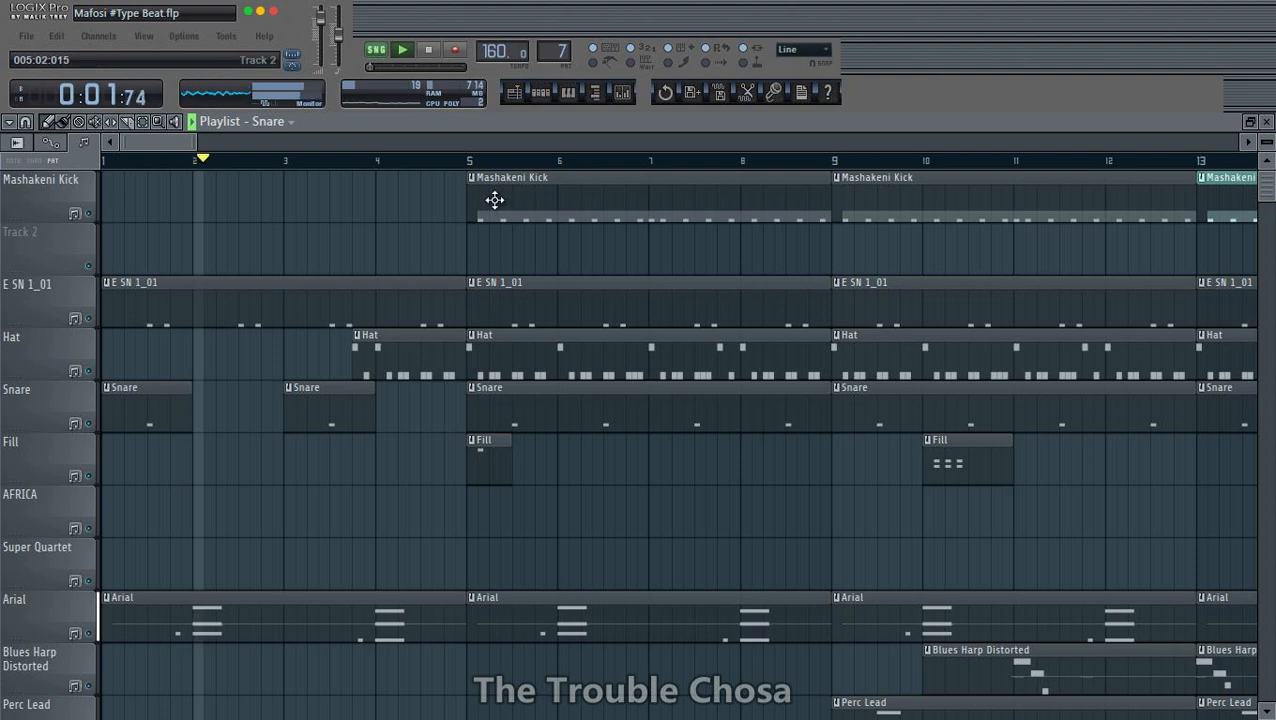
scroll(490, 172, "down", 5)
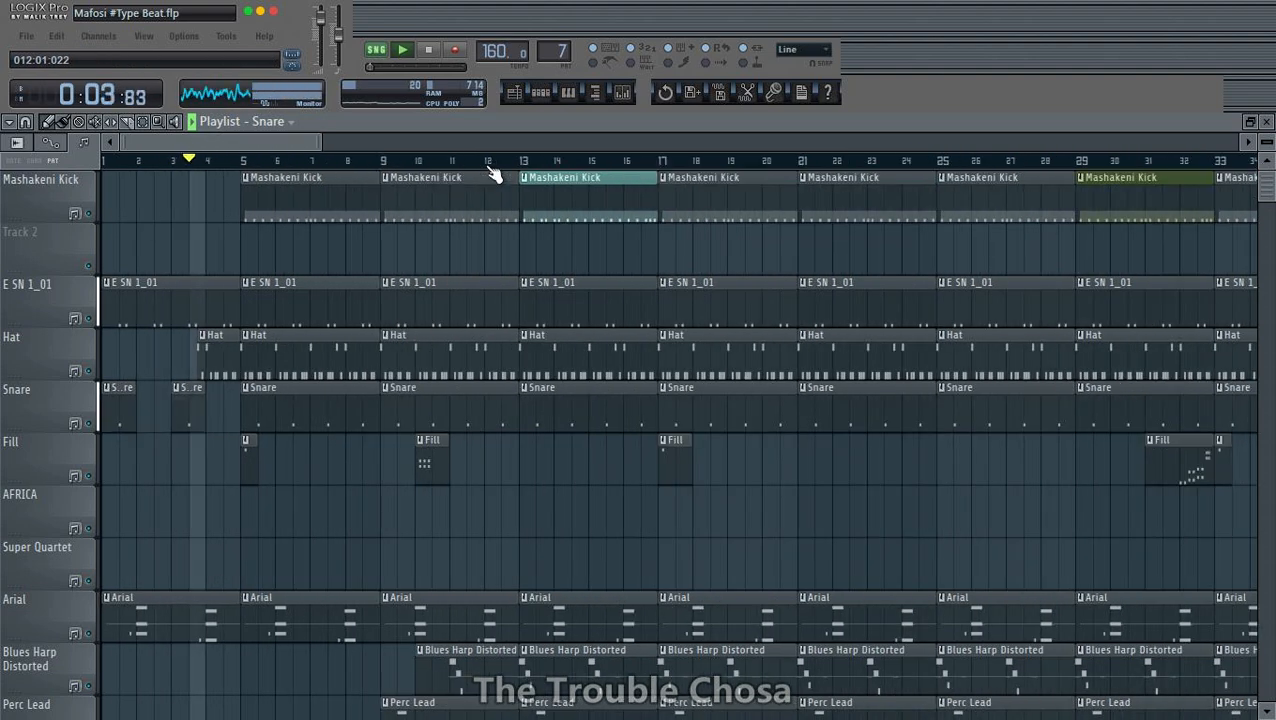
key("space")
double_click(327, 416)
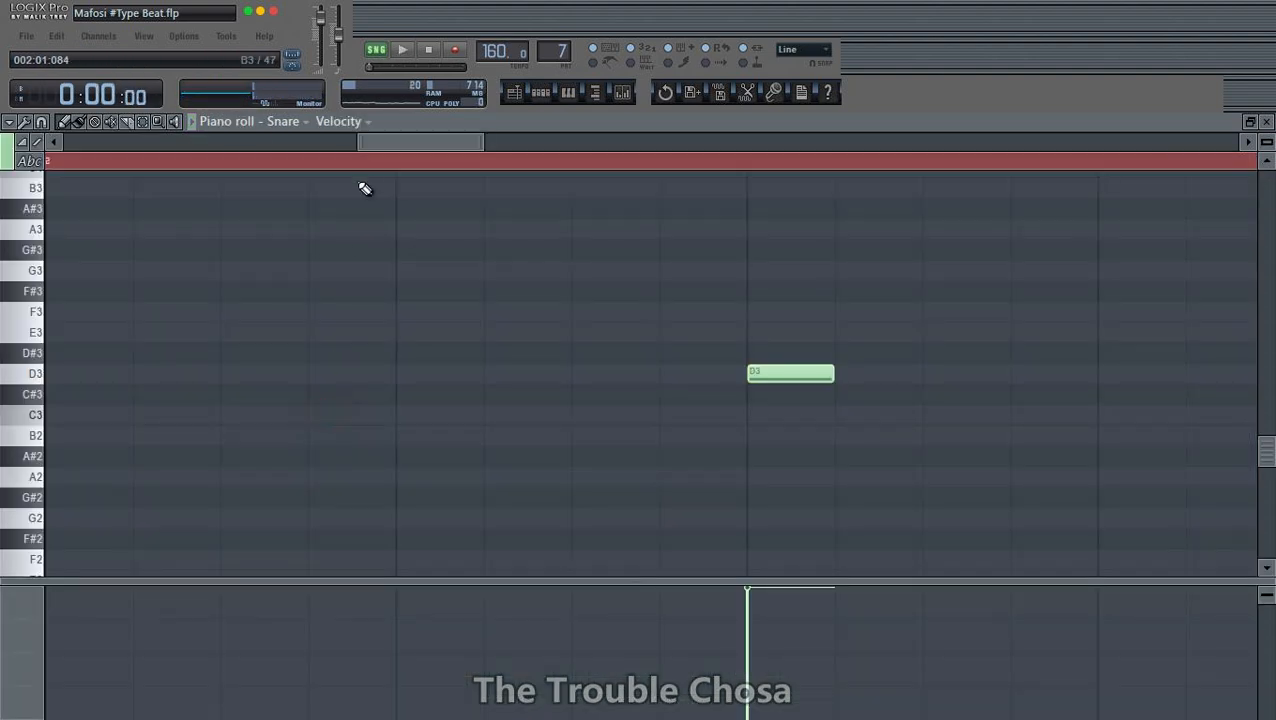
scroll(378, 172, "down", 5)
key("space")
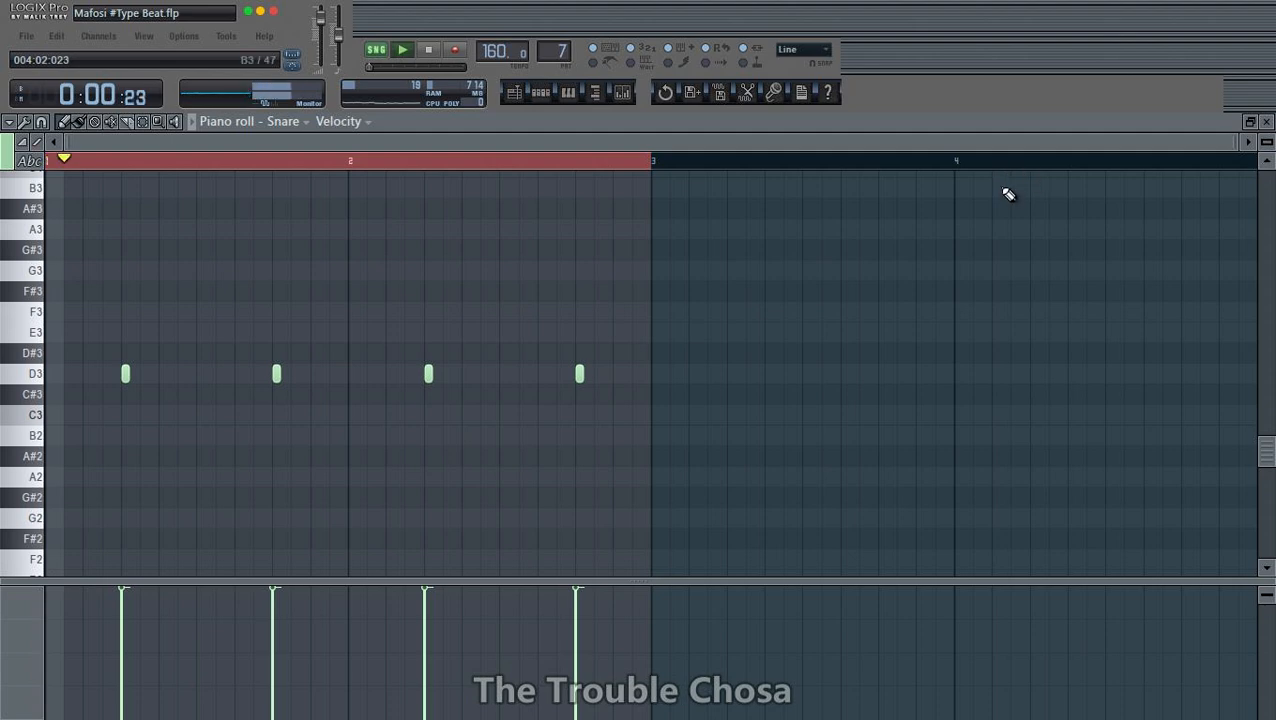
left_click(1266, 121)
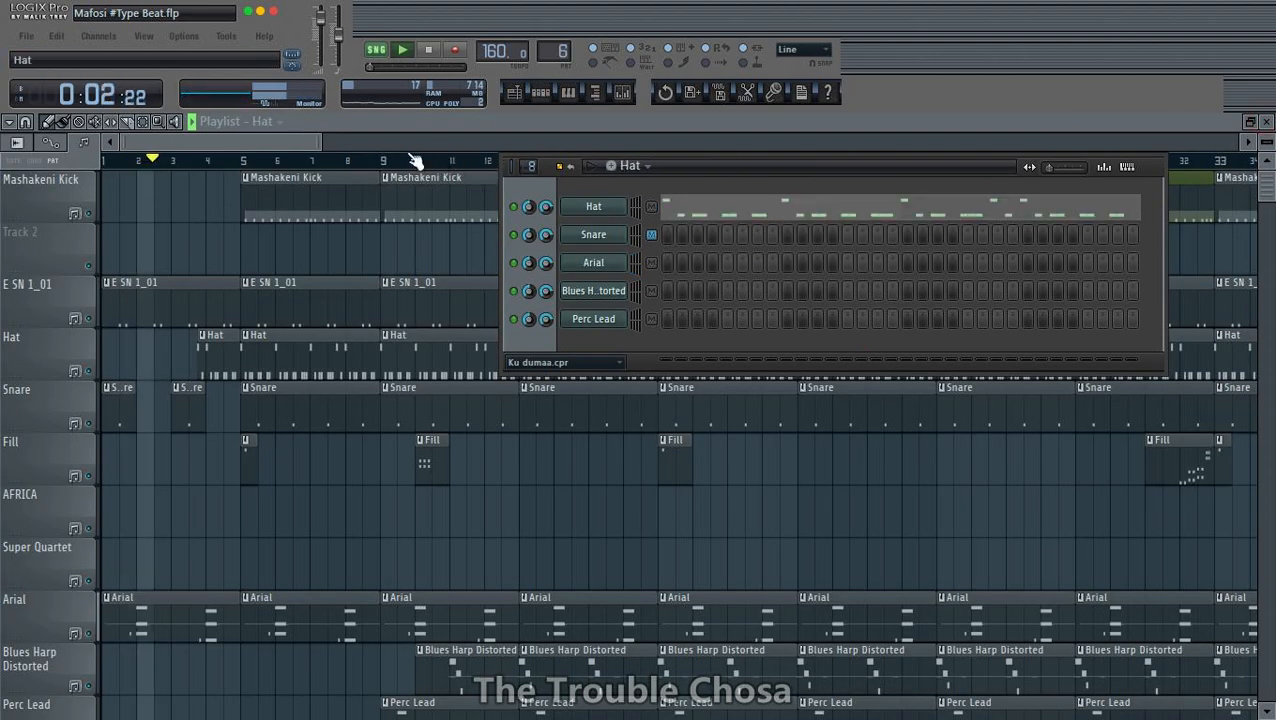
key("space")
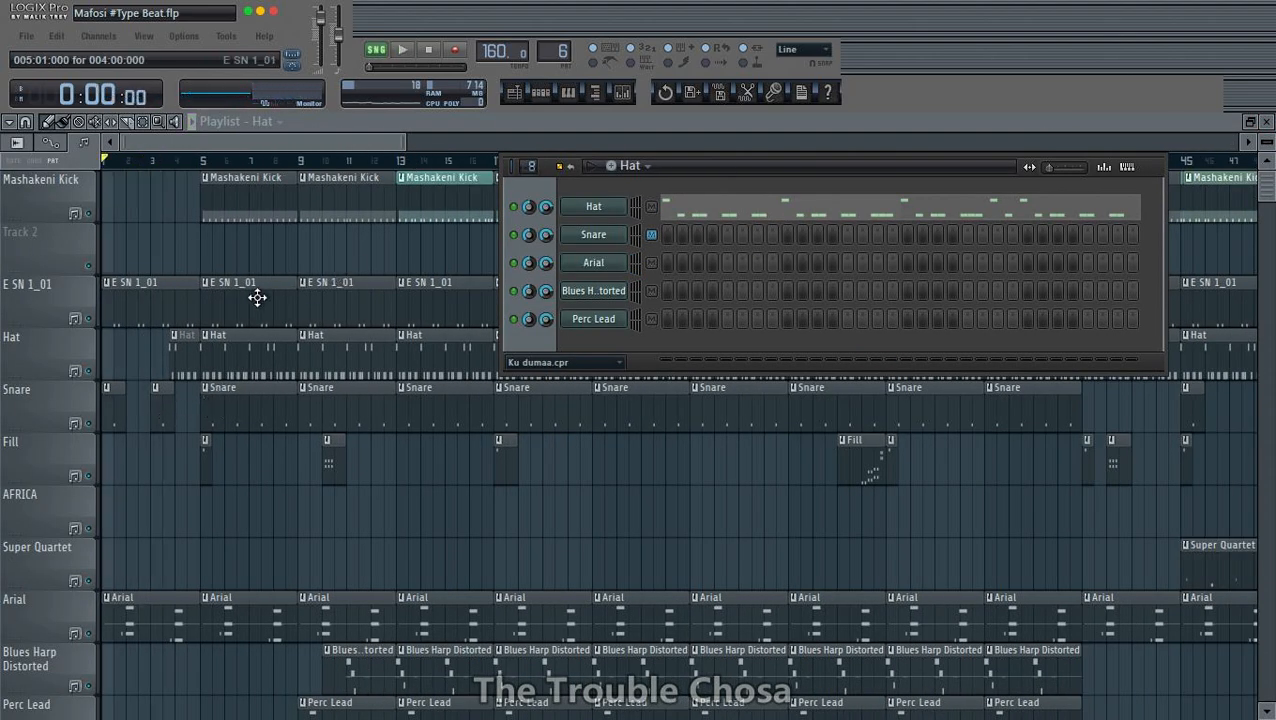
- Delete the second and fourth D3 notes from the Snare pattern in the piano roll and return to the playlist
double_click(227, 413)
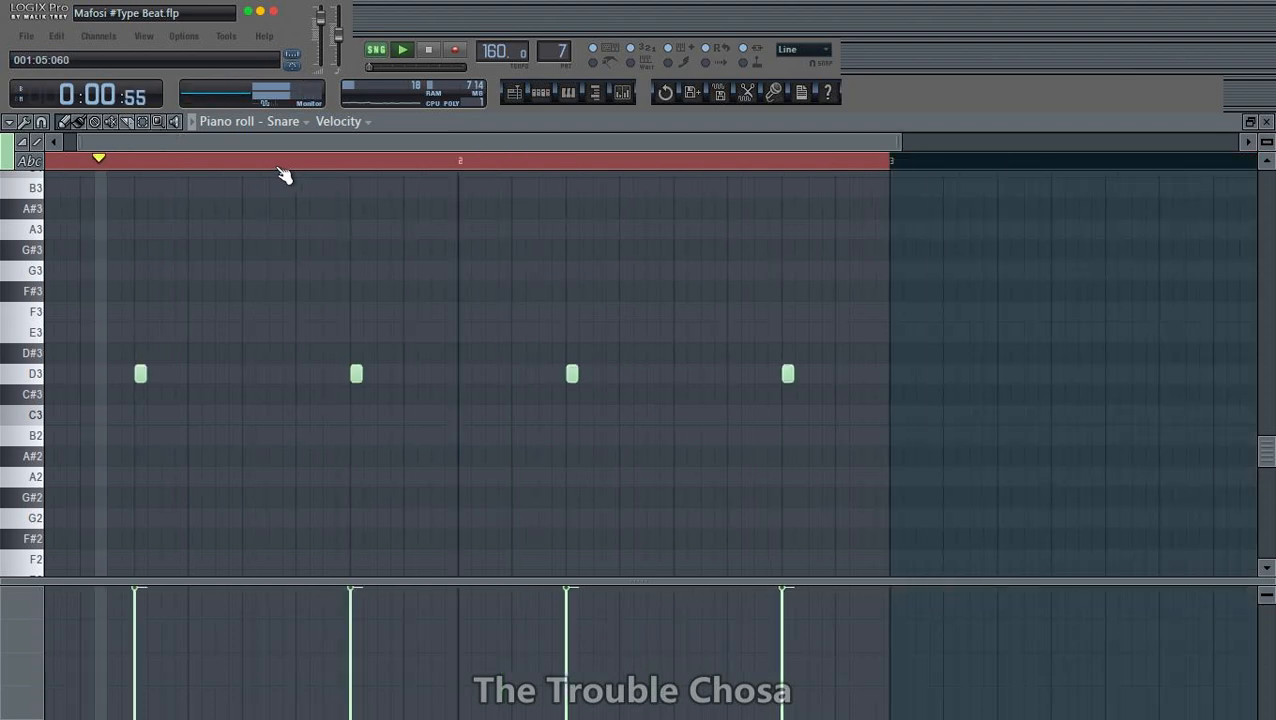
right_click(275, 375)
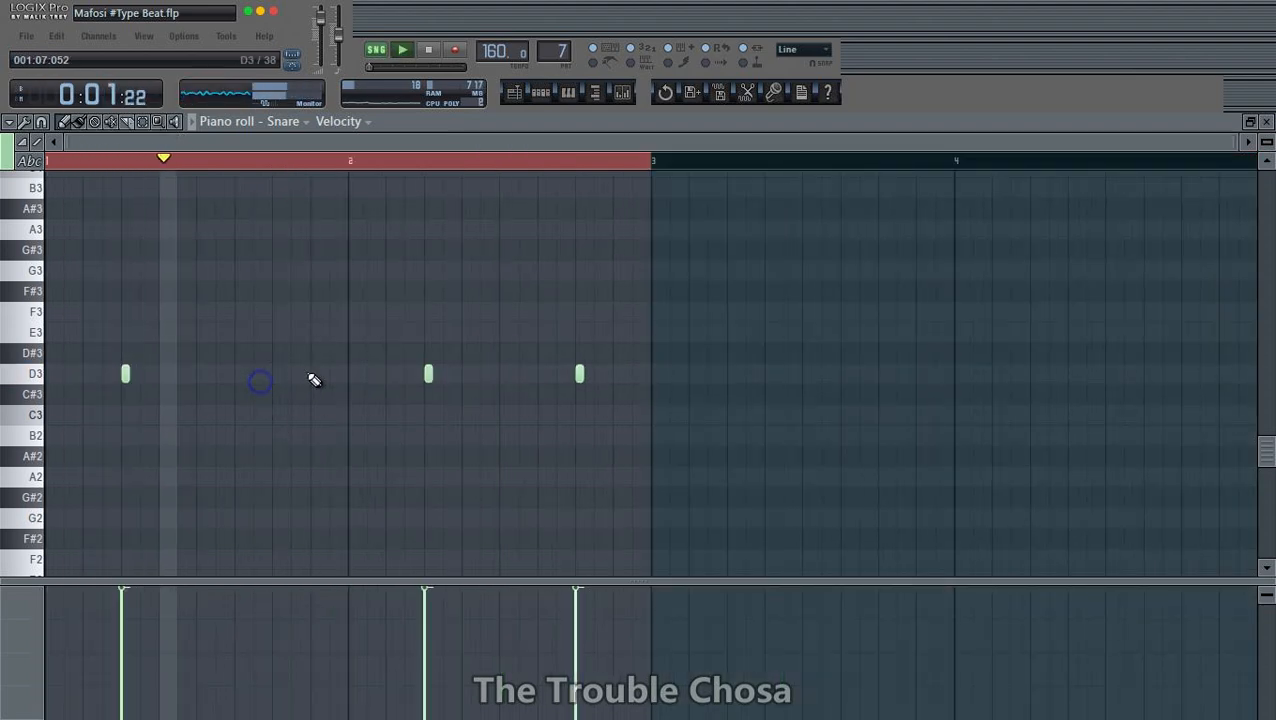
right_click(546, 383)
left_click(1266, 121)
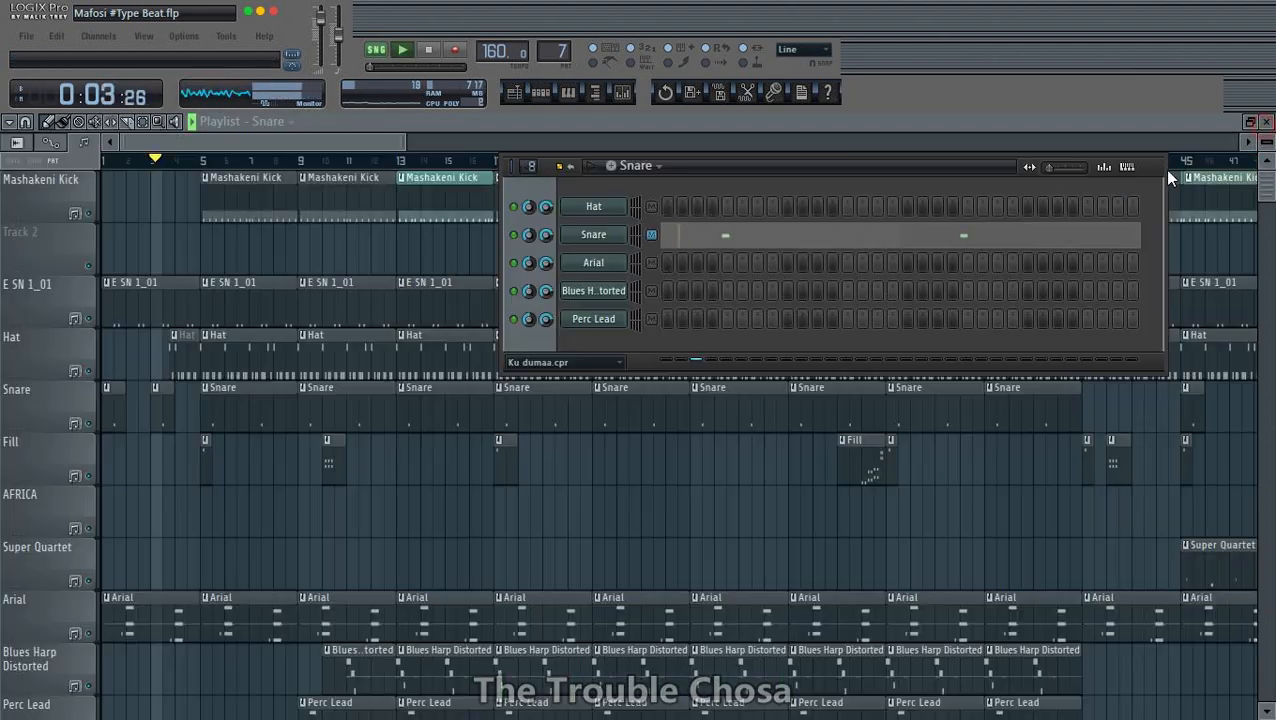
left_click(1107, 135)
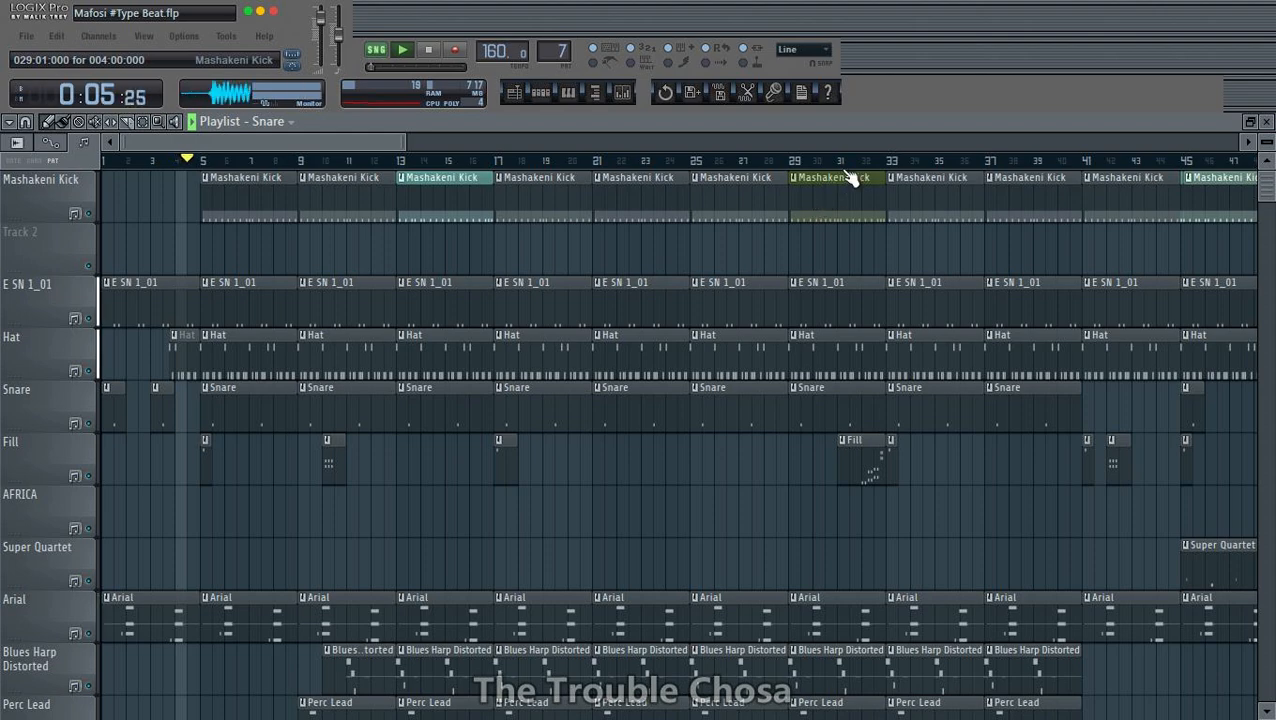
- Play the arrangement from the start and examine how the intro's drum, melody and bass tracks are laid out
scroll(854, 166, "down", 6)
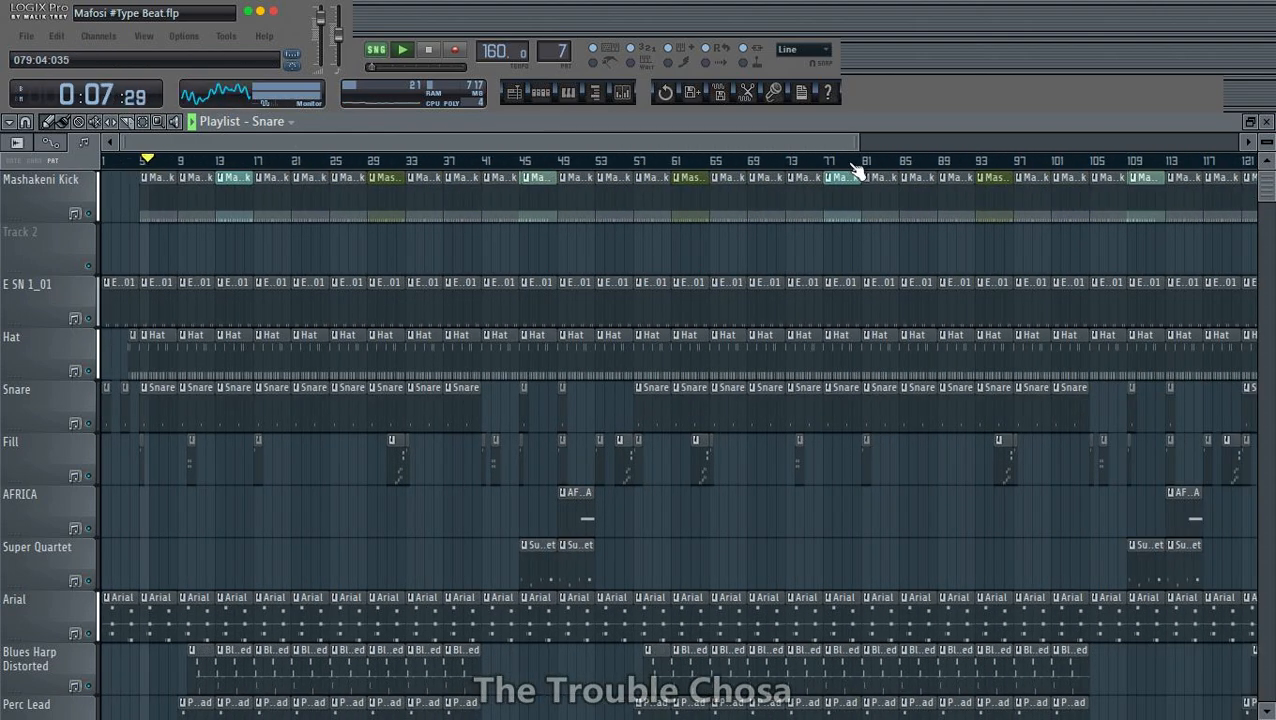
key("space")
scroll(160, 160, "up", 8)
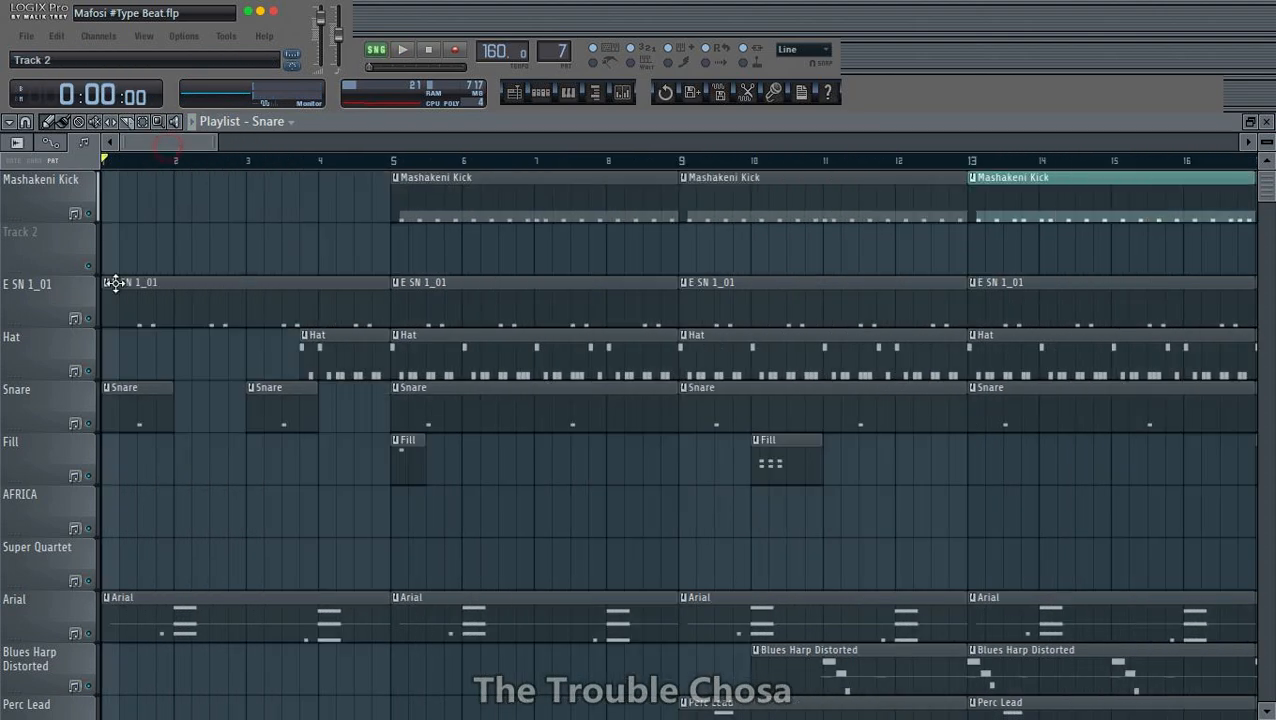
key("space")
scroll(396, 165, "down", 3)
scroll(554, 399, "down", 5)
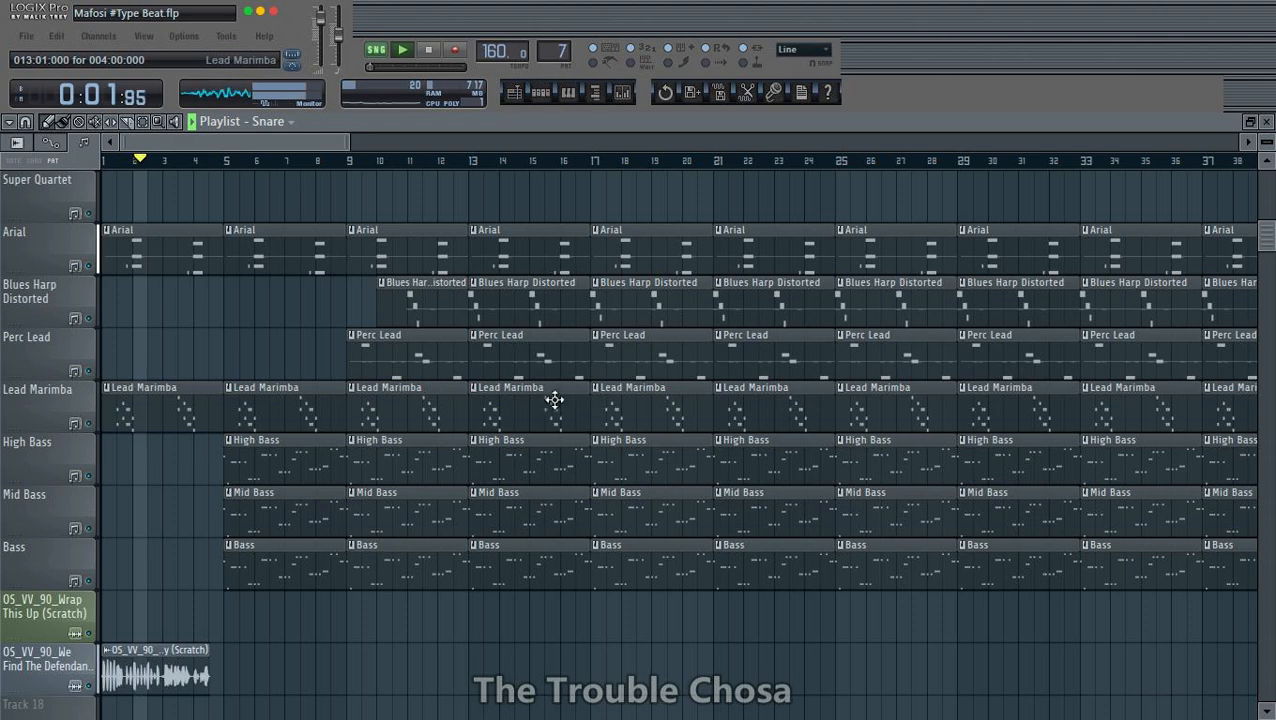
scroll(307, 522, "up", 4)
scroll(310, 519, "down", 5)
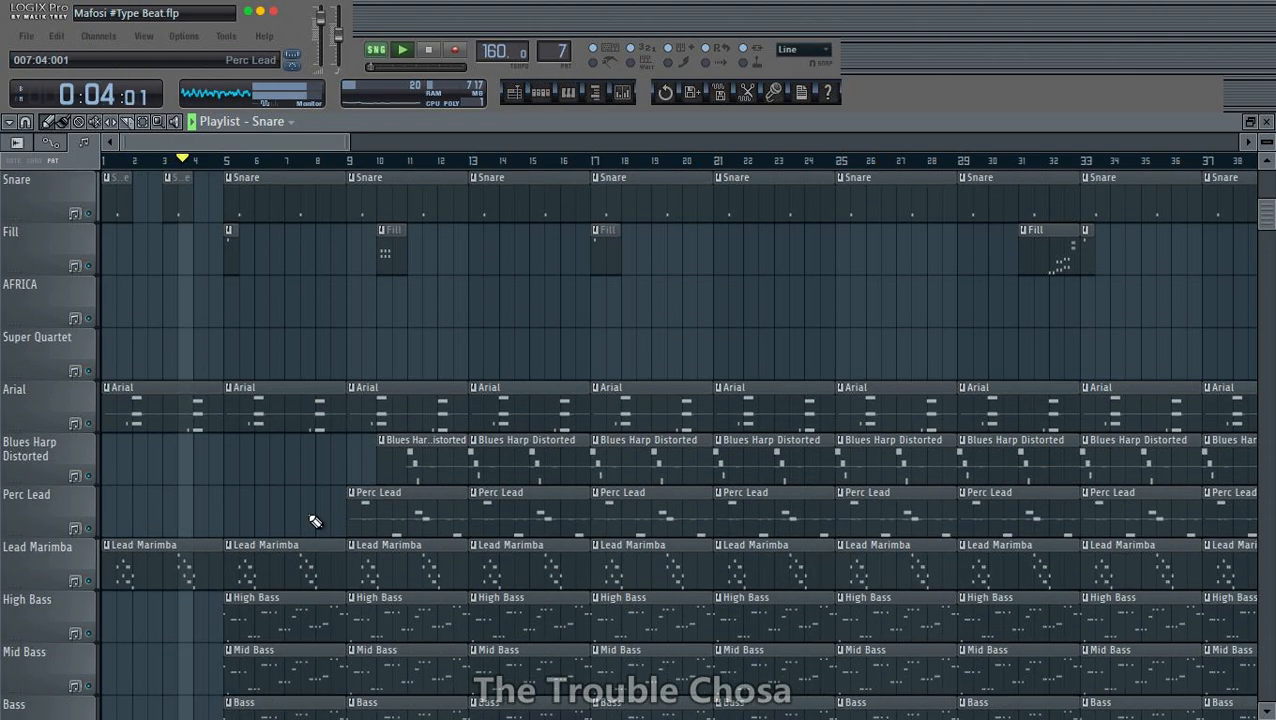
- Delete the Mid Bass clip at bar 5 and trim the first Bass clip to start at bar 7
key("space")
key("space")
scroll(308, 515, "up", 6)
scroll(240, 470, "down", 6)
right_click(229, 459)
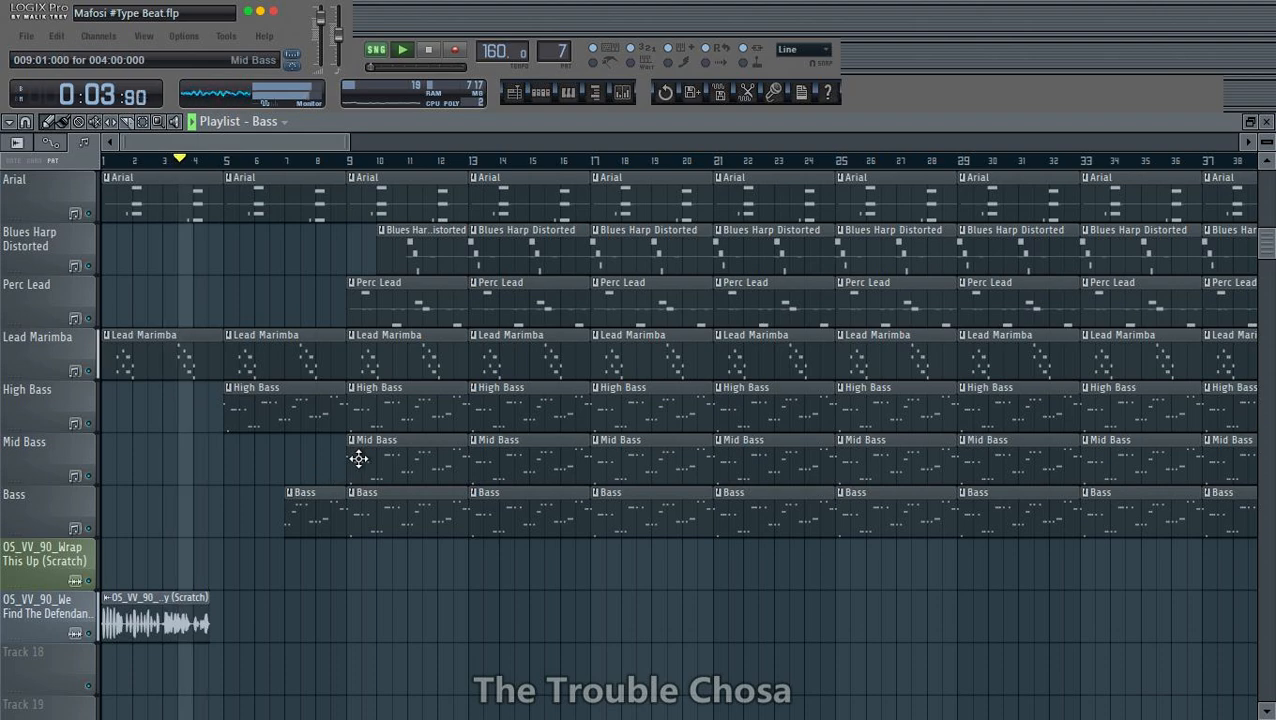
- Save the project and play back the intro with the staggered bass entries
key("ctrl+s")
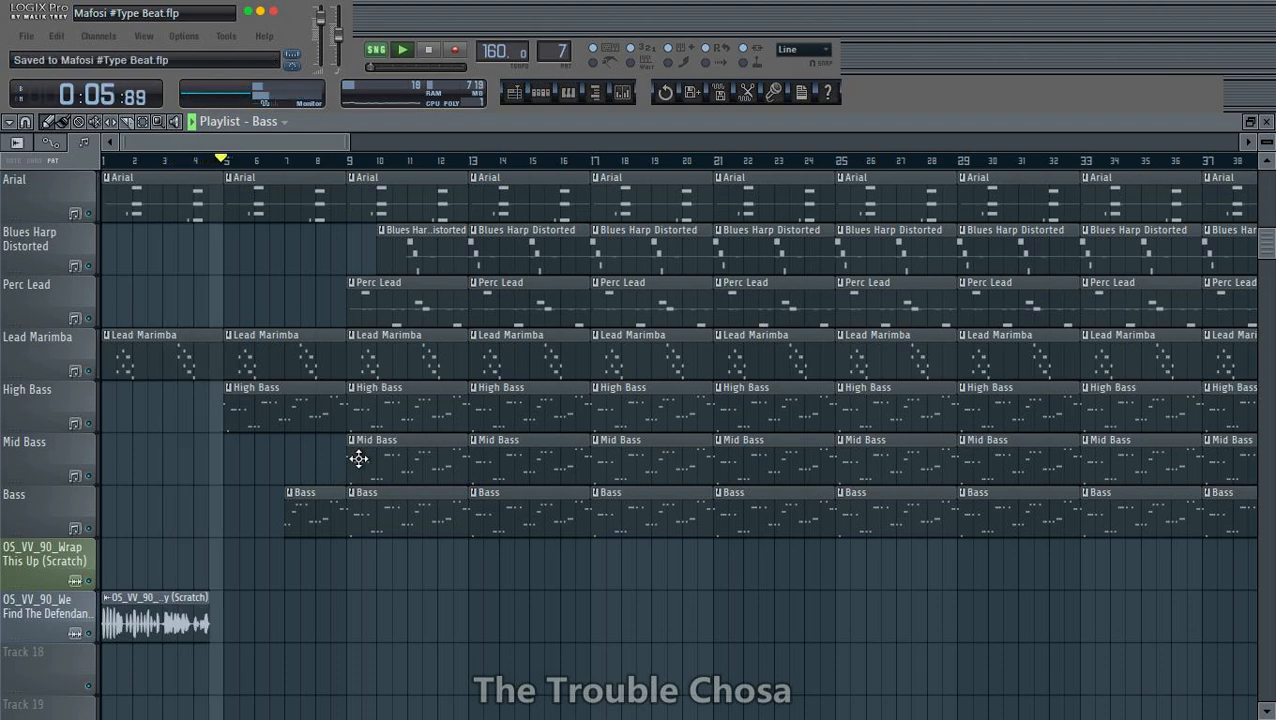
scroll(305, 361, "up", 3)
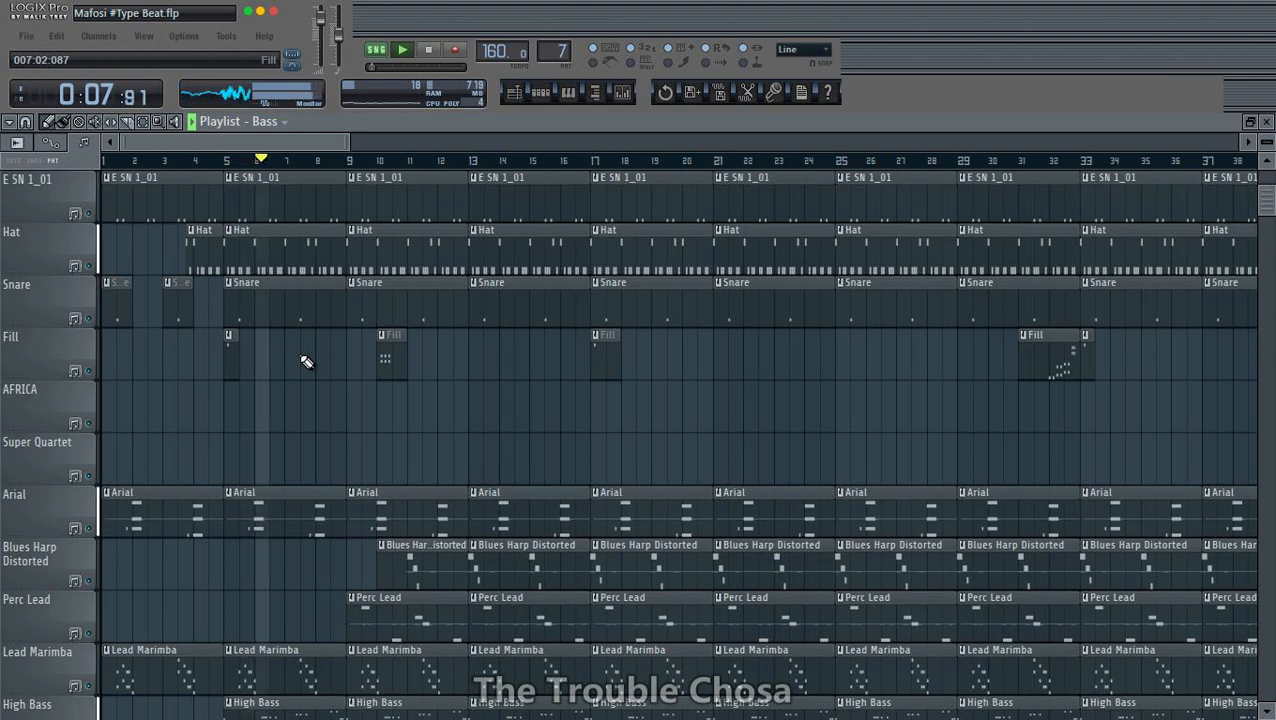
scroll(253, 178, "down", 10)
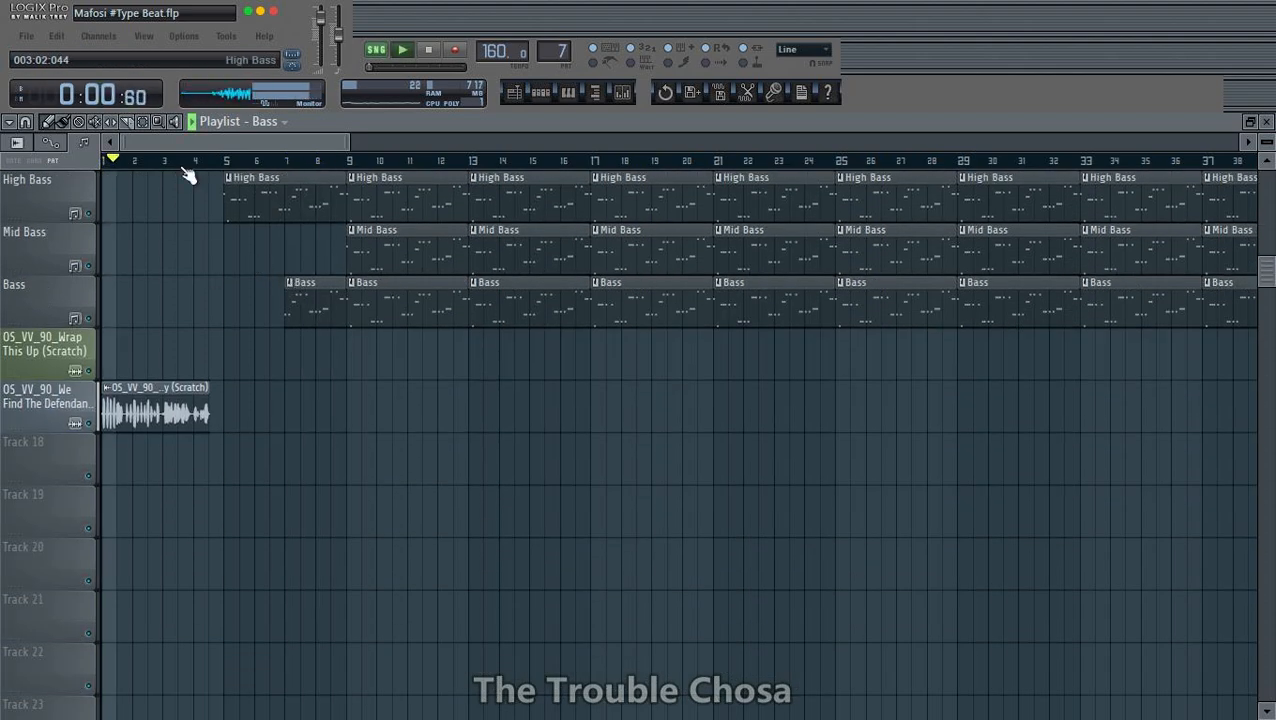
- Play the intro from the start, loop bars 1 to 4 around the vocal scratch clip, and open the mixer
scroll(197, 162, "up", 5)
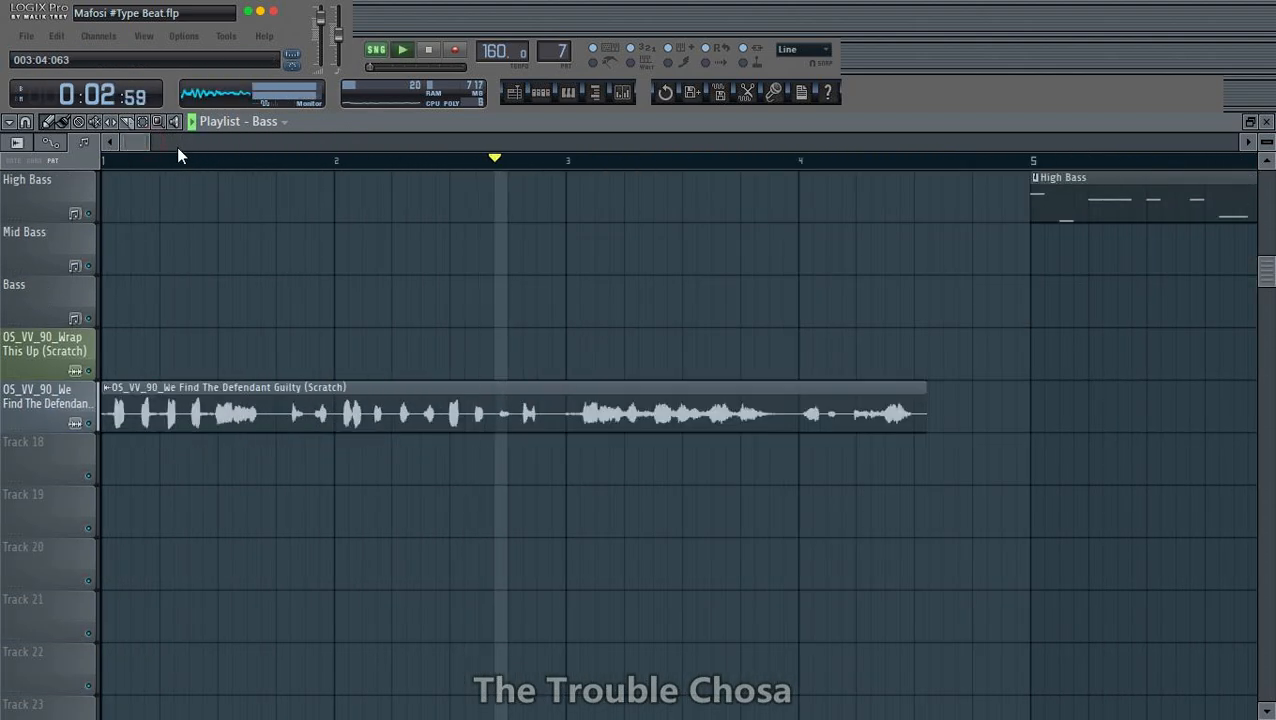
scroll(806, 165, "down", 4)
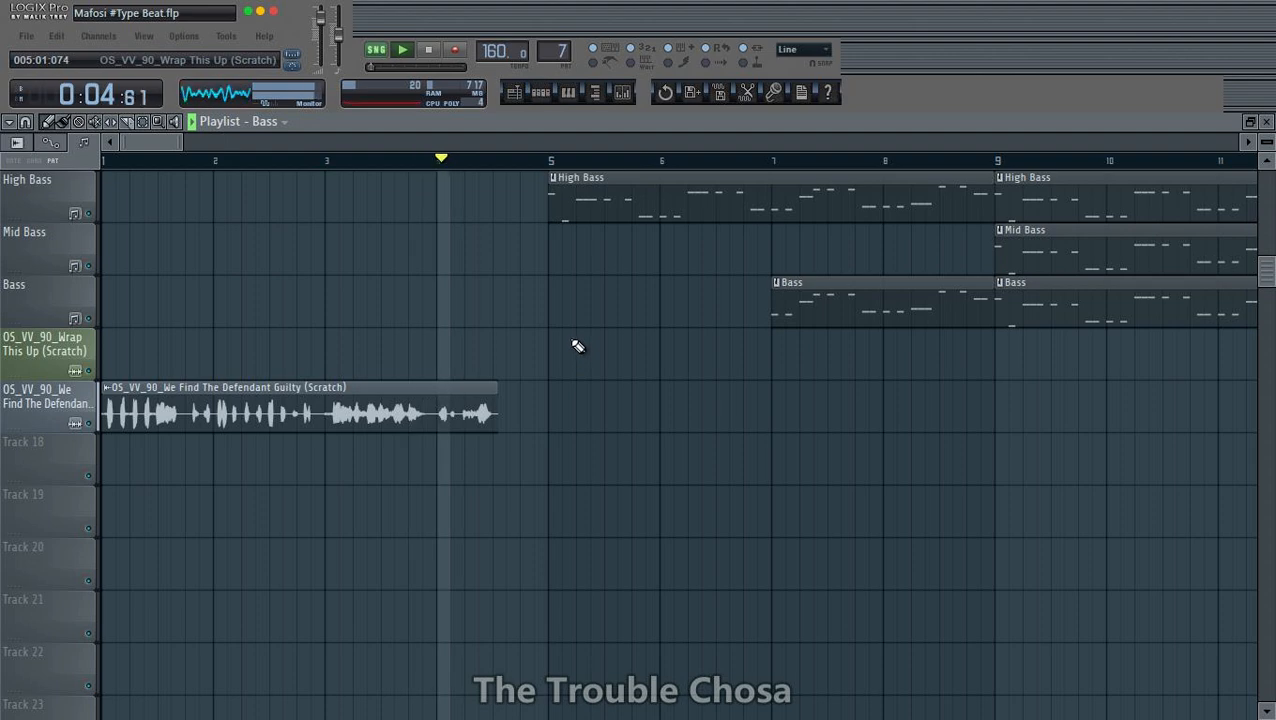
key("space")
key("space")
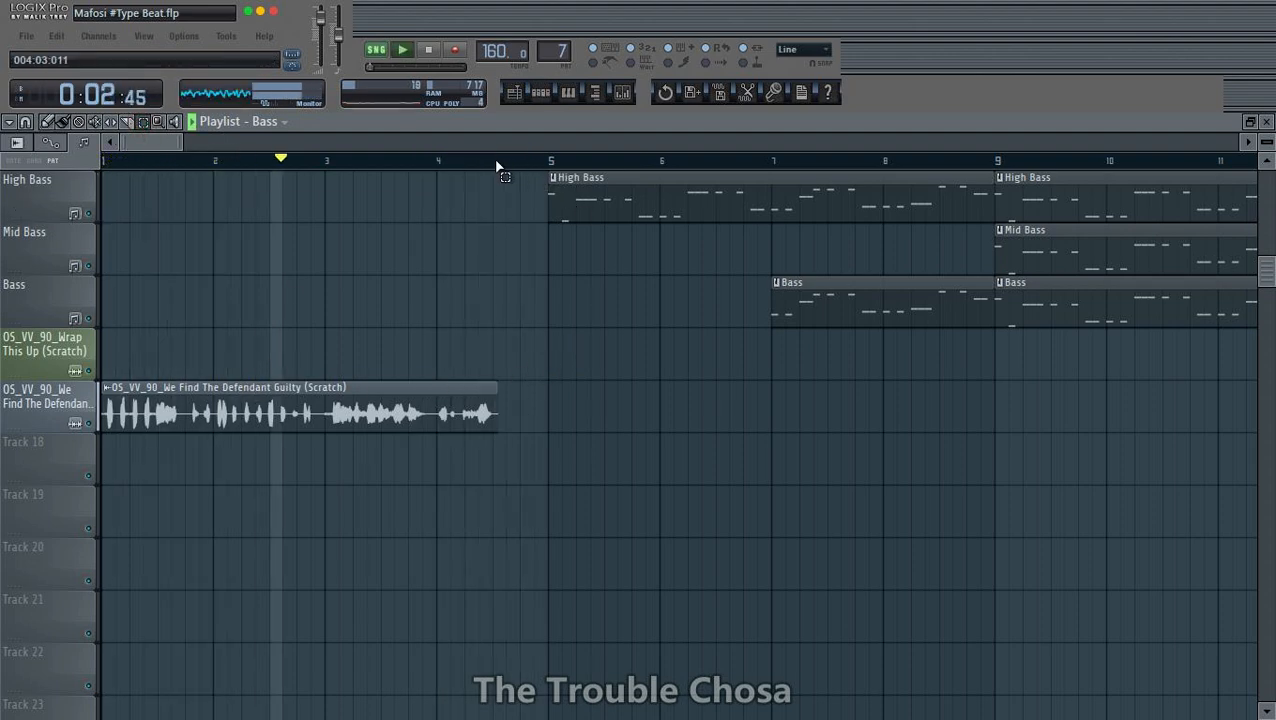
left_click_drag(546, 162, 108, 180)
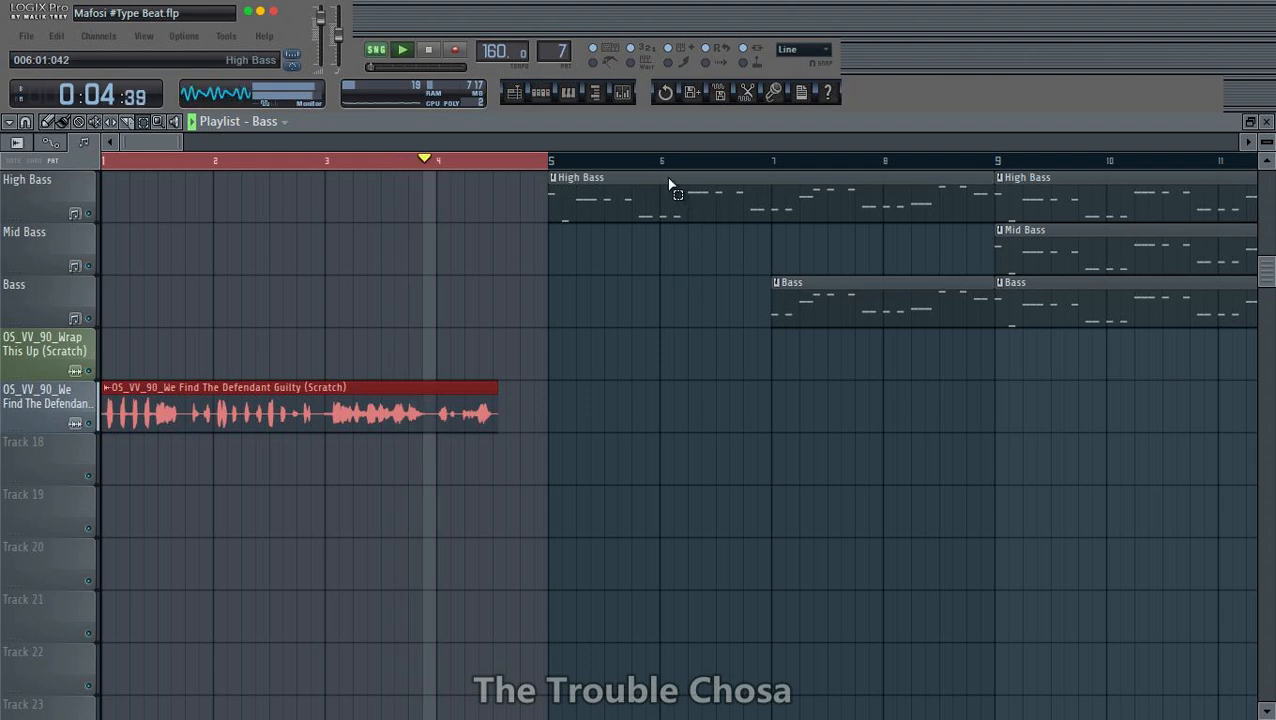
left_click(623, 93)
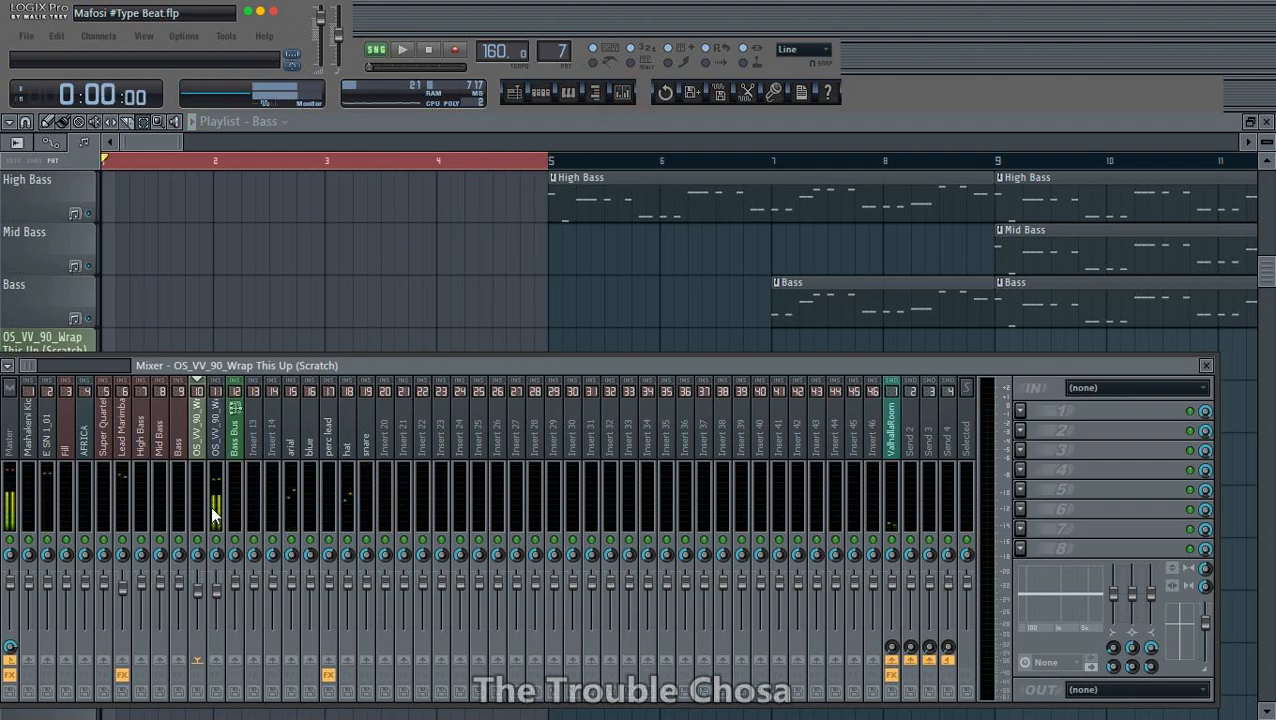
left_click(1021, 411)
left_click(30, 14)
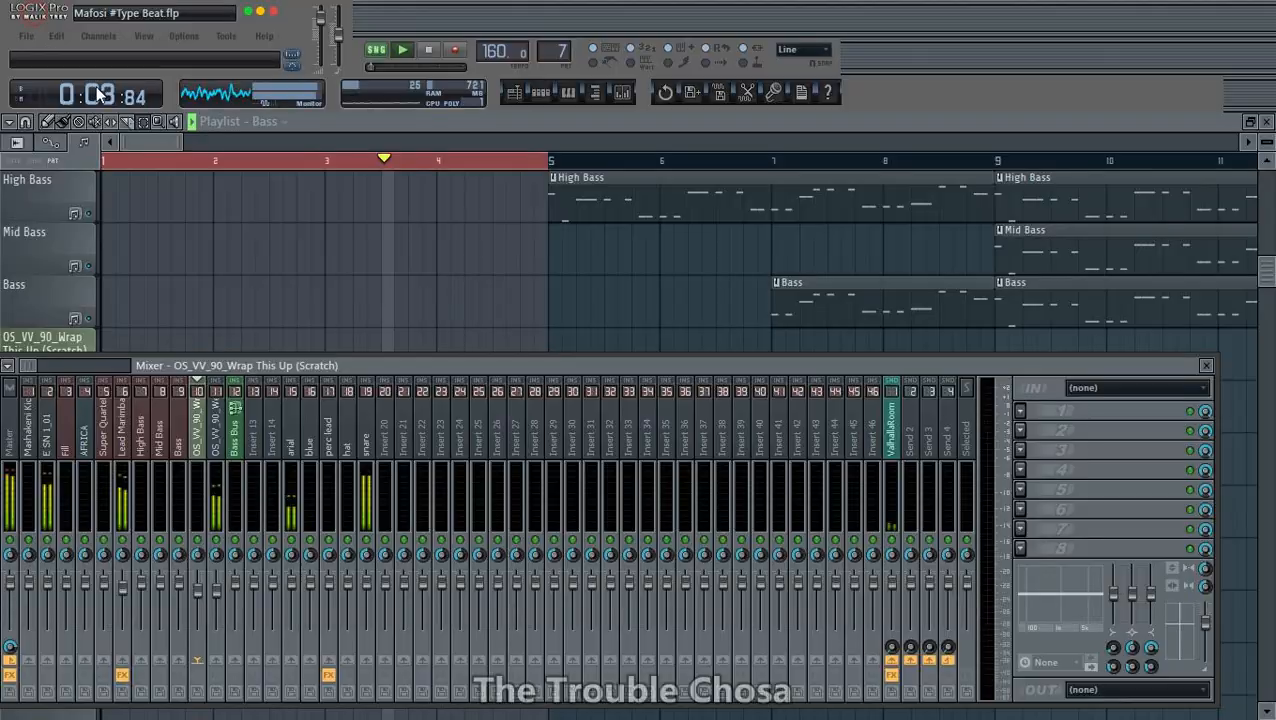
left_click(604, 172)
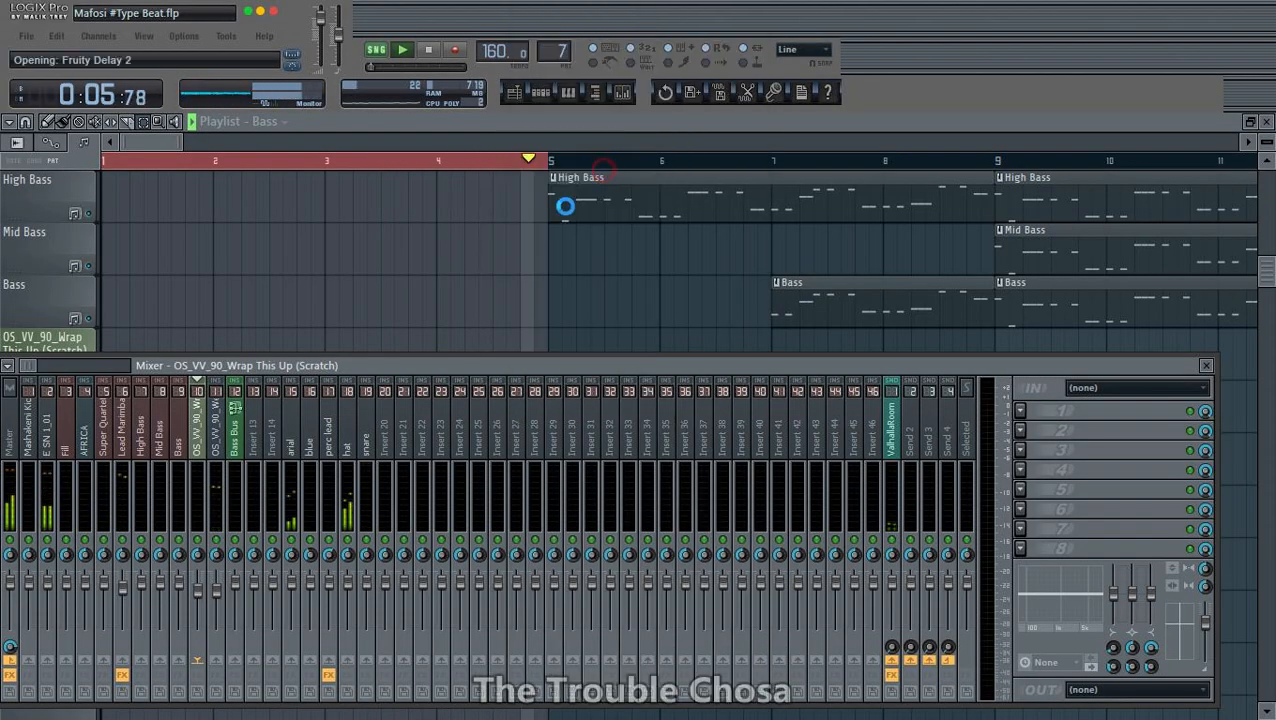
left_click_drag(240, 250, 614, 239)
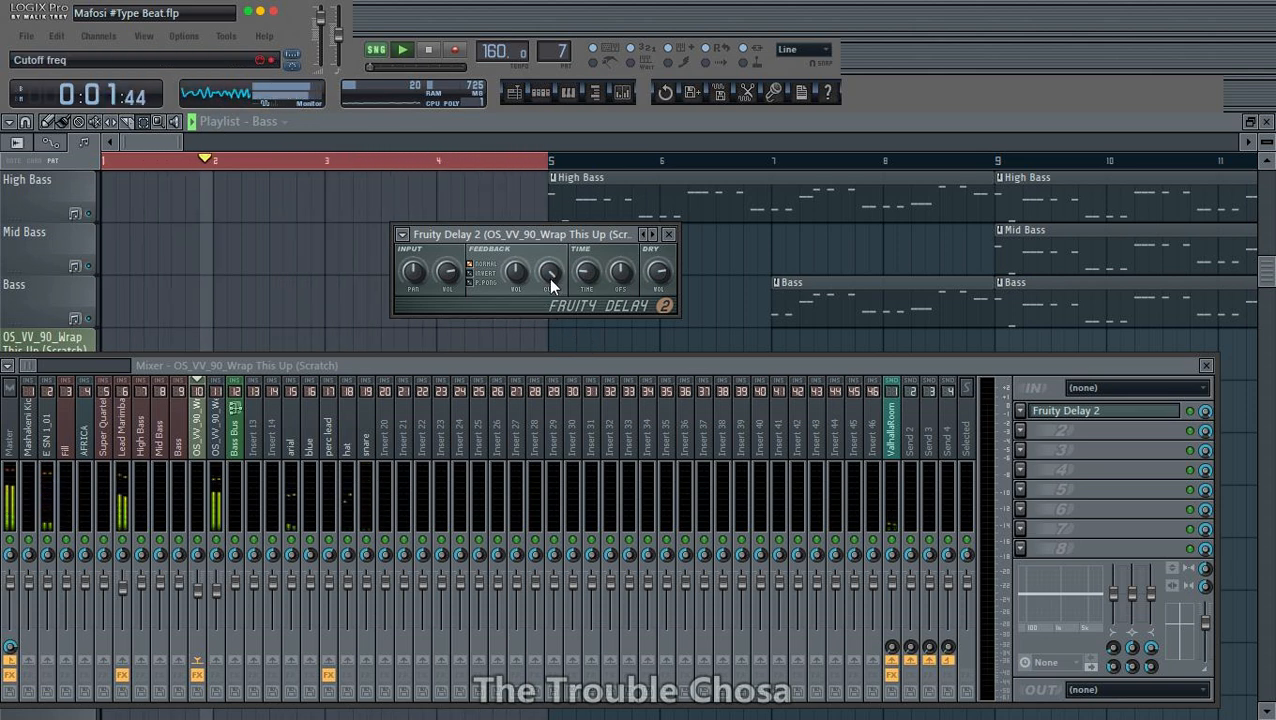
key("space")
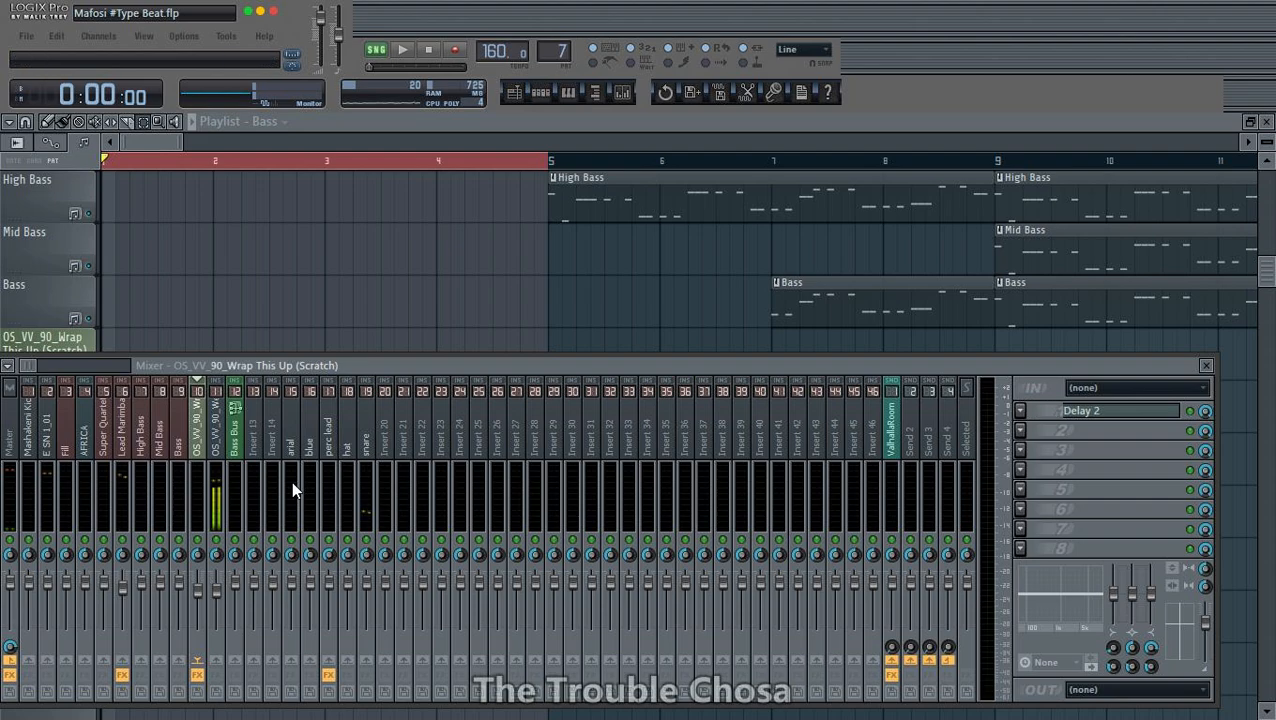
key("space")
- Insert Fruity Delay 2 on the "We Find The Defendant Guilty" mixer track and lower its feedback cutoff
left_click(242, 448)
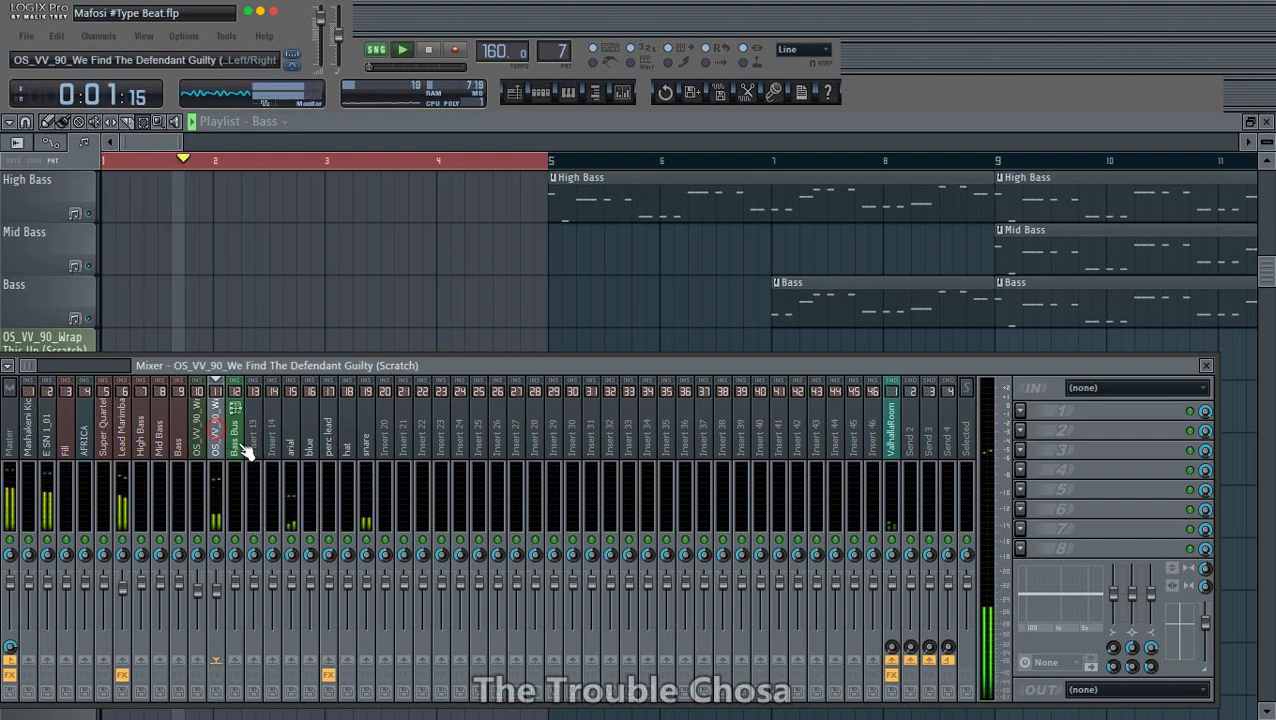
left_click(1020, 411)
left_click(34, 14)
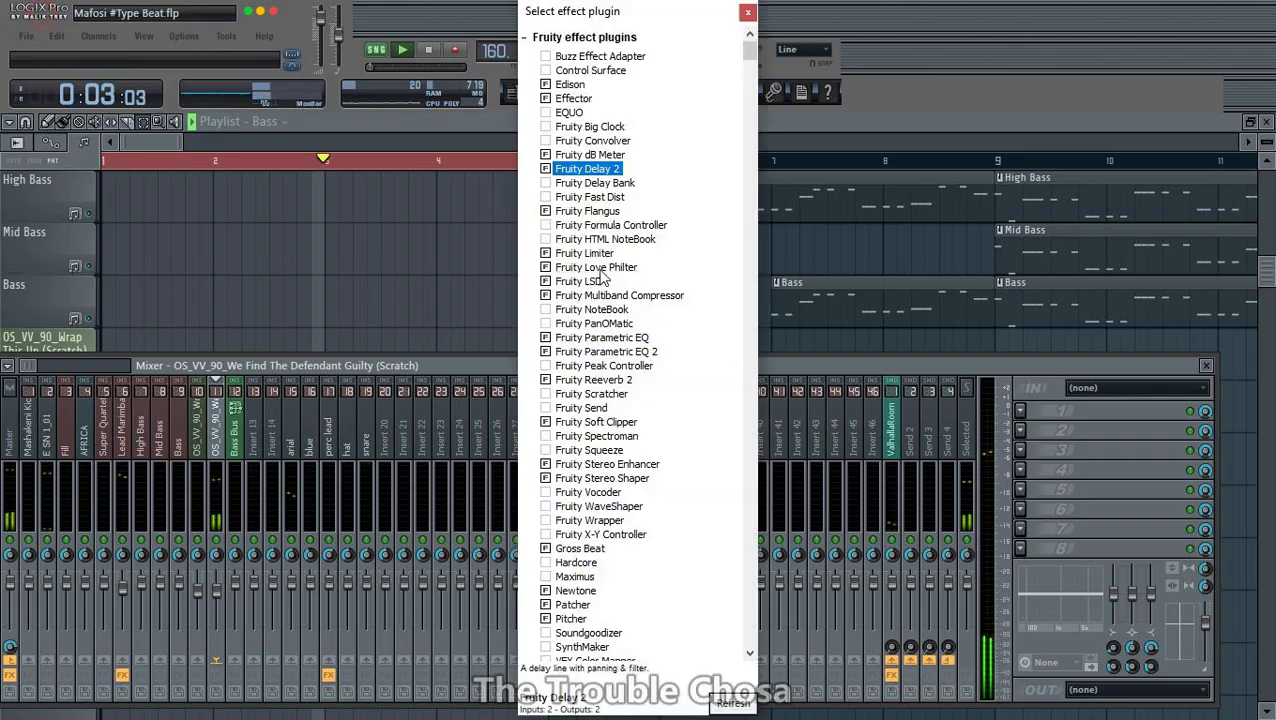
double_click(611, 168)
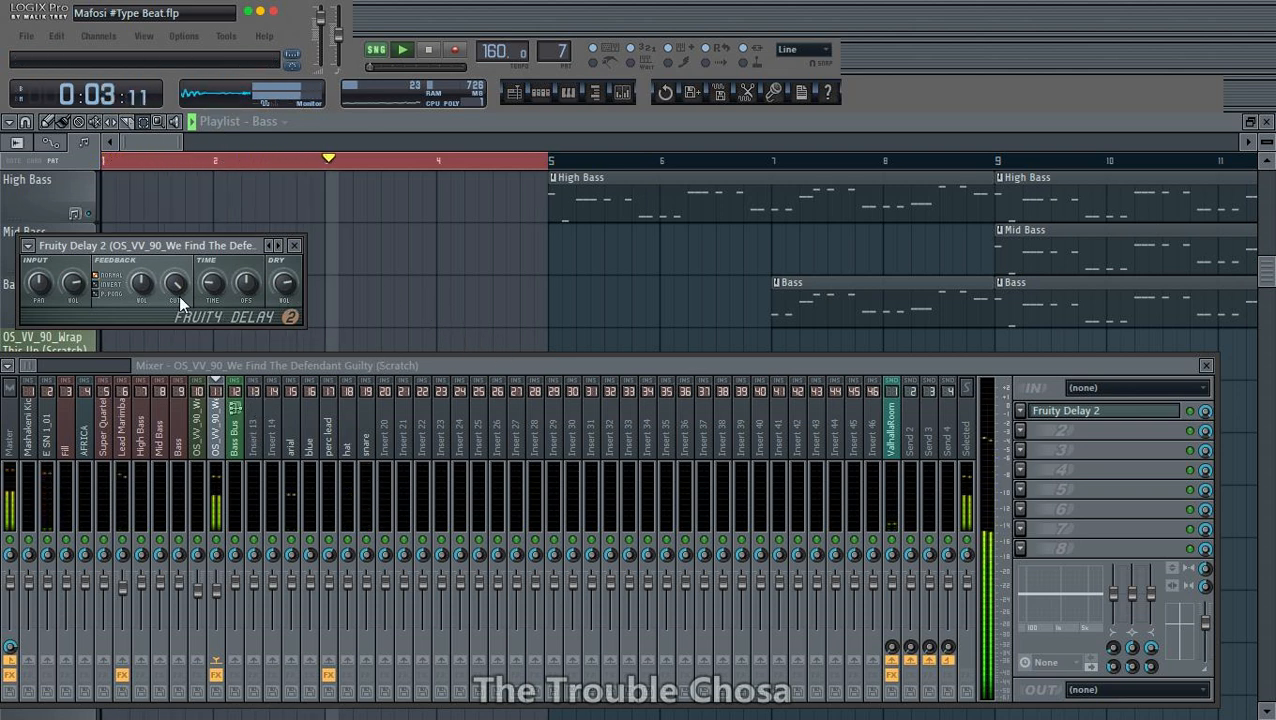
left_click_drag(176, 285, 176, 262)
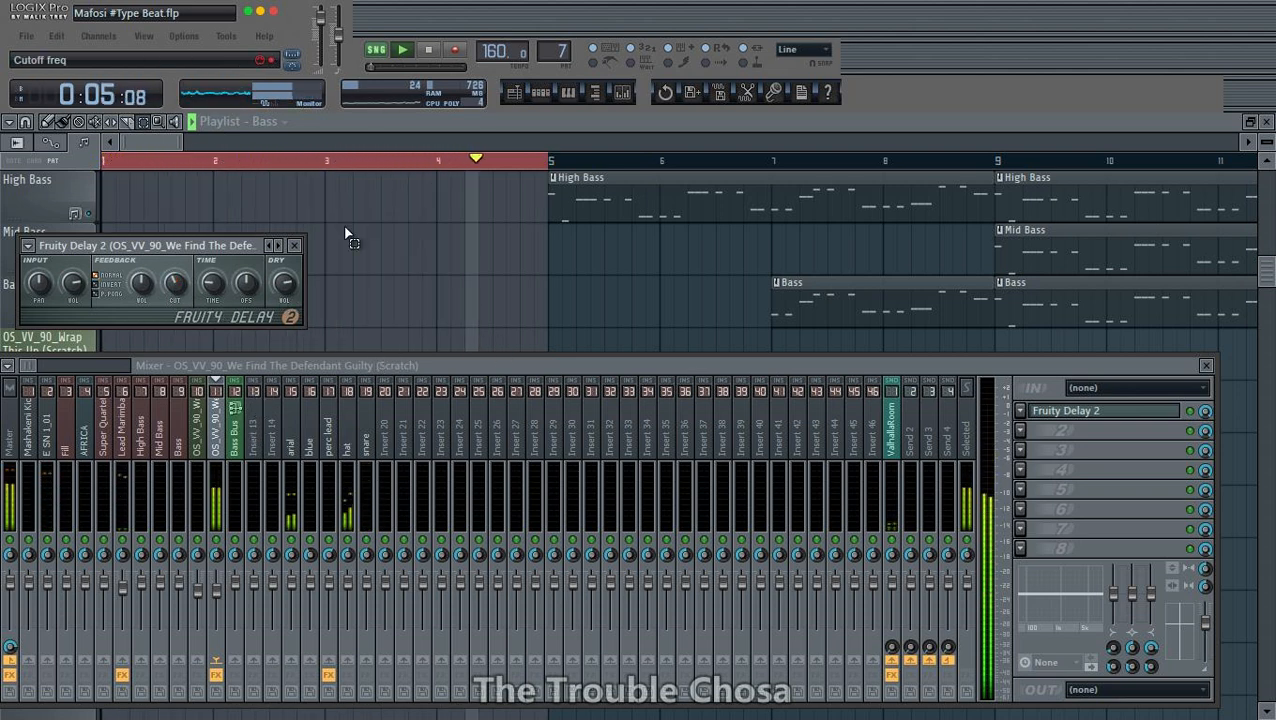
- Automate the delay's mix level to jump up near the vocal's end, clear the bars 1 to 4 loop, and auto-name Track 18
key("space")
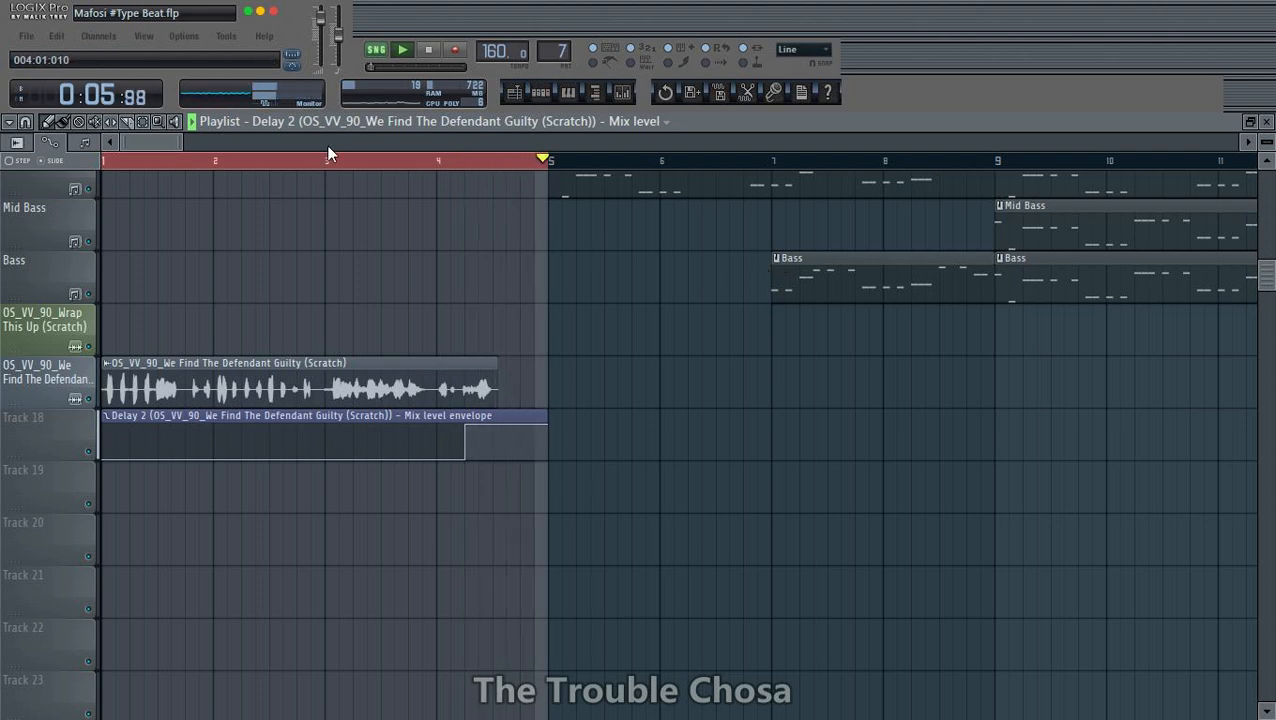
left_click(110, 162)
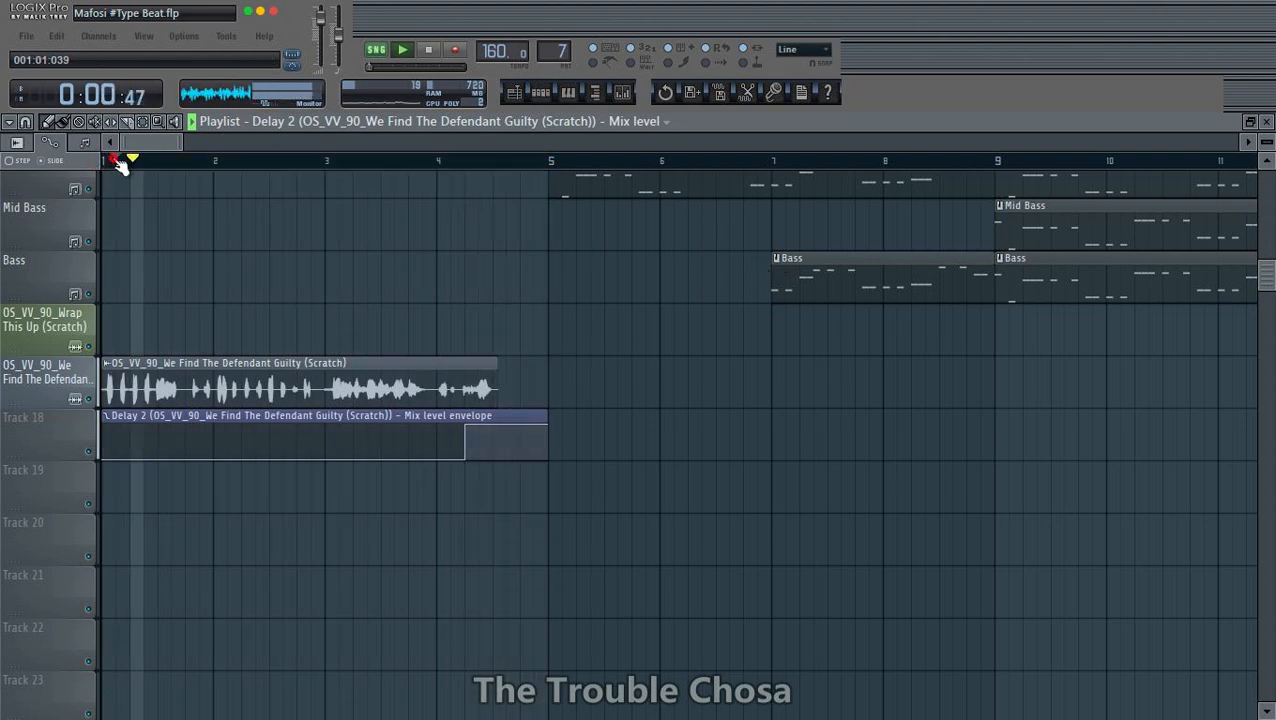
scroll(116, 163, "down", 5)
right_click(65, 430)
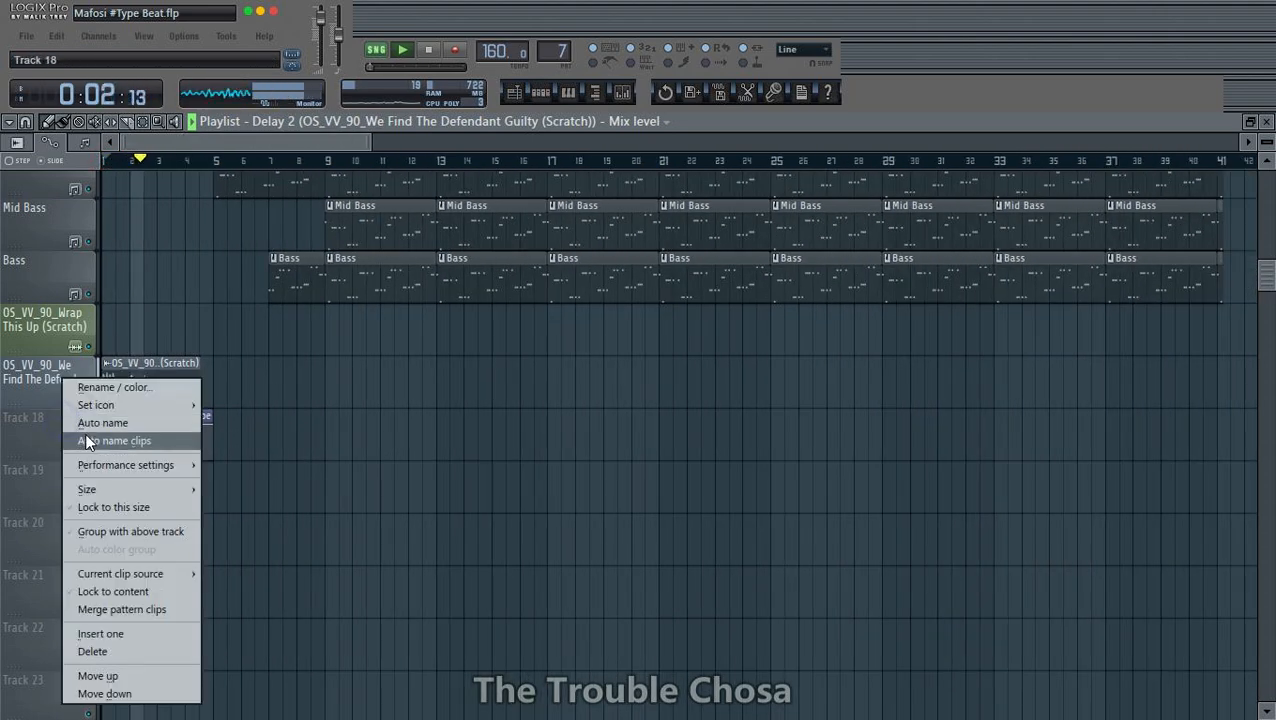
left_click(110, 440)
- Play the song and look over the drum, melody, bass and vocal tracks across the arrangement
scroll(541, 399, "up", 5)
scroll(1125, 248, "up", 8)
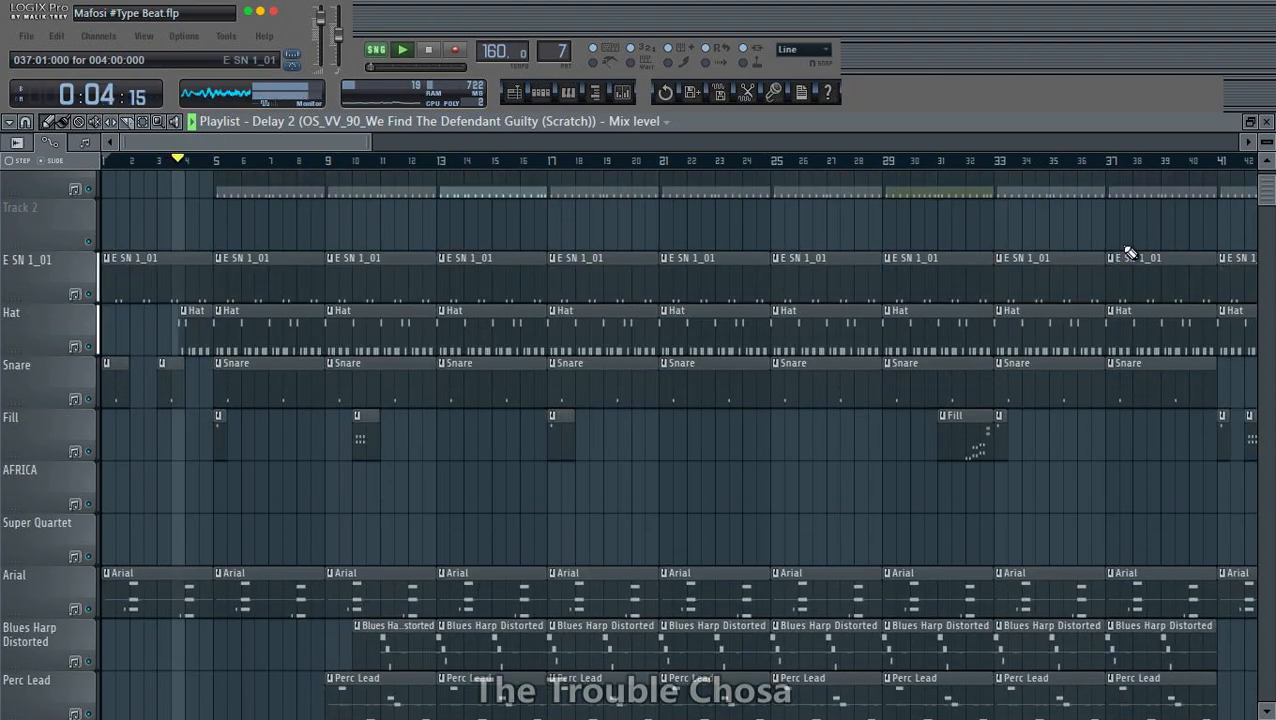
scroll(829, 170, "down", 4)
scroll(829, 170, "down", 2)
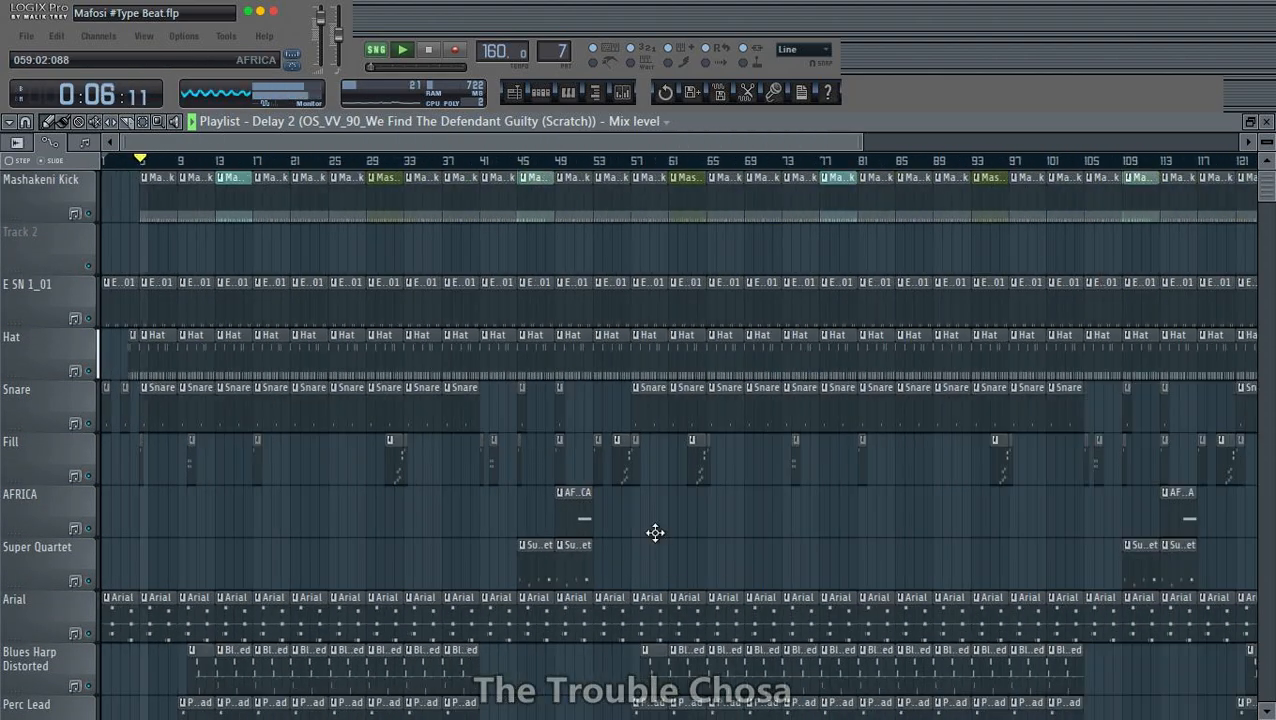
scroll(672, 527, "down", 6)
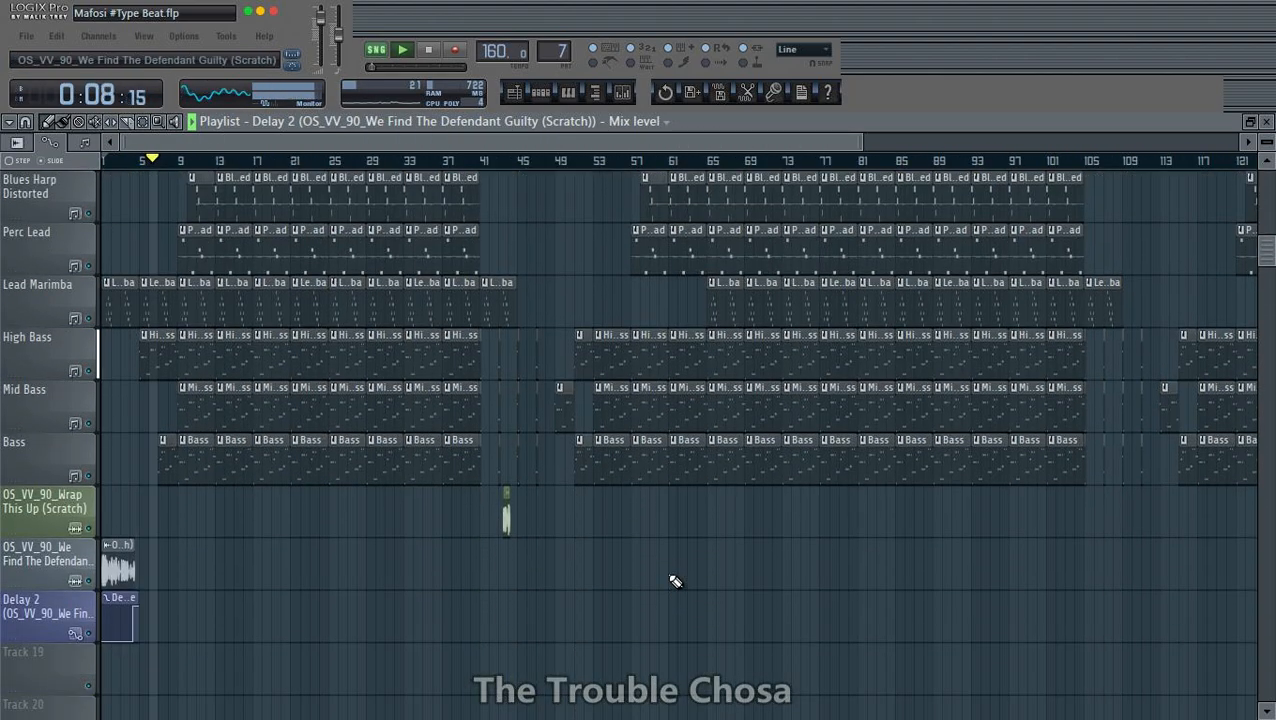
scroll(461, 567, "down", 5)
scroll(461, 567, "up", 5)
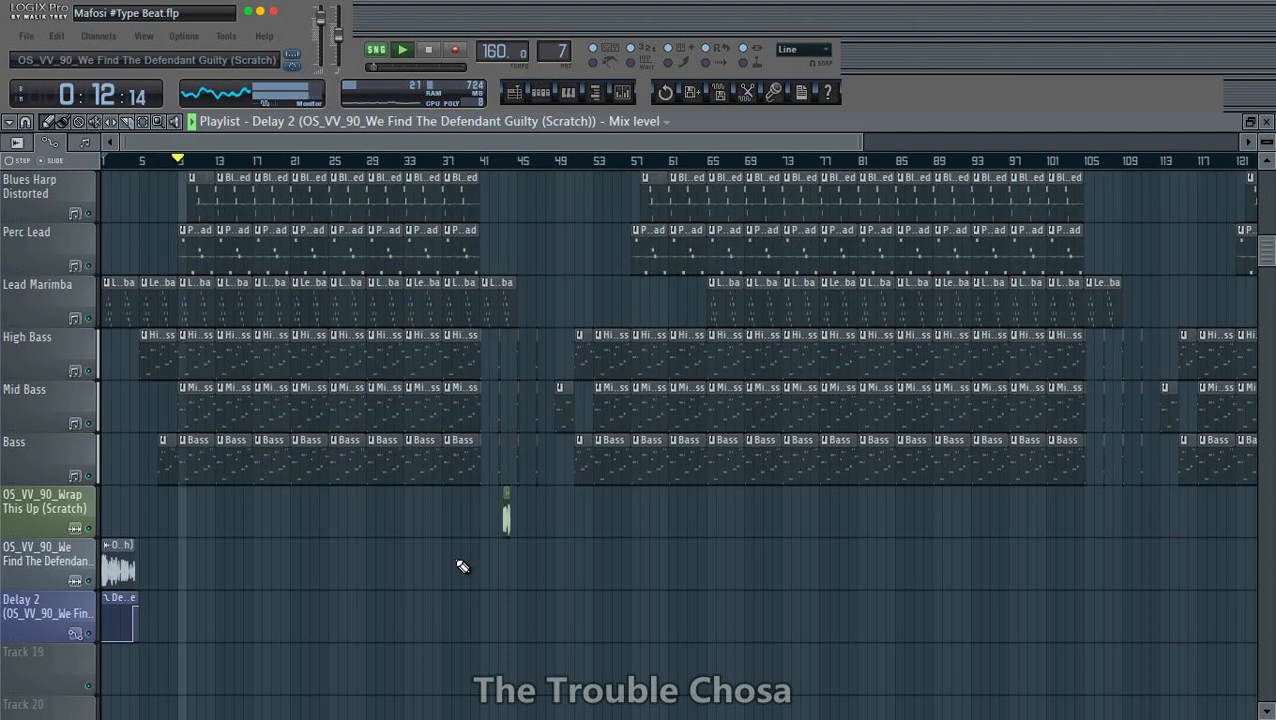
- Play back the intro with the delay automation, then inspect the full-length arrangement
scroll(144, 170, "up", 6)
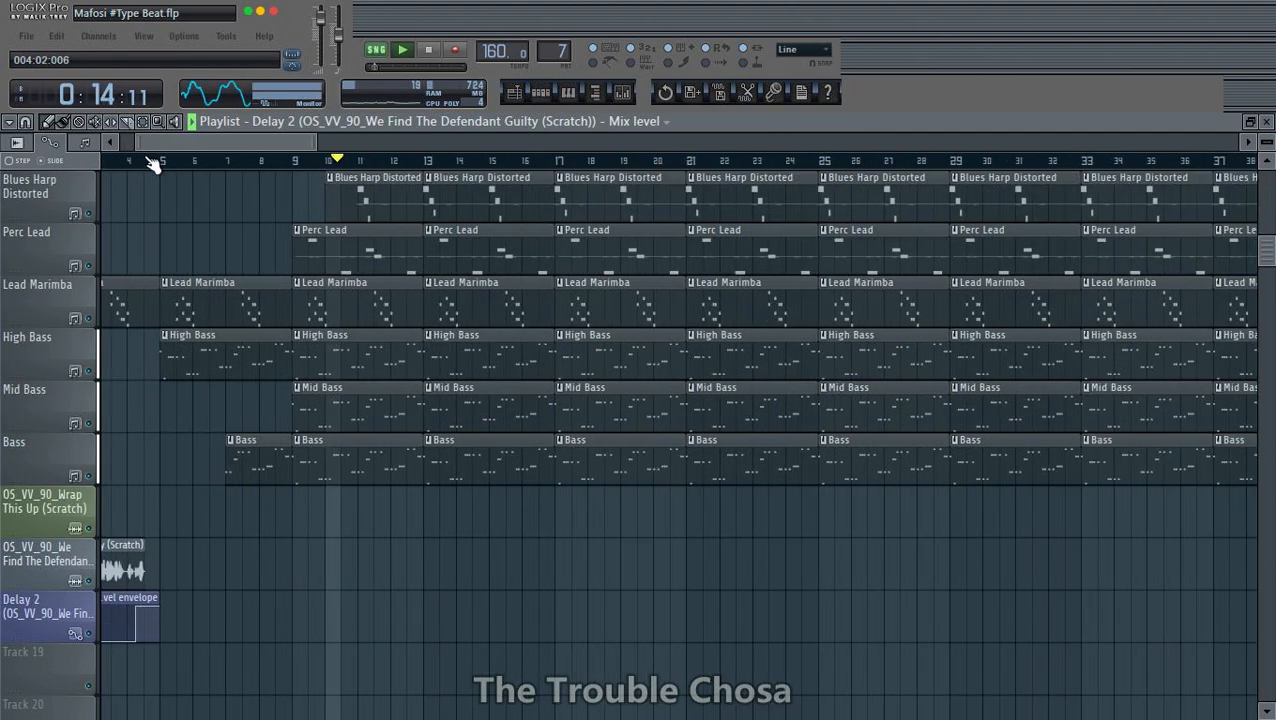
left_click_drag(174, 145, 3, 214)
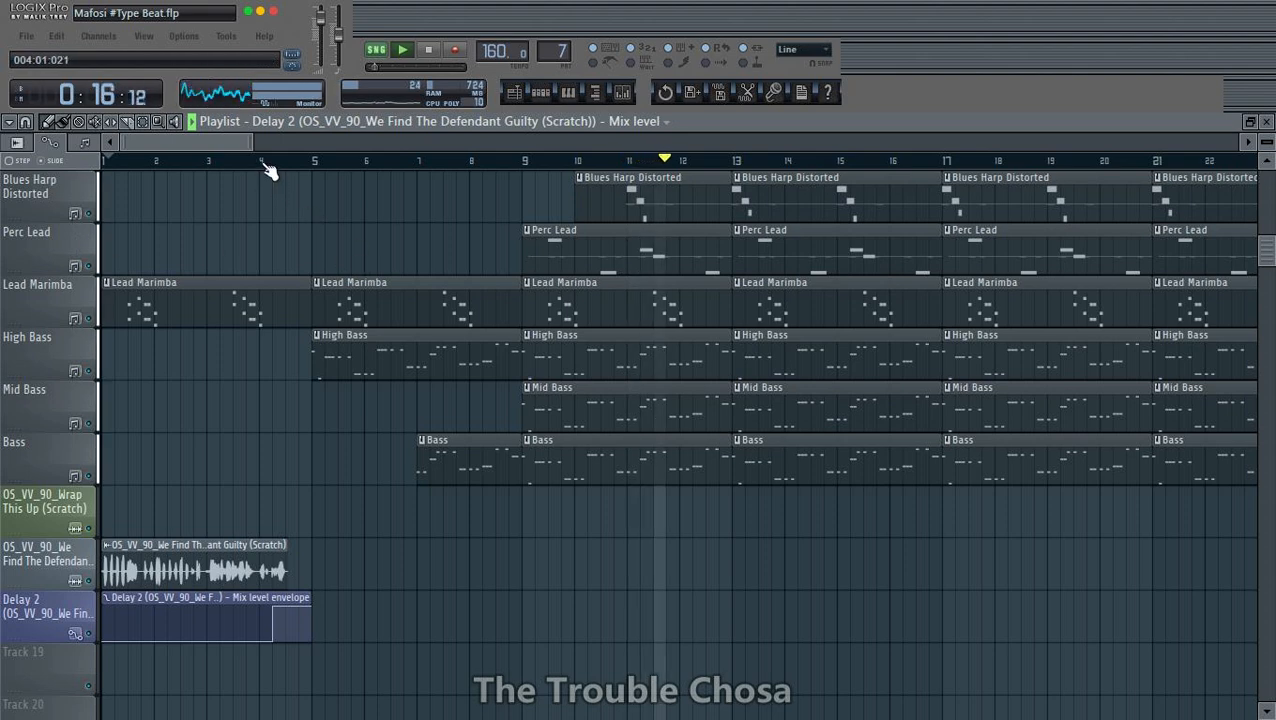
scroll(268, 170, "up", 4)
scroll(268, 170, "up", 1)
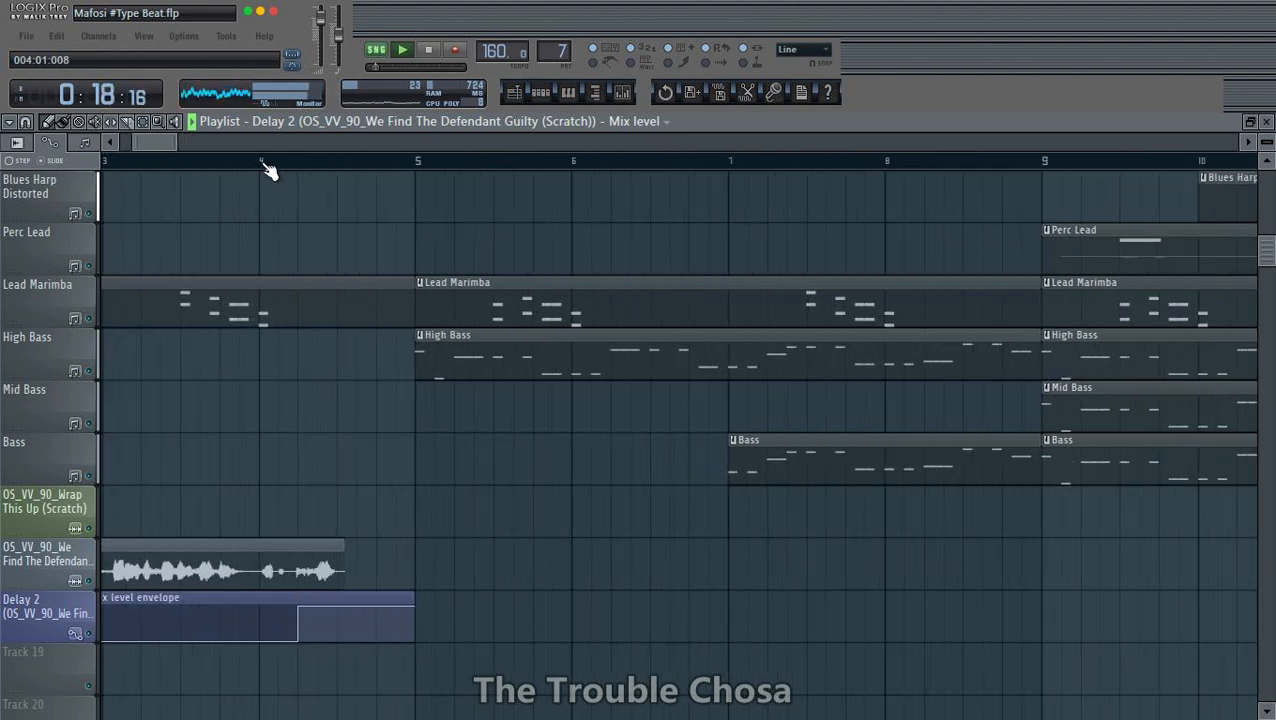
scroll(268, 170, "down", 3)
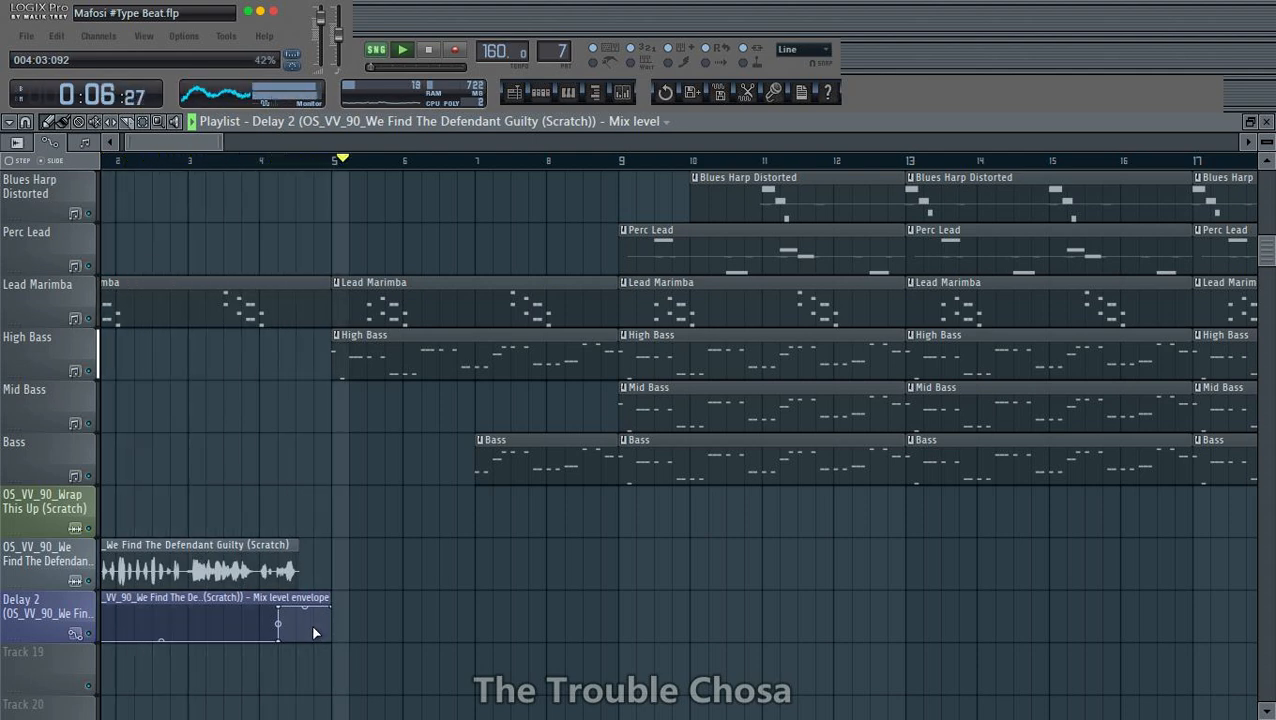
scroll(402, 166, "down", 10)
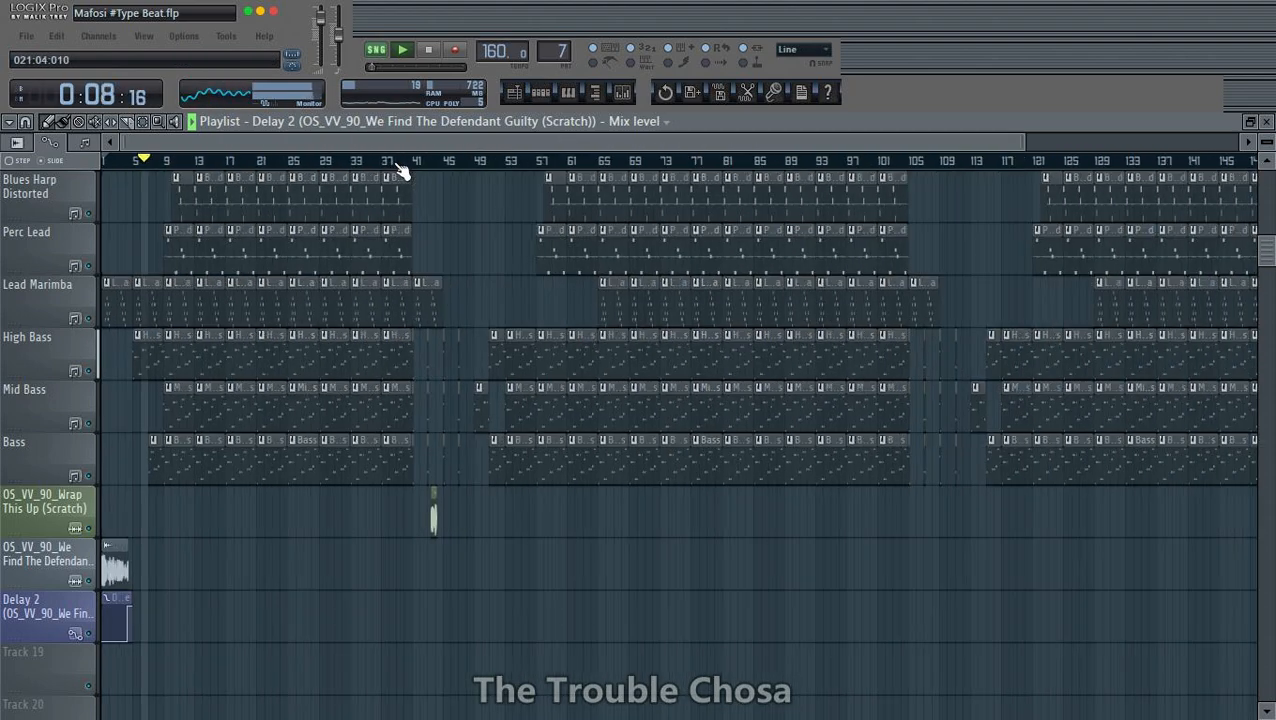
scroll(967, 590, "up", 3)
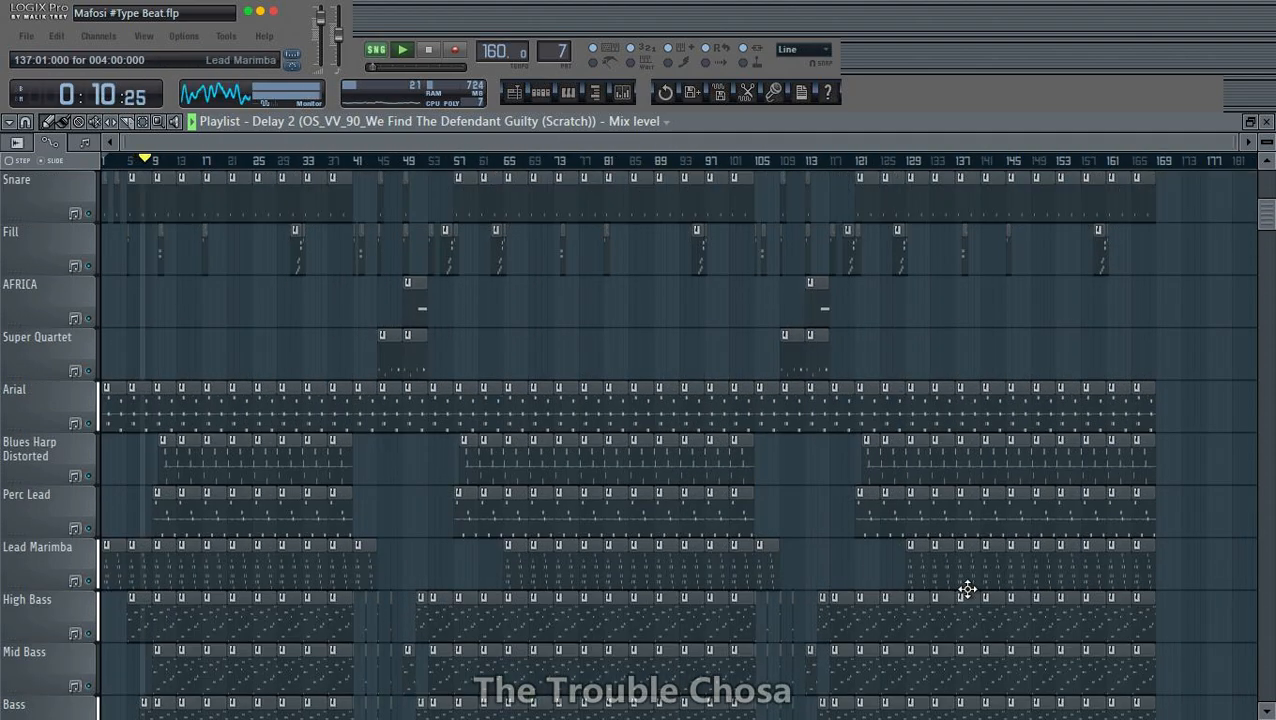
scroll(967, 590, "down", 6)
scroll(632, 415, "up", 2)
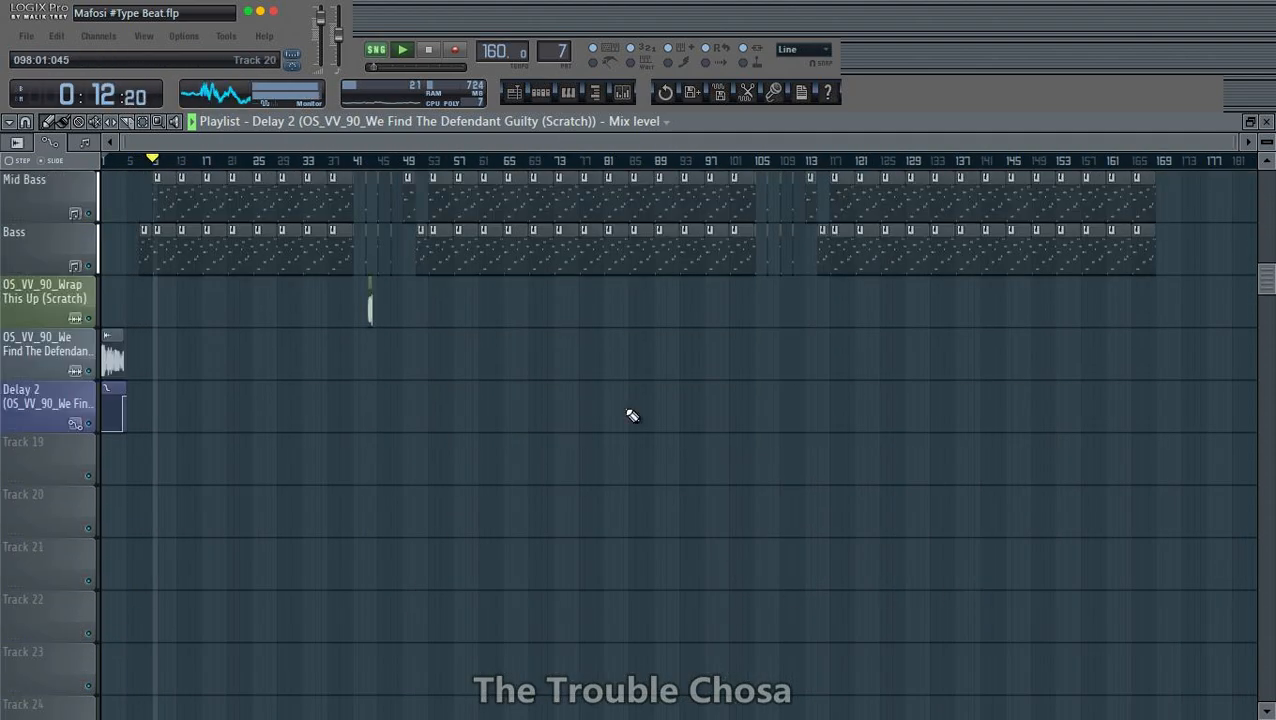
- Lower the mixer volumes of the perc lead, blue and hat tracks while the song plays
left_click(621, 95)
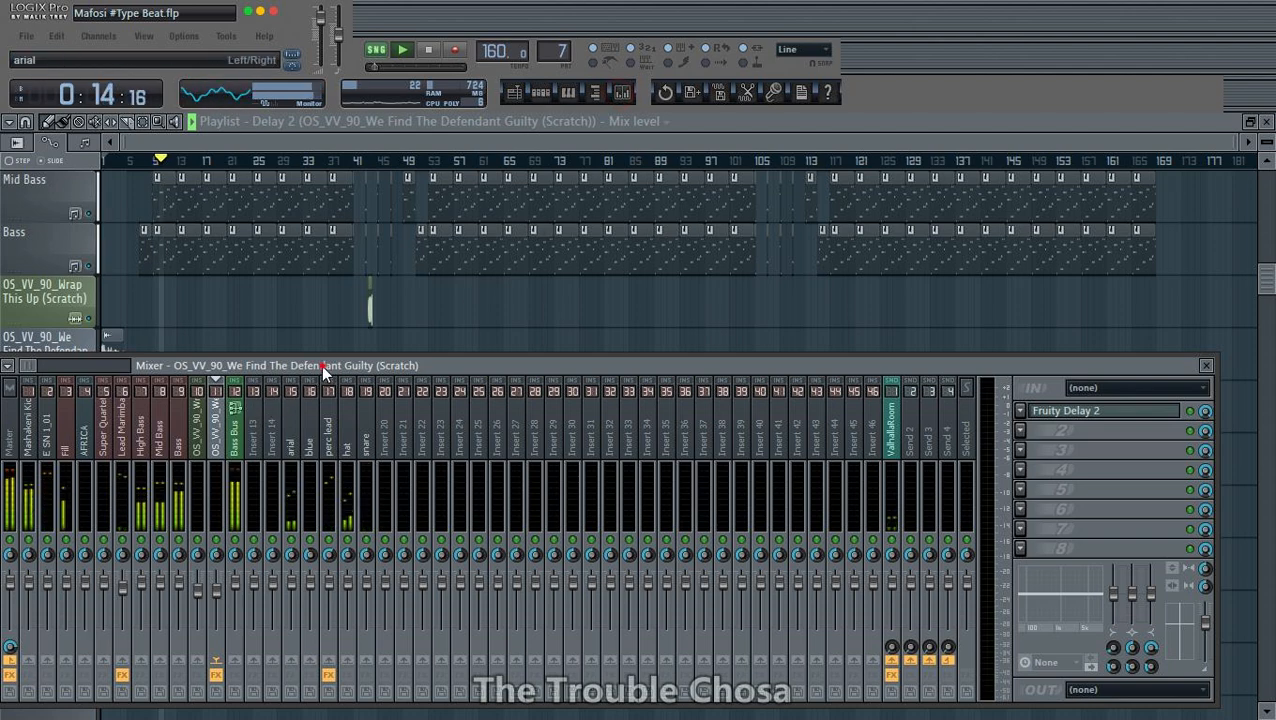
left_click_drag(323, 372, 482, 328)
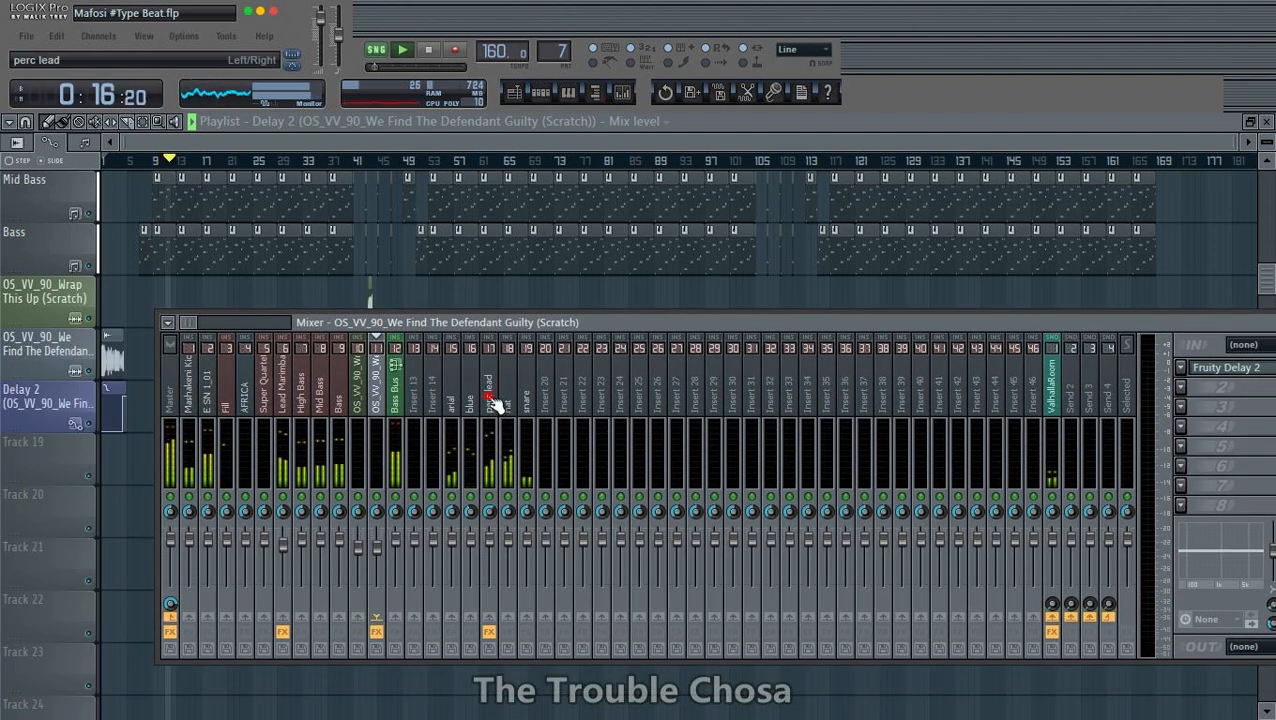
left_click(491, 405)
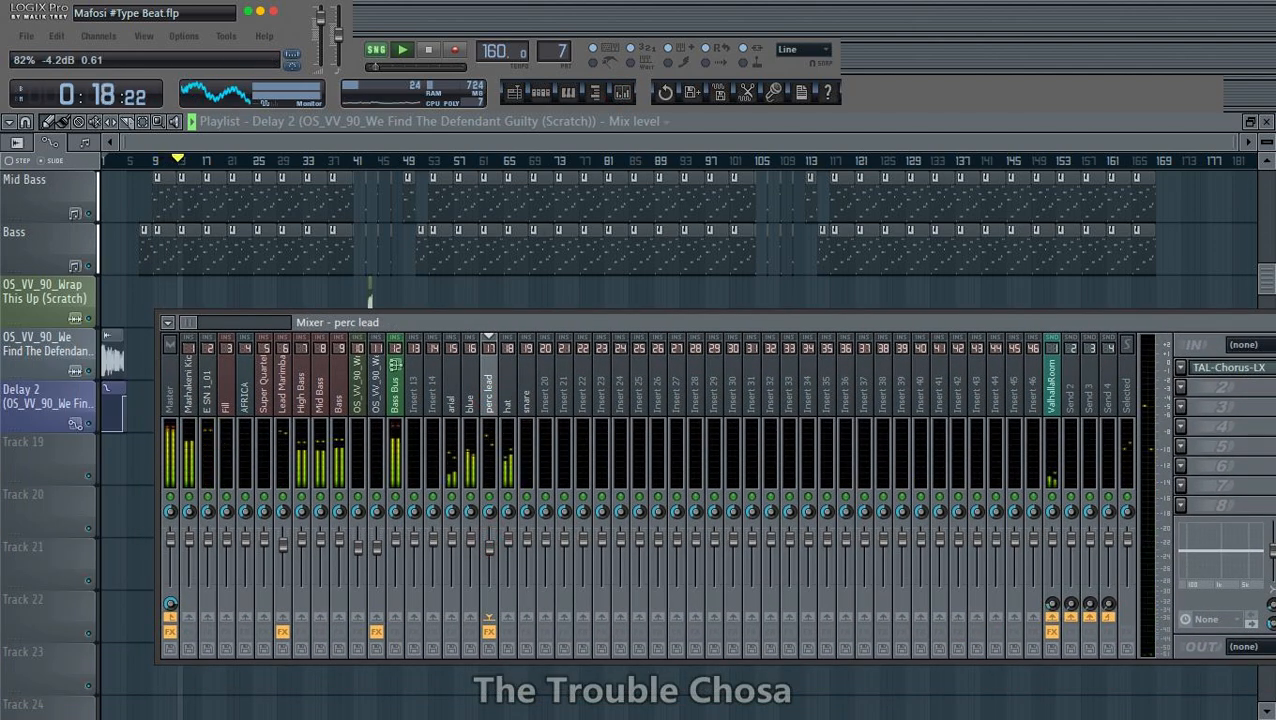
left_click(470, 402)
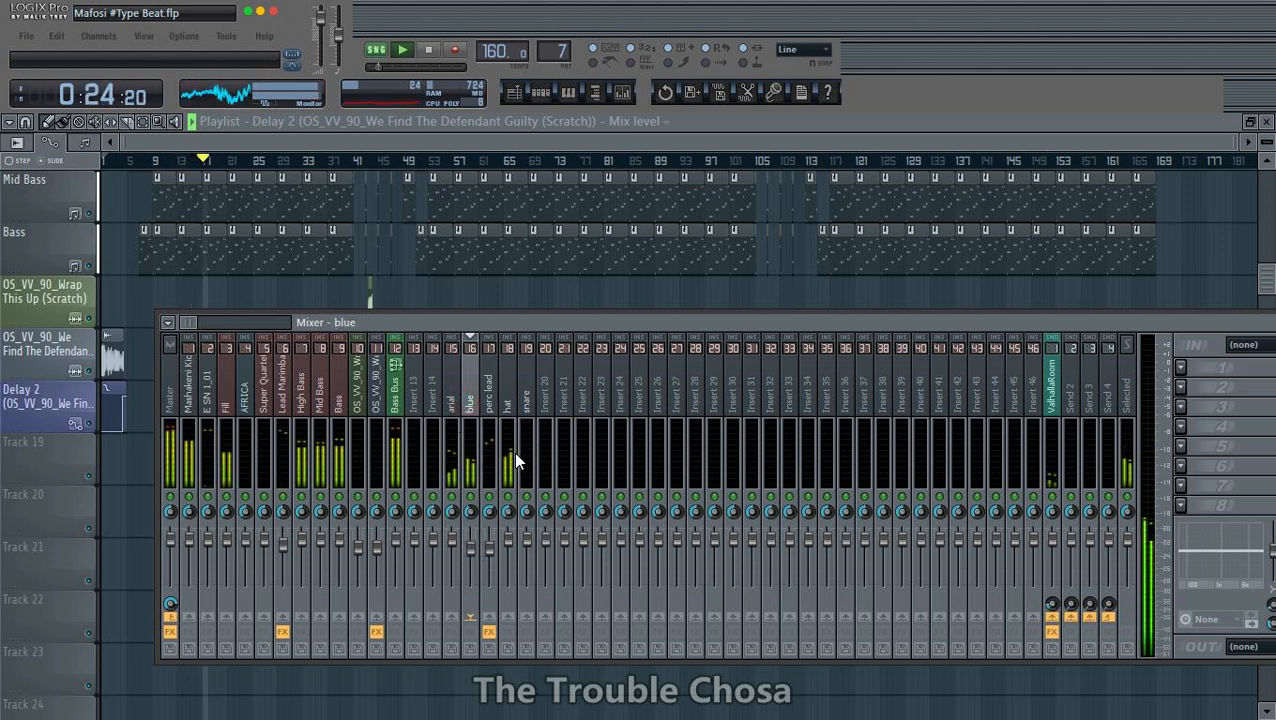
left_click_drag(584, 323, 463, 371)
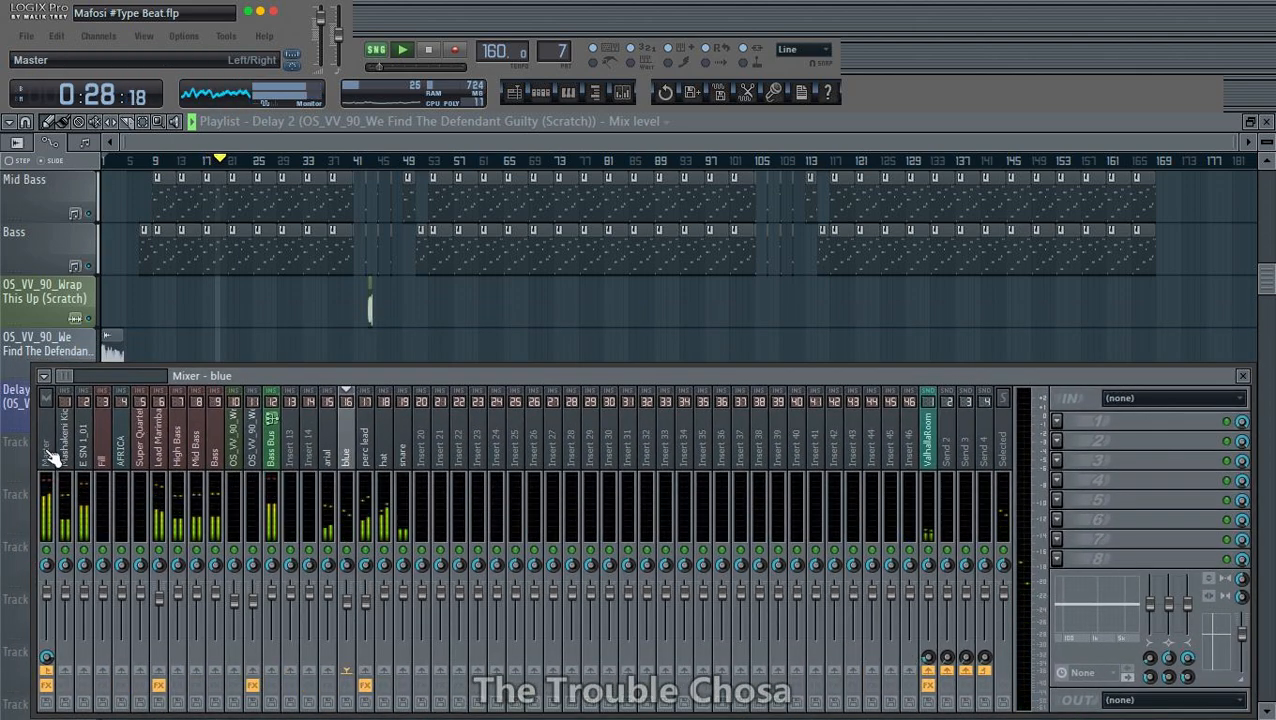
left_click(388, 462)
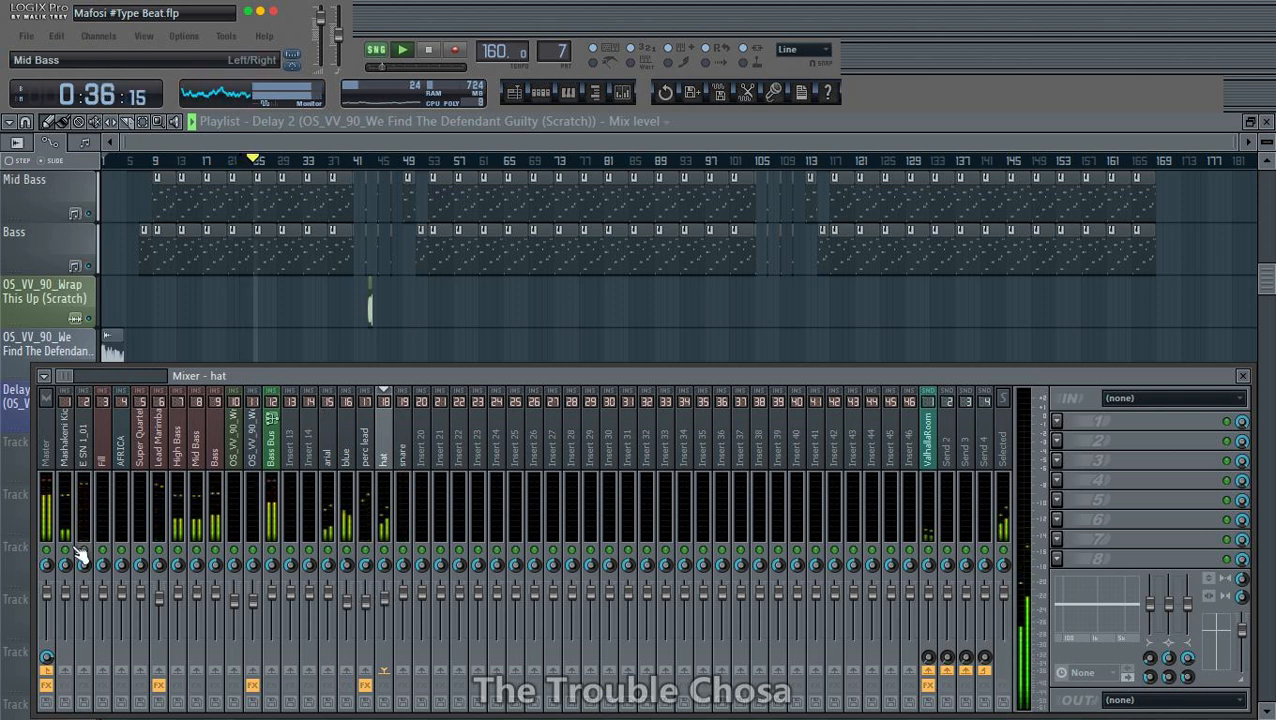
- Create an automation clip for the Master track's volume from the mixer
right_click(47, 596)
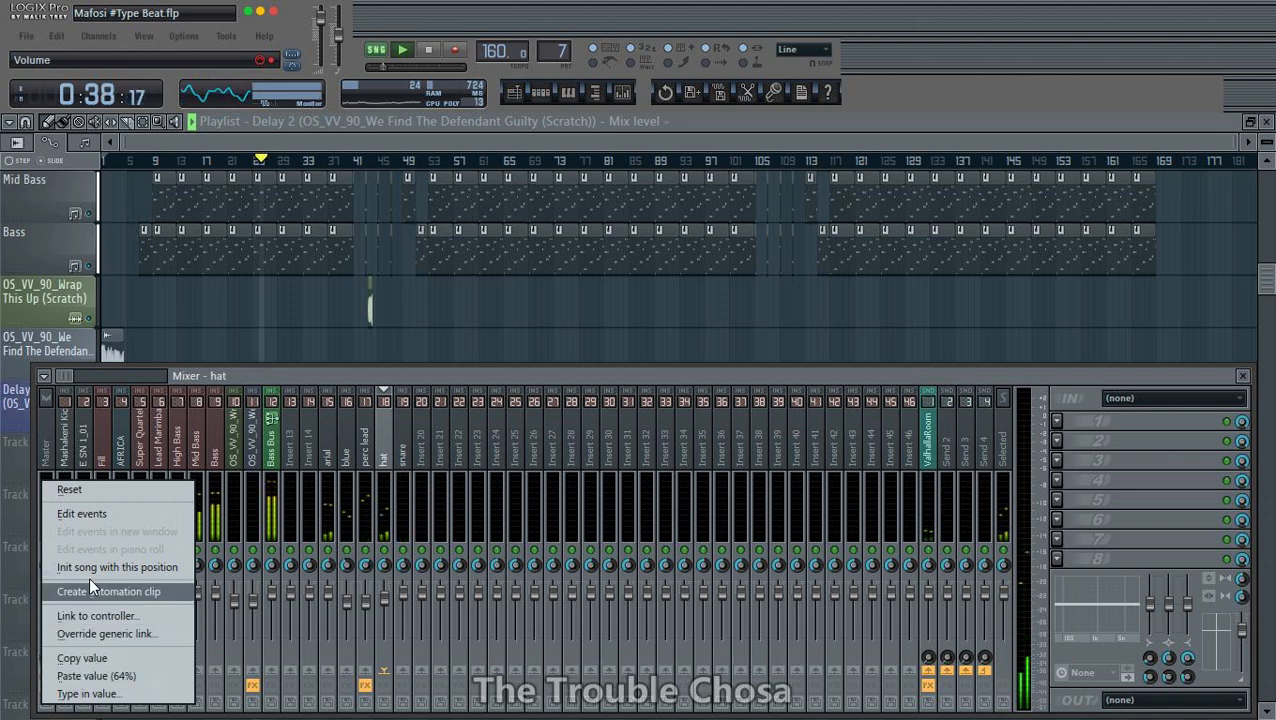
left_click(89, 591)
left_click(603, 135)
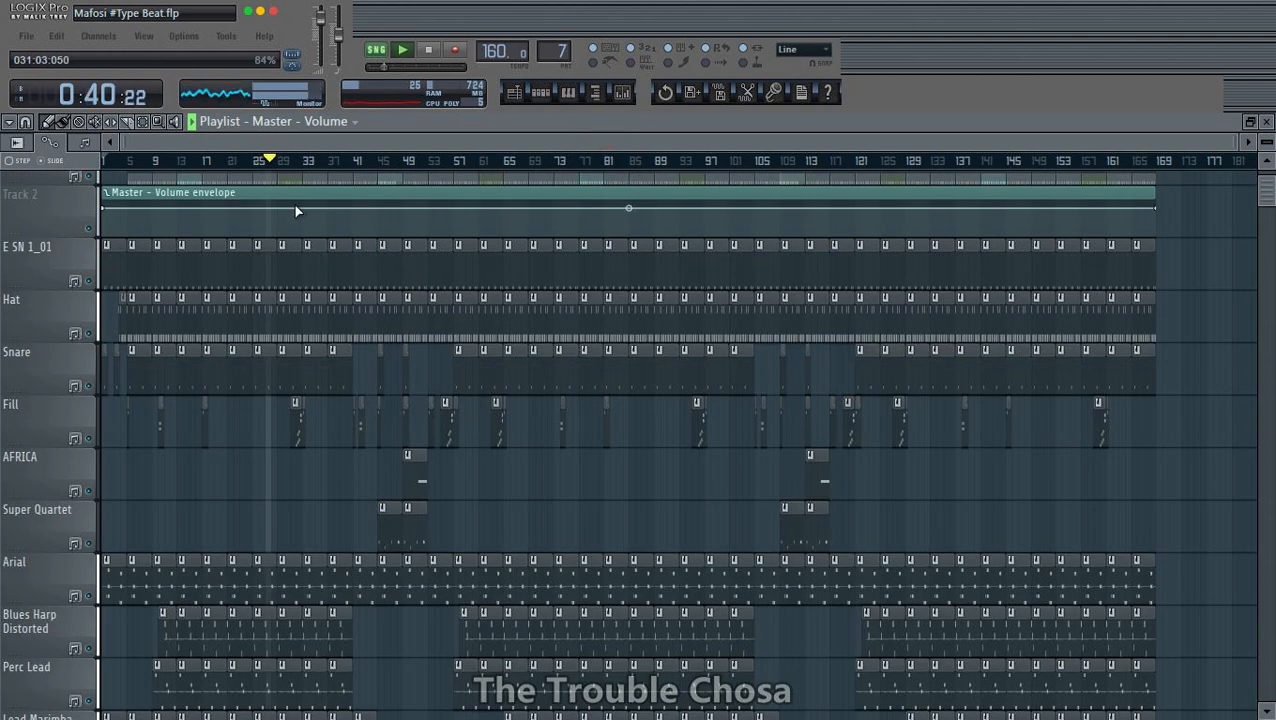
- Move the Master - Volume envelope clip down to Track 19, directly below the delay mix level automation
left_click_drag(190, 200, 242, 420)
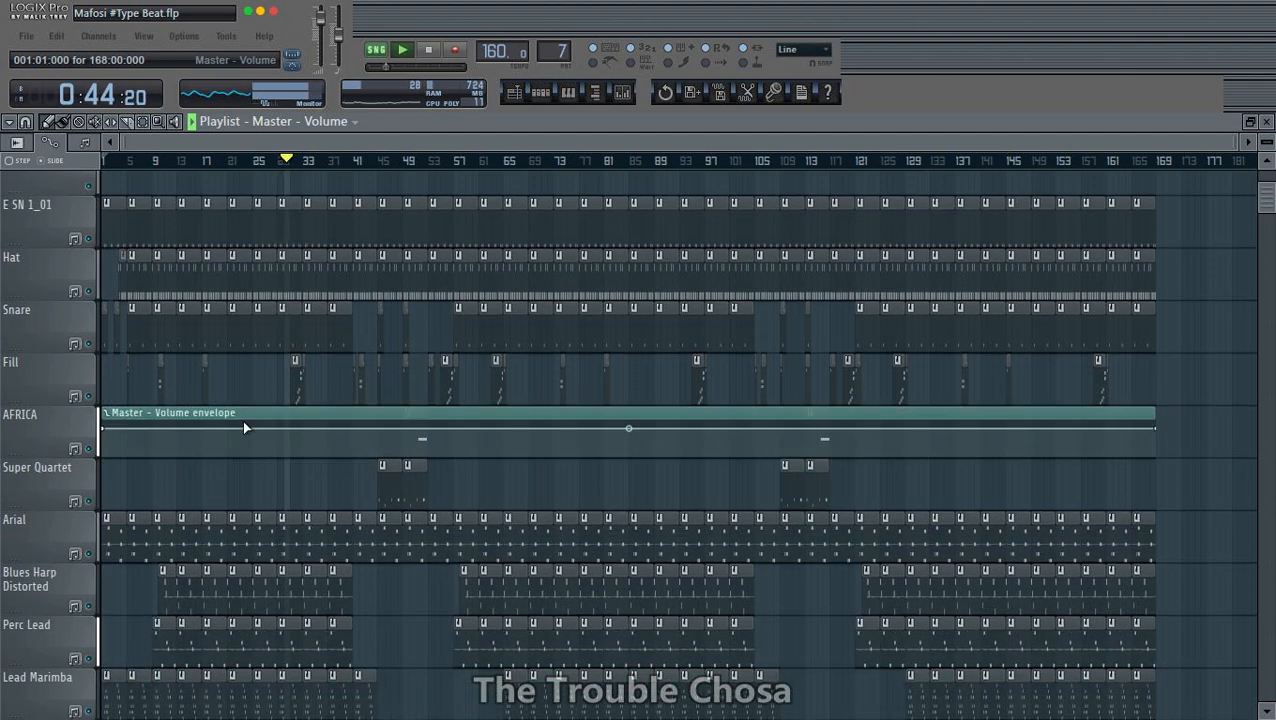
scroll(370, 437, "down", 2)
left_click_drag(237, 325, 240, 690)
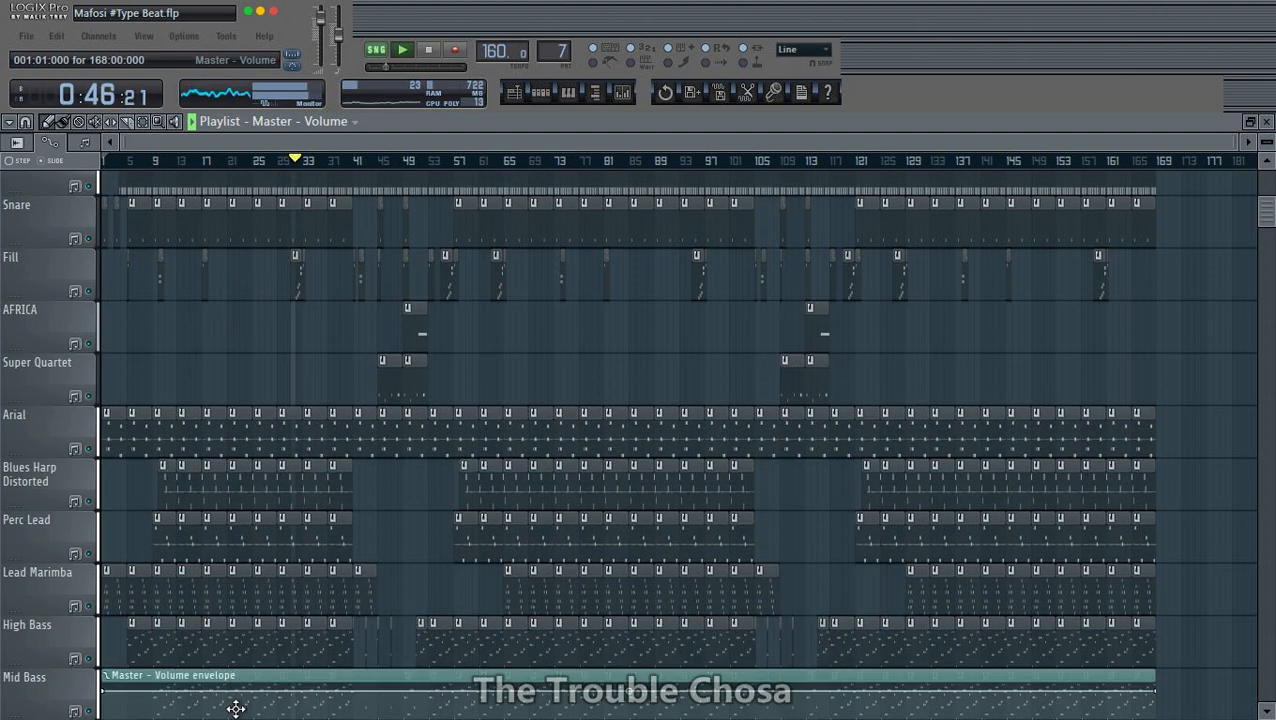
scroll(353, 413, "down", 5)
left_click_drag(323, 356, 282, 649)
- Auto-name Track 19 after its master volume clip and give it the Knob / remote control icon
right_click(70, 620)
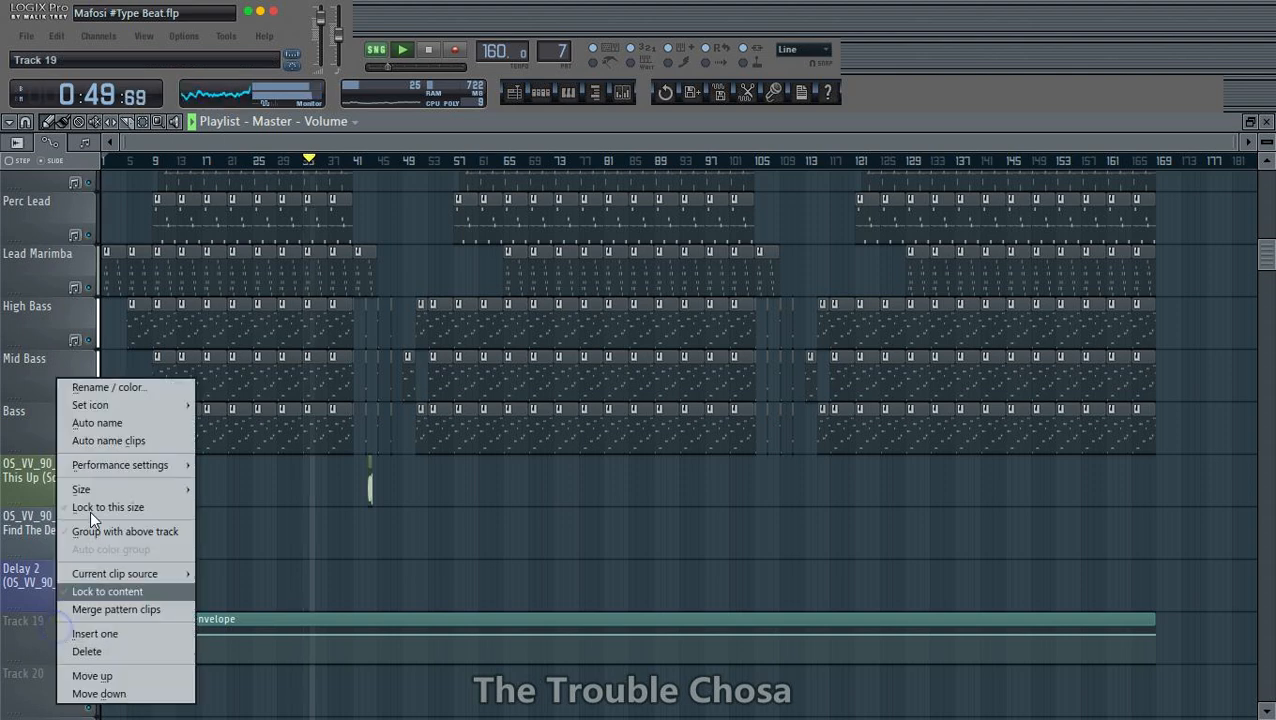
left_click(100, 424)
right_click(24, 636)
left_click(87, 424)
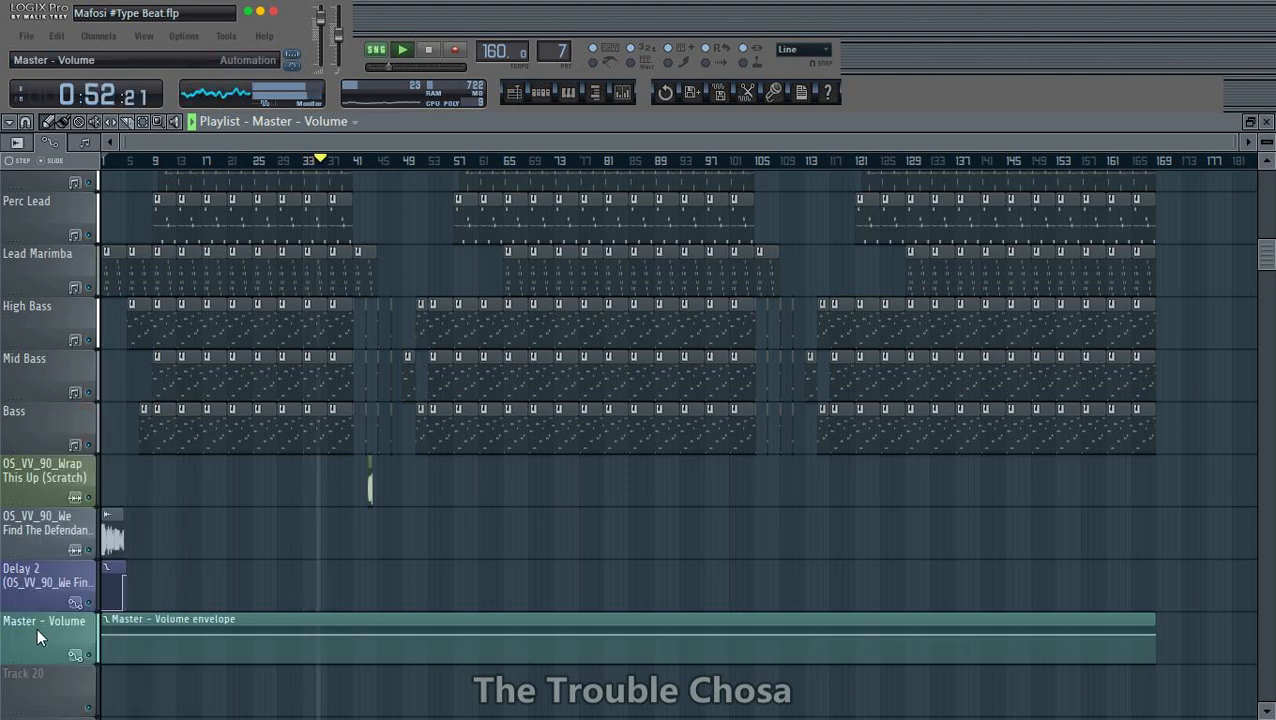
right_click(37, 627)
mouse_move(100, 405)
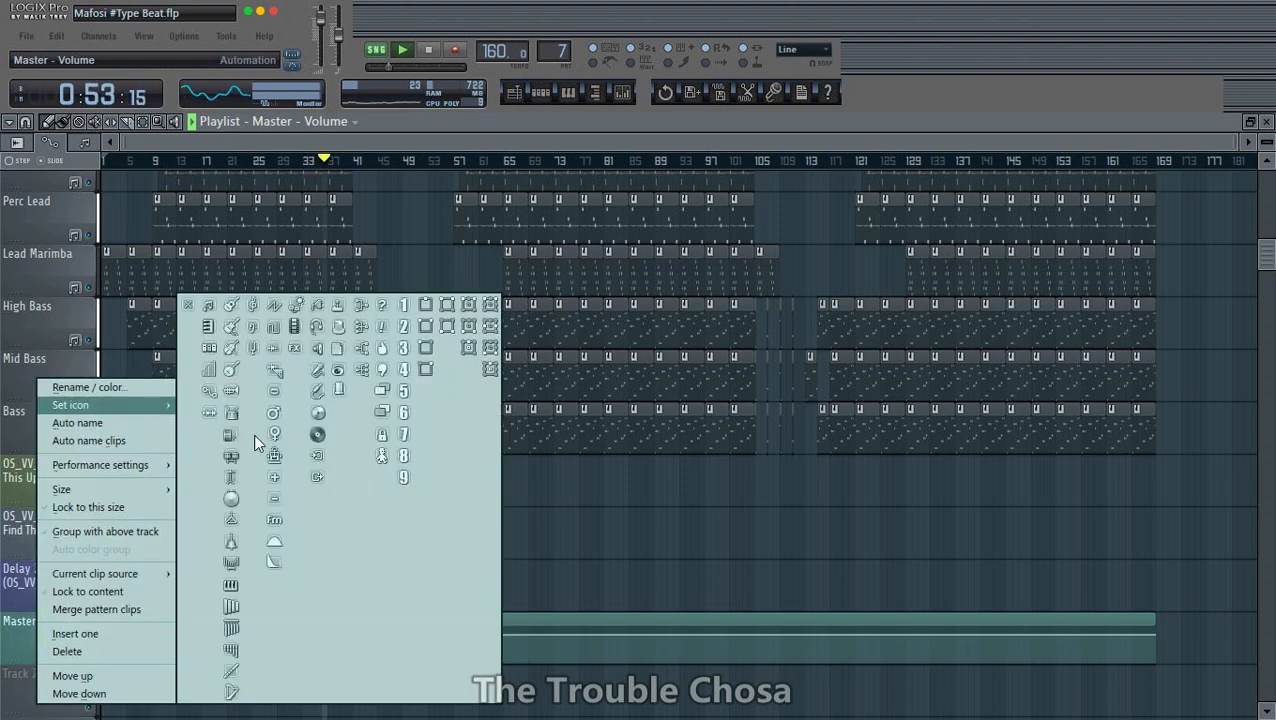
left_click(339, 328)
- Fade the master volume envelope from bar 165 down to zero at bar 169, and extend it at zero to bar 170
scroll(1200, 162, "up", 6)
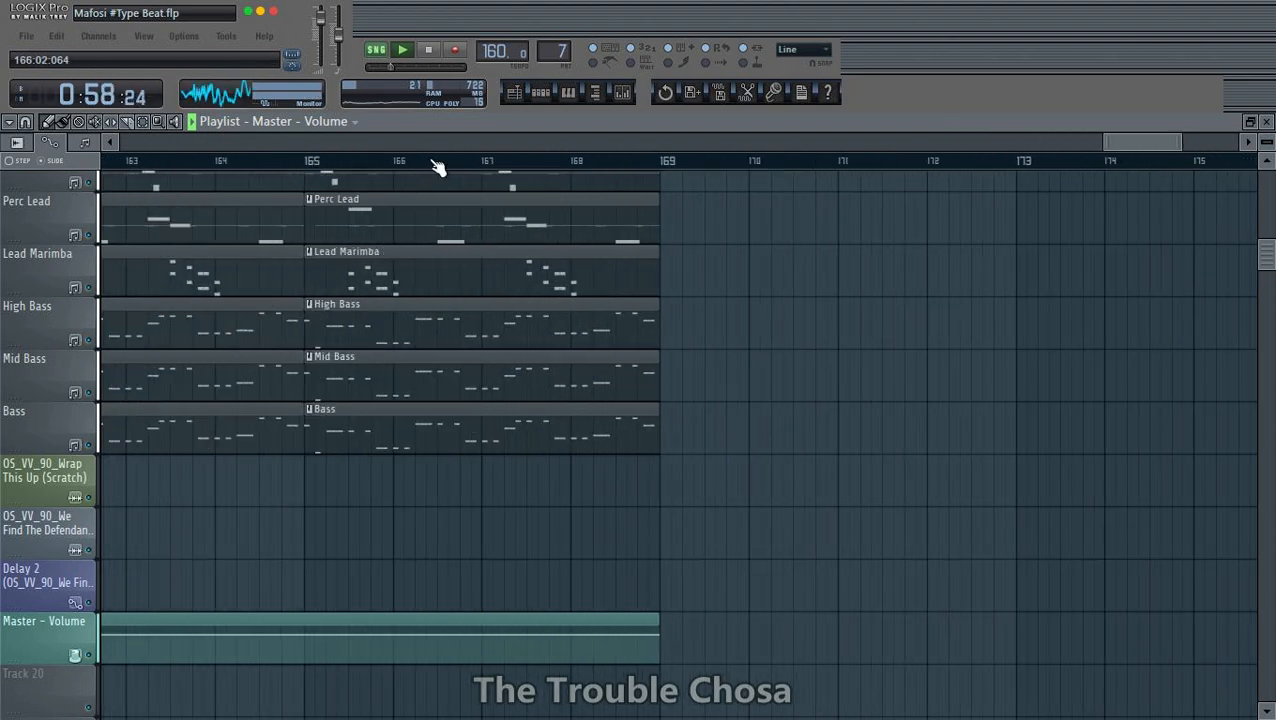
scroll(437, 167, "up", 3)
scroll(437, 167, "down", 2)
scroll(441, 167, "down", 1)
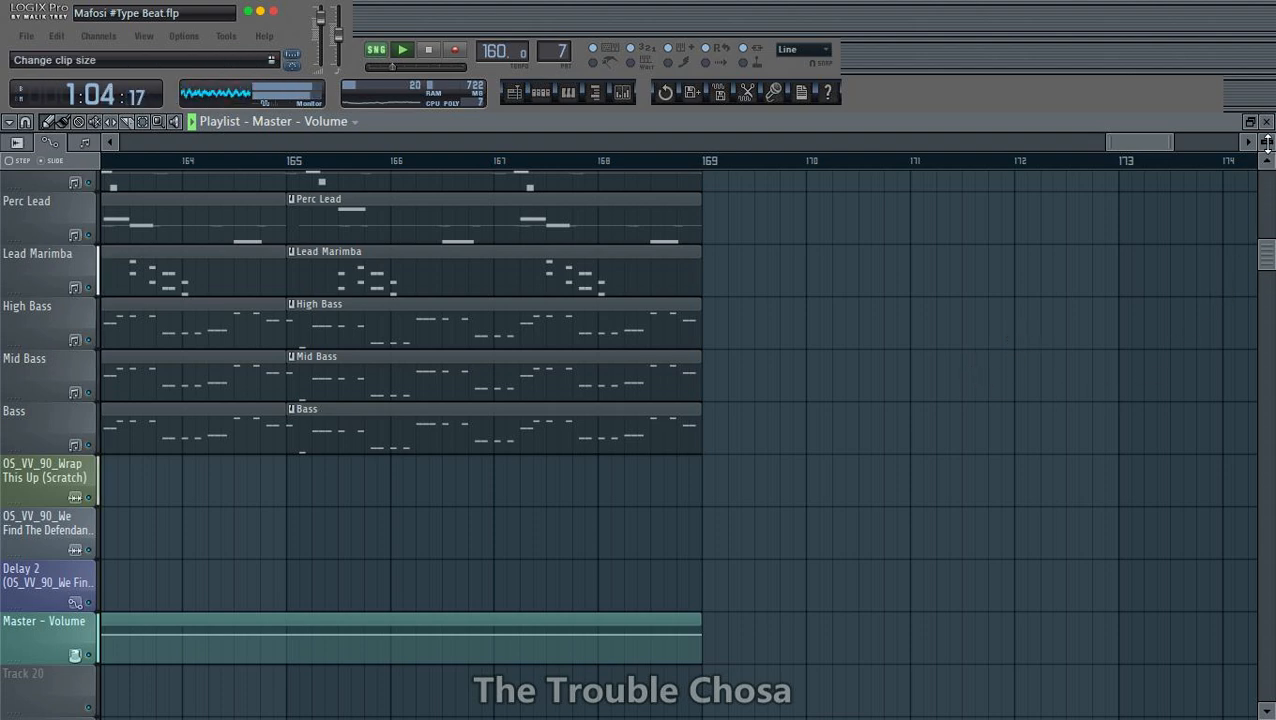
left_click_drag(1268, 143, 1268, 127)
scroll(977, 409, "down", 6)
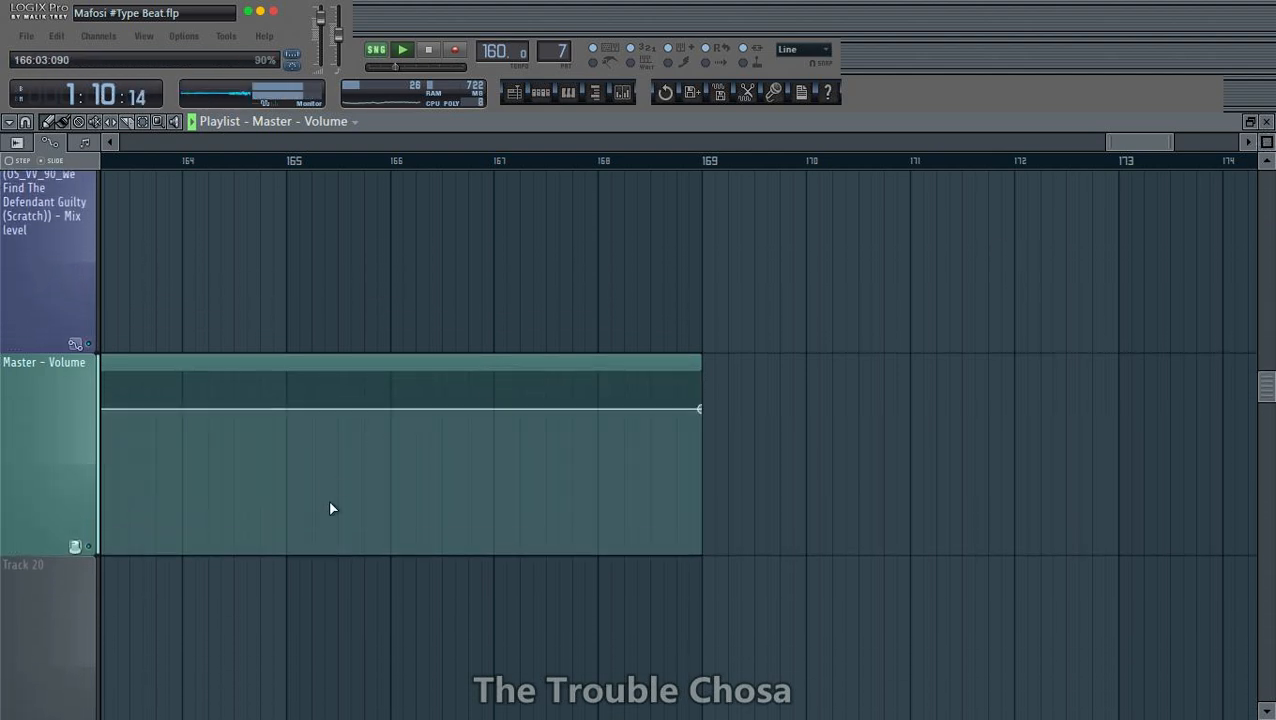
right_click(286, 409)
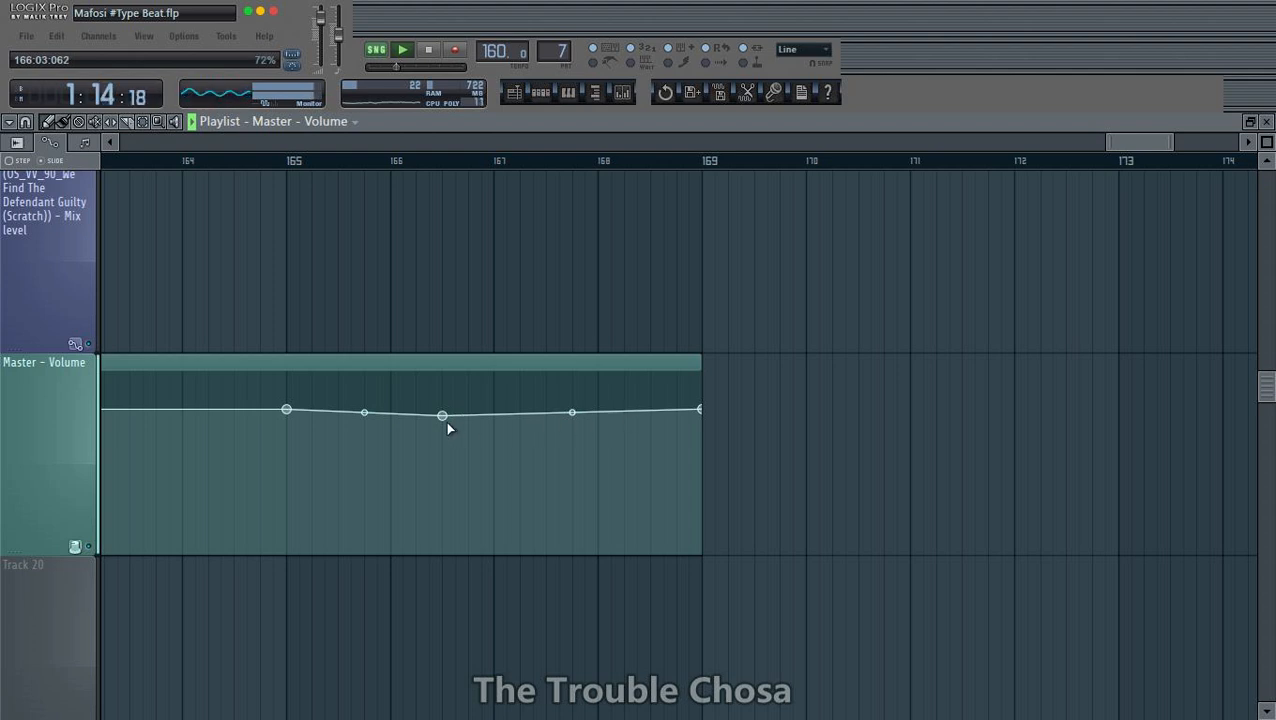
left_click_drag(446, 421, 710, 562)
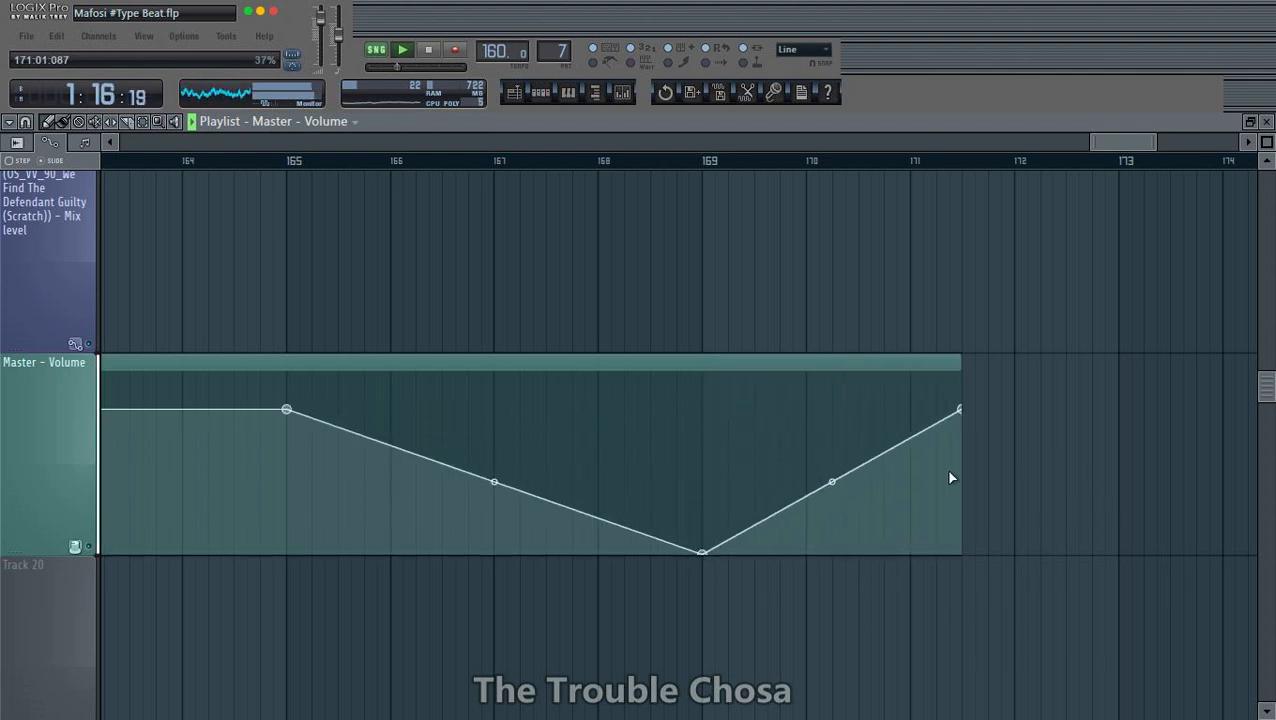
left_click_drag(964, 410, 818, 558)
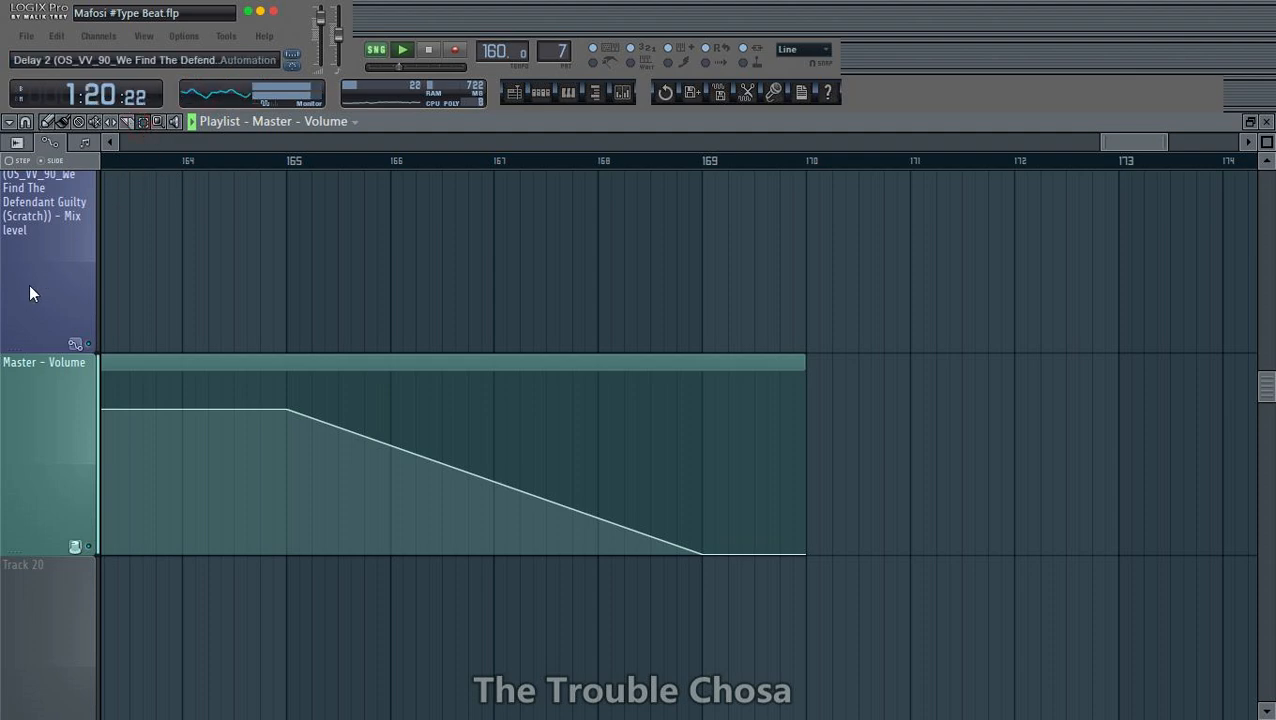
- Open the project's info settings
scroll(29, 284, "down", 5)
scroll(498, 172, "down", 6)
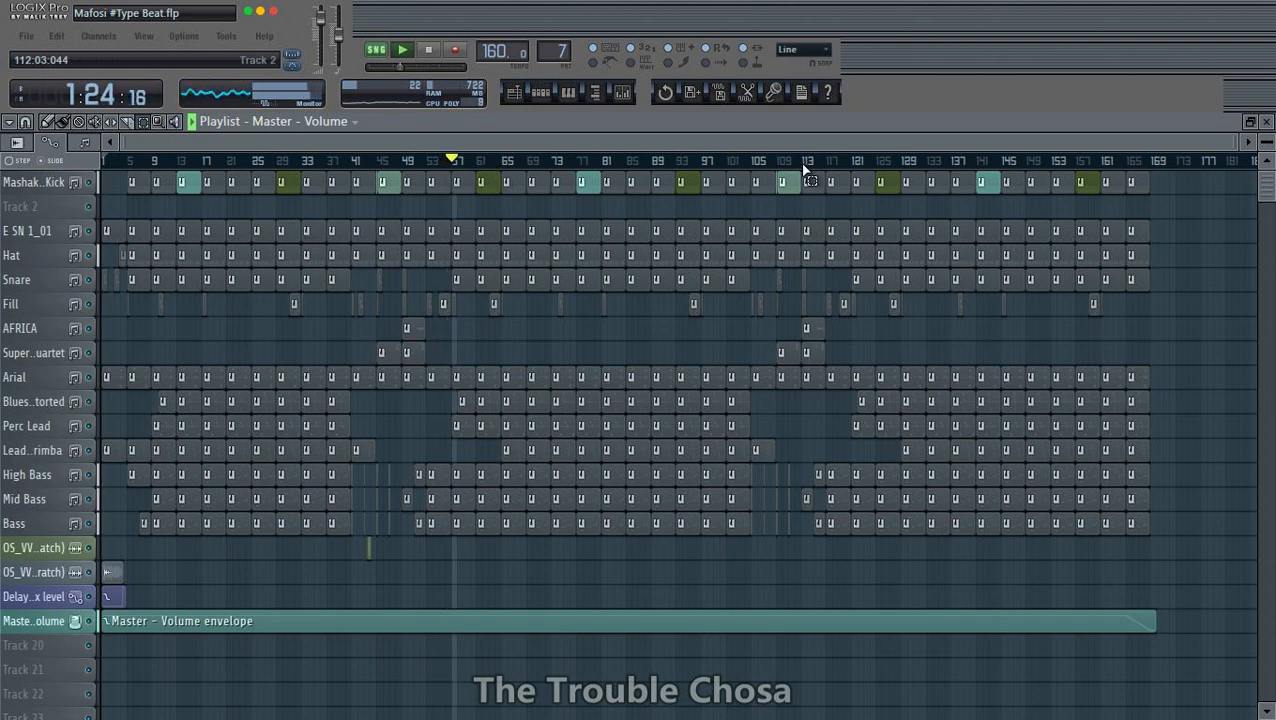
left_click(802, 92)
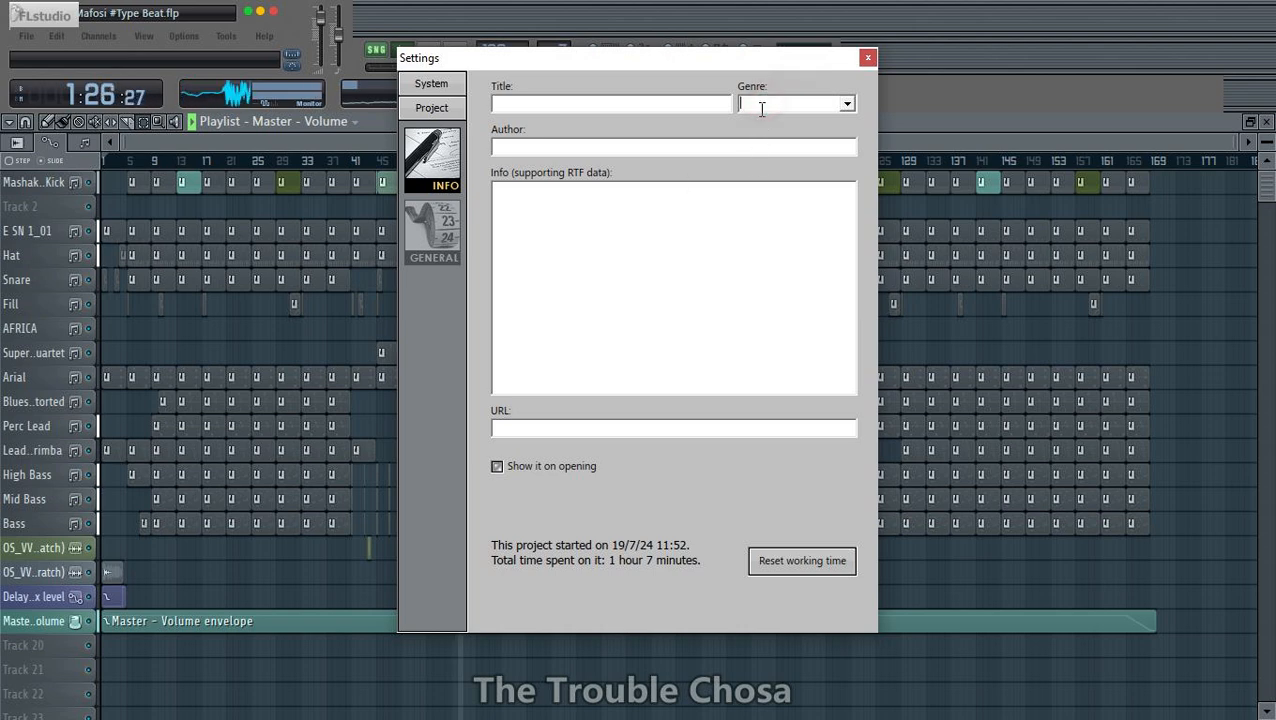
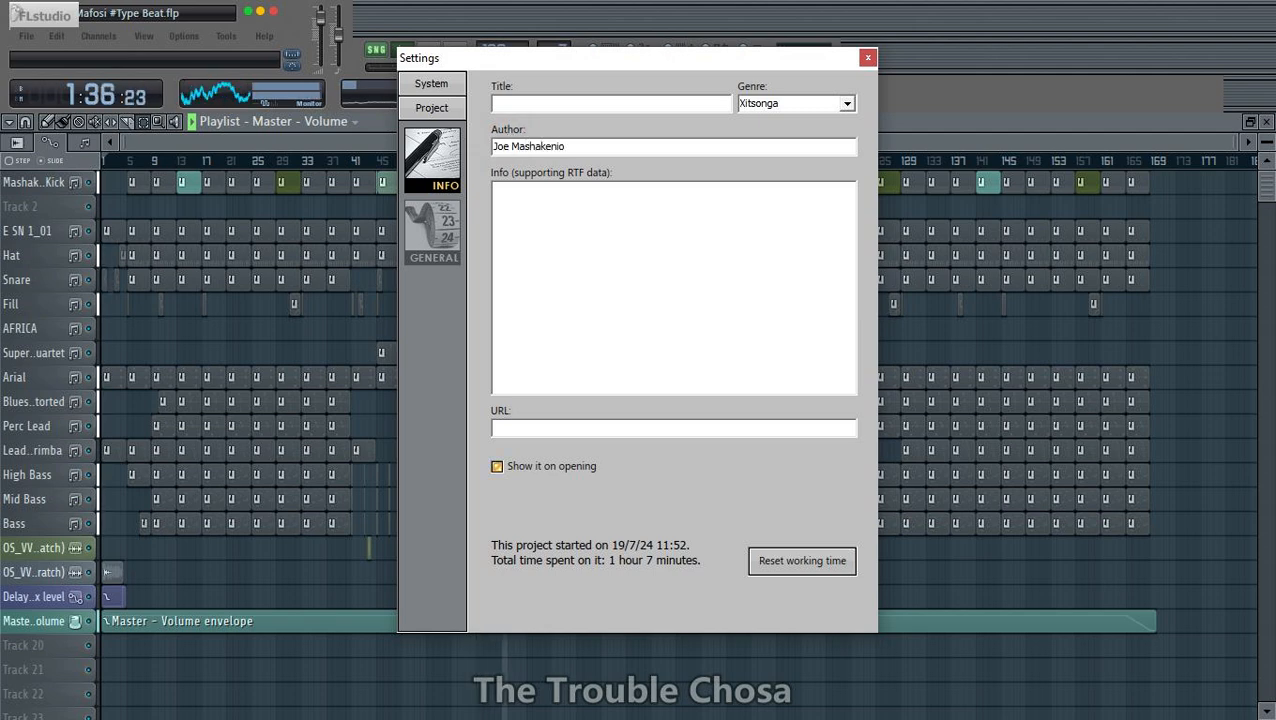
- Close the project settings and save the project as a zipped loop file named Mafosi #Type Beat.zip in the Projects folder
left_click(867, 57)
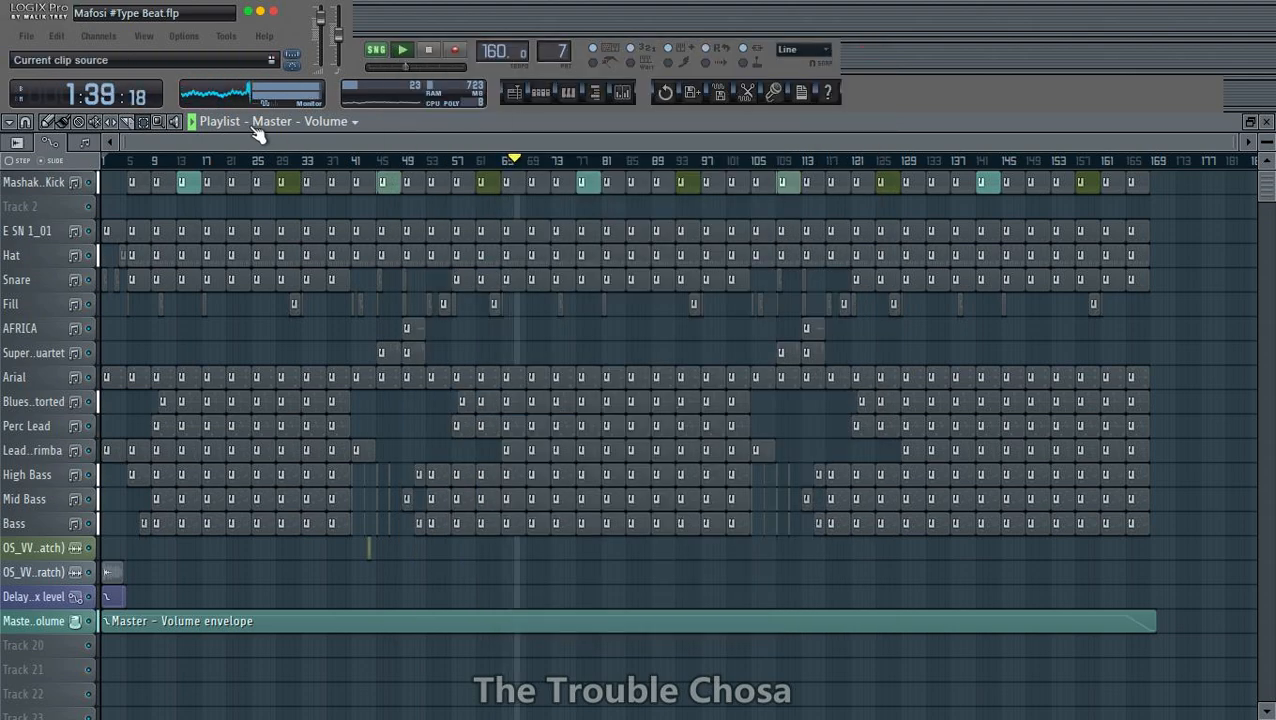
left_click(26, 36)
left_click(55, 132)
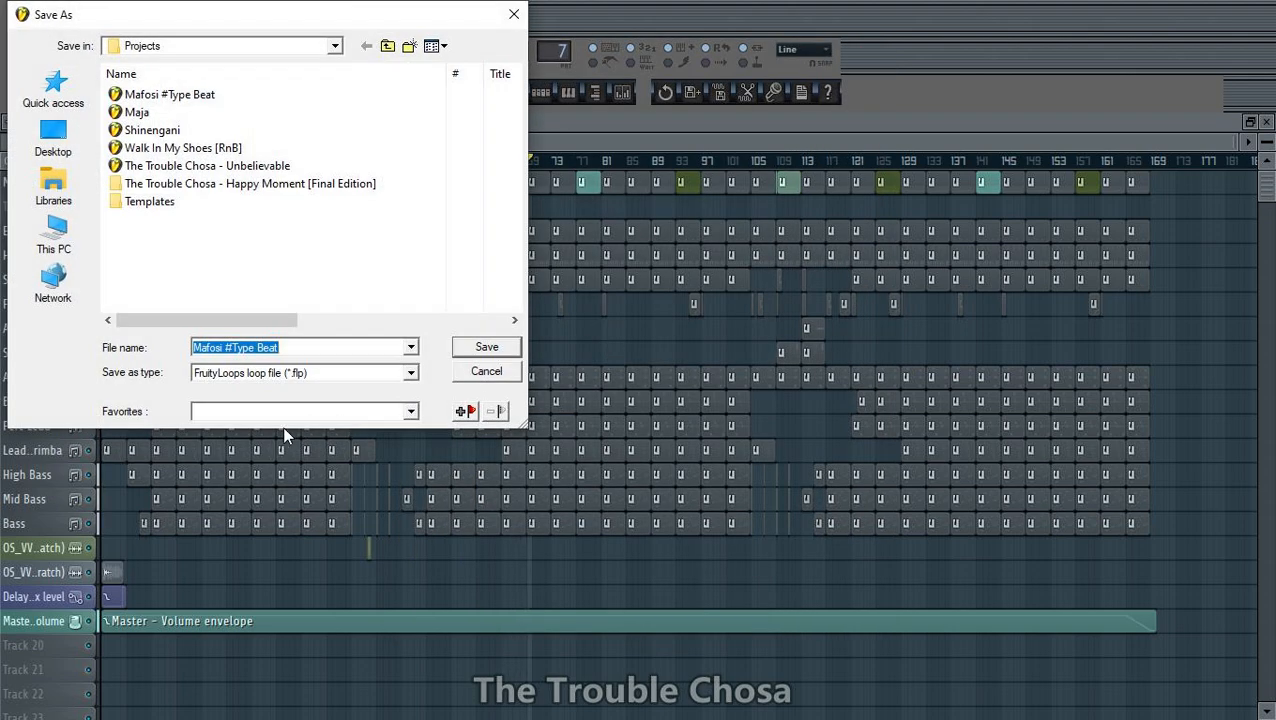
left_click(305, 373)
left_click(395, 399)
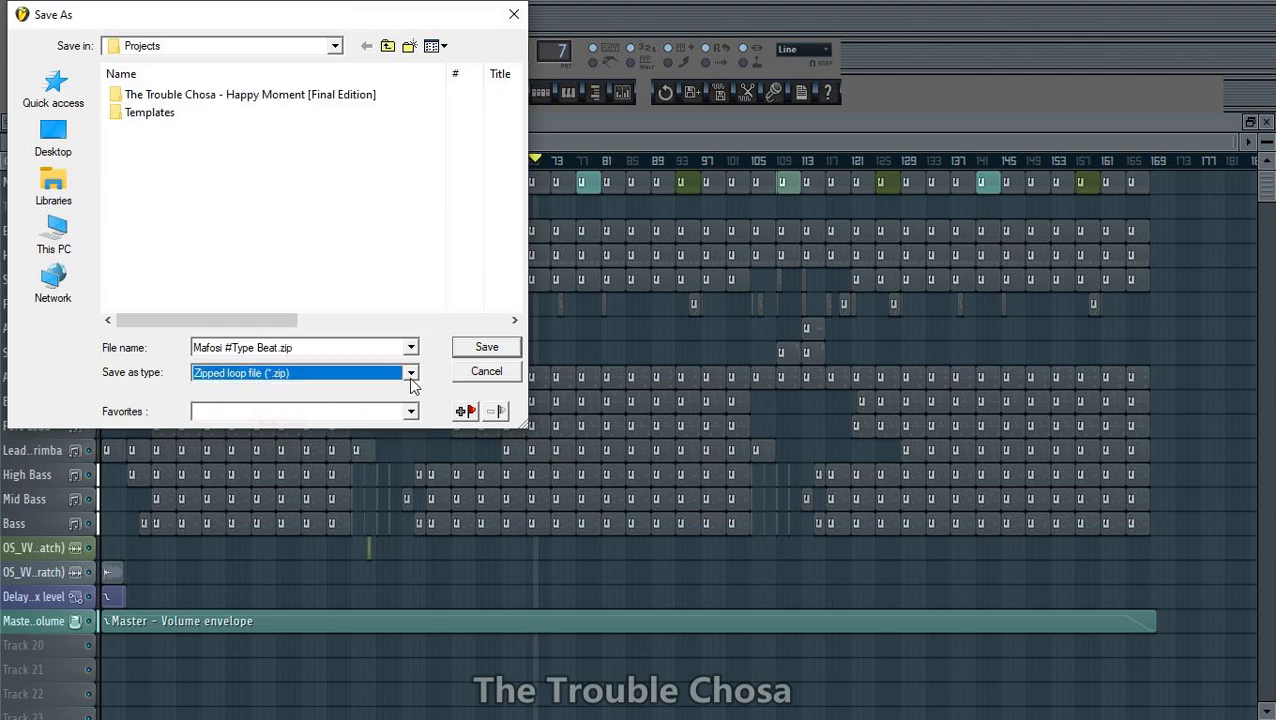
left_click(484, 347)
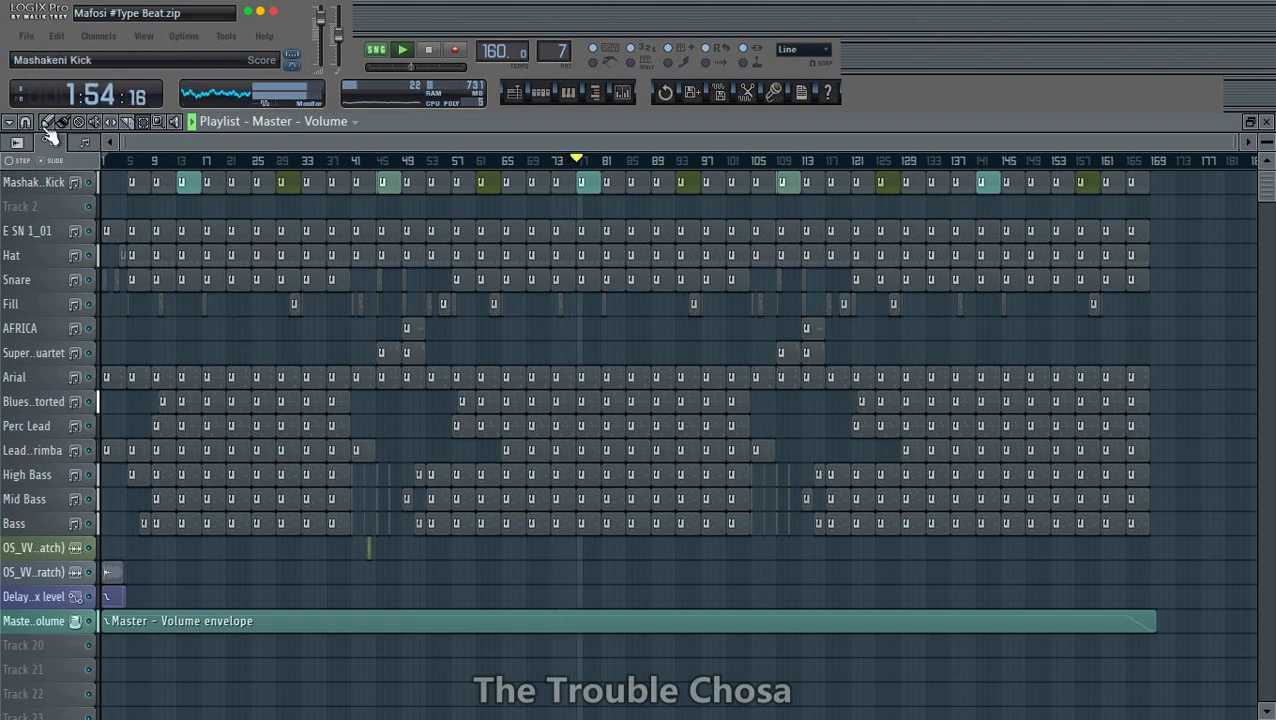
- Delete the unzipped Mafosi #Type Beat project and the Maja project from the Projects folder, without opening any project
left_click(28, 37)
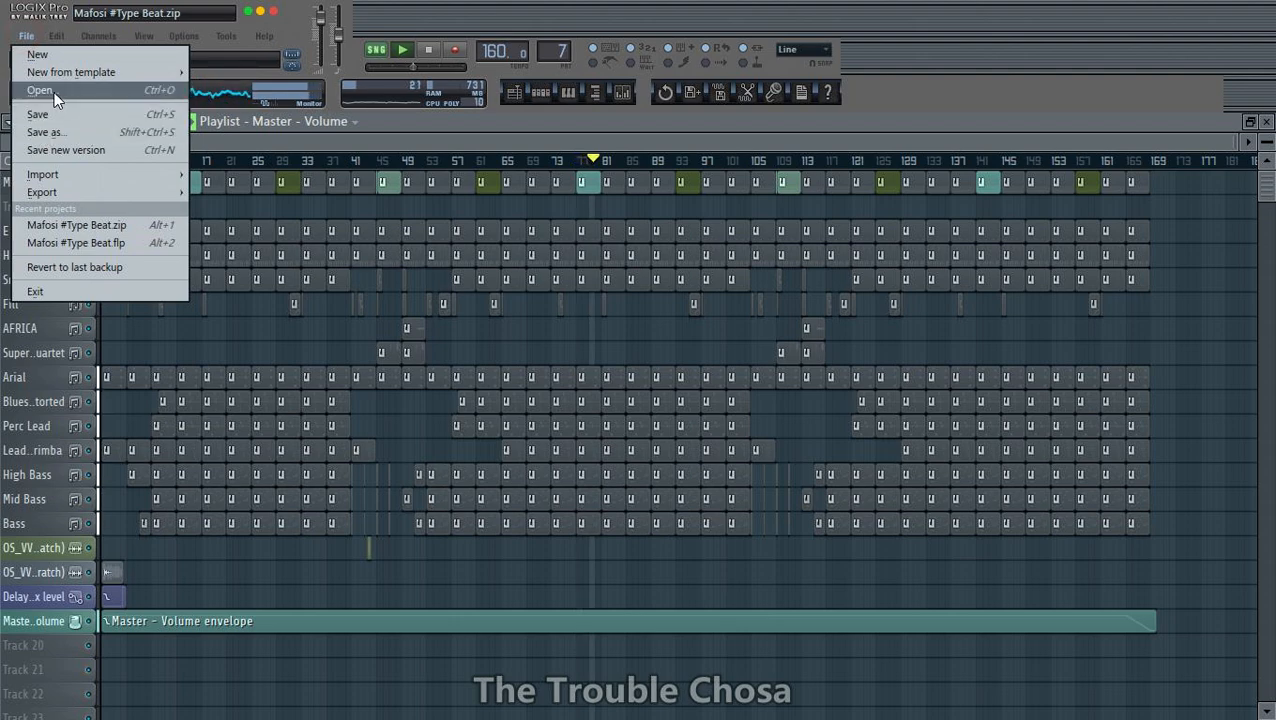
left_click(53, 92)
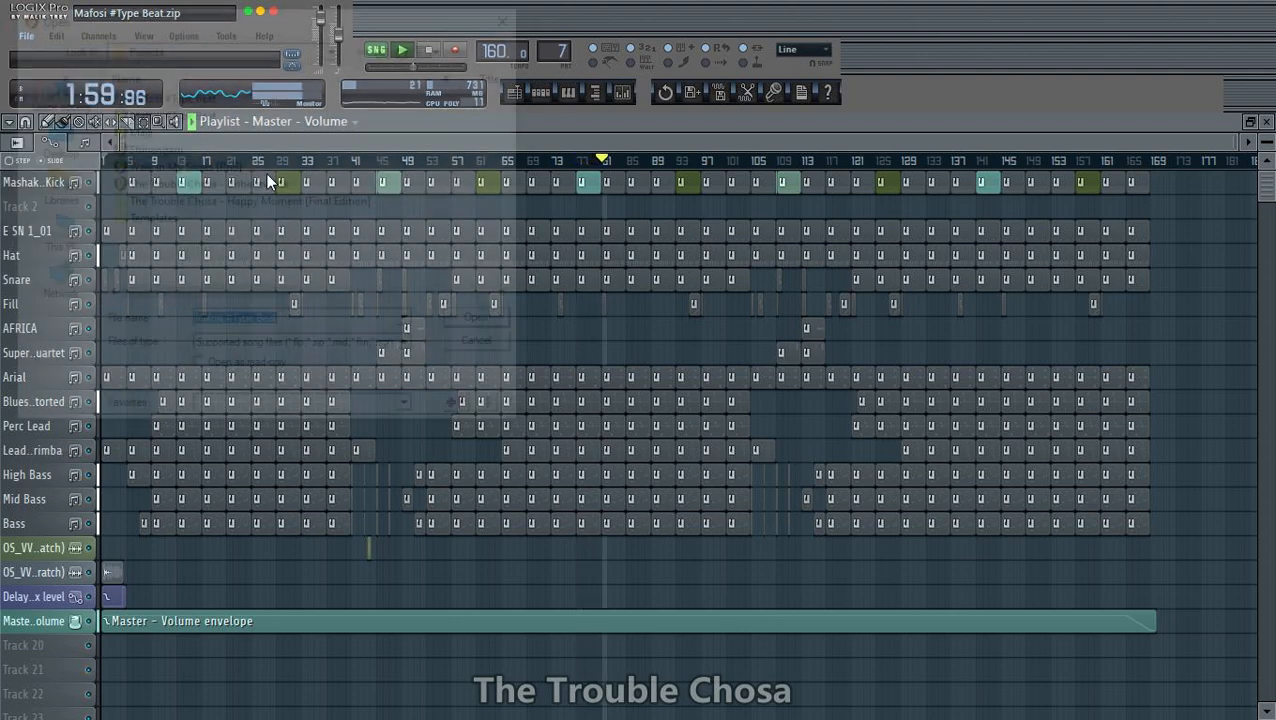
left_click(190, 114)
right_click(192, 118)
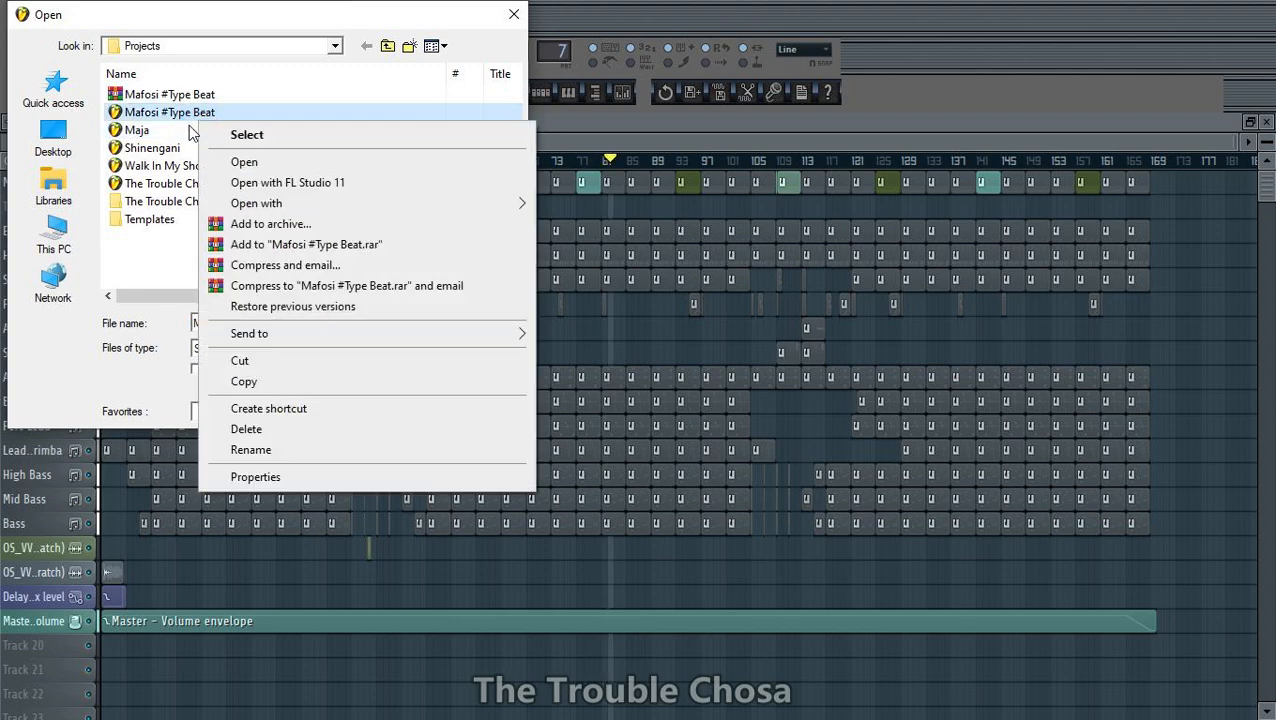
left_click(246, 428)
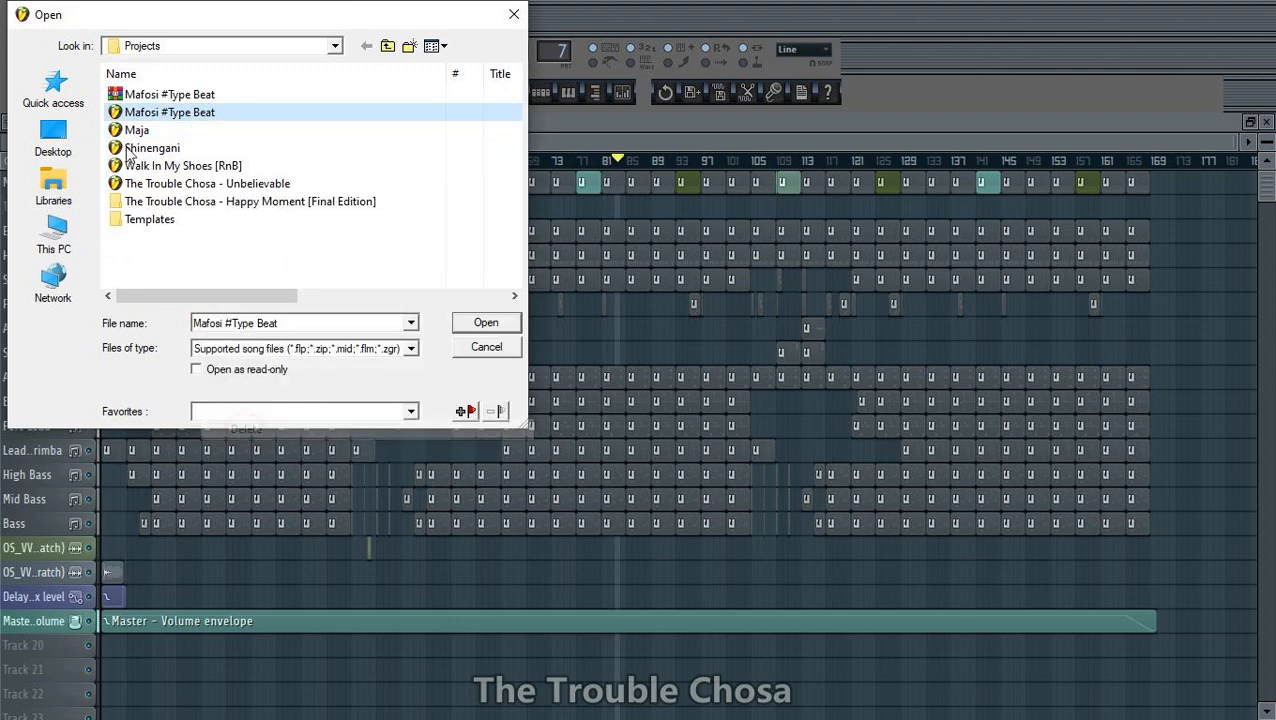
left_click(136, 113)
right_click(136, 114)
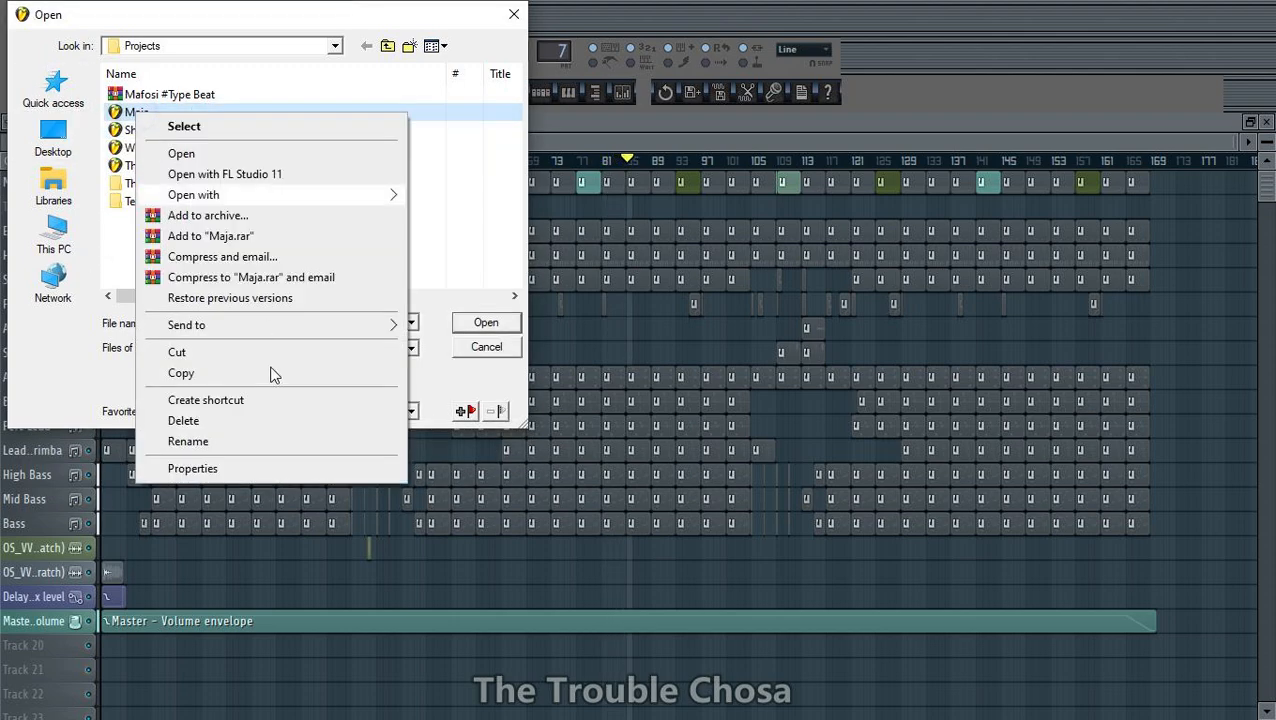
left_click(184, 421)
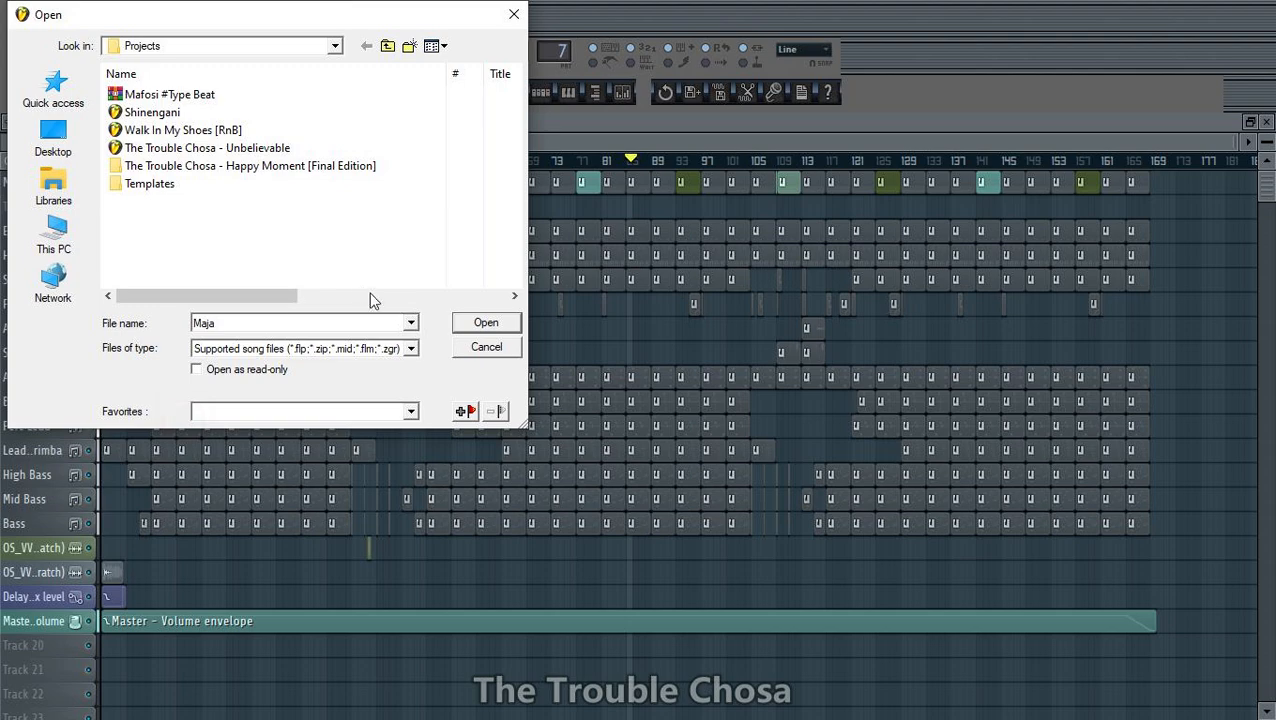
left_click(487, 348)
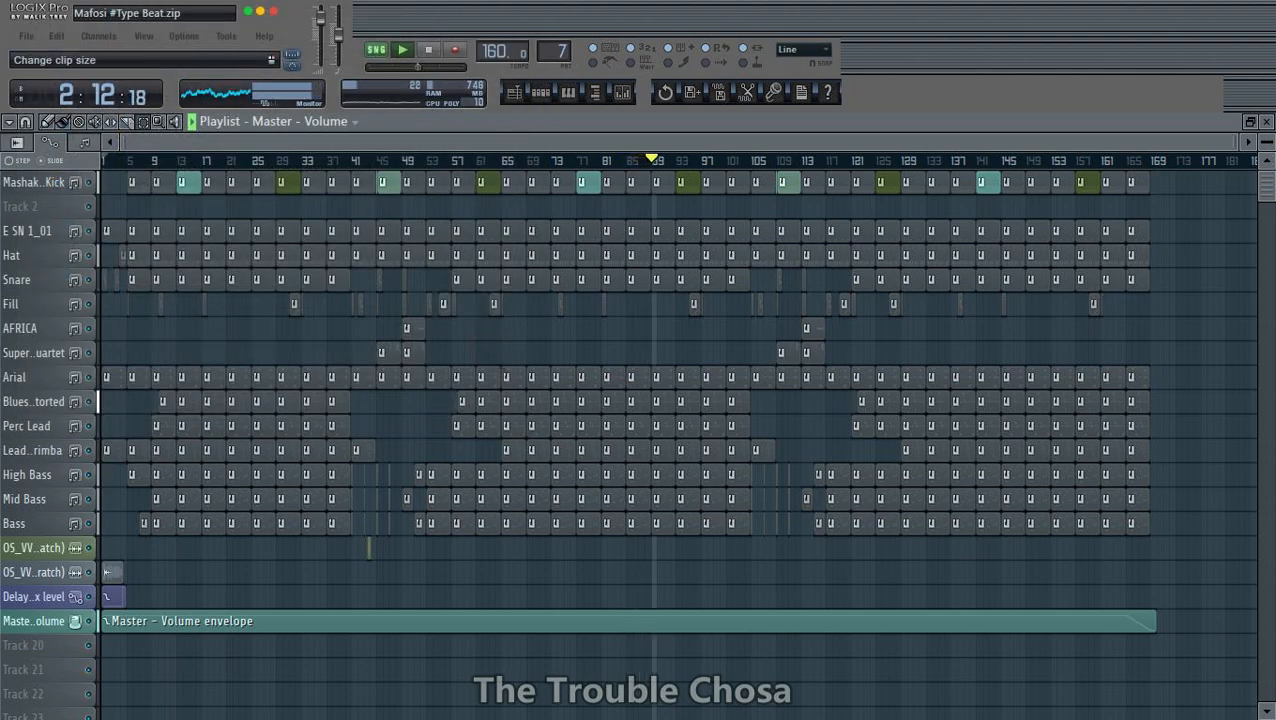
- Enlarge the playlist tracks vertically and bring up the mixer
left_click_drag(1267, 143, 1266, 152)
scroll(1250, 367, "down", 4)
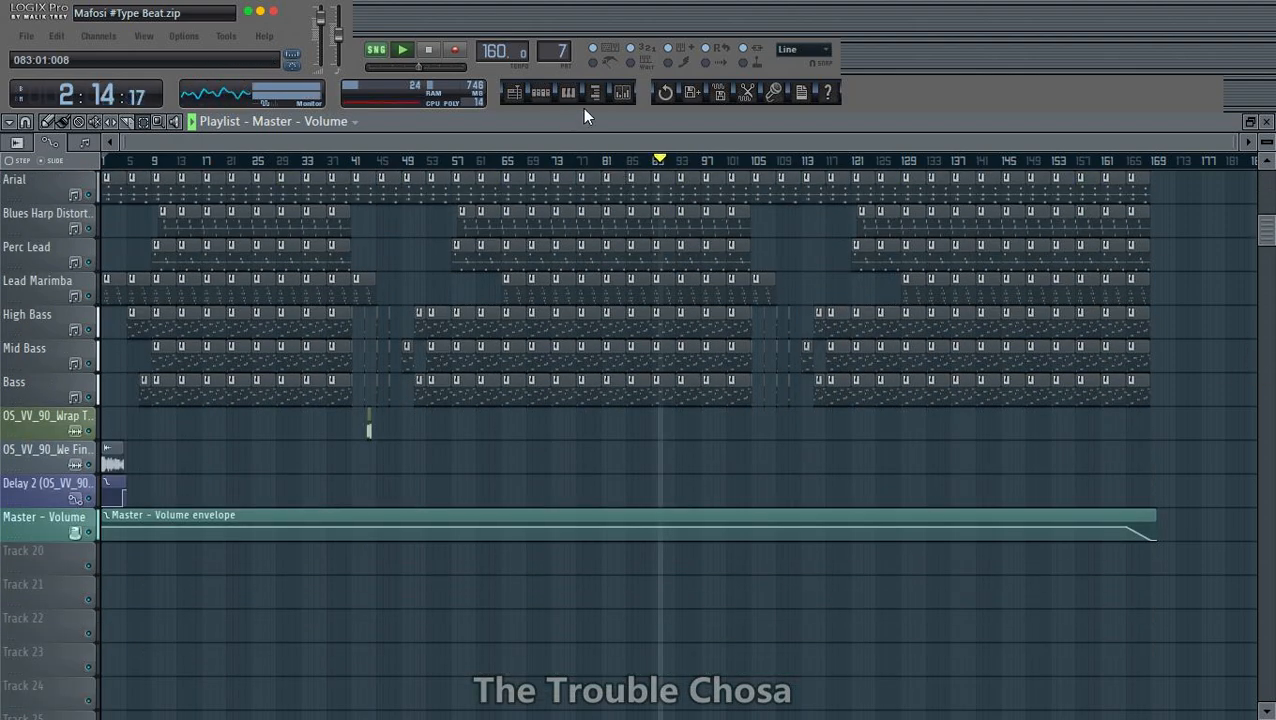
left_click(622, 93)
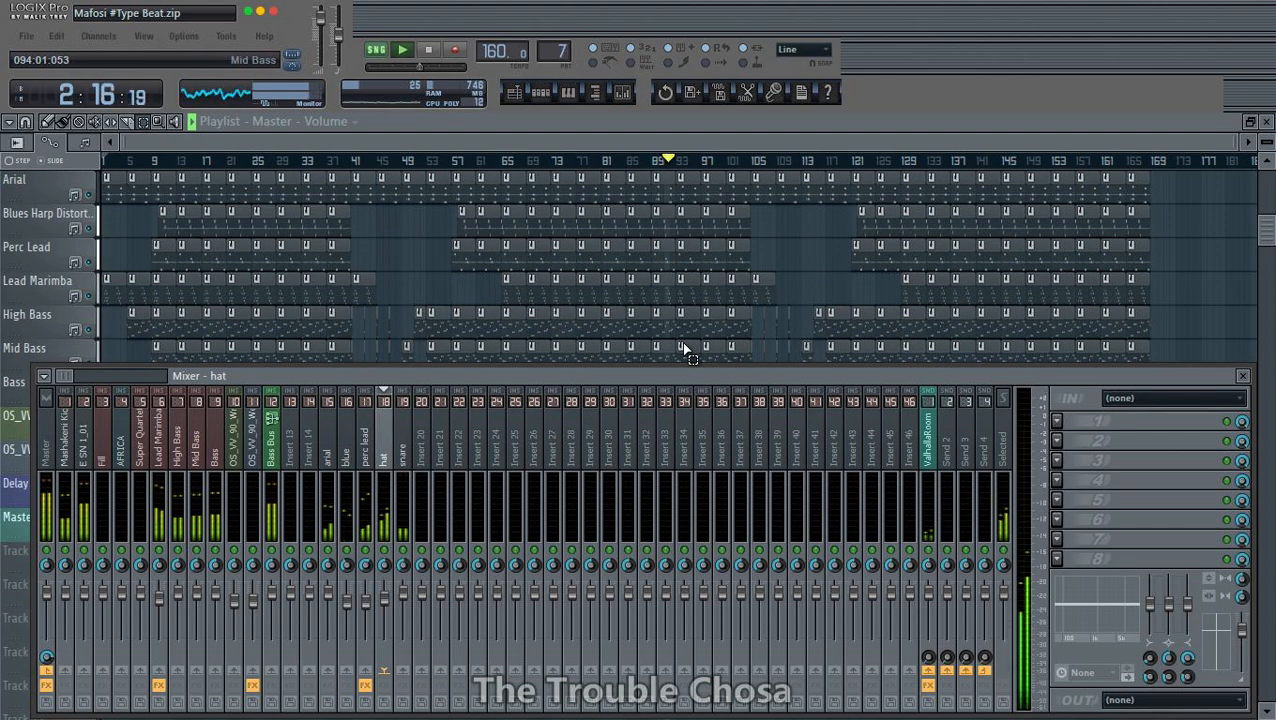
- Insert Fruity Parametric EQ 2 in the first effect slot of the arial mixer track
left_click(401, 465)
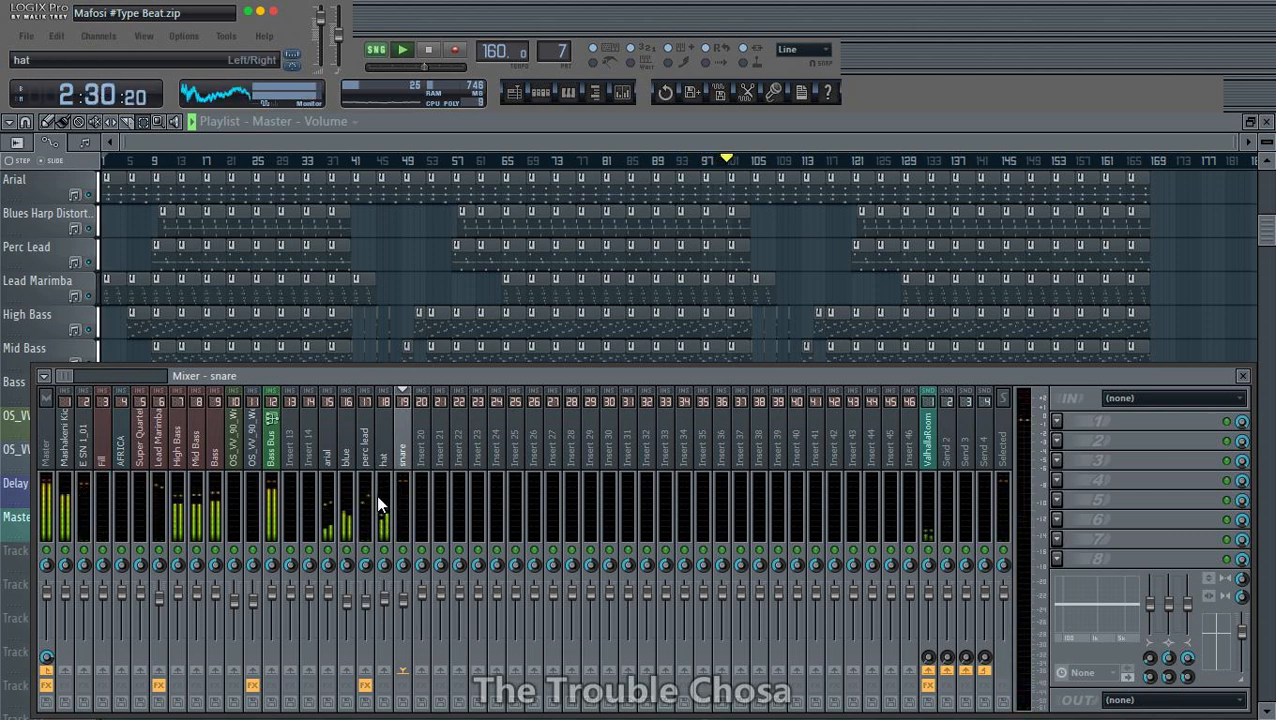
left_click(331, 462)
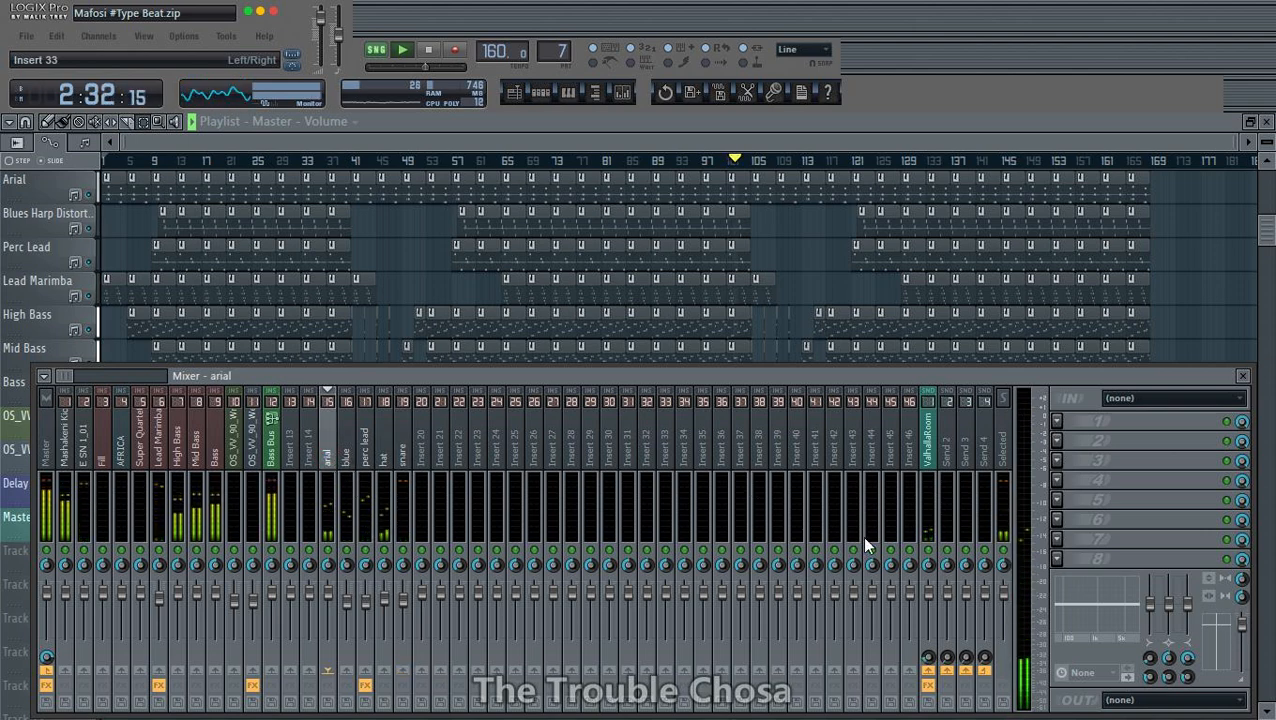
left_click(1050, 429)
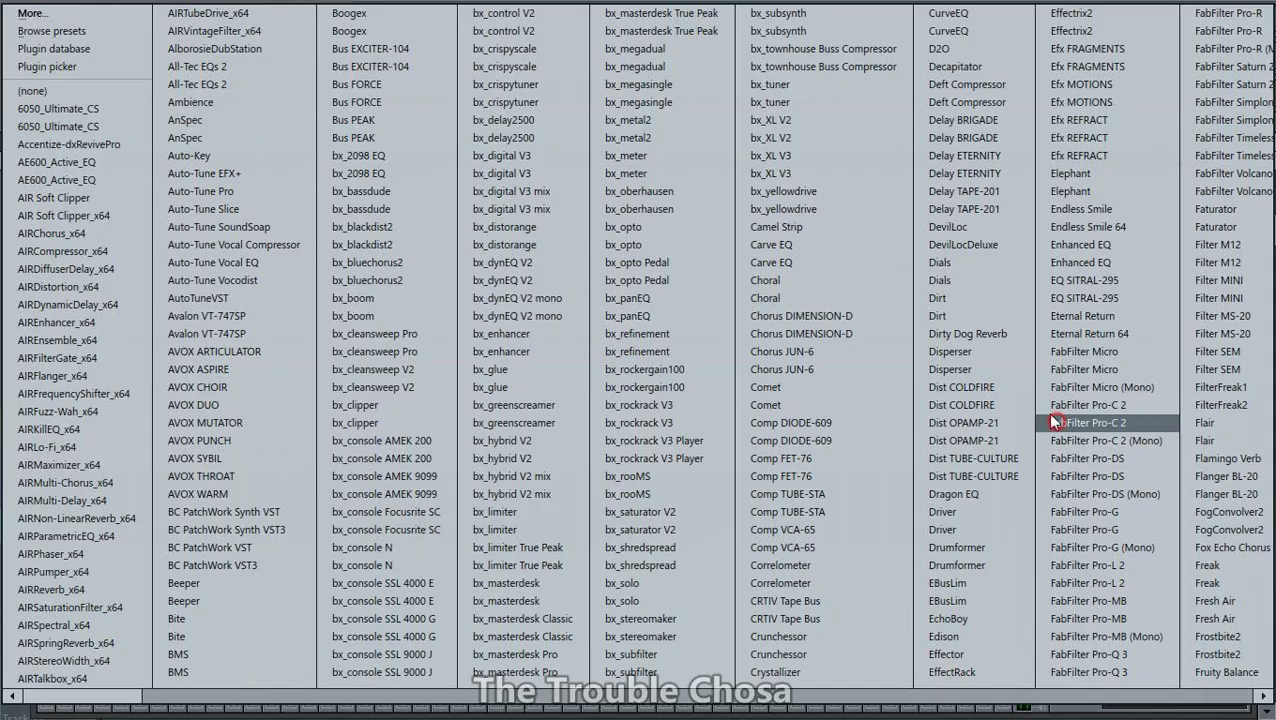
left_click(72, 18)
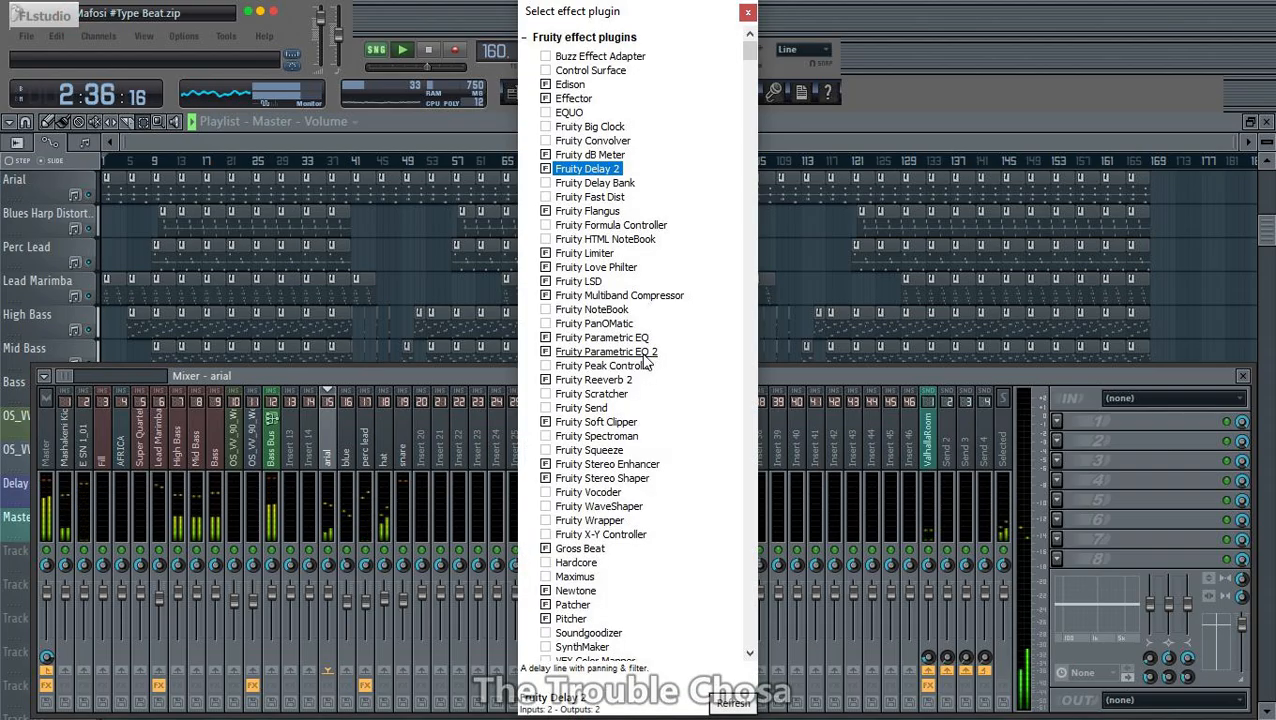
double_click(600, 357)
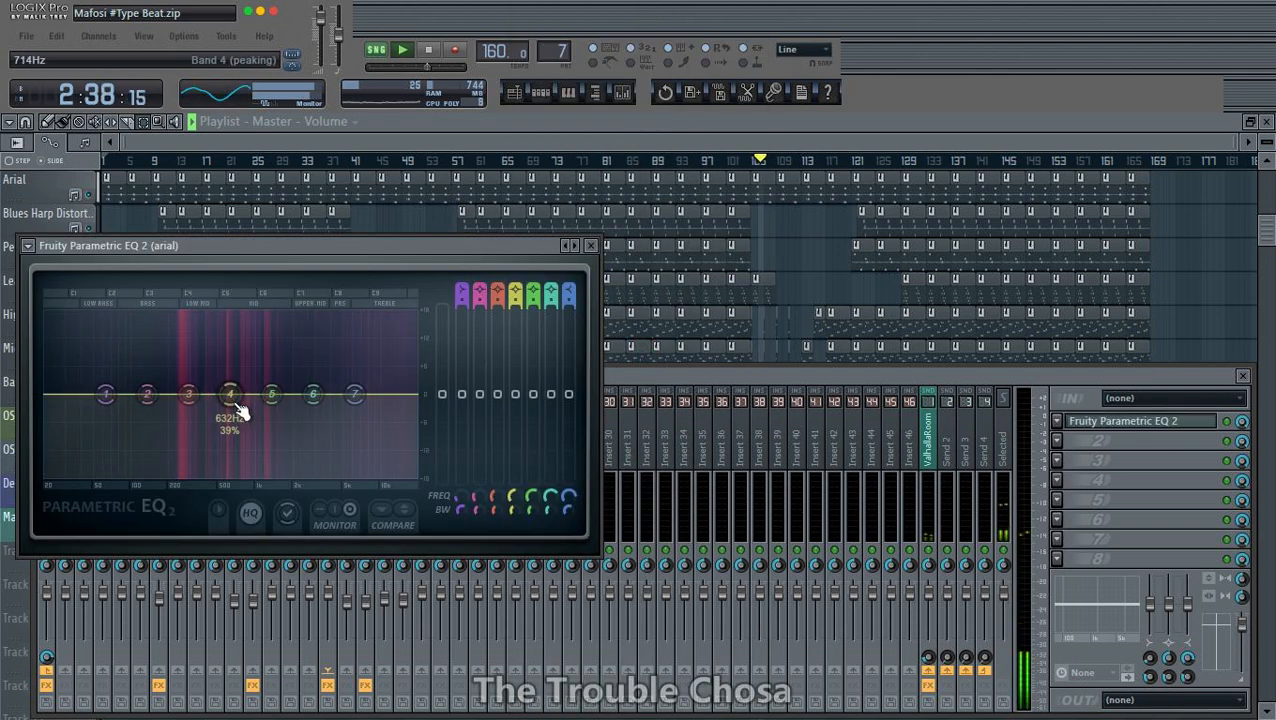
- Dip EQ band 4 slightly, boost band 6 a little, and turn band 1 into a high-pass filter with a changed order
left_click_drag(232, 397, 241, 397)
left_click_drag(330, 408, 325, 401)
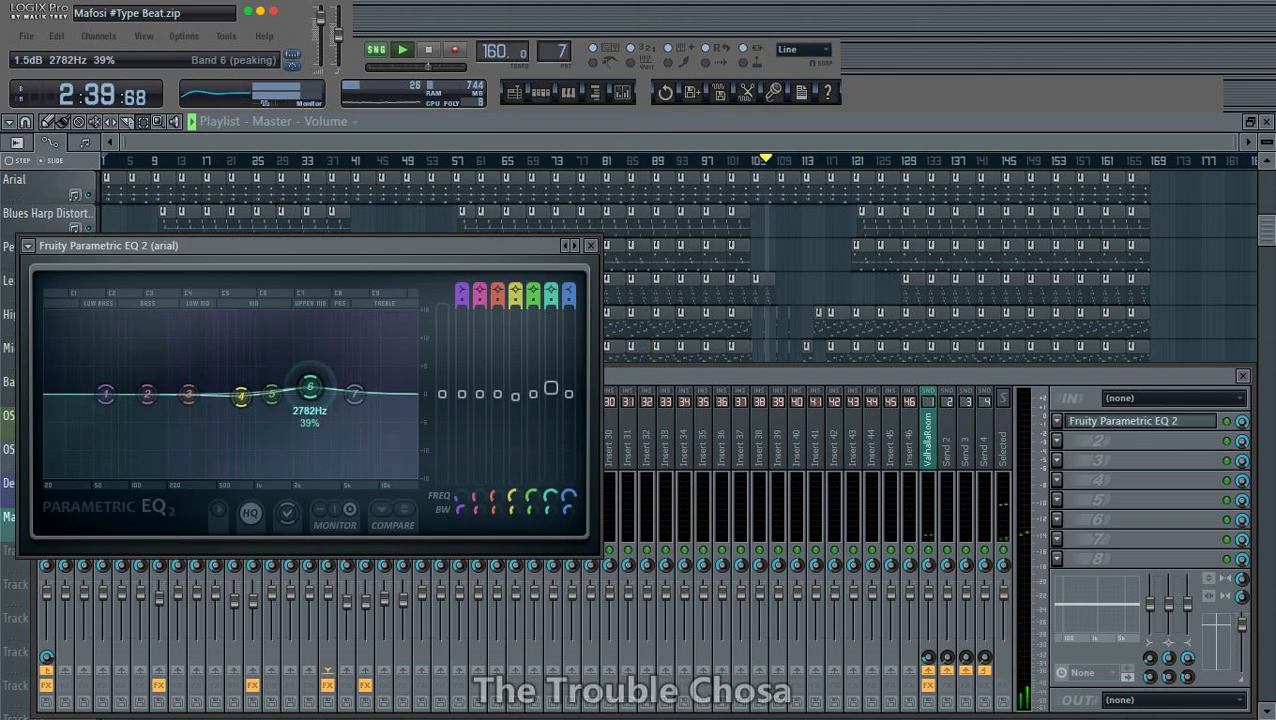
right_click(106, 394)
mouse_move(135, 461)
left_click(194, 566)
right_click(106, 395)
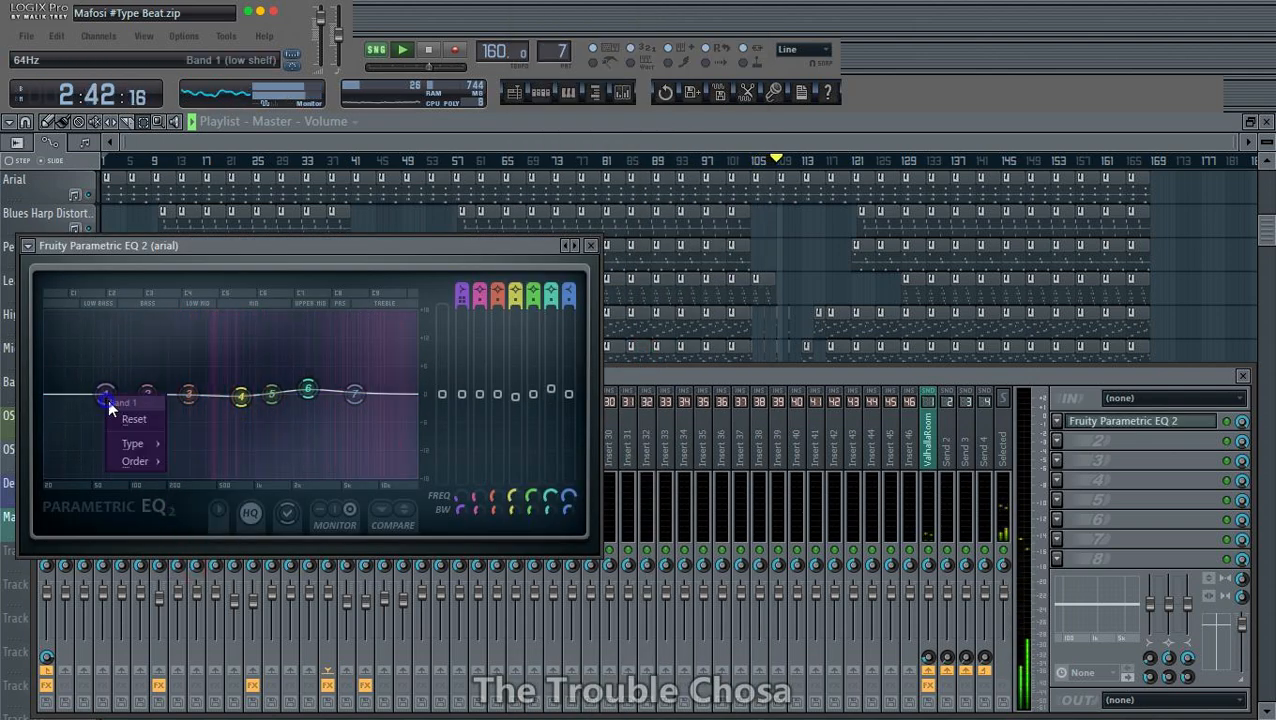
left_click(206, 497)
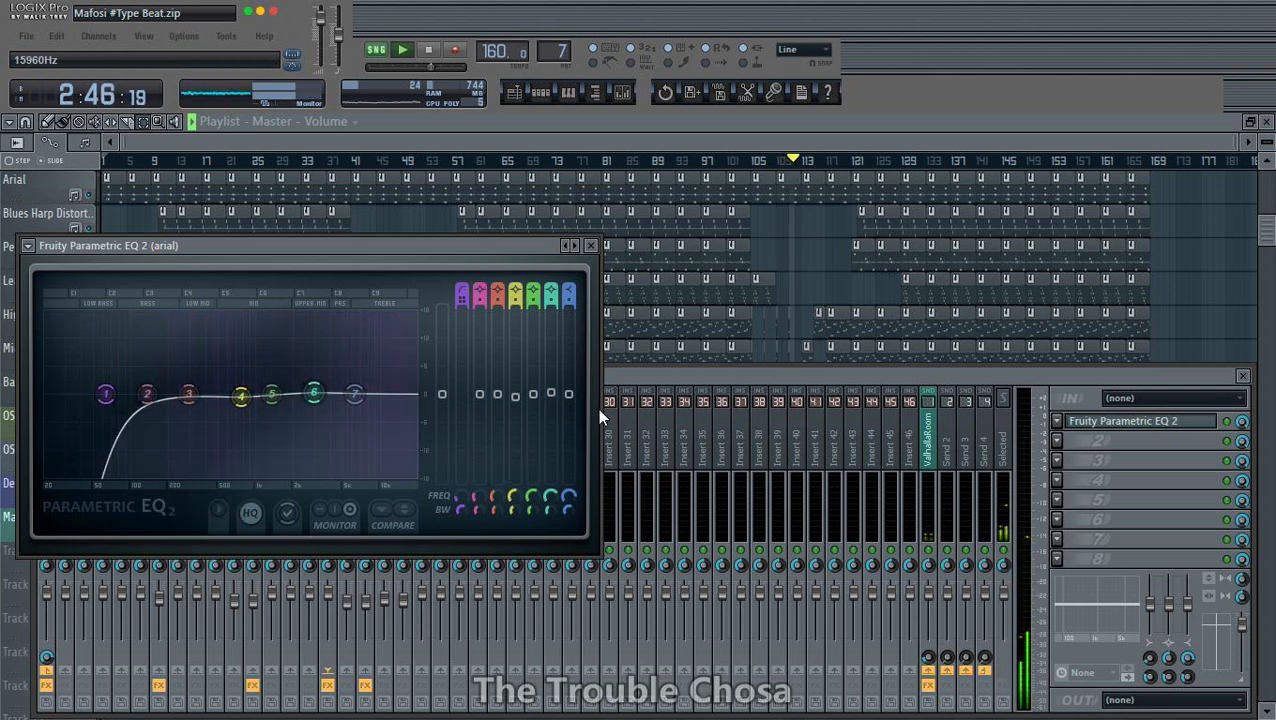
- Try raising the arial track's mixer volume, and reset it to its default level
left_click(637, 375)
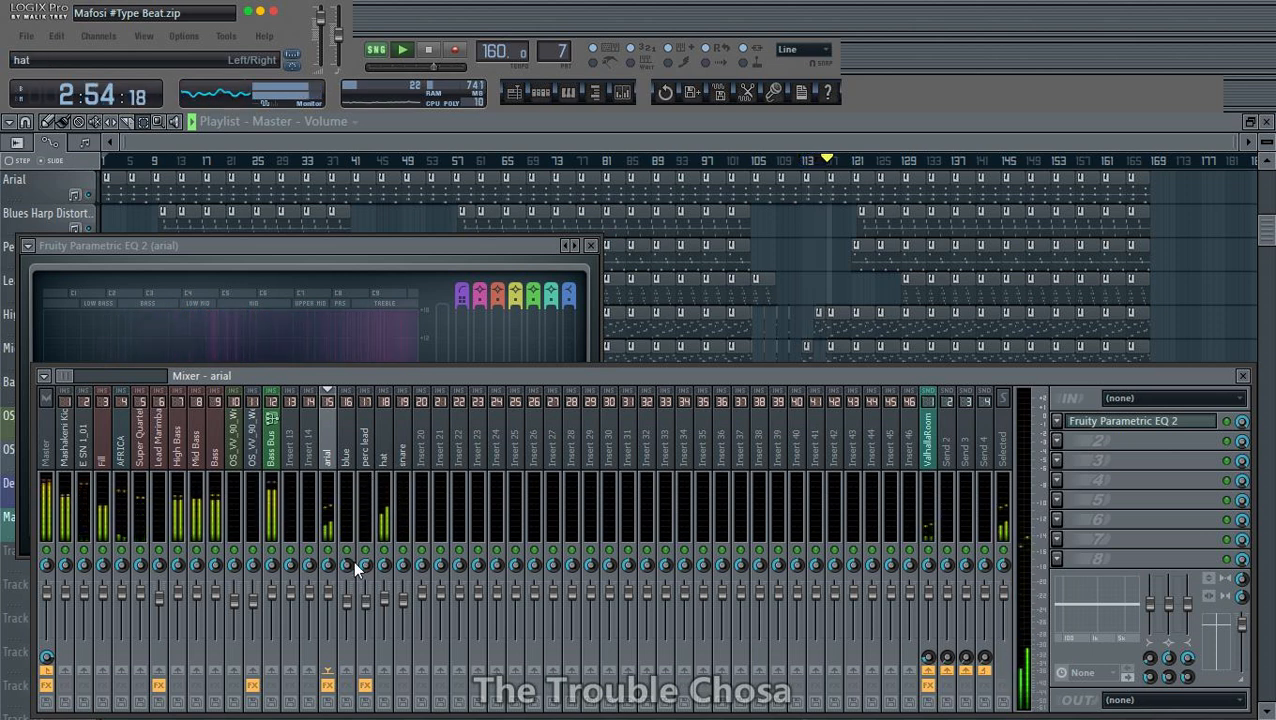
left_click_drag(329, 598, 329, 580)
right_click(331, 592)
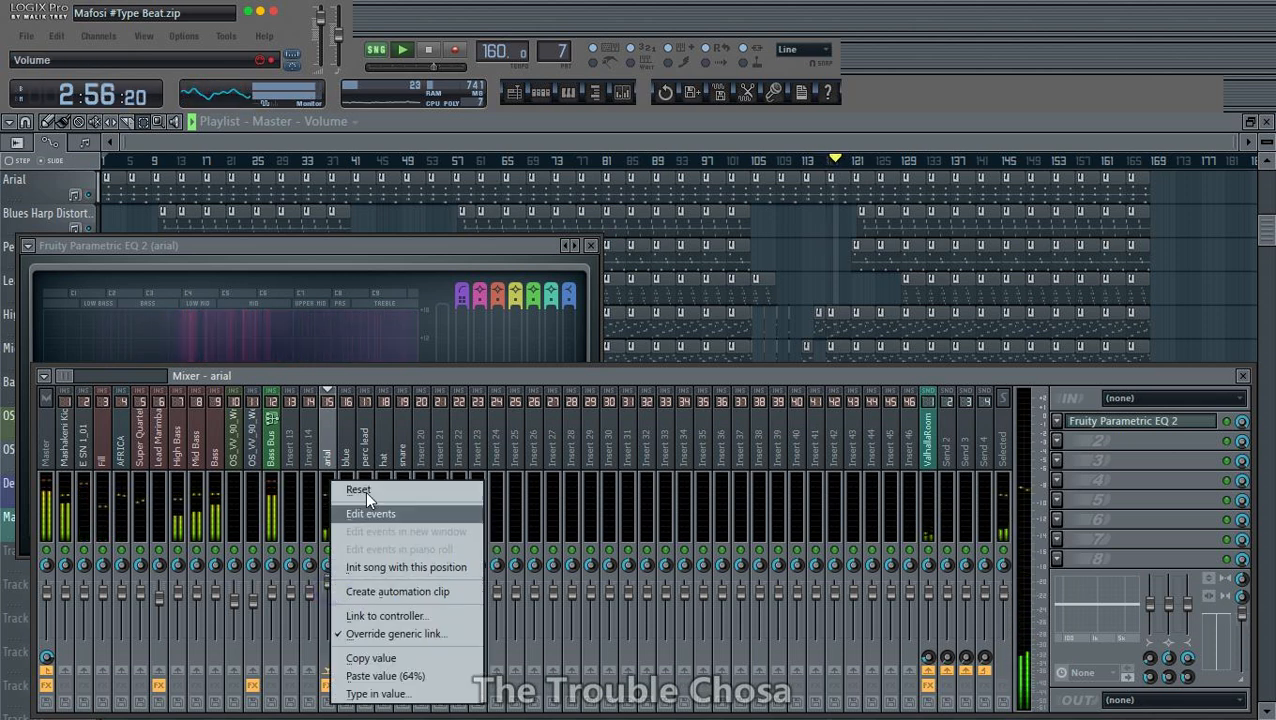
left_click(370, 488)
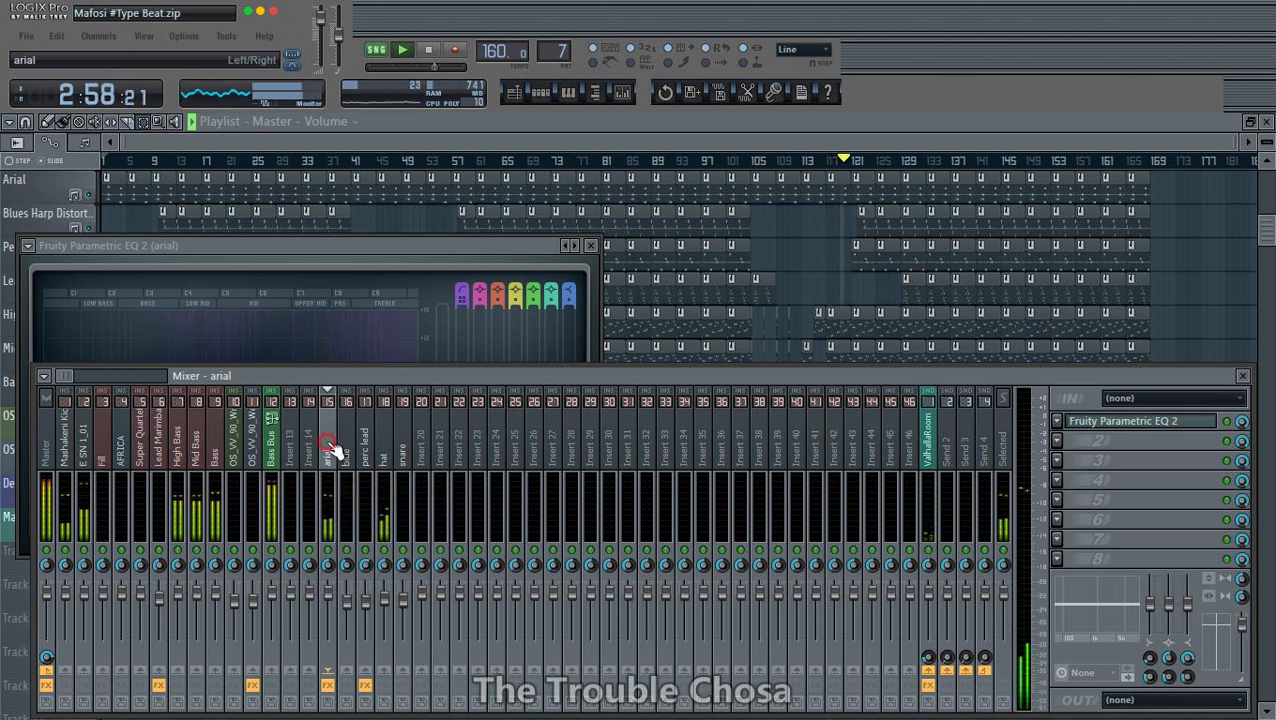
- Remove Fruity Parametric EQ 2 from the arial mixer track
left_click(1057, 421)
mouse_move(1082, 347)
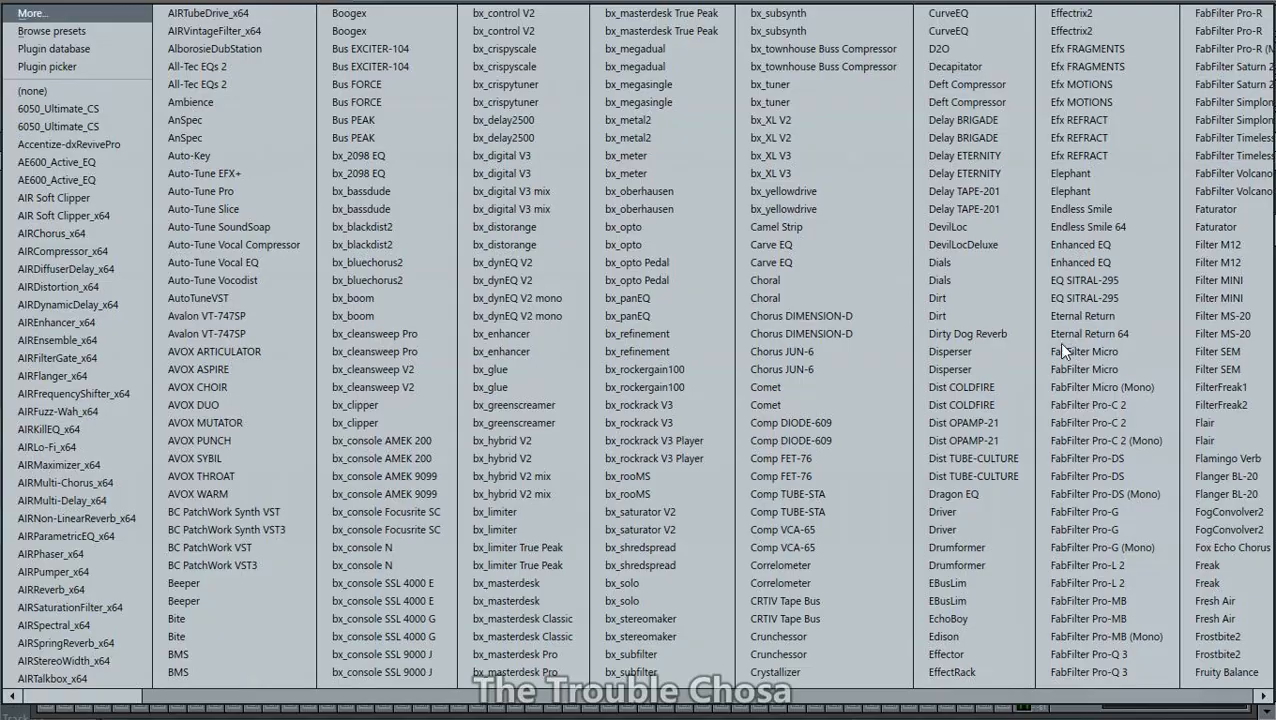
left_click(60, 92)
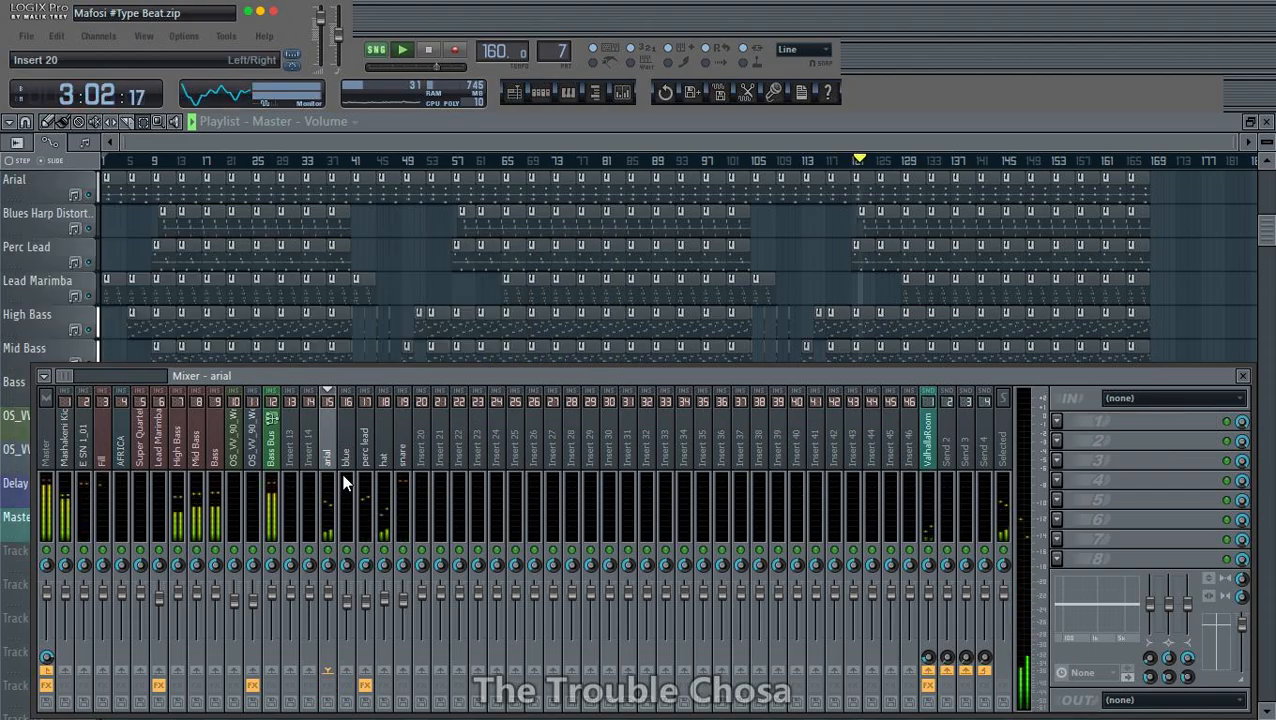
- Reset the hat mixer track's volume to its default level, select the Master track and close the mixer
left_click(386, 468)
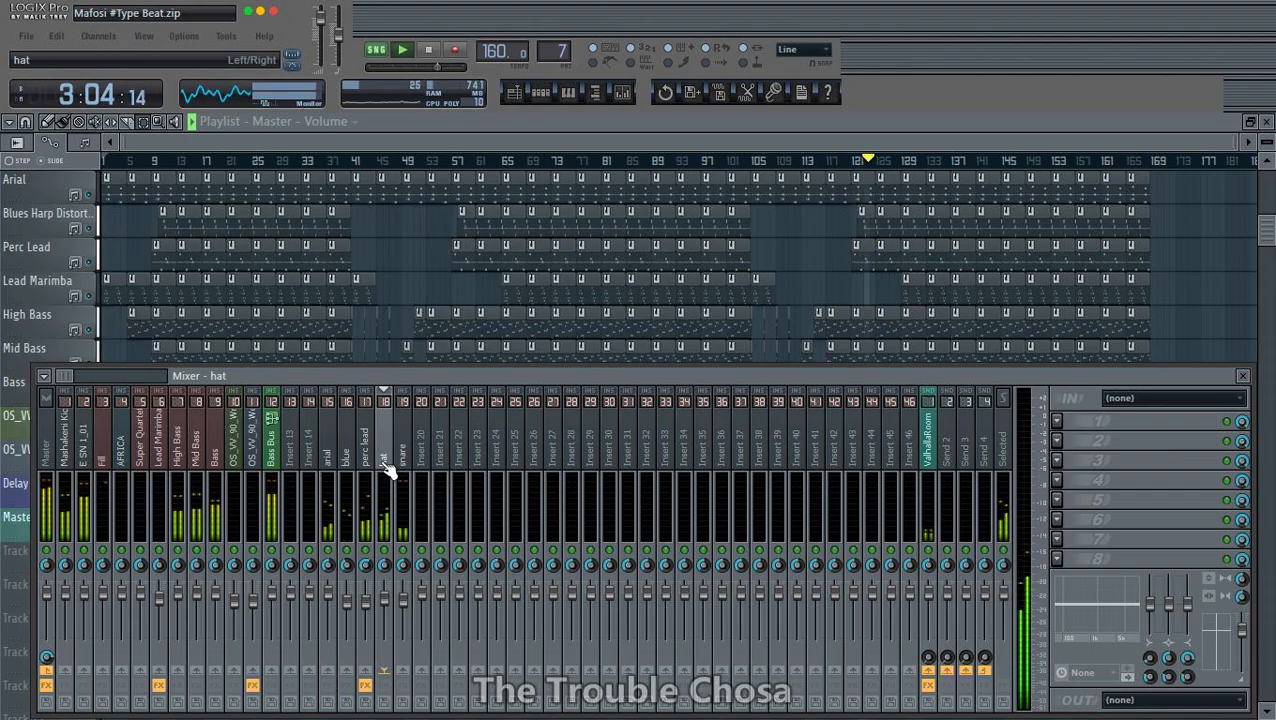
mouse_move(390, 603)
left_mouse_down()
mouse_move(386, 584)
mouse_move(385, 600)
left_mouse_up()
right_click(386, 584)
left_click(421, 491)
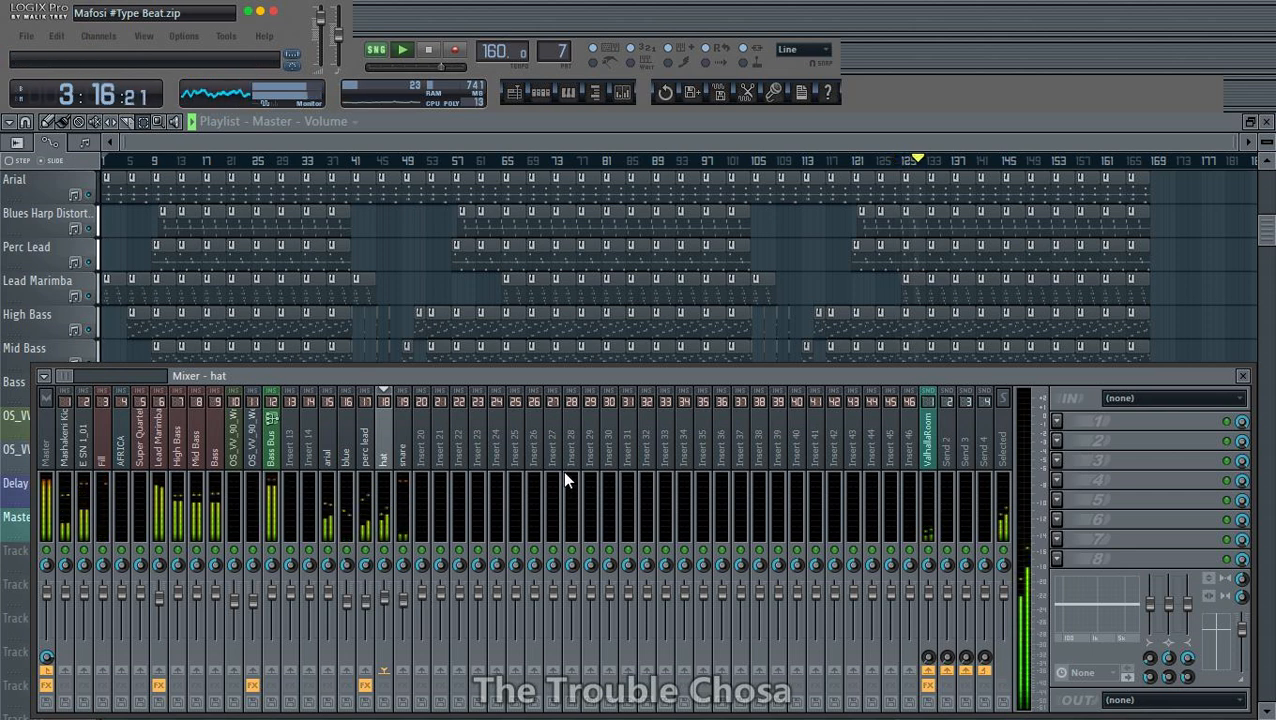
left_click(47, 430)
key("F9")
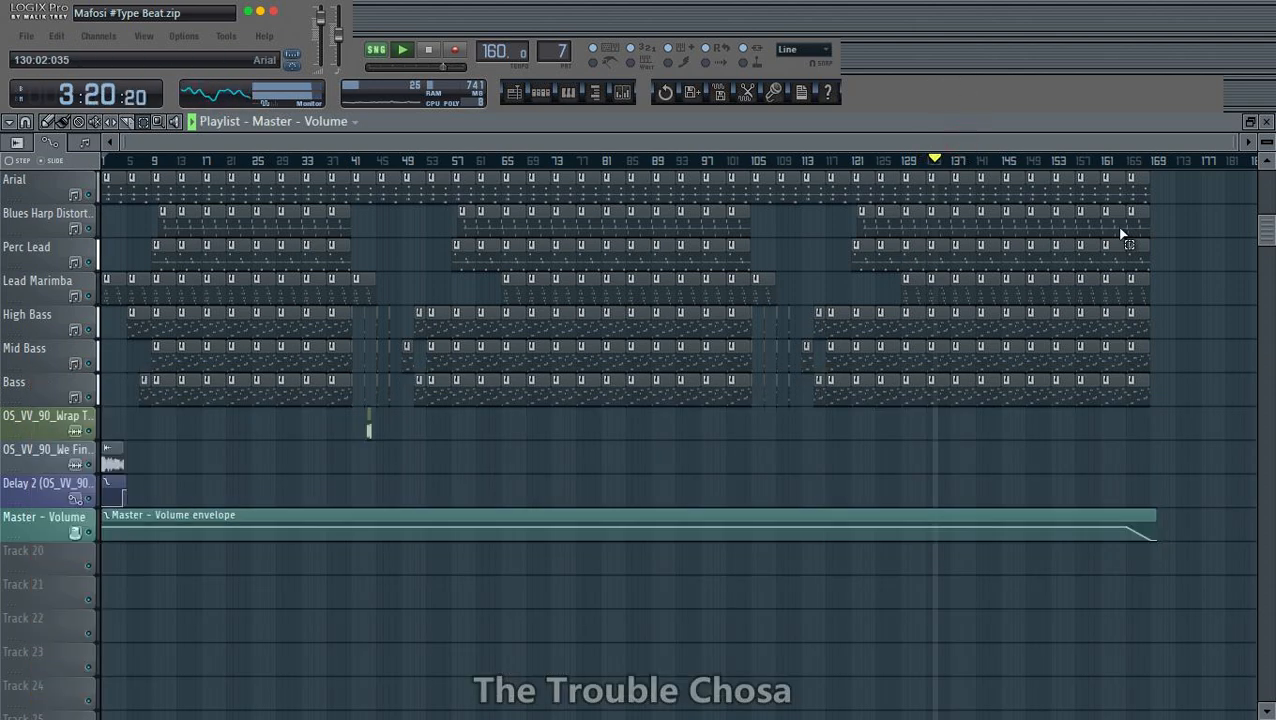
- Save the project again as Mafosi #Type Beat.zip, replacing the existing zipped loop file
scroll(1258, 288, "up", 4)
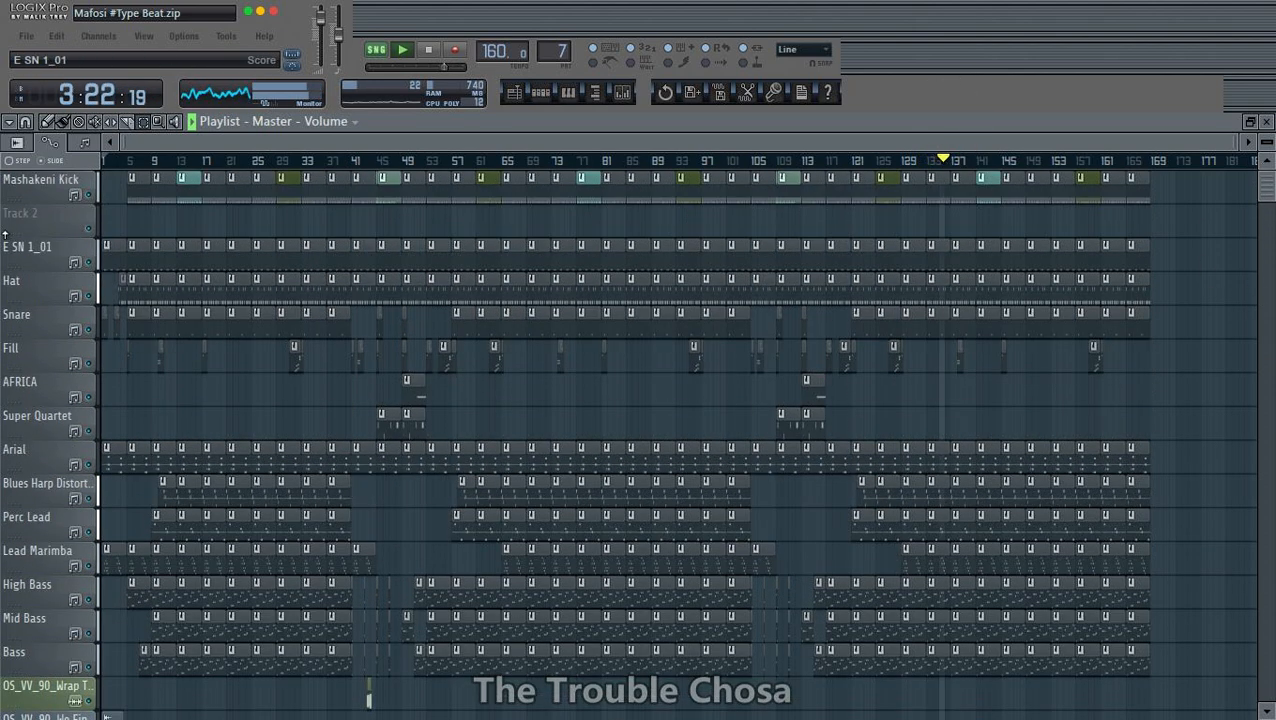
key("ctrl+shift+s")
key("Return")
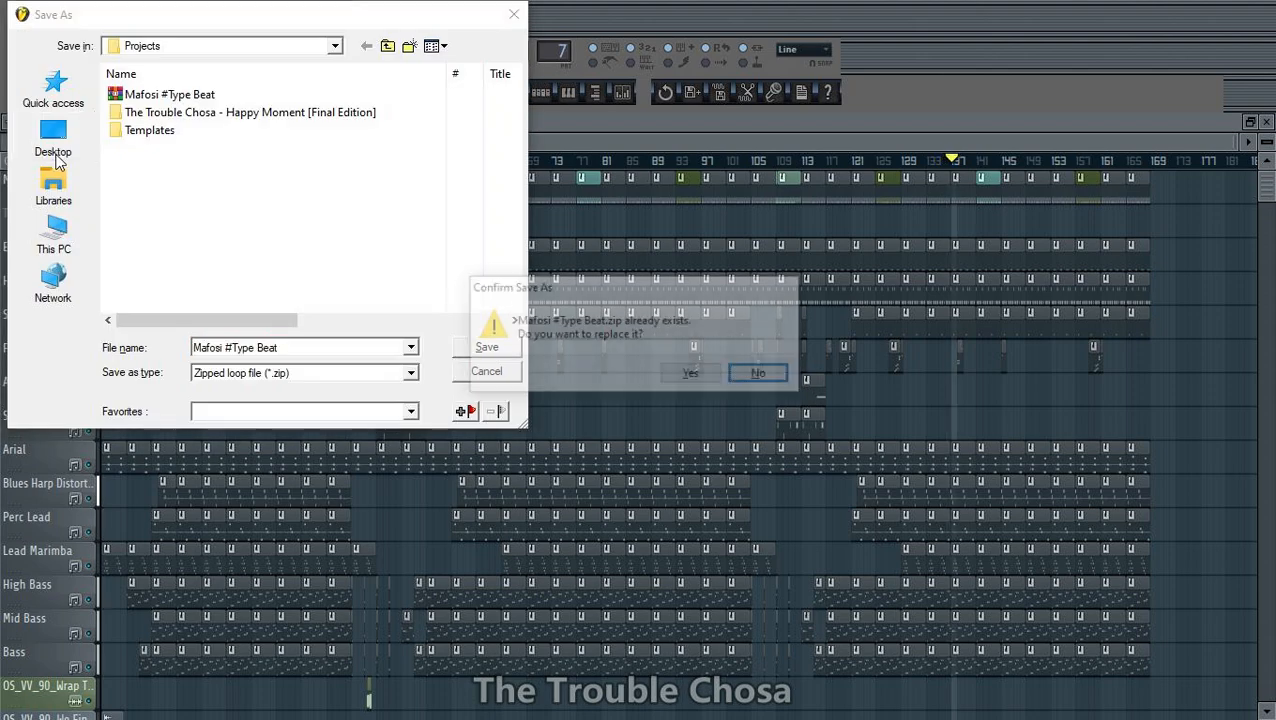
key("Left")
key("Return")
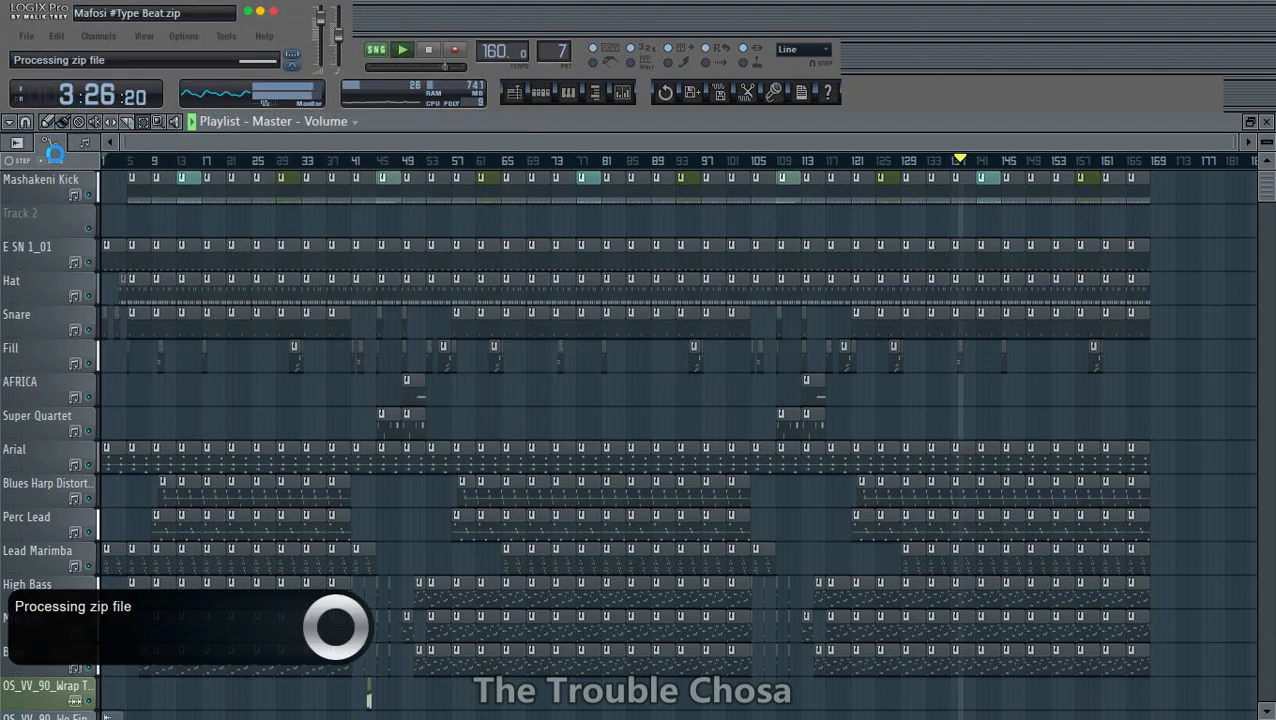